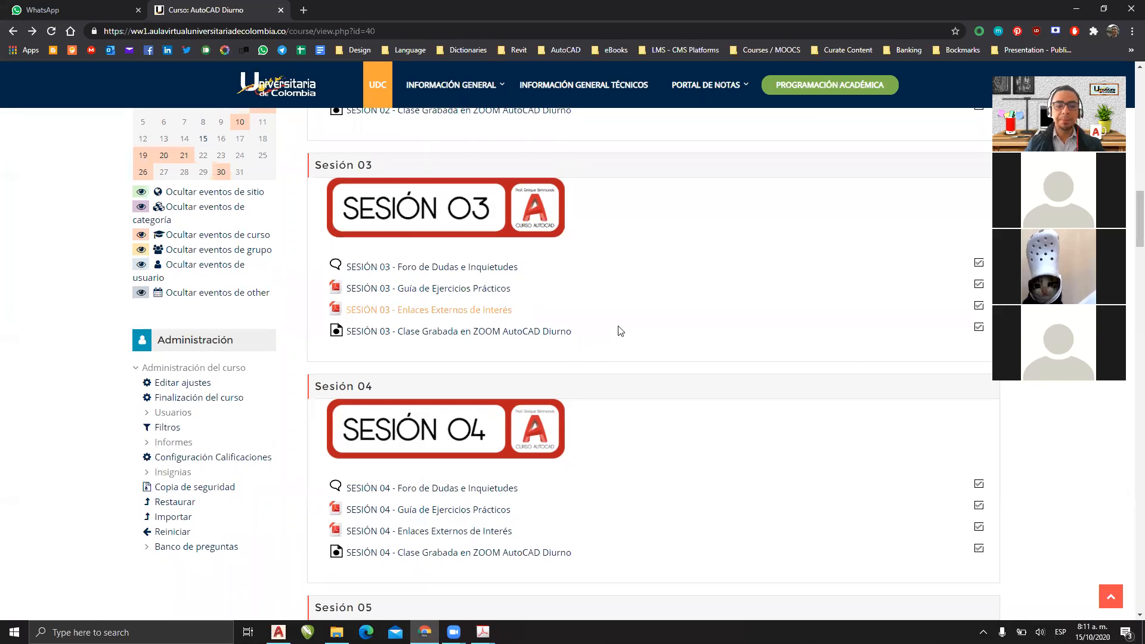
# Step: Minimize the browser showing the course sessions page and switch to AutoCAD
pyautogui.scroll(-2, 621, 331)
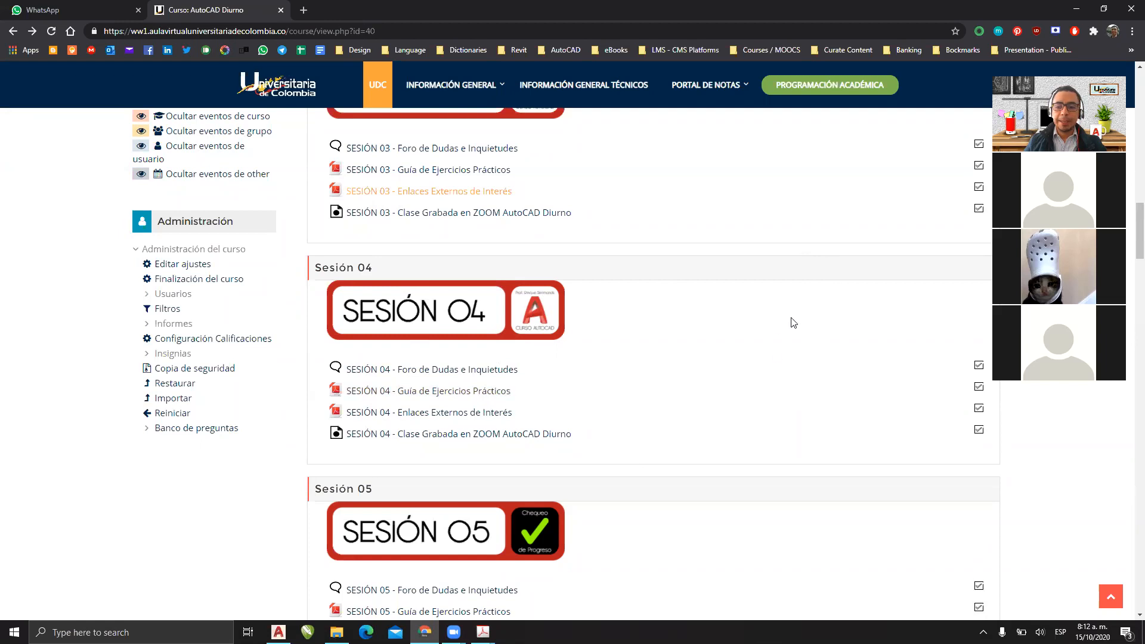
pyautogui.scroll(-2, 844, 384)
pyautogui.scroll(2, 812, 360)
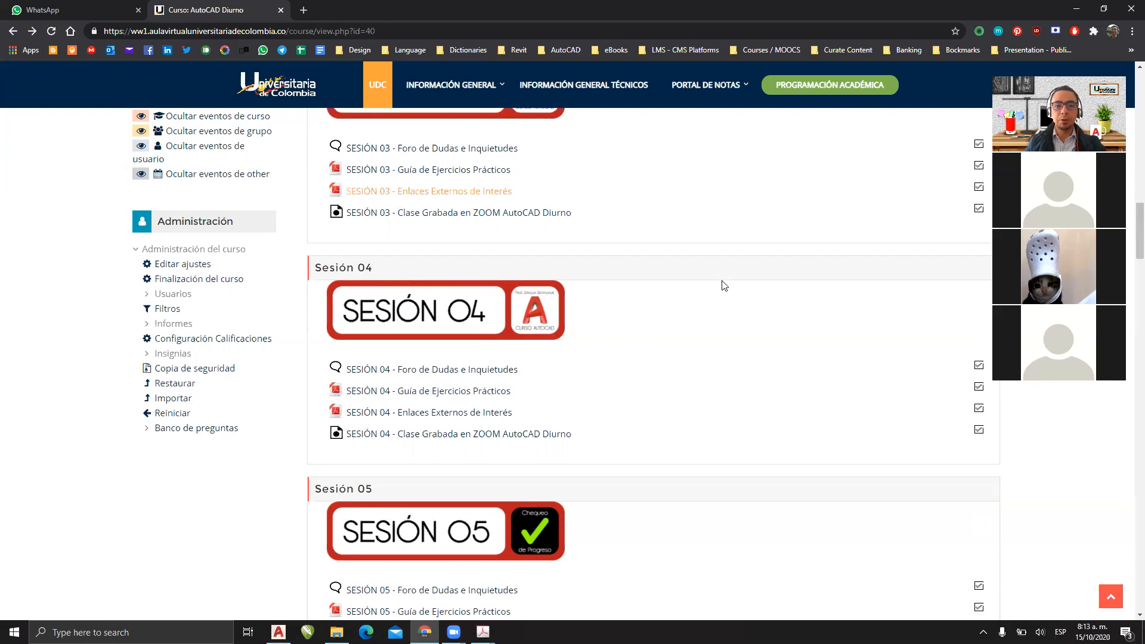
pyautogui.click(1078, 13)
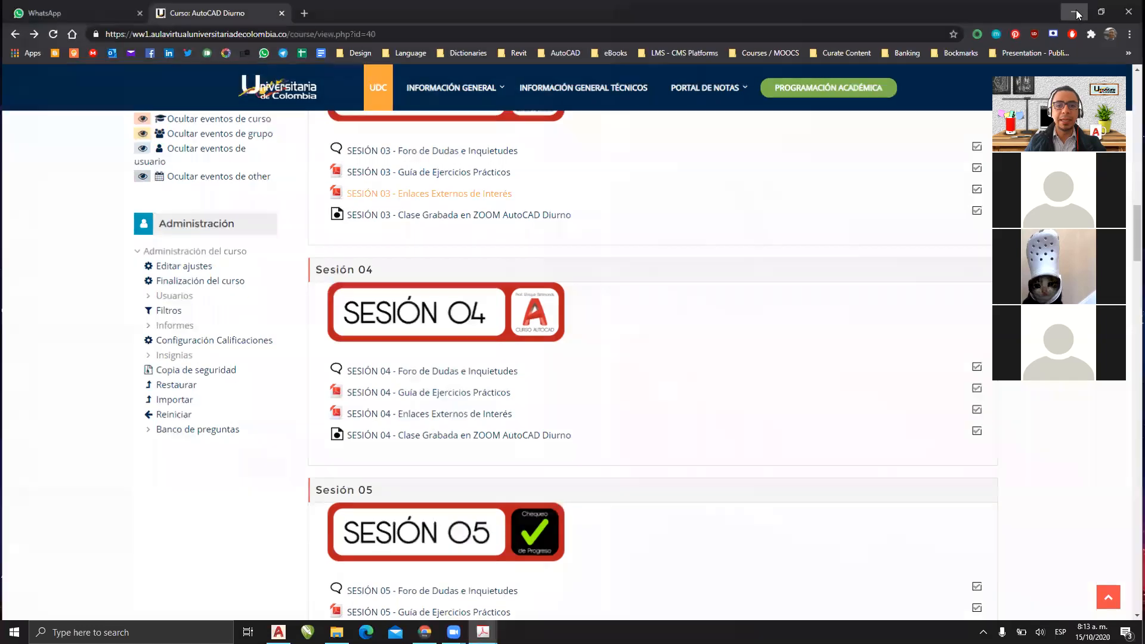
pyautogui.click(542, 10)
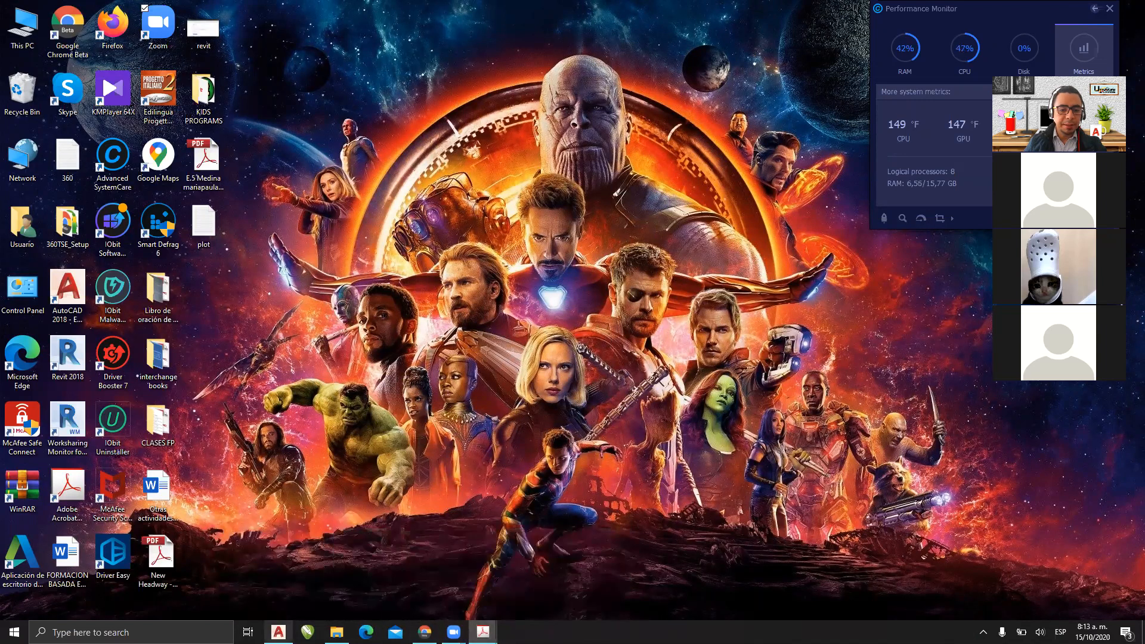
pyautogui.click(278, 633)
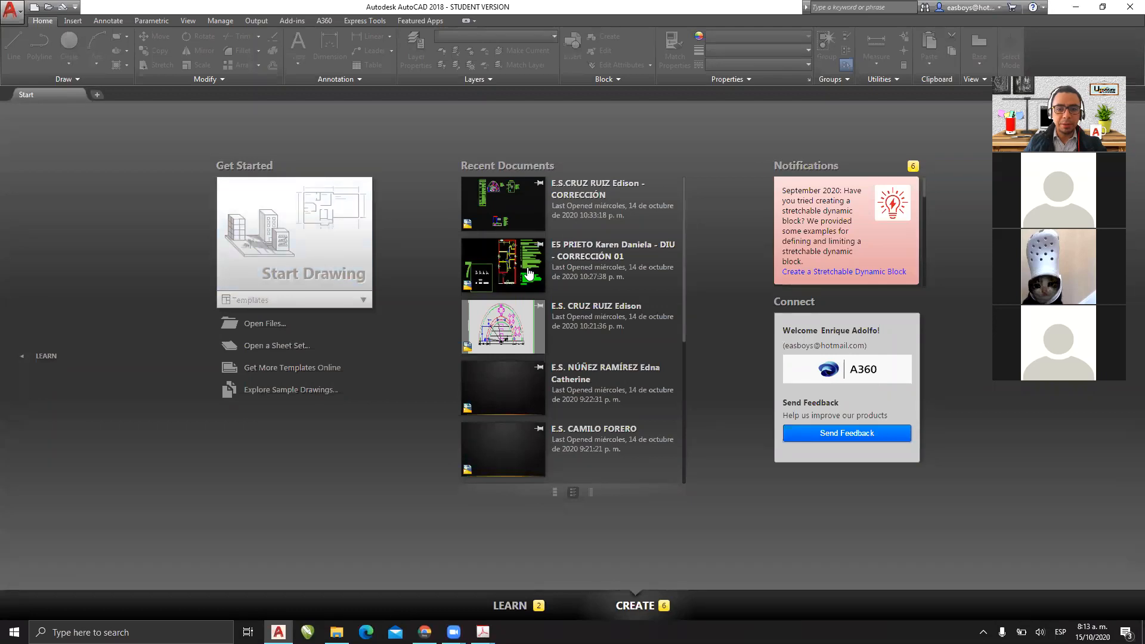
# Step: Look through the recent documents on the start page for a suitable drawing
pyautogui.scroll(-2, 528, 273)
pyautogui.scroll(-3, 528, 273)
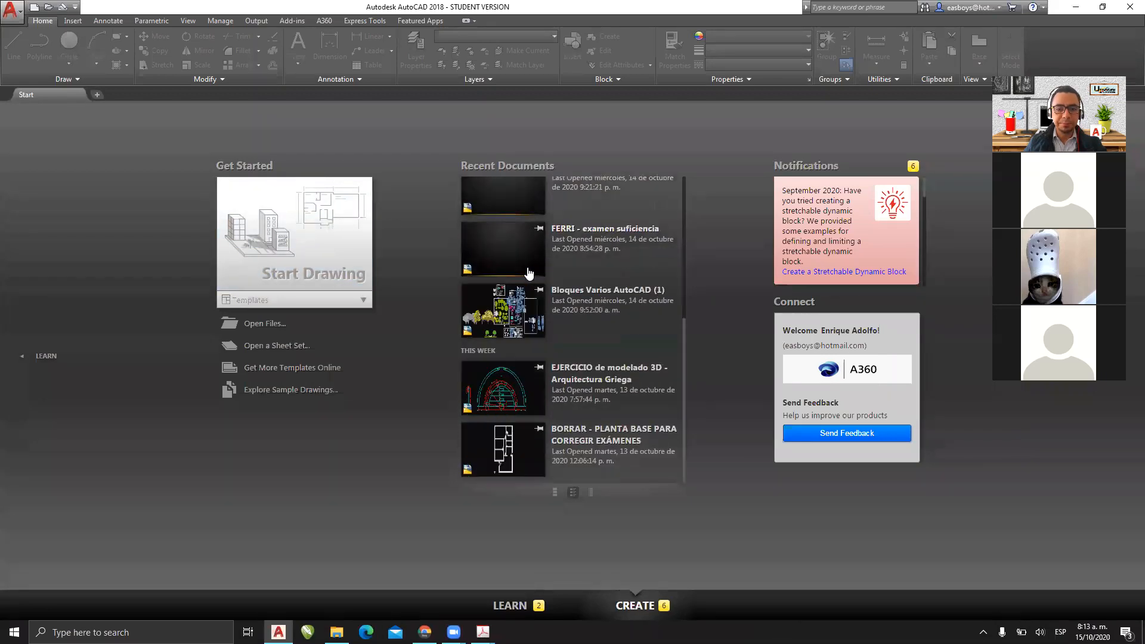
pyautogui.scroll(4, 543, 369)
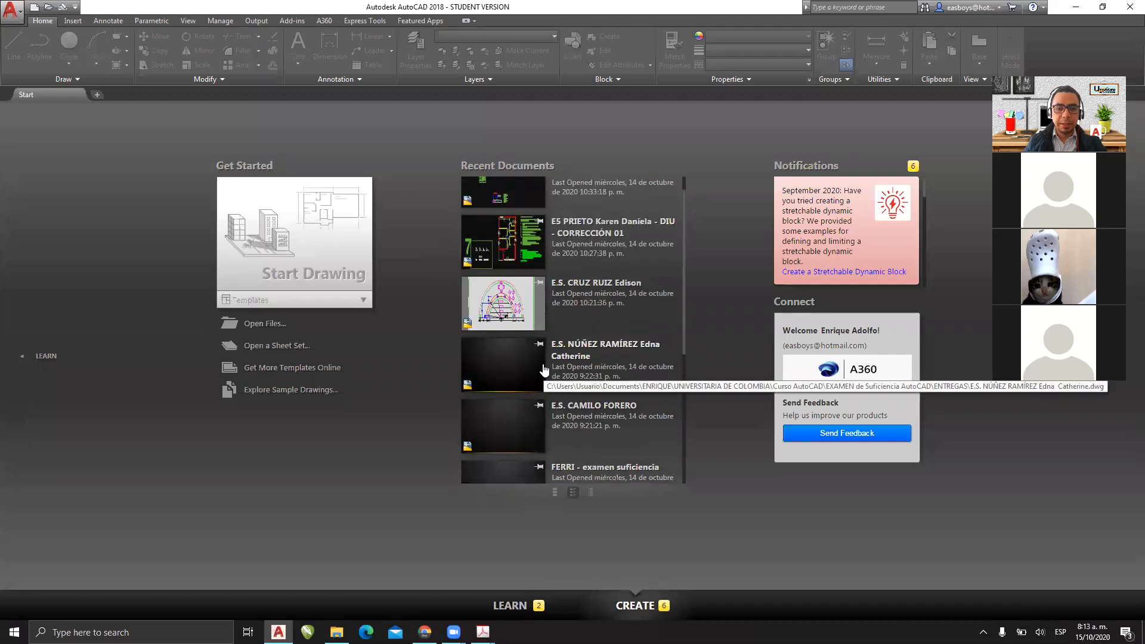
pyautogui.scroll(1, 544, 370)
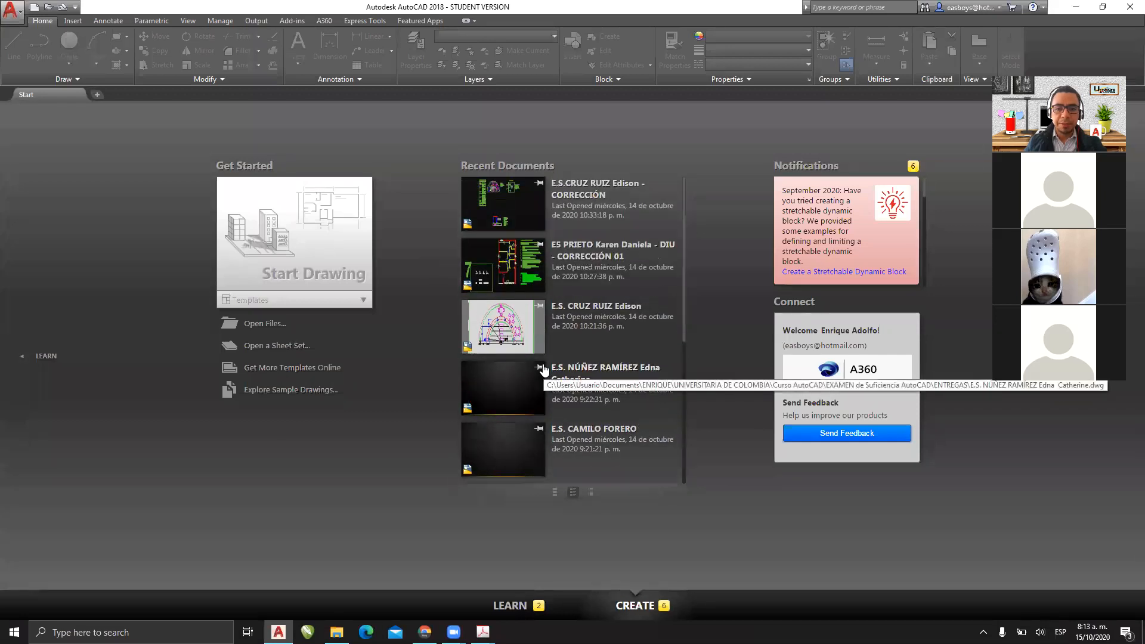
pyautogui.scroll(-5, 544, 370)
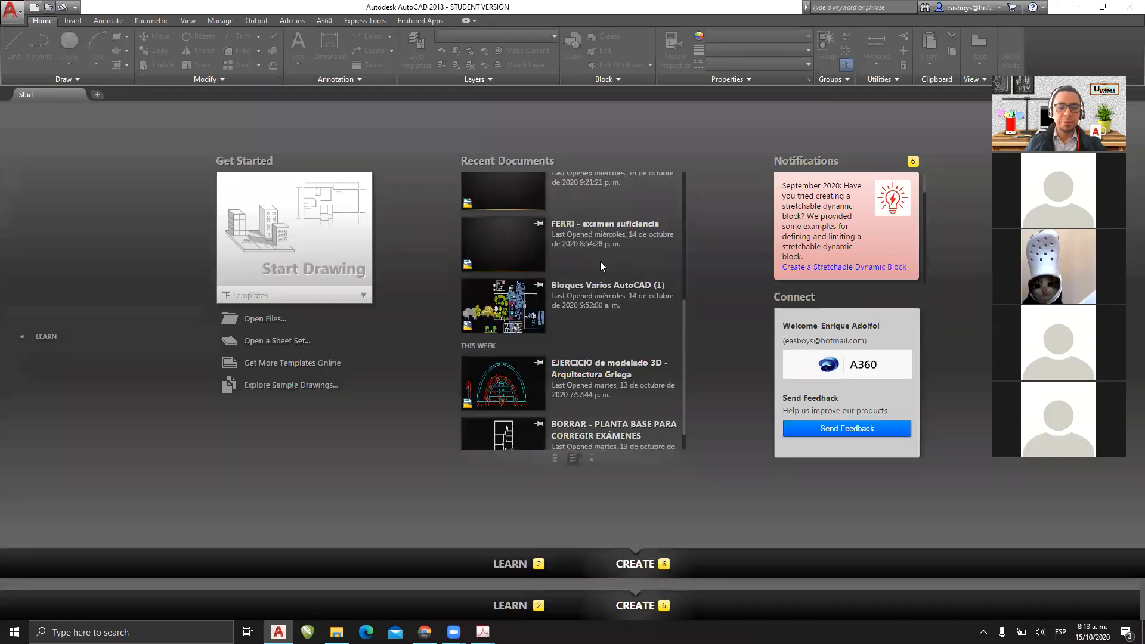
# Step: Start opening an existing drawing and browse from the ENTREGAS folder to the Autodek AutoCAD folder
pyautogui.hotkey('ctrl', 'o')
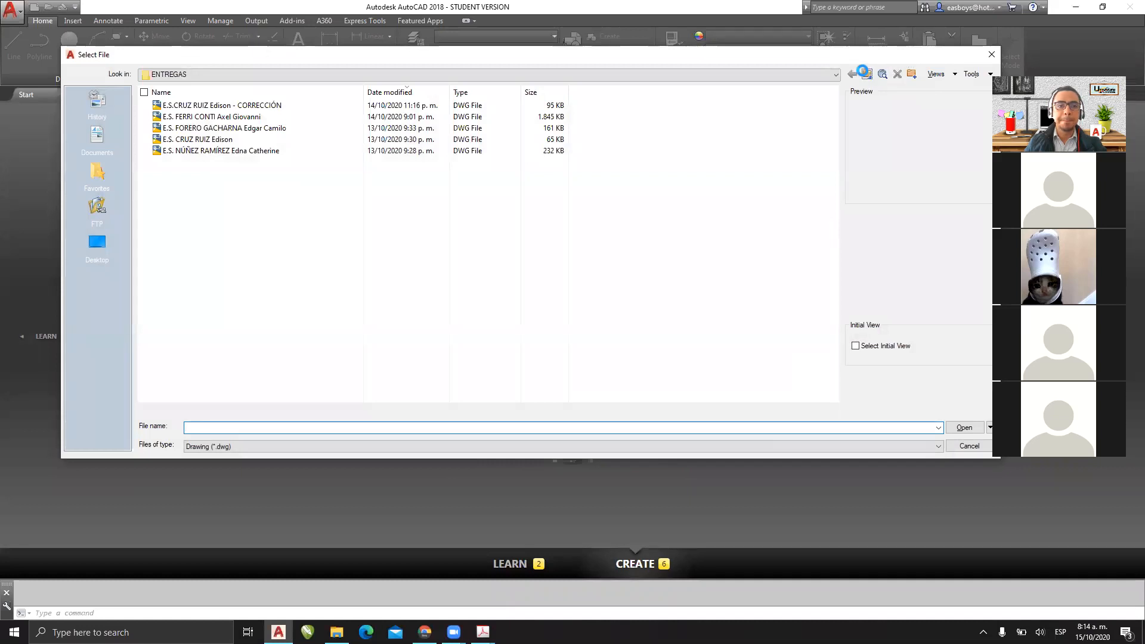
pyautogui.click(867, 74)
pyautogui.click(867, 74)
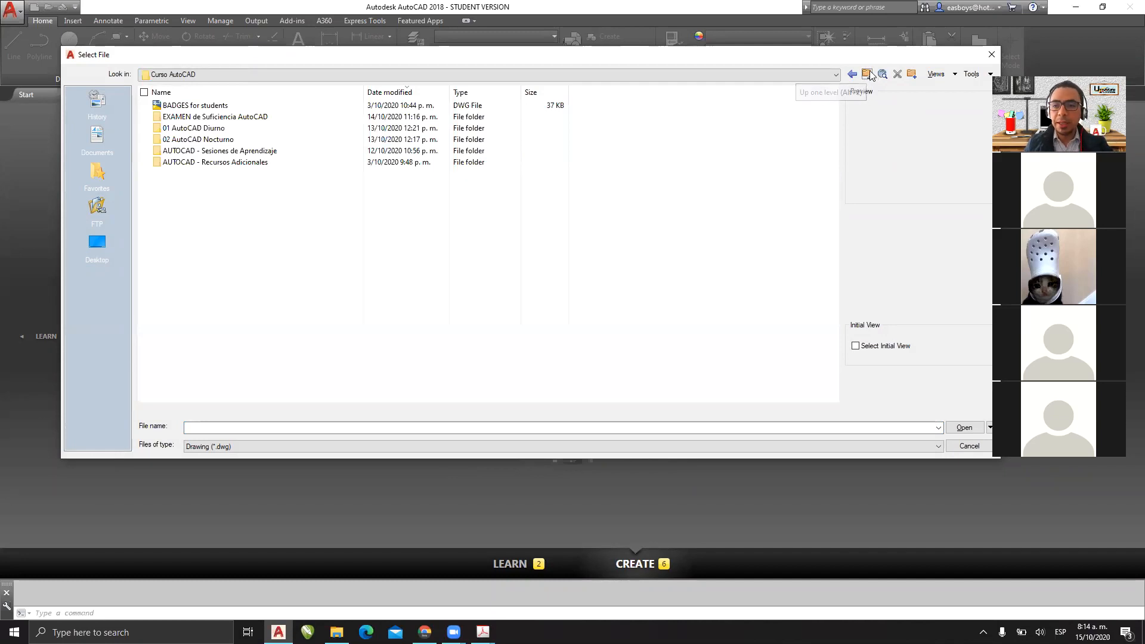
pyautogui.click(867, 74)
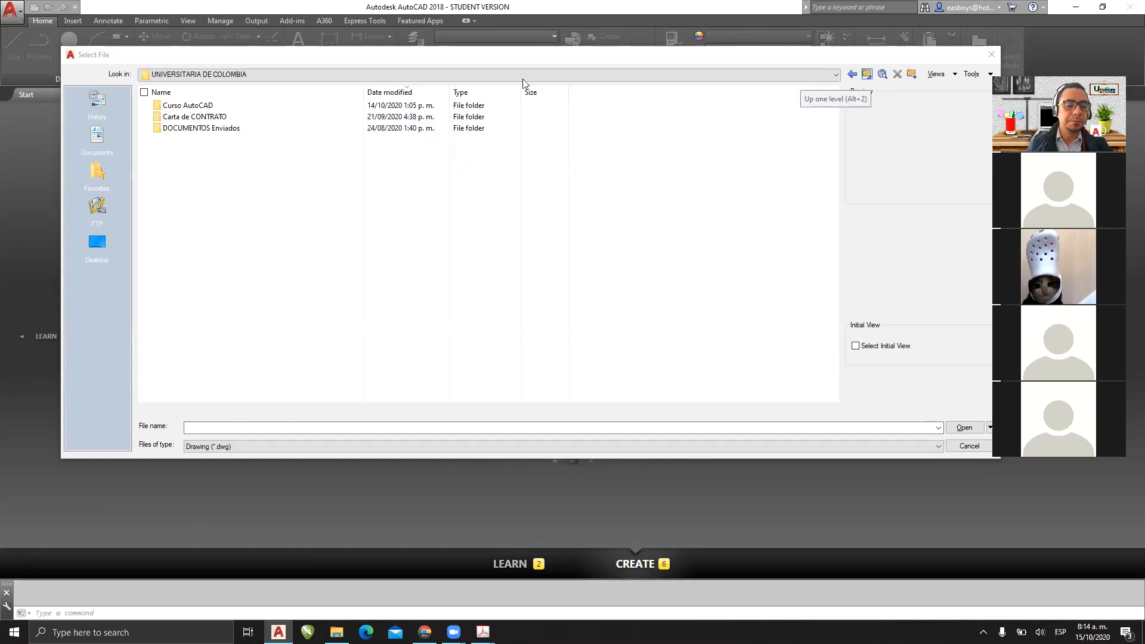
pyautogui.doubleClick(185, 108)
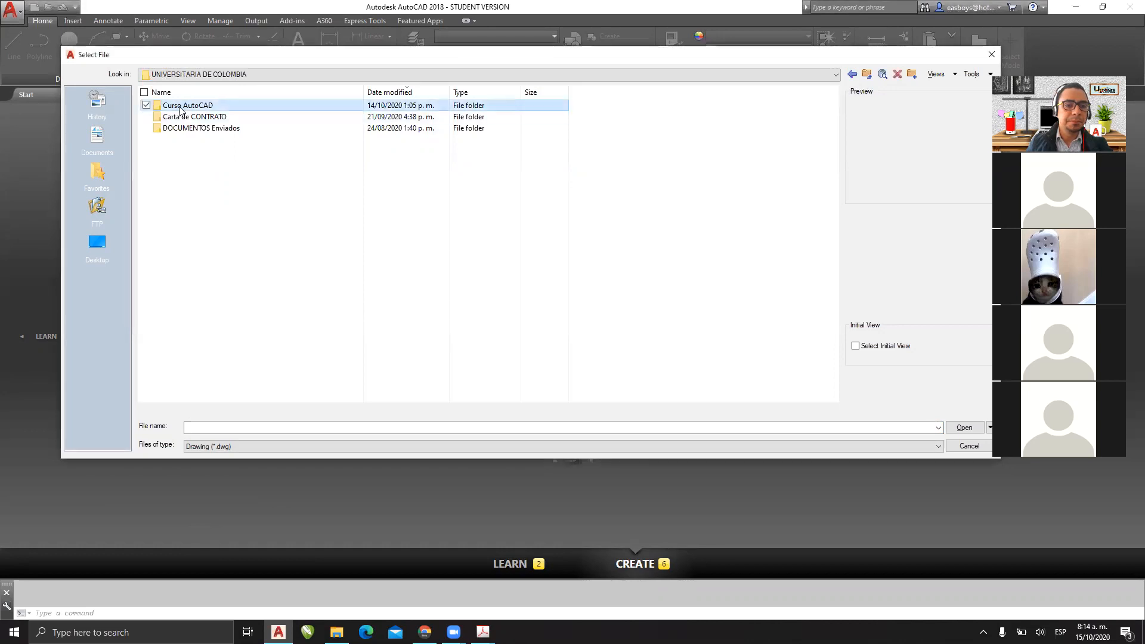
pyautogui.click(866, 74)
pyautogui.click(867, 74)
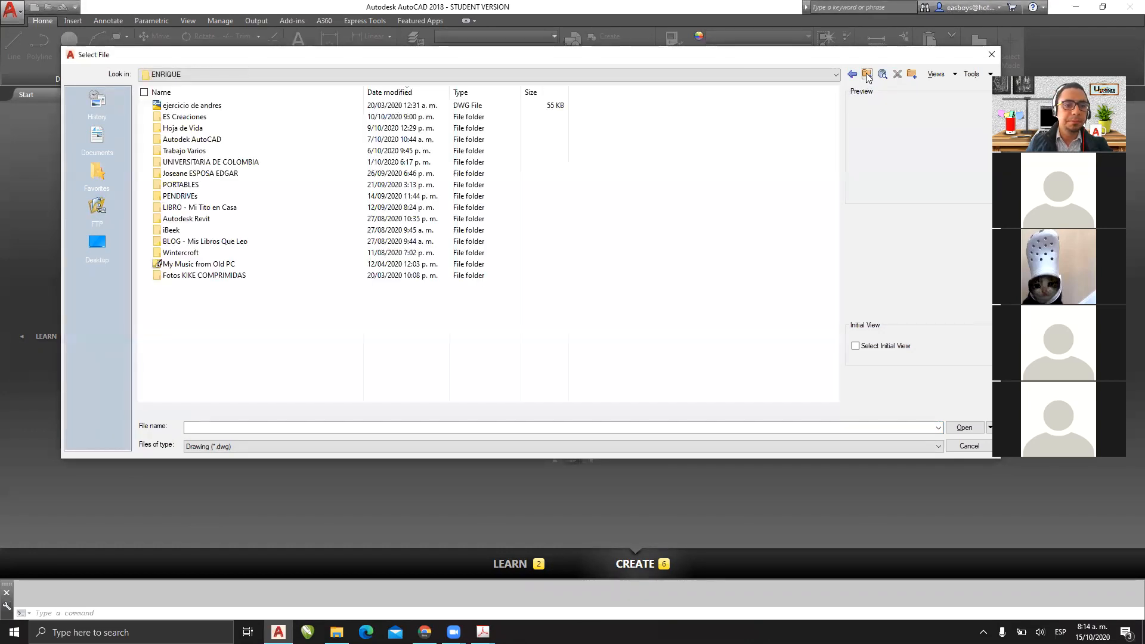
pyautogui.doubleClick(211, 140)
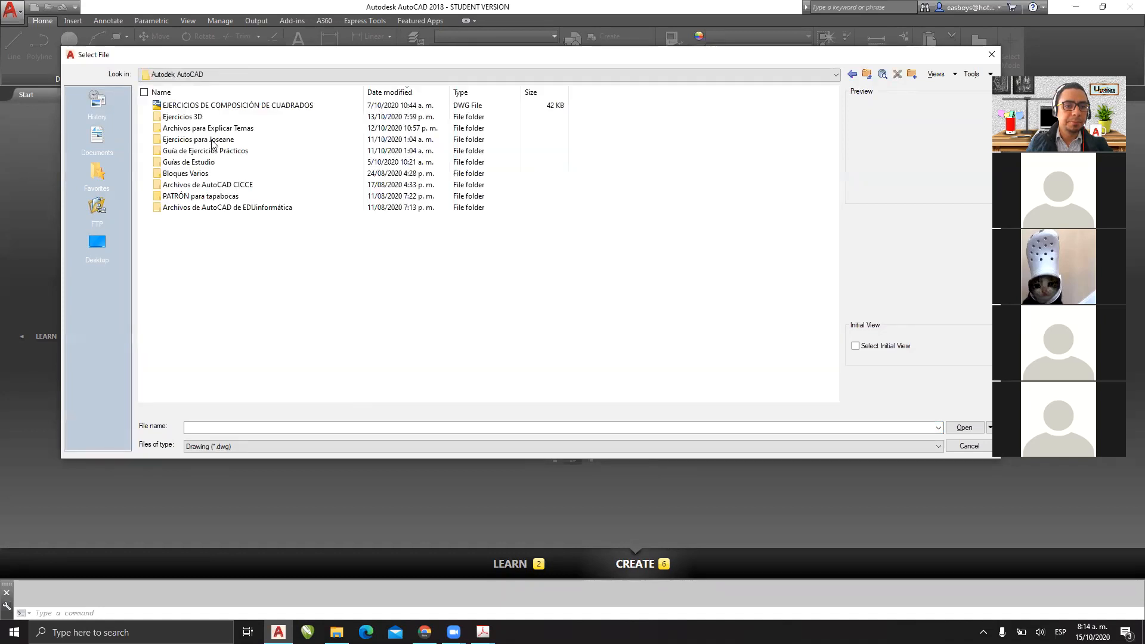
# Step: Browse into Archivos de AutoCAD de EDUinformática and its Cartilla AutoCAD Resuelta subfolder
pyautogui.click(259, 109)
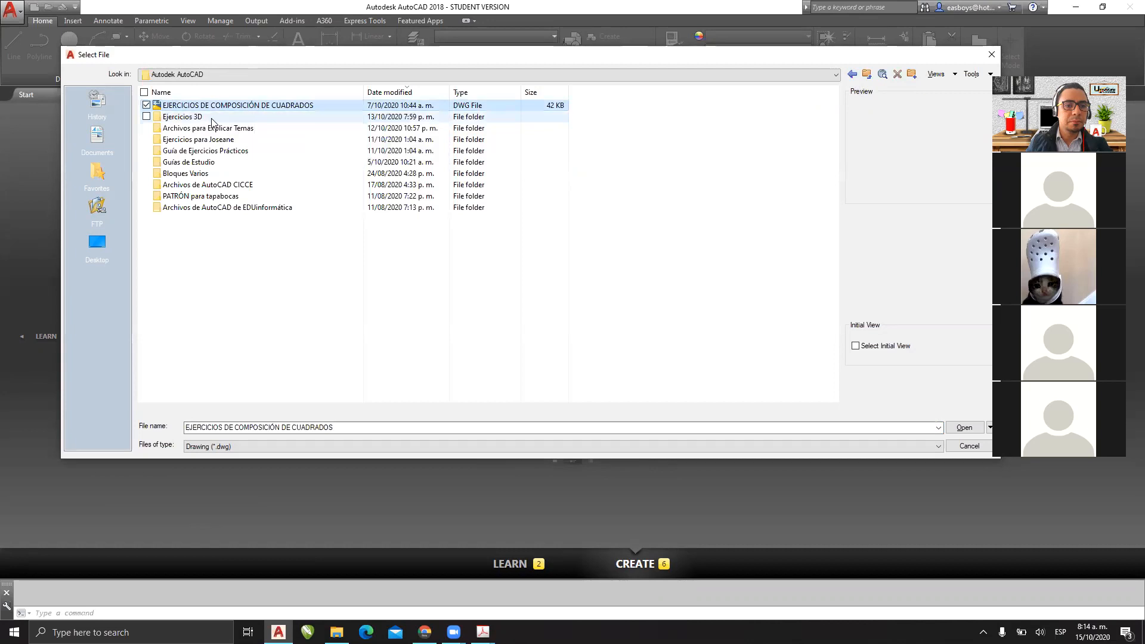
pyautogui.click(232, 131)
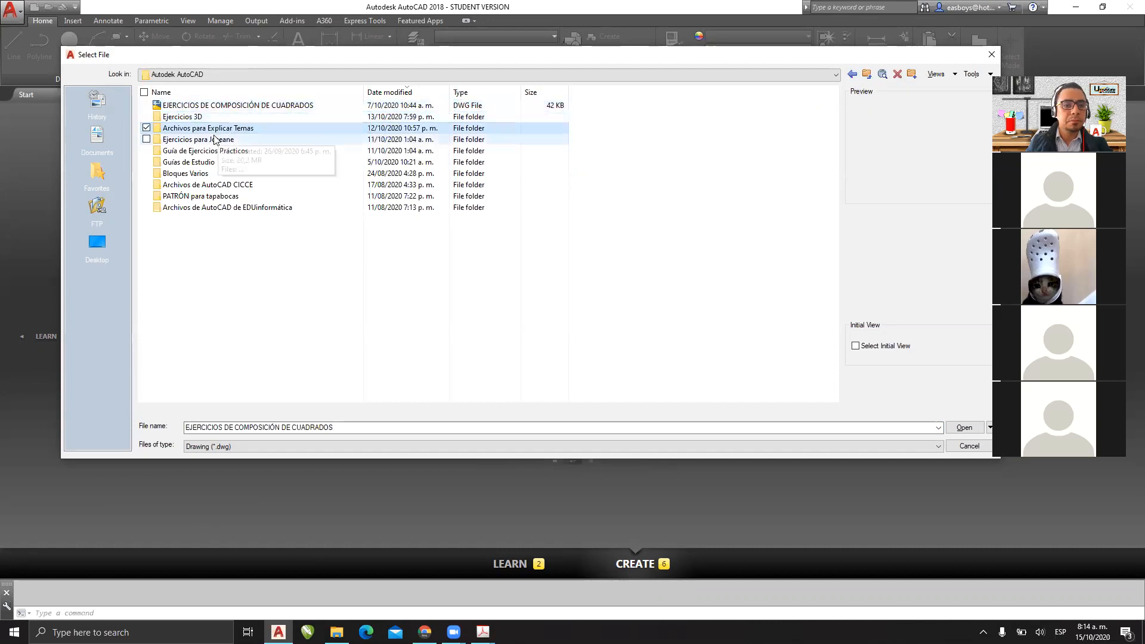
pyautogui.click(218, 141)
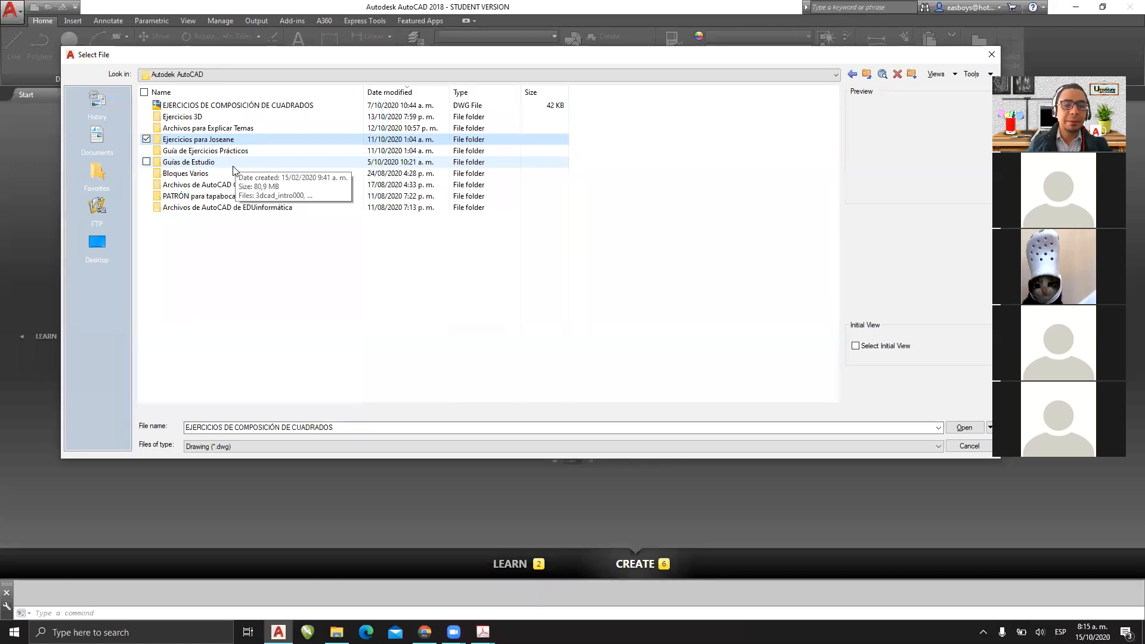
pyautogui.doubleClick(186, 209)
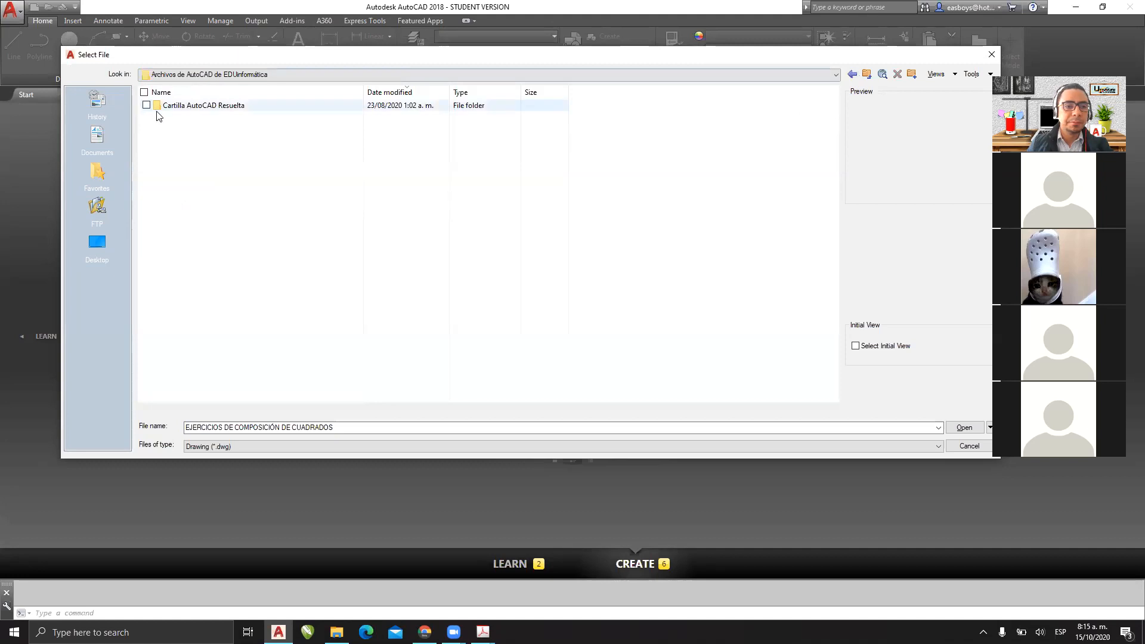
pyautogui.doubleClick(206, 107)
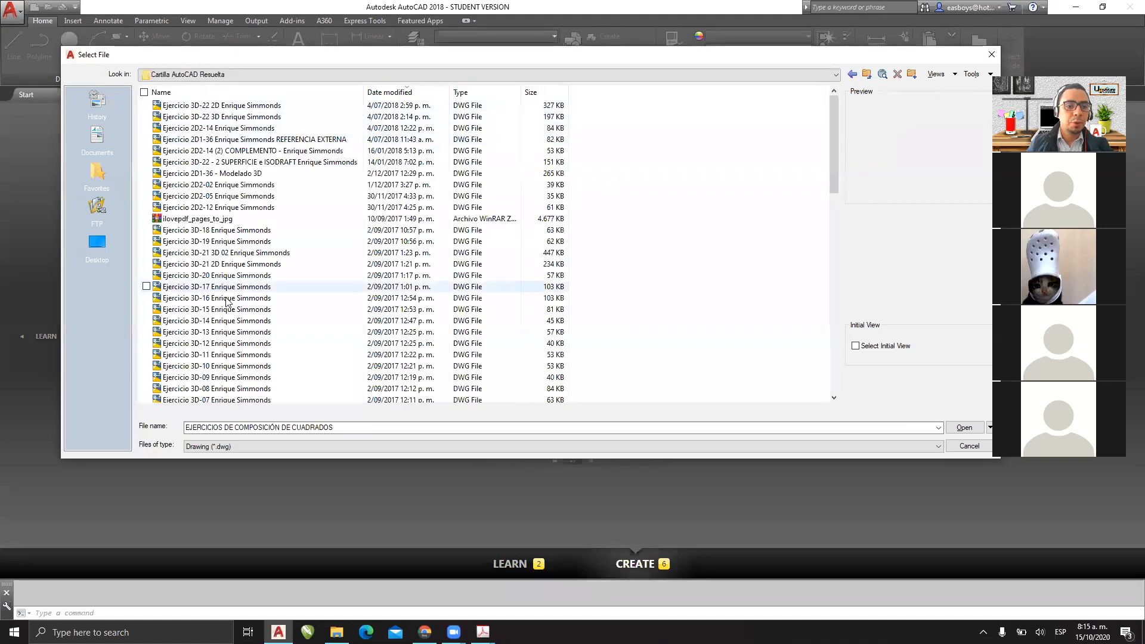
# Step: Preview several 2D1, 3D and 2D2 exercise drawings in the Cartilla AutoCAD Resuelta folder
pyautogui.scroll(-15, 226, 303)
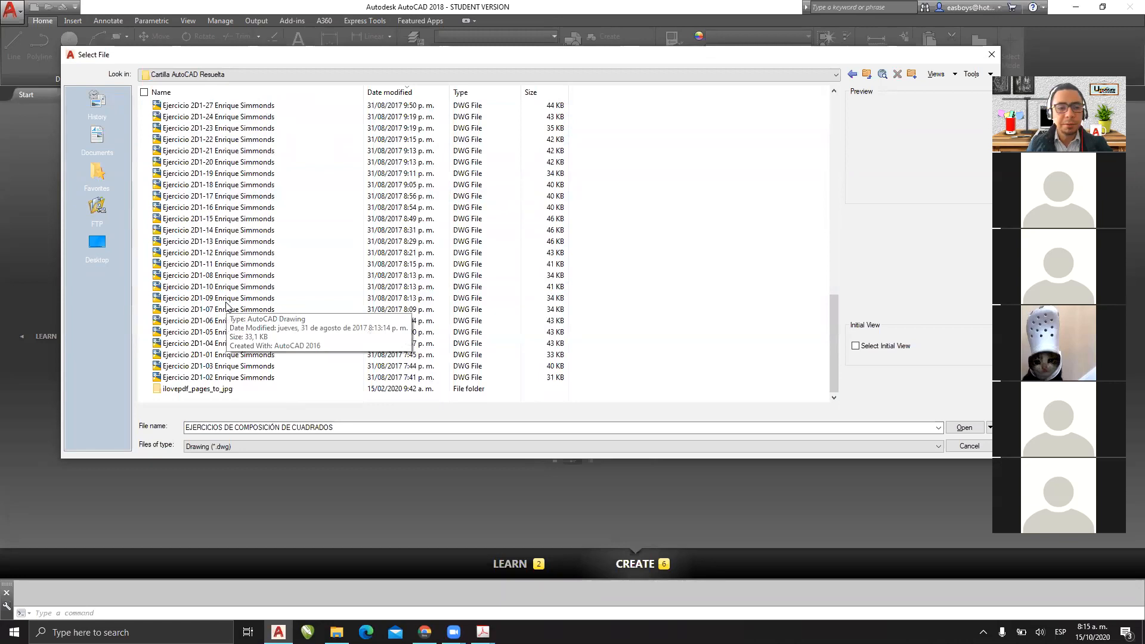
pyautogui.click(237, 245)
pyautogui.click(237, 266)
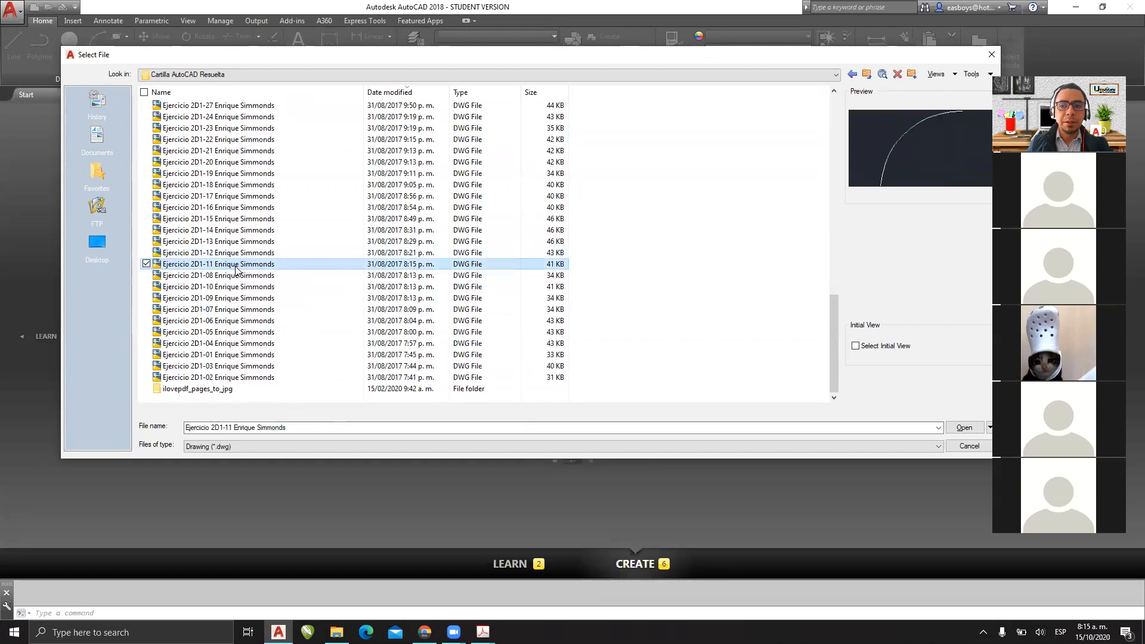
pyautogui.click(230, 276)
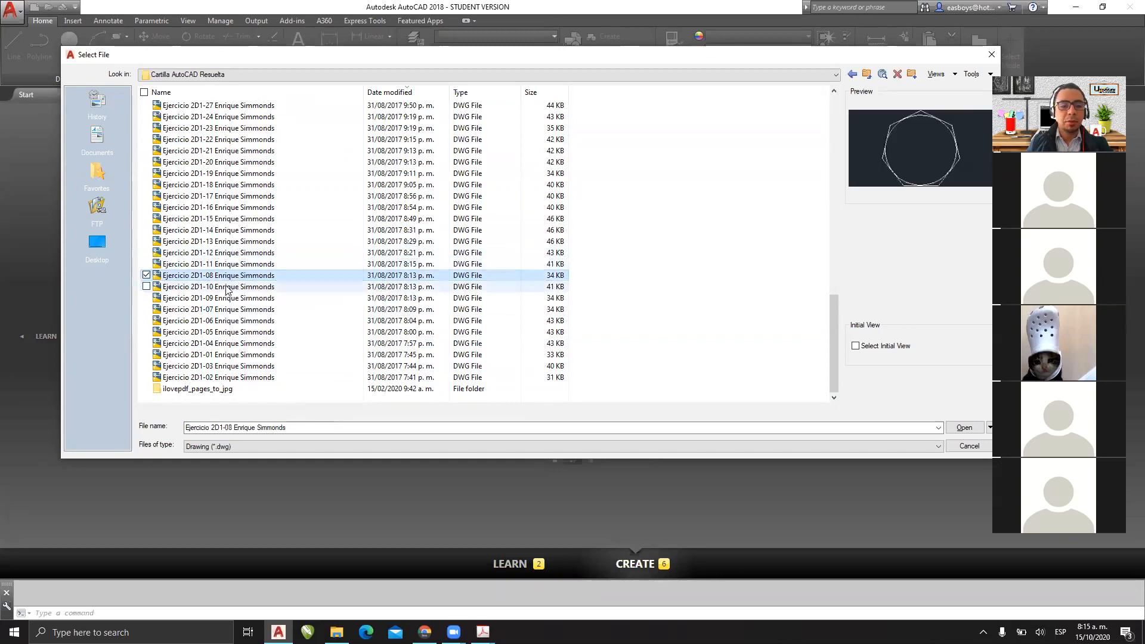
pyautogui.click(227, 378)
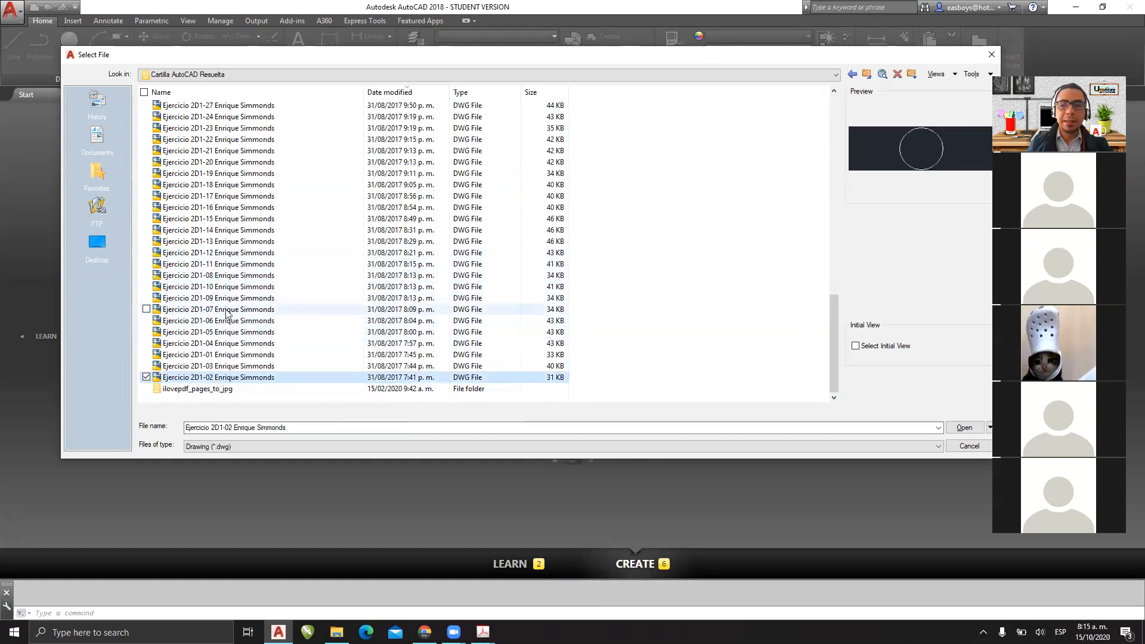
pyautogui.scroll(14, 227, 311)
pyautogui.click(224, 150)
pyautogui.click(222, 207)
pyautogui.click(216, 297)
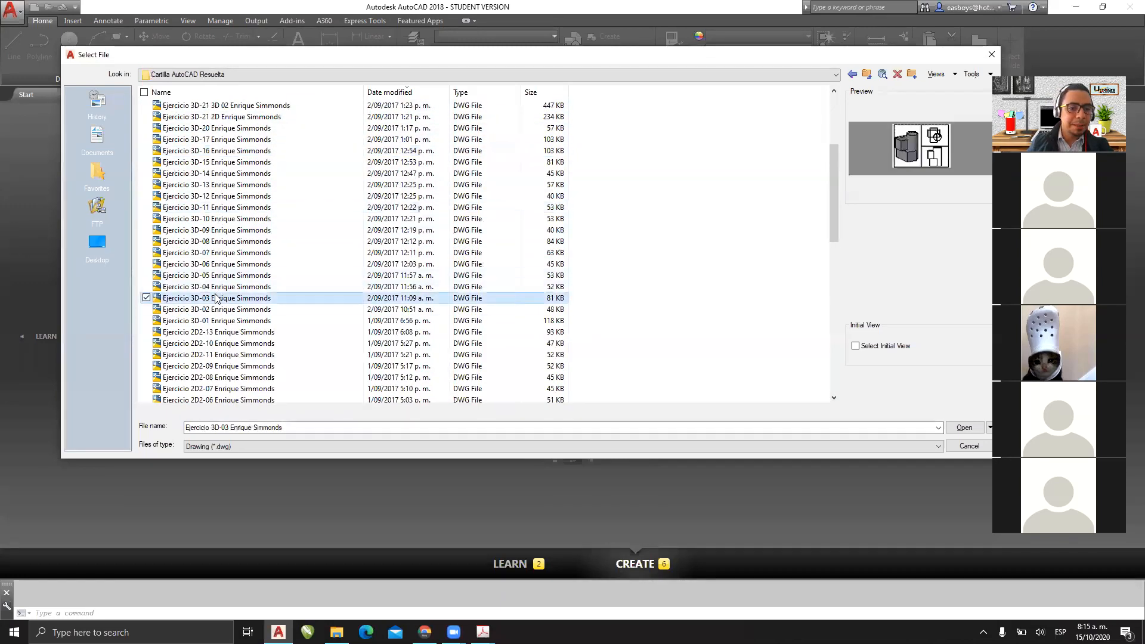
pyautogui.click(218, 332)
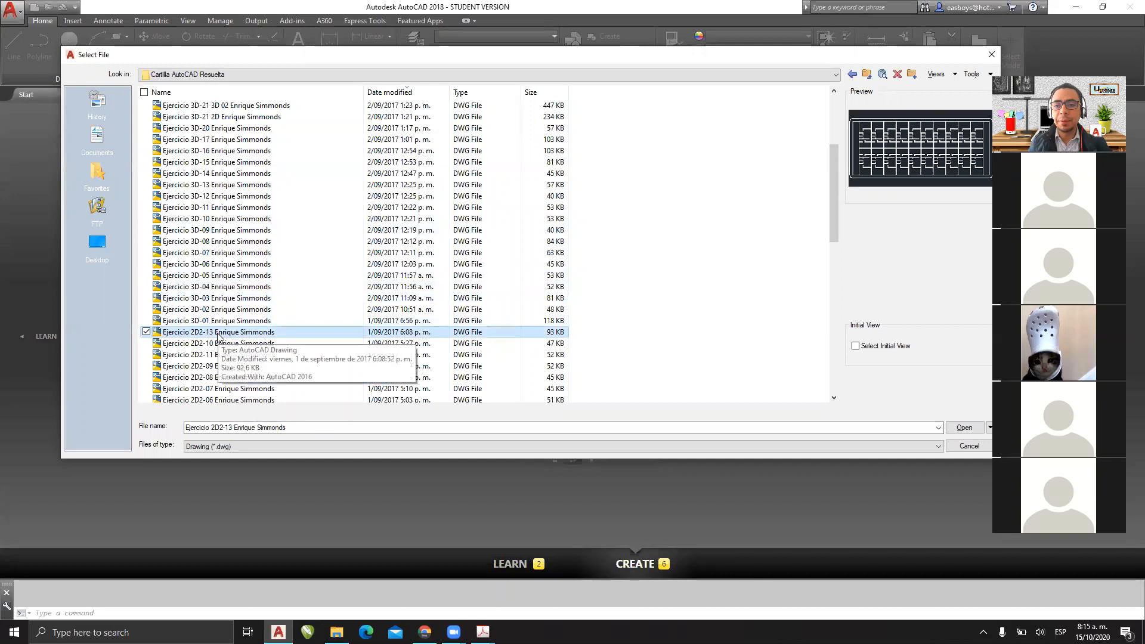
# Step: Step through the previews of the remaining 2D2 exercises and open the drawing Ejercicio 2D2-01
pyautogui.press('Down')
pyautogui.press('Down')
pyautogui.press('Down')
pyautogui.press('Down')
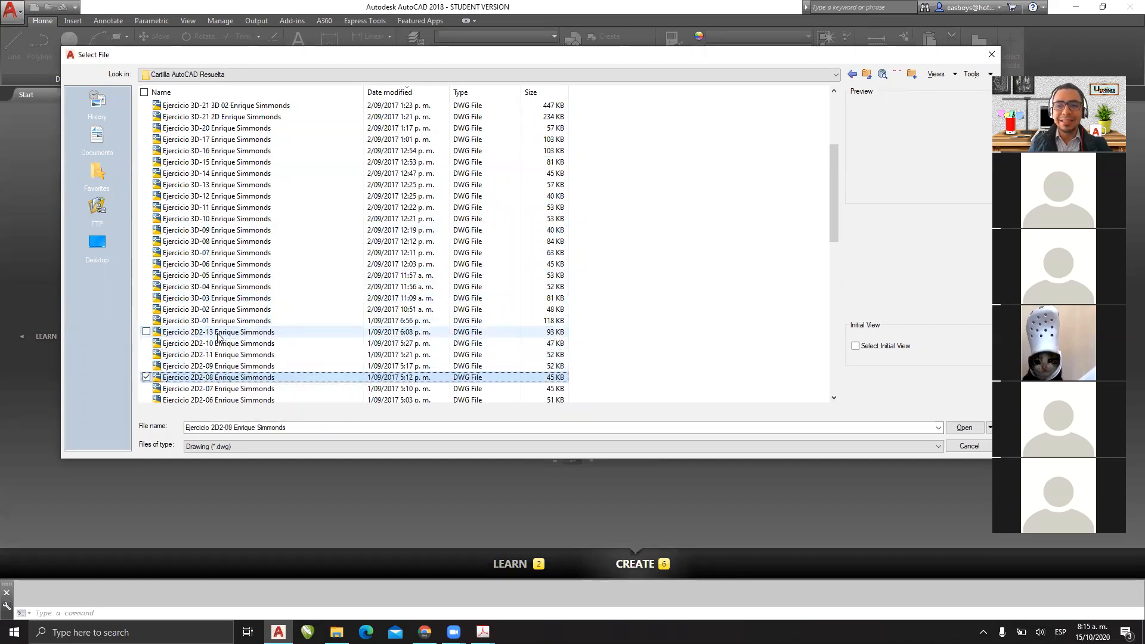
pyautogui.press('Down')
pyautogui.press('Down')
pyautogui.press('Down')
pyautogui.press('Down')
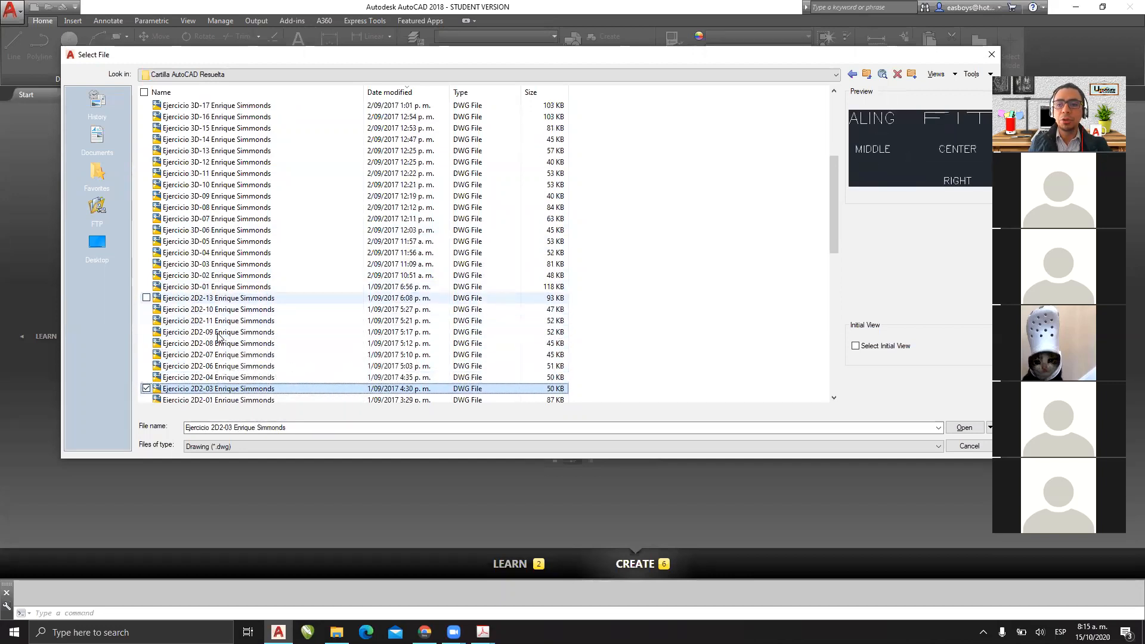
pyautogui.press('Down')
pyautogui.press('Down')
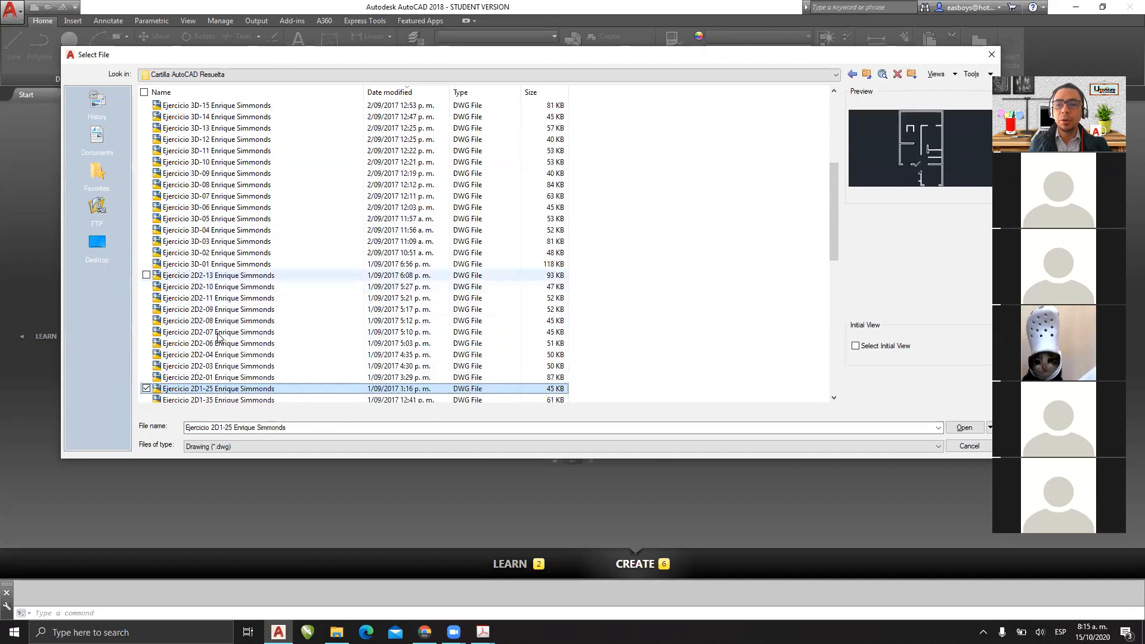
pyautogui.press('Up')
pyautogui.press('Return')
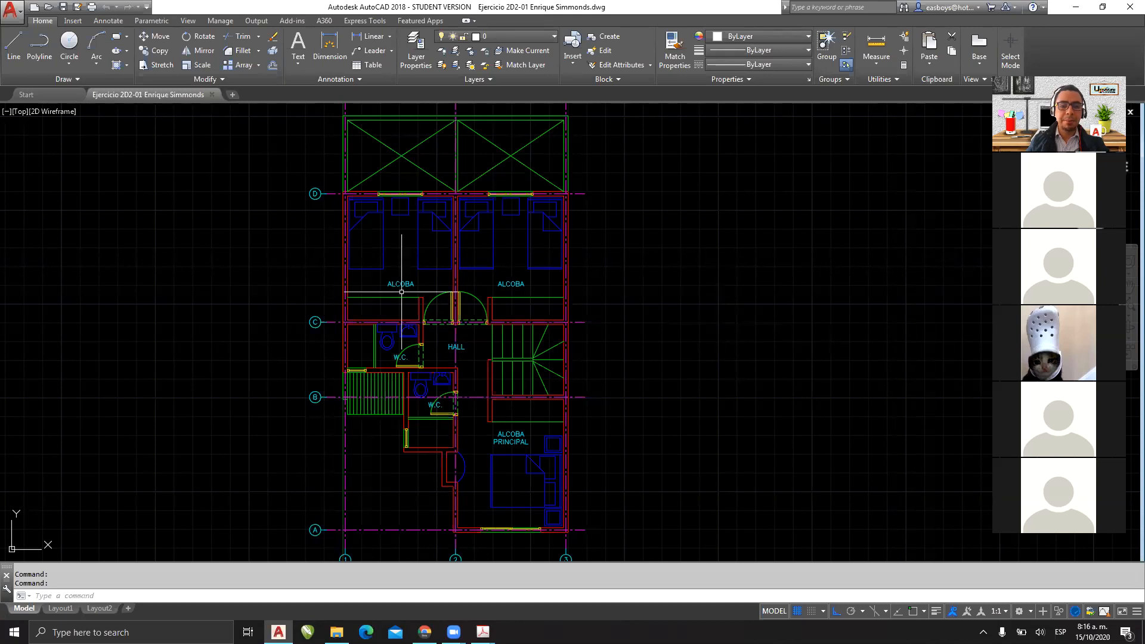
# Step: Inspect the bedroom floor plan up close and fit the whole drawing in view with Zoom Extents
pyautogui.scroll(2, 396, 210)
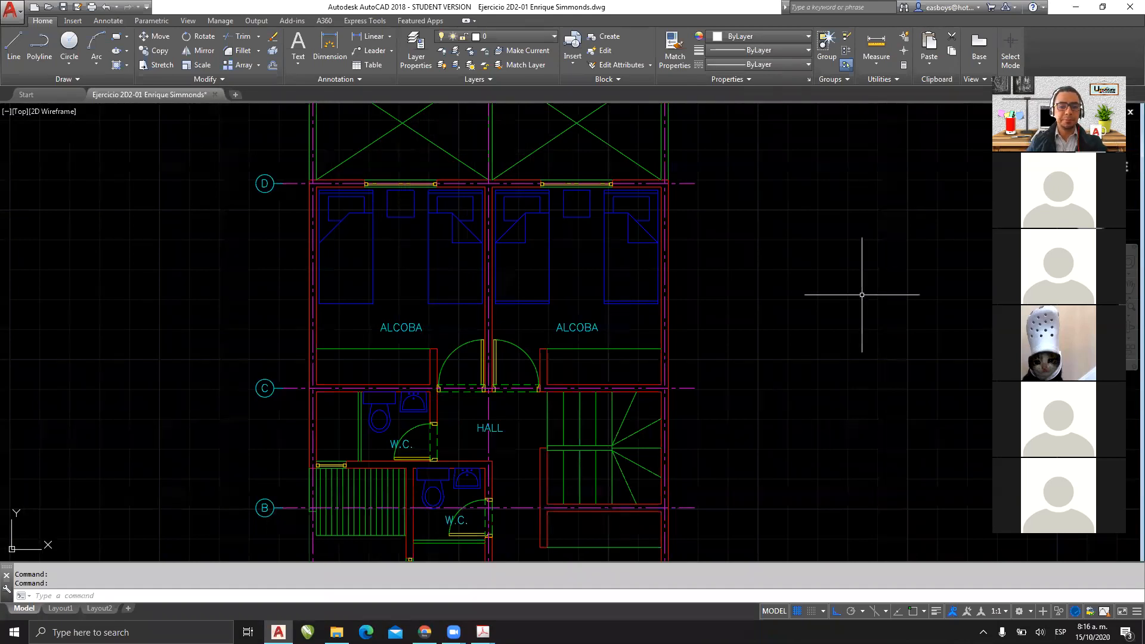
pyautogui.scroll(7, 862, 294)
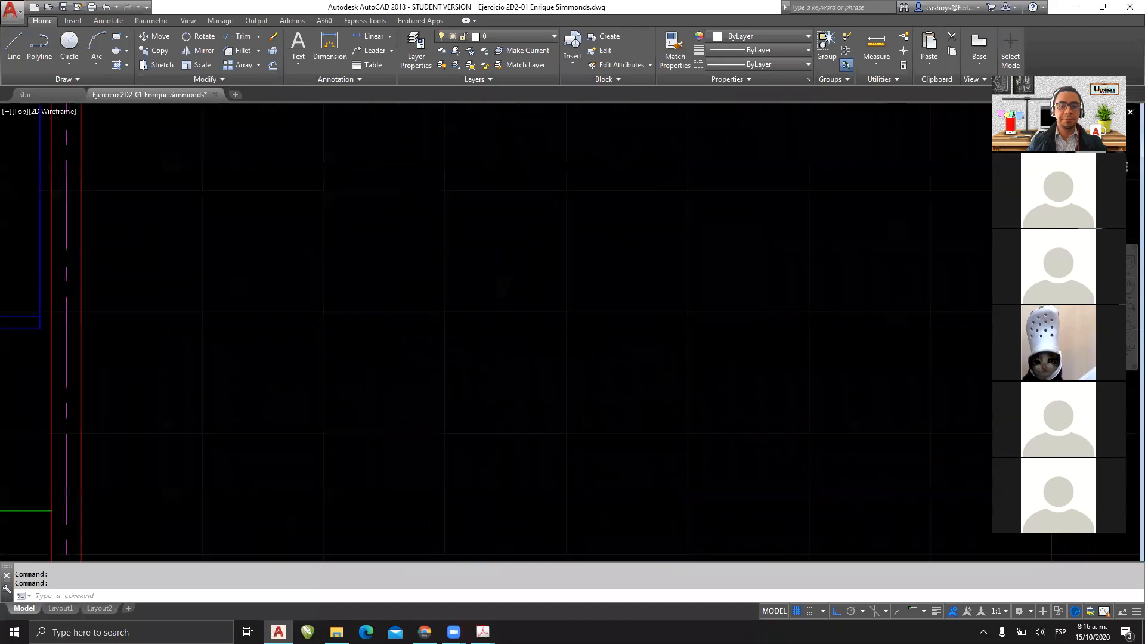
pyautogui.scroll(-9, 857, 293)
pyautogui.moveTo(761, 292); pyautogui.dragTo(679, 166, button='middle')
pyautogui.write('z')
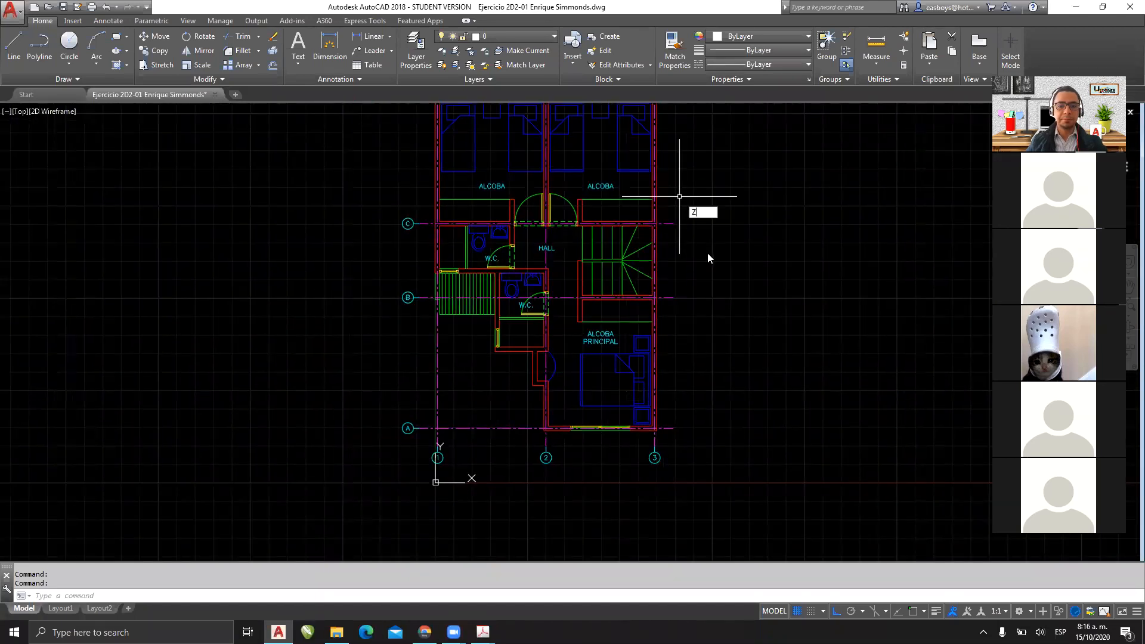
pyautogui.press('Return')
pyautogui.write('e')
pyautogui.press('Return')
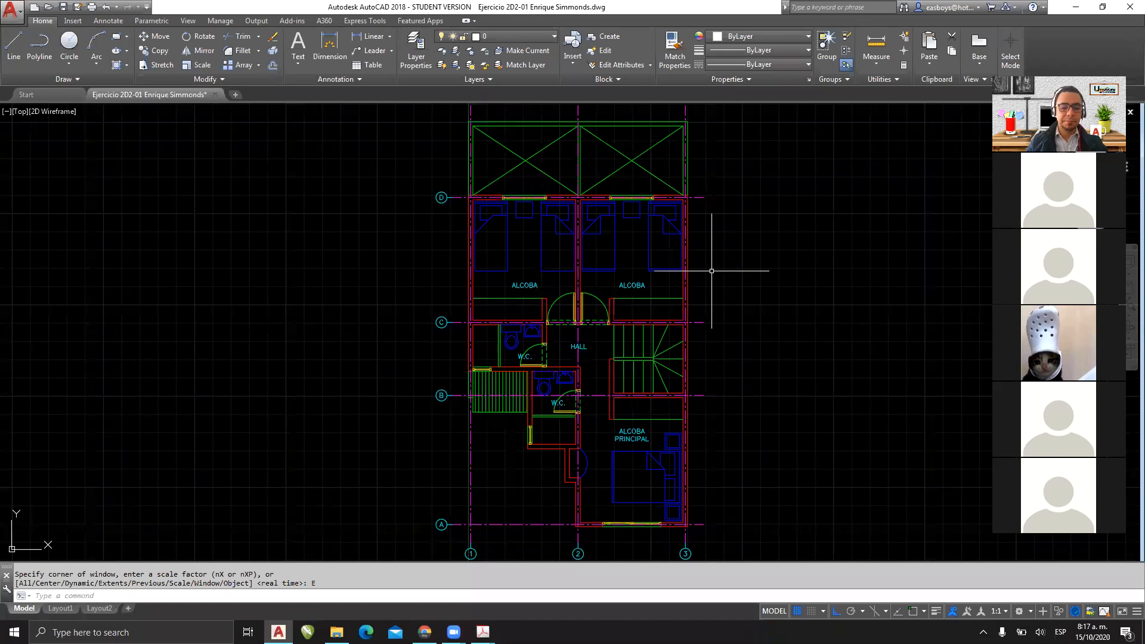
# Step: Switch to the Guías de Estudio folder in File Explorer to show the study guides, and return to the AutoCAD drawing
pyautogui.moveTo(337, 633)
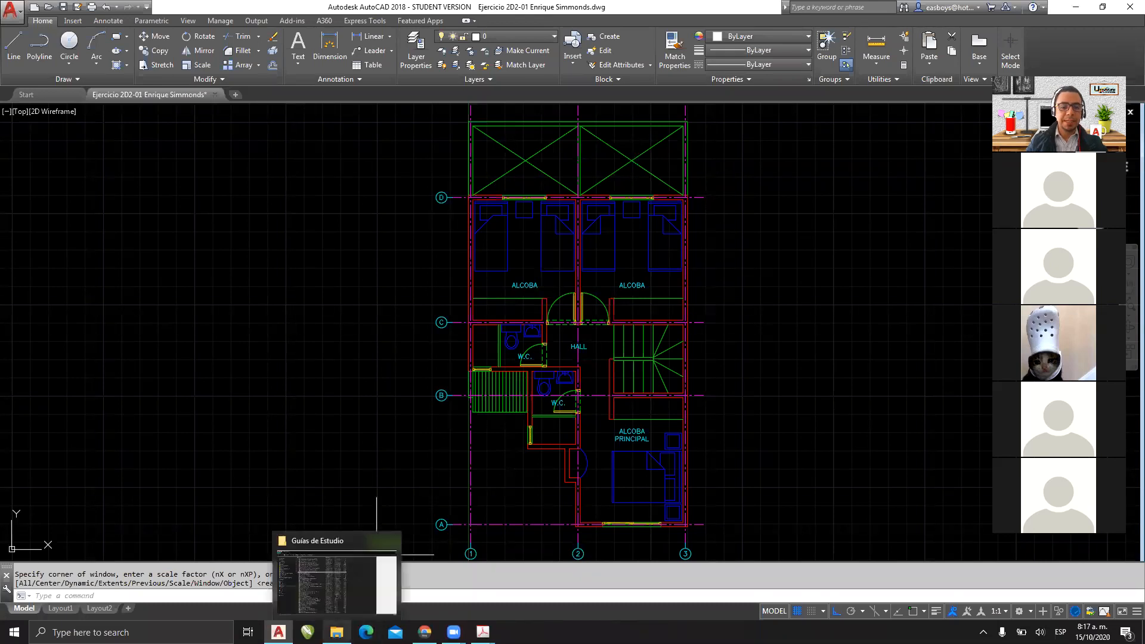
pyautogui.click(326, 597)
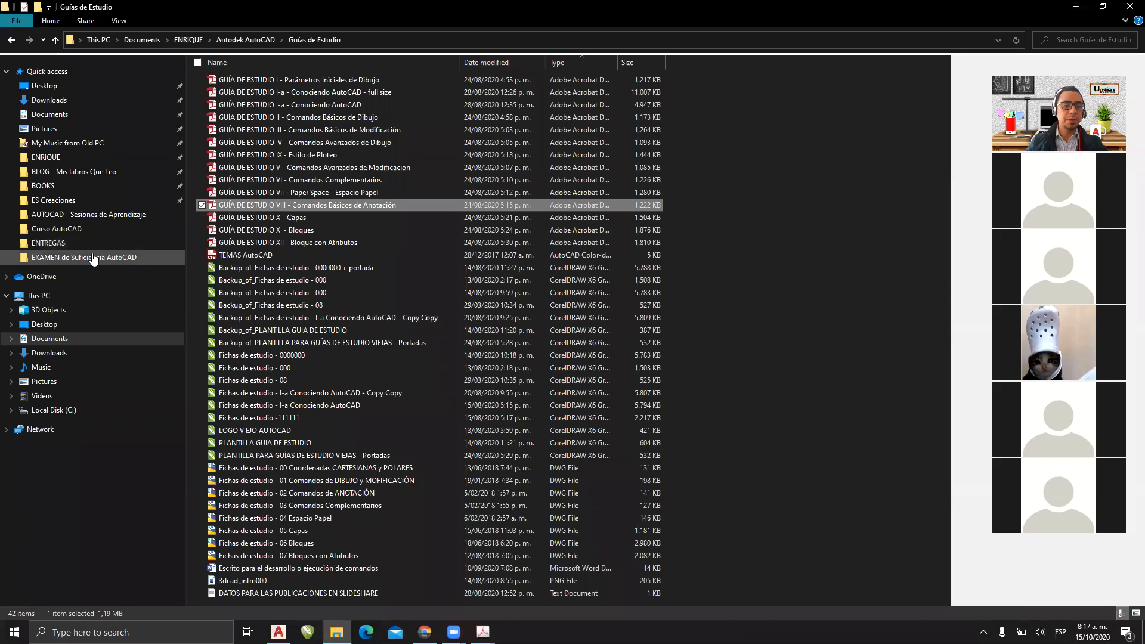
pyautogui.click(1076, 7)
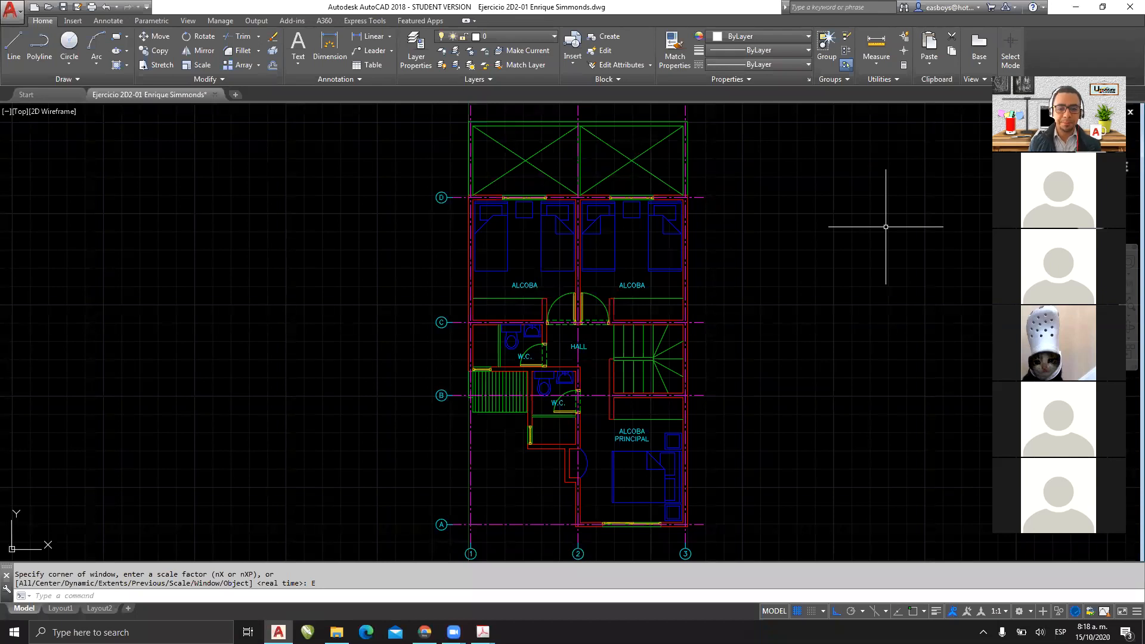
pyautogui.click(337, 632)
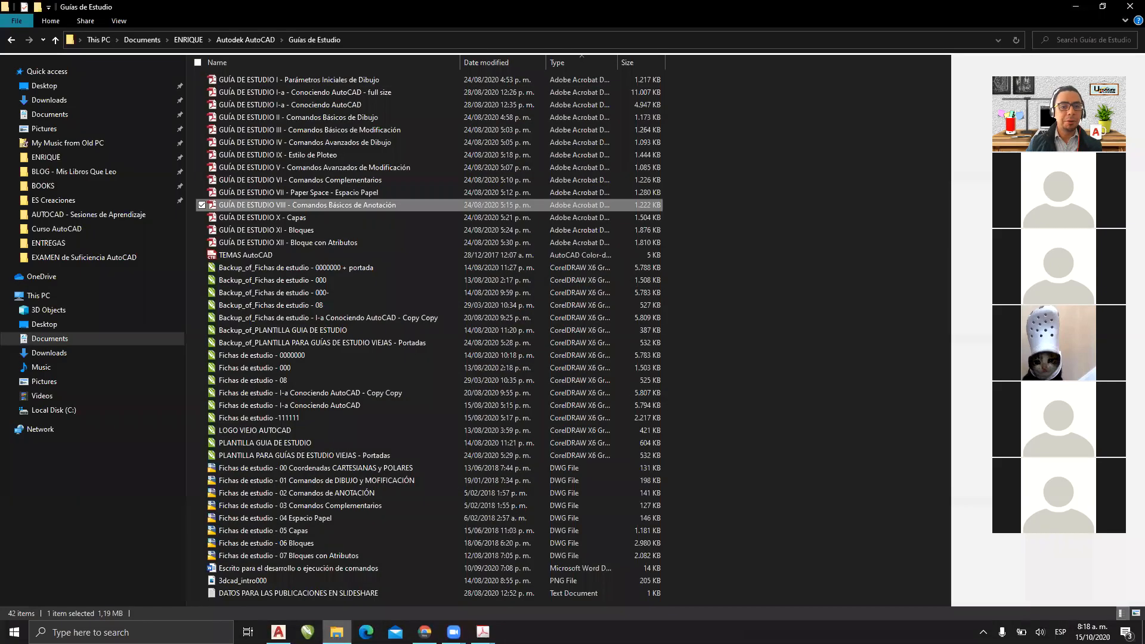
pyautogui.click(278, 632)
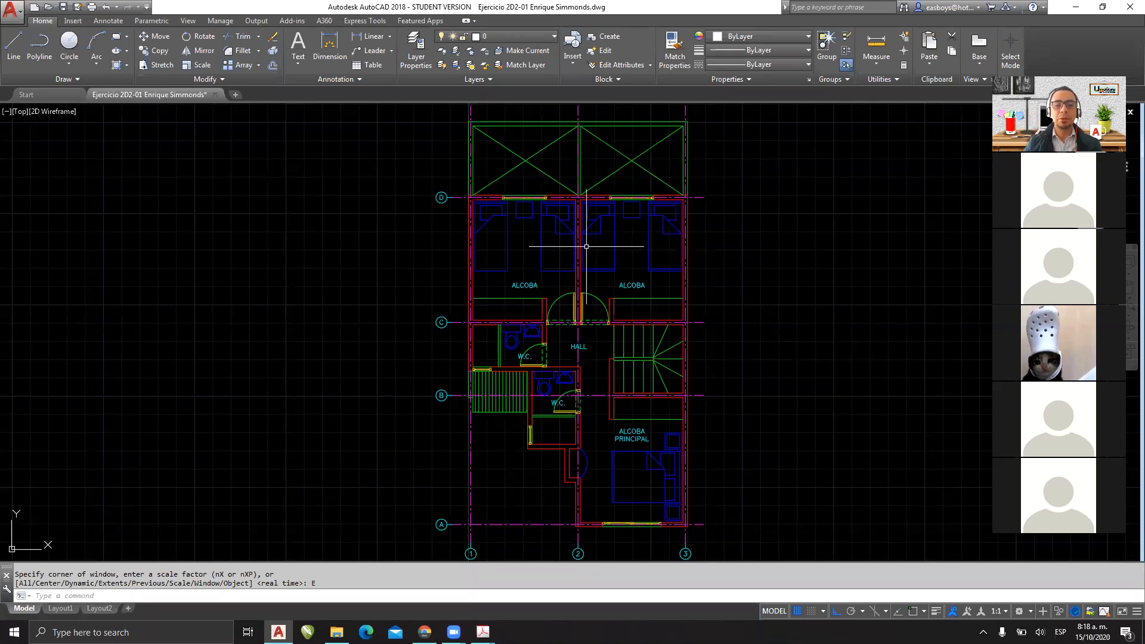
# Step: Copy the entire coloured floor plan horizontally to the empty area right of the original
pyautogui.scroll(-2, 587, 246)
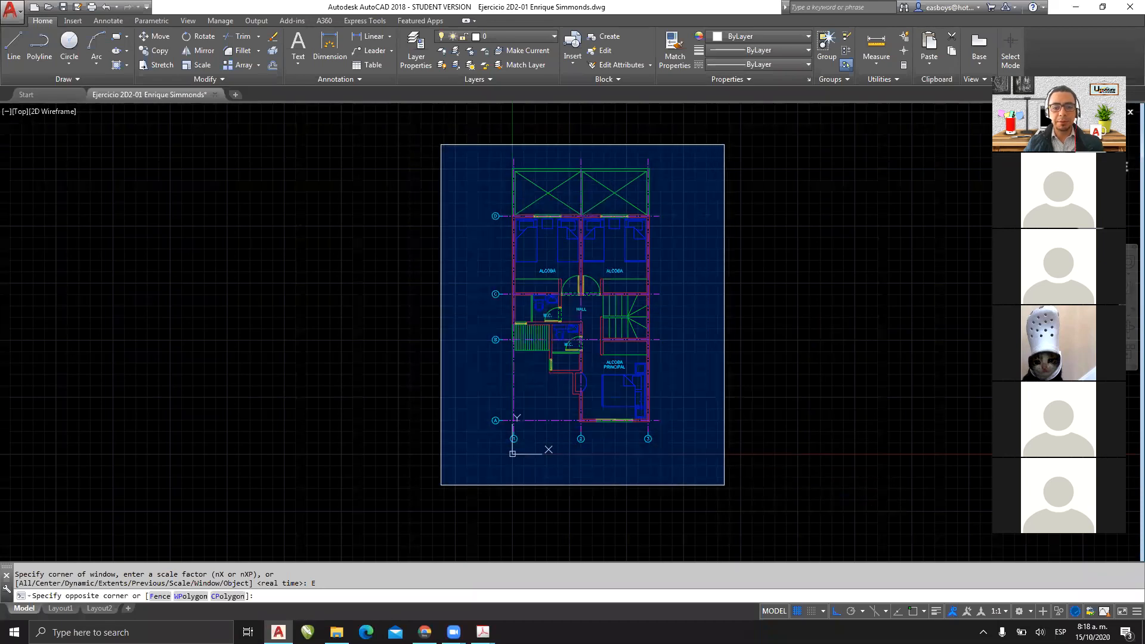
pyautogui.click(713, 443)
pyautogui.write('co')
pyautogui.press('Return')
pyautogui.click(589, 309)
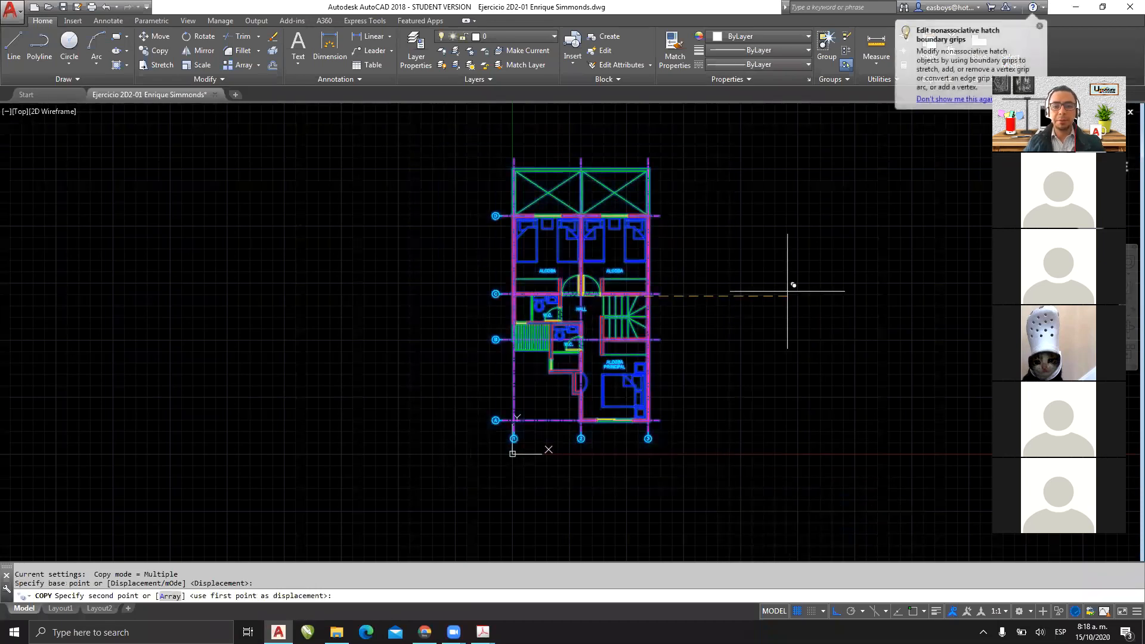
pyautogui.click(860, 308)
pyautogui.press('Escape')
pyautogui.moveTo(831, 281); pyautogui.dragTo(511, 268, button='middle')
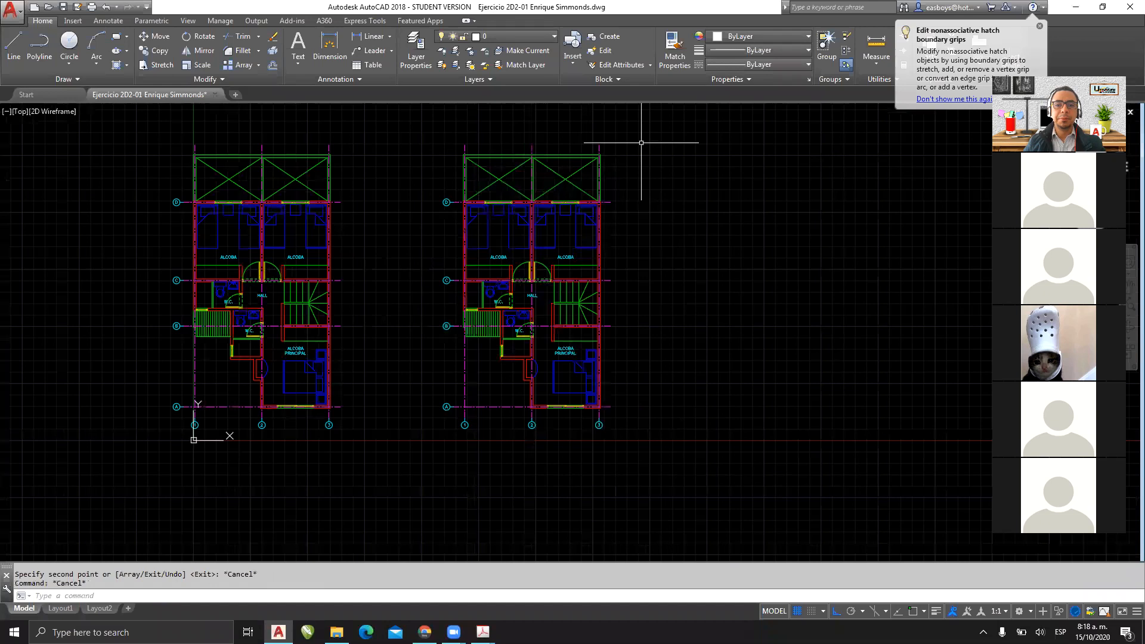
# Step: Assign all objects of the copied floor plan to layer 0
pyautogui.click(671, 126)
pyautogui.click(403, 457)
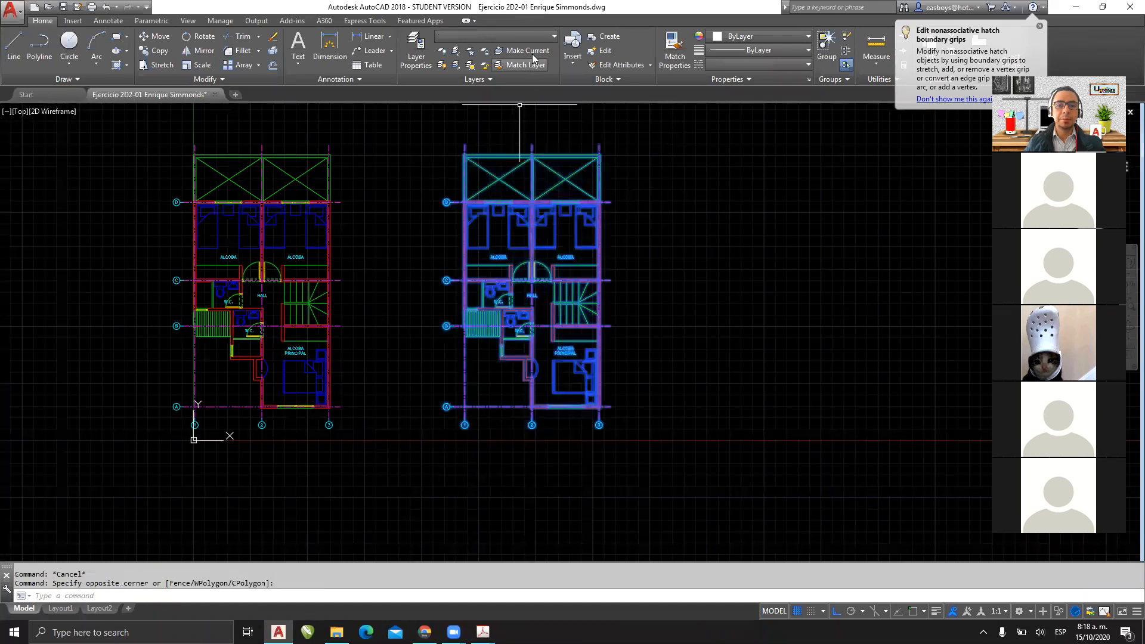
pyautogui.click(518, 40)
pyautogui.click(509, 53)
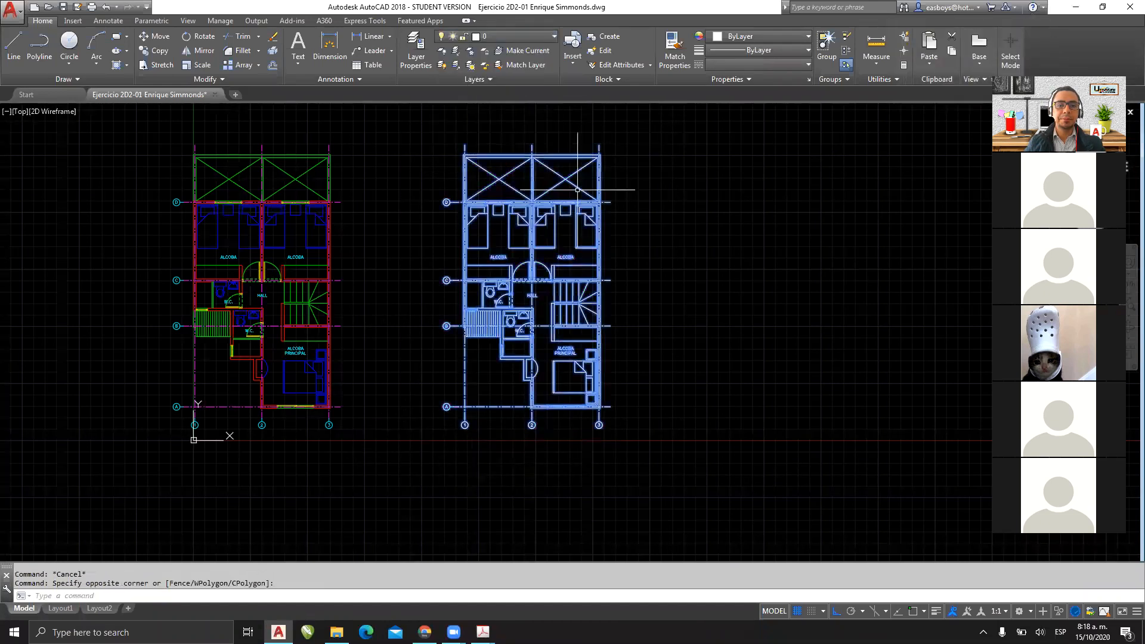
pyautogui.press('Escape')
# Step: Examine the bedrooms, windows and wall lines of the layer 0 copy up close
pyautogui.scroll(2, 544, 229)
pyautogui.scroll(8, 544, 229)
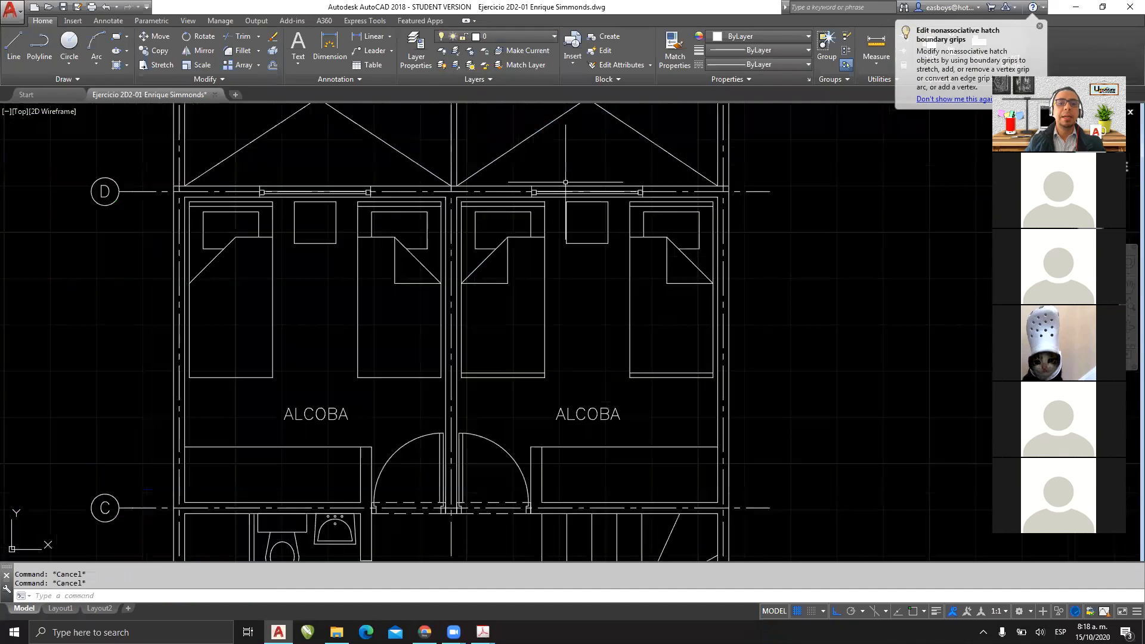
pyautogui.click(454, 200)
pyautogui.press('Escape')
pyautogui.click(467, 208)
pyautogui.click(449, 212)
pyautogui.press('Escape')
pyautogui.click(473, 222)
pyautogui.click(457, 228)
pyautogui.press('Escape')
pyautogui.click(715, 297)
pyautogui.click(703, 328)
pyautogui.moveTo(589, 258); pyautogui.dragTo(633, 464, button='middle')
pyautogui.press('Escape')
pyautogui.click(623, 321)
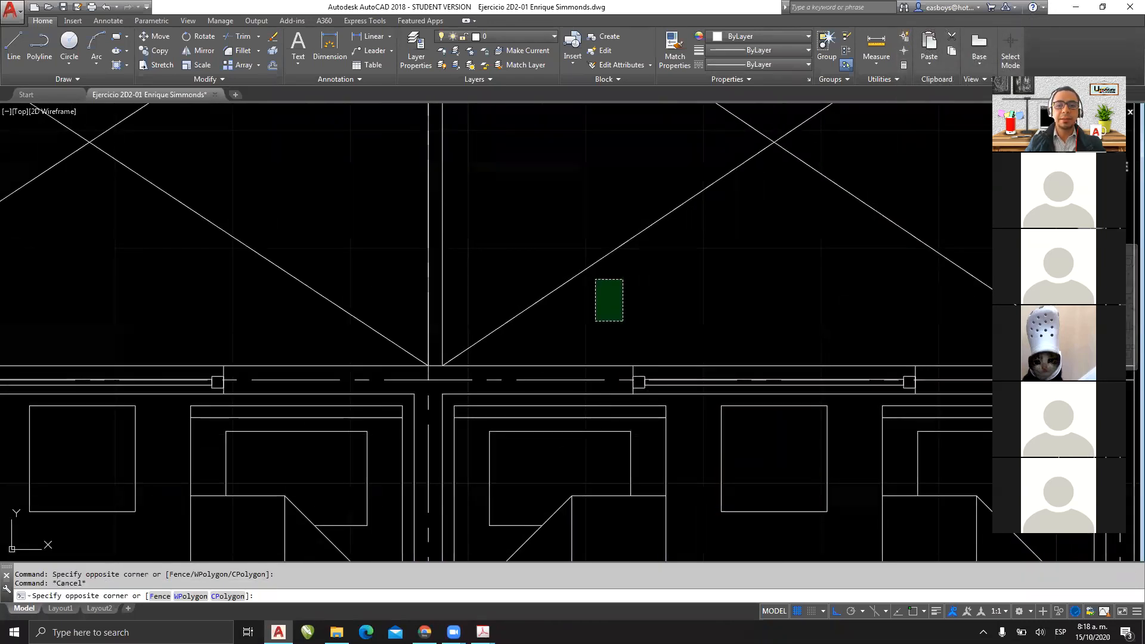
pyautogui.scroll(-3, 511, 338)
pyautogui.scroll(6, 477, 334)
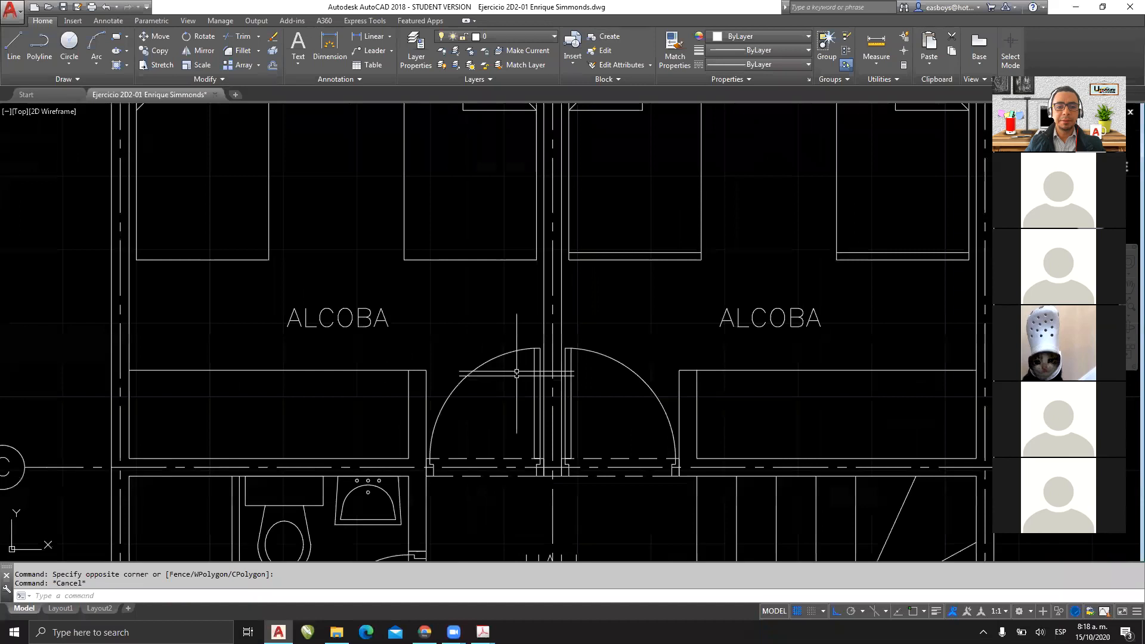
# Step: Examine the bathrooms, hall and stairs of the layer 0 copy, ending with the full plan in view
pyautogui.click(424, 313)
pyautogui.moveTo(376, 511); pyautogui.dragTo(405, 254, button='middle')
pyautogui.press('Escape')
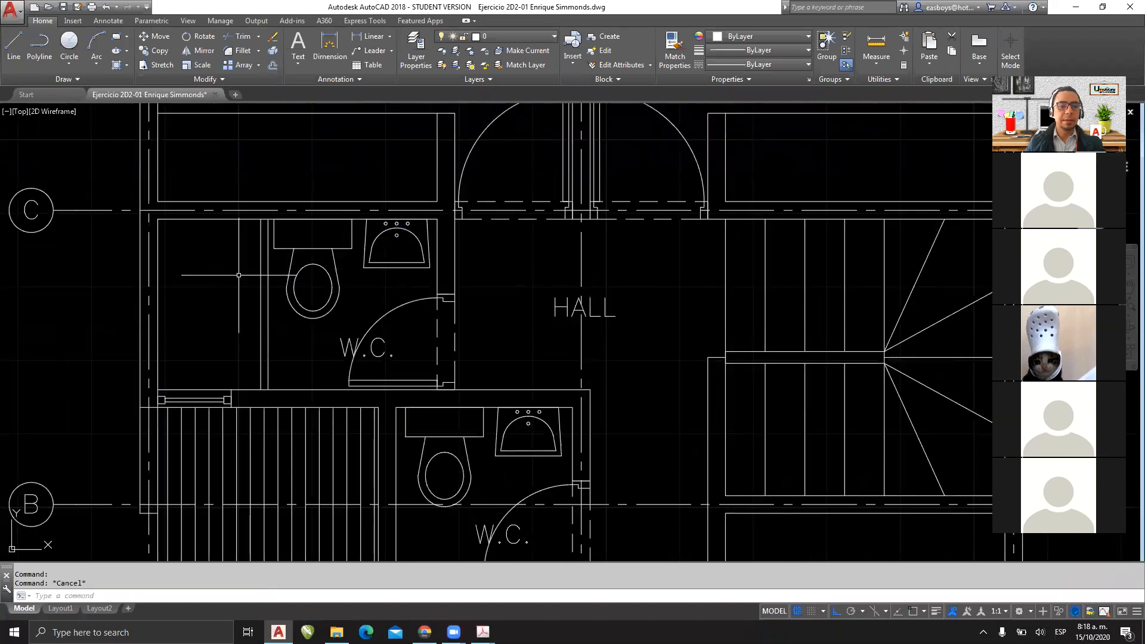
pyautogui.click(257, 270)
pyautogui.press('Escape')
pyautogui.moveTo(263, 278); pyautogui.dragTo(335, 1, button='middle')
pyautogui.moveTo(713, 350); pyautogui.dragTo(345, 112, button='middle')
pyautogui.scroll(-5, 500, 214)
pyautogui.moveTo(500, 214)
pyautogui.mouseDown(button='middle')
pyautogui.moveTo(603, 477)
pyautogui.moveTo(584, 437)
pyautogui.mouseUp(button='middle')
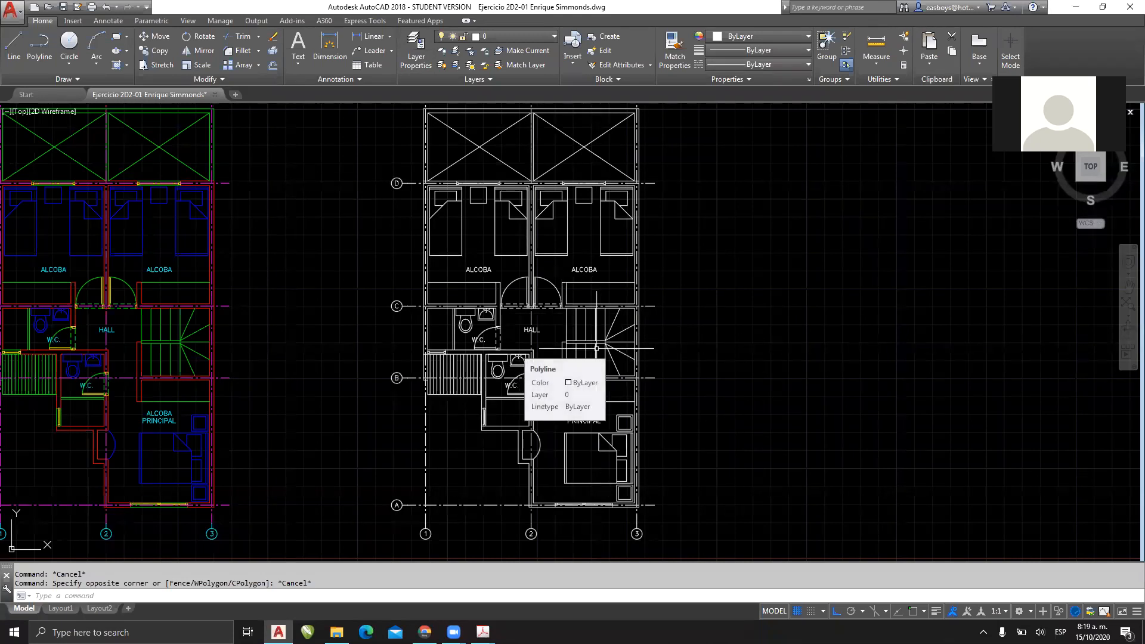
# Step: Compare the wall and axis lines around the bedrooms of the white copy, ending with both plans in view
pyautogui.moveTo(598, 339); pyautogui.dragTo(596, 338, button='middle')
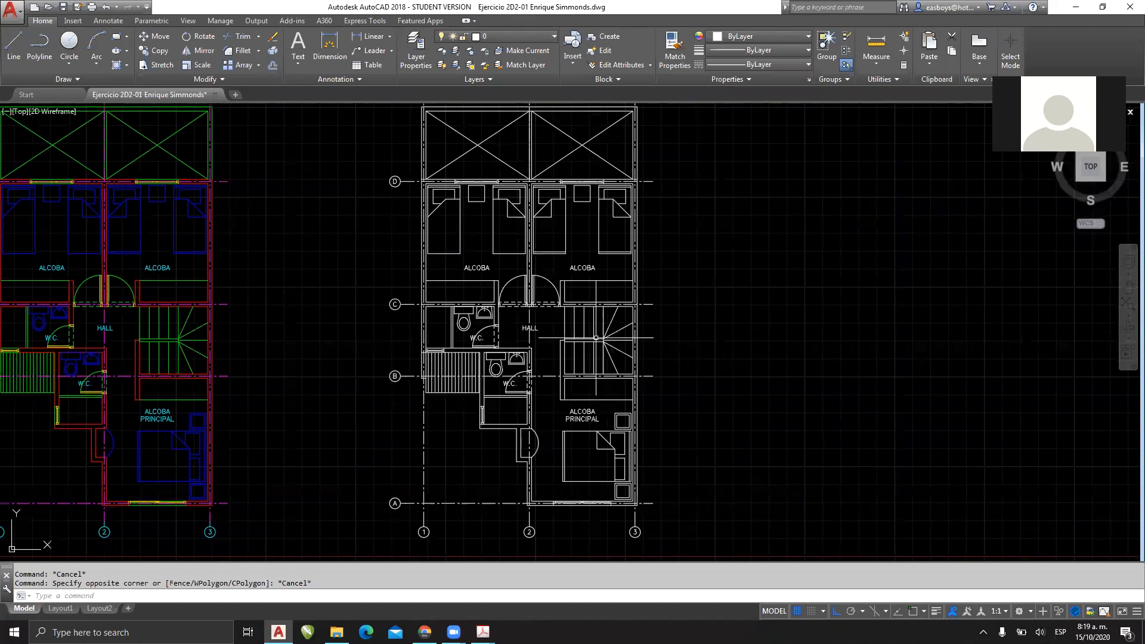
pyautogui.scroll(-4, 596, 337)
pyautogui.scroll(10, 466, 249)
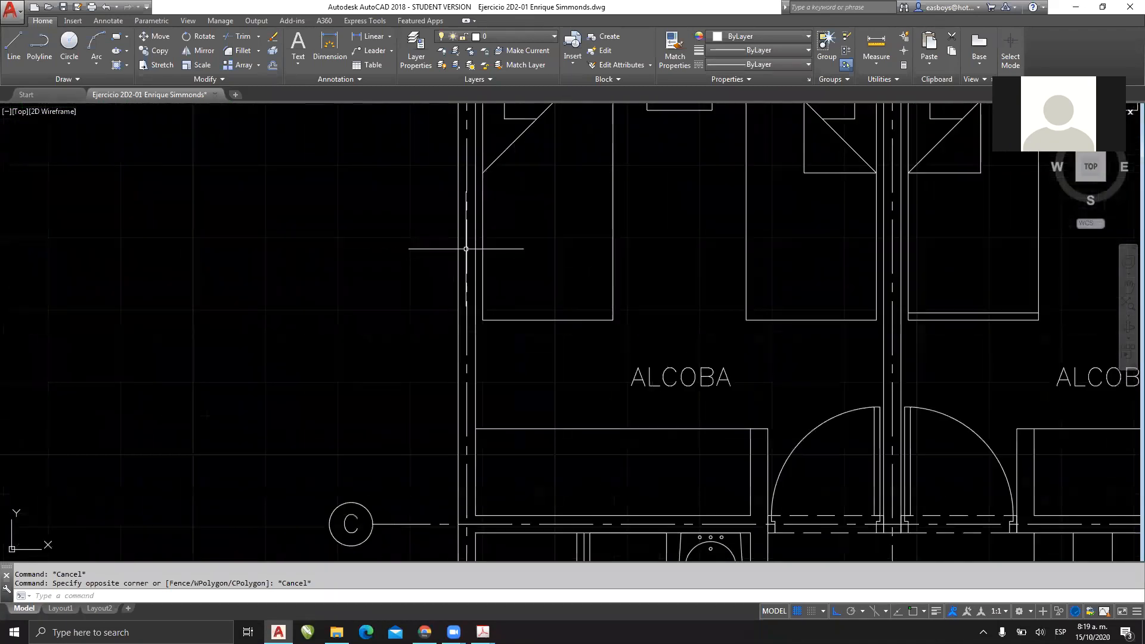
pyautogui.scroll(2, 466, 249)
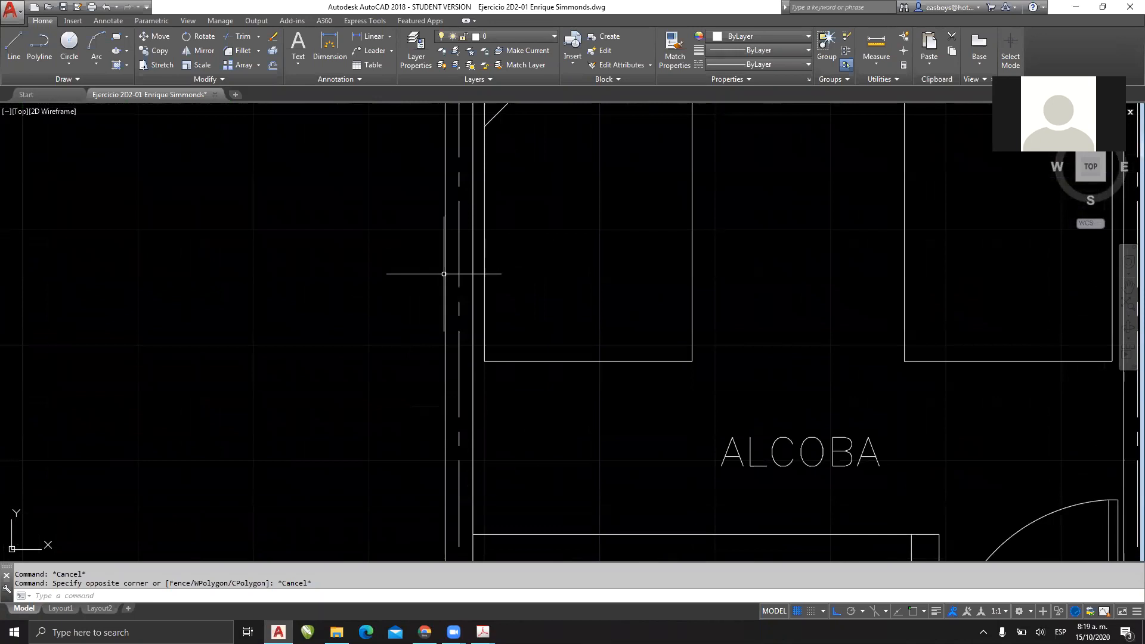
pyautogui.scroll(-2, 444, 273)
pyautogui.scroll(-2, 472, 266)
pyautogui.moveTo(475, 281); pyautogui.dragTo(409, 470, button='middle')
pyautogui.scroll(6, 530, 305)
pyautogui.scroll(-2, 517, 363)
pyautogui.moveTo(561, 353)
pyautogui.mouseDown(button='middle')
pyautogui.moveTo(391, 210)
pyautogui.moveTo(382, 184)
pyautogui.mouseUp(button='middle')
pyautogui.scroll(-2, 565, 219)
pyautogui.scroll(-2, 591, 342)
pyautogui.scroll(-2, 555, 280)
pyautogui.moveTo(609, 241); pyautogui.dragTo(569, 271, button='middle')
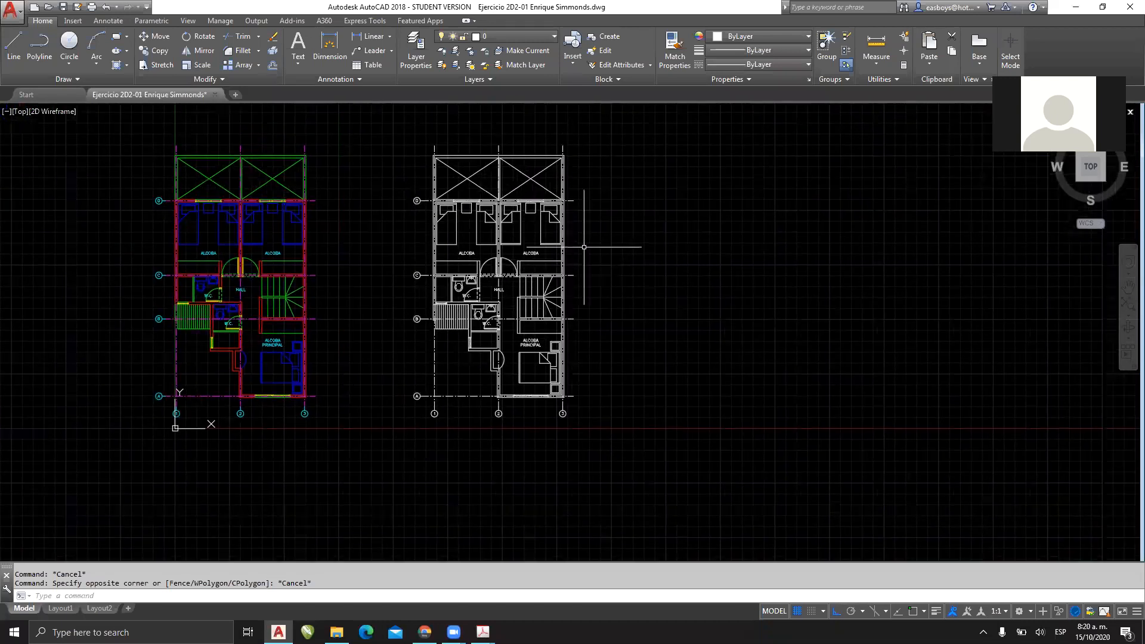
# Step: Copy the white floor plan horizontally to its right as a third plan
pyautogui.click(619, 121)
pyautogui.click(383, 448)
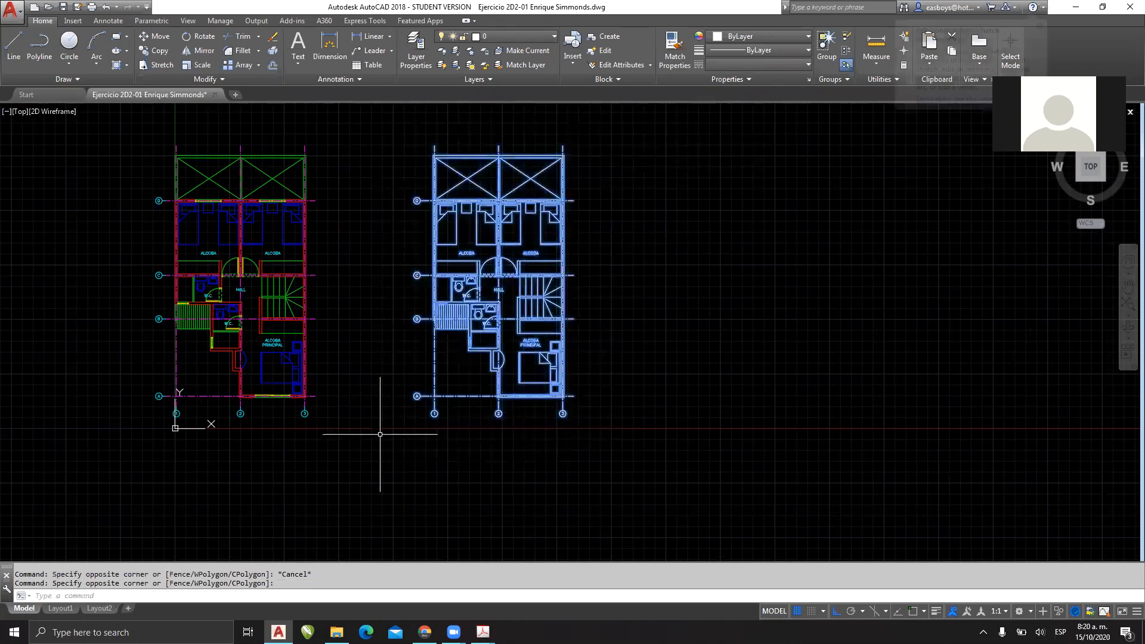
pyautogui.write('co')
pyautogui.press('Return')
pyautogui.click(445, 366)
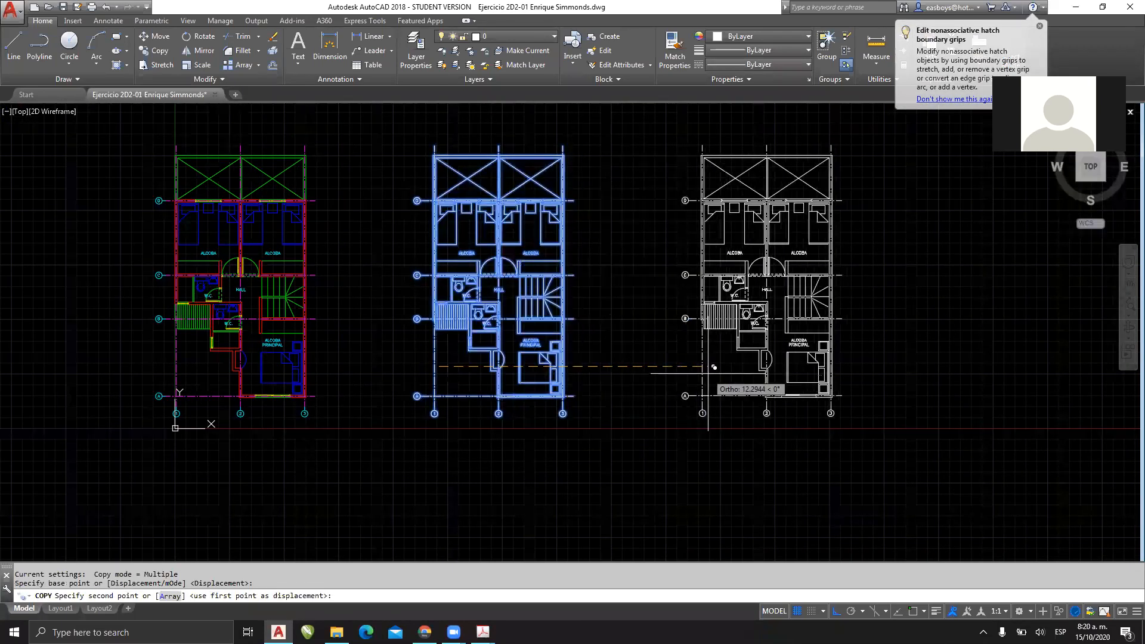
pyautogui.click(710, 365)
pyautogui.press('Escape')
# Step: Erase the axis 1 line and all furniture in the left bedroom of the third plan
pyautogui.scroll(6, 521, 231)
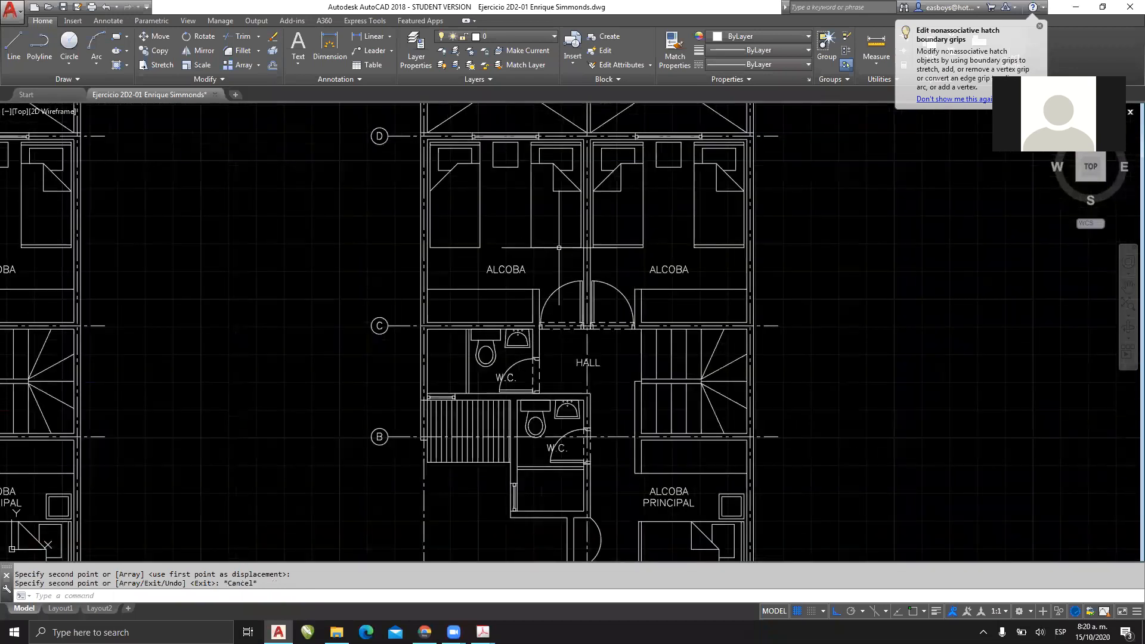
pyautogui.click(235, 247)
pyautogui.press('Return')
pyautogui.click(532, 281)
pyautogui.click(358, 170)
pyautogui.press('Return')
pyautogui.moveTo(432, 227); pyautogui.dragTo(387, 461, button='middle')
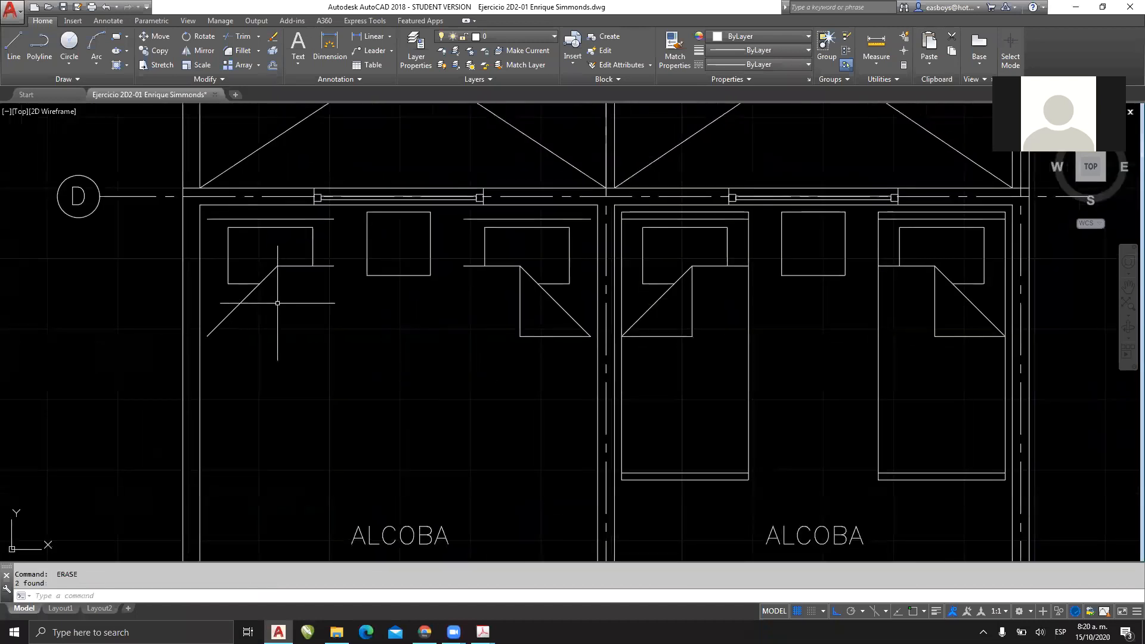
pyautogui.click(204, 374)
pyautogui.click(593, 222)
pyautogui.press('Return')
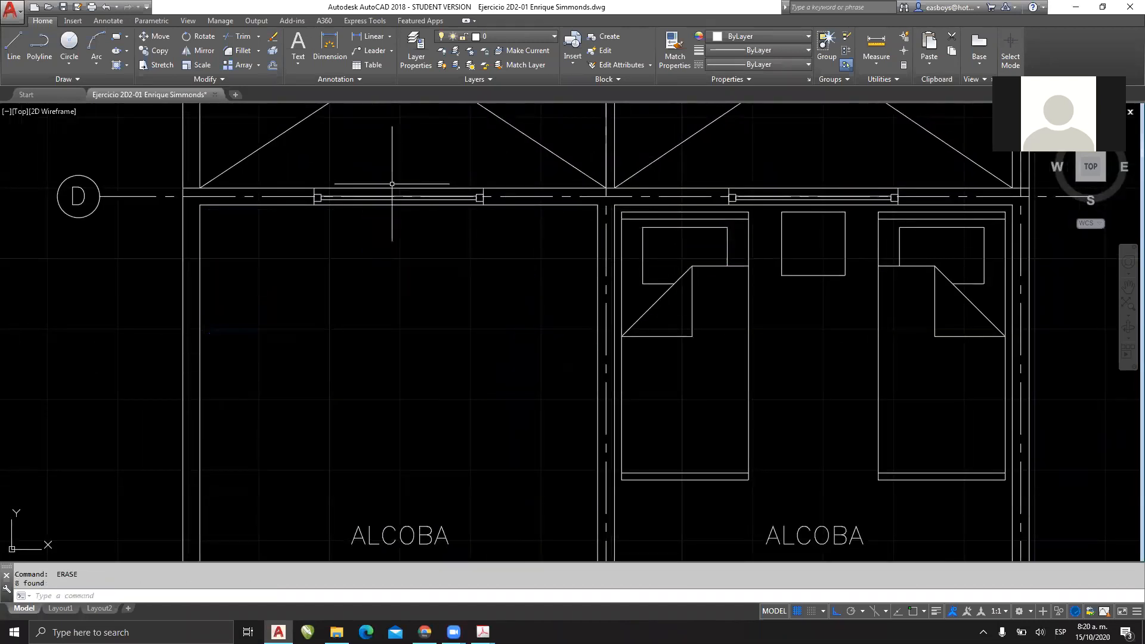
# Step: Erase the axis D line and the left bedroom's window, including its frame ends, from the third plan
pyautogui.scroll(5, 358, 205)
pyautogui.moveTo(138, 264); pyautogui.dragTo(454, 263, button='middle')
pyautogui.click(291, 245)
pyautogui.click(256, 267)
pyautogui.press('Return')
pyautogui.scroll(-5, 462, 263)
pyautogui.click(505, 236)
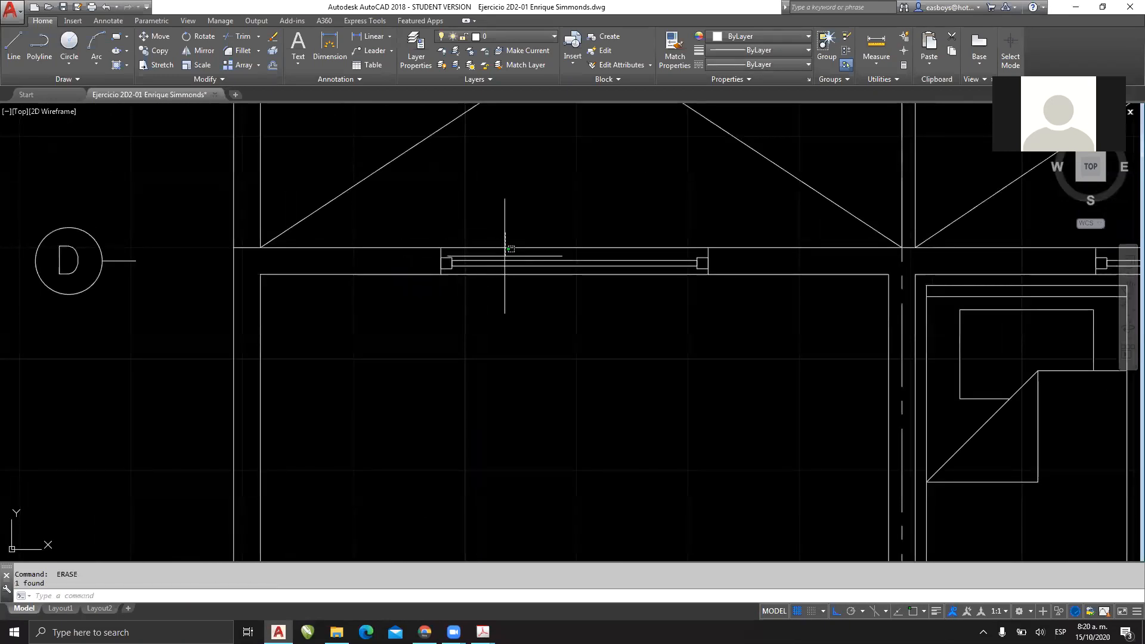
pyautogui.click(469, 318)
pyautogui.press('Return')
pyautogui.click(693, 220)
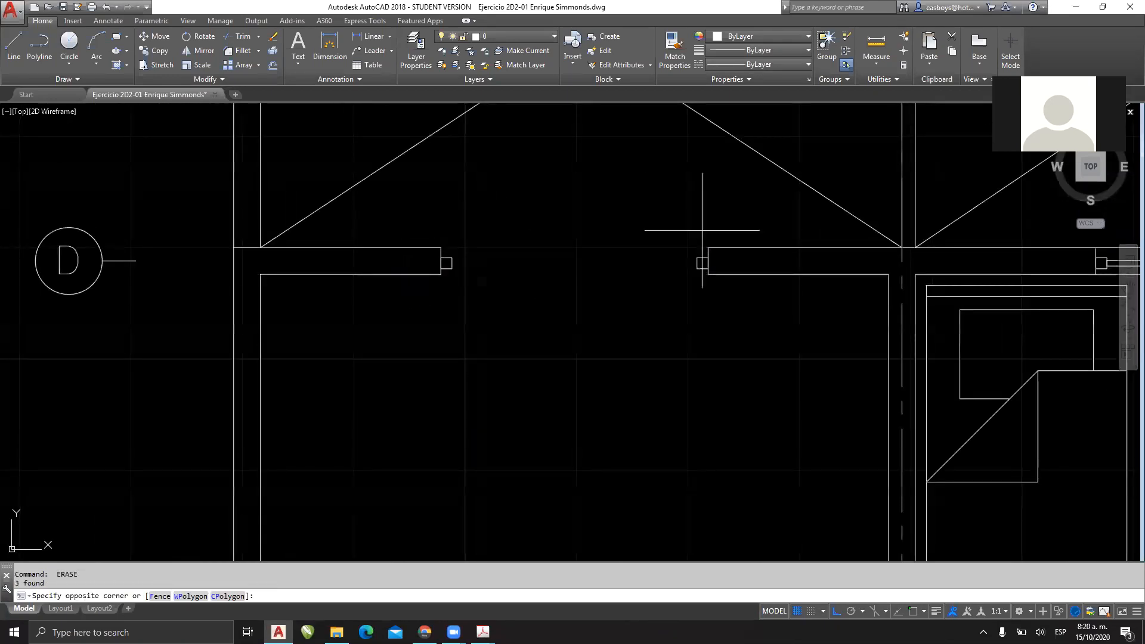
pyautogui.click(445, 357)
pyautogui.press('Return')
# Step: Erase the crossed diagonals from both upper patio rectangles of the third plan
pyautogui.scroll(-4, 421, 413)
pyautogui.click(525, 220)
pyautogui.click(445, 299)
pyautogui.press('Return')
pyautogui.moveTo(726, 258); pyautogui.dragTo(498, 201, button='middle')
pyautogui.click(537, 176)
pyautogui.click(469, 239)
pyautogui.press('Return')
pyautogui.moveTo(502, 315); pyautogui.dragTo(476, 210, button='middle')
# Step: Erase the right bedroom's furniture and both ALCOBA labels from the third plan
pyautogui.click(548, 389)
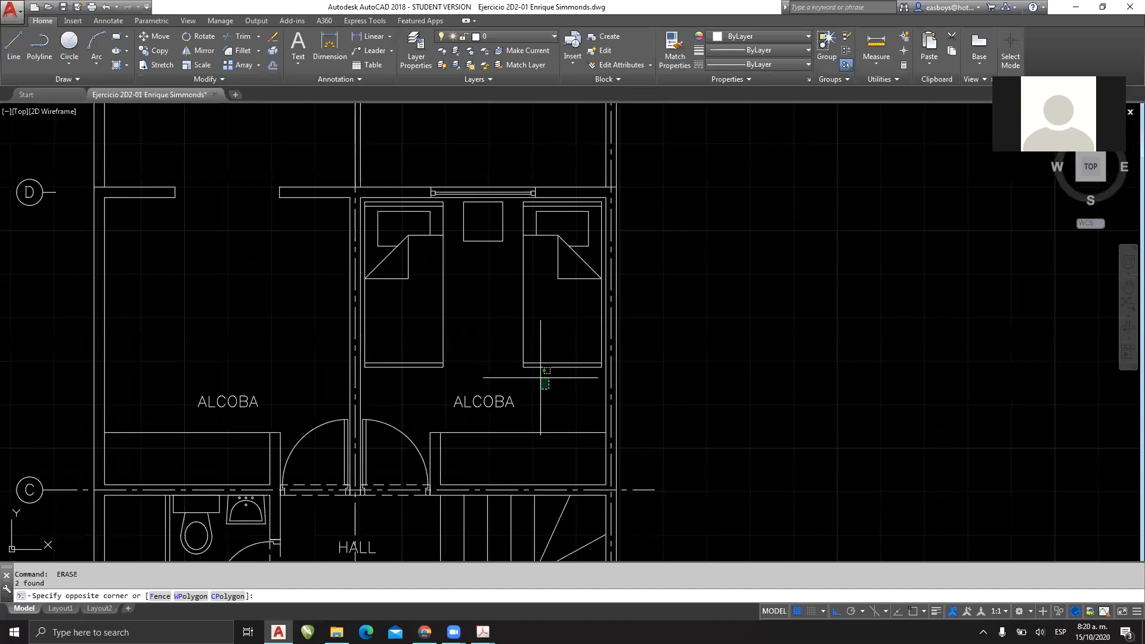
pyautogui.click(383, 193)
pyautogui.press('Return')
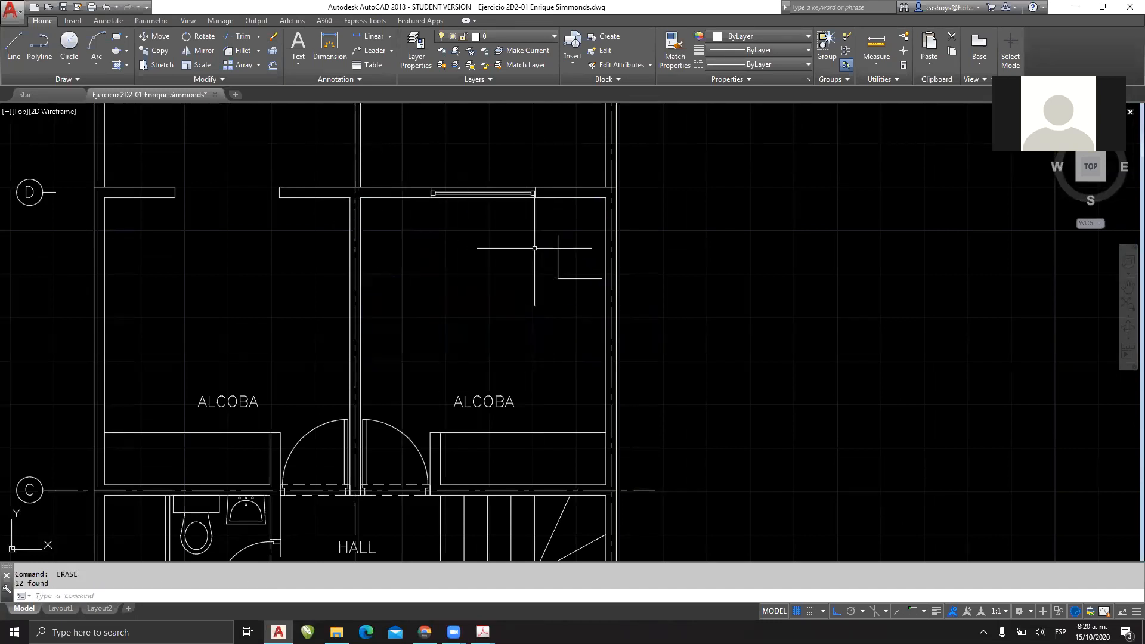
pyautogui.click(580, 258)
pyautogui.click(429, 410)
pyautogui.press('Return')
pyautogui.click(262, 358)
pyautogui.click(217, 394)
pyautogui.press('Return')
# Step: Examine the stripped third plan's remaining window and walls, and compare it with the complete plans
pyautogui.scroll(-4, 378, 265)
pyautogui.scroll(8, 579, 193)
pyautogui.moveTo(720, 151); pyautogui.dragTo(470, 258, button='middle')
pyautogui.scroll(-12, 677, 225)
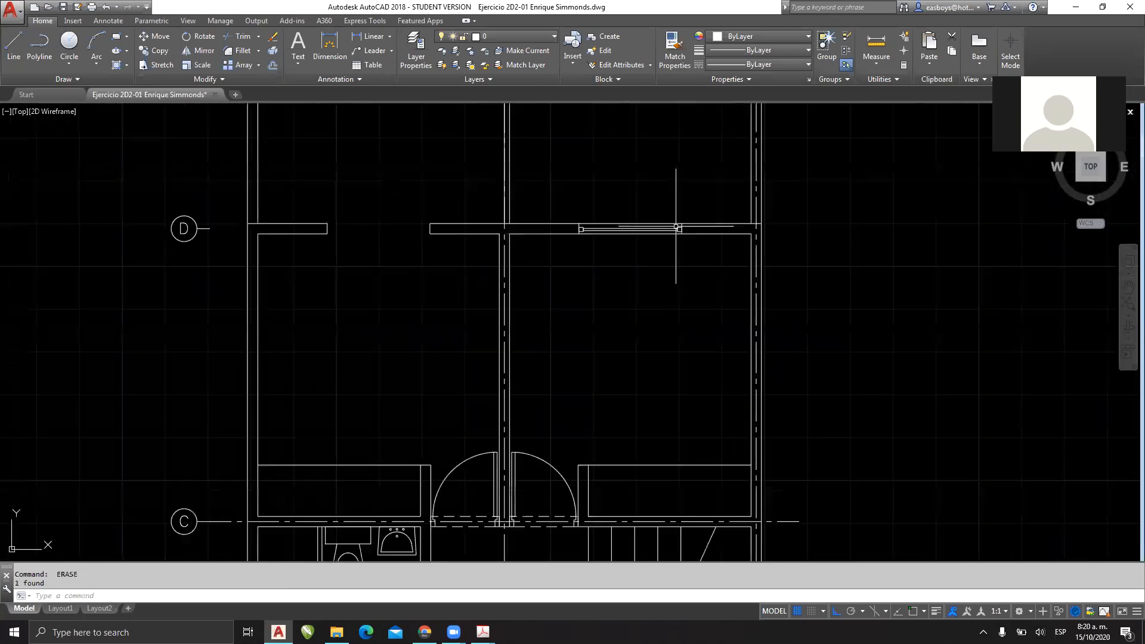
pyautogui.moveTo(629, 268); pyautogui.dragTo(495, 216, button='middle')
pyautogui.scroll(8, 460, 171)
pyautogui.moveTo(460, 171)
pyautogui.mouseDown(button='middle')
pyautogui.moveTo(452, 298)
pyautogui.moveTo(416, 106)
pyautogui.mouseUp(button='middle')
pyautogui.scroll(-8, 439, 152)
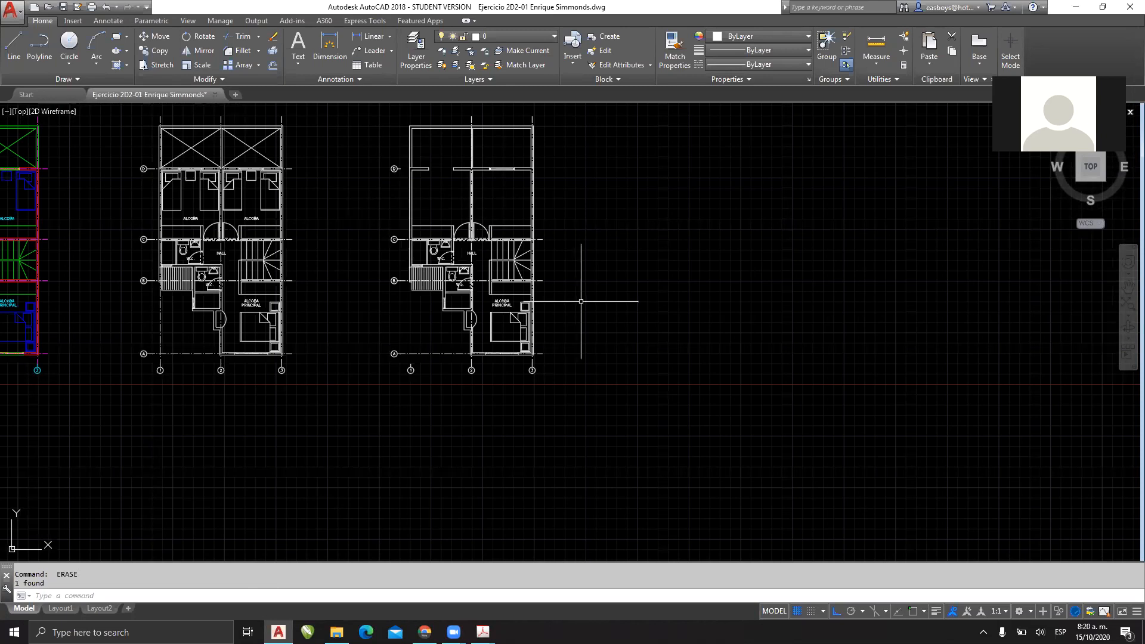
pyautogui.moveTo(427, 252)
pyautogui.mouseDown(button='middle')
pyautogui.moveTo(405, 304)
pyautogui.moveTo(579, 319)
pyautogui.mouseUp(button='middle')
pyautogui.scroll(8, 406, 304)
pyautogui.scroll(-6, 405, 304)
pyautogui.scroll(-2, 483, 289)
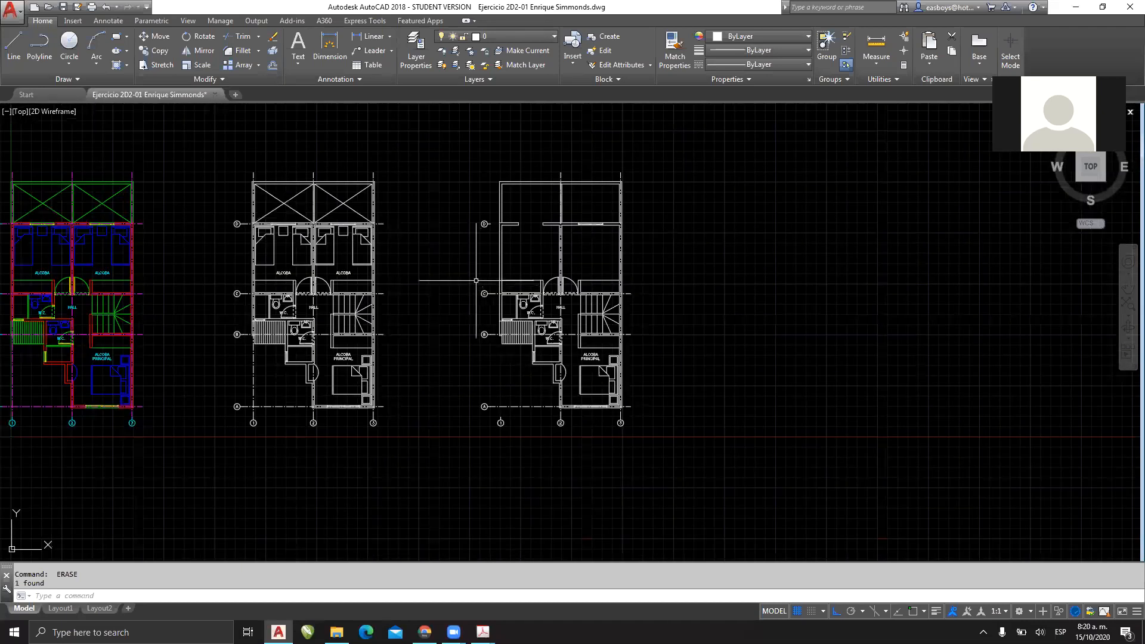
# Step: Copy the complete white floor plan to the right of the stripped one as a fourth plan
pyautogui.click(193, 145)
pyautogui.click(412, 456)
pyautogui.write('co')
pyautogui.press('Return')
pyautogui.click(354, 326)
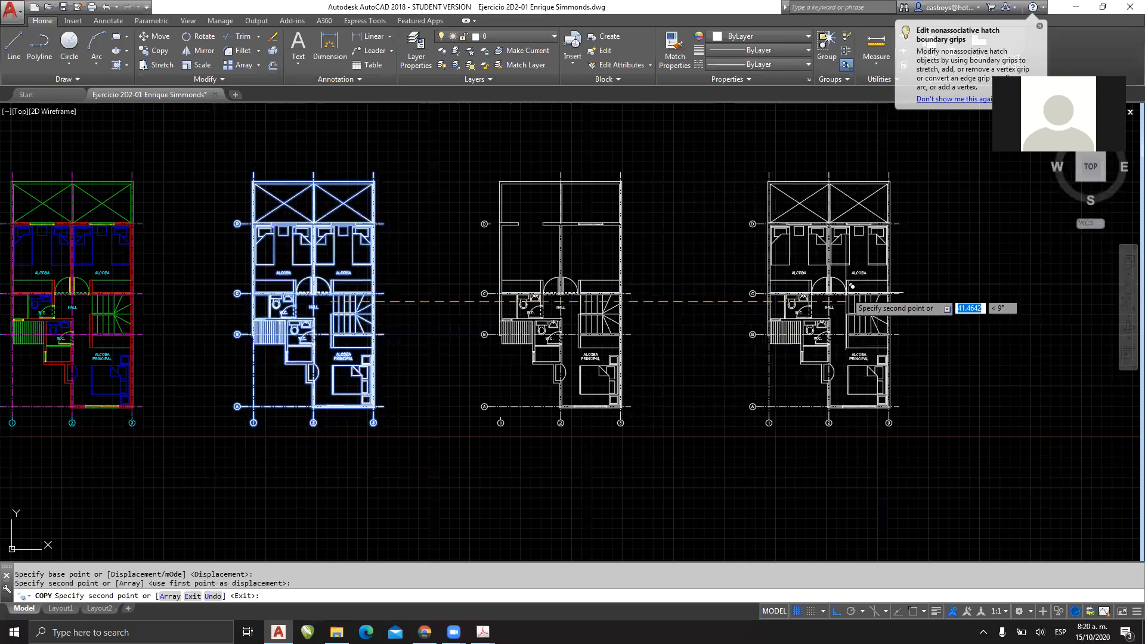
pyautogui.click(869, 326)
pyautogui.moveTo(869, 326); pyautogui.dragTo(465, 317, button='middle')
pyautogui.press('Escape')
pyautogui.scroll(5, 429, 196)
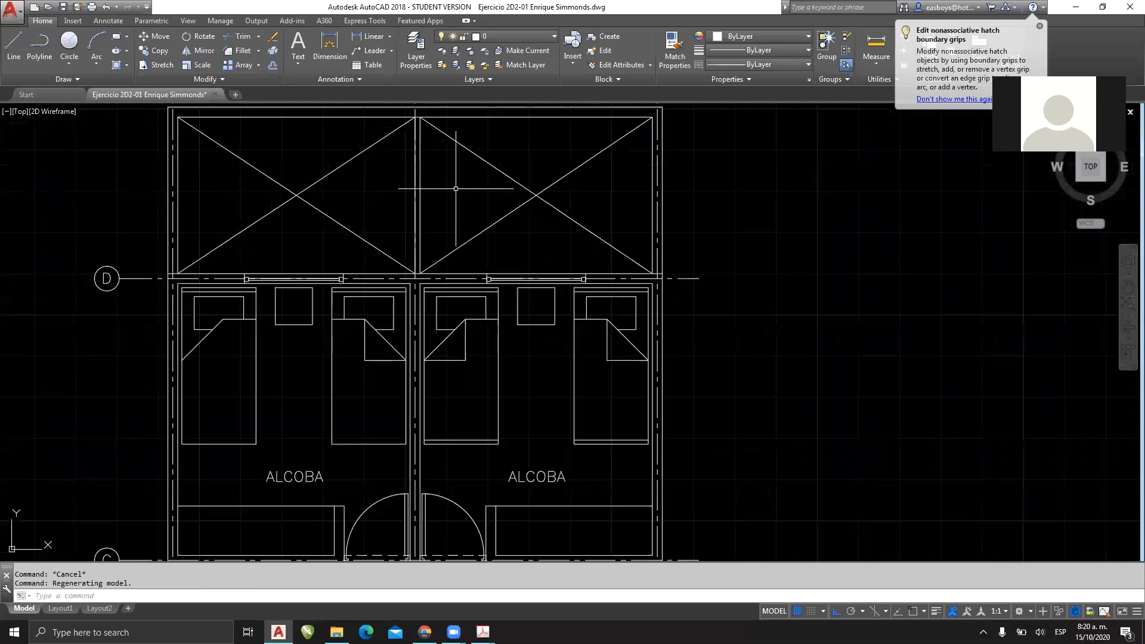
# Step: Erase the upper patio with the vertical axis lines, plus the axis D line, left bedroom window and nightstand, from the fourth plan
pyautogui.click(734, 173)
pyautogui.click(71, 200)
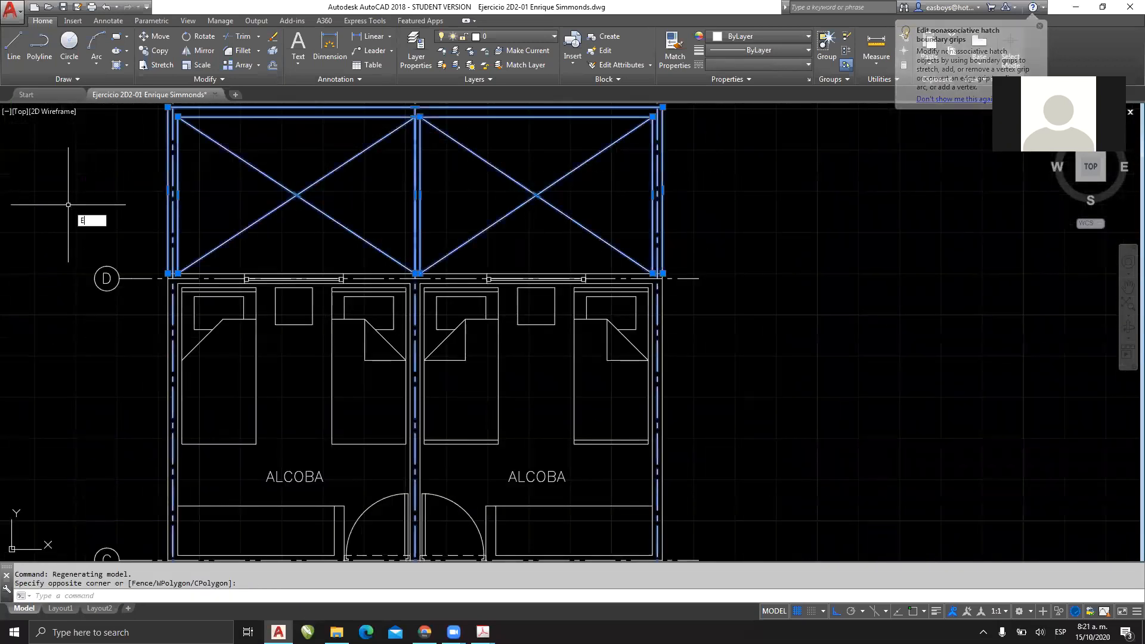
pyautogui.write('e')
pyautogui.press('Return')
pyautogui.click(309, 335)
pyautogui.click(255, 225)
pyautogui.press('Return')
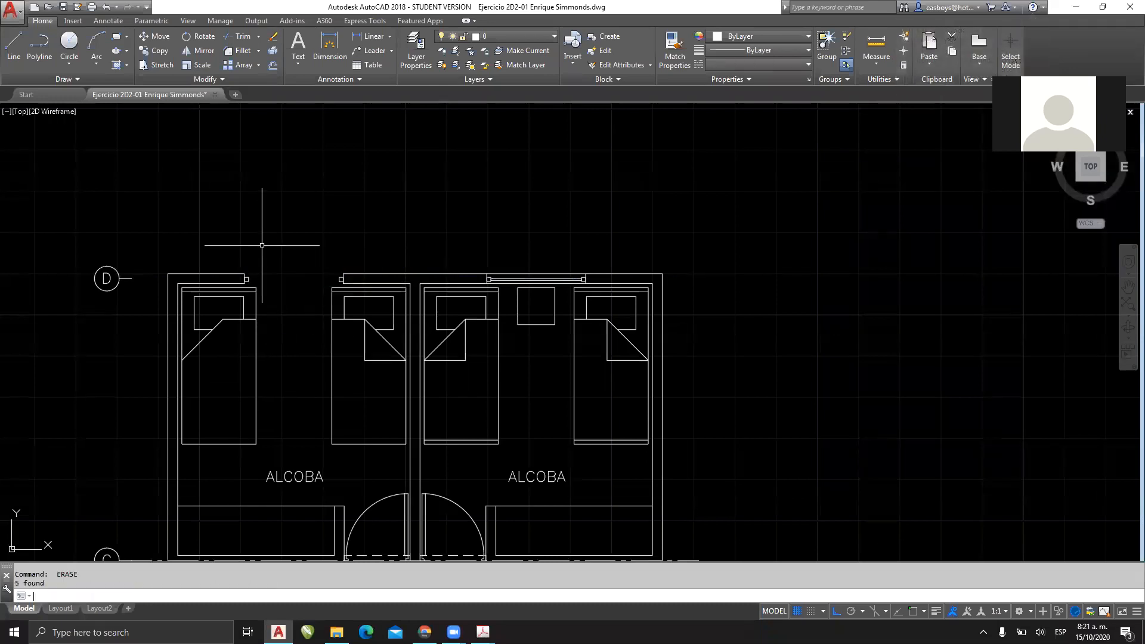
# Step: Erase the wall corner lines and window jamb beside the left bedroom's window opening from the fourth plan
pyautogui.scroll(2, 179, 230)
pyautogui.scroll(3, 180, 230)
pyautogui.click(477, 236)
pyautogui.click(63, 286)
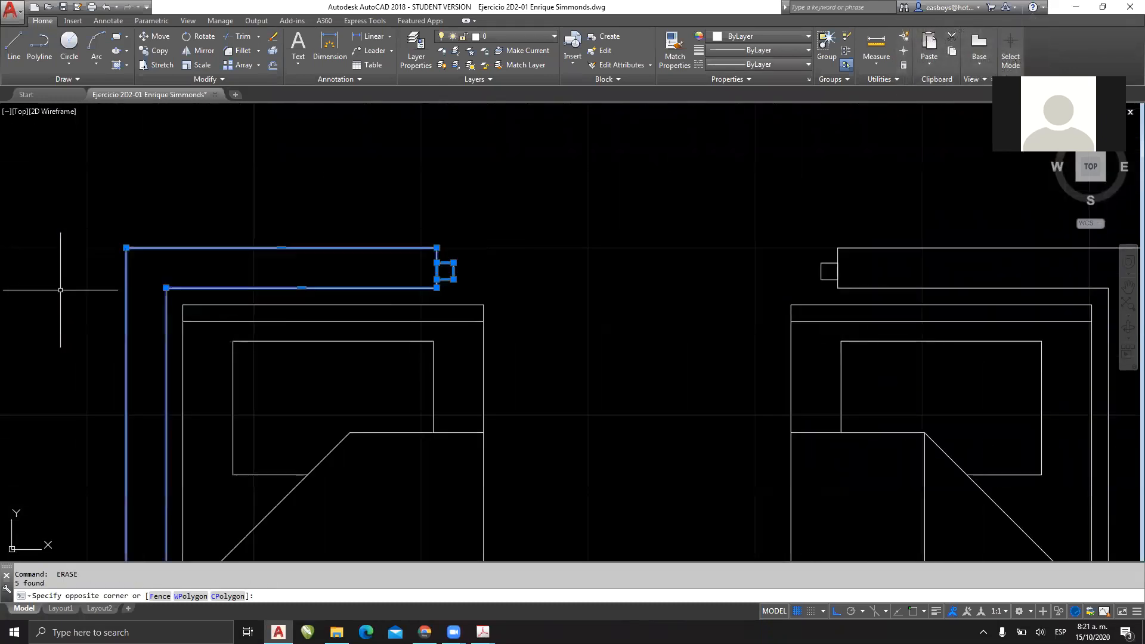
pyautogui.press('Return')
# Step: Erase the right bedroom's window, its adjoining upper wall lines and a leftover element beside them from the fourth plan
pyautogui.scroll(-5, 171, 246)
pyautogui.moveTo(171, 245); pyautogui.dragTo(26, 258, button='middle')
pyautogui.scroll(3, 375, 278)
pyautogui.click(607, 199)
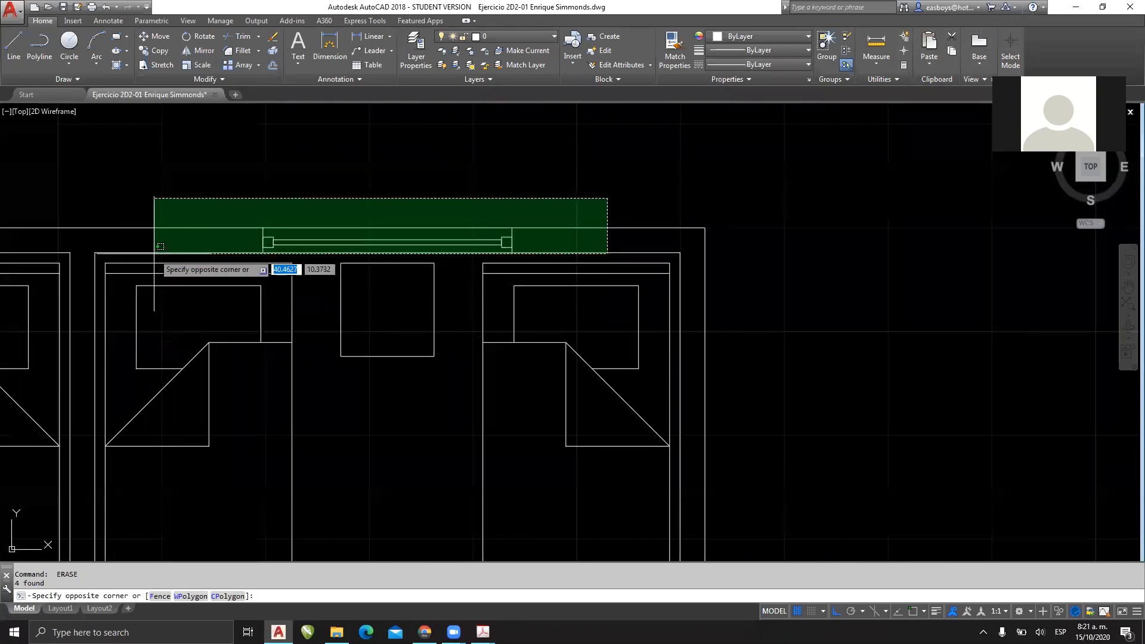
pyautogui.click(154, 255)
pyautogui.press('Delete')
pyautogui.moveTo(105, 236); pyautogui.dragTo(269, 165, button='middle')
pyautogui.scroll(2, 288, 171)
pyautogui.click(264, 169)
pyautogui.click(209, 207)
pyautogui.press('Delete')
# Step: Erase the third and fourth floor plan copies, keeping the coloured plan and the complete white plan
pyautogui.scroll(-6, 257, 187)
pyautogui.scroll(-6, 325, 238)
pyautogui.moveTo(325, 238); pyautogui.dragTo(469, 241, button='middle')
pyautogui.scroll(2, 406, 289)
pyautogui.scroll(-4, 417, 295)
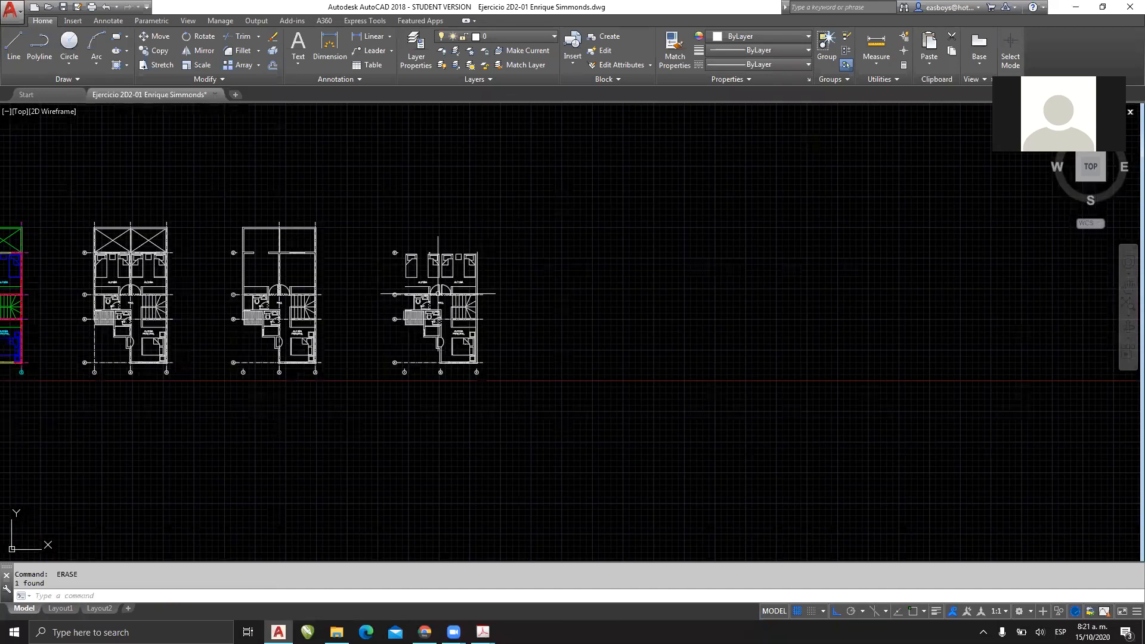
pyautogui.moveTo(456, 294); pyautogui.dragTo(675, 262, button='middle')
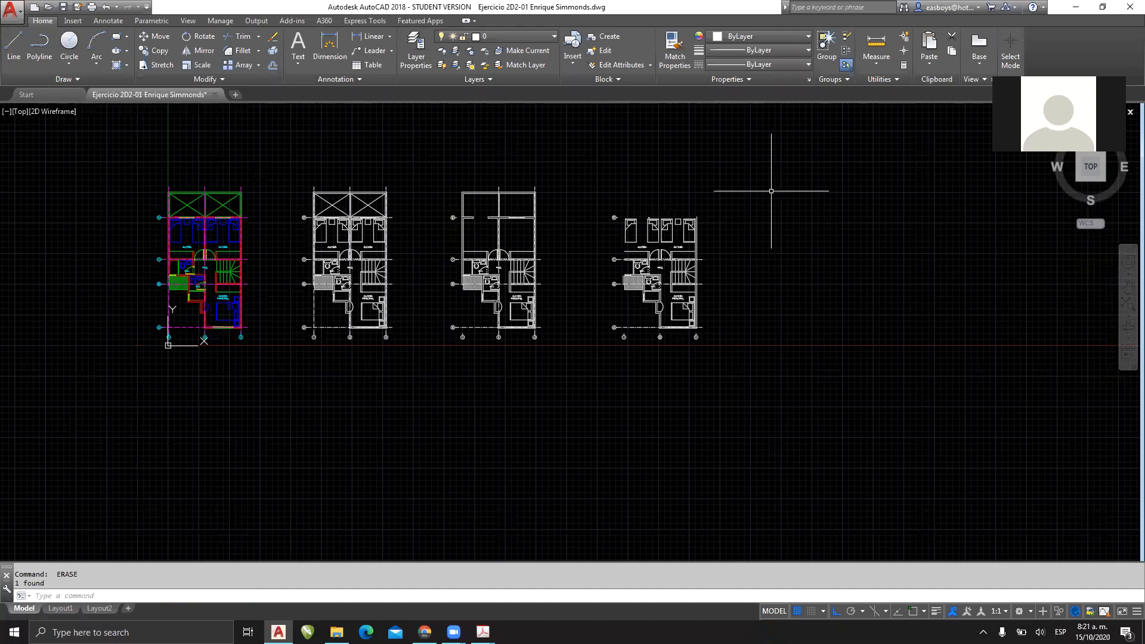
pyautogui.click(764, 136)
pyautogui.click(403, 423)
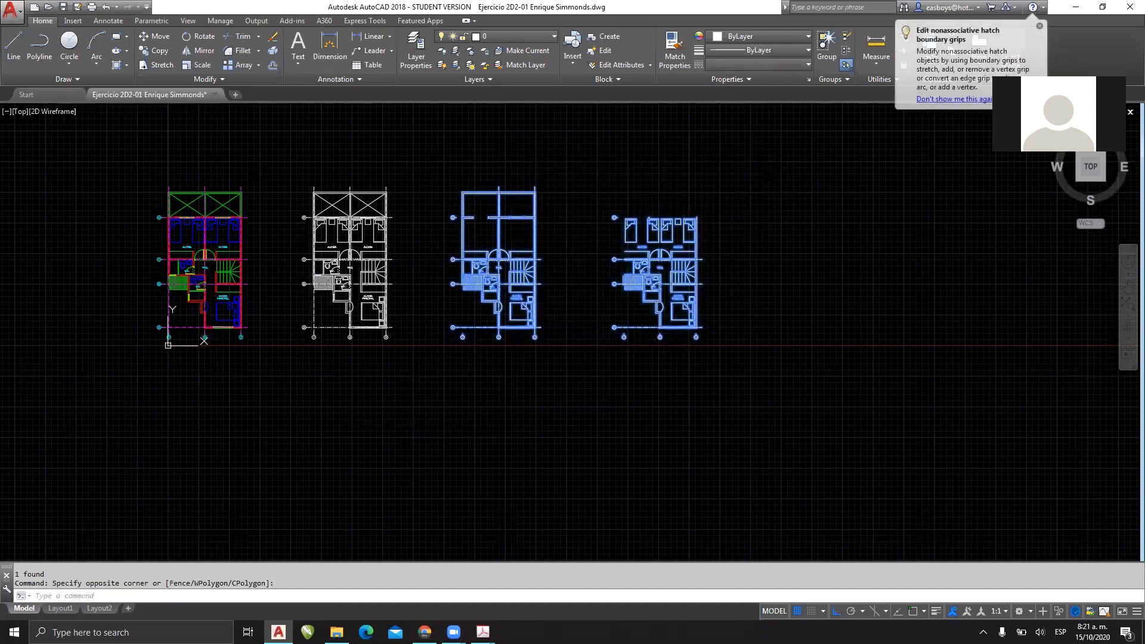
pyautogui.press('Delete')
# Step: Zoom out until the plans disappear, circle the empty drawing area with the annotation pen and clear the mark
pyautogui.scroll(4, 322, 251)
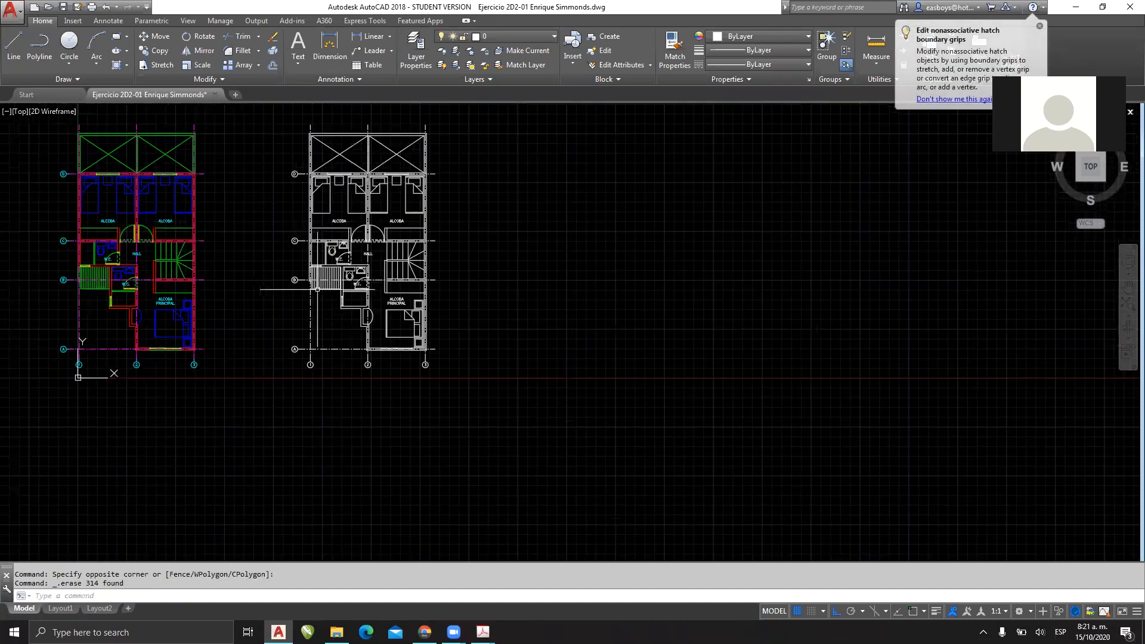
pyautogui.moveTo(300, 345); pyautogui.dragTo(595, 354, button='middle')
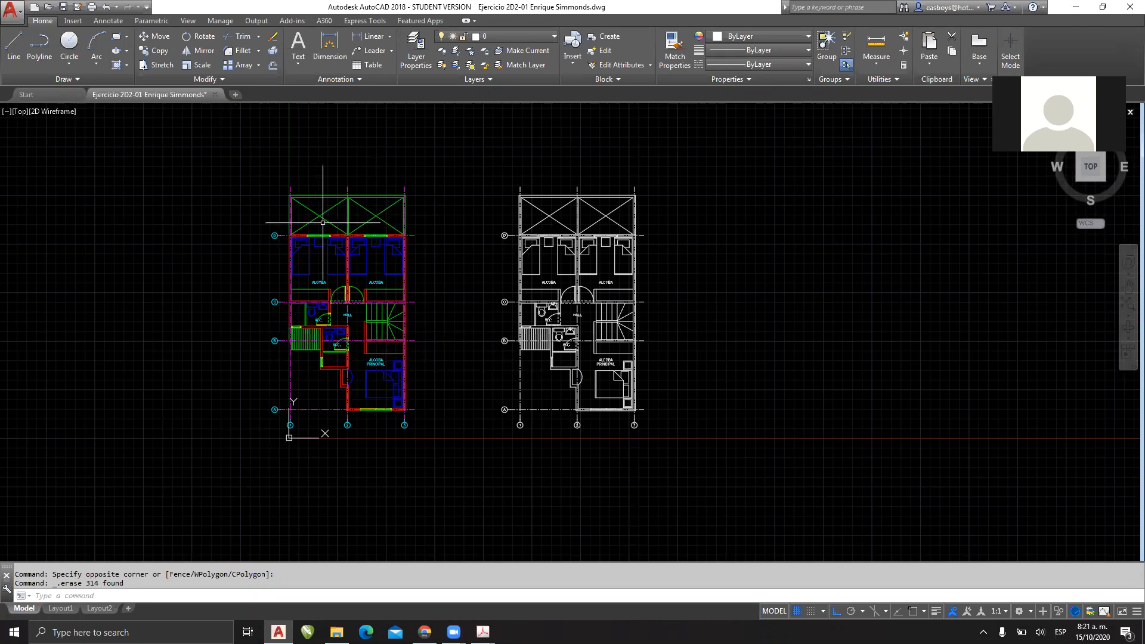
pyautogui.scroll(-4, 388, 307)
pyautogui.scroll(-3, 383, 304)
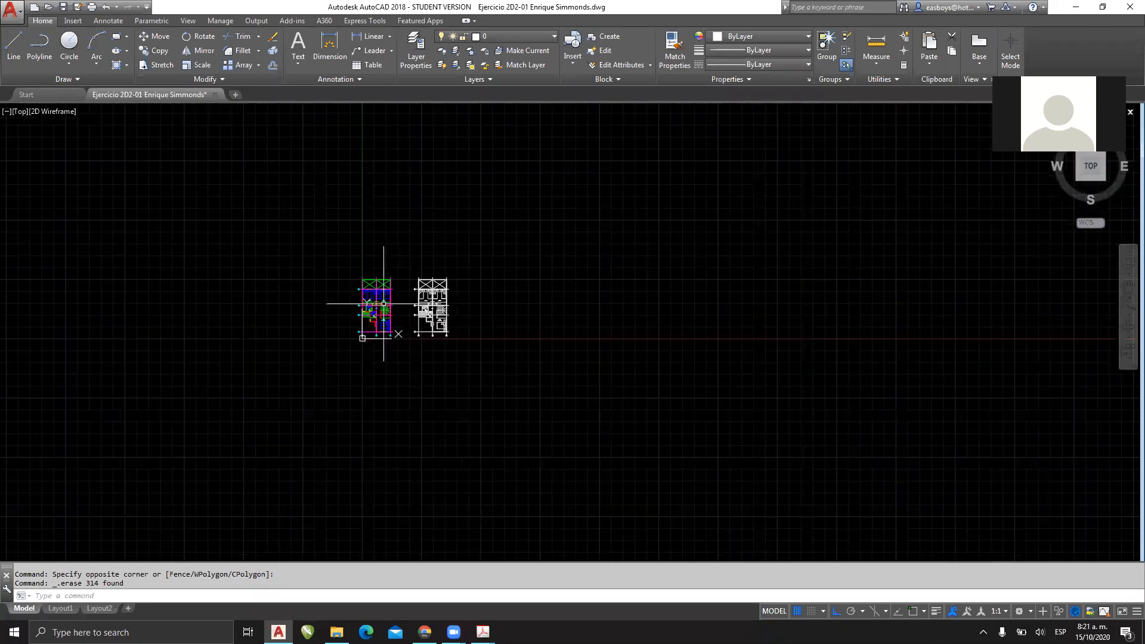
pyautogui.scroll(-3, 384, 304)
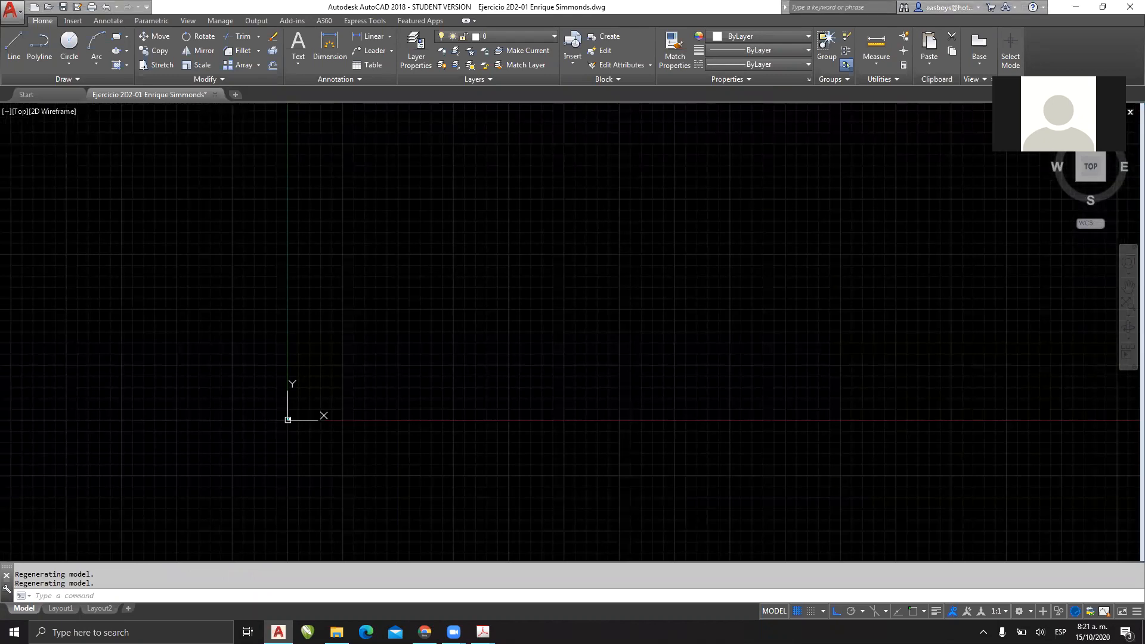
pyautogui.moveTo(773, 448)
pyautogui.mouseDown()
pyautogui.moveTo(849, 145)
pyautogui.moveTo(780, 455)
pyautogui.moveTo(724, 468)
pyautogui.mouseUp()
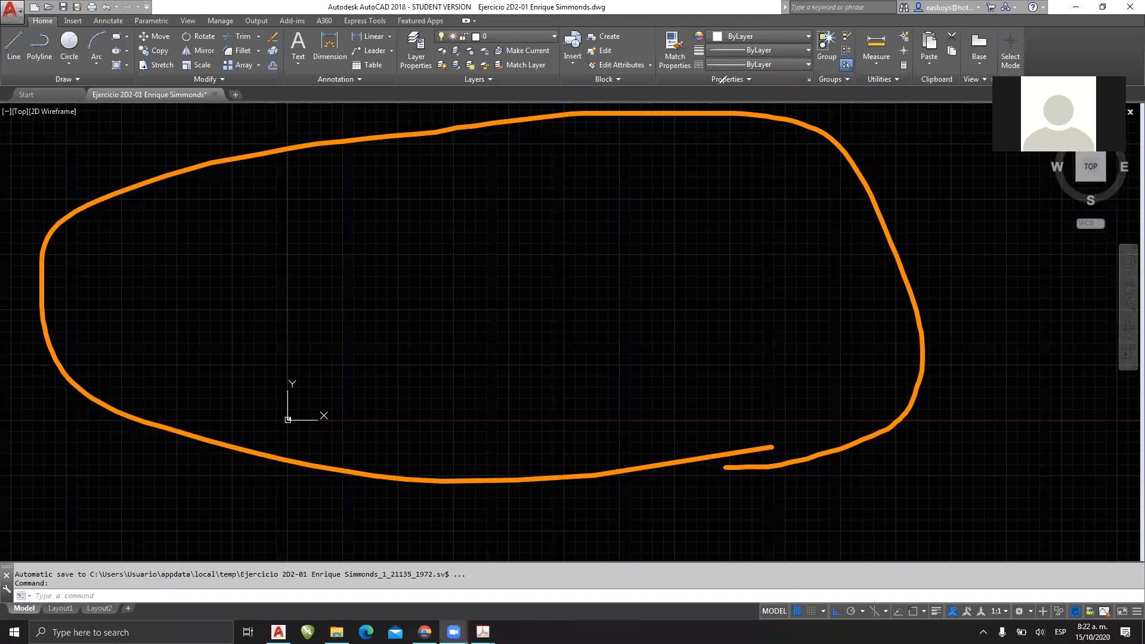
pyautogui.click(731, 88)
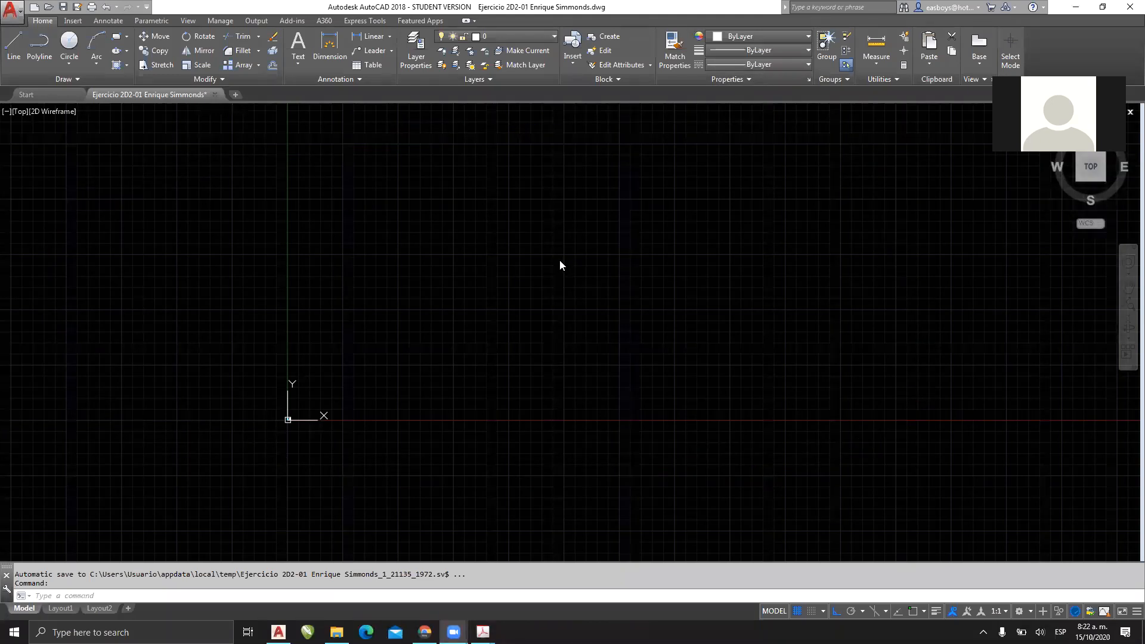
# Step: Zoom to the drawing's extents and frame the coloured and white floor plans together
pyautogui.press('Escape')
pyautogui.press('Escape')
pyautogui.write('z')
pyautogui.press('Return')
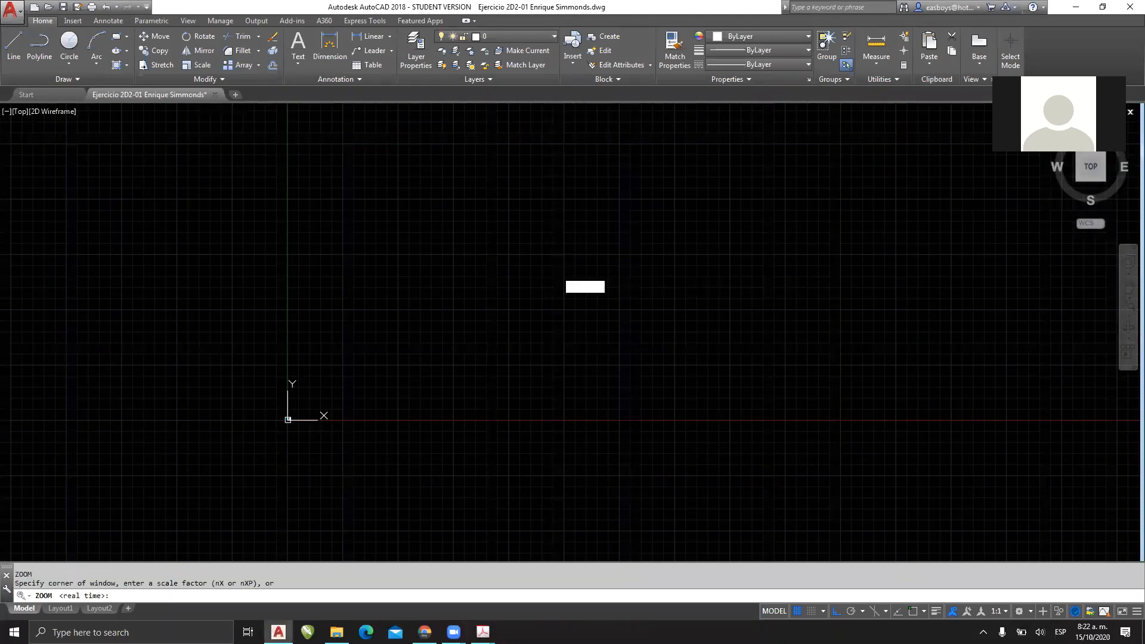
pyautogui.write('e')
pyautogui.press('Return')
pyautogui.scroll(4, 462, 287)
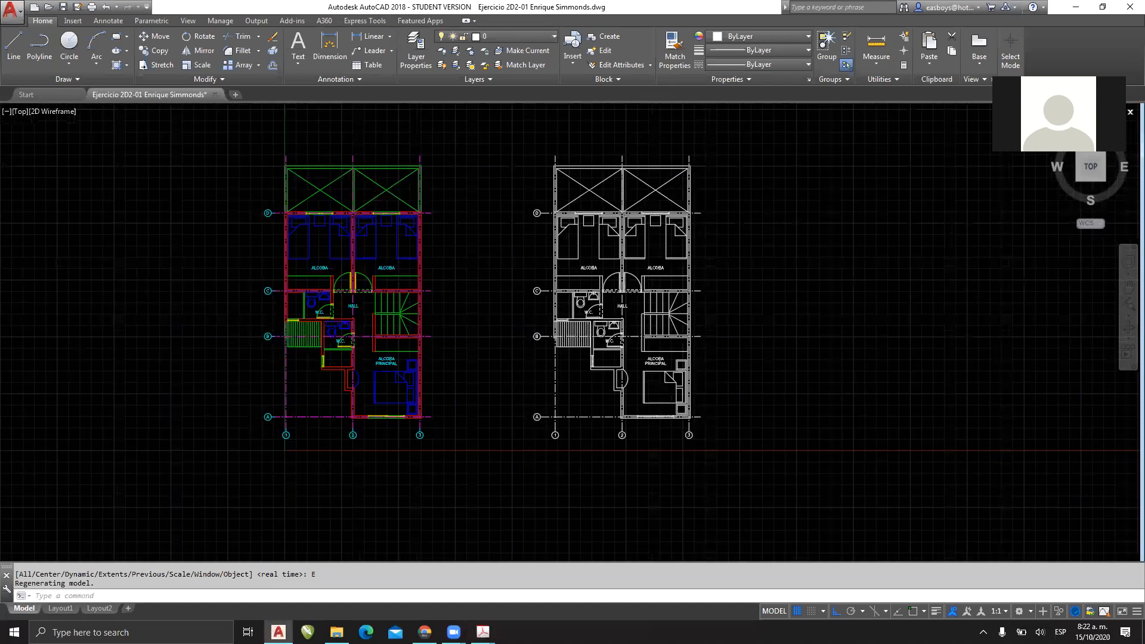
pyautogui.scroll(-2, 430, 284)
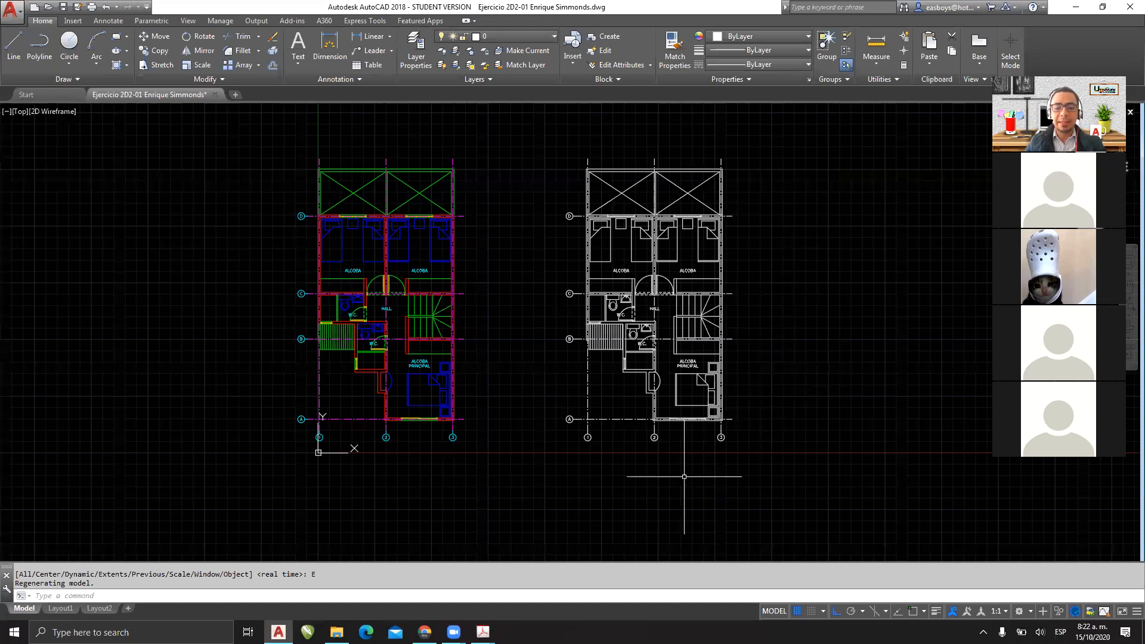
# Step: Circle the white plan with the annotation pen and draw an arrow from it to the coloured plan
pyautogui.moveTo(751, 112)
pyautogui.mouseDown()
pyautogui.moveTo(515, 357)
pyautogui.moveTo(686, 496)
pyautogui.moveTo(657, 132)
pyautogui.mouseUp()
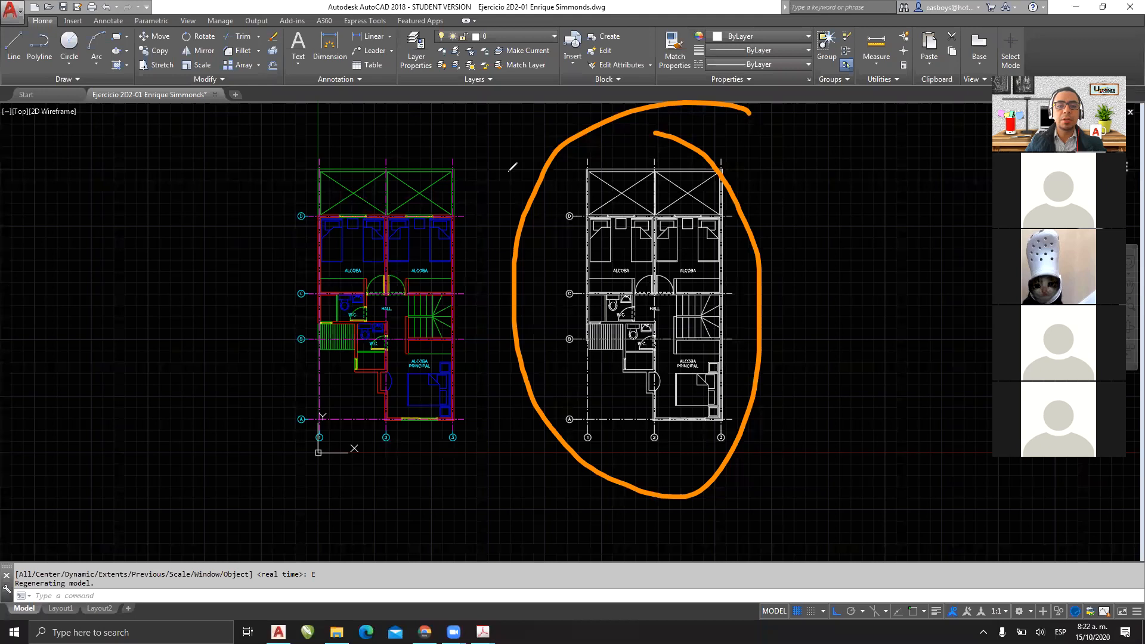
pyautogui.moveTo(559, 130)
pyautogui.mouseDown()
pyautogui.moveTo(396, 123)
pyautogui.moveTo(424, 149)
pyautogui.mouseUp()
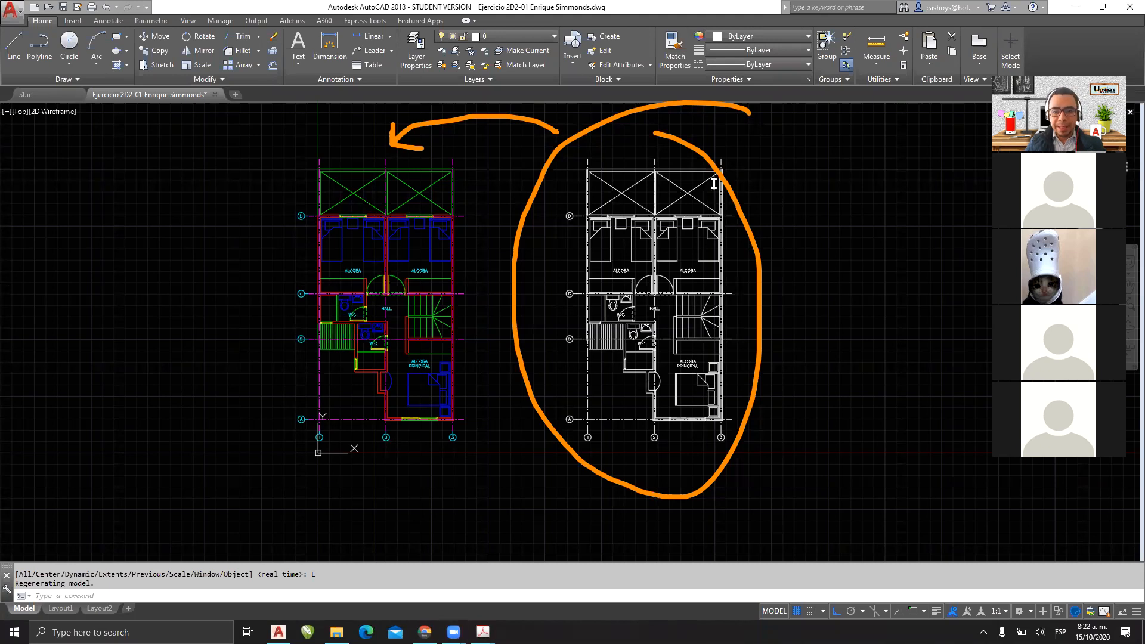
# Step: Place an annotation text box beside the white plan listing PAREDES/MUROS, MOBILIARIO and EQUIPAMIENTO on separate lines
pyautogui.click(795, 185)
pyautogui.write('P')
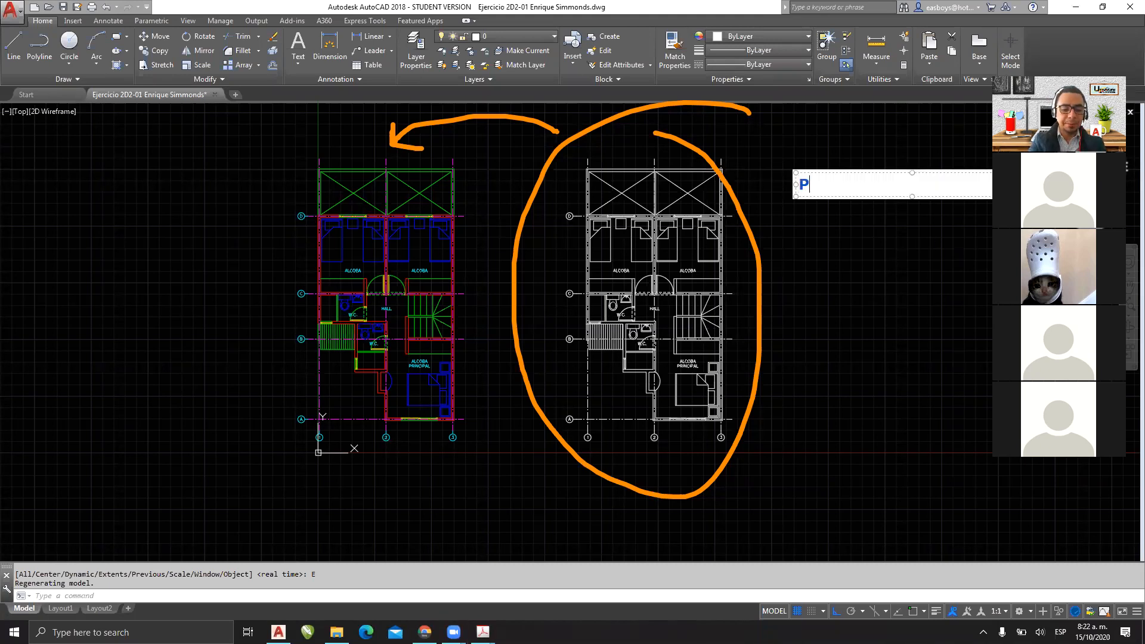
pyautogui.write('AREDES/MUROS')
pyautogui.press('Return')
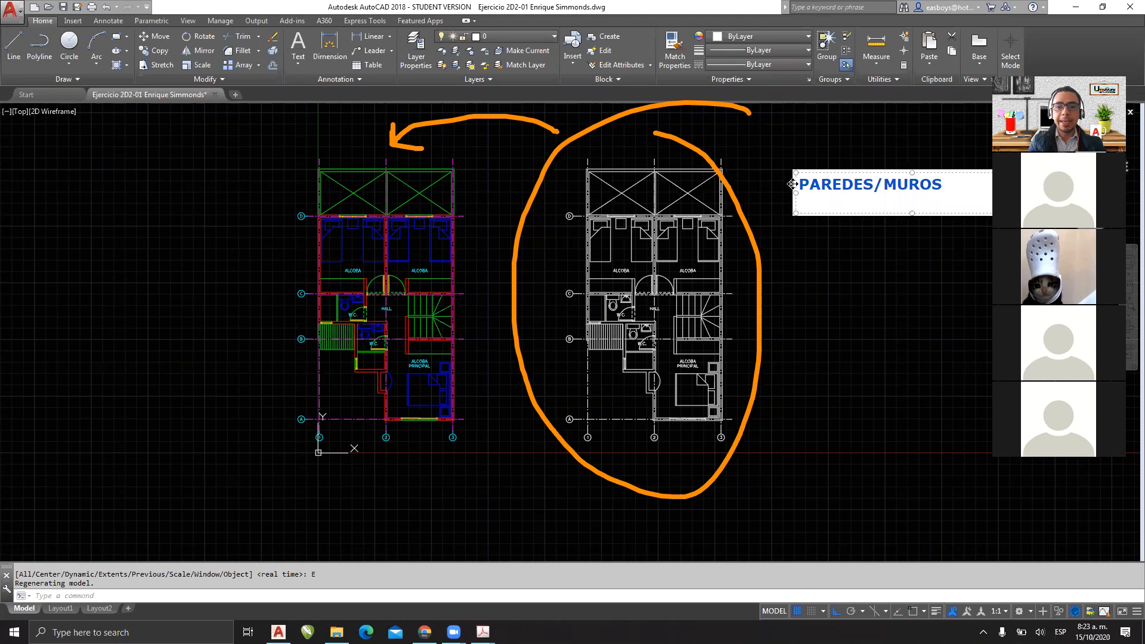
pyautogui.write('MOBILIARIO')
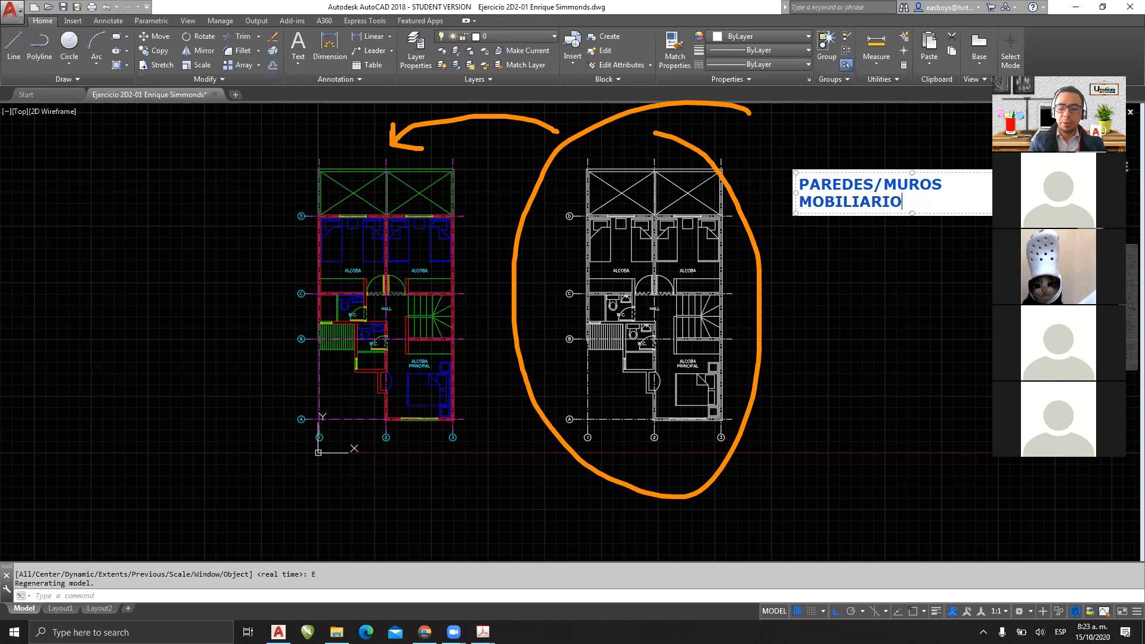
pyautogui.press('Return')
pyautogui.write('E')
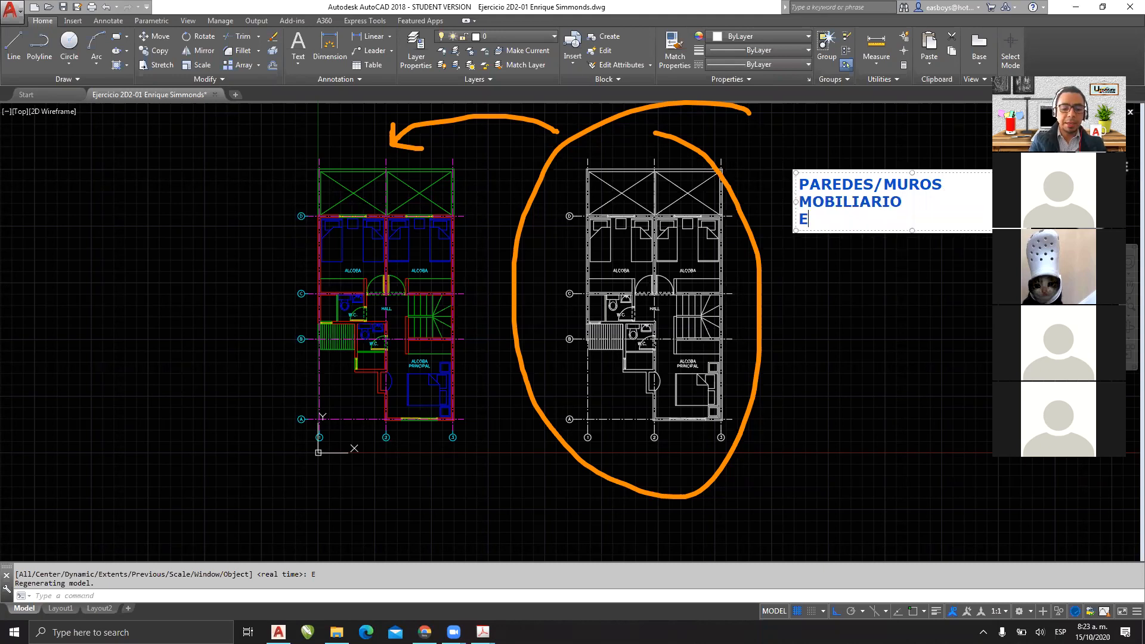
pyautogui.write('QUIPAMIENTO')
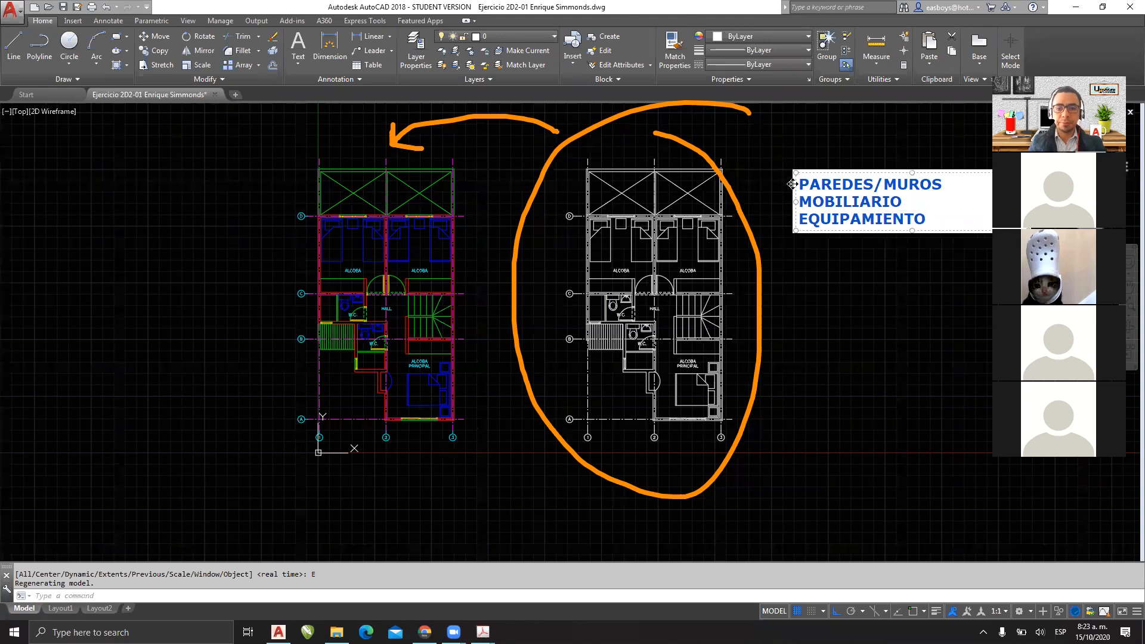
# Step: Add the lines PIEZAS SANITARIAS and TEXTO to the annotation list
pyautogui.press('Return')
pyautogui.write('PIEZAS')
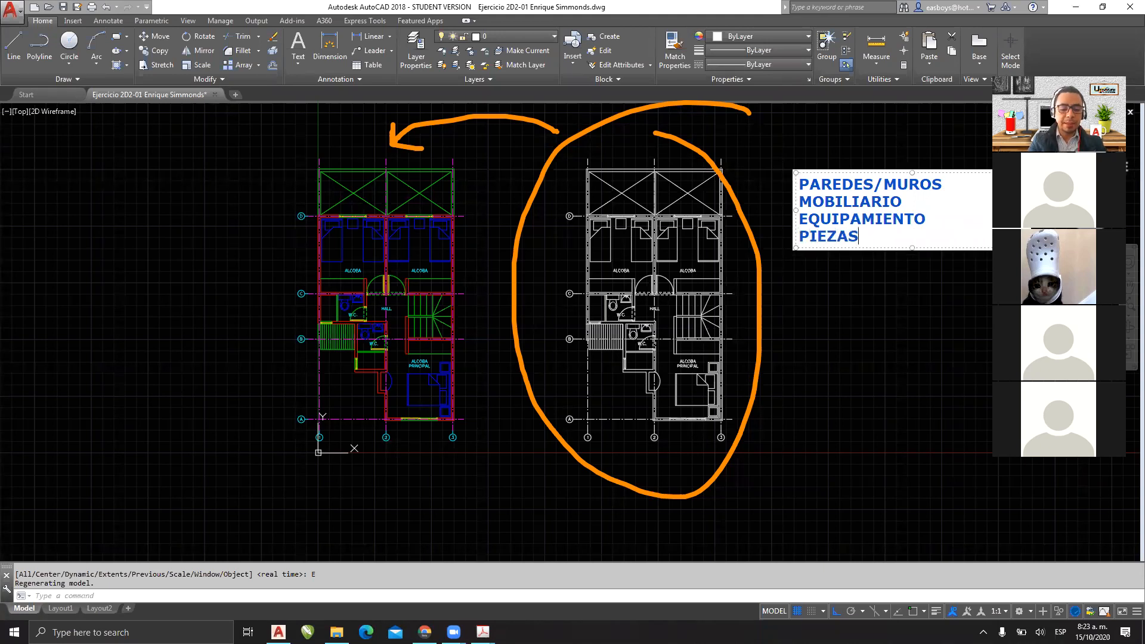
pyautogui.write(' SANITARIAS')
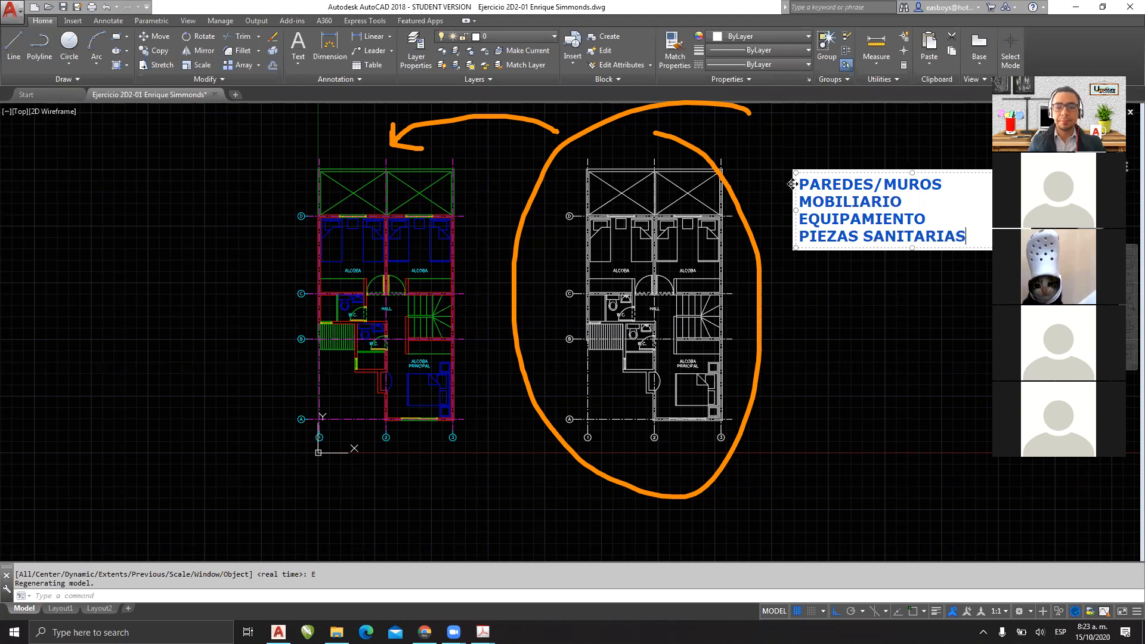
pyautogui.press('Return')
pyautogui.write('TEXTO')
pyautogui.press('Return')
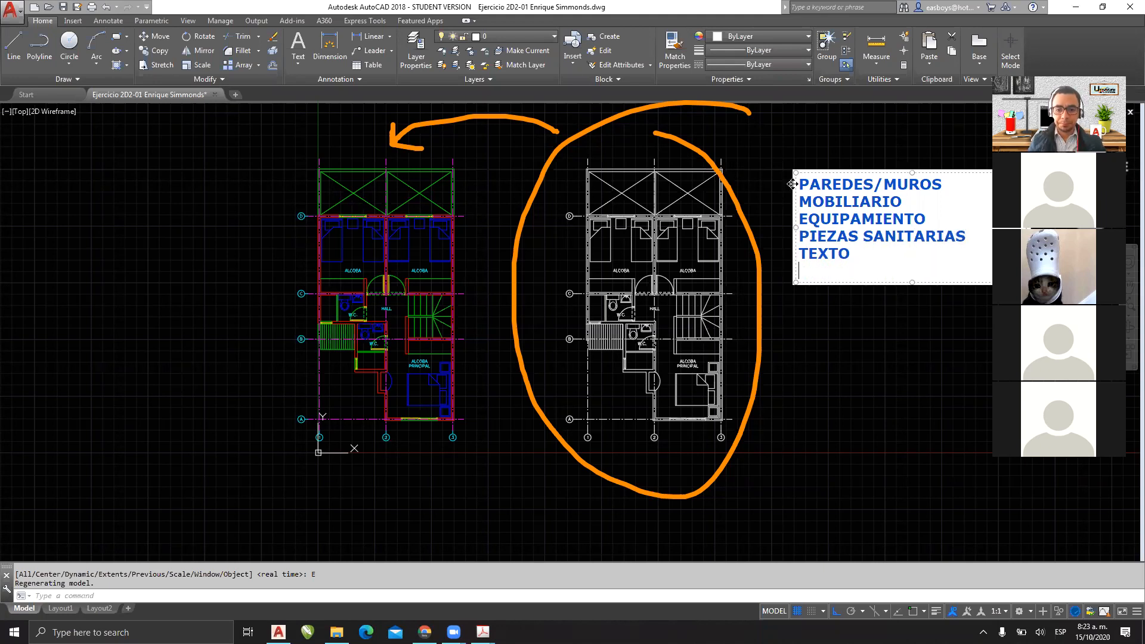
# Step: Add the line LÍNEAS DE EJES DE MURO to the annotation list
pyautogui.write('L')
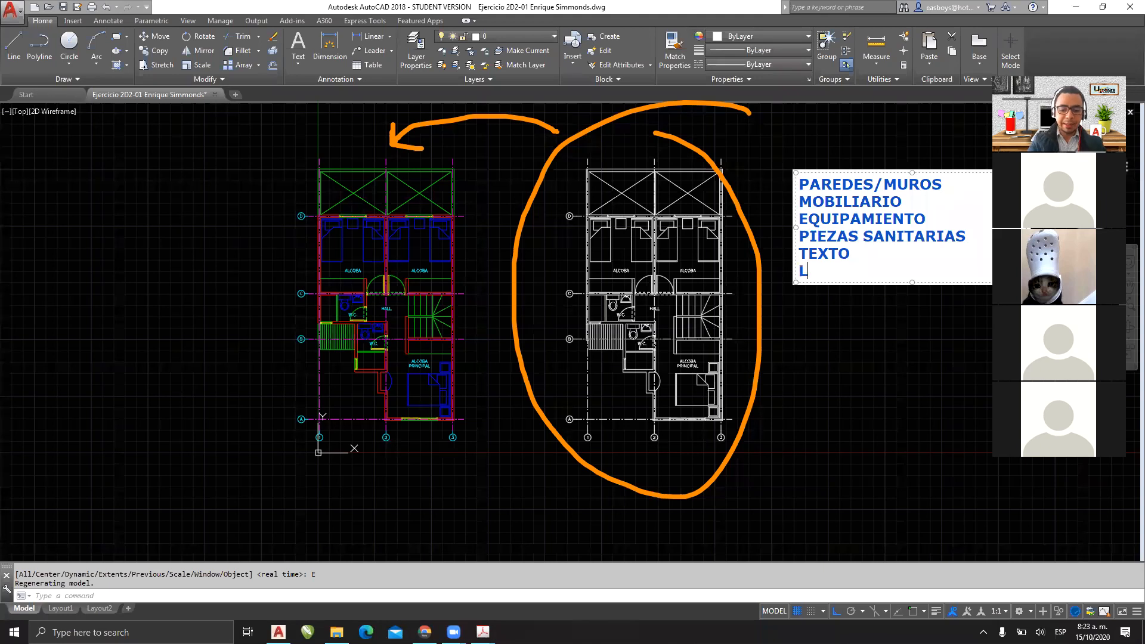
pyautogui.write('ÍNEAS DE E')
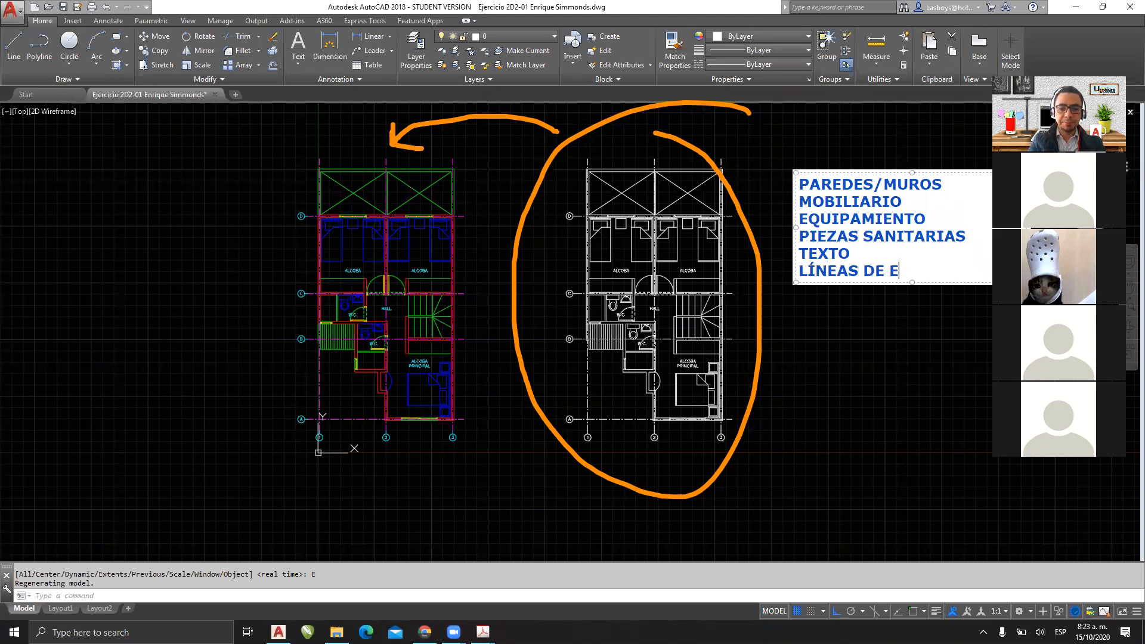
pyautogui.write('JES MURO')
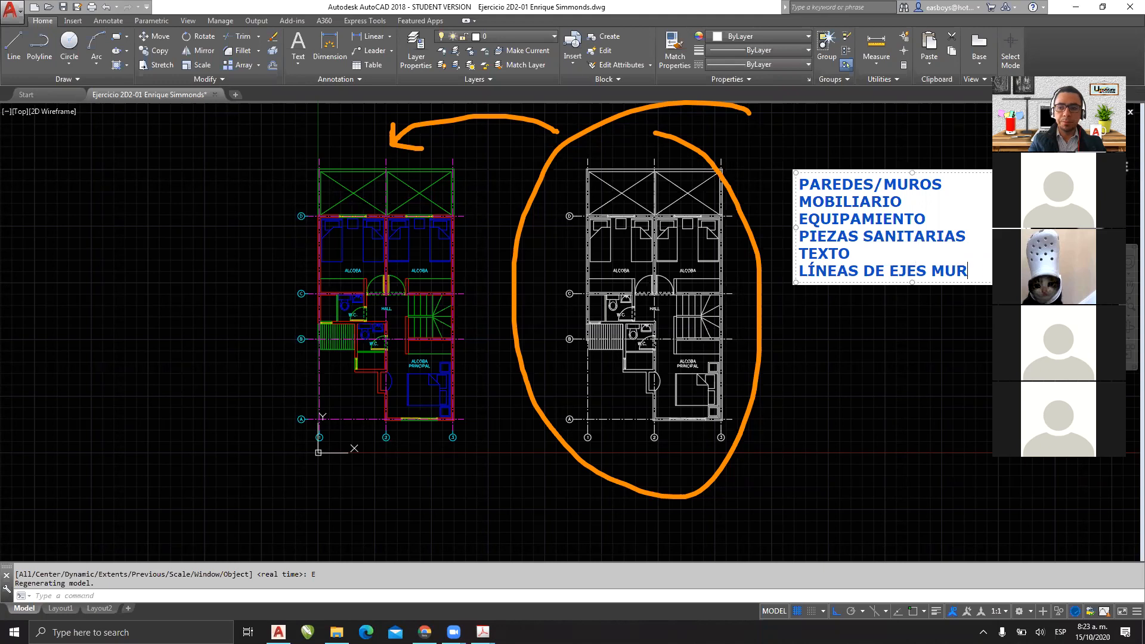
pyautogui.press('Left')
pyautogui.press('Left')
pyautogui.press('Left')
pyautogui.write('DE')
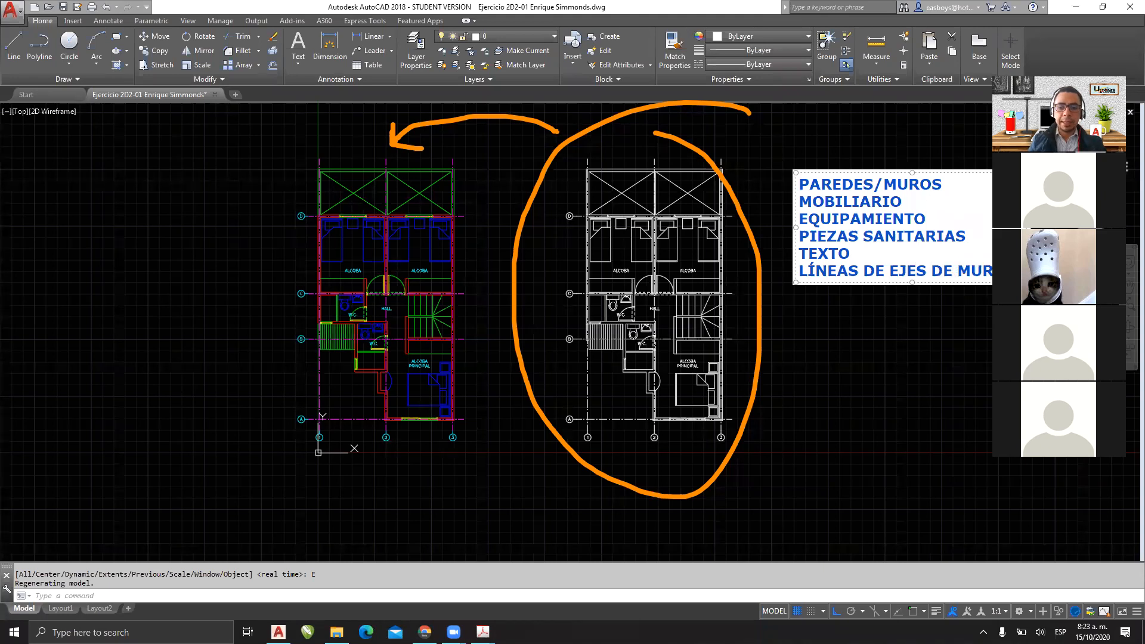
# Step: Add the entry IDENTIFICACIÓN DE EJE DE MURO to the annotation list
pyautogui.press('Return')
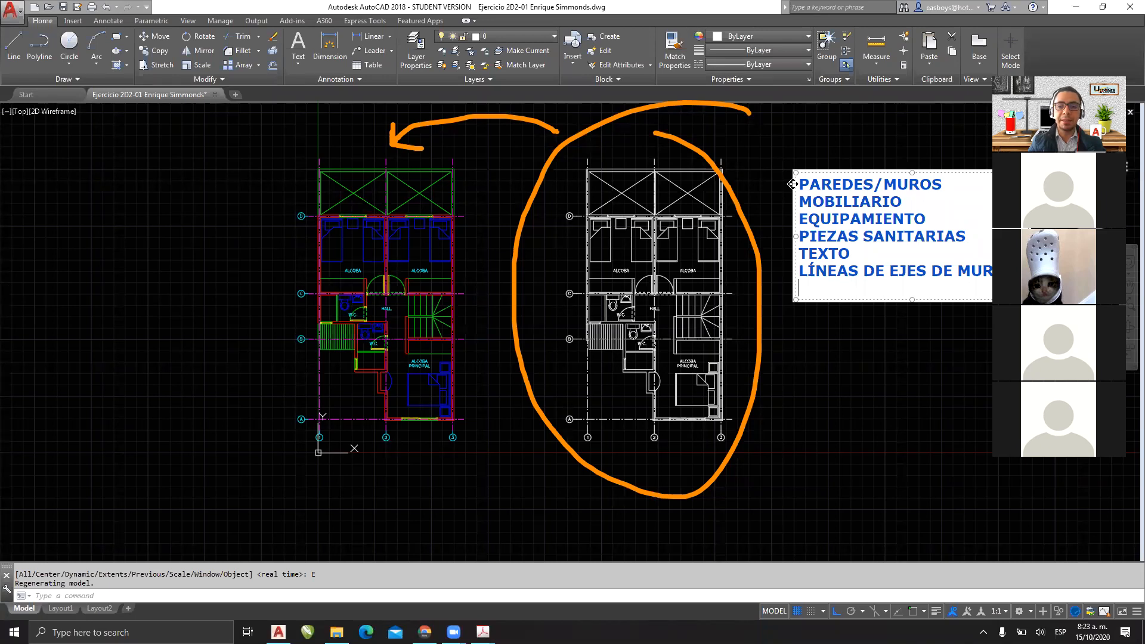
pyautogui.write('IDENTI')
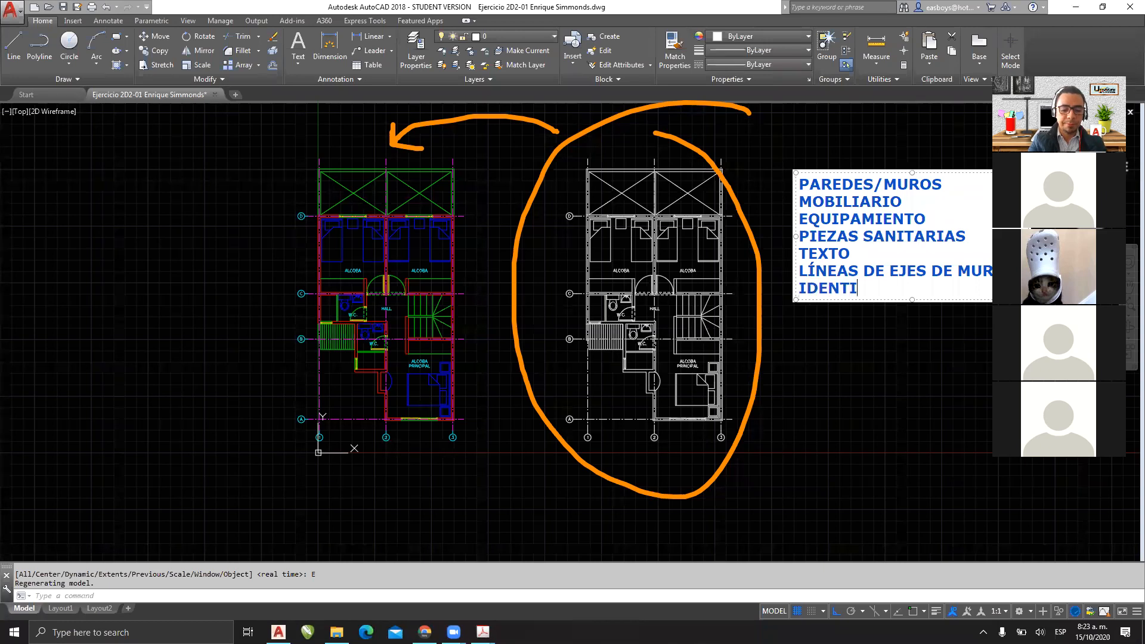
pyautogui.write('FICACIÓN DE E')
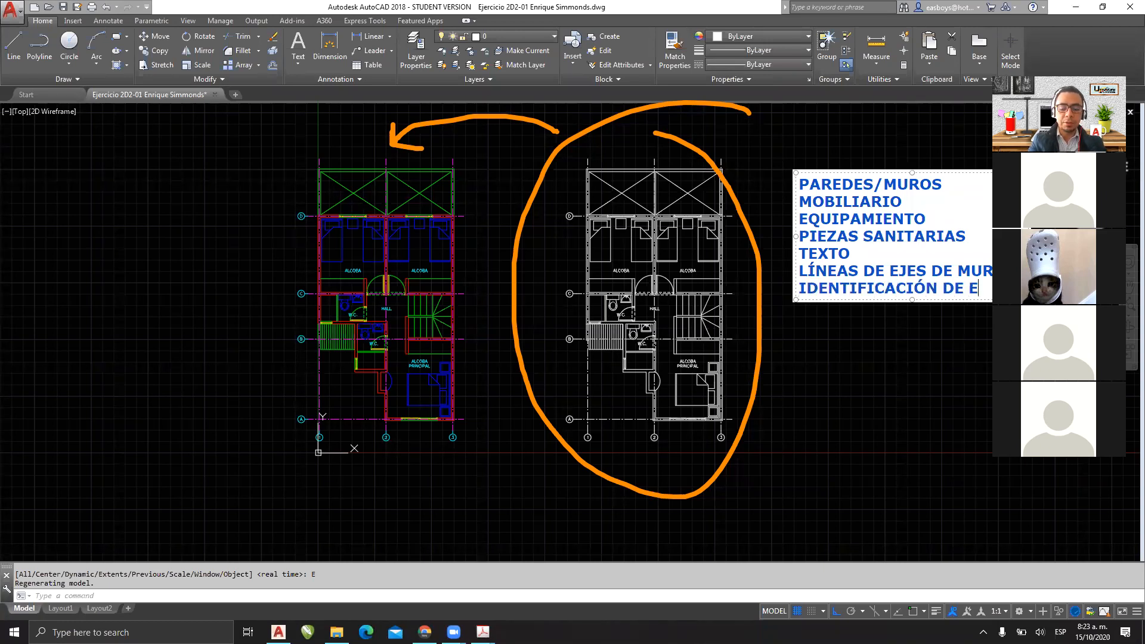
pyautogui.write('JE DE MURO')
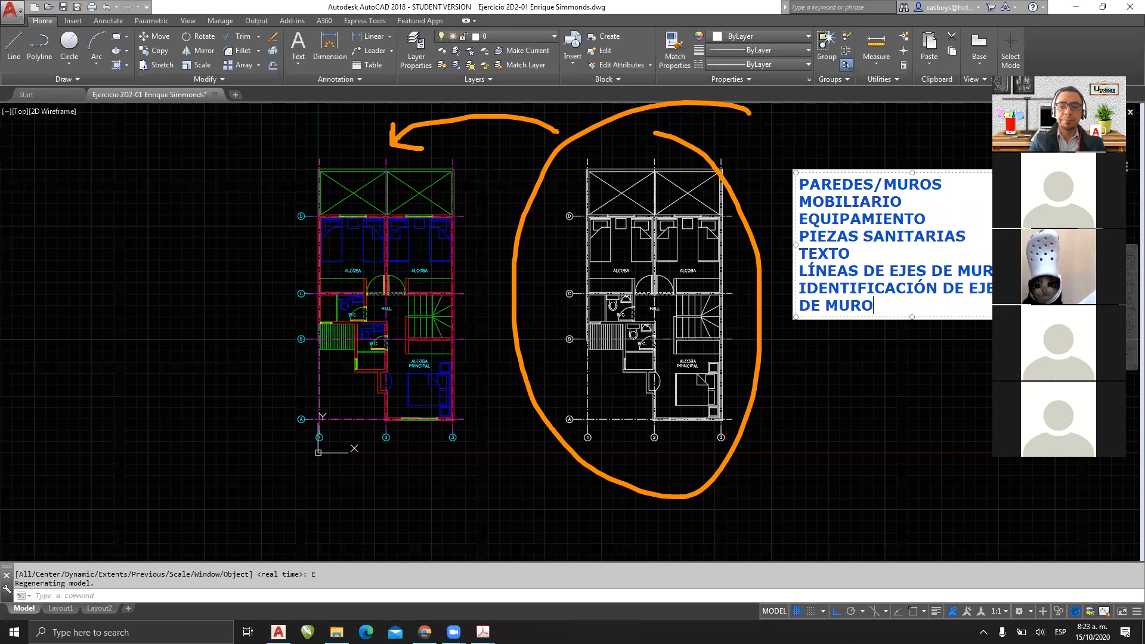
# Step: Add the lines VENTANAS and PUERTAS to the annotation list
pyautogui.press('Return')
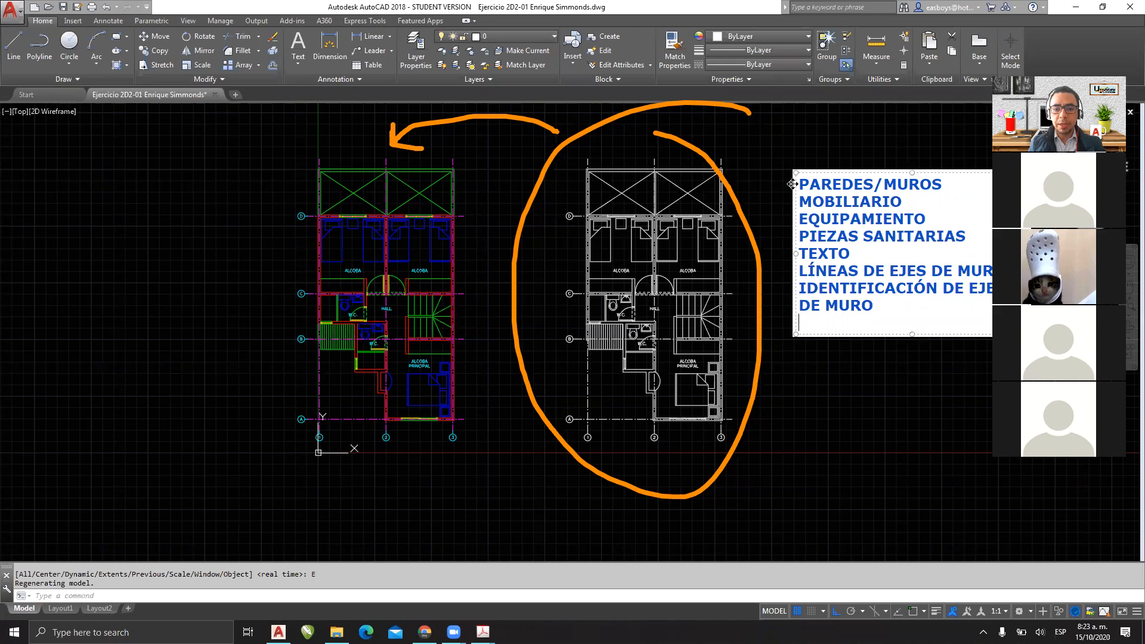
pyautogui.write('VENTANAS')
pyautogui.press('Return')
pyautogui.write('PUERTAS')
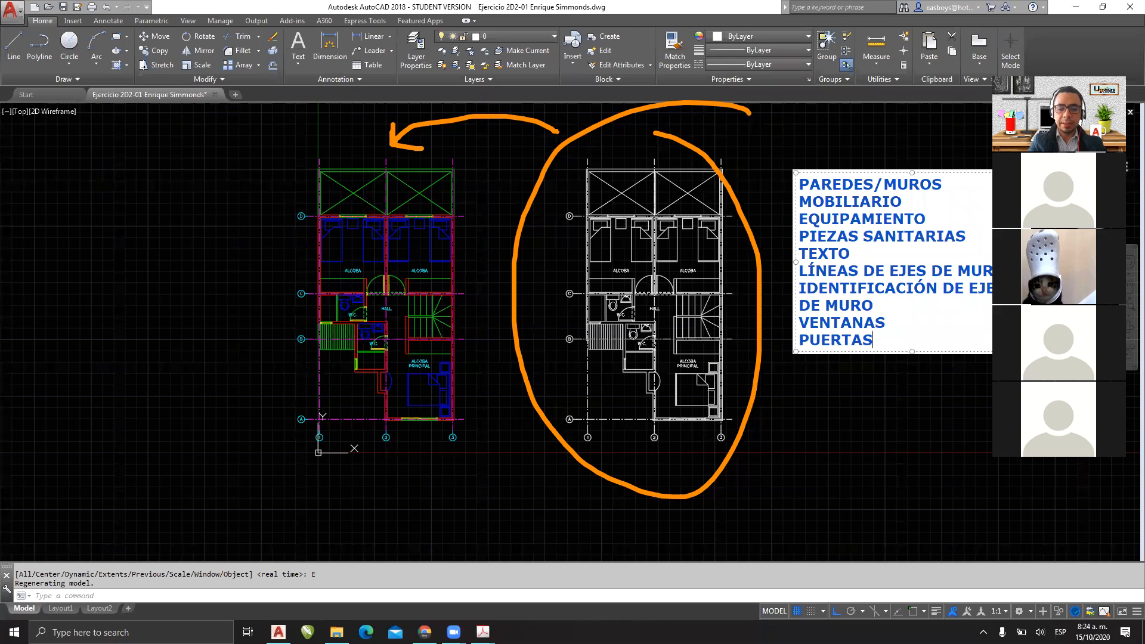
# Step: Add the line ESCALERA to the annotation list and finish editing the text box
pyautogui.press('Return')
pyautogui.write('ESCALETRA')
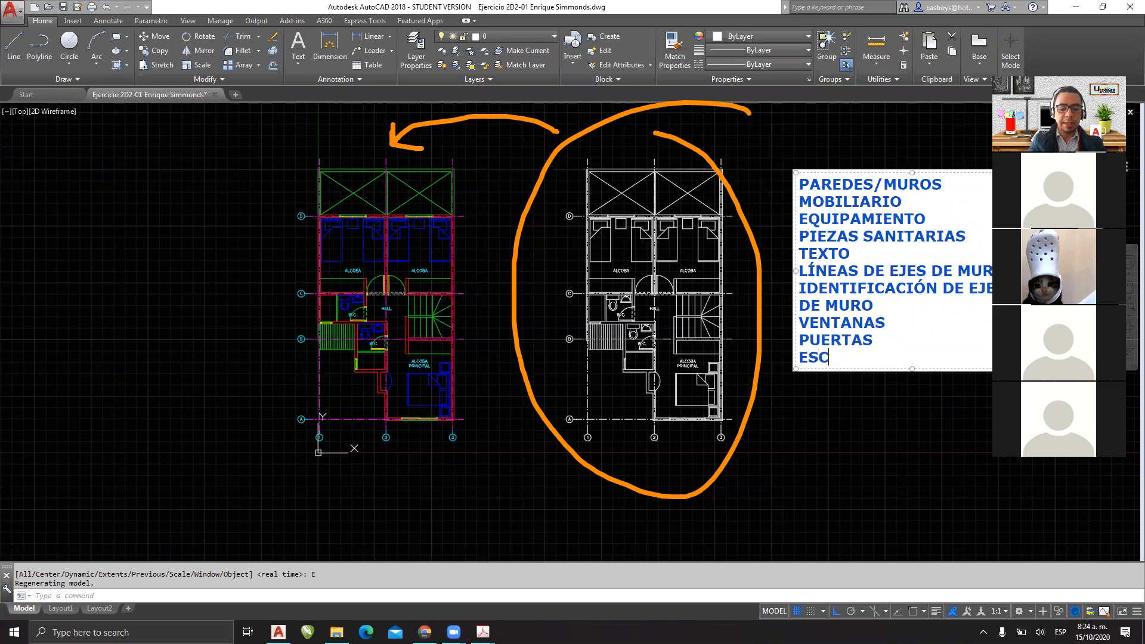
pyautogui.press('BackSpace')
pyautogui.press('BackSpace')
pyautogui.press('BackSpace')
pyautogui.write('RA')
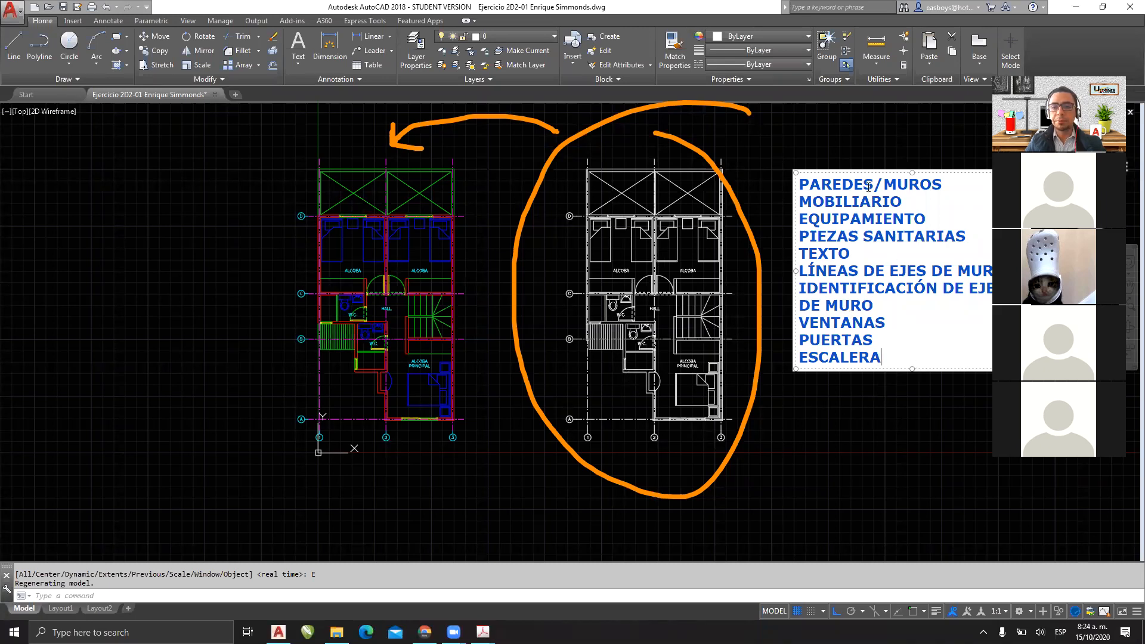
pyautogui.click(921, 418)
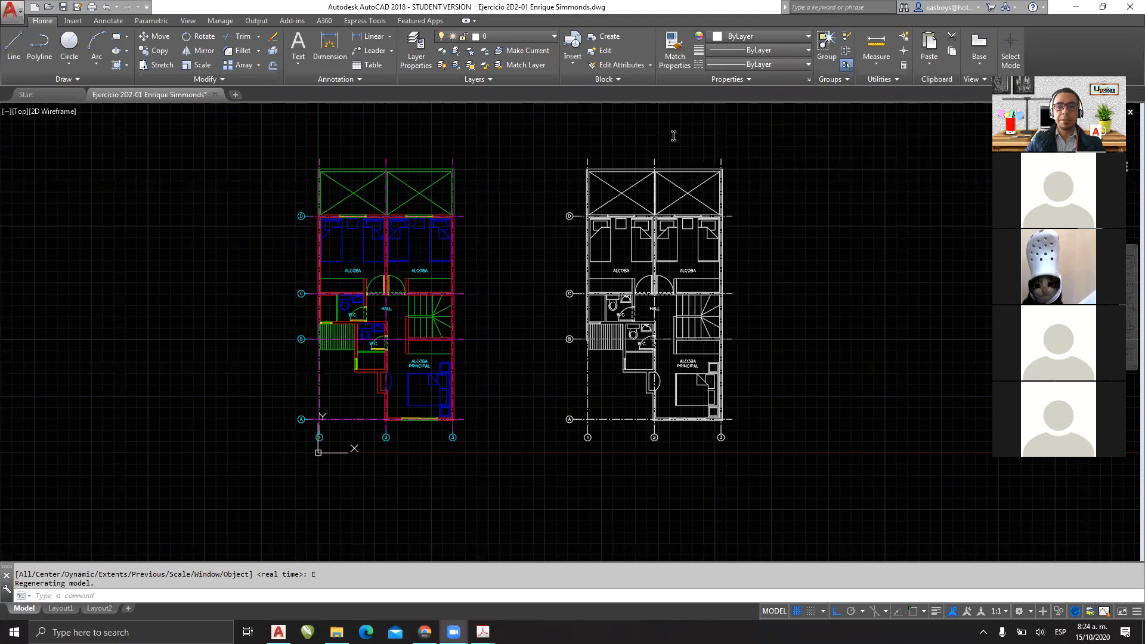
# Step: Open the Layer Properties Manager, reposition it over the drawing and set the palette to auto-hide
pyautogui.scroll(6, 725, 178)
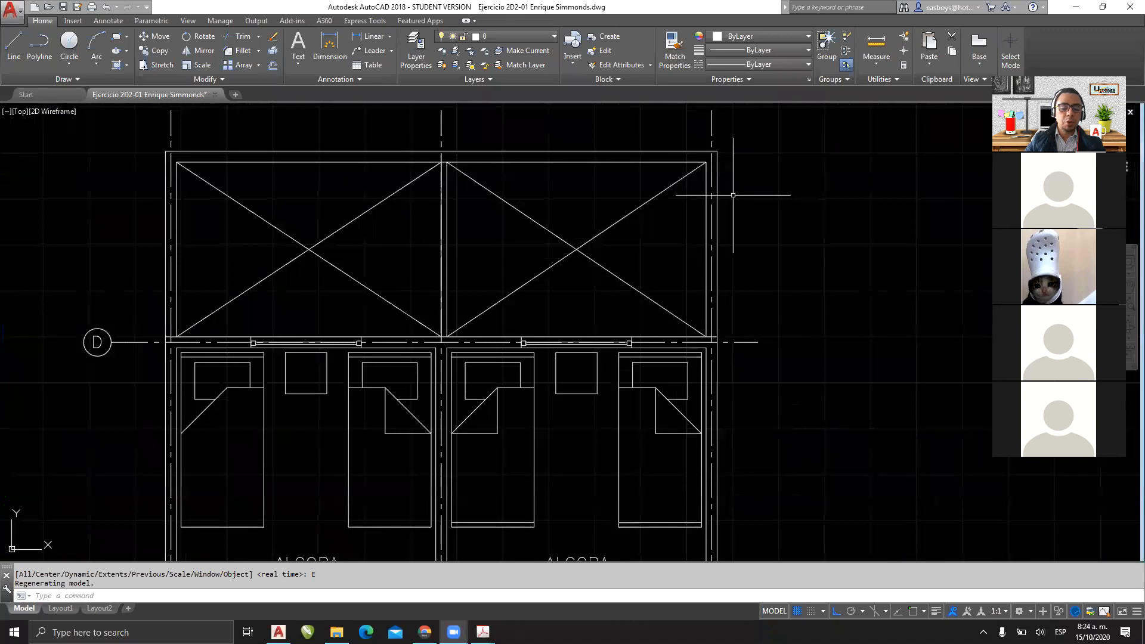
pyautogui.moveTo(489, 319)
pyautogui.mouseDown(button='middle')
pyautogui.moveTo(464, 297)
pyautogui.moveTo(497, 302)
pyautogui.moveTo(443, 345)
pyautogui.mouseUp(button='middle')
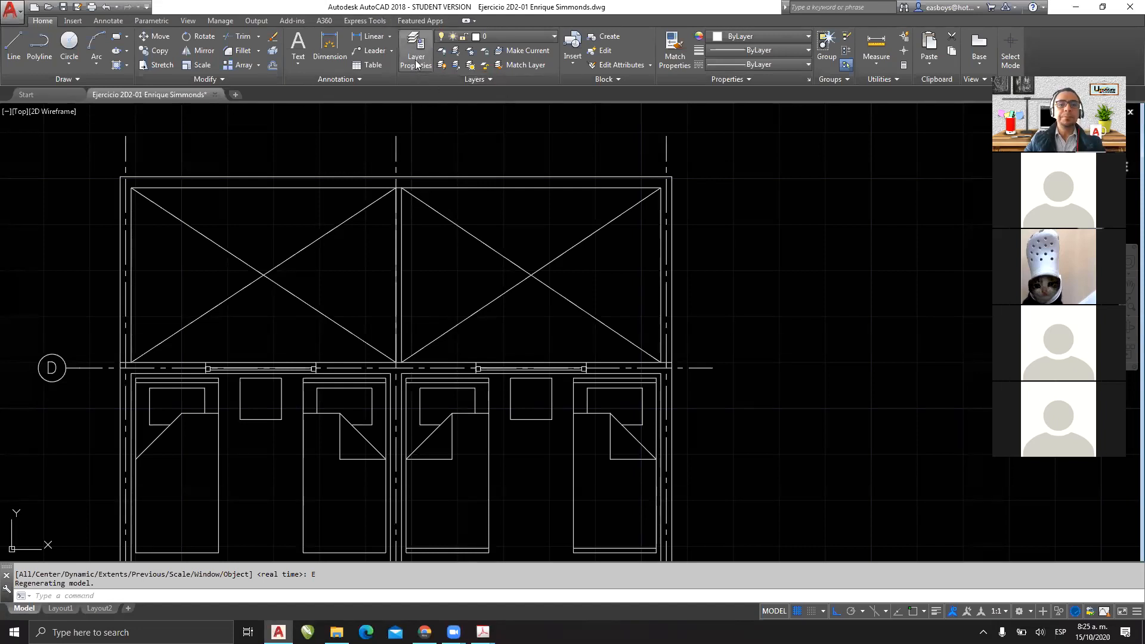
pyautogui.click(416, 62)
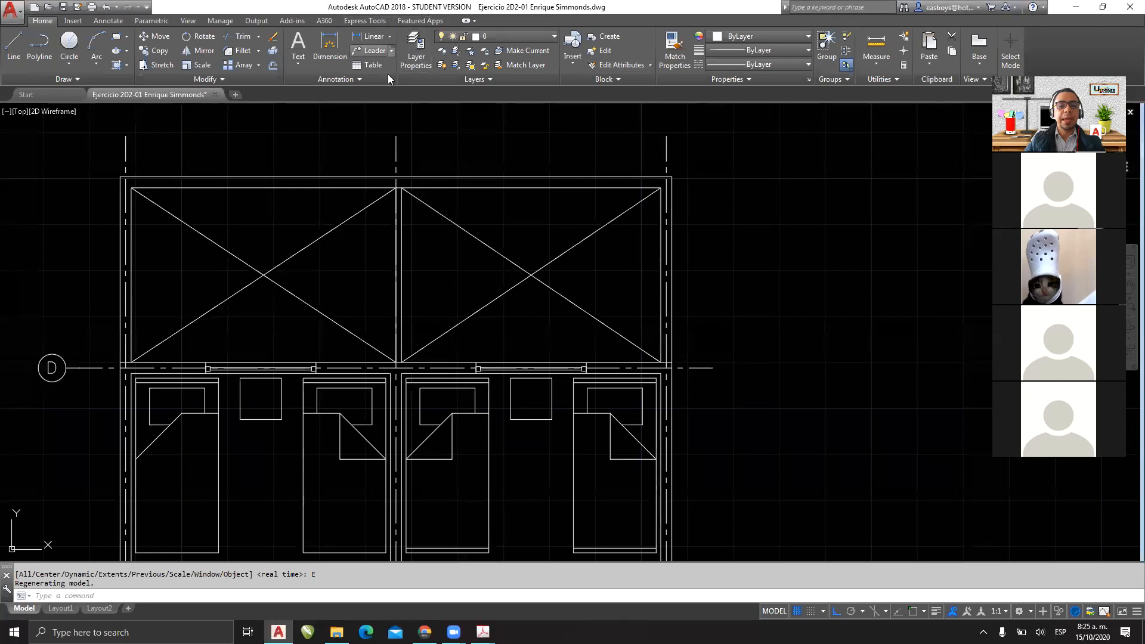
pyautogui.click(421, 55)
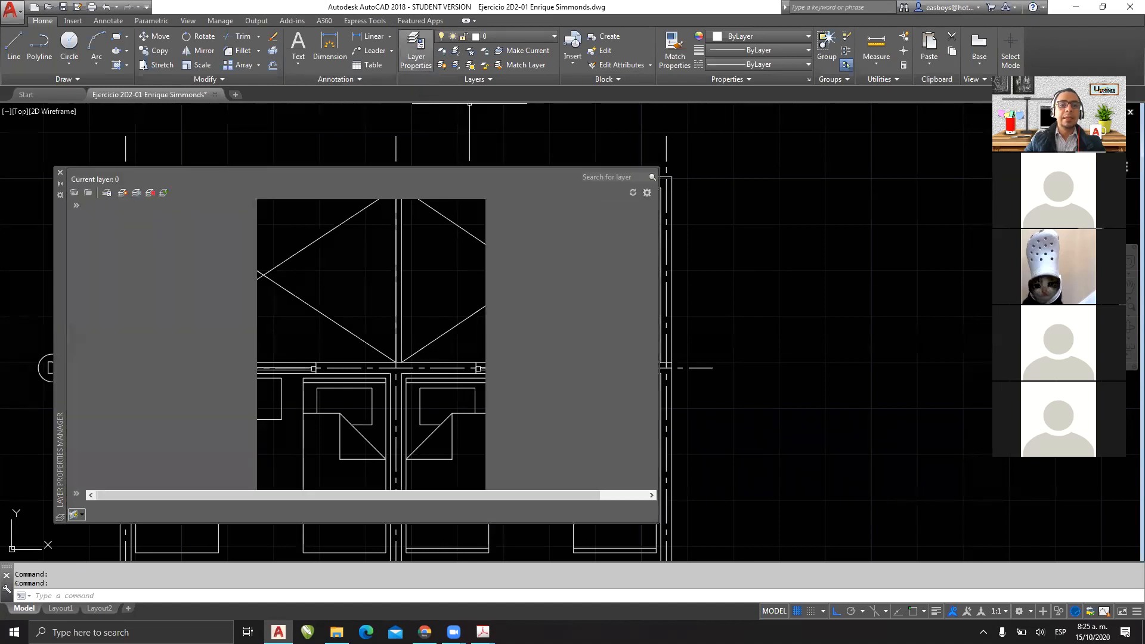
pyautogui.moveTo(60, 272); pyautogui.dragTo(102, 235)
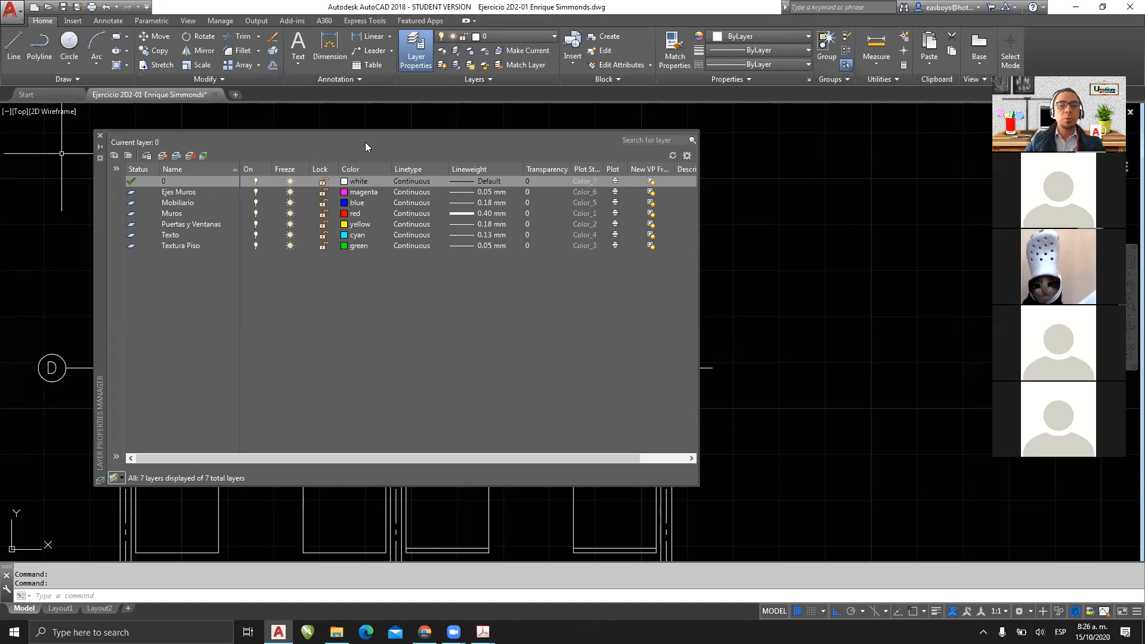
pyautogui.click(100, 147)
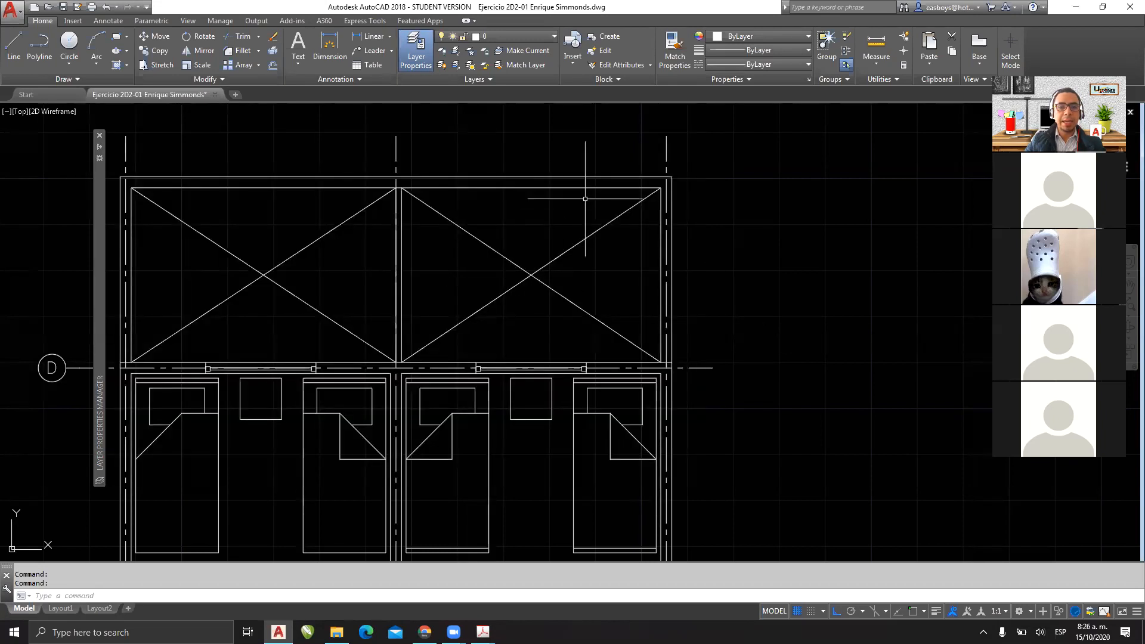
# Step: Create a multiline text box beside the white plan and format its contents as a bulleted list
pyautogui.scroll(-3, 585, 199)
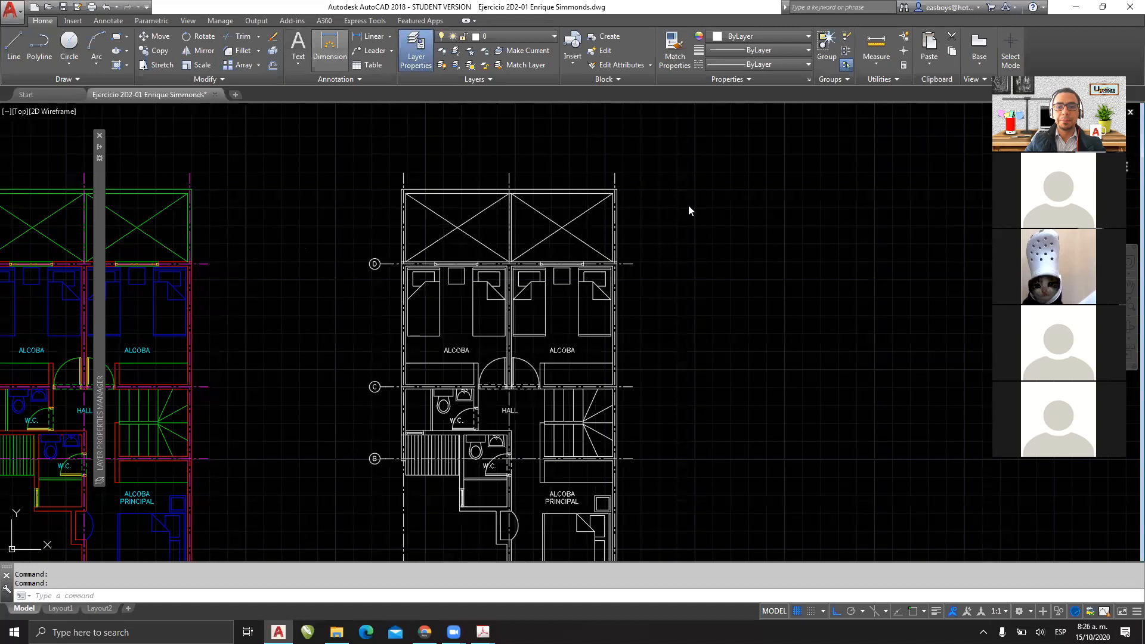
pyautogui.write('mt')
pyautogui.press('Return')
pyautogui.click(699, 186)
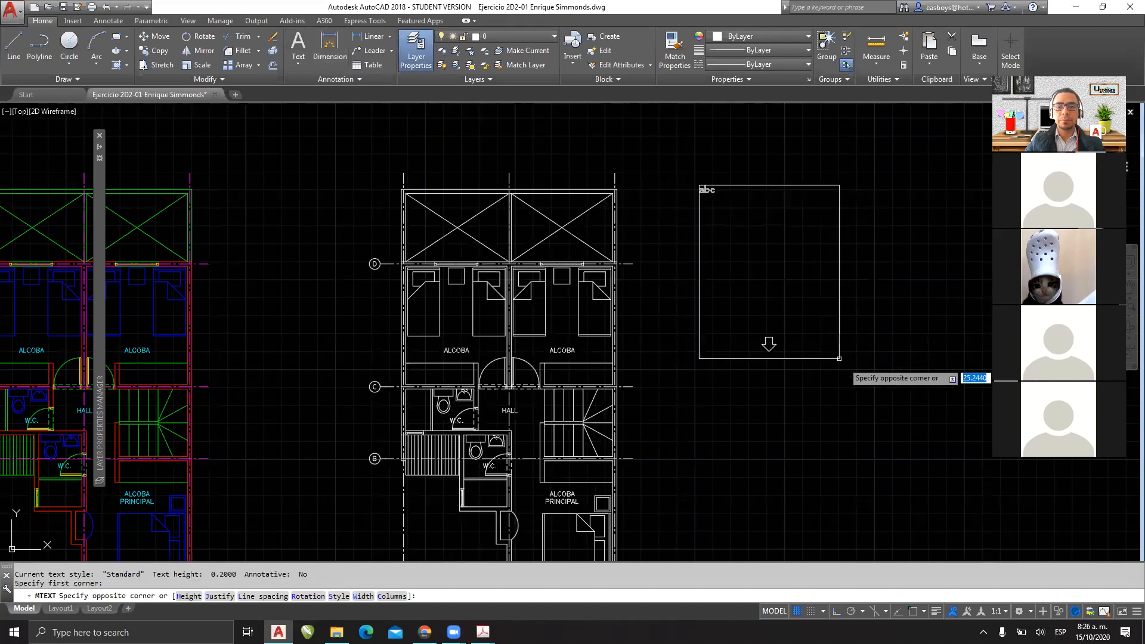
pyautogui.click(883, 375)
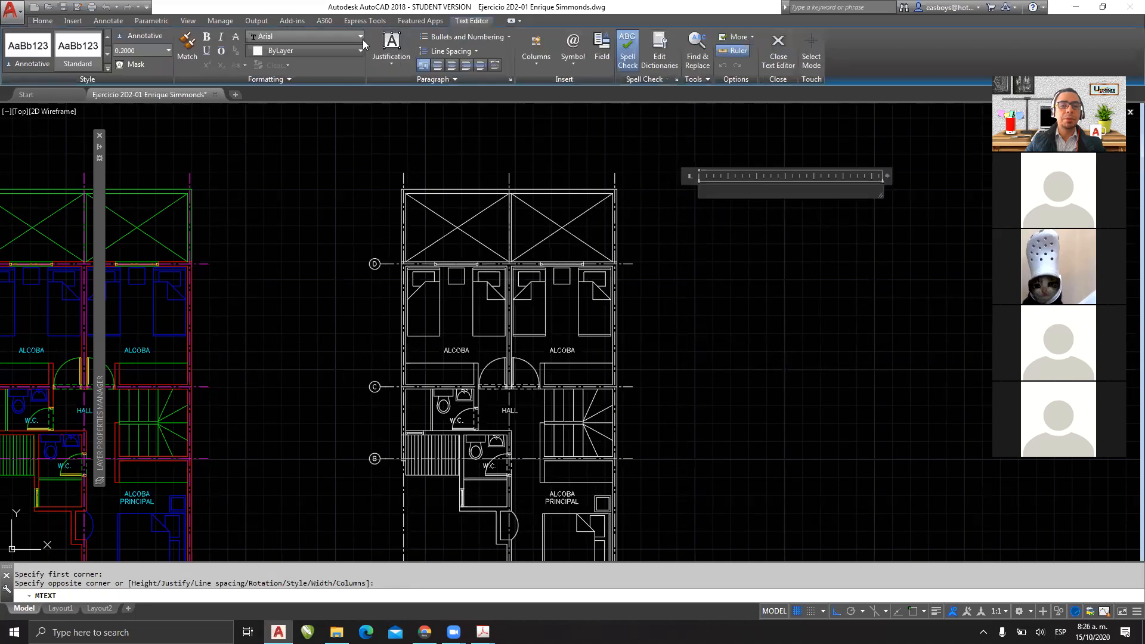
pyautogui.click(448, 37)
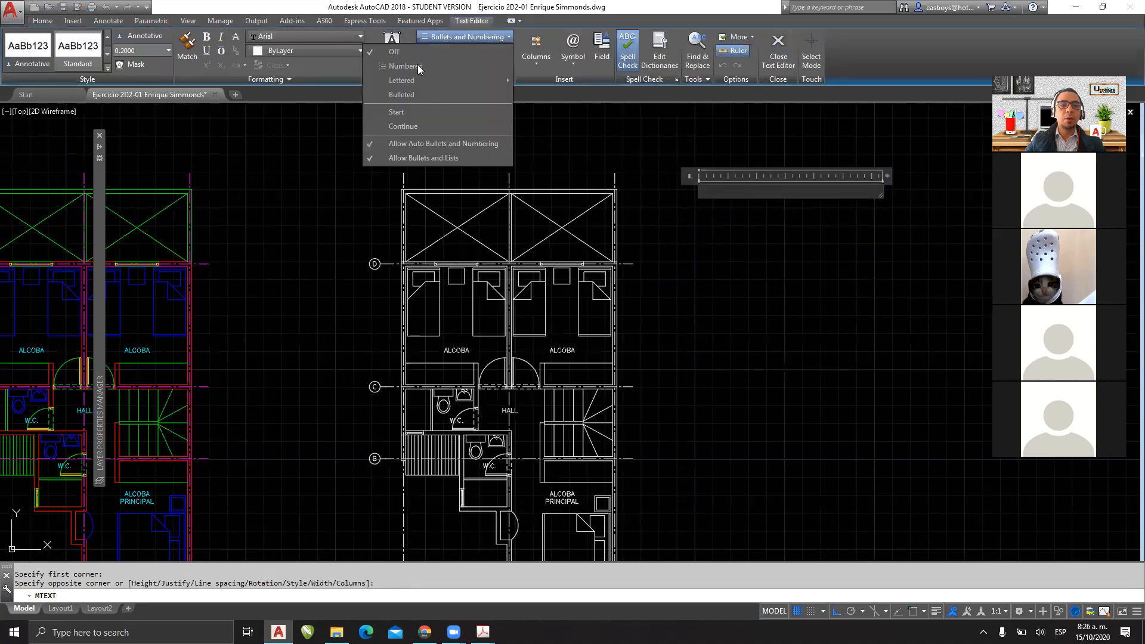
pyautogui.click(406, 94)
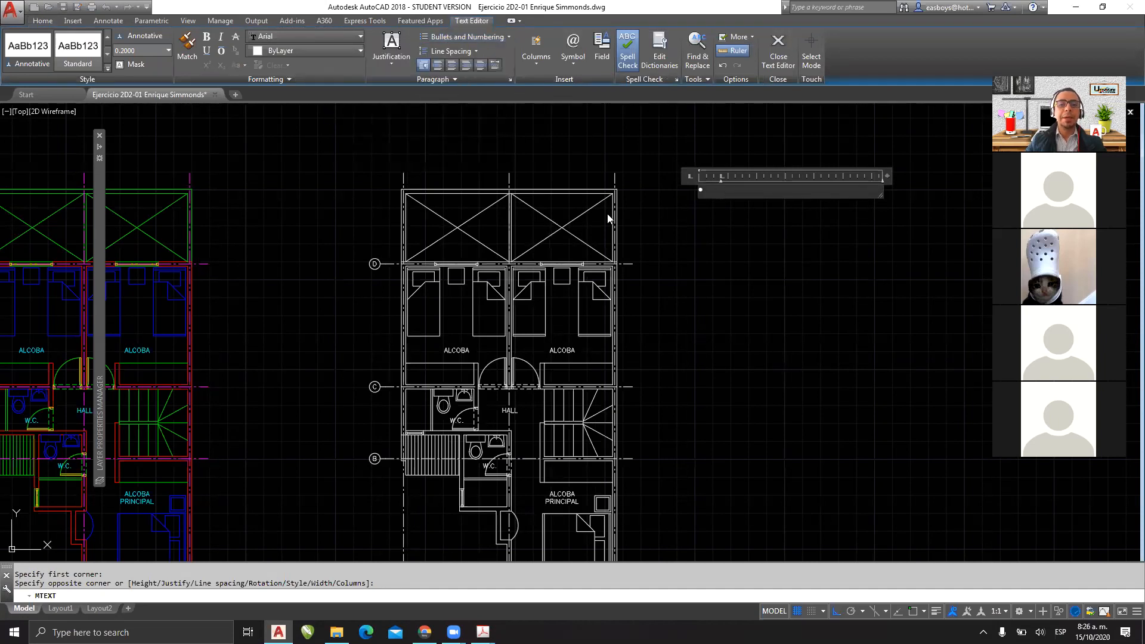
# Step: Enter the bullets MUROS., PUERTAS. and VENTANAS. in the multiline text
pyautogui.write('MUROS')
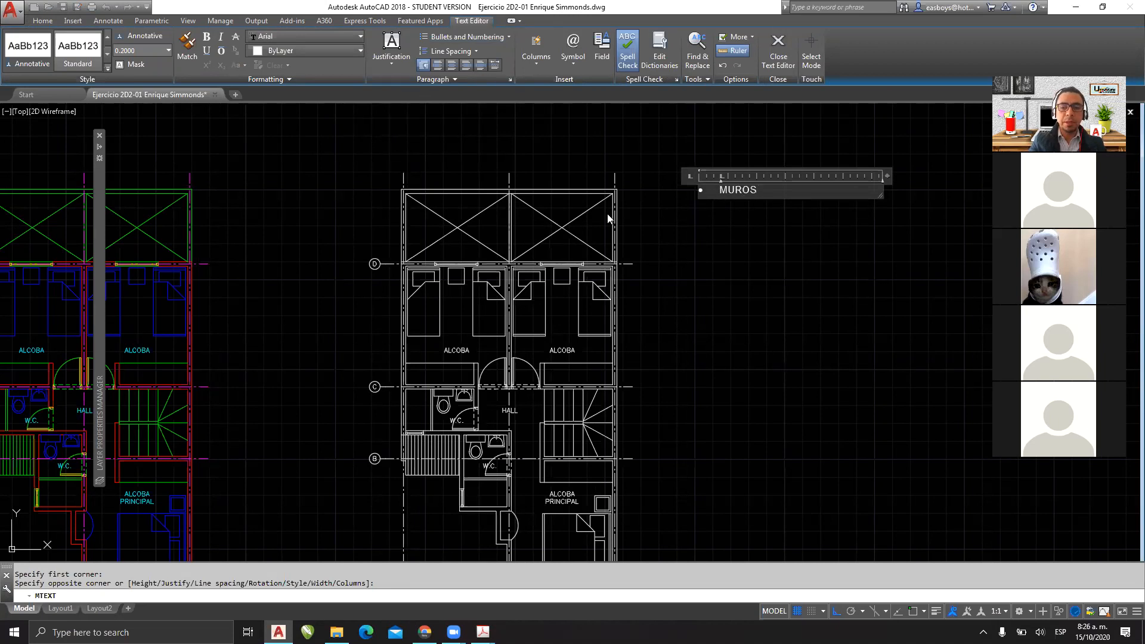
pyautogui.write('.')
pyautogui.press('Return')
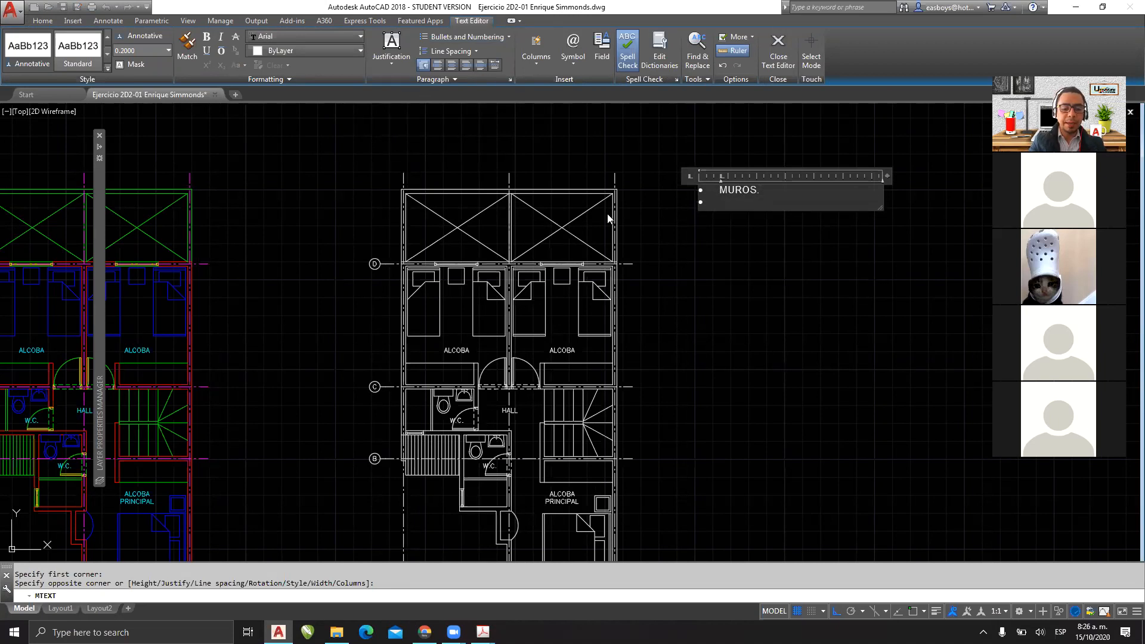
pyautogui.write('PUERTAS.')
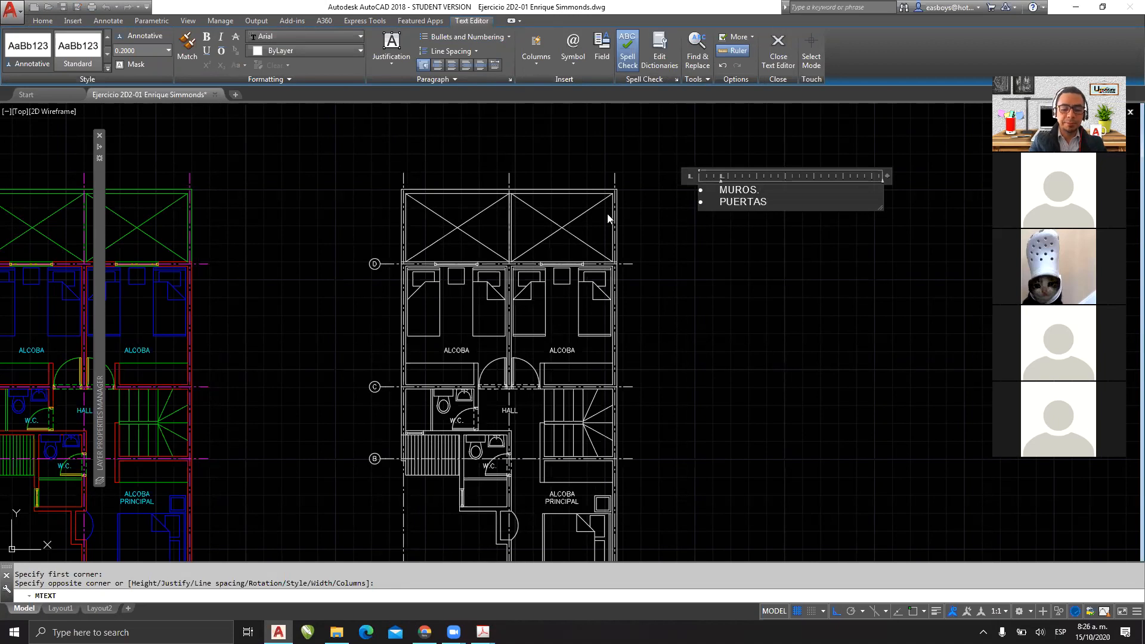
pyautogui.press('Return')
pyautogui.write('VENTANAS.')
pyautogui.press('Return')
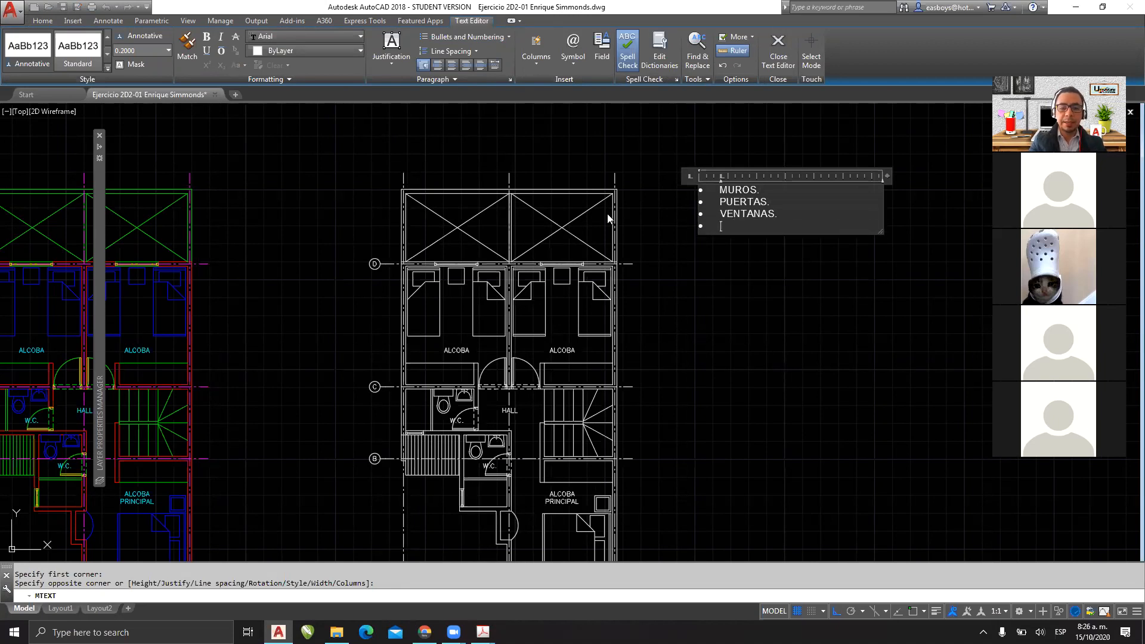
# Step: Add the bullets MOBILIARIO. and EQUIPAMIENTO. to the multiline text
pyautogui.write('MOBILIA')
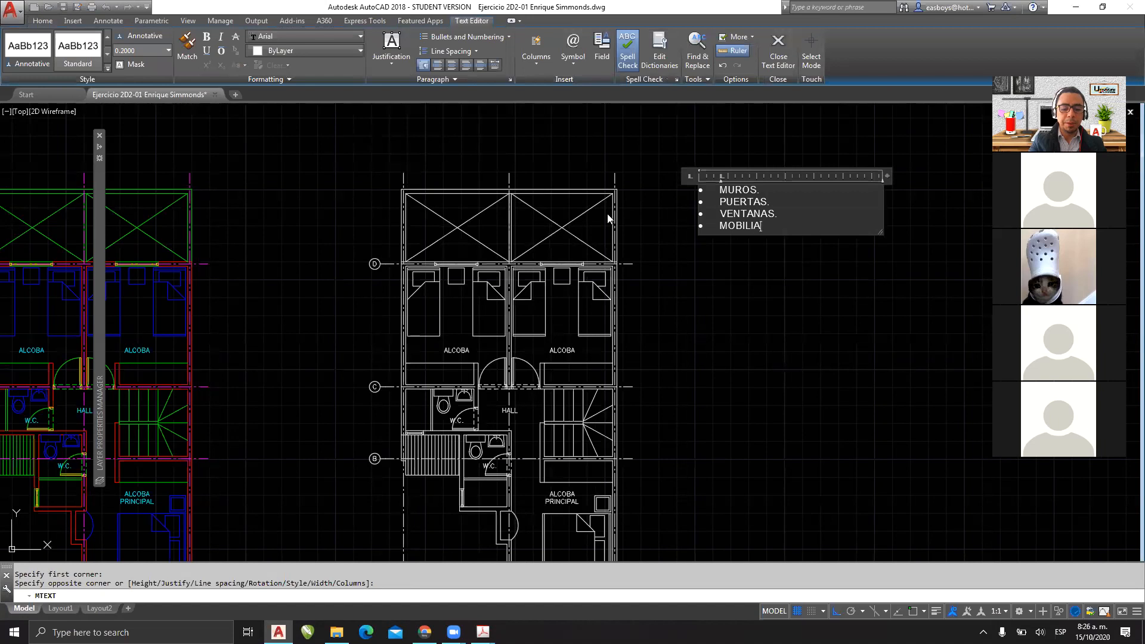
pyautogui.write('RIO.')
pyautogui.press('Return')
pyautogui.write('EQUI')
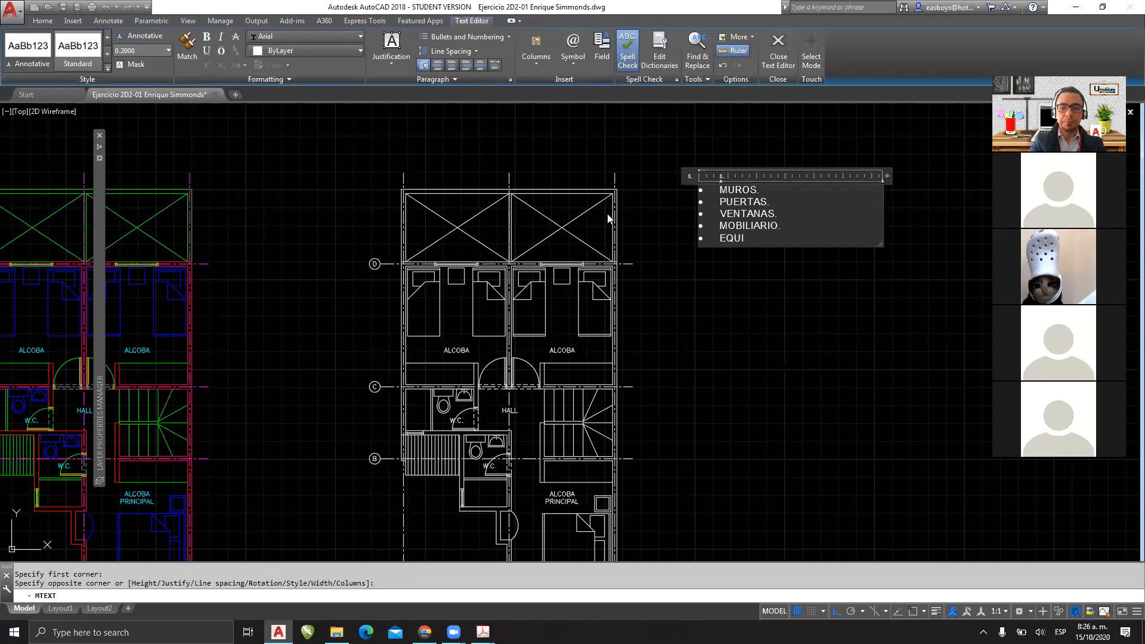
pyautogui.write('PAMIENTO.')
pyautogui.press('Return')
# Step: Add the bullets EJES DE MURO., P. SANIT. and ETC.... and finish the multiline text
pyautogui.write('EJER')
pyautogui.press('BackSpace')
pyautogui.write('S DE MURO')
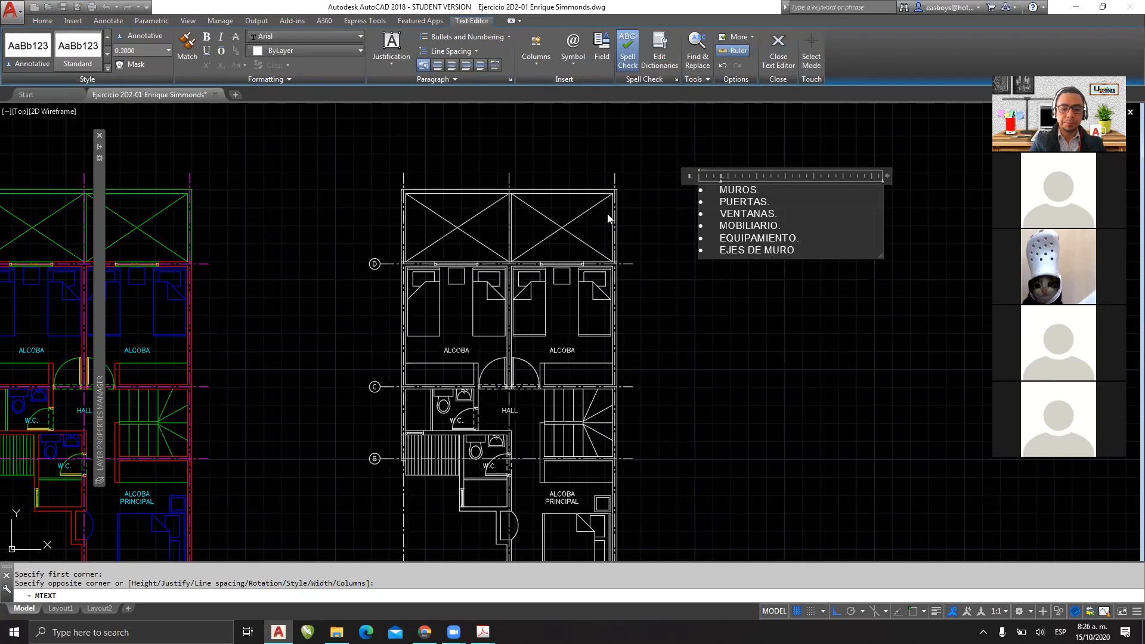
pyautogui.write('.')
pyautogui.press('Return')
pyautogui.write('P. SANIT.')
pyautogui.press('Return')
pyautogui.write('ETC.')
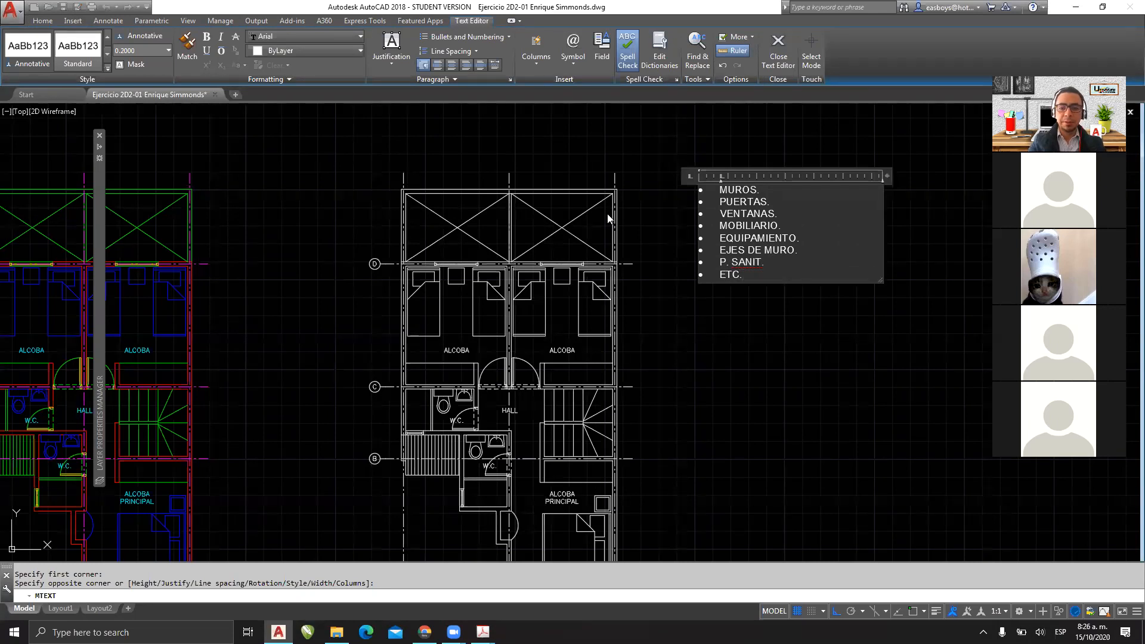
pyautogui.click(773, 311)
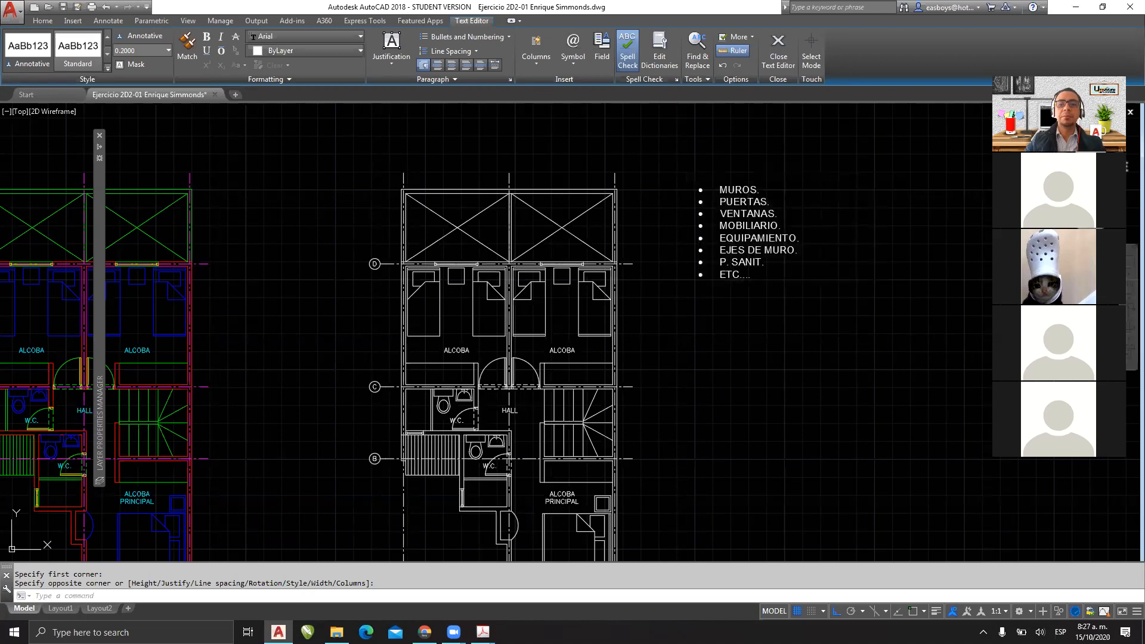
# Step: Reposition the Layer Properties Manager palette so it clears the white plan and the bulleted list
pyautogui.scroll(4, 590, 196)
pyautogui.moveTo(614, 217)
pyautogui.mouseDown(button='middle')
pyautogui.moveTo(359, 208)
pyautogui.moveTo(620, 224)
pyautogui.moveTo(684, 213)
pyautogui.mouseUp(button='middle')
pyautogui.scroll(-3, 632, 232)
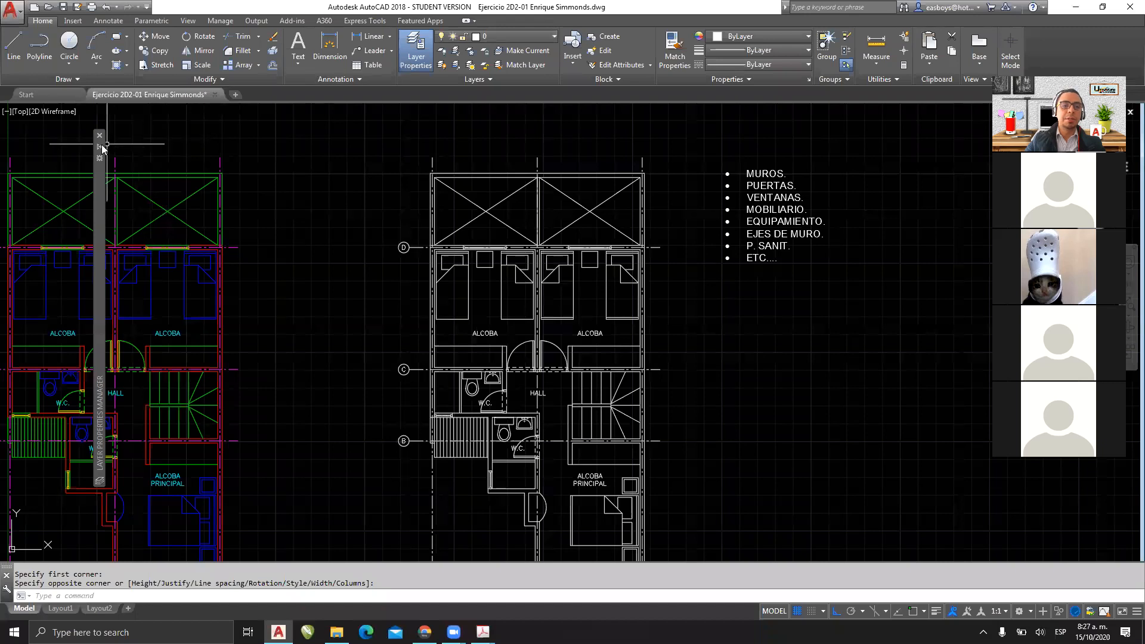
pyautogui.moveTo(102, 148)
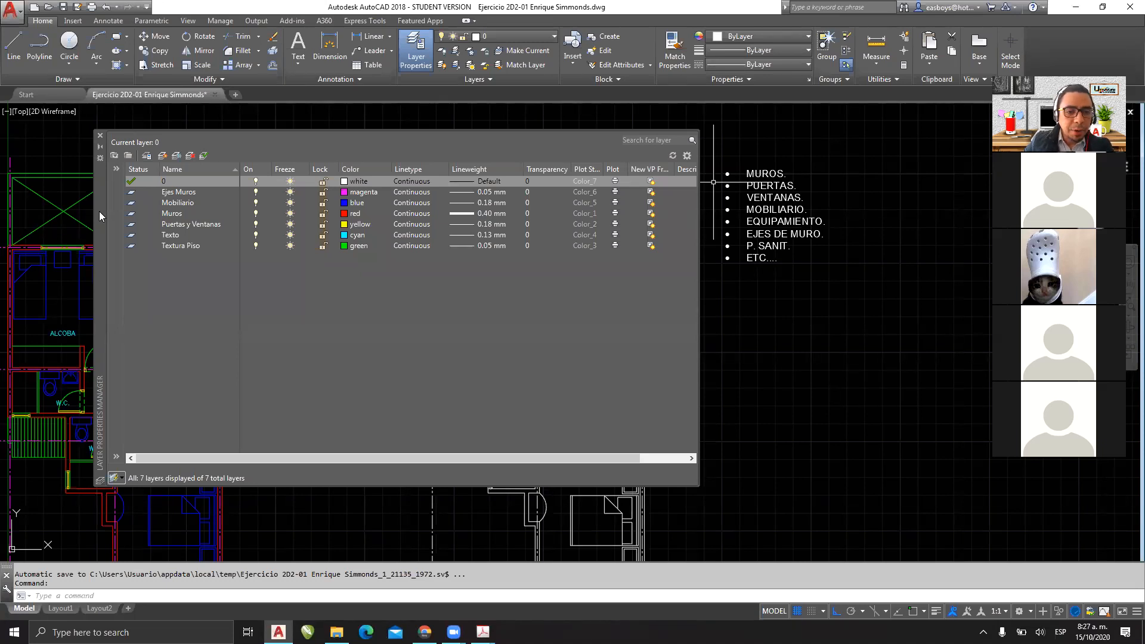
pyautogui.moveTo(99, 211); pyautogui.dragTo(689, 278)
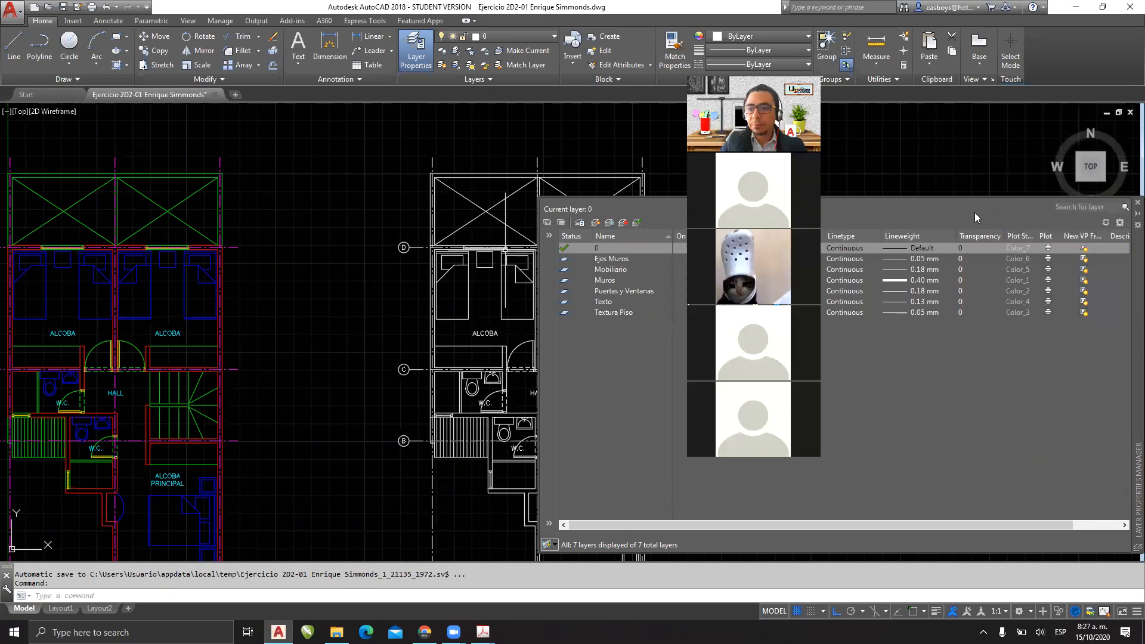
pyautogui.moveTo(1138, 283)
pyautogui.mouseDown()
pyautogui.moveTo(828, 256)
pyautogui.moveTo(469, 260)
pyautogui.mouseUp()
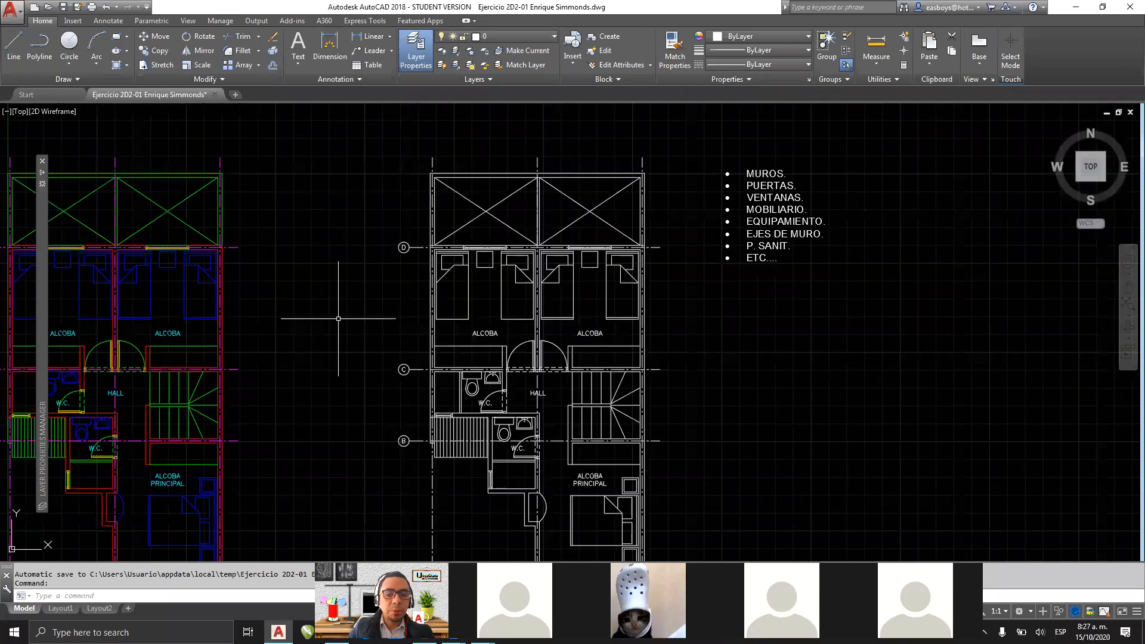
# Step: Select the axis 3 bubble and its number on the coloured plan to check their layer, and clear the selection
pyautogui.scroll(-3, 408, 358)
pyautogui.scroll(10, 334, 369)
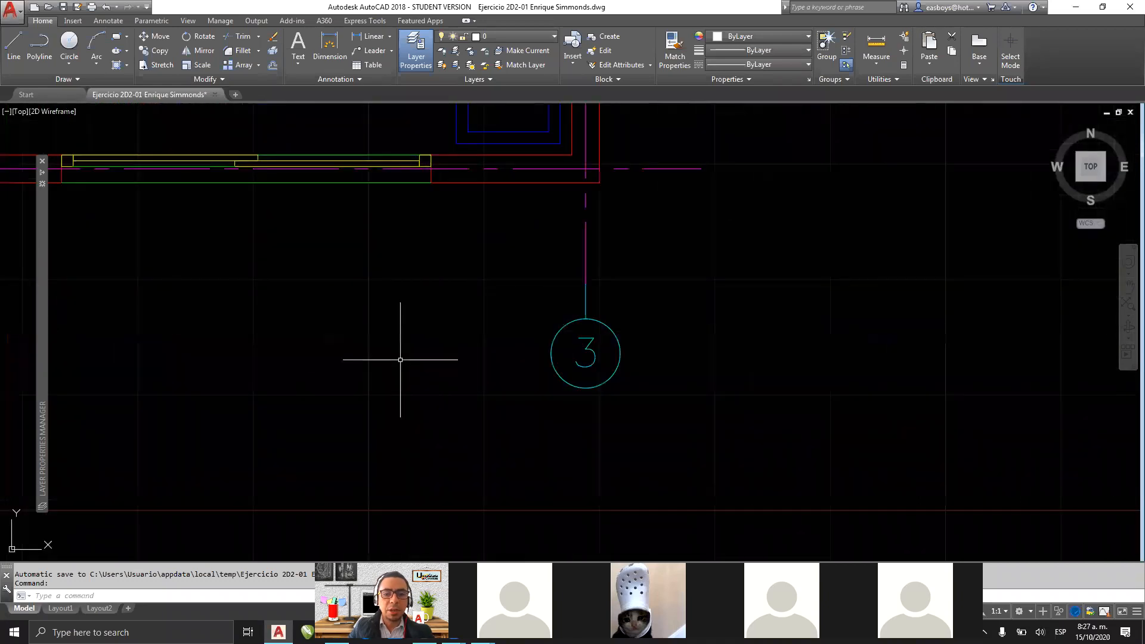
pyautogui.click(657, 306)
pyautogui.click(539, 412)
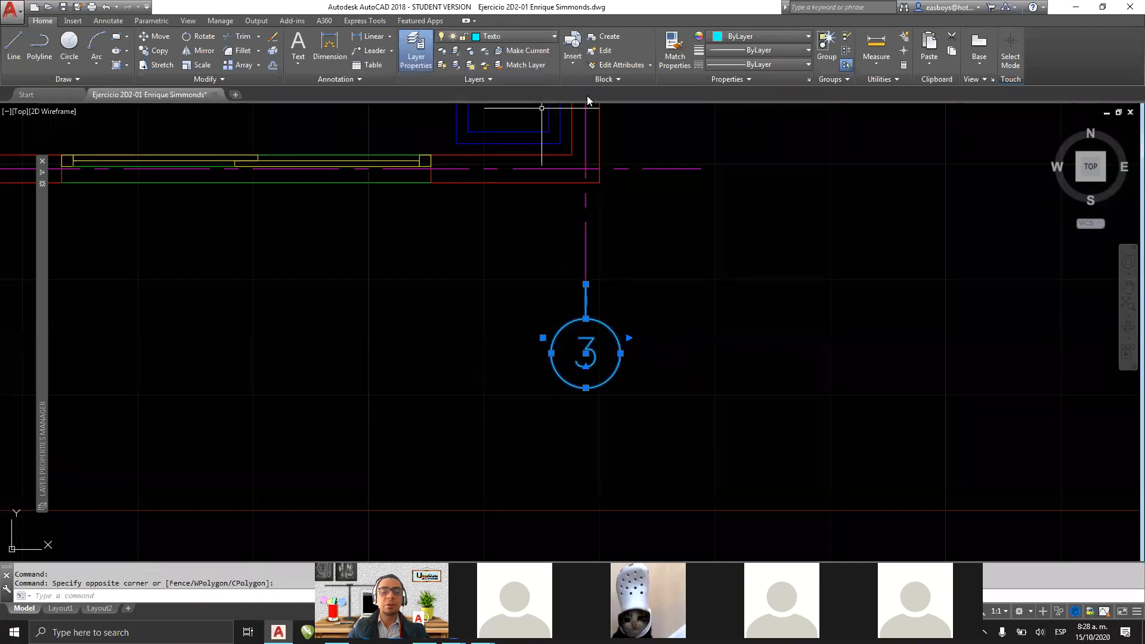
pyautogui.press('Escape')
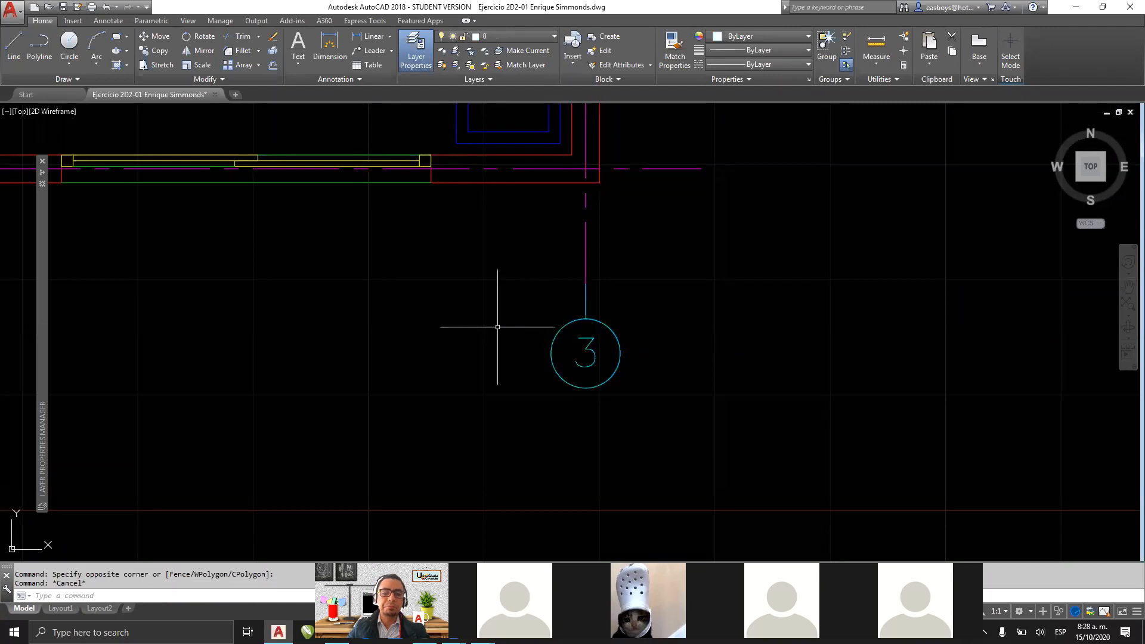
# Step: Select the axis B bubble on the coloured plan to check it, and clear the selection
pyautogui.scroll(-4, 448, 330)
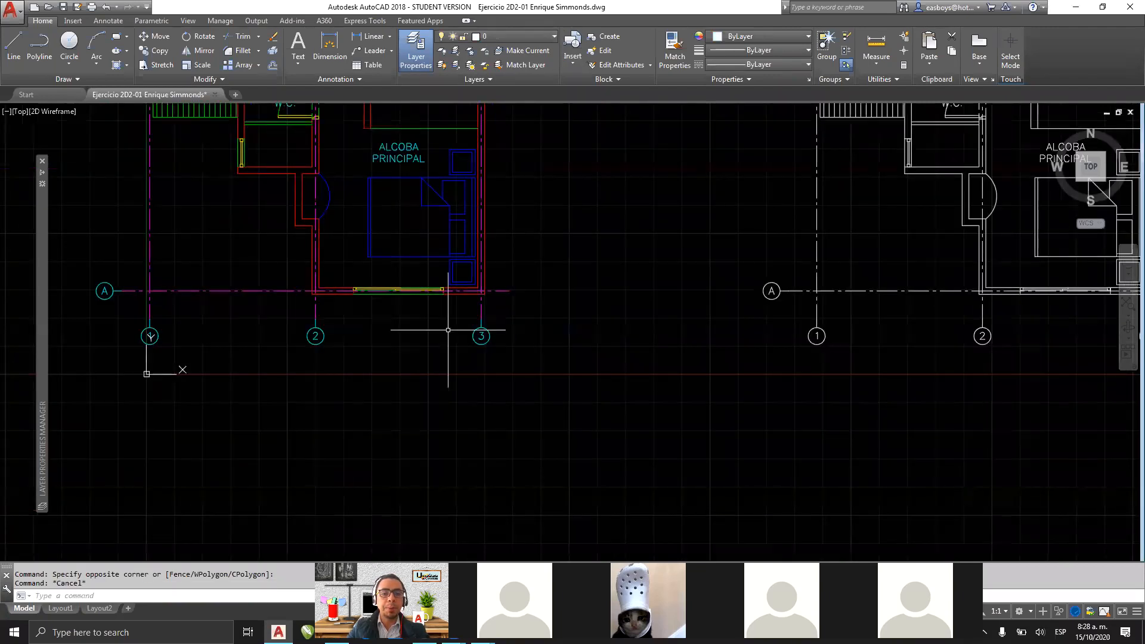
pyautogui.moveTo(519, 333); pyautogui.dragTo(604, 460, button='middle')
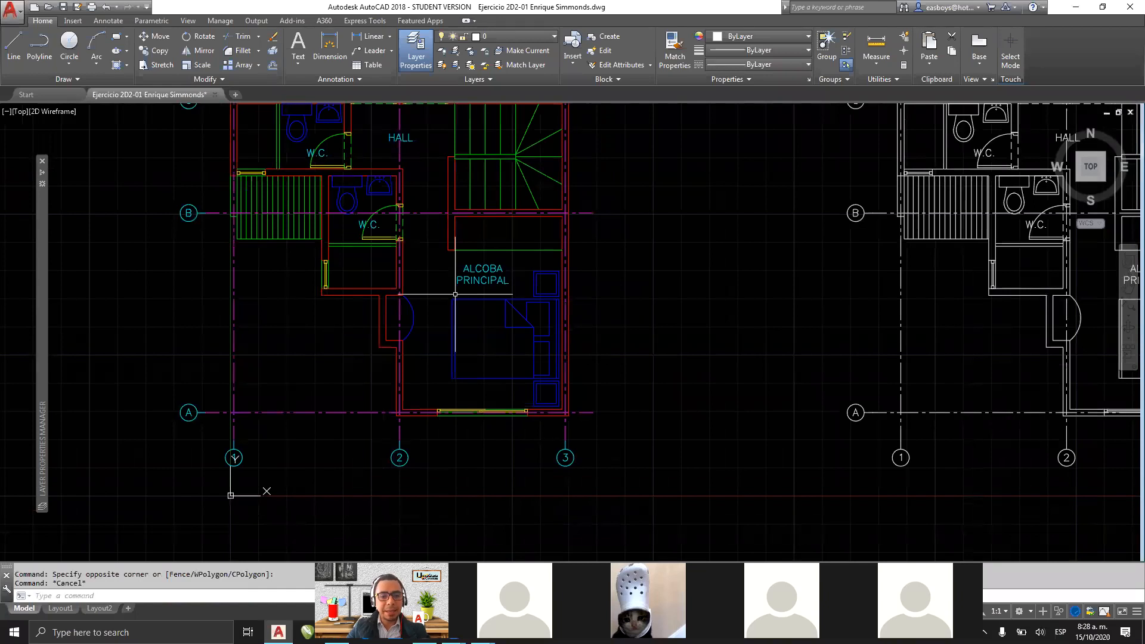
pyautogui.scroll(3, 299, 193)
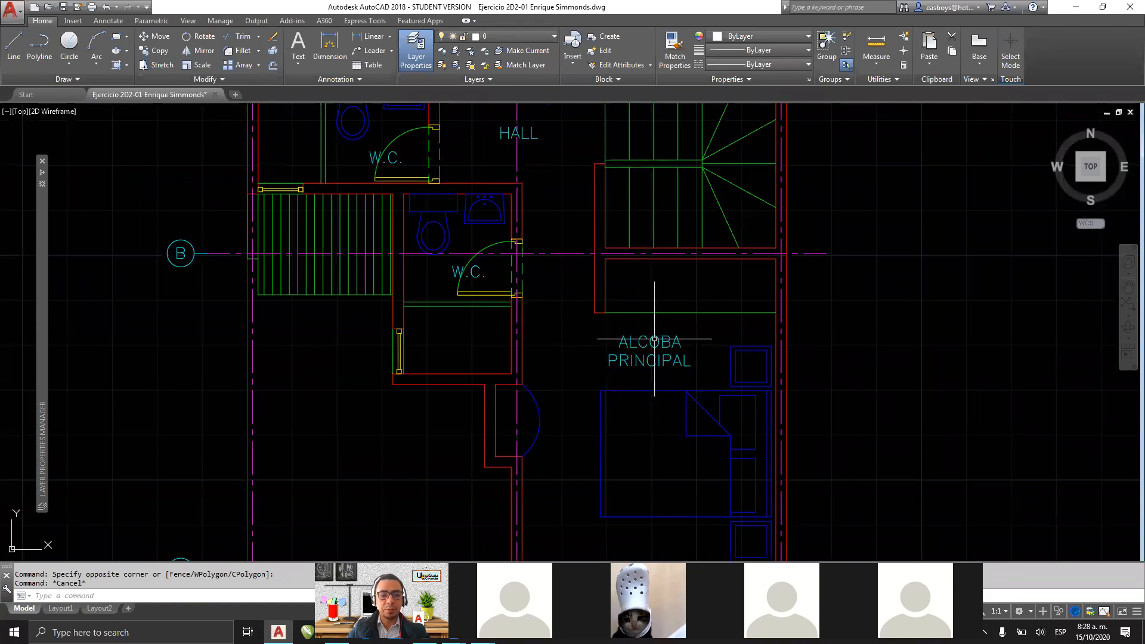
pyautogui.press('Escape')
pyautogui.click(185, 232)
pyautogui.click(155, 279)
pyautogui.press('Escape')
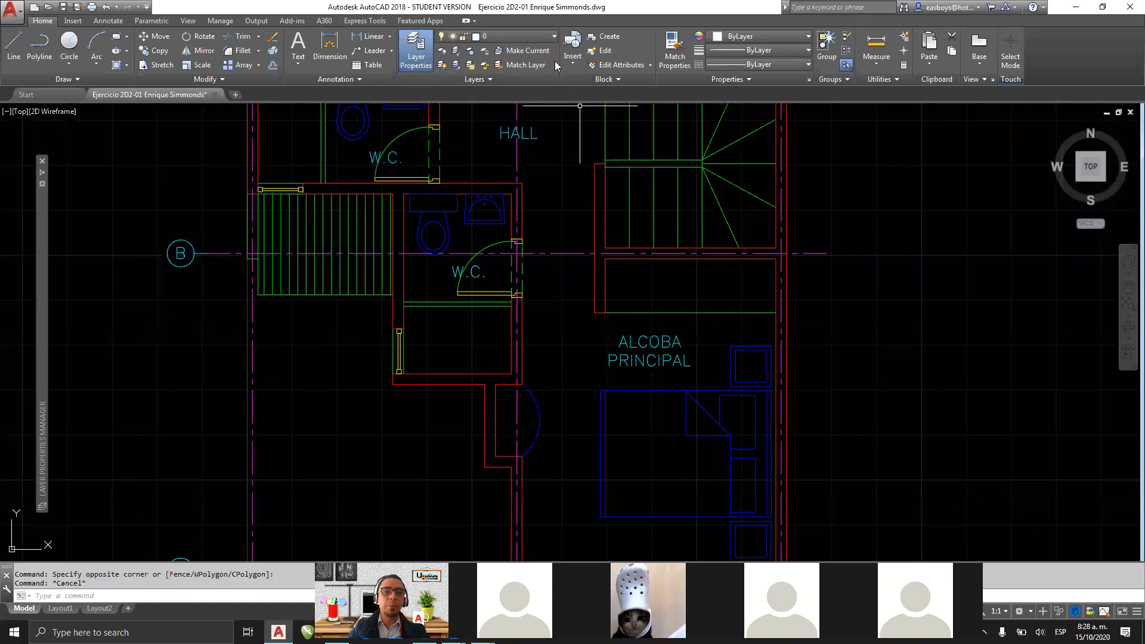
# Step: Turn the Texto layer off and back on to show which elements of the coloured plan belong to it
pyautogui.click(521, 42)
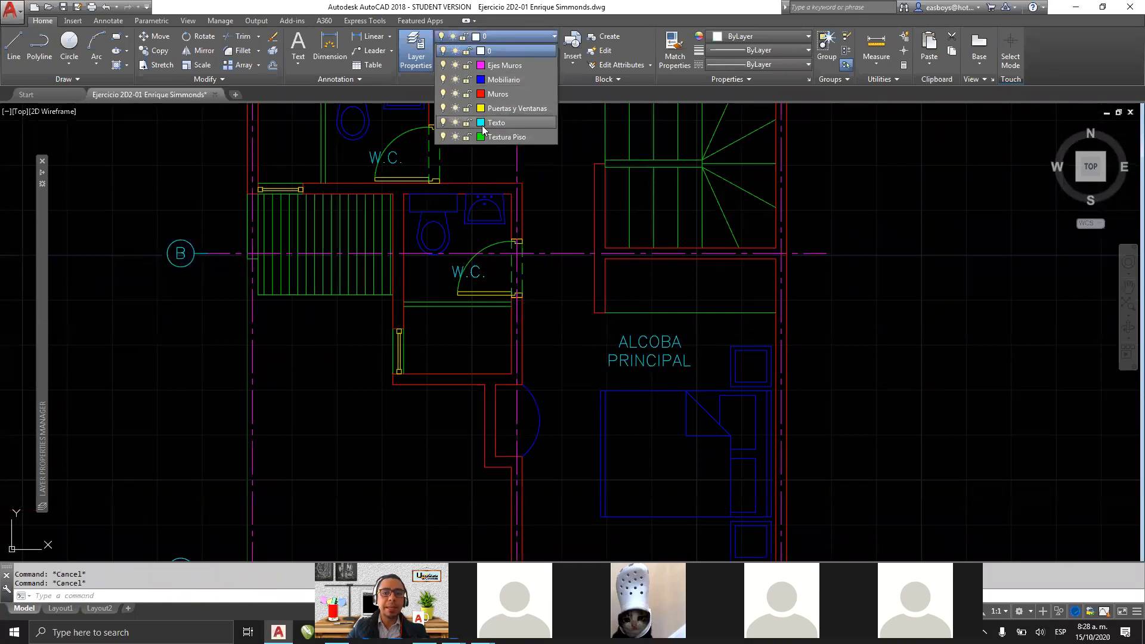
pyautogui.click(442, 123)
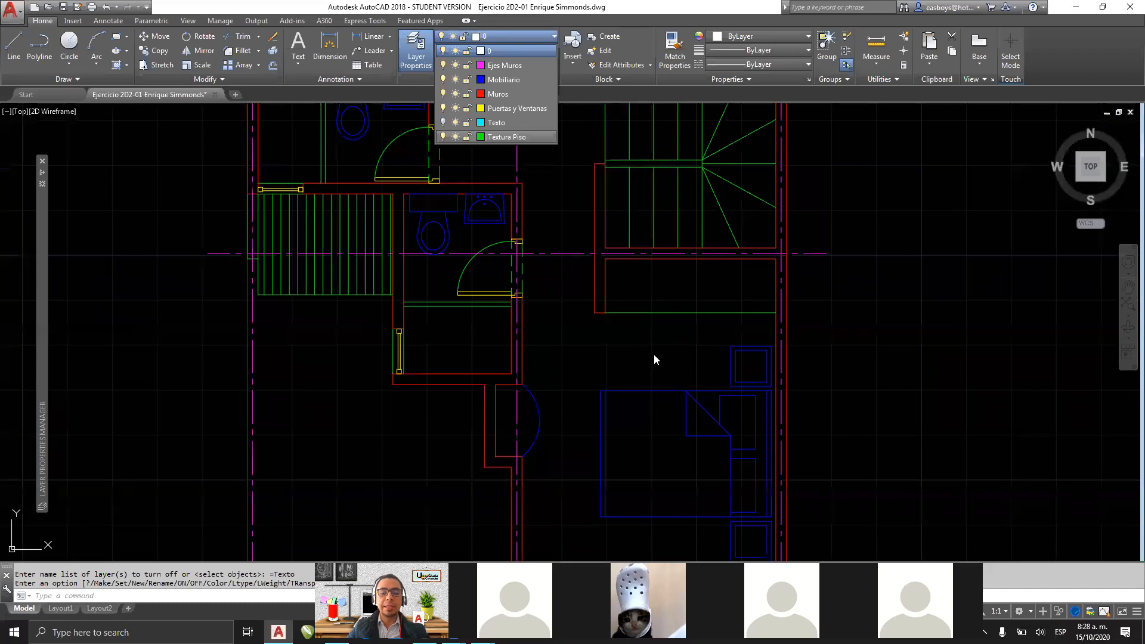
pyautogui.click(443, 123)
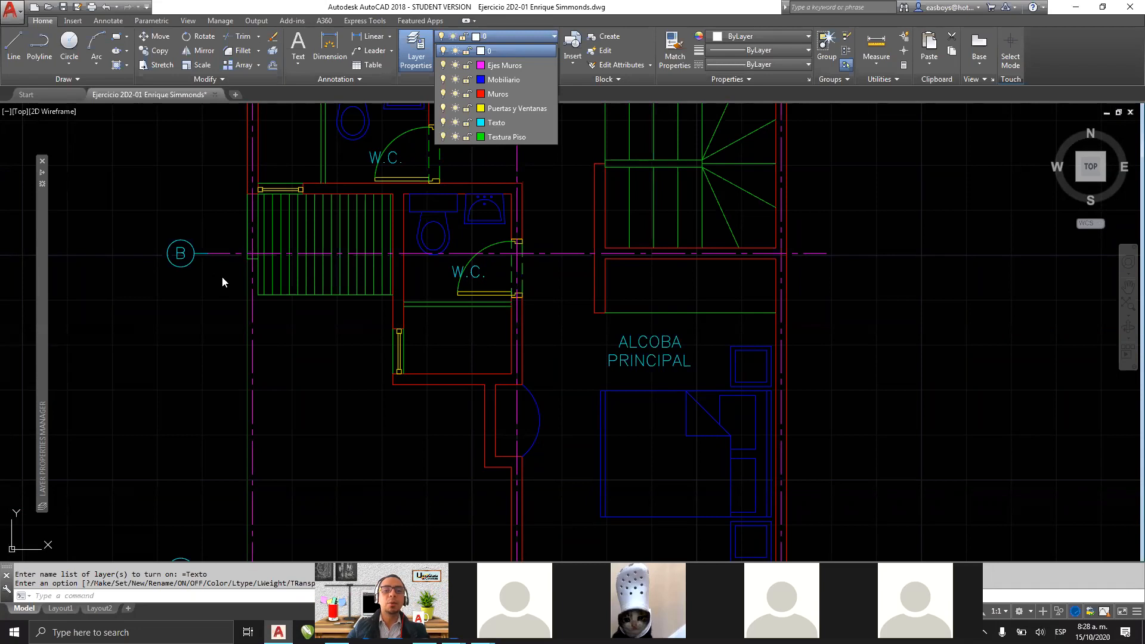
pyautogui.click(868, 359)
# Step: Bring the white plan into view and expand the Layer Properties Manager palette beside it
pyautogui.scroll(-5, 868, 359)
pyautogui.moveTo(853, 358); pyautogui.dragTo(571, 349, button='middle')
pyautogui.moveTo(41, 176)
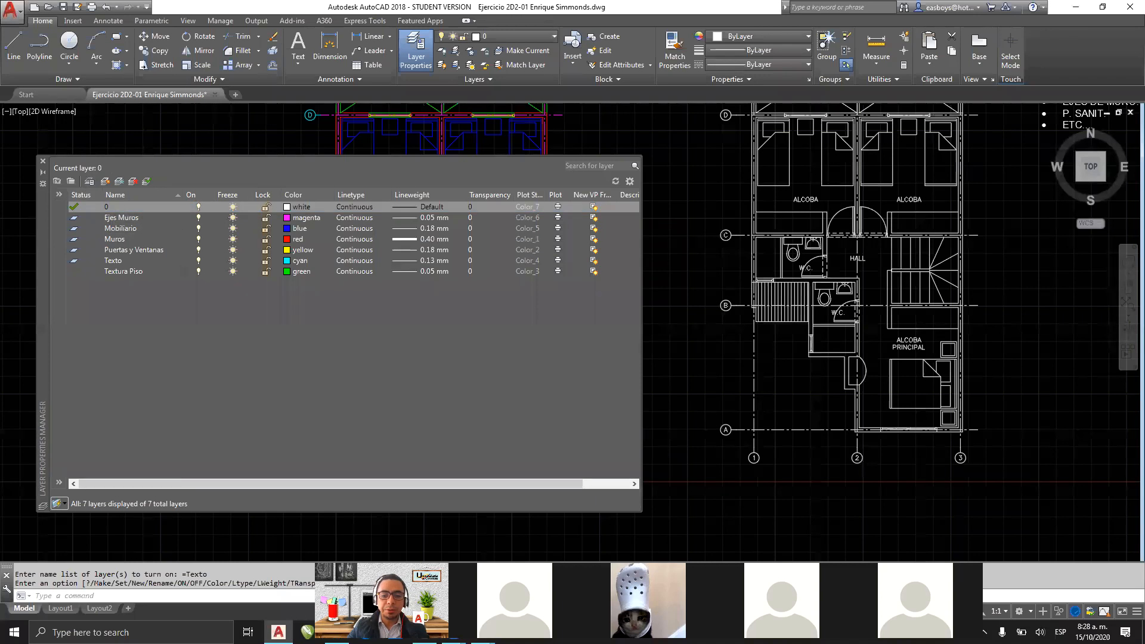
pyautogui.moveTo(159, 167)
pyautogui.mouseDown()
pyautogui.moveTo(91, 170)
pyautogui.moveTo(143, 205)
pyautogui.moveTo(167, 182)
pyautogui.moveTo(156, 166)
pyautogui.mouseUp()
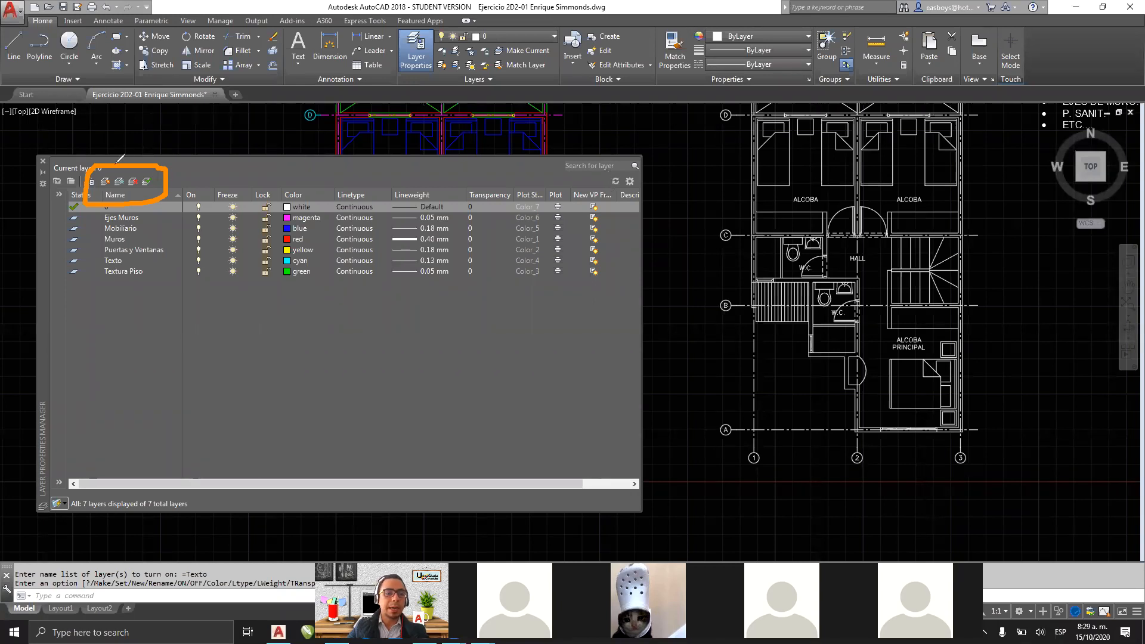
pyautogui.moveTo(104, 138); pyautogui.dragTo(104, 169)
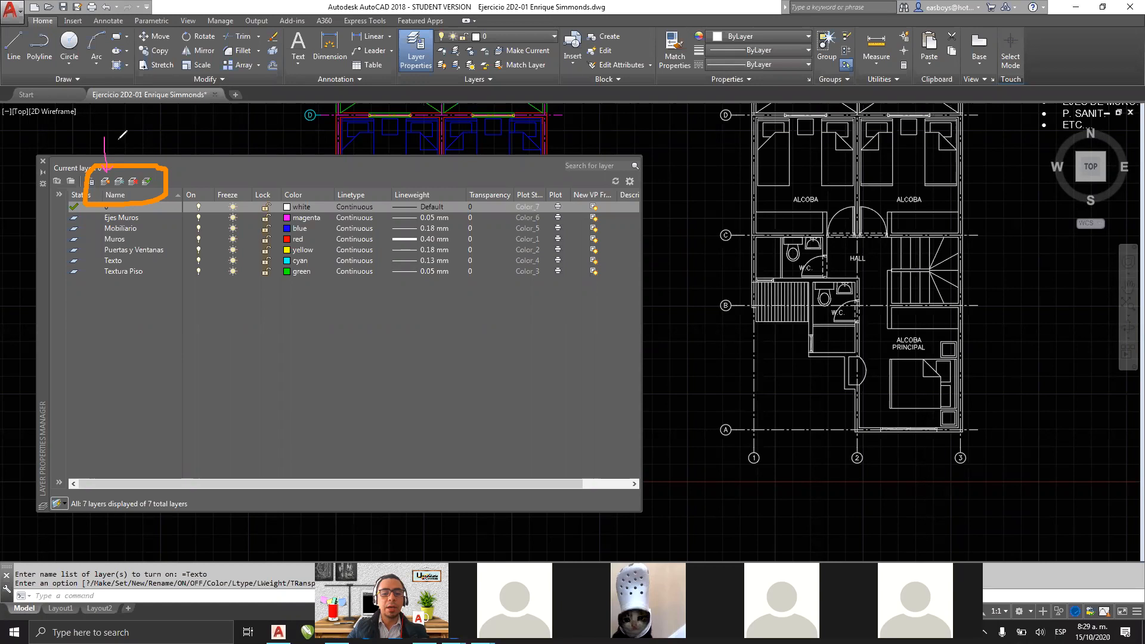
pyautogui.moveTo(120, 115); pyautogui.dragTo(125, 166)
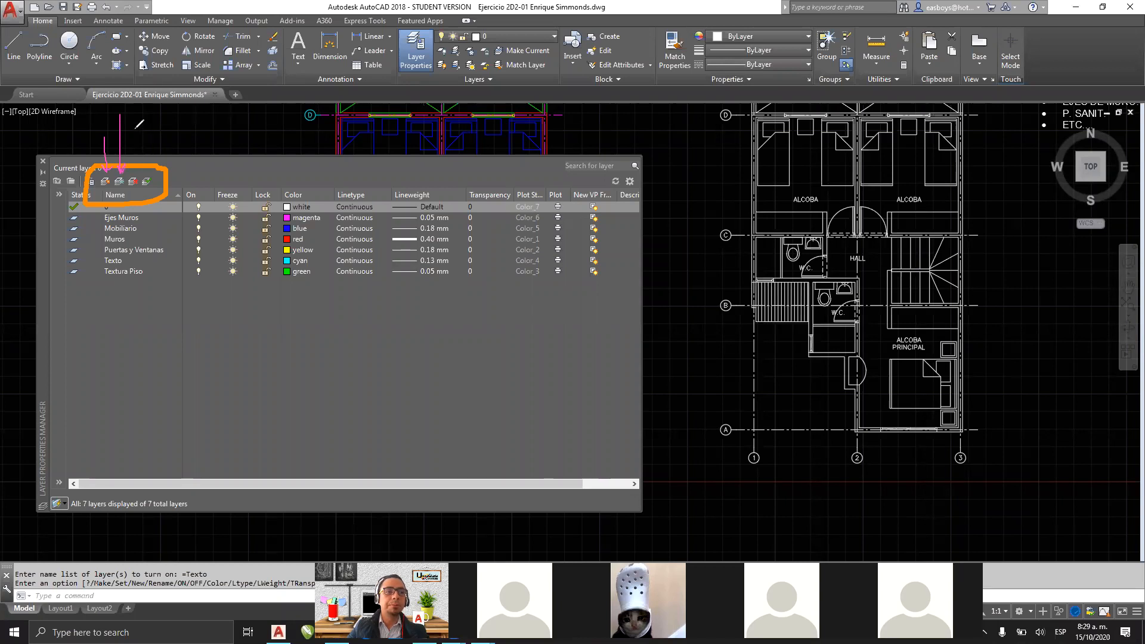
pyautogui.moveTo(133, 136); pyautogui.dragTo(136, 170)
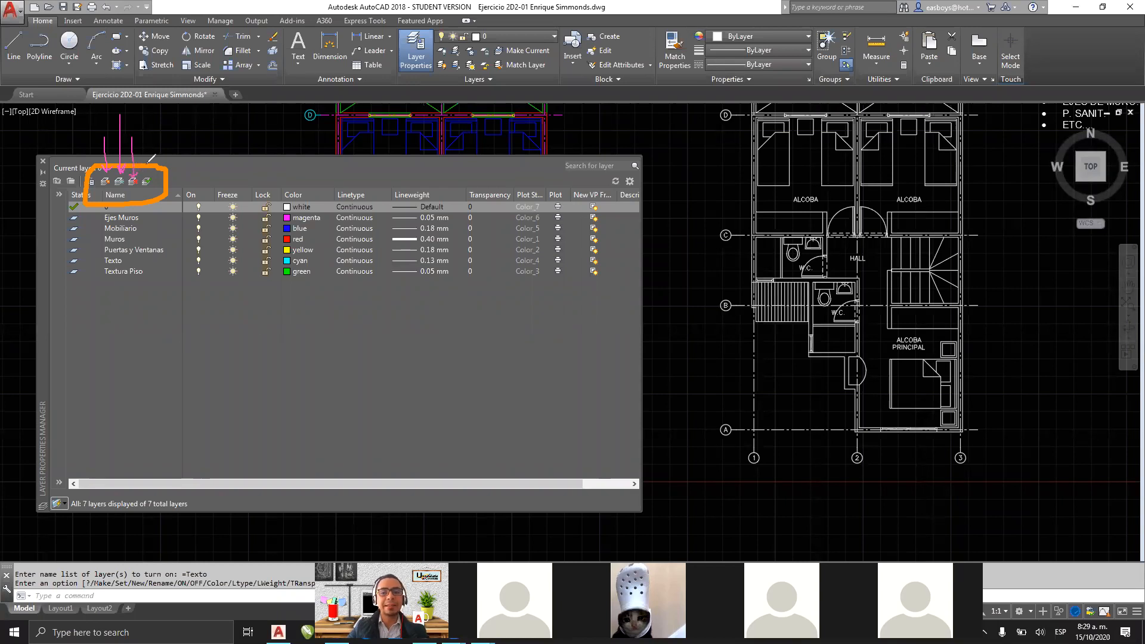
pyautogui.moveTo(149, 119); pyautogui.dragTo(149, 154)
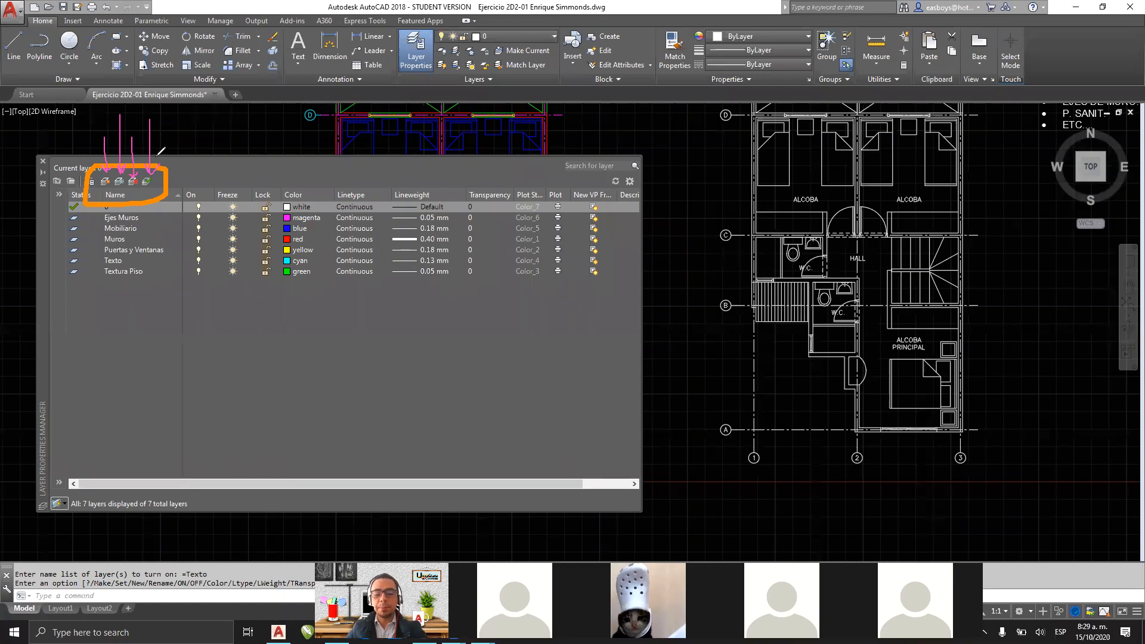
pyautogui.press('XF86MonBrightnessUp')
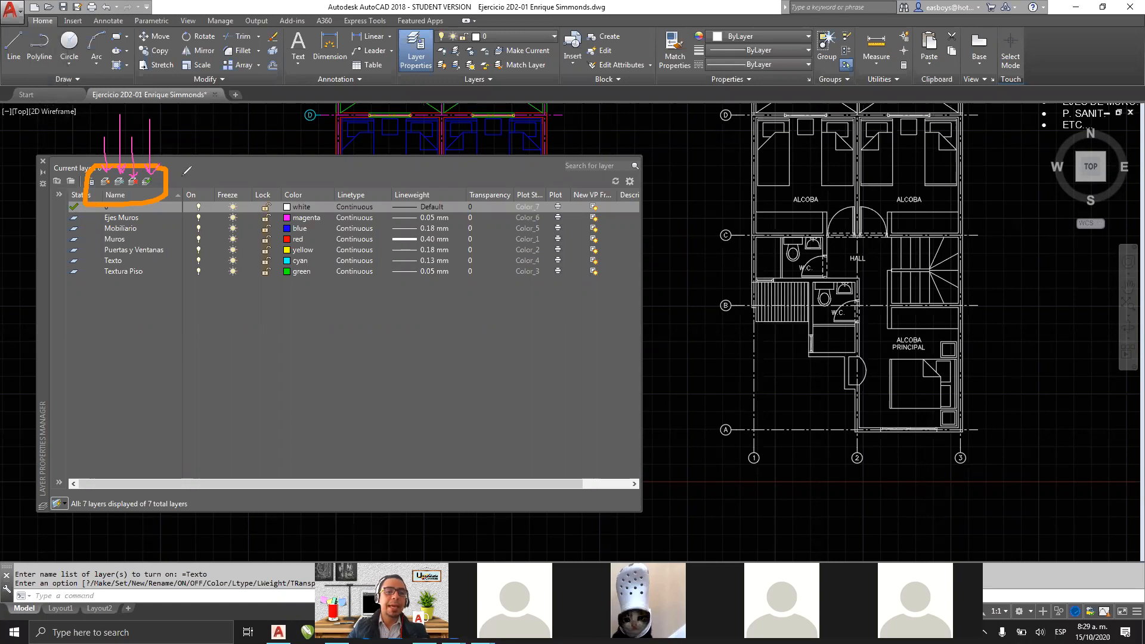
pyautogui.click(684, 101)
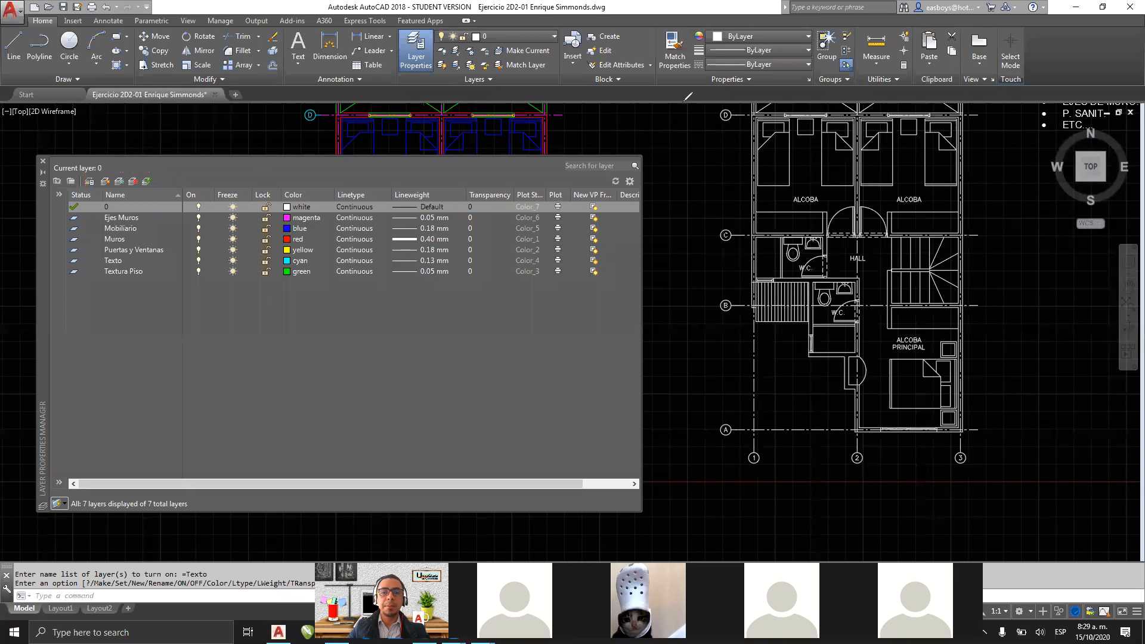
# Step: Create a layer named Identificación de Ejes de Muro, and widen the Name column and the palette to fit the layer details
pyautogui.click(108, 183)
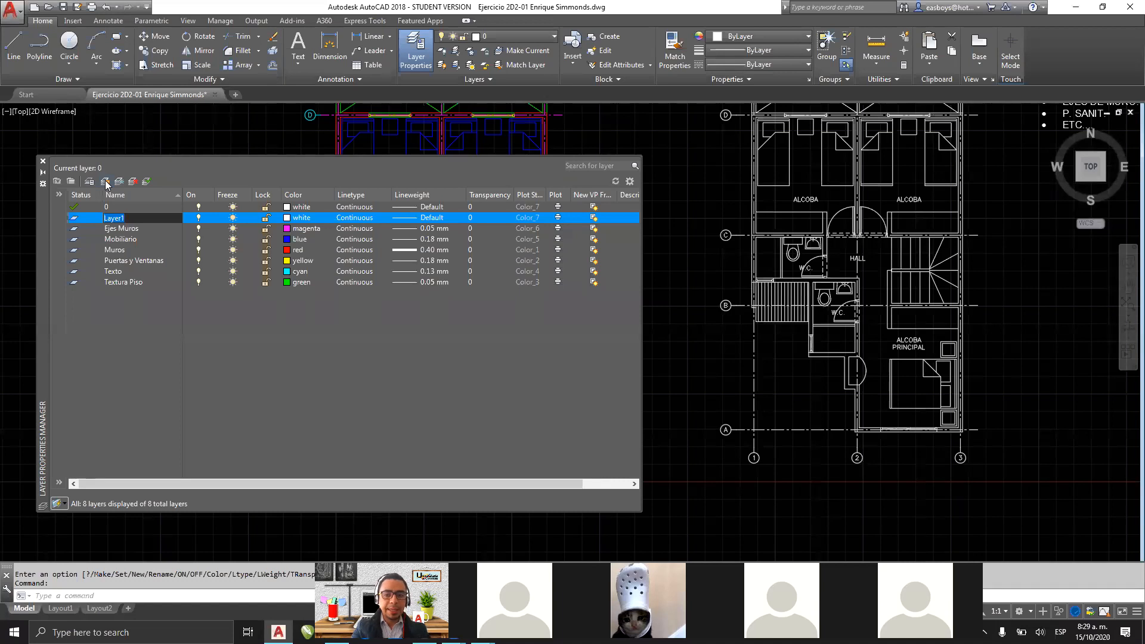
pyautogui.write('Identificación de')
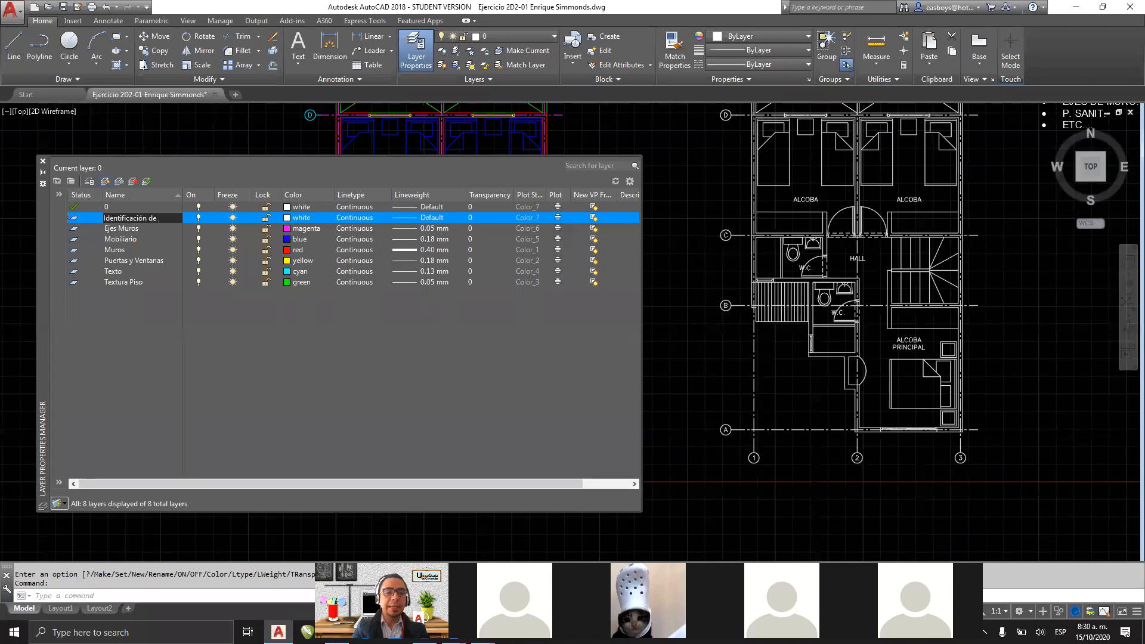
pyautogui.write(' Ejes')
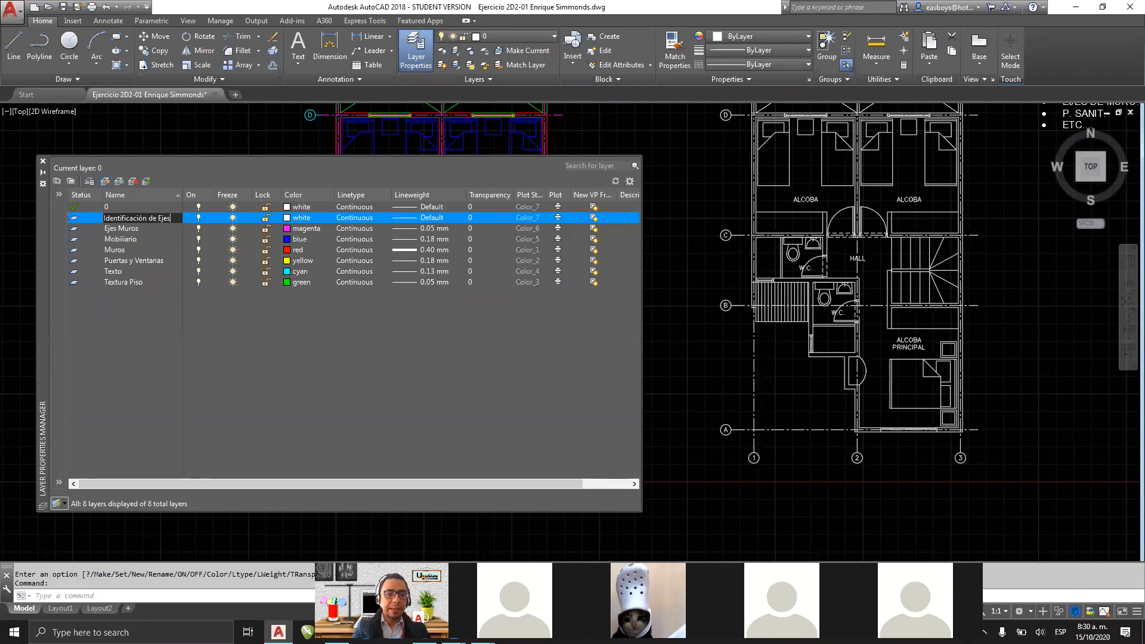
pyautogui.write(' de Muros')
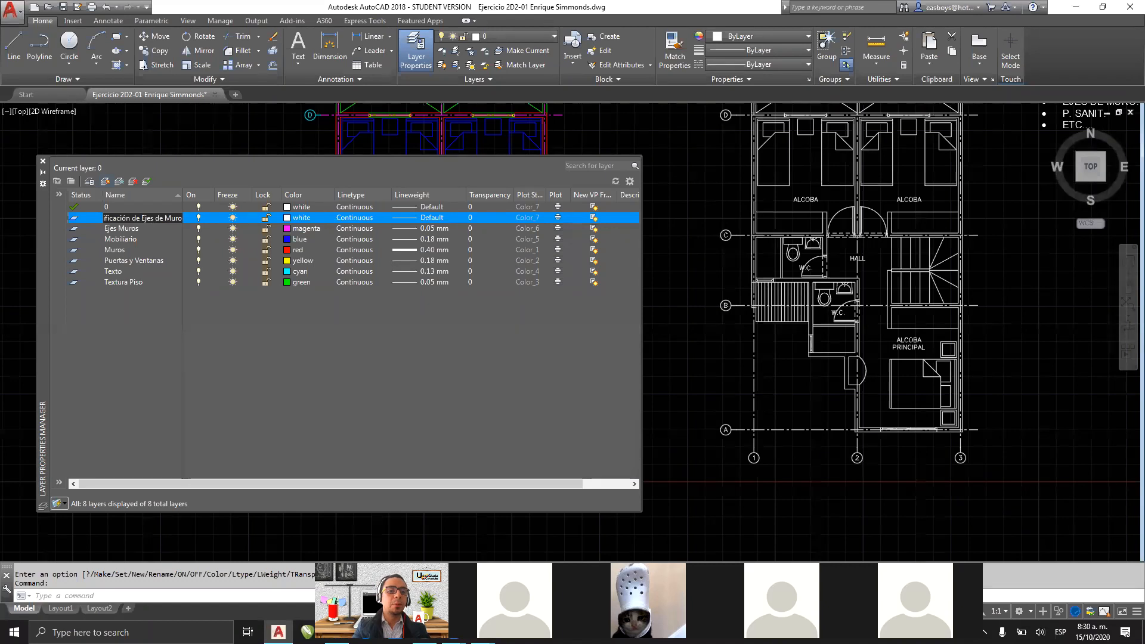
pyautogui.press('Return')
pyautogui.moveTo(203, 195); pyautogui.dragTo(221, 195)
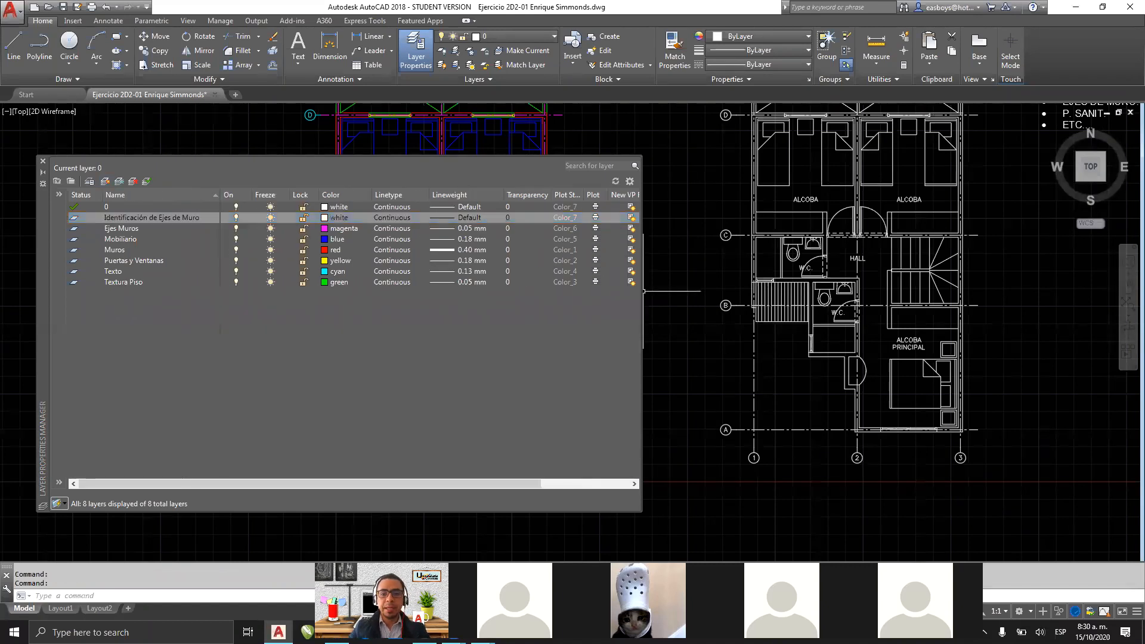
pyautogui.moveTo(692, 293); pyautogui.dragTo(708, 292)
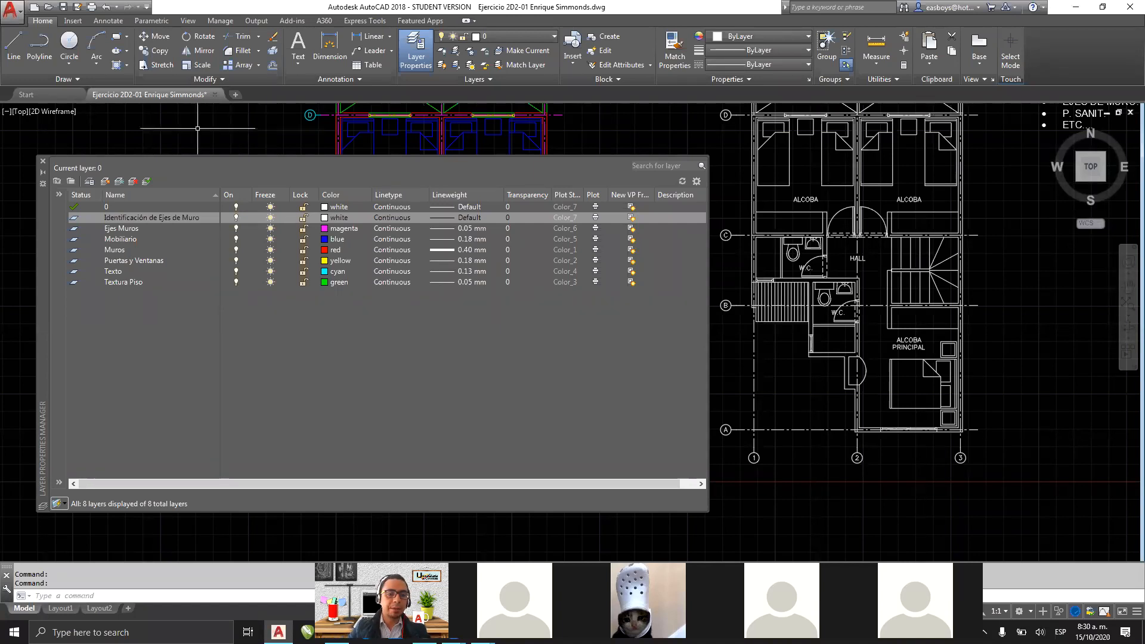
# Step: Try the On and Freeze states of the Identificación de Ejes de Muro layer
pyautogui.click(237, 218)
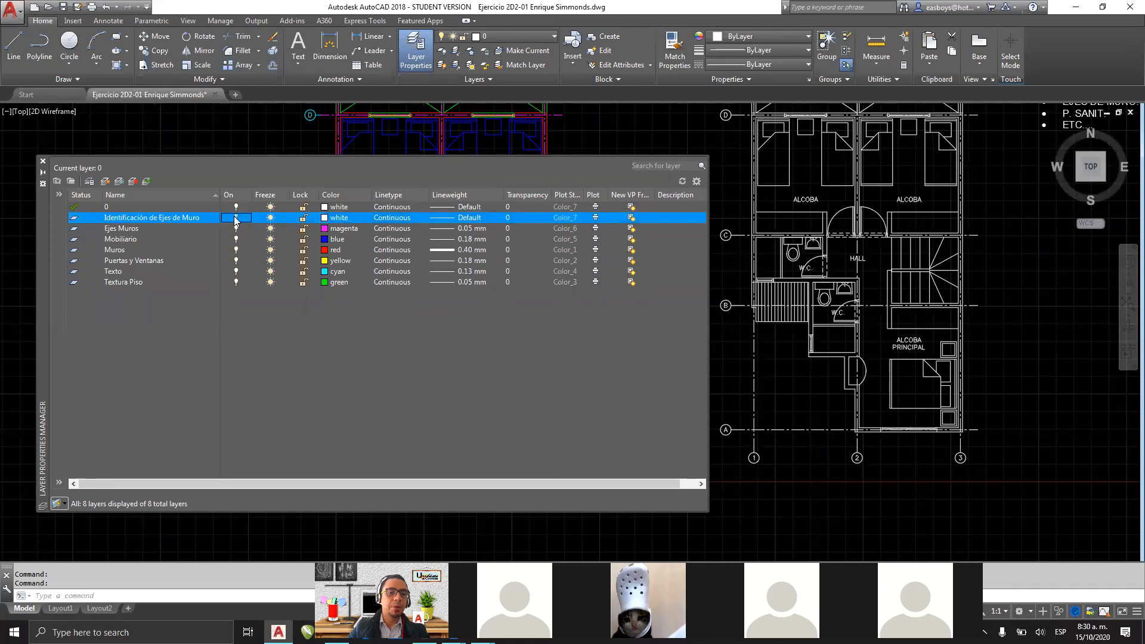
pyautogui.click(270, 218)
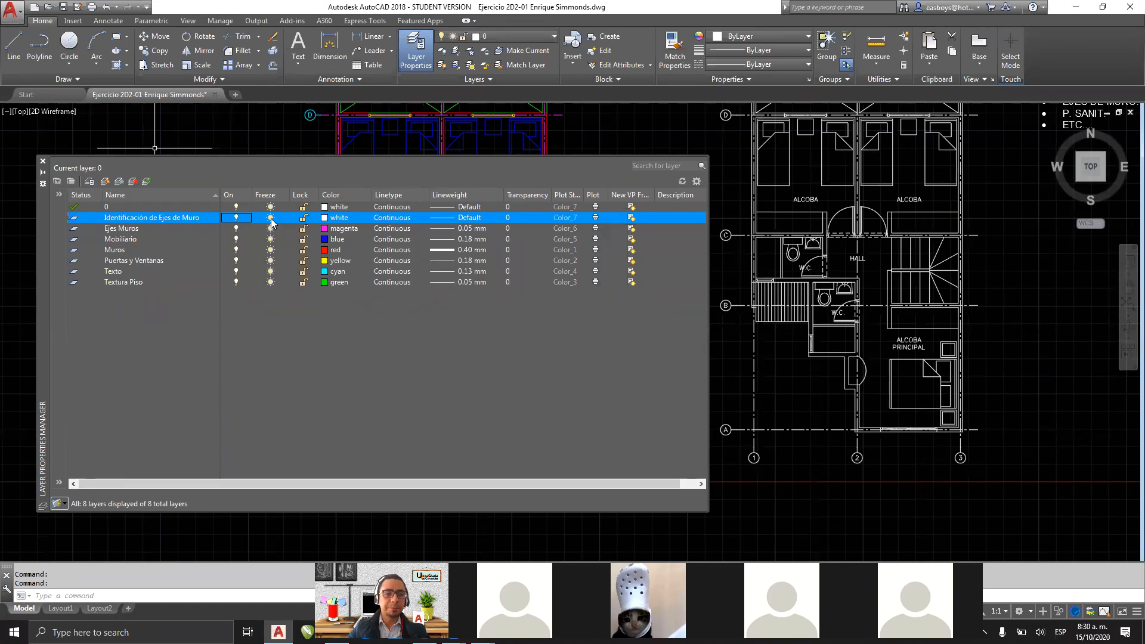
pyautogui.click(268, 218)
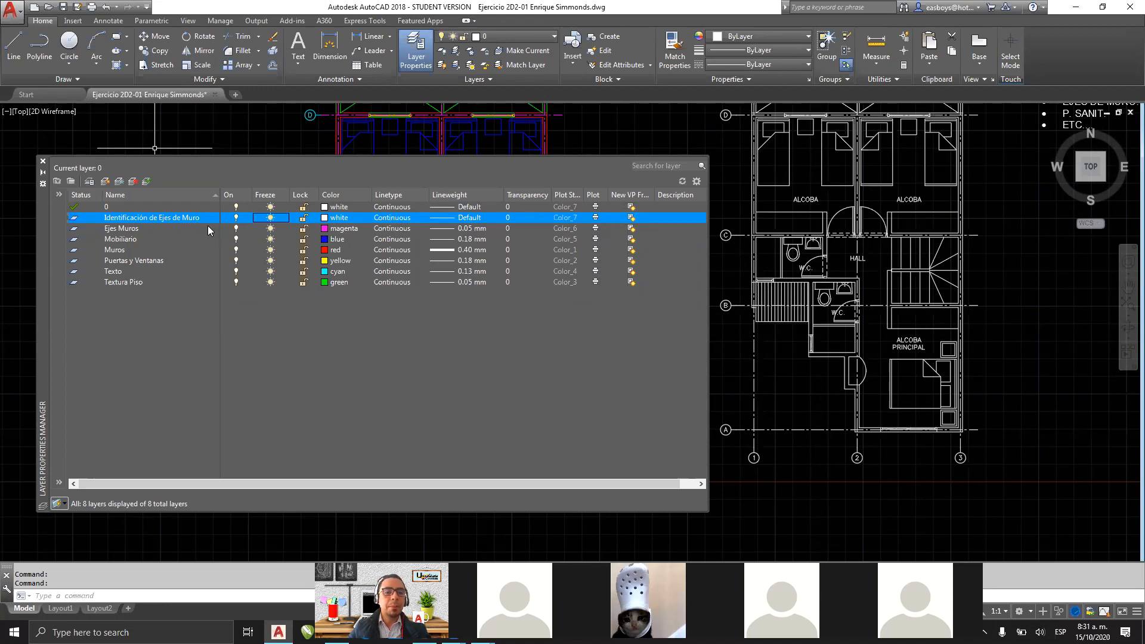
# Step: Set the colour of the Identificación de Ejes de Muro layer to index colour 150
pyautogui.click(325, 218)
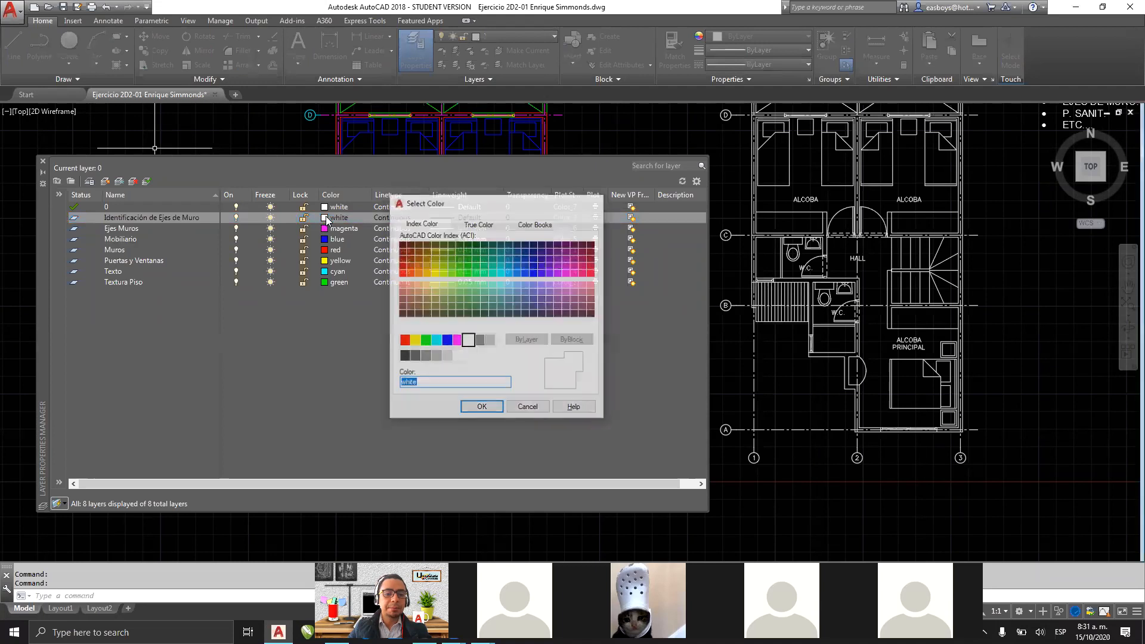
pyautogui.press('Escape')
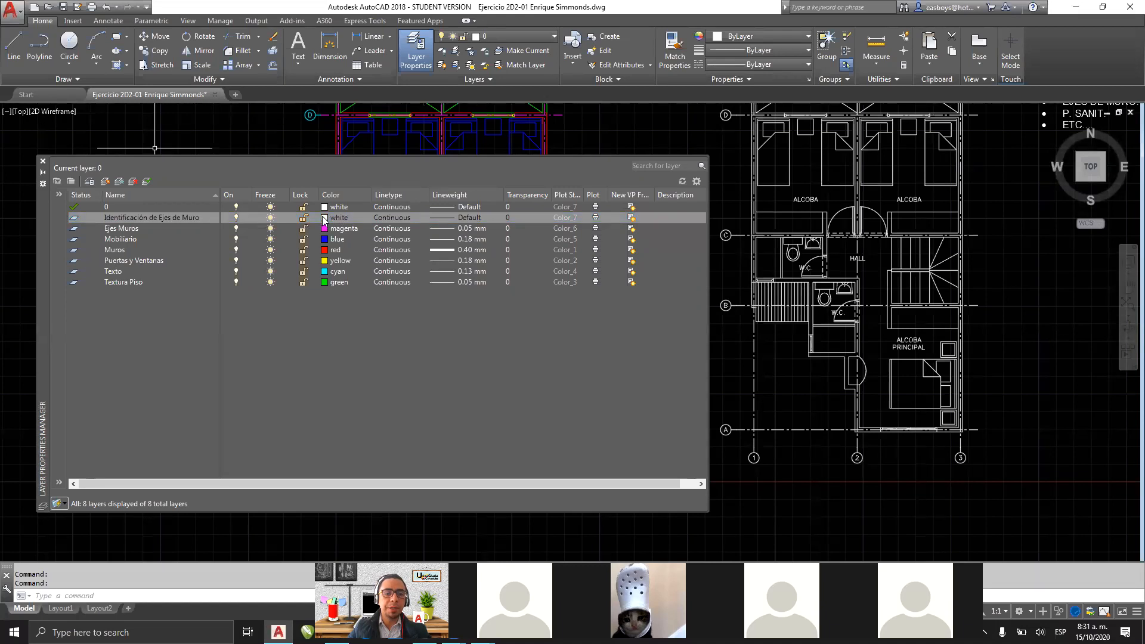
pyautogui.click(325, 219)
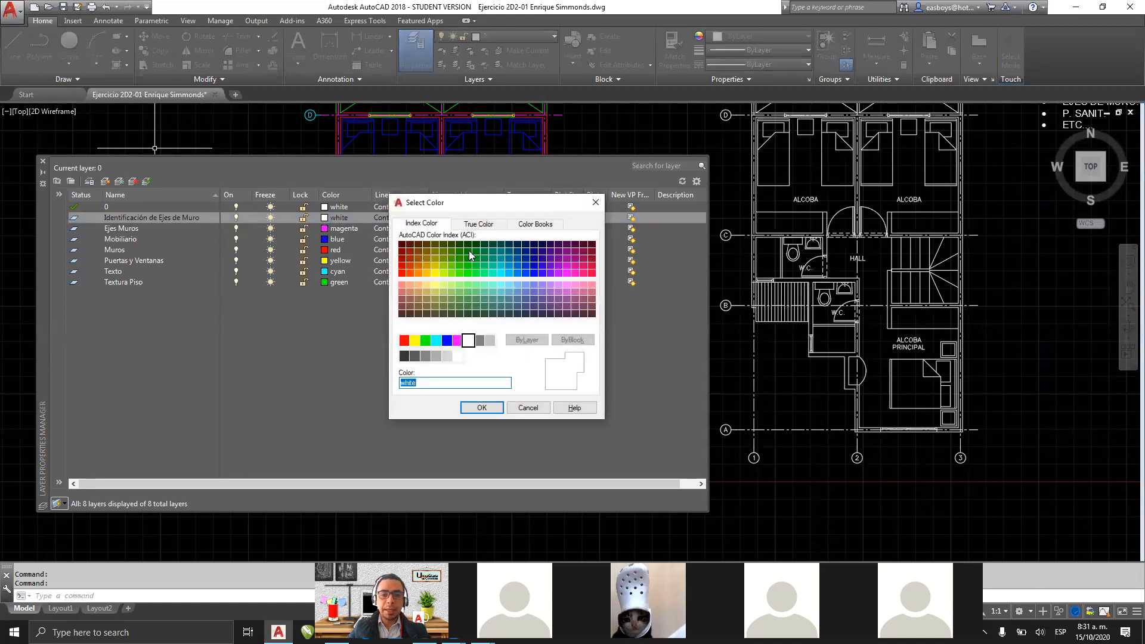
pyautogui.click(518, 272)
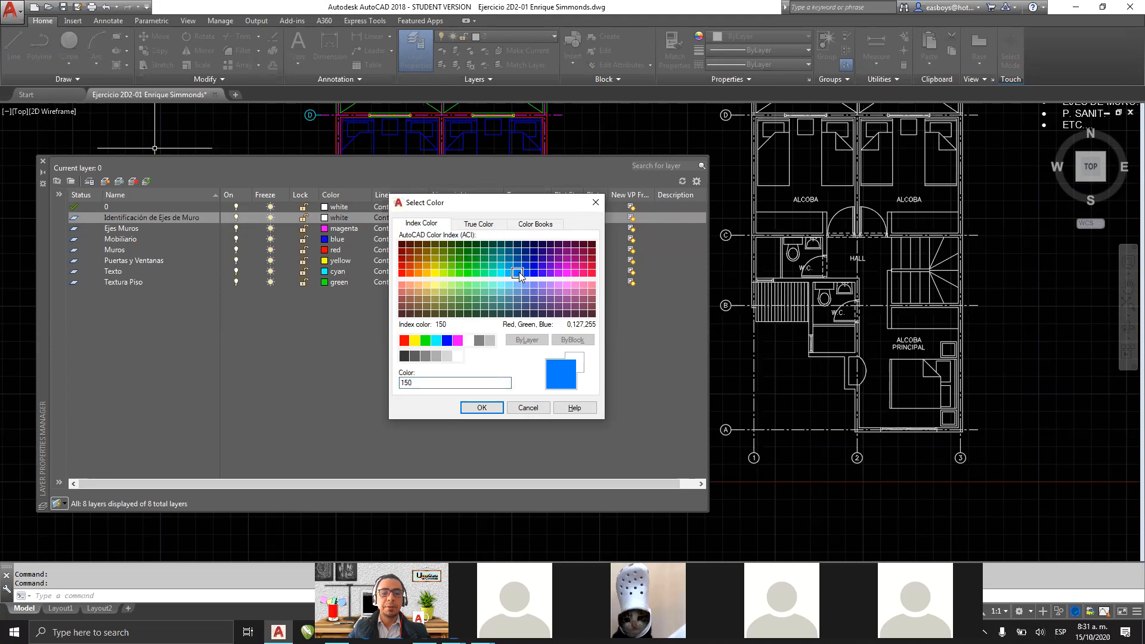
pyautogui.click(482, 408)
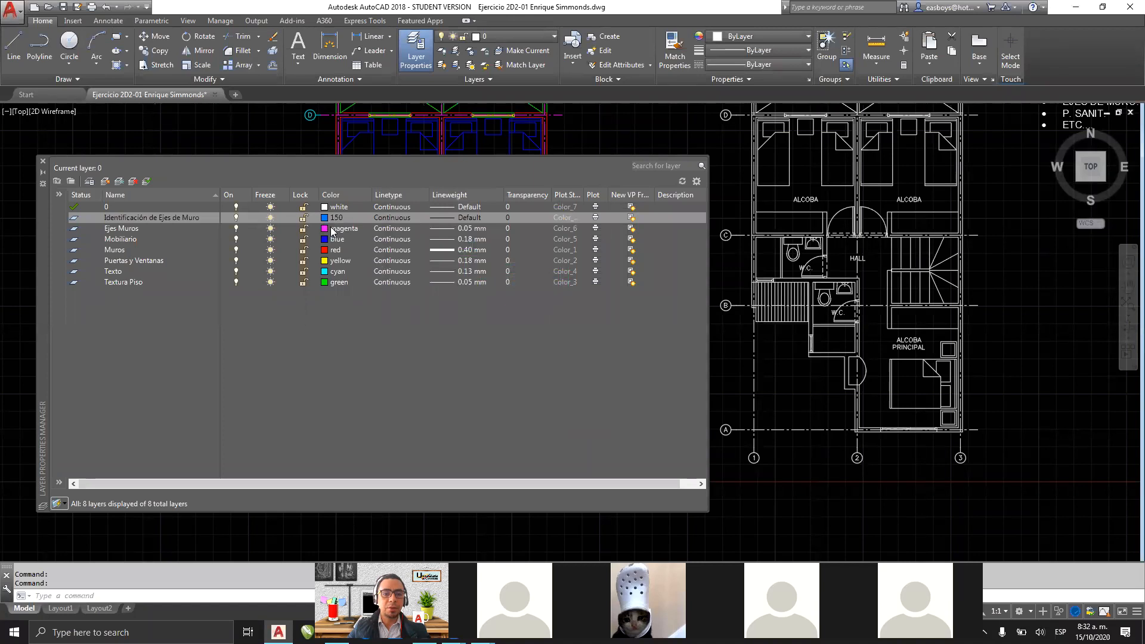
# Step: Open the linetype selection for the Identificación de Ejes de Muro layer and circle the dash-dot line of axis 1 on the white plan
pyautogui.click(390, 217)
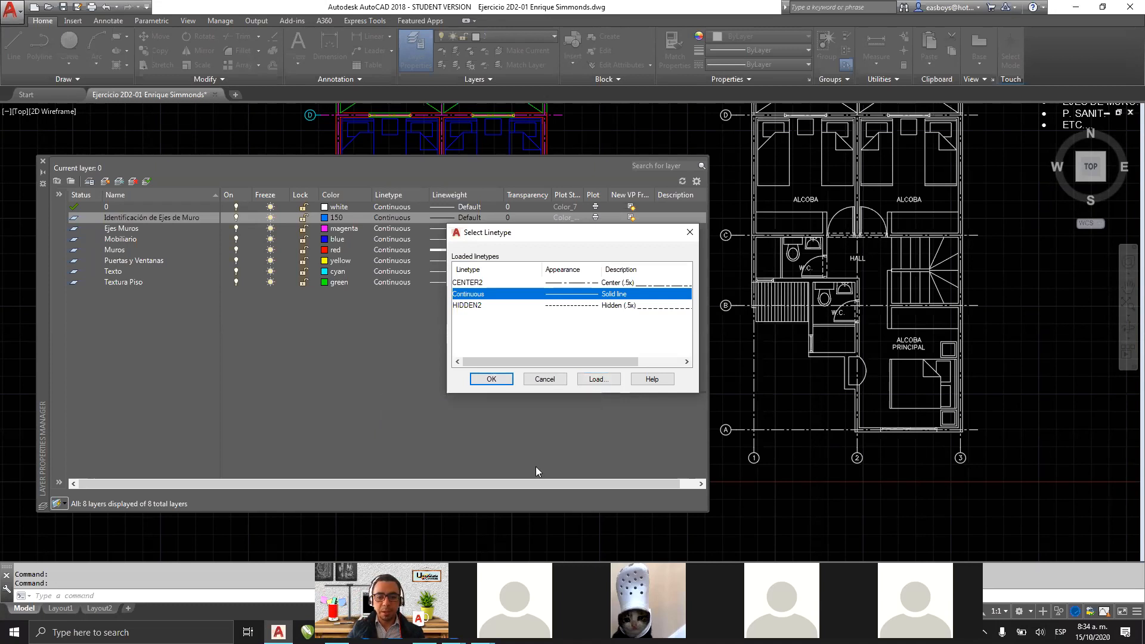
pyautogui.moveTo(743, 428); pyautogui.dragTo(733, 420)
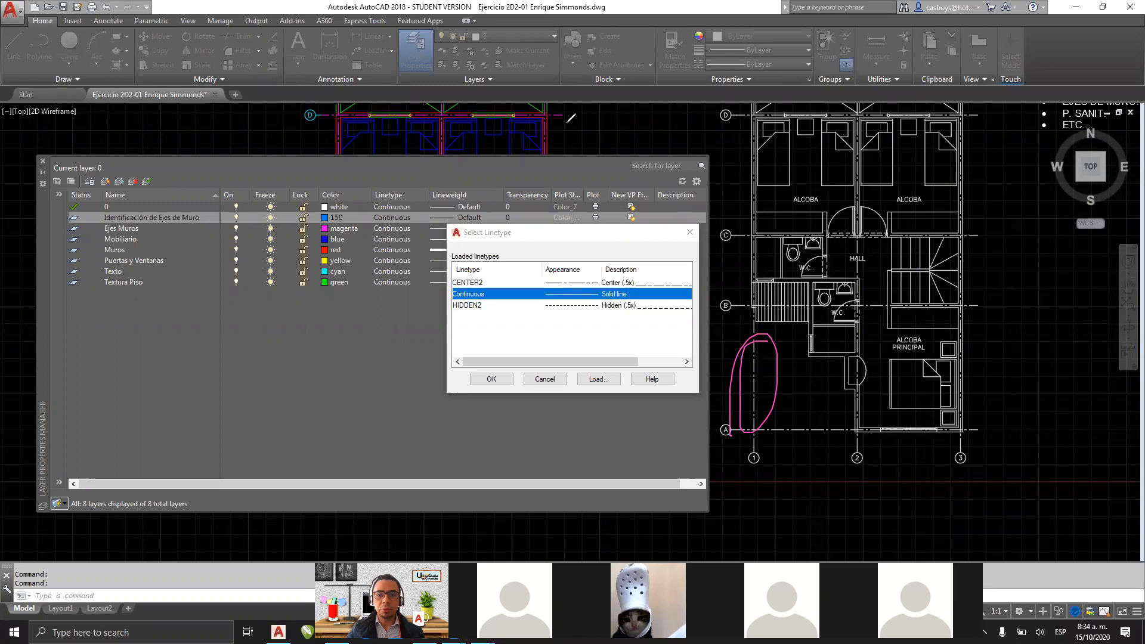
pyautogui.moveTo(769, 334)
pyautogui.mouseDown()
pyautogui.moveTo(729, 395)
pyautogui.moveTo(784, 374)
pyautogui.moveTo(714, 418)
pyautogui.mouseUp()
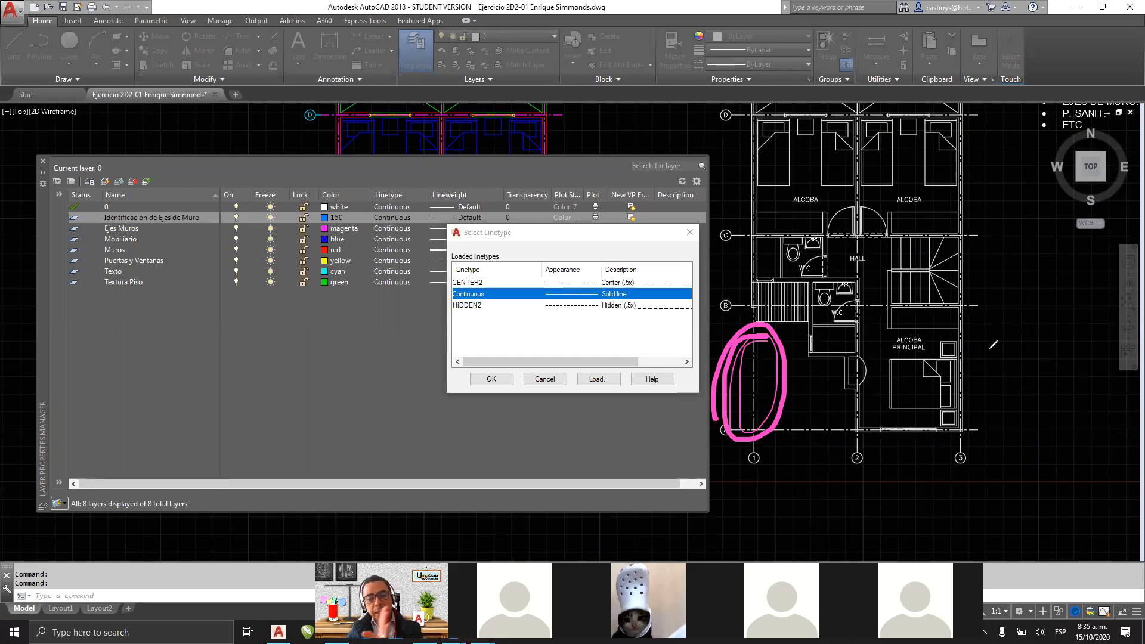
pyautogui.moveTo(452, 297); pyautogui.dragTo(494, 296)
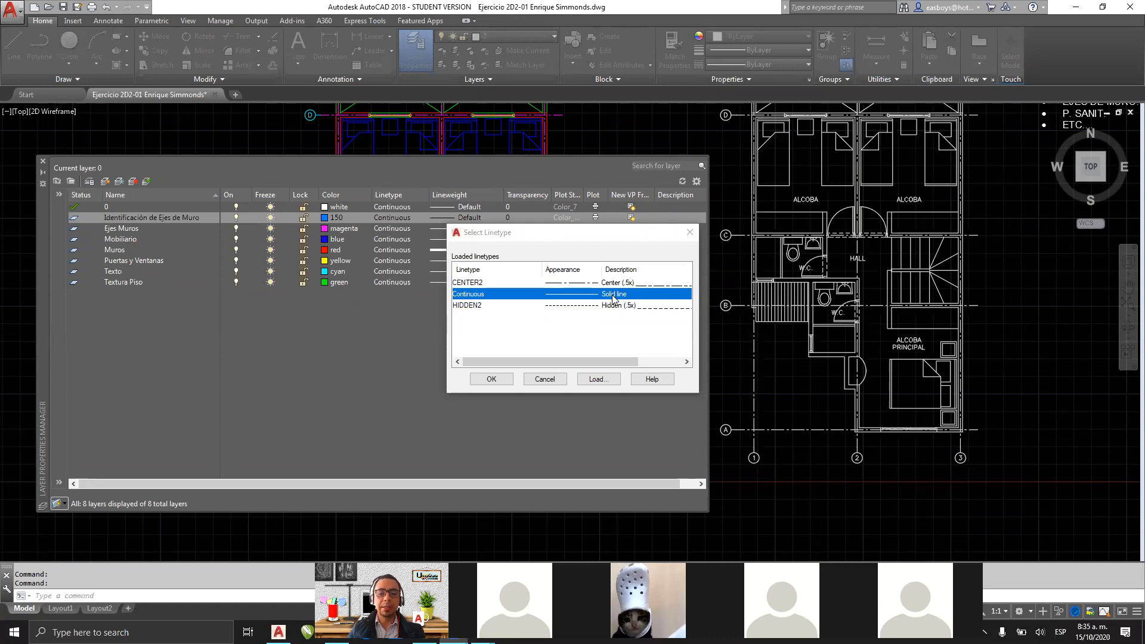
# Step: Open the loadable linetypes of acad.lin and compare the ISO patterns from ACAD_ISO02W100 to ACAD_ISO07W100
pyautogui.click(598, 380)
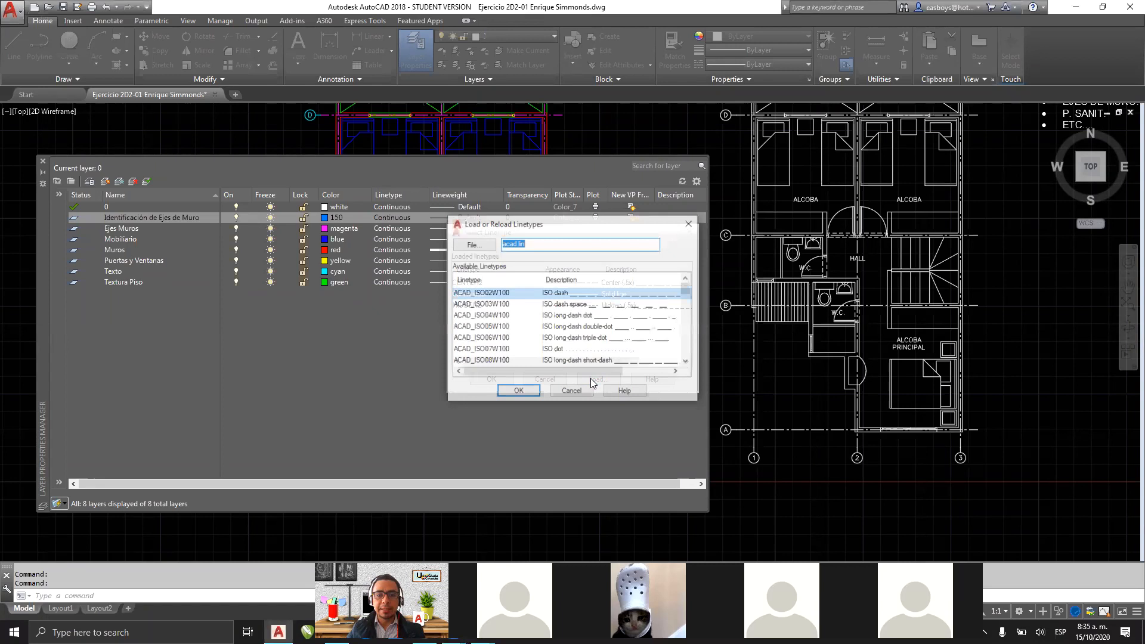
pyautogui.moveTo(688, 290)
pyautogui.mouseDown()
pyautogui.moveTo(693, 363)
pyautogui.moveTo(688, 285)
pyautogui.mouseUp()
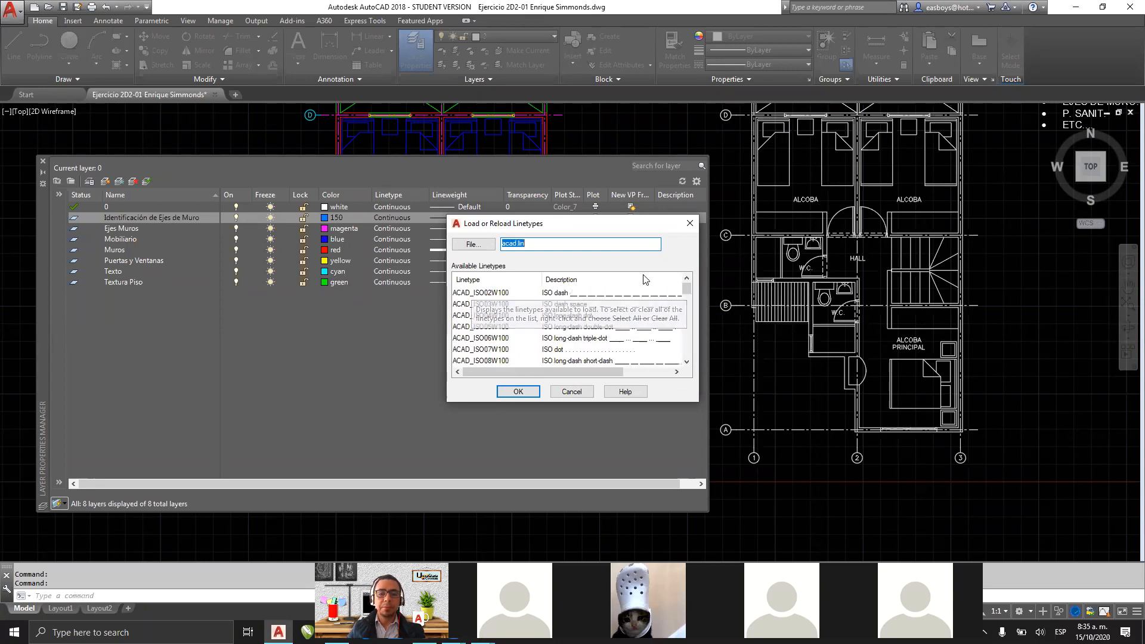
pyautogui.click(687, 362)
pyautogui.click(687, 361)
pyautogui.click(687, 362)
pyautogui.click(687, 361)
pyautogui.scroll(2, 495, 322)
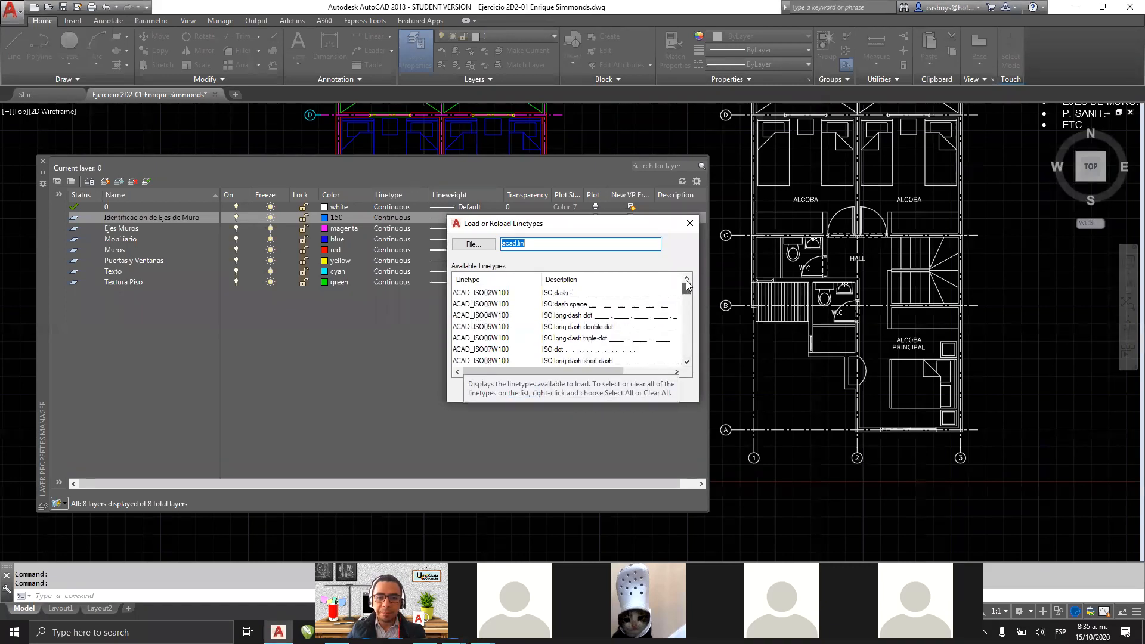
pyautogui.click(483, 293)
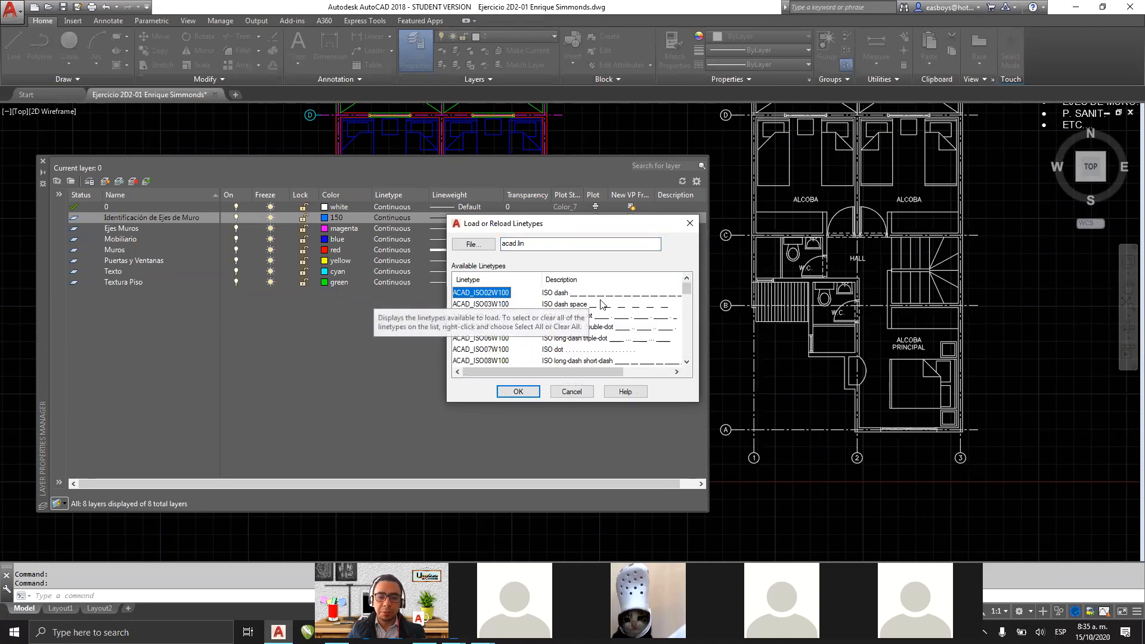
pyautogui.click(486, 306)
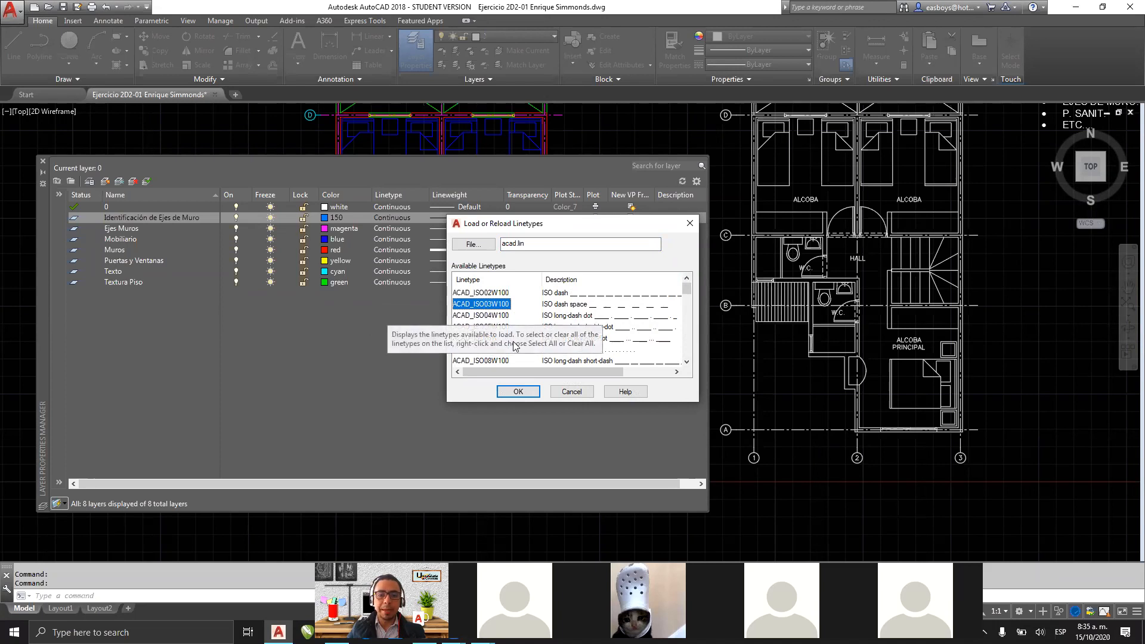
pyautogui.click(476, 339)
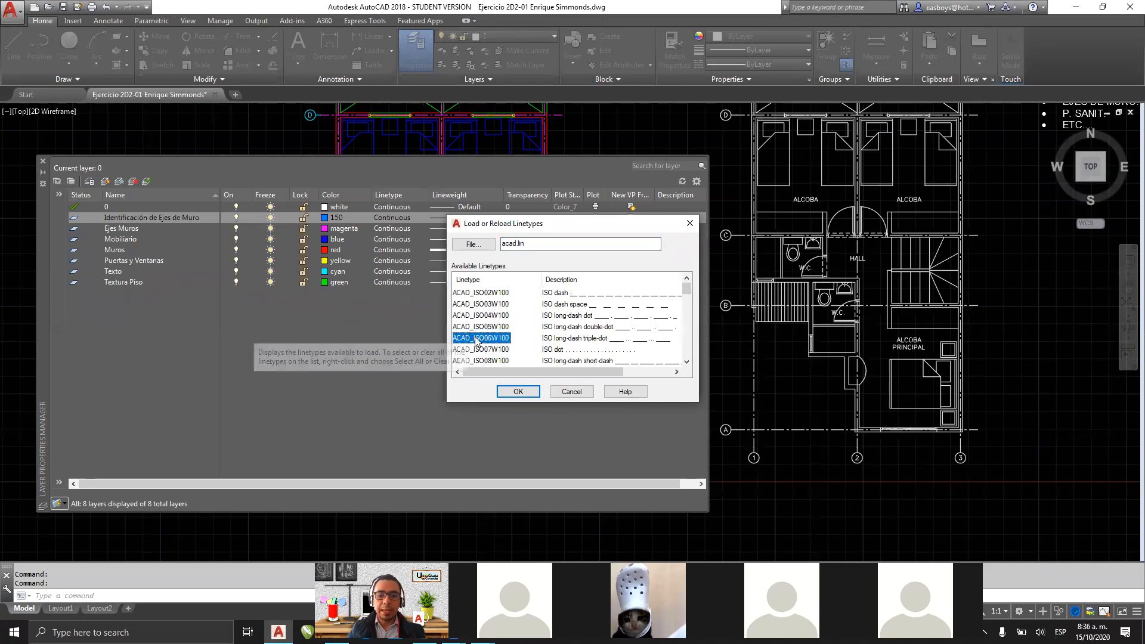
pyautogui.click(486, 316)
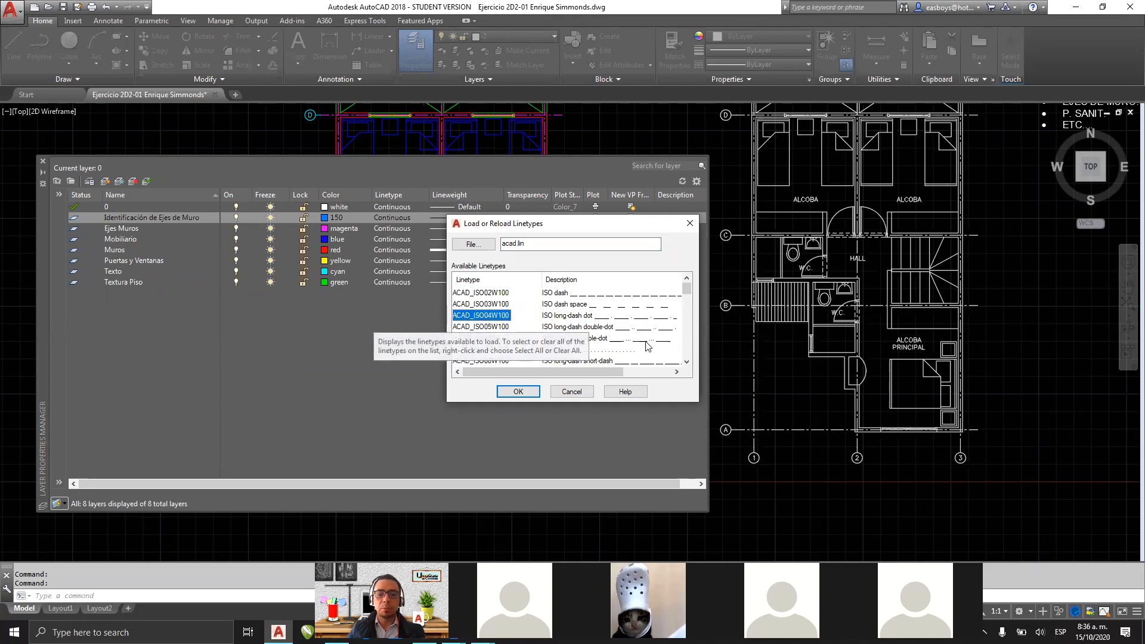
pyautogui.click(493, 341)
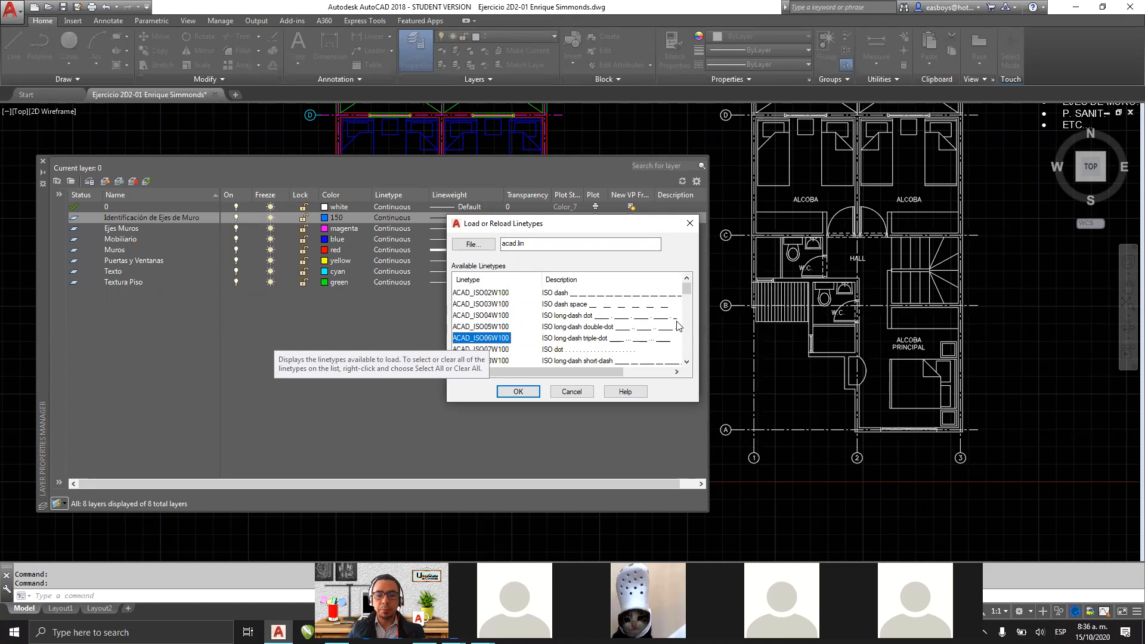
pyautogui.click(505, 351)
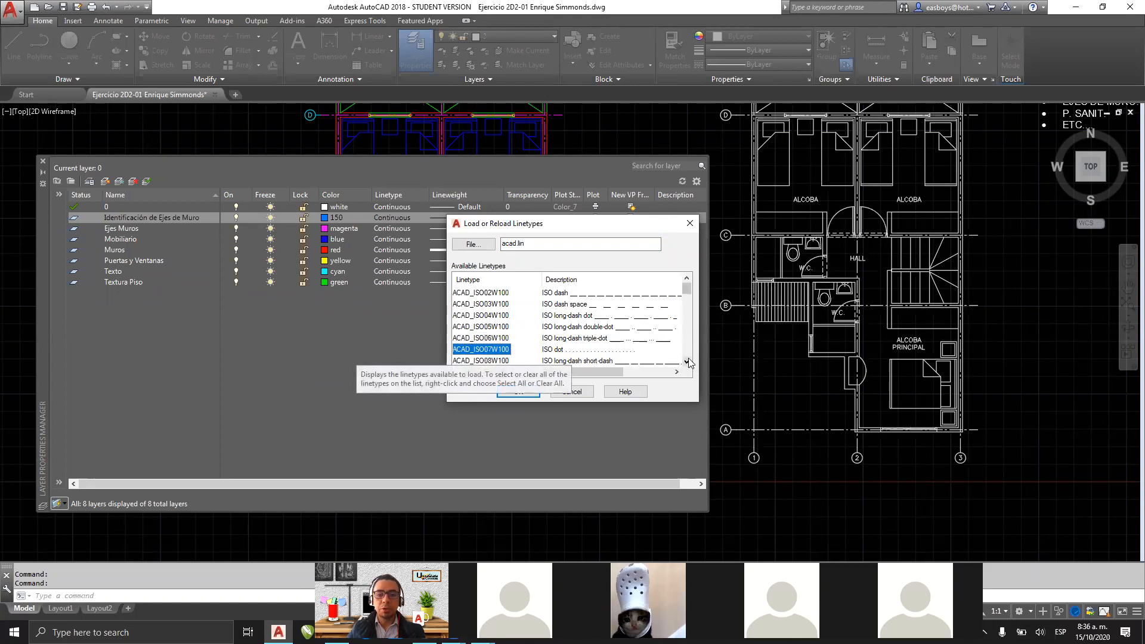
# Step: Examine the remaining acad.lin linetypes down to ZIGZAG and return to the ISO patterns at the start of the list
pyautogui.scroll(-7, 688, 358)
pyautogui.scroll(-2, 686, 349)
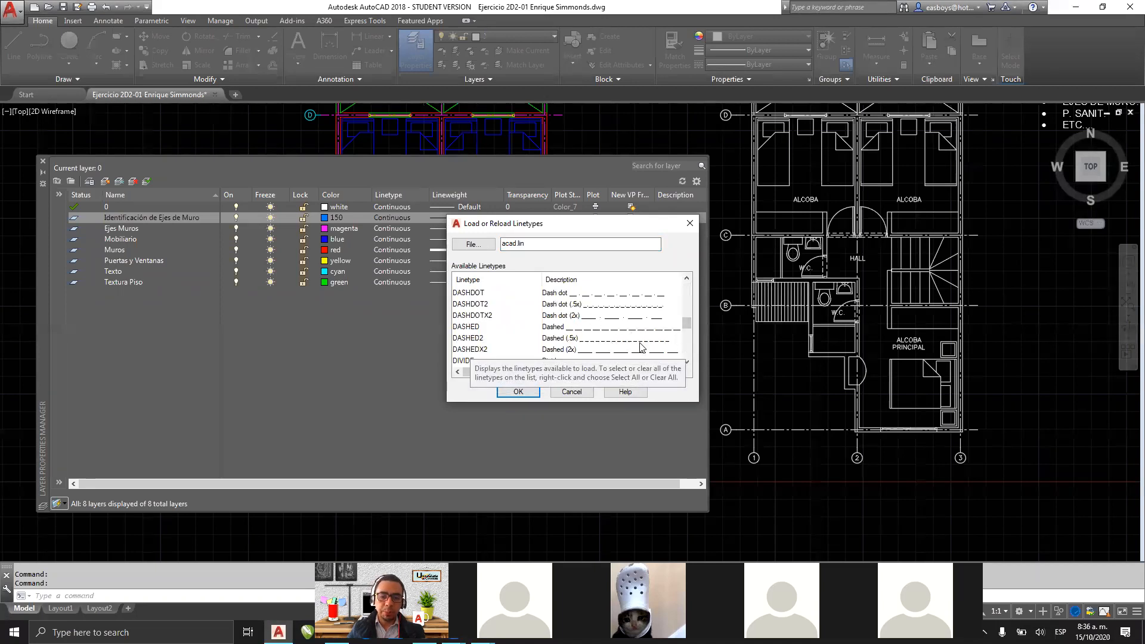
pyautogui.scroll(-2, 689, 352)
pyautogui.scroll(-2, 690, 352)
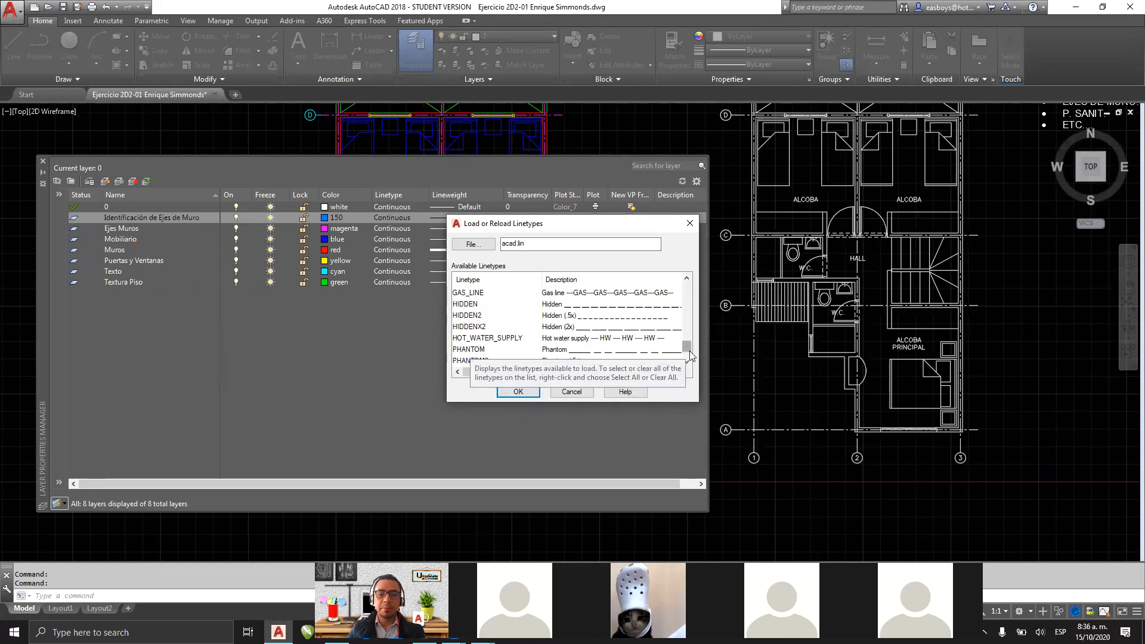
pyautogui.scroll(-1, 688, 358)
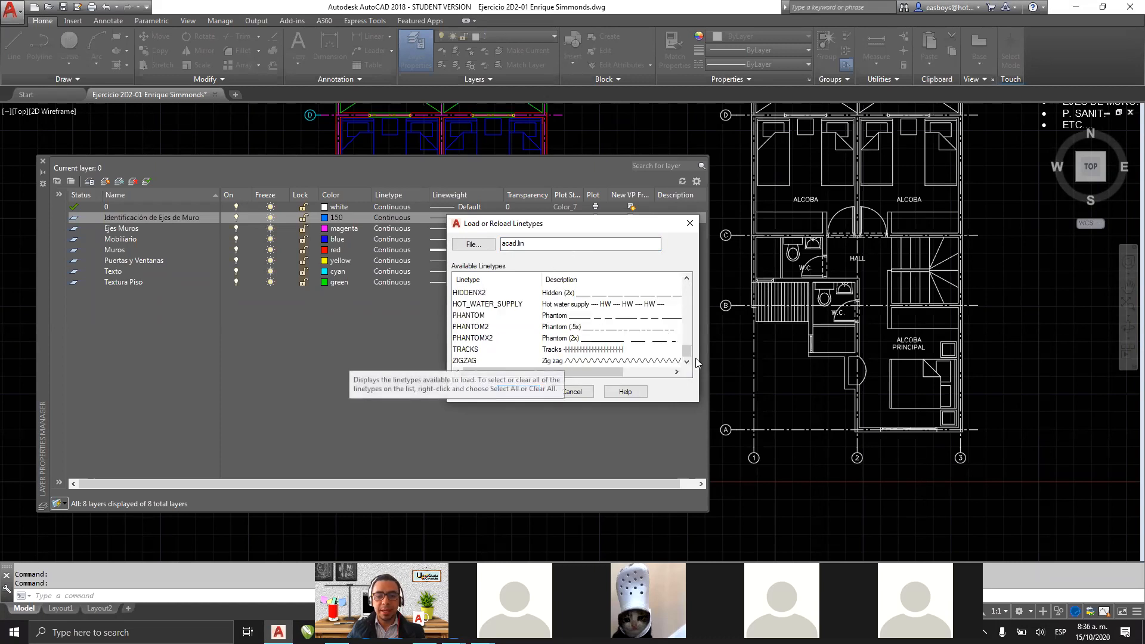
pyautogui.moveTo(686, 350); pyautogui.dragTo(688, 287)
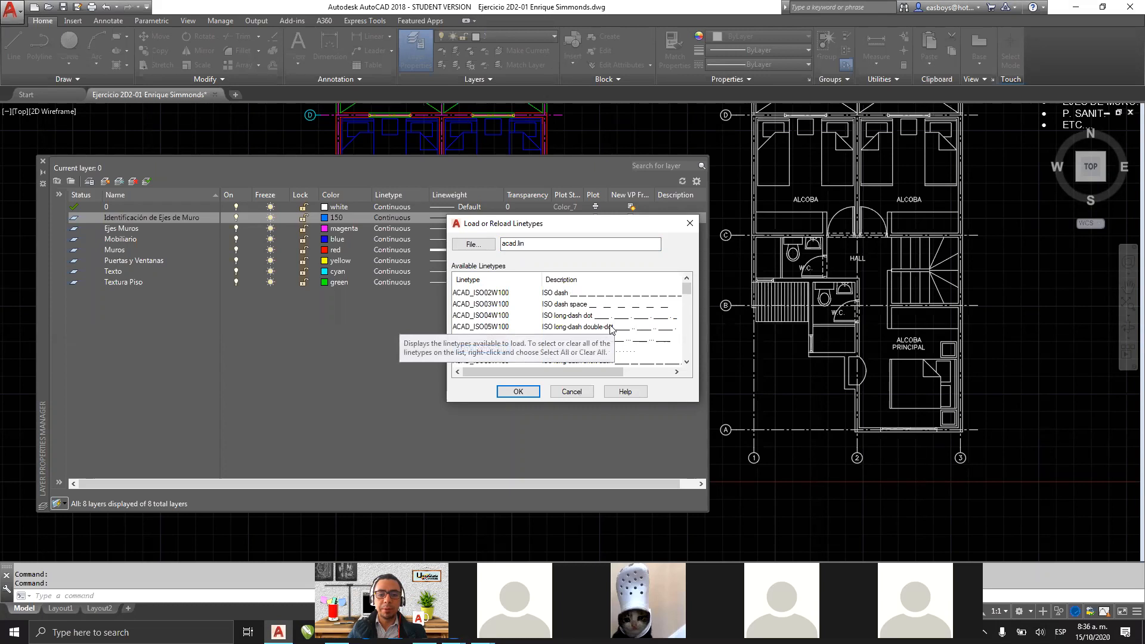
pyautogui.moveTo(689, 289)
pyautogui.mouseDown()
pyautogui.moveTo(684, 371)
pyautogui.moveTo(685, 285)
pyautogui.mouseUp()
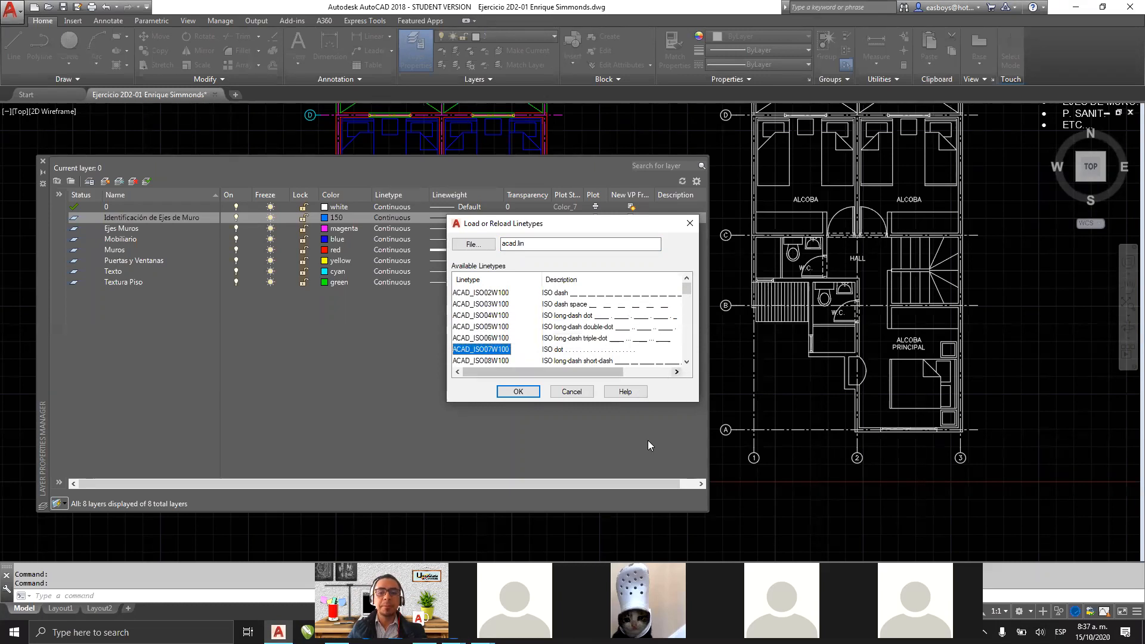
pyautogui.moveTo(685, 291)
pyautogui.mouseDown()
pyautogui.moveTo(687, 359)
pyautogui.moveTo(690, 279)
pyautogui.mouseUp()
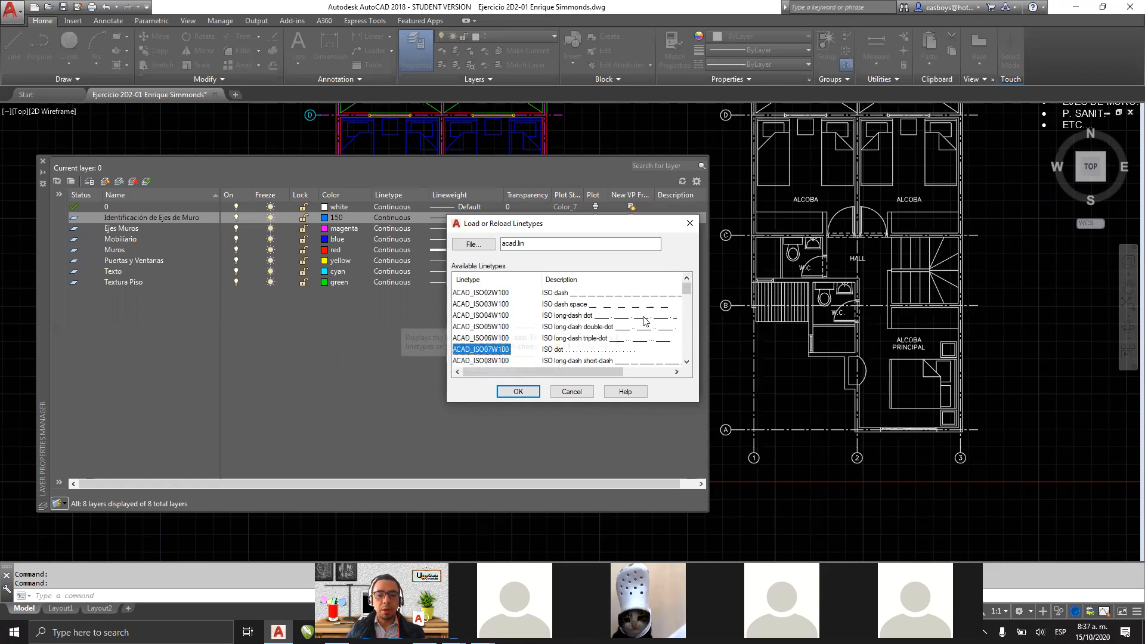
# Step: Load the ACAD_ISO14W100 linetype, ISO dash triple-dot, into the drawing
pyautogui.click(682, 337)
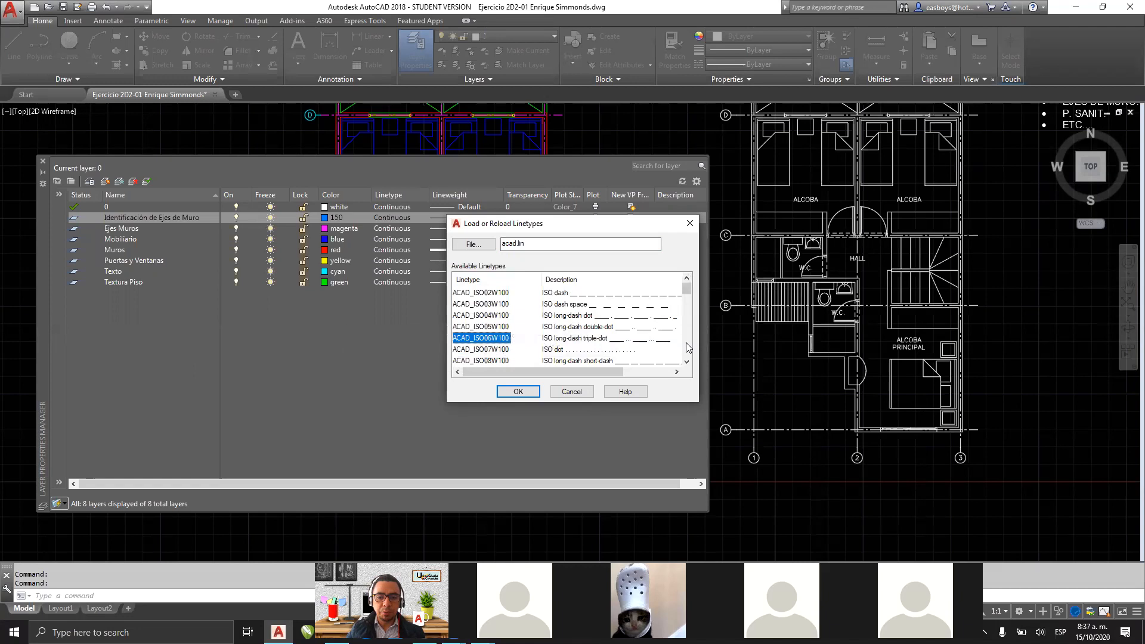
pyautogui.click(687, 349)
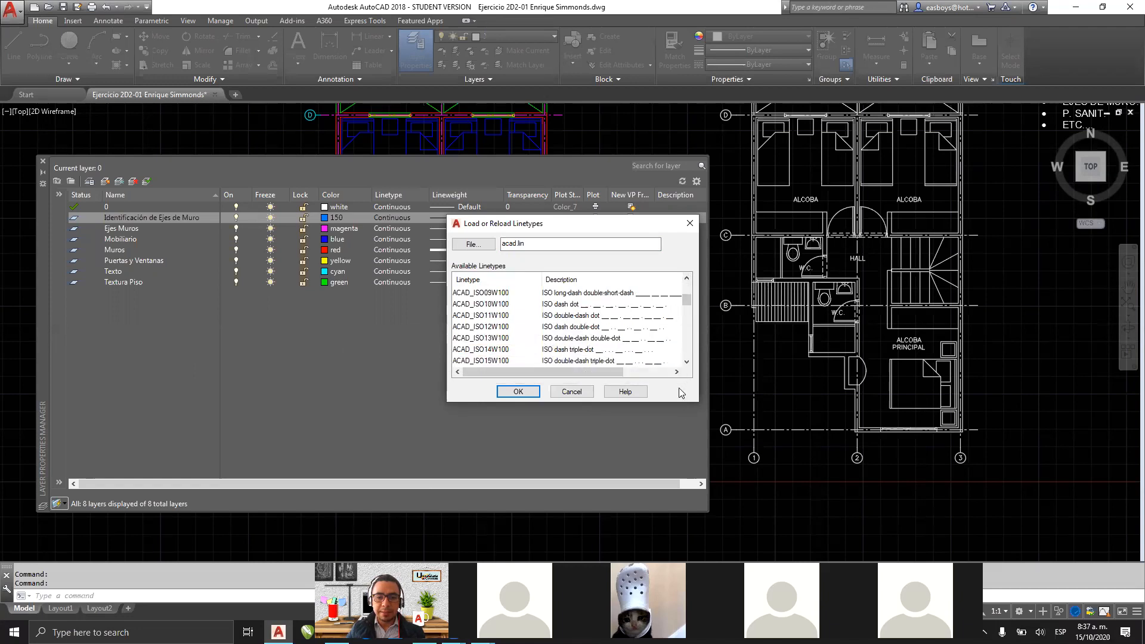
pyautogui.click(687, 362)
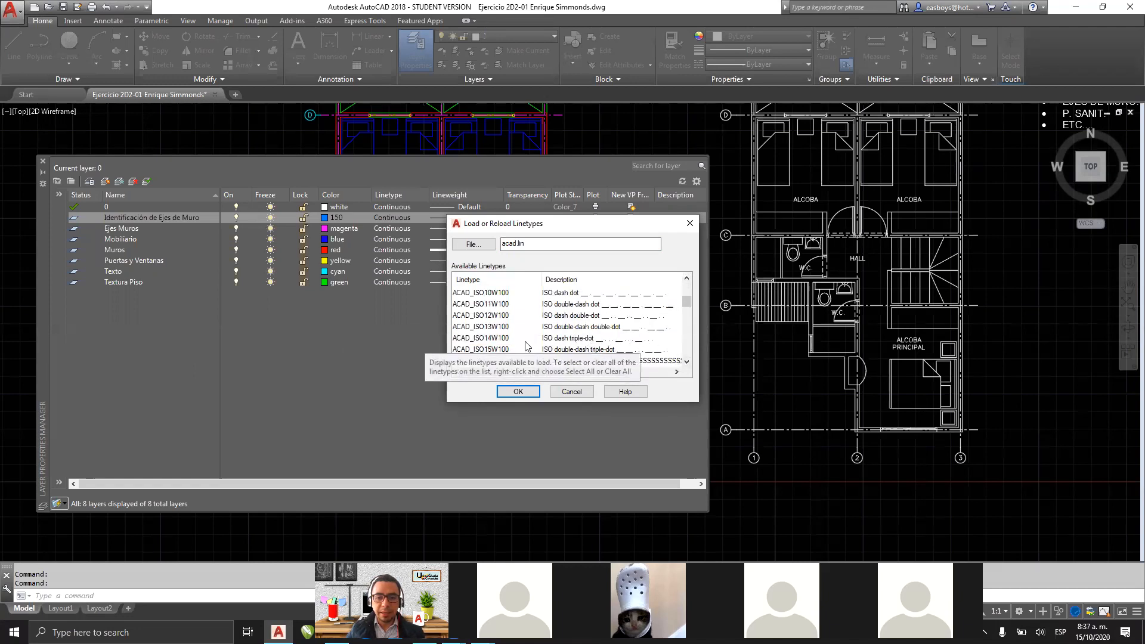
pyautogui.click(606, 341)
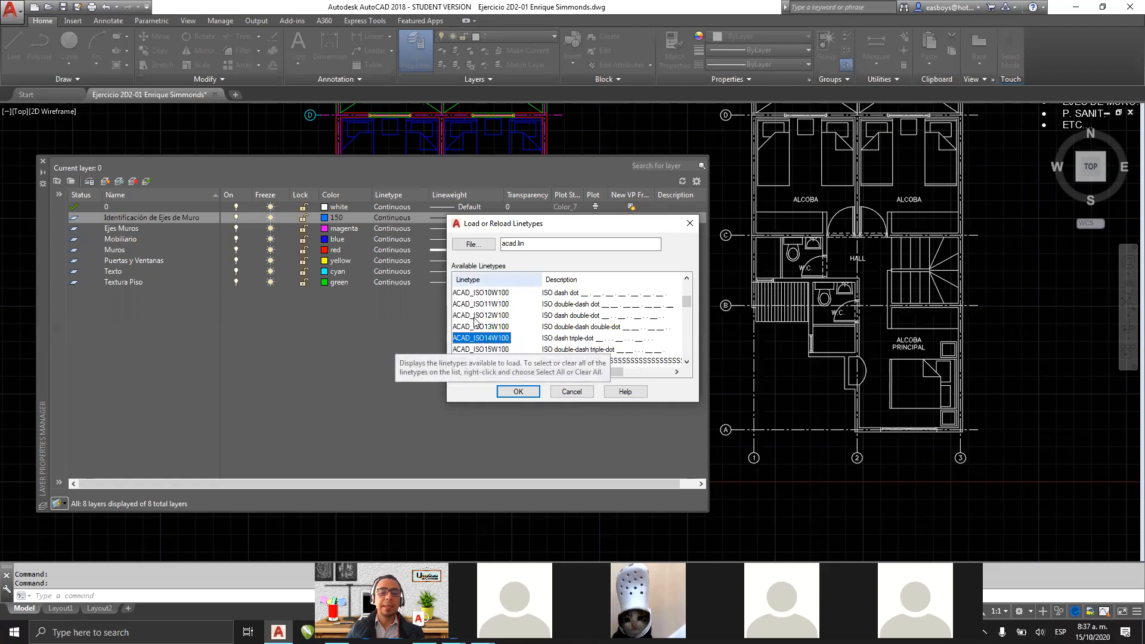
pyautogui.click(519, 393)
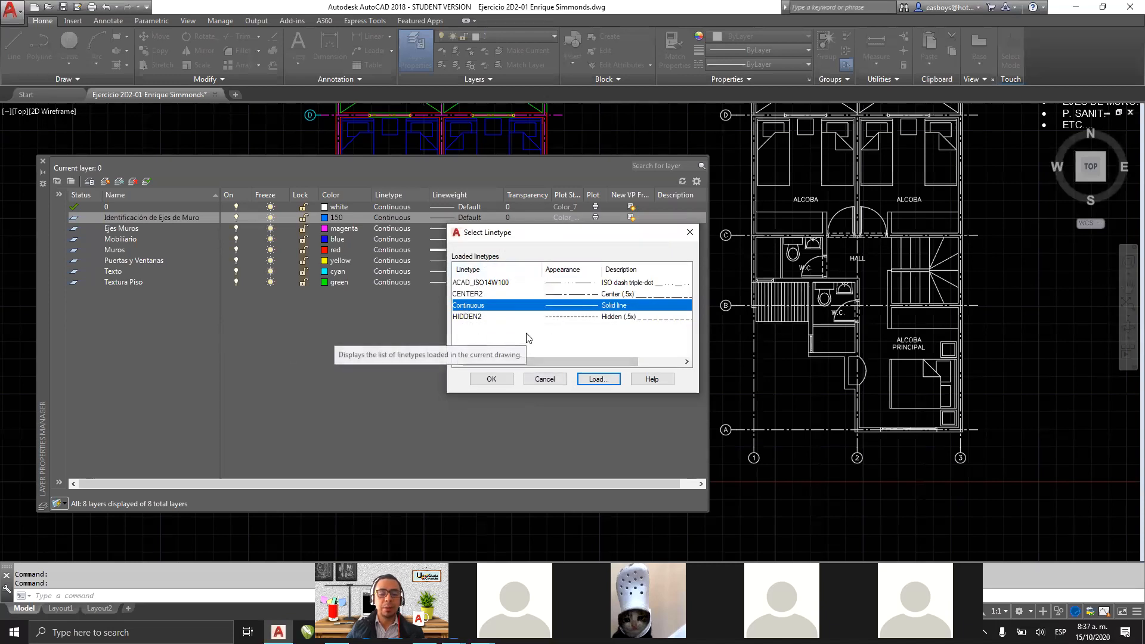
# Step: Assign the ACAD_ISO14W100 linetype to the Identificación de Ejes de Muro layer and widen the Linetype column to fit the full name
pyautogui.click(471, 285)
pyautogui.press('Down')
pyautogui.press('Down')
pyautogui.press('Down')
pyautogui.click(471, 285)
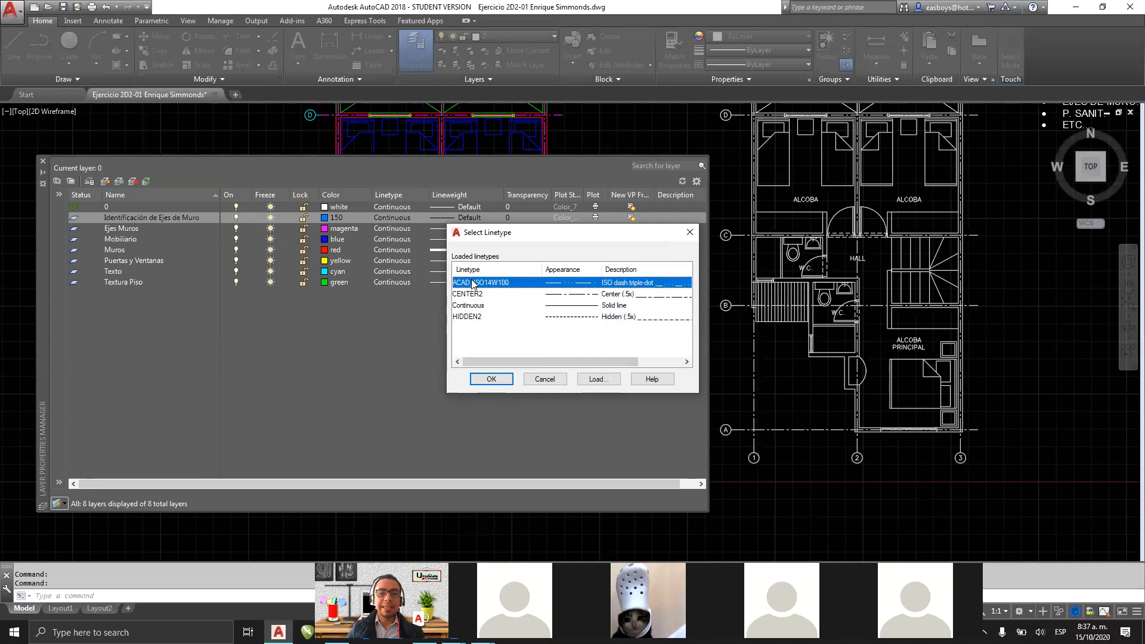
pyautogui.click(477, 294)
pyautogui.click(484, 318)
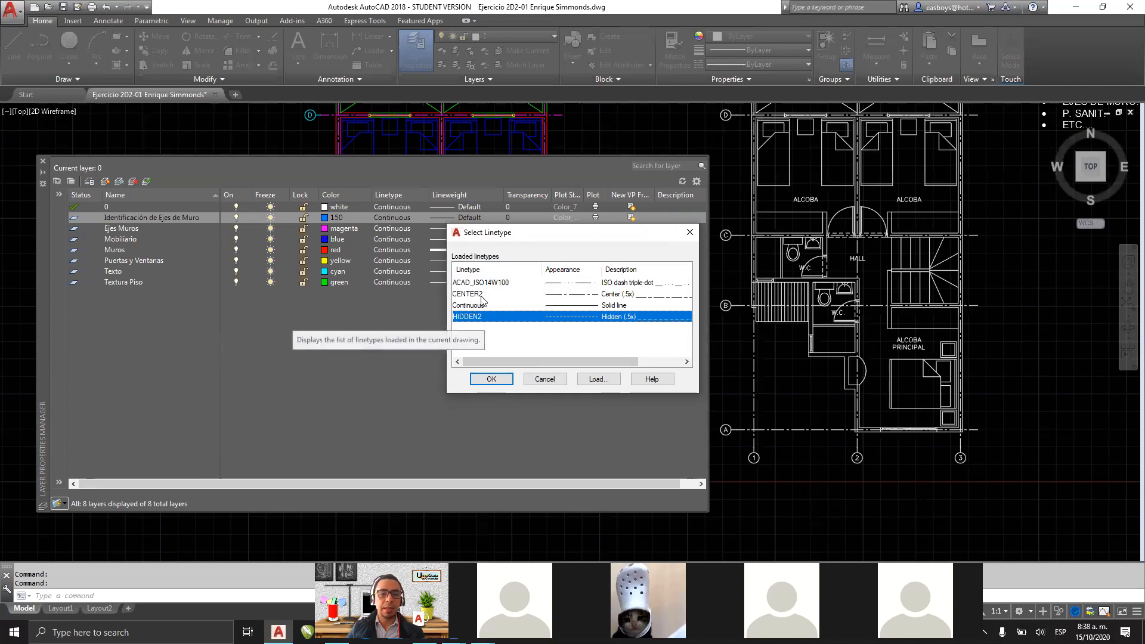
pyautogui.moveTo(510, 238); pyautogui.dragTo(557, 278)
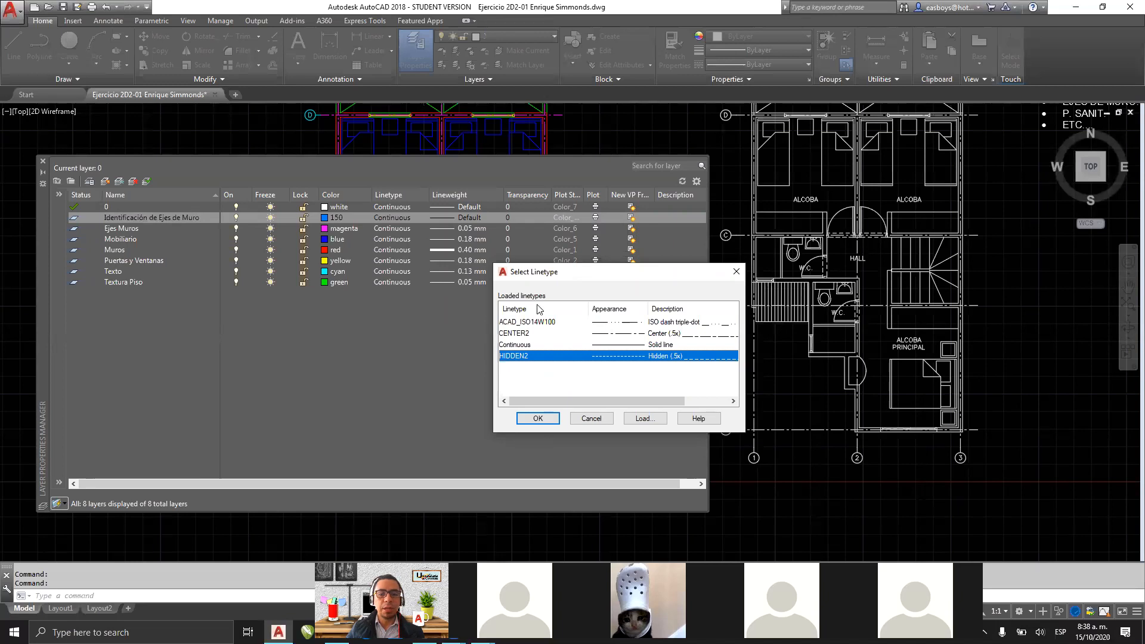
pyautogui.click(537, 323)
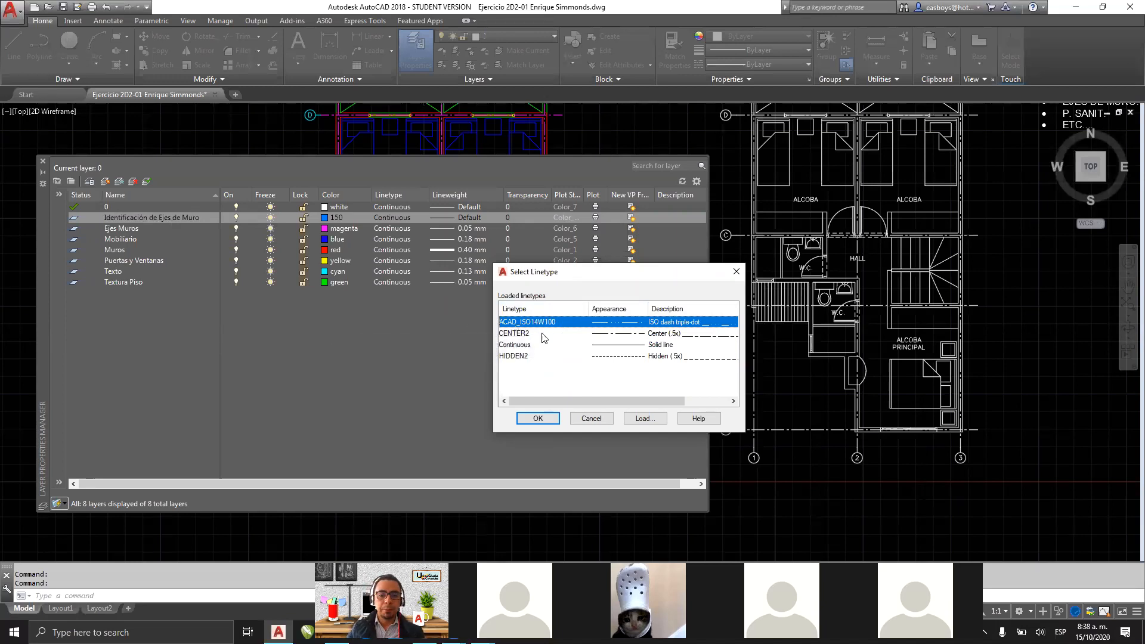
pyautogui.click(539, 418)
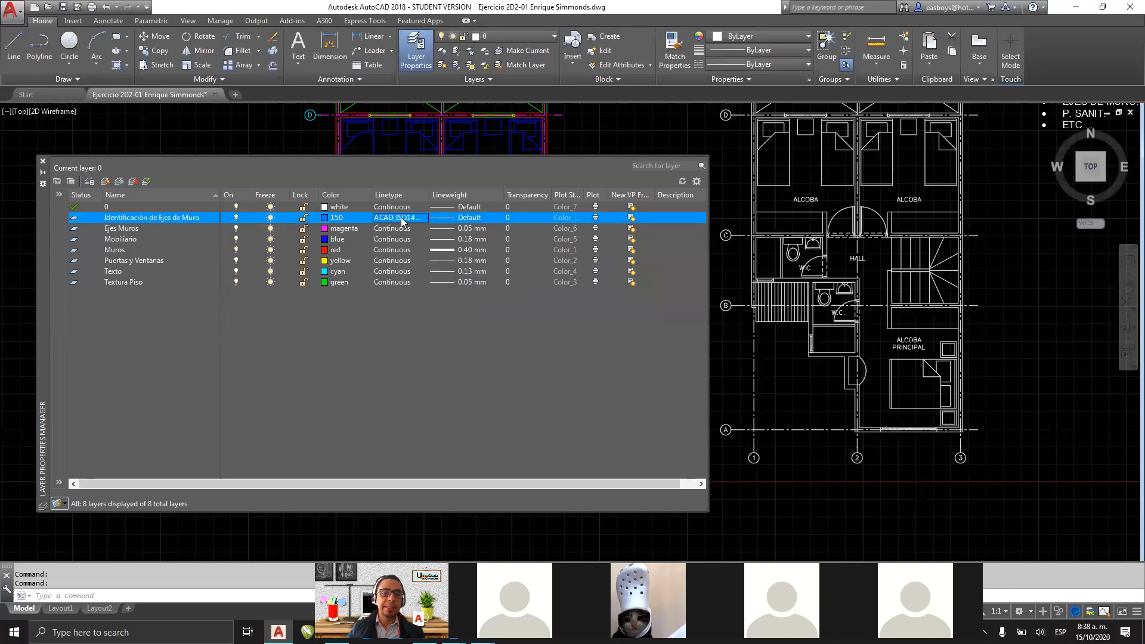
pyautogui.moveTo(429, 195); pyautogui.dragTo(444, 209)
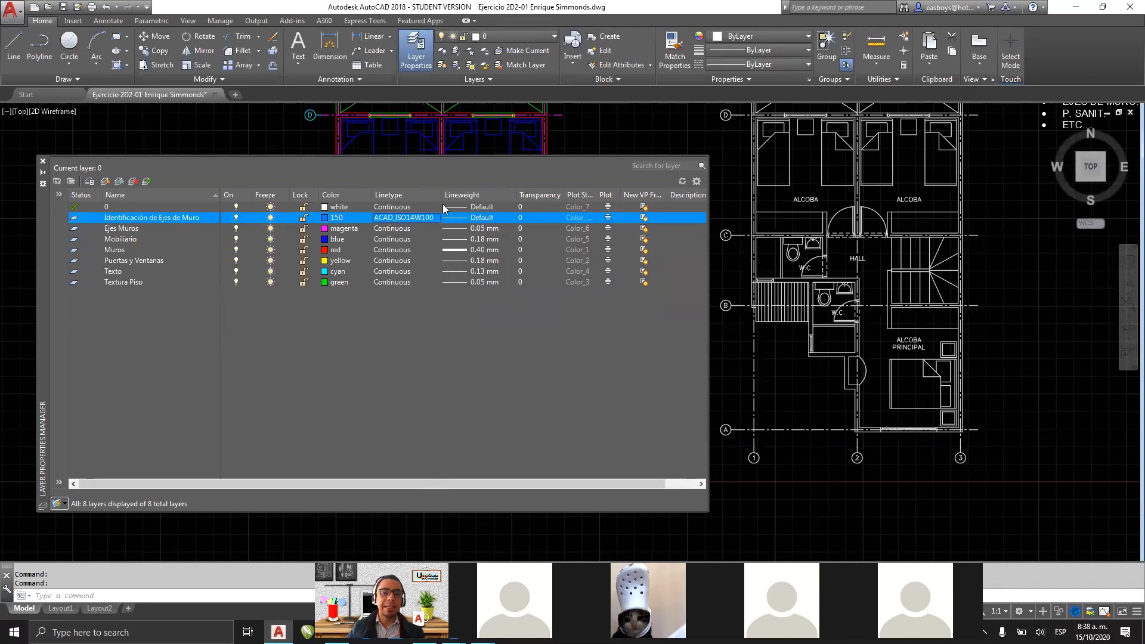
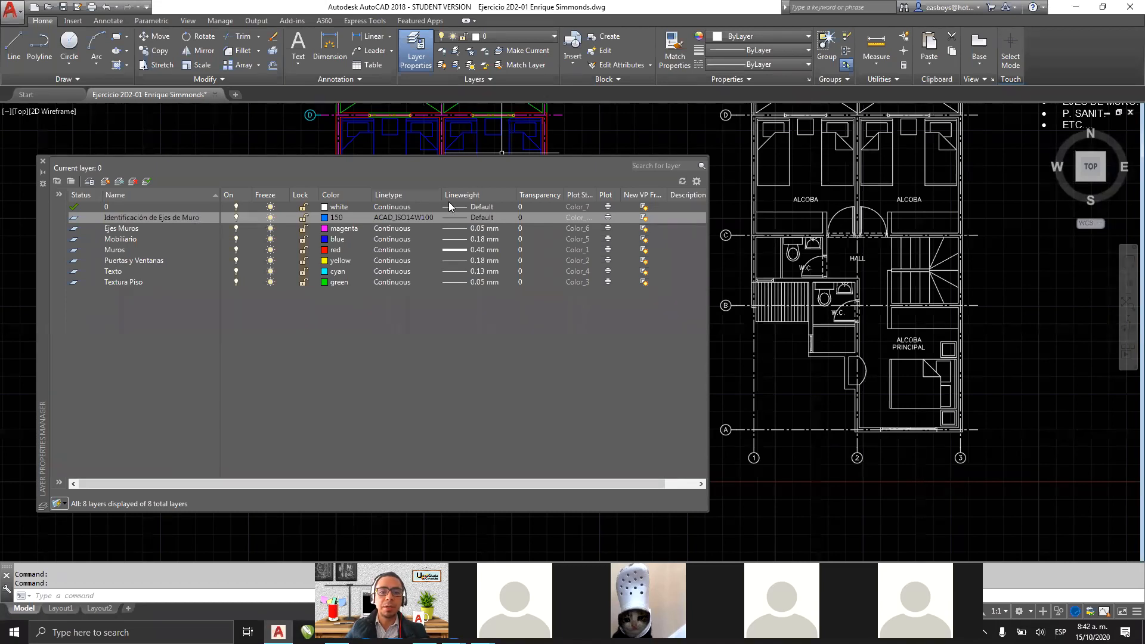
# Step: Open the lineweight choices for the Identificación de Ejes de Muro layer and compare the available thicknesses from 0.00 mm to 2.11 mm
pyautogui.click(477, 220)
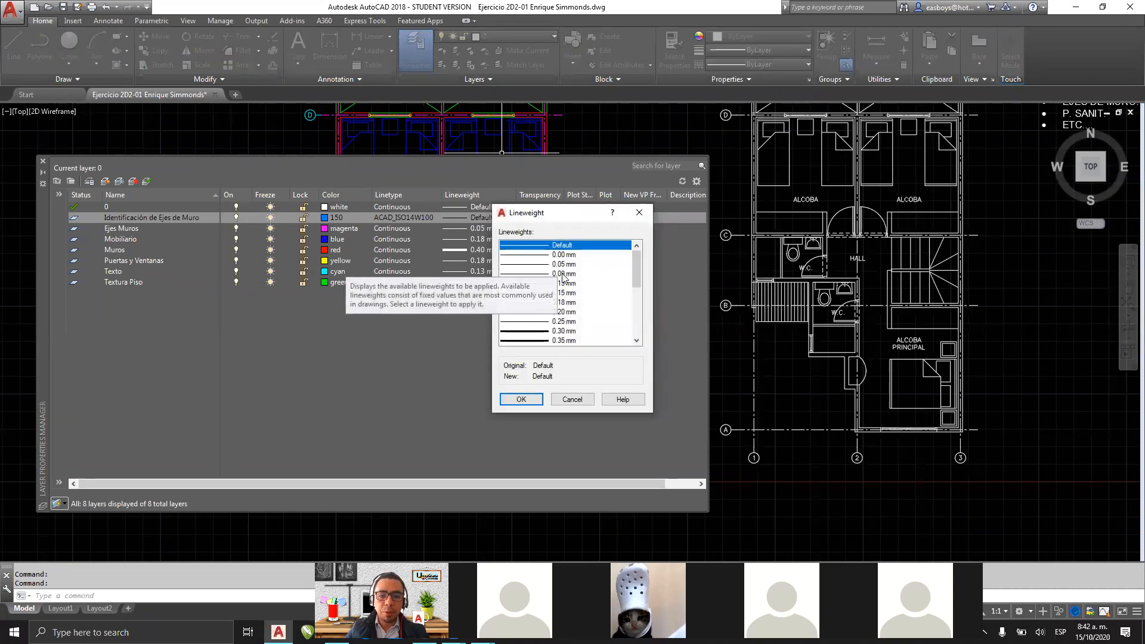
pyautogui.click(561, 274)
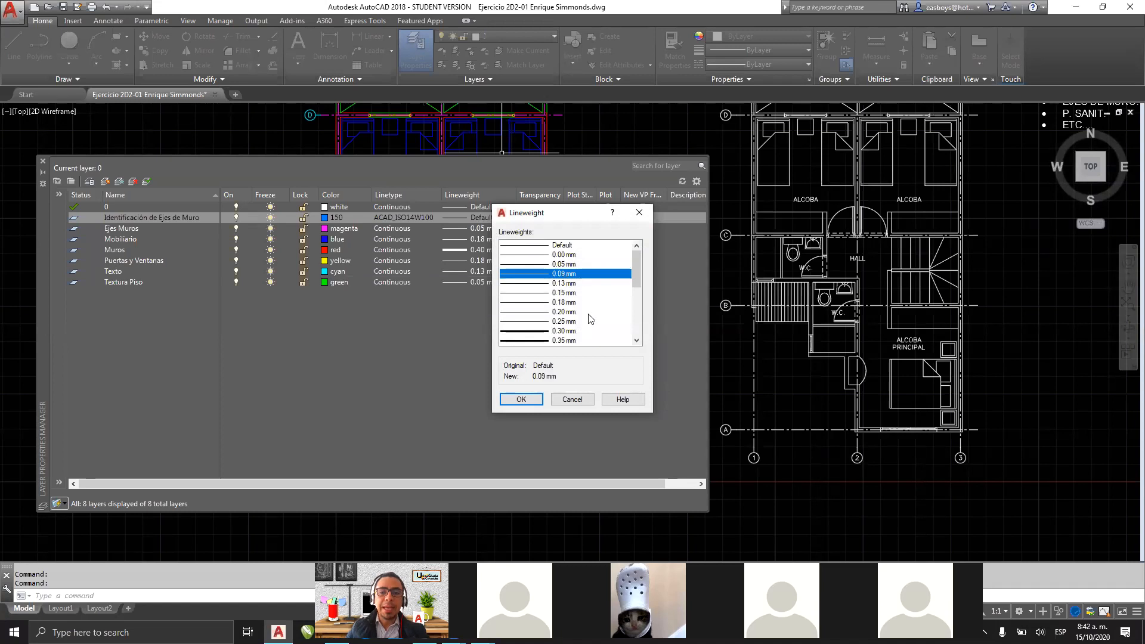
pyautogui.moveTo(636, 255)
pyautogui.mouseDown()
pyautogui.moveTo(635, 325)
pyautogui.moveTo(637, 249)
pyautogui.mouseUp()
pyautogui.click(624, 255)
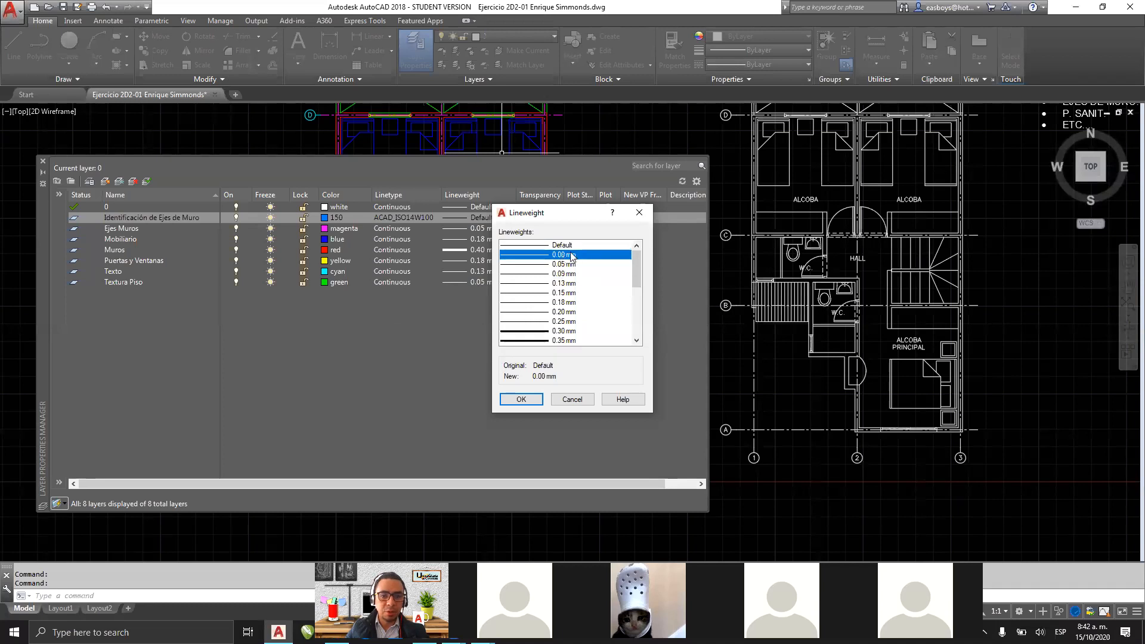
pyautogui.moveTo(634, 263); pyautogui.dragTo(635, 311)
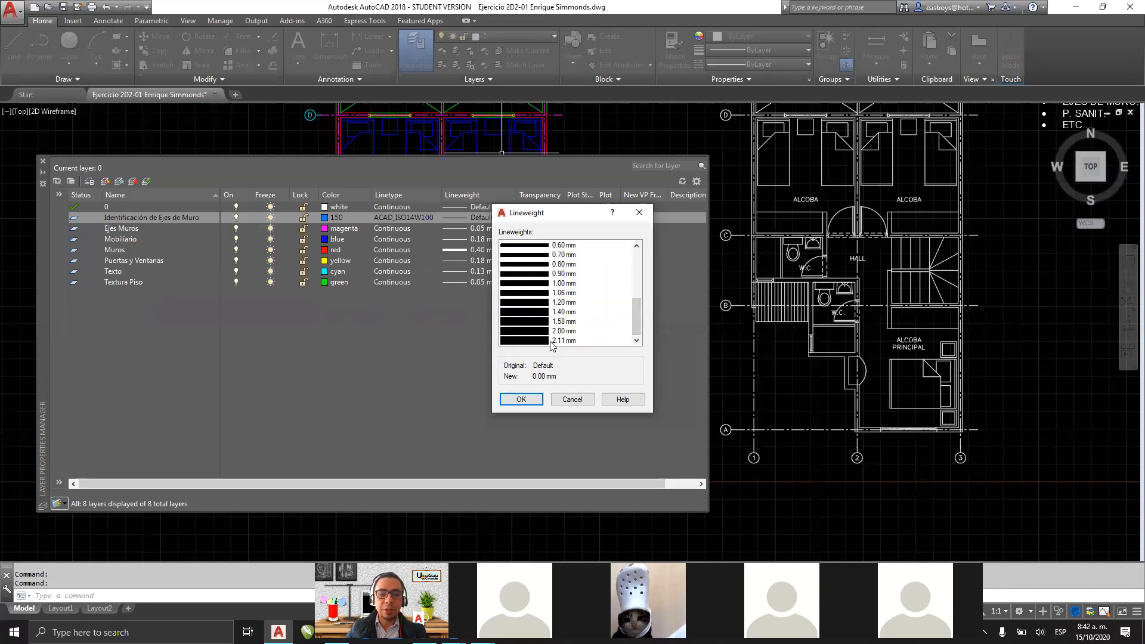
pyautogui.moveTo(634, 318); pyautogui.dragTo(636, 263)
pyautogui.click(562, 276)
pyautogui.click(560, 295)
pyautogui.click(561, 303)
pyautogui.click(560, 322)
pyautogui.click(564, 332)
pyautogui.moveTo(636, 276)
pyautogui.mouseDown()
pyautogui.moveTo(636, 306)
pyautogui.moveTo(634, 257)
pyautogui.mouseUp()
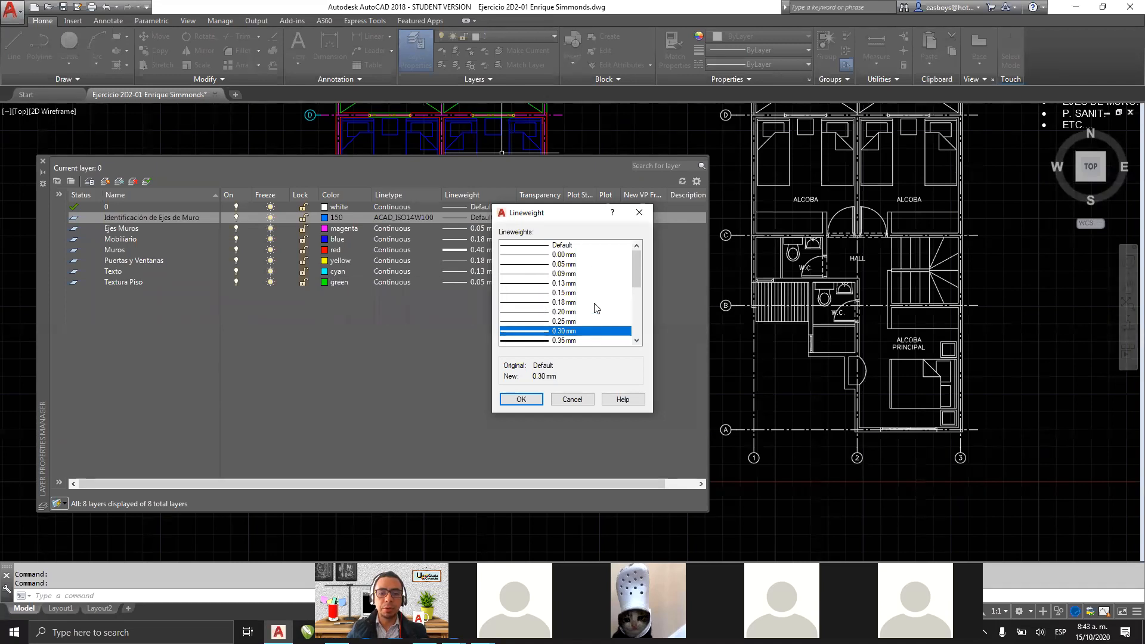
# Step: Set the lineweight of the Identificación de Ejes de Muro layer to 0.09 mm and slightly widen the Linetype column
pyautogui.click(566, 275)
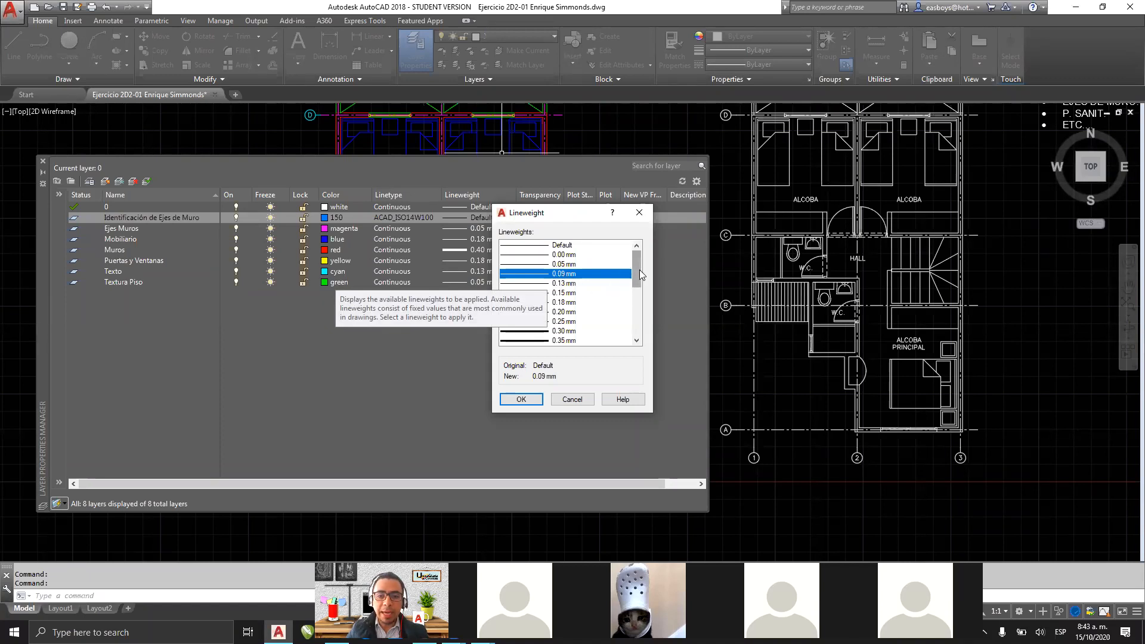
pyautogui.moveTo(637, 268)
pyautogui.mouseDown()
pyautogui.moveTo(637, 303)
pyautogui.moveTo(635, 257)
pyautogui.mouseUp()
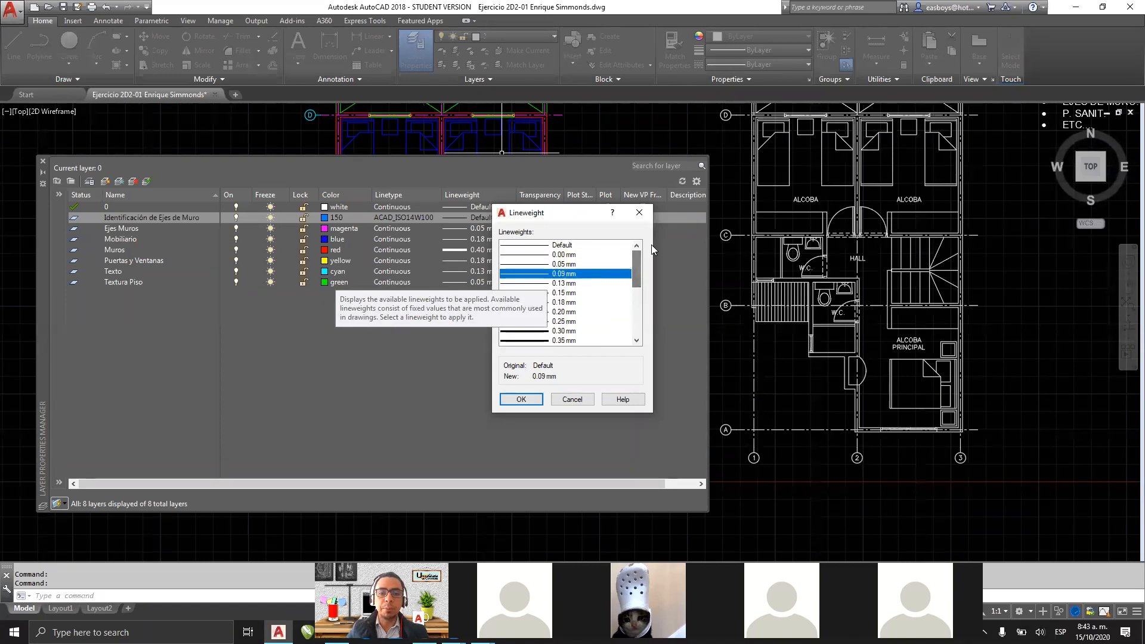
pyautogui.click(564, 266)
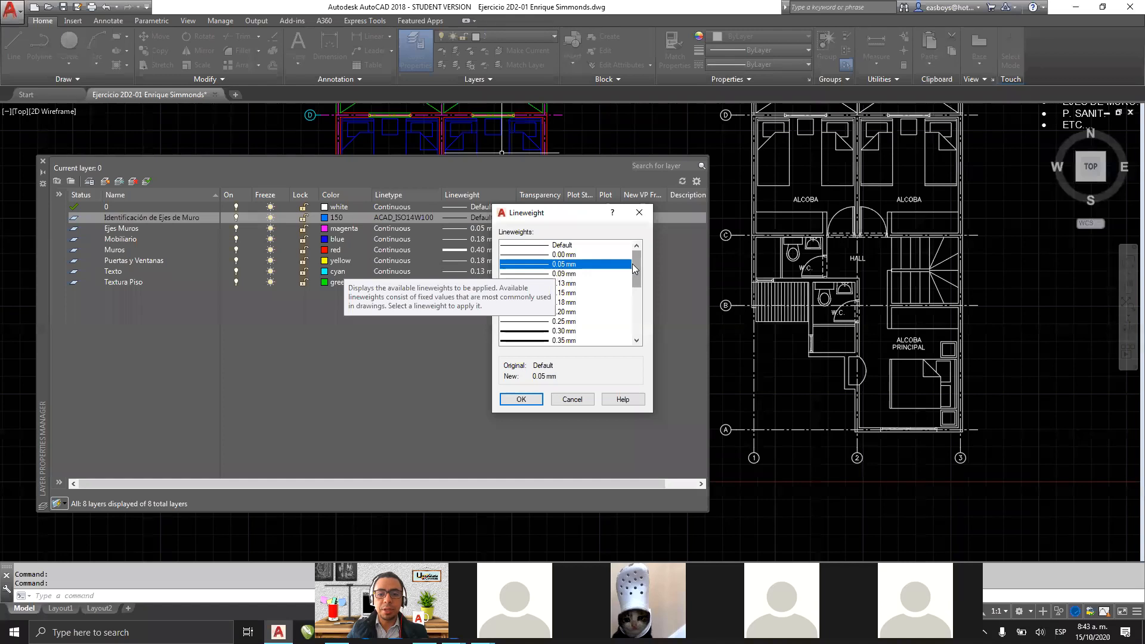
pyautogui.scroll(-4, 637, 338)
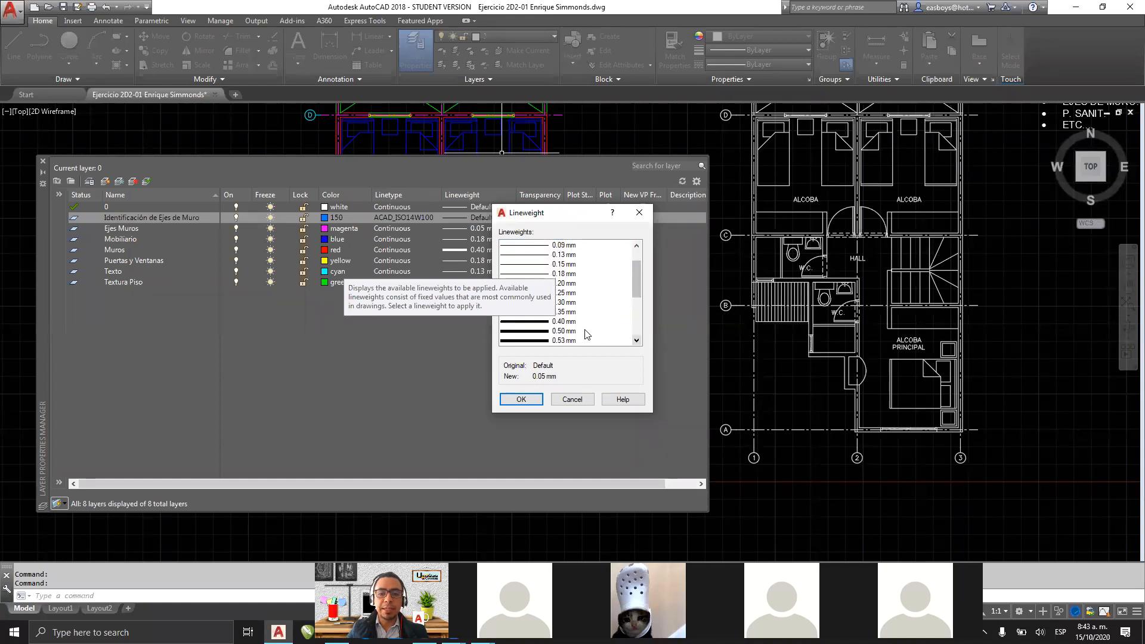
pyautogui.click(576, 331)
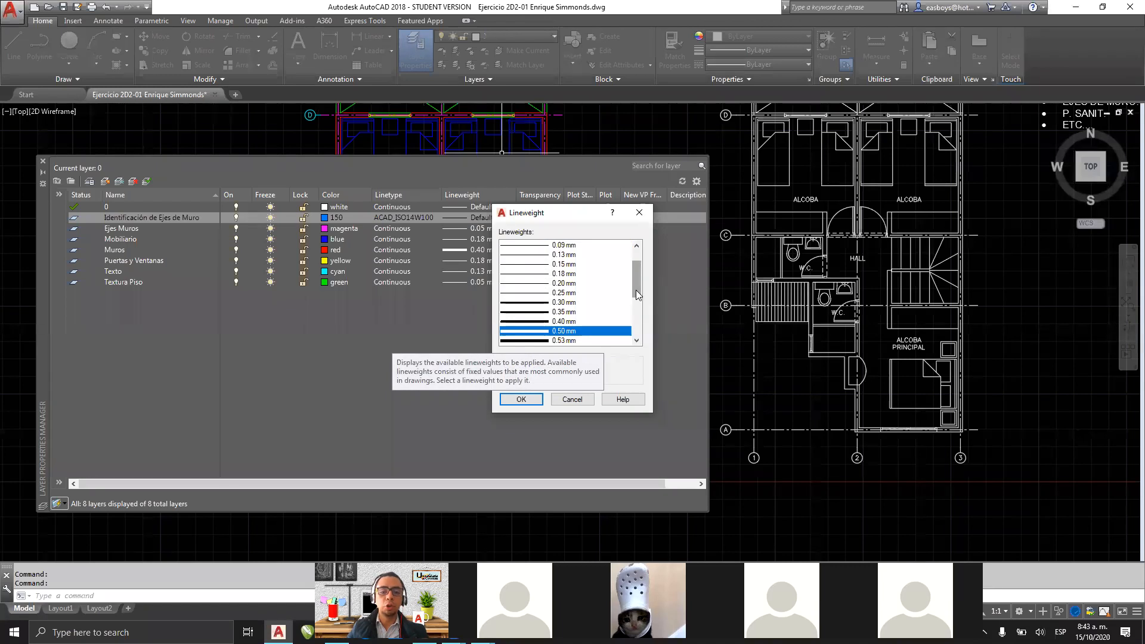
pyautogui.moveTo(636, 290); pyautogui.dragTo(637, 266)
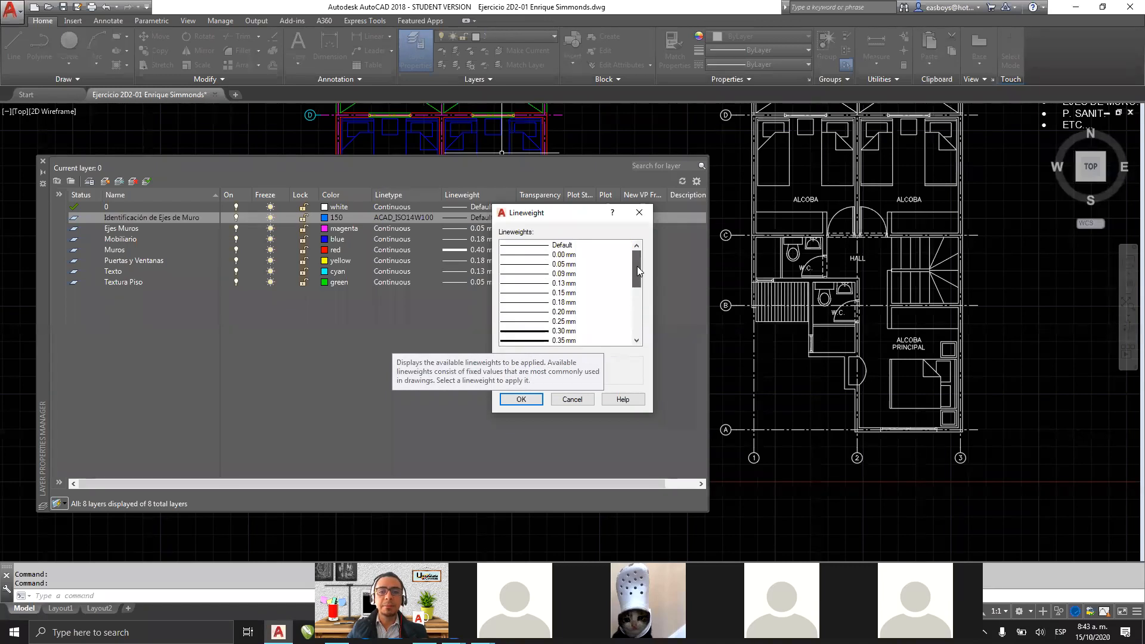
pyautogui.click(559, 274)
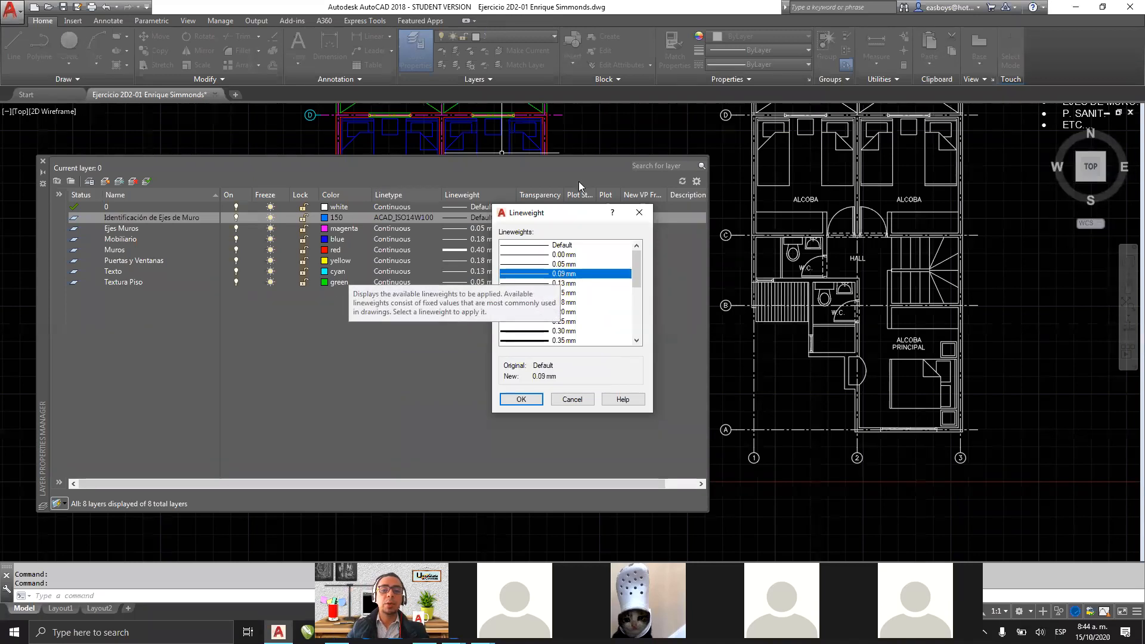
pyautogui.click(527, 400)
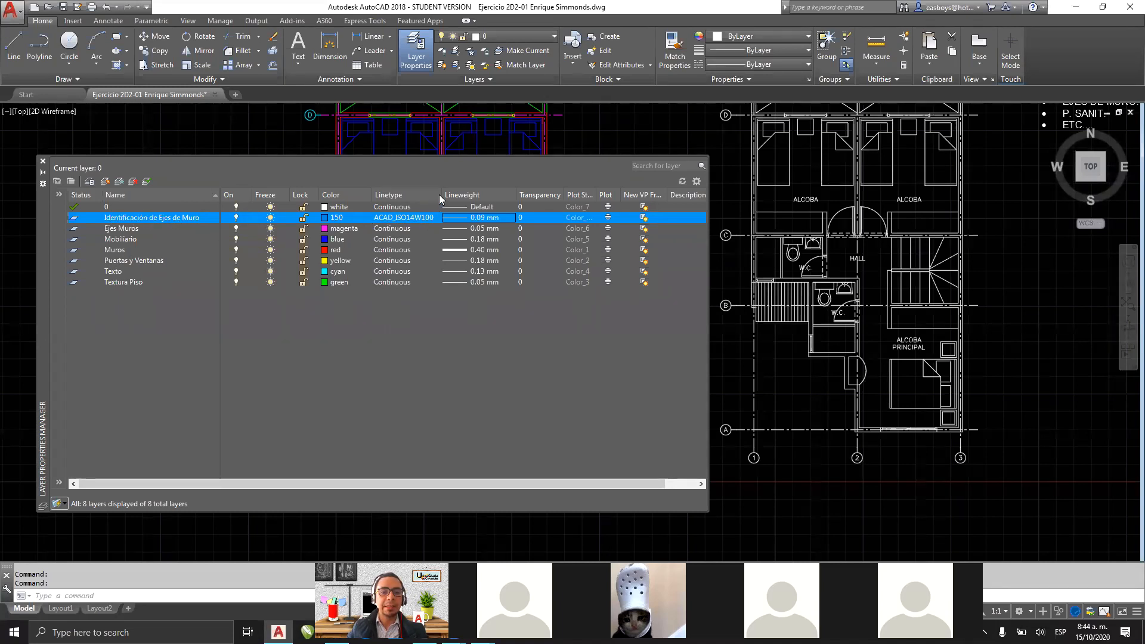
pyautogui.moveTo(443, 194)
pyautogui.mouseDown()
pyautogui.moveTo(462, 193)
pyautogui.moveTo(448, 193)
pyautogui.mouseUp()
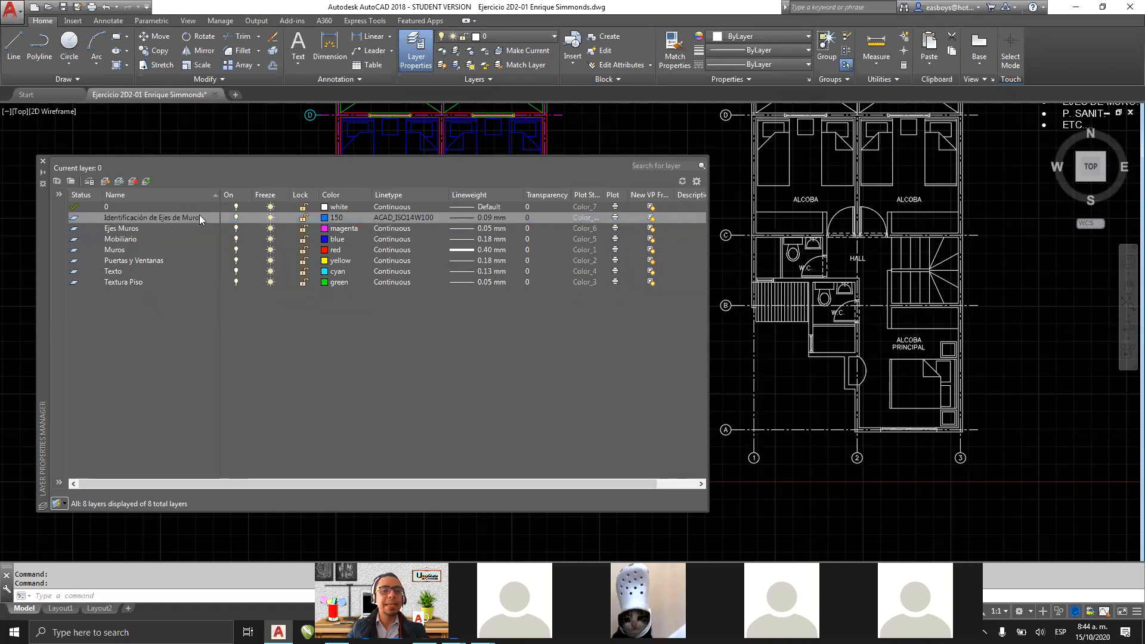
# Step: Examine the transparency values offered for the Identificación de Ejes de Muro layer and cancel without choosing one
pyautogui.click(527, 218)
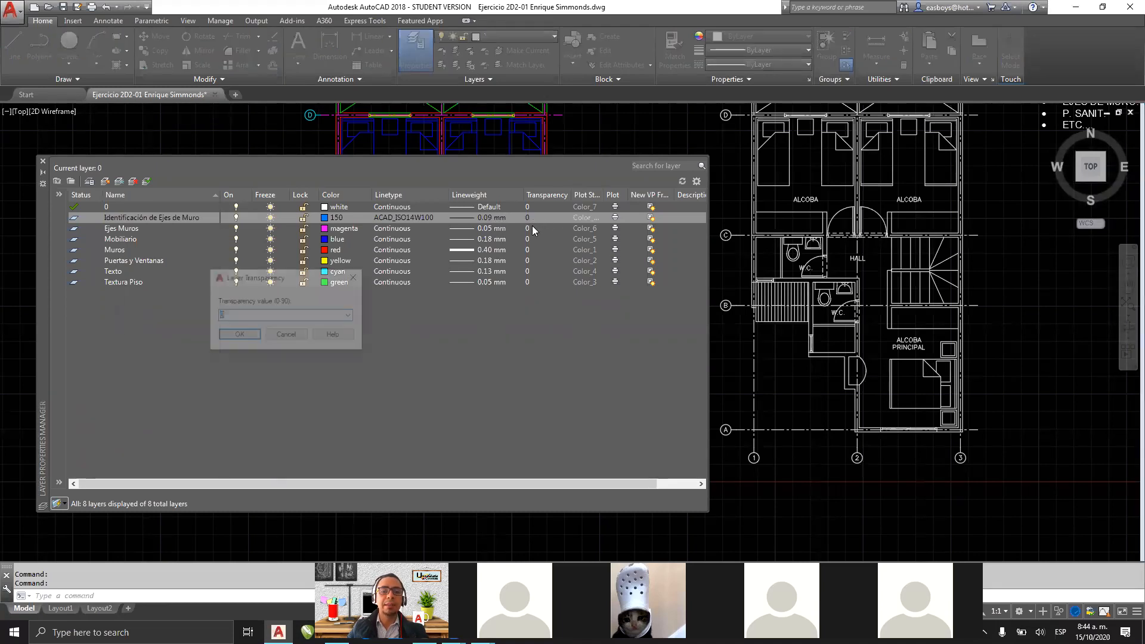
pyautogui.click(351, 315)
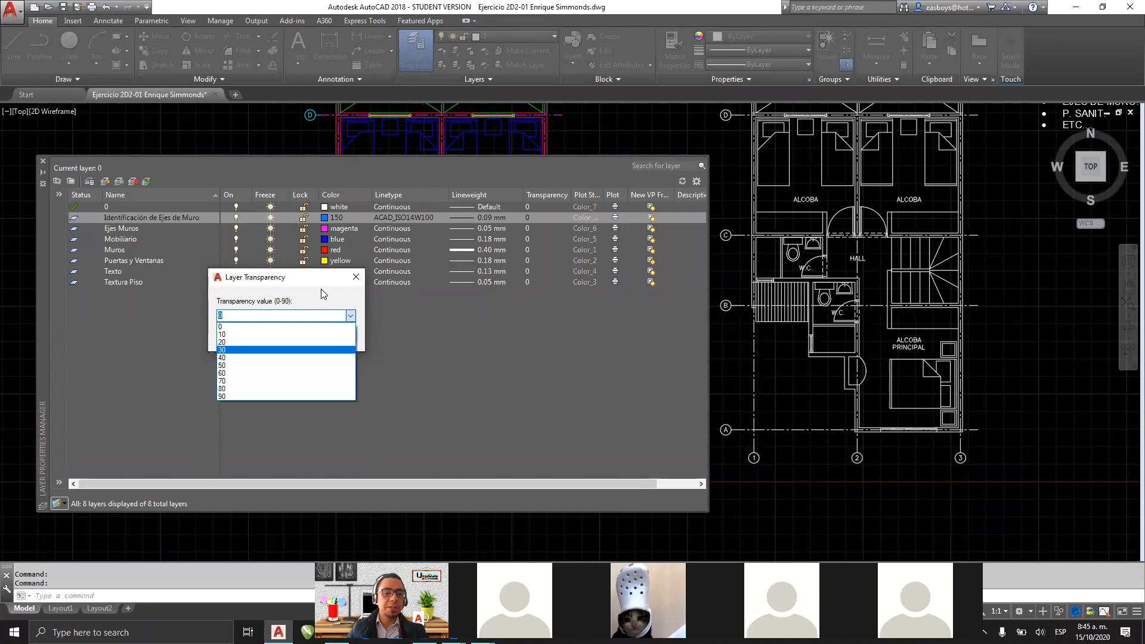
pyautogui.click(356, 279)
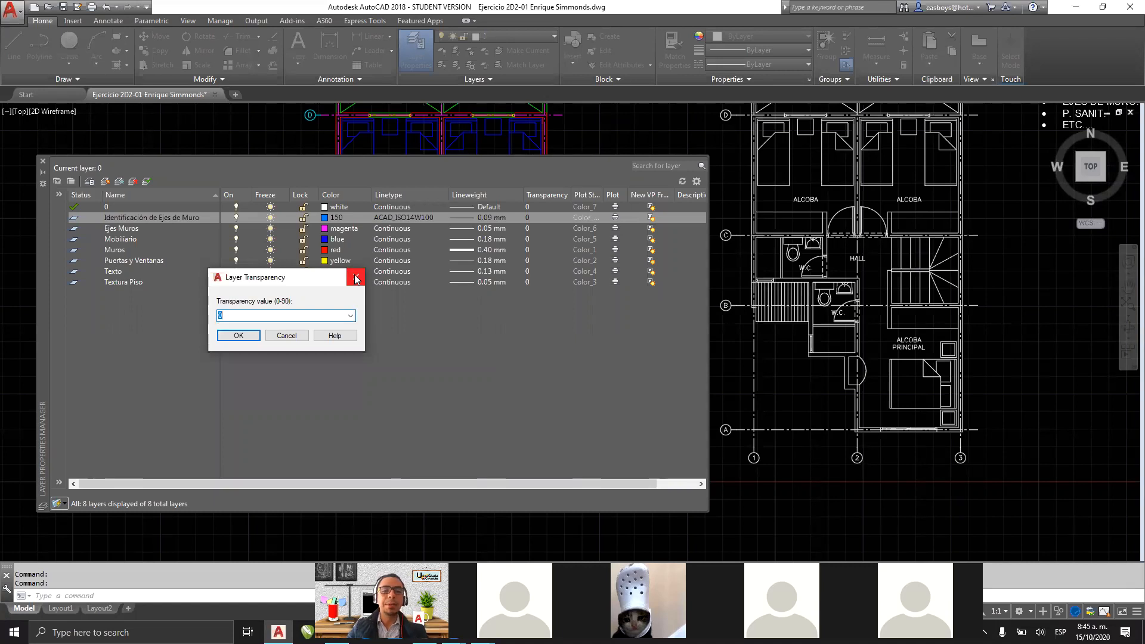
pyautogui.click(286, 336)
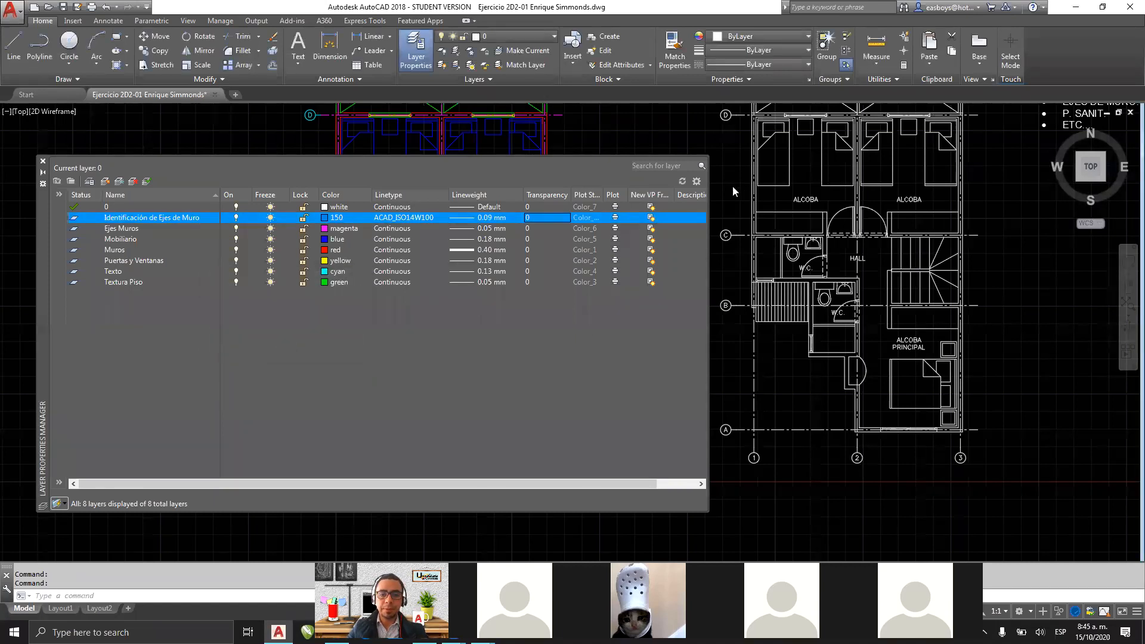
# Step: Turn plotting off for the Identificación de Ejes de Muro layer and switch it back on after marking its configured properties
pyautogui.click(616, 220)
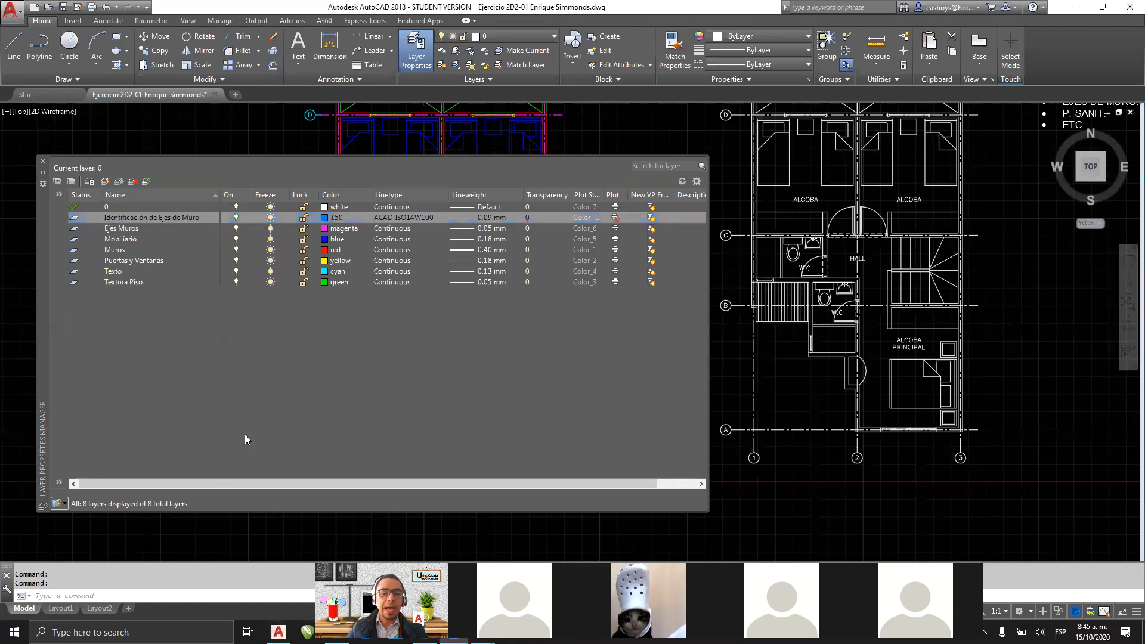
pyautogui.moveTo(234, 216)
pyautogui.mouseDown()
pyautogui.moveTo(259, 230)
pyautogui.moveTo(286, 219)
pyautogui.moveTo(254, 210)
pyautogui.mouseUp()
pyautogui.moveTo(334, 209)
pyautogui.mouseDown()
pyautogui.moveTo(321, 221)
pyautogui.moveTo(379, 212)
pyautogui.moveTo(452, 222)
pyautogui.moveTo(373, 208)
pyautogui.mouseUp()
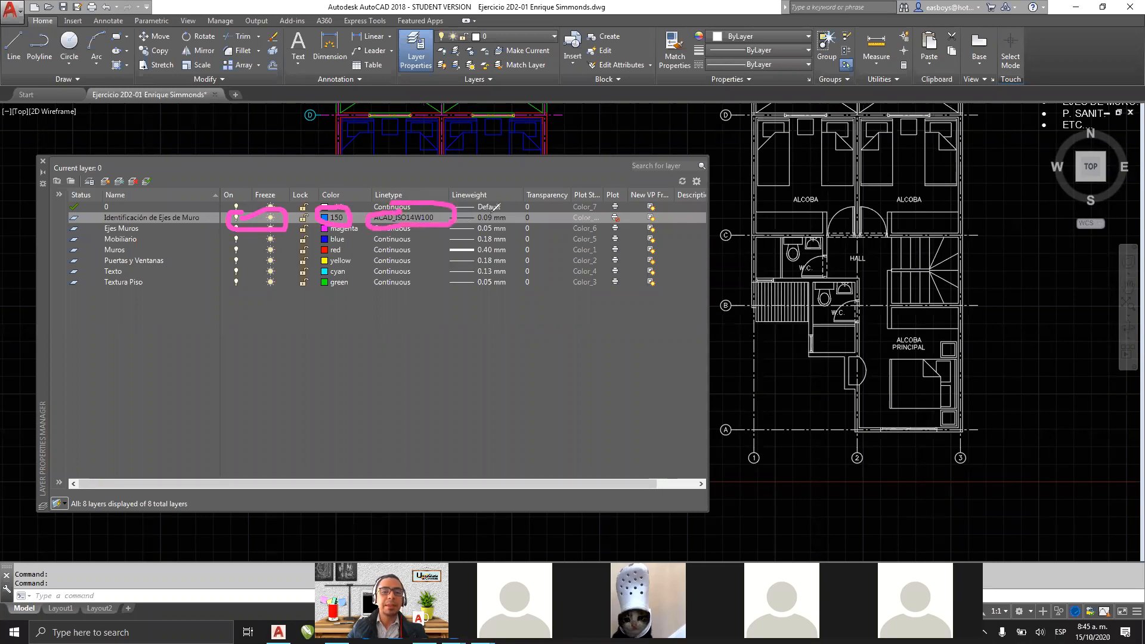
pyautogui.moveTo(481, 205)
pyautogui.mouseDown()
pyautogui.moveTo(450, 204)
pyautogui.moveTo(442, 216)
pyautogui.moveTo(506, 221)
pyautogui.moveTo(511, 206)
pyautogui.mouseUp()
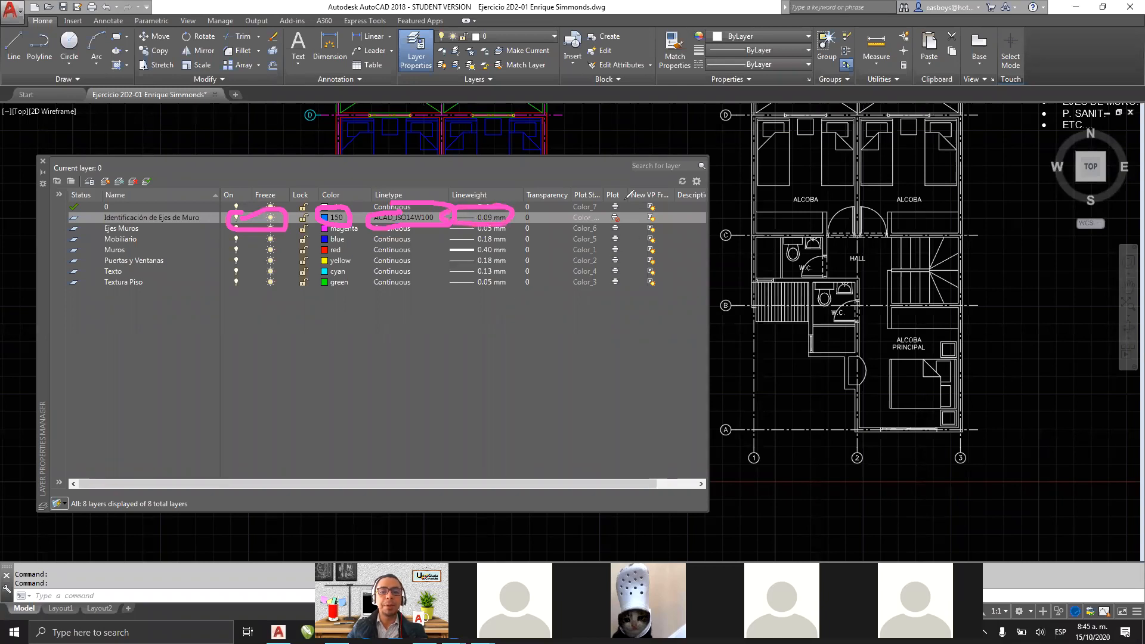
pyautogui.moveTo(627, 200)
pyautogui.mouseDown()
pyautogui.moveTo(603, 198)
pyautogui.moveTo(609, 227)
pyautogui.moveTo(632, 184)
pyautogui.moveTo(665, 192)
pyautogui.mouseUp()
pyautogui.moveTo(643, 159); pyautogui.dragTo(565, 206)
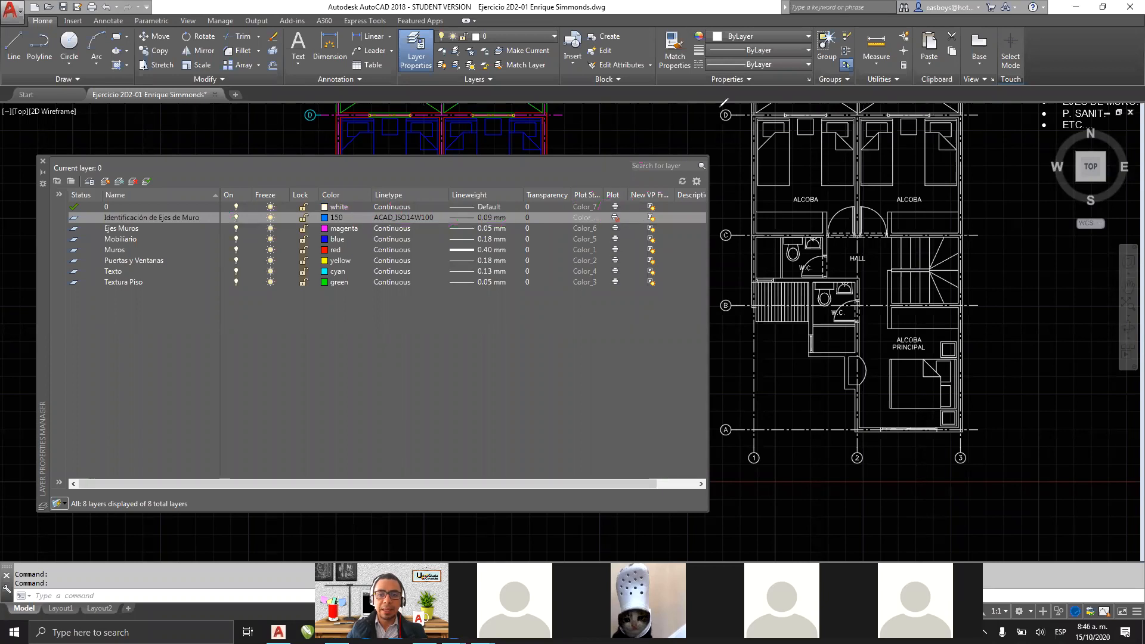
pyautogui.click(615, 218)
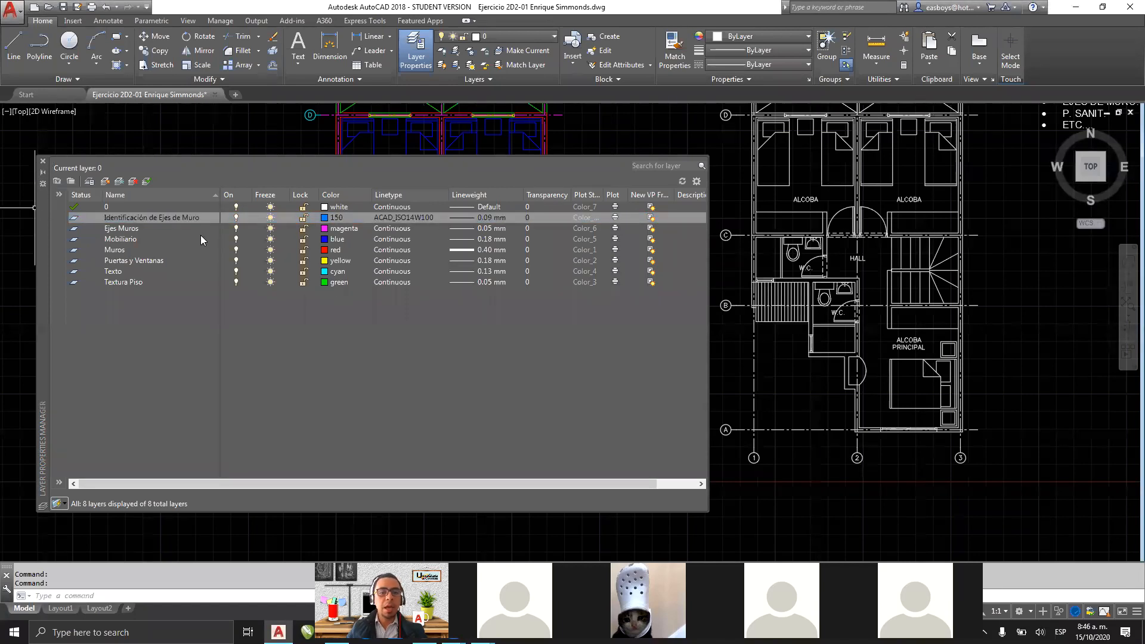
# Step: Collapse the layer manager and select the axis 3 bubble with its number and short line below the coloured plan
pyautogui.click(43, 172)
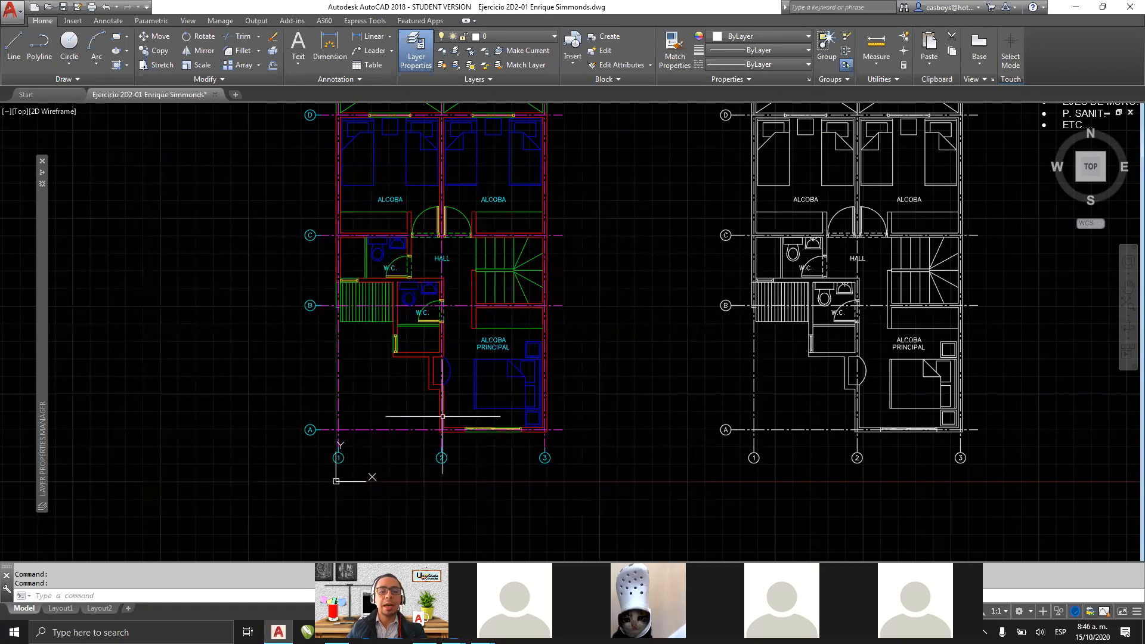
pyautogui.moveTo(461, 412); pyautogui.dragTo(502, 296, button='middle')
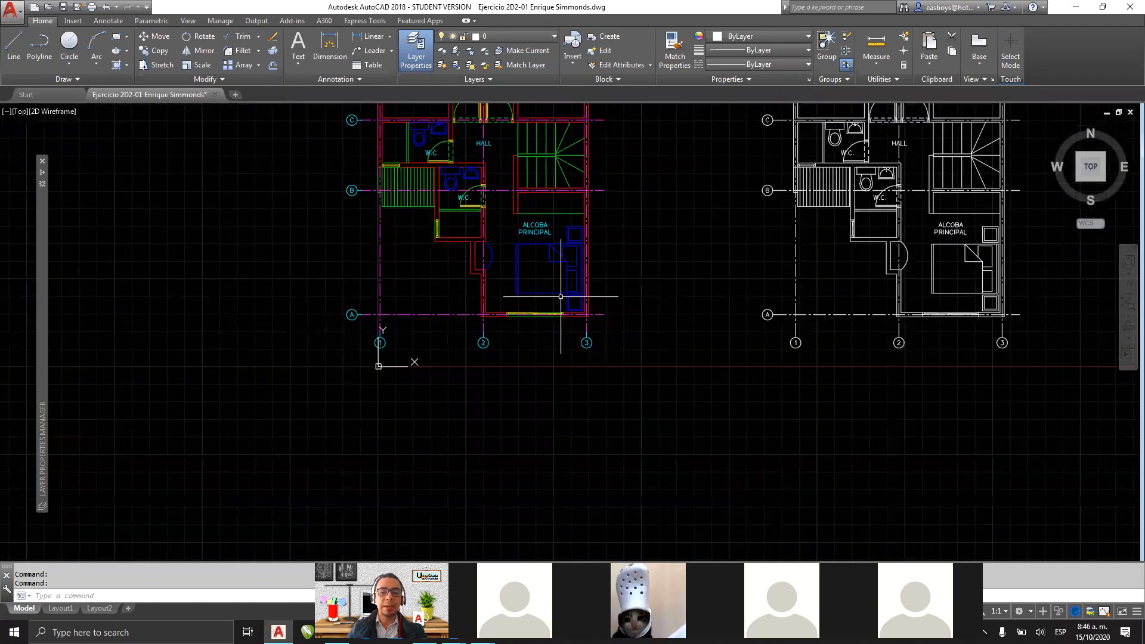
pyautogui.scroll(4, 499, 336)
pyautogui.scroll(2, 738, 351)
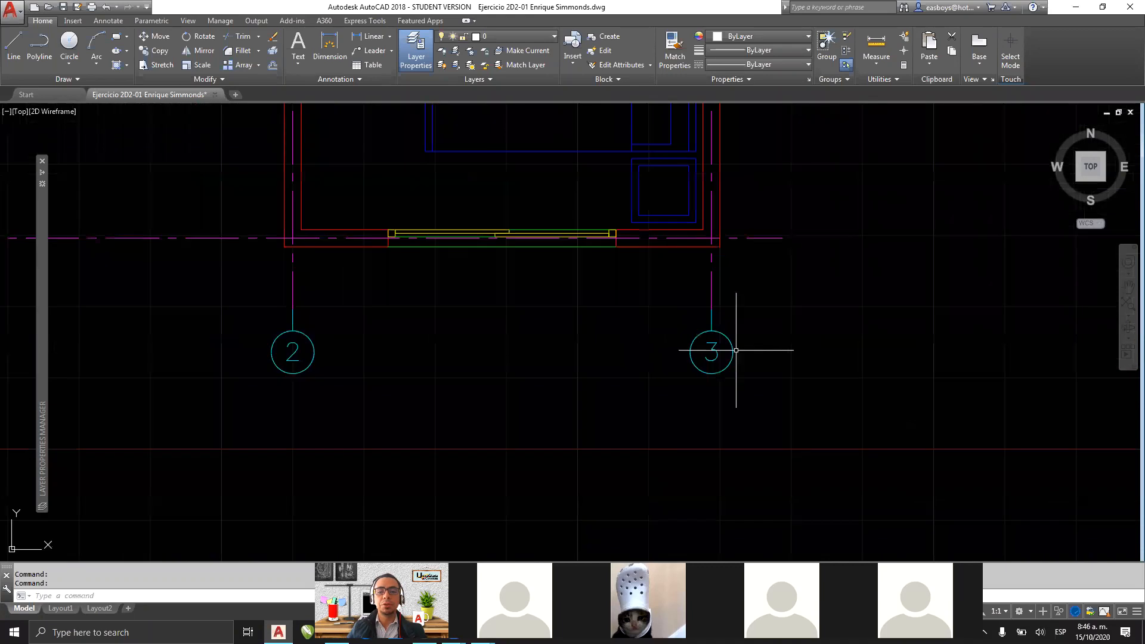
pyautogui.click(758, 321)
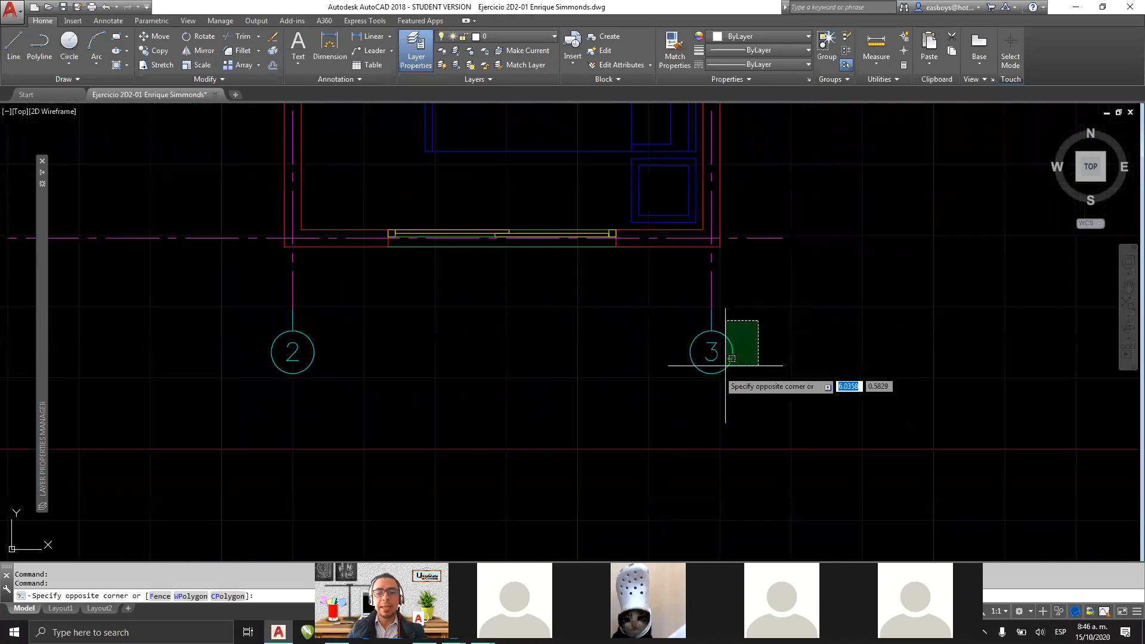
pyautogui.click(605, 416)
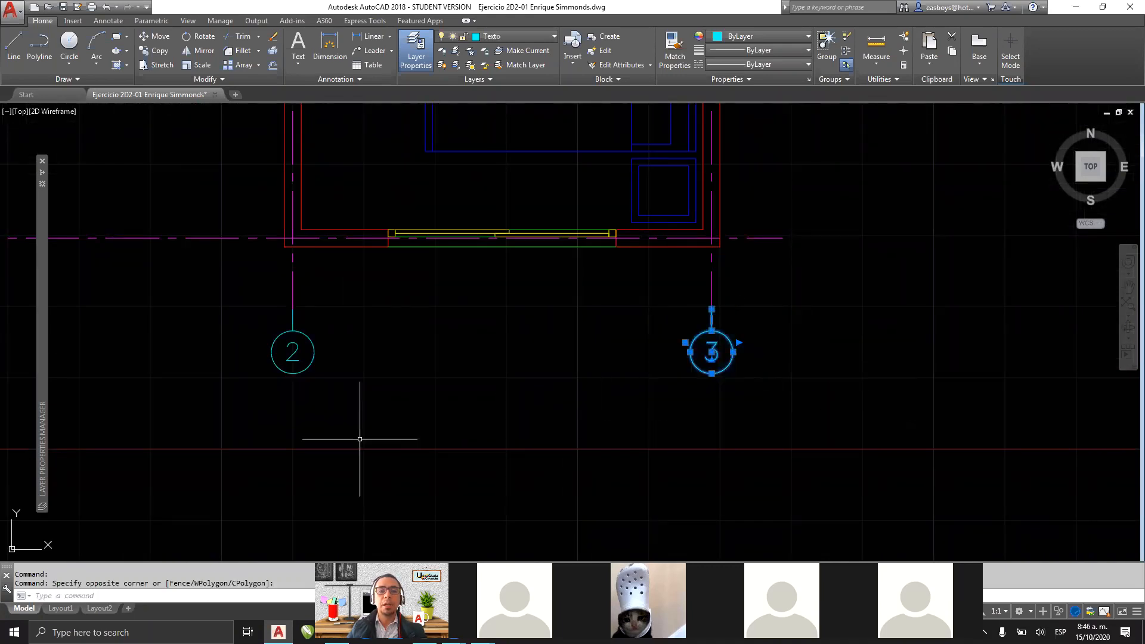
# Step: Lock and unlock the Identificación de Ejes de Muro layer from the layer list, and clear the axis 3 bubble selection
pyautogui.click(552, 38)
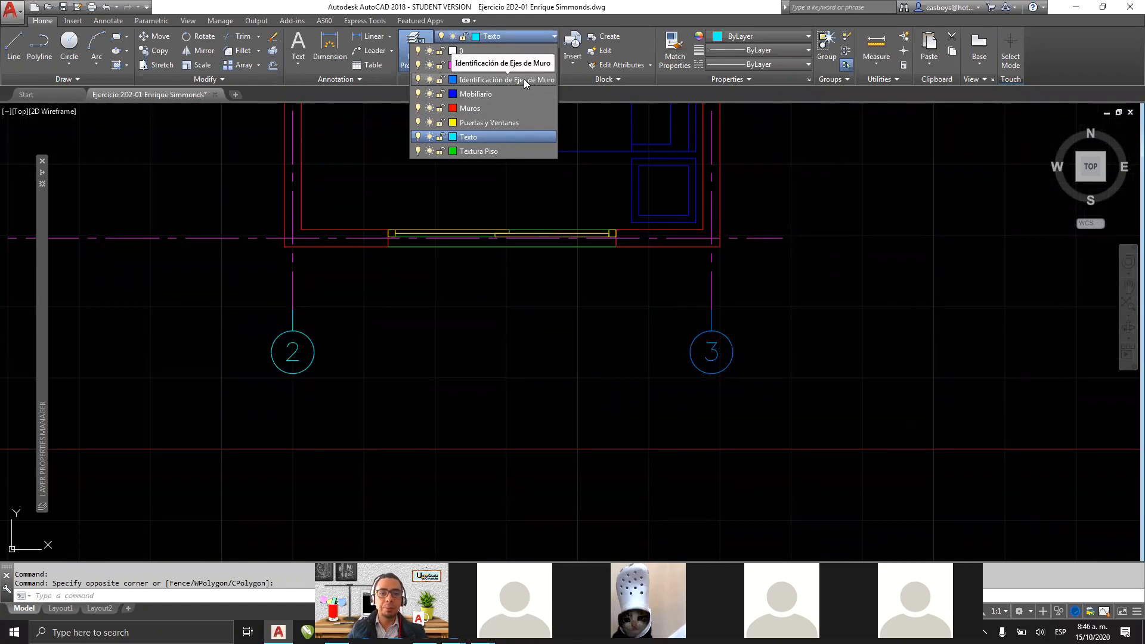
pyautogui.click(453, 81)
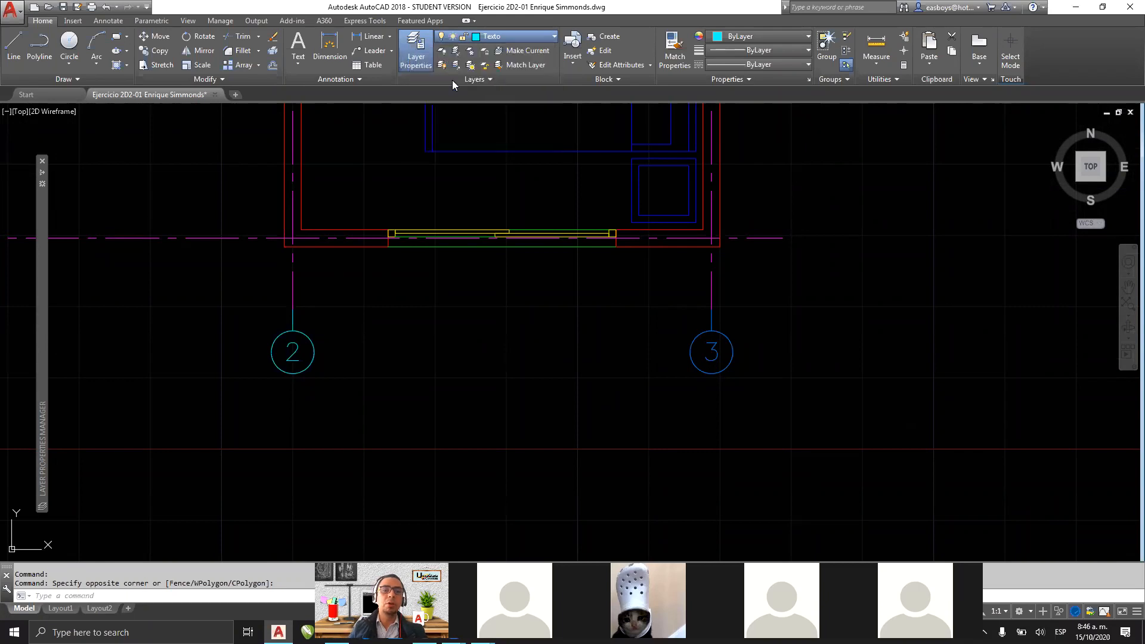
pyautogui.press('Return')
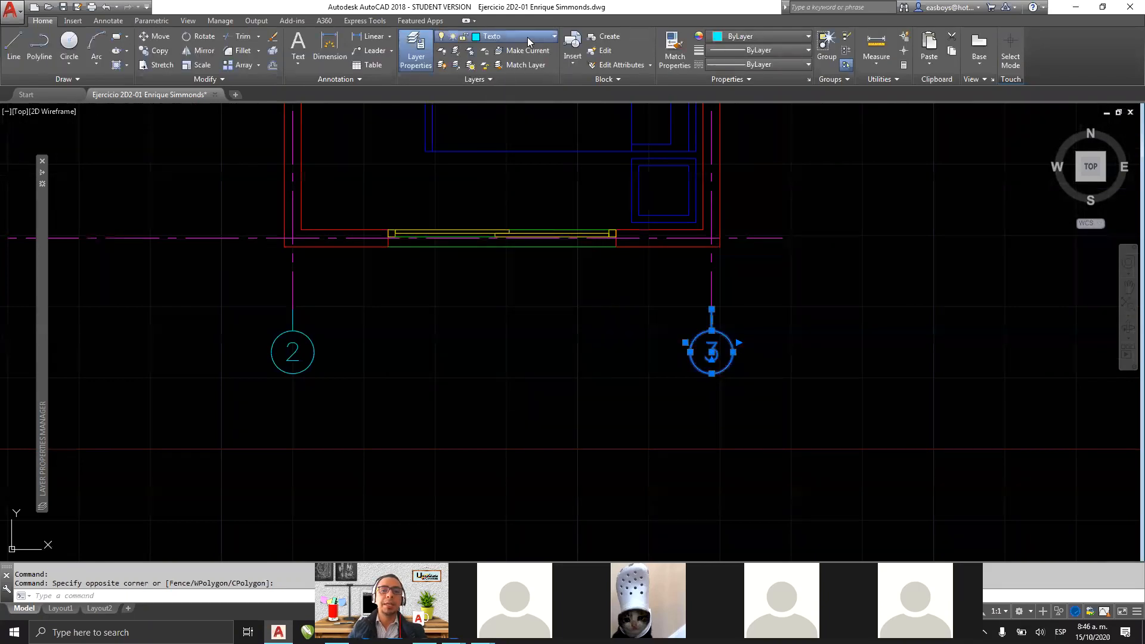
pyautogui.click(528, 37)
pyautogui.click(441, 80)
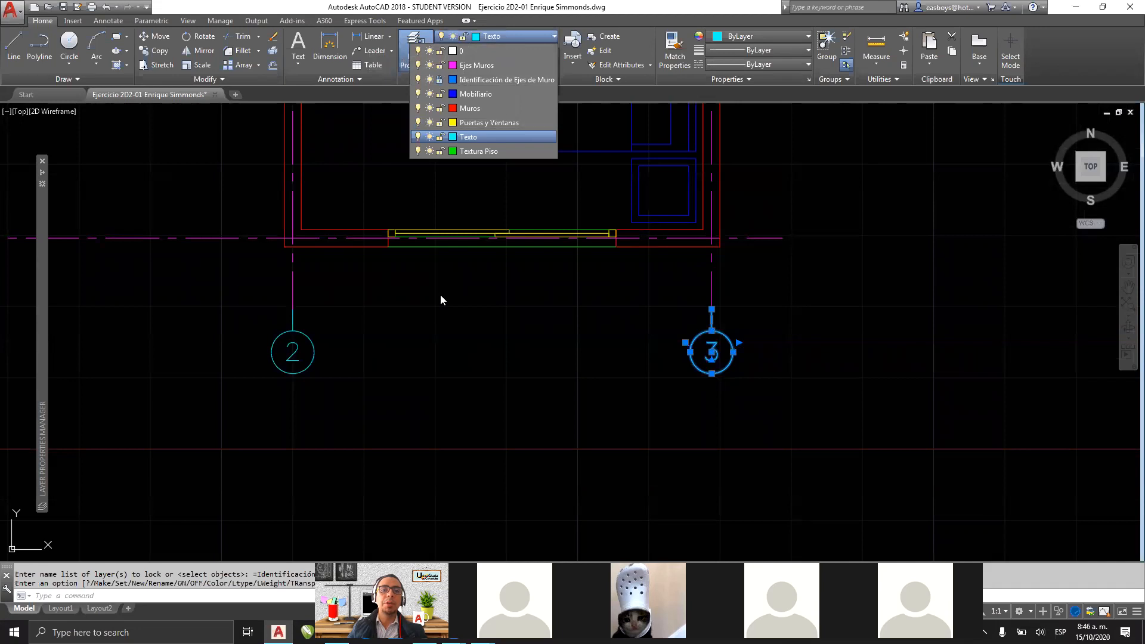
pyautogui.click(441, 80)
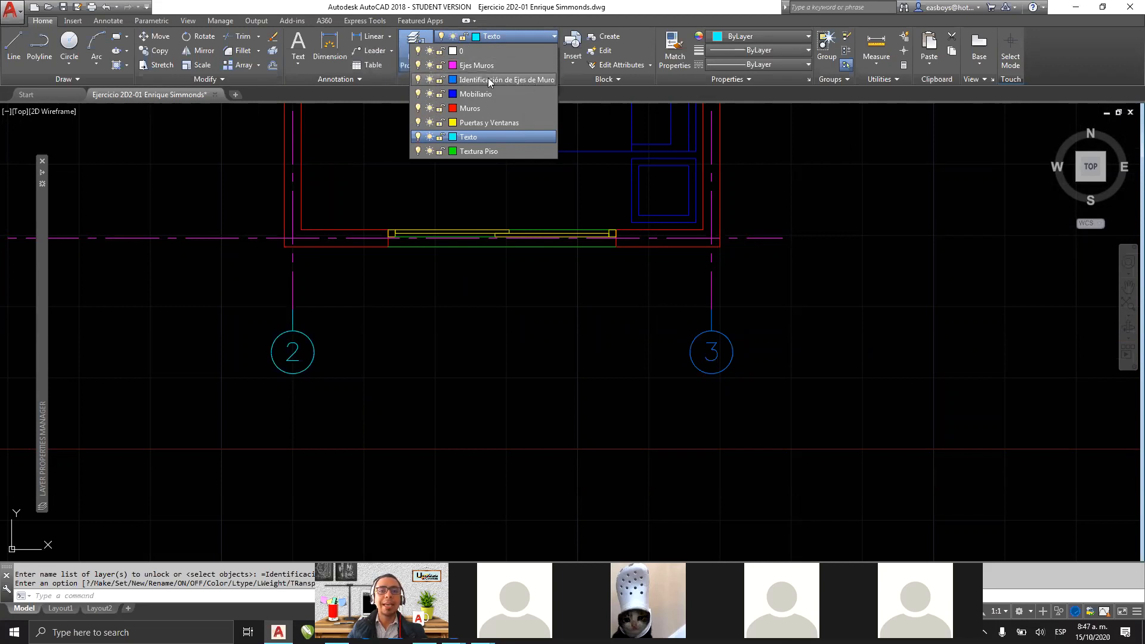
pyautogui.click(767, 472)
pyautogui.press('Escape')
pyautogui.press('Escape')
# Step: Assign the axis 3 bubble with its number and short line to the Muros layer and clear the selection
pyautogui.click(760, 327)
pyautogui.click(663, 391)
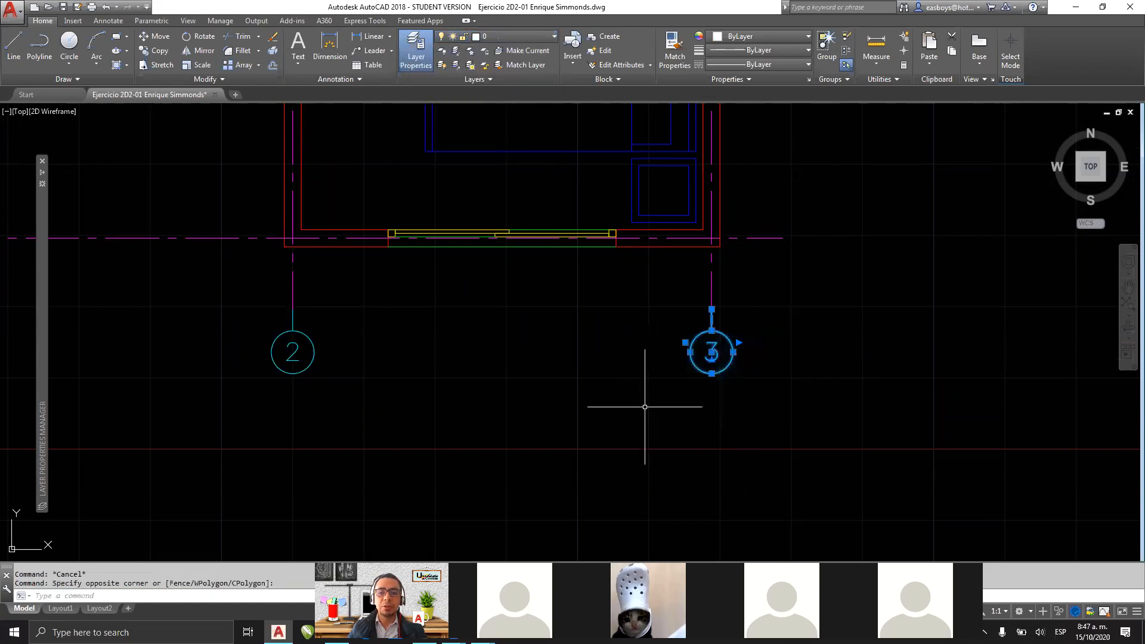
pyautogui.click(525, 37)
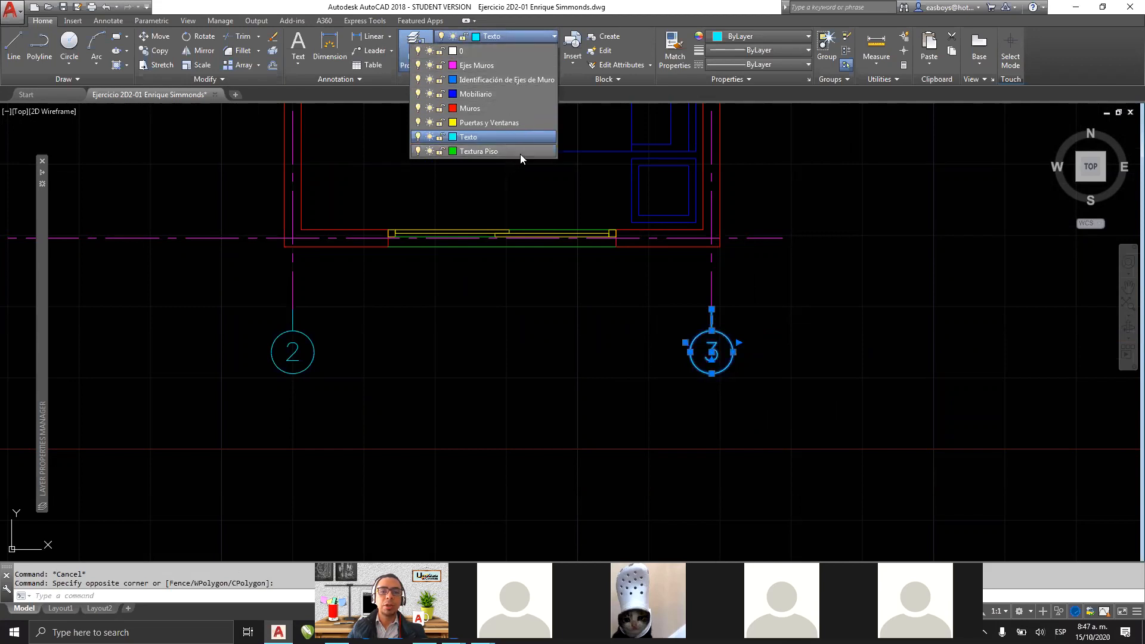
pyautogui.click(513, 108)
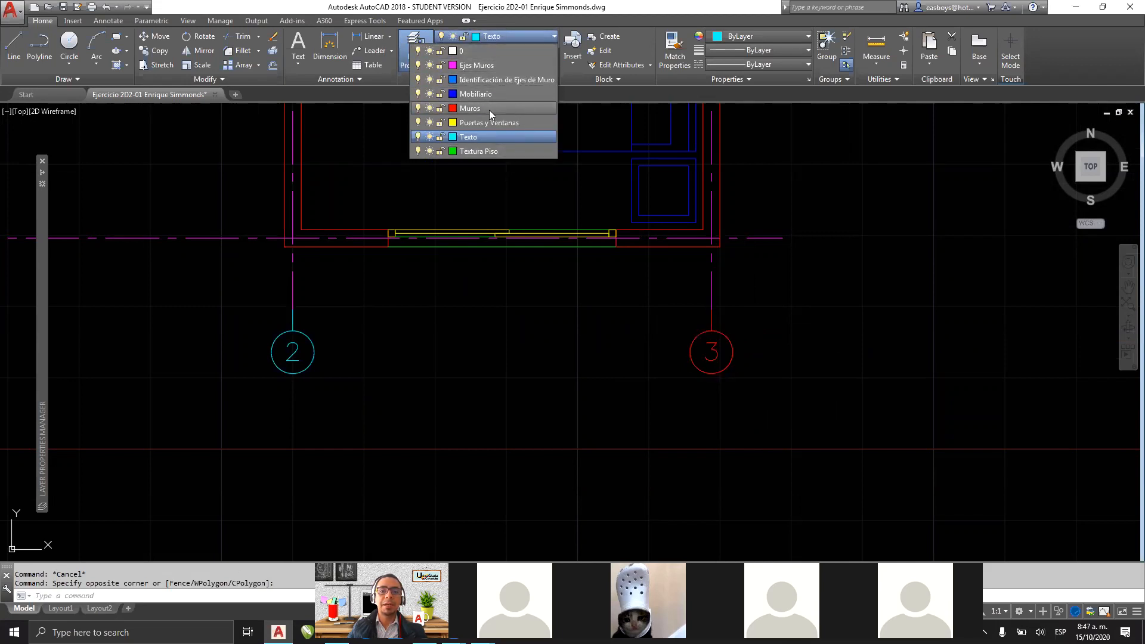
pyautogui.press('Escape')
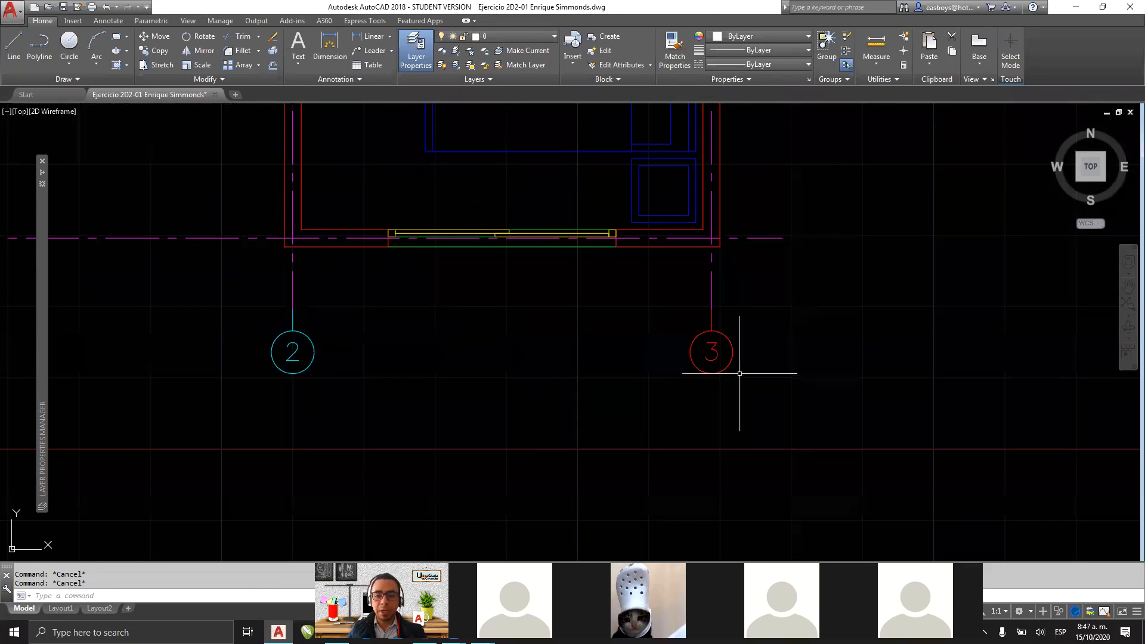
# Step: Assign the axis 3 bubble, its number and short line to the Identificación de Ejes de Muro layer and clear the selection
pyautogui.click(729, 359)
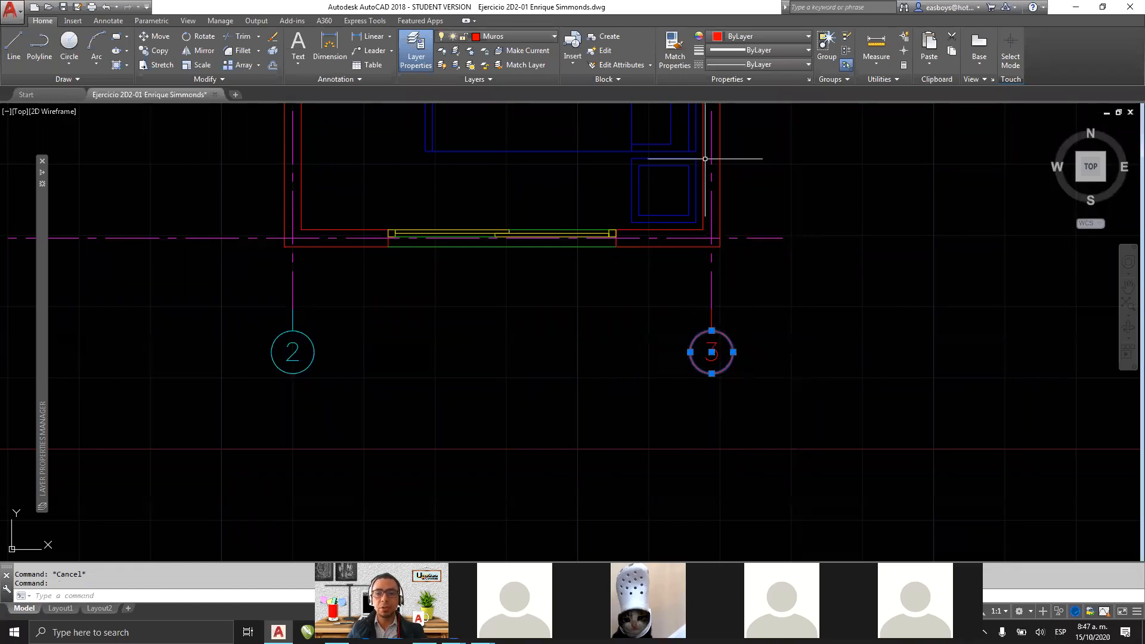
pyautogui.click(780, 327)
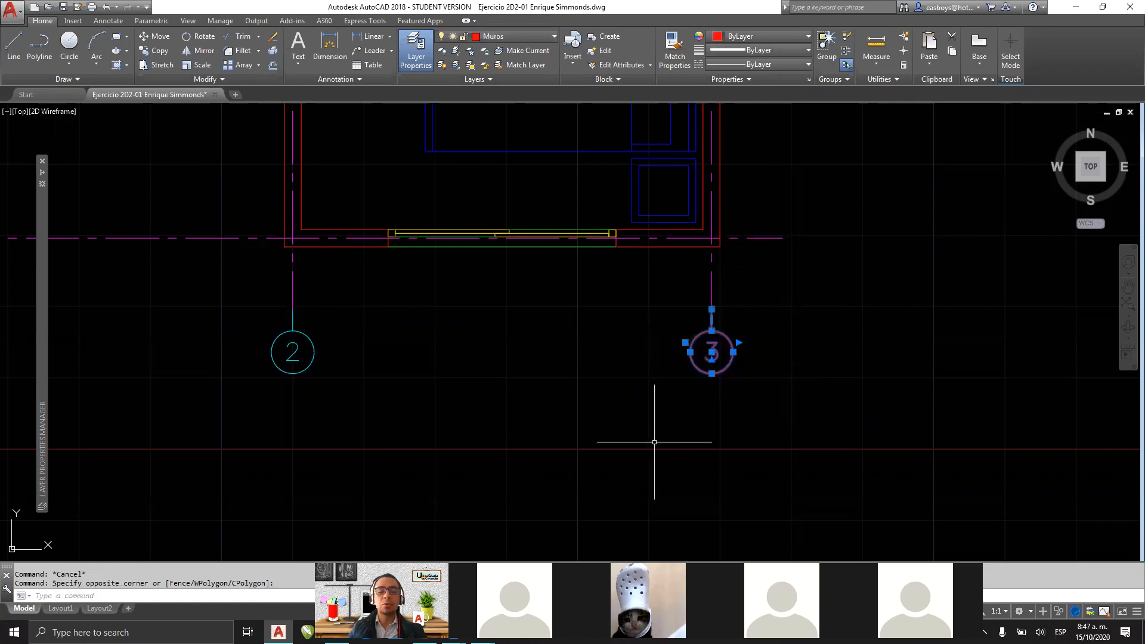
pyautogui.click(547, 36)
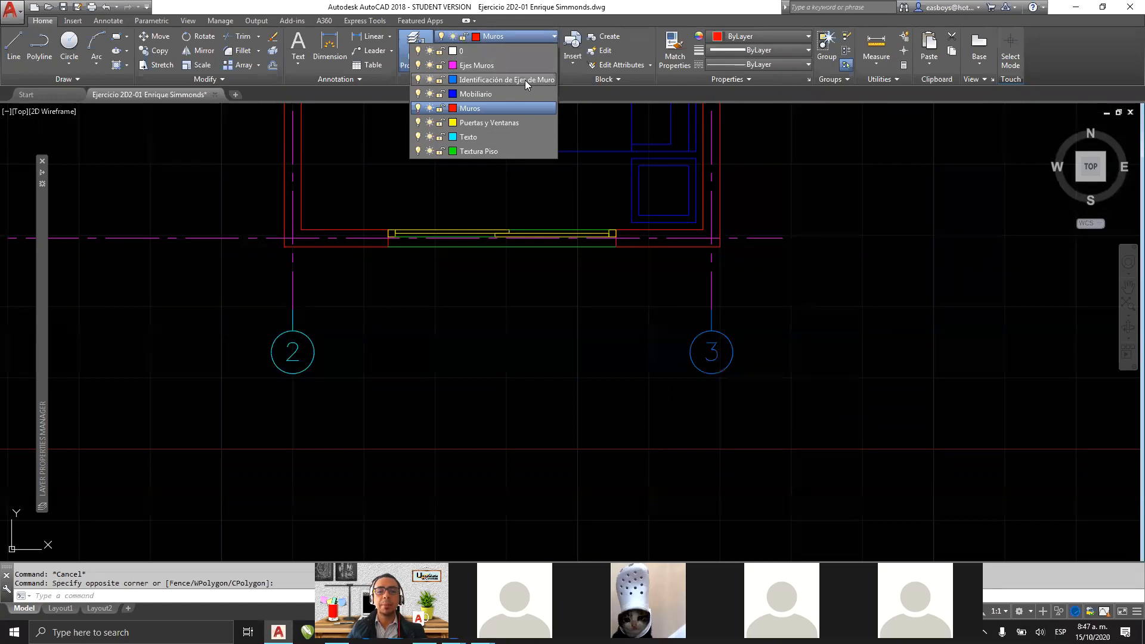
pyautogui.click(525, 80)
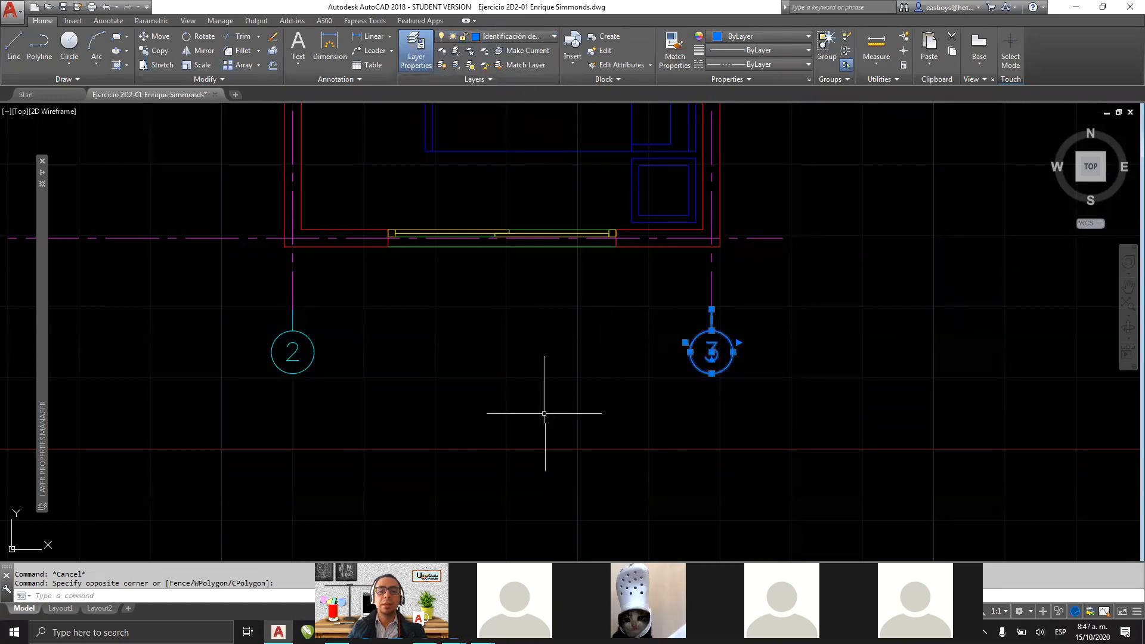
pyautogui.press('Escape')
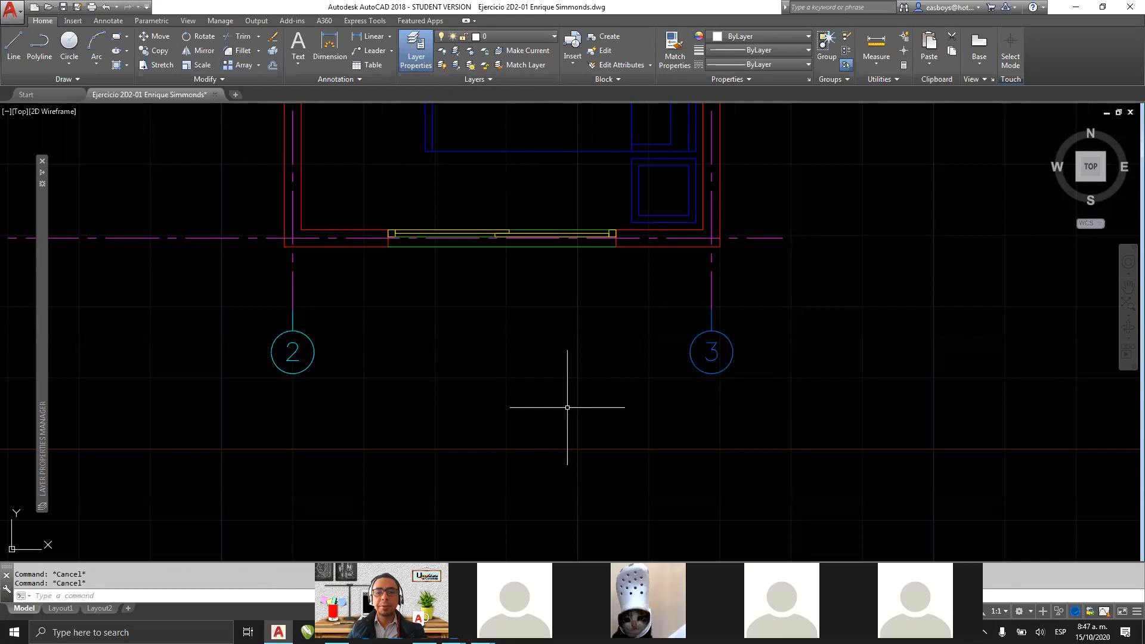
# Step: Examine the layer of the axis 3 bubble's short line and compare the axis bubbles of the coloured plan
pyautogui.scroll(5, 701, 341)
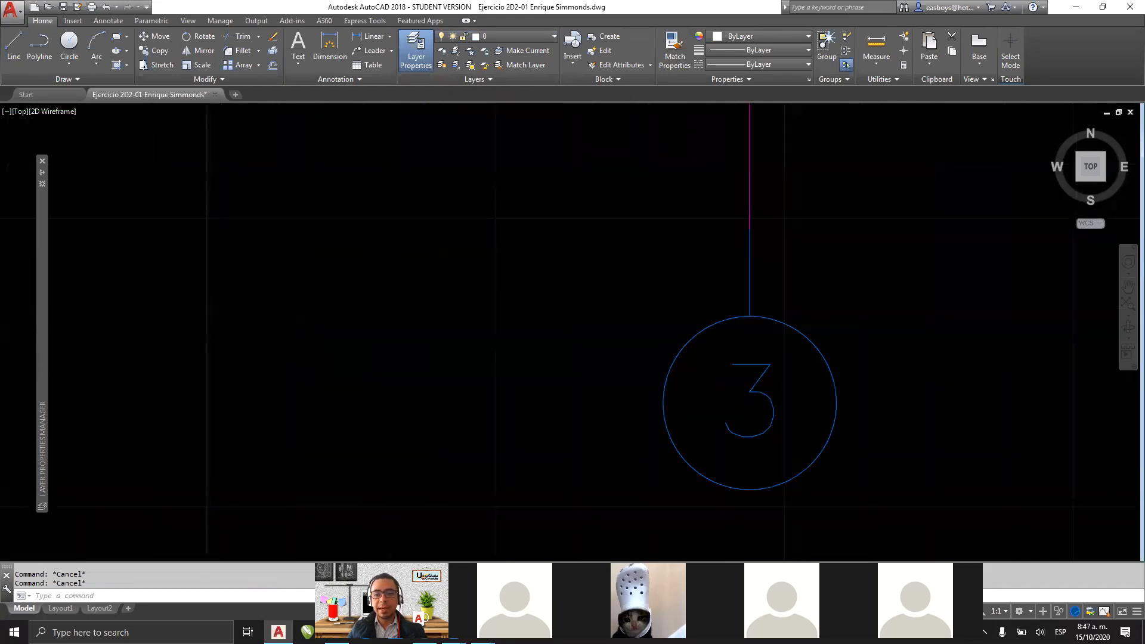
pyautogui.scroll(-3, 686, 340)
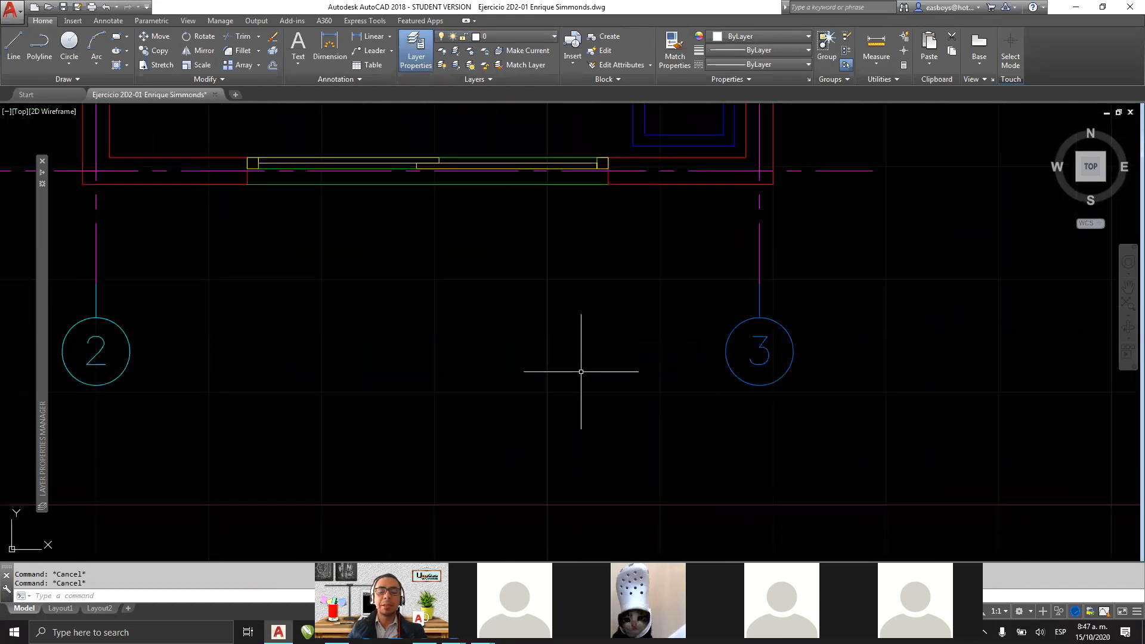
pyautogui.click(758, 299)
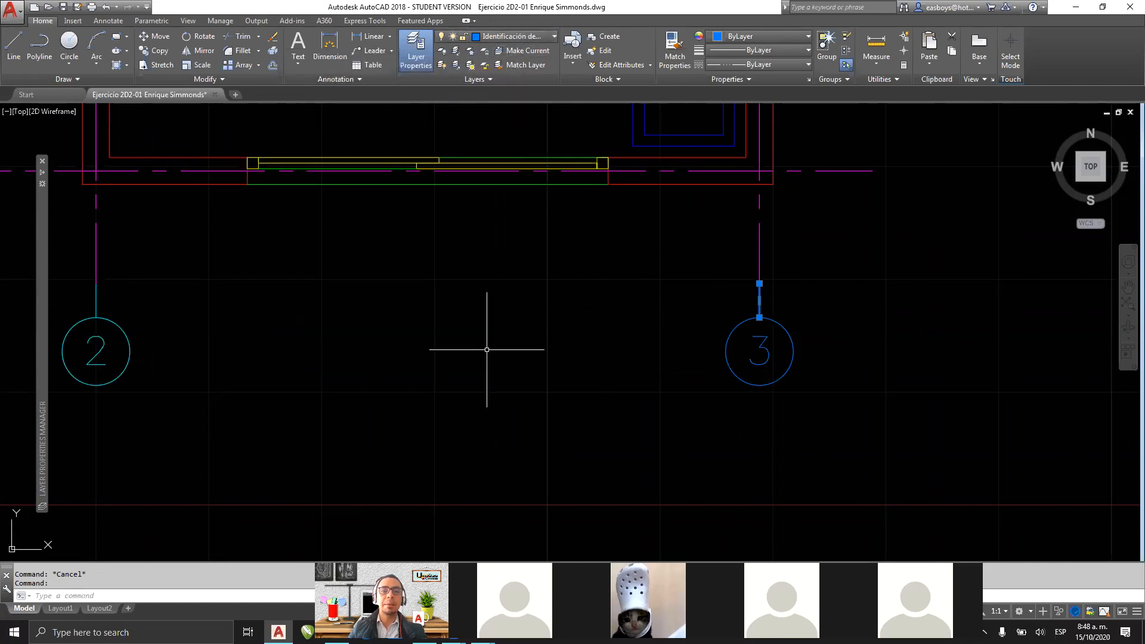
pyautogui.press('Escape')
pyautogui.scroll(-5, 651, 400)
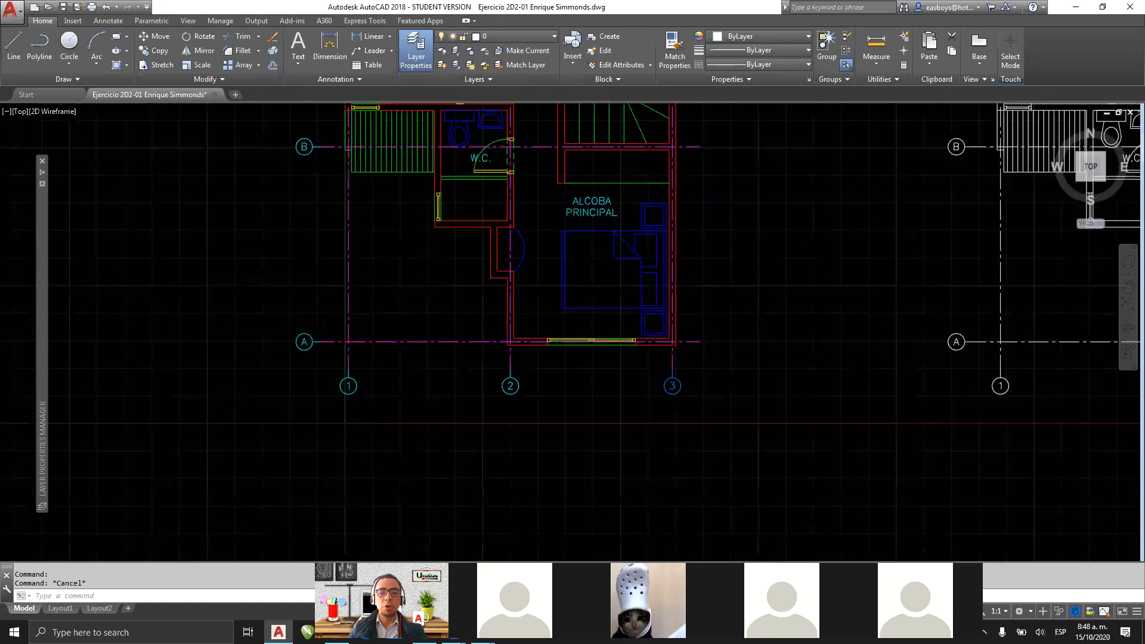
pyautogui.scroll(-2, 661, 389)
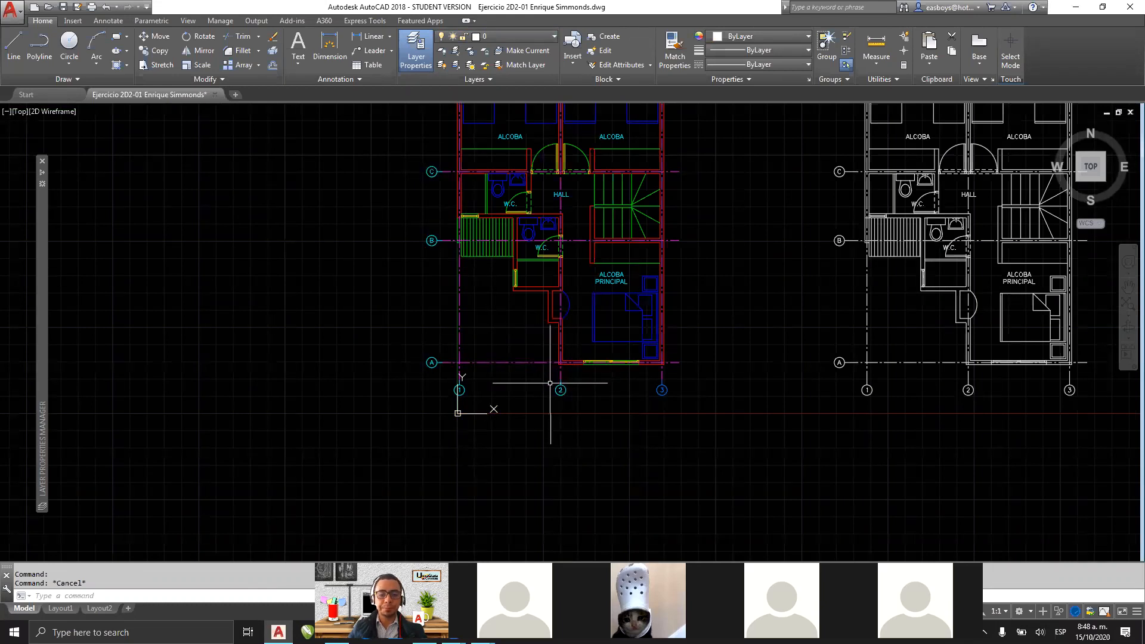
pyautogui.scroll(5, 614, 390)
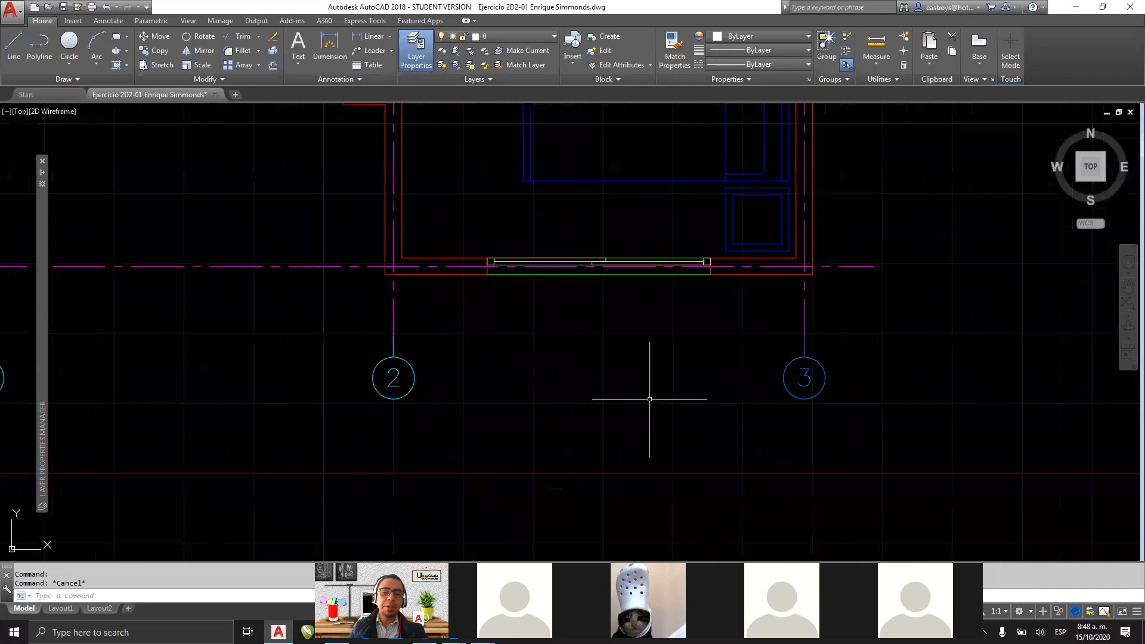
pyautogui.scroll(-8, 732, 399)
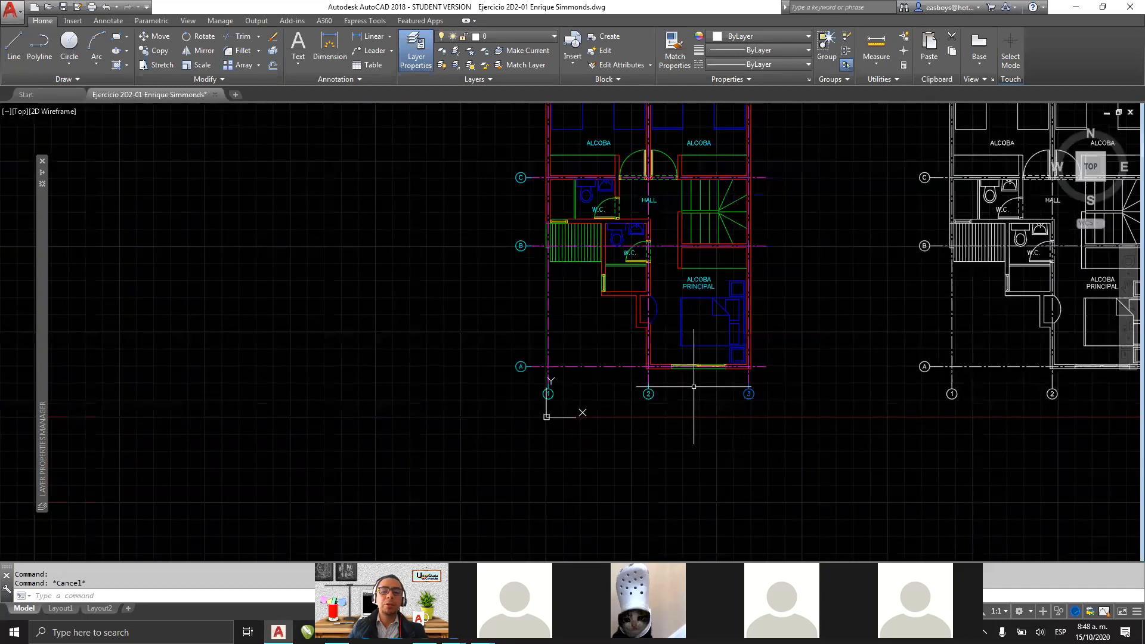
# Step: Assign the axis 2 bubble, its number and short line to the Identificación de Ejes de Muro layer and clear the selection
pyautogui.scroll(-2, 693, 386)
pyautogui.scroll(6, 378, 385)
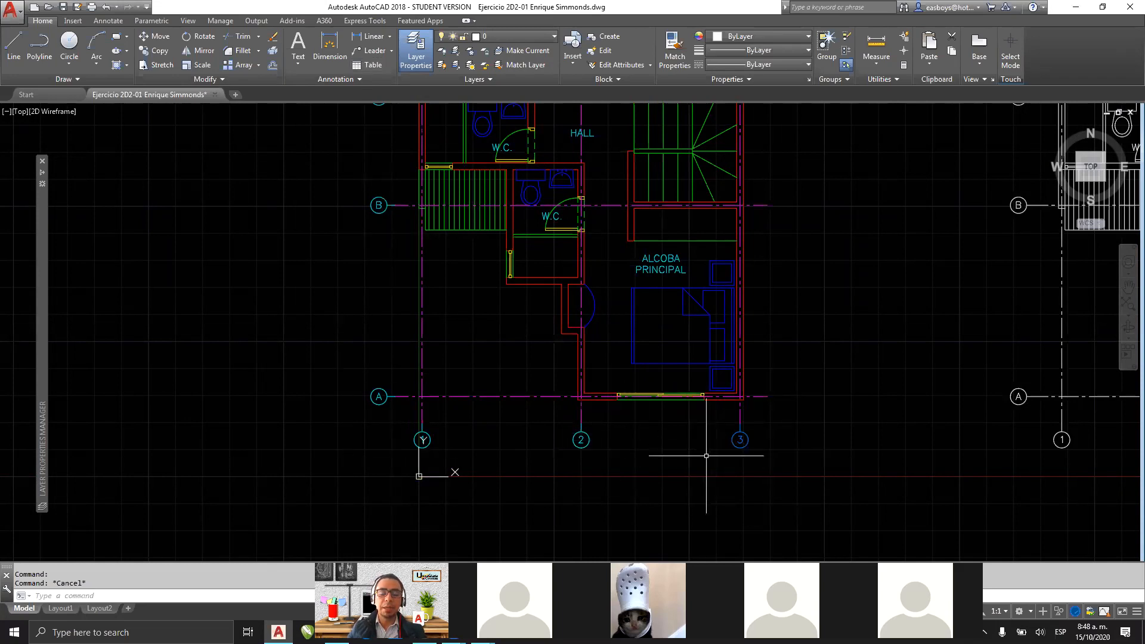
pyautogui.scroll(8, 552, 454)
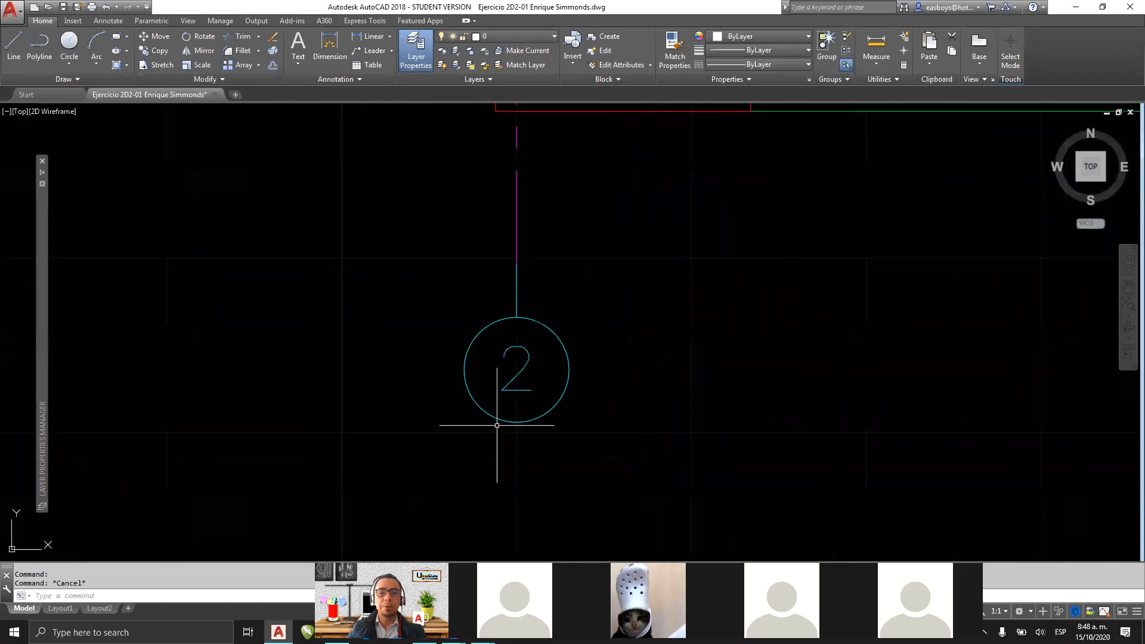
pyautogui.click(634, 293)
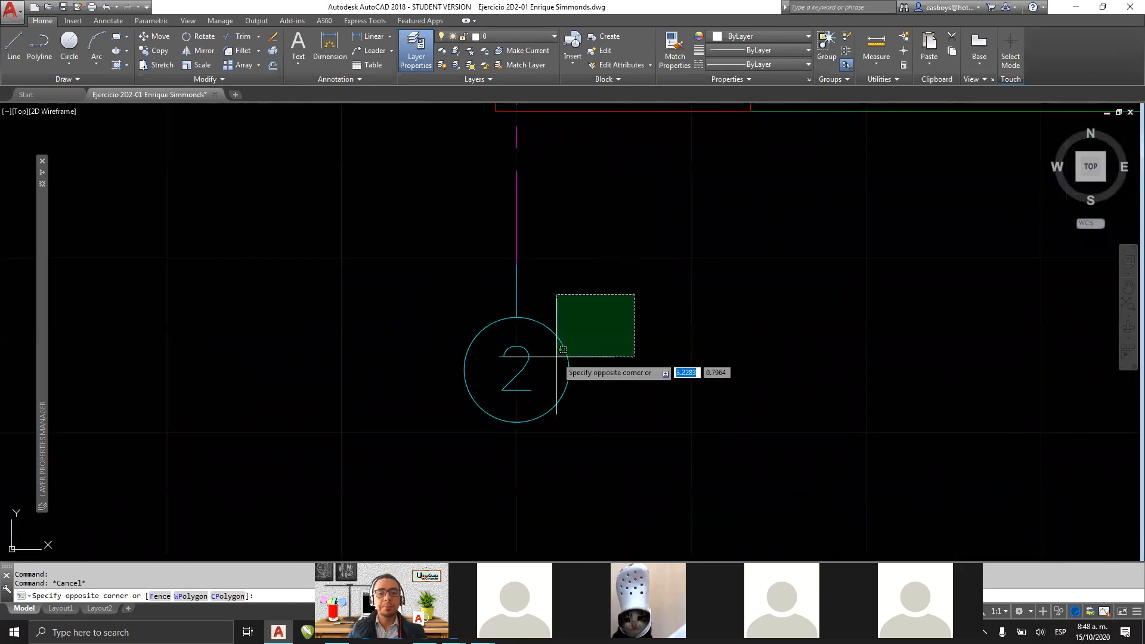
pyautogui.click(372, 478)
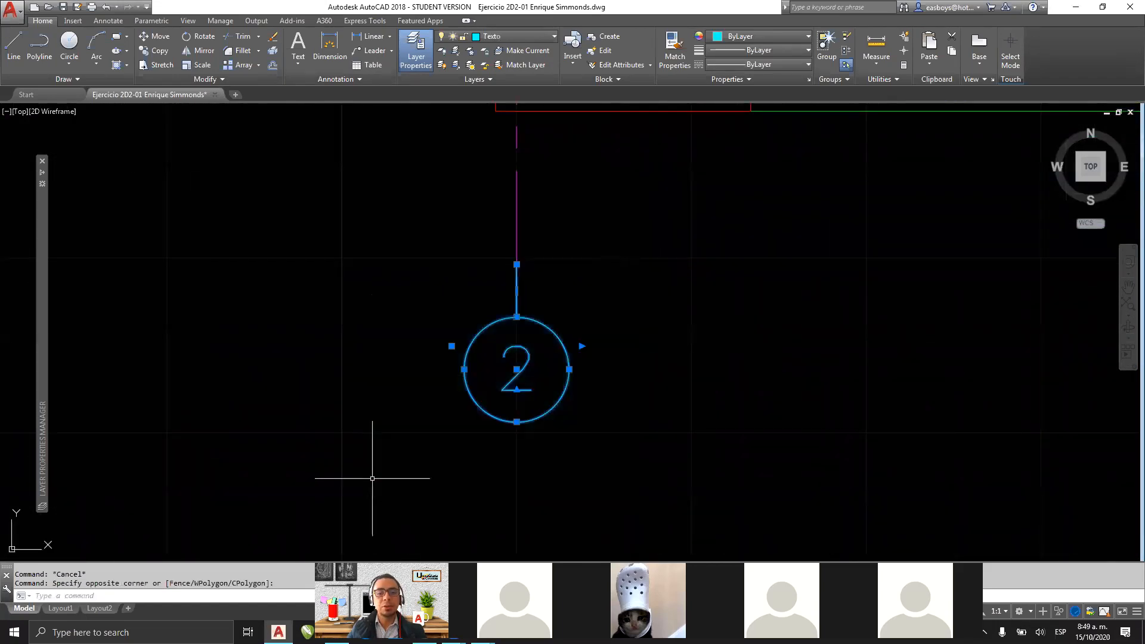
pyautogui.click(544, 36)
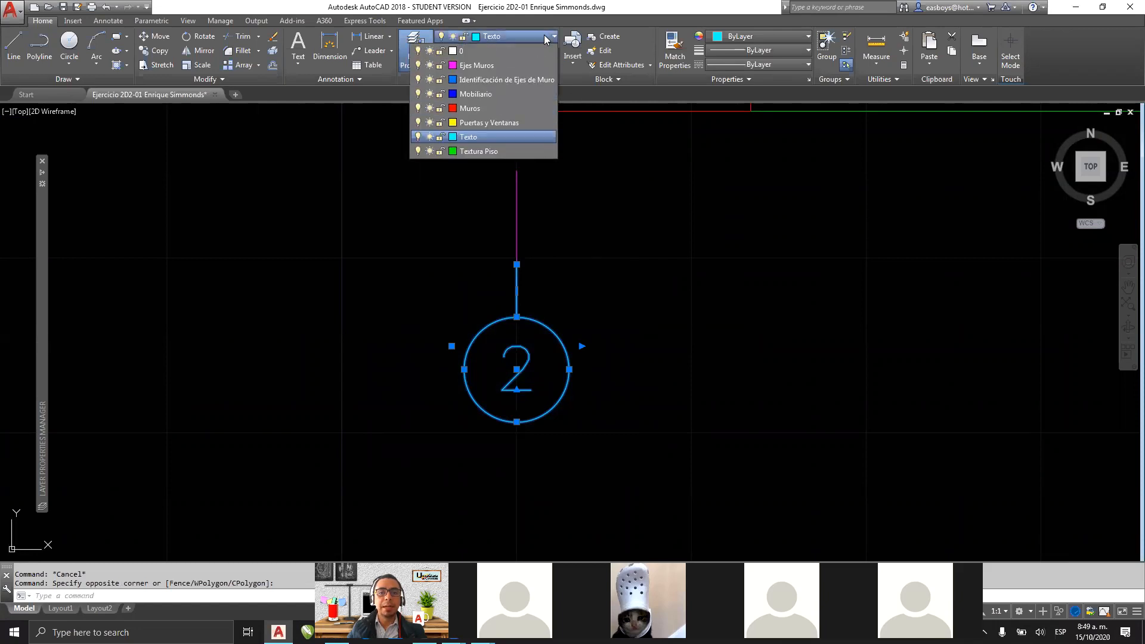
pyautogui.click(542, 77)
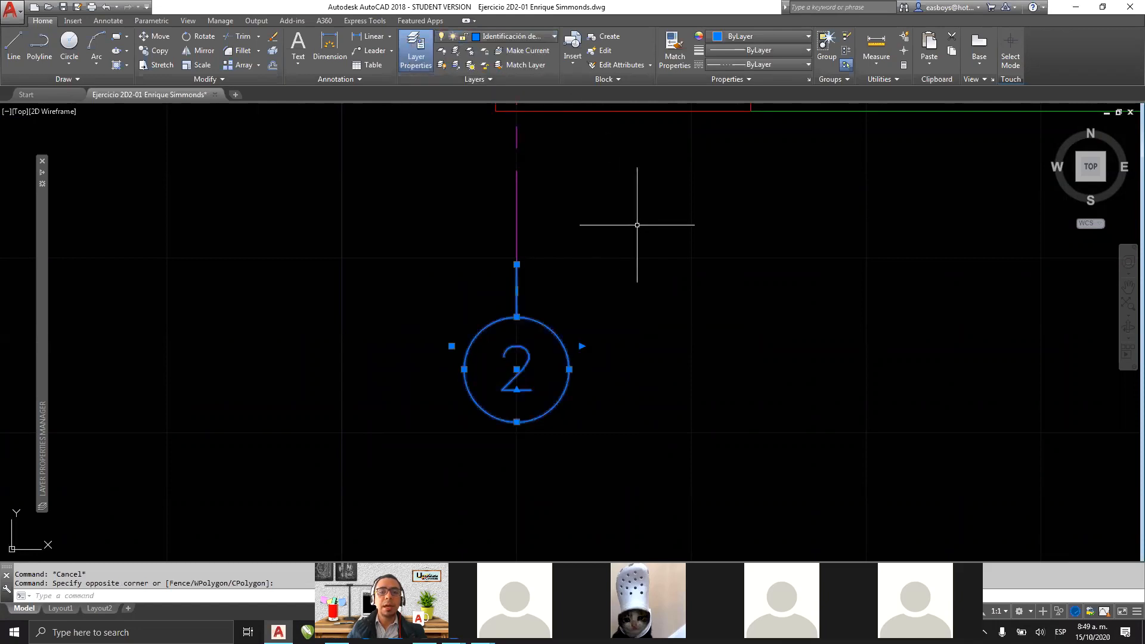
pyautogui.press('Escape')
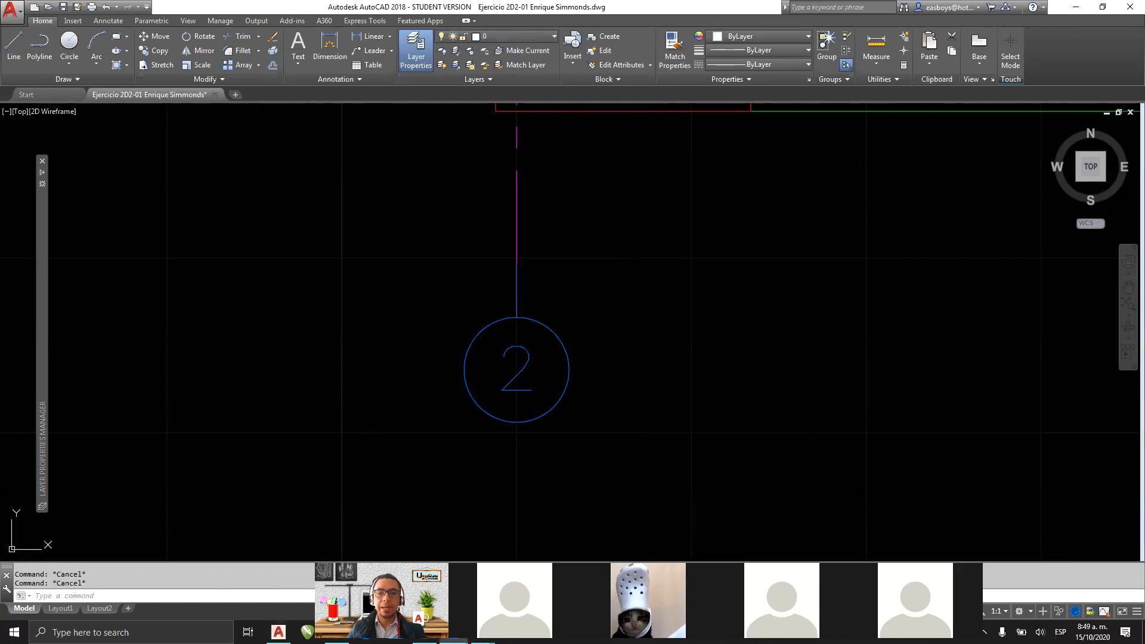
# Step: Point out the Match Properties command with a freehand circle and an arrow, and erase the markings
pyautogui.moveTo(692, 22)
pyautogui.mouseDown()
pyautogui.moveTo(656, 25)
pyautogui.moveTo(654, 78)
pyautogui.moveTo(699, 64)
pyautogui.moveTo(670, 18)
pyautogui.moveTo(649, 57)
pyautogui.moveTo(704, 29)
pyautogui.moveTo(686, 19)
pyautogui.mouseUp()
pyautogui.moveTo(706, 231)
pyautogui.mouseDown()
pyautogui.moveTo(671, 106)
pyautogui.moveTo(701, 128)
pyautogui.mouseUp()
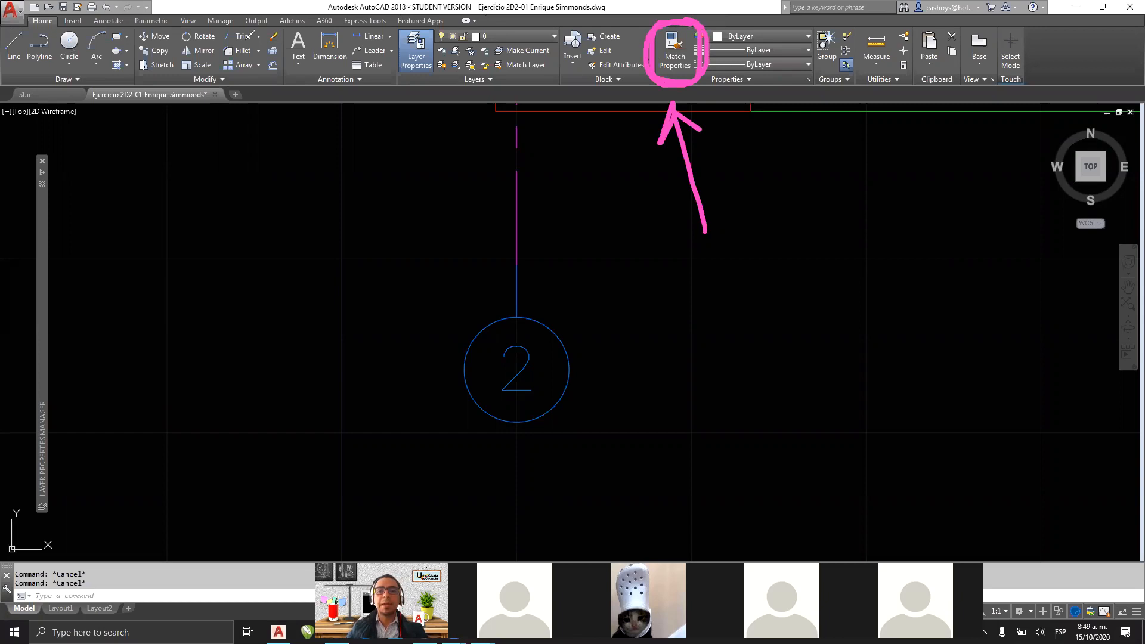
pyautogui.click(679, 105)
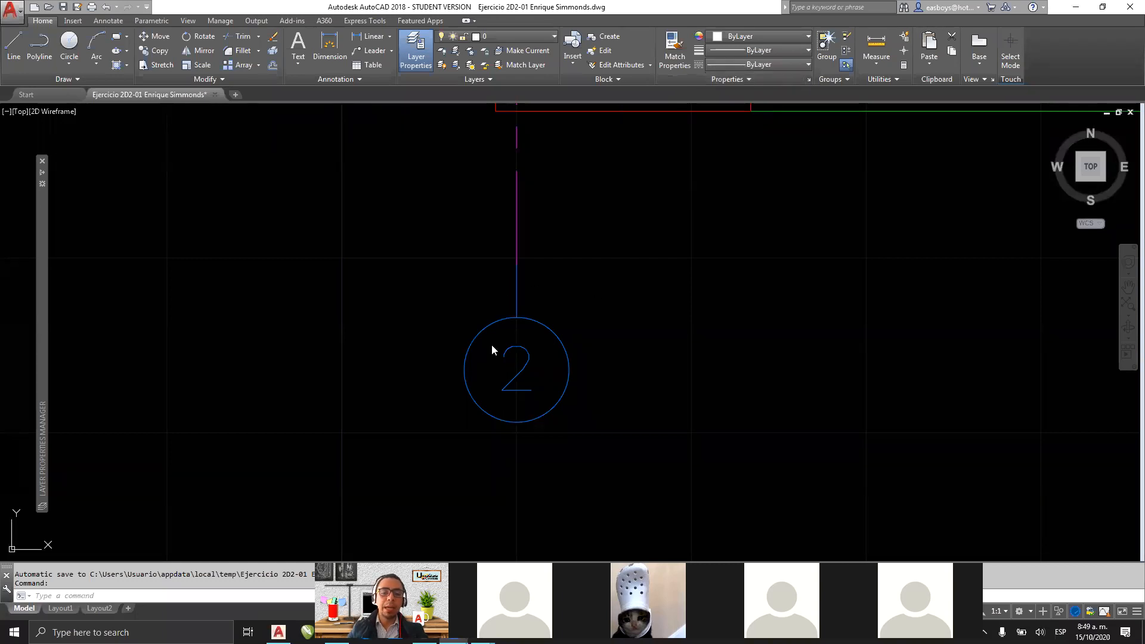
# Step: Open the Properties palette with no object selected, beside the axis 1, 2 and 3 bubbles
pyautogui.scroll(-4, 806, 306)
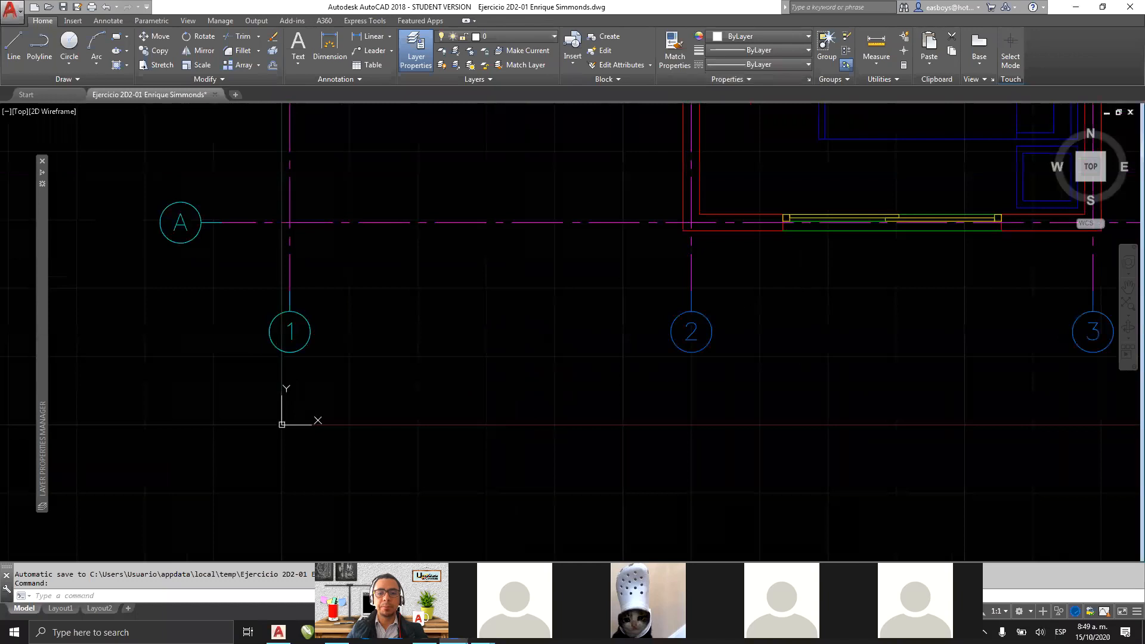
pyautogui.press('Escape')
pyautogui.press('Escape')
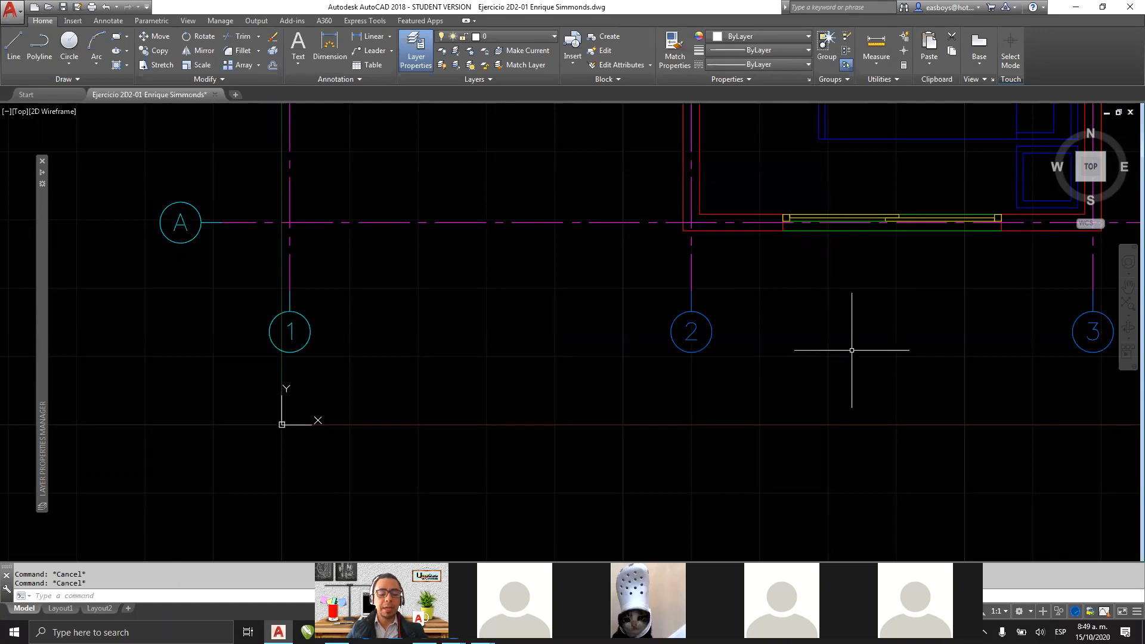
pyautogui.write('PR')
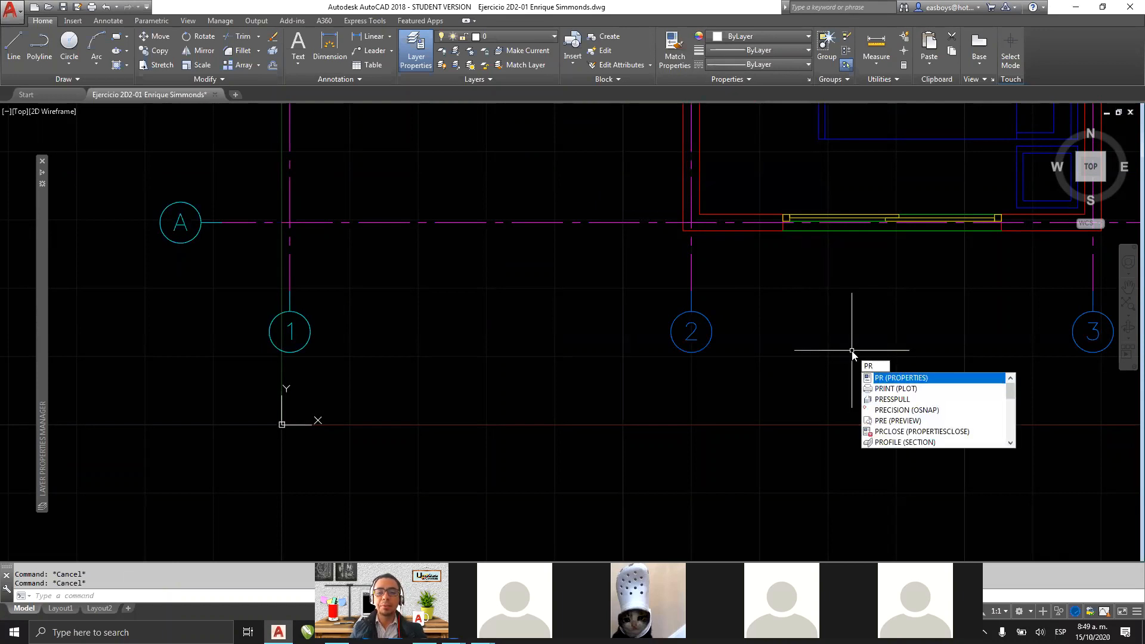
pyautogui.press('Return')
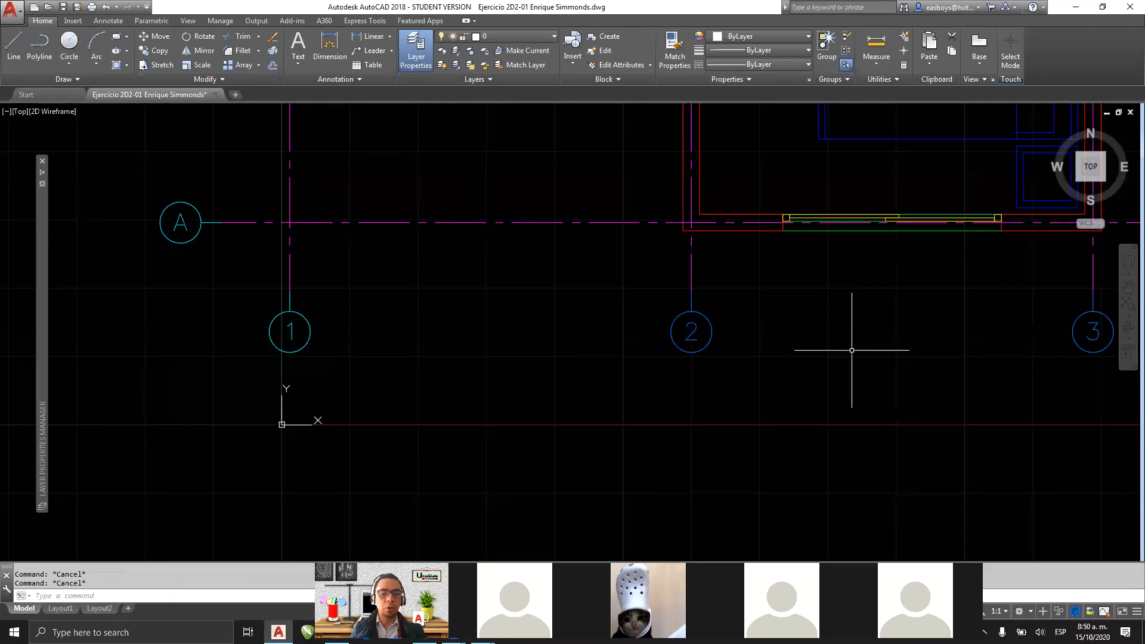
pyautogui.hotkey('ctrl', '1')
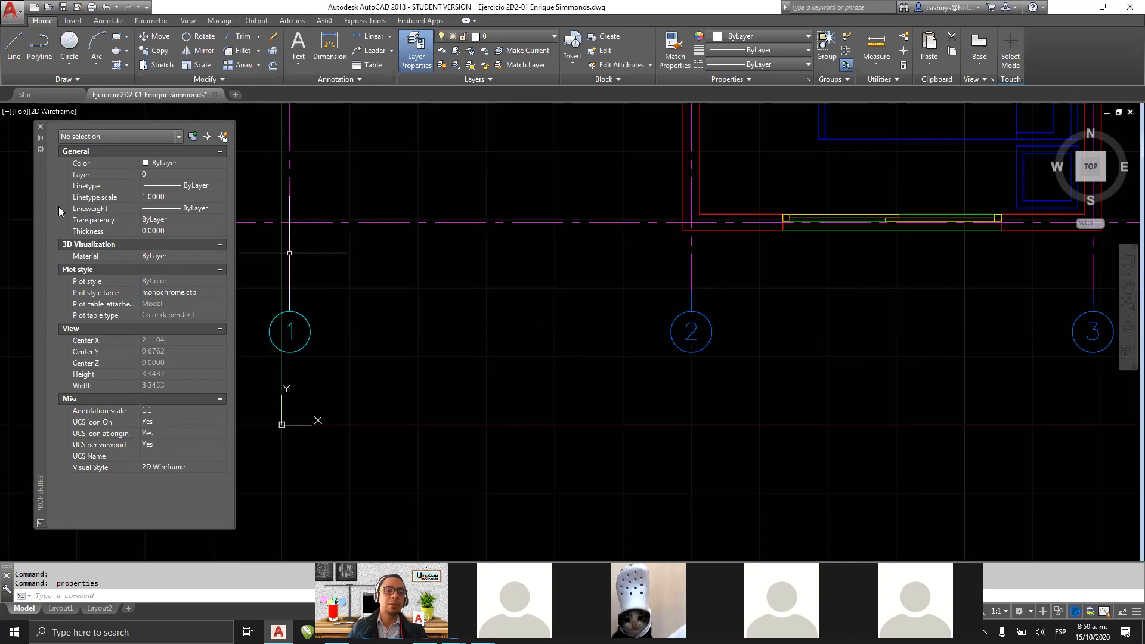
pyautogui.press('Escape')
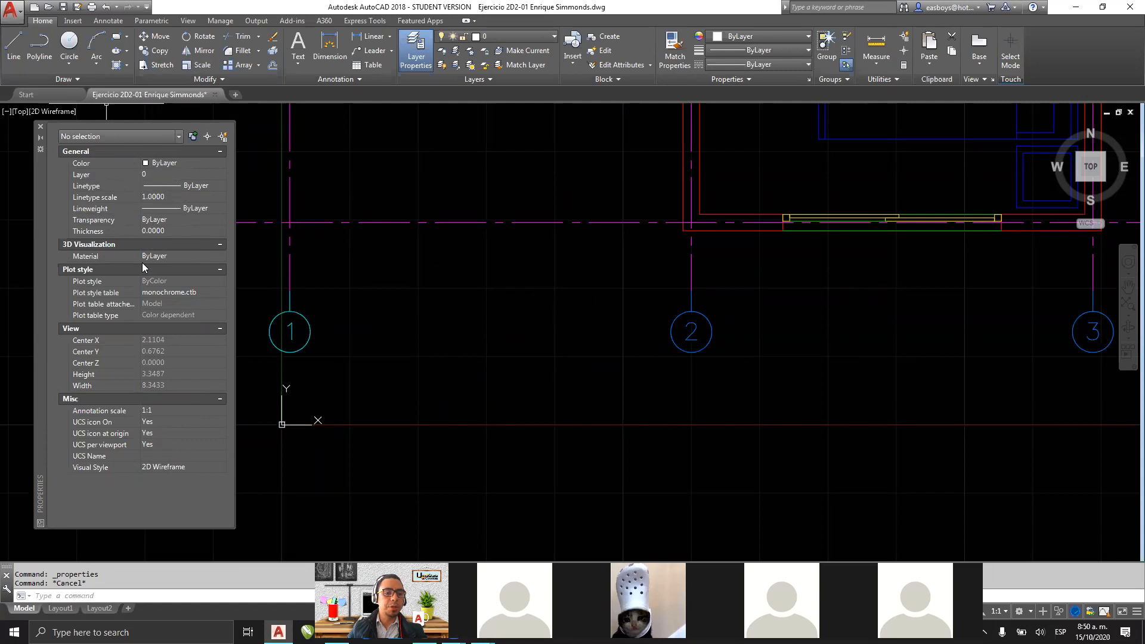
# Step: Examine the properties of the axis 2 circle and of its number text, clearing the selection after each
pyautogui.click(672, 321)
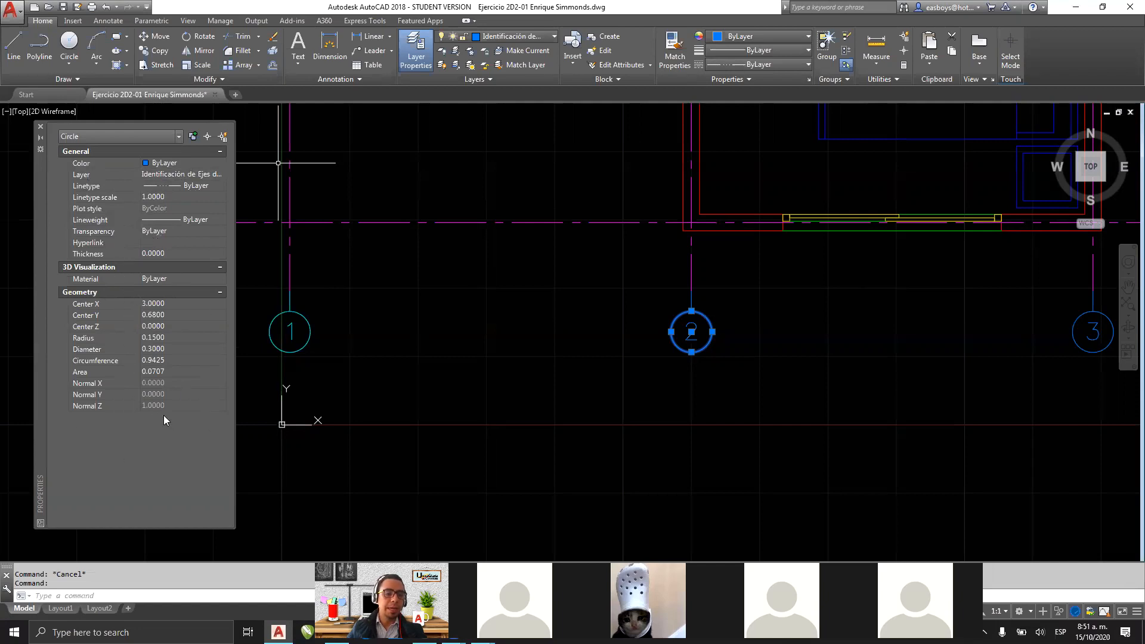
pyautogui.press('Escape')
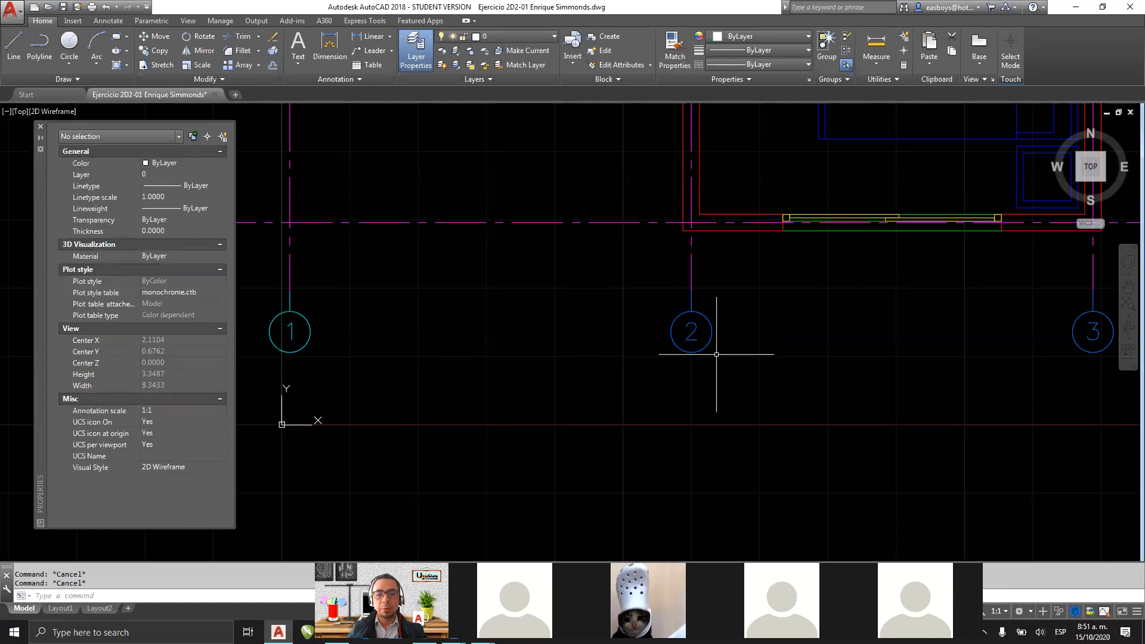
pyautogui.click(695, 329)
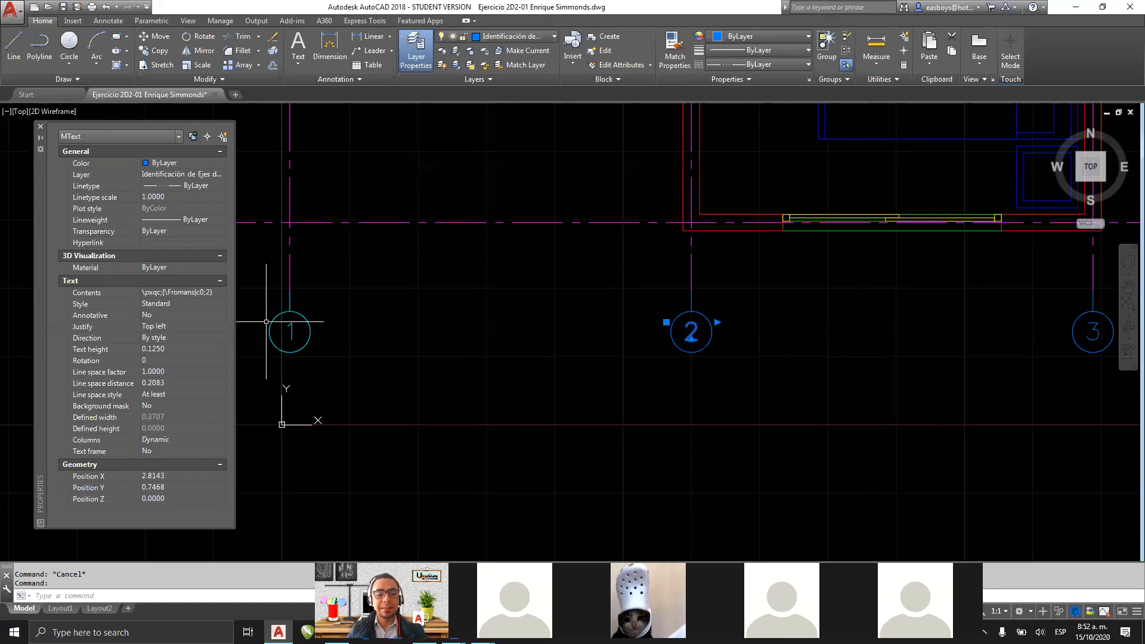
pyautogui.press('Escape')
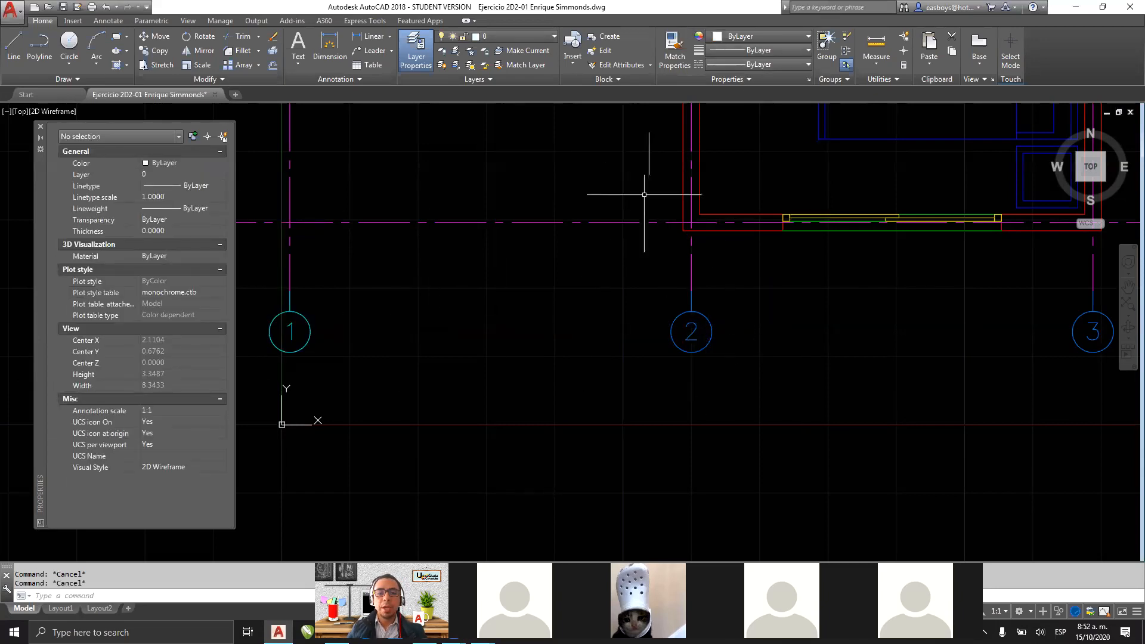
# Step: Start Match Properties, mark bubble 2 as the source with a freehand circle, the word ORIGEN and an arrow towards bubble 1, and erase the markings
pyautogui.moveTo(634, 340); pyautogui.dragTo(740, 346, button='middle')
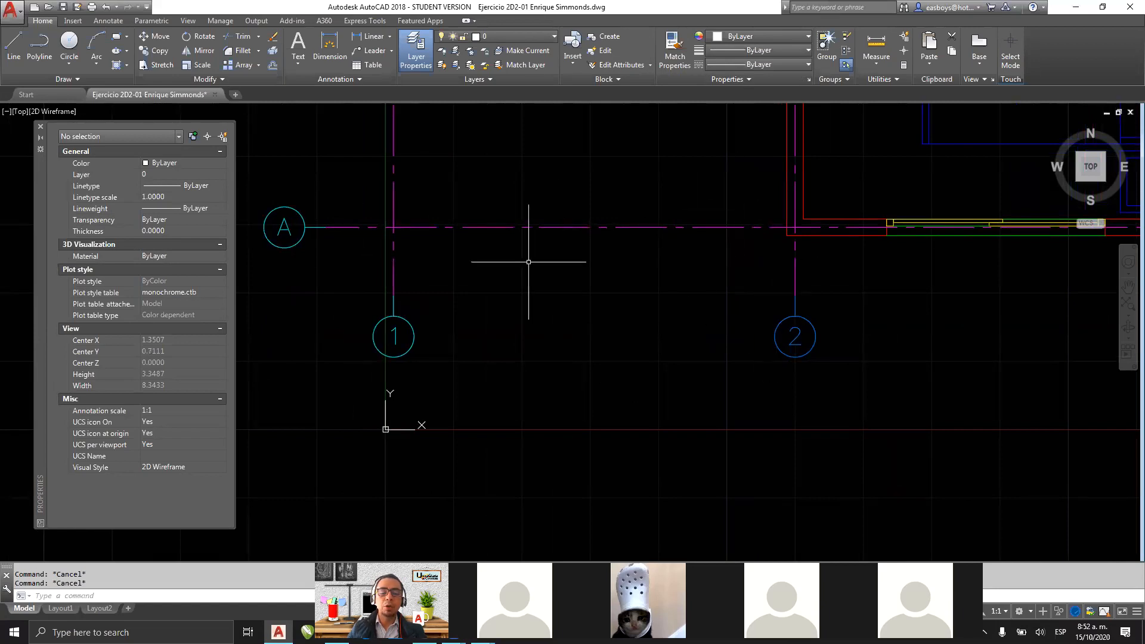
pyautogui.click(671, 53)
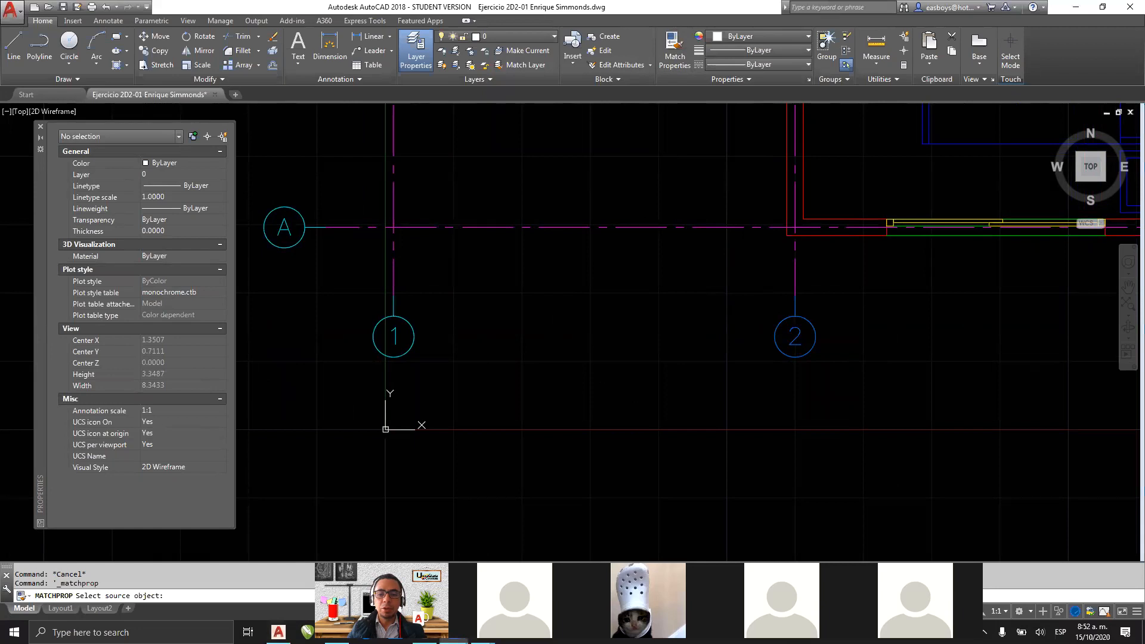
pyautogui.moveTo(824, 293)
pyautogui.mouseDown()
pyautogui.moveTo(753, 413)
pyautogui.moveTo(832, 413)
pyautogui.mouseUp()
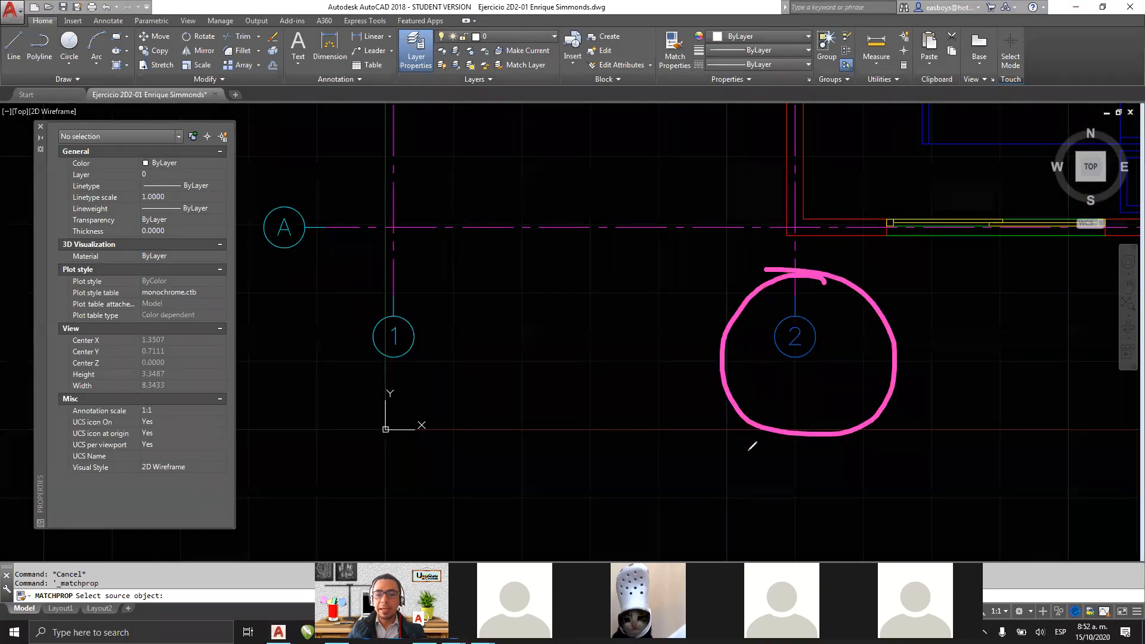
pyautogui.moveTo(745, 455); pyautogui.dragTo(758, 434)
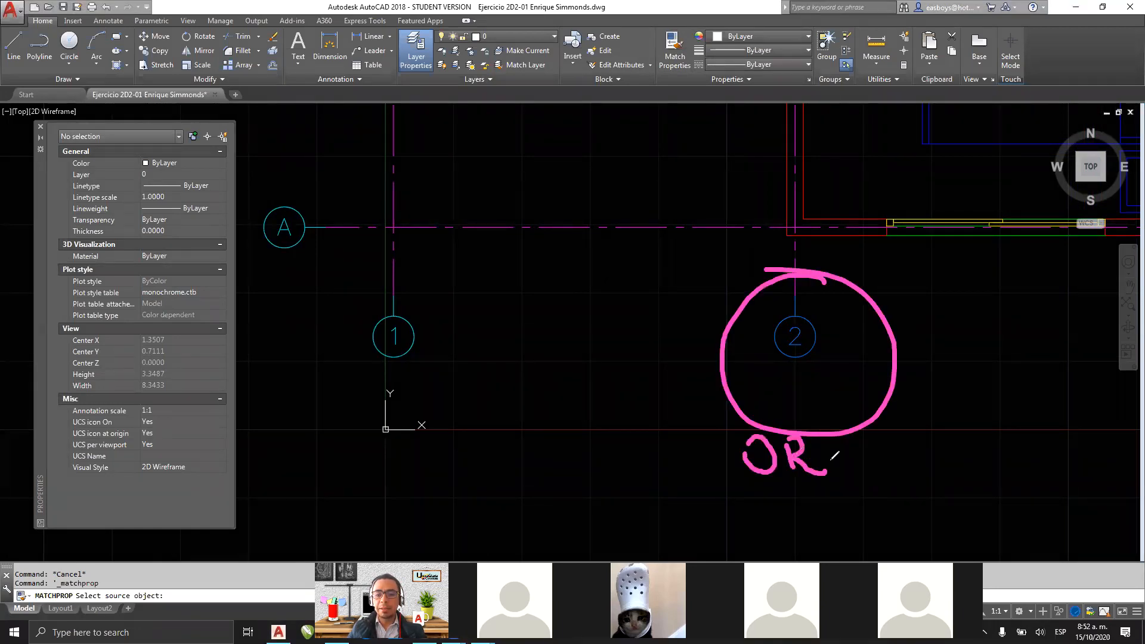
pyautogui.moveTo(890, 455); pyautogui.dragTo(924, 470)
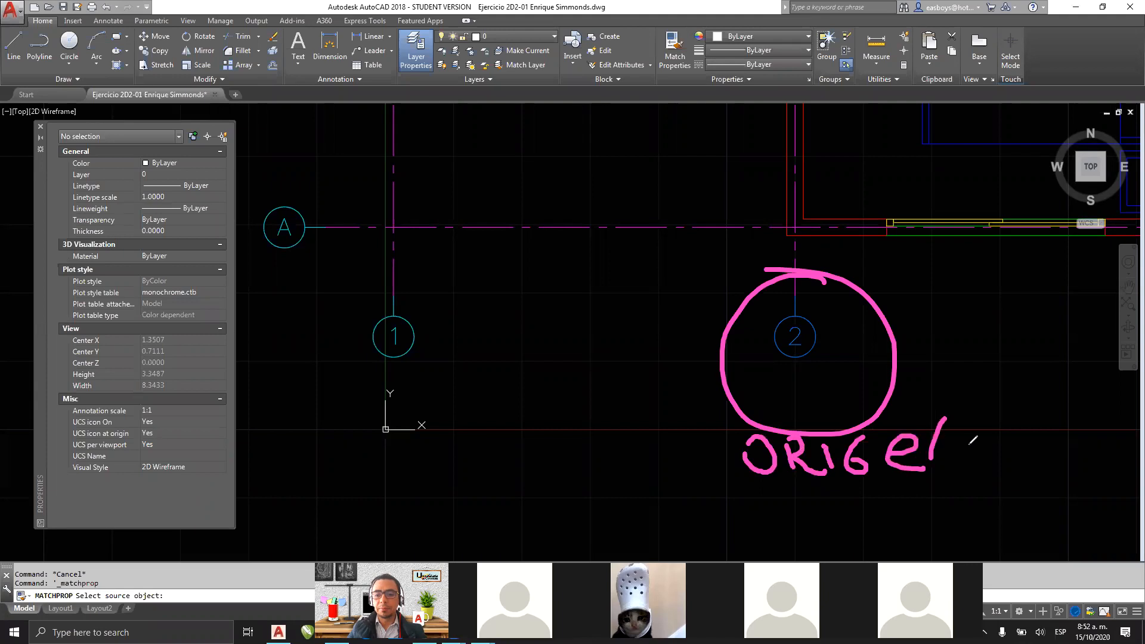
pyautogui.moveTo(704, 314)
pyautogui.mouseDown()
pyautogui.moveTo(551, 276)
pyautogui.moveTo(452, 317)
pyautogui.mouseUp()
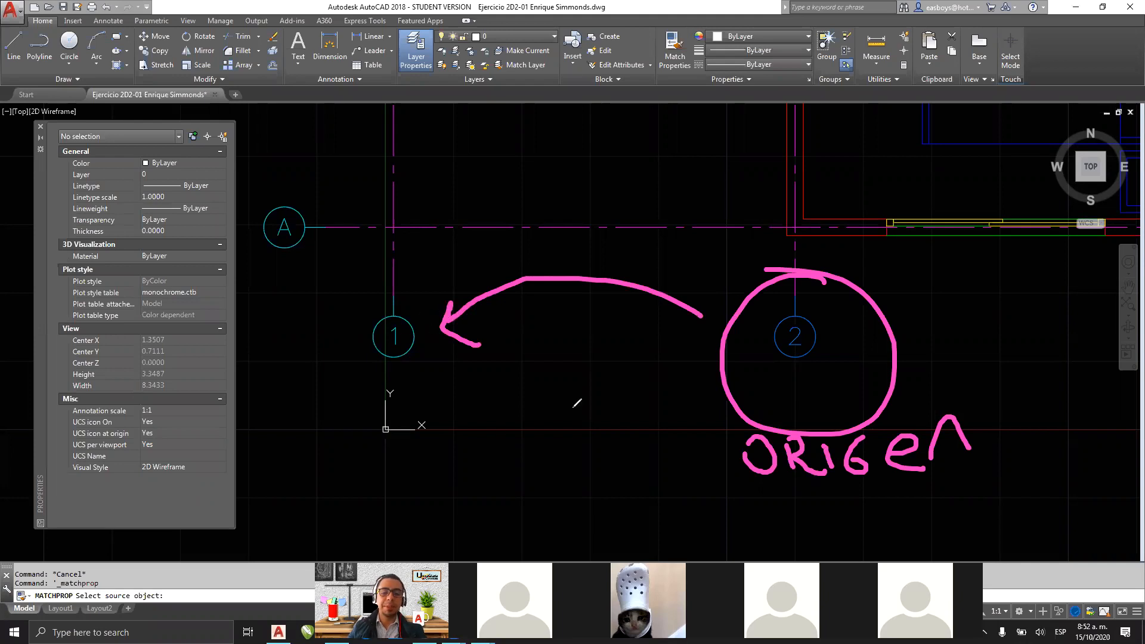
pyautogui.click(658, 101)
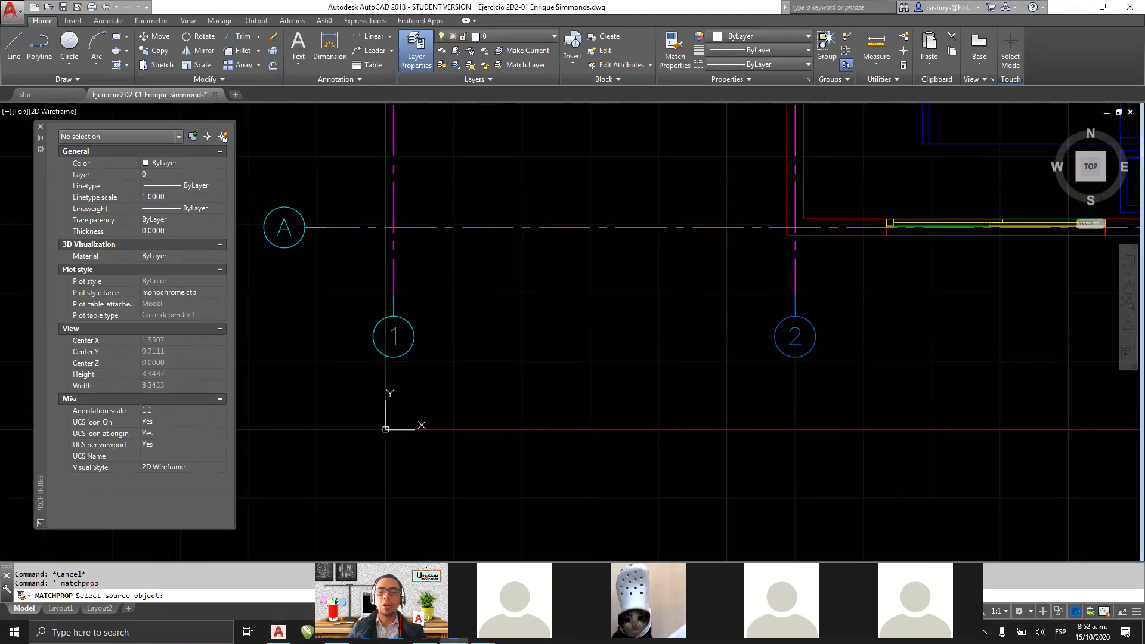
# Step: Match the properties of the axis 2 bubble's short line onto the axis 1 circle, number and short line
pyautogui.click(795, 305)
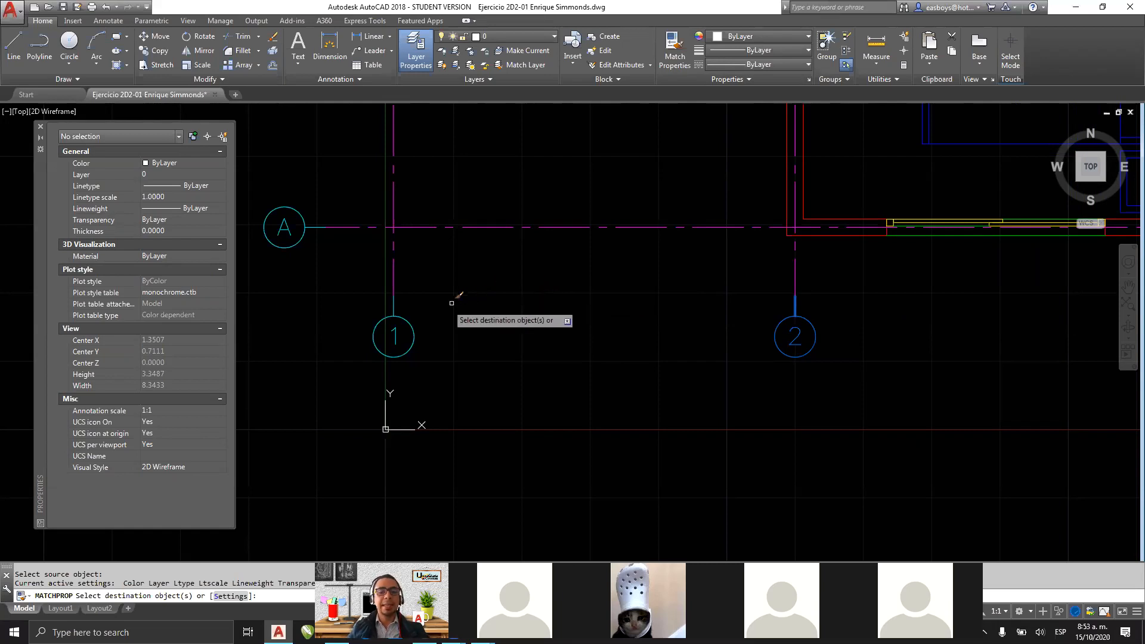
pyautogui.click(431, 305)
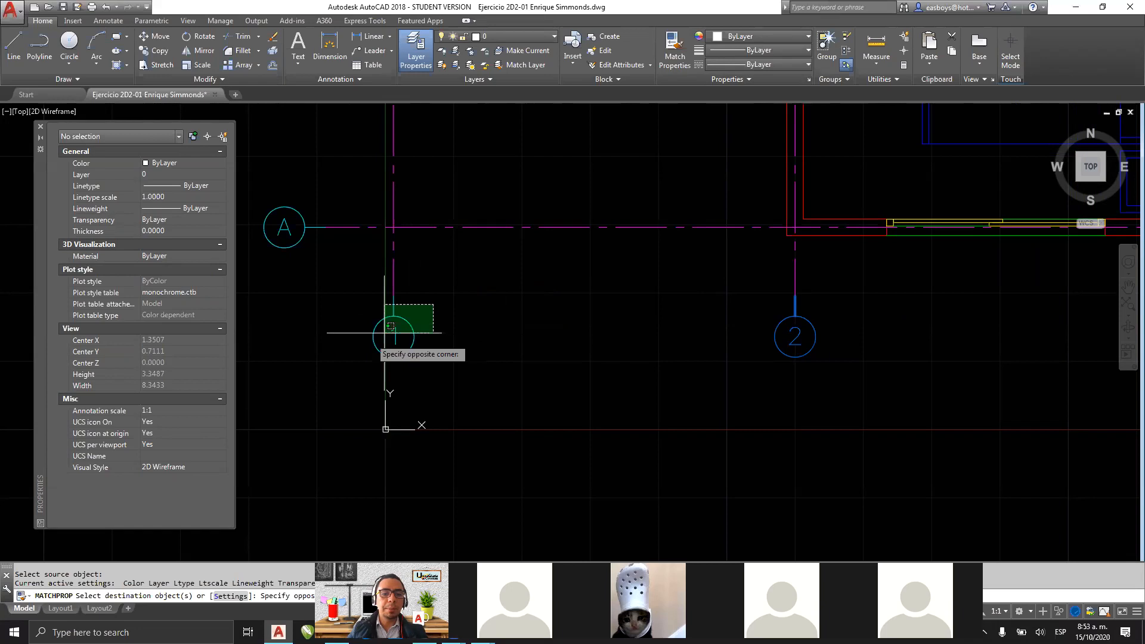
pyautogui.click(356, 383)
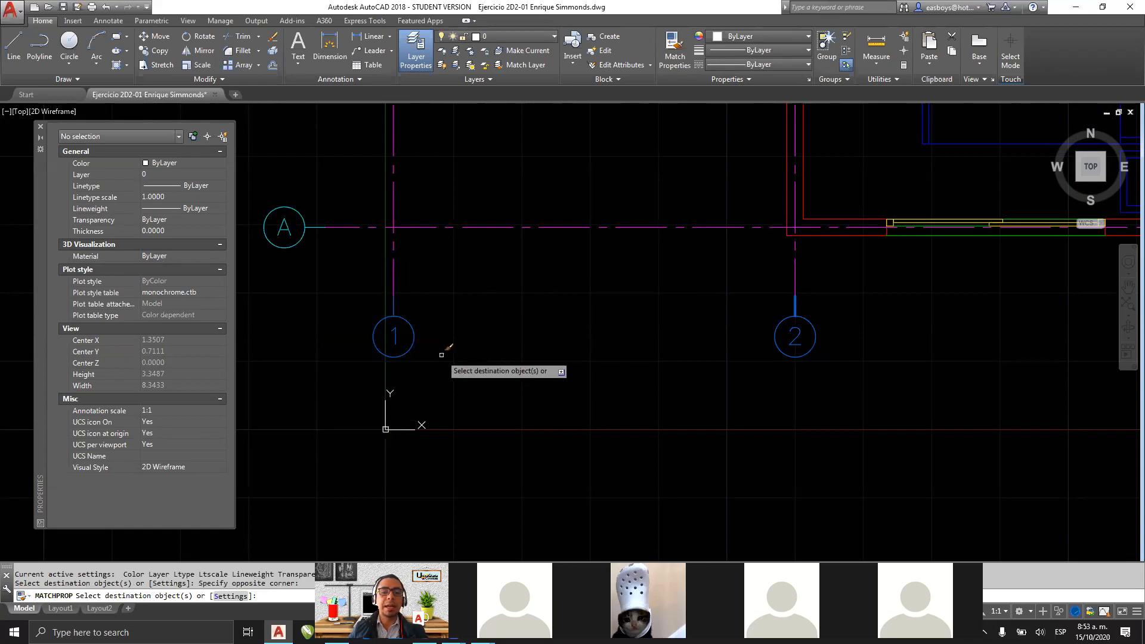
# Step: Apply the same source properties to the axis A and axis B bubbles, with their letters and short lines, and end the command
pyautogui.moveTo(366, 256); pyautogui.dragTo(512, 290, button='middle')
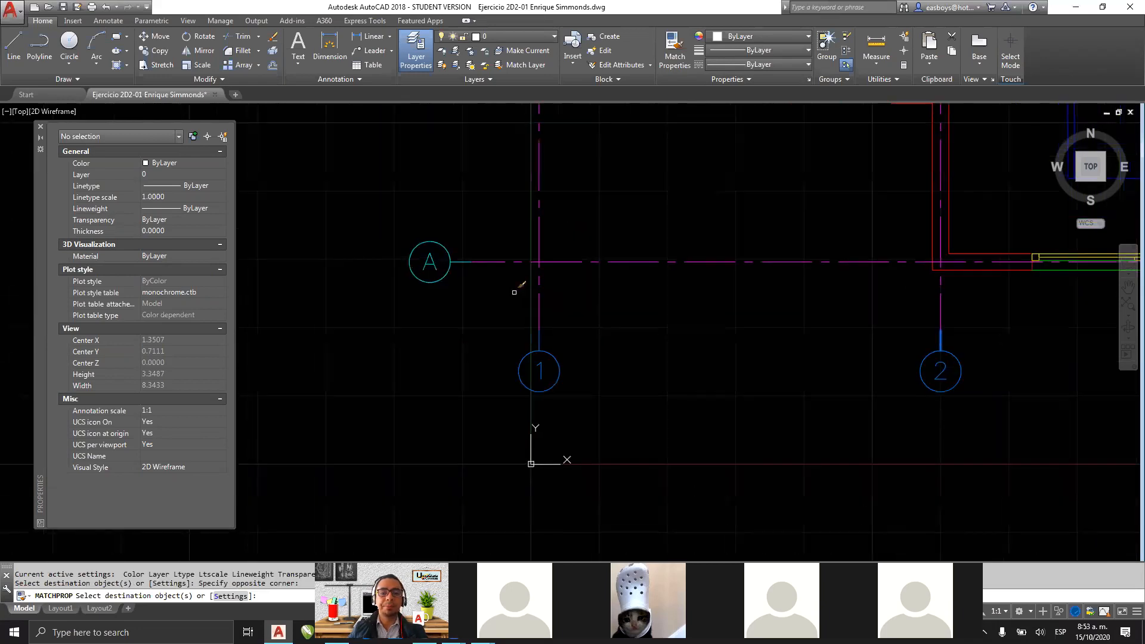
pyautogui.click(458, 214)
pyautogui.click(391, 315)
pyautogui.scroll(-2, 528, 312)
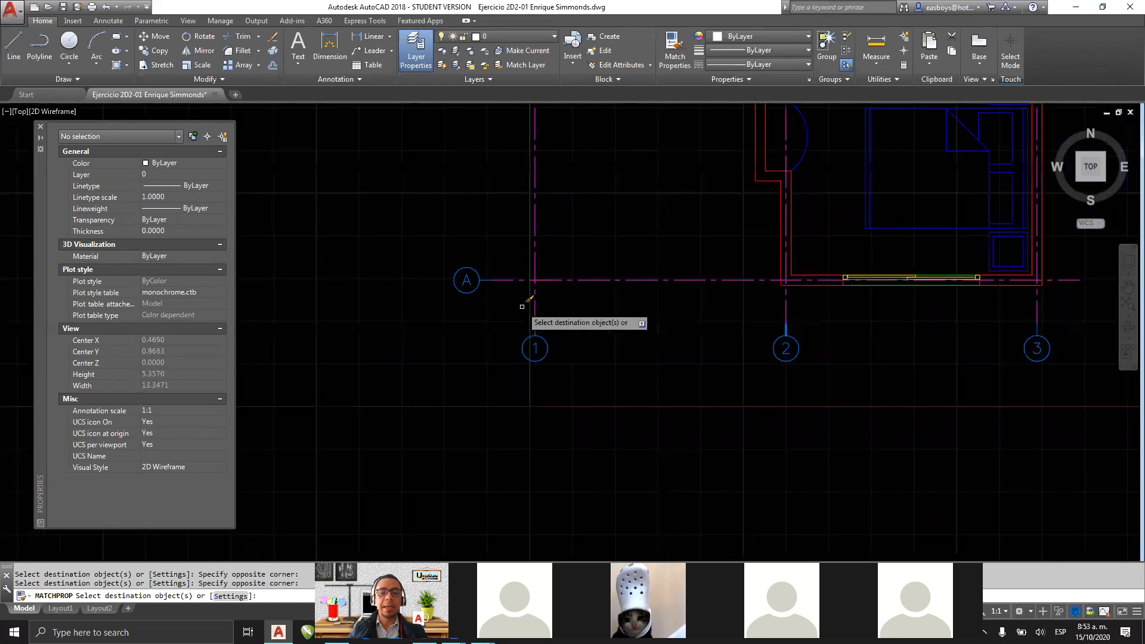
pyautogui.moveTo(491, 268); pyautogui.dragTo(499, 463, button='middle')
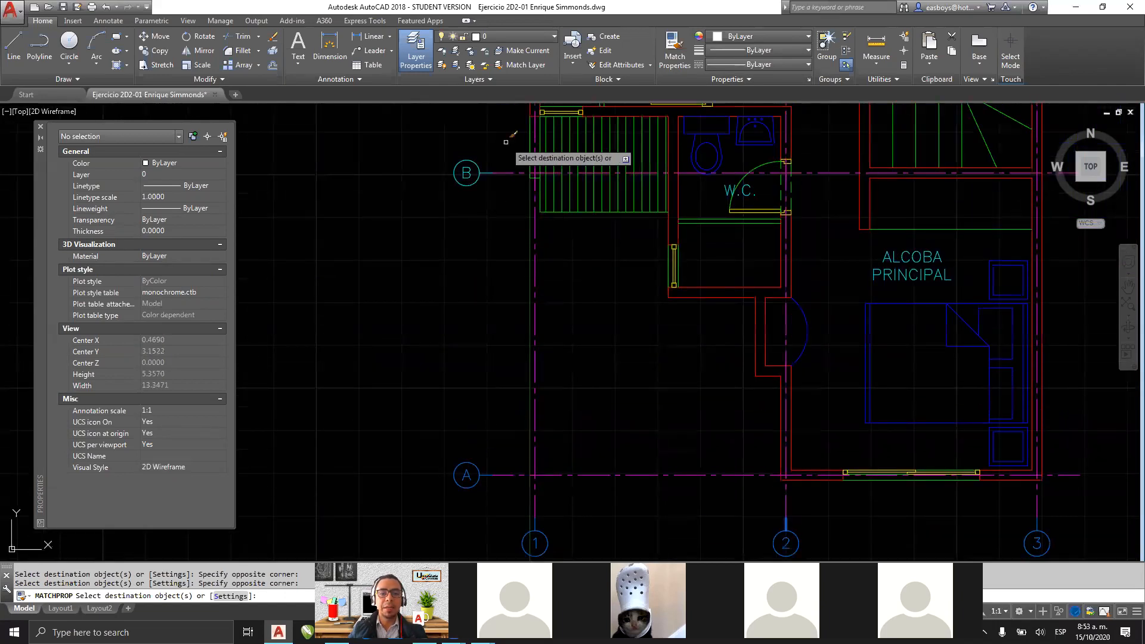
pyautogui.click(483, 140)
pyautogui.press('Escape')
# Step: Match the properties of axis B's short line onto the objects around the lower W.C. and Alcoba Principal, and undo the change
pyautogui.moveTo(459, 310); pyautogui.dragTo(421, 352, button='middle')
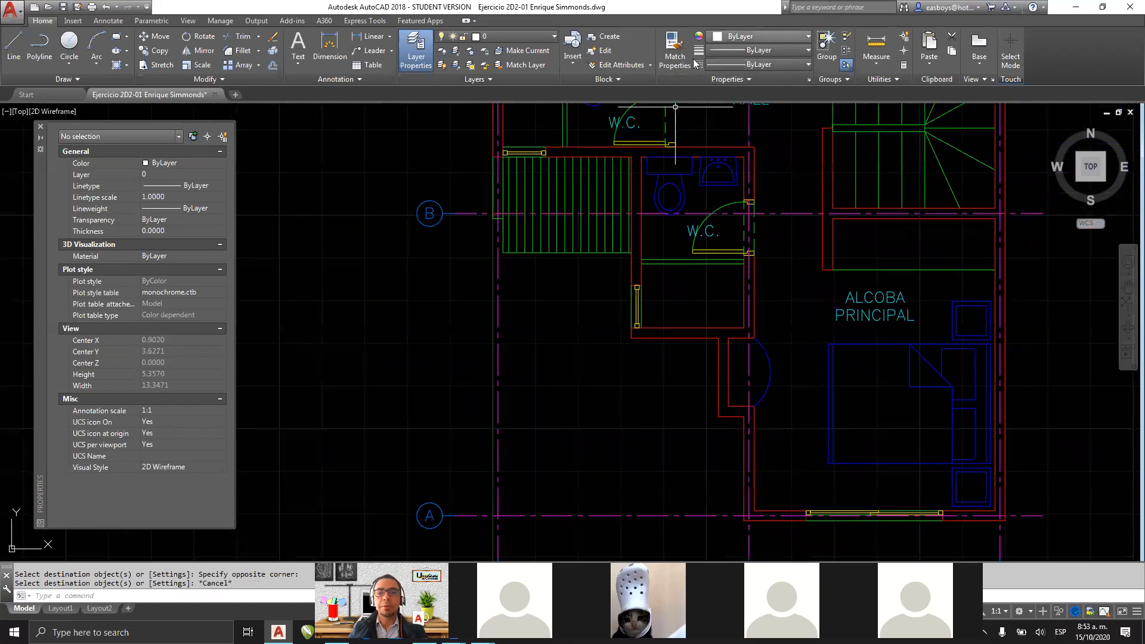
pyautogui.click(674, 51)
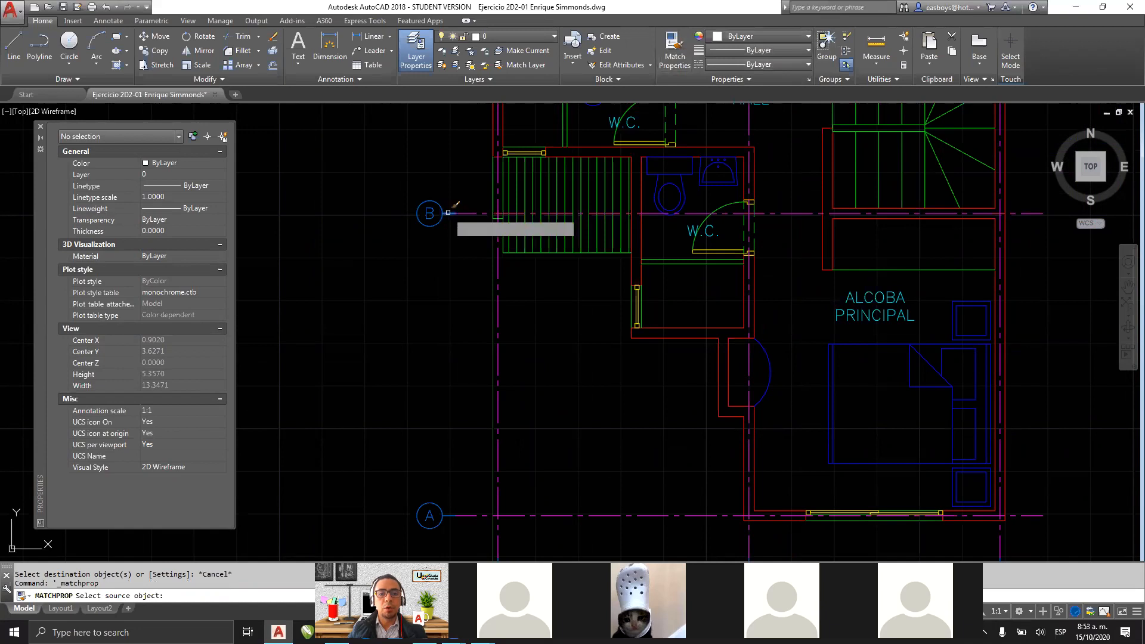
pyautogui.click(449, 213)
pyautogui.click(889, 142)
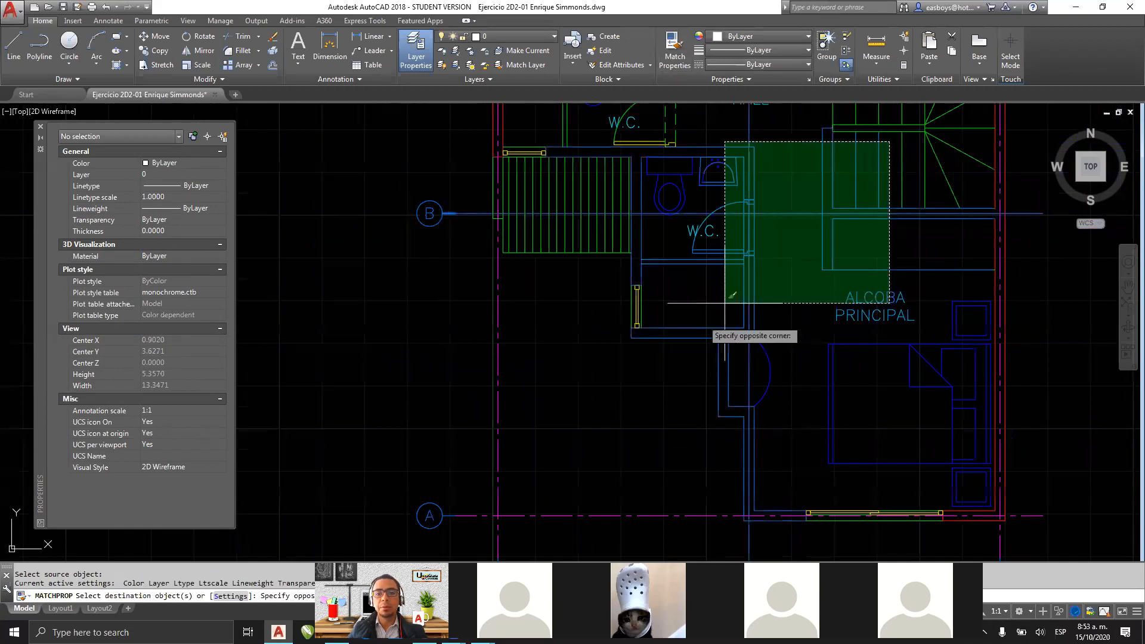
pyautogui.click(566, 411)
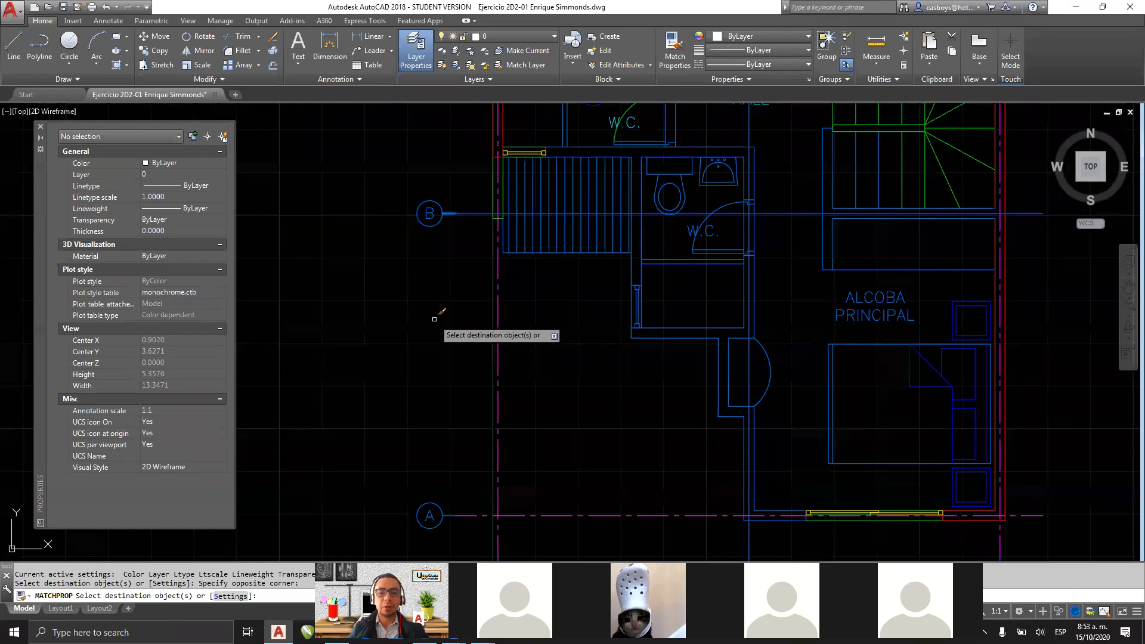
pyautogui.press('Escape')
pyautogui.press('Escape')
pyautogui.press('Escape')
pyautogui.hotkey('ctrl', 'z')
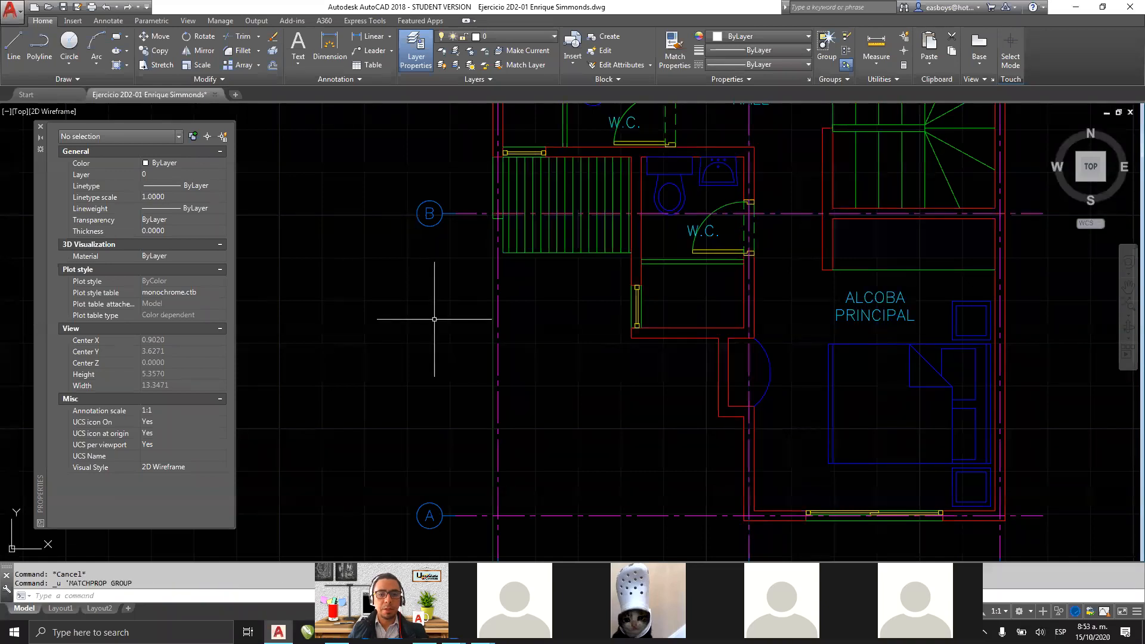
# Step: Assign the axis C circle, letter and short line to the Identificación de Ejes de Muro layer and clear the selection
pyautogui.moveTo(518, 228); pyautogui.dragTo(531, 451, button='middle')
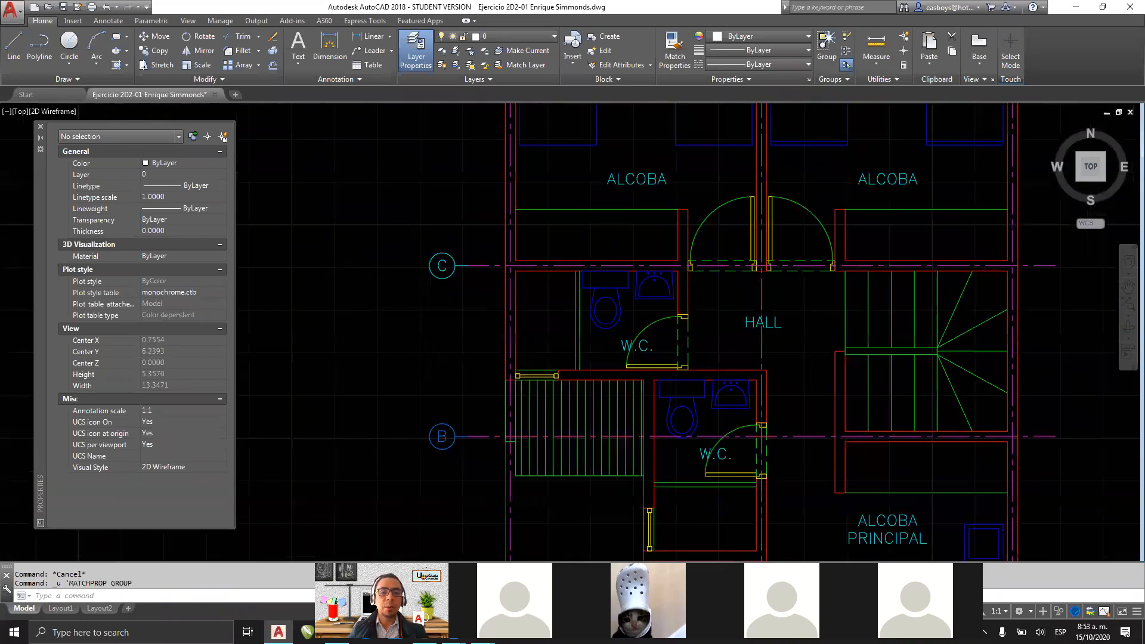
pyautogui.scroll(4, 458, 299)
pyautogui.click(462, 173)
pyautogui.click(350, 294)
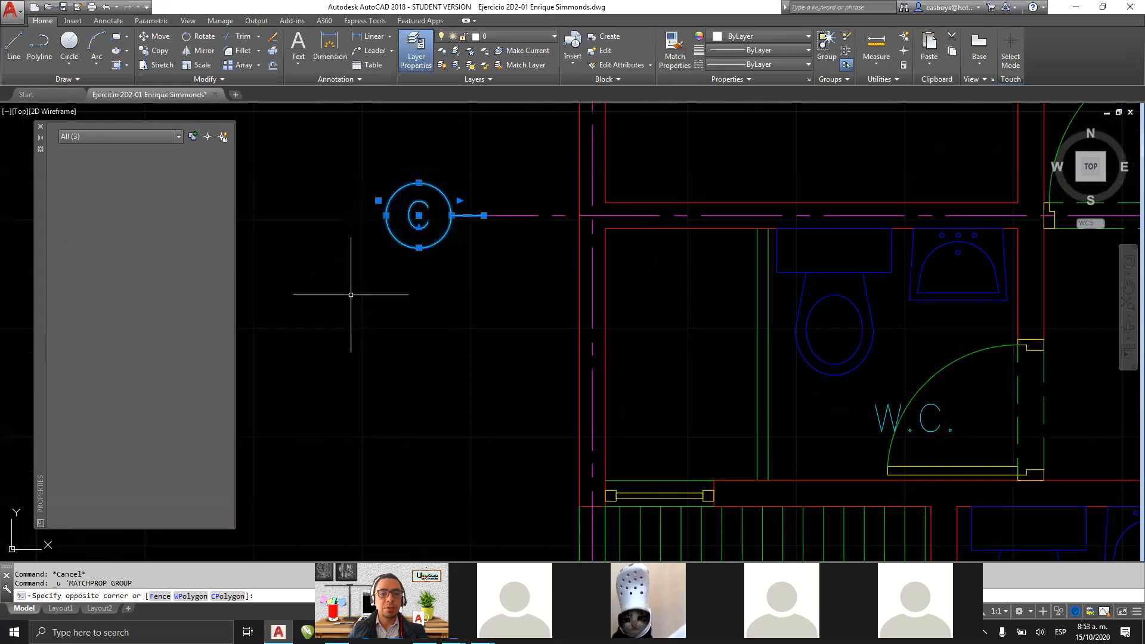
pyautogui.click(536, 35)
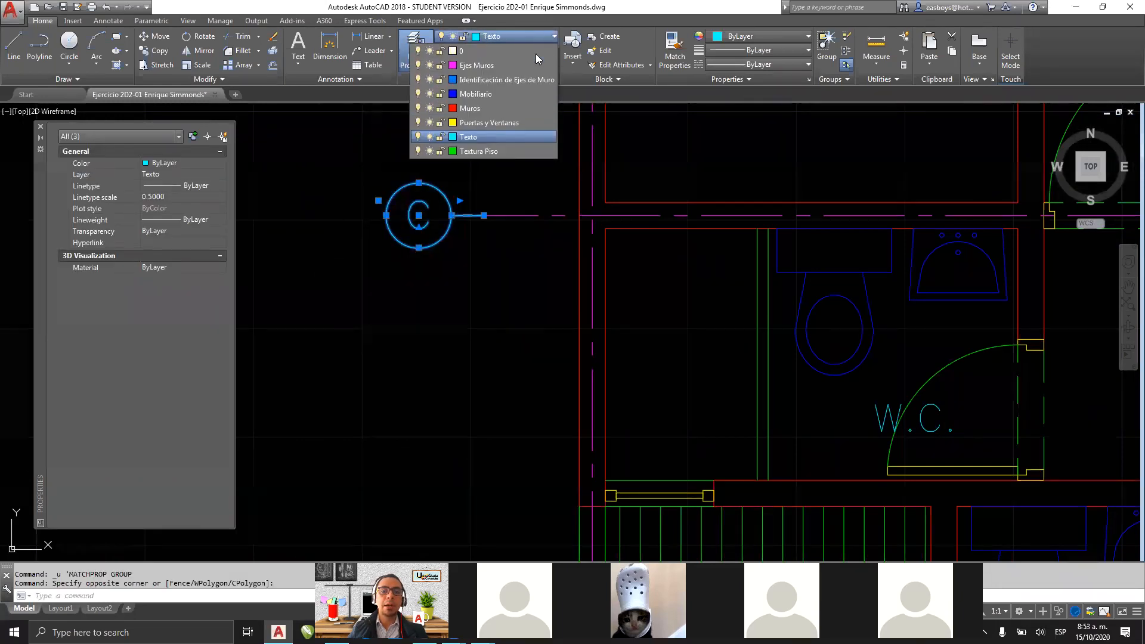
pyautogui.click(526, 81)
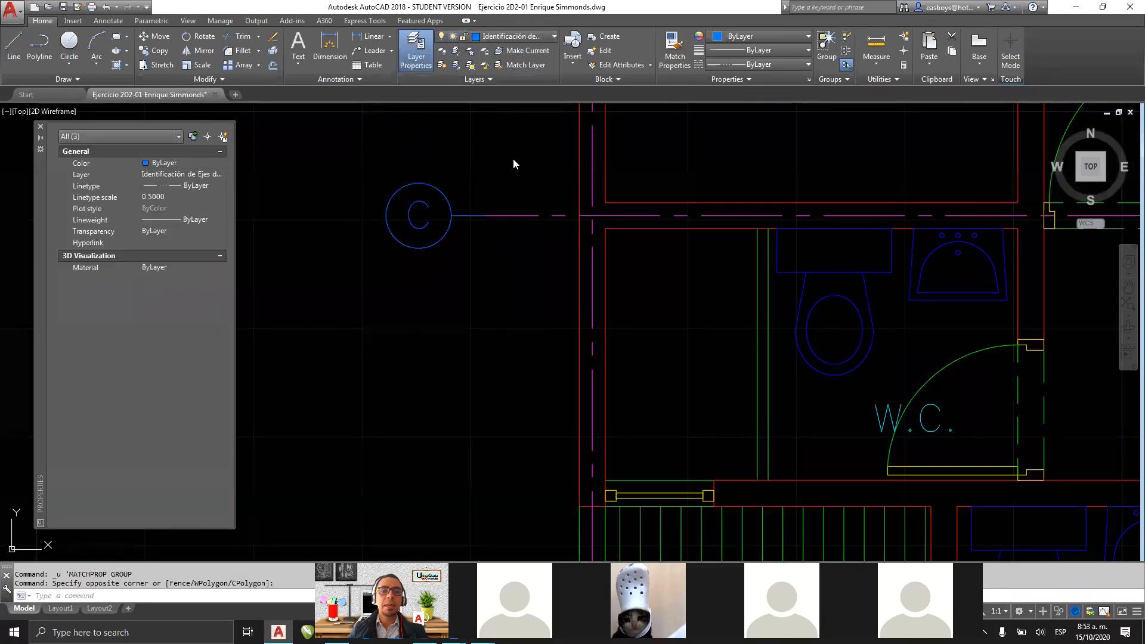
pyautogui.press('Escape')
pyautogui.press('Escape')
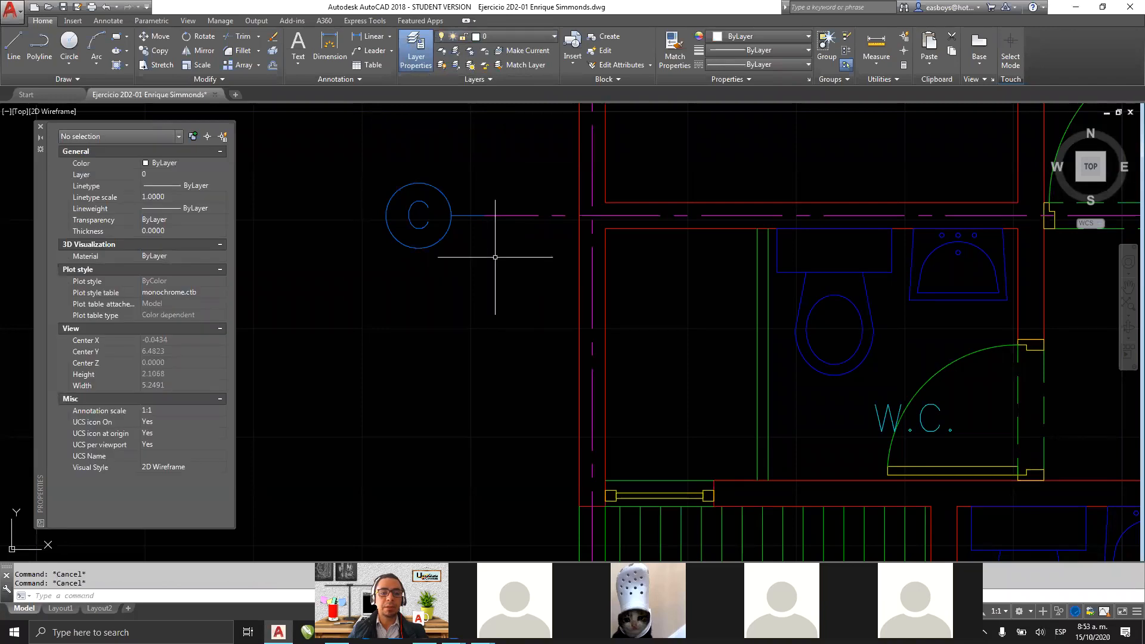
# Step: Match the properties of axis C's short line onto the circle of the axis D bubble
pyautogui.moveTo(497, 210); pyautogui.dragTo(524, 424, button='middle')
pyautogui.scroll(-4, 523, 423)
pyautogui.moveTo(516, 310); pyautogui.dragTo(523, 179, button='middle')
pyautogui.scroll(6, 526, 325)
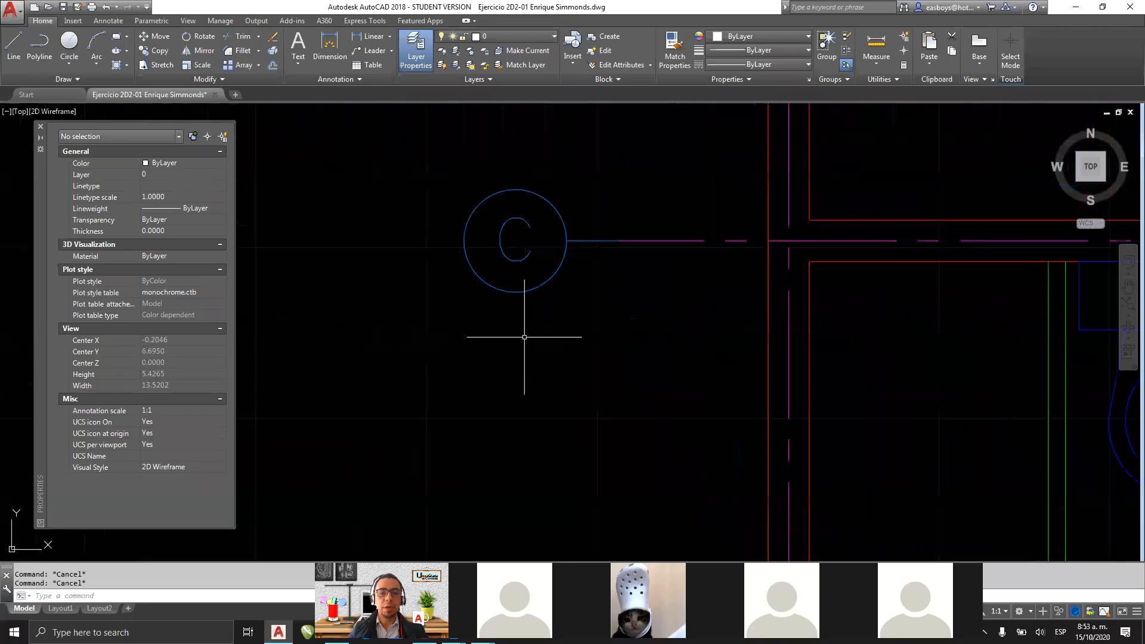
pyautogui.click(676, 48)
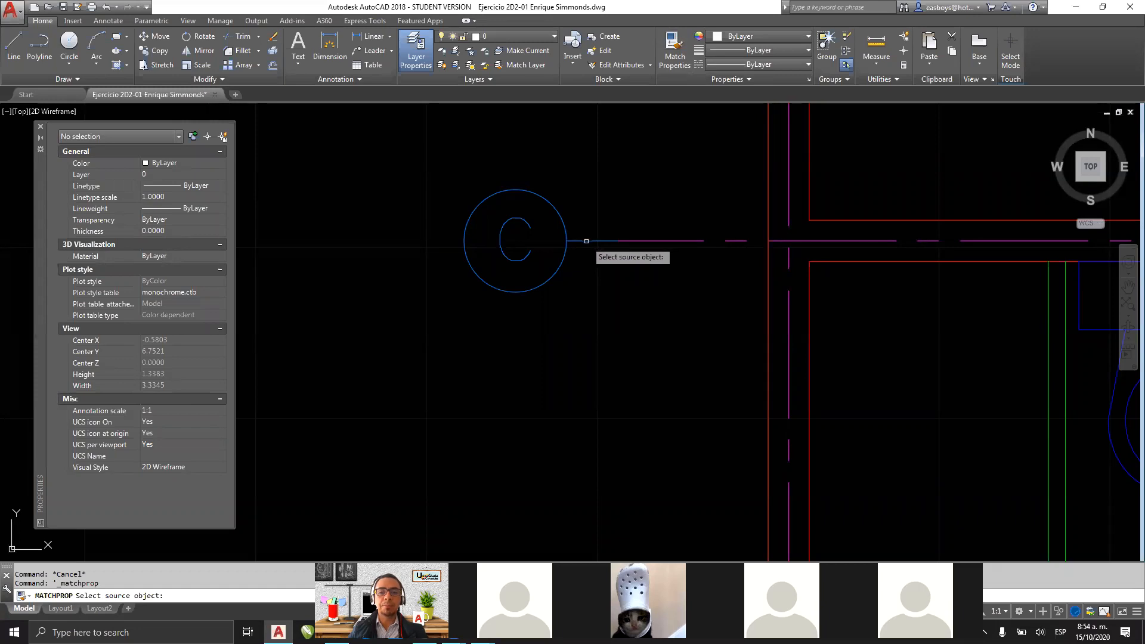
pyautogui.click(587, 241)
pyautogui.scroll(-8, 587, 241)
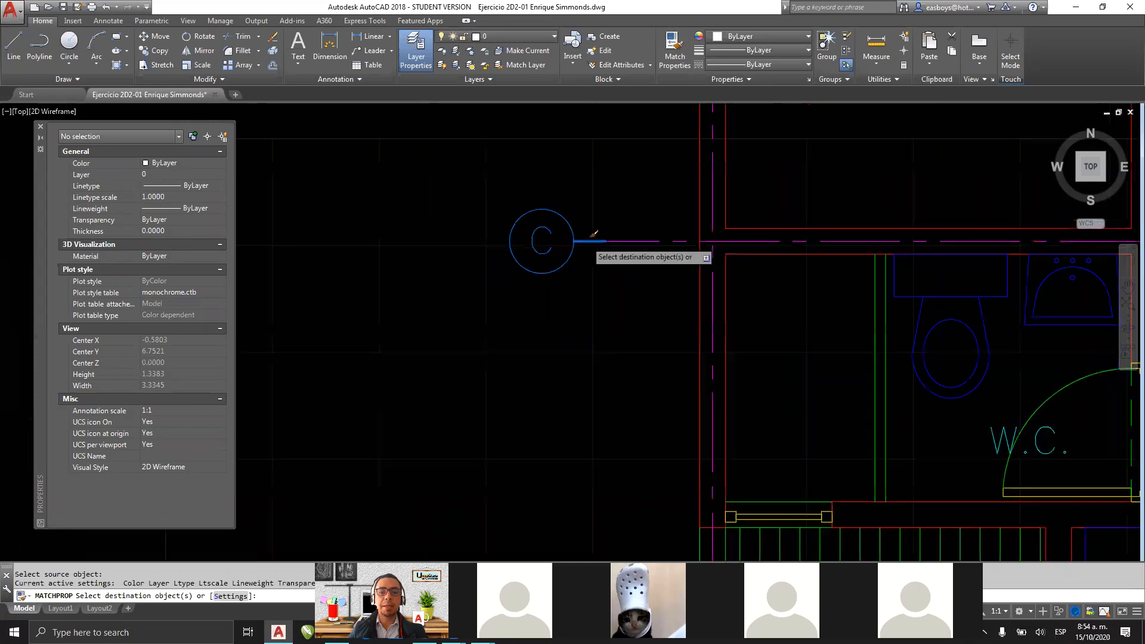
pyautogui.scroll(6, 549, 199)
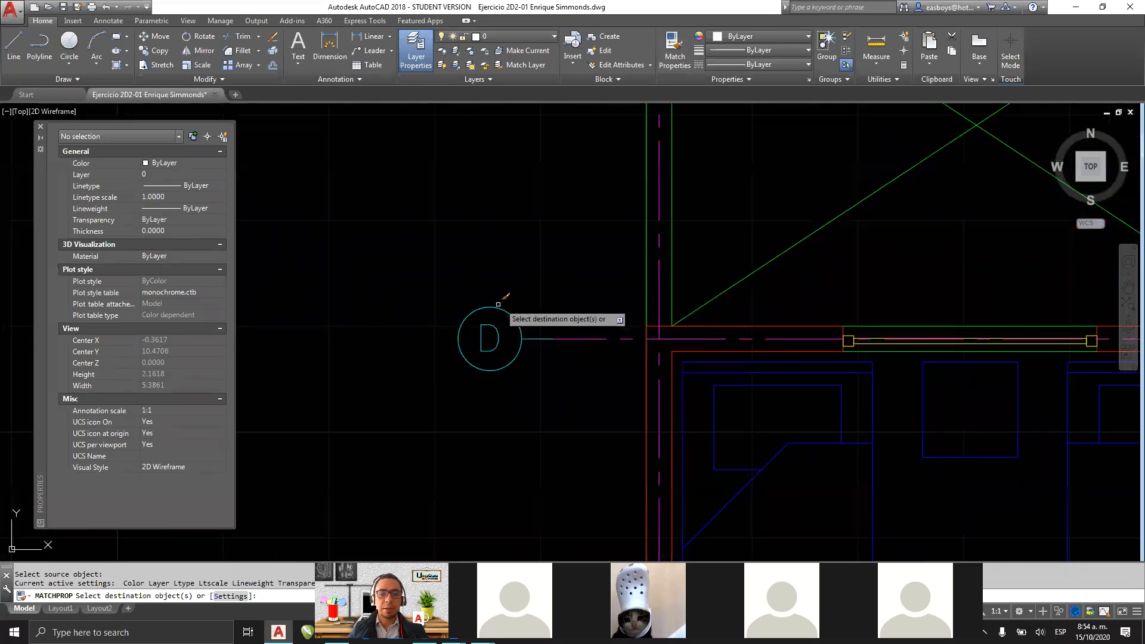
pyautogui.click(486, 326)
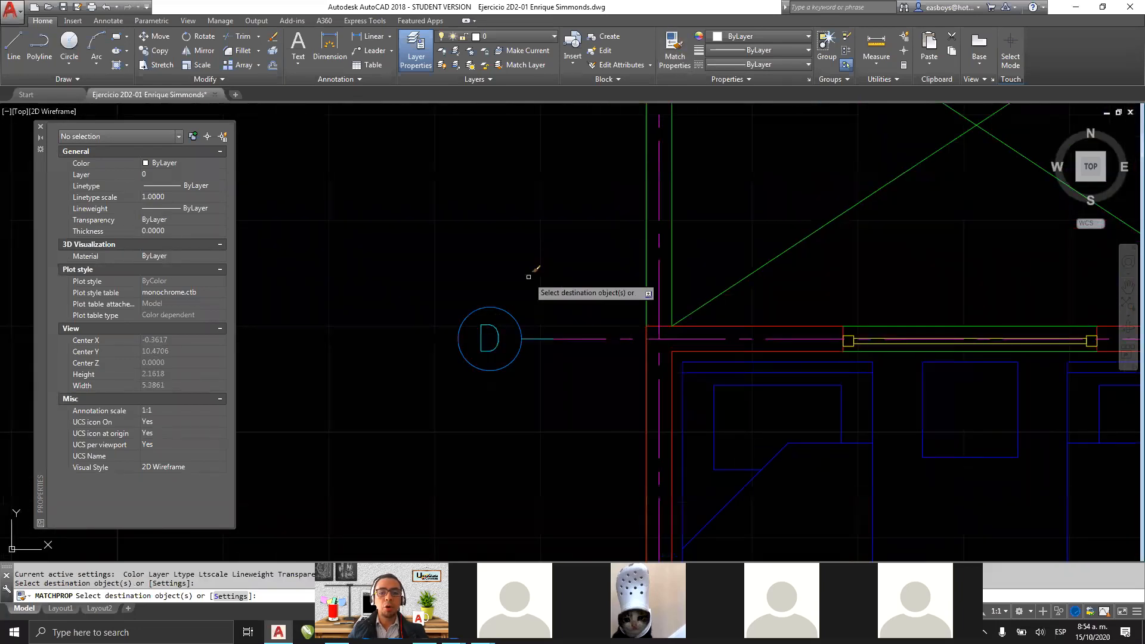
# Step: Match the same properties onto the axis D letter and short line, and end the command
pyautogui.click(544, 265)
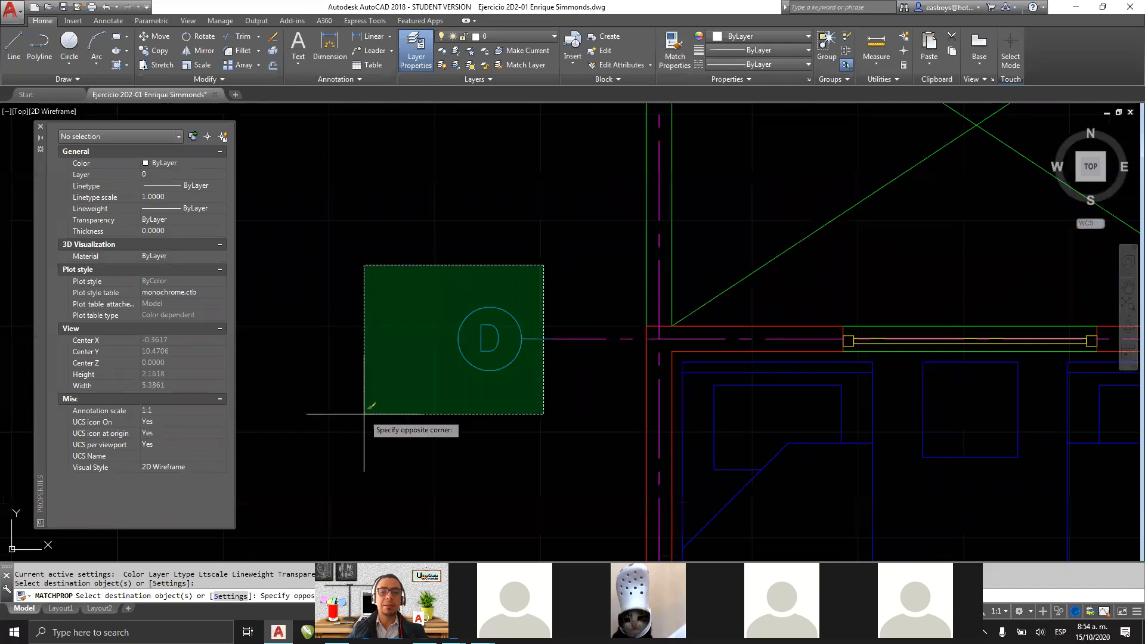
pyautogui.click(365, 413)
pyautogui.scroll(-3, 472, 265)
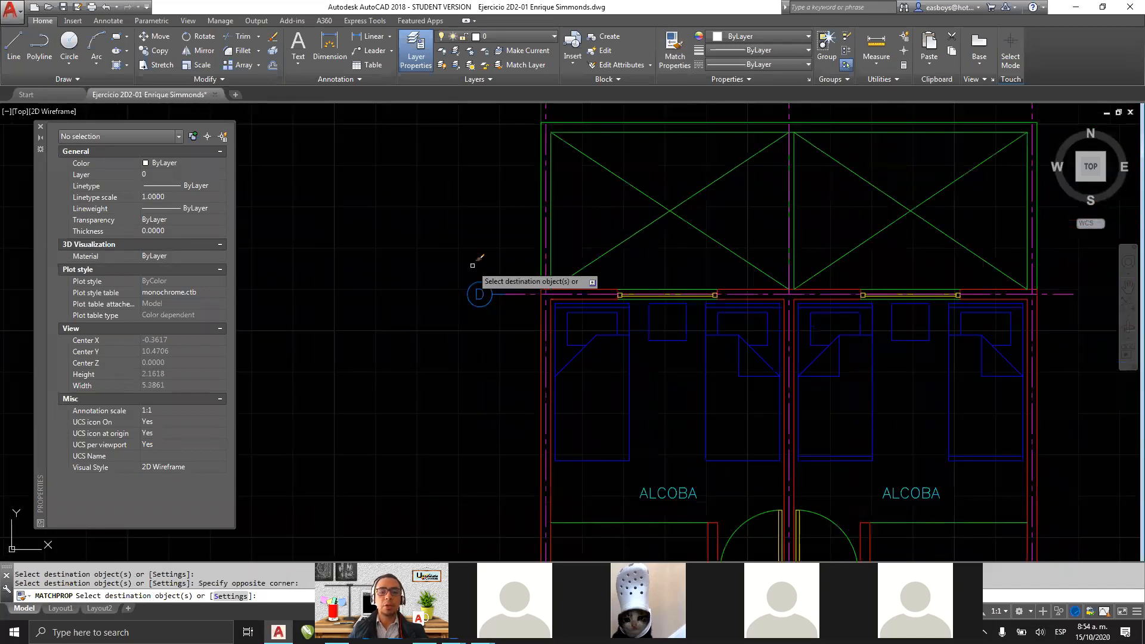
pyautogui.scroll(-3, 472, 265)
pyautogui.moveTo(500, 250); pyautogui.dragTo(498, 172, button='middle')
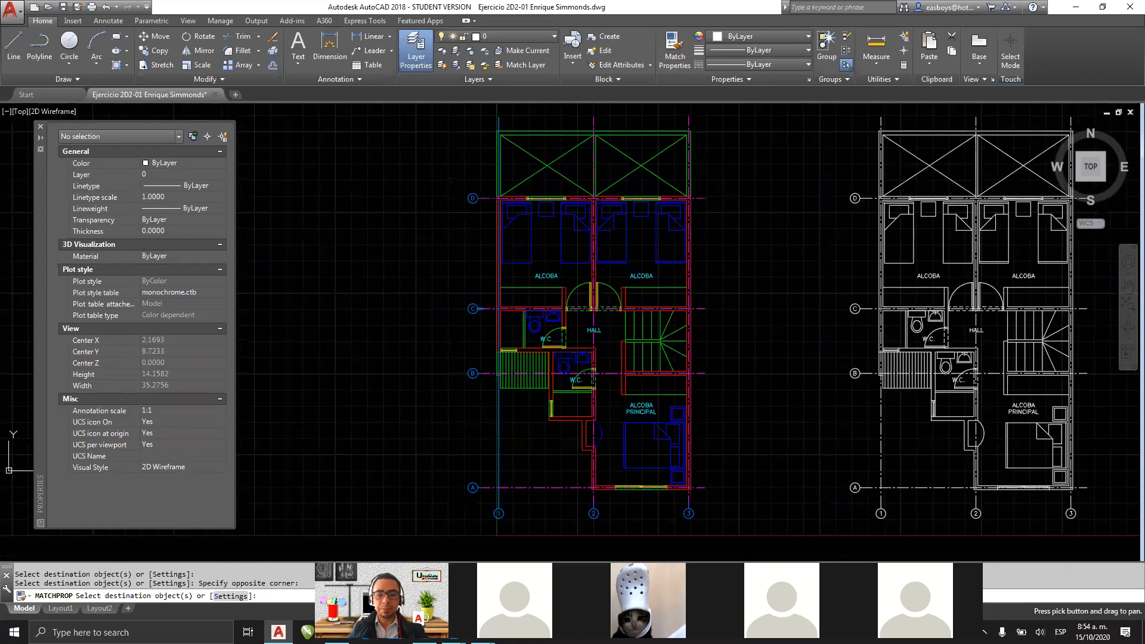
pyautogui.press('Escape')
pyautogui.press('Escape')
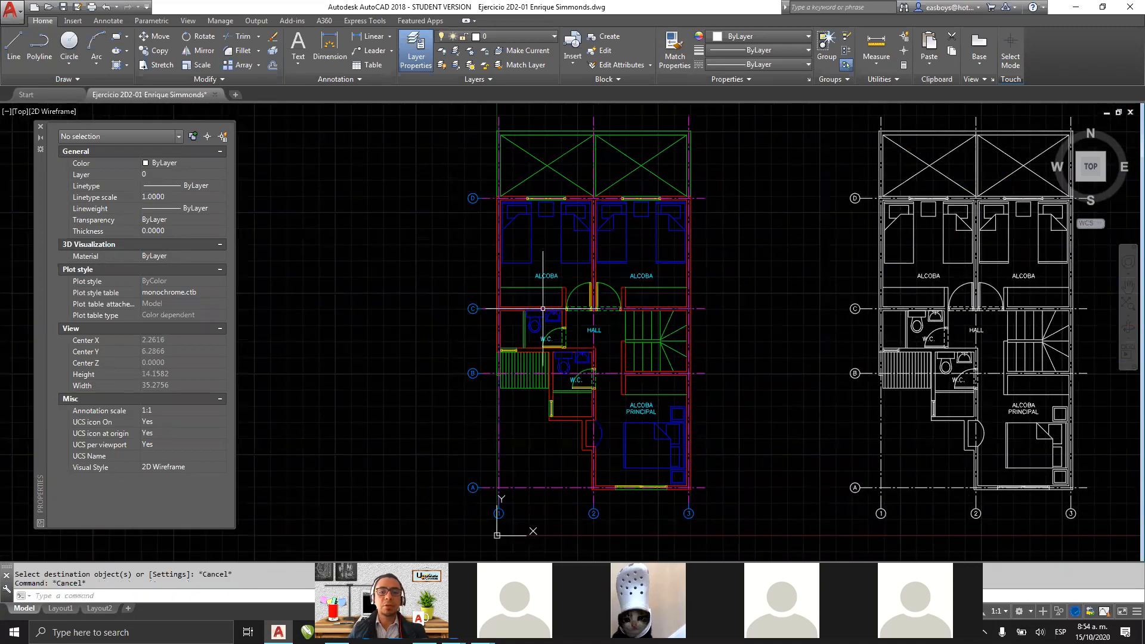
# Step: Turn off the Identificación de Ejes de Muro layer to hide the axis bubbles of the coloured floor plan
pyautogui.scroll(2, 585, 388)
pyautogui.moveTo(503, 402); pyautogui.dragTo(507, 190, button='middle')
pyautogui.scroll(2, 447, 265)
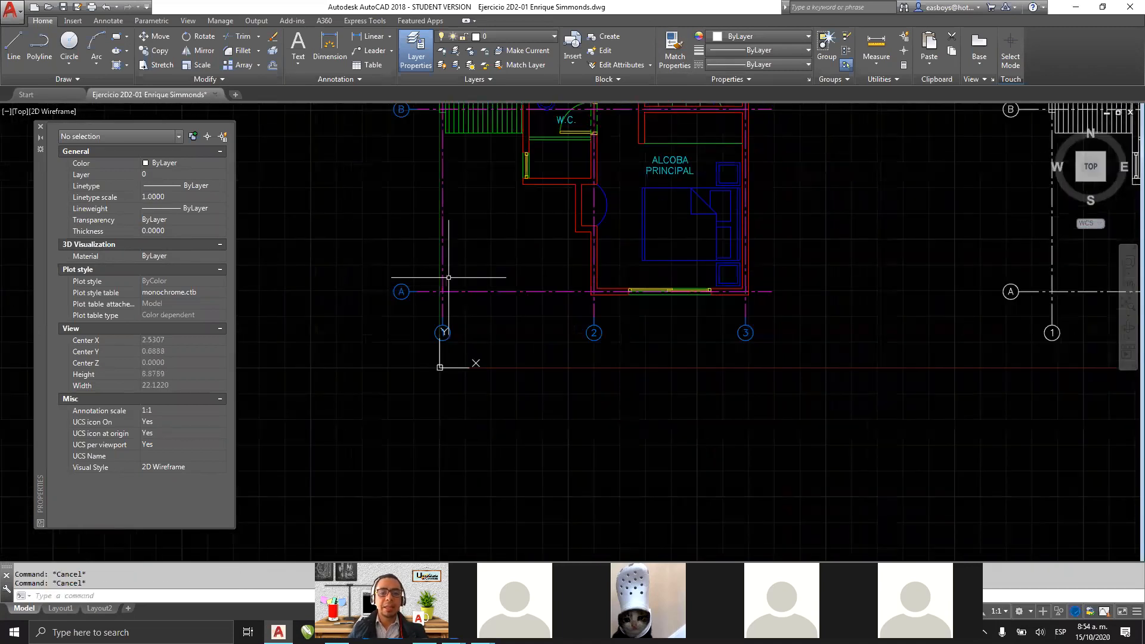
pyautogui.moveTo(516, 299); pyautogui.dragTo(468, 340, button='middle')
pyautogui.moveTo(644, 317); pyautogui.dragTo(652, 387, button='middle')
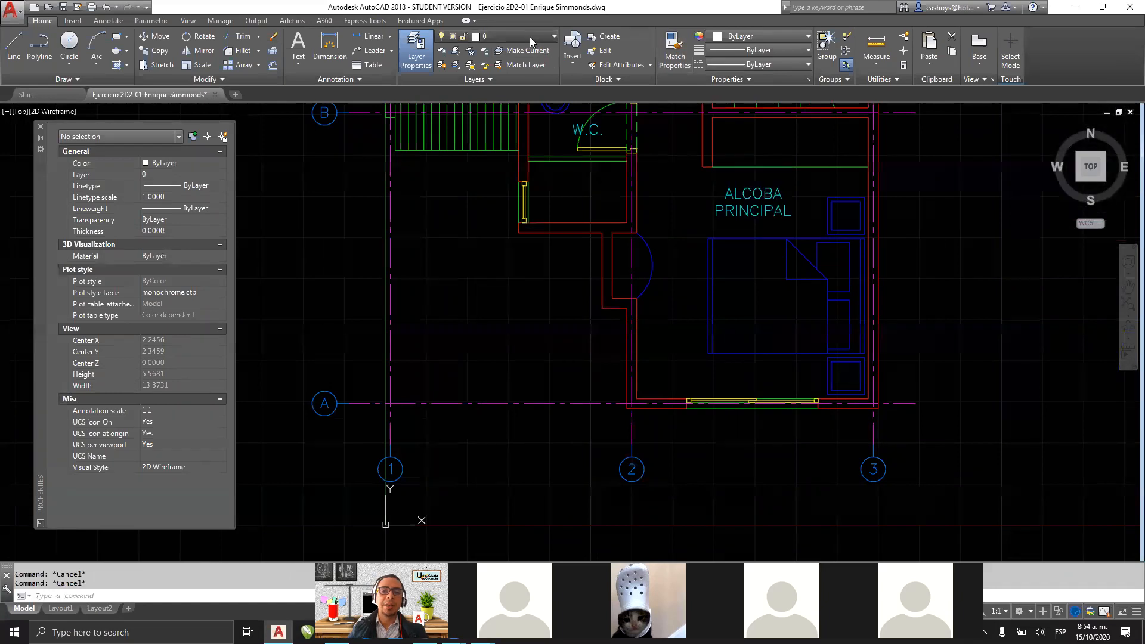
pyautogui.click(501, 36)
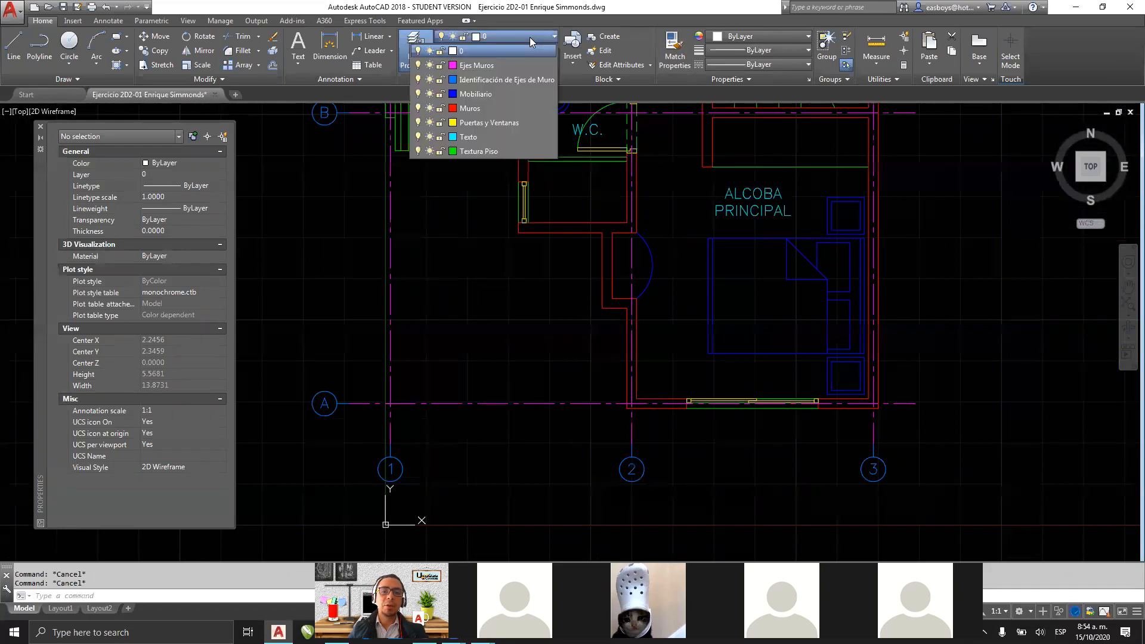
pyautogui.click(418, 80)
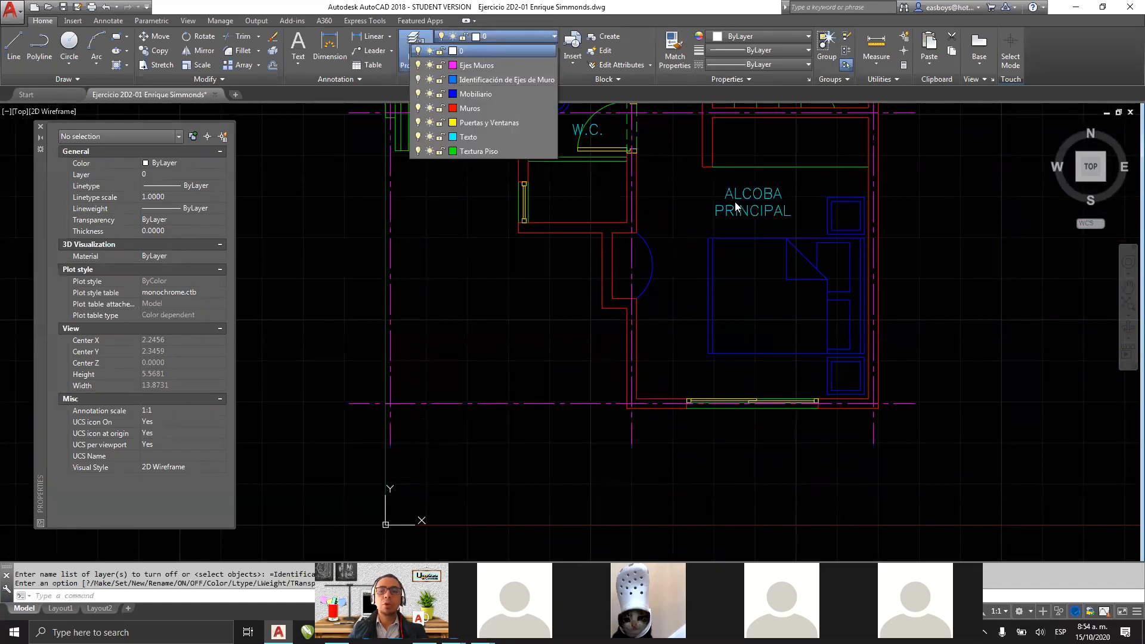
pyautogui.click(782, 184)
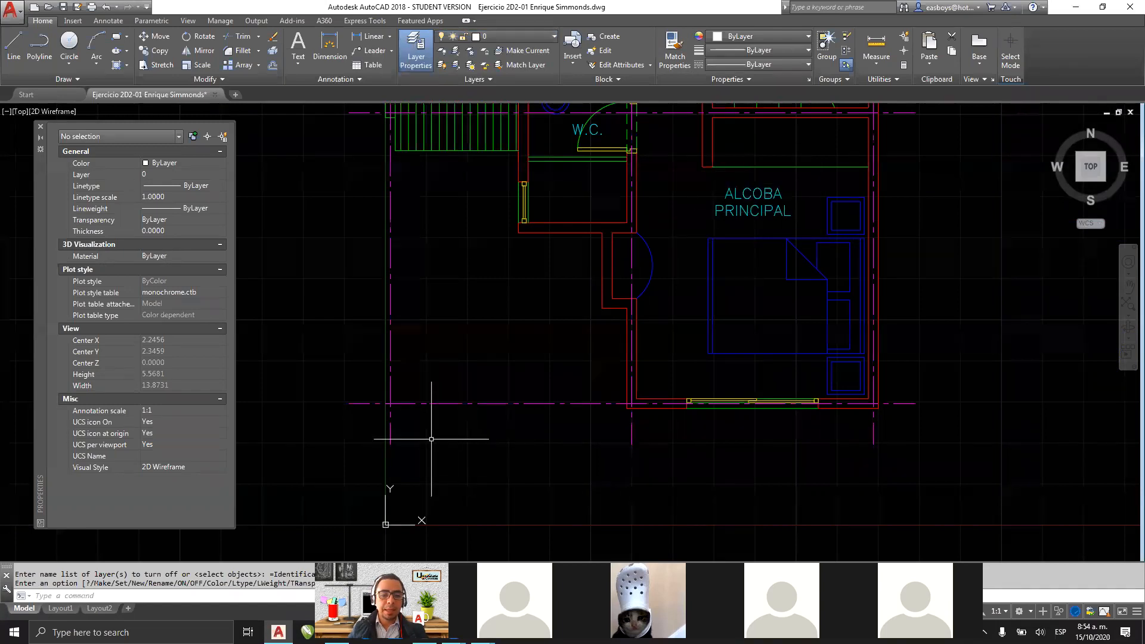
# Step: Select the axis 1 line to check its layer, clear the selection, and turn off the Ejes Muros layer
pyautogui.click(390, 442)
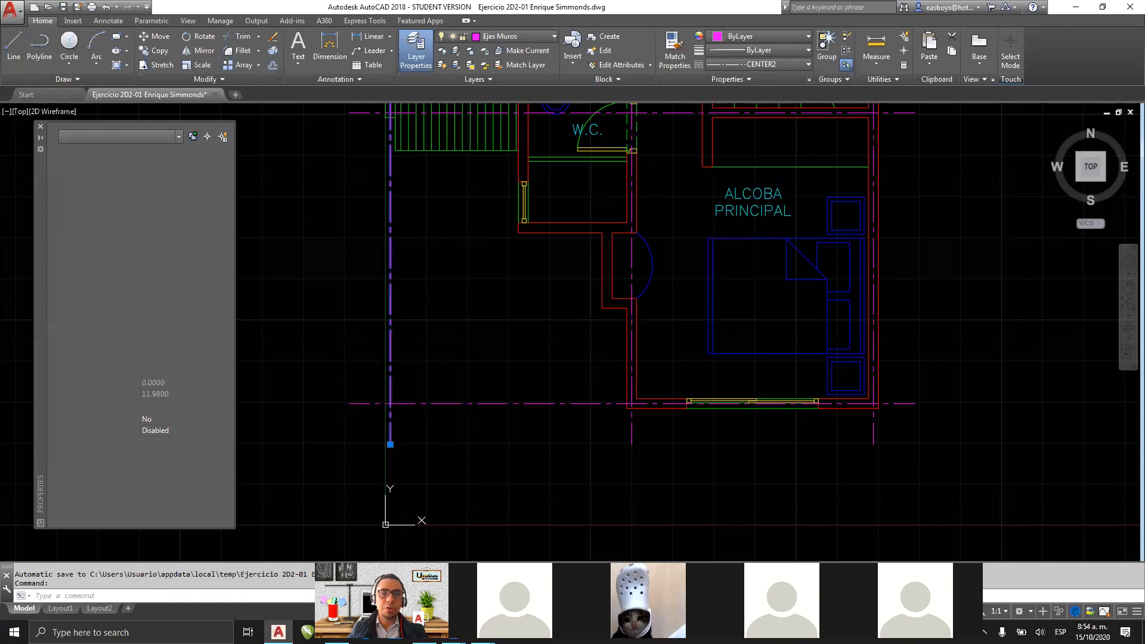
pyautogui.press('Escape')
pyautogui.press('Escape')
pyautogui.click(504, 37)
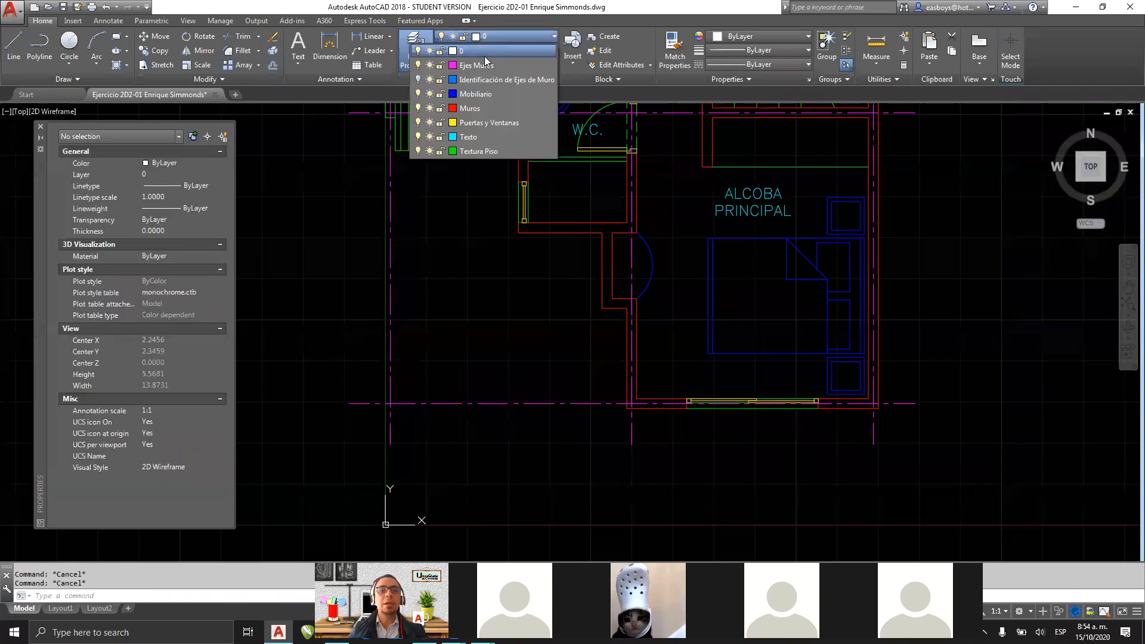
pyautogui.click(419, 66)
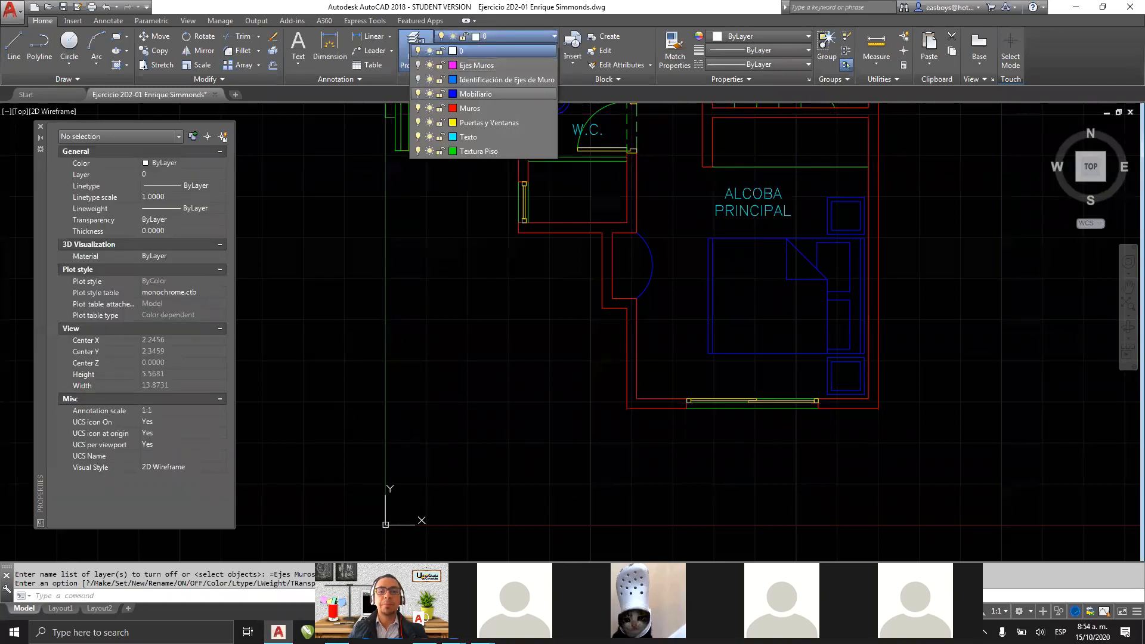
pyautogui.click(472, 312)
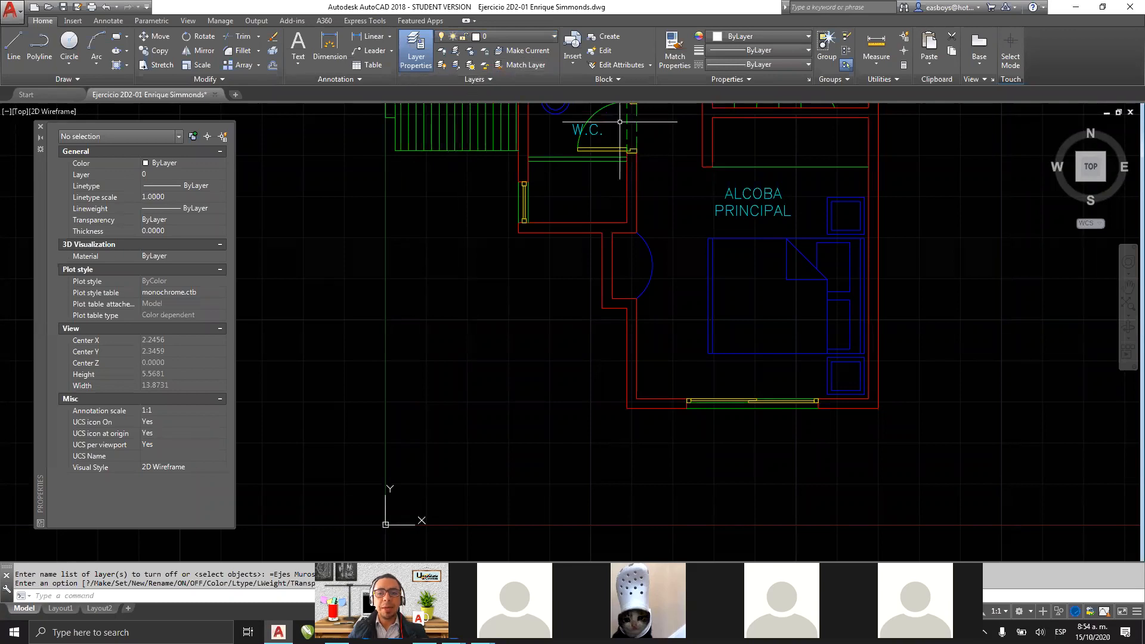
# Step: Turn the Identificación de Ejes de Muro and Ejes Muros layers back on
pyautogui.click(524, 40)
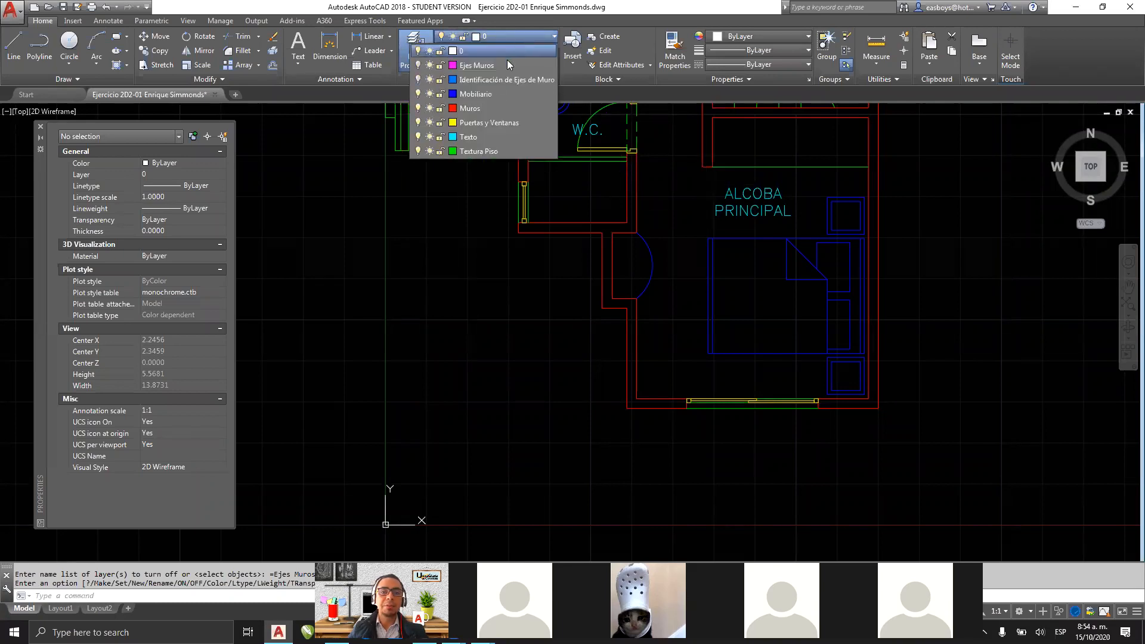
pyautogui.click(418, 80)
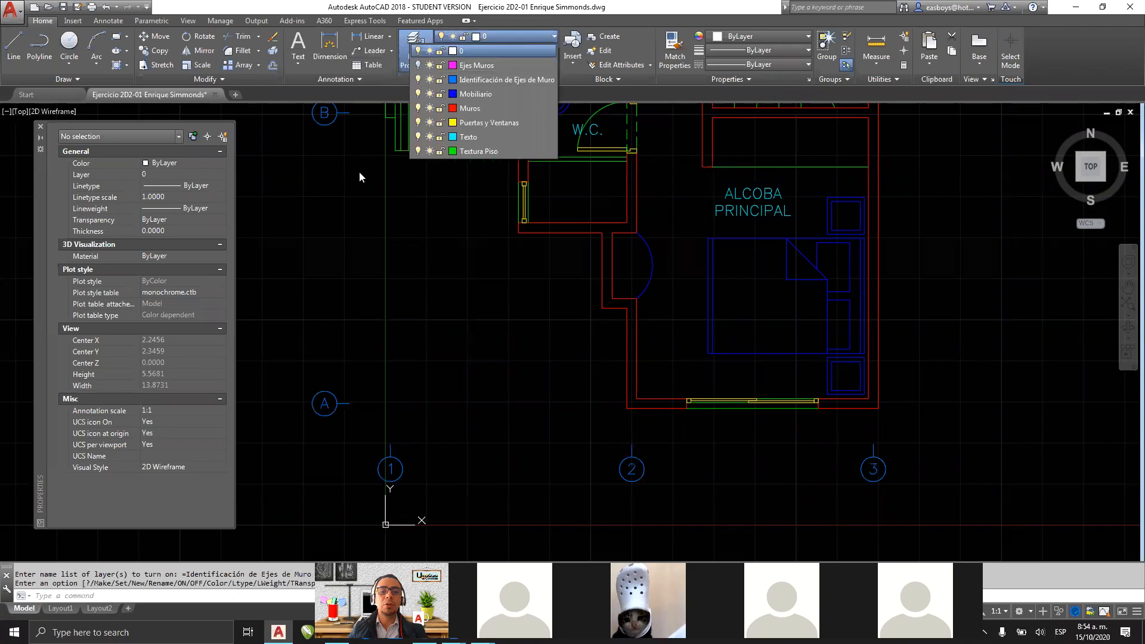
pyautogui.click(473, 359)
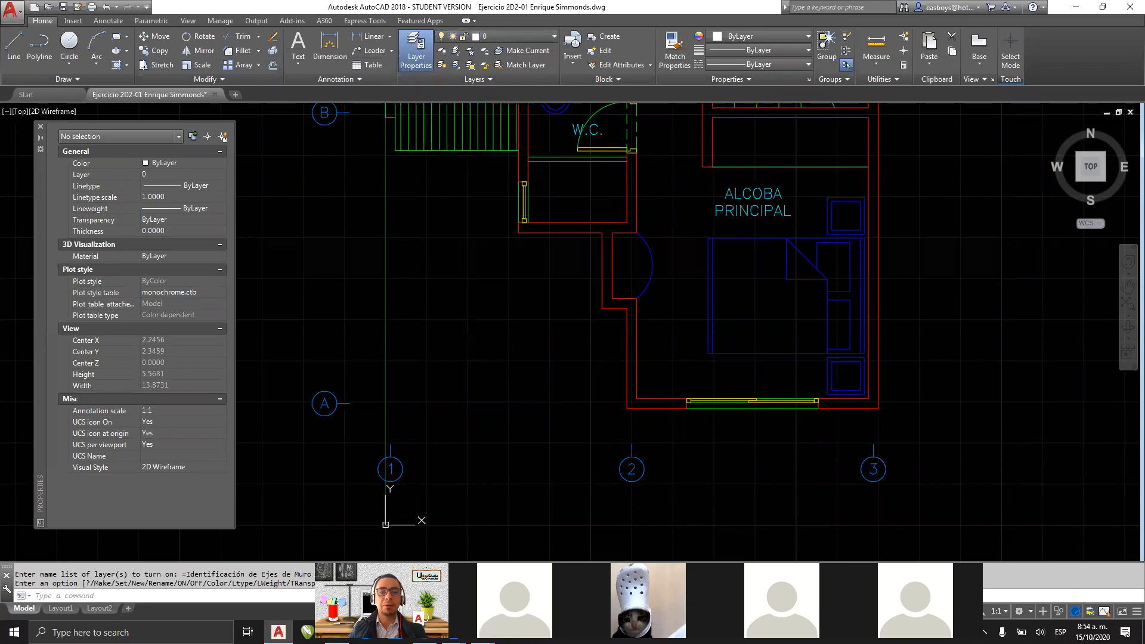
pyautogui.click(519, 37)
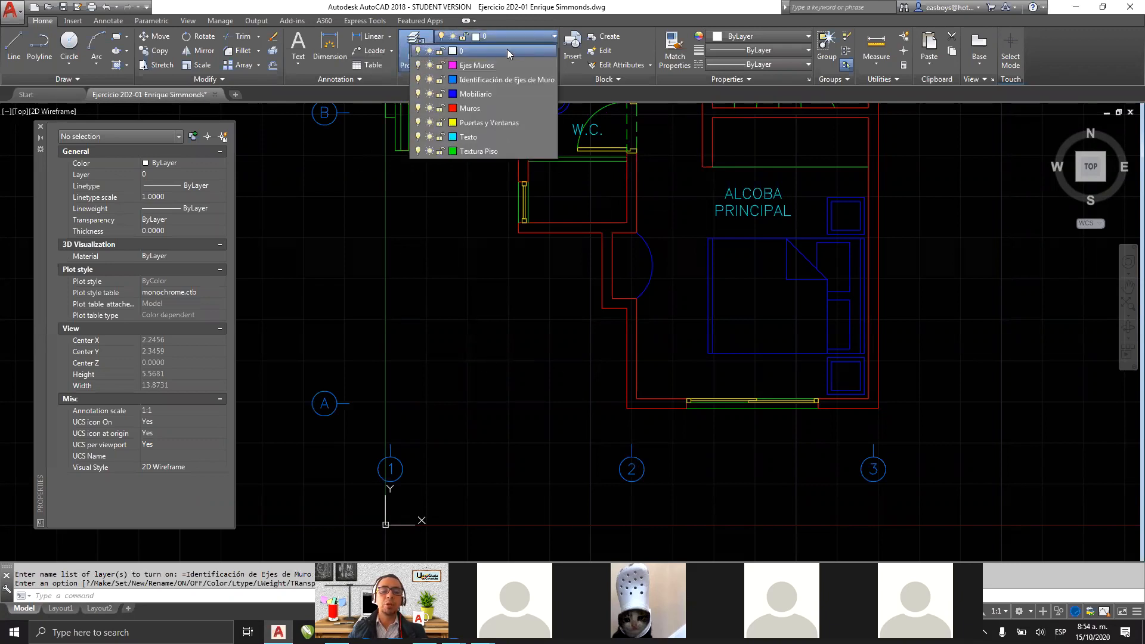
pyautogui.click(418, 65)
pyautogui.click(483, 365)
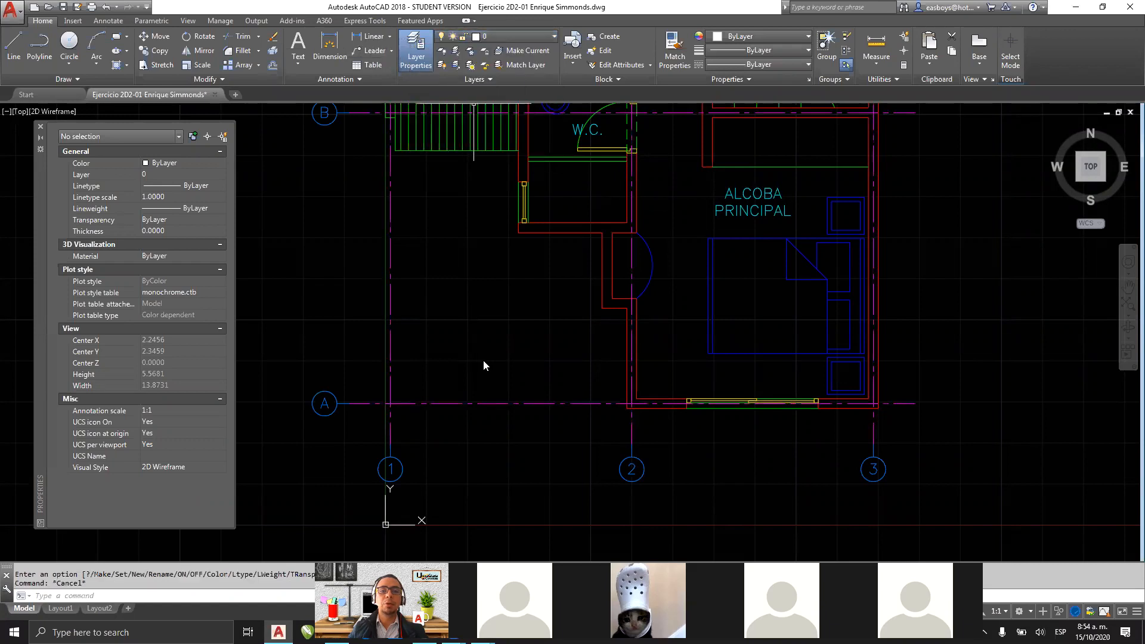
pyautogui.click(525, 38)
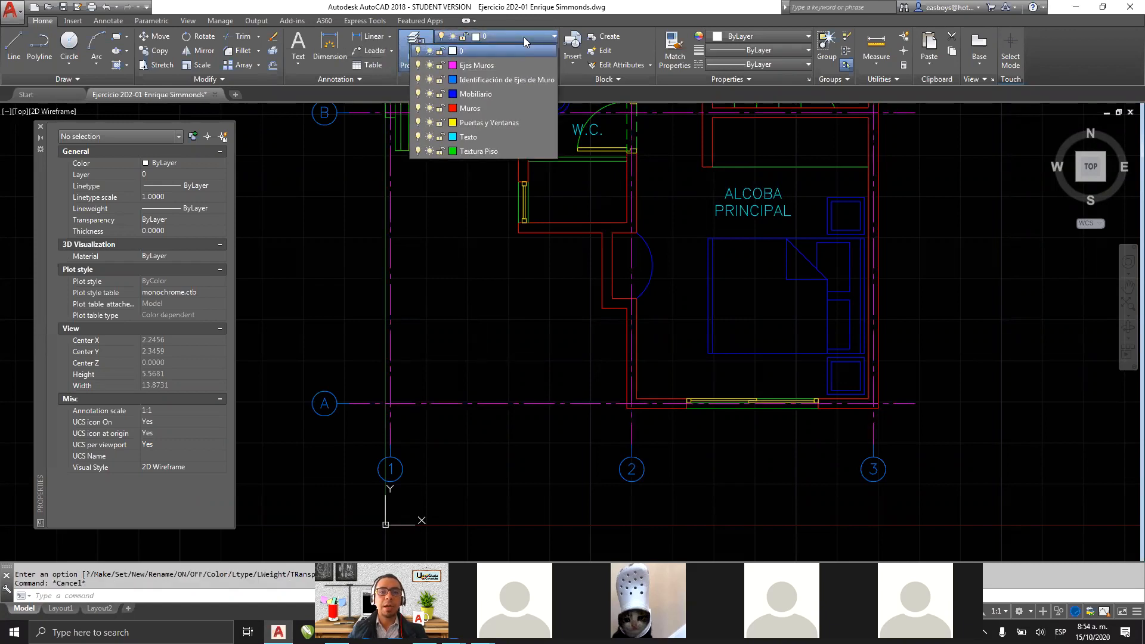
pyautogui.click(527, 37)
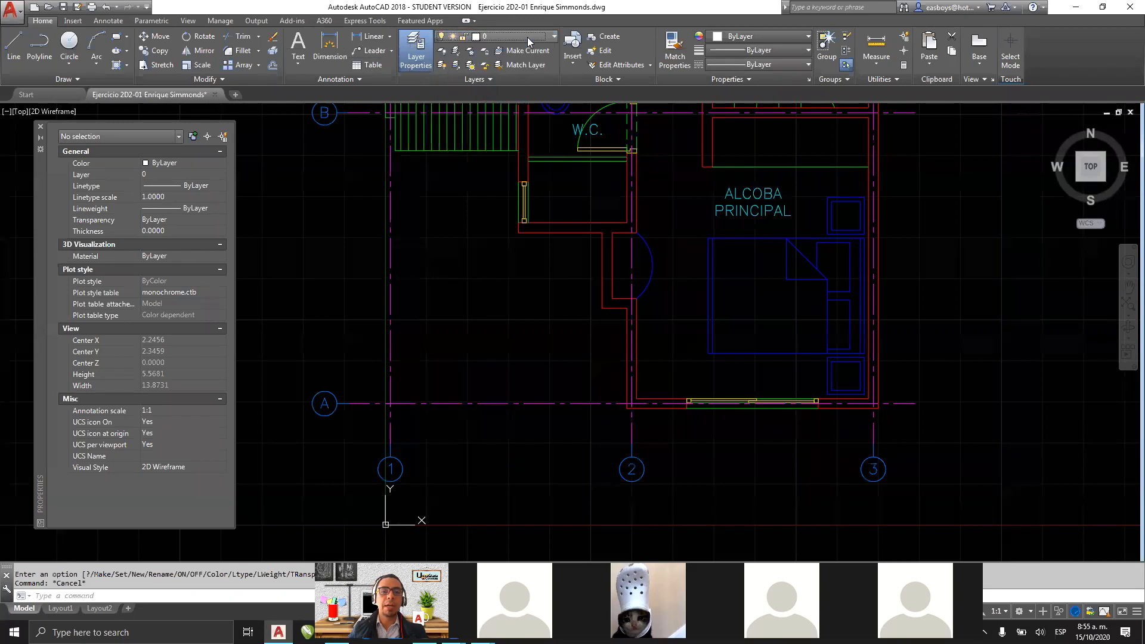
# Step: Turn off the Ejes Muros, Muros and Textura Piso layers by picking objects on them, and turn all layers back on
pyautogui.click(442, 51)
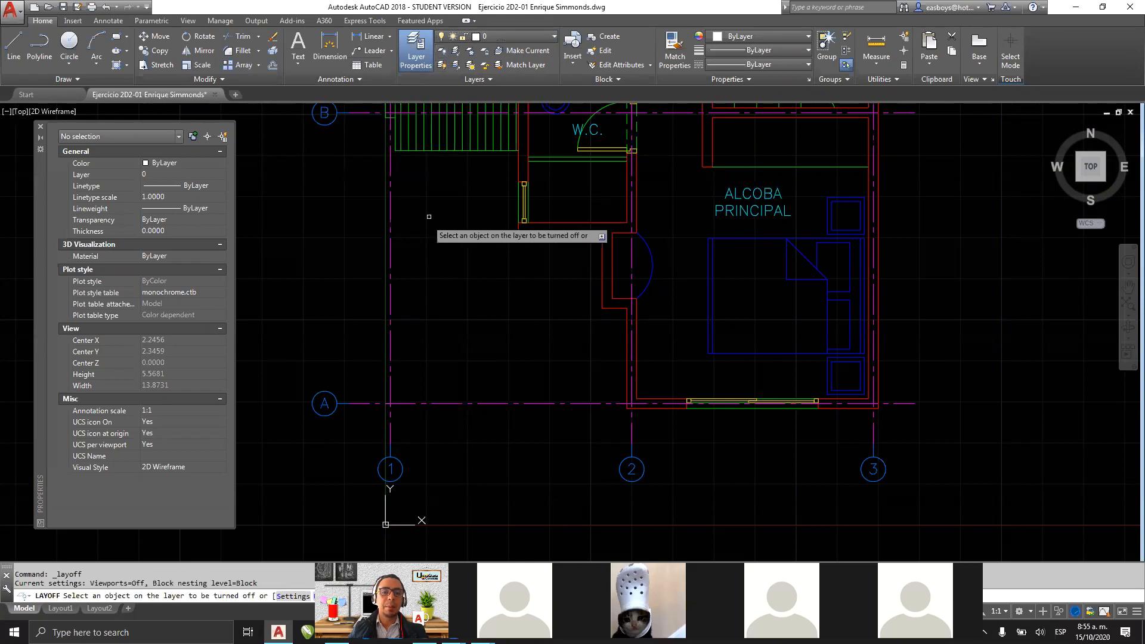
pyautogui.click(391, 249)
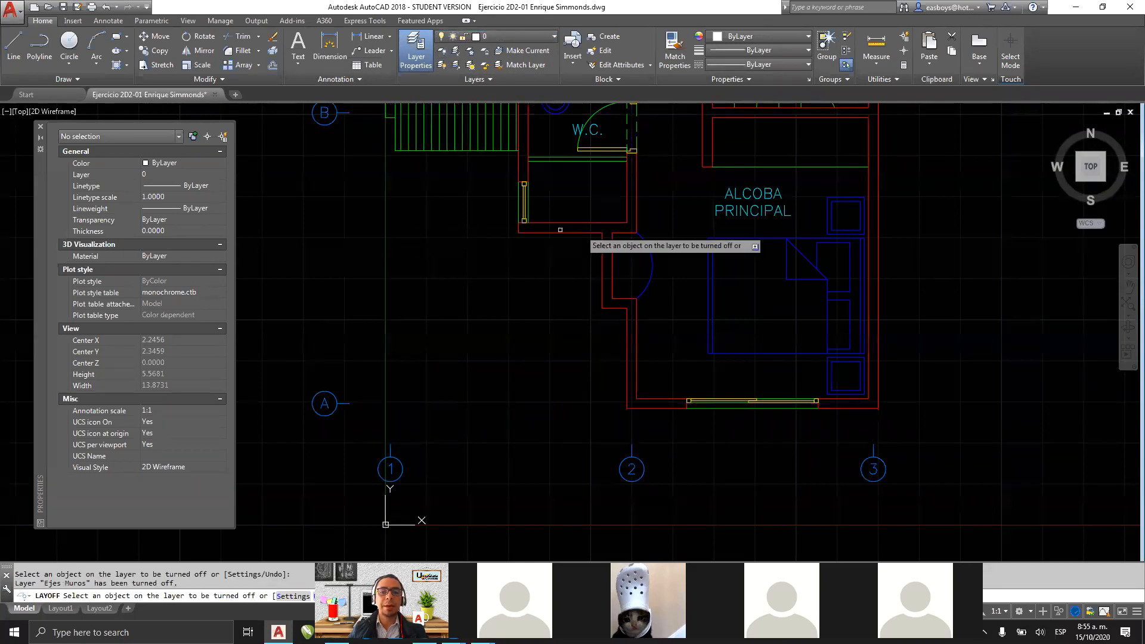
pyautogui.click(580, 223)
pyautogui.moveTo(581, 226); pyautogui.dragTo(582, 323, button='middle')
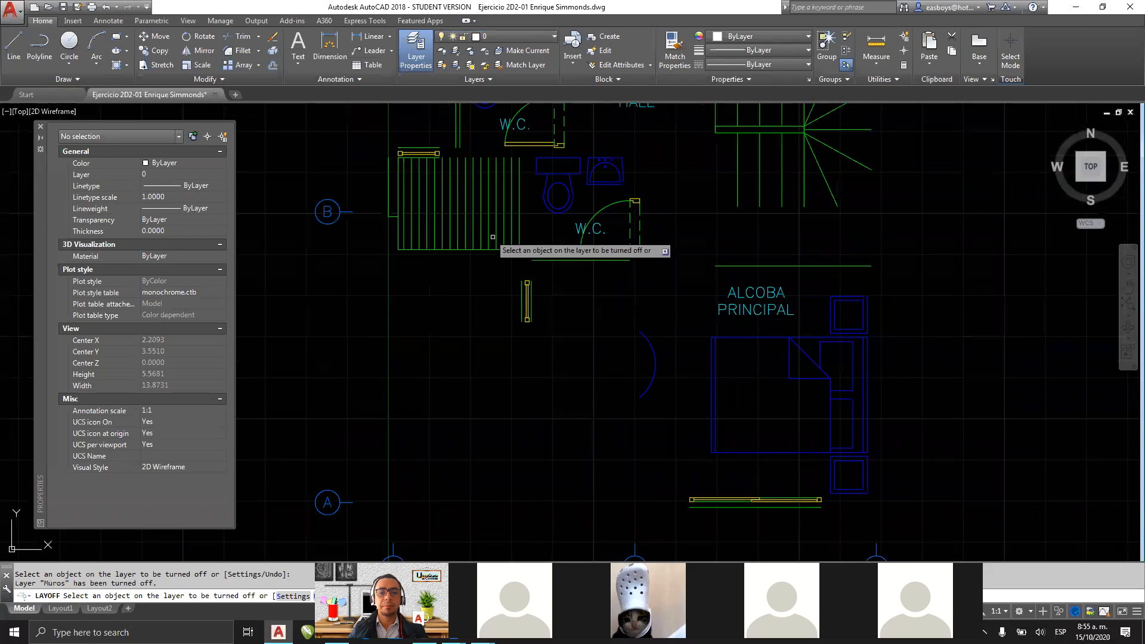
pyautogui.click(482, 222)
pyautogui.press('Escape')
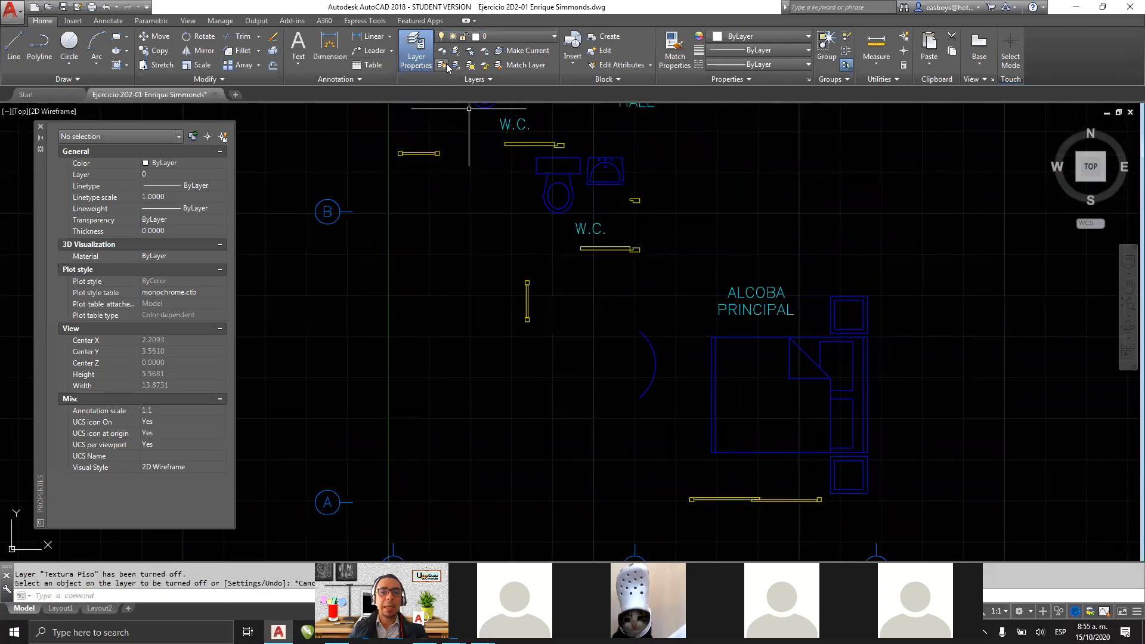
pyautogui.click(441, 70)
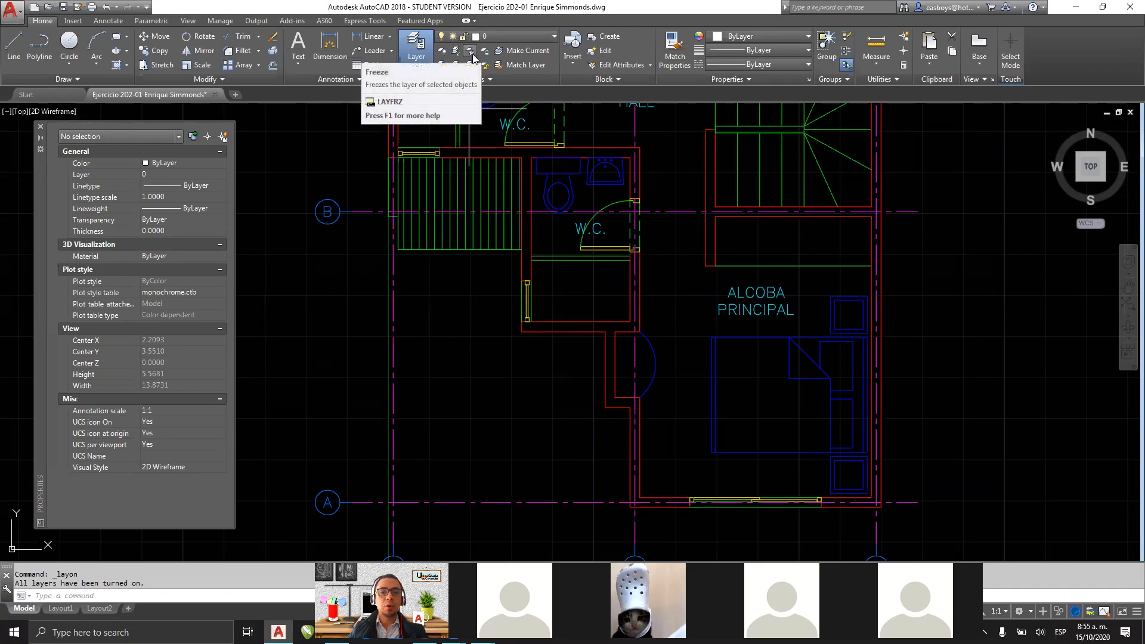
# Step: Freeze the Identificación de Ejes de Muro and Ejes Muros layers by picking objects on them, and thaw all layers
pyautogui.click(471, 53)
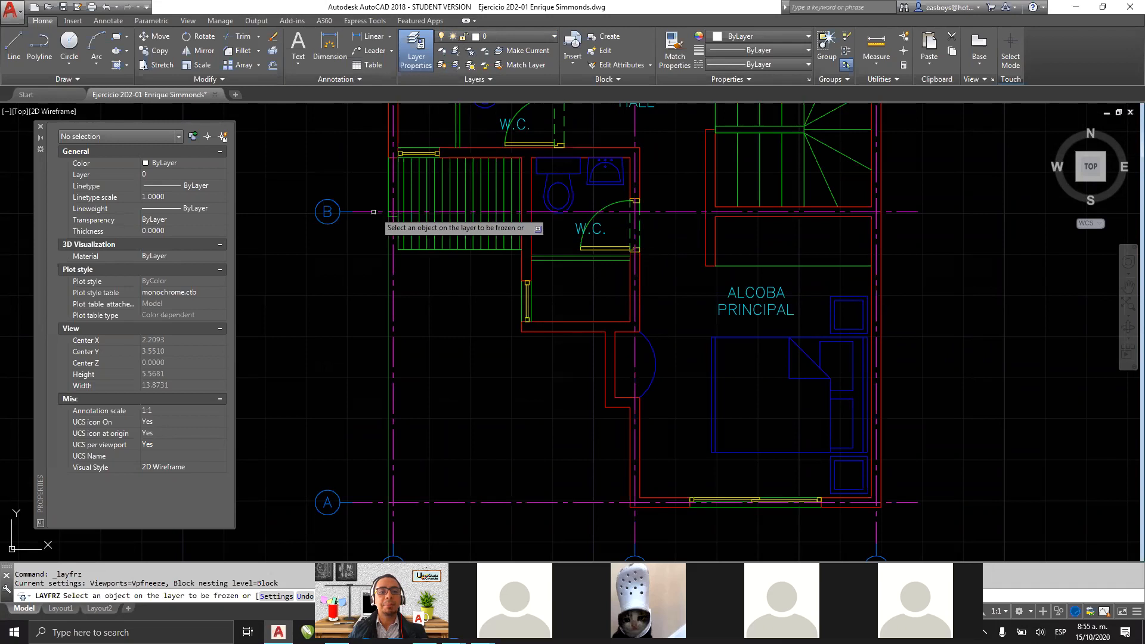
pyautogui.click(330, 211)
pyautogui.click(370, 210)
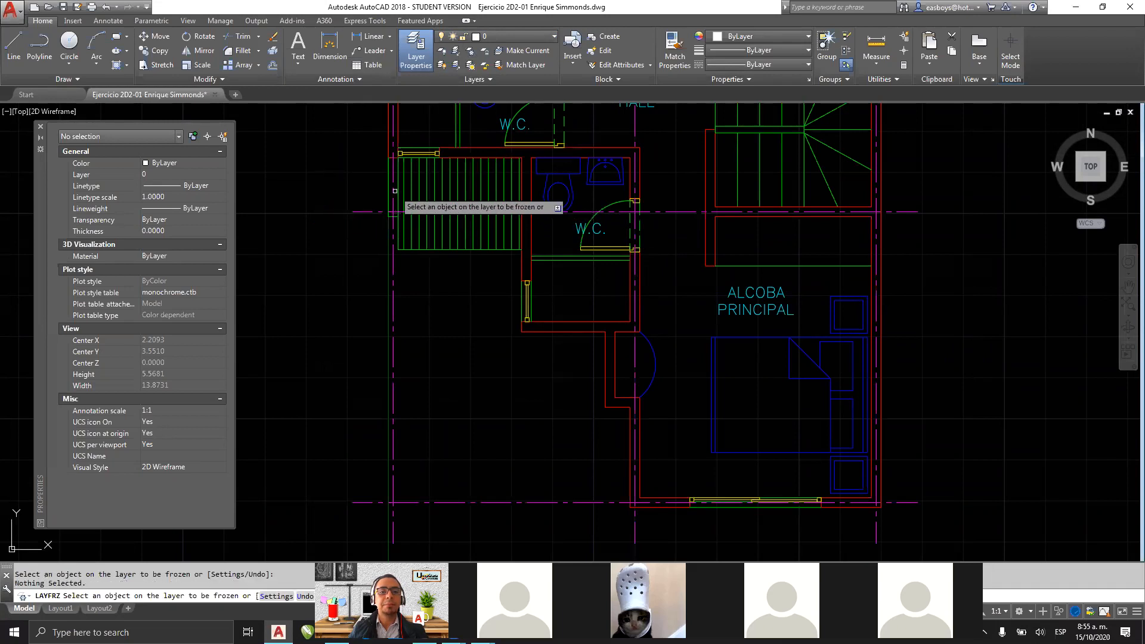
pyautogui.click(395, 190)
pyautogui.press('Escape')
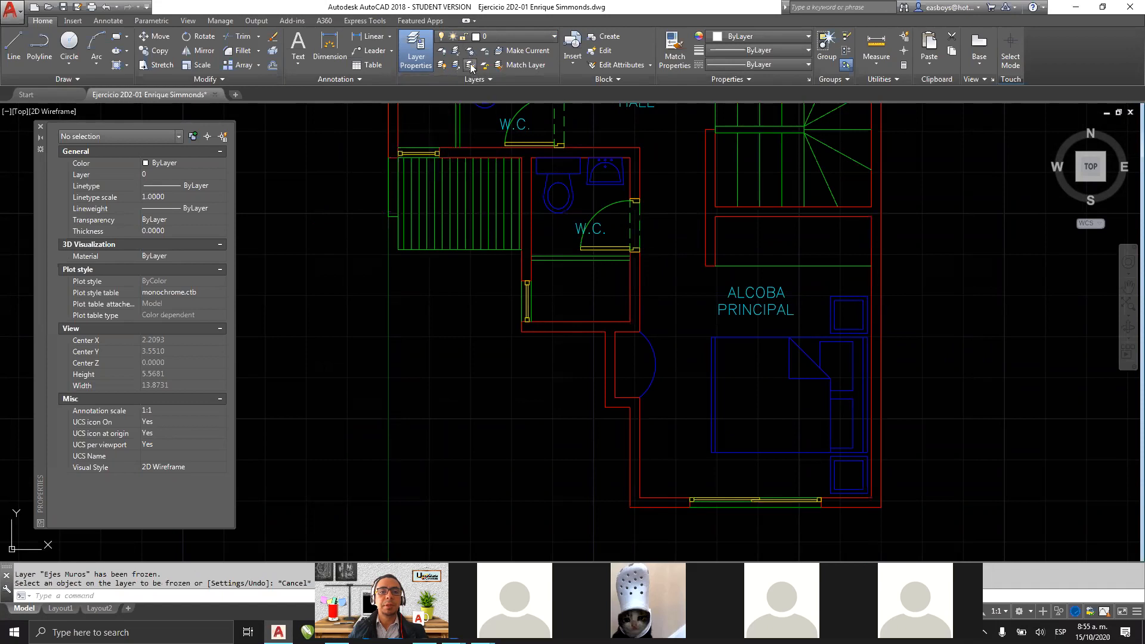
pyautogui.click(472, 68)
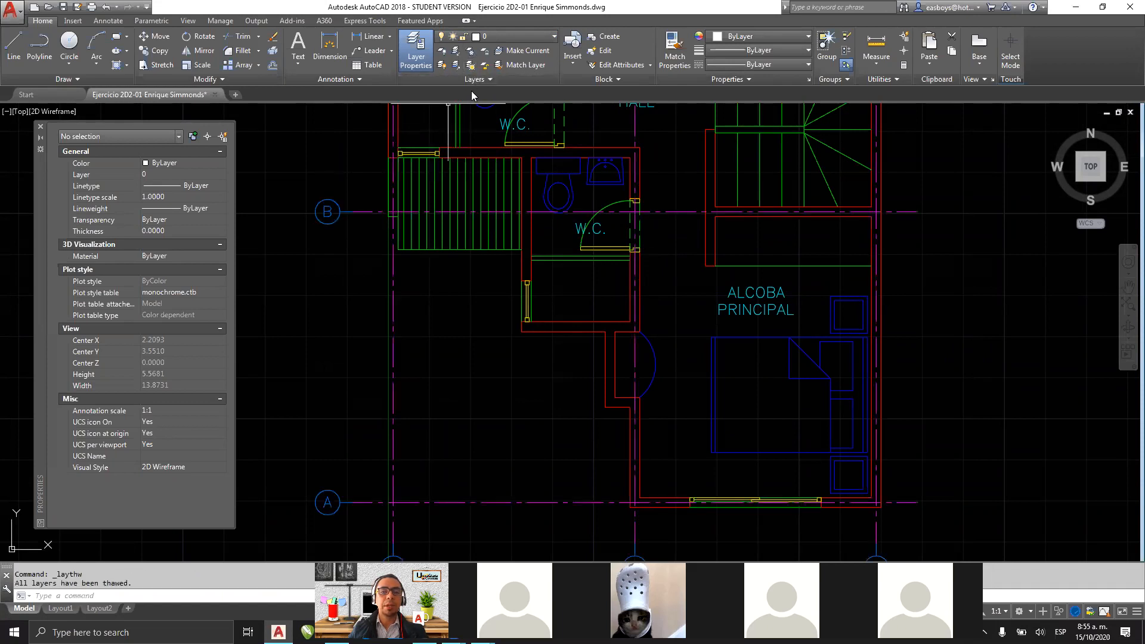
# Step: Lock the Identificación de Ejes de Muro layer by picking the axis B circle
pyautogui.click(486, 57)
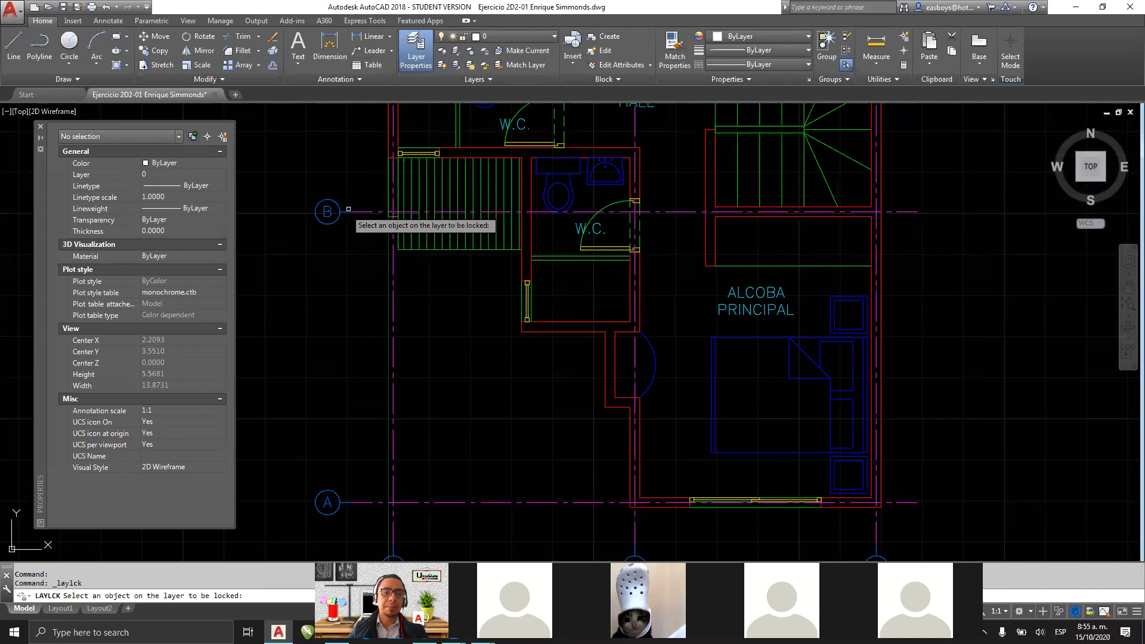
pyautogui.click(331, 224)
pyautogui.scroll(8, 322, 202)
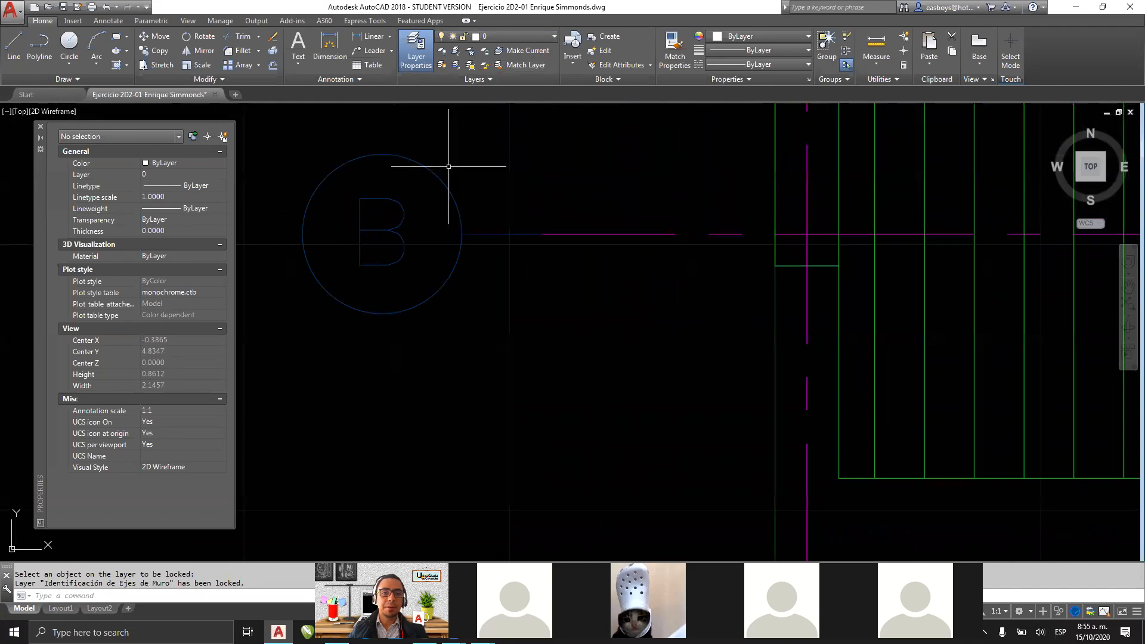
# Step: Try to move the axis B circle on the locked layer, and cancel the command
pyautogui.click(485, 141)
pyautogui.click(373, 191)
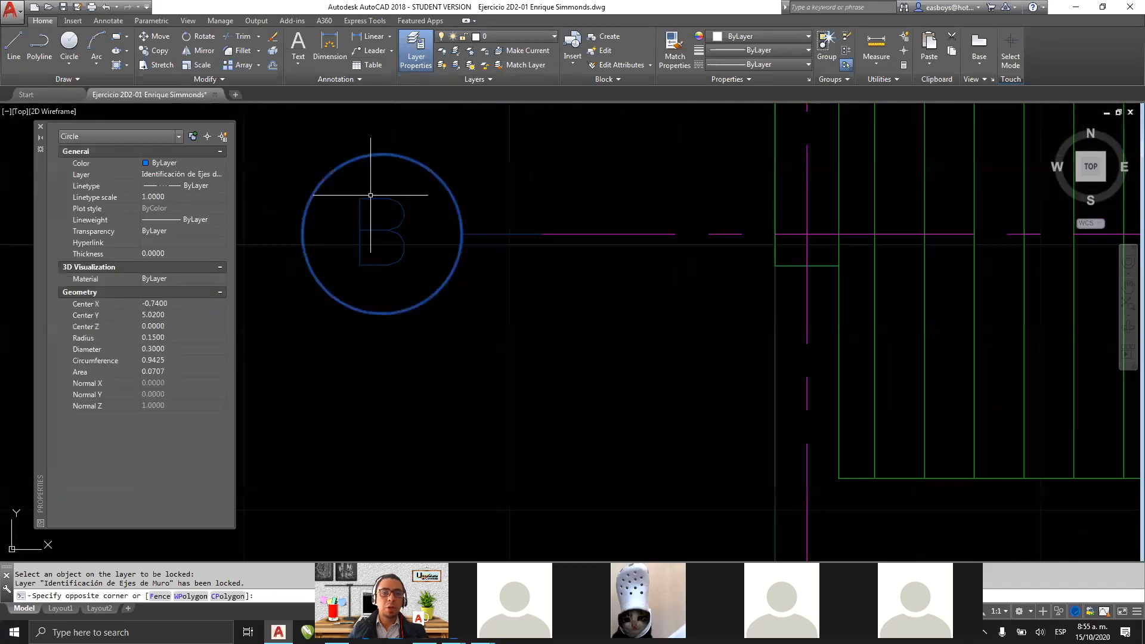
pyautogui.click(162, 40)
pyautogui.click(423, 159)
pyautogui.click(410, 159)
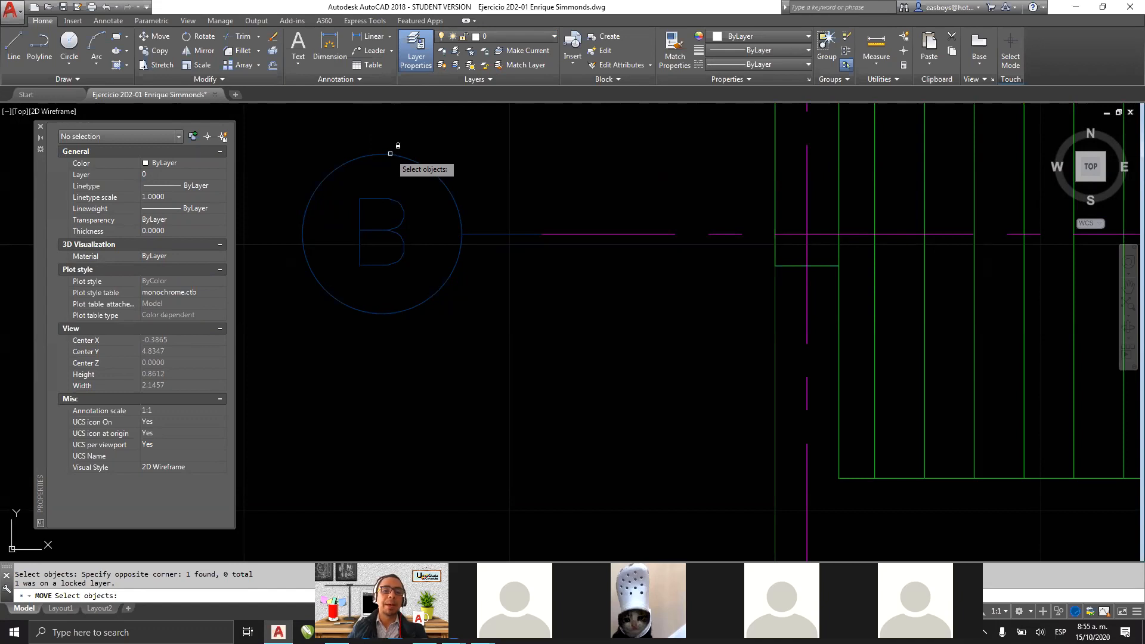
pyautogui.press('Escape')
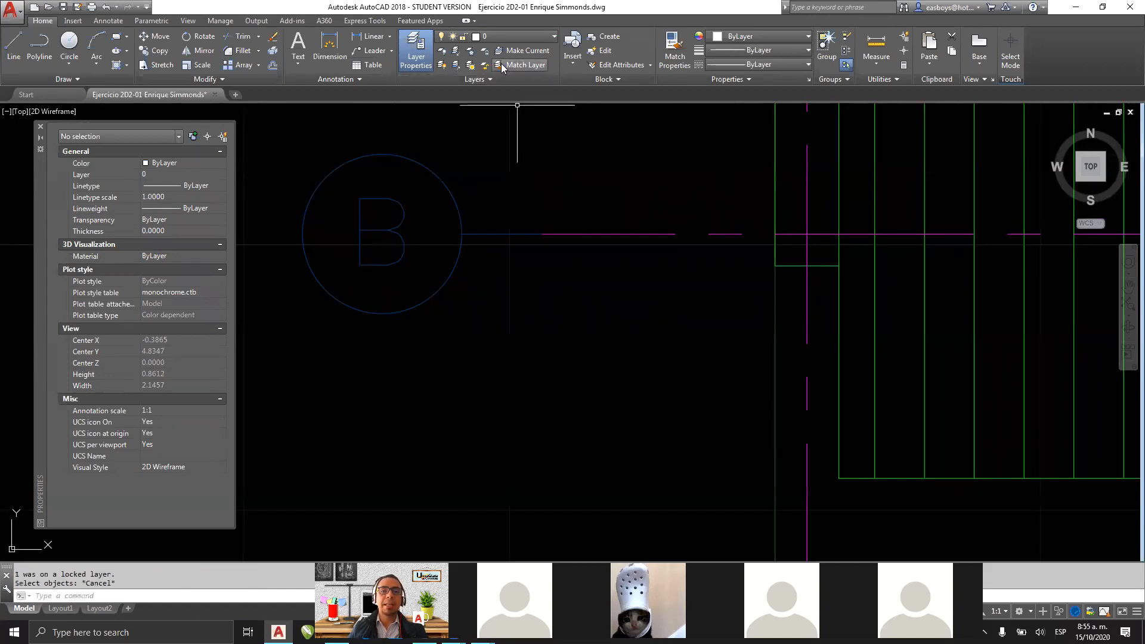
# Step: Unlock the Identificación de Ejes de Muro layer by picking the axis B circle
pyautogui.click(484, 66)
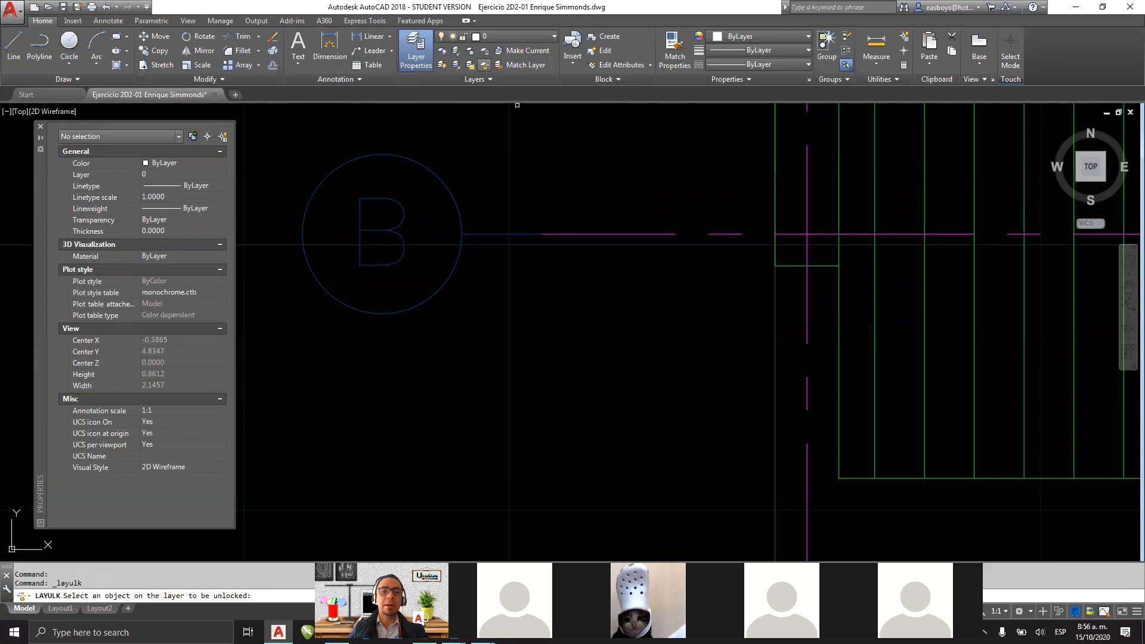
pyautogui.click(382, 156)
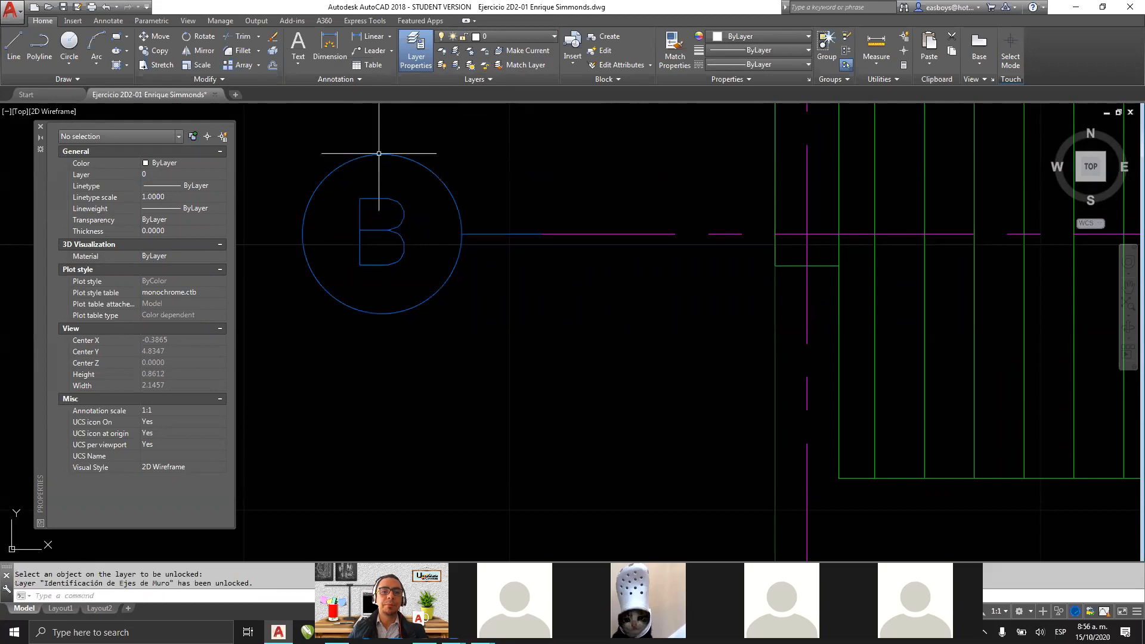
pyautogui.scroll(-6, 420, 193)
pyautogui.press('Escape')
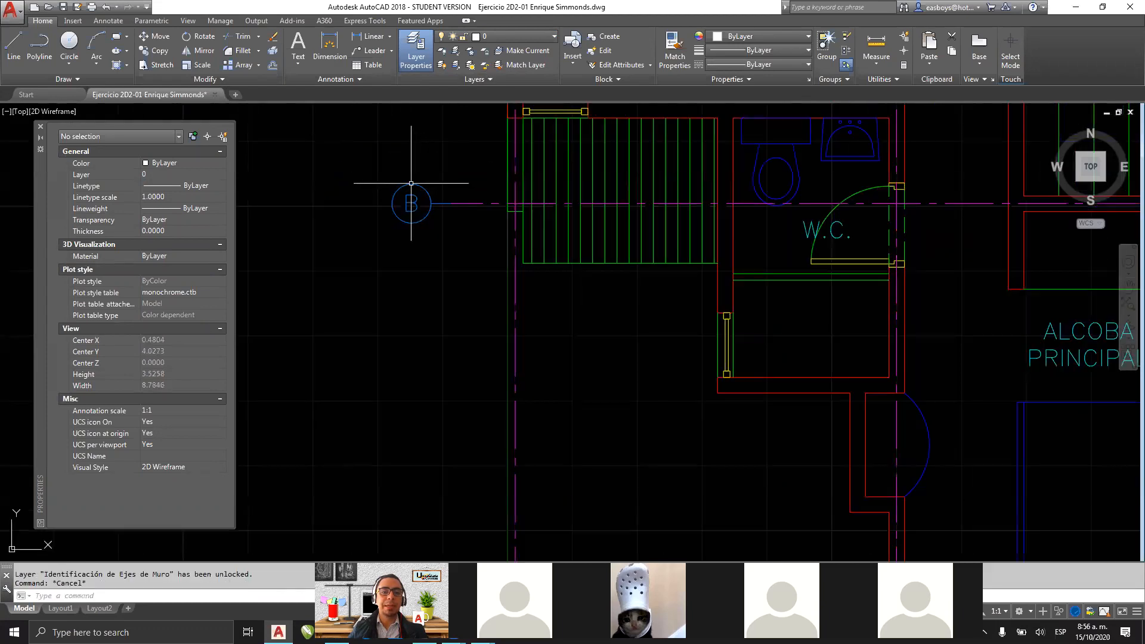
# Step: Select the axis B circle, clear the selection, and close the Properties palette
pyautogui.click(409, 183)
pyautogui.click(392, 204)
pyautogui.press('Escape')
pyautogui.press('Escape')
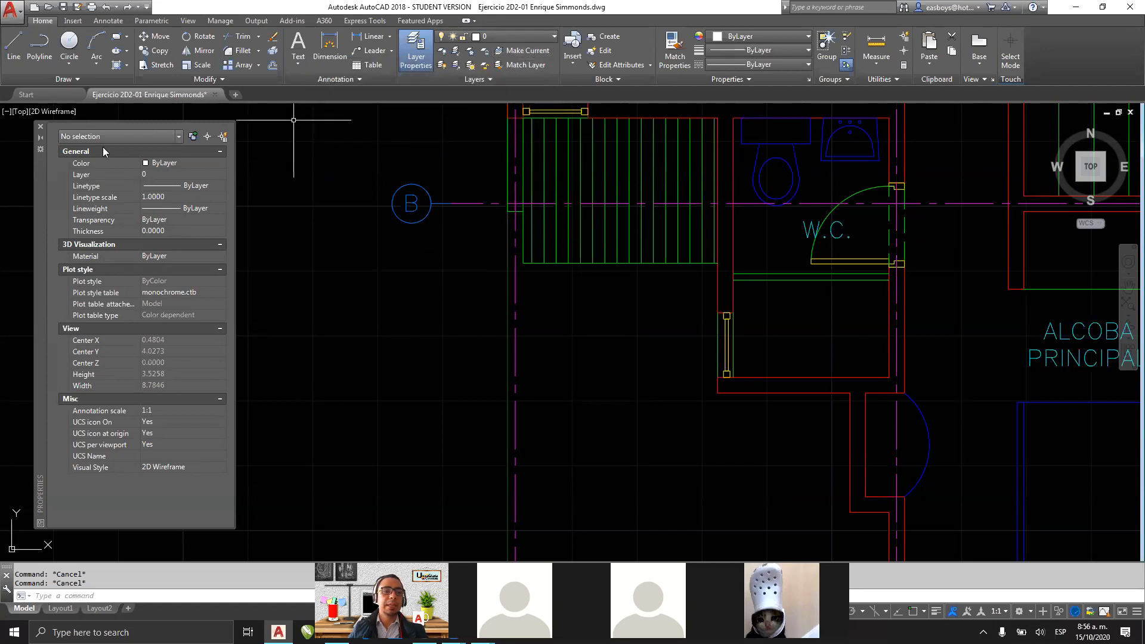
pyautogui.click(41, 129)
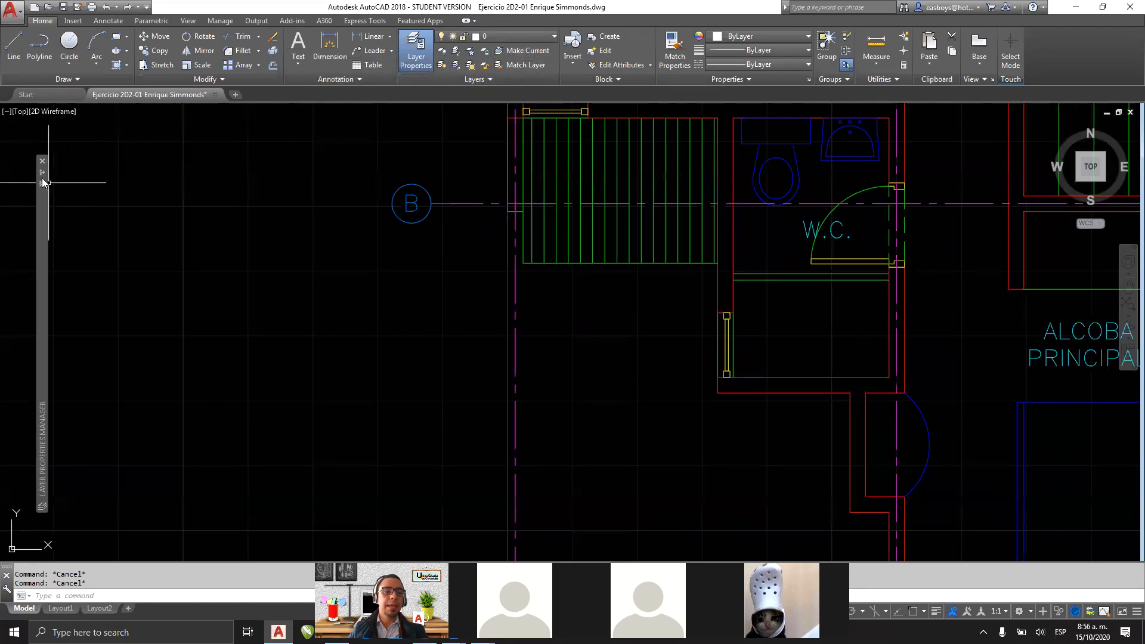
# Step: Display the drawing's layer list in the Layer Properties Manager and collapse the palette again
pyautogui.moveTo(42, 178)
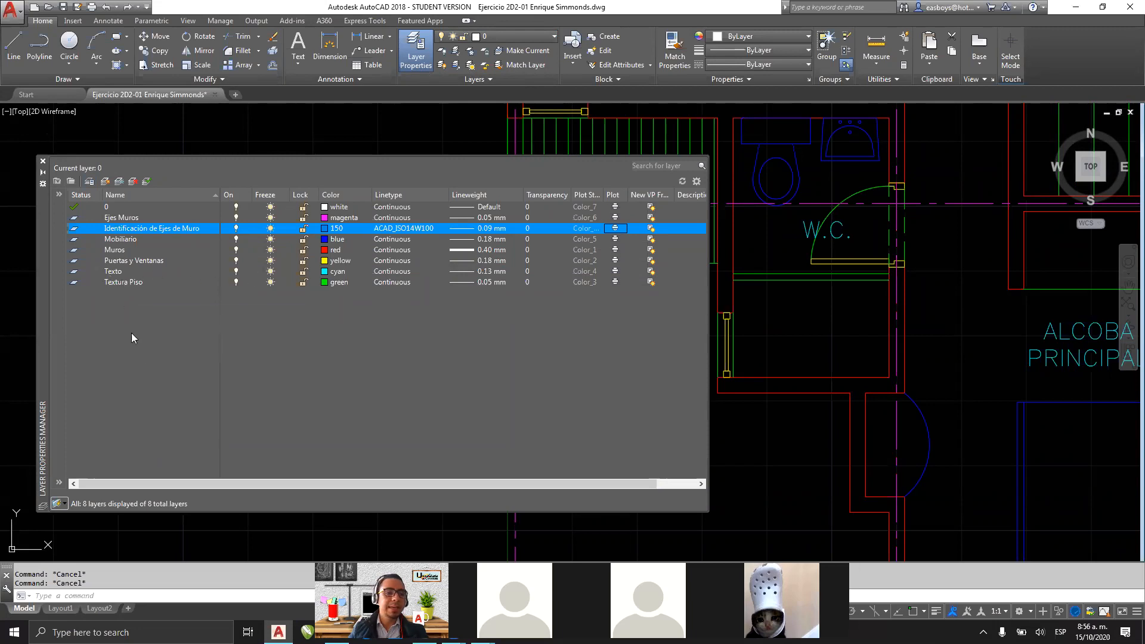
pyautogui.click(43, 173)
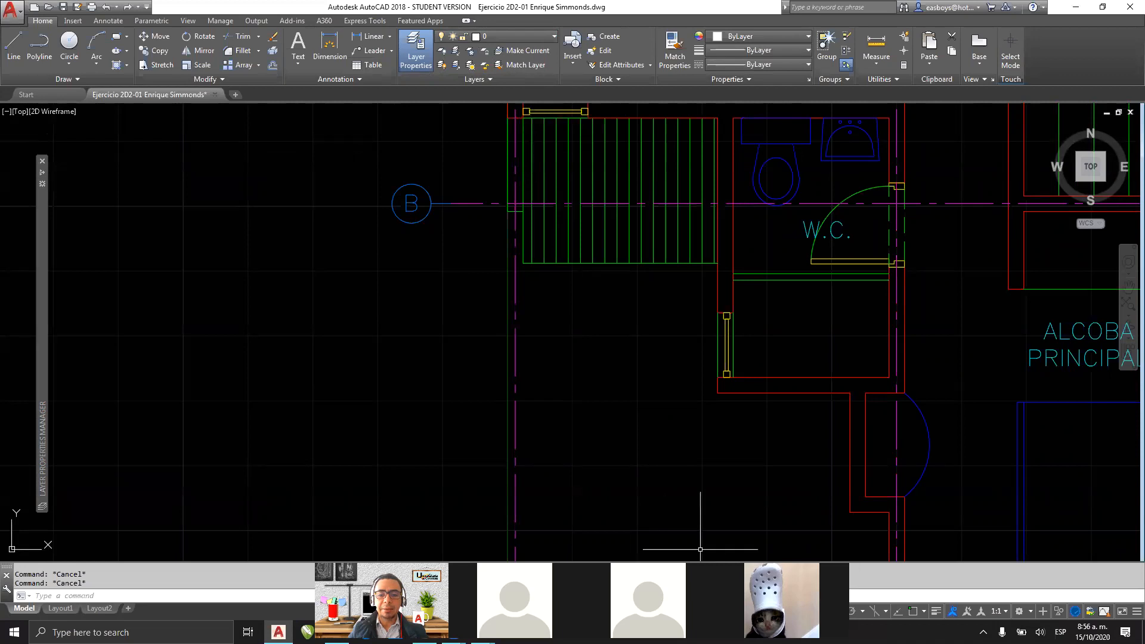
pyautogui.moveTo(409, 32)
pyautogui.mouseDown()
pyautogui.moveTo(397, 71)
pyautogui.moveTo(588, 59)
pyautogui.moveTo(394, 62)
pyautogui.mouseUp()
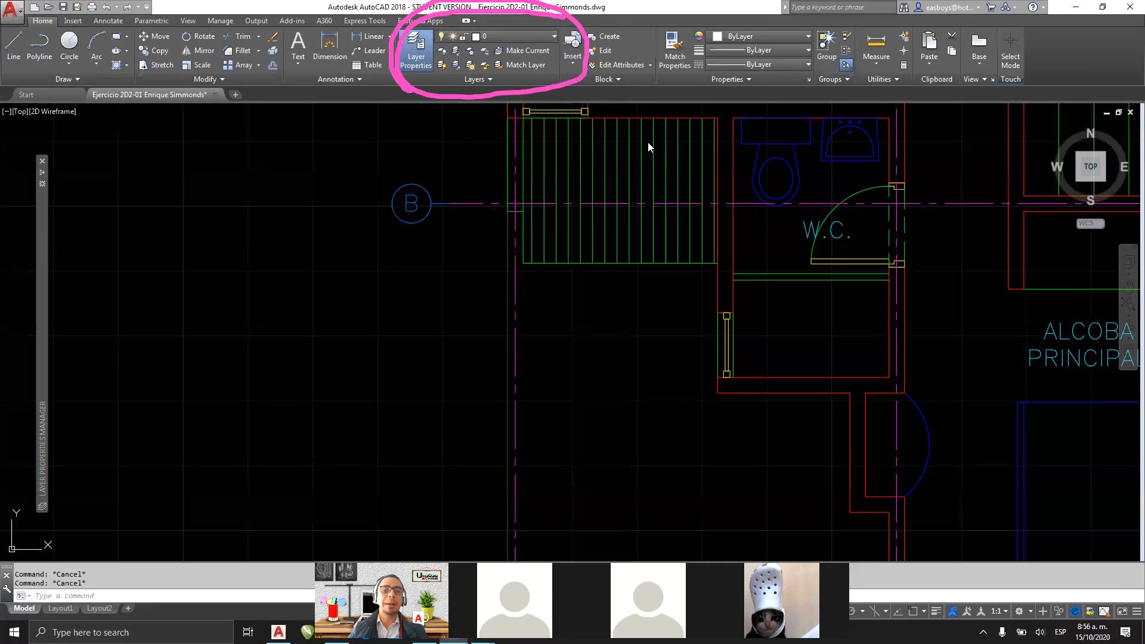
# Step: Draw a vertical line continued by two slanted segments in the empty area left of the axis B circle, turning Ortho off for the slanted ones
pyautogui.click(14, 44)
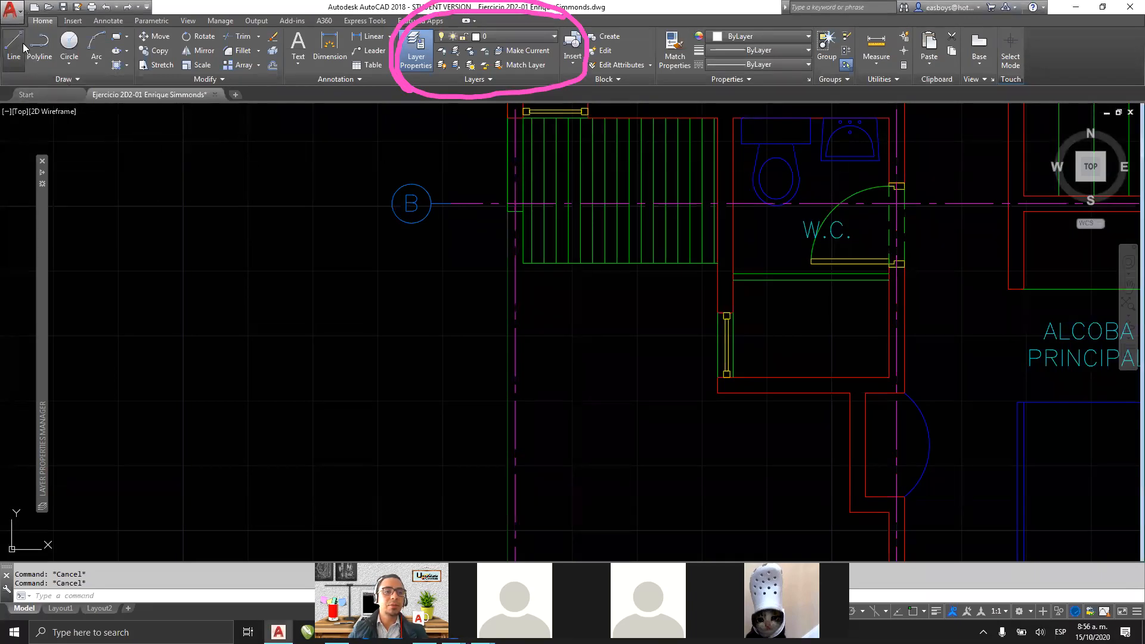
pyautogui.click(163, 195)
pyautogui.click(179, 238)
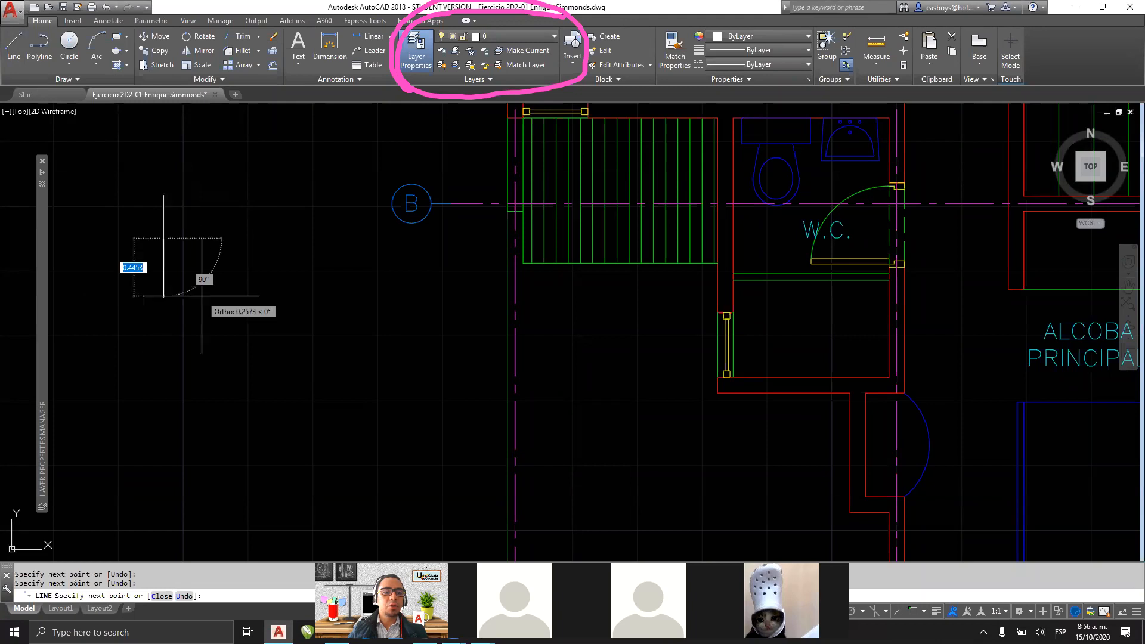
pyautogui.press('F8')
pyautogui.click(239, 290)
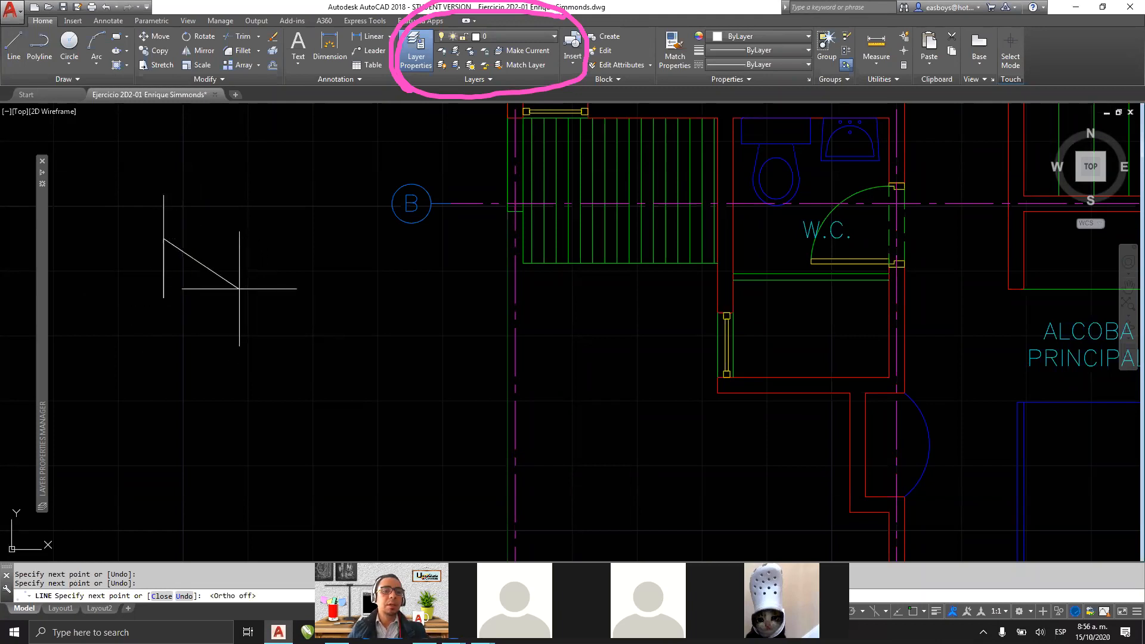
pyautogui.click(186, 357)
pyautogui.press('Escape')
# Step: Draw a circle by center and radius just below the vertical line, to the left of the slanted segments
pyautogui.click(69, 51)
pyautogui.click(139, 341)
pyautogui.click(170, 340)
pyautogui.press('Escape')
# Step: Add the multiline text "afd" below the slanted segments, to the right of the new circle
pyautogui.click(299, 45)
pyautogui.click(238, 415)
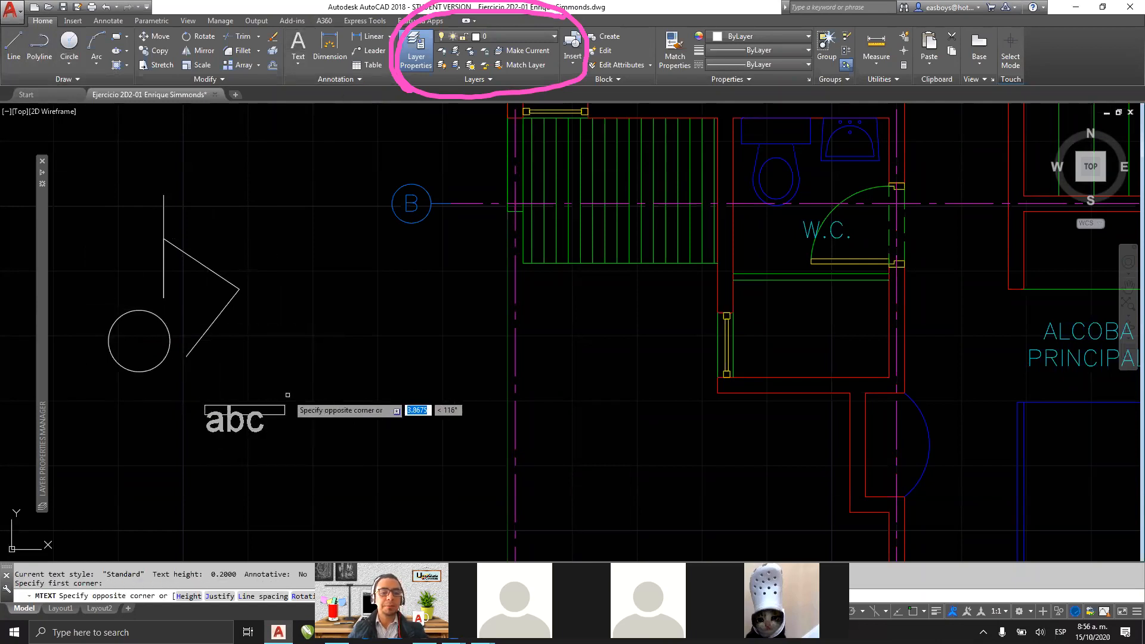
pyautogui.click(316, 359)
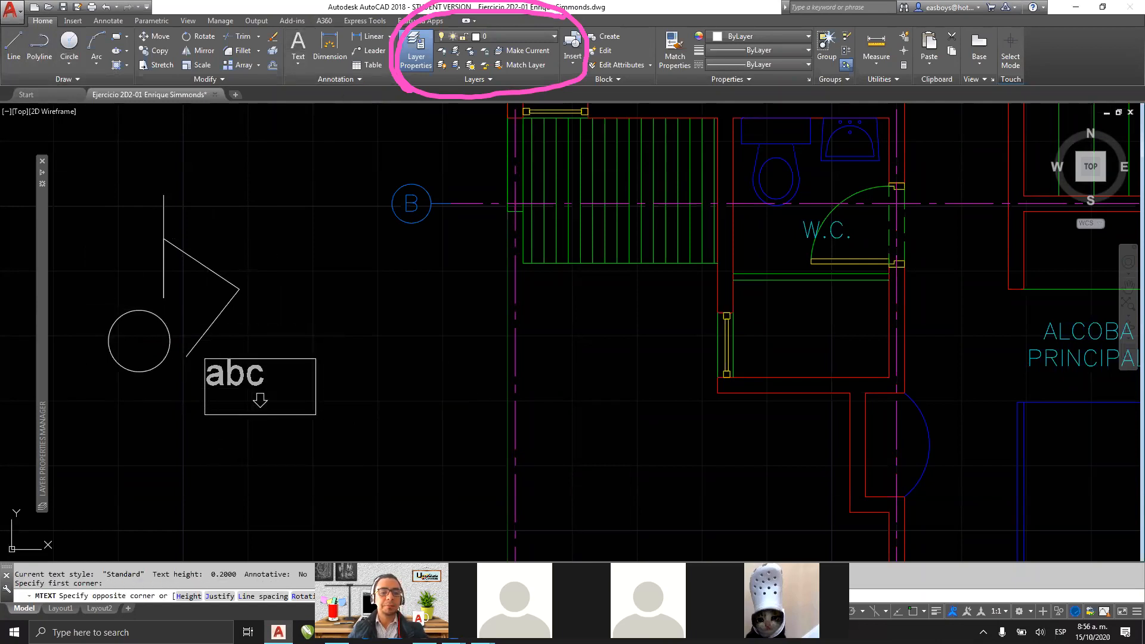
pyautogui.click(321, 359)
pyautogui.write('afd')
pyautogui.click(317, 324)
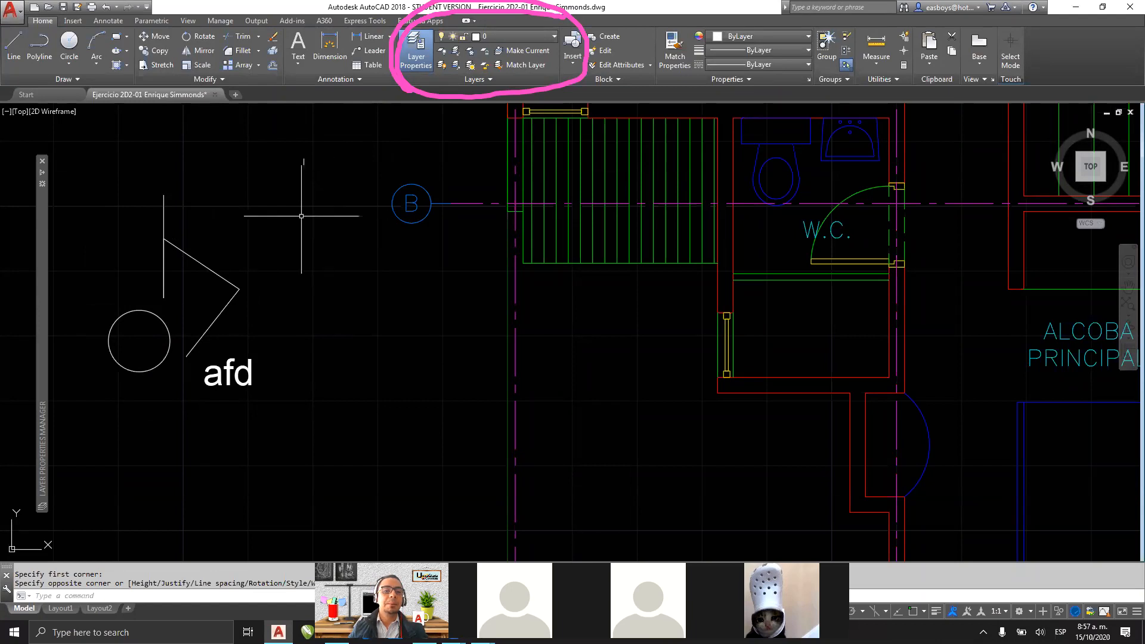
# Step: Select the new vertical line and the upper slanted segment with a crossing window
pyautogui.click(299, 185)
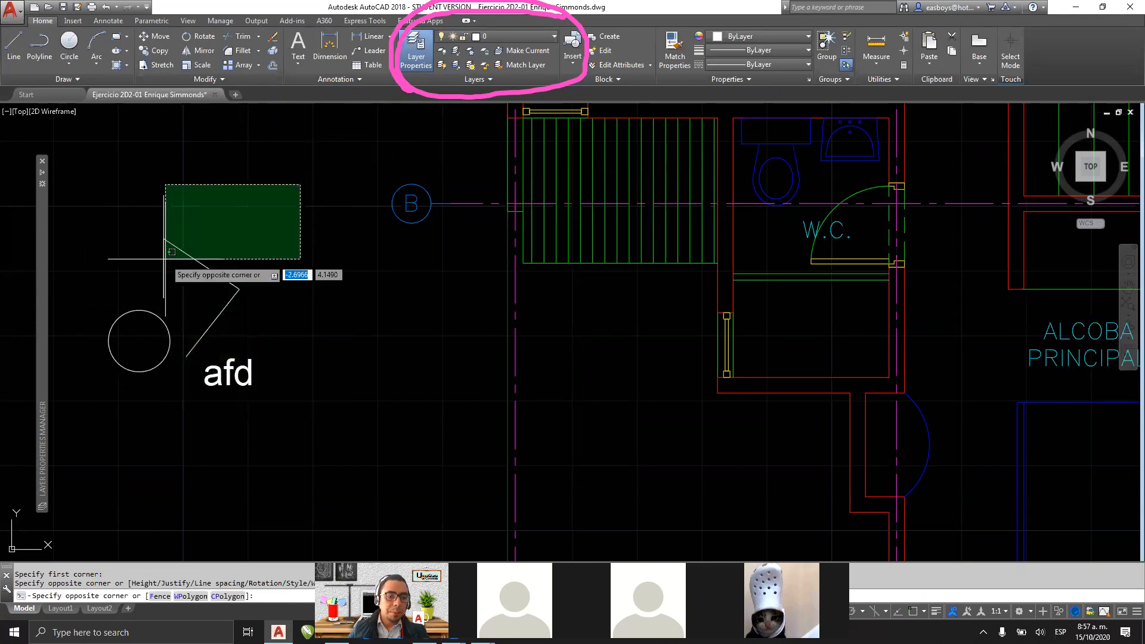
pyautogui.click(145, 256)
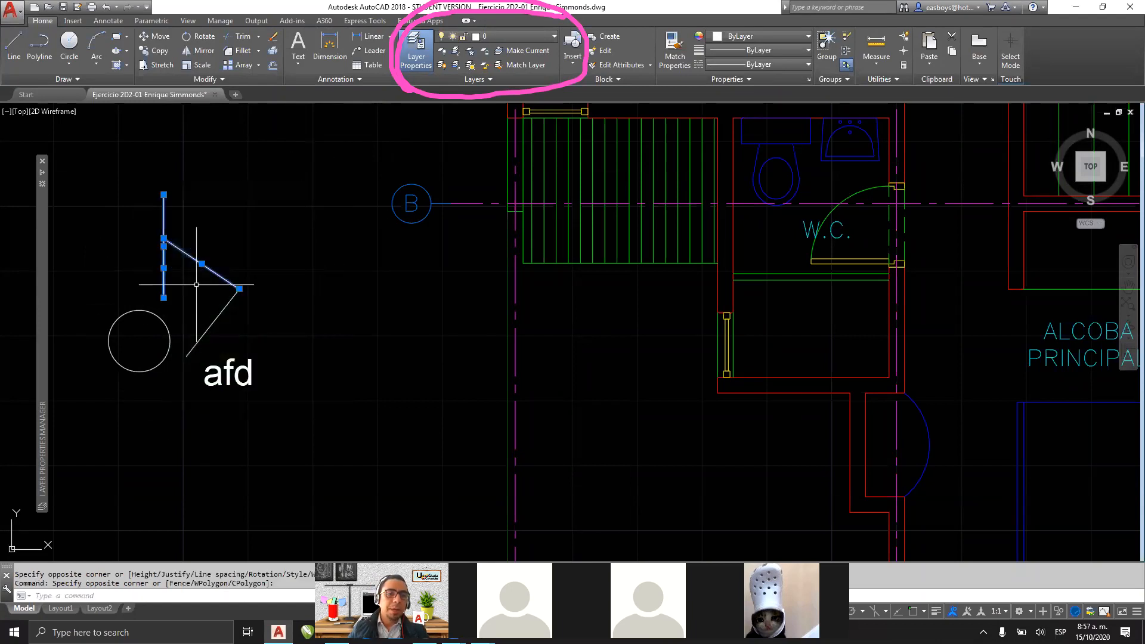
# Step: Clear the current selection and make Texto the current layer
pyautogui.click(529, 36)
pyautogui.press('Escape')
pyautogui.press('Escape')
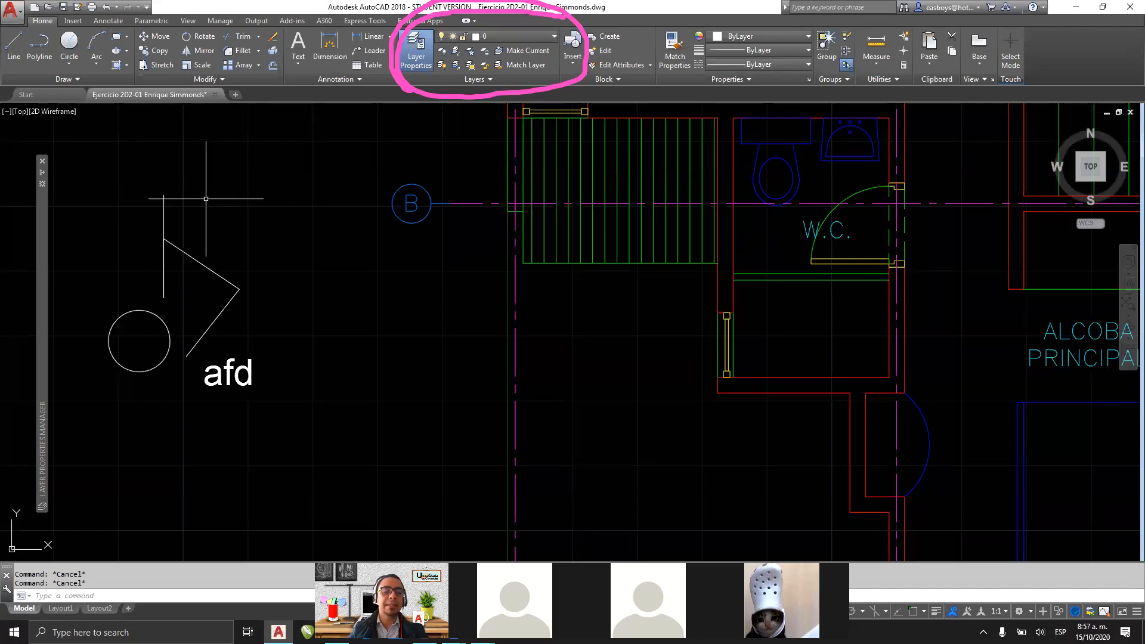
pyautogui.moveTo(44, 174)
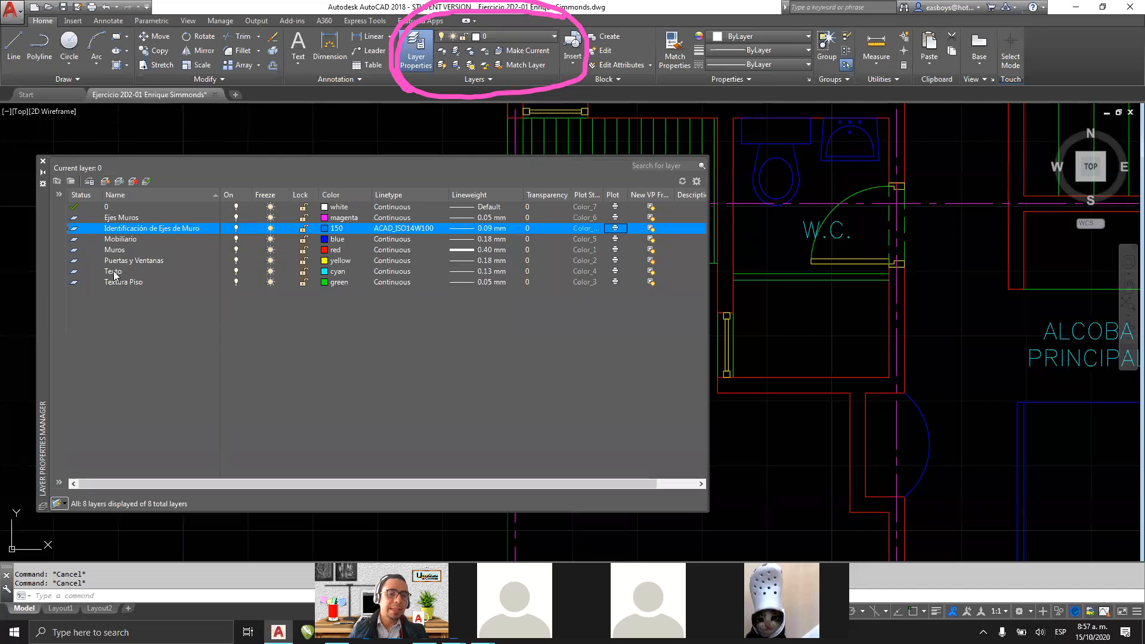
pyautogui.click(115, 272)
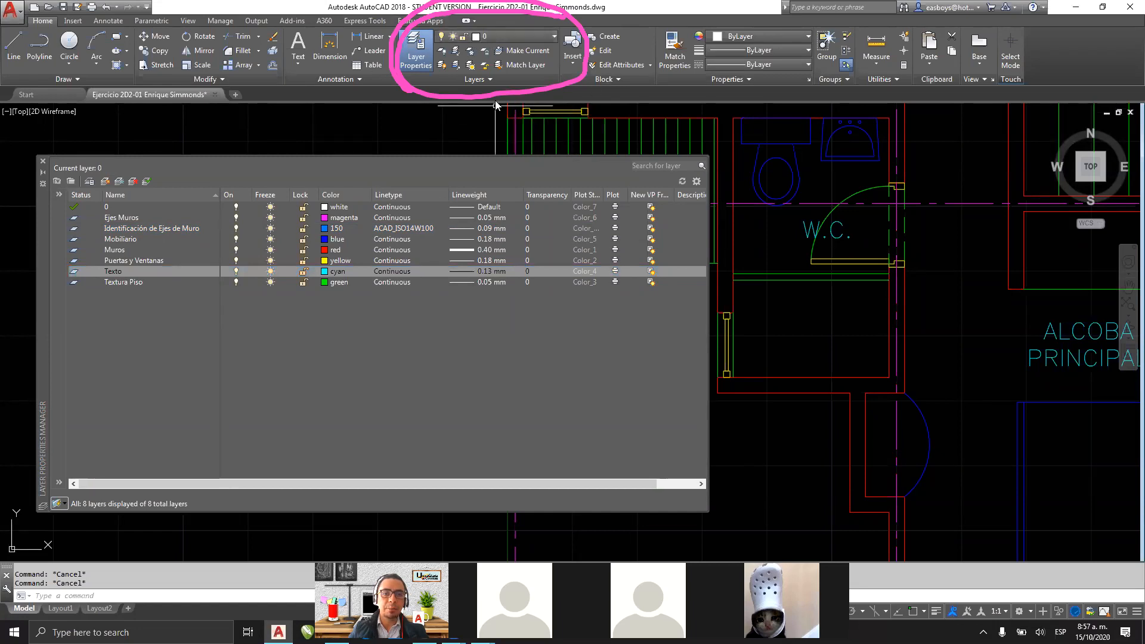
pyautogui.click(148, 182)
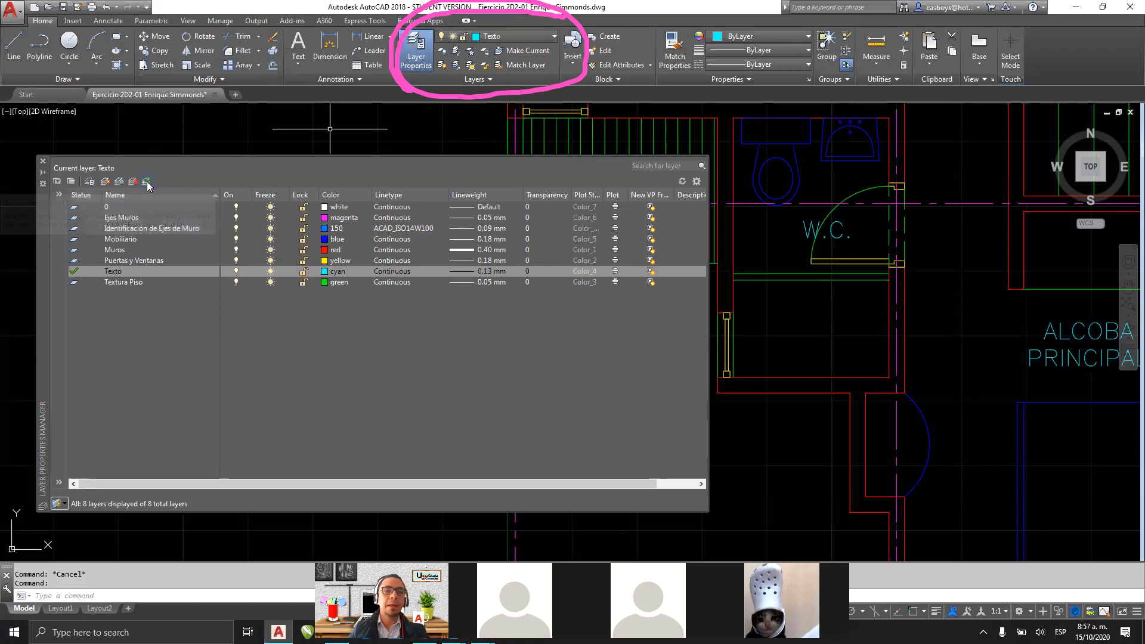
pyautogui.click(43, 172)
# Step: Draw an open zigzag of five line segments between the white sample shapes and axis bubble B
pyautogui.click(13, 45)
pyautogui.click(299, 242)
pyautogui.click(287, 294)
pyautogui.click(337, 284)
pyautogui.click(382, 340)
pyautogui.click(400, 292)
pyautogui.click(353, 250)
pyautogui.press('Escape')
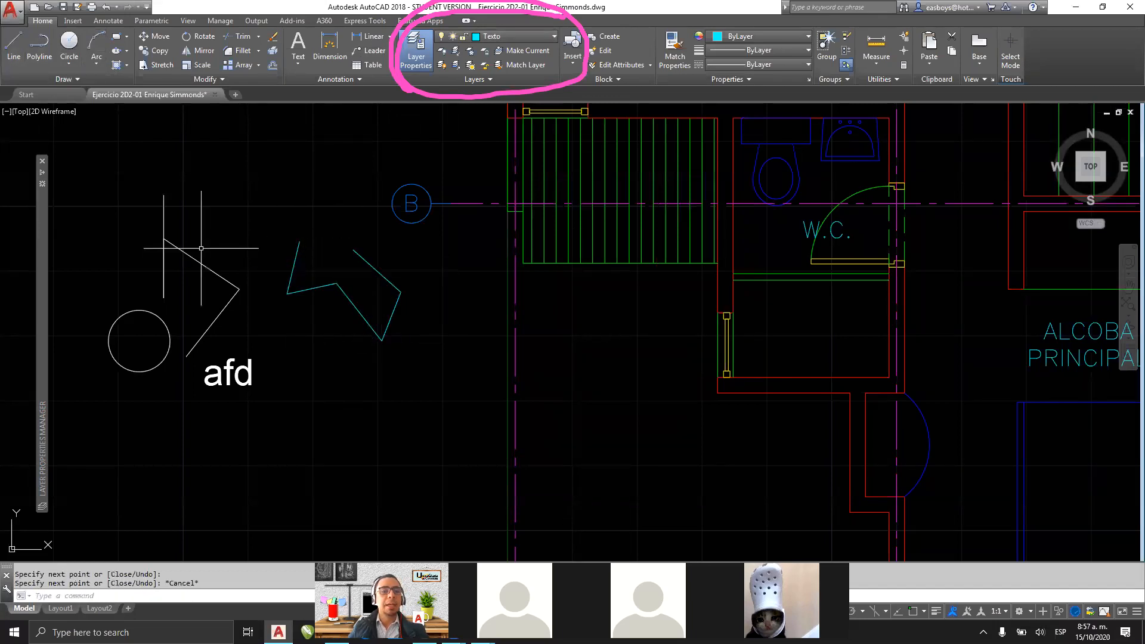
# Step: Draw a circle with a radius of about 0.26 at the lower end of the cyan zigzag
pyautogui.click(68, 43)
pyautogui.click(349, 344)
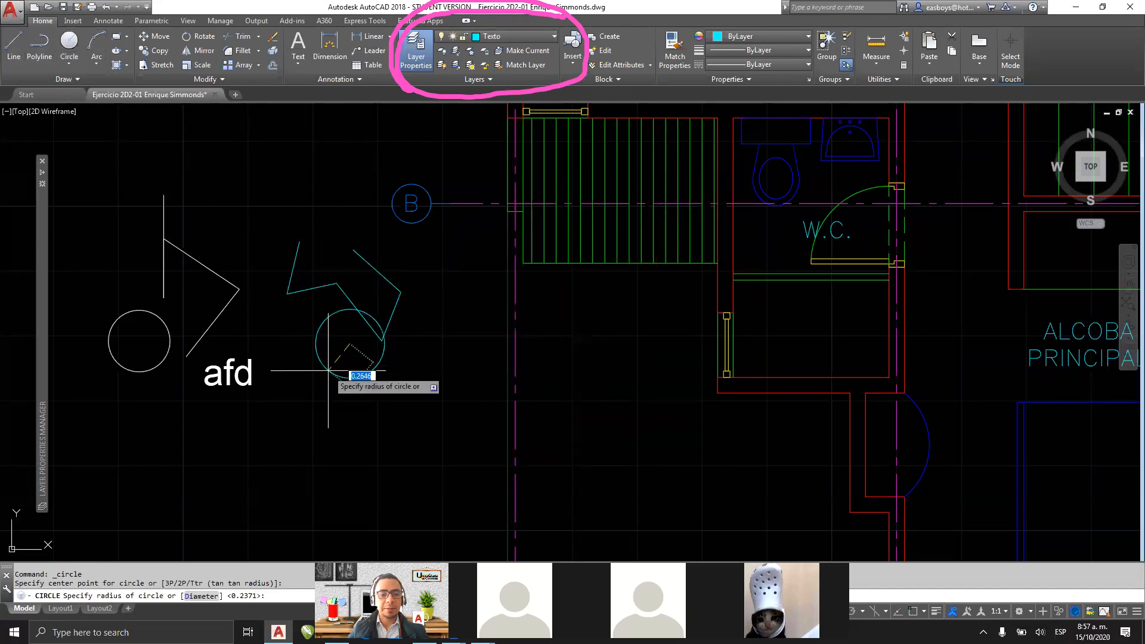
pyautogui.click(382, 341)
# Step: Add the multiline text "dfdsf" below the cyan circle
pyautogui.click(298, 42)
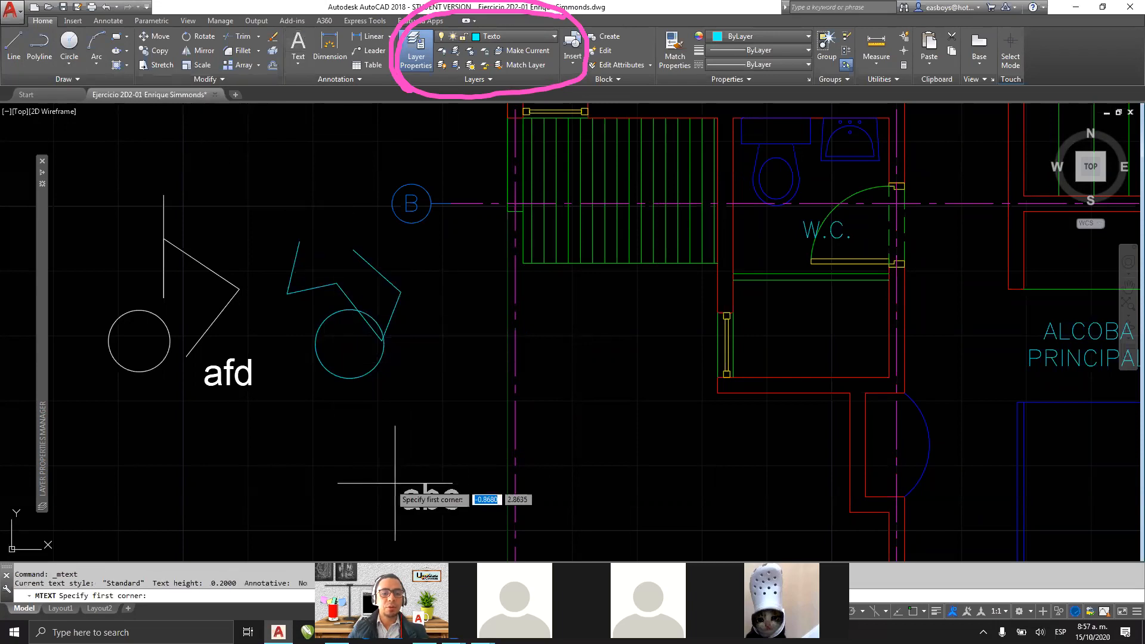
pyautogui.click(317, 421)
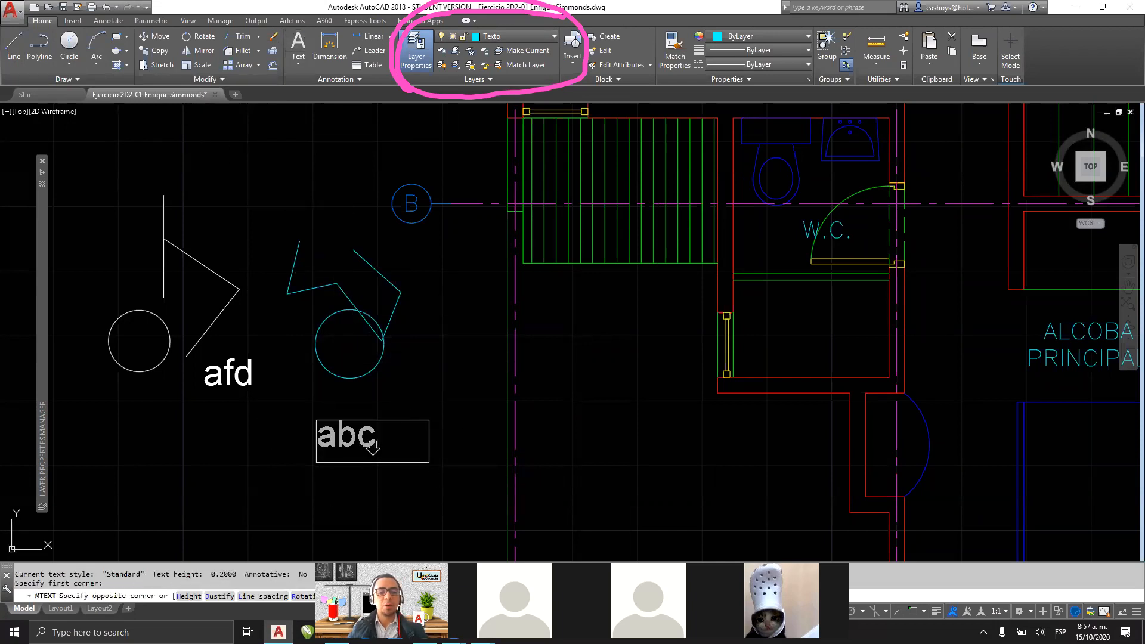
pyautogui.click(429, 462)
pyautogui.write('dfdsf')
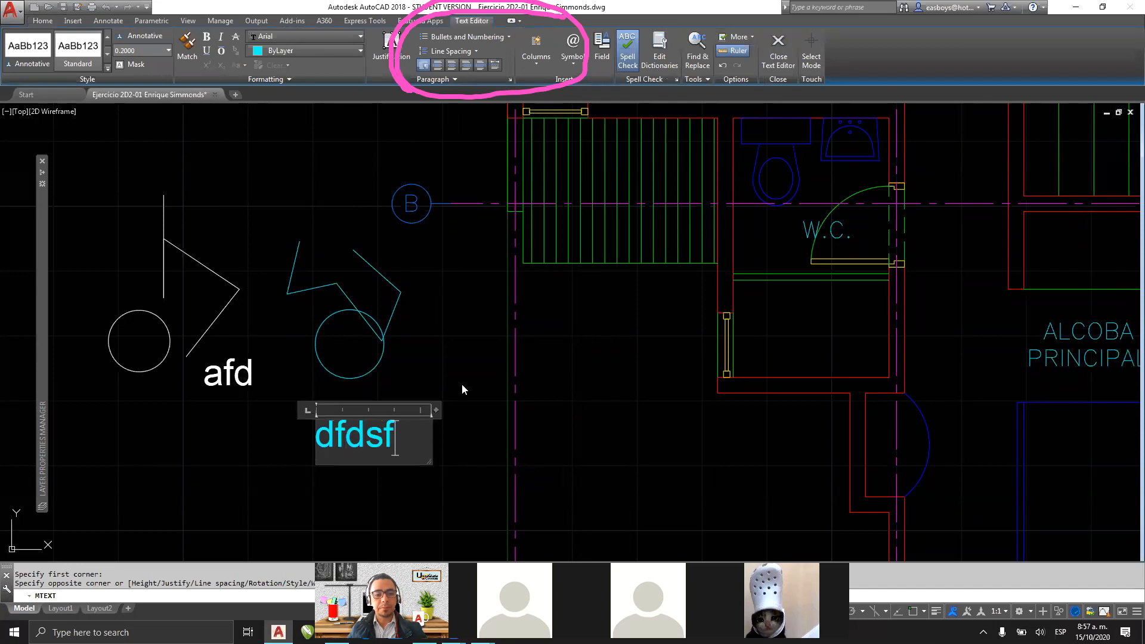
pyautogui.click(426, 353)
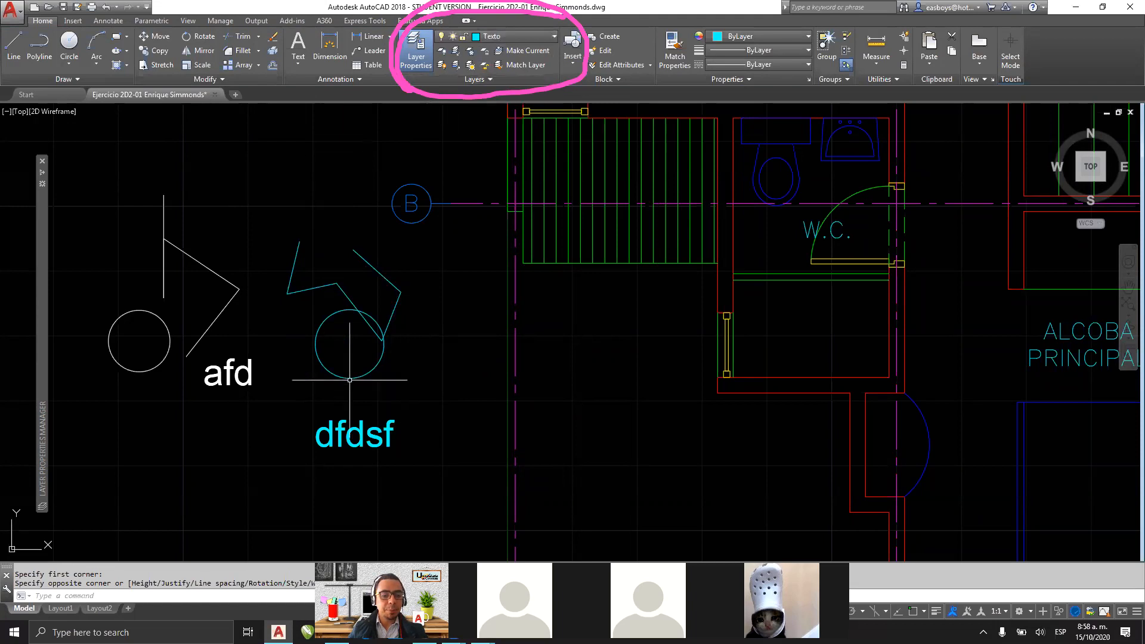
# Step: Move the cyan circle to the Puertas y Ventanas layer
pyautogui.click(351, 329)
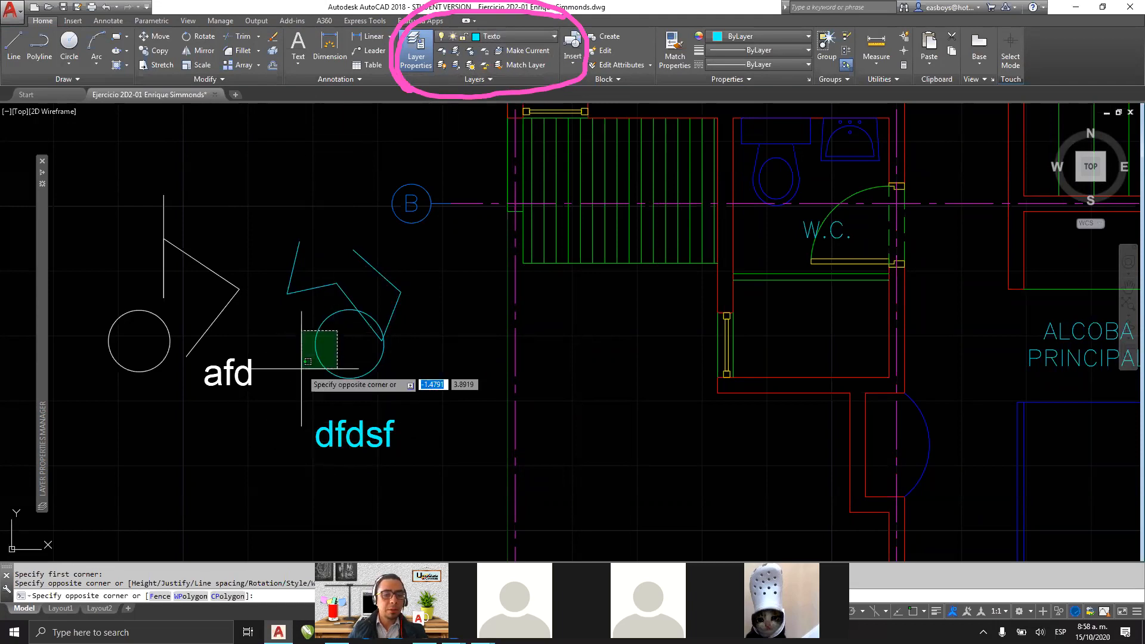
pyautogui.click(297, 380)
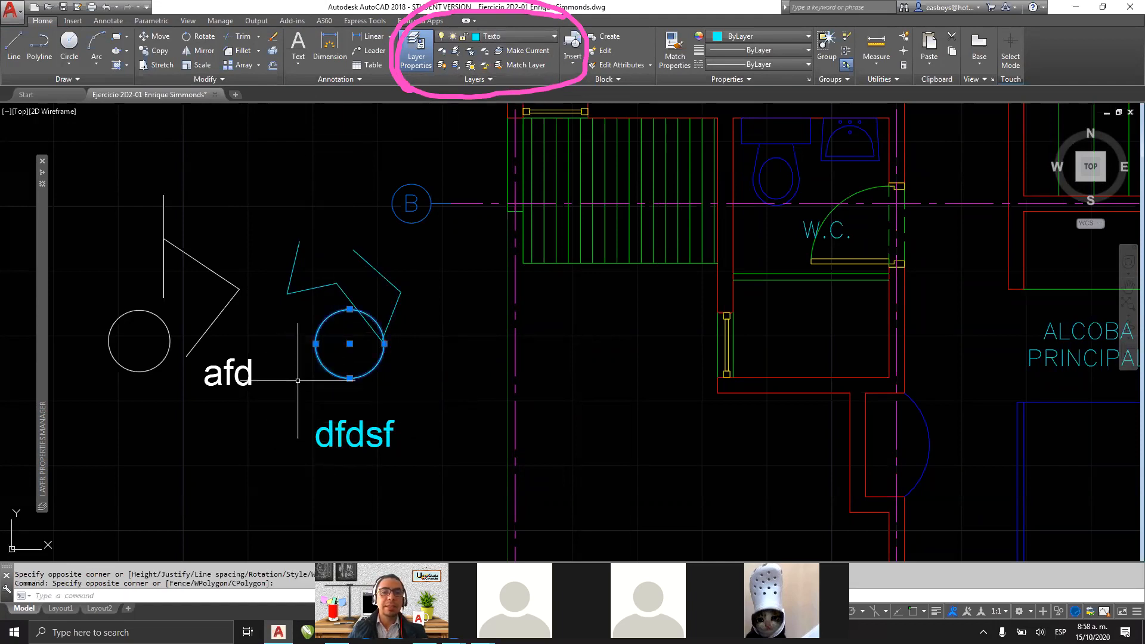
pyautogui.click(537, 38)
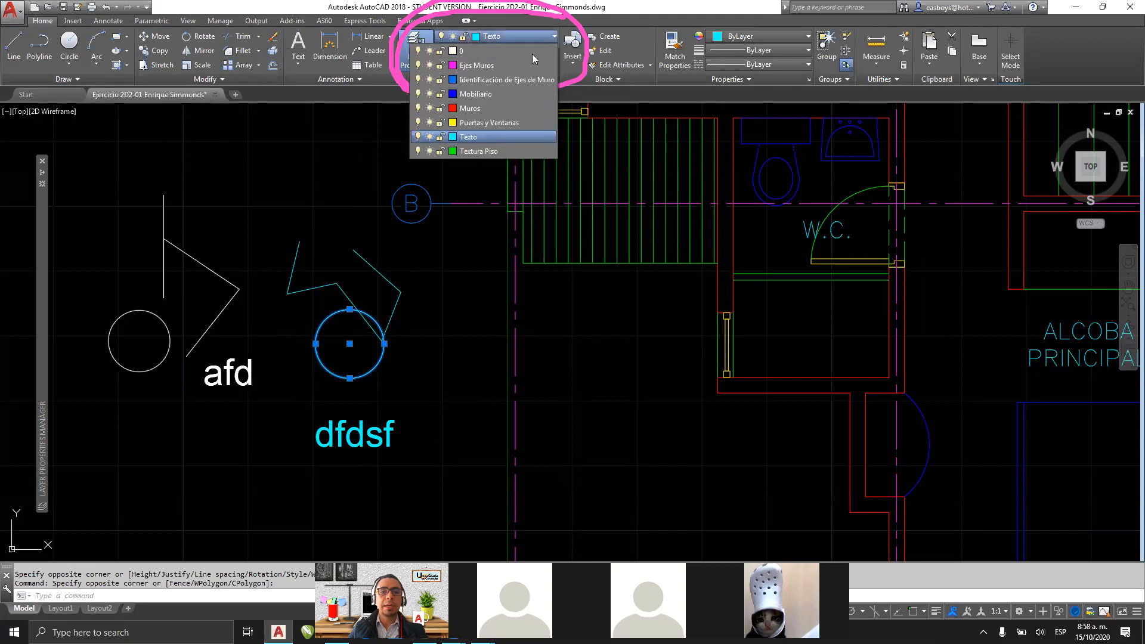
pyautogui.click(489, 122)
pyautogui.press('Escape')
# Step: Move the five cyan zigzag lines to the Muros layer
pyautogui.click(276, 230)
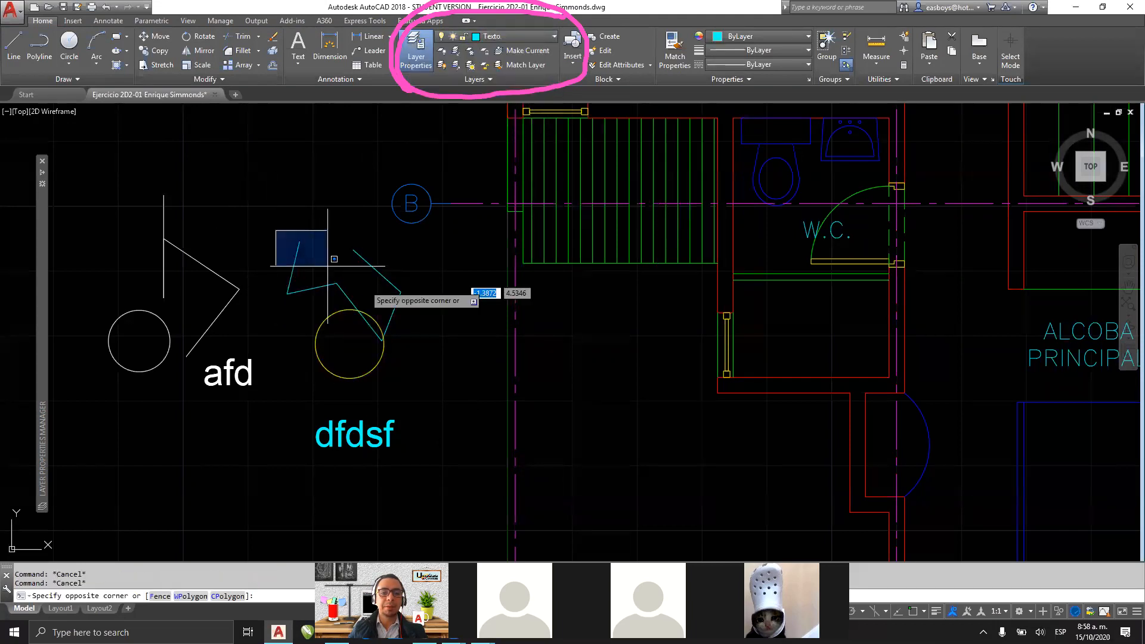
pyautogui.click(425, 349)
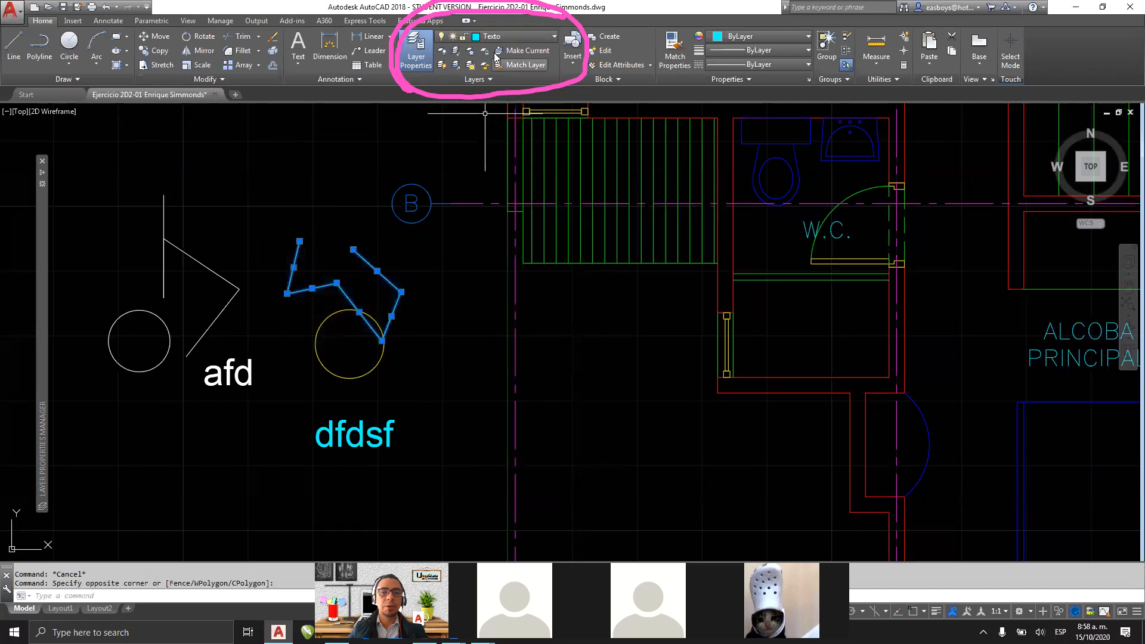
pyautogui.click(509, 37)
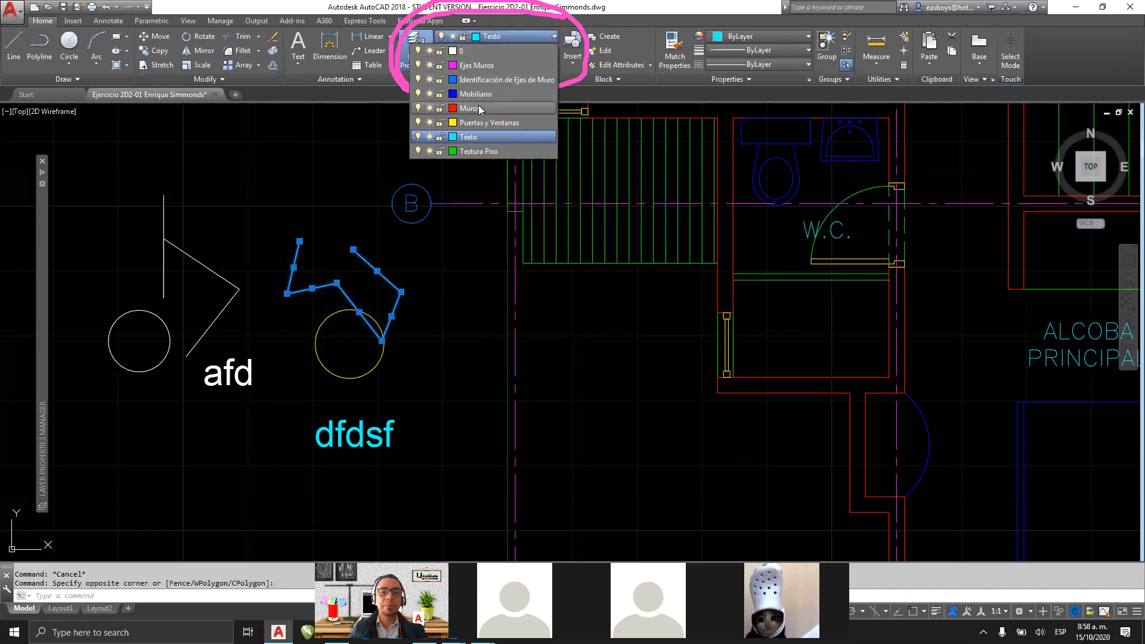
pyautogui.click(474, 93)
pyautogui.press('Escape')
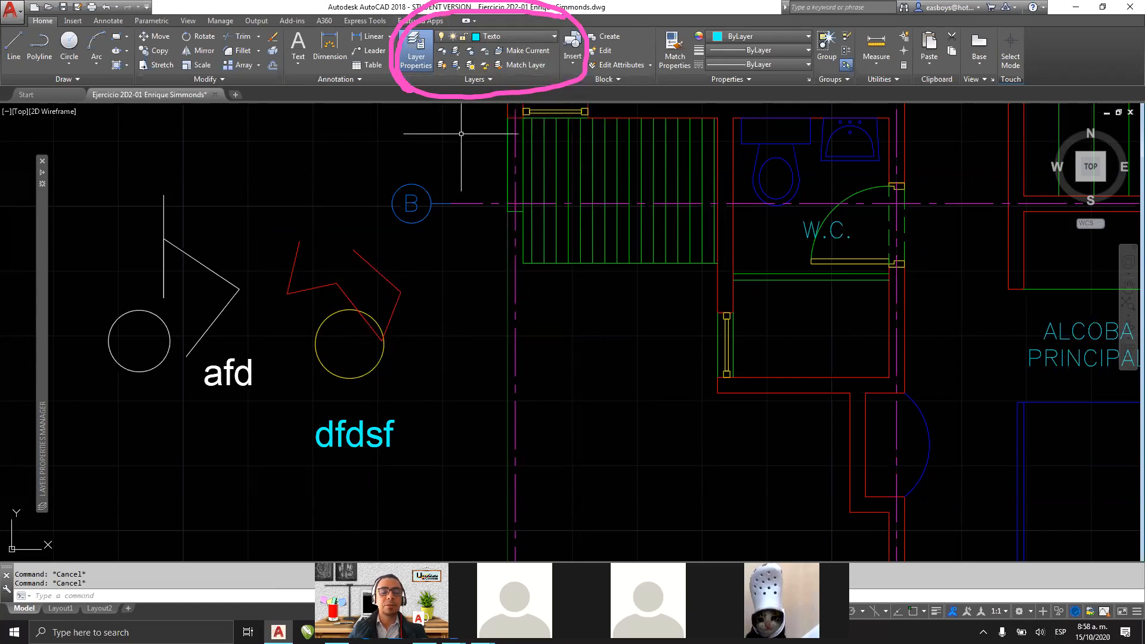
# Step: Make Muros the current layer in the layer manager
pyautogui.moveTo(41, 176)
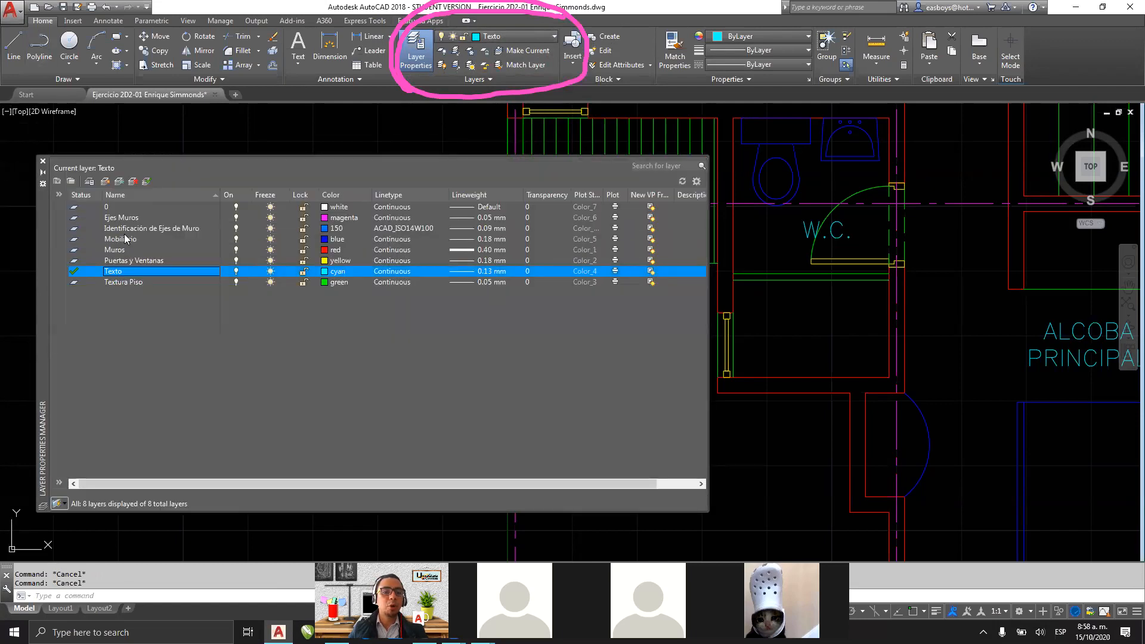
pyautogui.click(118, 251)
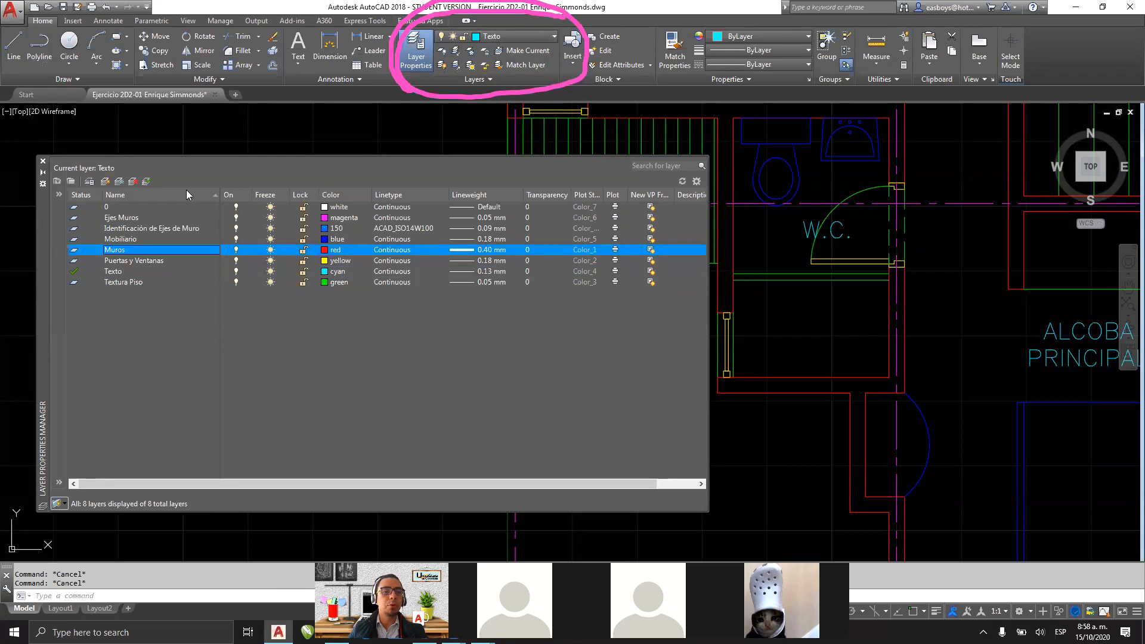
pyautogui.click(148, 182)
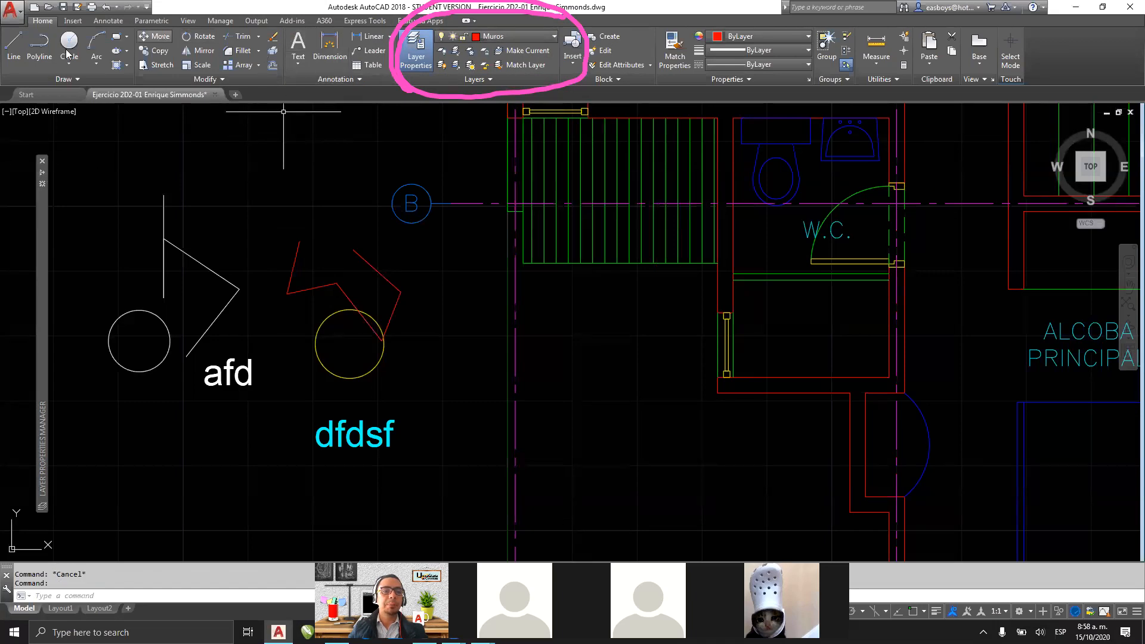
# Step: Draw an open polyline of seven segments above the white sample lines
pyautogui.click(39, 46)
pyautogui.click(235, 184)
pyautogui.click(211, 136)
pyautogui.click(122, 171)
pyautogui.click(117, 226)
pyautogui.click(82, 213)
pyautogui.click(79, 141)
pyautogui.click(120, 121)
pyautogui.click(159, 121)
pyautogui.press('Escape')
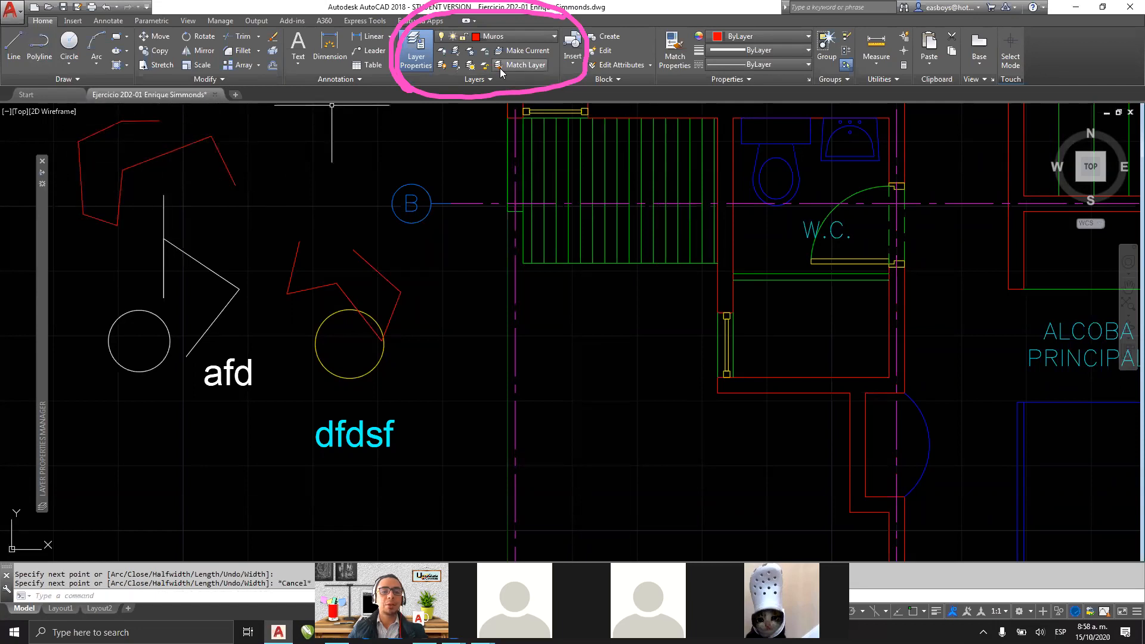
# Step: Make Textura Piso the current layer
pyautogui.moveTo(38, 177)
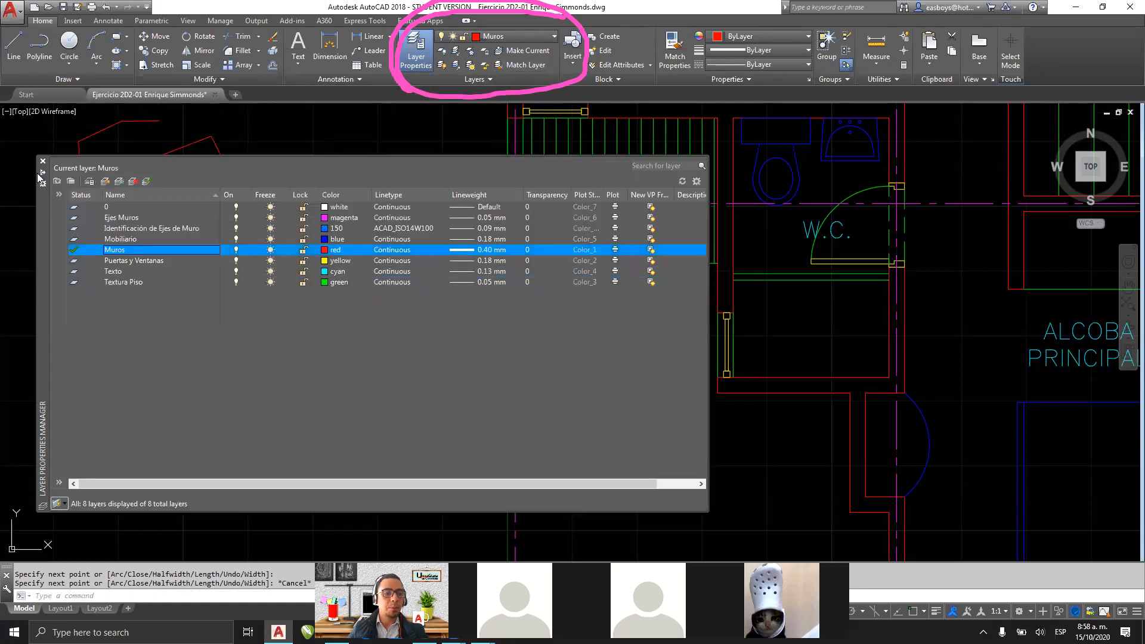
pyautogui.press('Escape')
pyautogui.press('Escape')
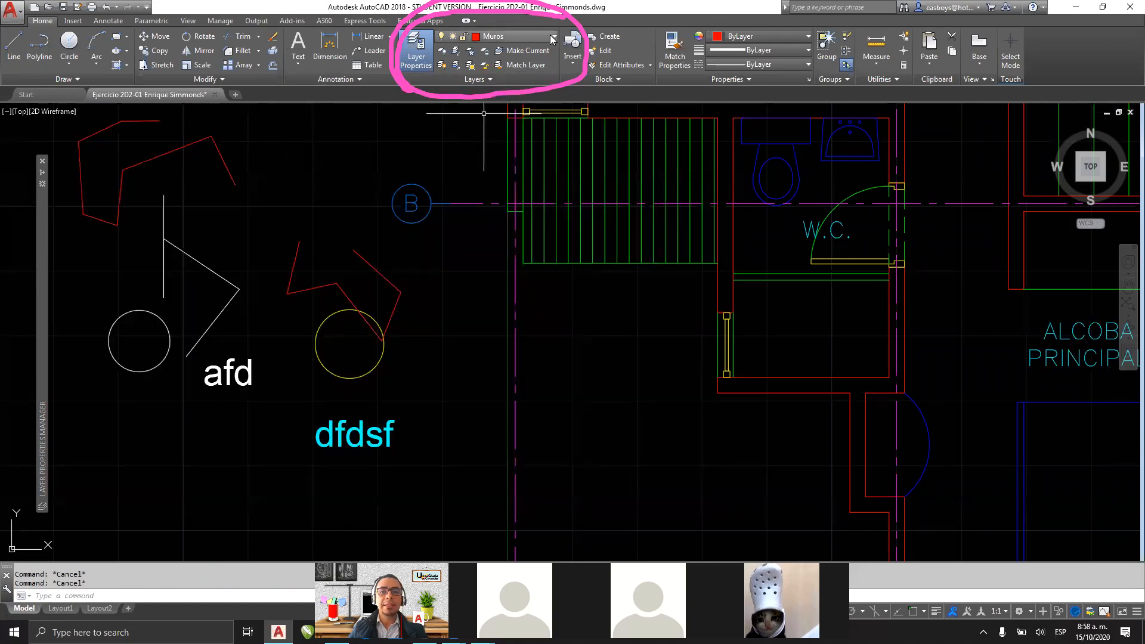
pyautogui.click(552, 39)
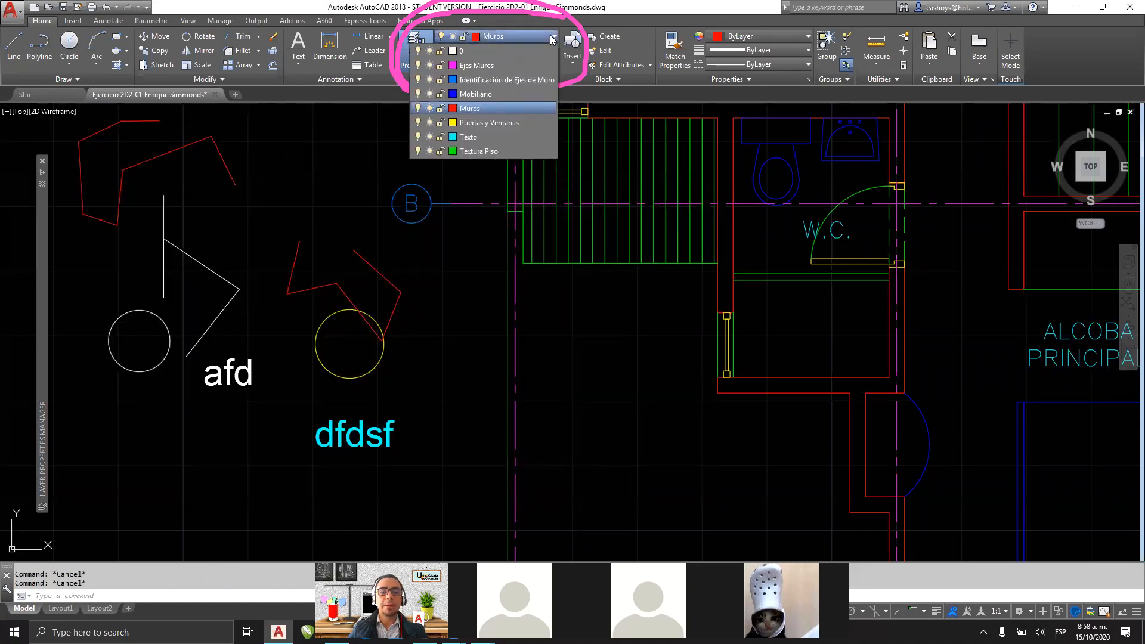
pyautogui.click(483, 150)
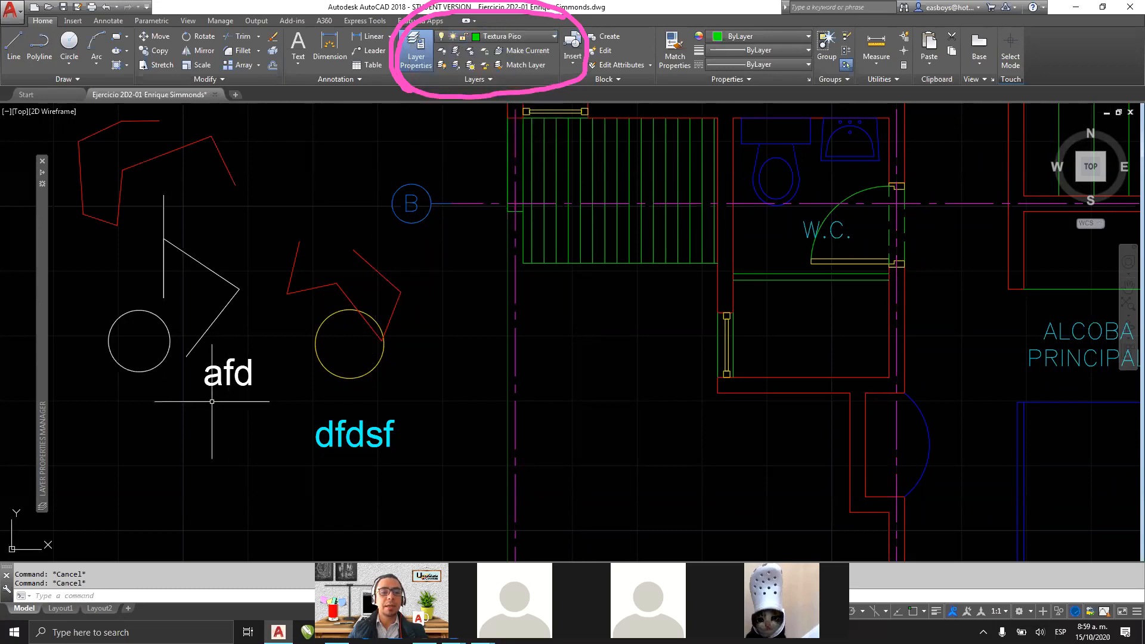
# Step: Draw an open, self-crossing polyline of nine segments below the white circle and the "afd" text
pyautogui.click(39, 48)
pyautogui.click(185, 415)
pyautogui.click(185, 416)
pyautogui.click(172, 467)
pyautogui.click(223, 455)
pyautogui.click(231, 429)
pyautogui.click(195, 417)
pyautogui.click(165, 455)
pyautogui.click(137, 480)
pyautogui.click(101, 421)
pyautogui.click(97, 399)
pyautogui.press('Escape')
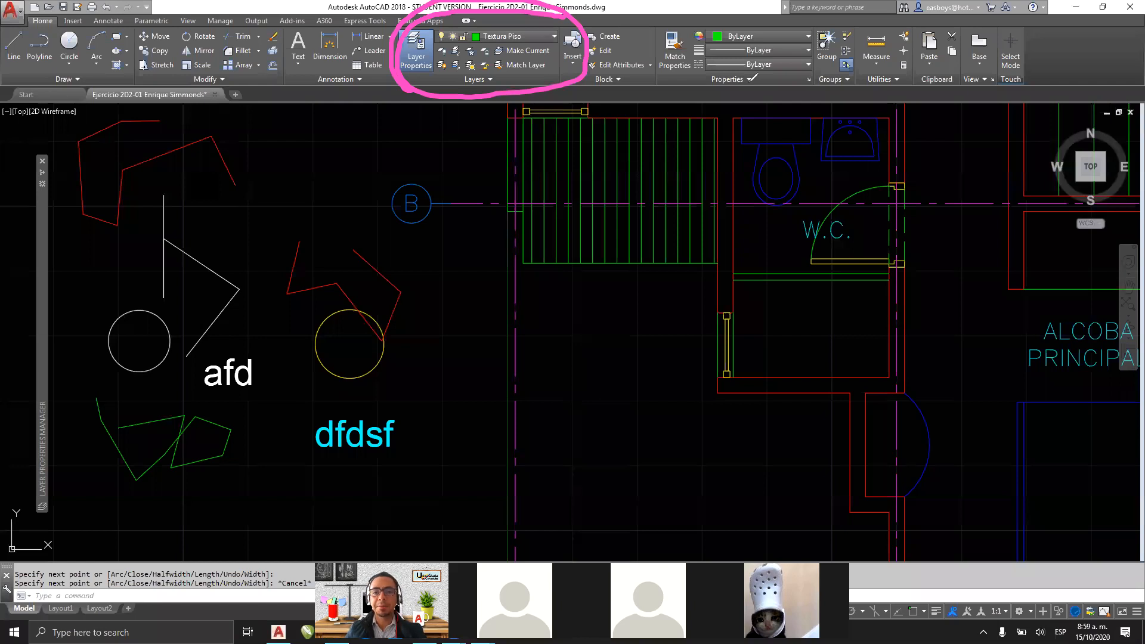
# Step: Delete all the sample lines, polylines, circles and texts in the empty area beside the floor plan
pyautogui.click(670, 115)
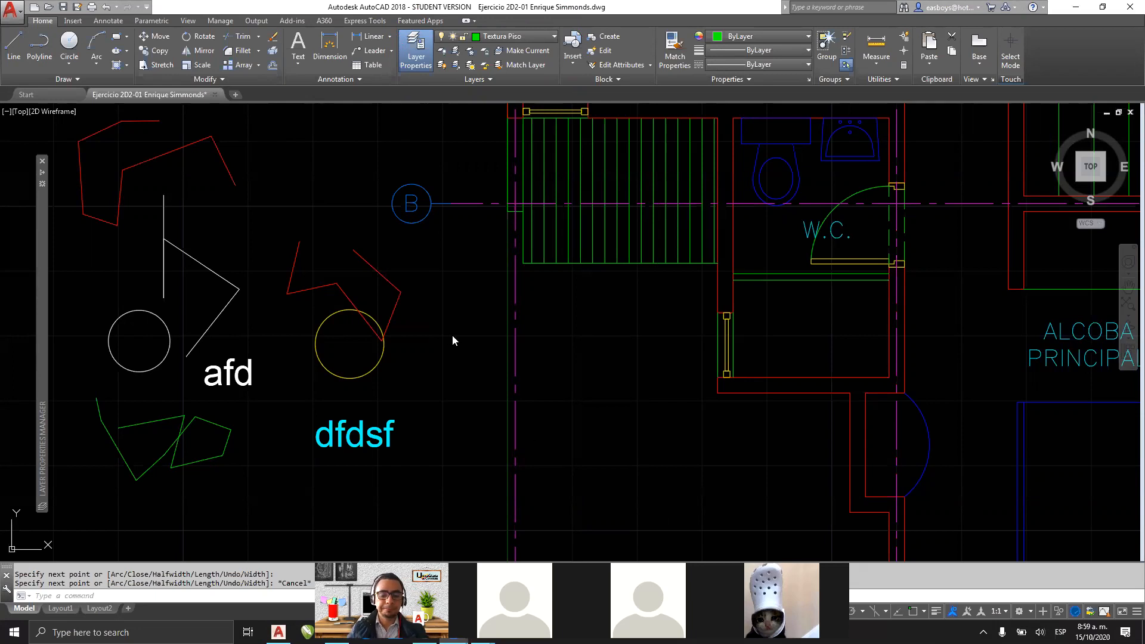
pyautogui.scroll(-2, 497, 344)
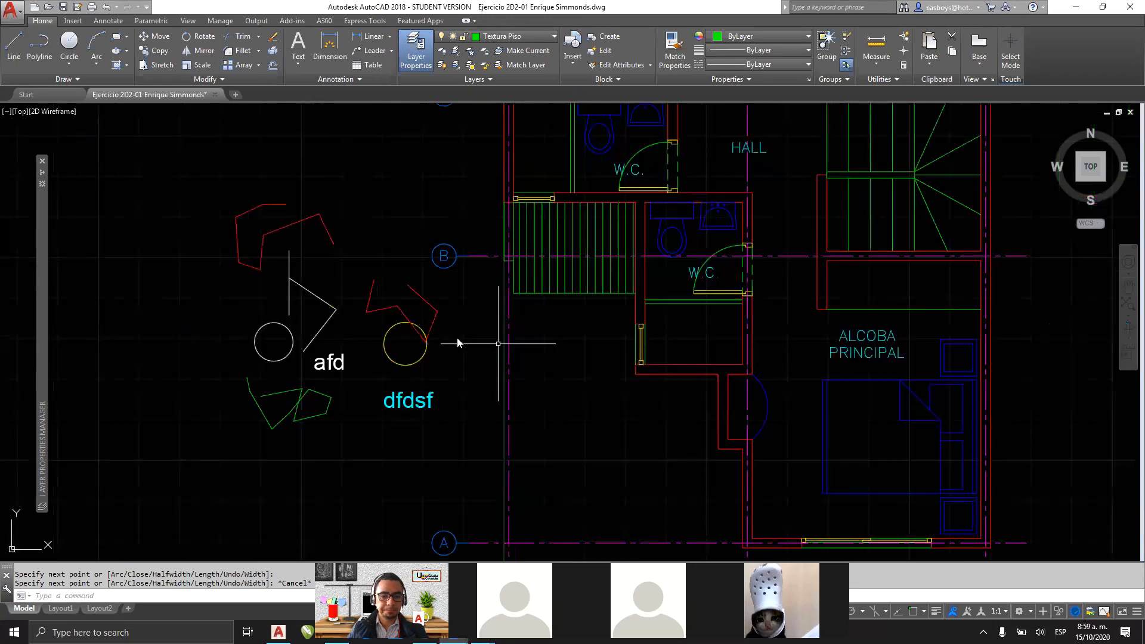
pyautogui.moveTo(452, 332); pyautogui.dragTo(564, 332, button='middle')
pyautogui.click(563, 286)
pyautogui.click(340, 437)
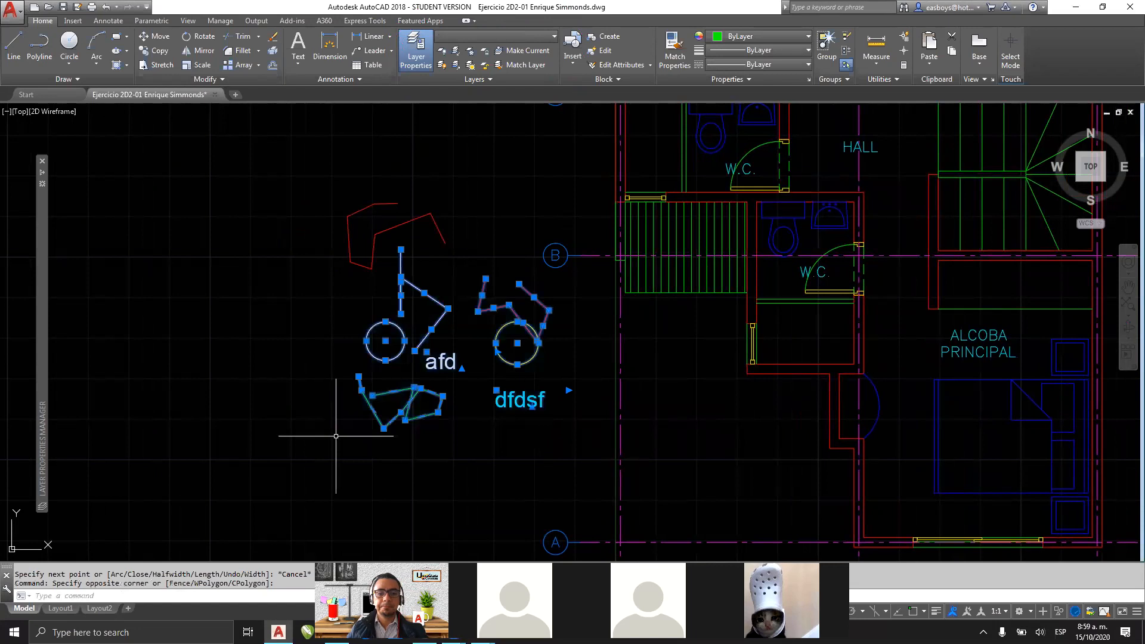
pyautogui.press('Delete')
pyautogui.click(477, 171)
pyautogui.click(270, 281)
pyautogui.press('Delete')
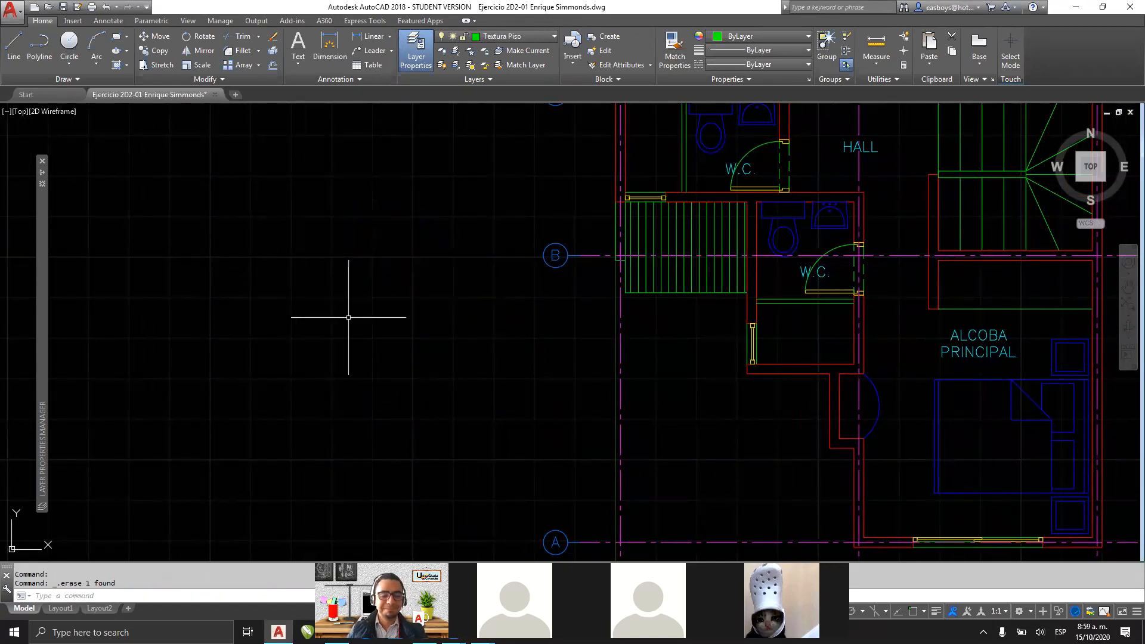
# Step: Delete the white copy of the floor plan together with the bulleted list of layer names beside it
pyautogui.moveTo(500, 391); pyautogui.dragTo(437, 364, button='middle')
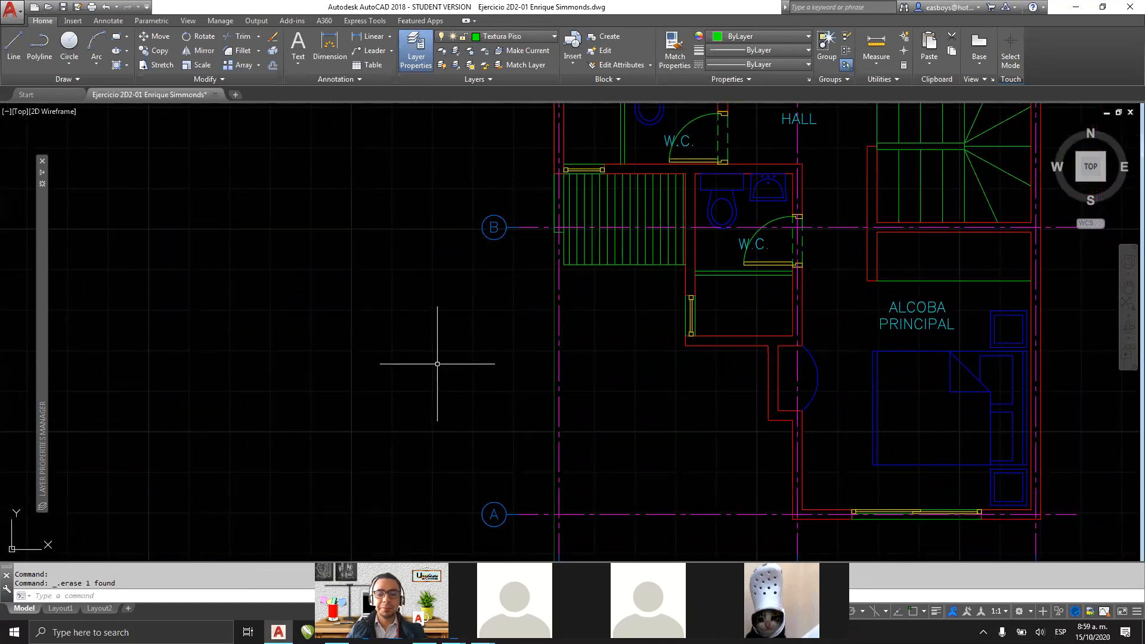
pyautogui.moveTo(513, 356); pyautogui.dragTo(464, 274, button='middle')
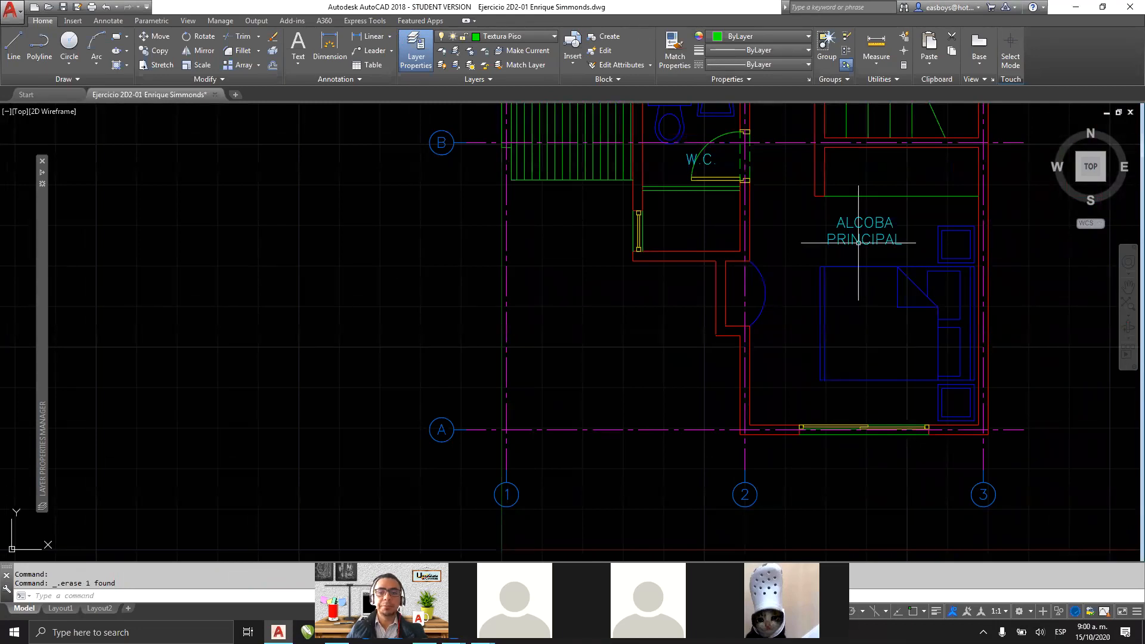
pyautogui.scroll(-2, 620, 269)
pyautogui.moveTo(644, 269); pyautogui.dragTo(584, 292, button='middle')
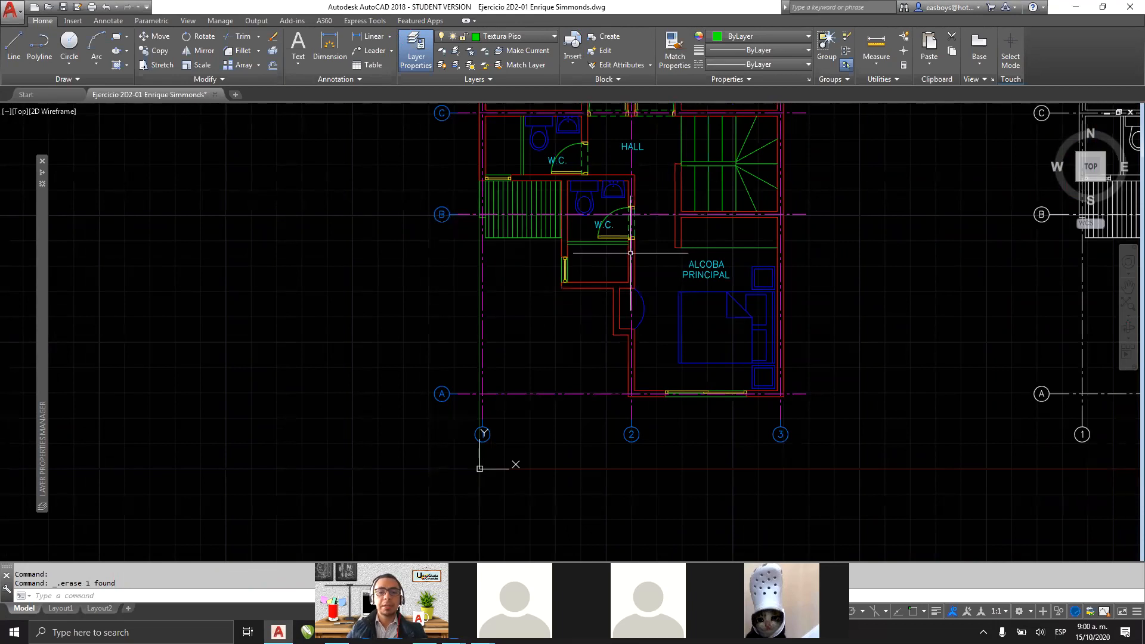
pyautogui.scroll(-4, 669, 288)
pyautogui.moveTo(662, 290)
pyautogui.mouseDown(button='middle')
pyautogui.moveTo(513, 343)
pyautogui.moveTo(435, 356)
pyautogui.mouseUp(button='middle')
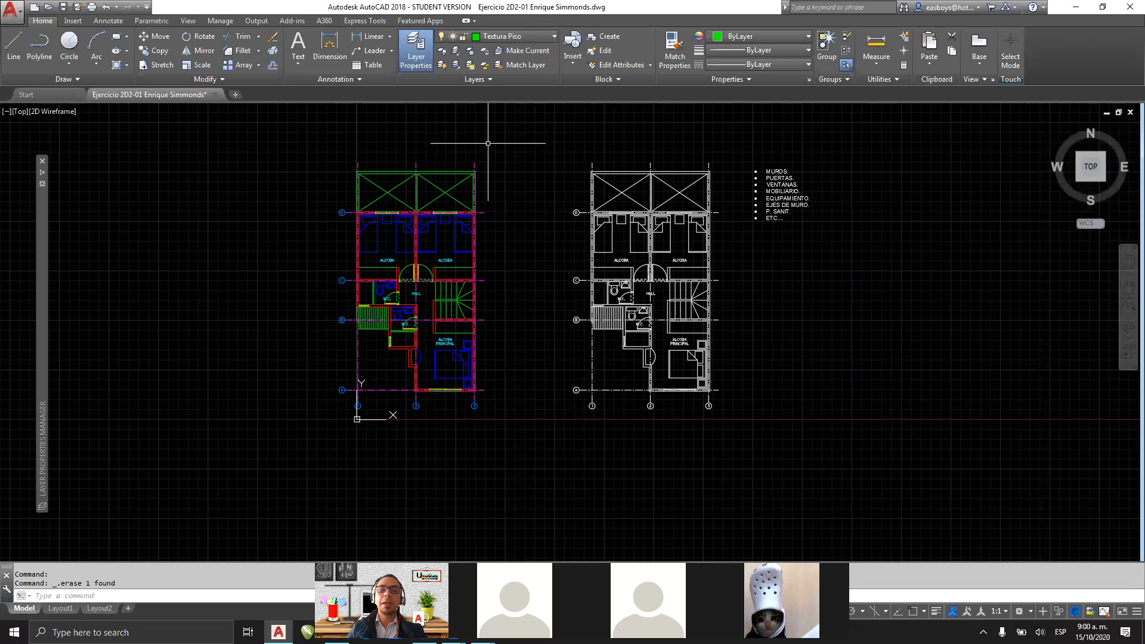
pyautogui.click(870, 137)
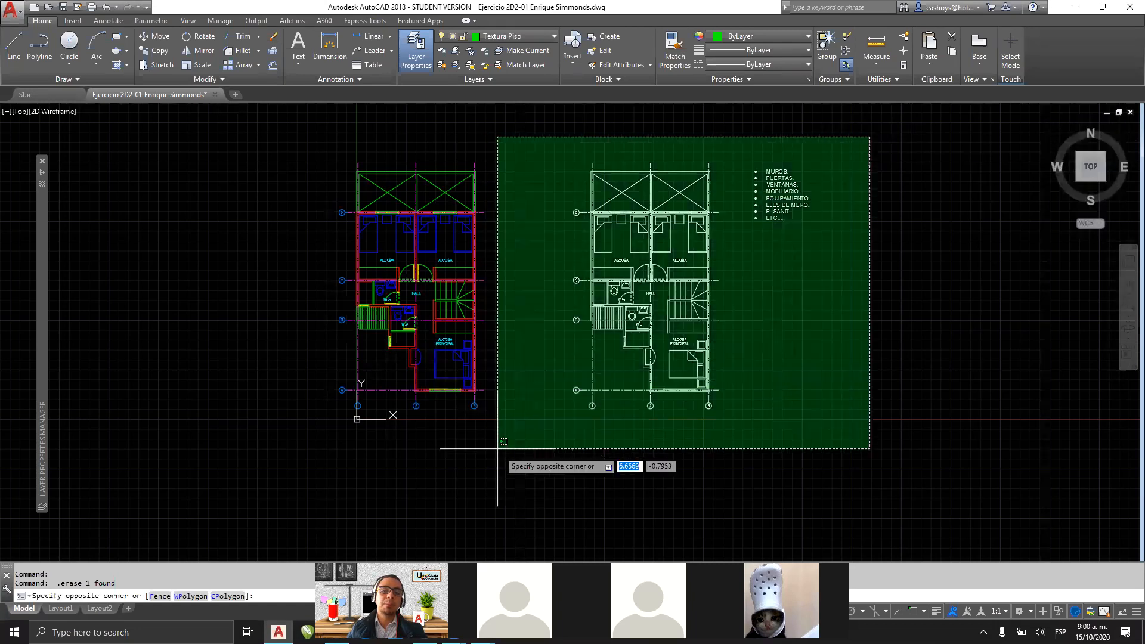
pyautogui.click(531, 469)
pyautogui.press('Delete')
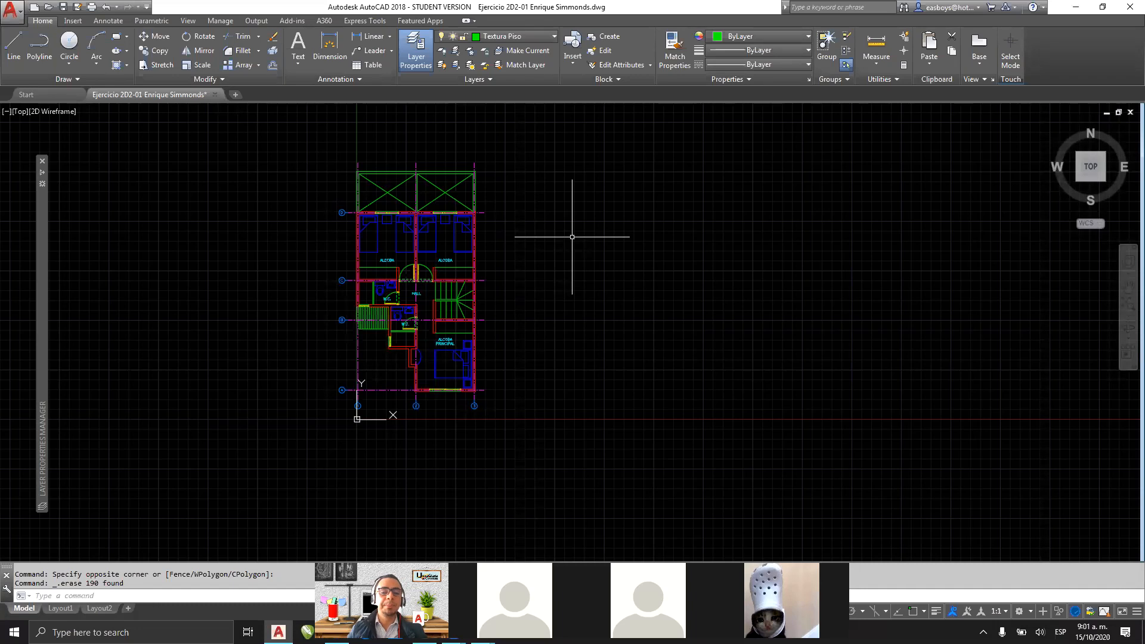
# Step: Open the layer properties manager and create a new layer named EST COlumnas
pyautogui.scroll(2, 444, 293)
pyautogui.moveTo(424, 293); pyautogui.dragTo(528, 299, button='middle')
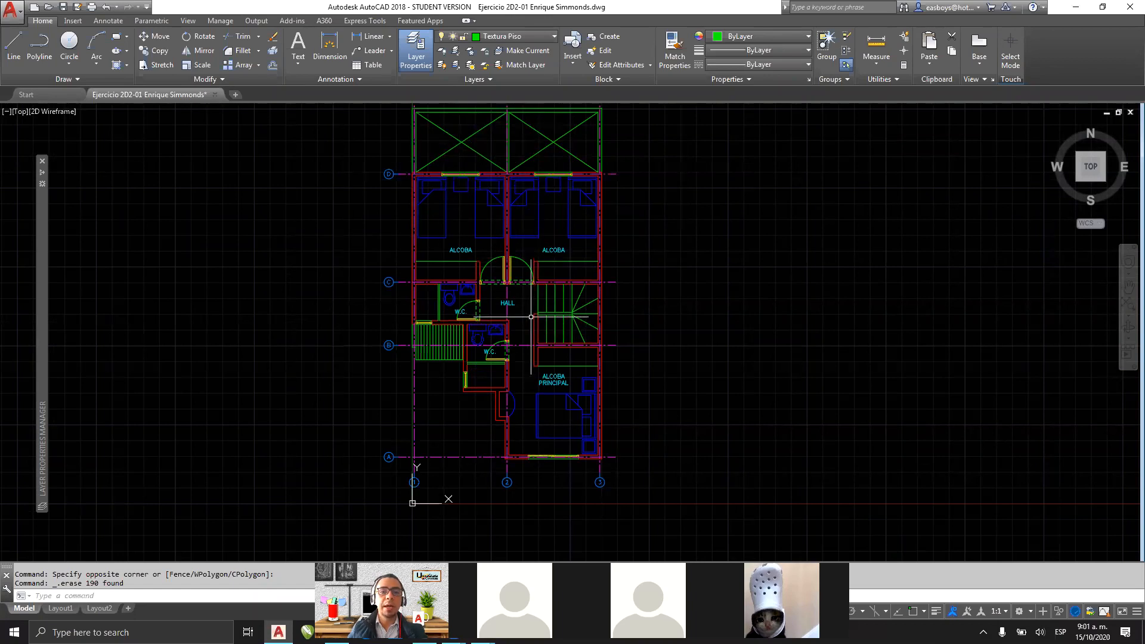
pyautogui.click(426, 57)
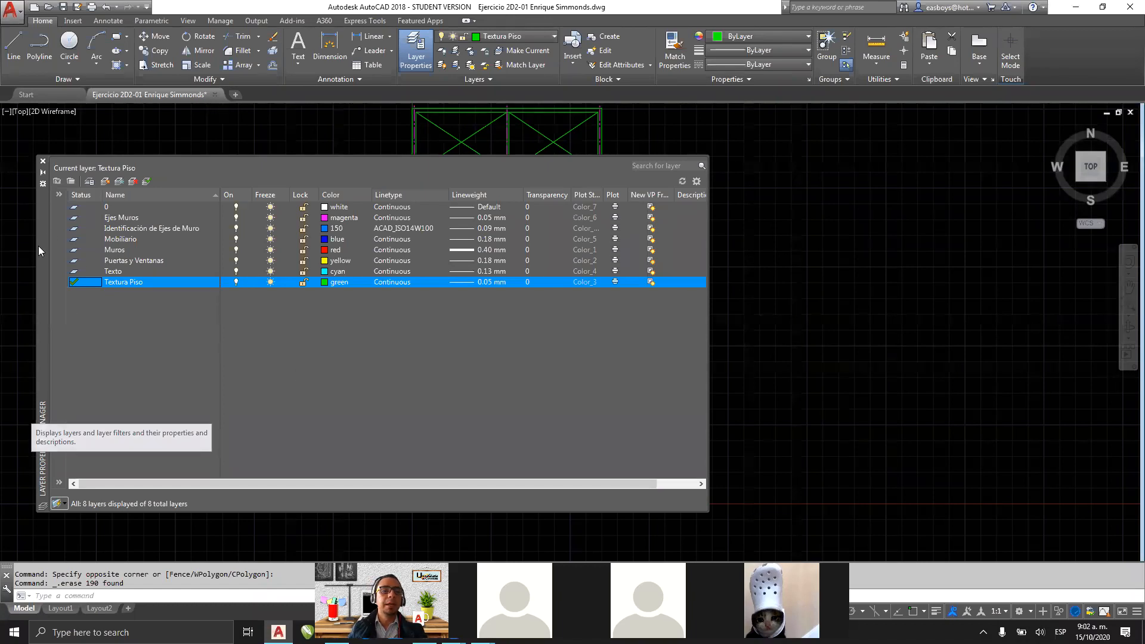
pyautogui.click(106, 181)
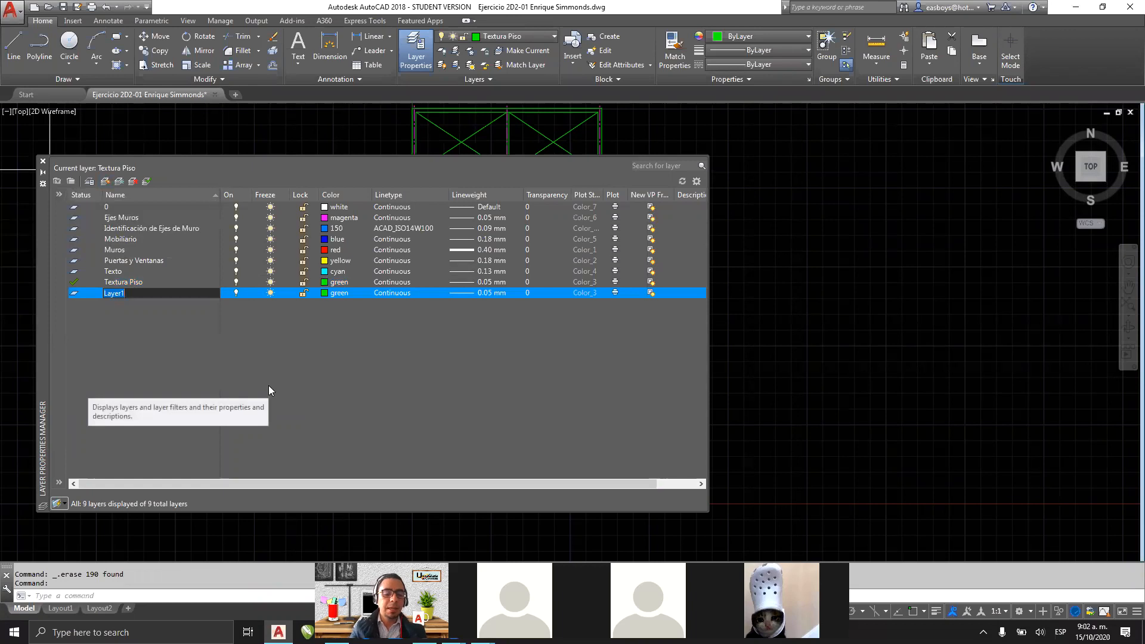
pyautogui.write('EST')
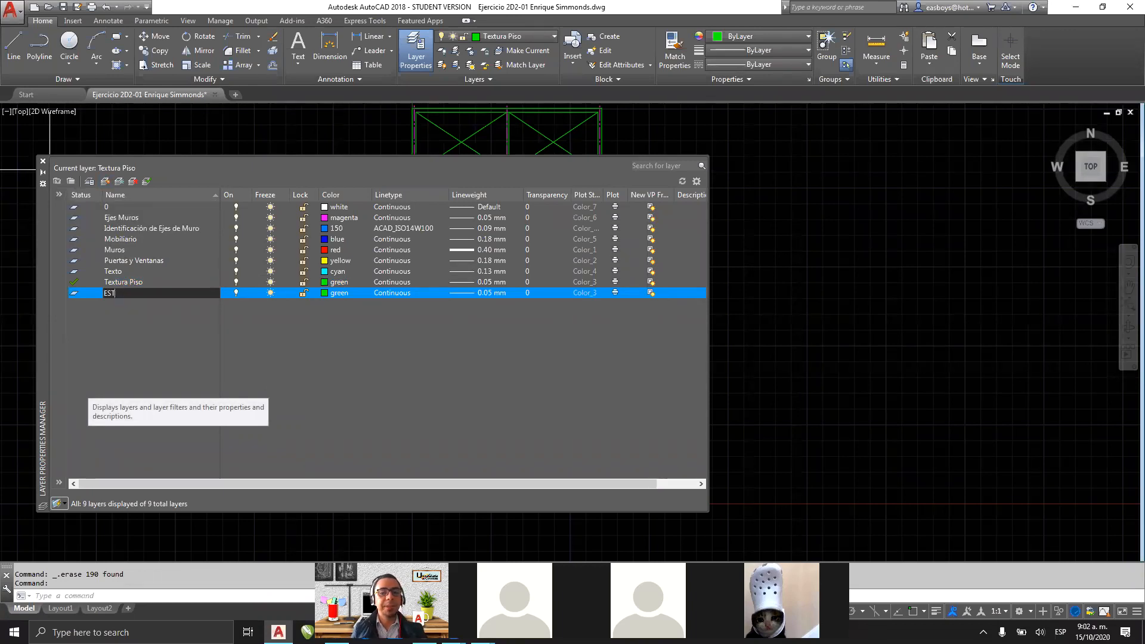
pyautogui.write(' COlumnas')
pyautogui.press('Return')
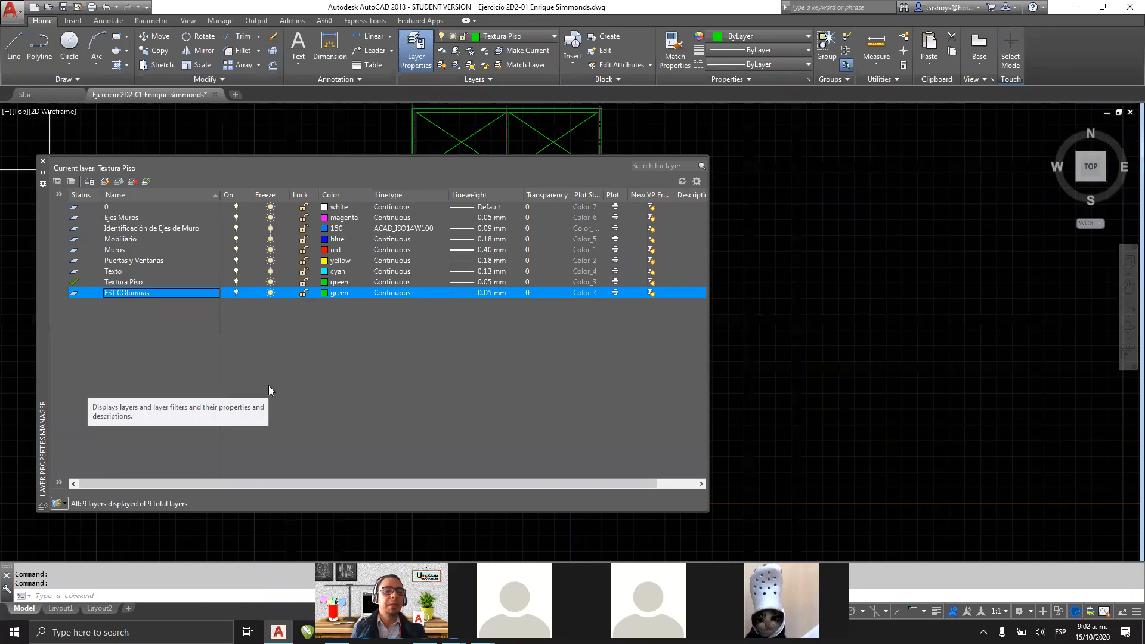
# Step: Create two more structural layers named EST Vigas and EST Armado
pyautogui.hotkey('alt', 'n')
pyautogui.write('ES')
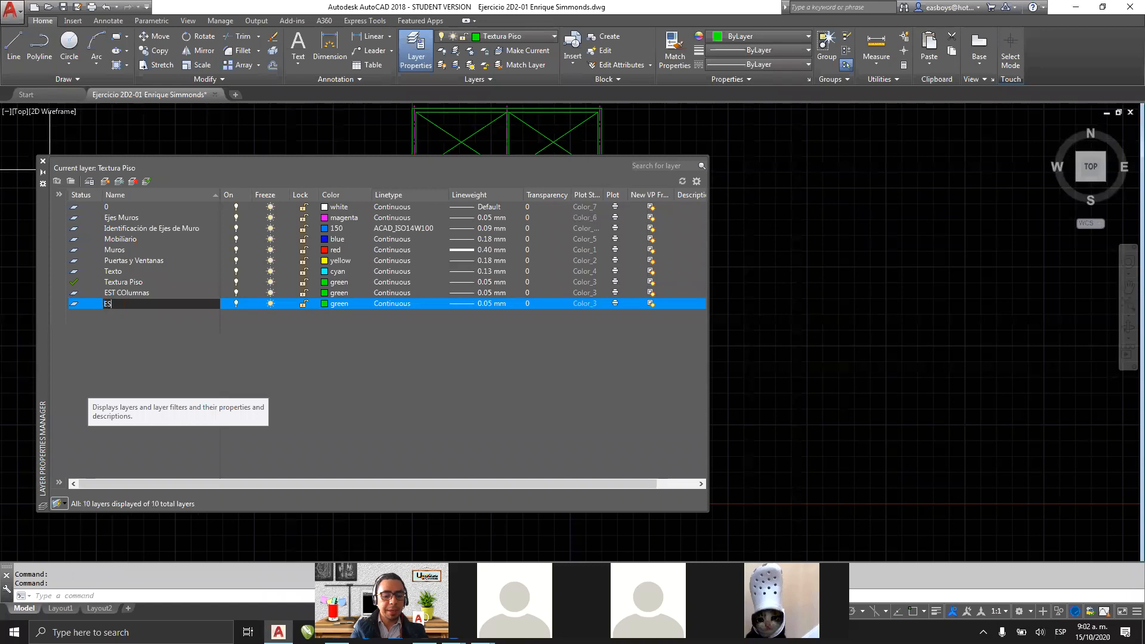
pyautogui.write('T Vigas')
pyautogui.press('Return')
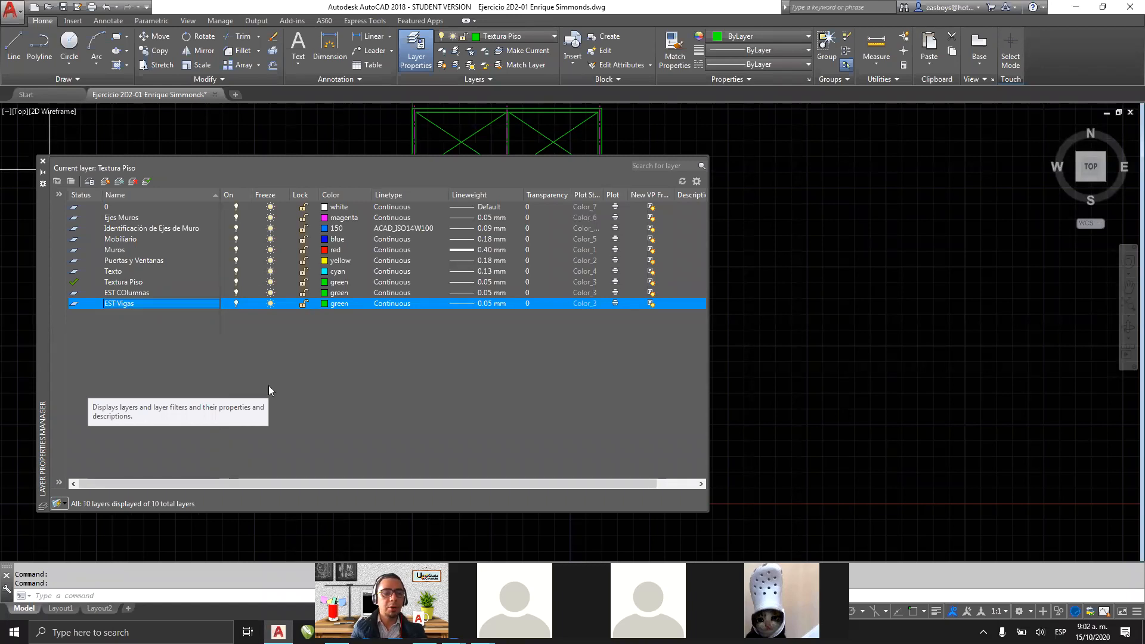
pyautogui.hotkey('alt', 'n')
pyautogui.write('EST')
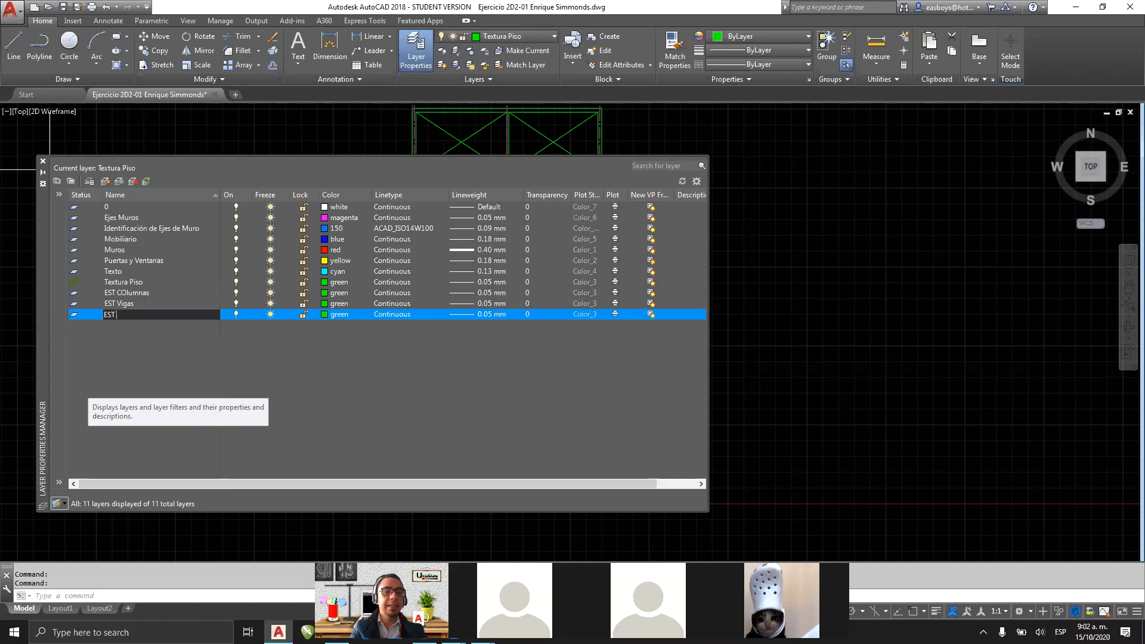
pyautogui.write(' Zapatas')
pyautogui.press('Return')
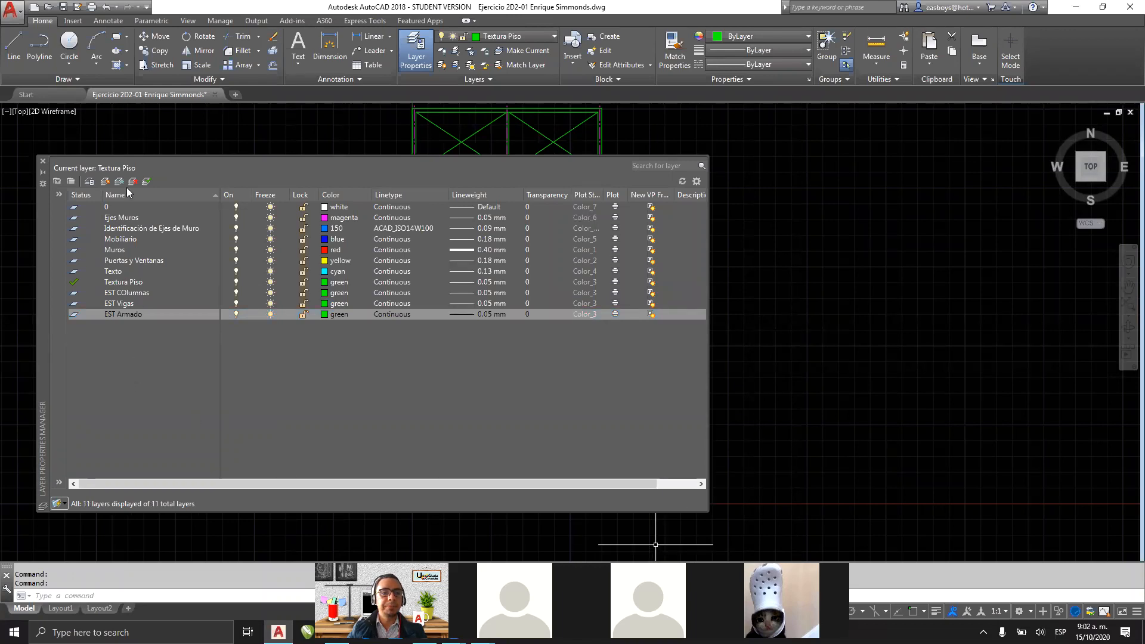
pyautogui.click(170, 378)
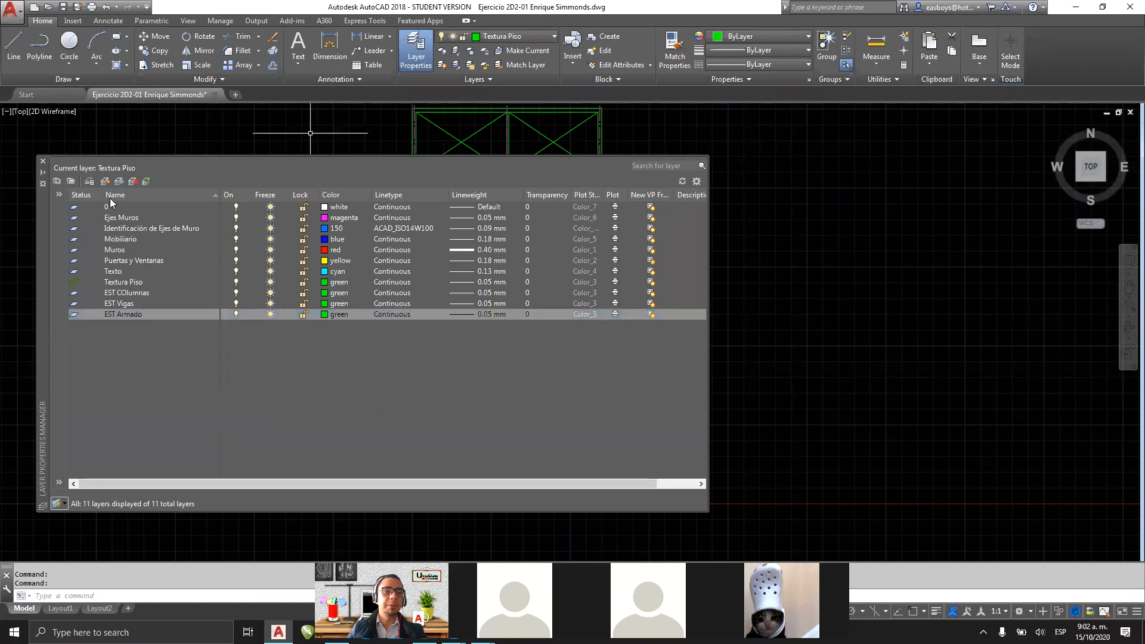
# Step: Create two electrical layers named EL - Lámparas and EL - Cables
pyautogui.click(106, 182)
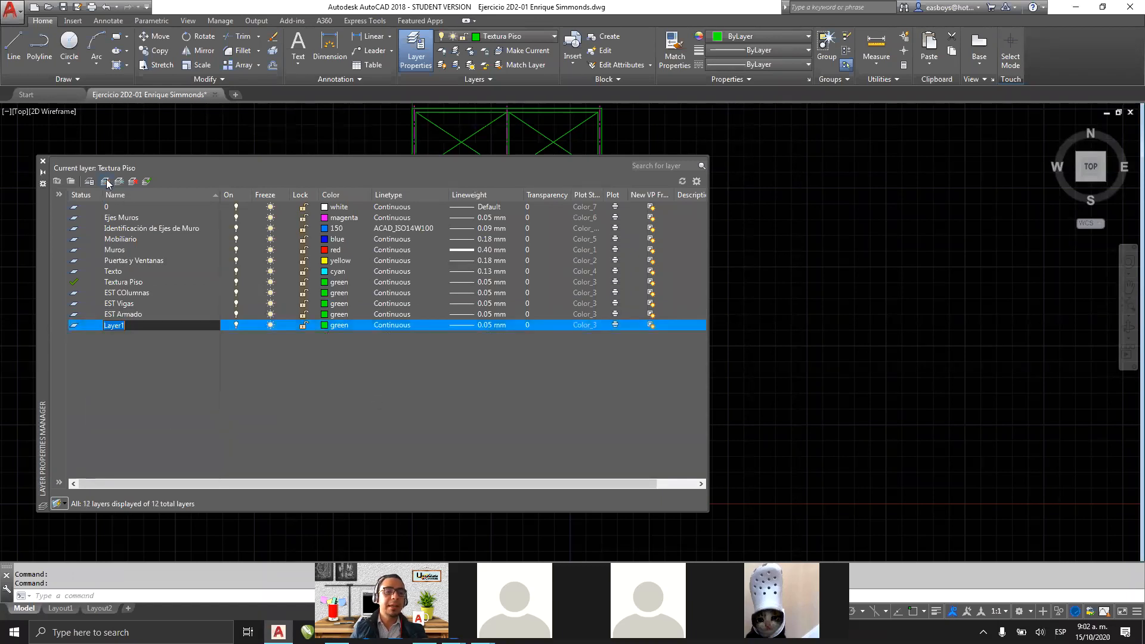
pyautogui.write('E')
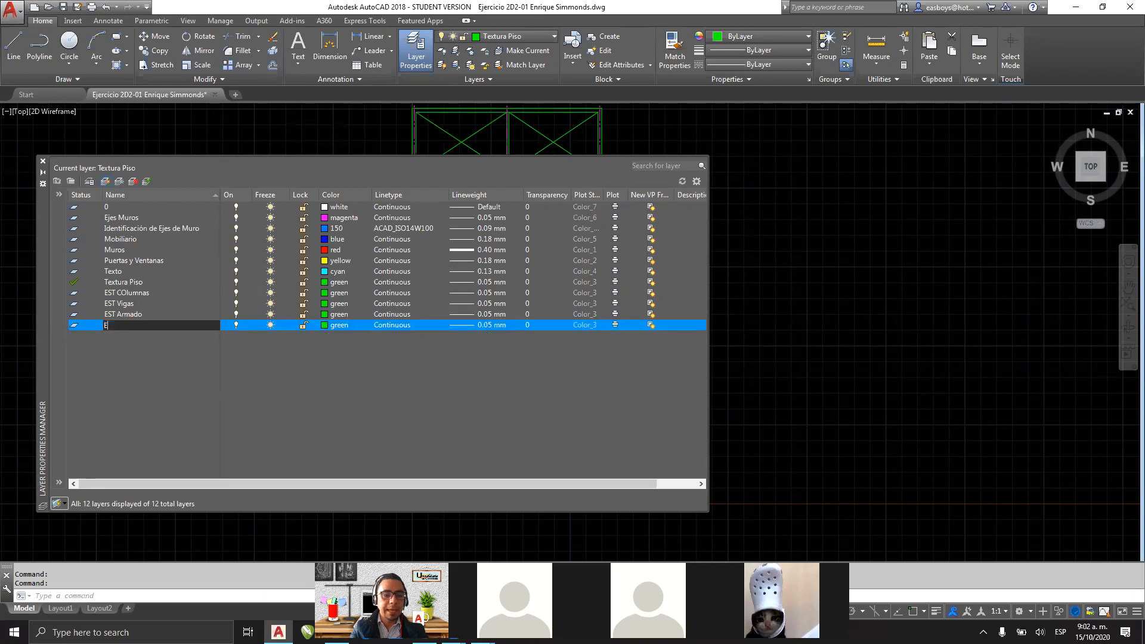
pyautogui.write('L -')
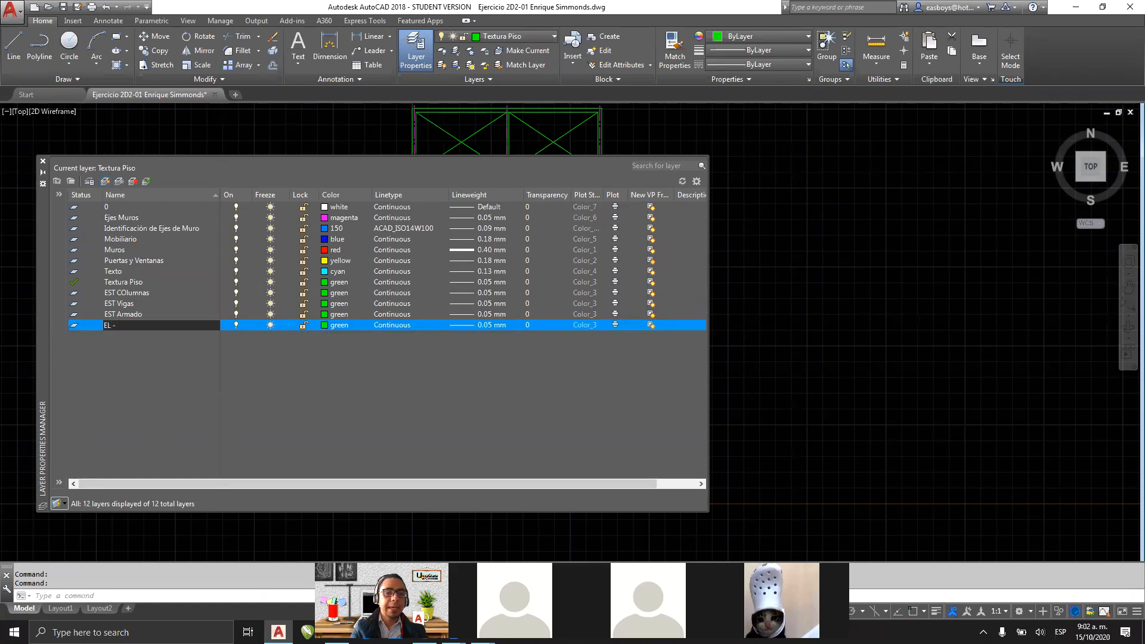
pyautogui.write(' Lámparas')
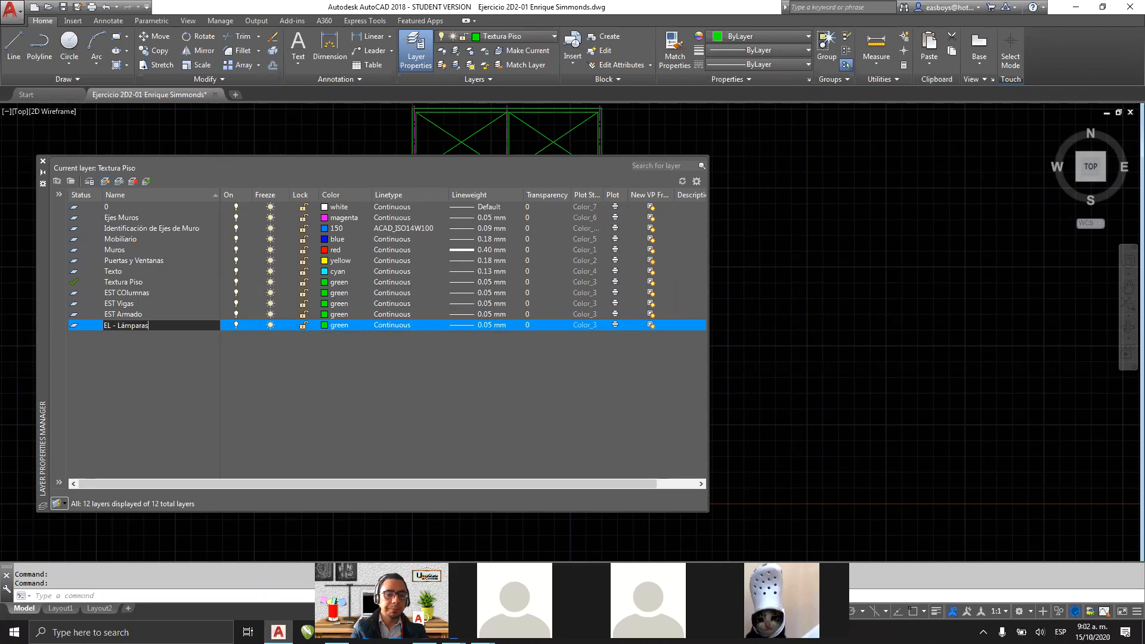
pyautogui.press('Return')
pyautogui.hotkey('alt', 'n')
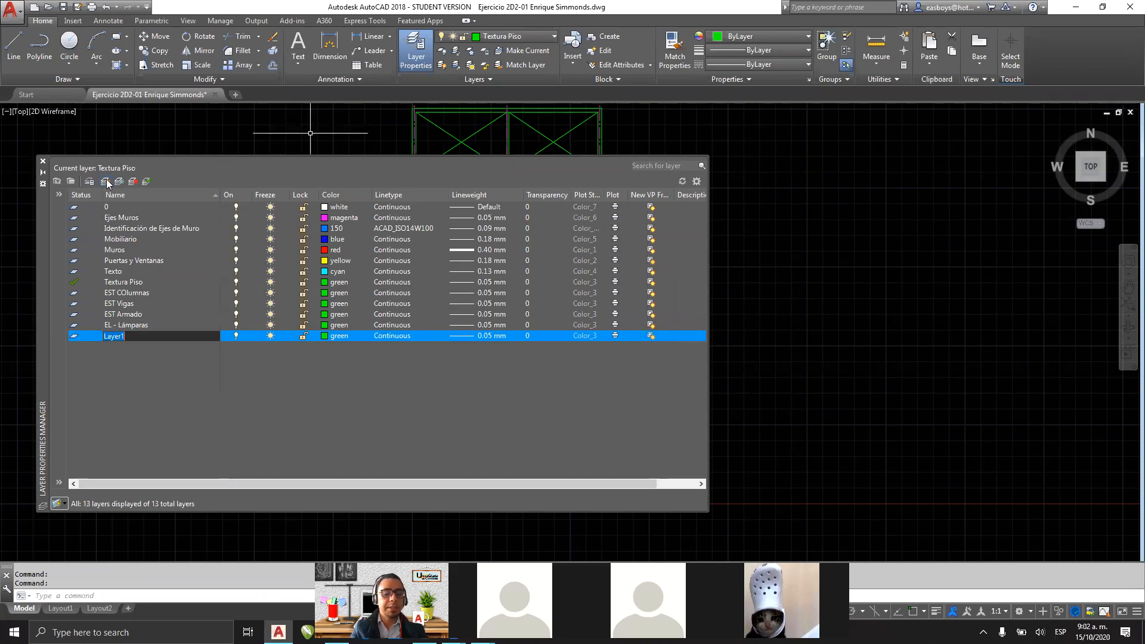
pyautogui.write('EL')
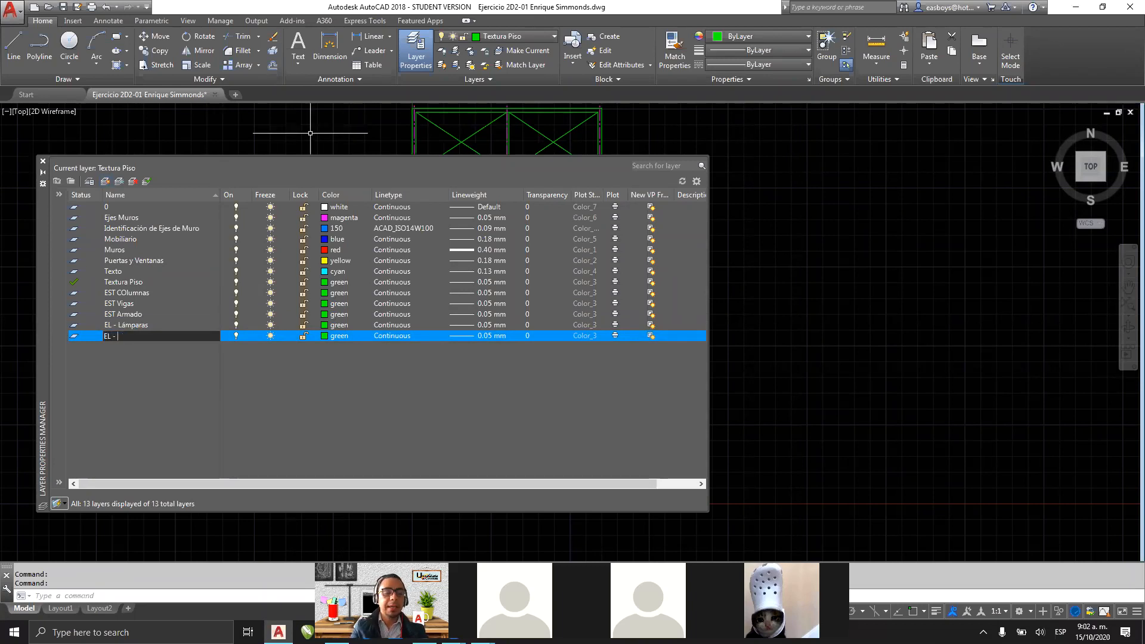
pyautogui.write(' - Cables')
pyautogui.press('Return')
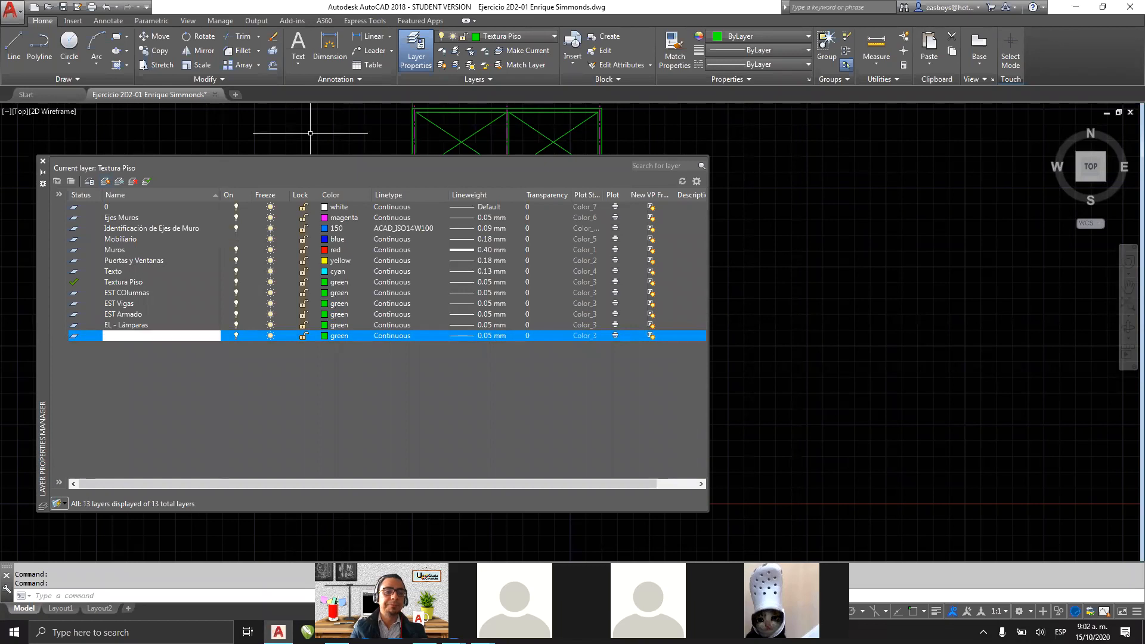
# Step: Create a third electrical layer named EL- TOmacorrientes
pyautogui.click(107, 181)
pyautogui.write('EL - Cables')
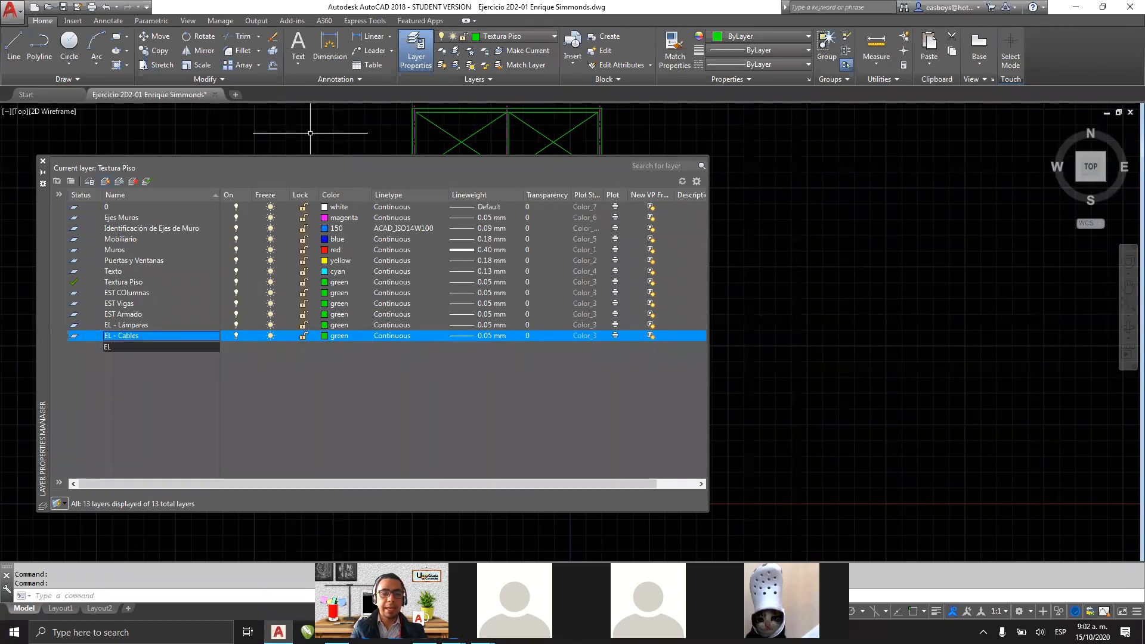
pyautogui.write('TO')
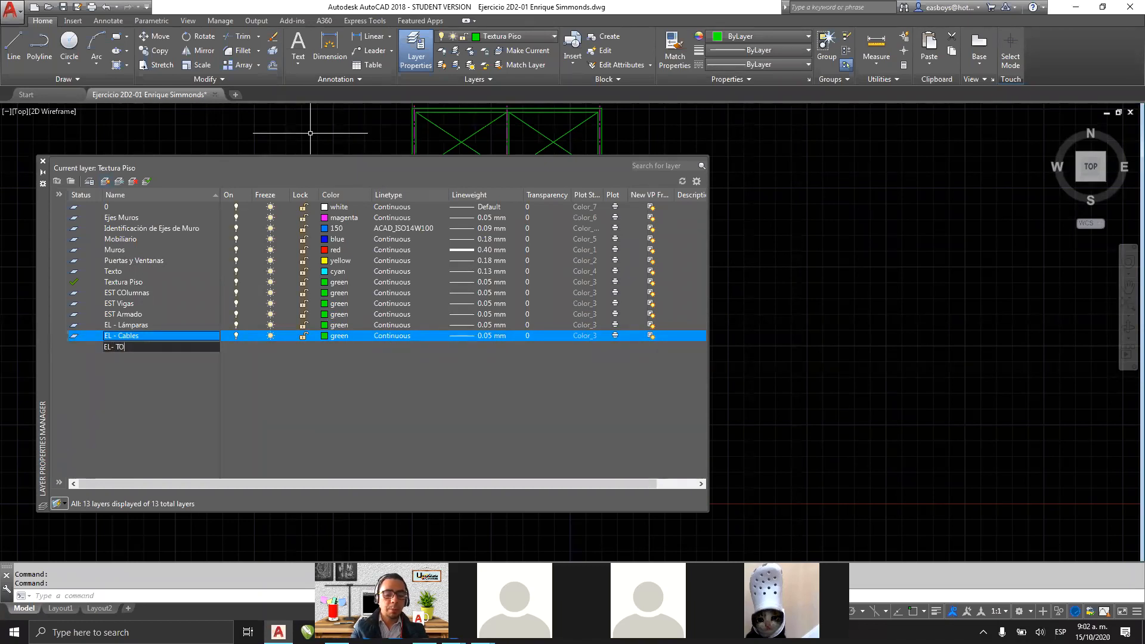
pyautogui.write('macorrientes')
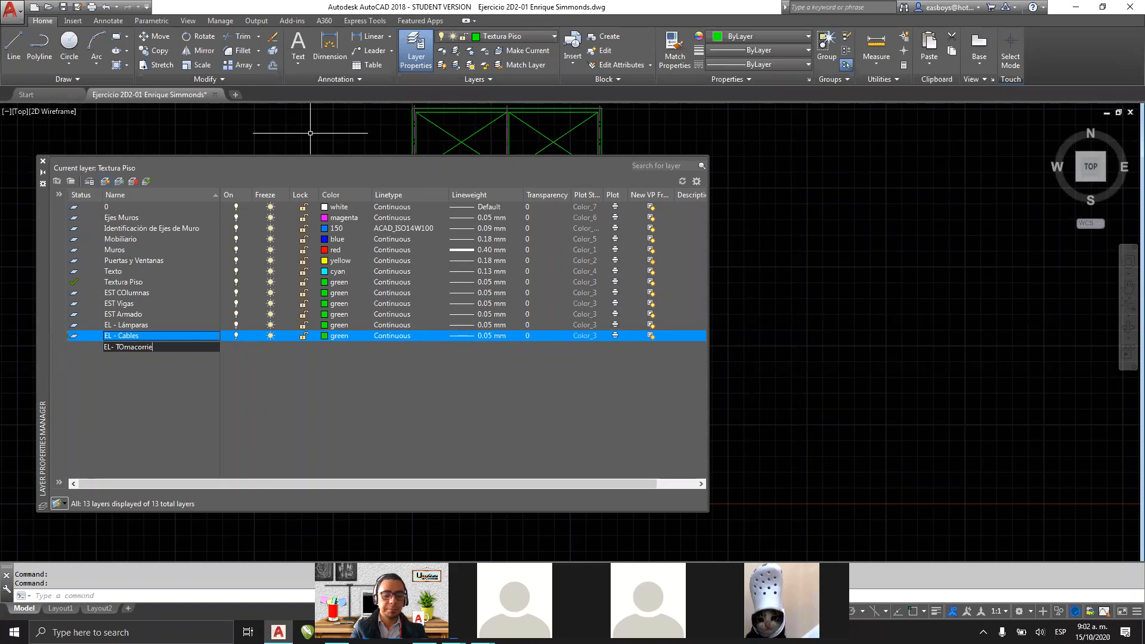
pyautogui.press('Return')
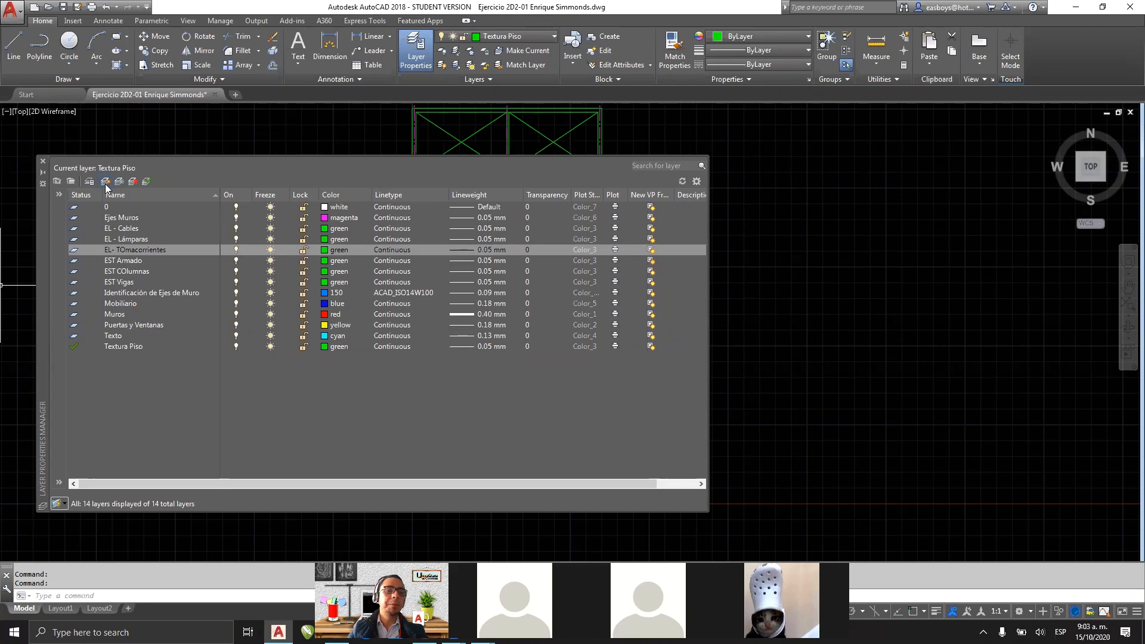
# Step: Create a sanitary layer named SAN Tuberias
pyautogui.hotkey('alt', 'n')
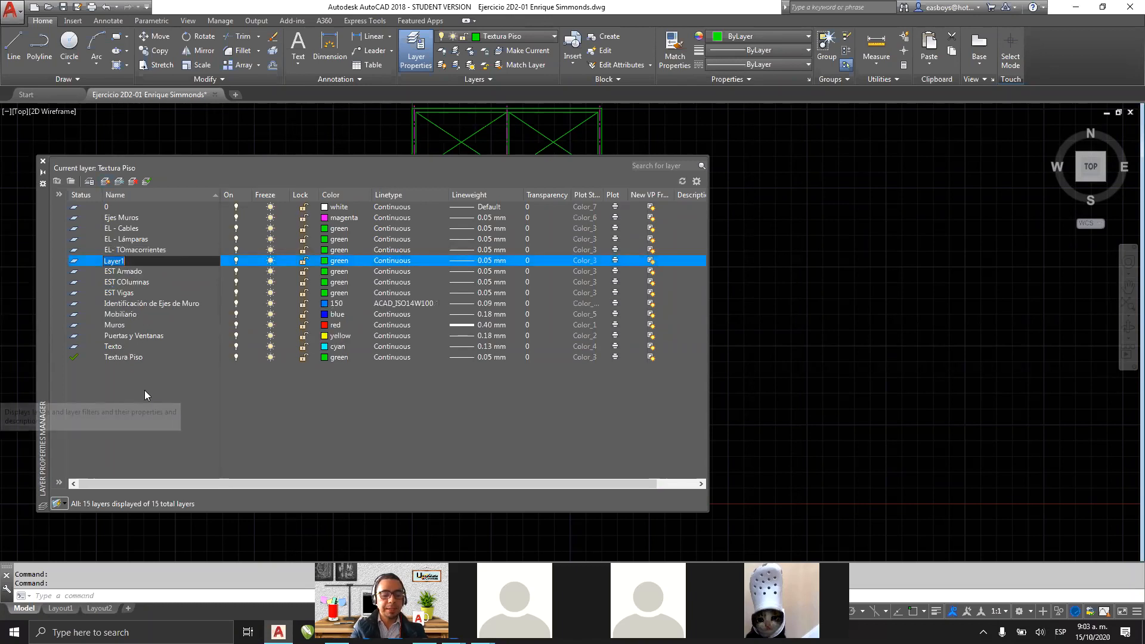
pyautogui.write('SAN')
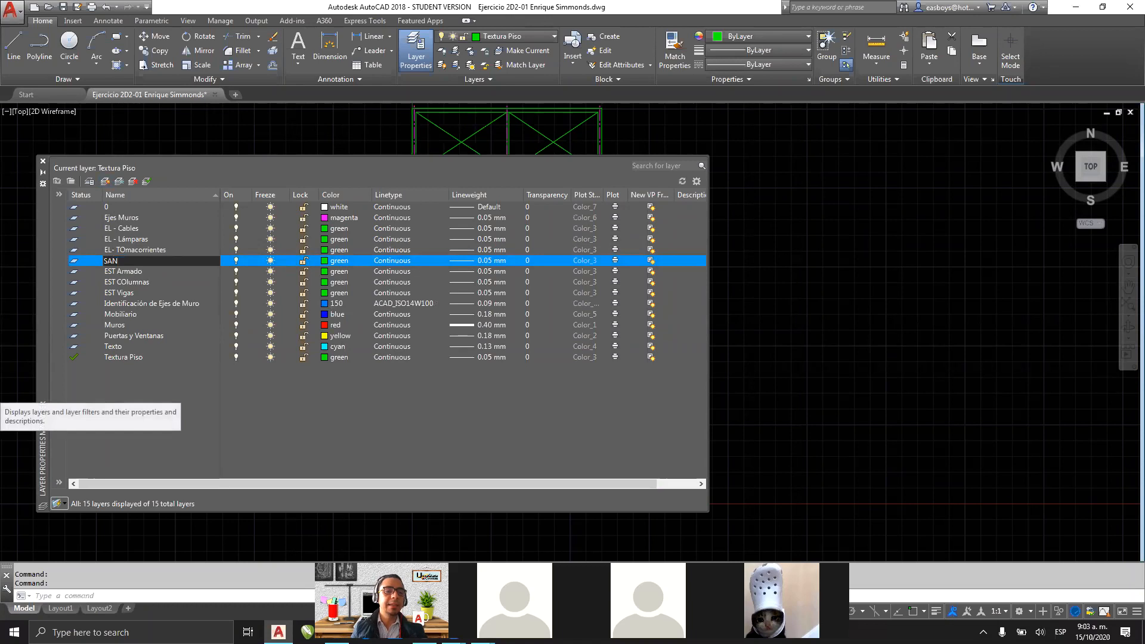
pyautogui.write(' Tubos')
pyautogui.press('Return')
# Step: Create another sanitary layer named SAN Codos
pyautogui.hotkey('alt', 'n')
pyautogui.write('SU')
pyautogui.press('BackSpace')
pyautogui.write('AN ')
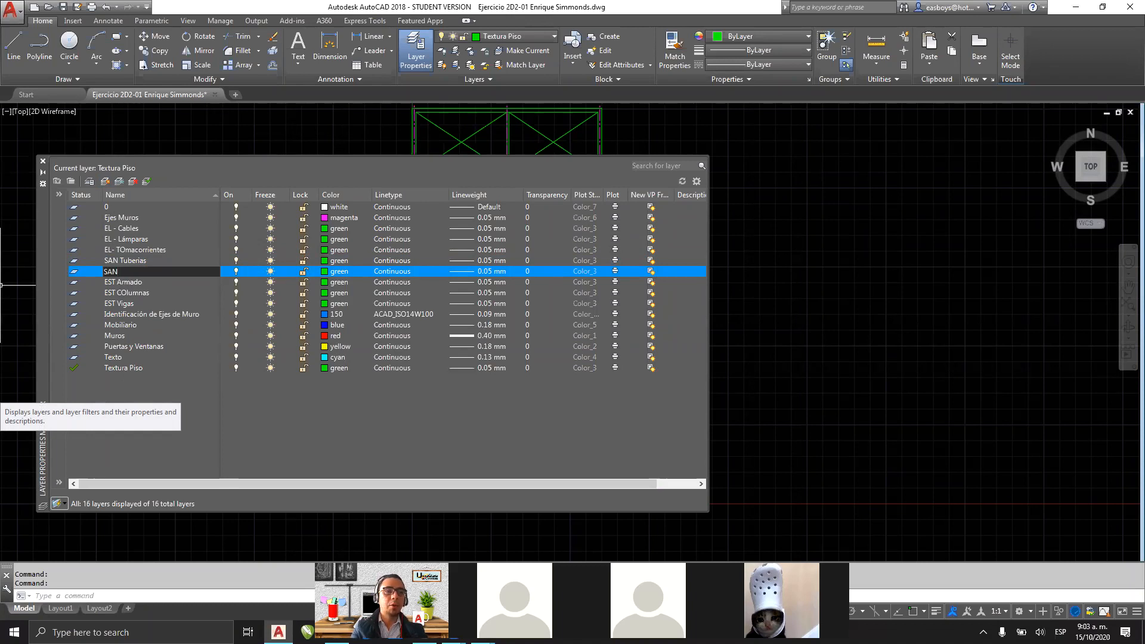
pyautogui.write('Codos')
pyautogui.press('Return')
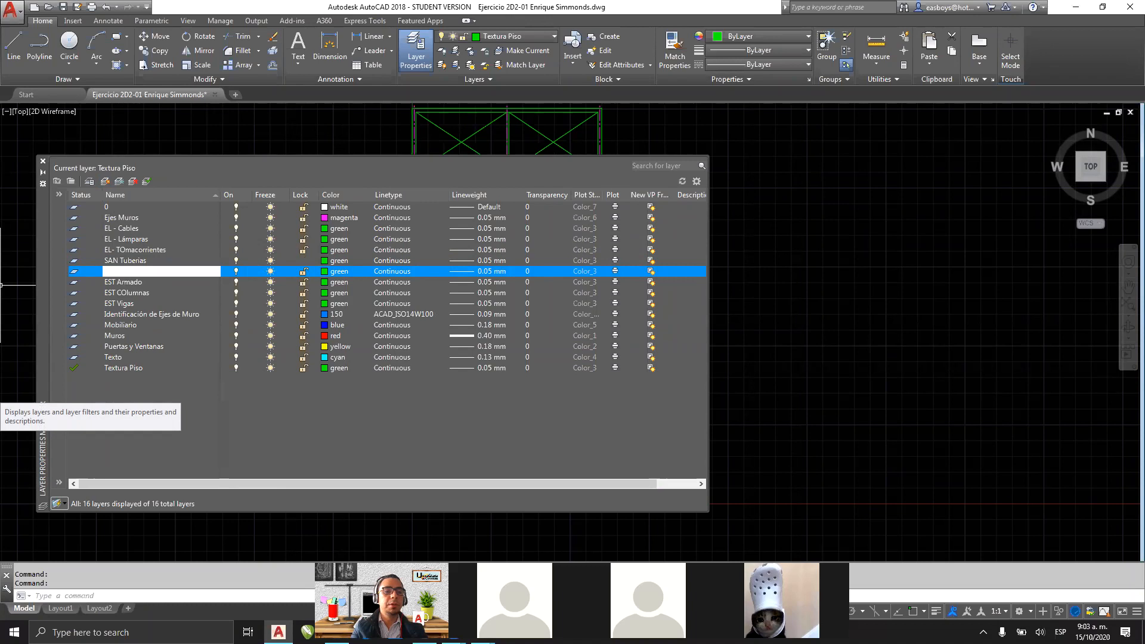
pyautogui.press('Return')
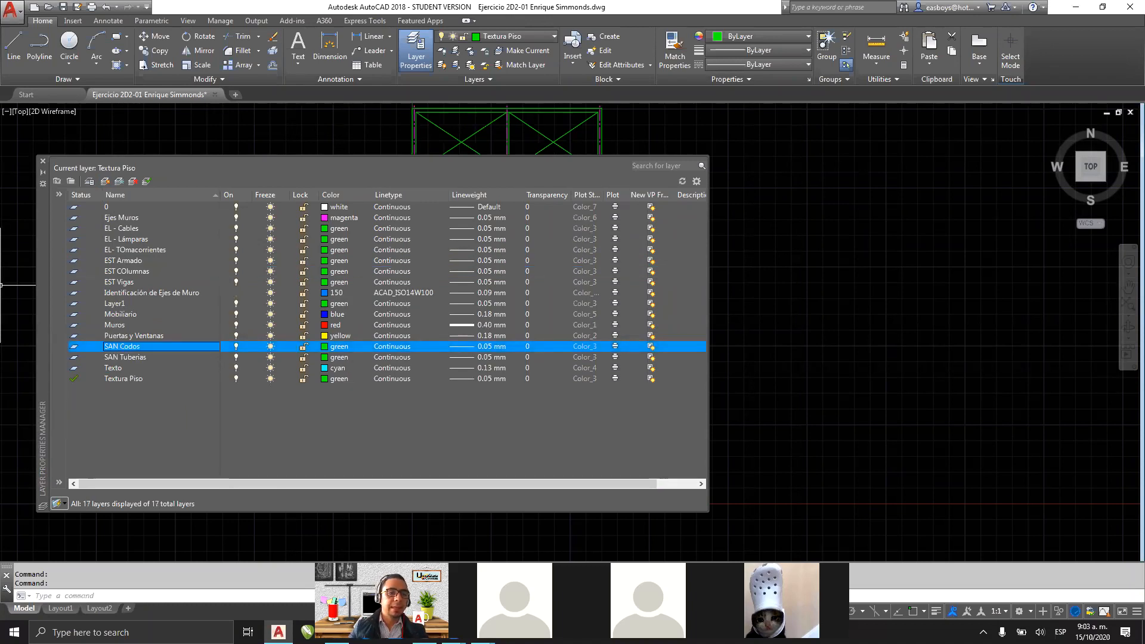
# Step: Create a sanitary layer for the pipe axes named SAN Ejes tuberia
pyautogui.click(105, 181)
pyautogui.write('SAN')
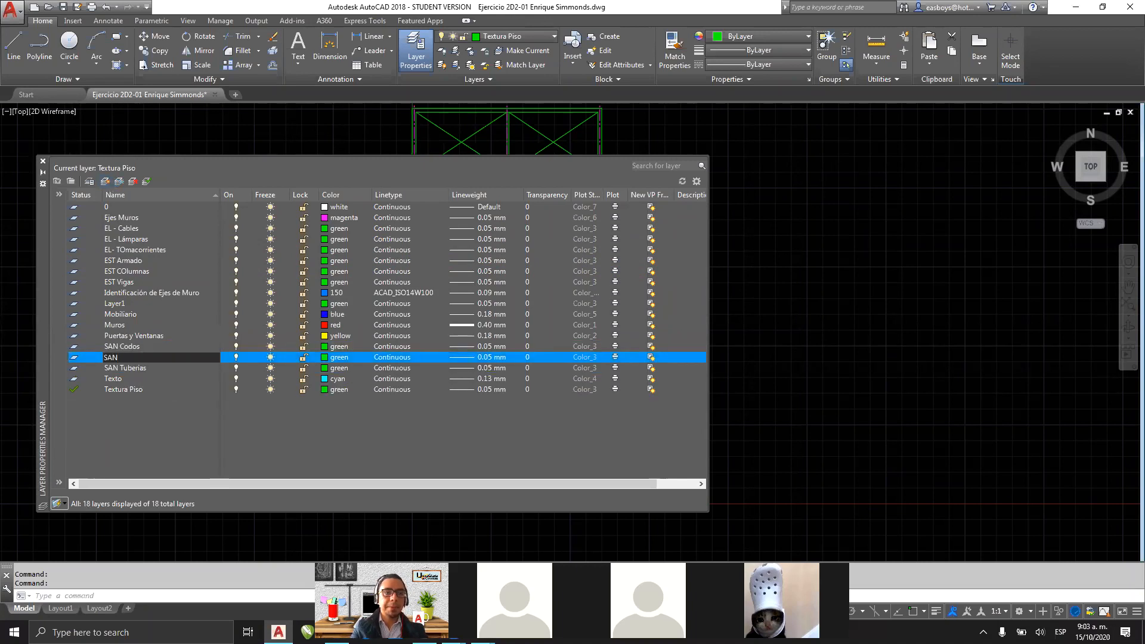
pyautogui.write(' Ejer')
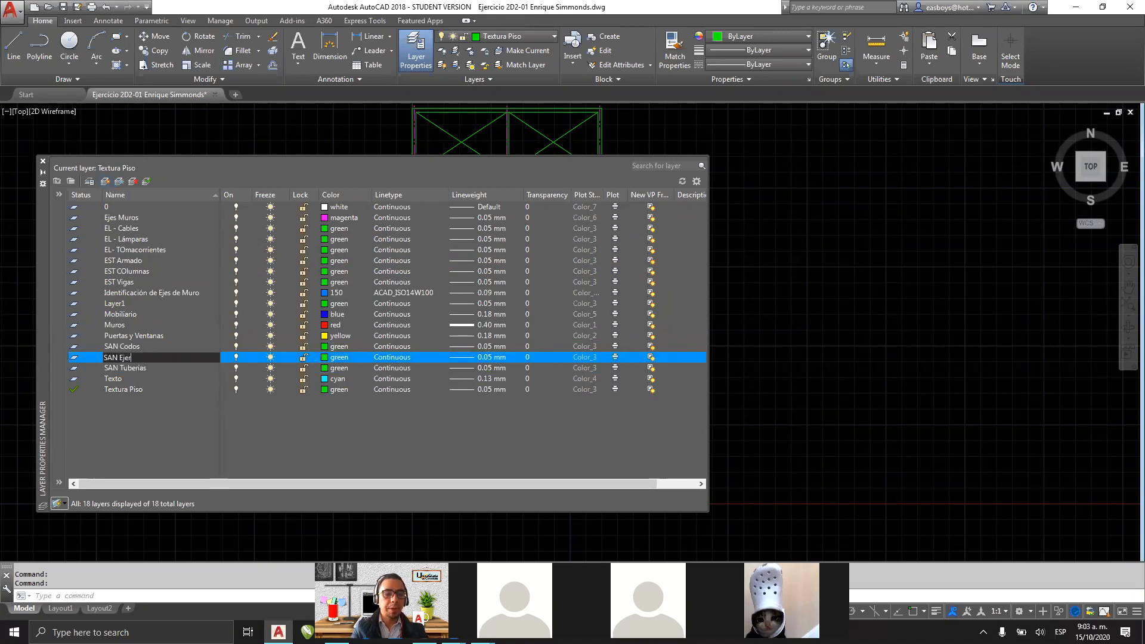
pyautogui.press('BackSpace')
pyautogui.write('s tuberia')
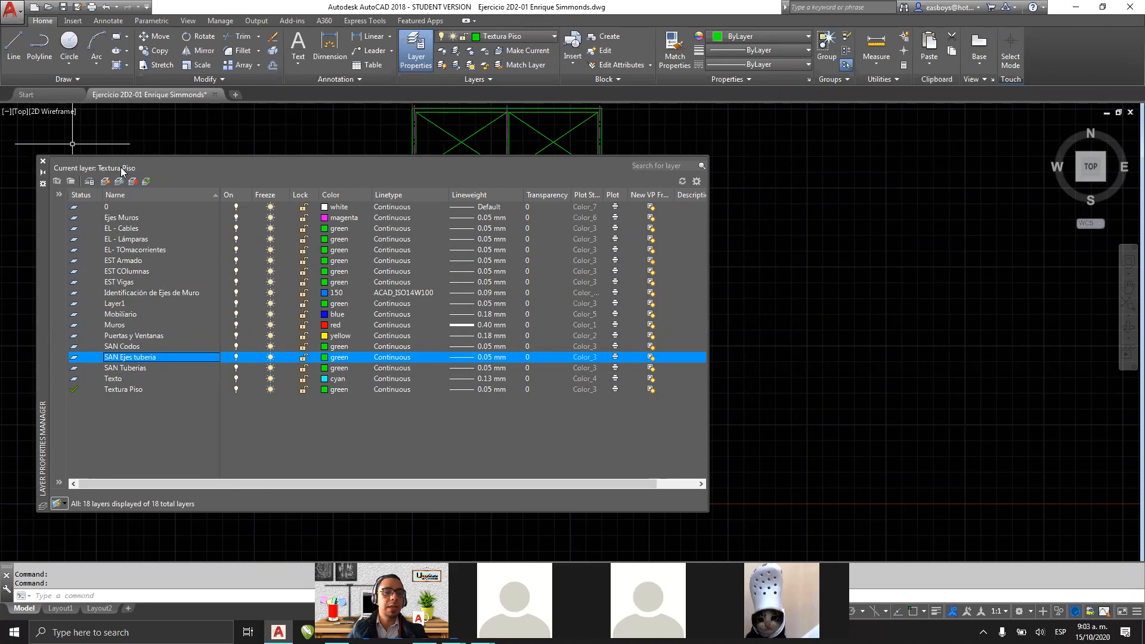
# Step: Create a topography layer named TOP Lineas de linderos
pyautogui.click(105, 182)
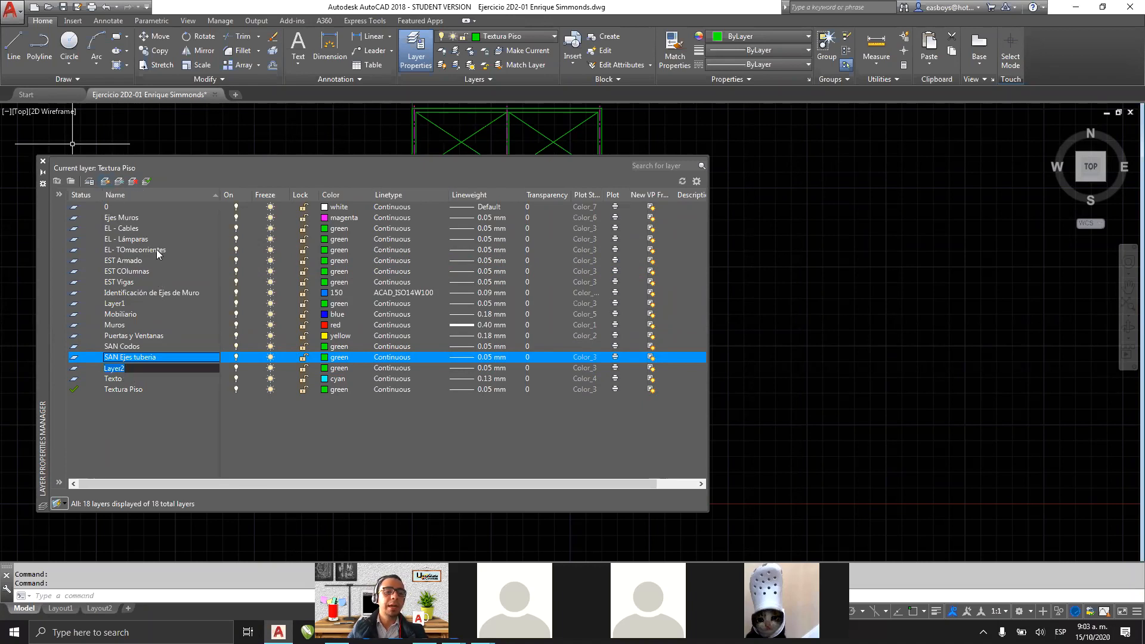
pyautogui.write('T')
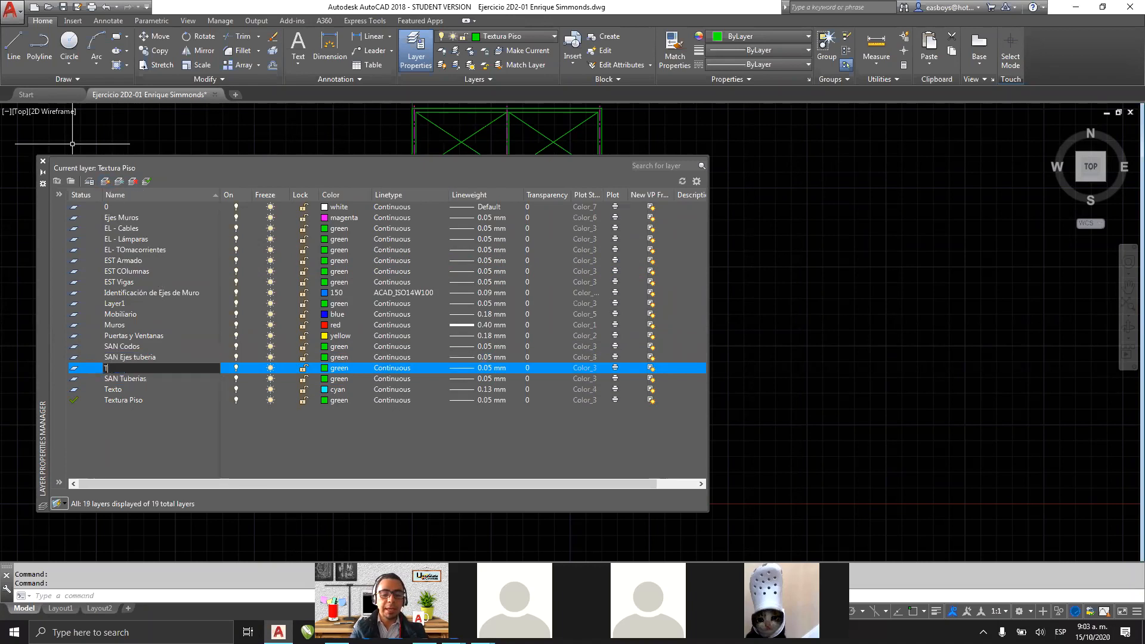
pyautogui.write('OP Lineas de')
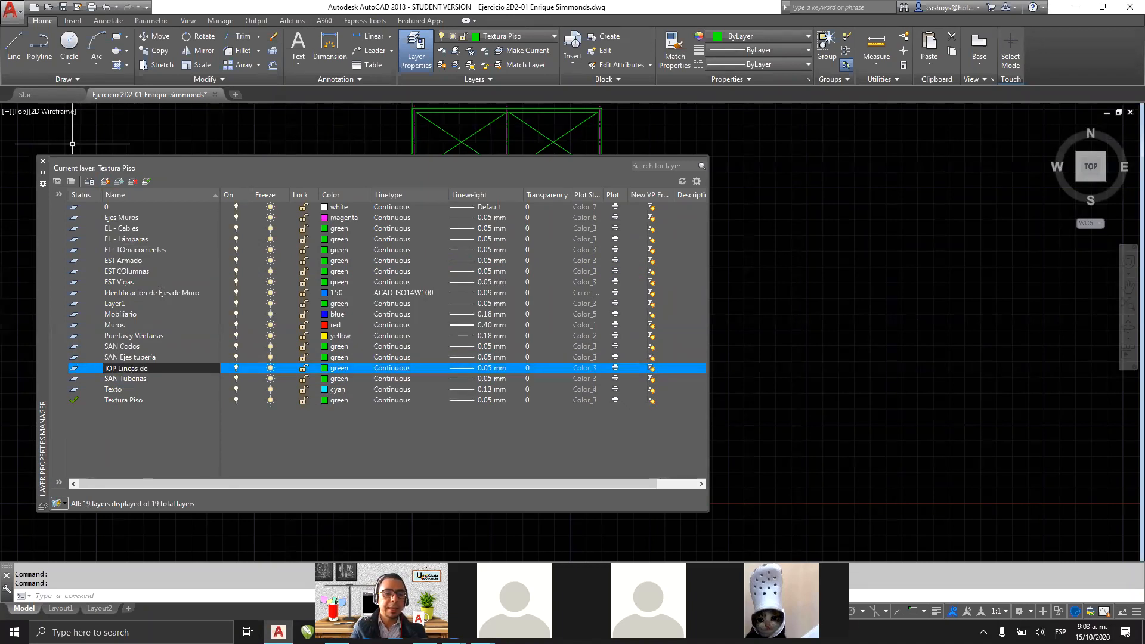
pyautogui.write(' linderos')
pyautogui.press('Return')
# Step: Create a second topography layer named TOP Vertices
pyautogui.hotkey('alt', 'n')
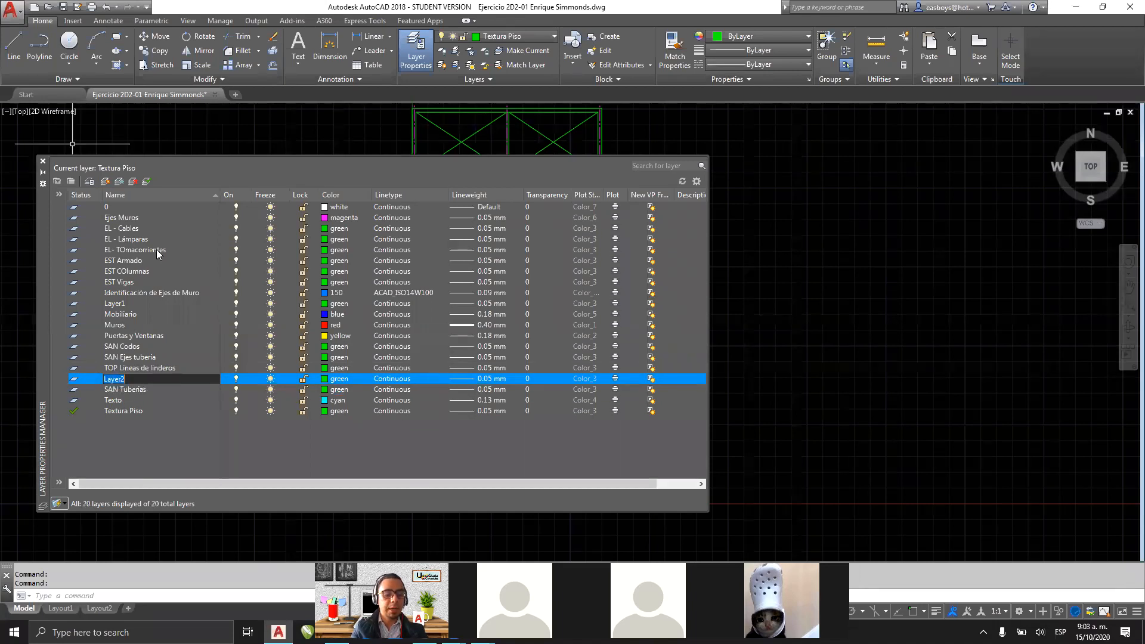
pyautogui.write('TOP ')
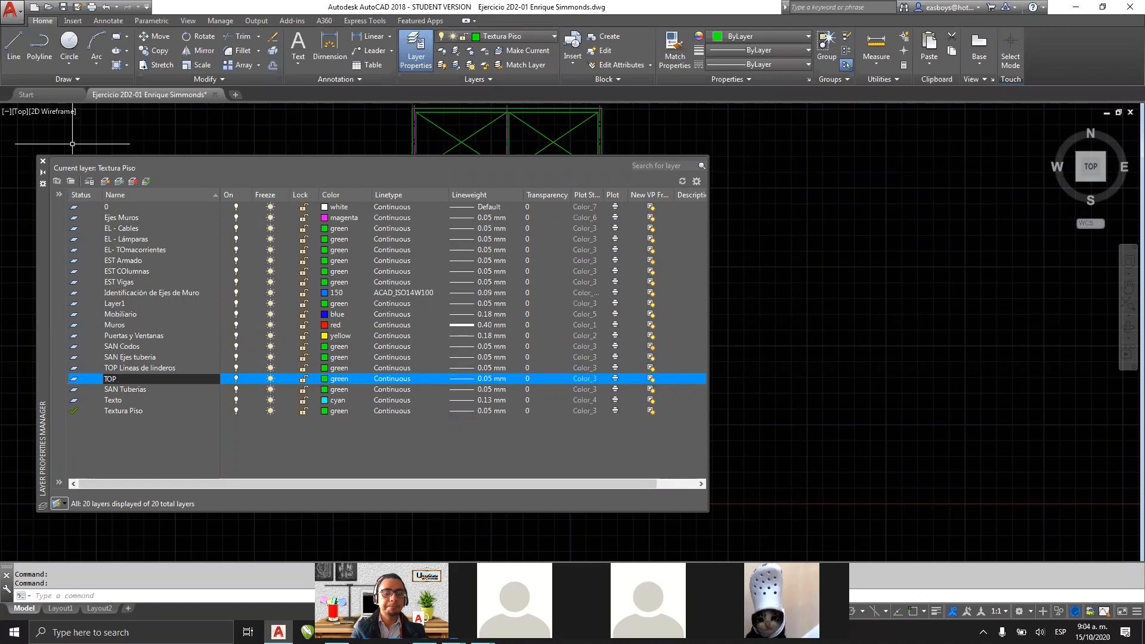
pyautogui.write('Vertices')
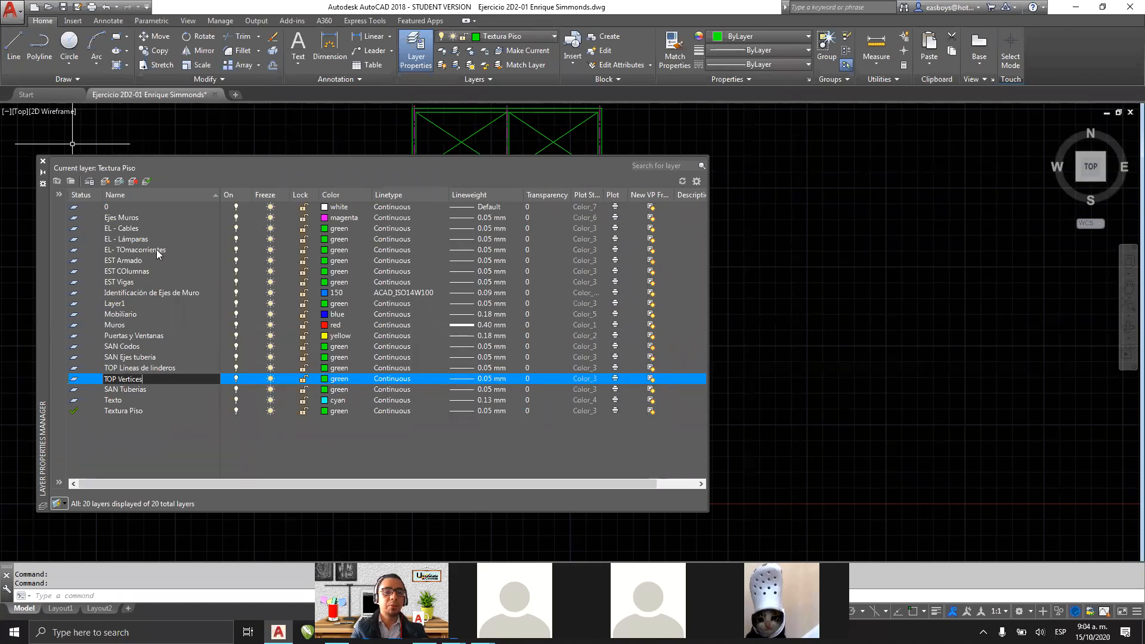
pyautogui.press('Return')
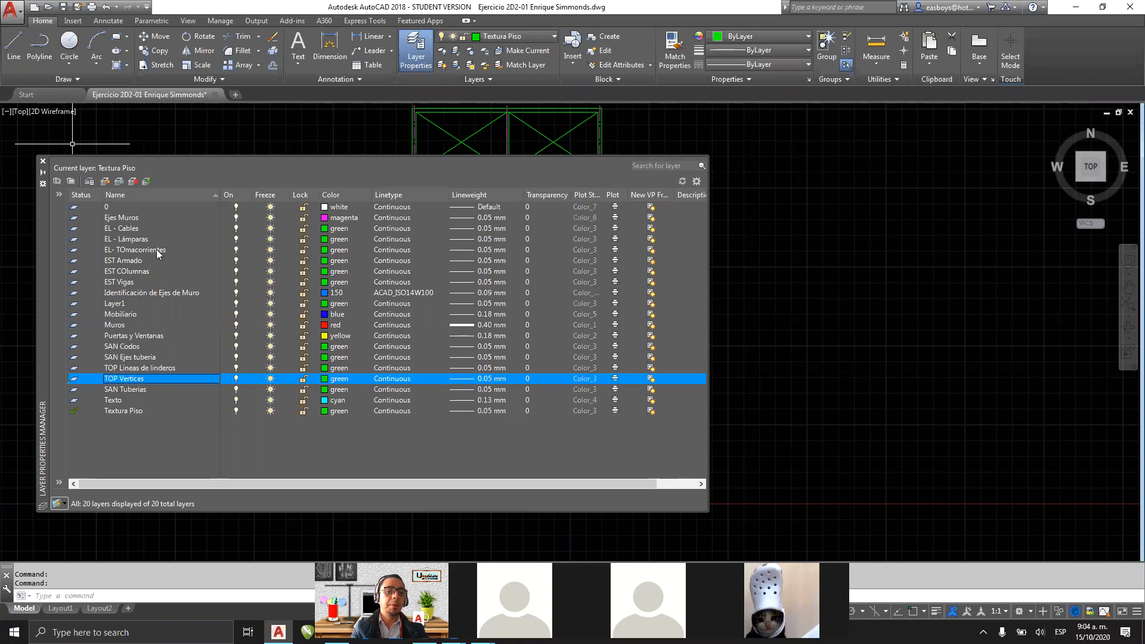
# Step: Create a third topography layer for the contour lines named TOP curvas de niveñ
pyautogui.hotkey('alt', 'n')
pyautogui.write('TOP ')
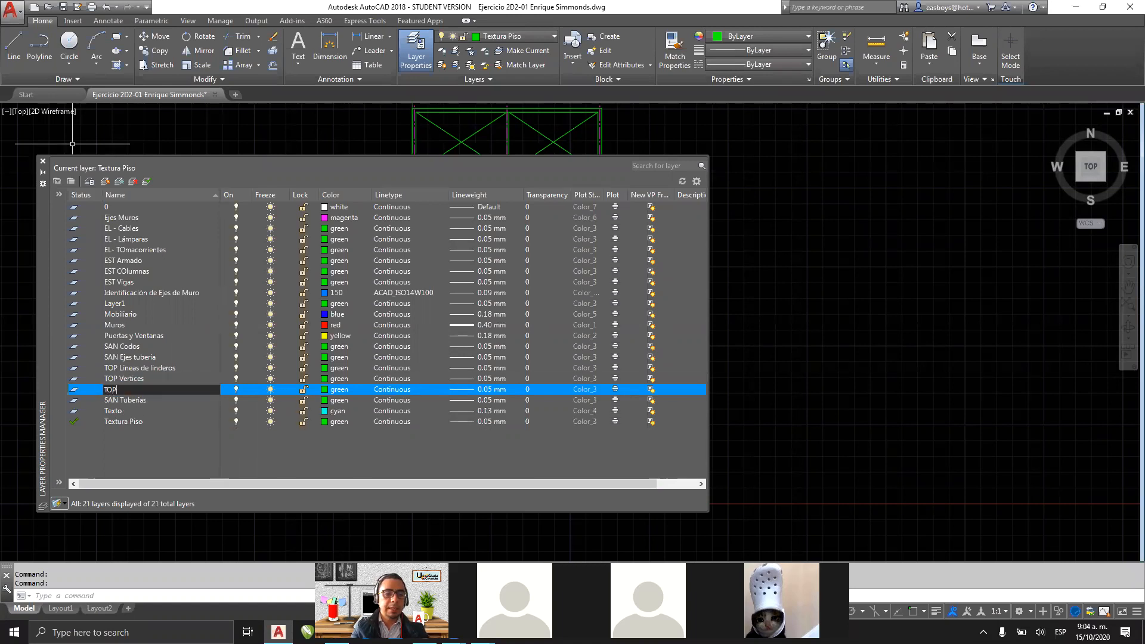
pyautogui.write('curvas de ')
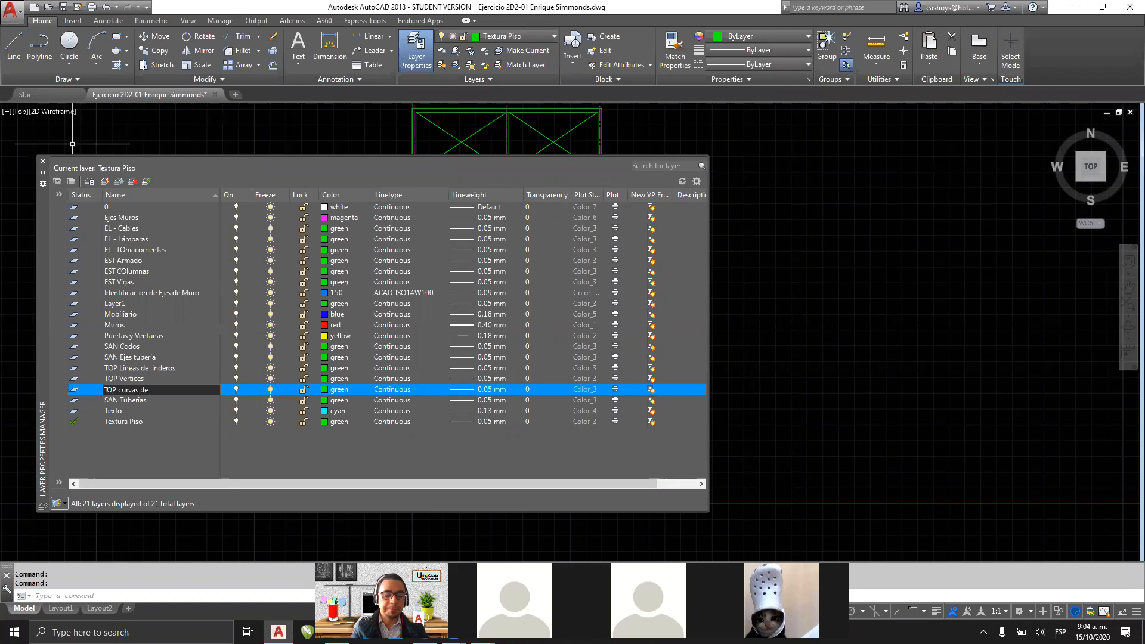
pyautogui.write('niveñ')
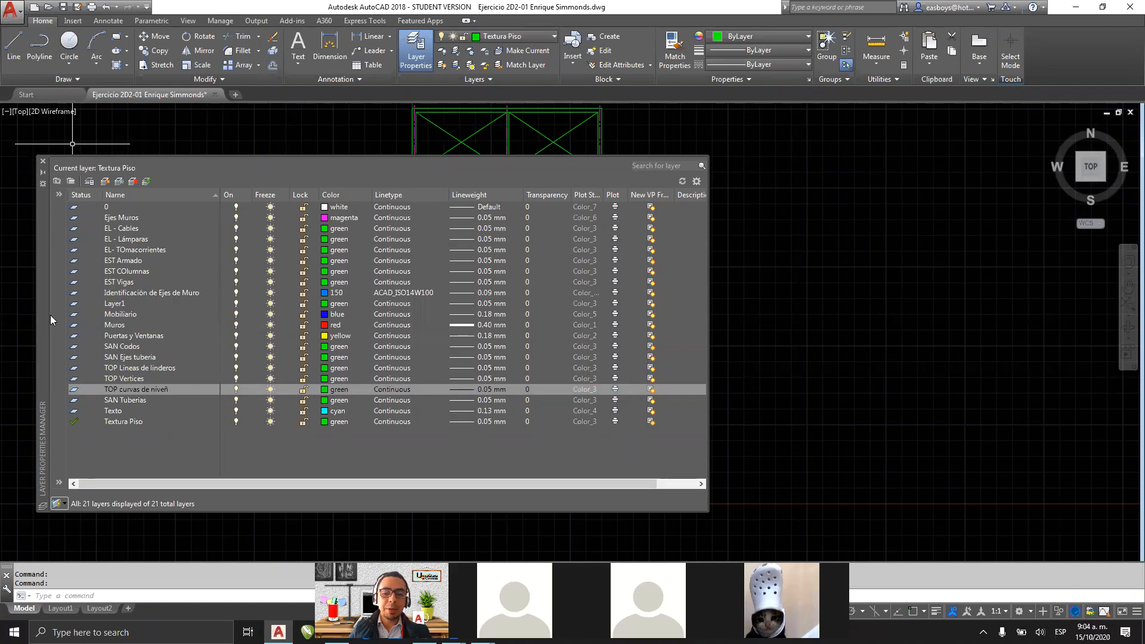
# Step: Add the architectural prefix to the furniture layer by renaming Mobiliario as ARQ Mobiliario
pyautogui.click(119, 316)
pyautogui.click(115, 325)
pyautogui.click(120, 336)
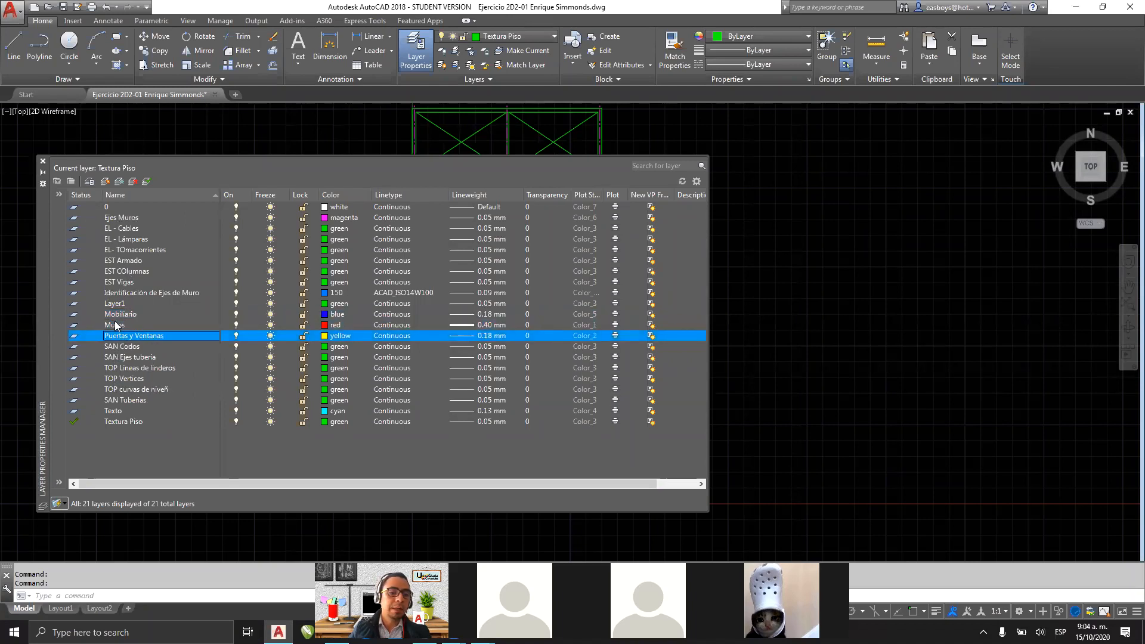
pyautogui.click(114, 316)
pyautogui.click(111, 316)
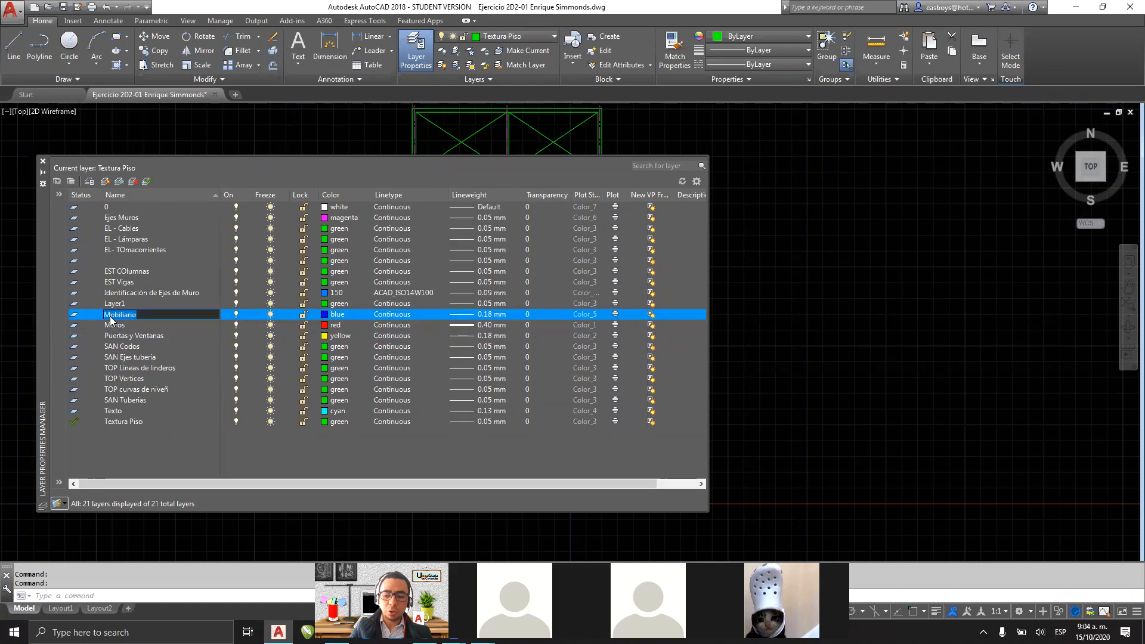
pyautogui.click(111, 316)
pyautogui.write('ARQ')
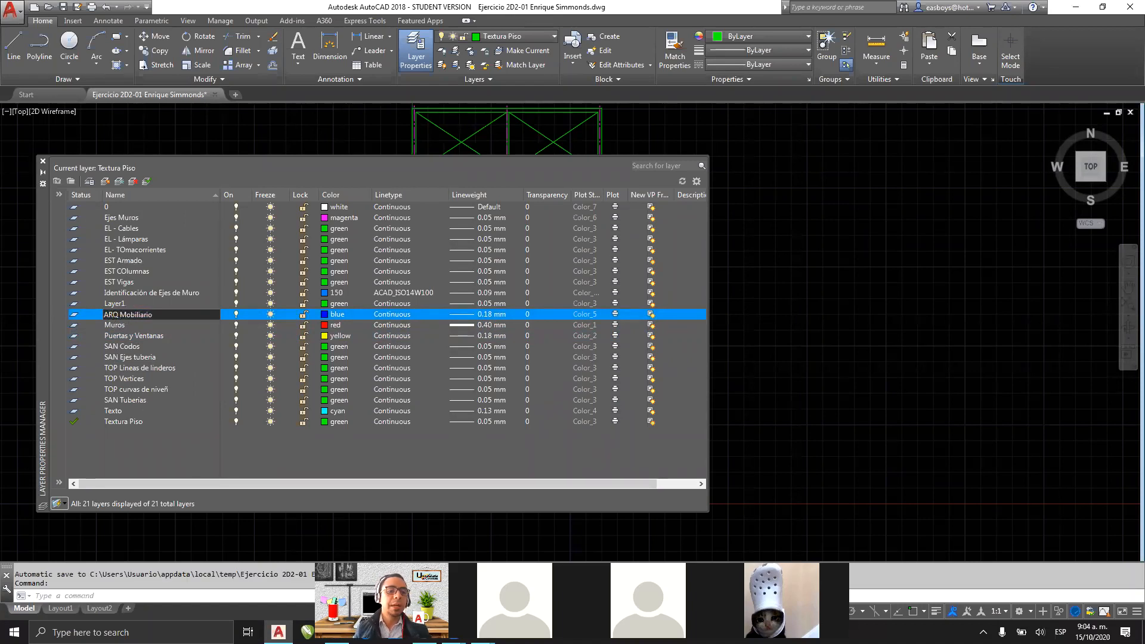
pyautogui.press('Return')
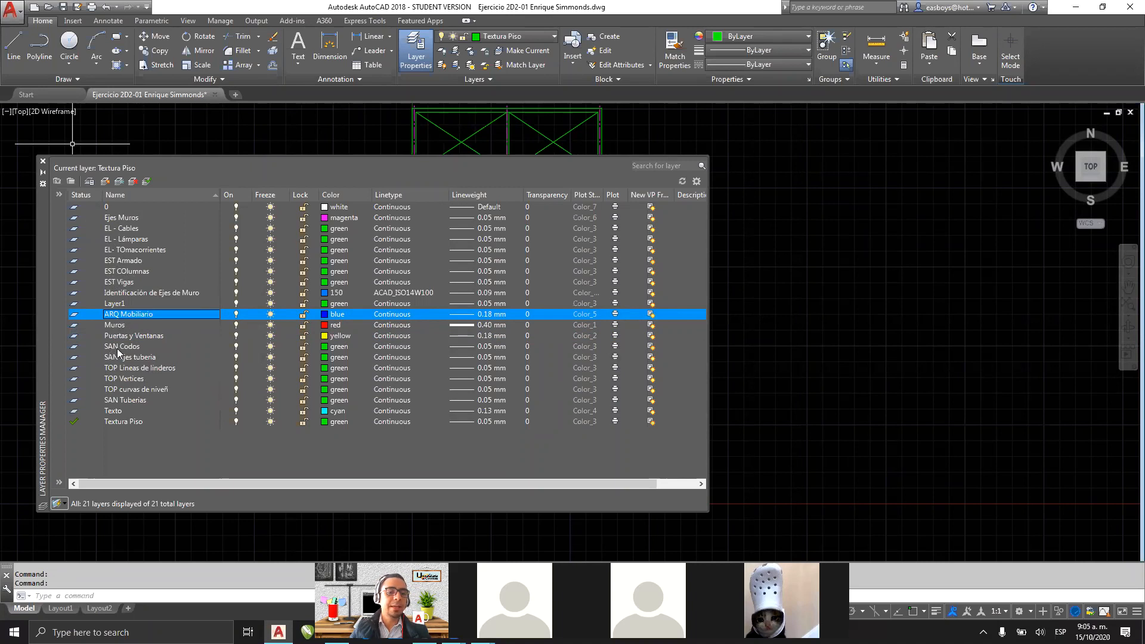
# Step: Collapse the layer manager palette to uncover the floor plan and bring the two upper bedrooms into view
pyautogui.click(43, 172)
pyautogui.moveTo(453, 284)
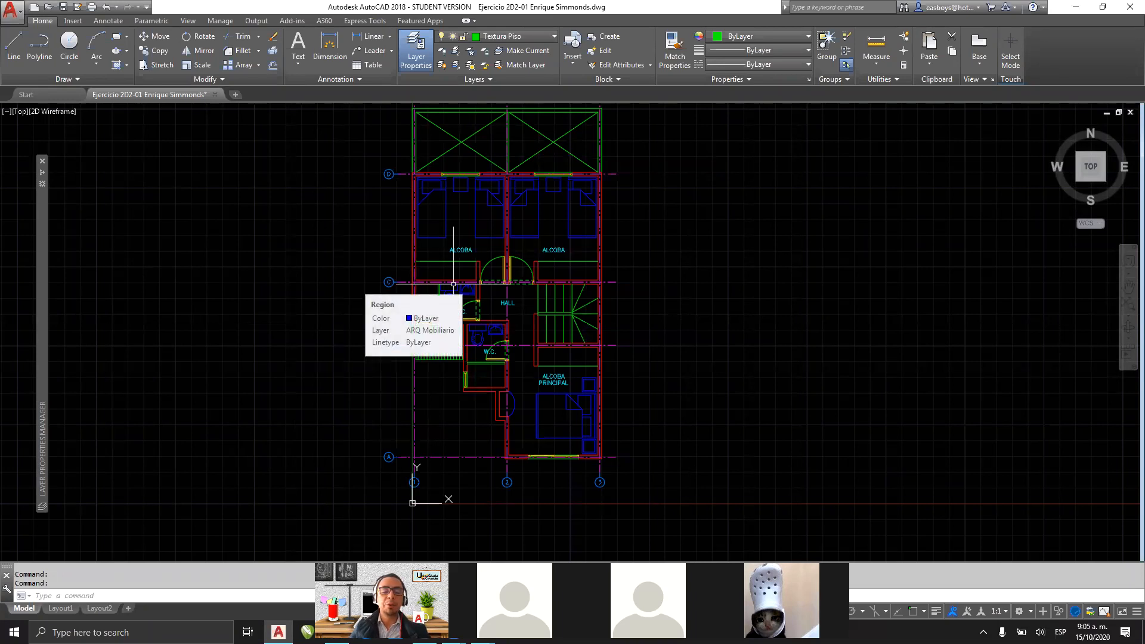
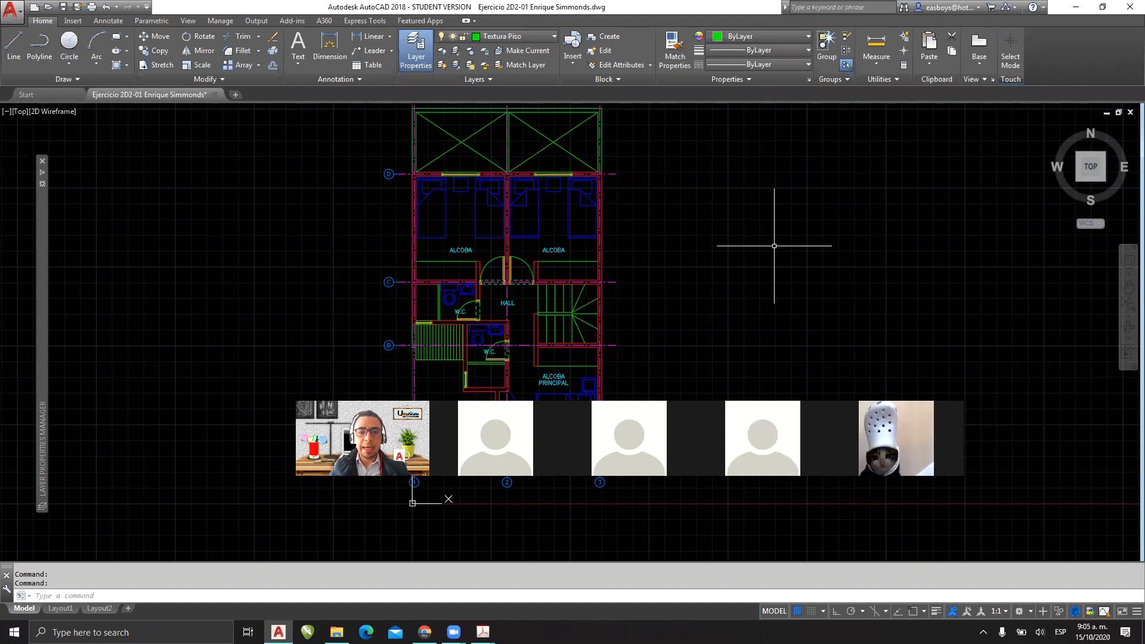
pyautogui.scroll(2, 497, 174)
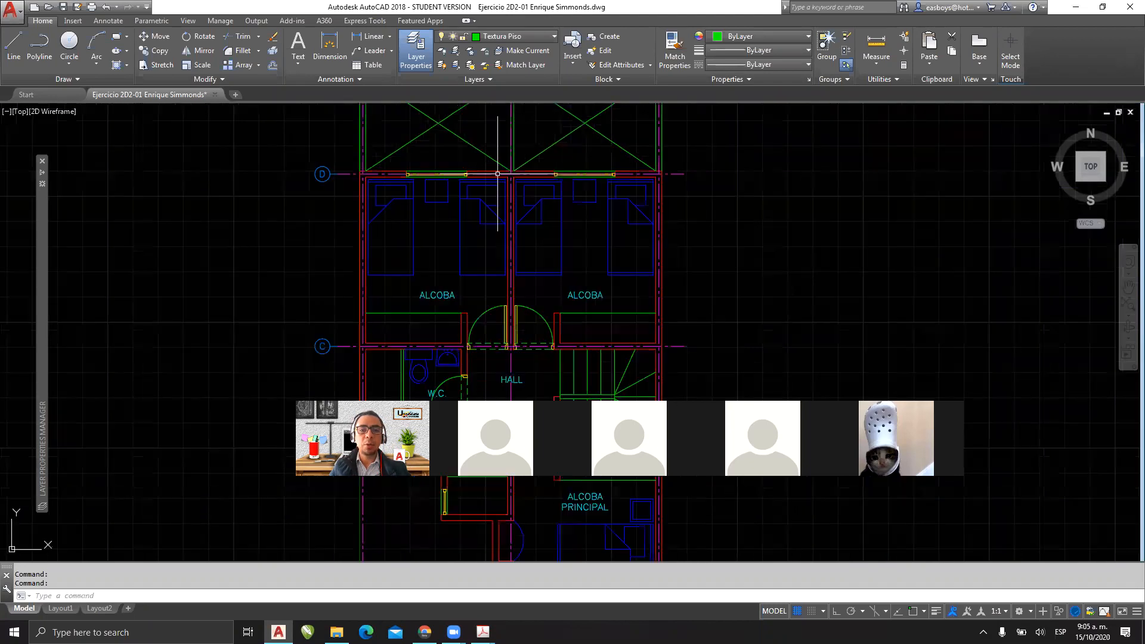
pyautogui.moveTo(541, 186); pyautogui.dragTo(447, 210, button='middle')
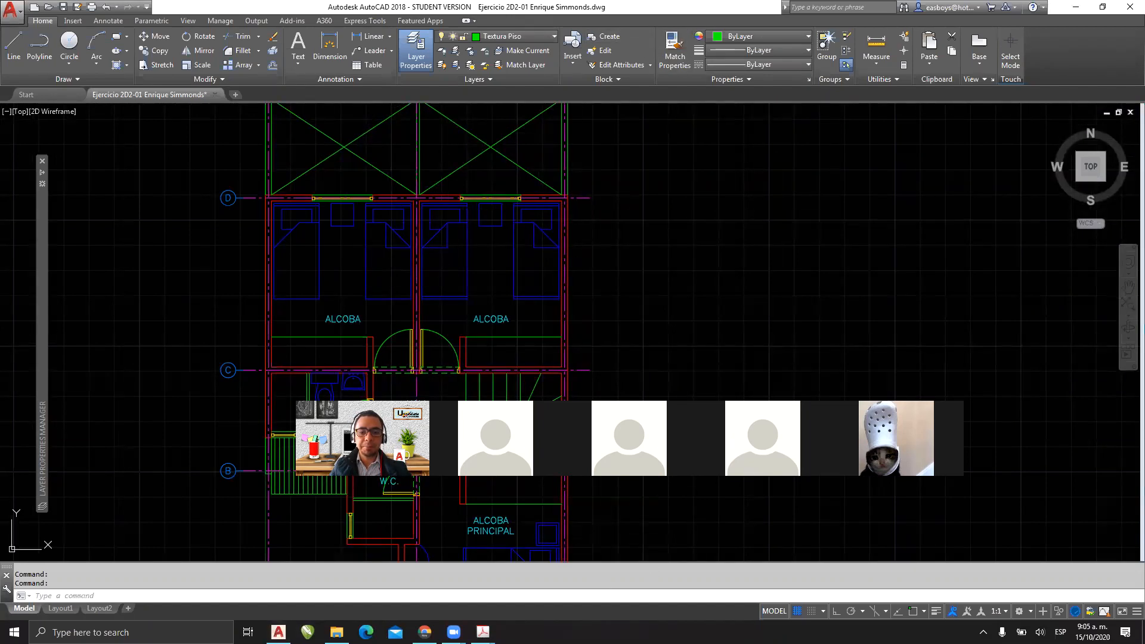
pyautogui.click(610, 203)
pyautogui.moveTo(648, 15)
pyautogui.mouseDown()
pyautogui.moveTo(510, 89)
pyautogui.moveTo(522, 109)
pyautogui.mouseUp()
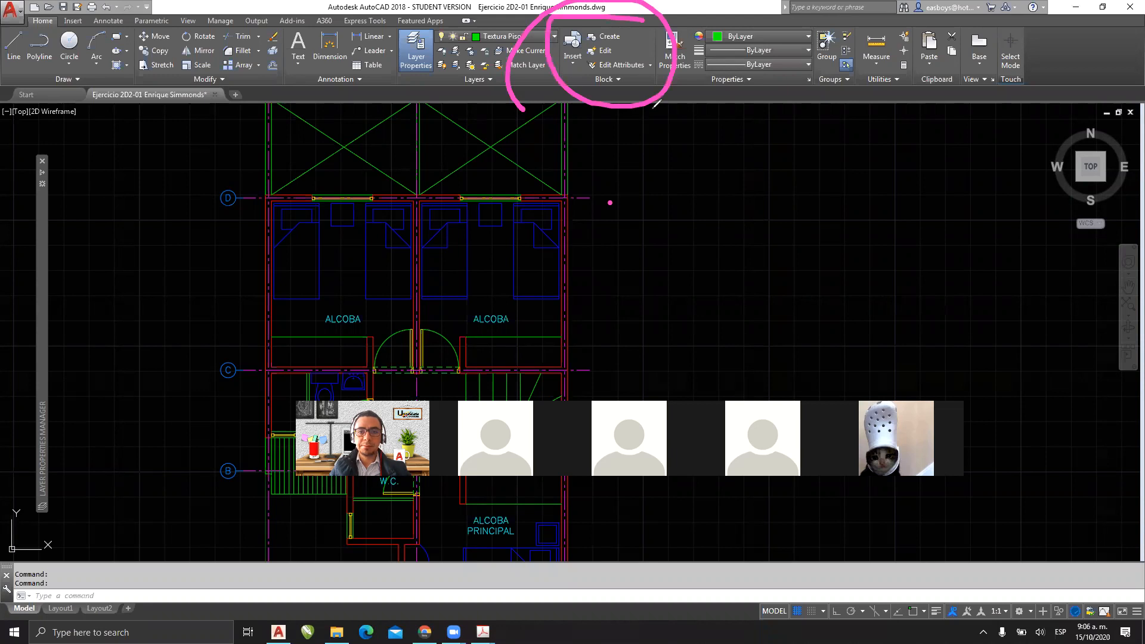
pyautogui.hotkey('ctrl', 'shift', '7')
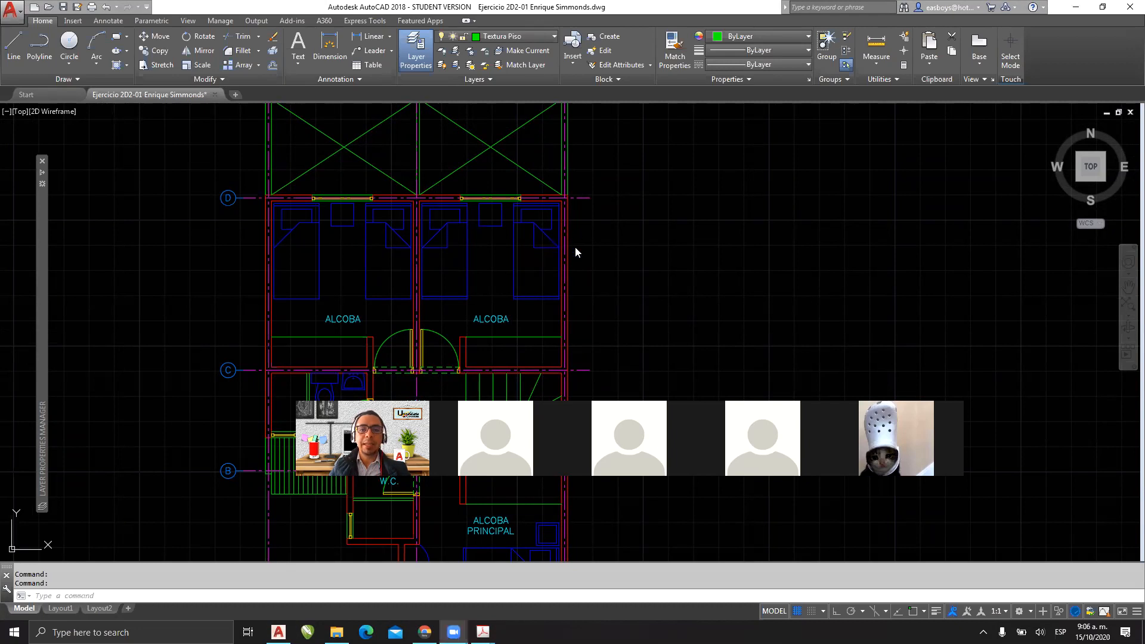
pyautogui.press('Escape')
pyautogui.press('Escape')
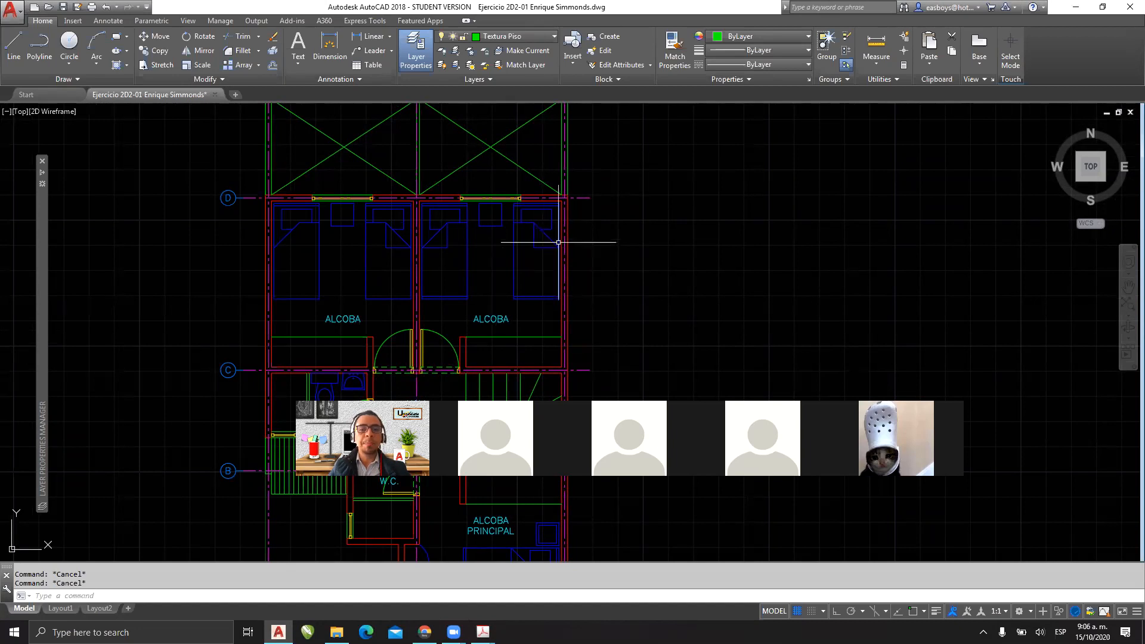
pyautogui.scroll(5, 468, 251)
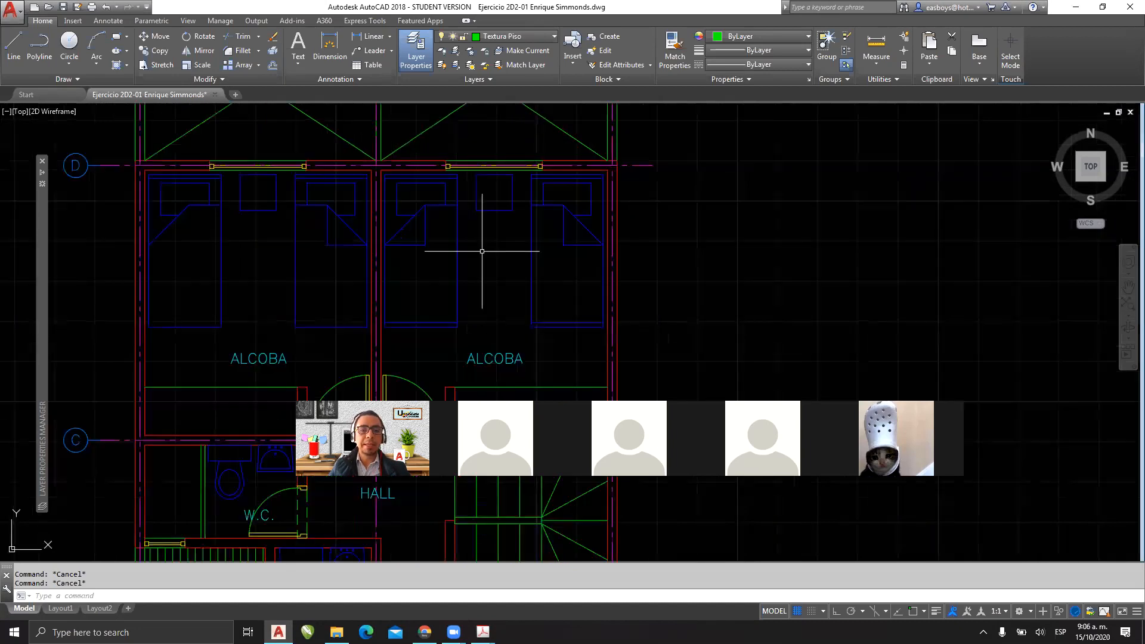
pyautogui.scroll(-2, 480, 252)
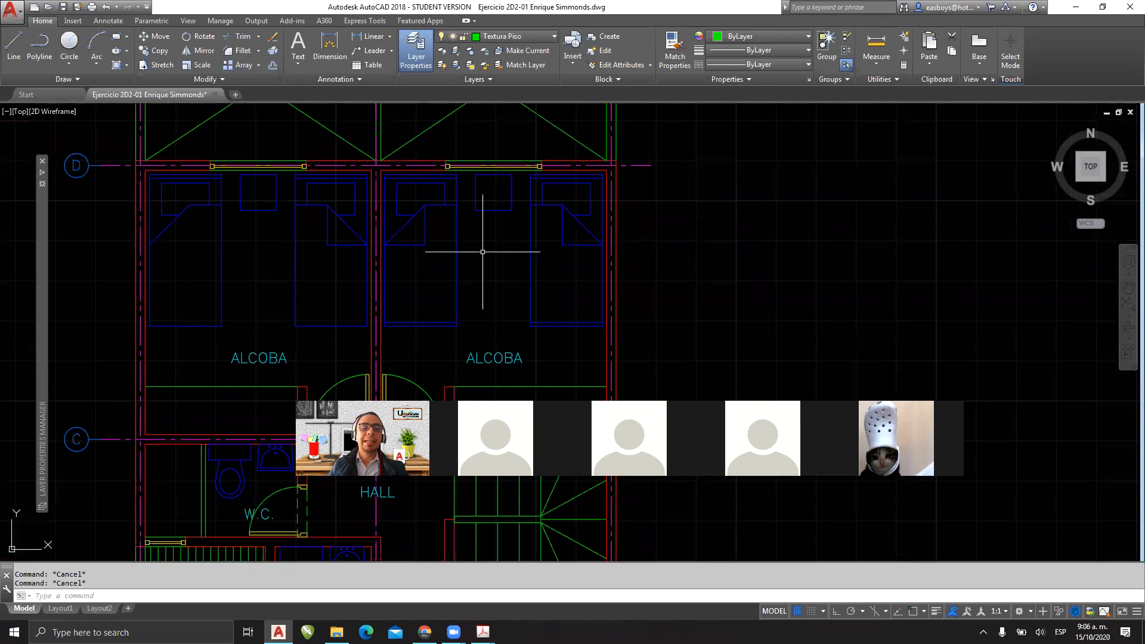
pyautogui.click(462, 335)
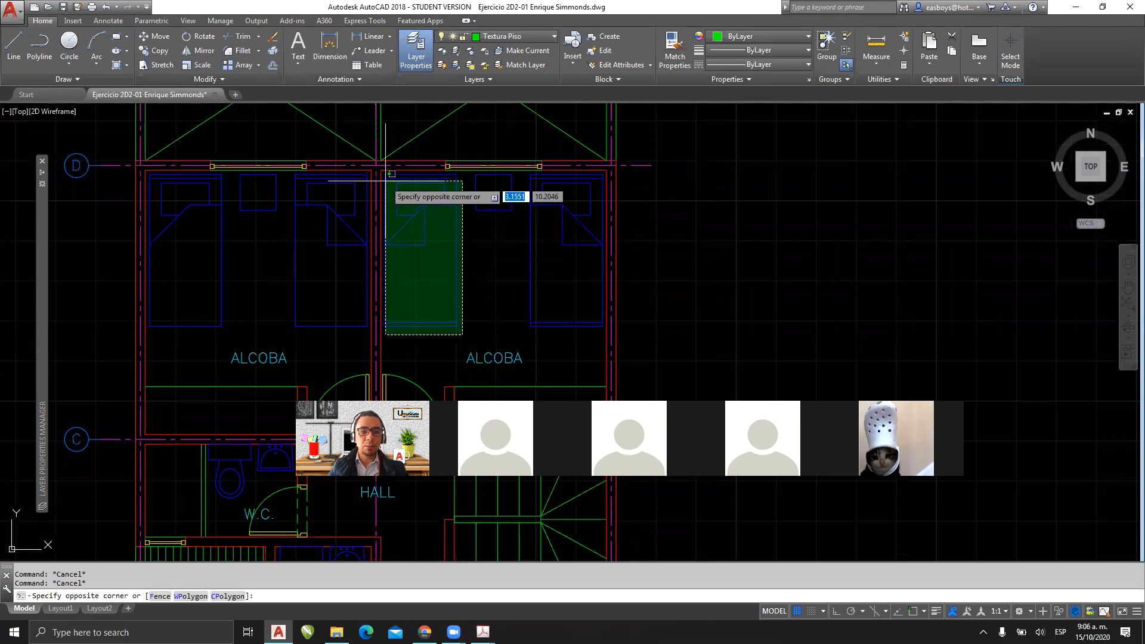
pyautogui.click(377, 161)
pyautogui.click(375, 160)
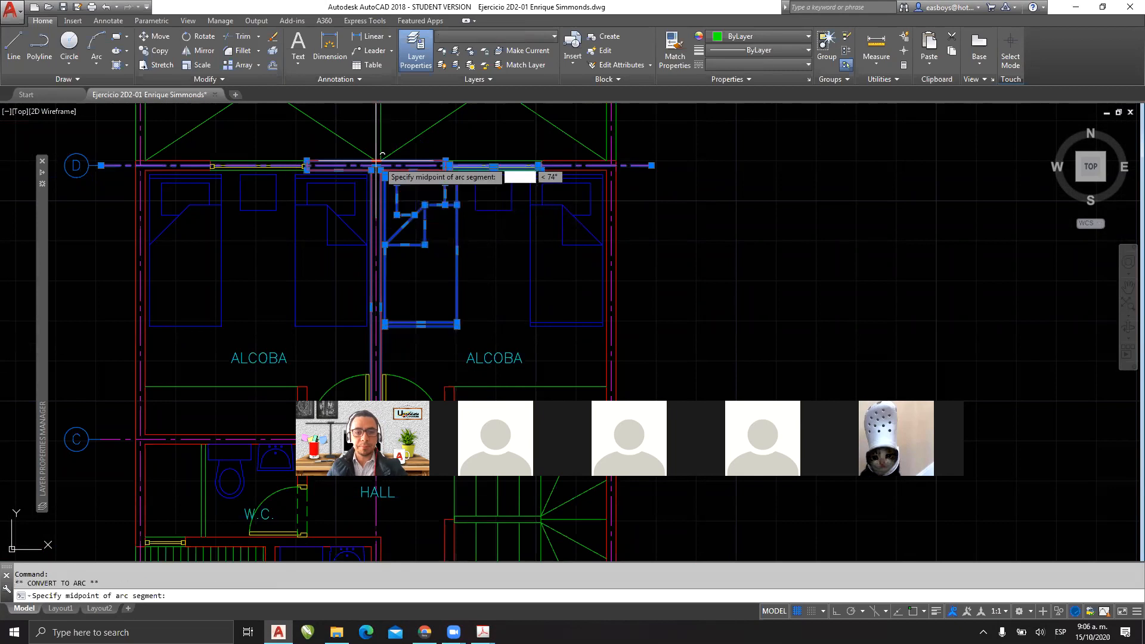
pyautogui.click(391, 208)
pyautogui.press('Escape')
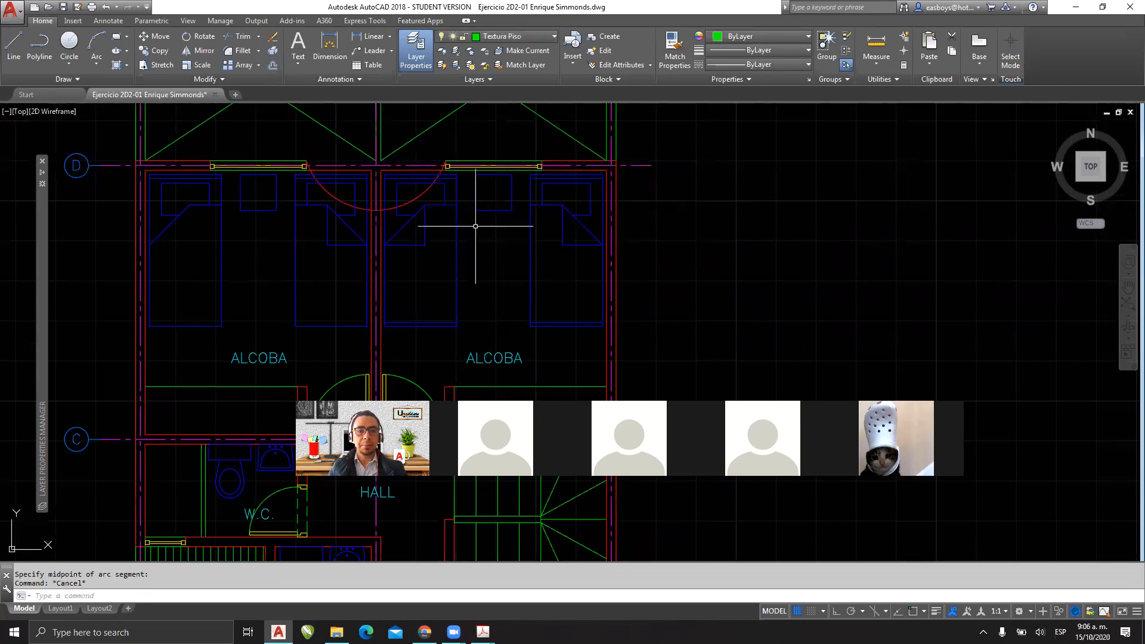
pyautogui.hotkey('ctrl', 'z')
# Step: Copy the two beds flanking the wall between the upper bedrooms to an empty area beside the floor plan
pyautogui.click(476, 333)
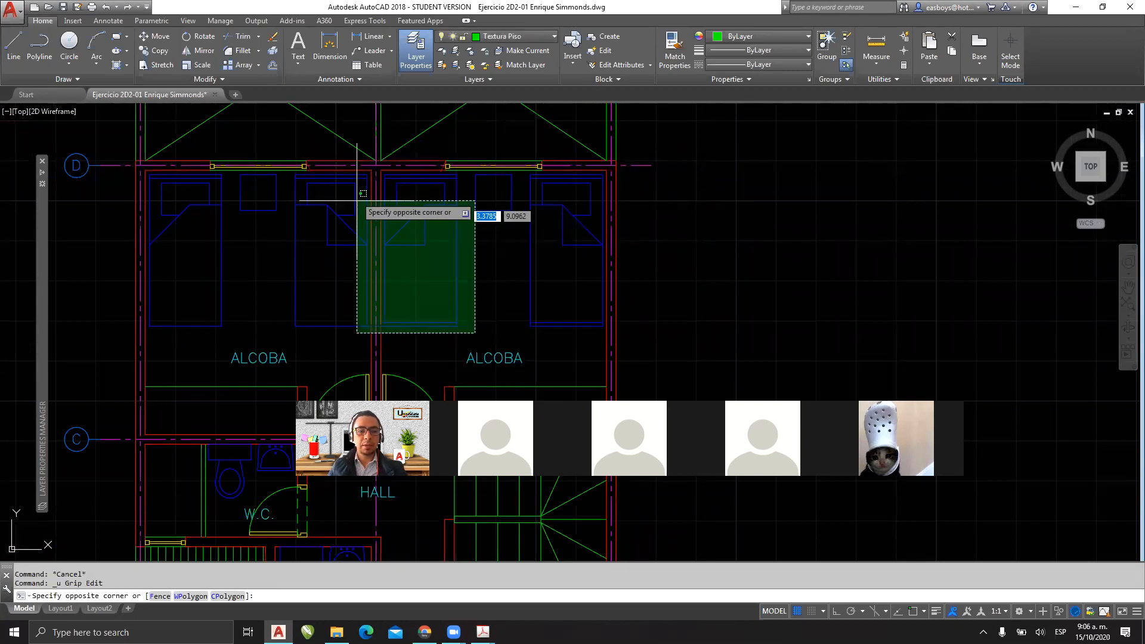
pyautogui.click(352, 154)
pyautogui.write('C')
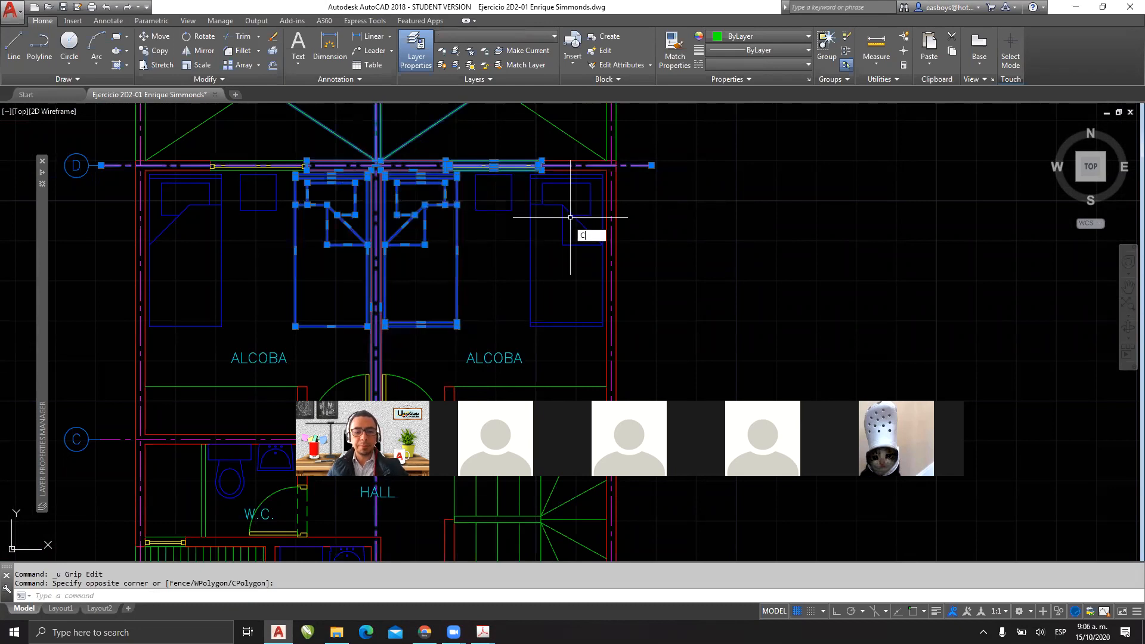
pyautogui.write('O')
pyautogui.press('Return')
pyautogui.click(431, 235)
pyautogui.moveTo(869, 234); pyautogui.dragTo(369, 252, button='middle')
pyautogui.click(657, 240)
pyautogui.press('Escape')
# Step: Erase the copied window and the horizontal and dividing wall lines around the two copied beds
pyautogui.scroll(4, 661, 186)
pyautogui.click(797, 154)
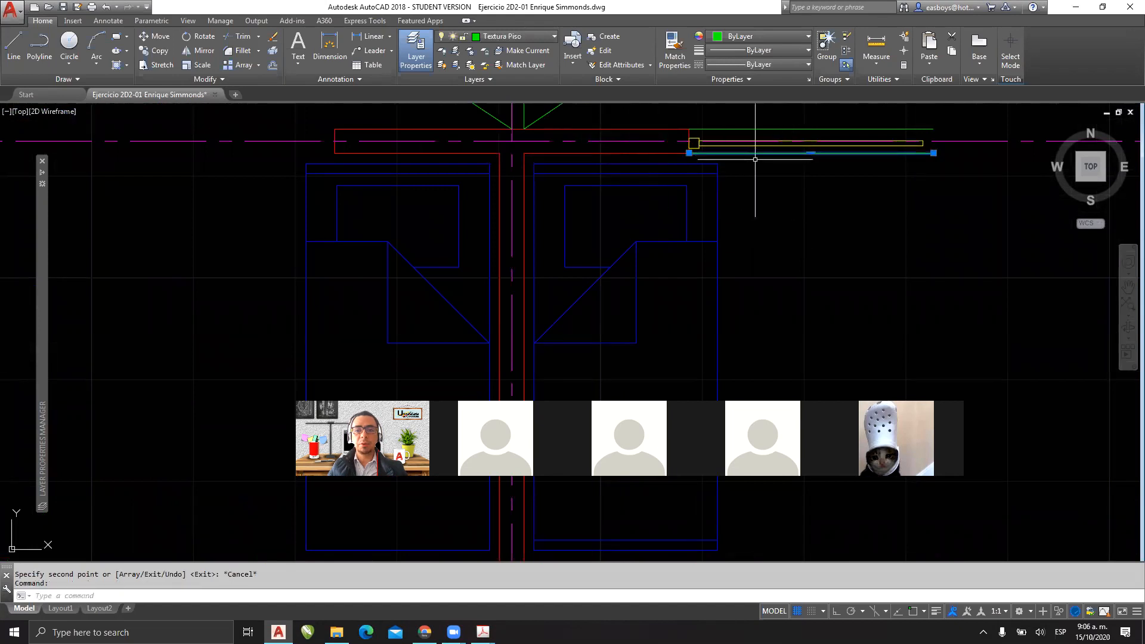
pyautogui.click(755, 159)
pyautogui.click(660, 127)
pyautogui.press('Delete')
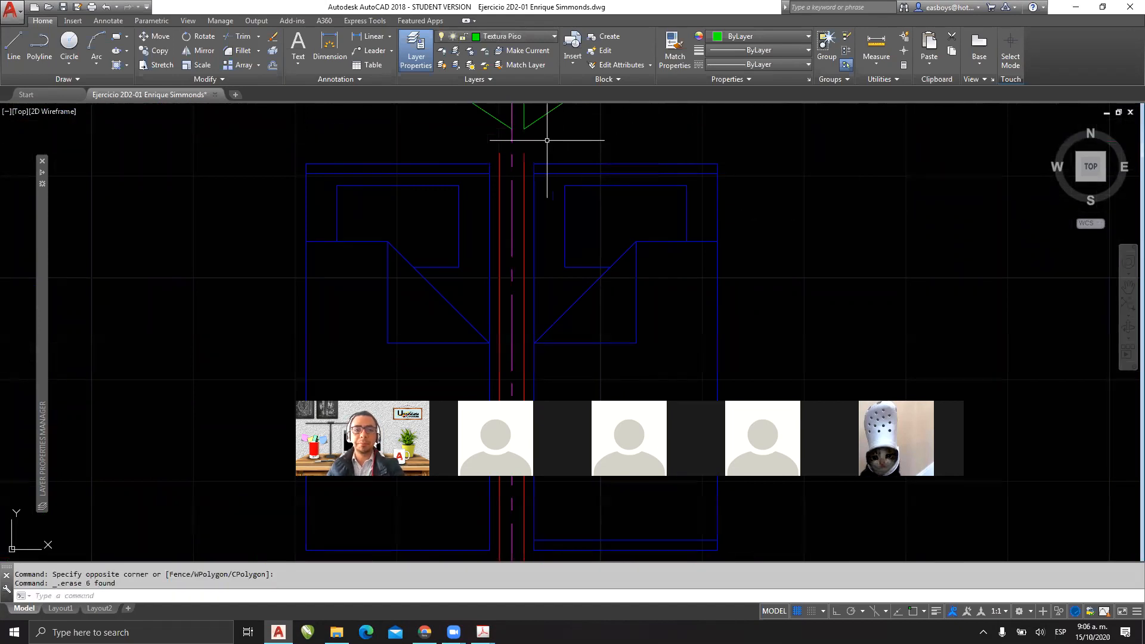
pyautogui.click(529, 149)
pyautogui.click(459, 160)
pyautogui.press('Delete')
# Step: Erase the left copied bed and the leftover lines above, keeping only the right bed copy
pyautogui.click(503, 145)
pyautogui.click(288, 326)
pyautogui.press('Delete')
pyautogui.moveTo(597, 95)
pyautogui.mouseDown(button='middle')
pyautogui.moveTo(607, 179)
pyautogui.moveTo(592, 205)
pyautogui.moveTo(547, 191)
pyautogui.moveTo(583, 217)
pyautogui.mouseUp(button='middle')
pyautogui.click(654, 156)
pyautogui.click(307, 138)
pyautogui.press('Delete')
pyautogui.scroll(-5, 609, 160)
pyautogui.scroll(4, 575, 220)
pyautogui.scroll(-2, 576, 222)
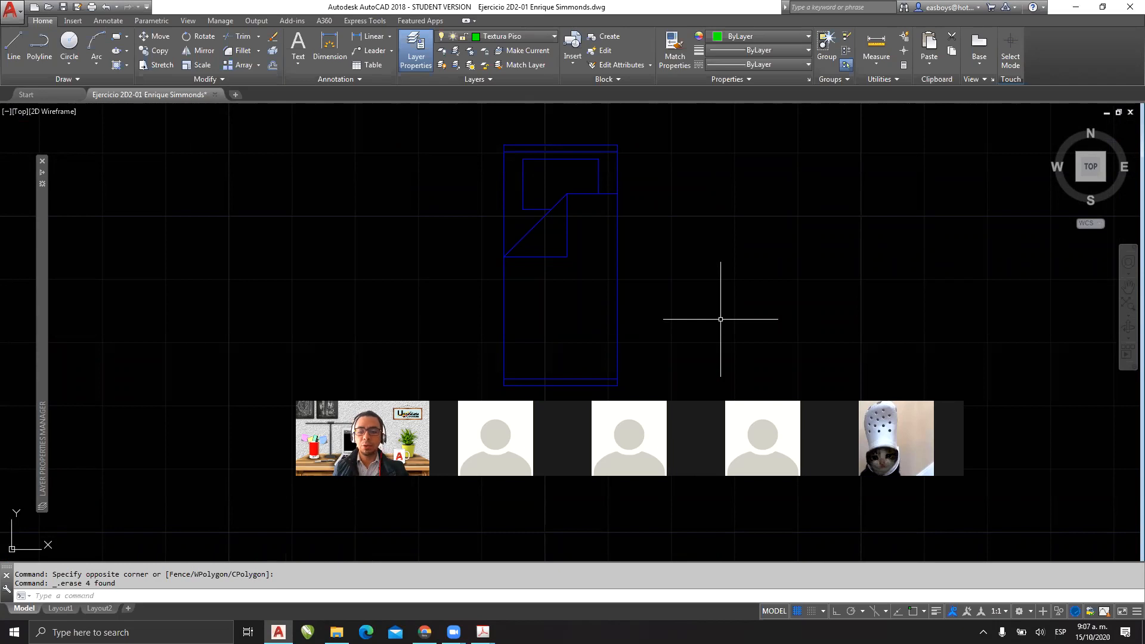
# Step: Write the note "CONDICIÓN 1:" with the line "- Elementos SIEMPRE en la Capa 0." in the empty area beside the bed copy
pyautogui.moveTo(626, 255); pyautogui.dragTo(433, 250, button='middle')
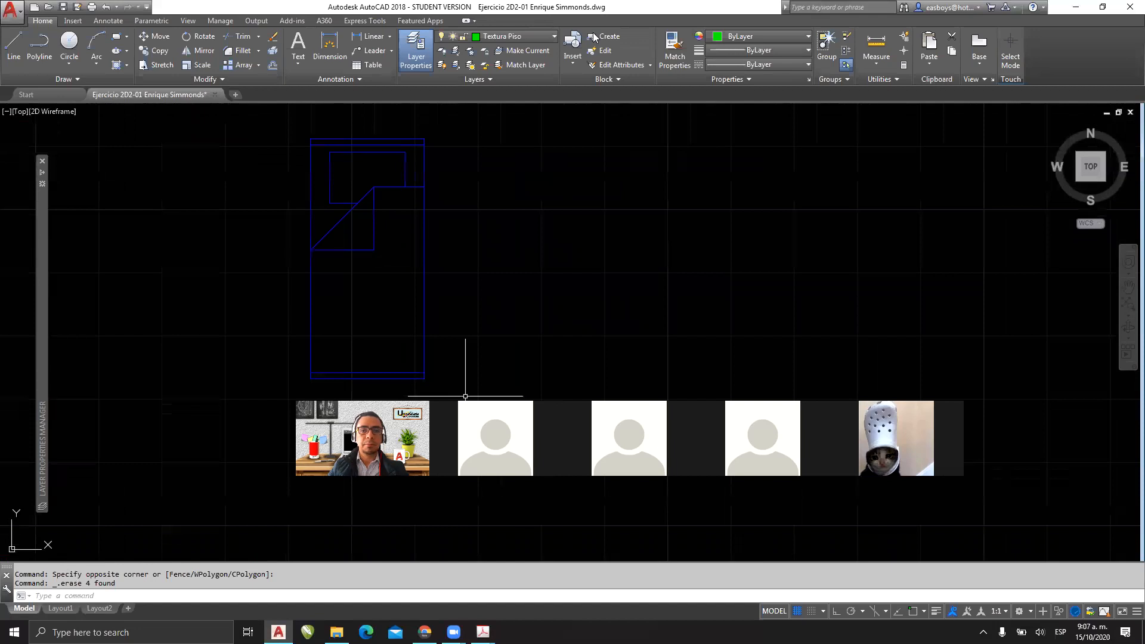
pyautogui.click(561, 159)
pyautogui.write('1')
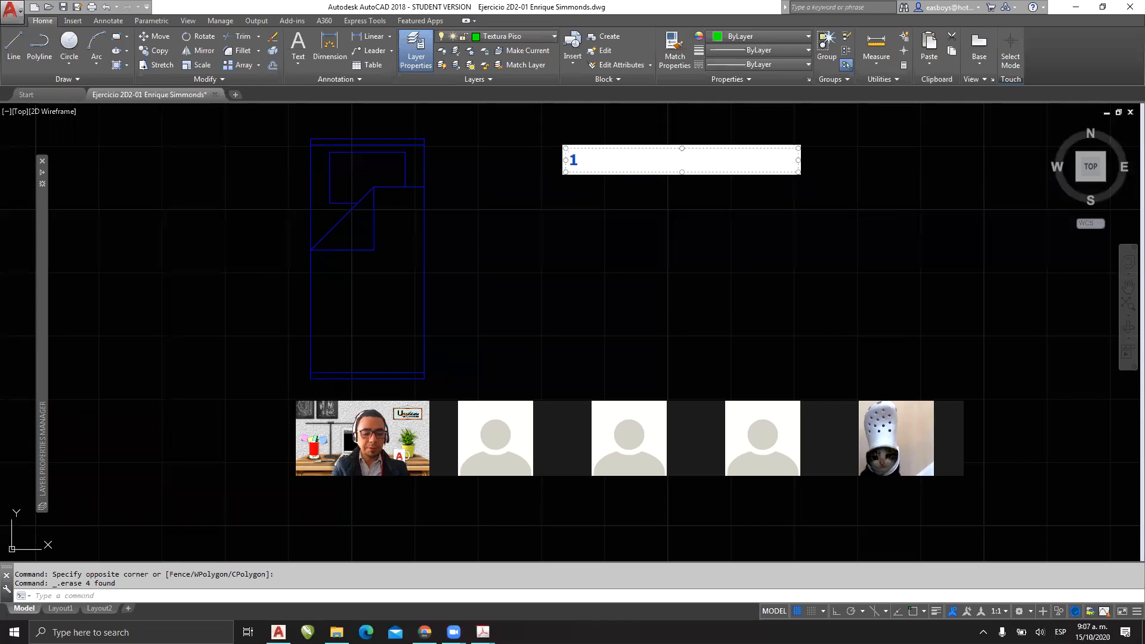
pyautogui.press('BackSpace')
pyautogui.write('CON')
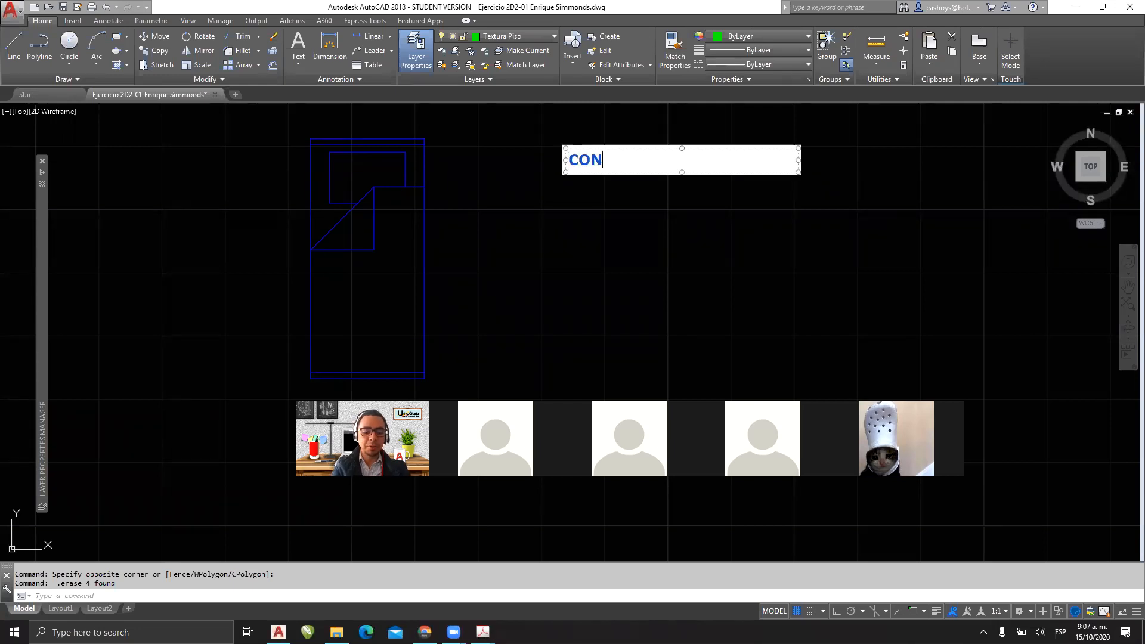
pyautogui.write('DICIÓN 1:')
pyautogui.press('Return')
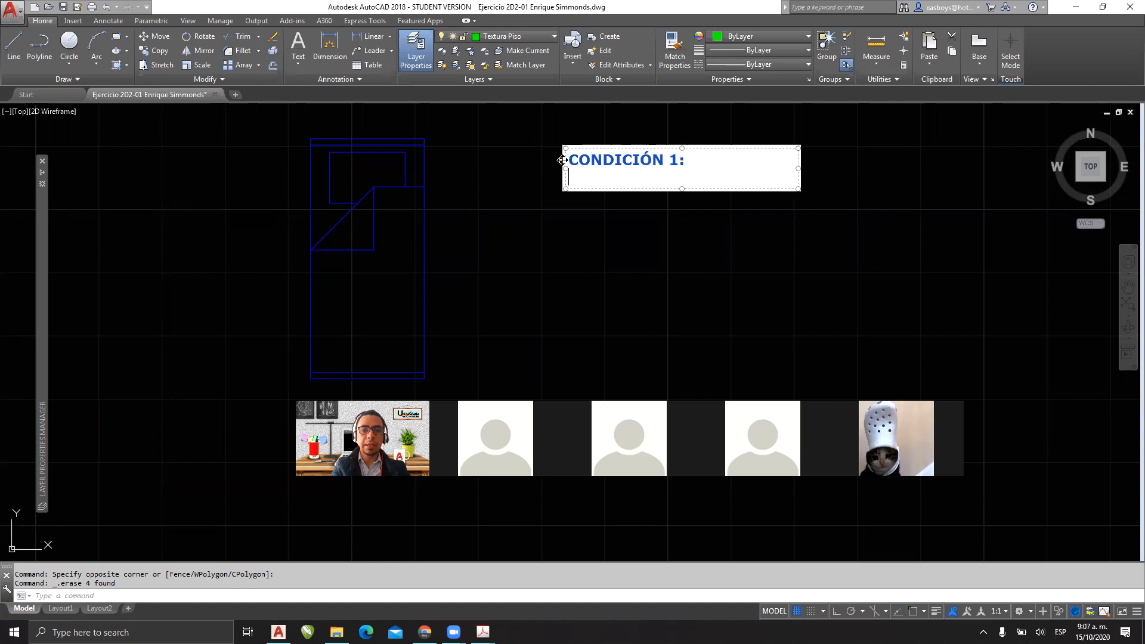
pyautogui.write('- Ele')
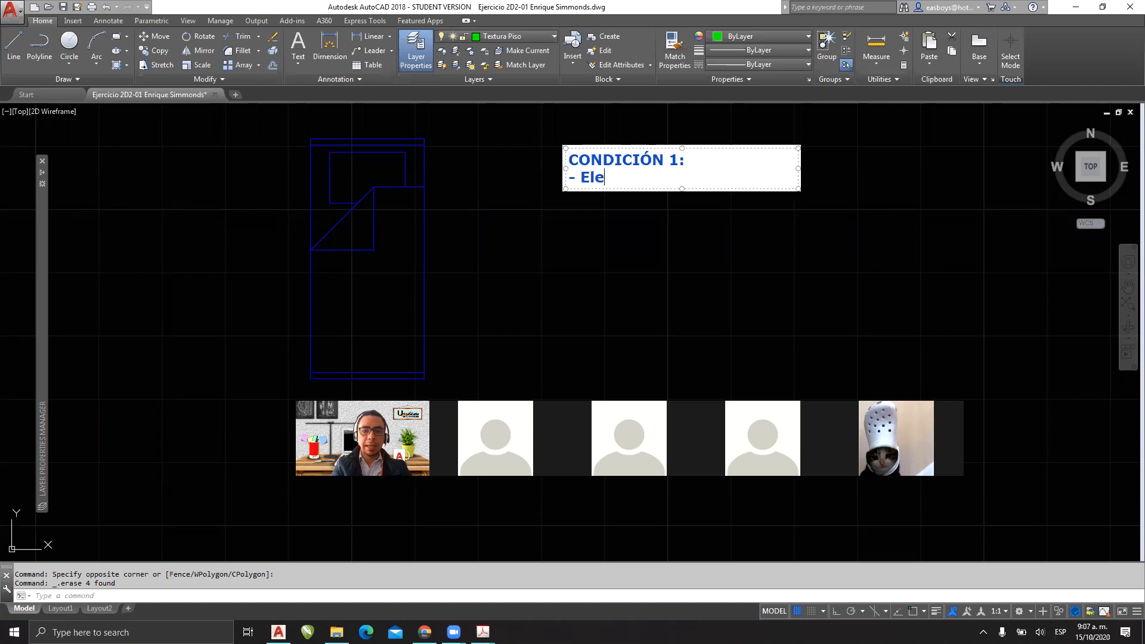
pyautogui.write('mentos SIEMP')
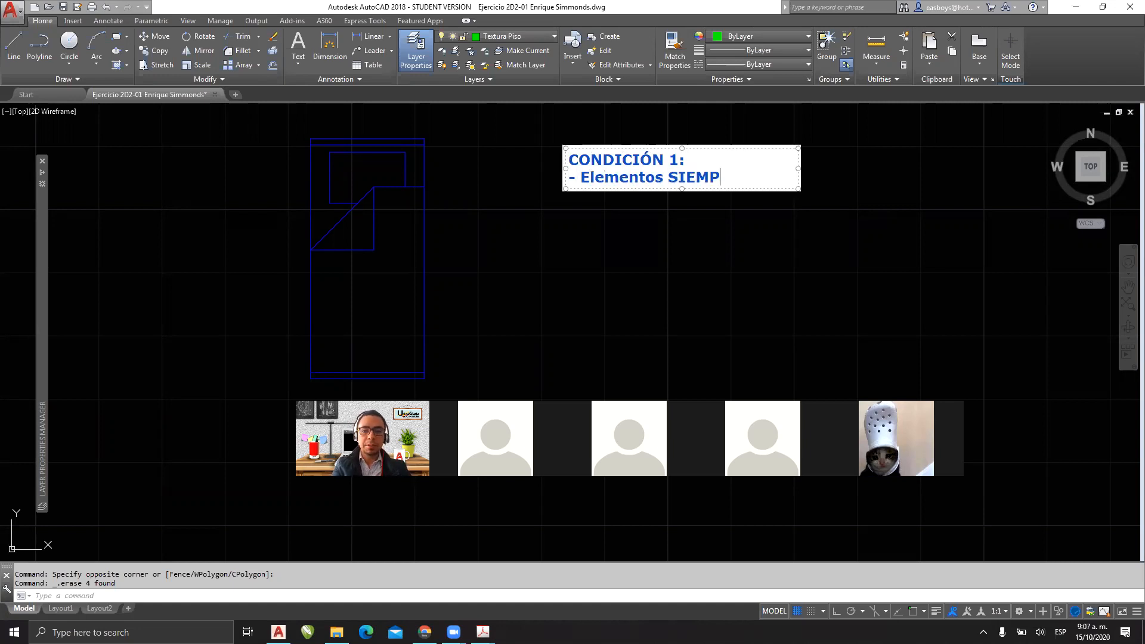
pyautogui.write('RE en l')
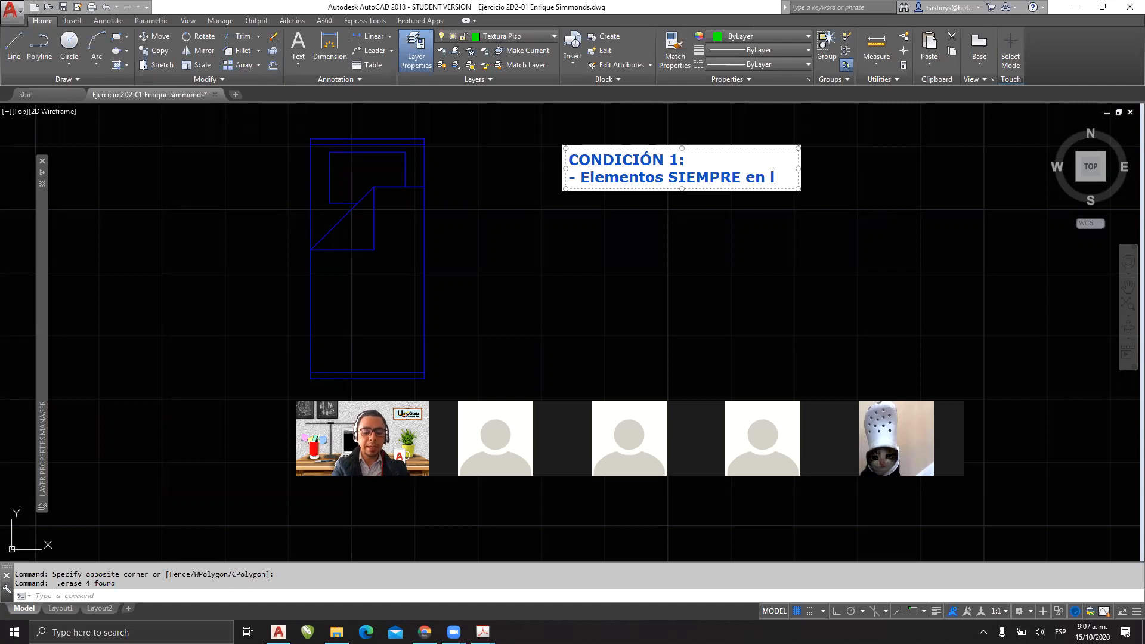
pyautogui.write('a Capa 0.')
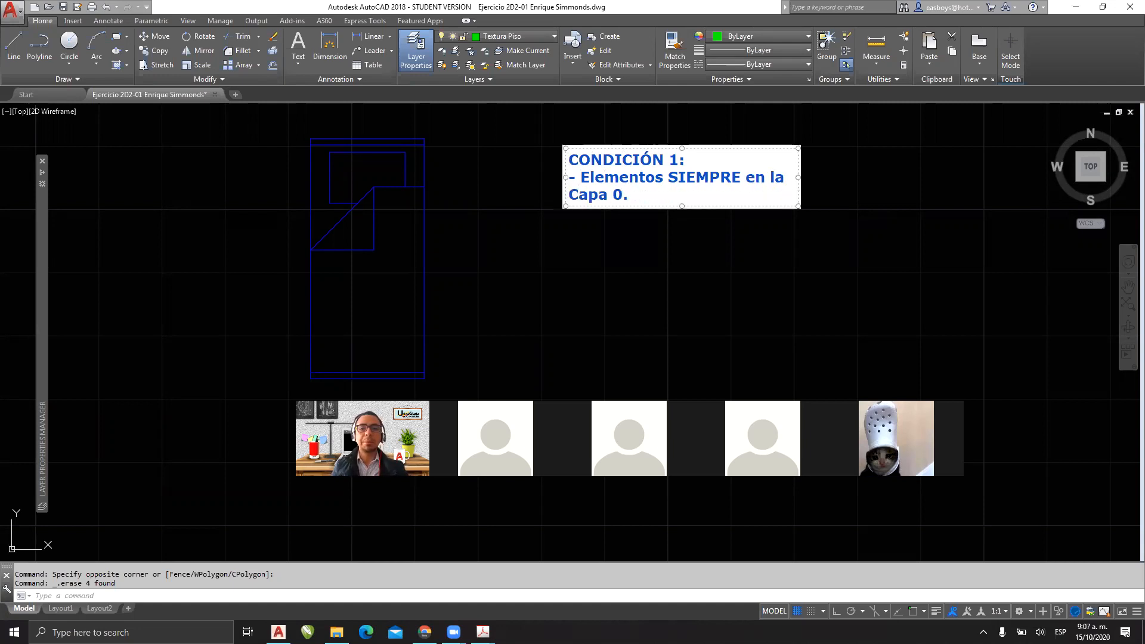
pyautogui.press('Return')
pyautogui.press('Return')
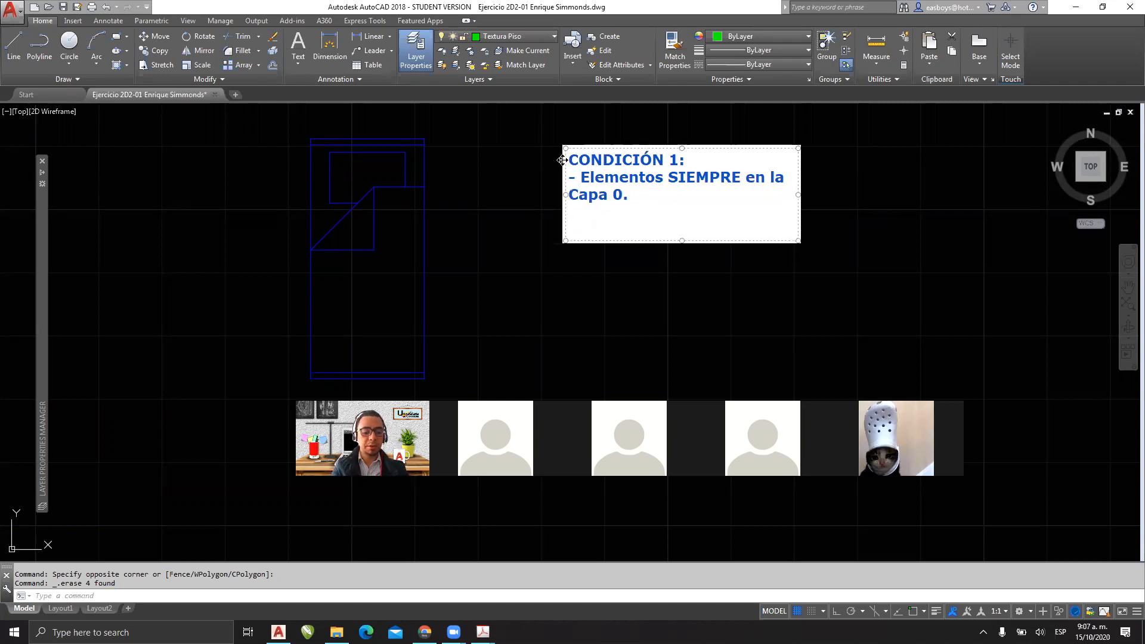
# Step: Add "CONDICIÓN 2:" with the line "- Capa activa DEBE SER la Capa 0." below the first condition and finish the note
pyautogui.write('CONDIC')
pyautogui.write('O´N 2_')
pyautogui.press('BackSpace')
pyautogui.press('BackSpace')
pyautogui.press('BackSpace')
pyautogui.press('BackSpace')
pyautogui.press('BackSpace')
pyautogui.press('BackSpace')
pyautogui.write('IÓN 2:')
pyautogui.press('Return')
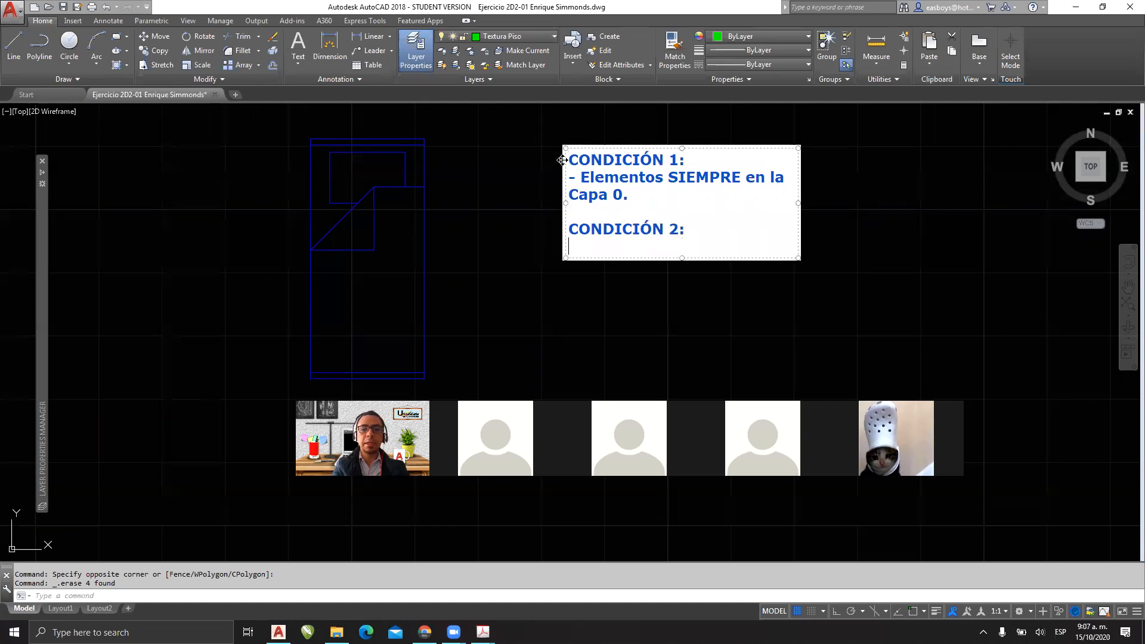
pyautogui.write('- Capa Activa')
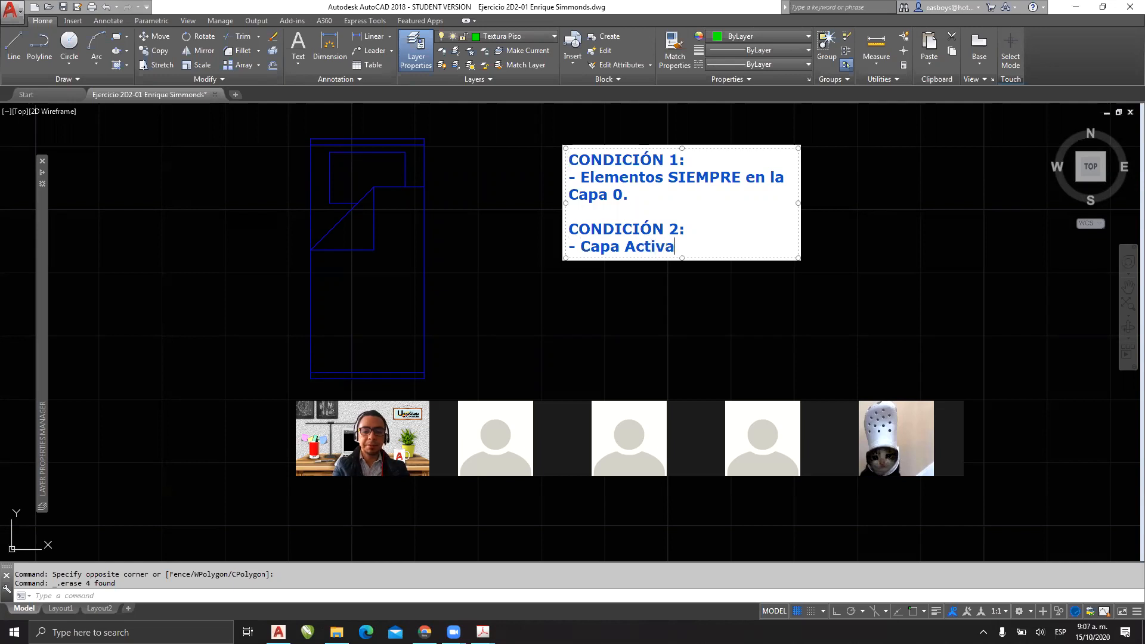
pyautogui.press('BackSpace')
pyautogui.press('BackSpace')
pyautogui.press('BackSpace')
pyautogui.press('BackSpace')
pyautogui.press('BackSpace')
pyautogui.press('BackSpace')
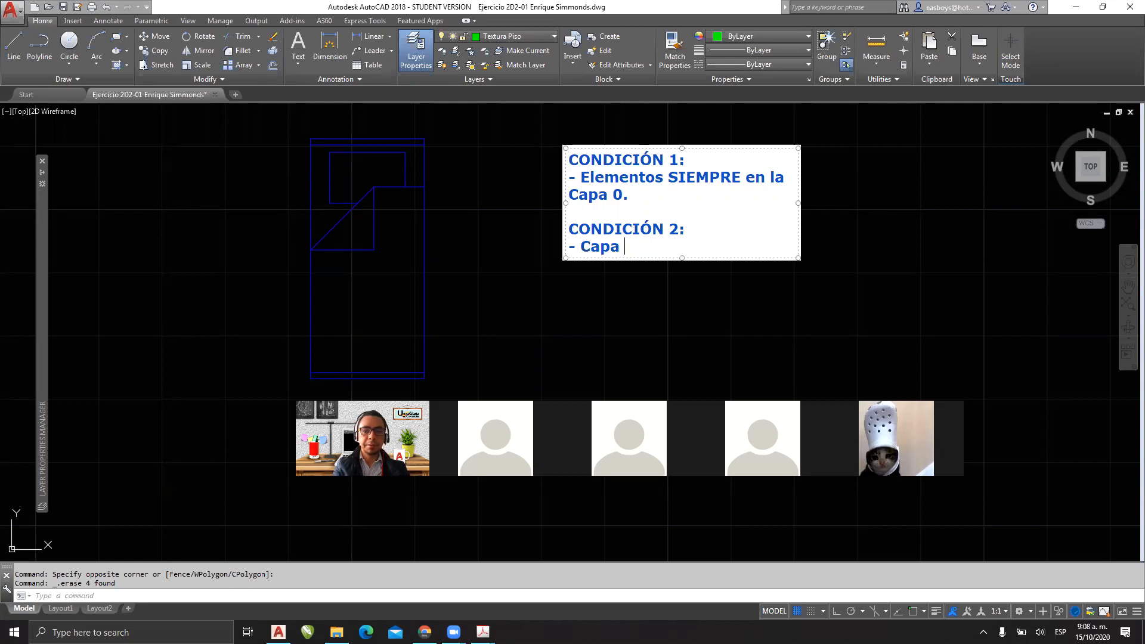
pyautogui.write('activa ')
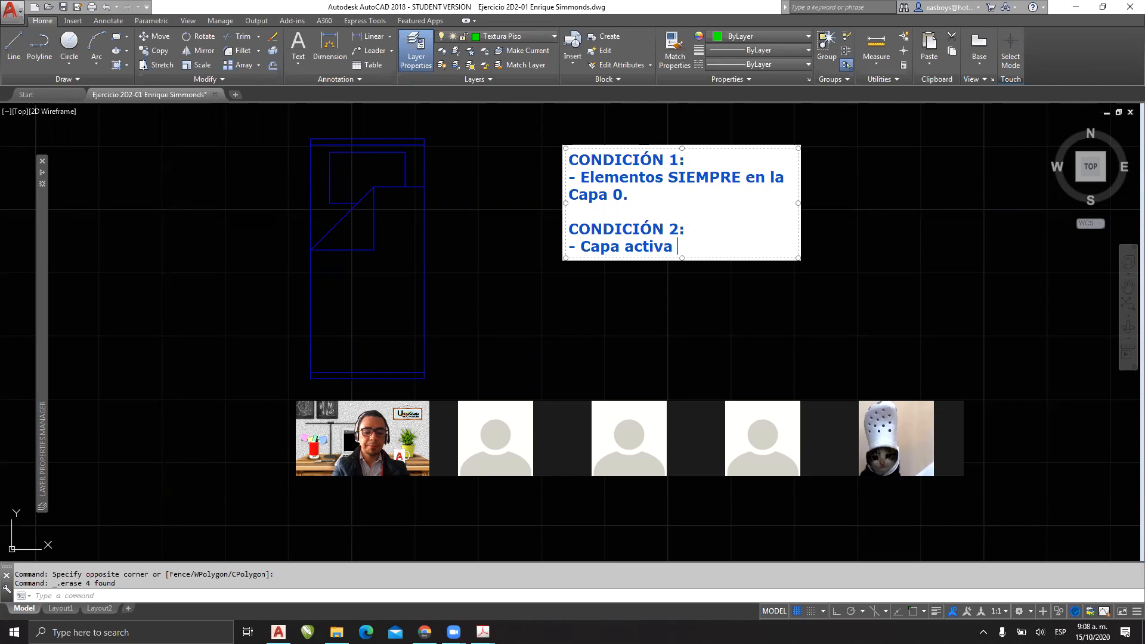
pyautogui.write('DEBE SER ')
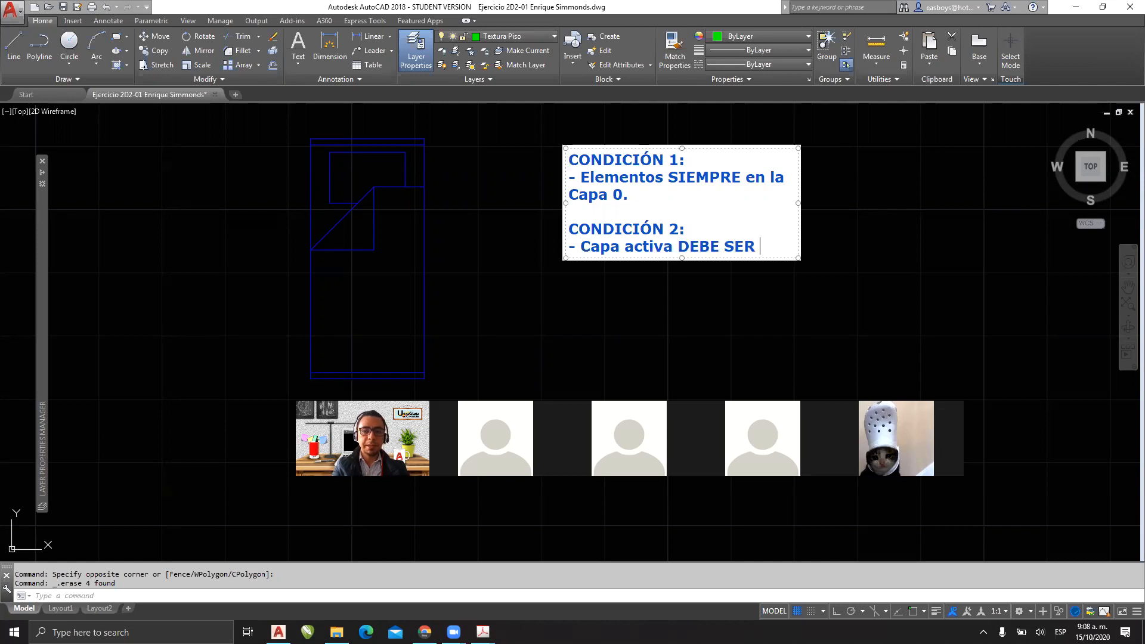
pyautogui.write('la Capa 0.')
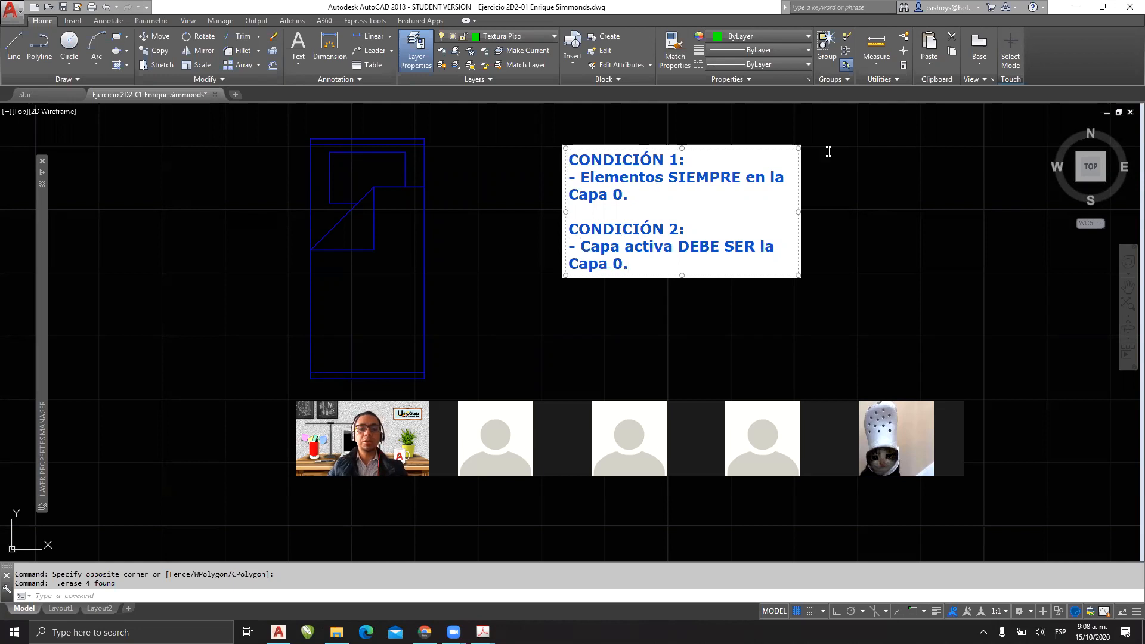
pyautogui.click(893, 225)
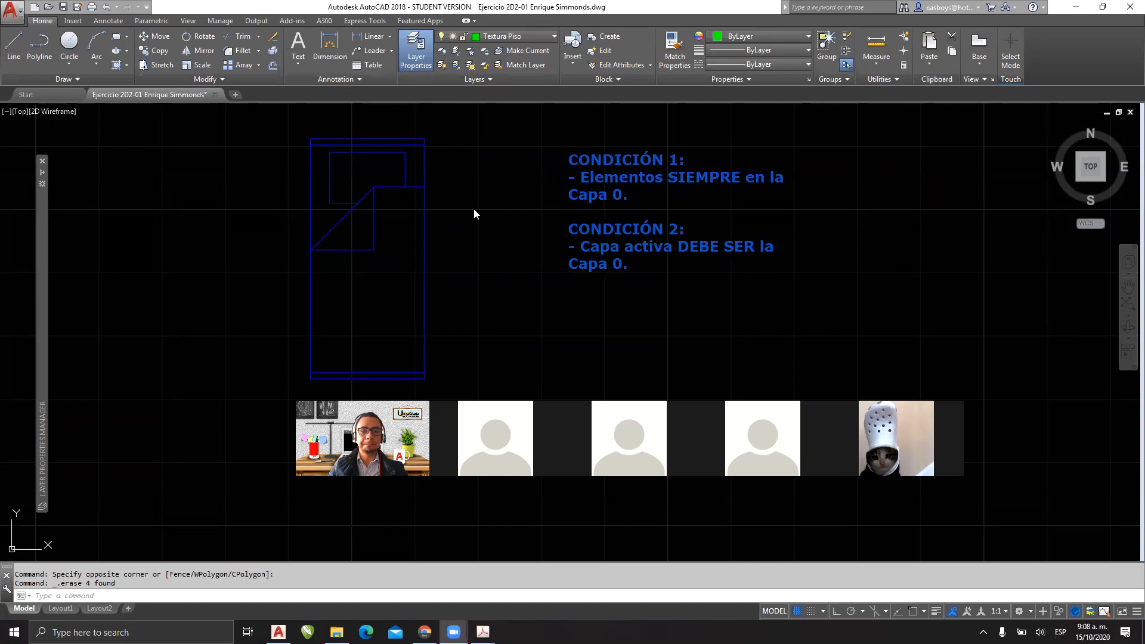
# Step: Select the whole bed copy to check which layer its lines are on, and clear the selection
pyautogui.press('Escape')
pyautogui.press('Escape')
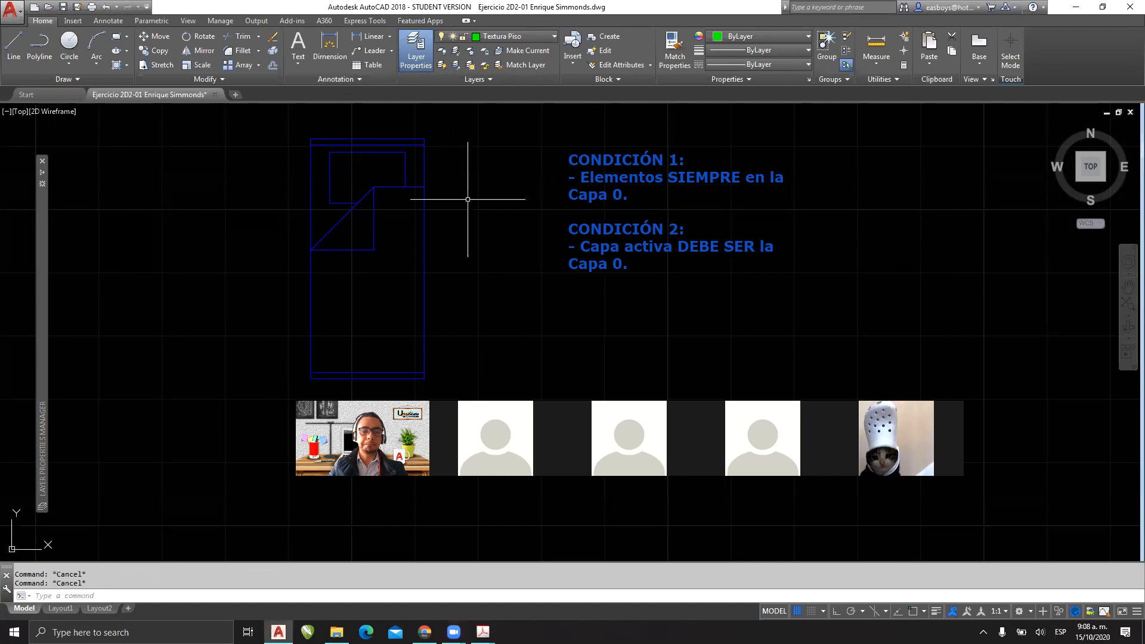
pyautogui.click(283, 125)
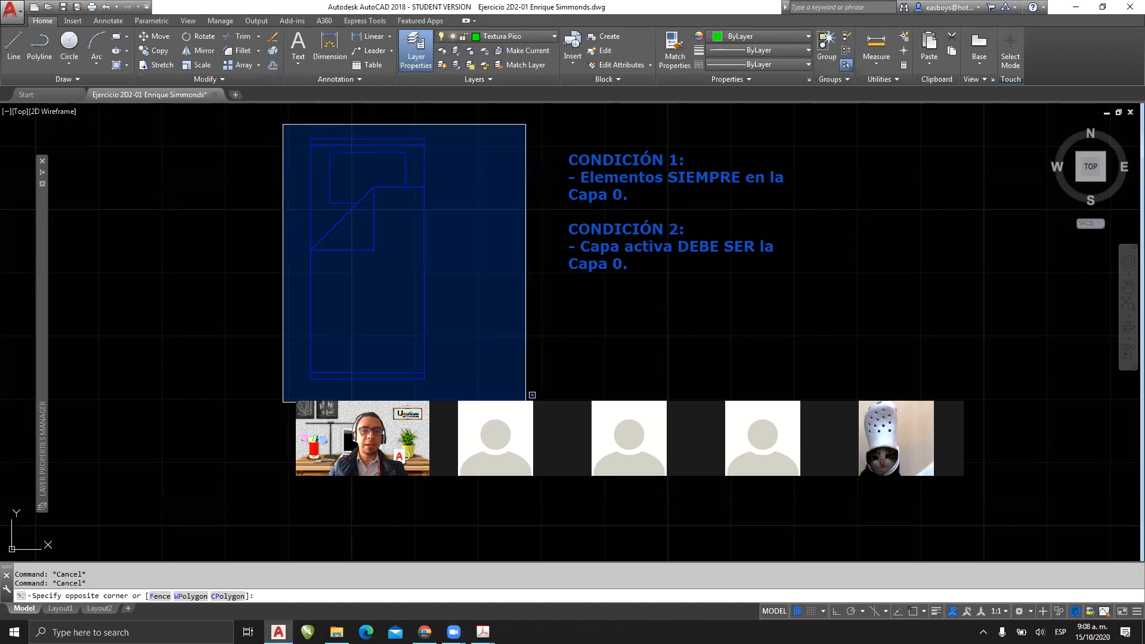
pyautogui.click(455, 392)
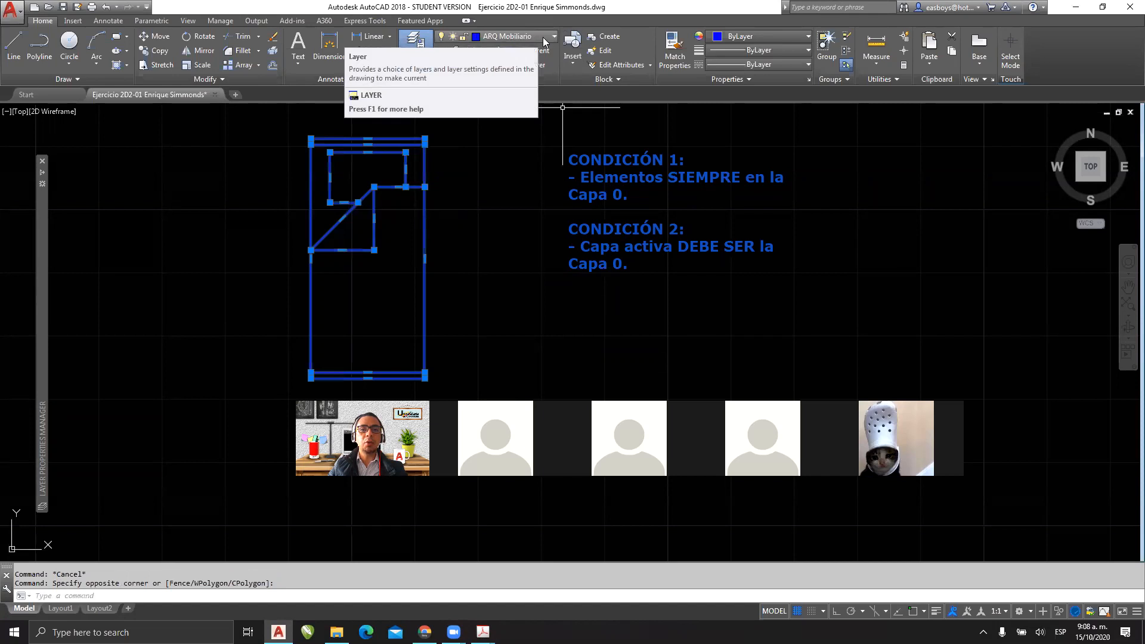
pyautogui.press('Escape')
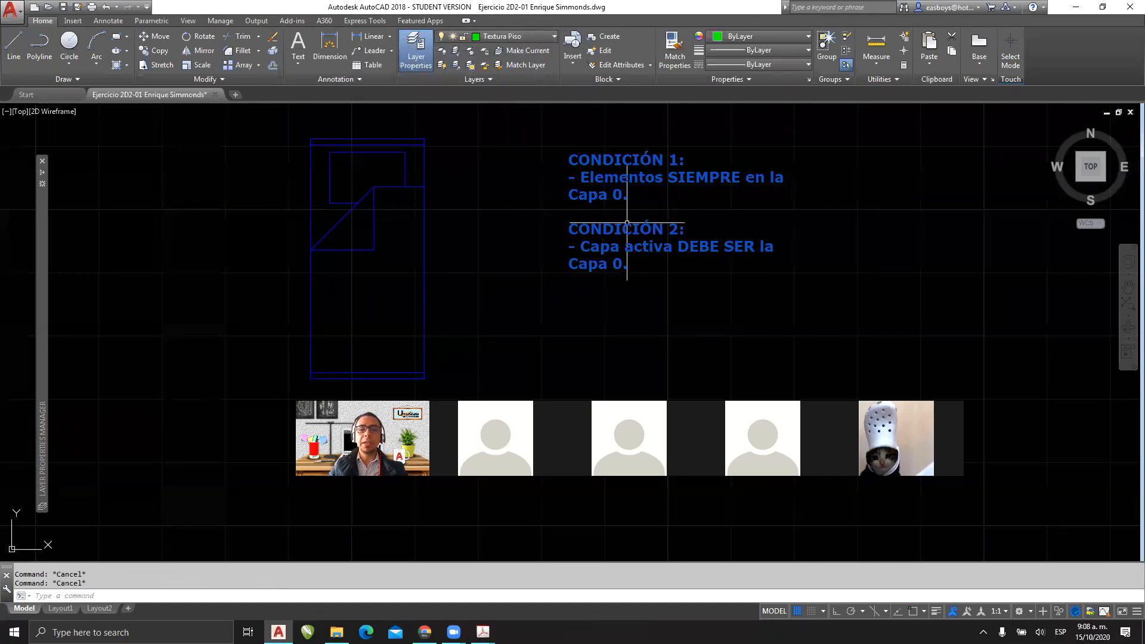
# Step: Move all lines of the bed copy to layer 0 and check the layer of its outer outline
pyautogui.click(256, 125)
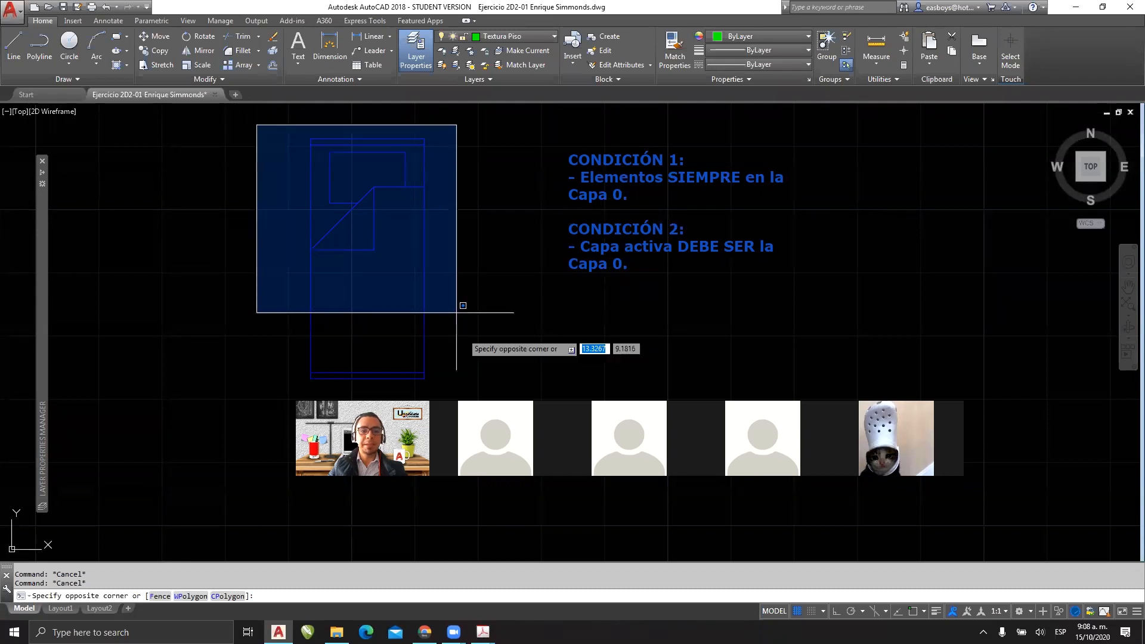
pyautogui.click(460, 399)
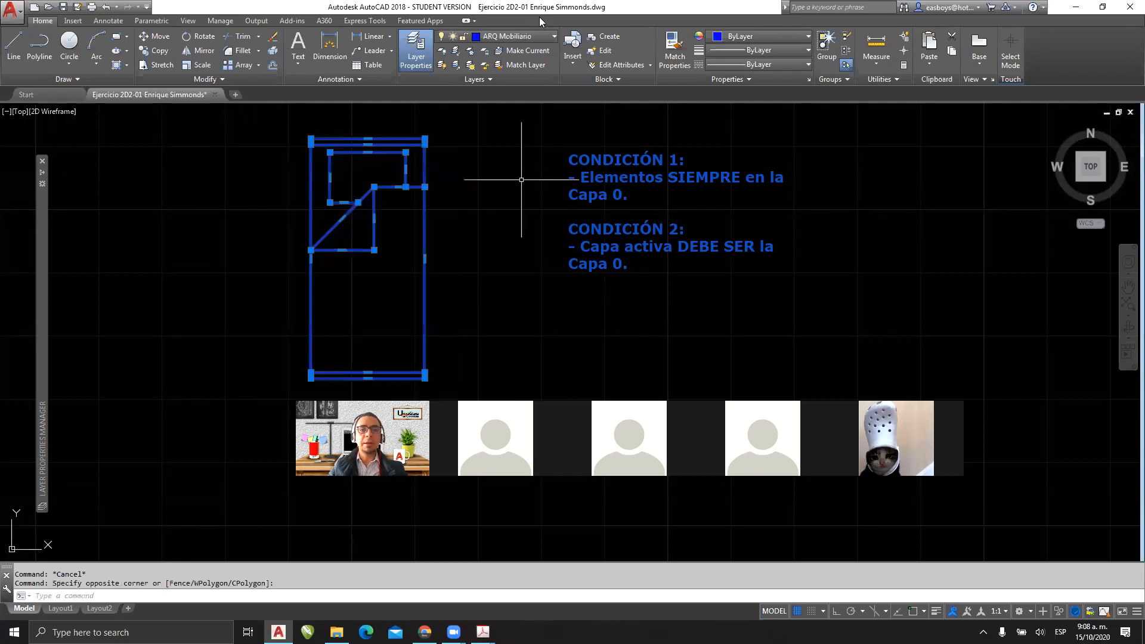
pyautogui.click(531, 36)
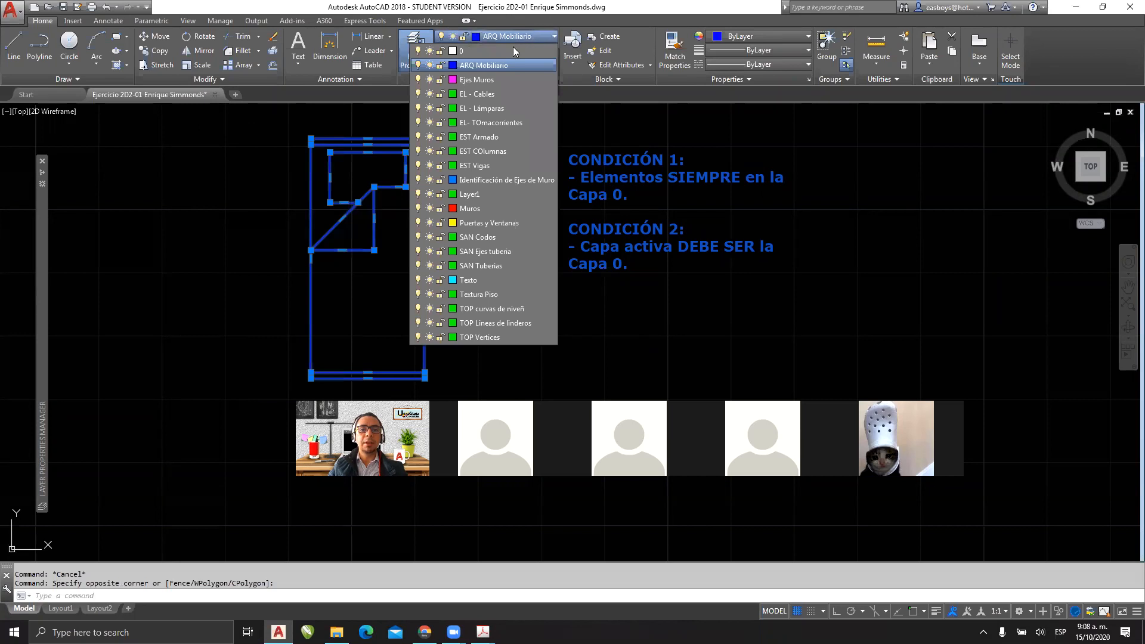
pyautogui.click(466, 51)
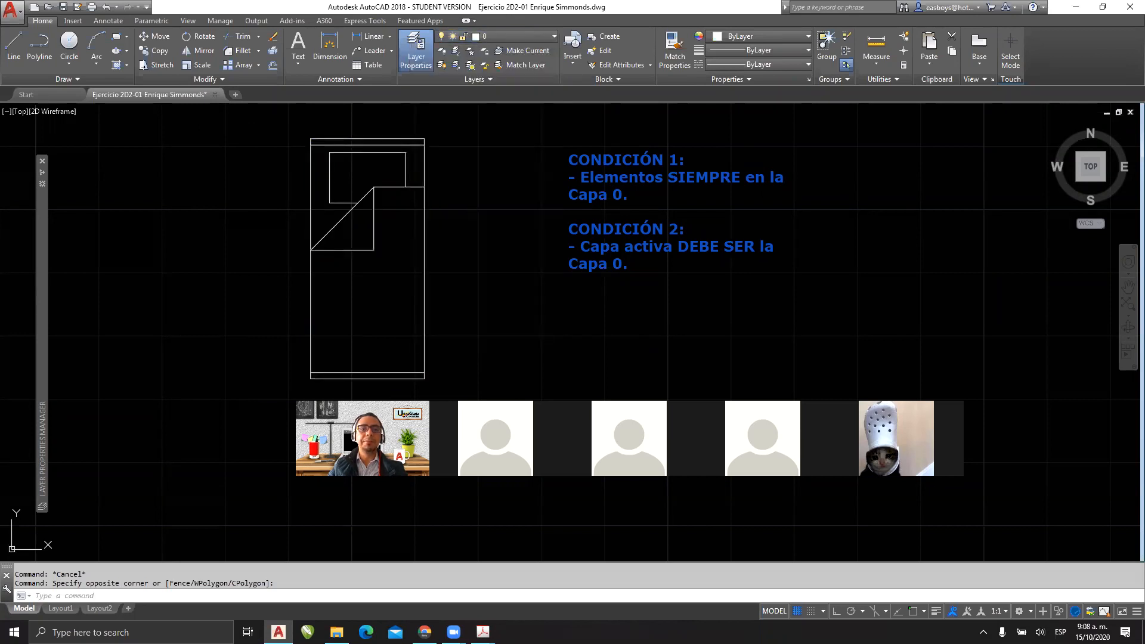
pyautogui.press('Escape')
pyautogui.click(425, 244)
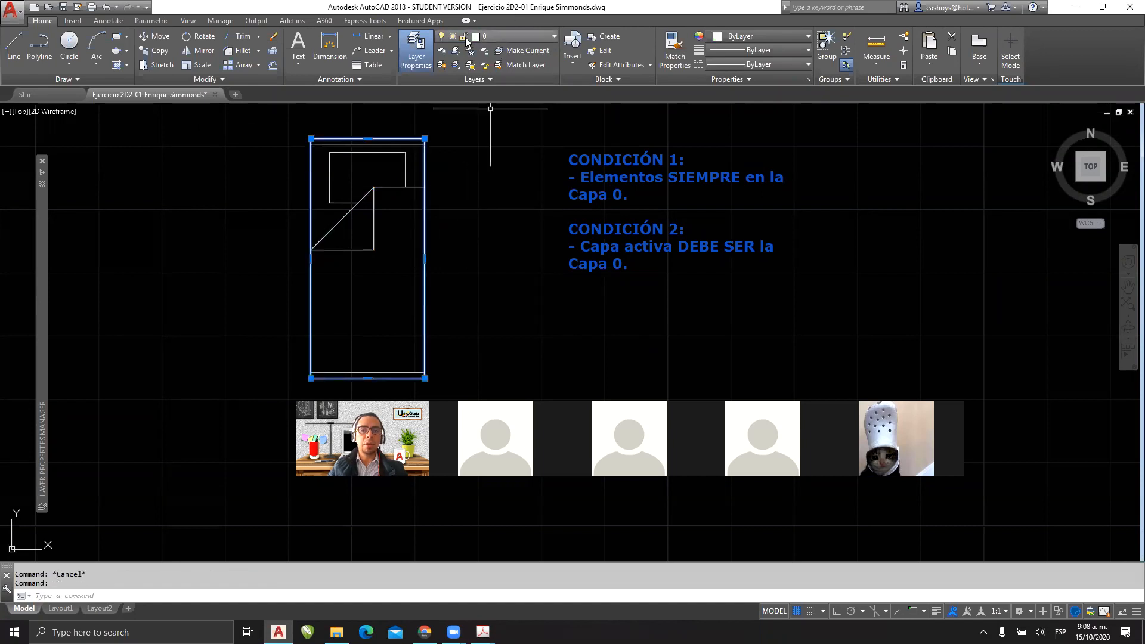
pyautogui.press('Escape')
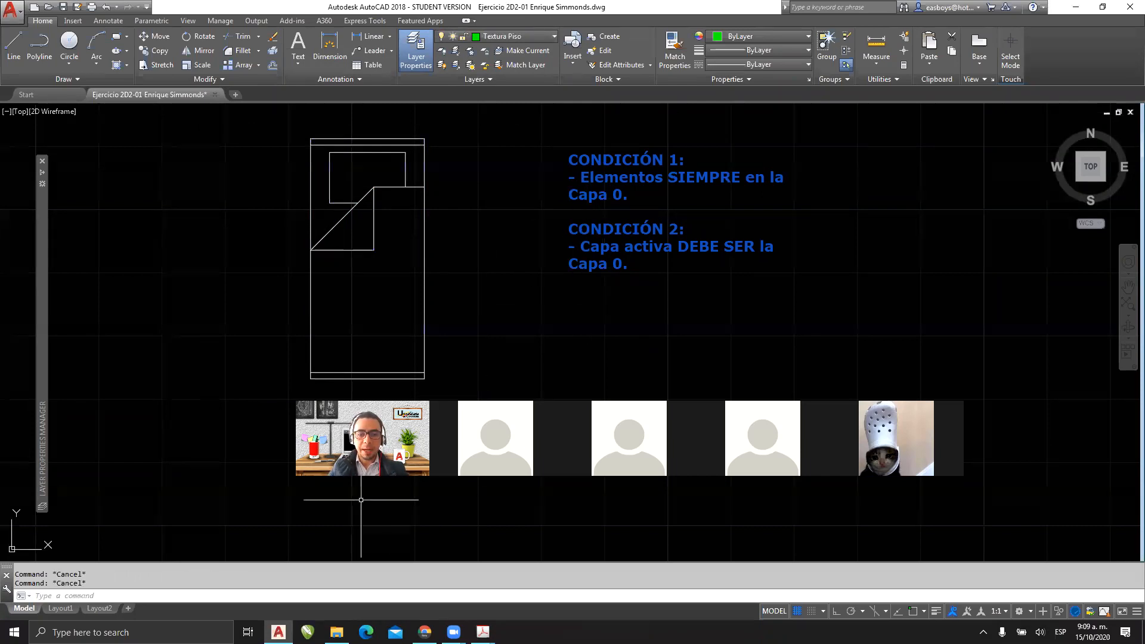
pyautogui.moveTo(540, 18)
pyautogui.mouseDown()
pyautogui.moveTo(421, 48)
pyautogui.moveTo(573, 95)
pyautogui.moveTo(590, 3)
pyautogui.mouseUp()
pyautogui.moveTo(449, 9)
pyautogui.mouseDown()
pyautogui.moveTo(421, 86)
pyautogui.moveTo(565, 119)
pyautogui.mouseUp()
pyautogui.moveTo(783, 150); pyautogui.dragTo(603, 53)
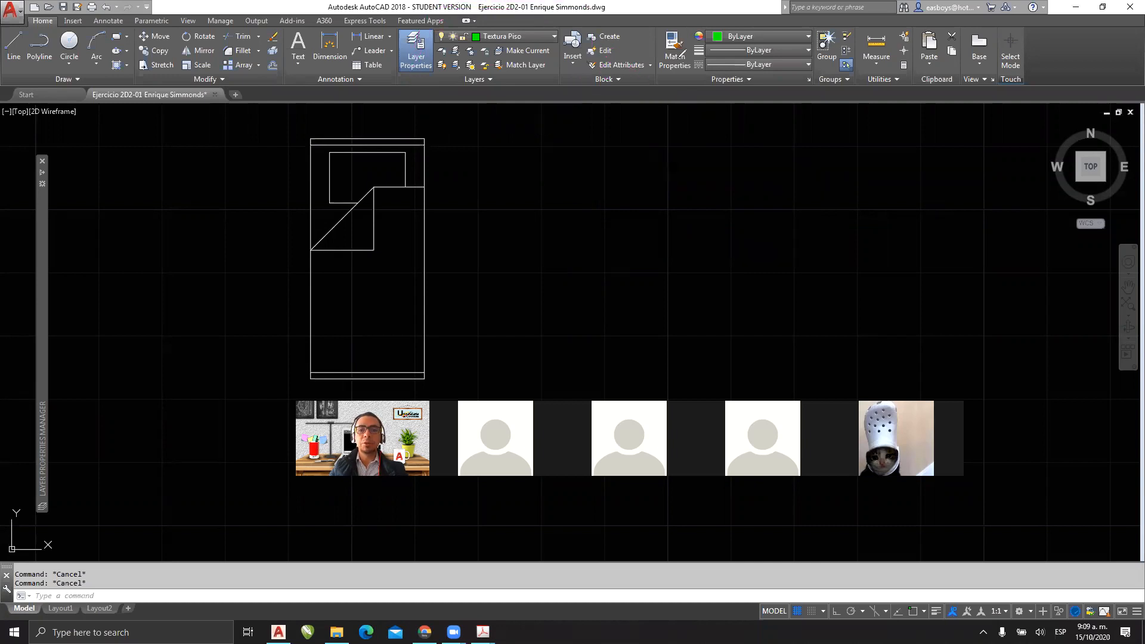
# Step: Set layer 0 as the current layer and undo that change
pyautogui.click(525, 36)
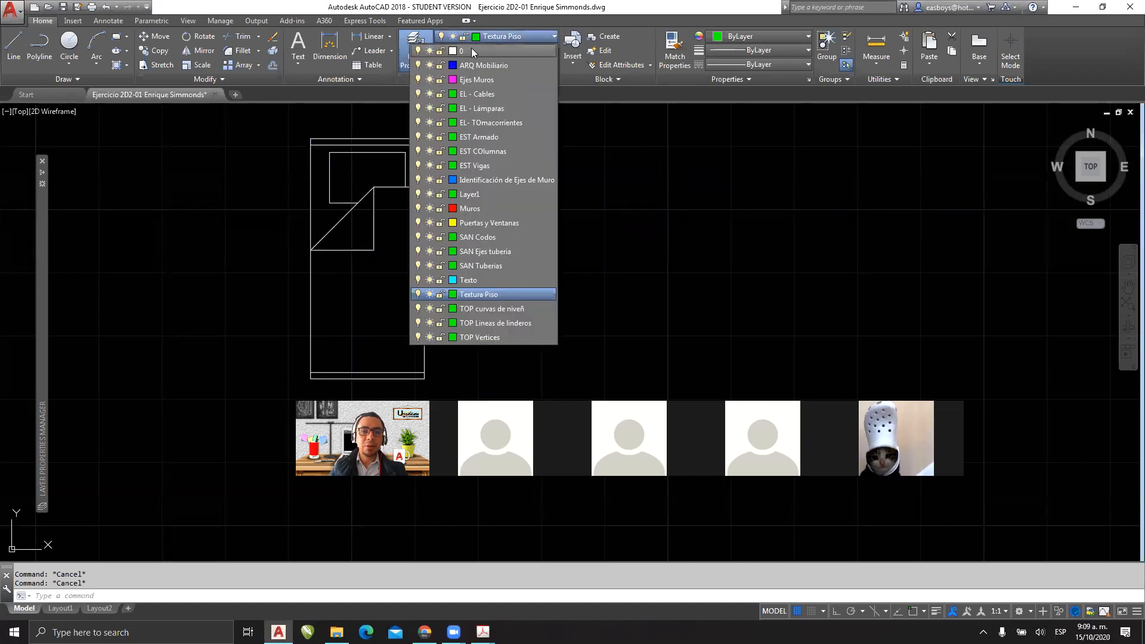
pyautogui.click(472, 50)
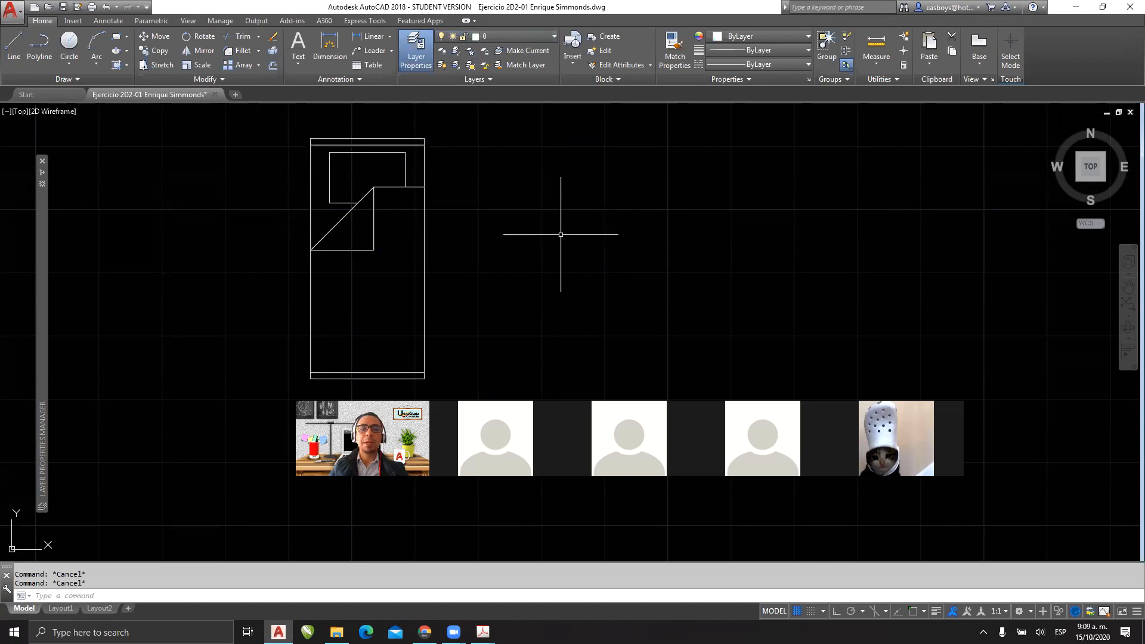
pyautogui.hotkey('ctrl', 'z')
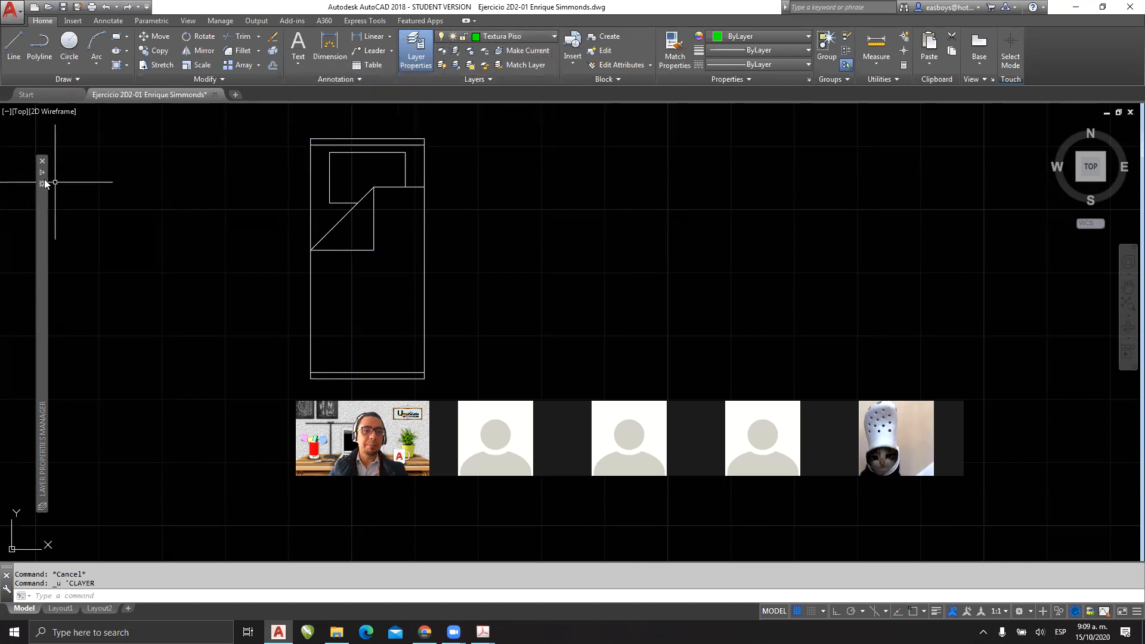
# Step: Make layer 0 current in the Layer Properties Manager and close the manager
pyautogui.moveTo(42, 173)
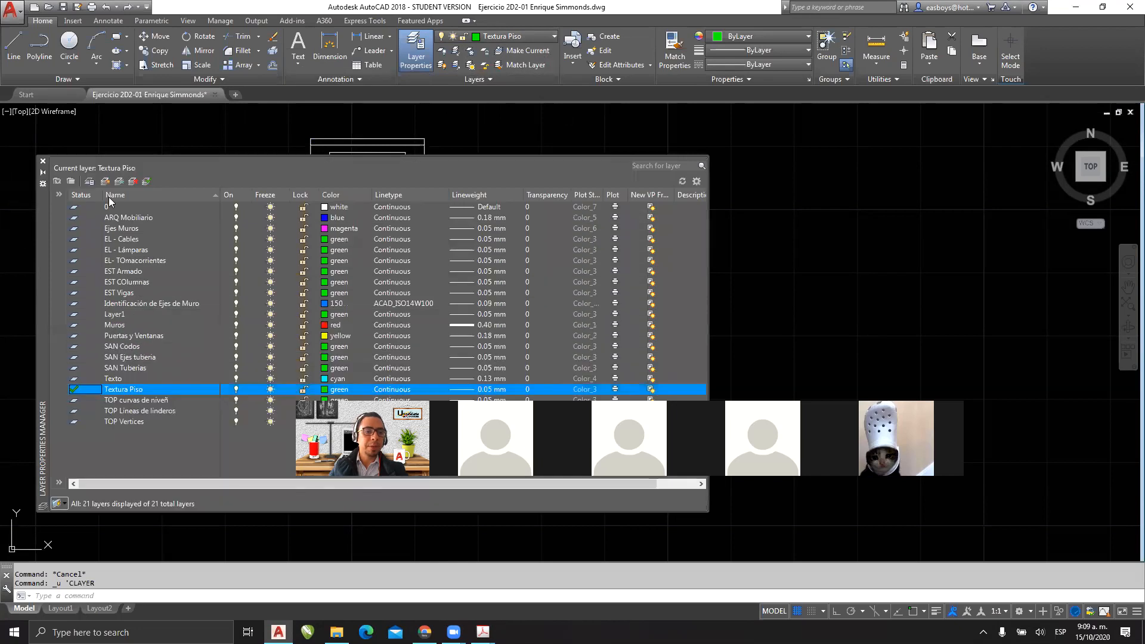
pyautogui.click(115, 208)
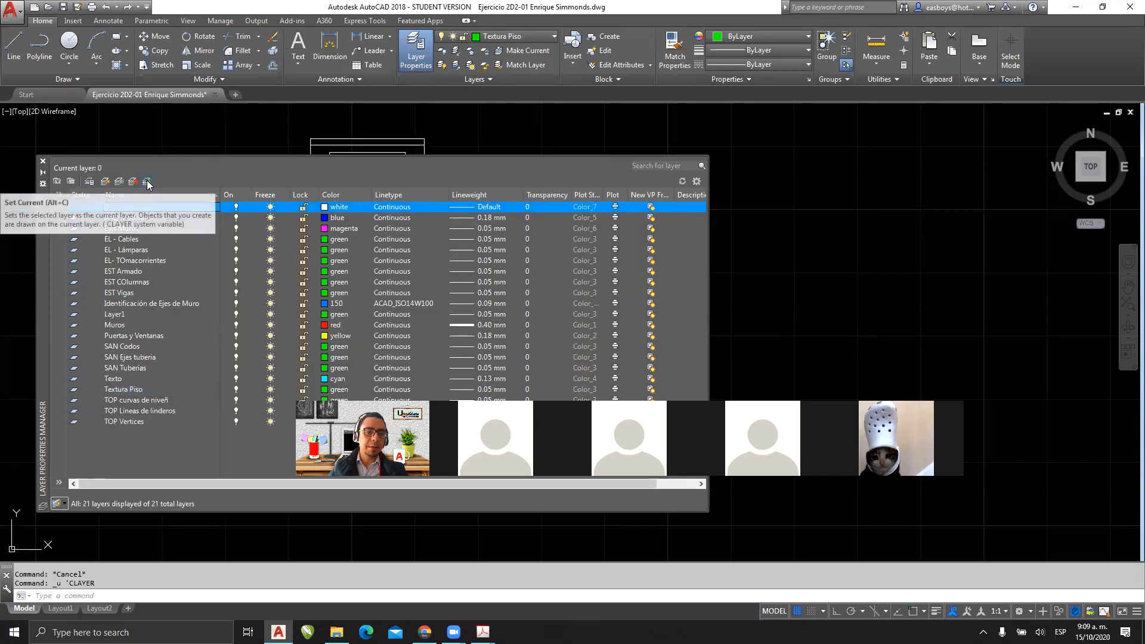
pyautogui.click(147, 182)
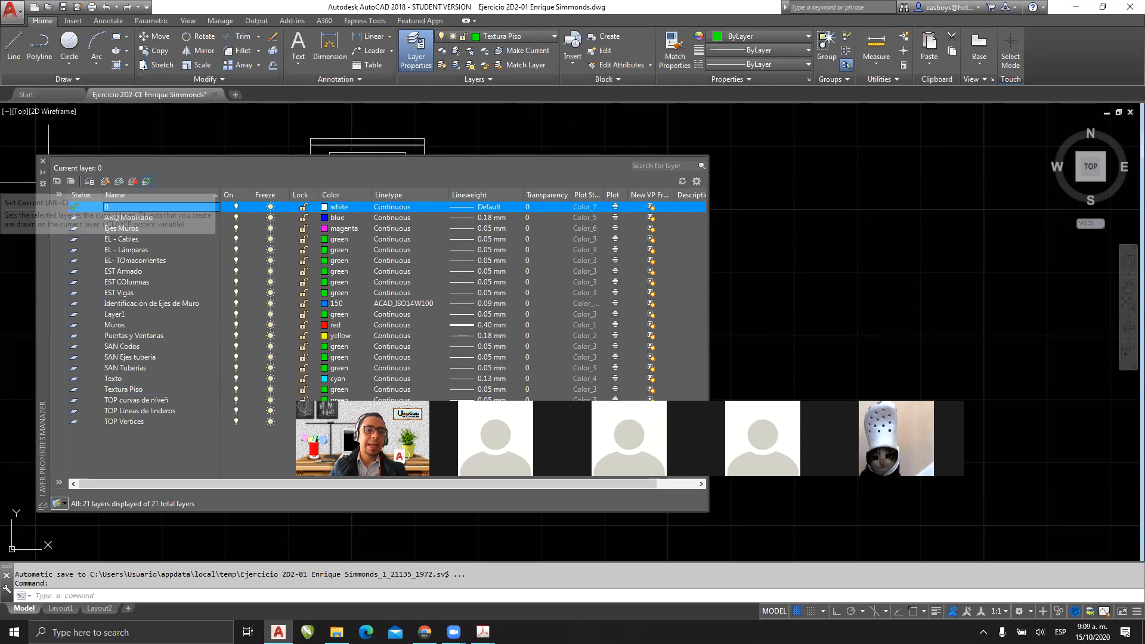
pyautogui.click(44, 159)
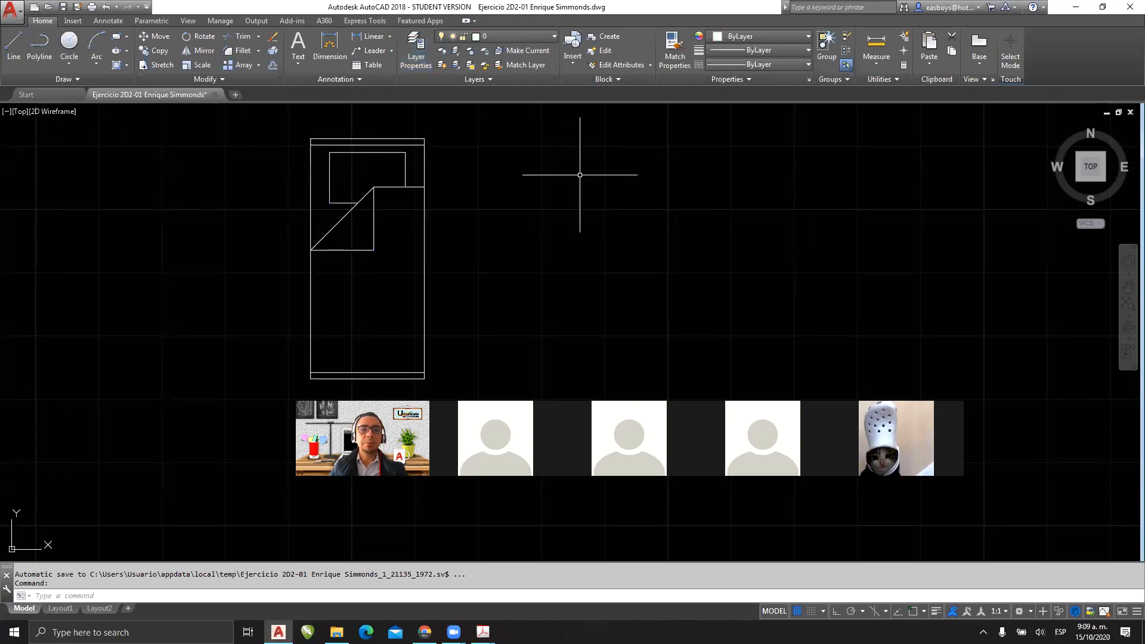
# Step: Draw a freehand zigzag of nine connected line segments in the empty space beside the bed copy
pyautogui.press('l')
pyautogui.press('Return')
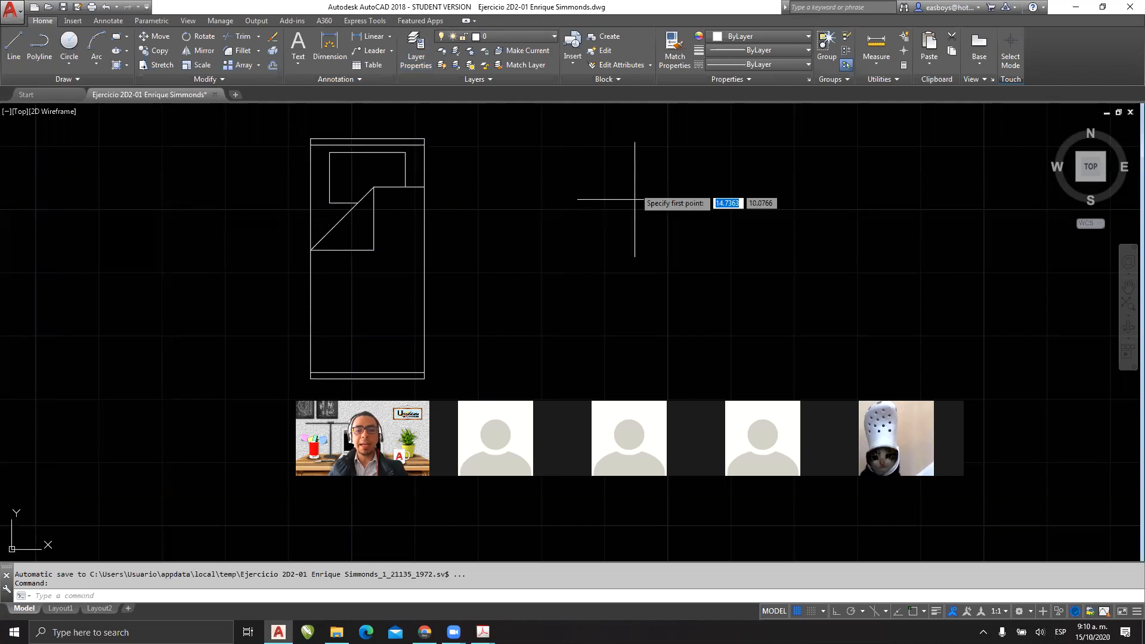
pyautogui.click(642, 180)
pyautogui.click(532, 269)
pyautogui.click(676, 244)
pyautogui.click(875, 182)
pyautogui.click(799, 173)
pyautogui.click(726, 251)
pyautogui.click(758, 312)
pyautogui.click(708, 316)
pyautogui.click(535, 171)
pyautogui.click(648, 164)
pyautogui.press('Escape')
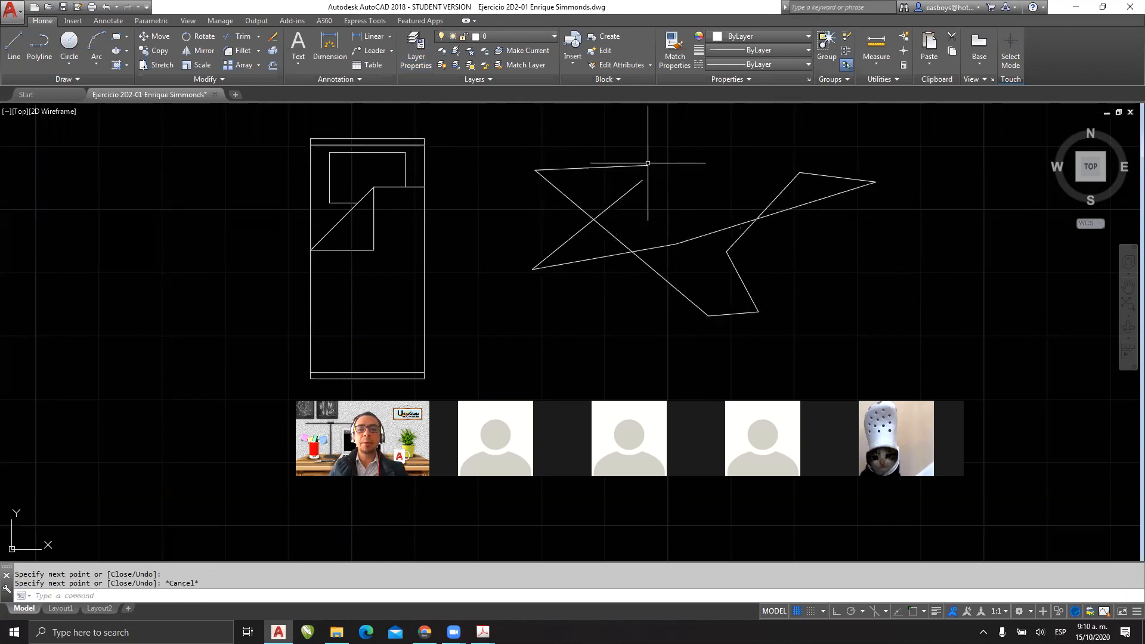
# Step: Erase all the zigzag test lines beside the bed copy
pyautogui.click(963, 135)
pyautogui.click(560, 343)
pyautogui.press('Delete')
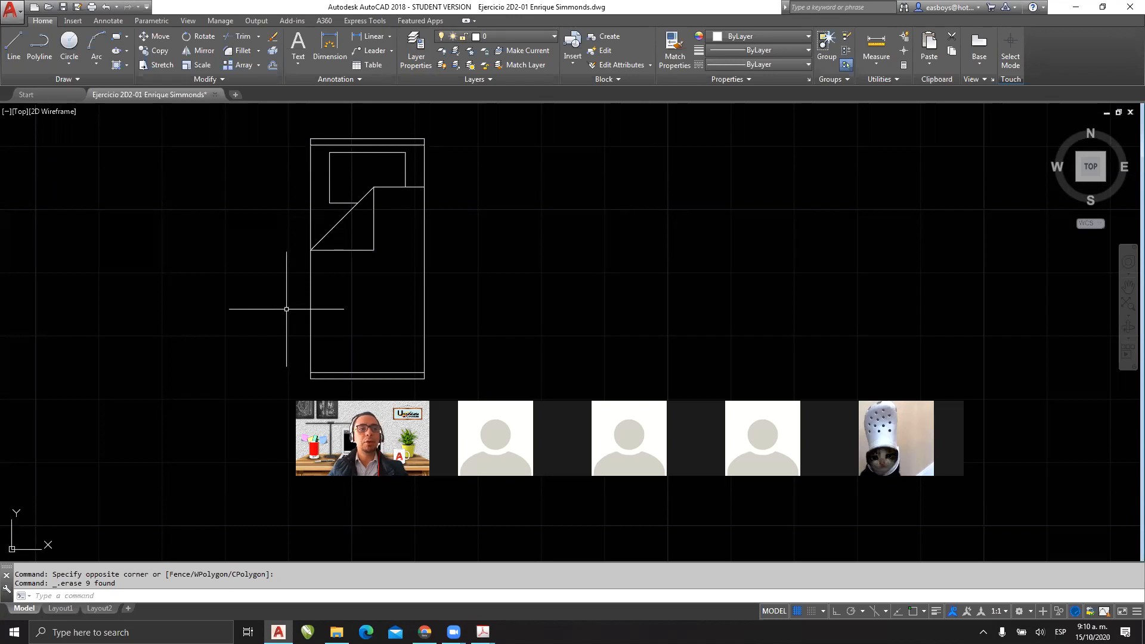
# Step: Start a block definition named CAMA INDIVIDUAL and select all lines of the bed copy as its objects
pyautogui.click(610, 40)
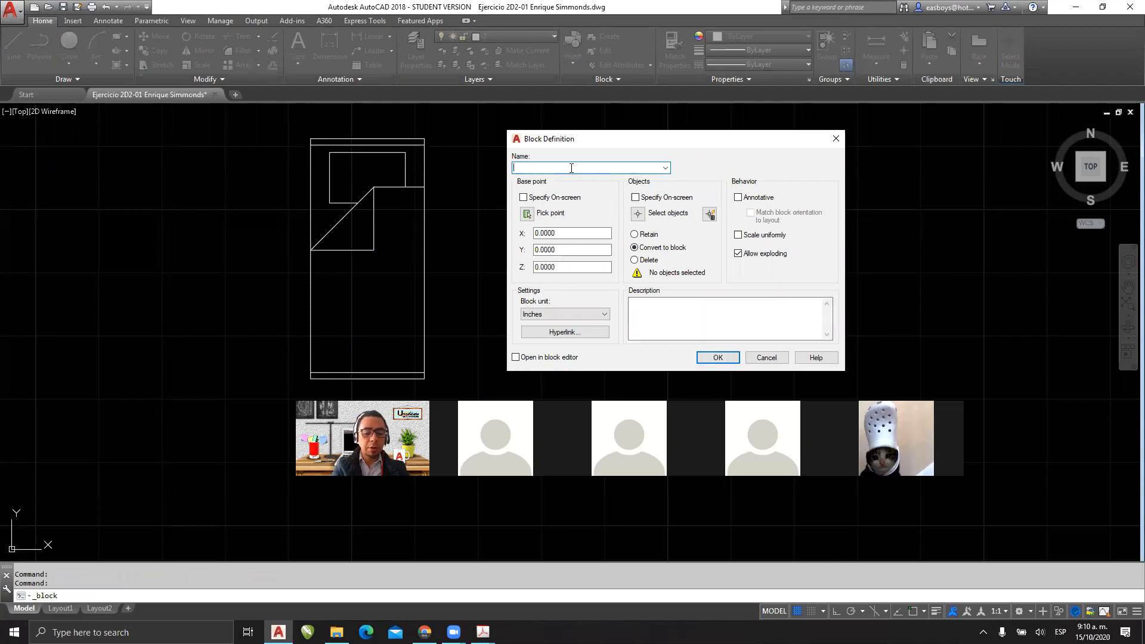
pyautogui.write('CAMA')
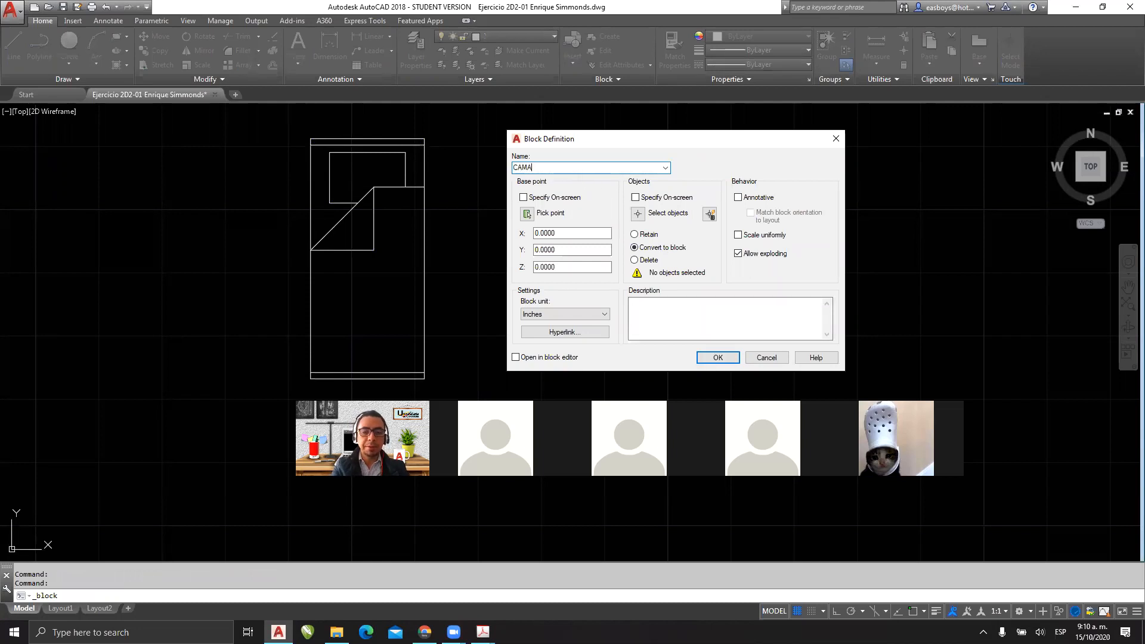
pyautogui.write(' INDIVIDUAL')
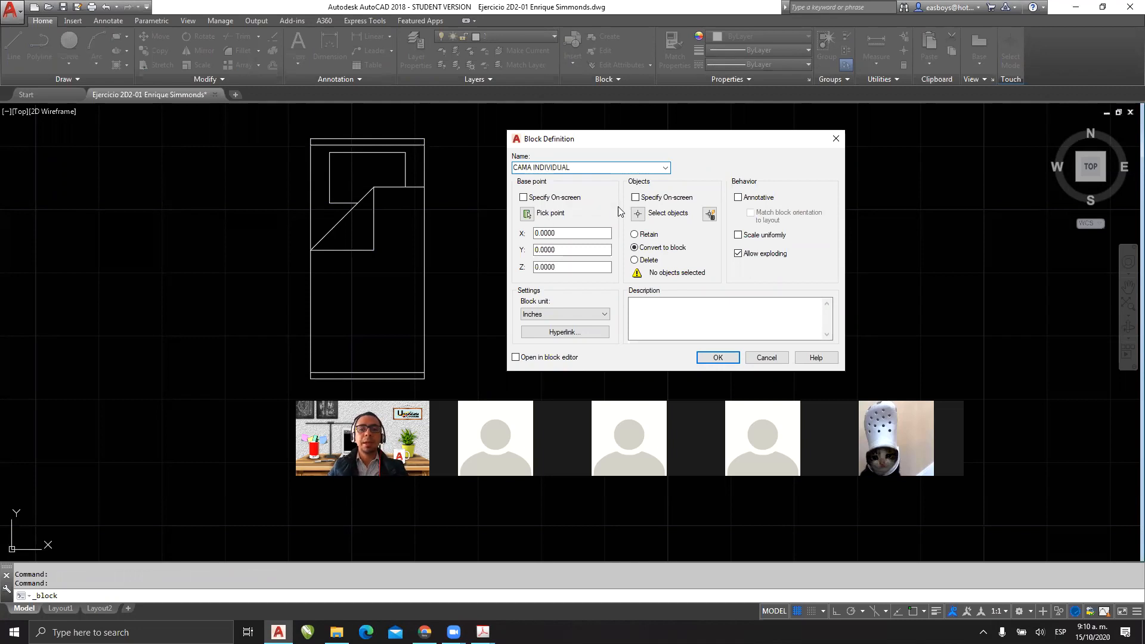
pyautogui.click(638, 215)
pyautogui.click(289, 124)
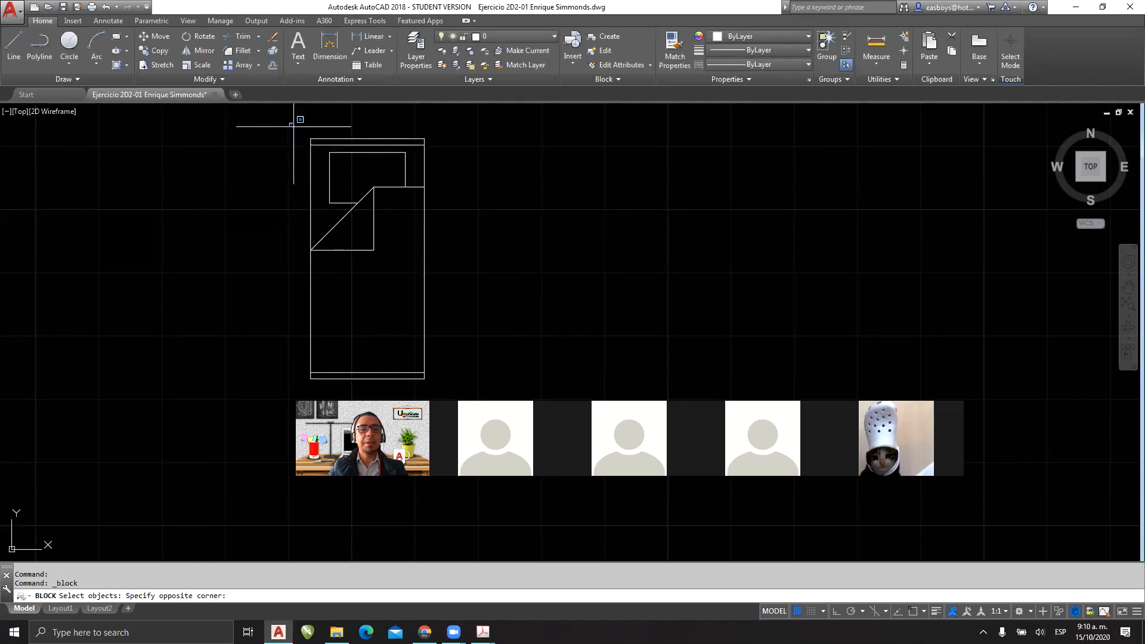
pyautogui.click(446, 392)
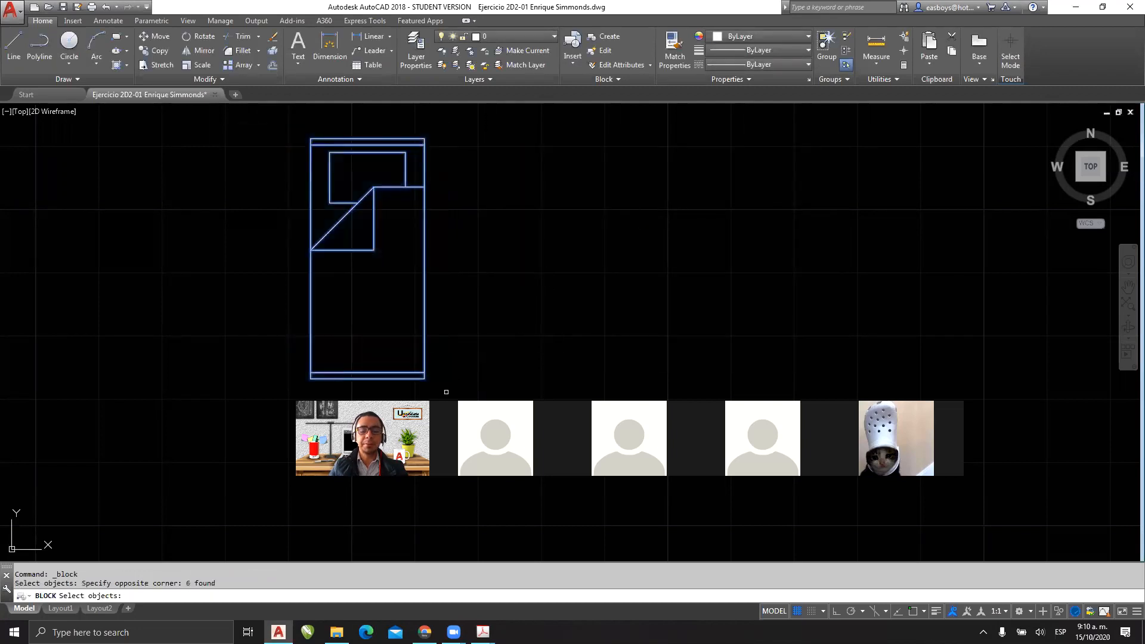
pyautogui.press('Return')
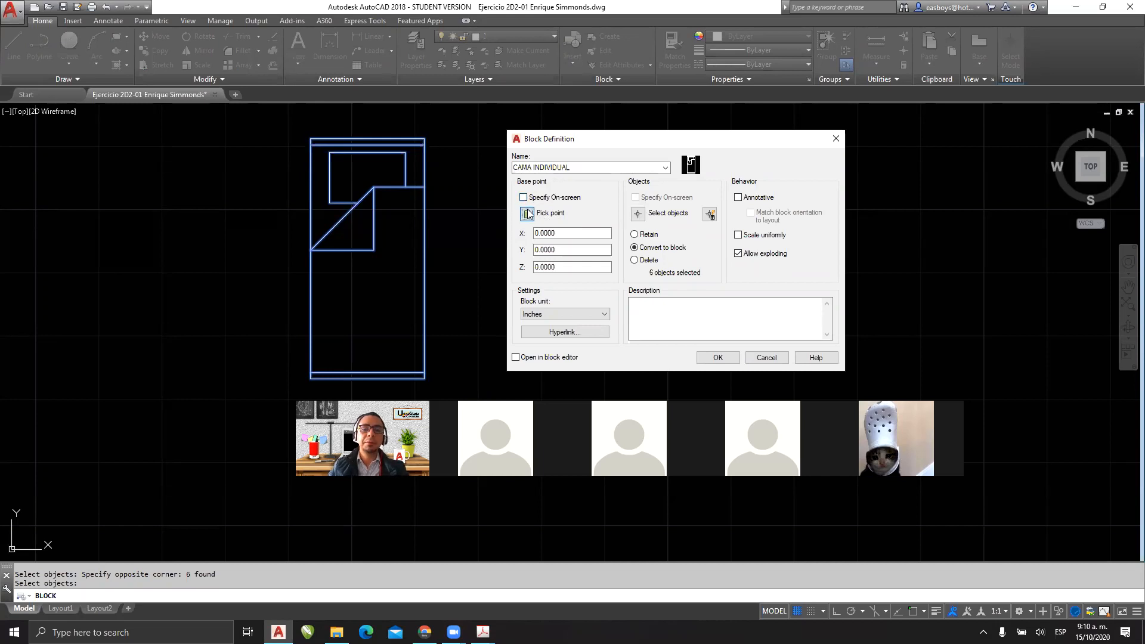
# Step: Turn on object snap and pick the midpoint of the bed's headboard edge as the block's base point
pyautogui.click(526, 214)
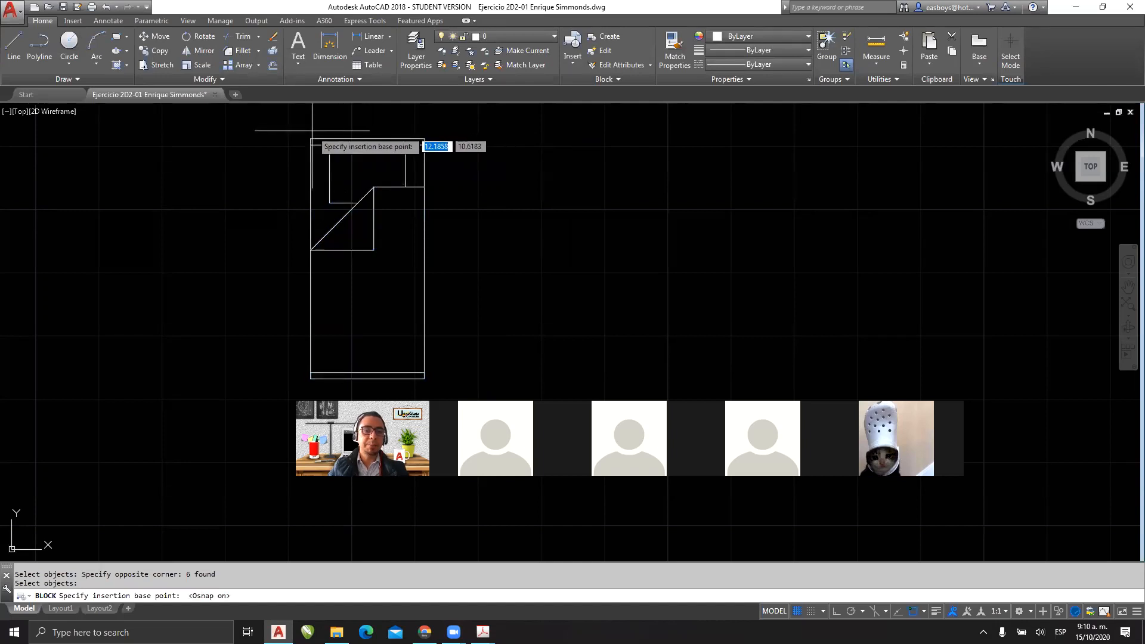
pyautogui.press('F3')
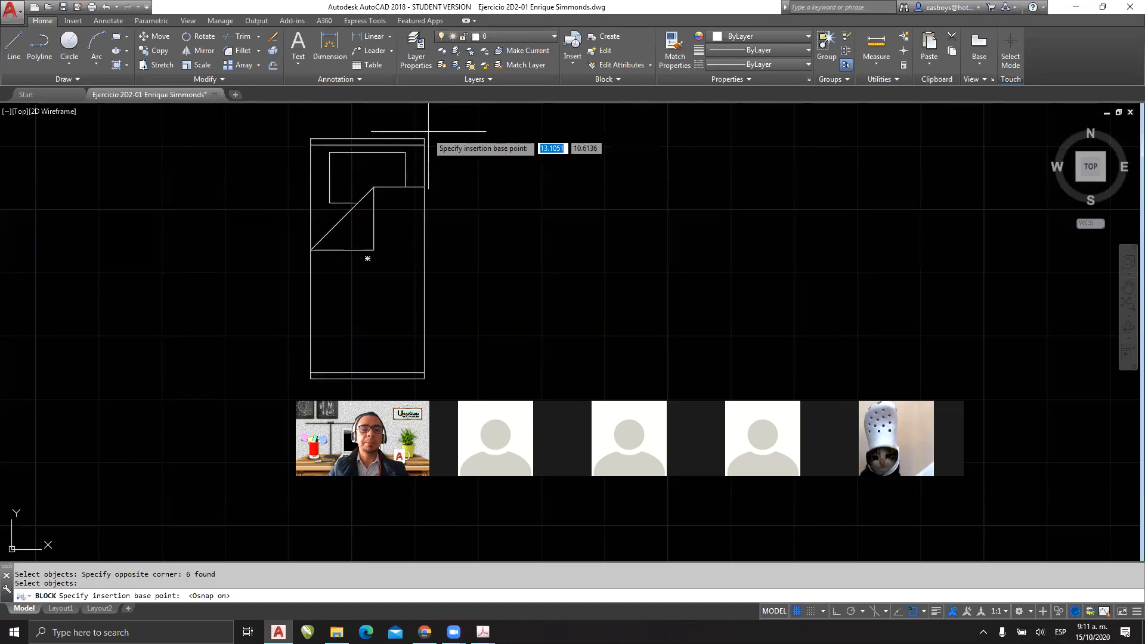
pyautogui.scroll(-2, 394, 218)
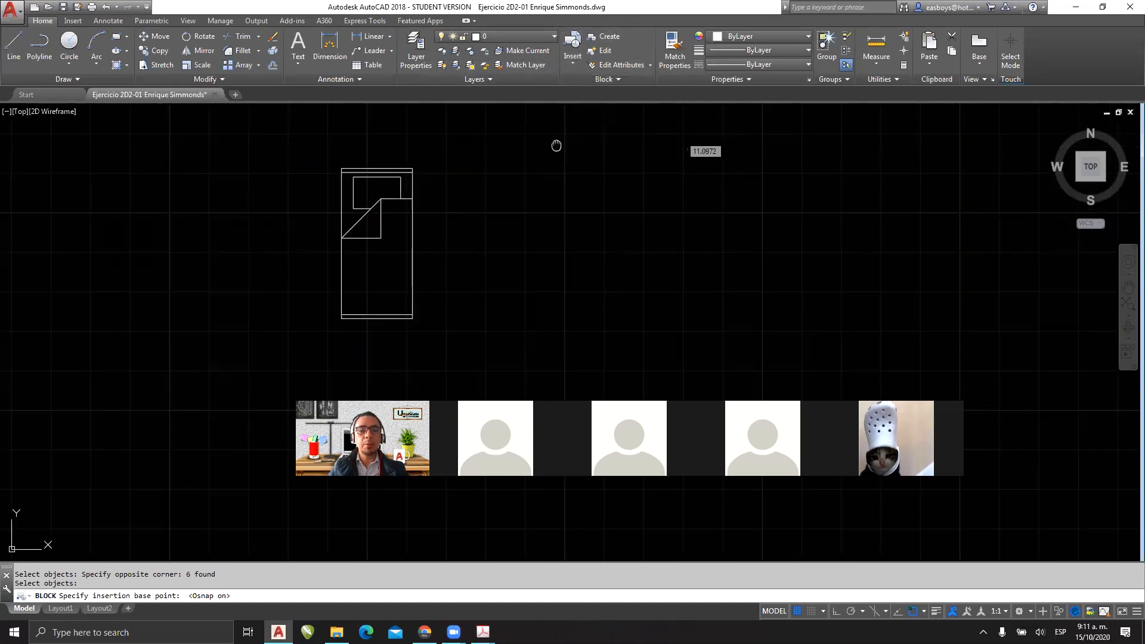
pyautogui.moveTo(556, 146); pyautogui.dragTo(745, 180, button='middle')
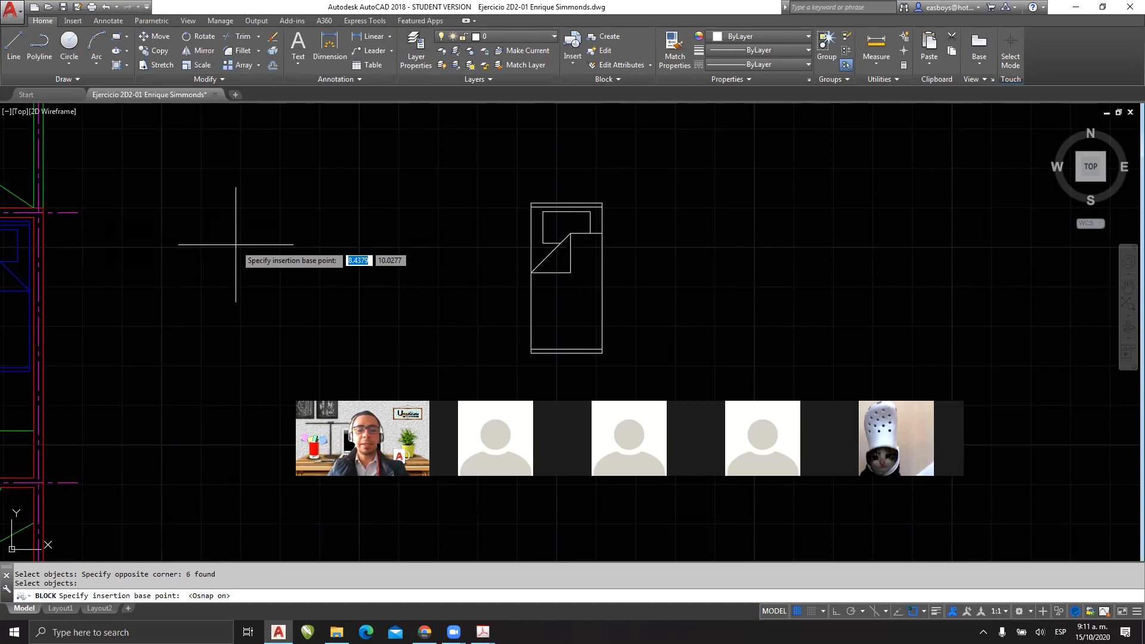
pyautogui.scroll(2, 585, 241)
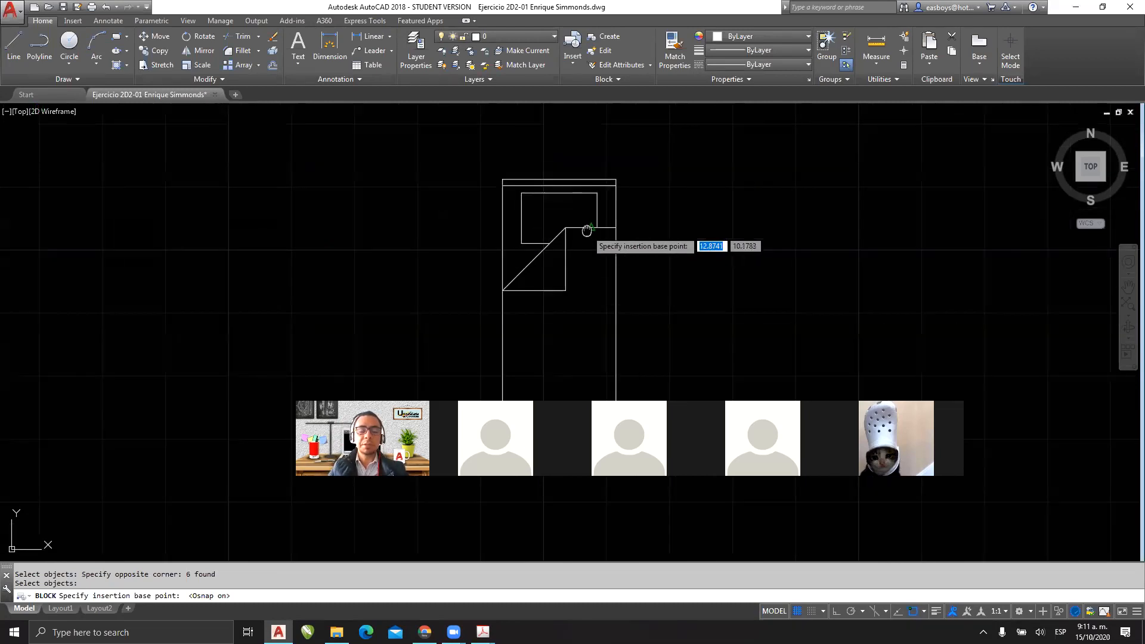
pyautogui.moveTo(586, 230); pyautogui.dragTo(510, 225, button='middle')
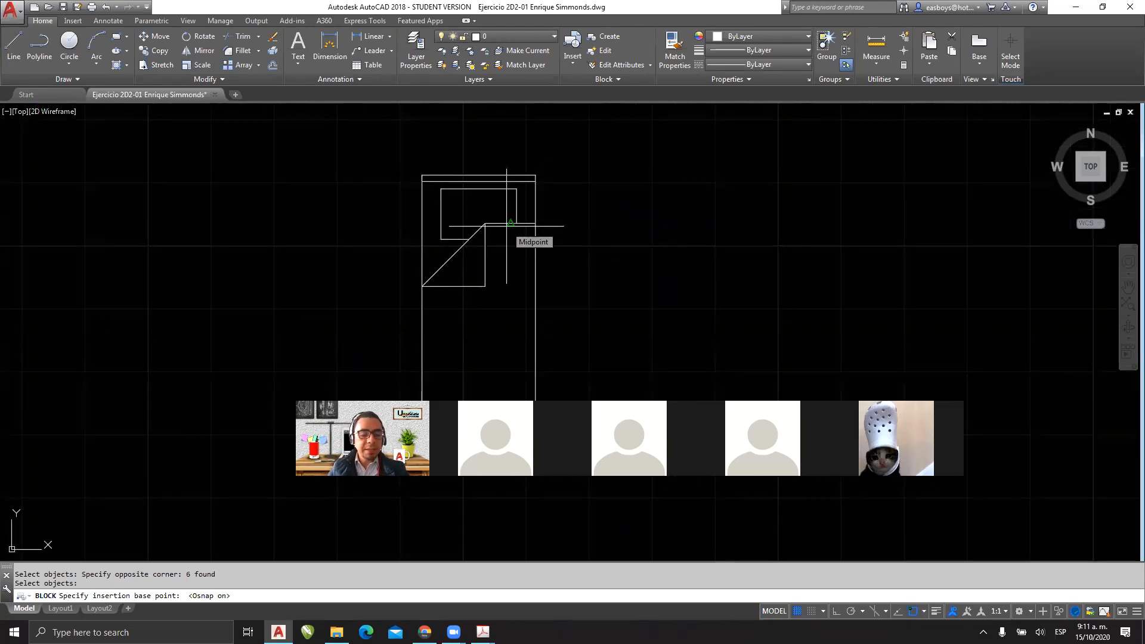
pyautogui.scroll(4, 475, 173)
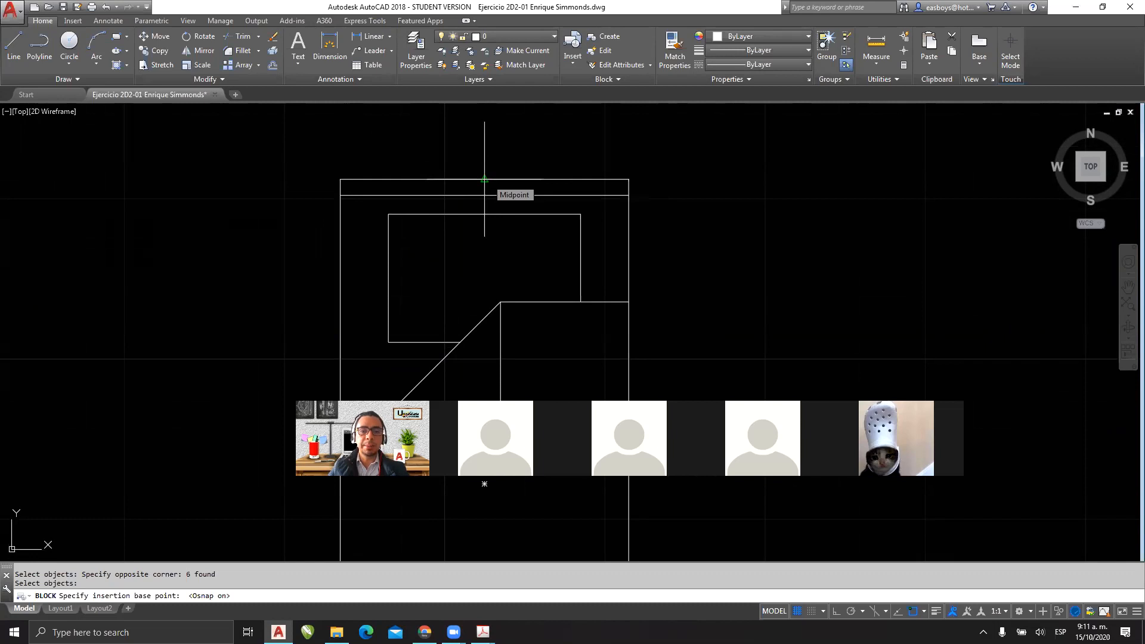
pyautogui.click(484, 179)
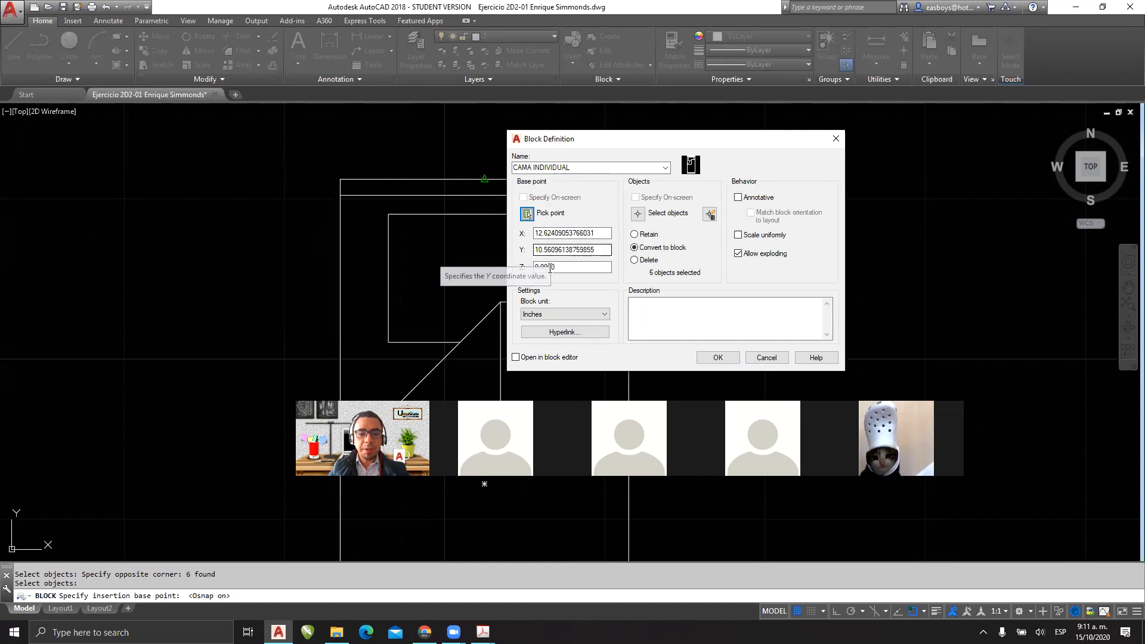
pyautogui.click(583, 491)
pyautogui.moveTo(613, 288)
pyautogui.mouseDown()
pyautogui.moveTo(525, 285)
pyautogui.moveTo(511, 308)
pyautogui.moveTo(520, 336)
pyautogui.moveTo(624, 311)
pyautogui.moveTo(619, 287)
pyautogui.mouseUp()
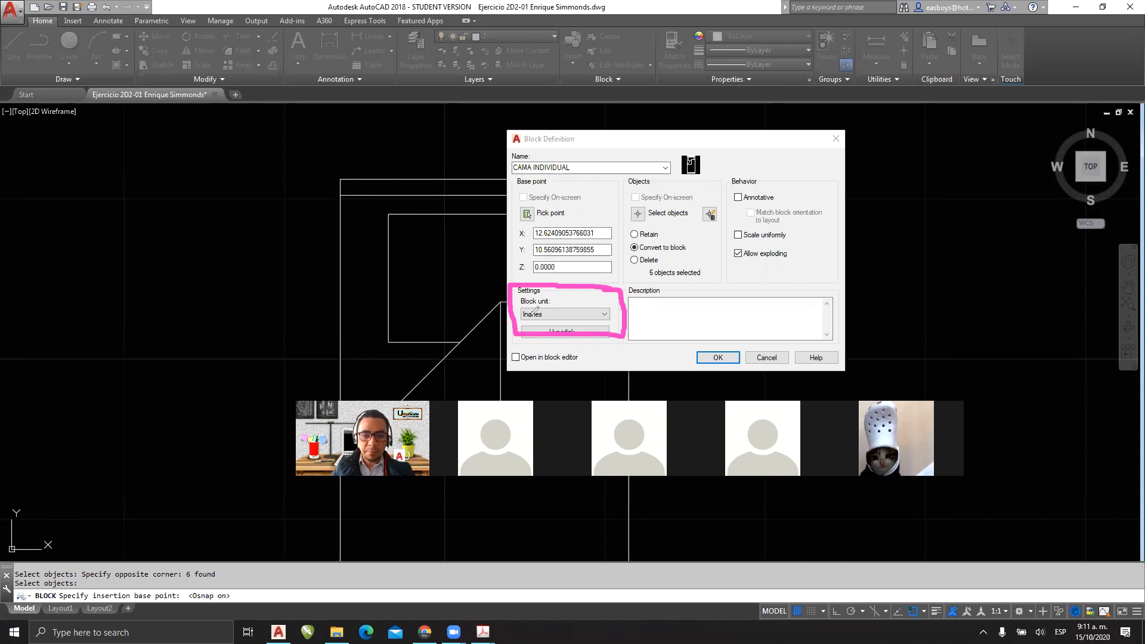
pyautogui.moveTo(523, 320); pyautogui.dragTo(547, 320)
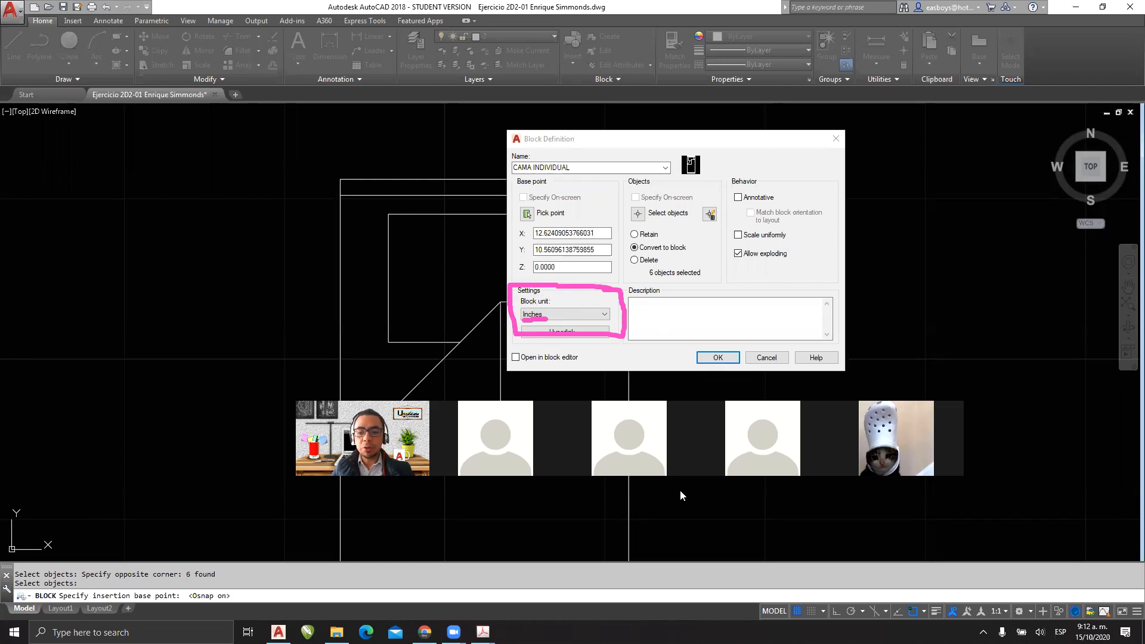
pyautogui.click(687, 56)
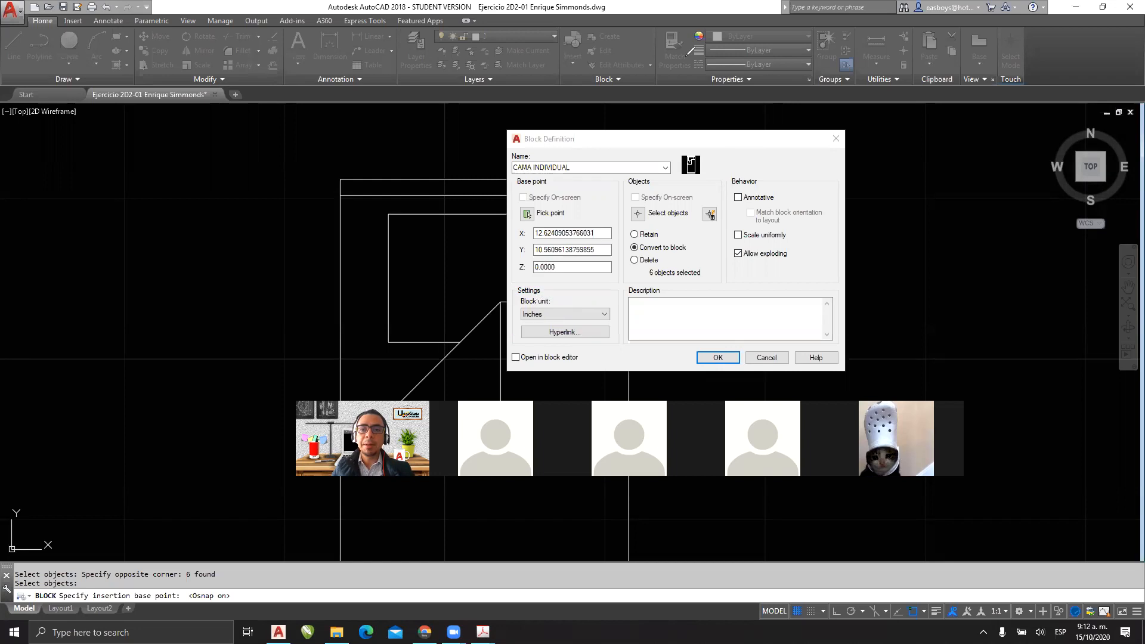
# Step: Discard the block definition and check the drawing's insertion scale unit with the UNITS command
pyautogui.click(835, 138)
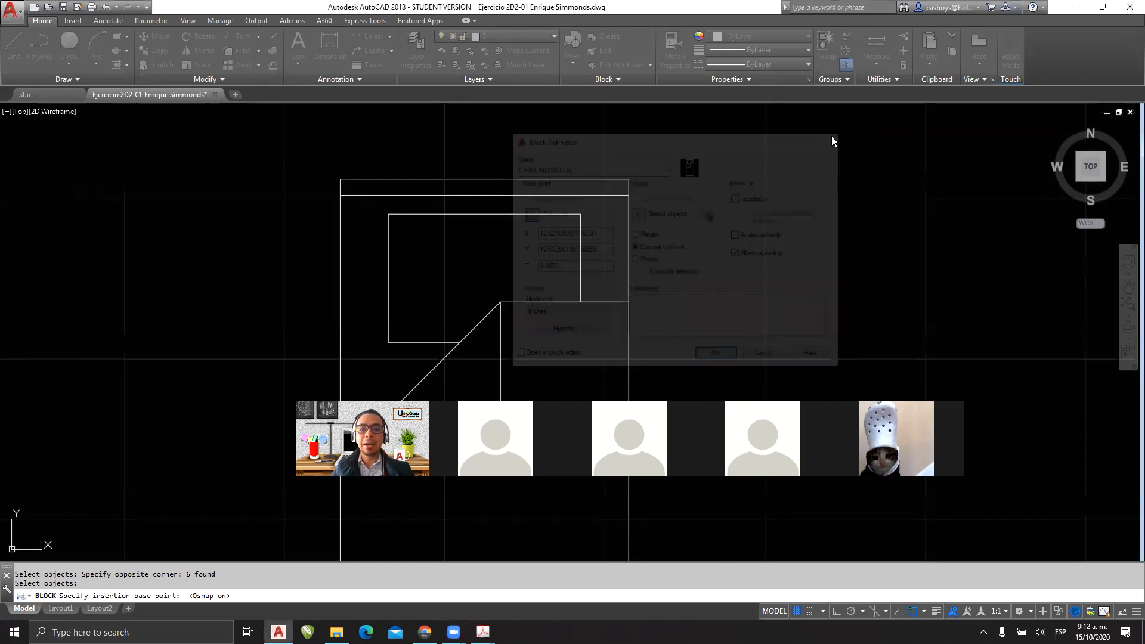
pyautogui.scroll(-4, 620, 298)
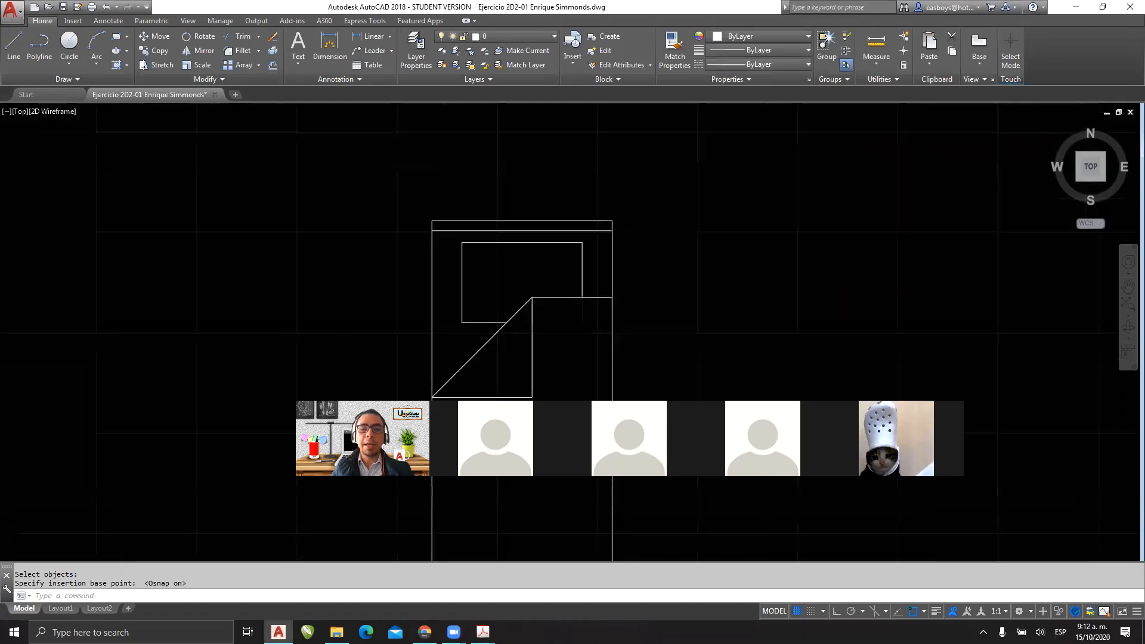
pyautogui.moveTo(600, 294); pyautogui.dragTo(744, 199, button='middle')
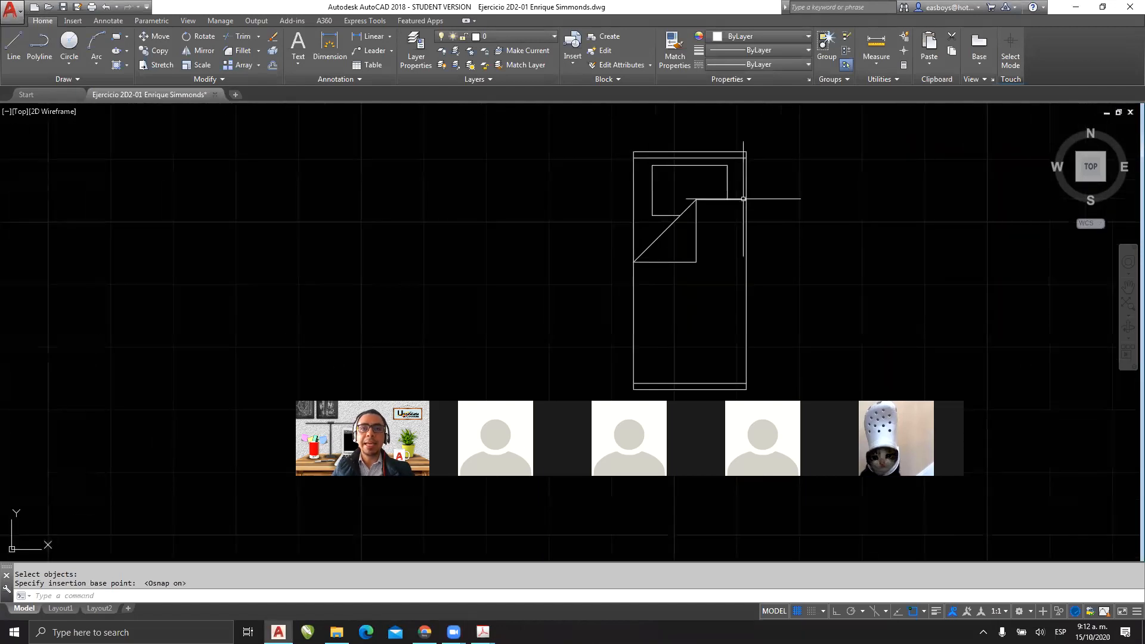
pyautogui.press('Escape')
pyautogui.press('Escape')
pyautogui.write('UNITS')
pyautogui.press('Return')
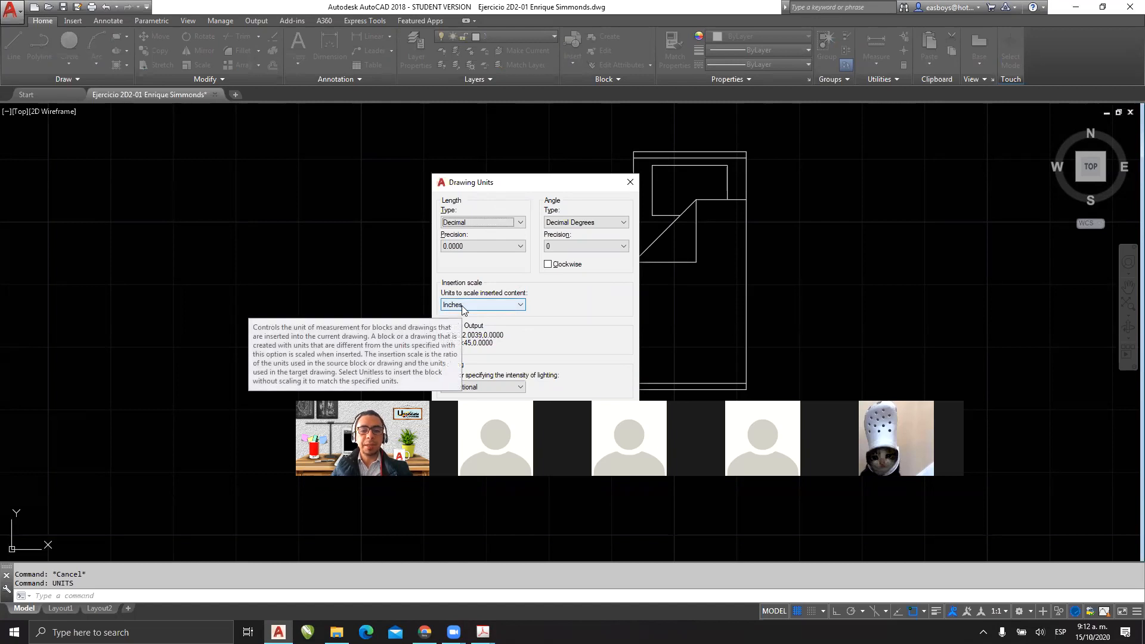
pyautogui.press('Escape')
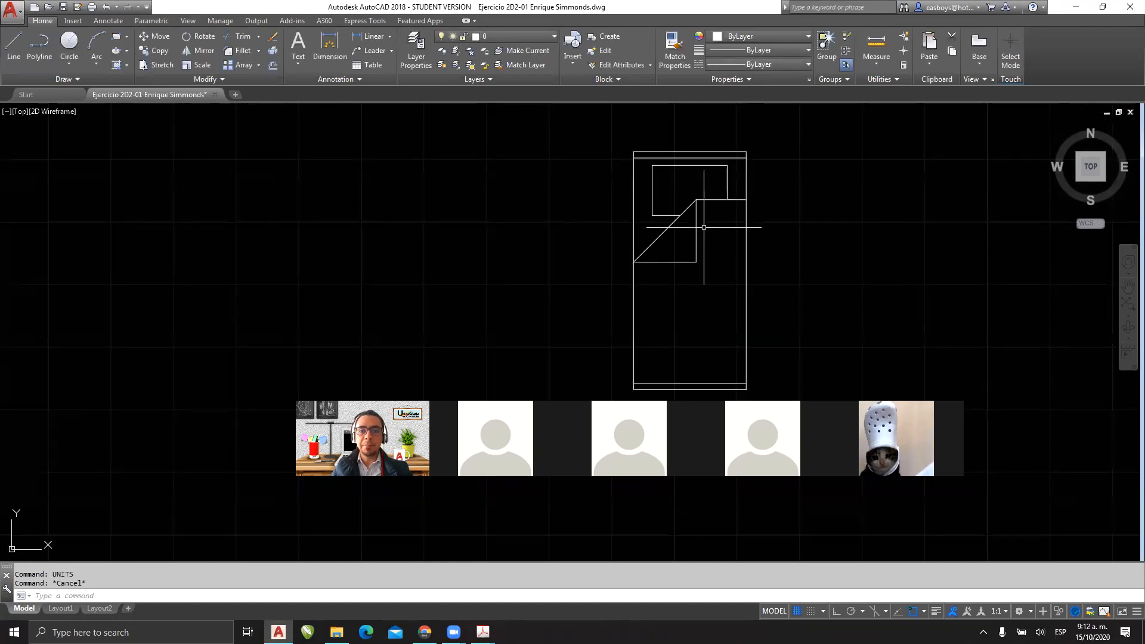
# Step: Define the bed copy as a block named CAMA, based at the headboard edge's midpoint, with Millimeters as block unit
pyautogui.moveTo(699, 229); pyautogui.dragTo(619, 217, button='middle')
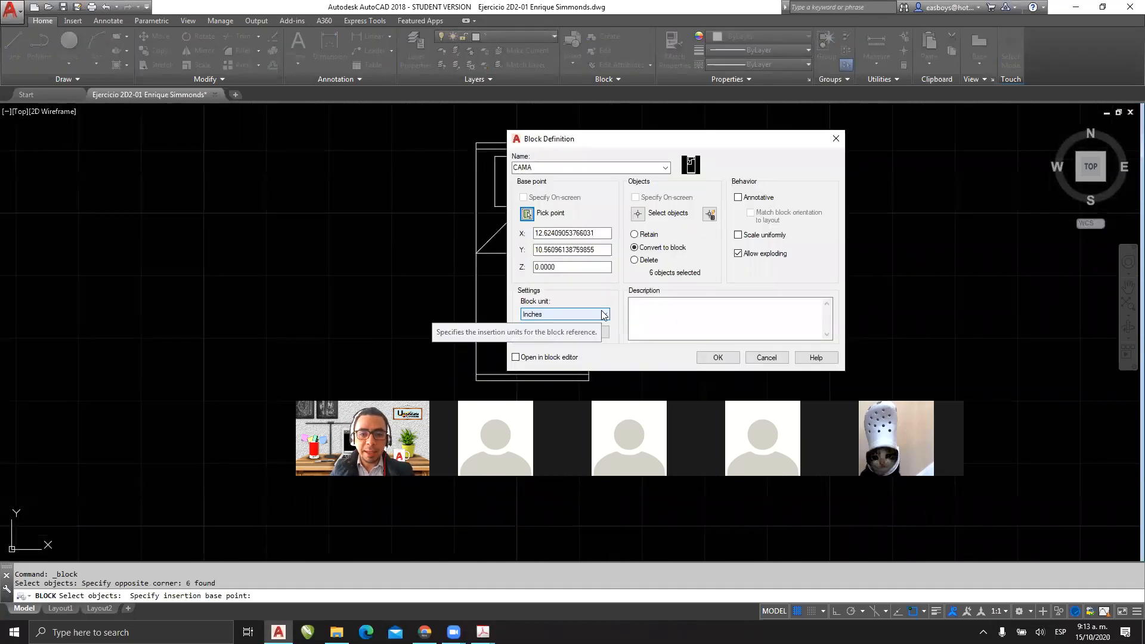
pyautogui.click(604, 315)
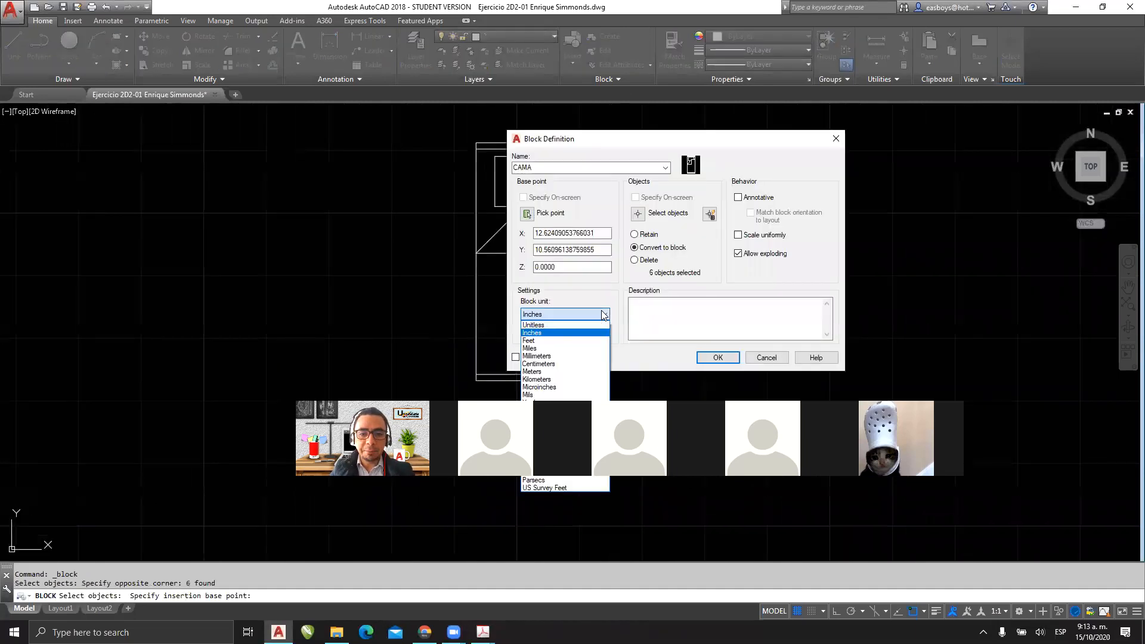
pyautogui.click(570, 356)
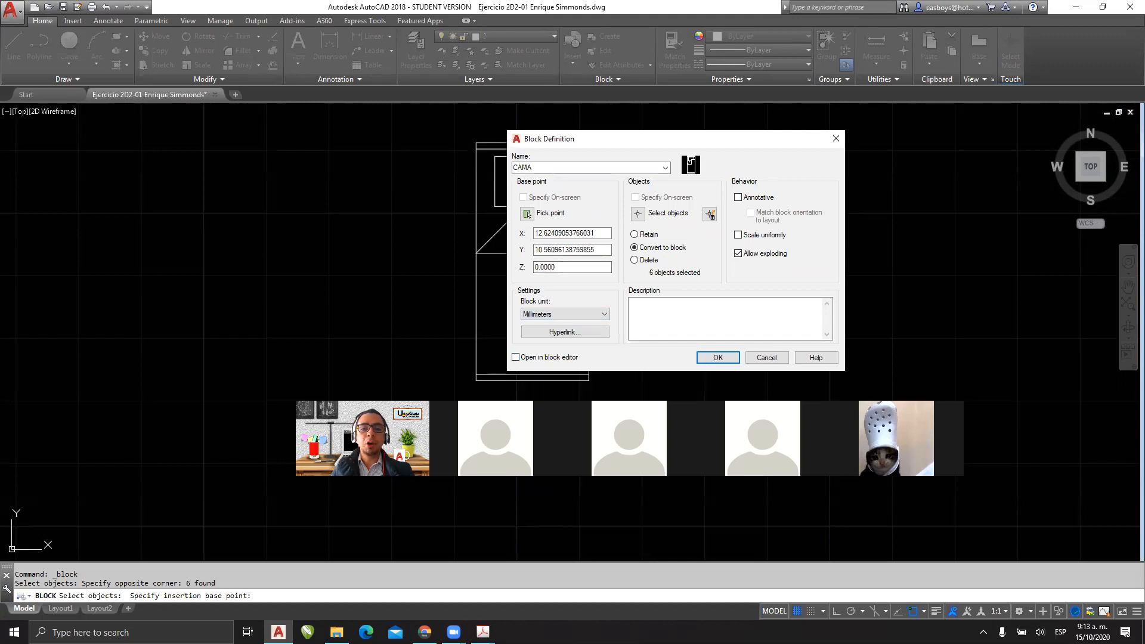
pyautogui.click(706, 357)
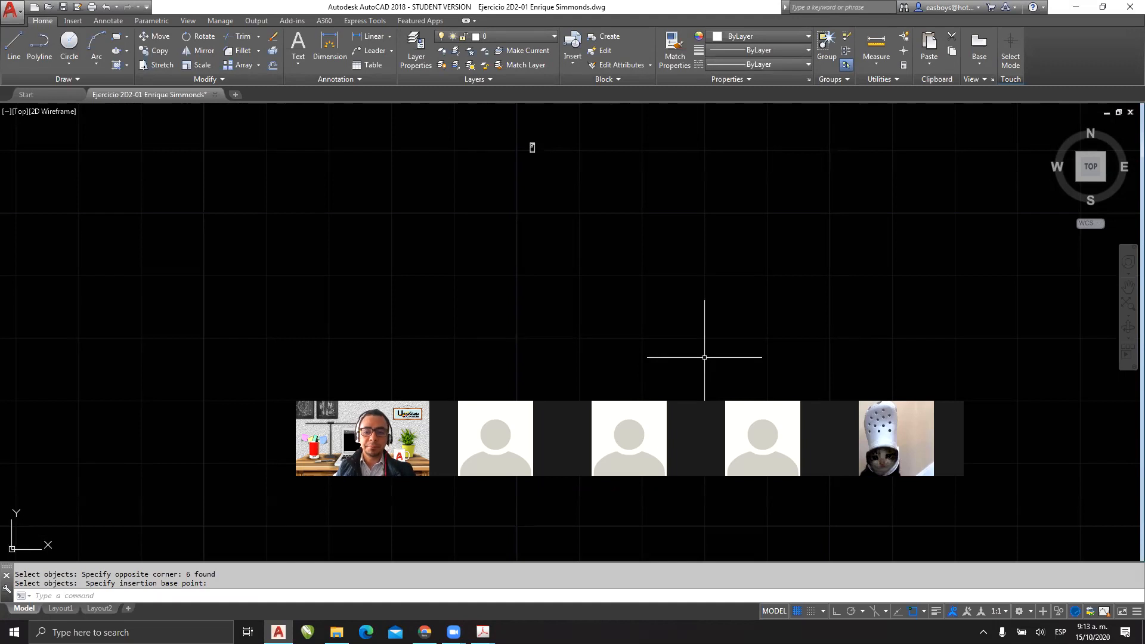
# Step: Move the tiny bed block next to the floor plan's bedrooms to compare its size with the original beds
pyautogui.scroll(-2, 692, 350)
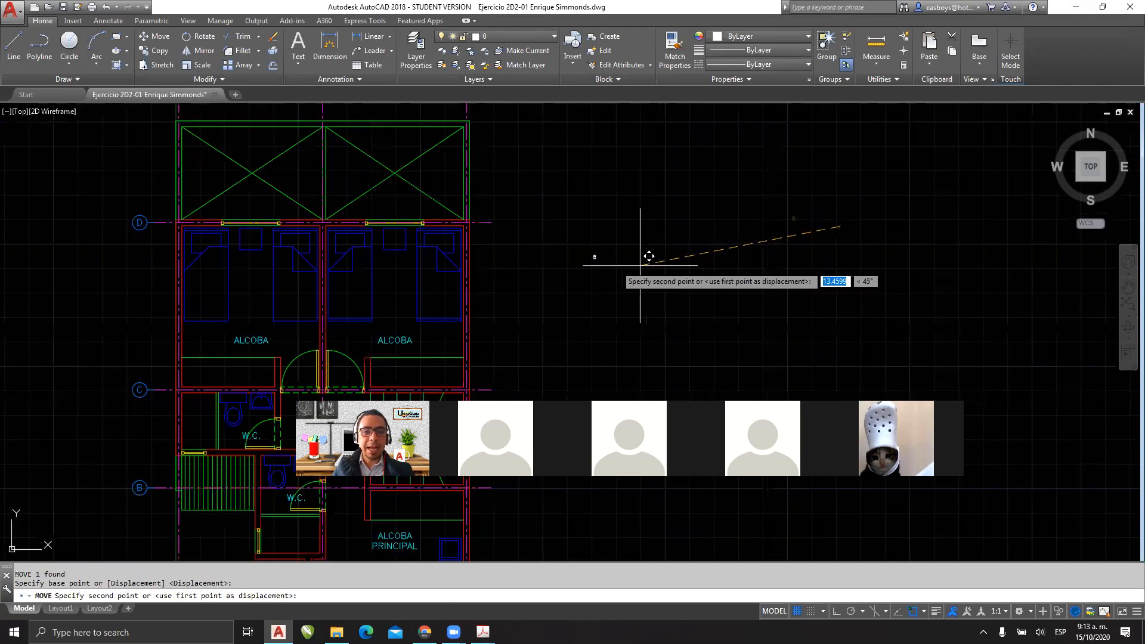
pyautogui.click(531, 292)
pyautogui.scroll(10, 477, 283)
pyautogui.scroll(-5, 567, 287)
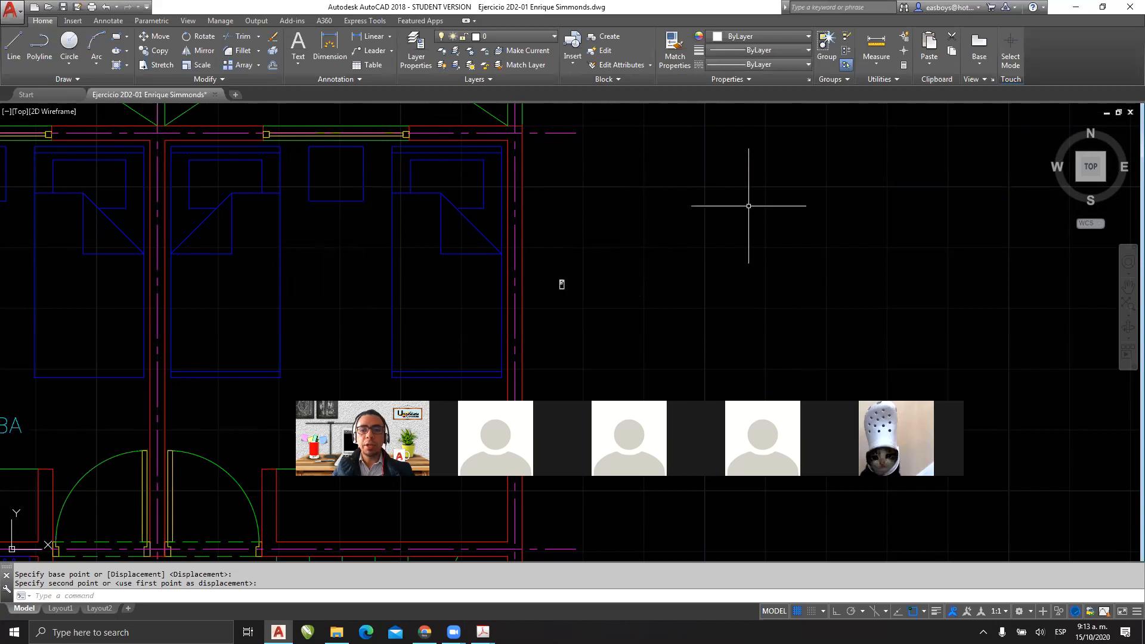
# Step: Check the drawing's insertion scale unit with the UNITS command and open a new block definition to compare its block unit
pyautogui.press('Escape')
pyautogui.press('Escape')
pyautogui.write('UNITS')
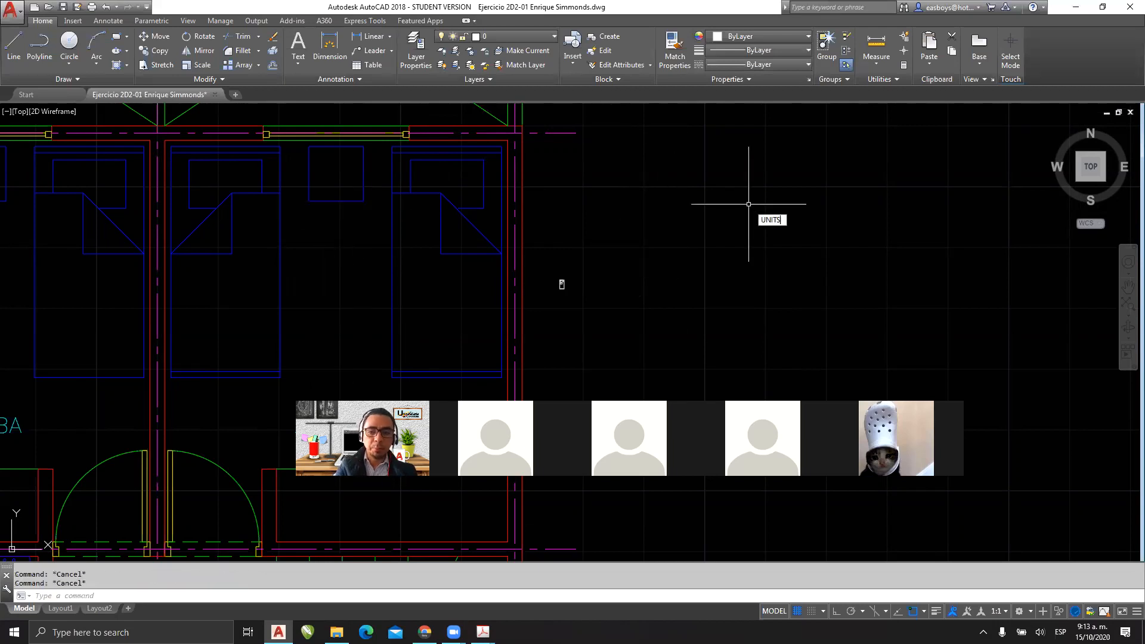
pyautogui.press('Return')
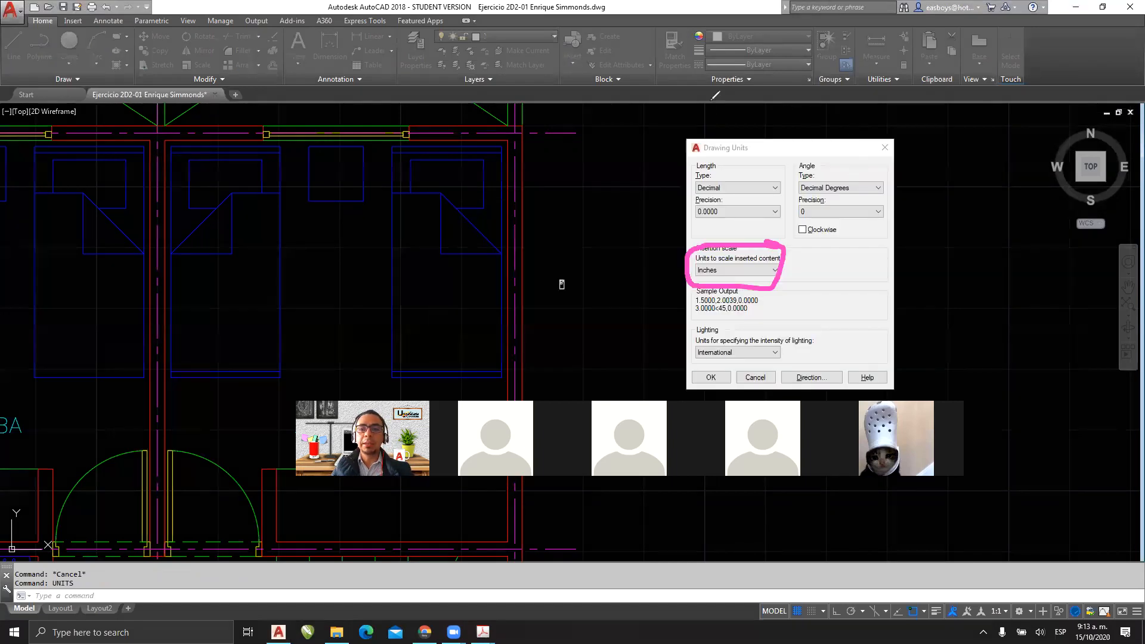
pyautogui.click(617, 95)
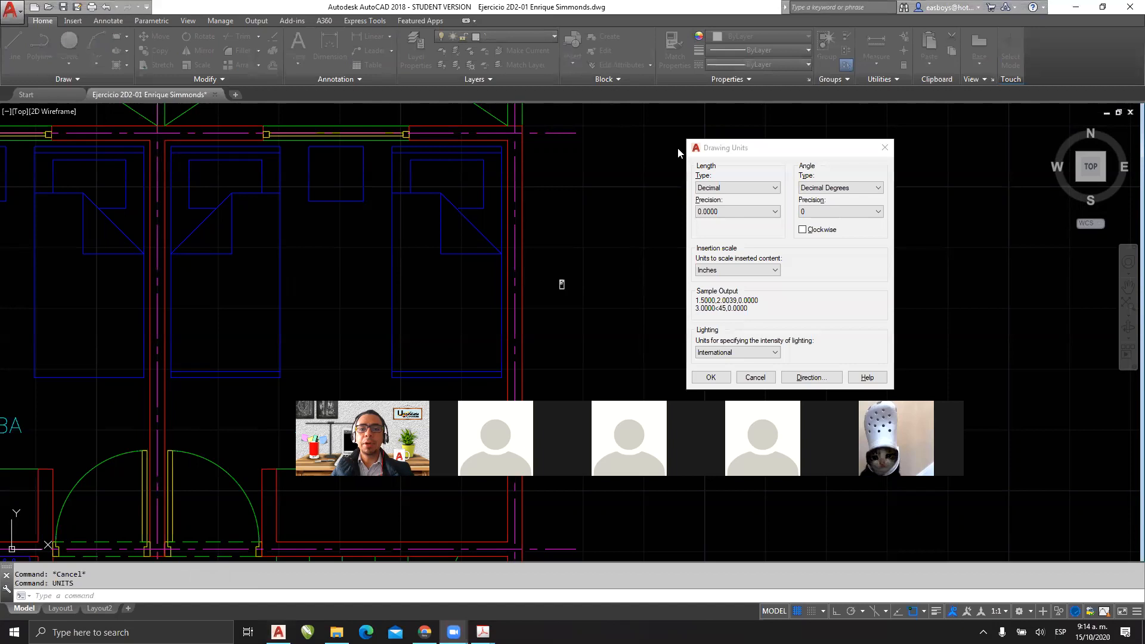
pyautogui.click(884, 148)
pyautogui.click(610, 37)
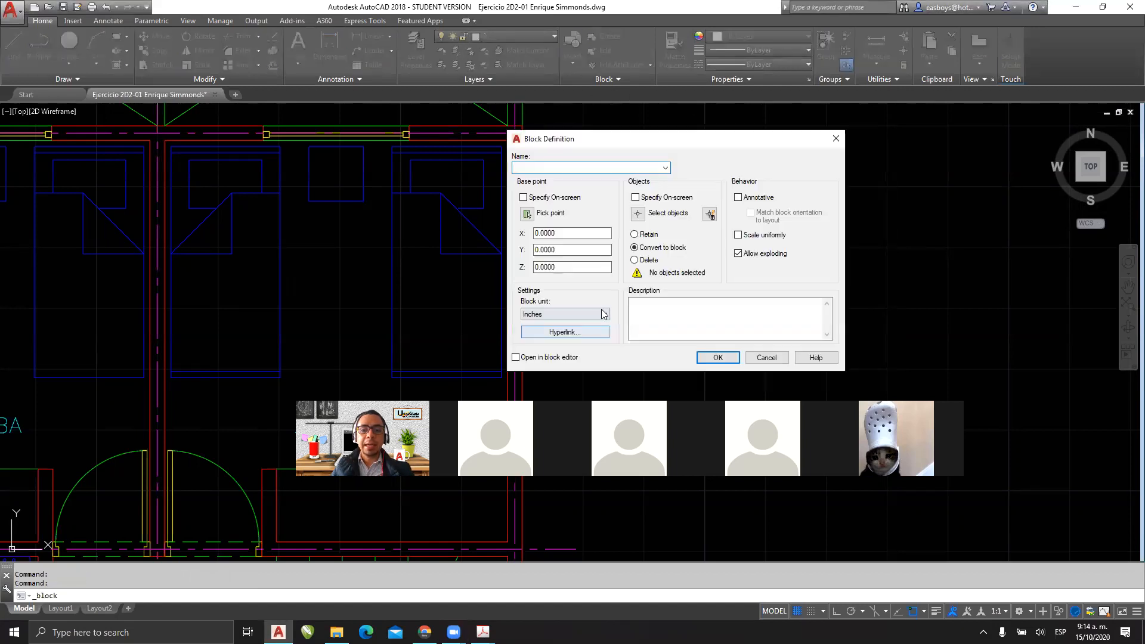
# Step: Try Millimeters as the block unit in the empty block definition and close it without creating a block
pyautogui.click(604, 313)
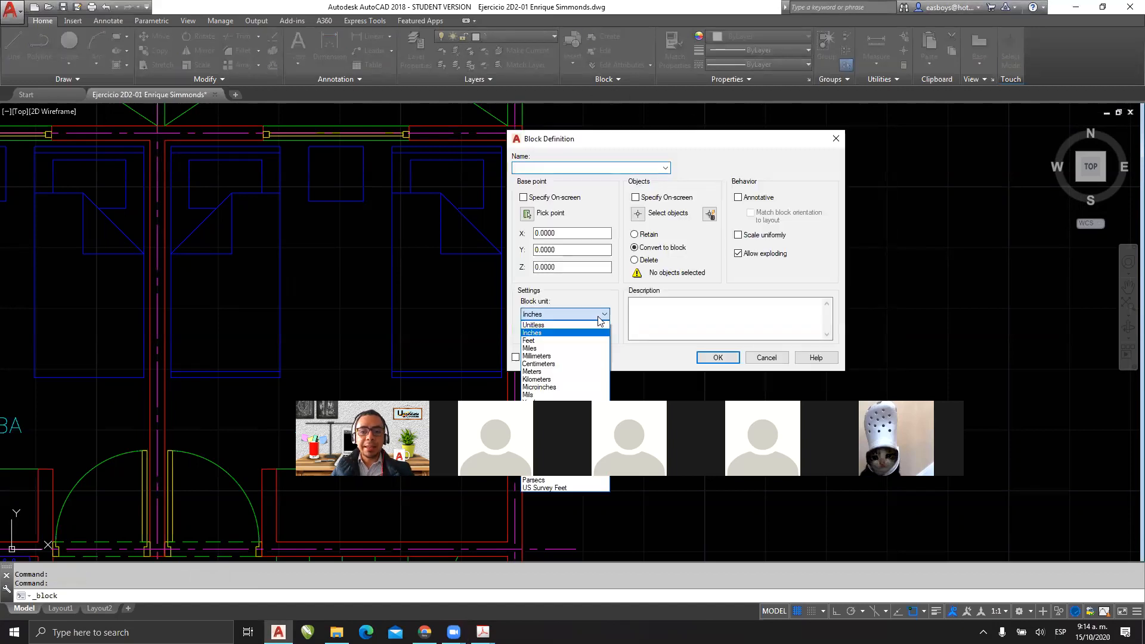
pyautogui.click(574, 356)
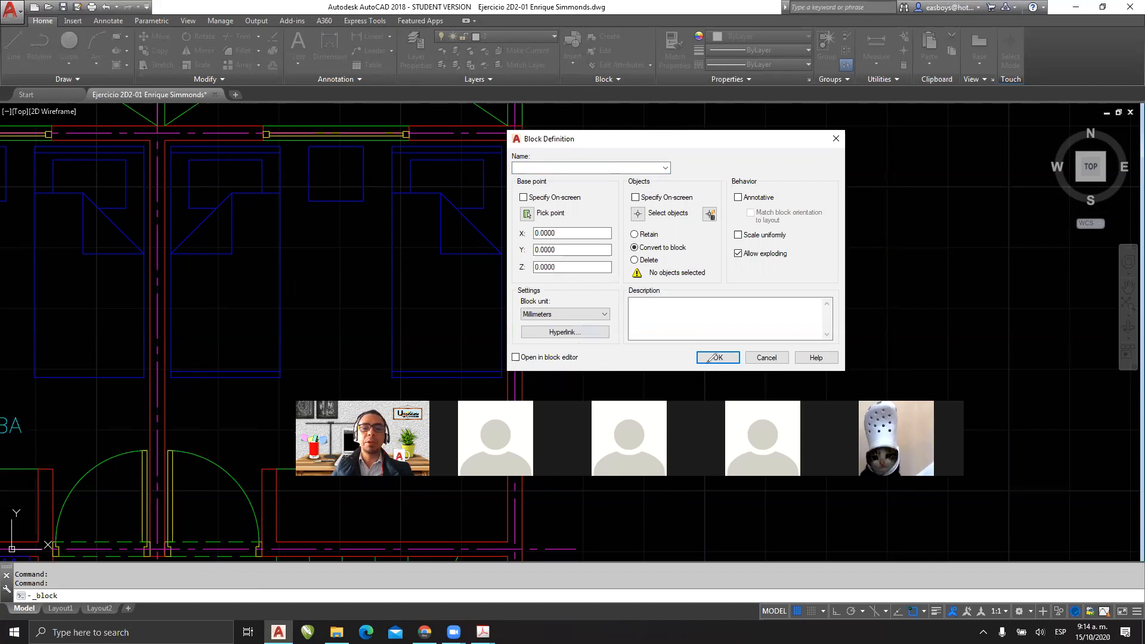
pyautogui.moveTo(579, 290); pyautogui.dragTo(545, 283)
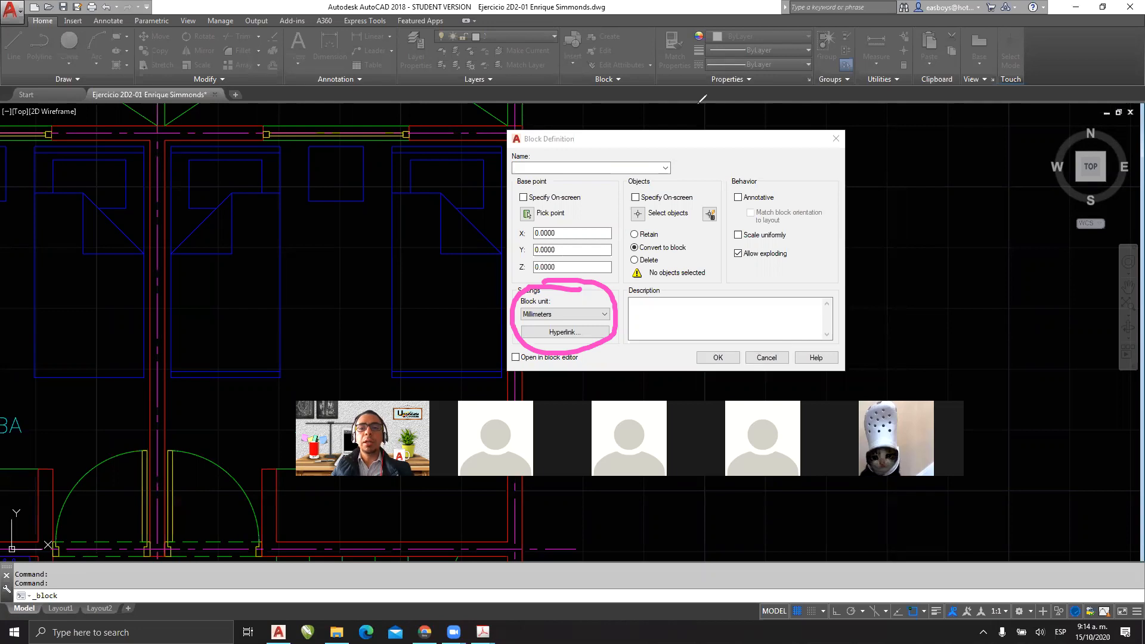
pyautogui.click(699, 102)
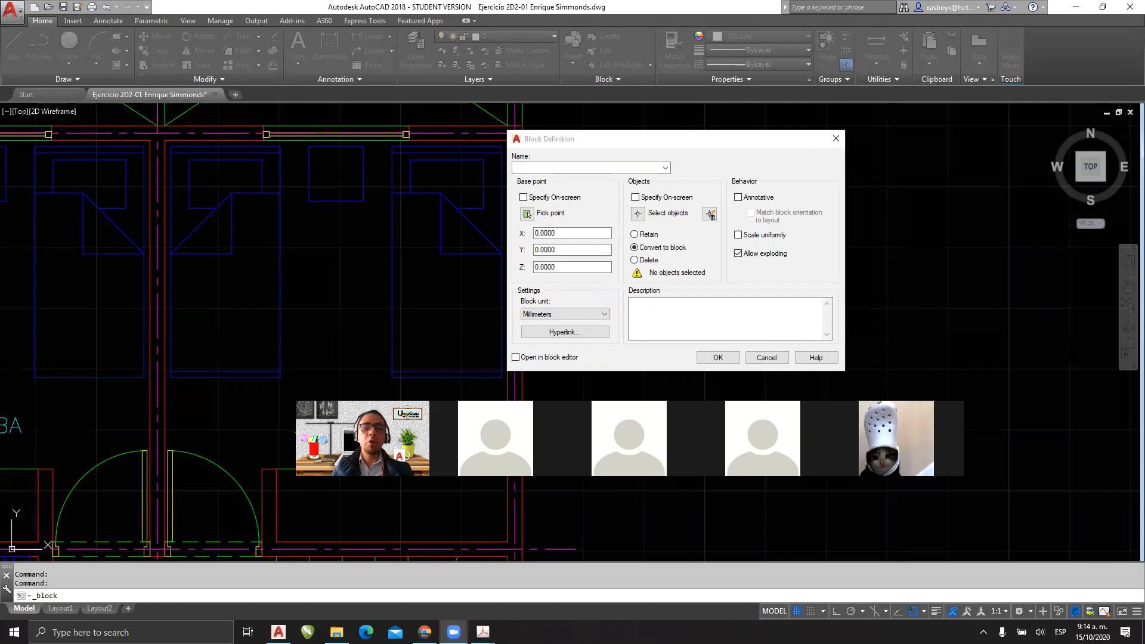
pyautogui.click(836, 138)
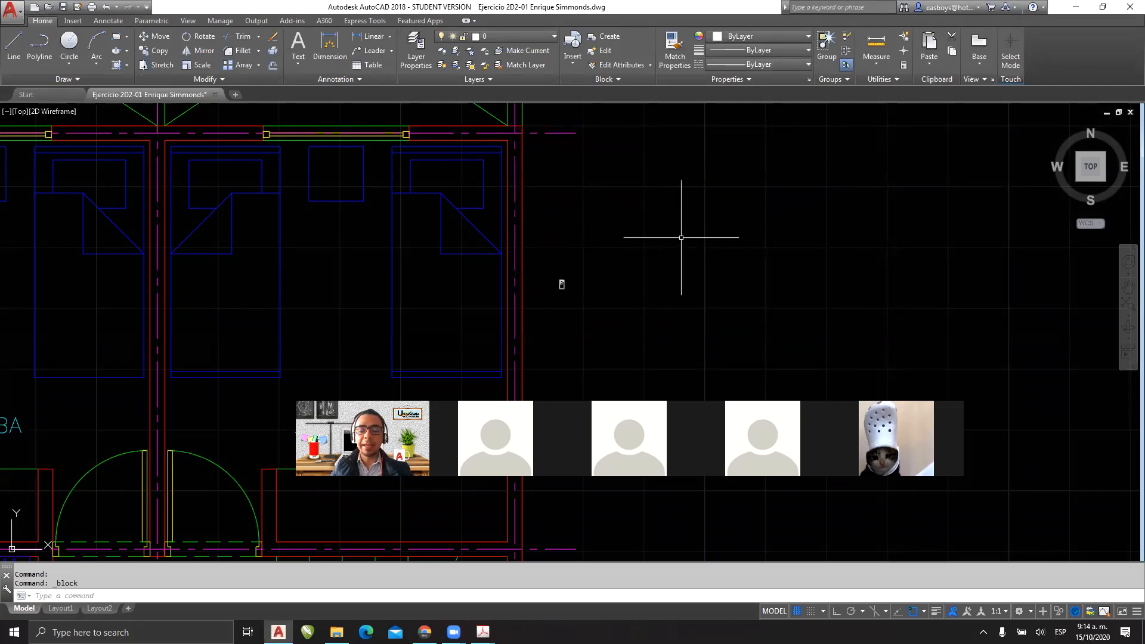
pyautogui.press('Escape')
pyautogui.press('Escape')
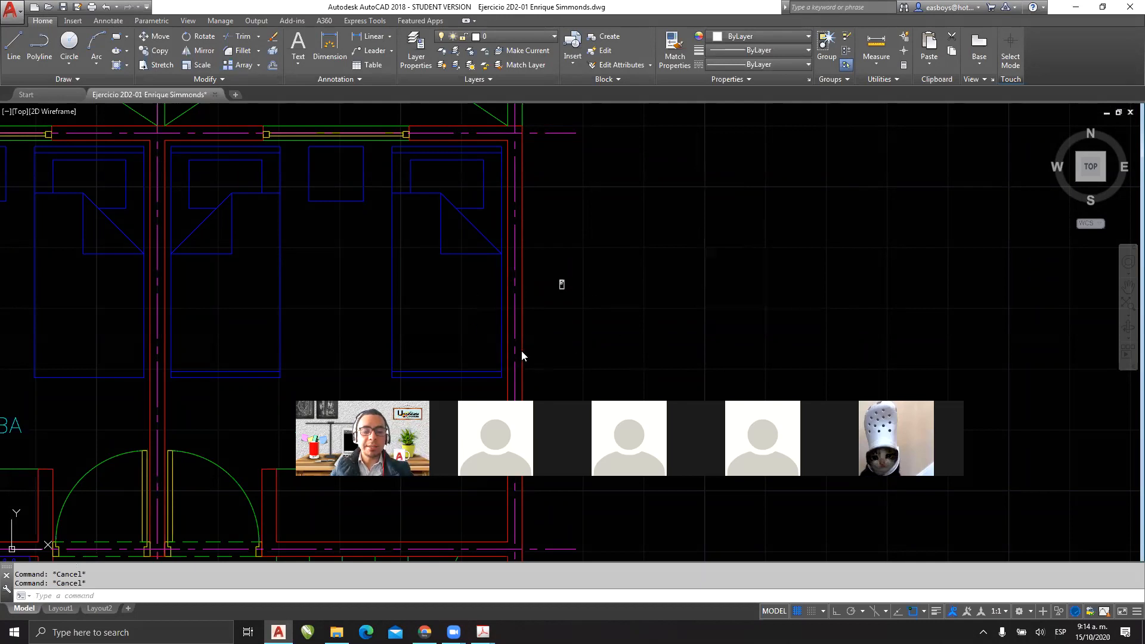
# Step: Set the drawing's insertion scale to Millimeters with the UNITS command
pyautogui.click(485, 301)
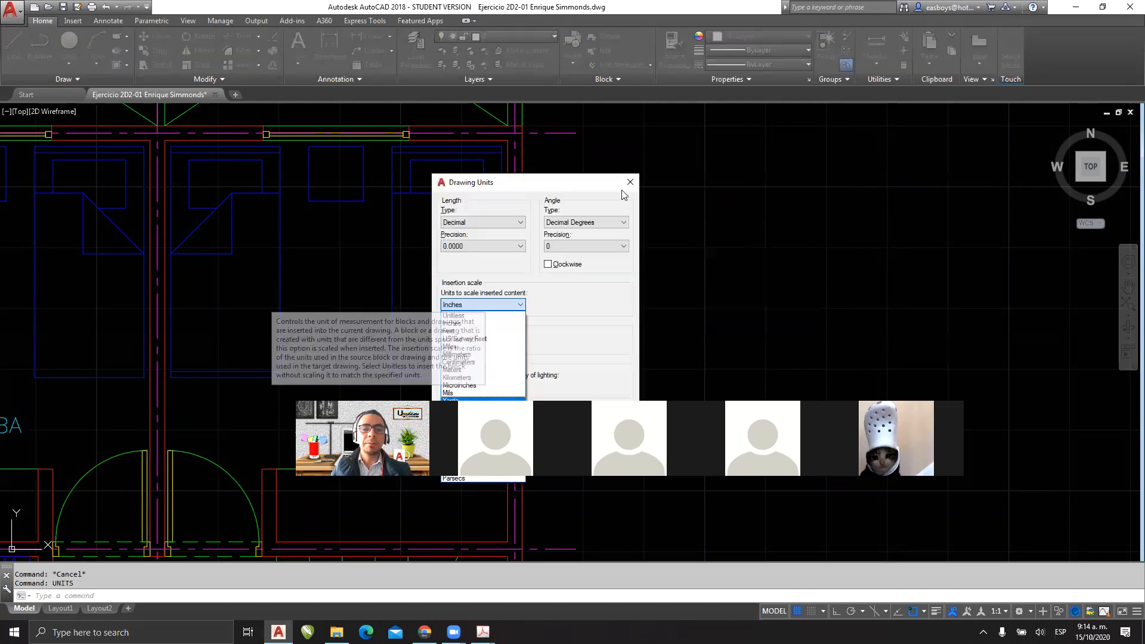
pyautogui.click(490, 354)
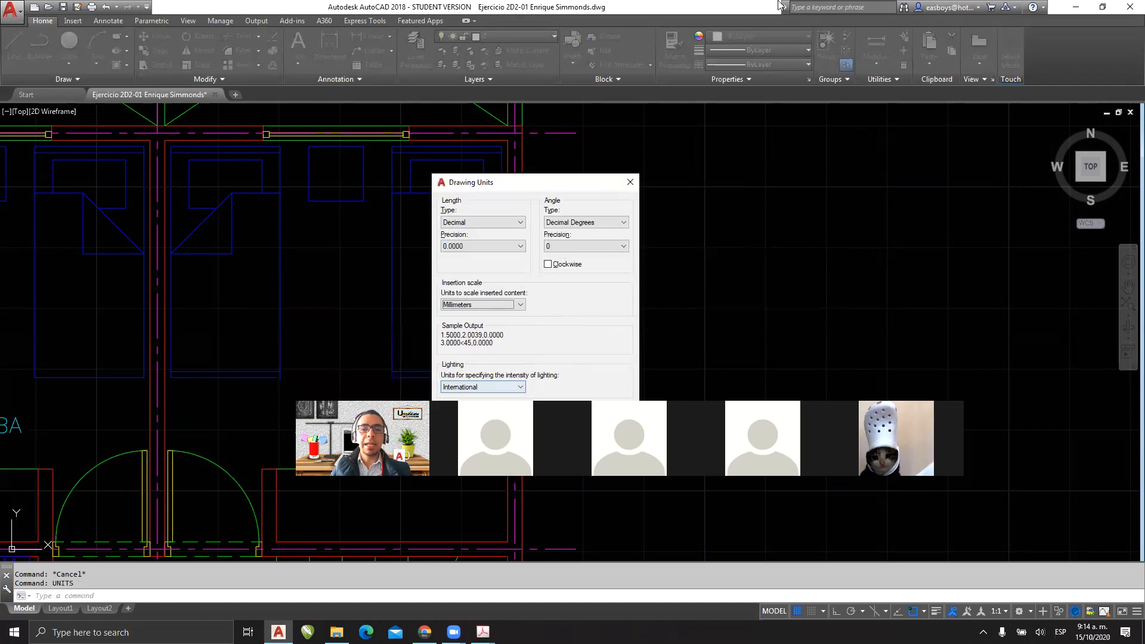
pyautogui.click(464, 412)
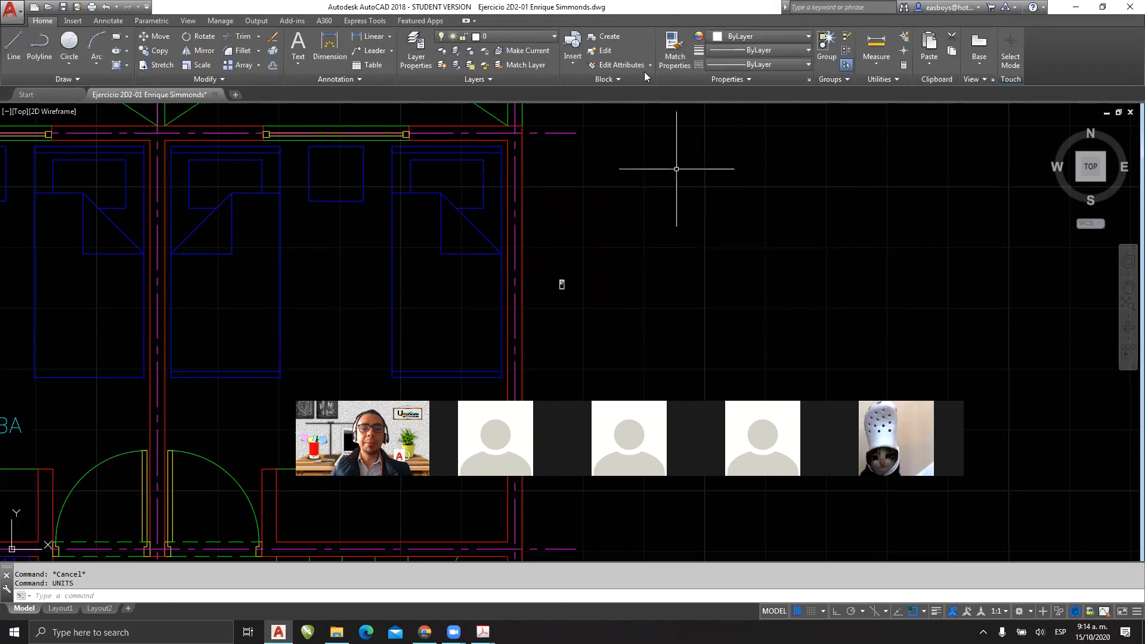
# Step: Copy the bed nearest the floor plan's outer right wall to the empty area outside the plan
pyautogui.click(385, 144)
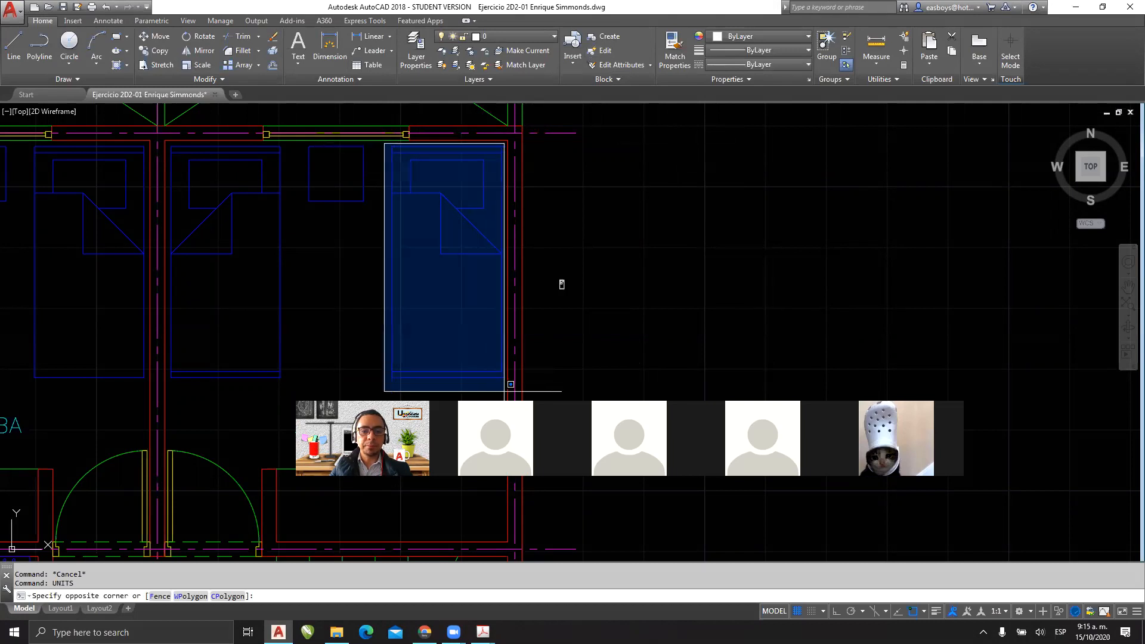
pyautogui.click(504, 388)
pyautogui.write('co')
pyautogui.press('Return')
pyautogui.click(451, 292)
pyautogui.click(776, 278)
pyautogui.press('Escape')
# Step: Assign all lines of the copied bed outside the plan to layer 0
pyautogui.click(699, 120)
pyautogui.click(831, 386)
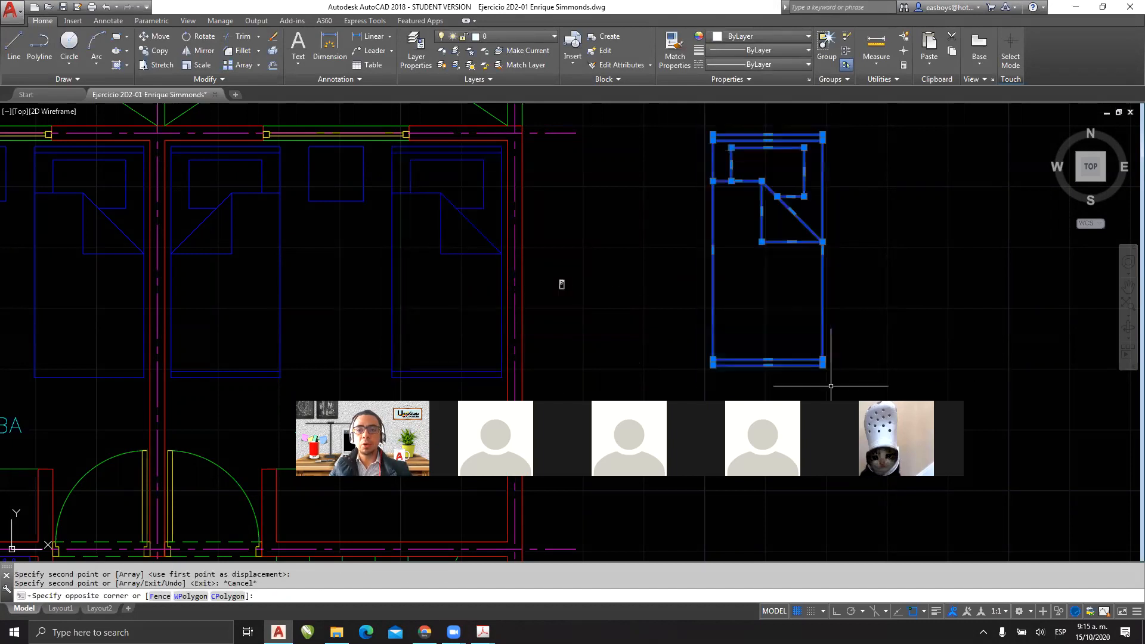
pyautogui.click(514, 36)
pyautogui.press('Escape')
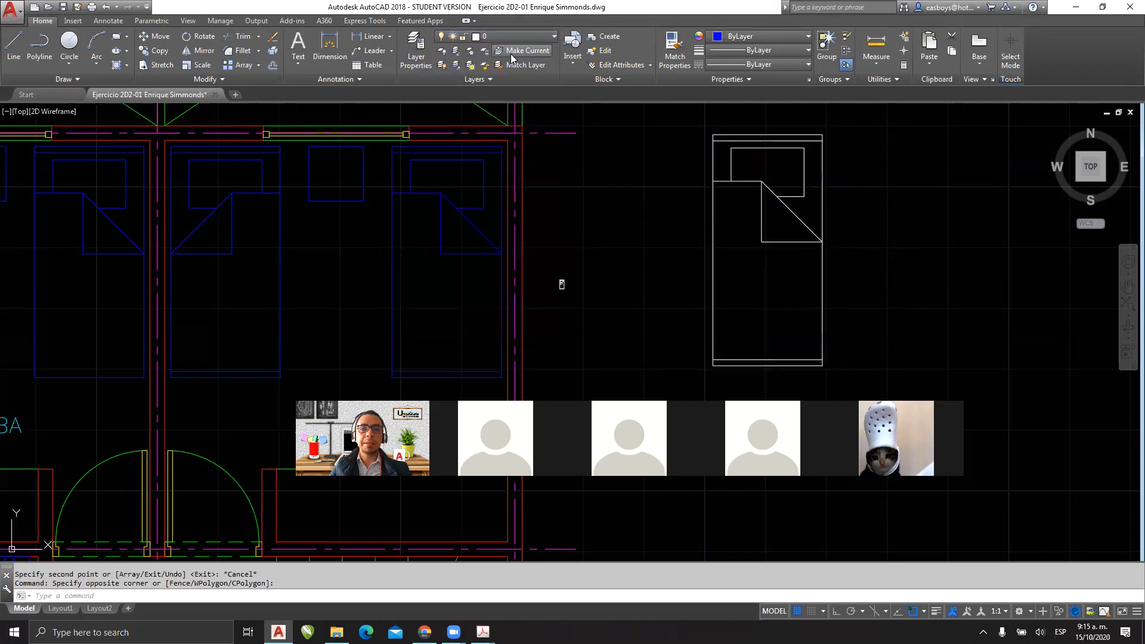
pyautogui.press('Escape')
pyautogui.press('Escape')
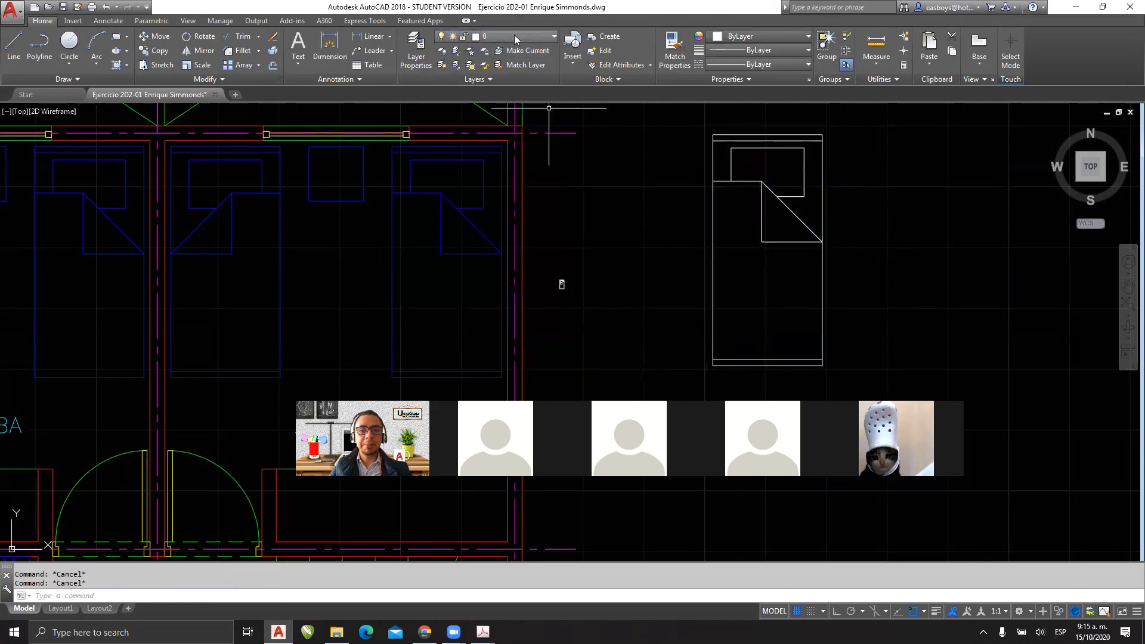
# Step: Define the bed copy as a block named CAMA 2, based at the headboard edge's midpoint, with Millimeters as block unit
pyautogui.click(604, 36)
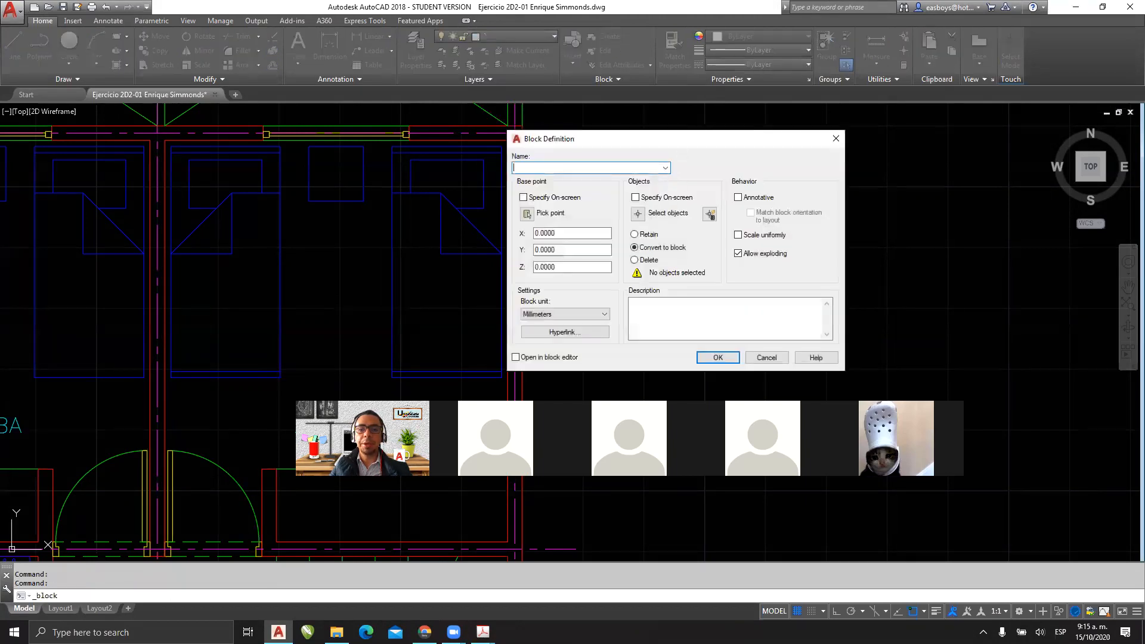
pyautogui.click(854, 114)
pyautogui.click(674, 378)
pyautogui.press('Return')
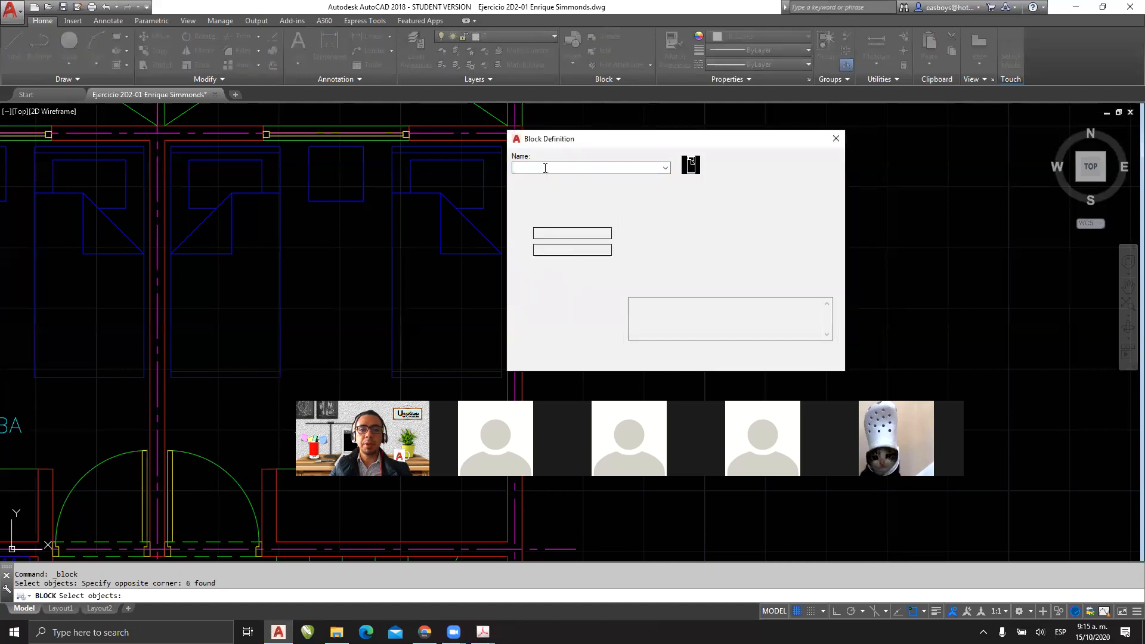
pyautogui.write('CAMA 2')
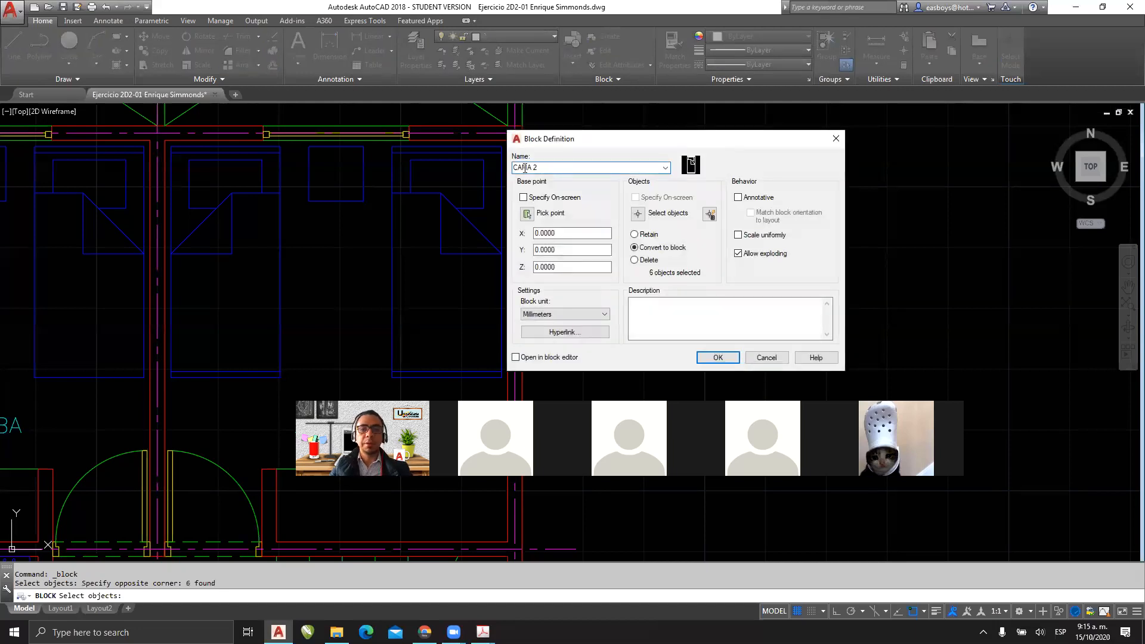
pyautogui.click(527, 213)
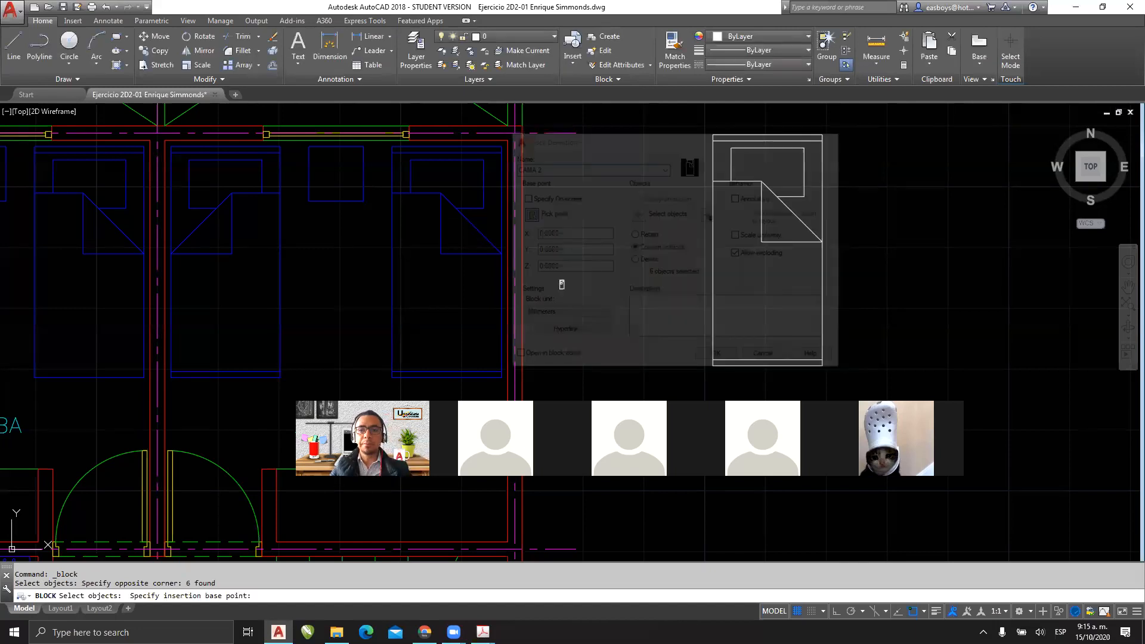
pyautogui.click(758, 157)
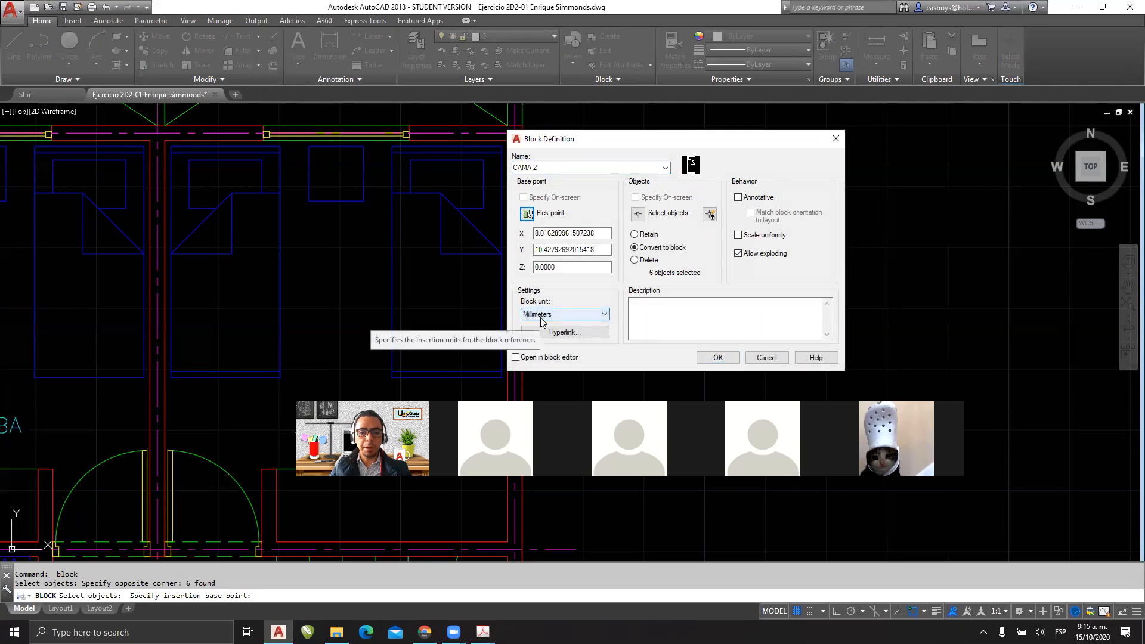
pyautogui.click(724, 357)
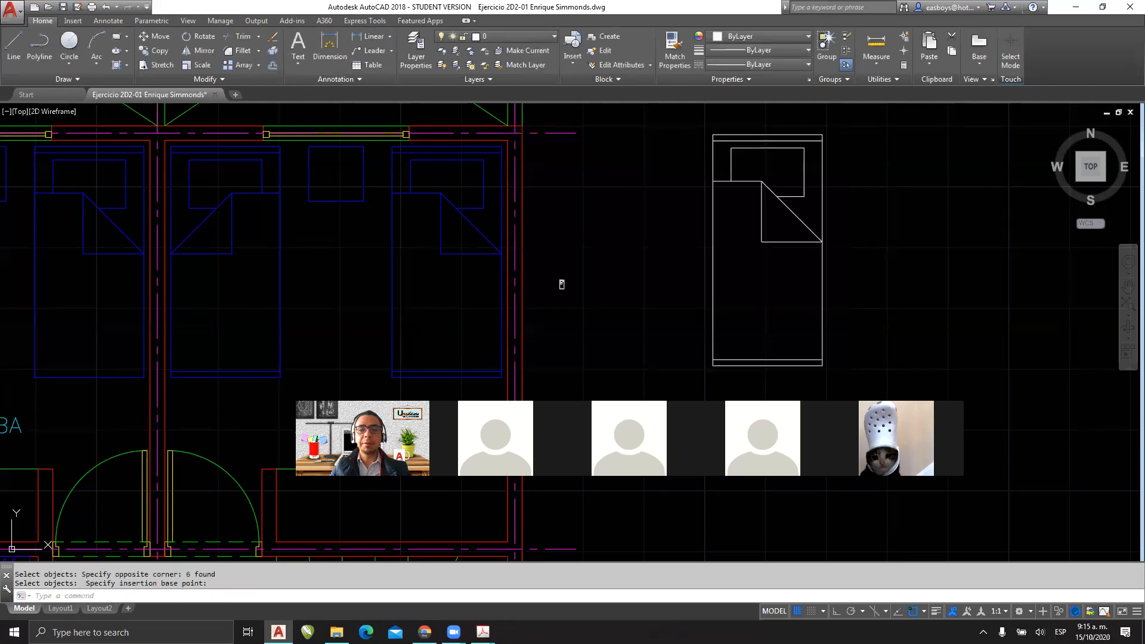
# Step: Compare the new bed block with the tiny one beside the floor plan, and erase the tiny block
pyautogui.click(728, 241)
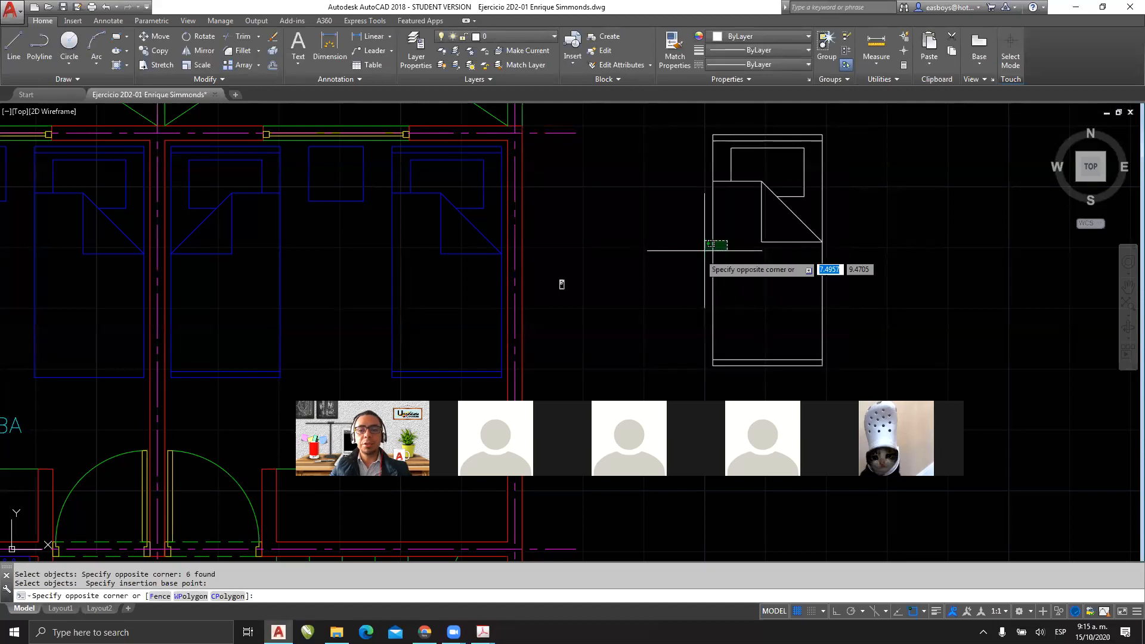
pyautogui.click(697, 254)
pyautogui.press('Escape')
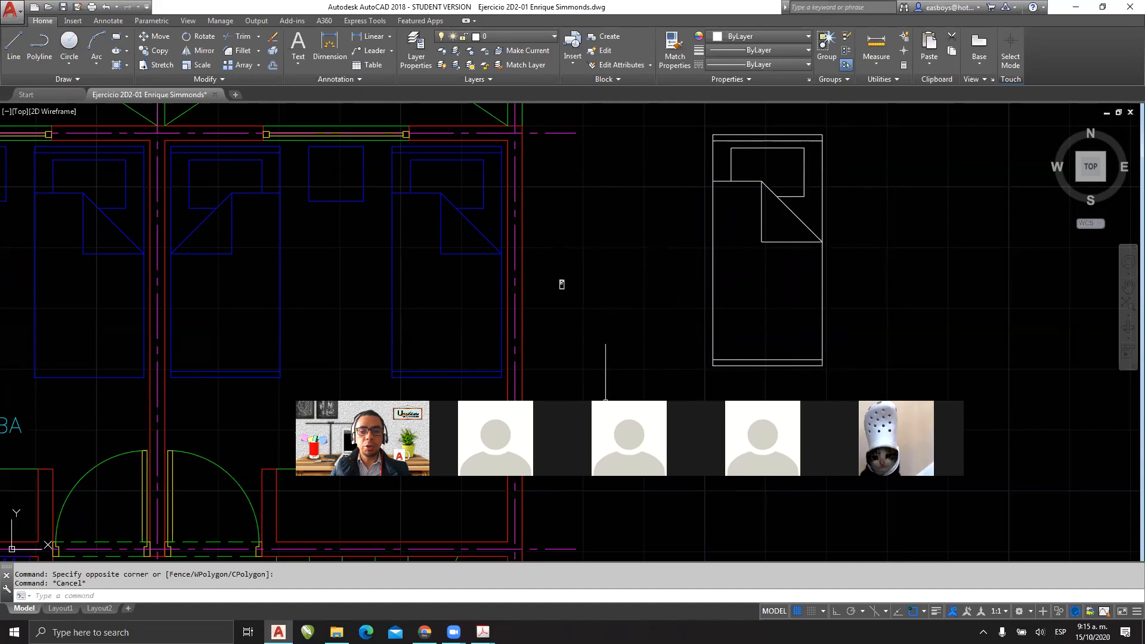
pyautogui.moveTo(569, 267); pyautogui.dragTo(578, 306)
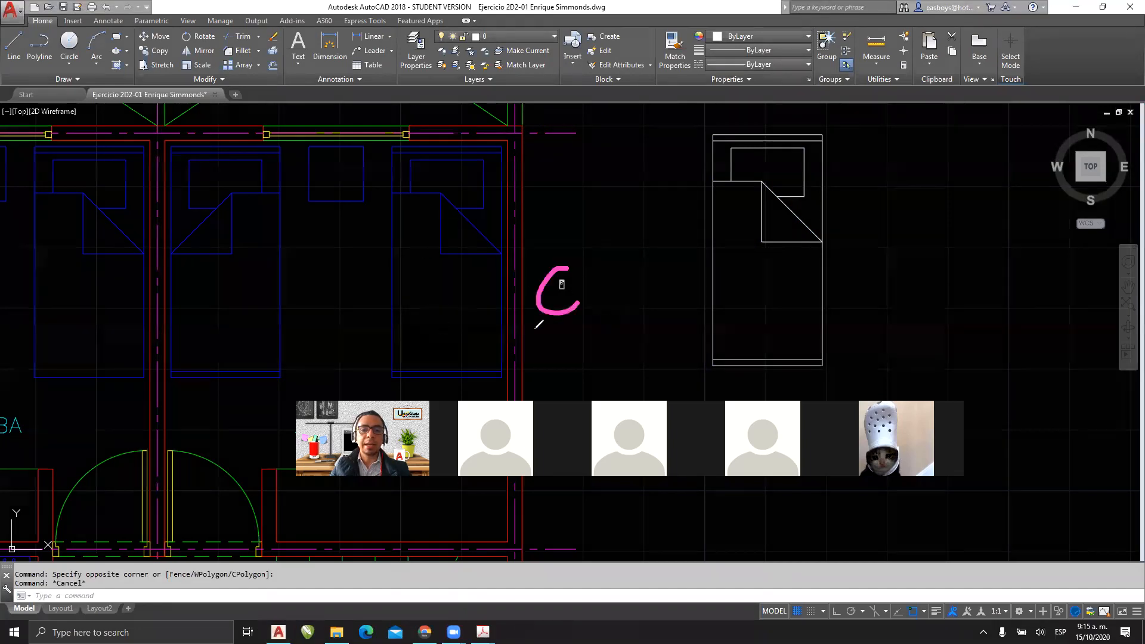
pyautogui.moveTo(591, 243); pyautogui.dragTo(607, 269)
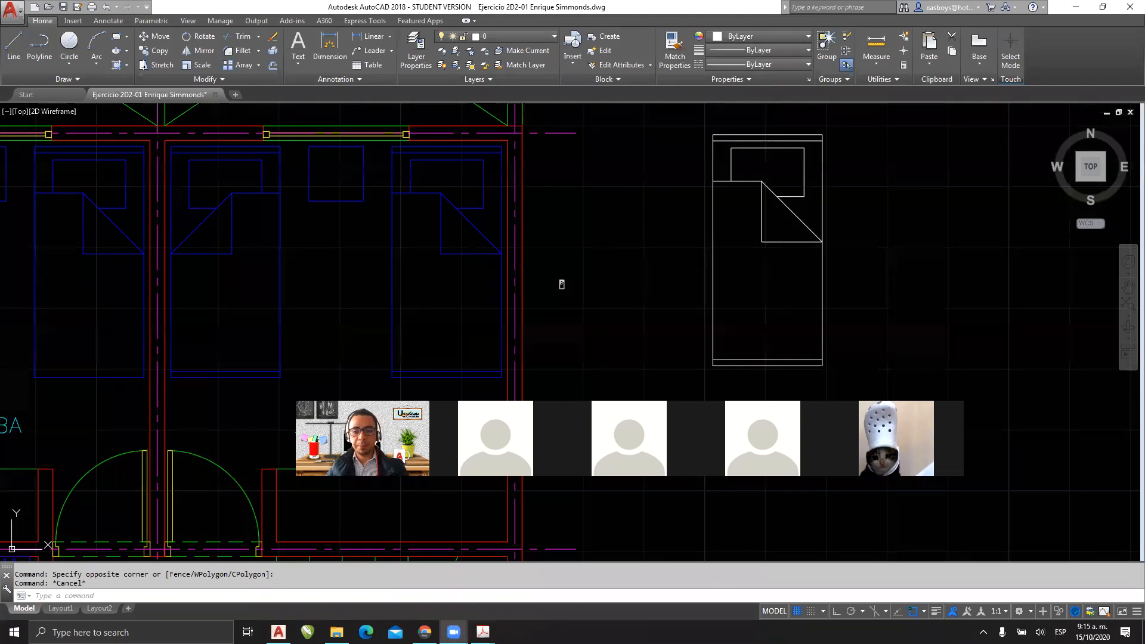
pyautogui.press('Delete')
# Step: Move the CAMA 2 bed block to layer ARQ Mobiliario and clear the selection
pyautogui.moveTo(562, 285); pyautogui.dragTo(441, 291, button='middle')
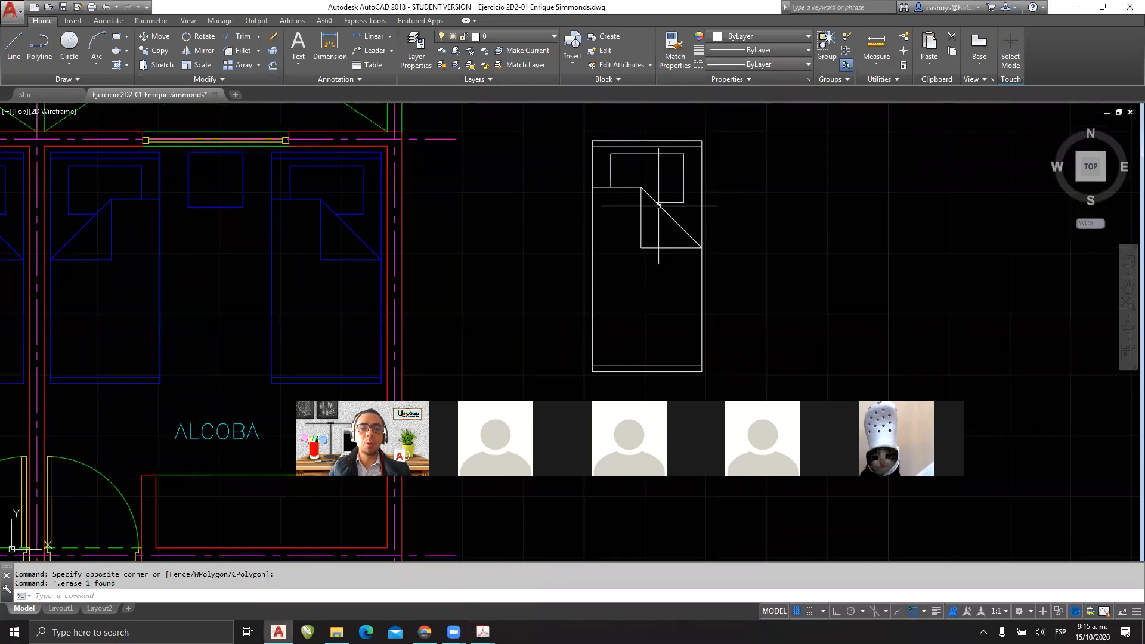
pyautogui.click(659, 205)
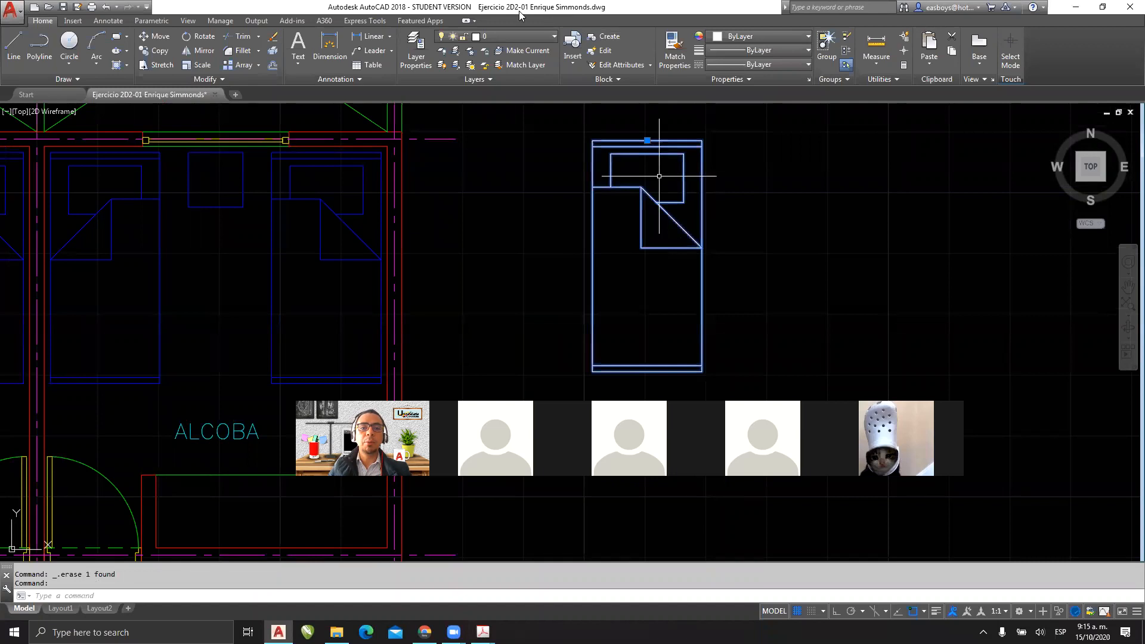
pyautogui.click(512, 35)
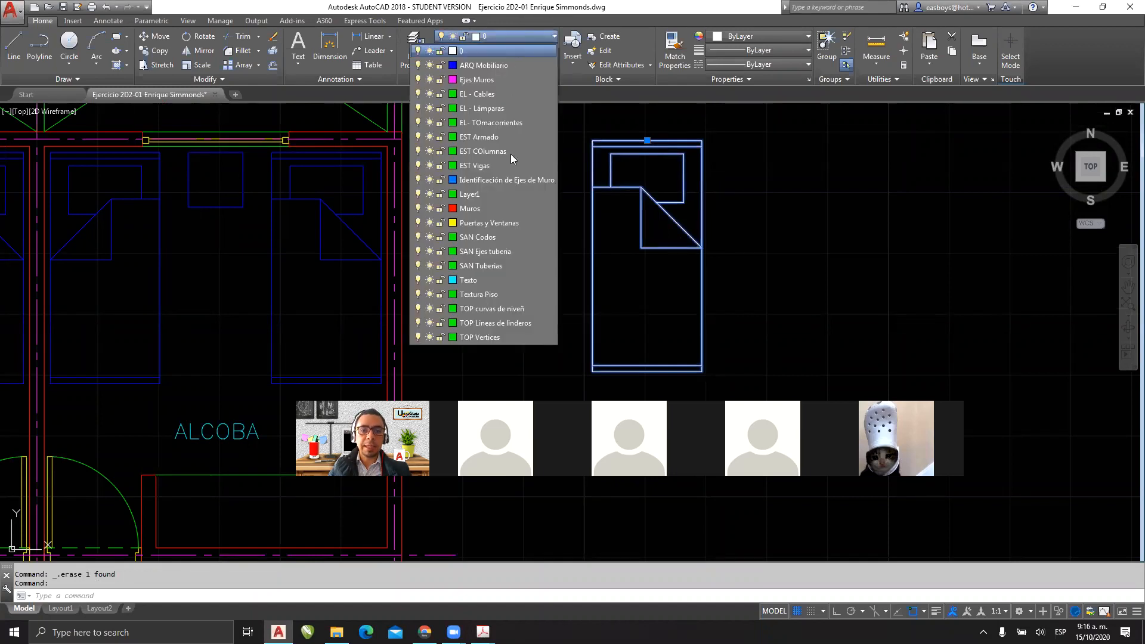
pyautogui.click(490, 65)
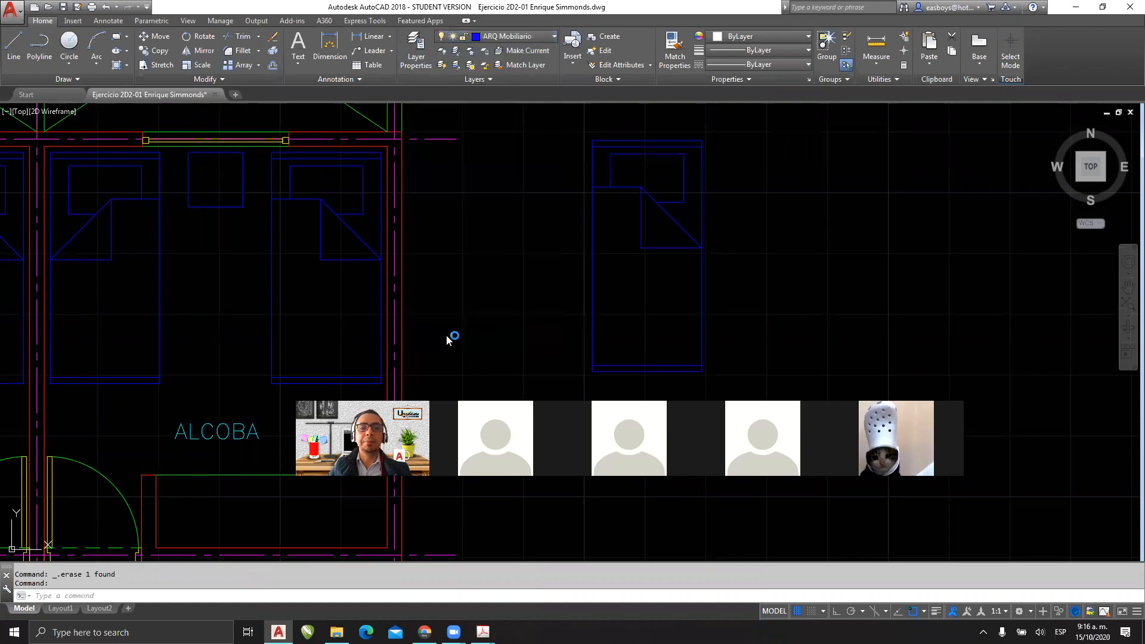
pyautogui.press('Escape')
pyautogui.press('Escape')
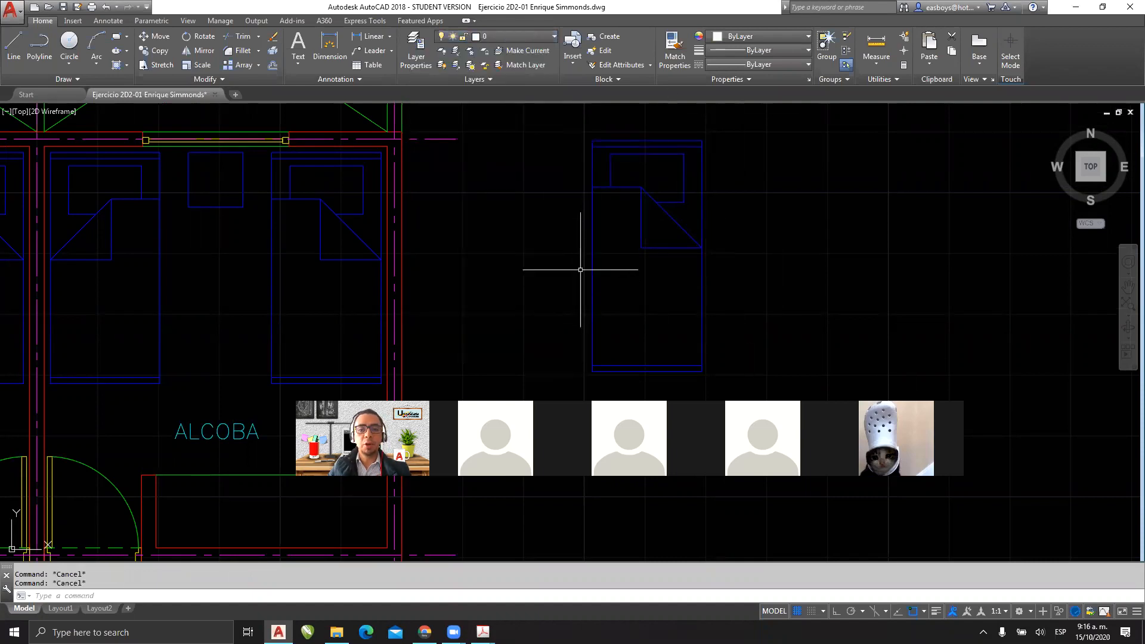
# Step: Copy the square nightstand between the two beds to the empty area beside the CAMA 2 block
pyautogui.click(216, 222)
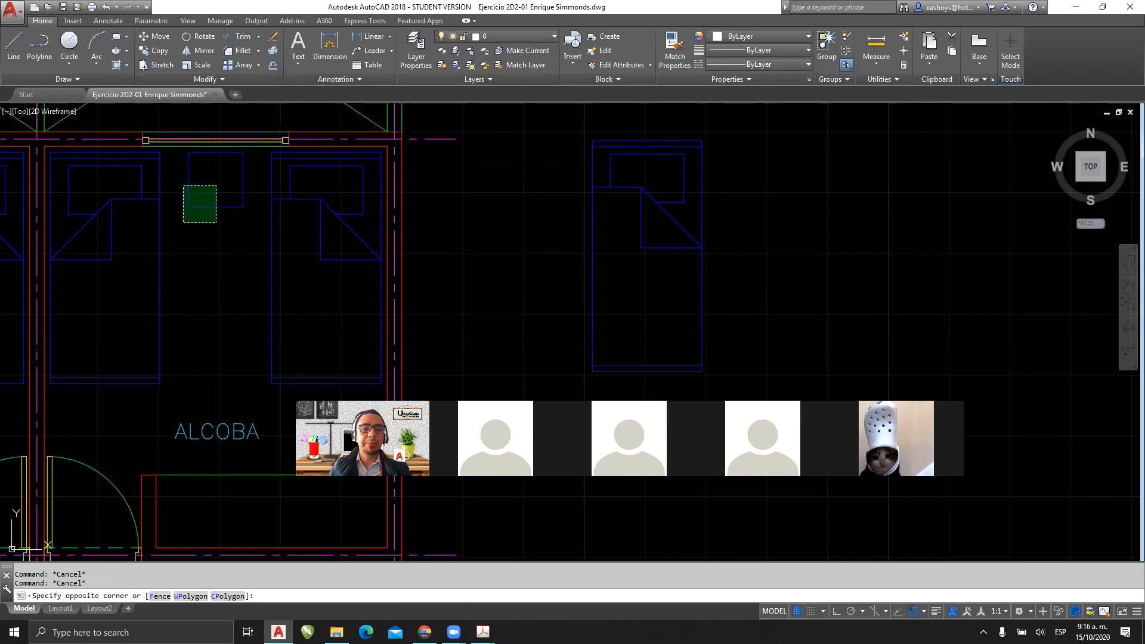
pyautogui.click(183, 186)
pyautogui.write('co')
pyautogui.press('Return')
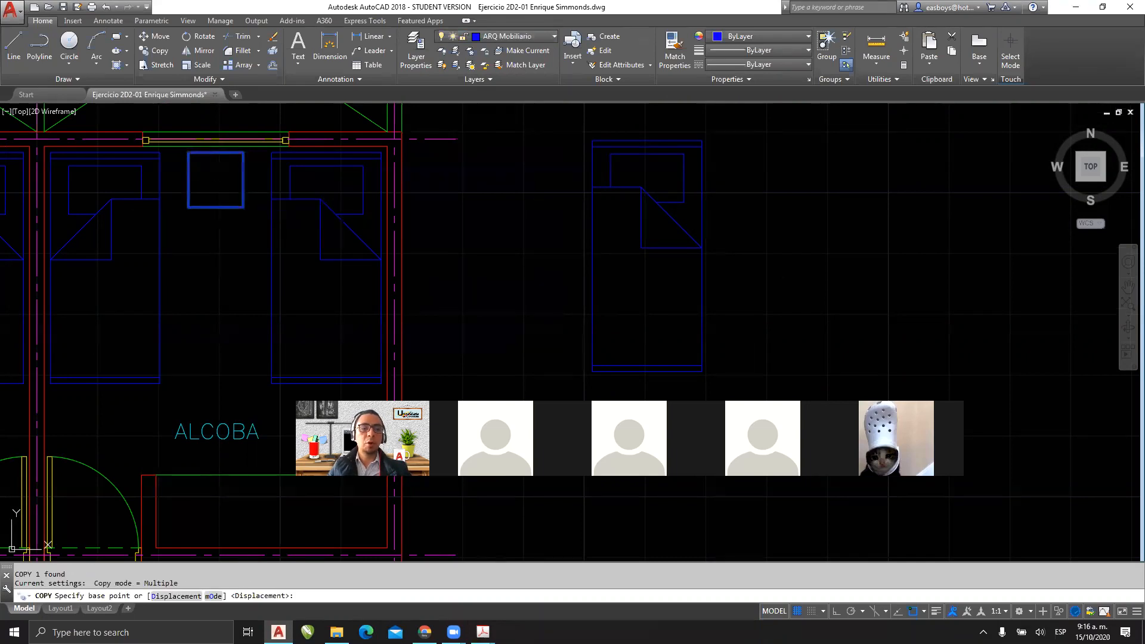
pyautogui.click(209, 190)
pyautogui.click(826, 223)
pyautogui.press('Escape')
# Step: Put the copied nightstand square on layer EST Vigas and make Muros the current layer
pyautogui.moveTo(827, 223); pyautogui.dragTo(629, 231, button='middle')
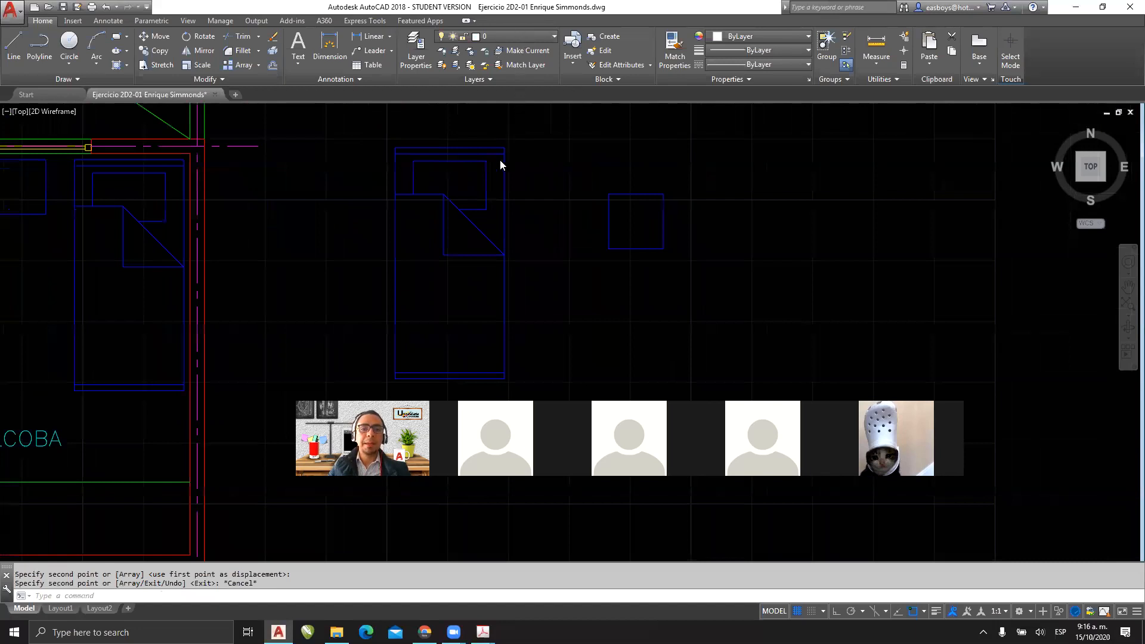
pyautogui.press('Escape')
pyautogui.press('Escape')
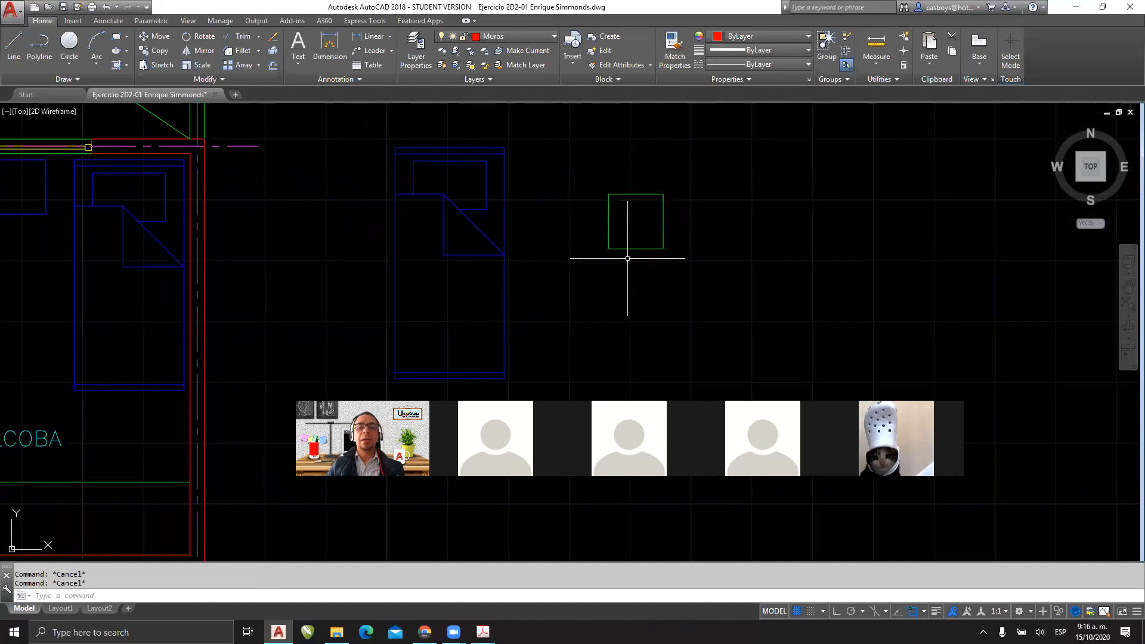
pyautogui.click(628, 258)
pyautogui.click(623, 236)
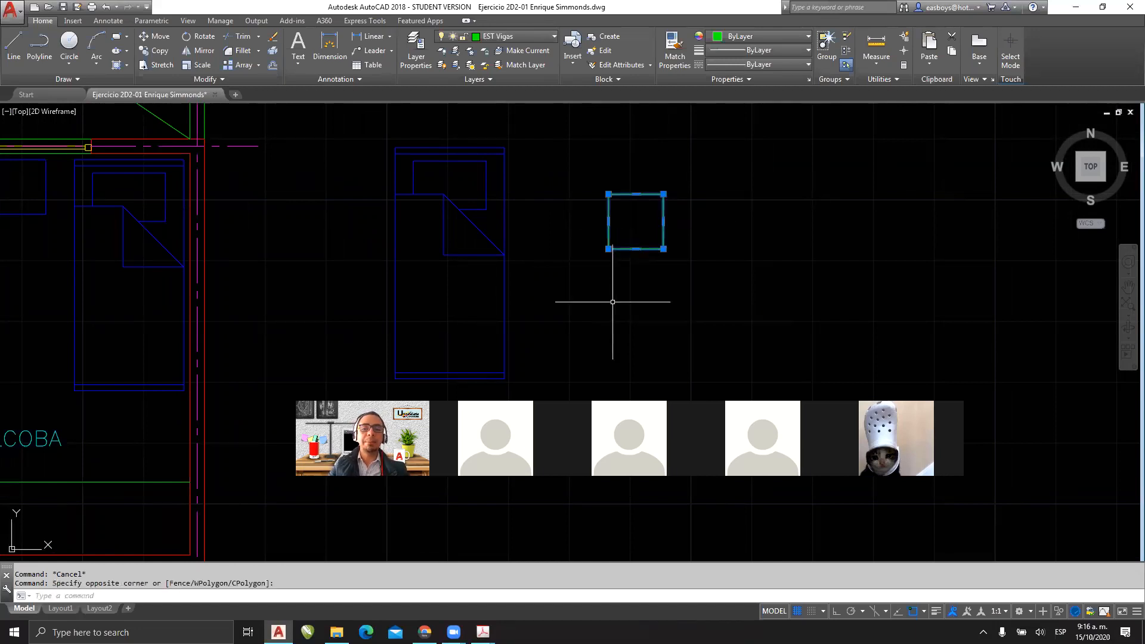
pyautogui.press('Escape')
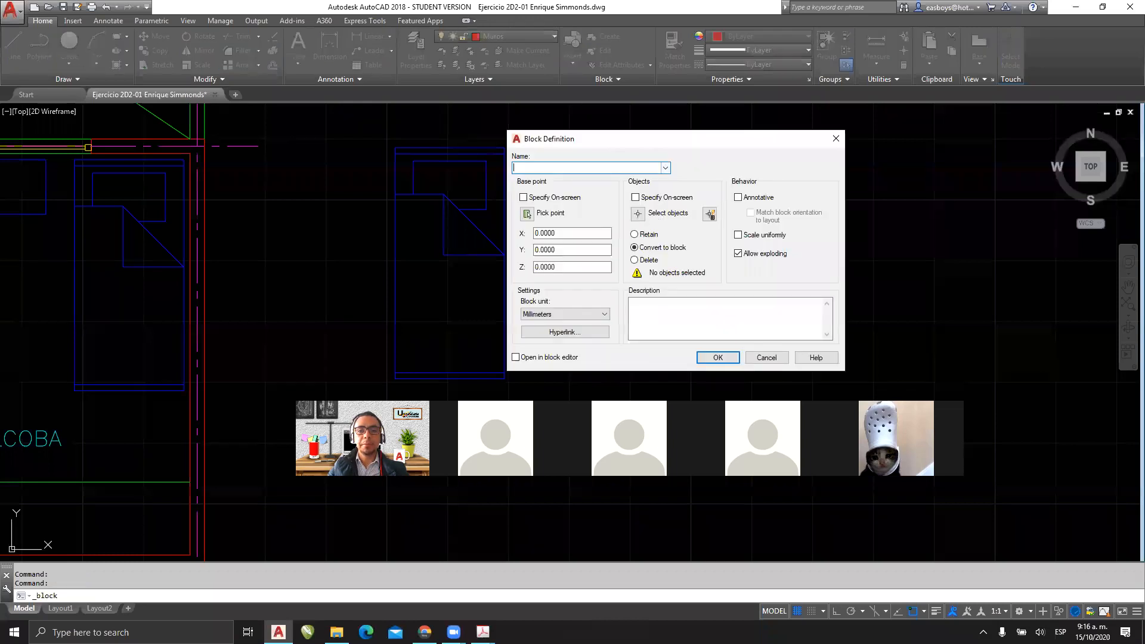
# Step: Create a block named MESA 1 from the copied nightstand square, with its base point at the top edge's midpoint
pyautogui.click(637, 214)
pyautogui.click(687, 174)
pyautogui.click(584, 281)
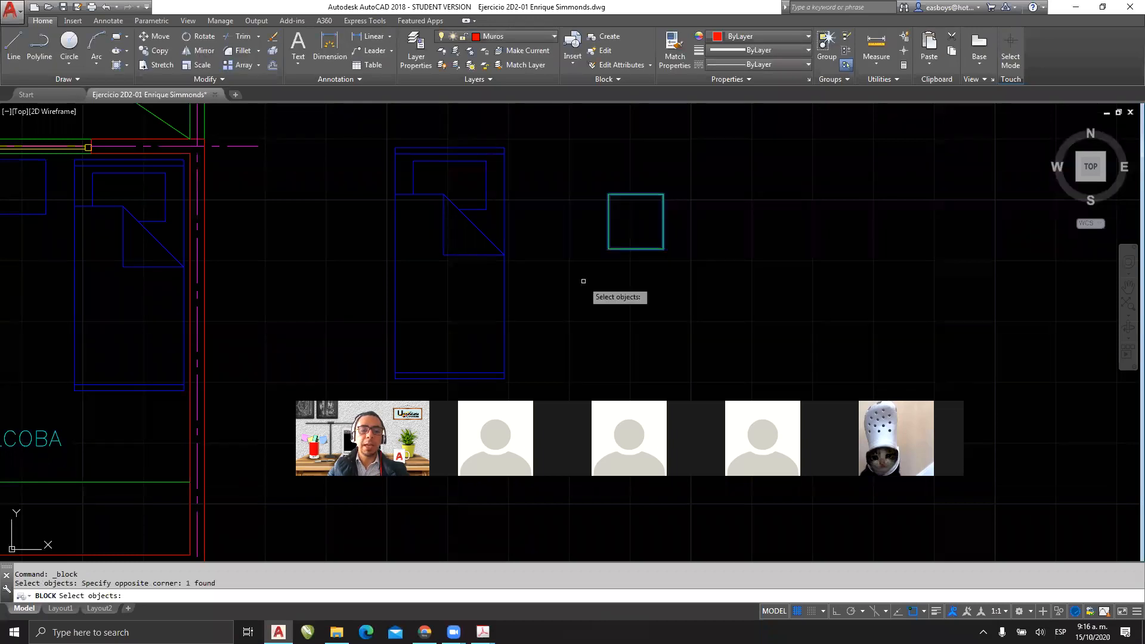
pyautogui.press('Return')
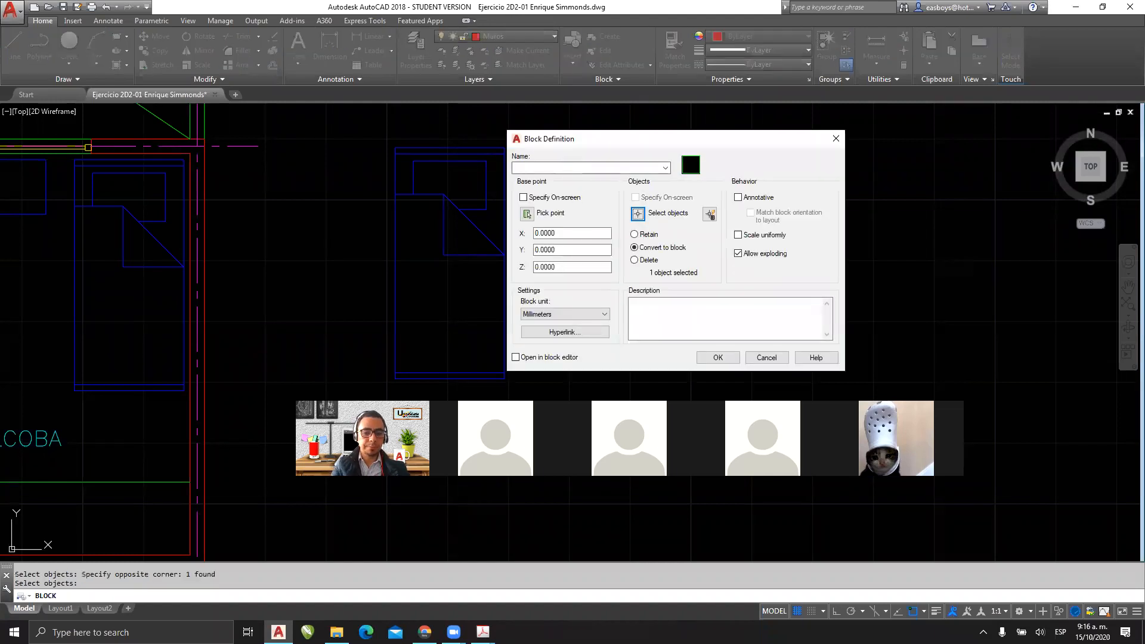
pyautogui.click(527, 212)
pyautogui.click(636, 195)
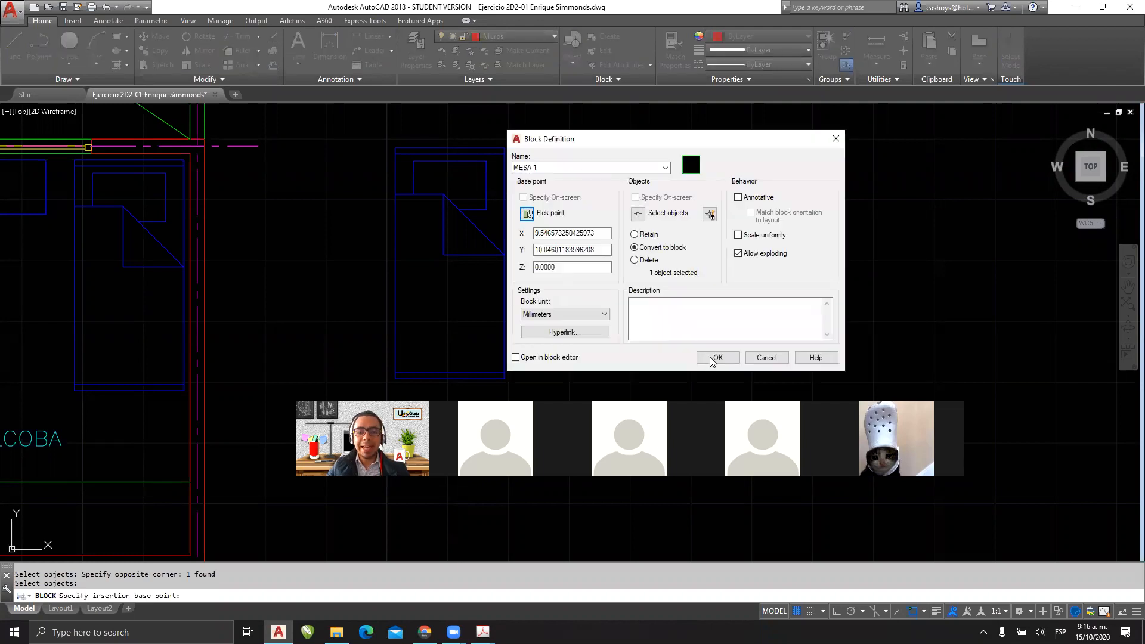
pyautogui.click(711, 358)
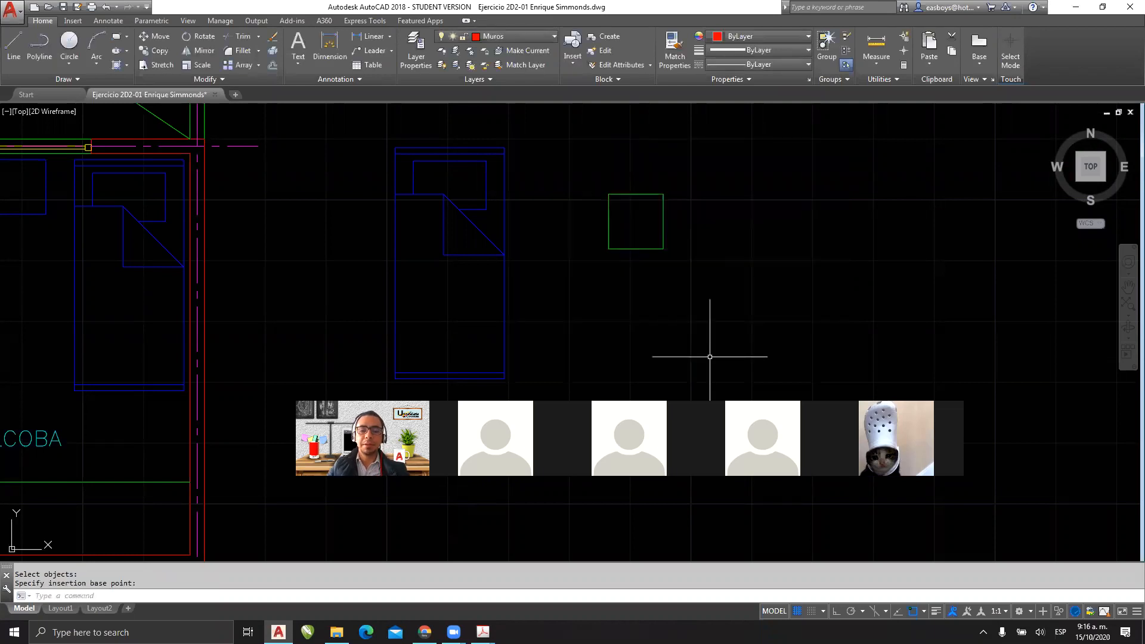
# Step: Check which layer the MESA 1 block is on, clear the selection and make layer 0 current
pyautogui.click(625, 219)
pyautogui.click(608, 256)
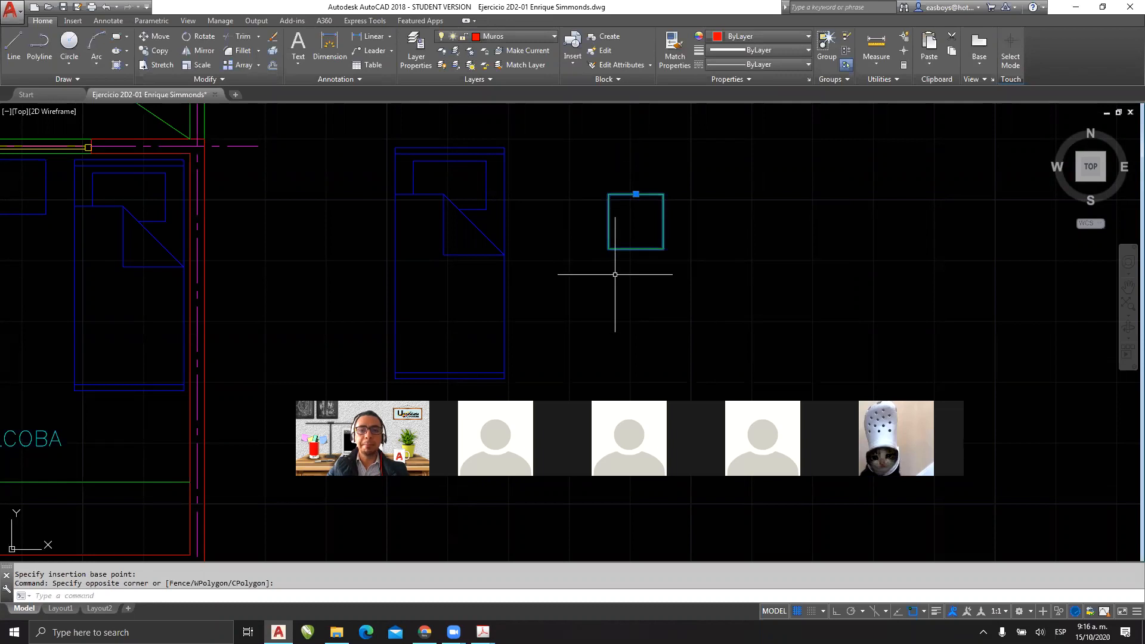
pyautogui.press('Escape')
pyautogui.press('Escape')
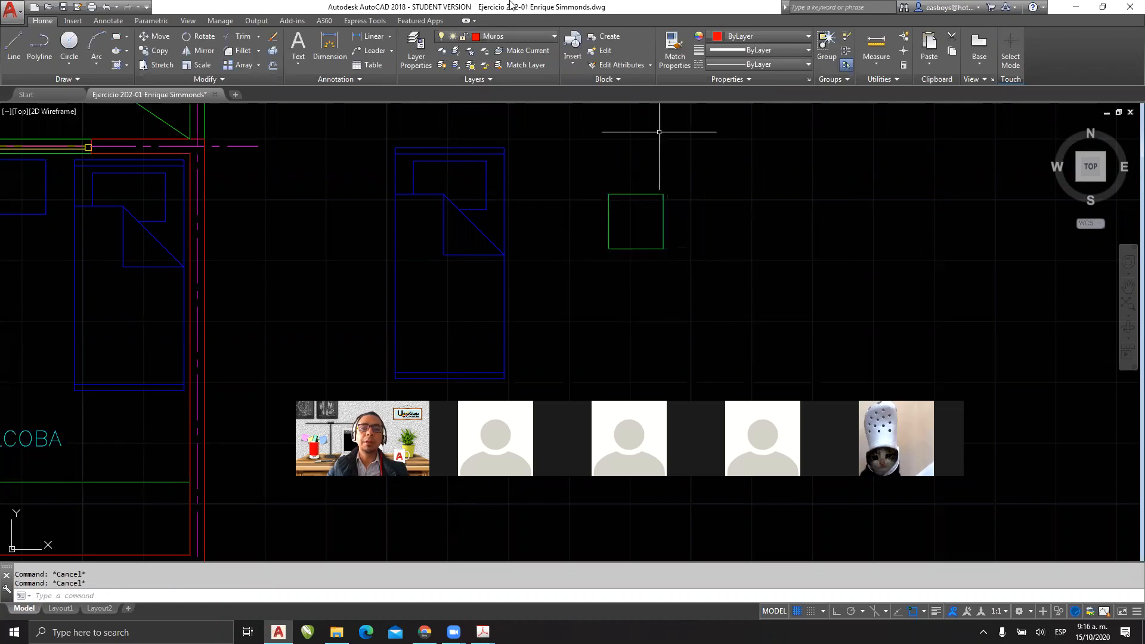
pyautogui.click(517, 37)
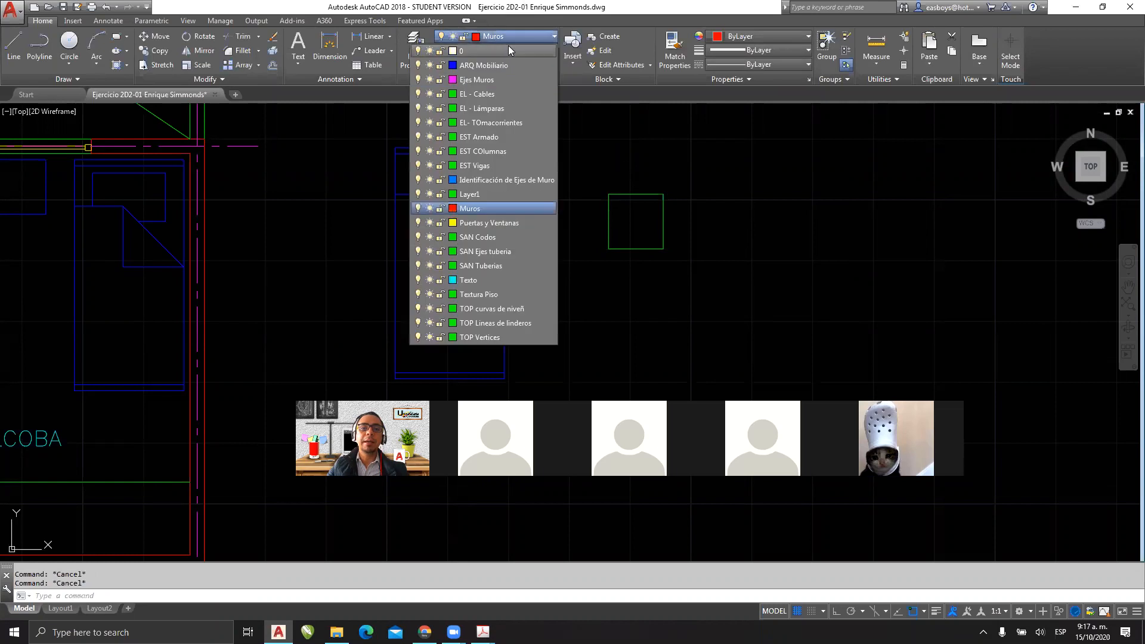
pyautogui.click(508, 47)
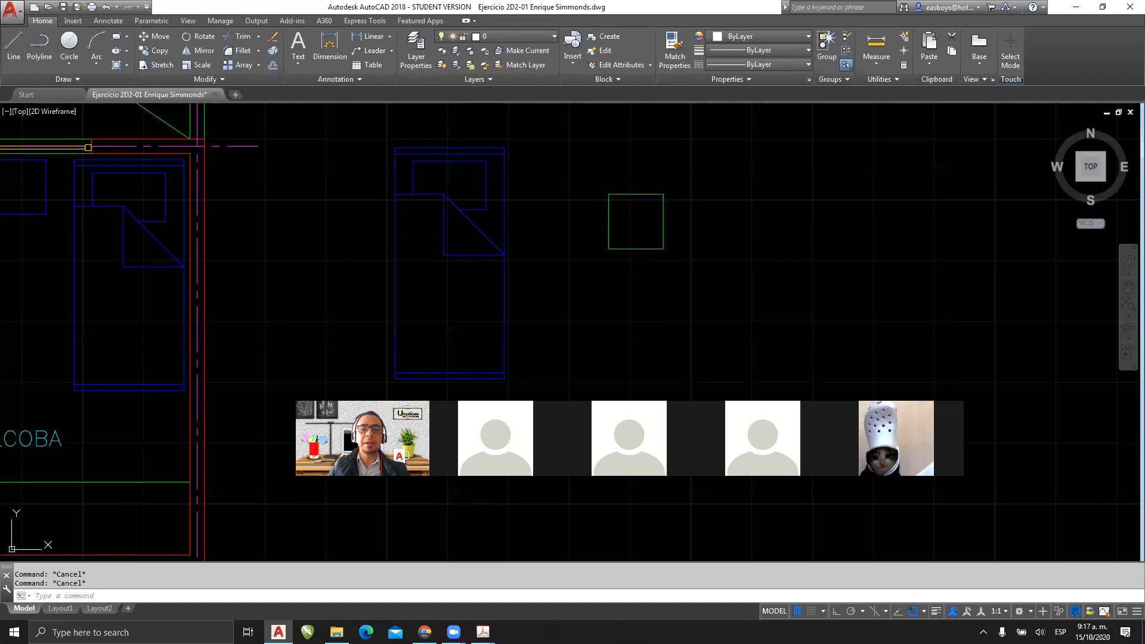
# Step: Move the MESA 1 block to layer ARQ Mobiliario and clear the selection
pyautogui.click(619, 212)
pyautogui.click(574, 266)
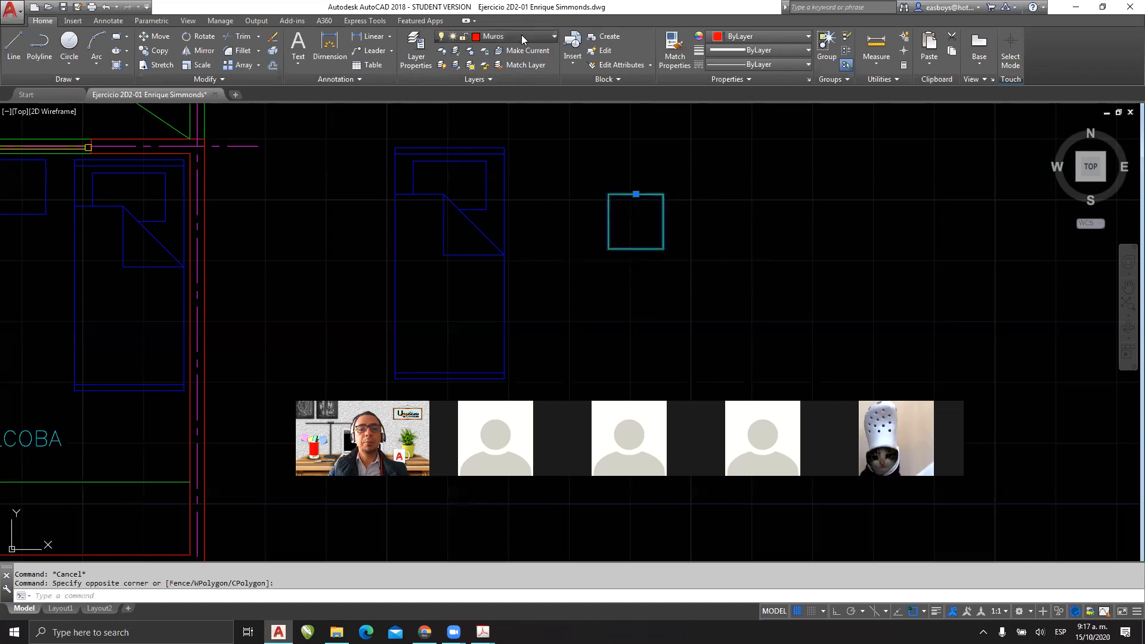
pyautogui.click(521, 36)
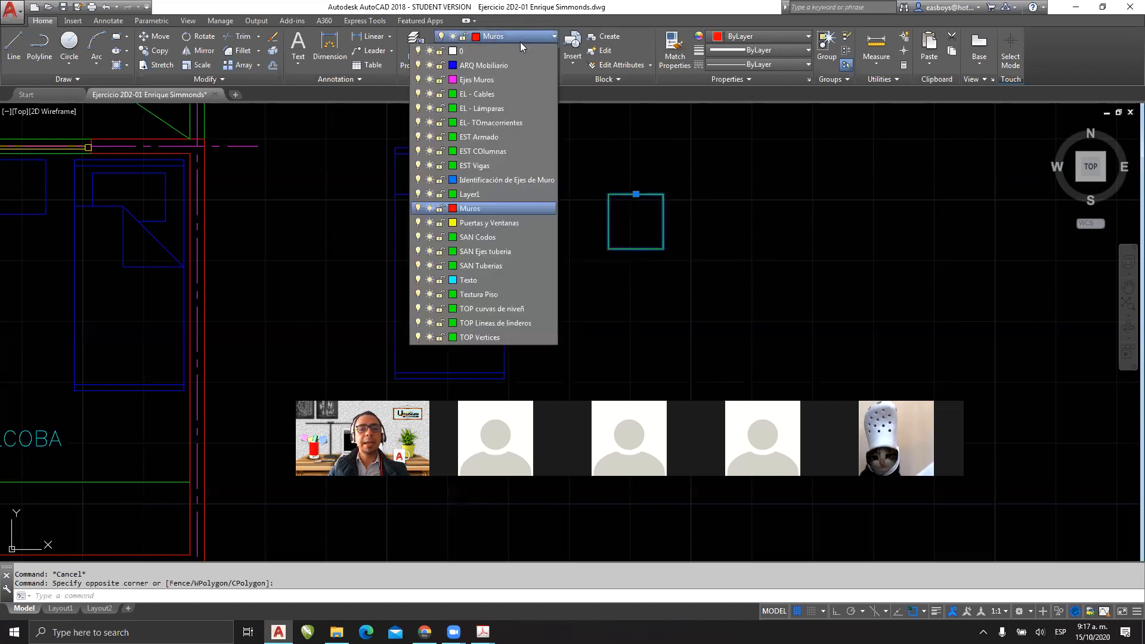
pyautogui.click(491, 65)
pyautogui.press('Escape')
pyautogui.press('Escape')
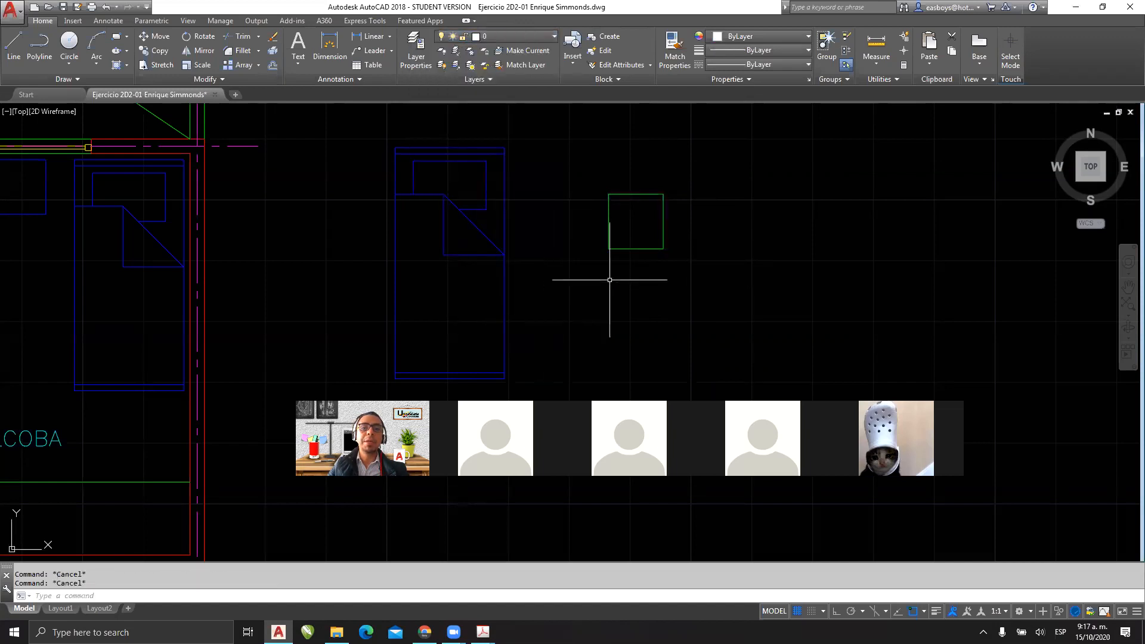
# Step: Compare the MESA 1 block's assigned layer with the color in which its square is displayed
pyautogui.click(632, 231)
pyautogui.click(602, 279)
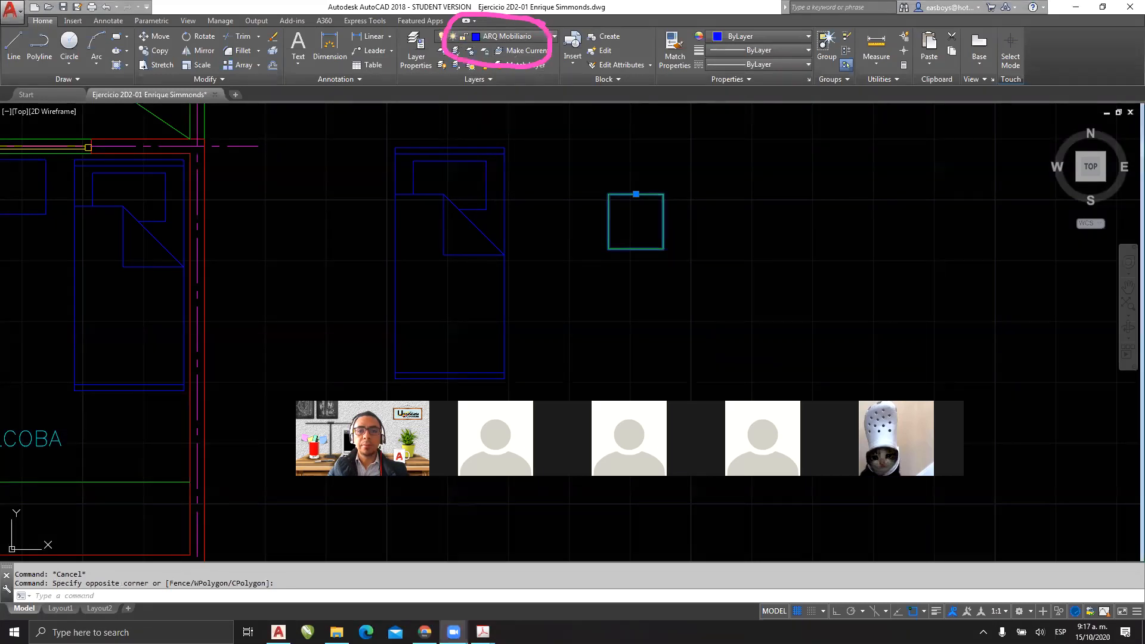
pyautogui.press('Escape')
pyautogui.press('Escape')
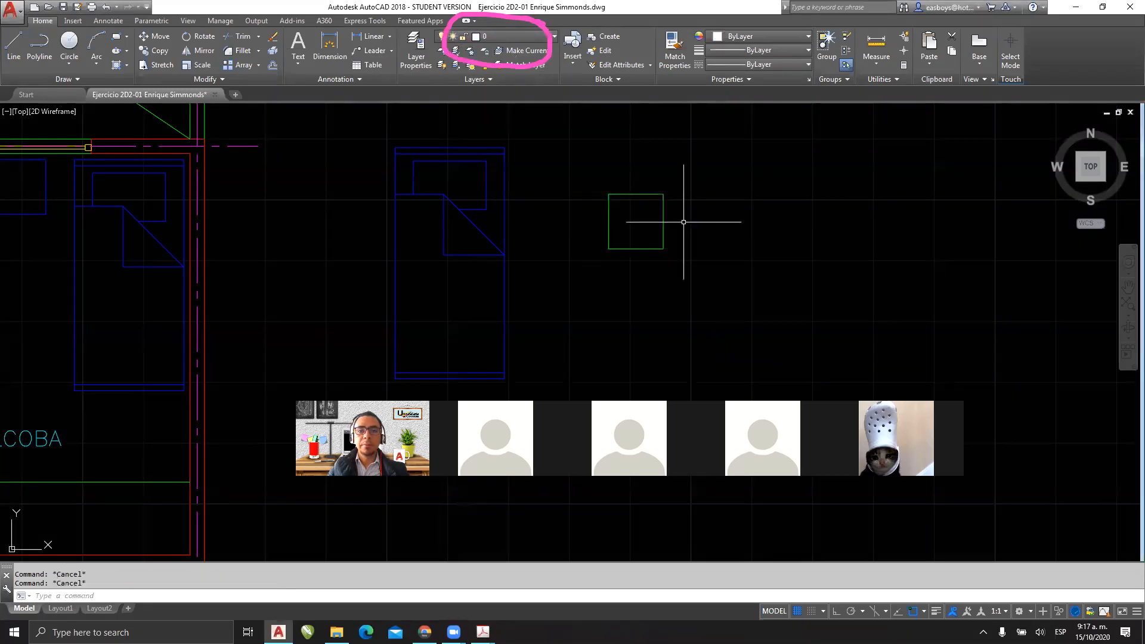
pyautogui.click(643, 195)
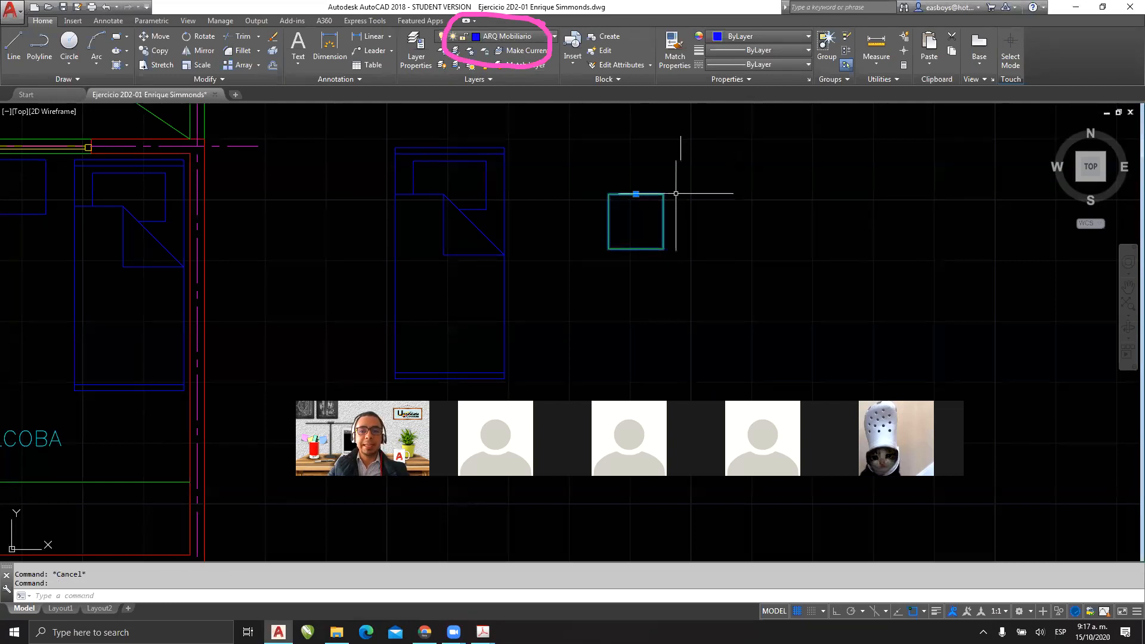
pyautogui.press('Escape')
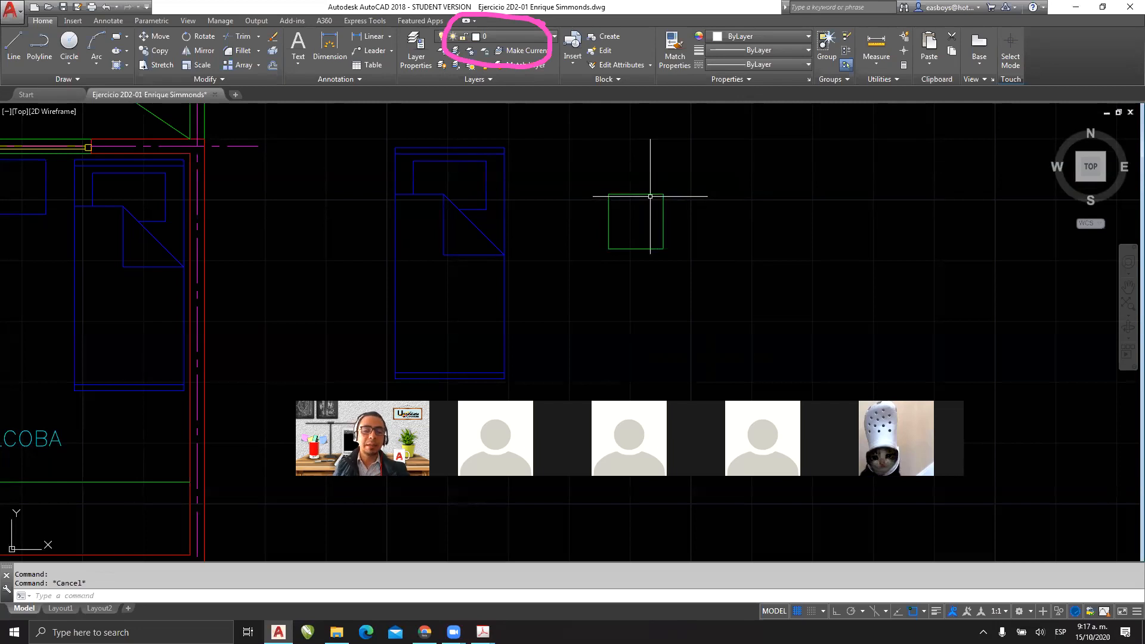
pyautogui.click(642, 169)
pyautogui.click(621, 214)
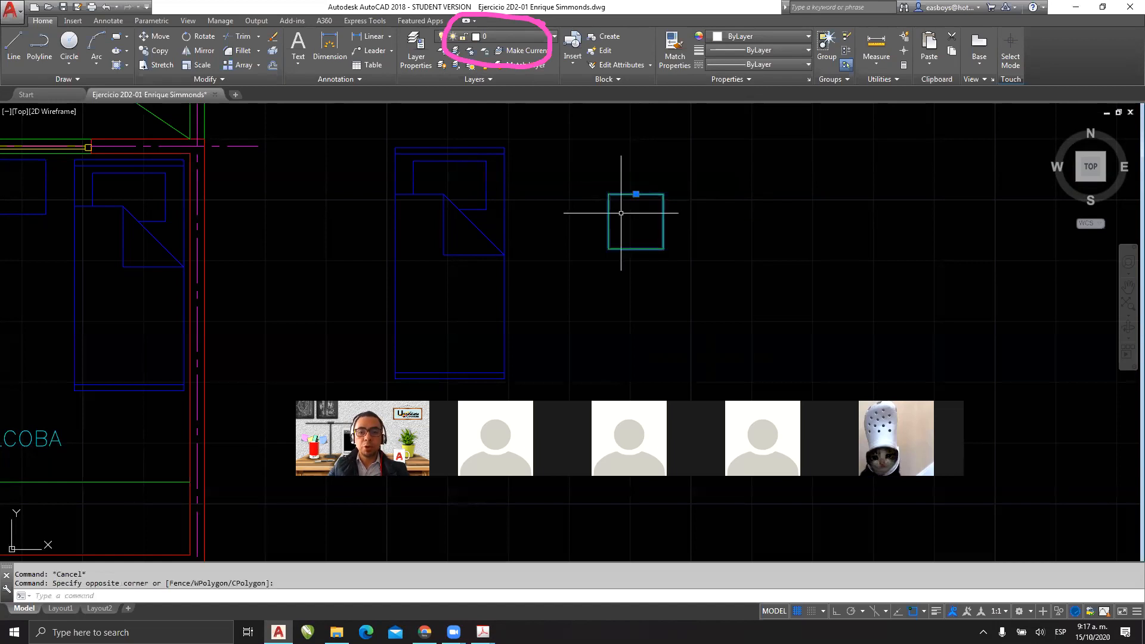
pyautogui.click(519, 39)
pyautogui.press('Escape')
pyautogui.press('Escape')
pyautogui.press('Escape')
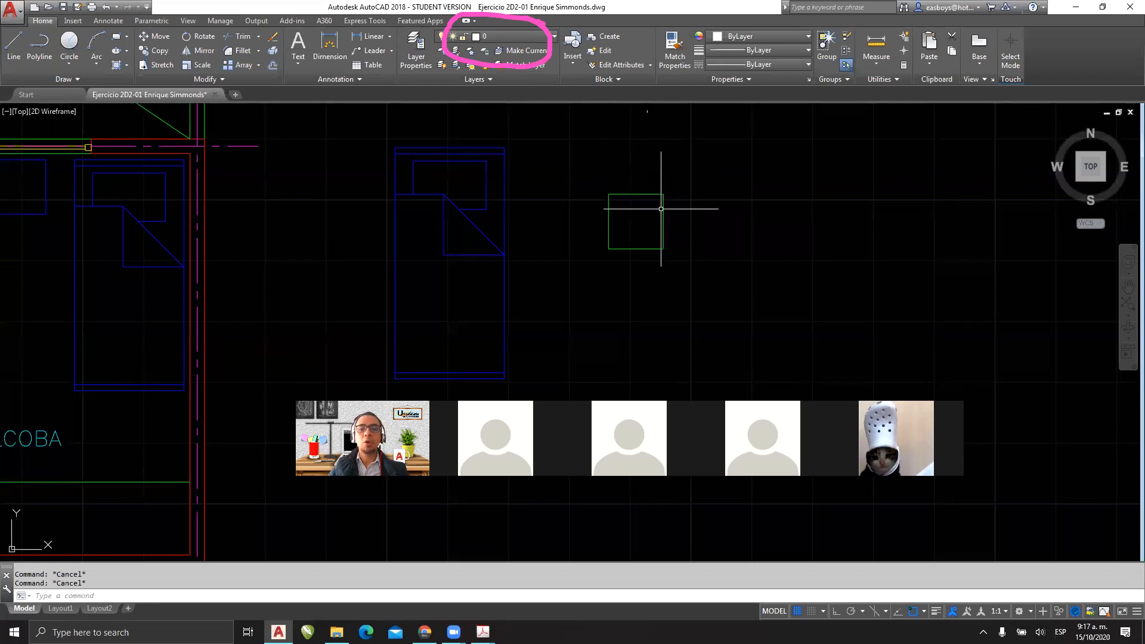
pyautogui.click(673, 169)
pyautogui.click(582, 289)
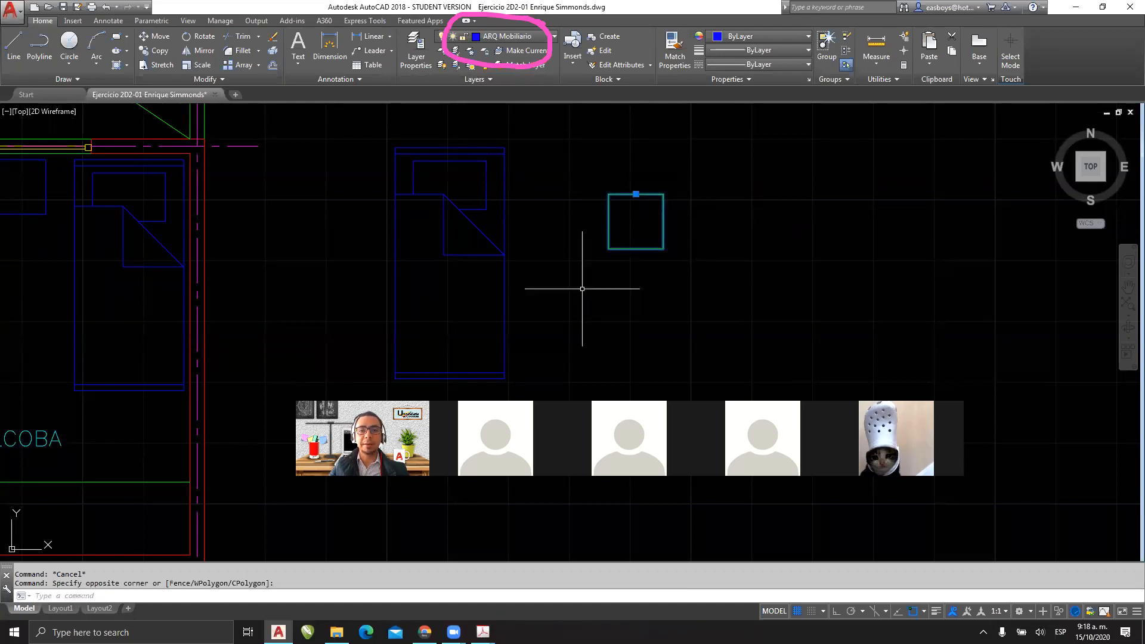
pyautogui.press('Escape')
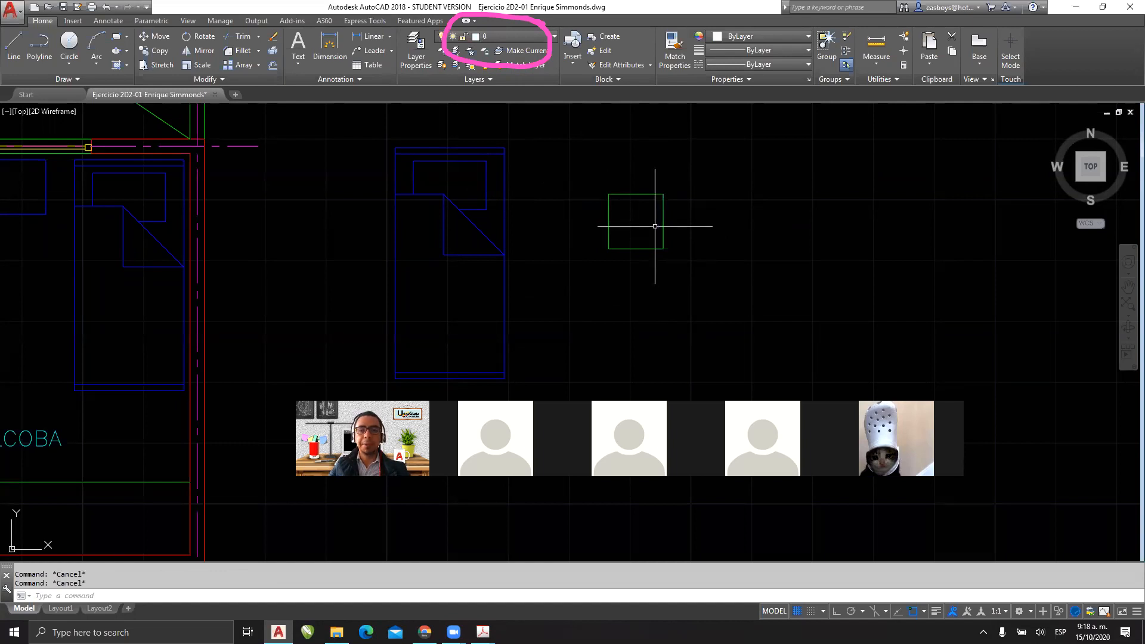
# Step: Undo the MESA 1 layer change and block creation, and check the nightstand square
pyautogui.hotkey('ctrl', 'z')
pyautogui.hotkey('ctrl', 'z')
pyautogui.hotkey('ctrl', 'z')
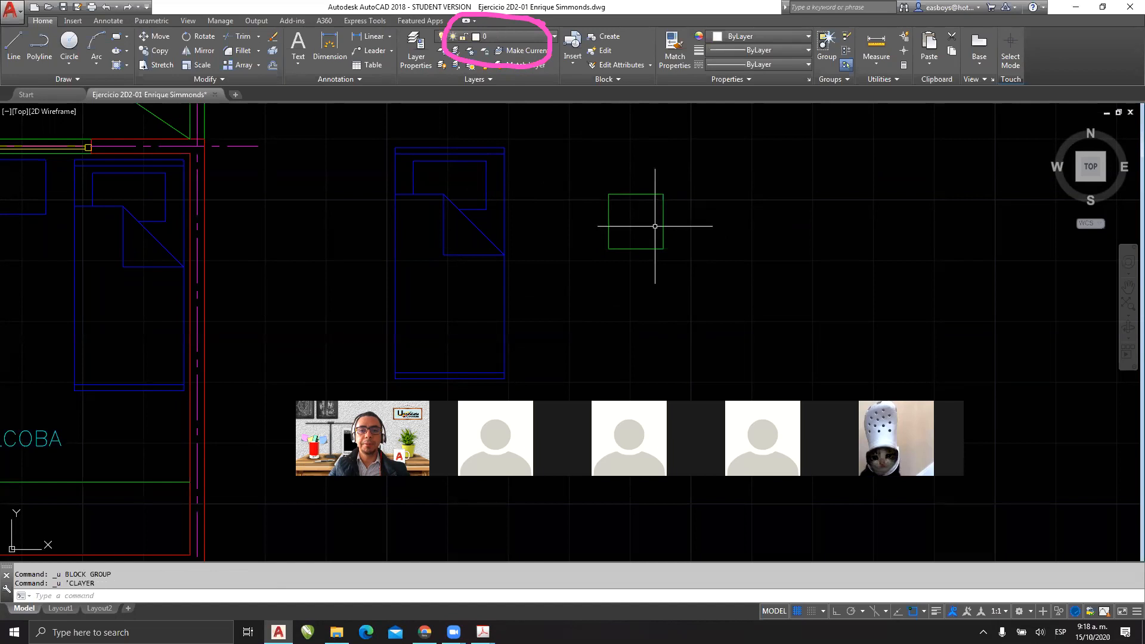
pyautogui.click(640, 234)
pyautogui.click(610, 259)
pyautogui.press('Escape')
pyautogui.press('Escape')
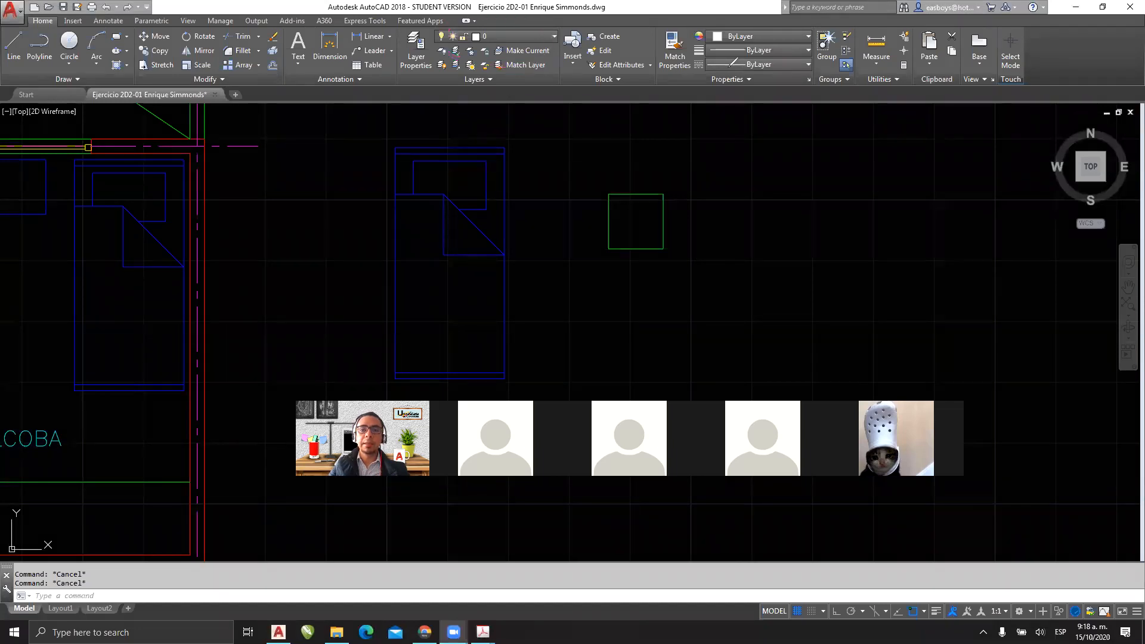
# Step: Erase the copied nightstand square beside the CAMA 2 block
pyautogui.click(709, 172)
pyautogui.click(617, 259)
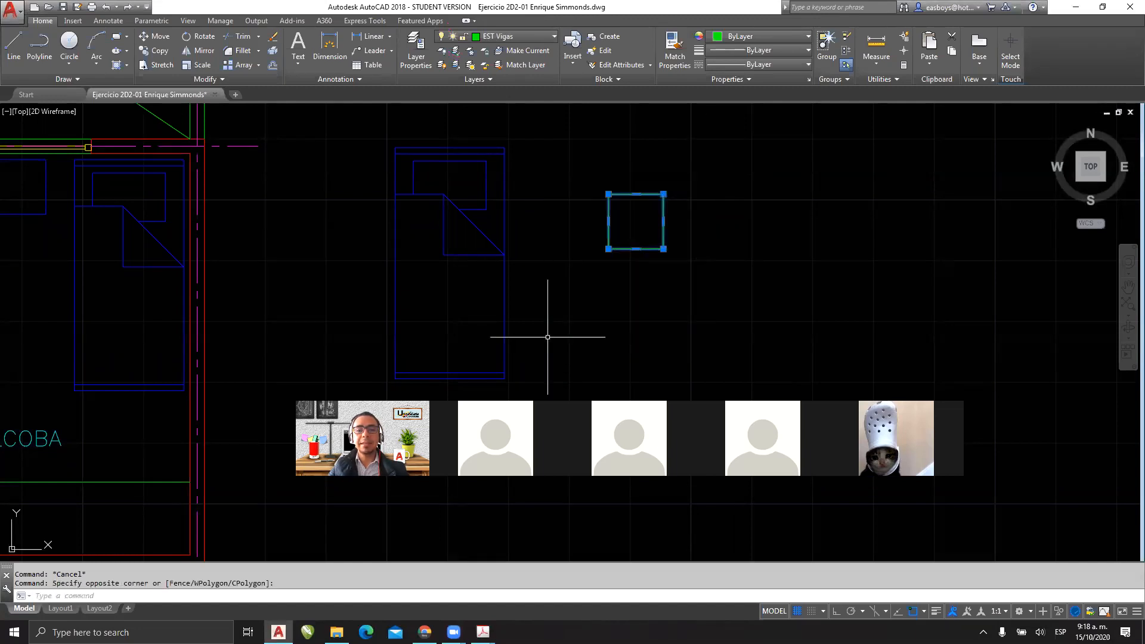
pyautogui.press('Delete')
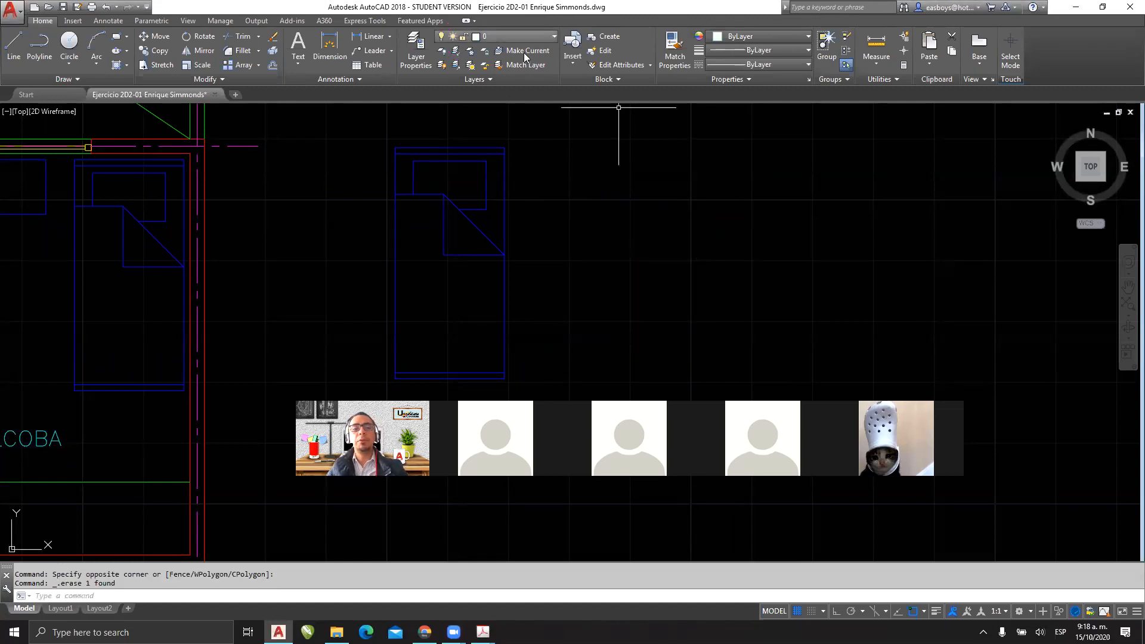
# Step: Check the layer of the CAMA 2 bed block and clear the selection
pyautogui.click(475, 142)
pyautogui.click(450, 148)
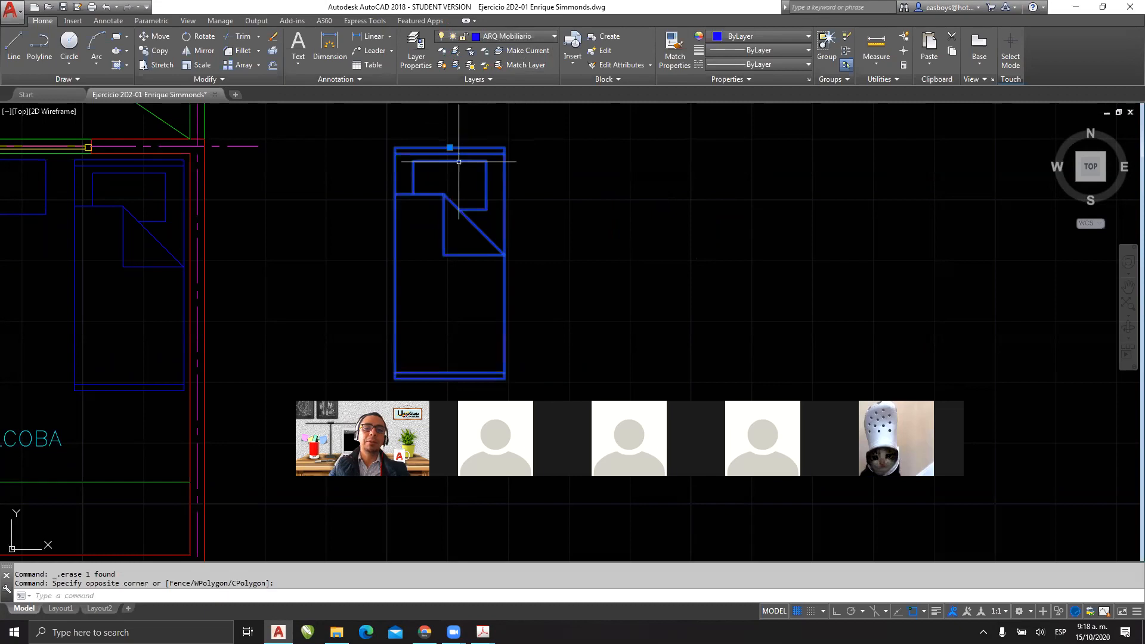
pyautogui.press('Escape')
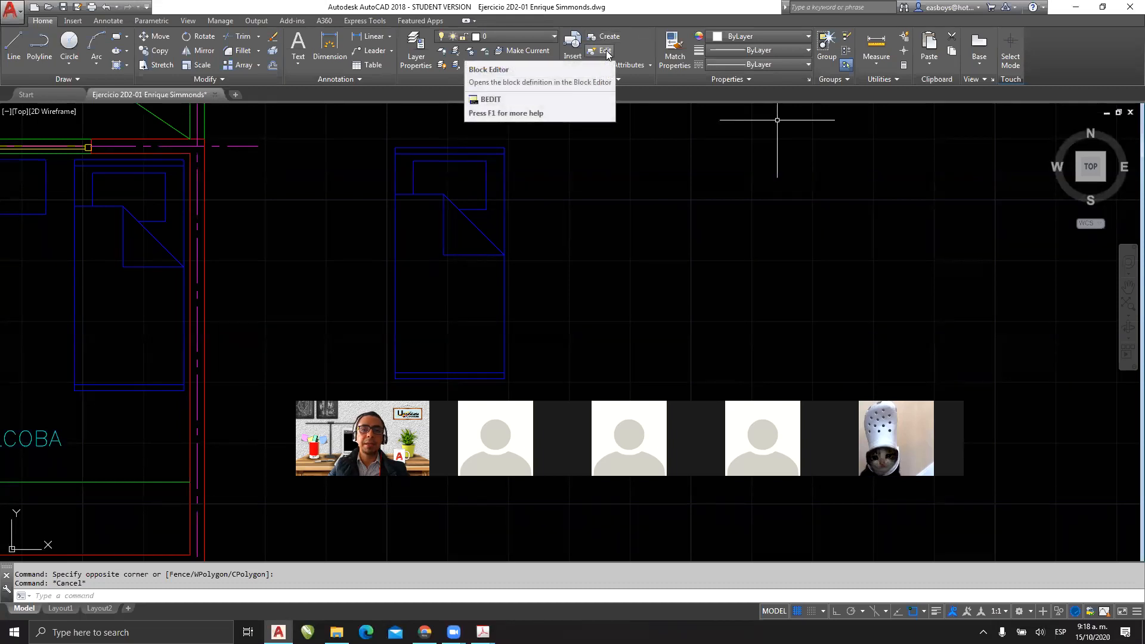
pyautogui.press('Escape')
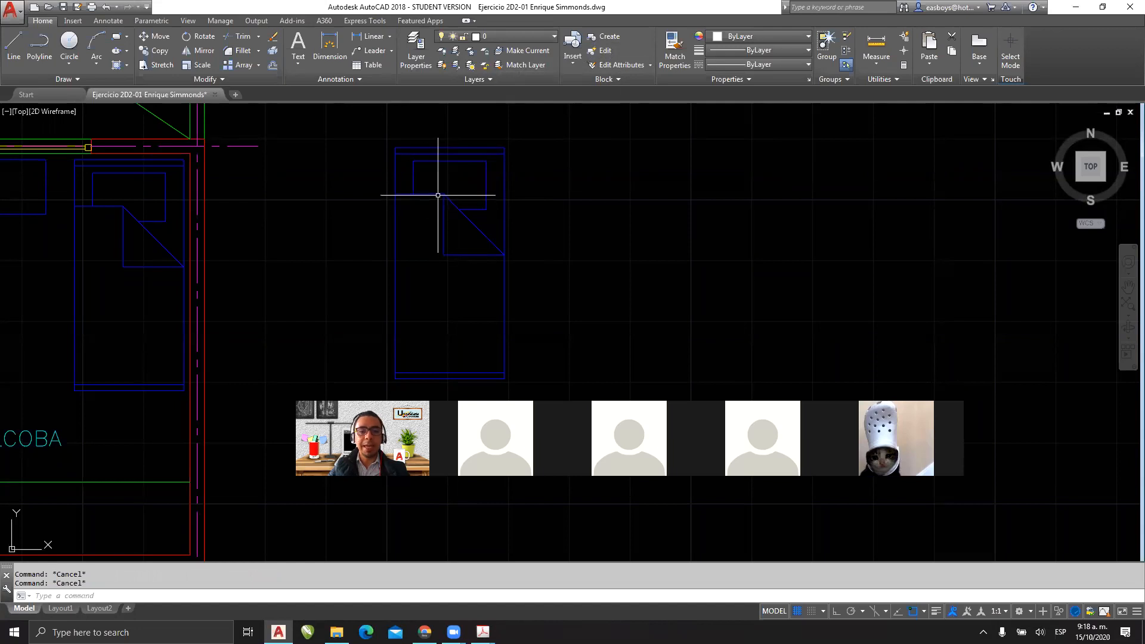
pyautogui.doubleClick(438, 196)
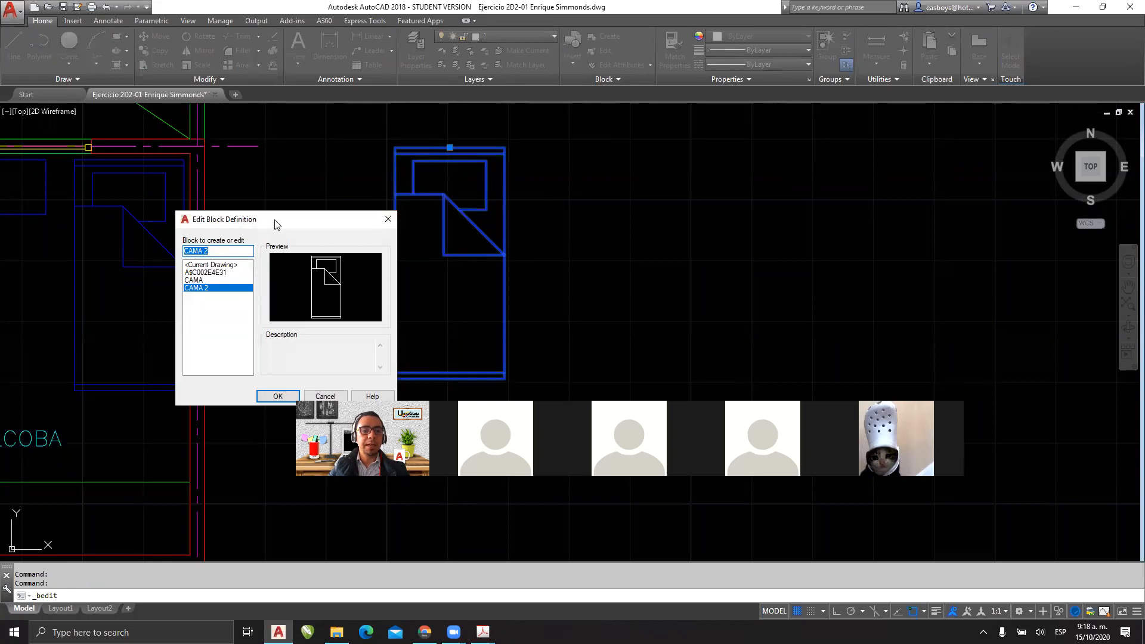
pyautogui.moveTo(276, 224); pyautogui.dragTo(274, 151)
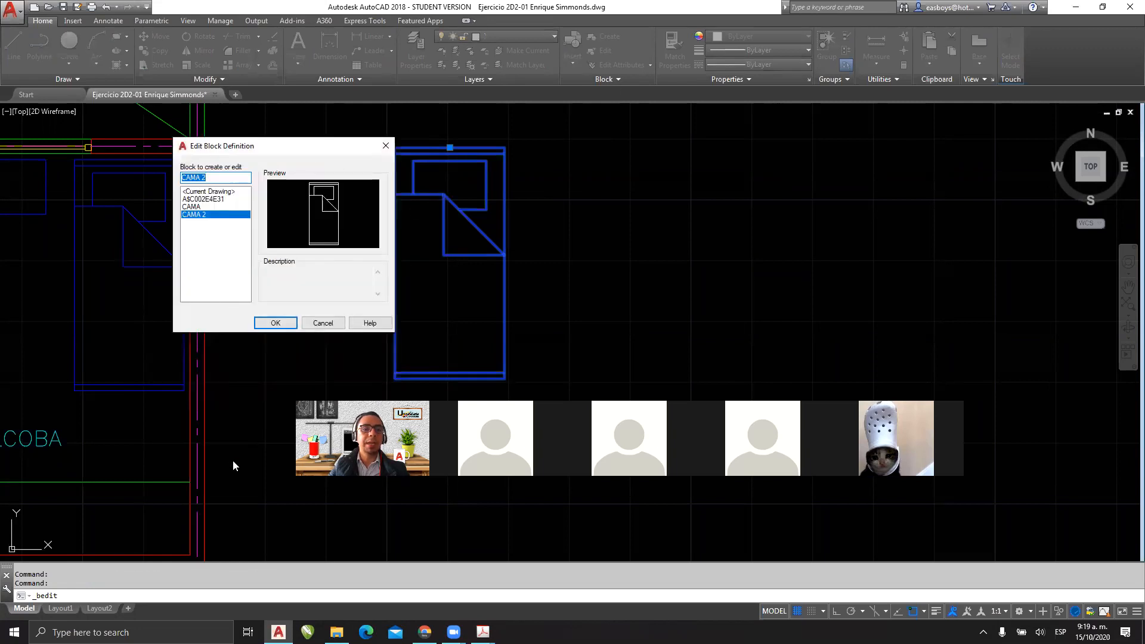
pyautogui.press('Escape')
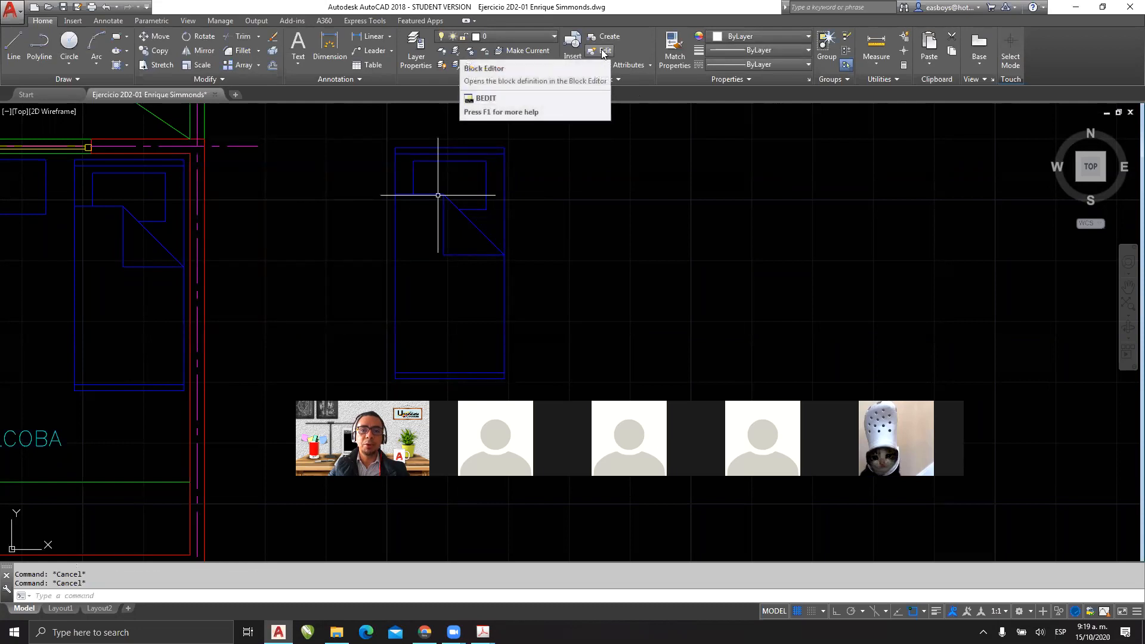
# Step: Open the CAMA 2 block definition in the Block Editor
pyautogui.click(602, 52)
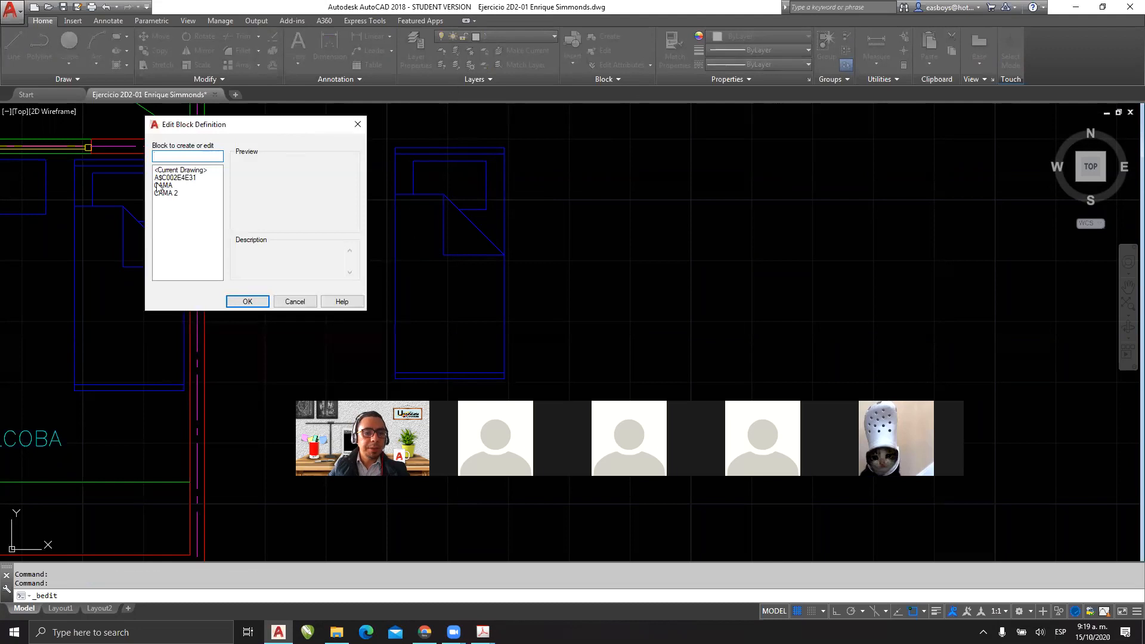
pyautogui.click(161, 186)
pyautogui.click(167, 194)
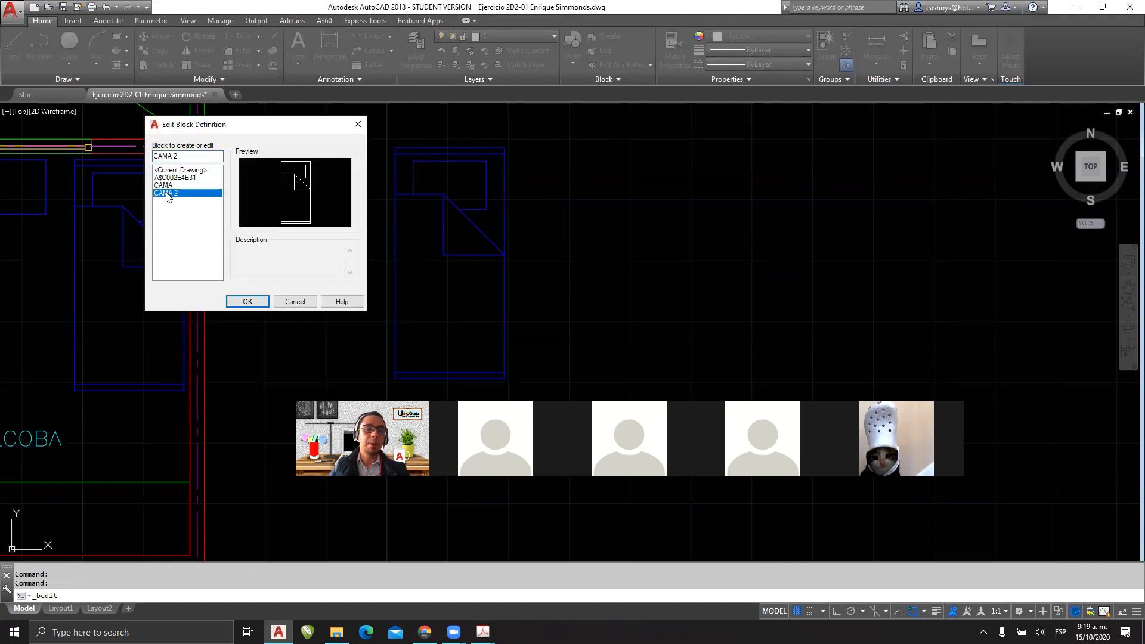
pyautogui.click(247, 302)
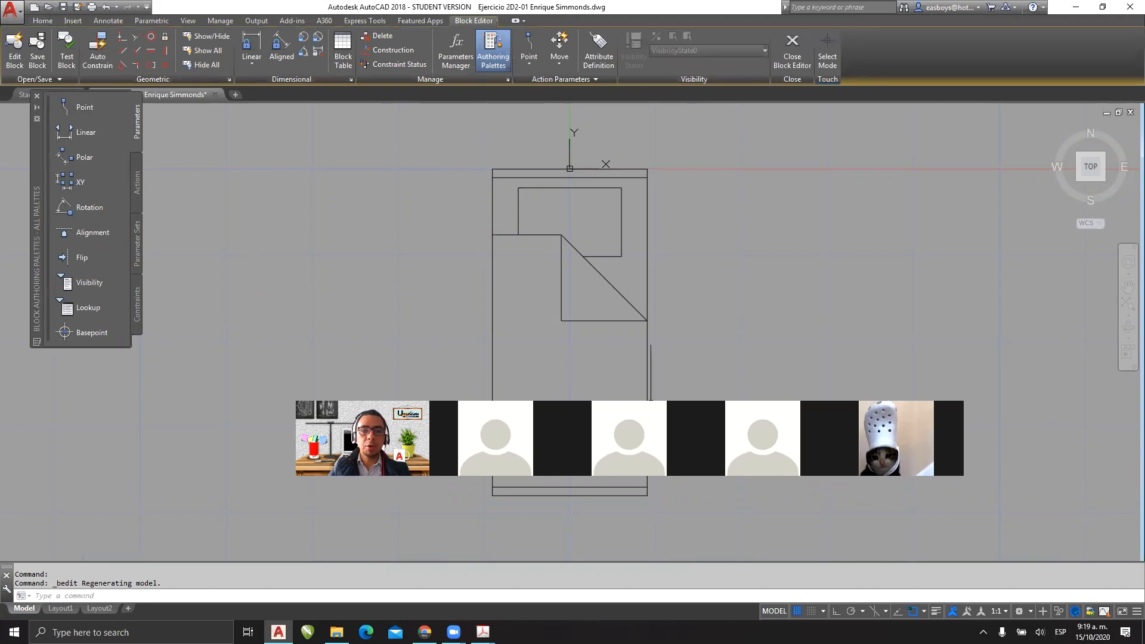
# Step: Compare the standard drawing tools with the block editing tools available while CAMA 2 is open for editing
pyautogui.moveTo(467, 13)
pyautogui.mouseDown()
pyautogui.moveTo(448, 34)
pyautogui.moveTo(481, 13)
pyautogui.moveTo(453, 45)
pyautogui.moveTo(484, 14)
pyautogui.mouseUp()
pyautogui.moveTo(361, 244)
pyautogui.mouseDown()
pyautogui.moveTo(454, 51)
pyautogui.moveTo(459, 100)
pyautogui.mouseUp()
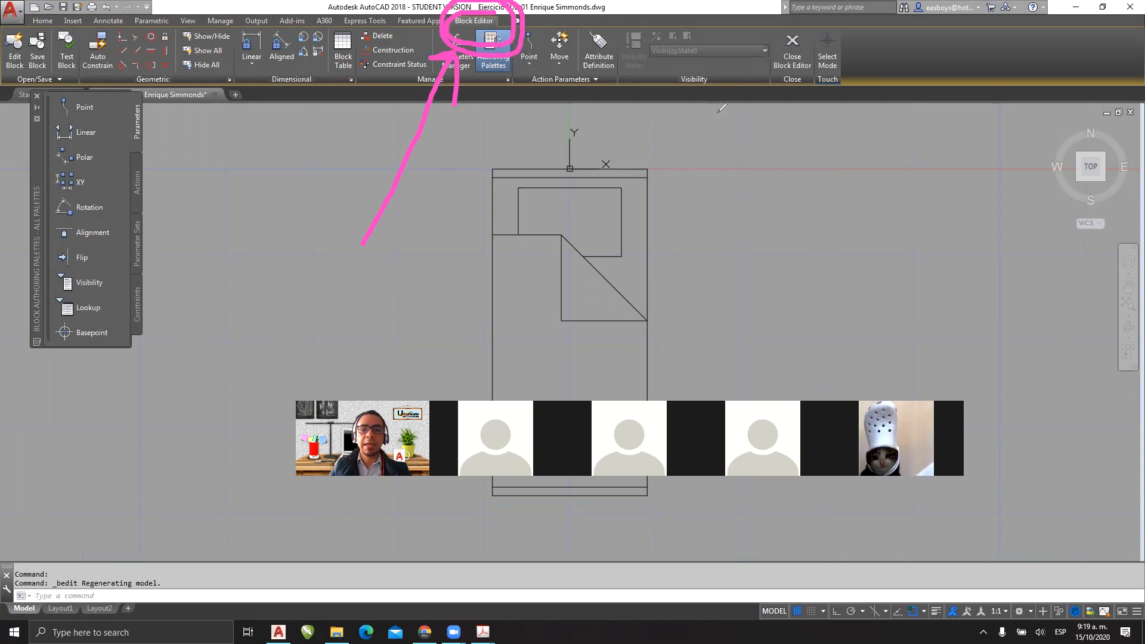
pyautogui.click(42, 22)
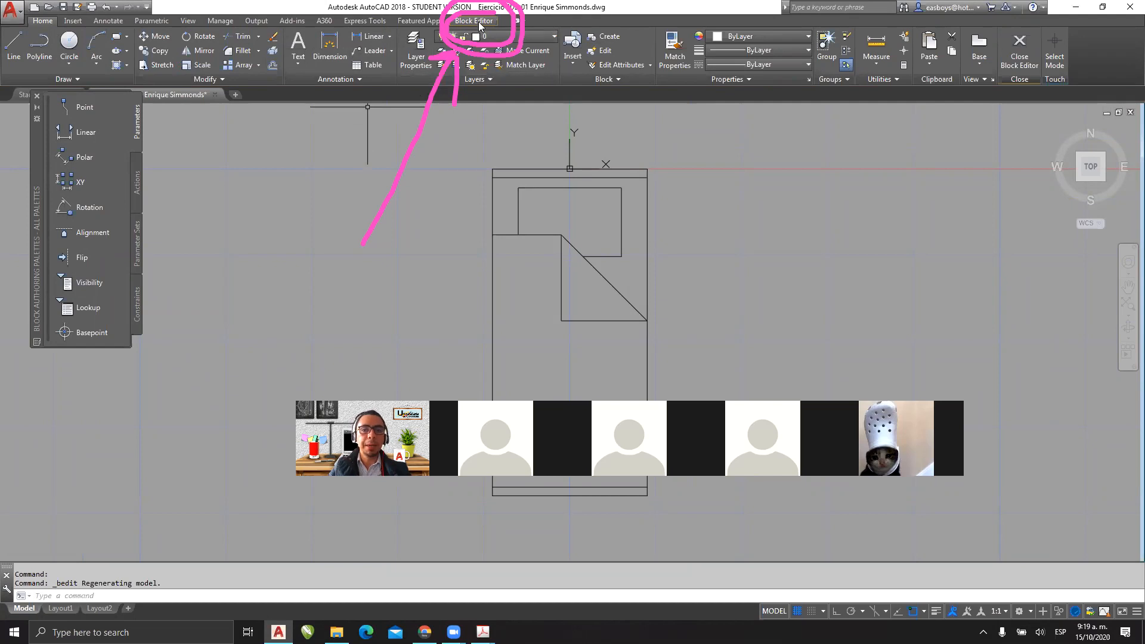
pyautogui.click(475, 21)
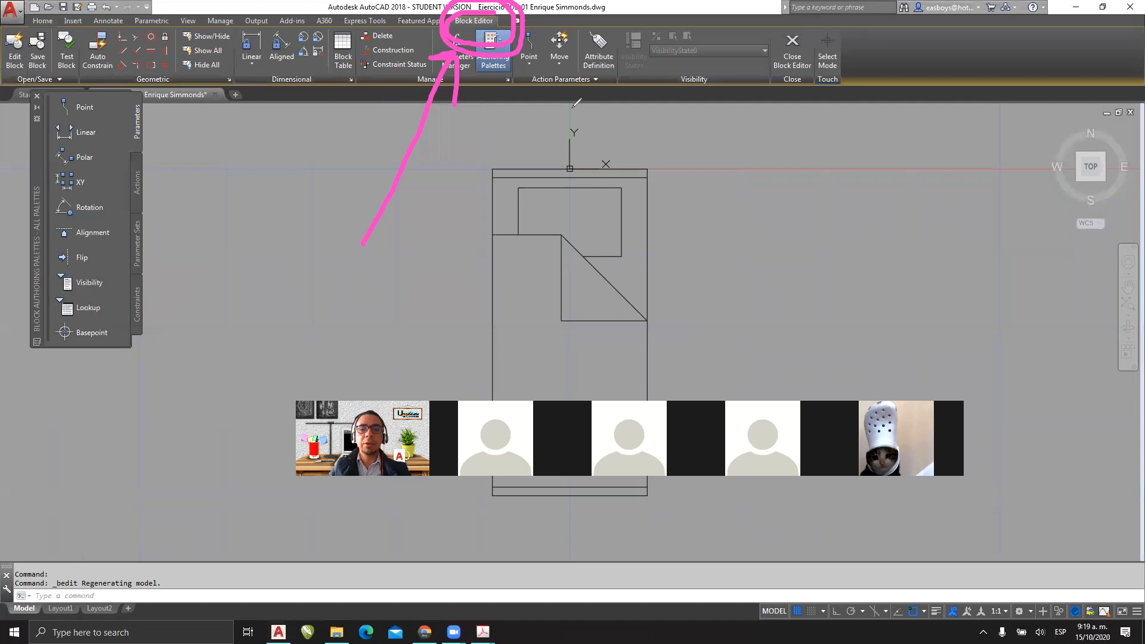
# Step: Mark the Close Block Editor command with a box and arrow, add the note "¿Quieres guardar cambios? SI o NO", and clear the annotations
pyautogui.moveTo(820, 24)
pyautogui.mouseDown()
pyautogui.moveTo(758, 73)
pyautogui.moveTo(829, 87)
pyautogui.moveTo(761, 35)
pyautogui.moveTo(823, 85)
pyautogui.moveTo(805, 55)
pyautogui.moveTo(817, 110)
pyautogui.mouseUp()
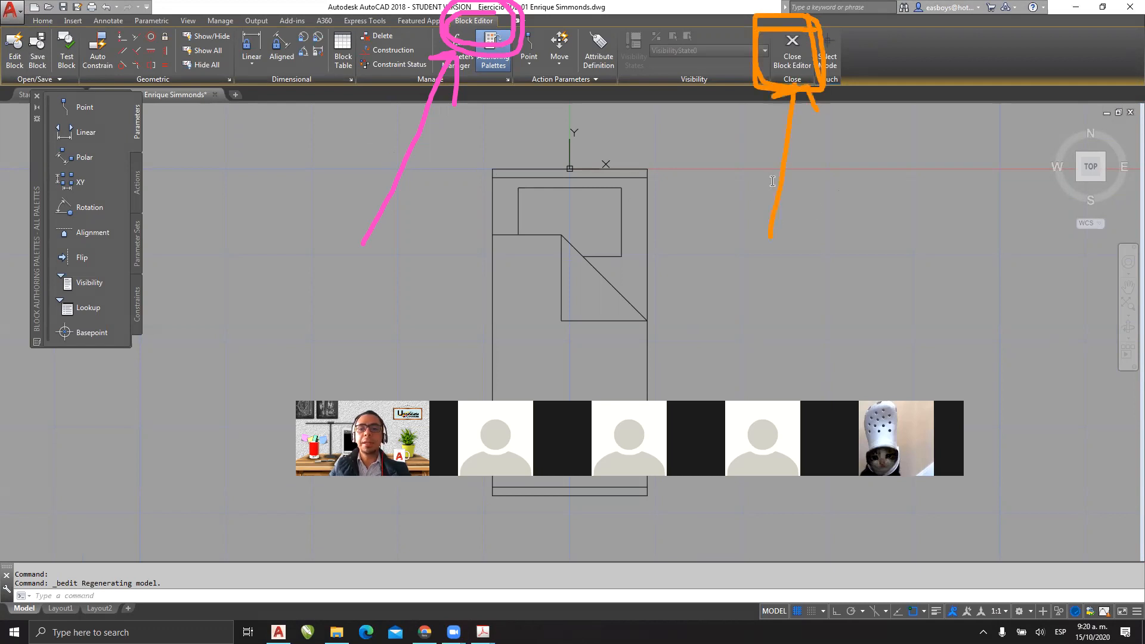
pyautogui.click(835, 209)
pyautogui.write('¿')
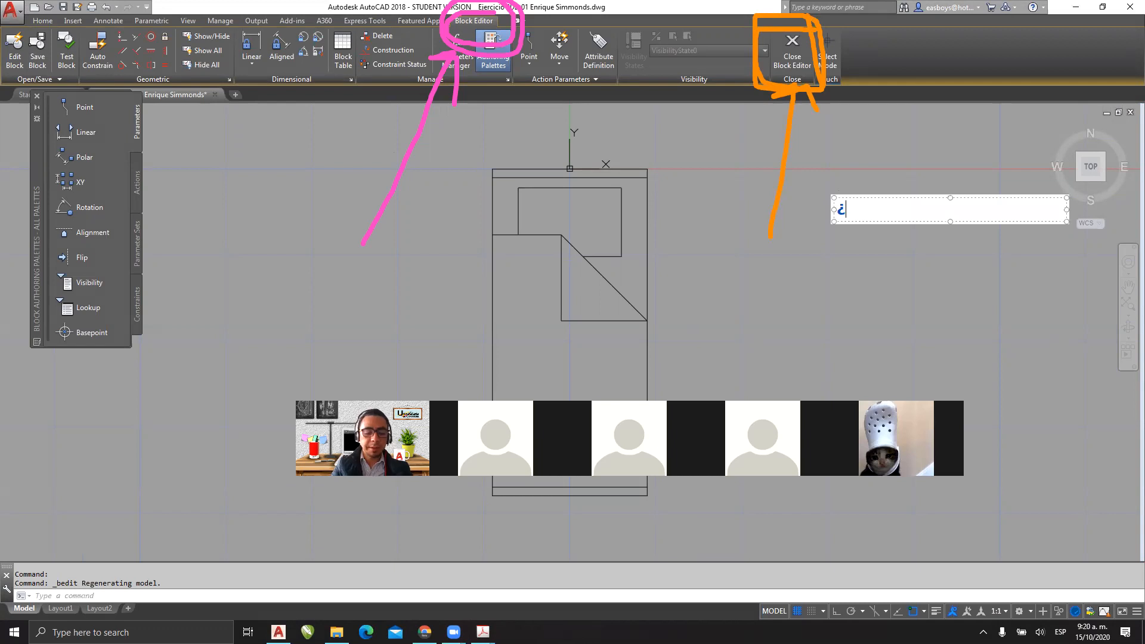
pyautogui.write('Qu')
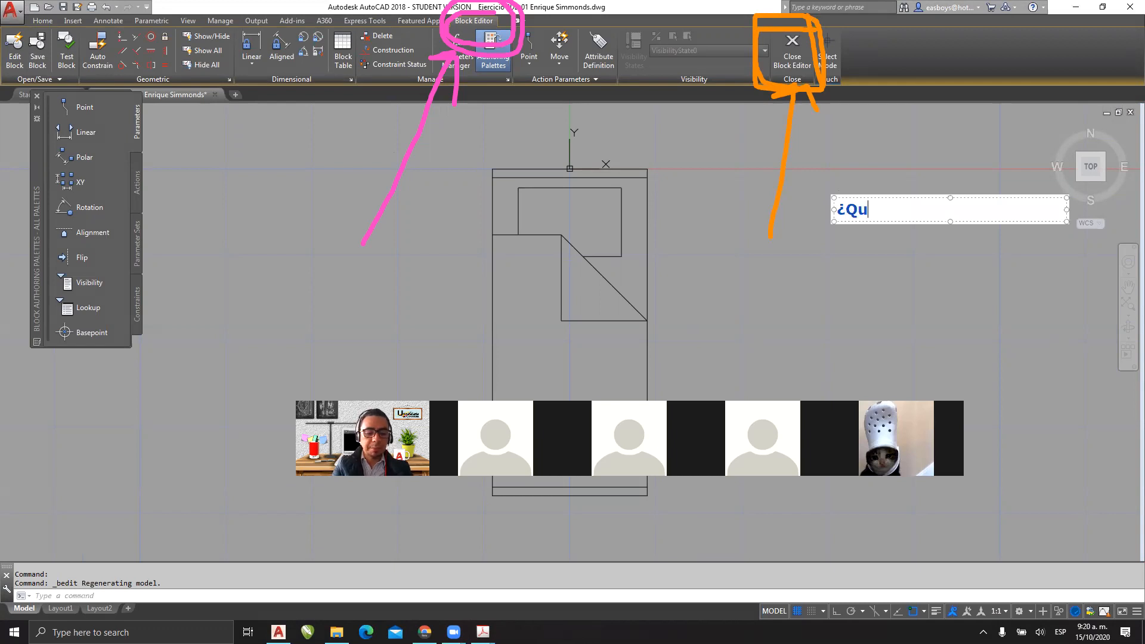
pyautogui.write('ieres guardar cambios?')
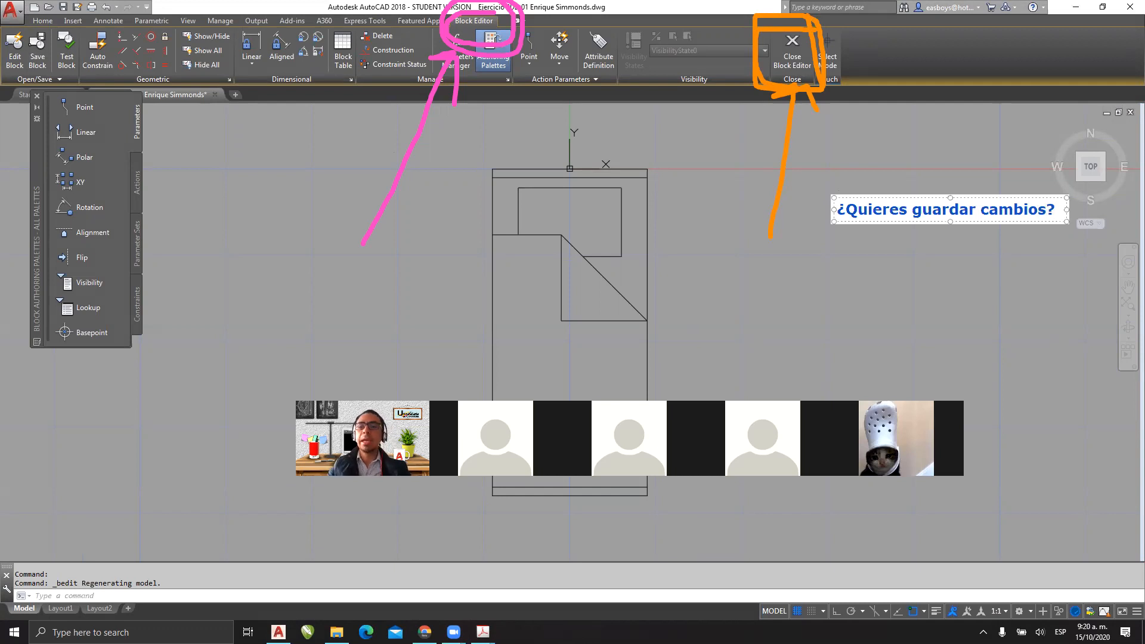
pyautogui.press('Return')
pyautogui.write('SI')
pyautogui.press('Return')
pyautogui.write('o')
pyautogui.press('Return')
pyautogui.write('NO')
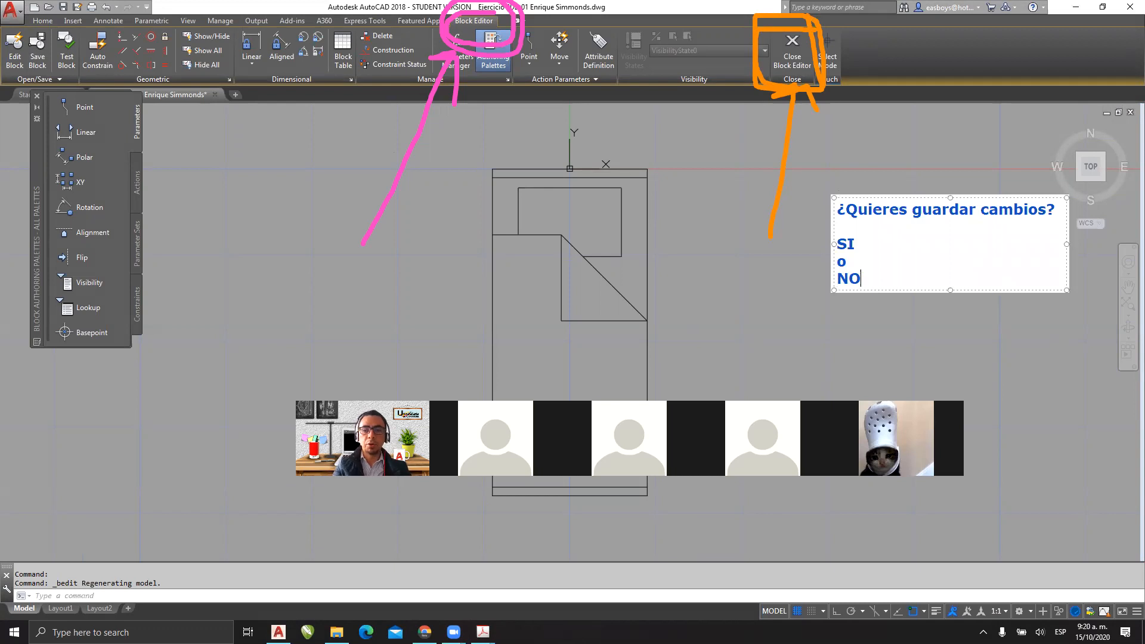
pyautogui.click(902, 340)
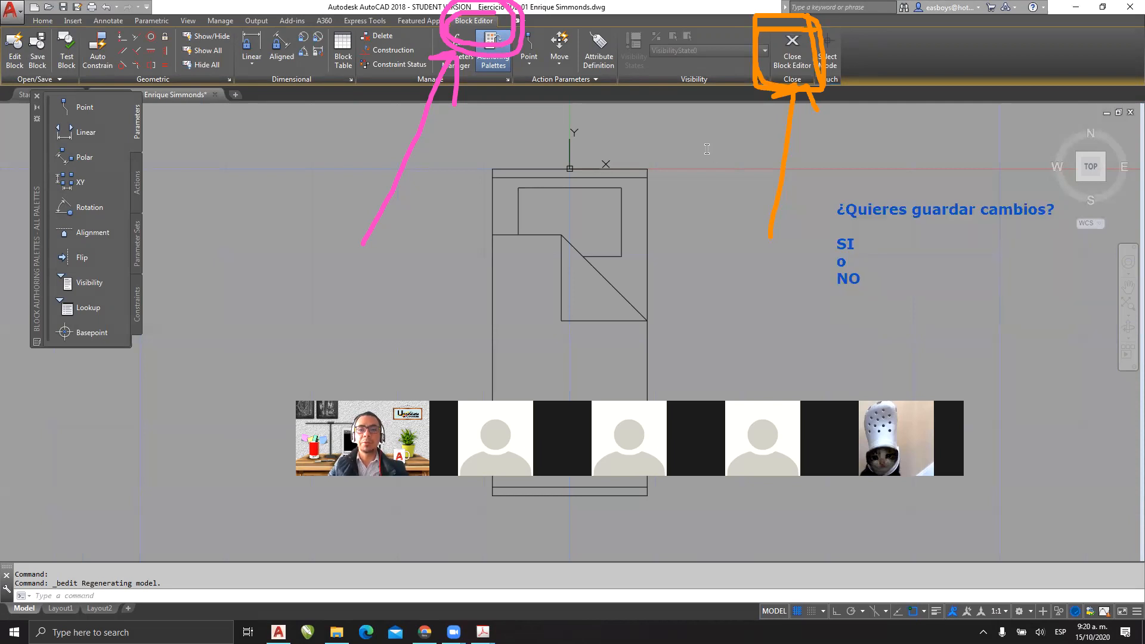
pyautogui.click(679, 153)
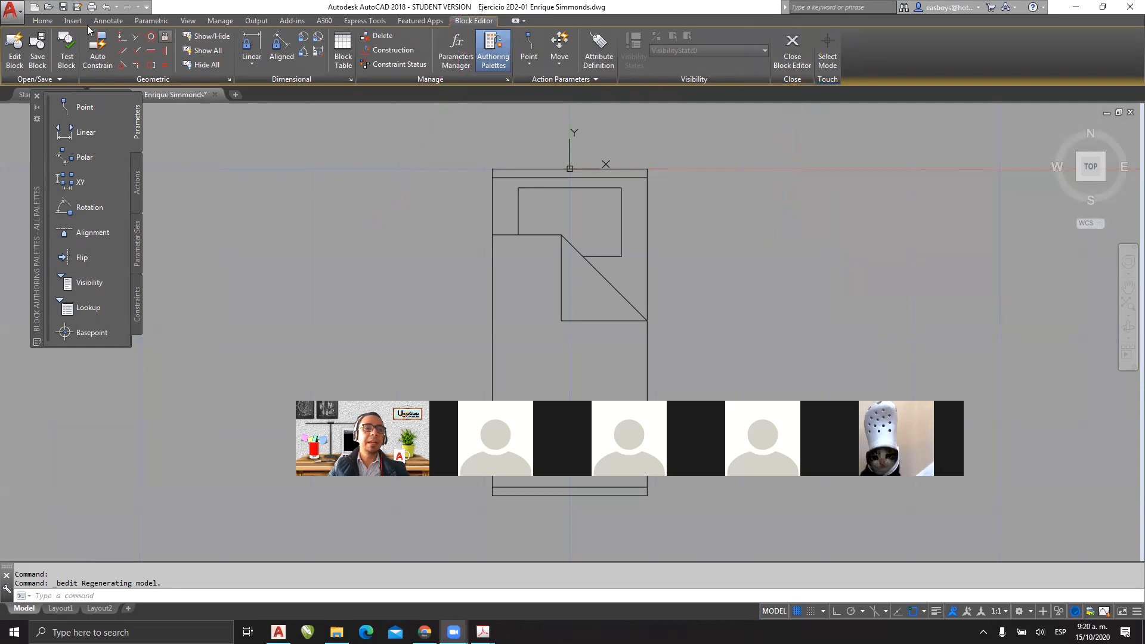
# Step: Draw a nightstand rectangle beside the head of the bed, inside the CAMA 2 block definition
pyautogui.click(43, 21)
pyautogui.click(117, 36)
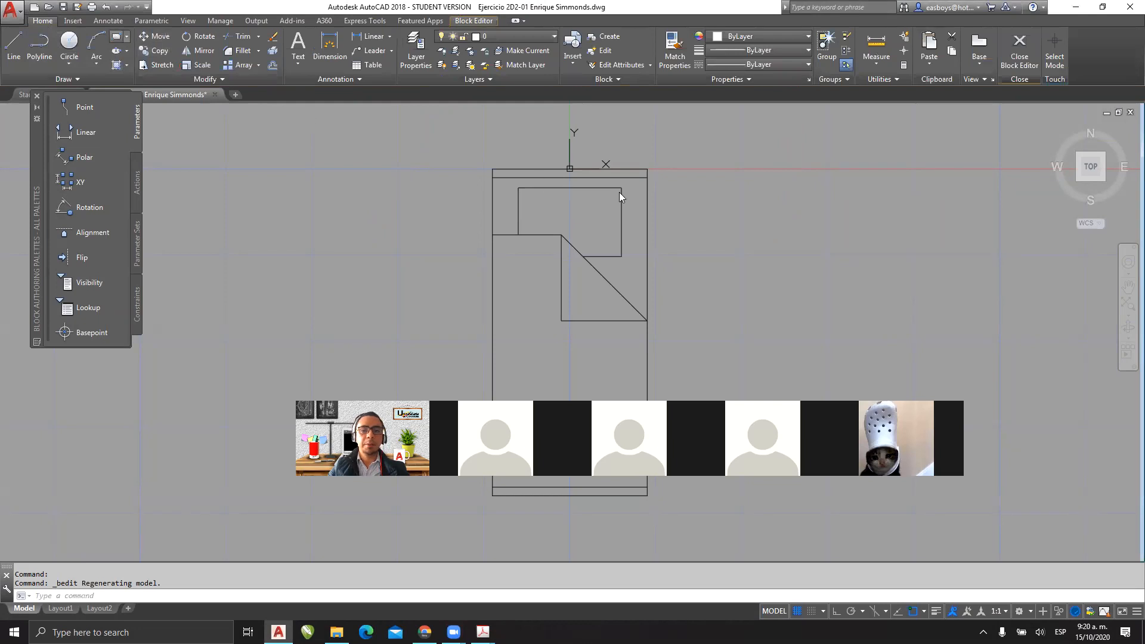
pyautogui.click(663, 172)
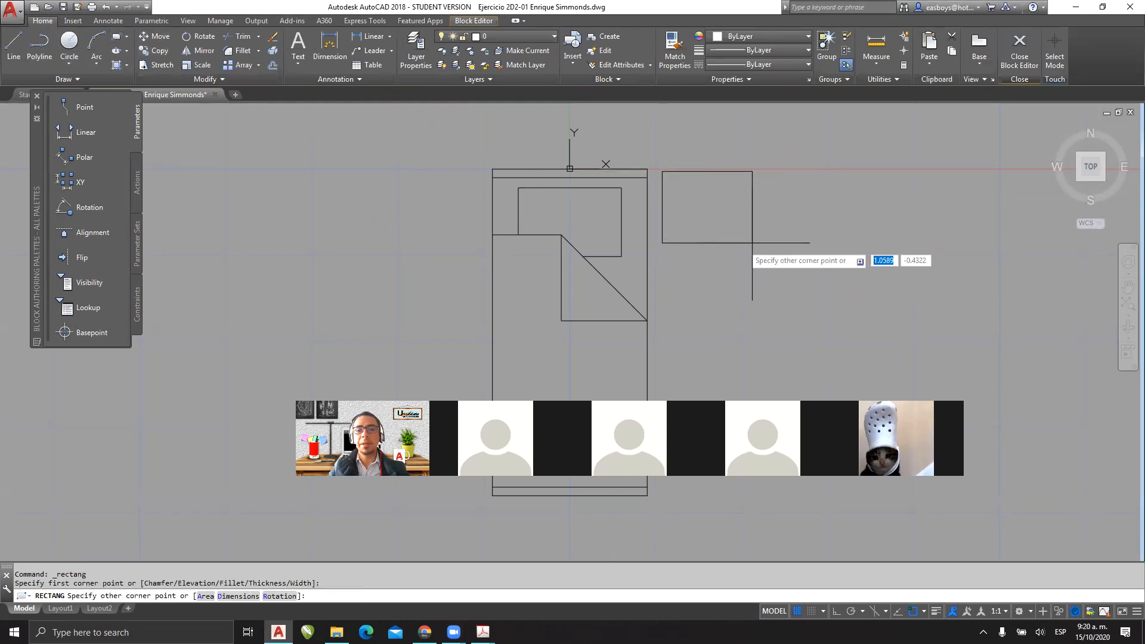
pyautogui.click(741, 245)
# Step: Hatch the triangular blanket fold of the bed with the ANSI31 pattern at scale 0.31
pyautogui.scroll(4, 668, 187)
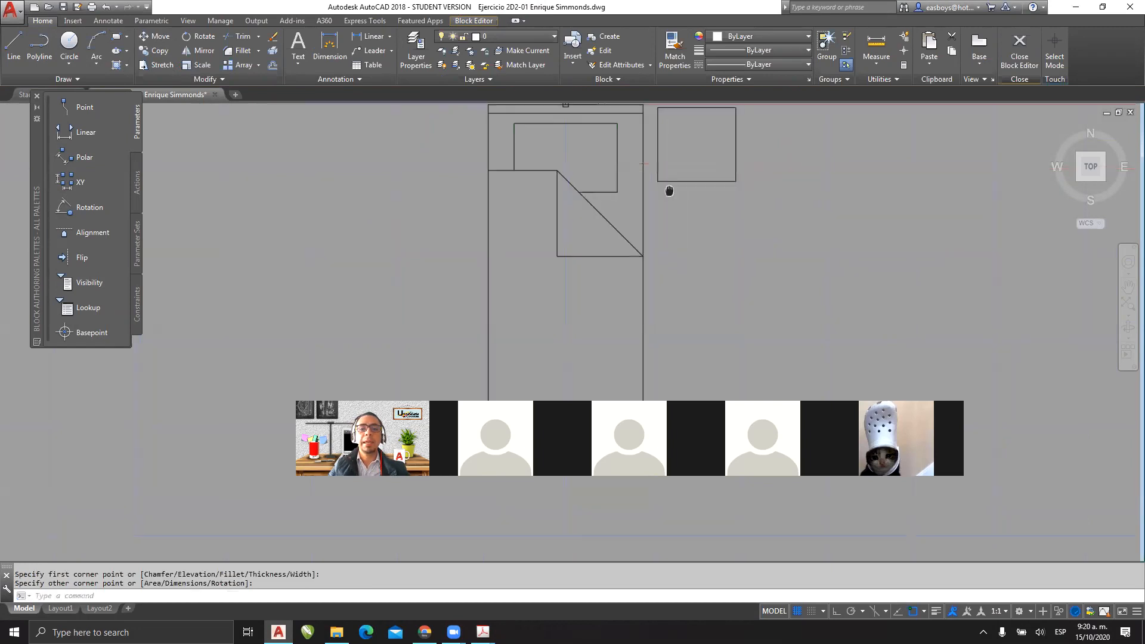
pyautogui.moveTo(575, 229); pyautogui.dragTo(541, 295, button='middle')
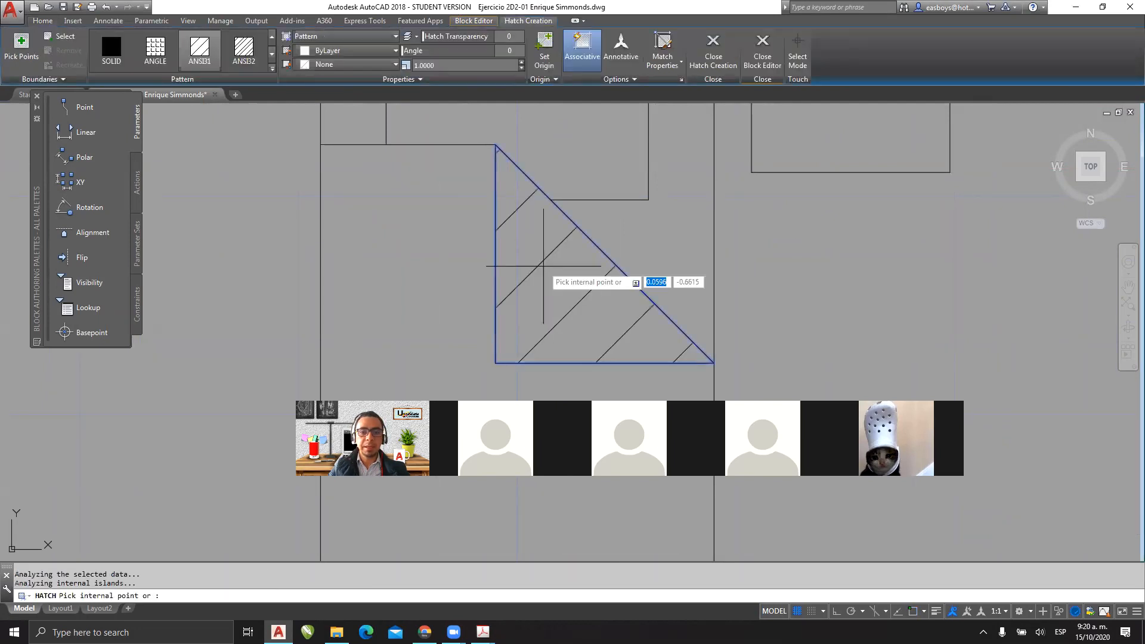
pyautogui.click(521, 69)
pyautogui.click(521, 68)
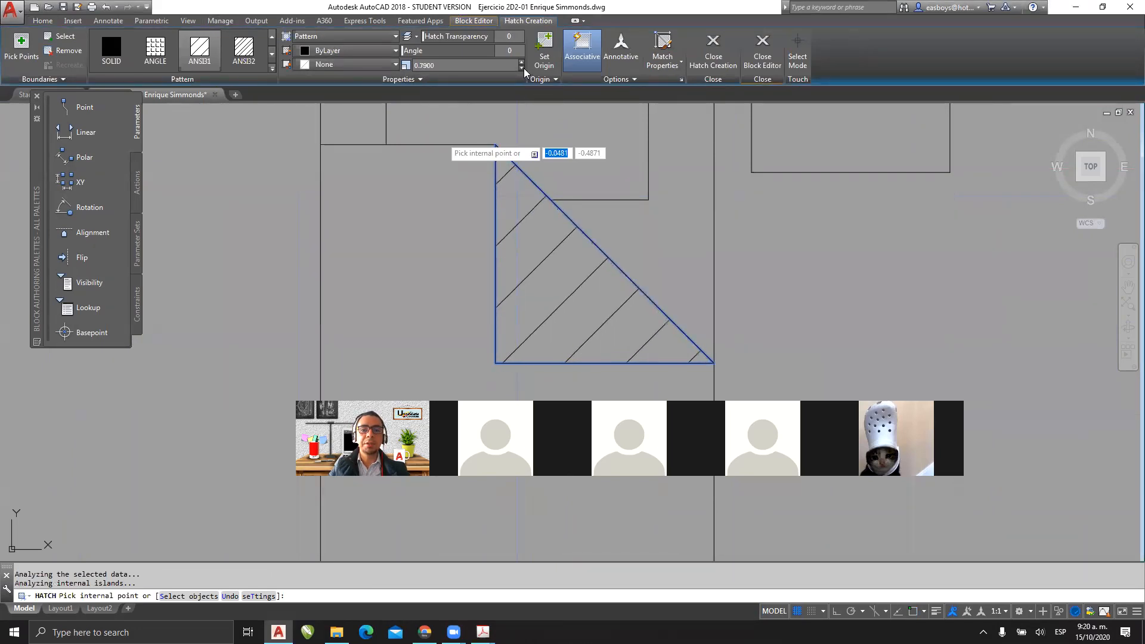
pyautogui.click(522, 68)
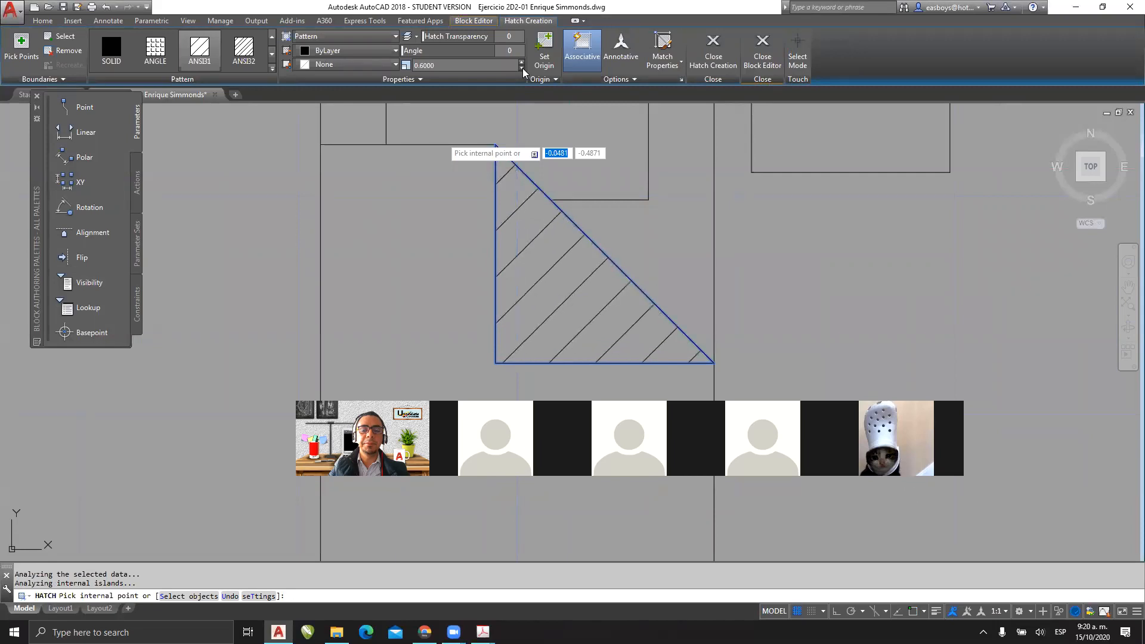
pyautogui.click(522, 69)
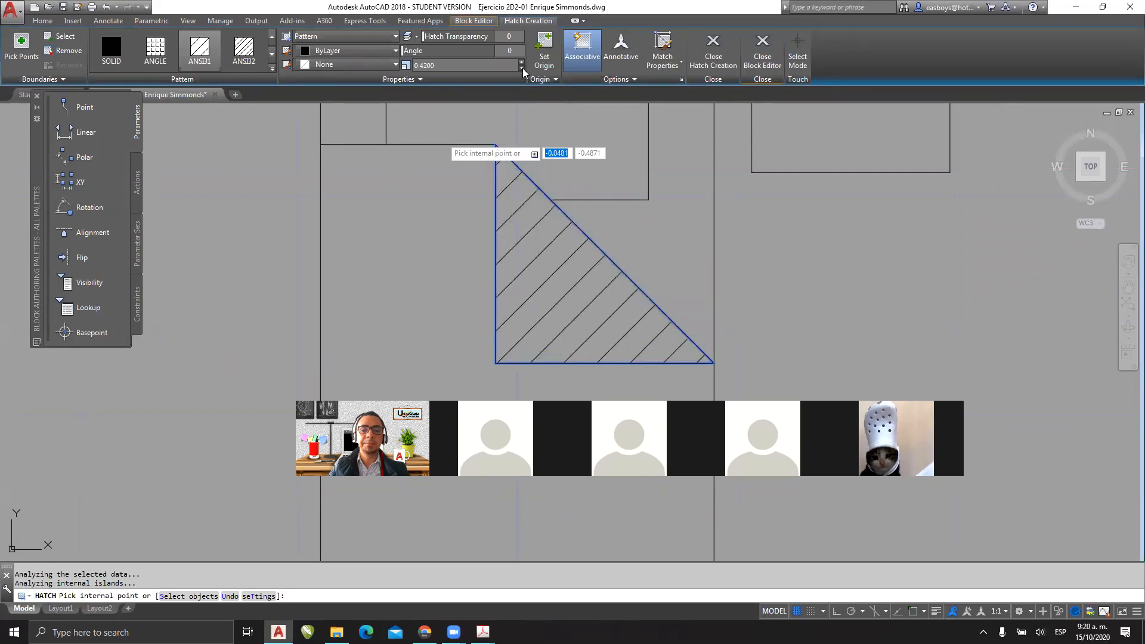
pyautogui.click(522, 68)
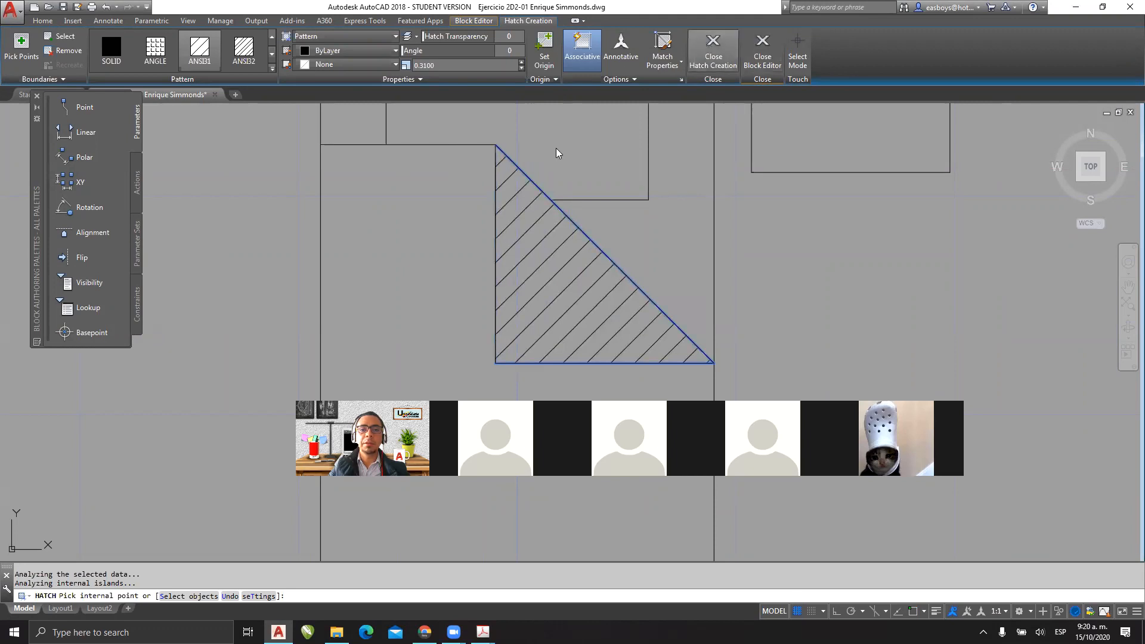
pyautogui.press('Return')
# Step: Close the Block Editor and save the changes to CAMA 2
pyautogui.scroll(-8, 552, 172)
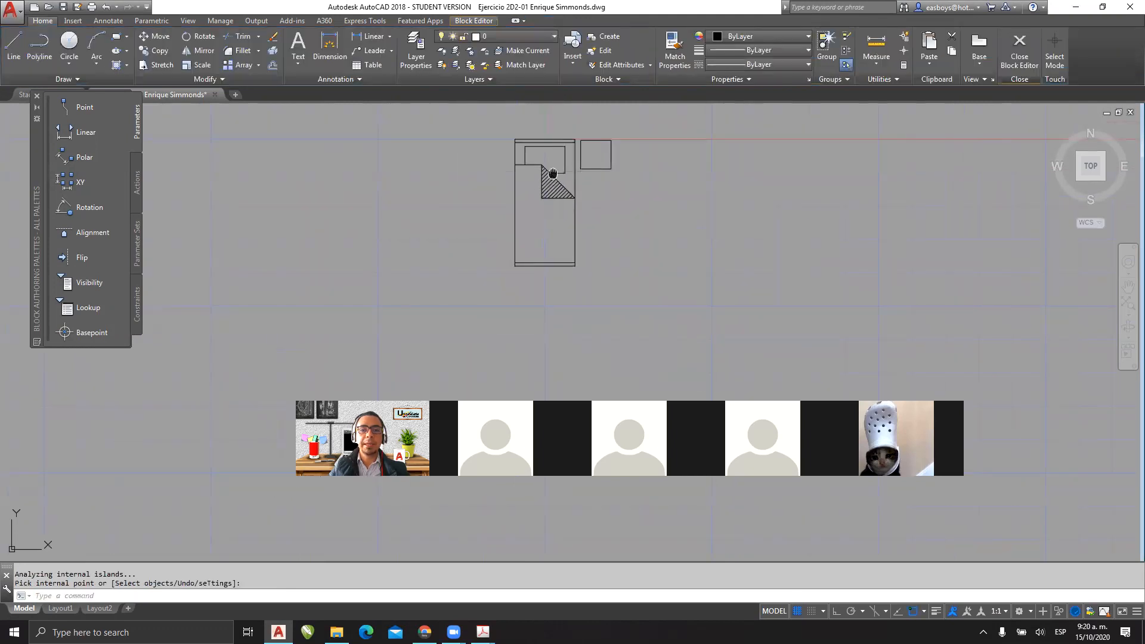
pyautogui.scroll(3, 579, 143)
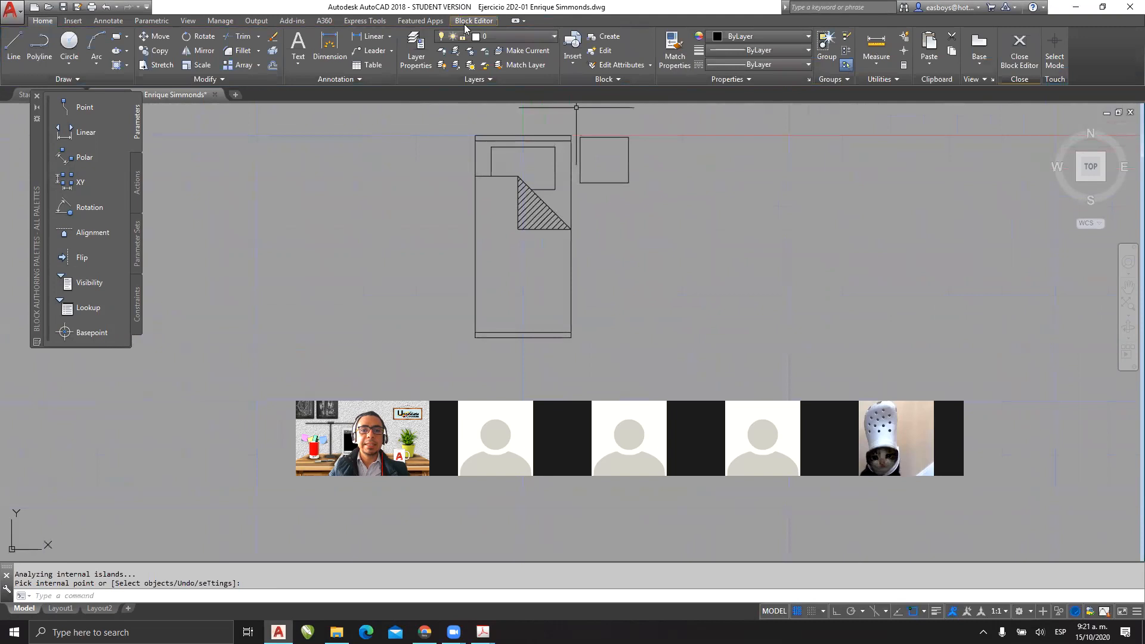
pyautogui.click(464, 21)
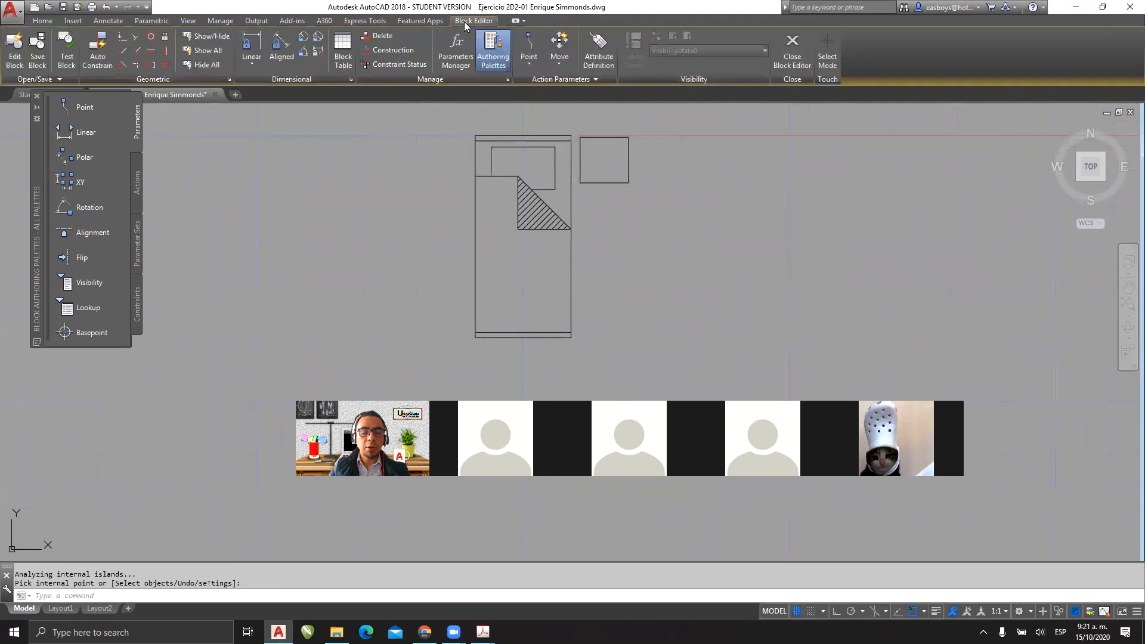
pyautogui.click(798, 62)
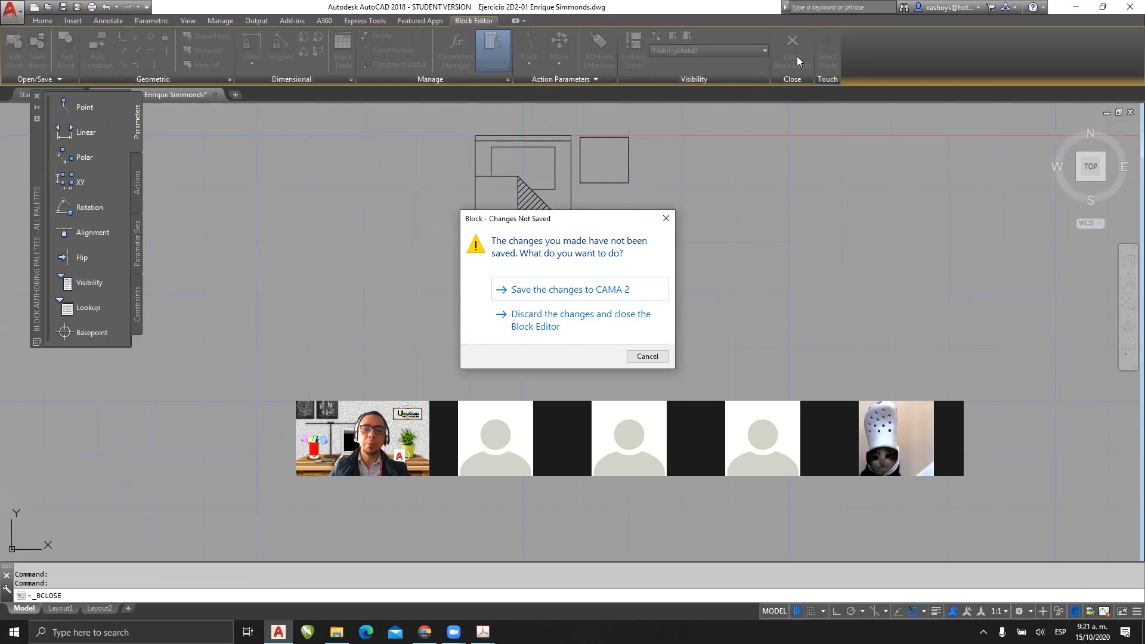
pyautogui.click(538, 290)
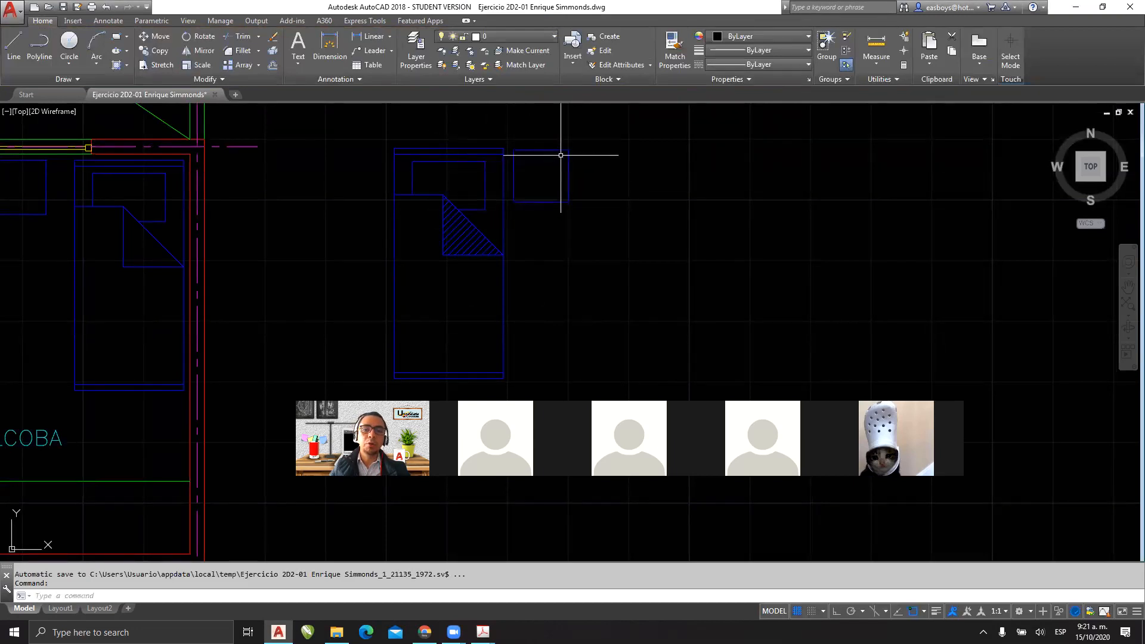
# Step: Copy the edited CAMA 2 block three times in a horizontal row beside the original, with Ortho on
pyautogui.scroll(-4, 463, 233)
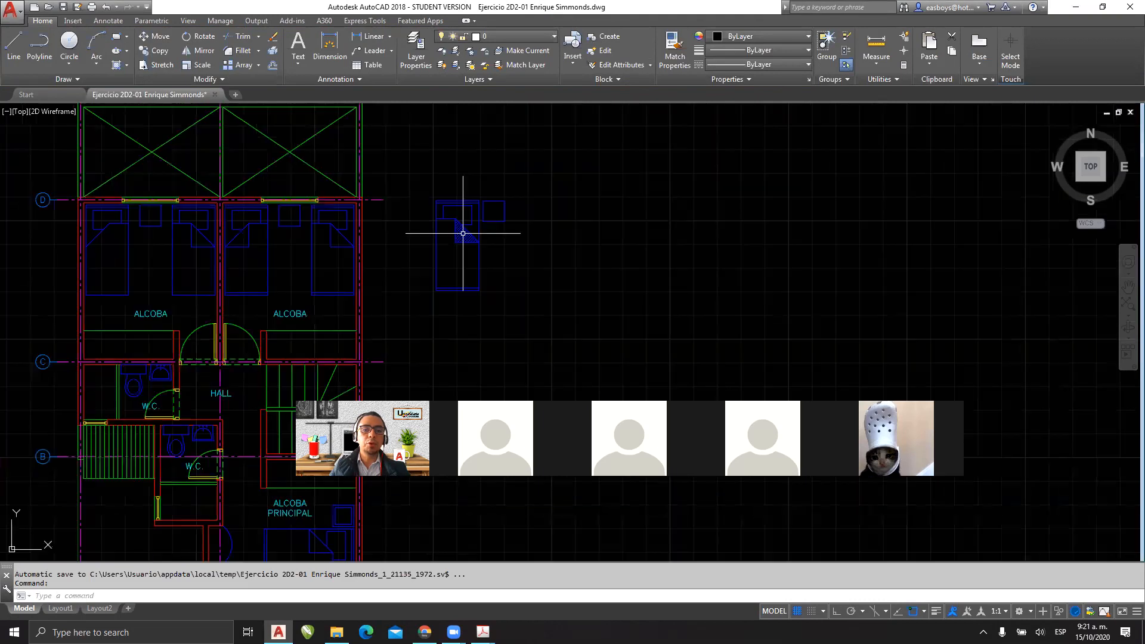
pyautogui.click(463, 234)
pyautogui.click(413, 322)
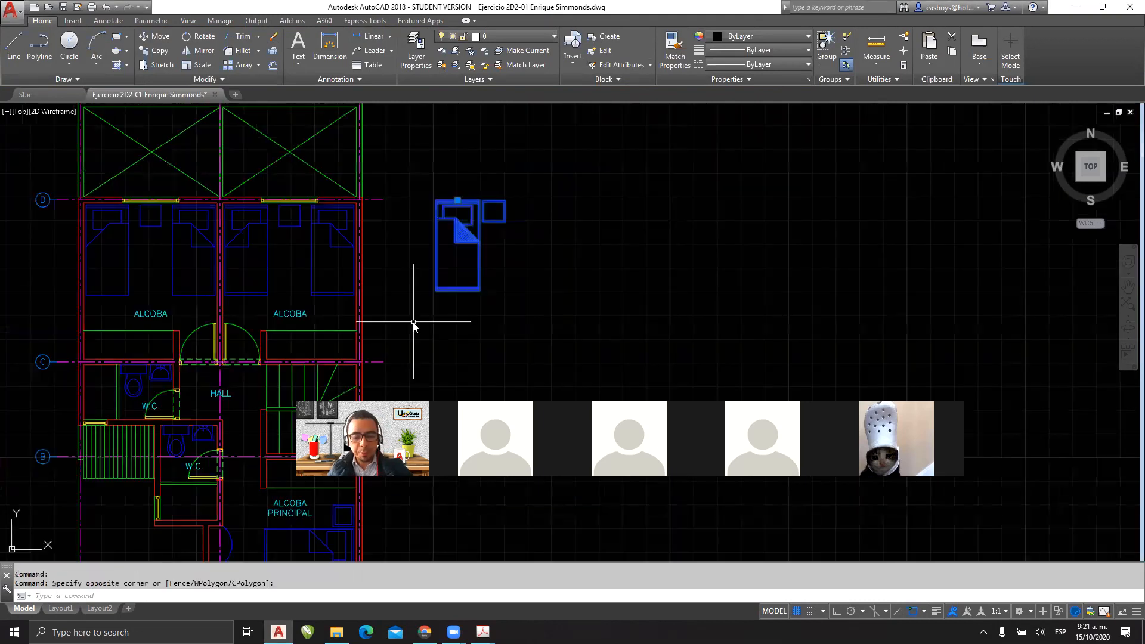
pyautogui.write('co')
pyautogui.press('Return')
pyautogui.click(458, 192)
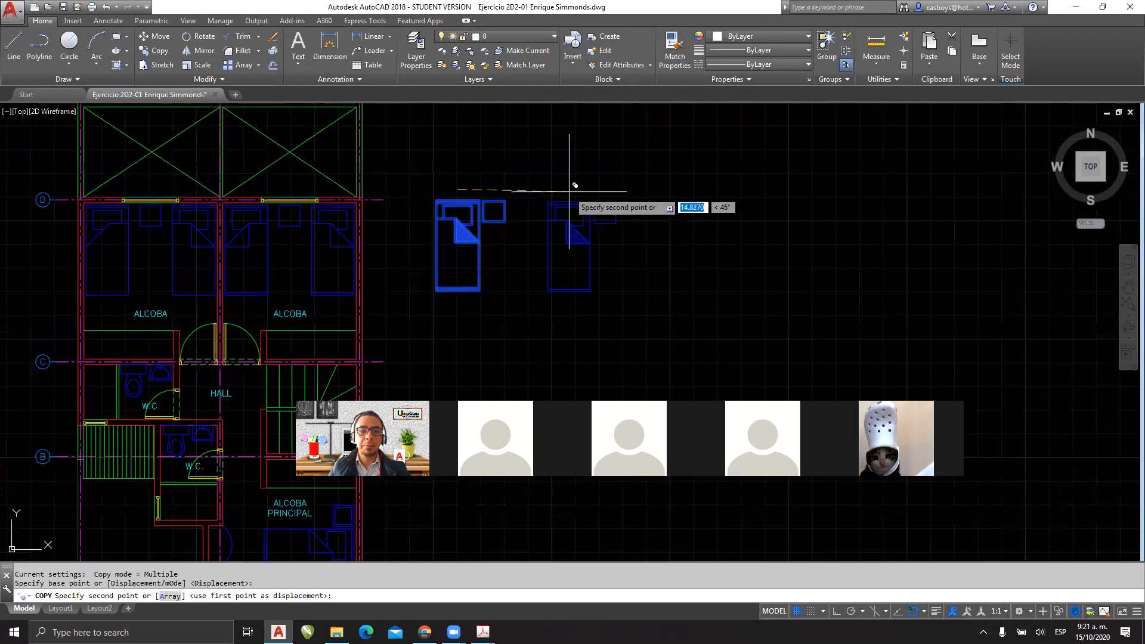
pyautogui.press('F8')
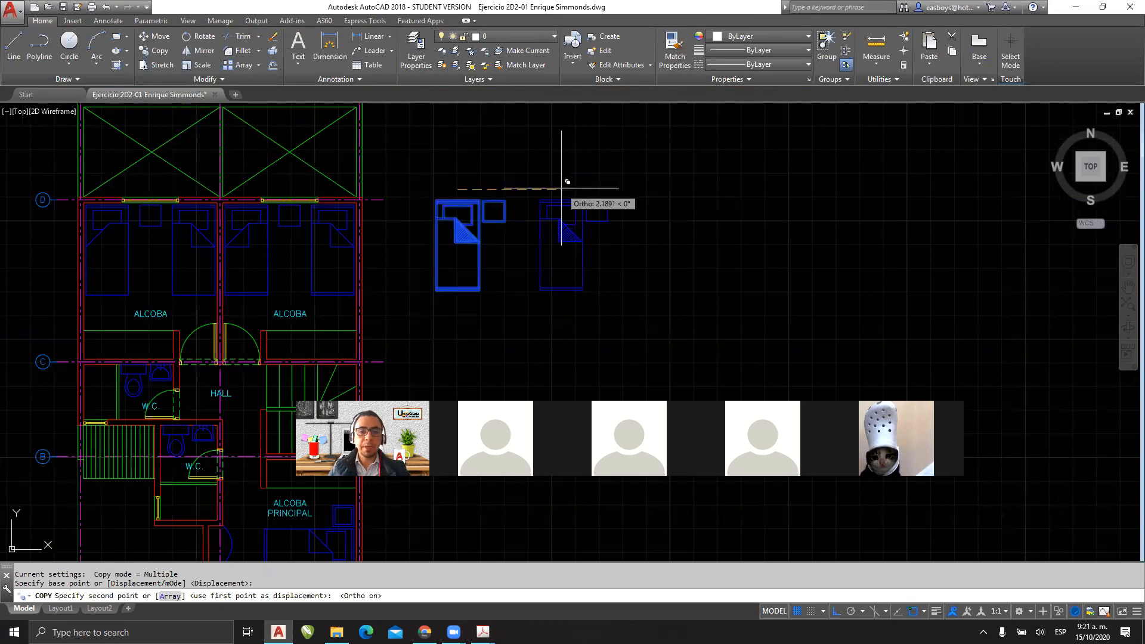
pyautogui.click(562, 188)
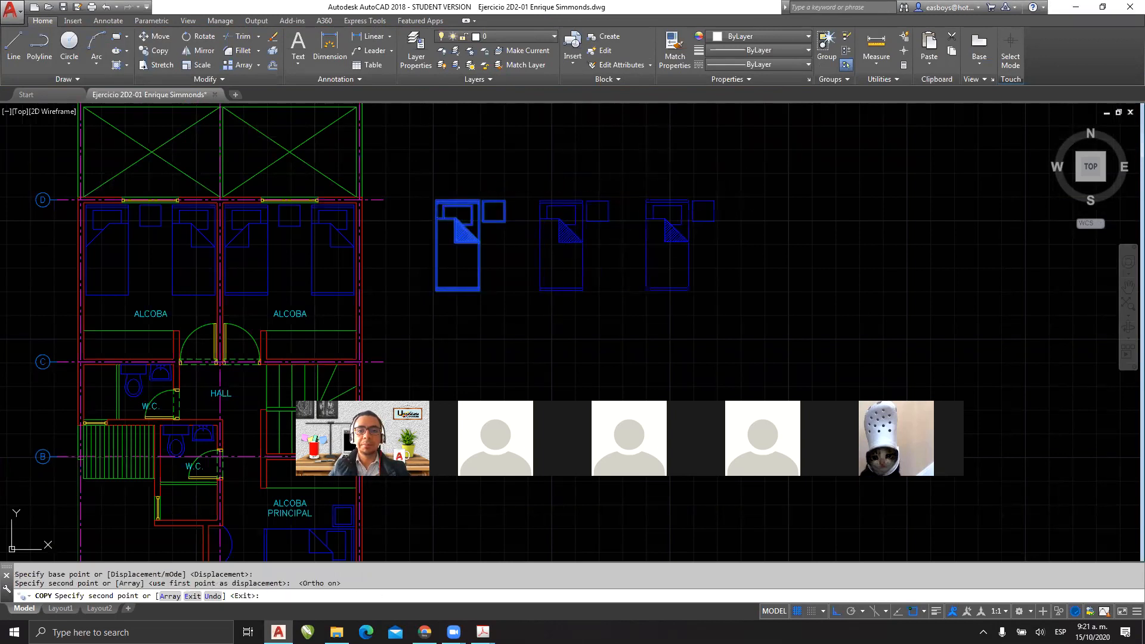
pyautogui.click(669, 189)
pyautogui.click(781, 187)
pyautogui.press('Escape')
pyautogui.write('z')
pyautogui.press('Return')
pyautogui.click(866, 324)
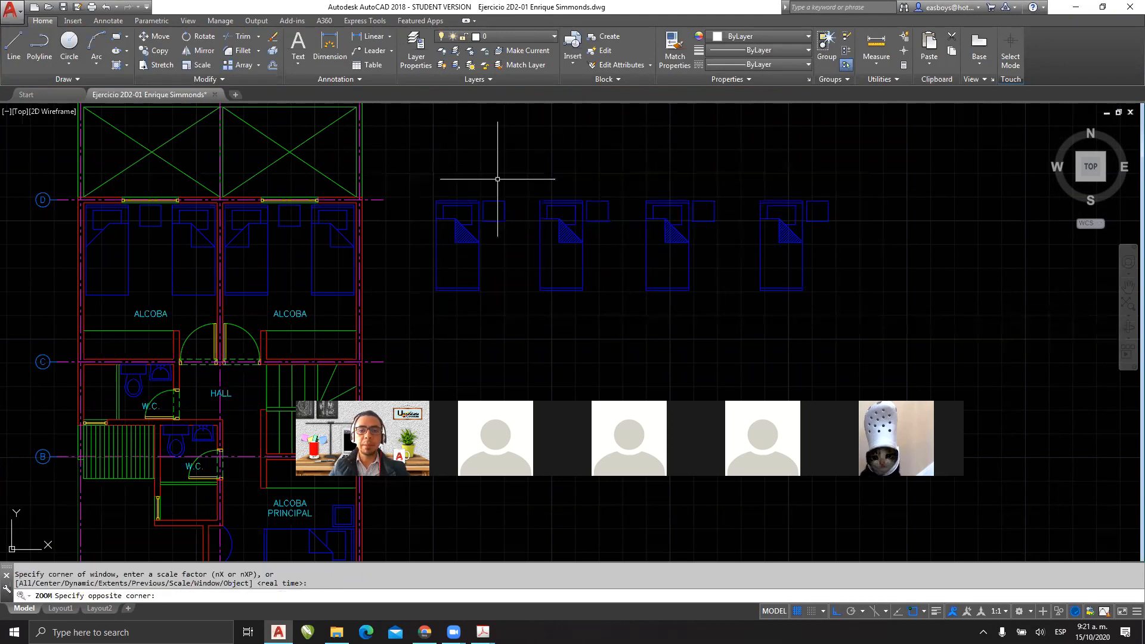
pyautogui.press('Escape')
# Step: Assign all four CAMA 2 blocks in the row to the EL - Lámparas layer and clear the selection
pyautogui.click(837, 167)
pyautogui.click(441, 248)
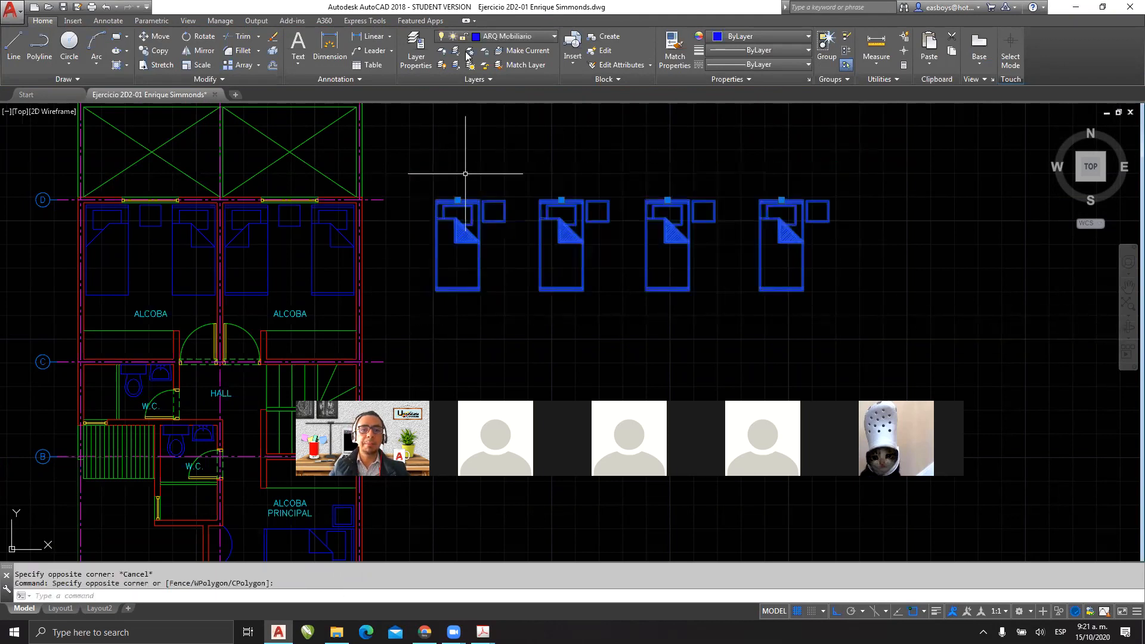
pyautogui.click(506, 37)
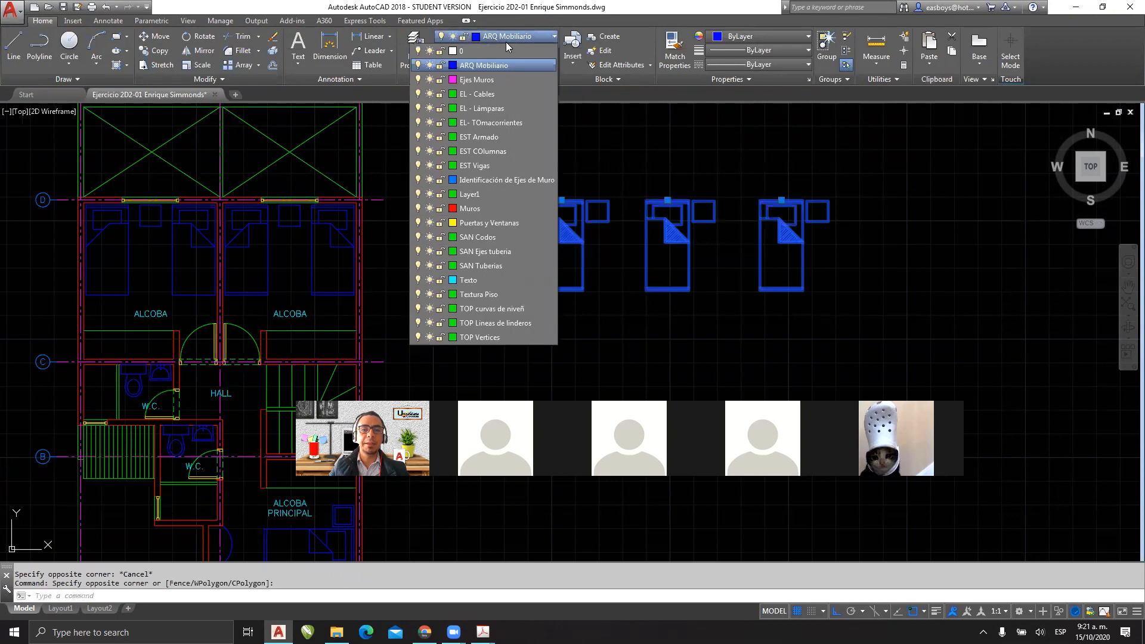
pyautogui.click(486, 108)
pyautogui.press('Escape')
pyautogui.press('Escape')
# Step: Zoom in on the row of four bed blocks, check the layer of the first one, and clear the selection
pyautogui.moveTo(621, 302); pyautogui.dragTo(595, 301, button='middle')
pyautogui.write('z')
pyautogui.press('Return')
pyautogui.click(853, 329)
pyautogui.click(362, 139)
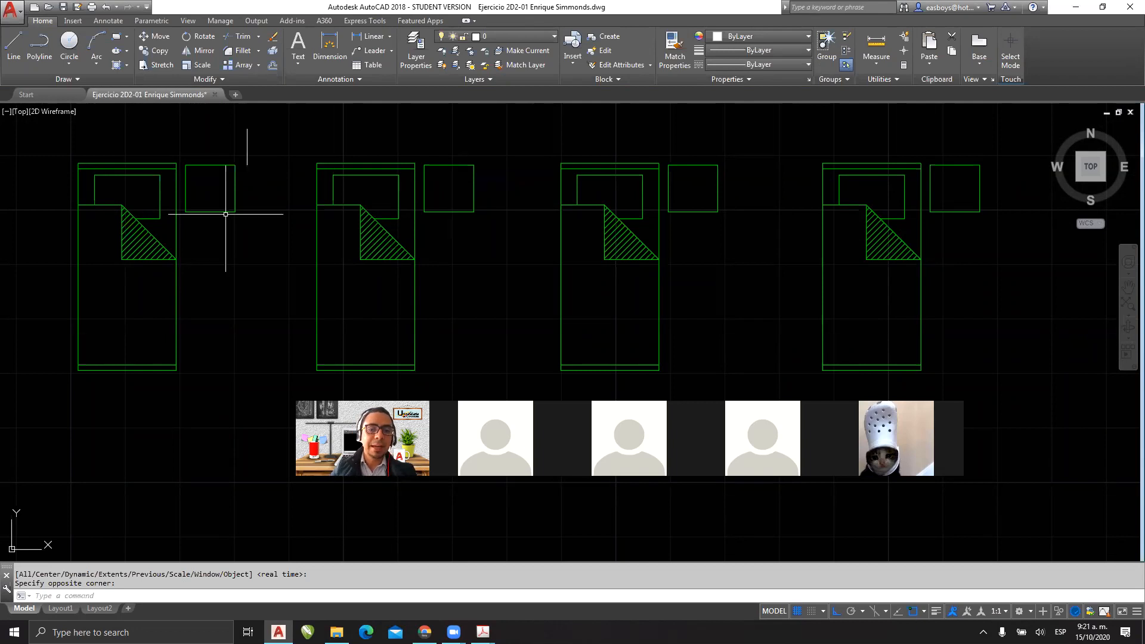
pyautogui.click(134, 167)
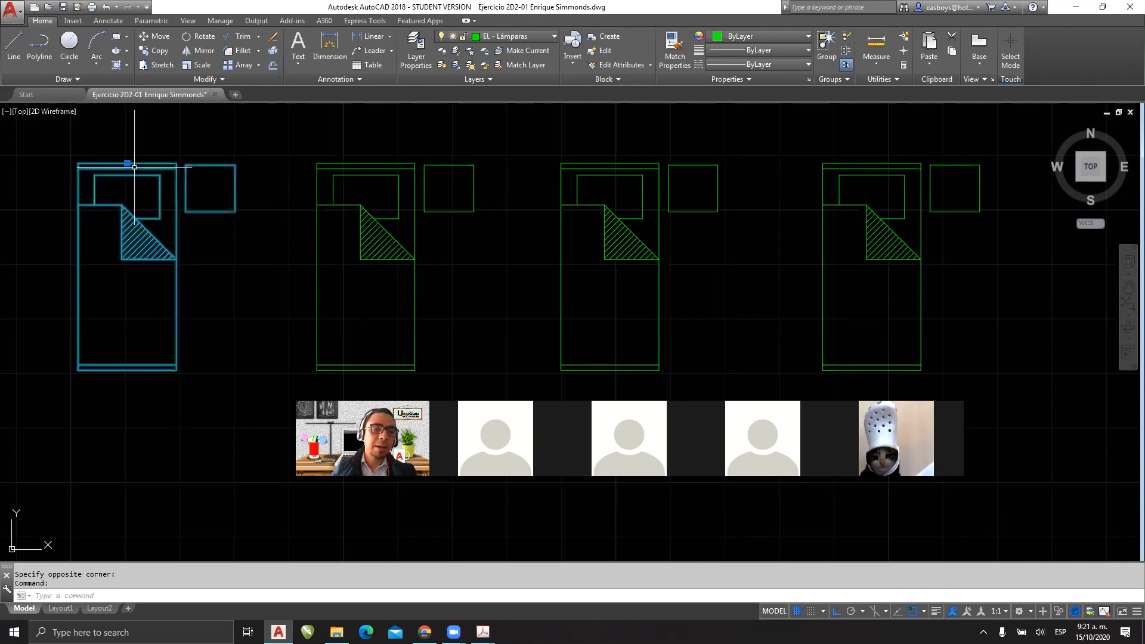
pyautogui.press('Escape')
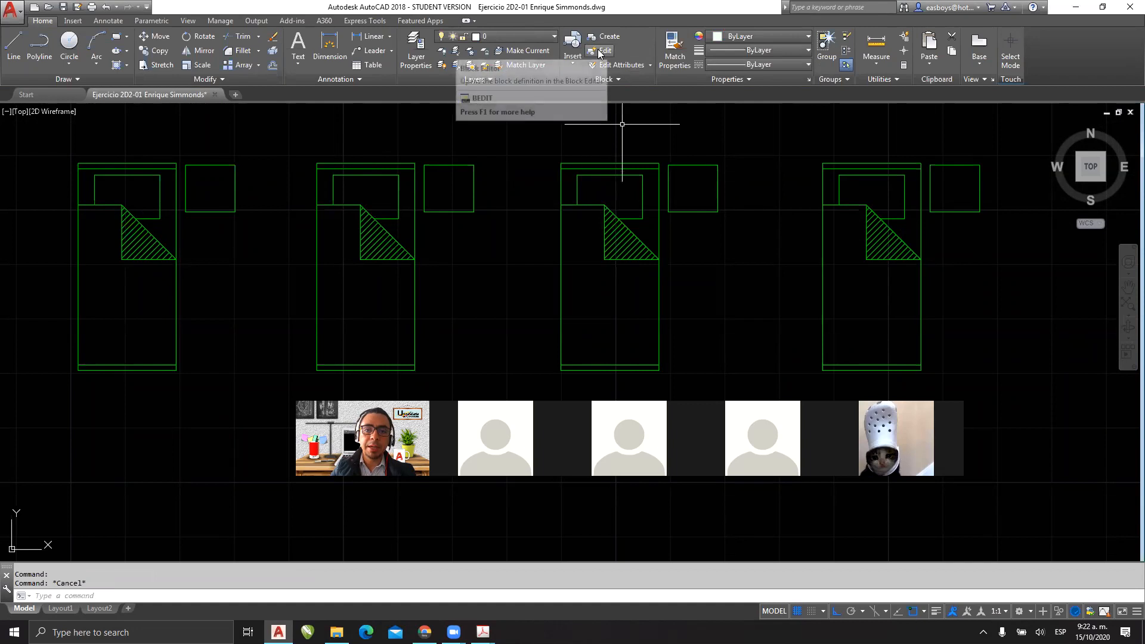
# Step: Open the CAMA 2 definition in the Block Editor from the second bed copy and bring up the standard drawing tools
pyautogui.doubleClick(369, 164)
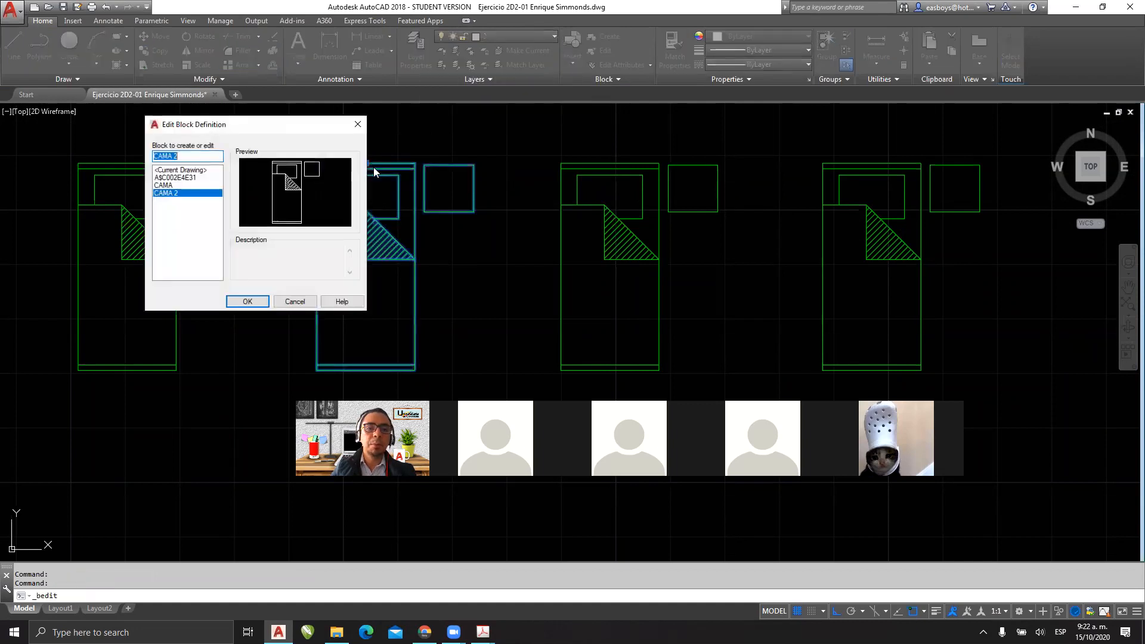
pyautogui.click(247, 302)
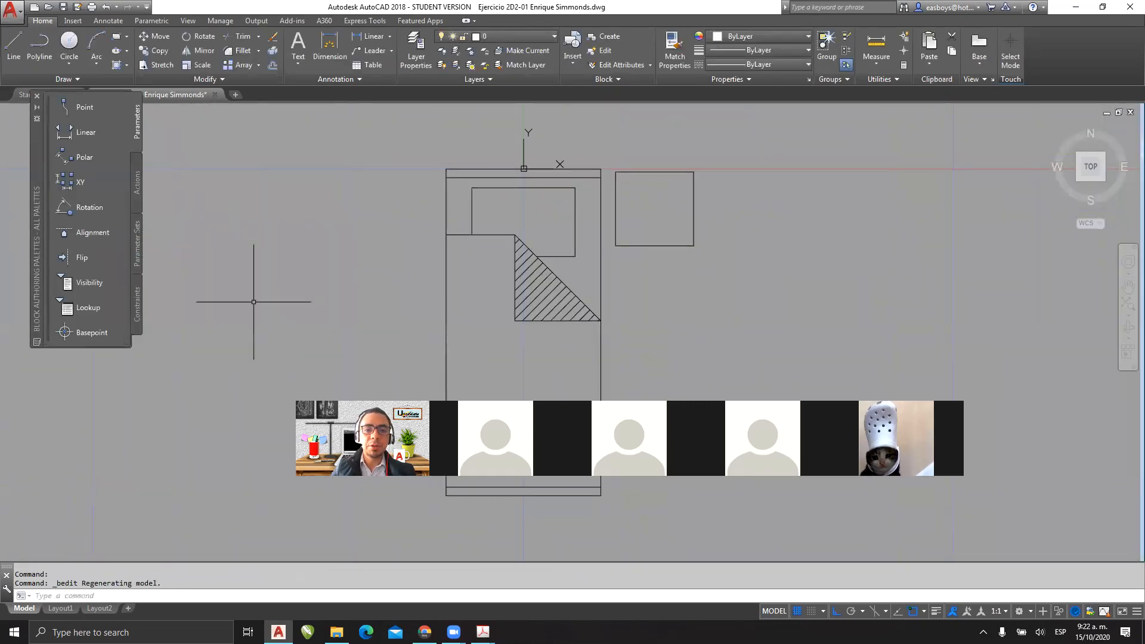
pyautogui.scroll(2, 561, 212)
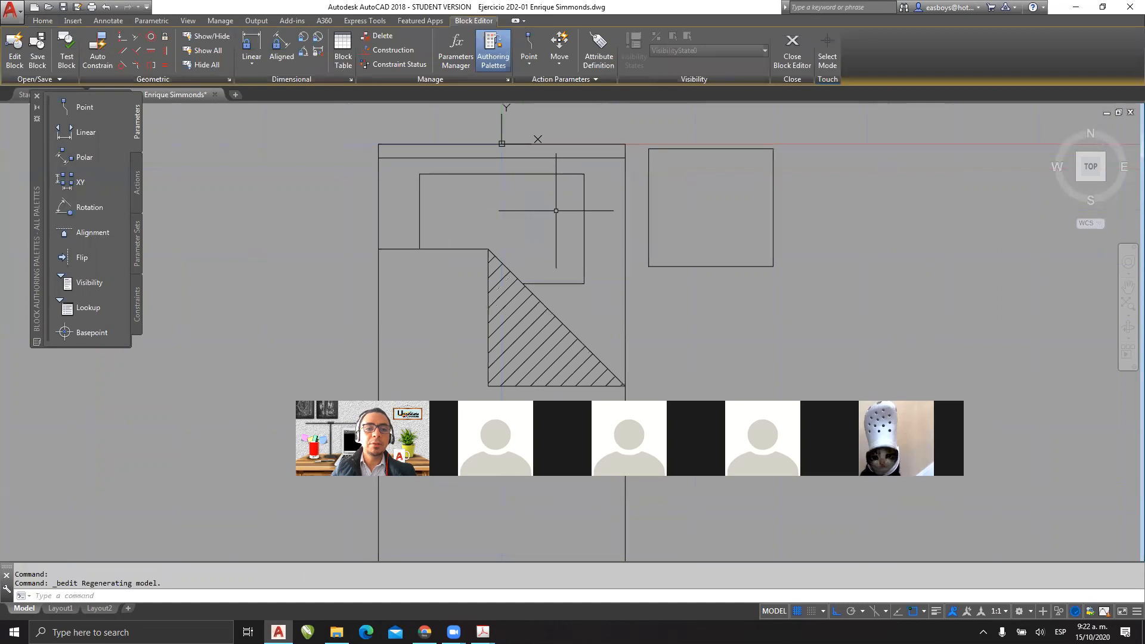
pyautogui.click(43, 21)
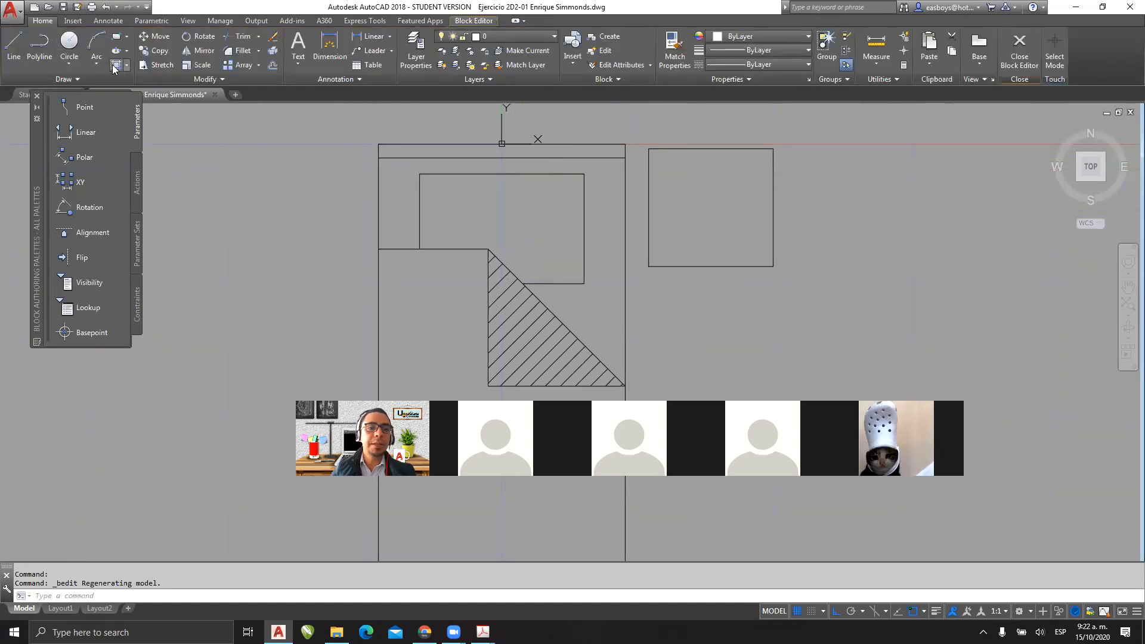
# Step: Fill the pillow area of the bed with the GR_HEMISP gradient hatch
pyautogui.click(463, 194)
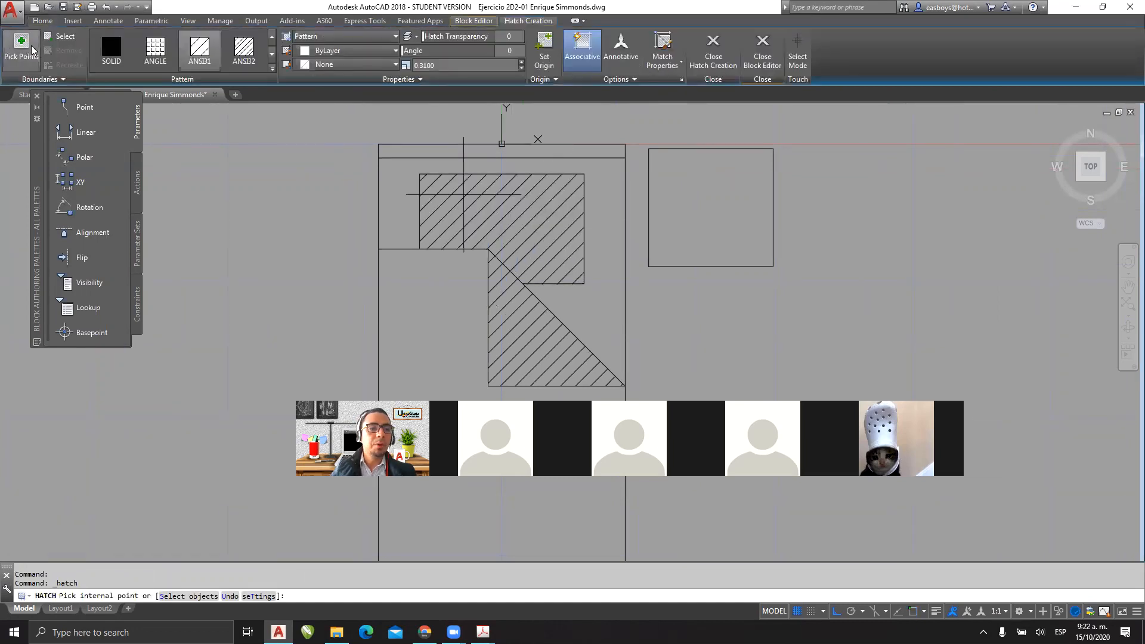
pyautogui.click(272, 56)
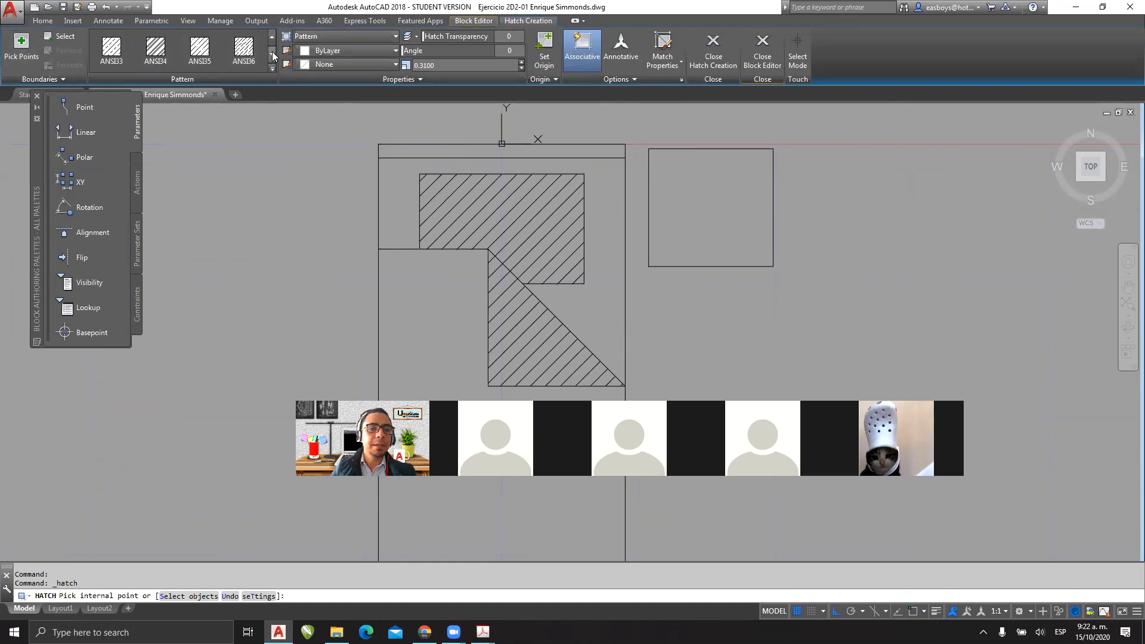
pyautogui.click(272, 68)
pyautogui.scroll(-3, 165, 158)
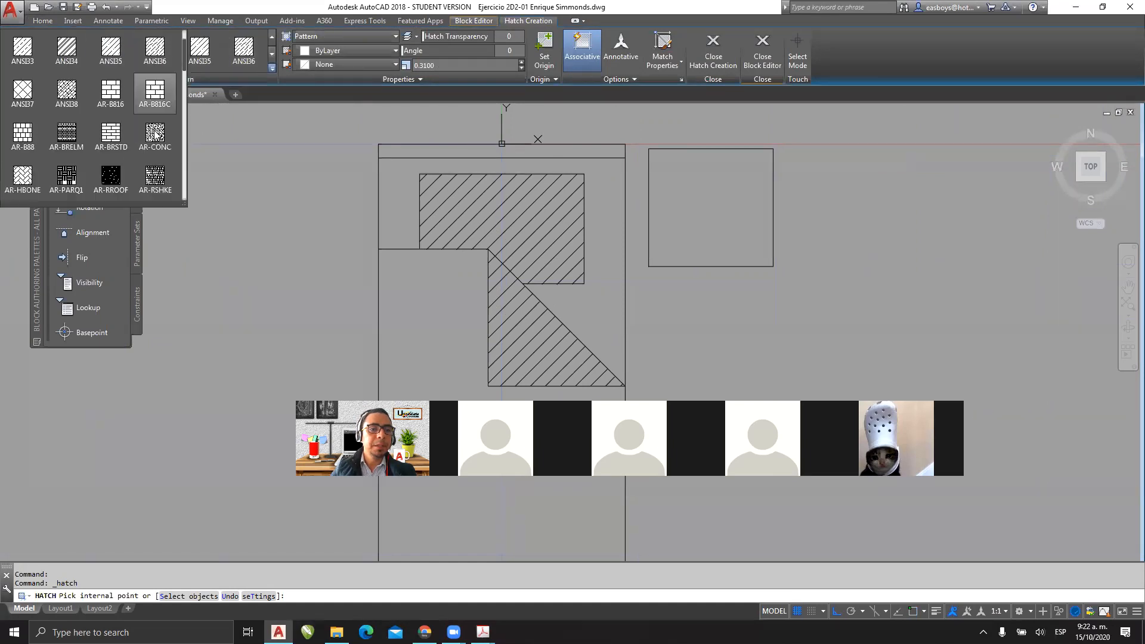
pyautogui.scroll(-6, 134, 143)
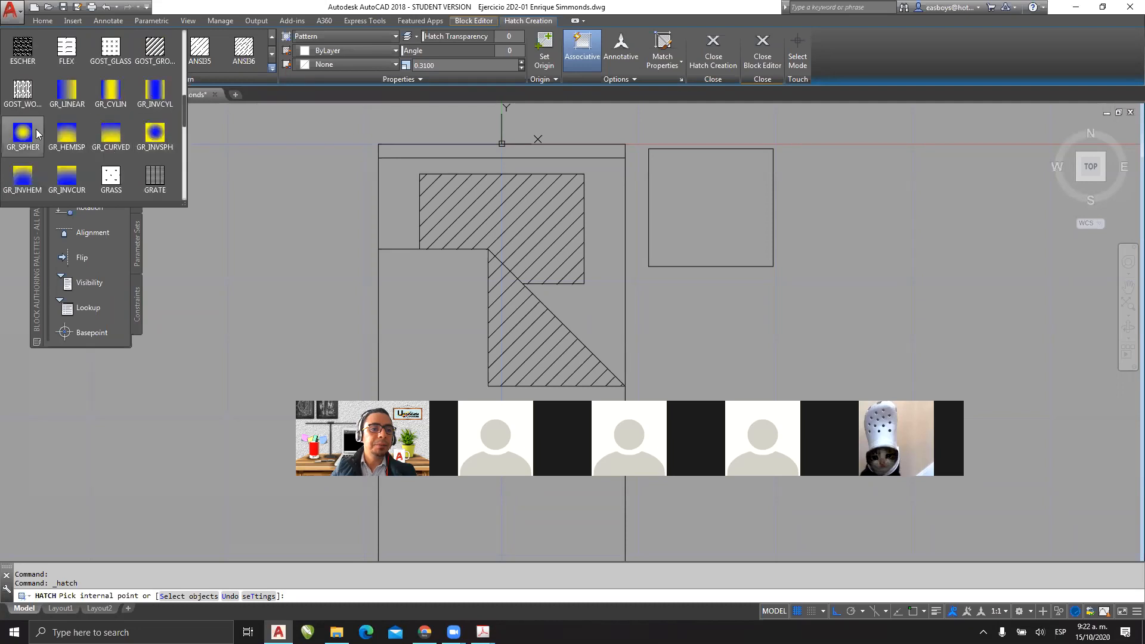
pyautogui.click(67, 133)
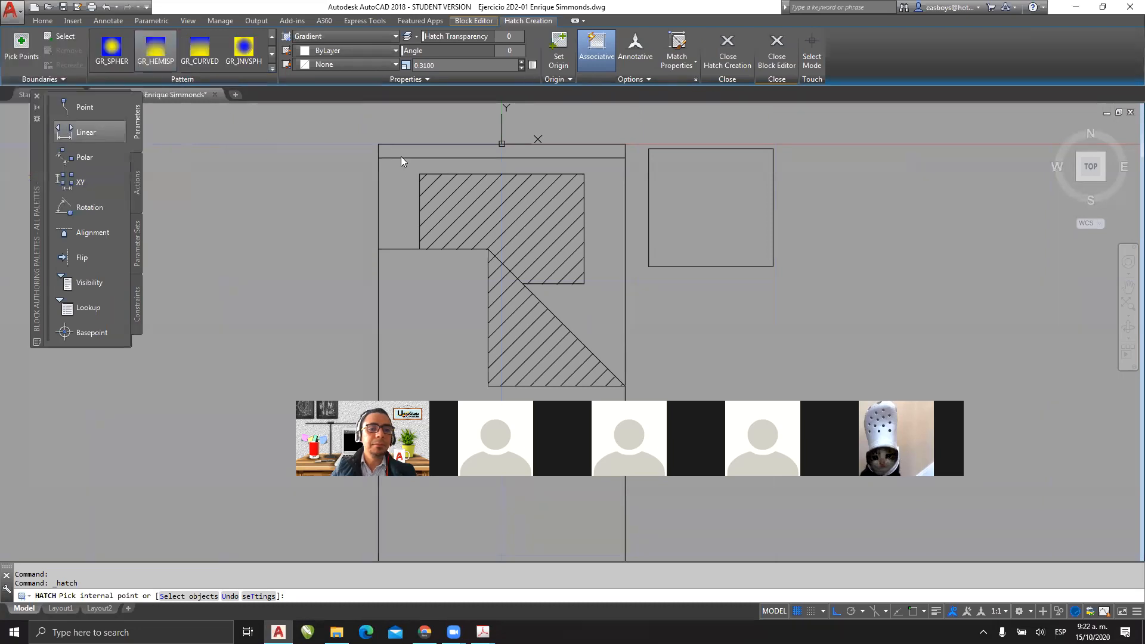
pyautogui.click(511, 198)
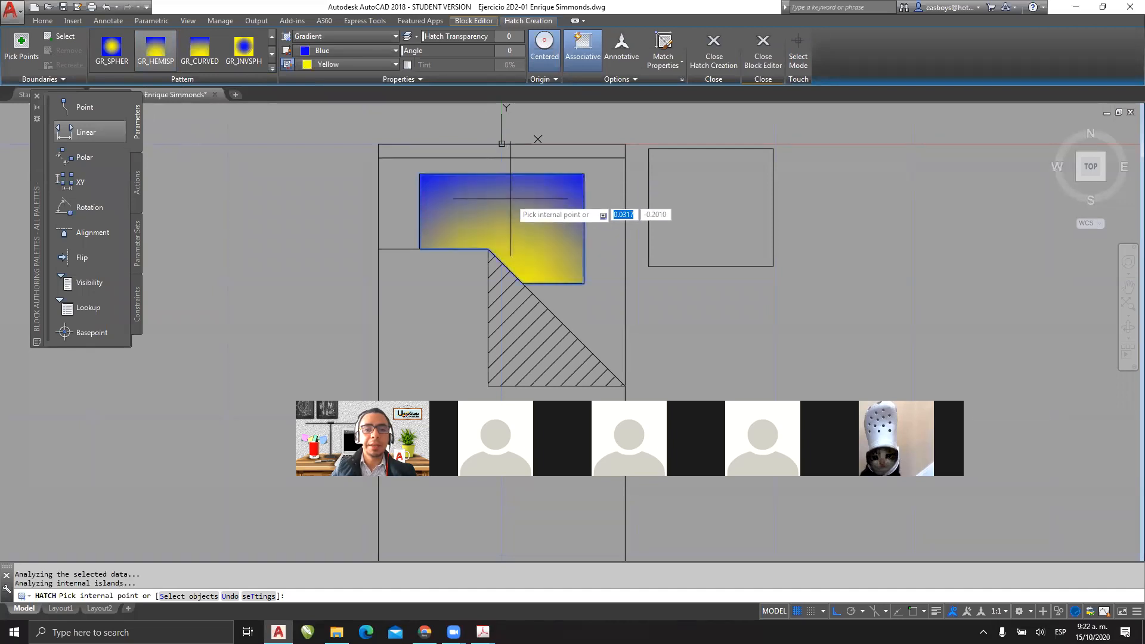
# Step: Set the pillow gradient's two colours to 248,215,49 and 173,221,247 and finish the hatch
pyautogui.click(392, 52)
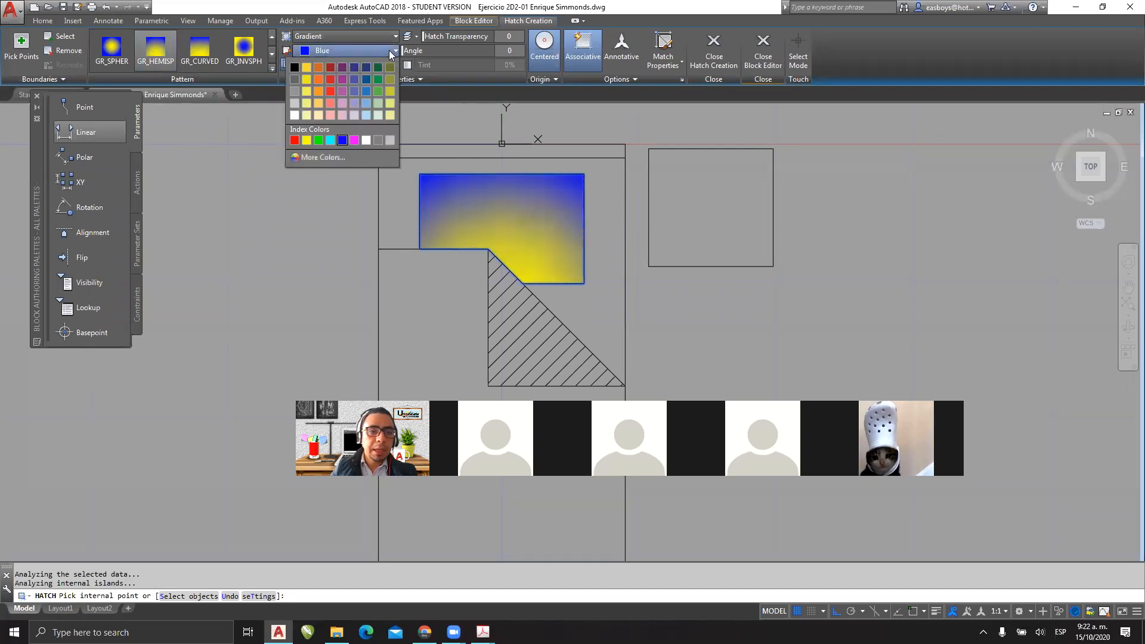
pyautogui.click(308, 67)
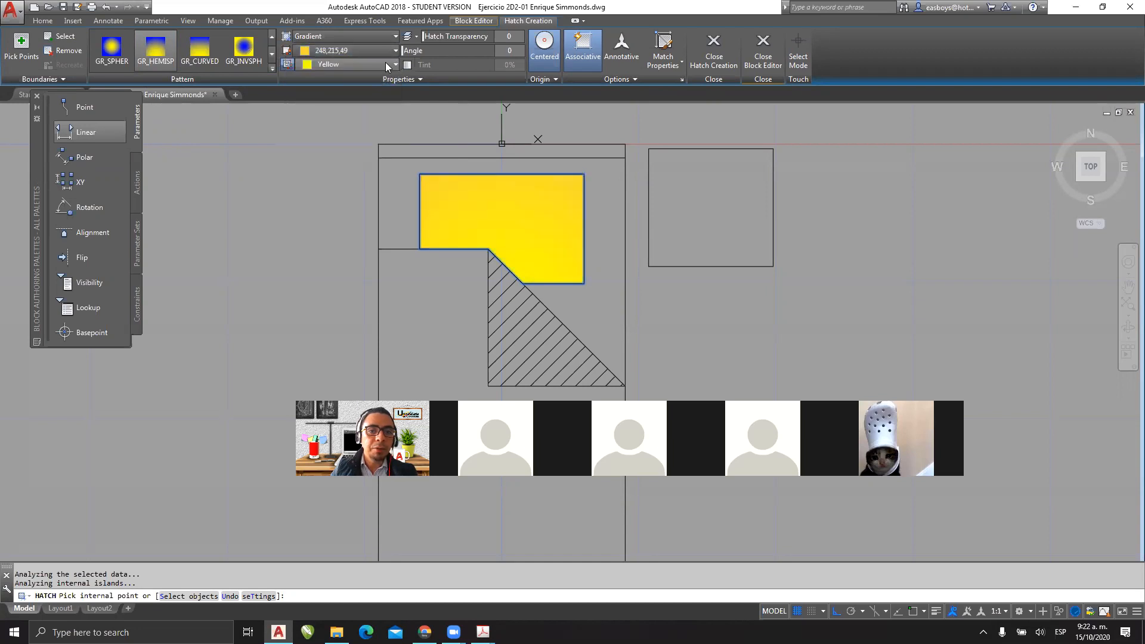
pyautogui.click(386, 63)
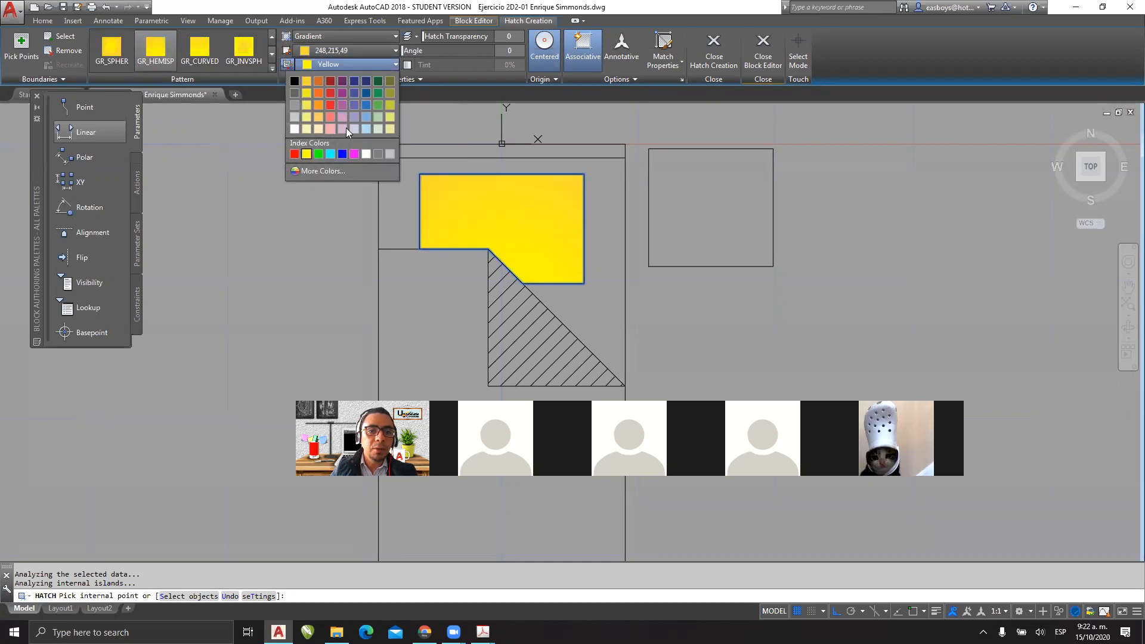
pyautogui.click(367, 128)
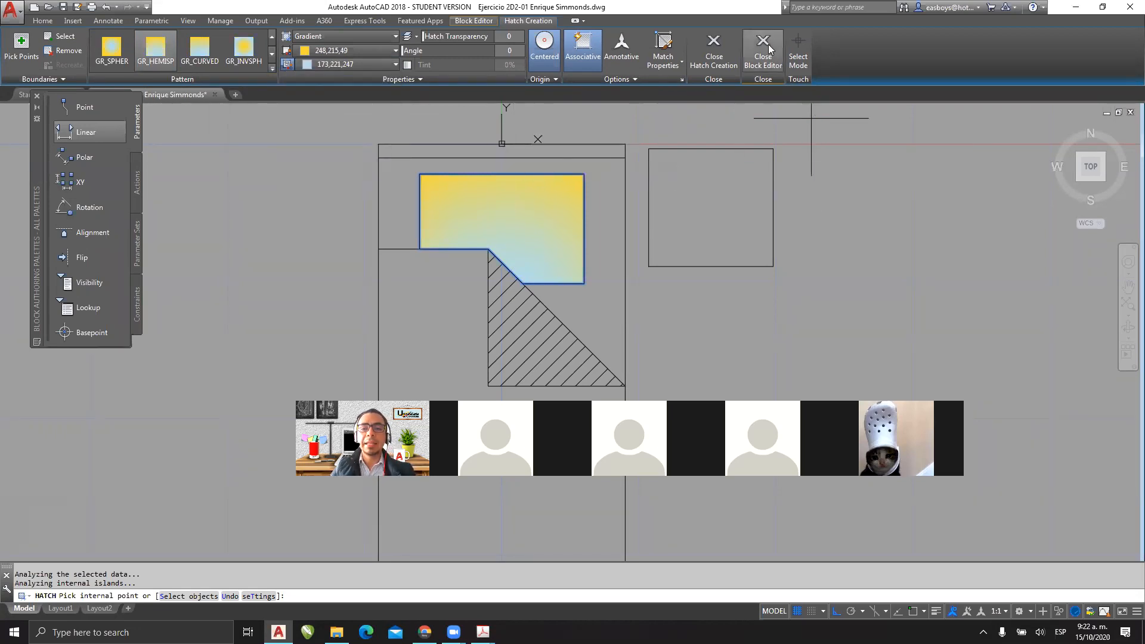
pyautogui.click(713, 56)
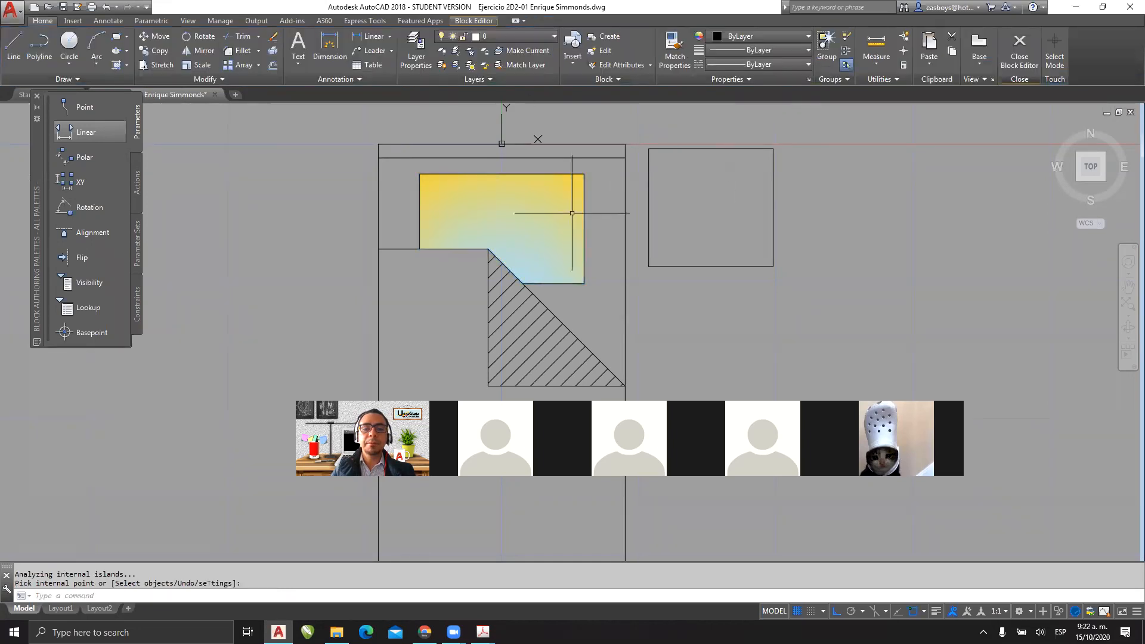
# Step: Close the Block Editor and save the changes to CAMA 2
pyautogui.click(469, 20)
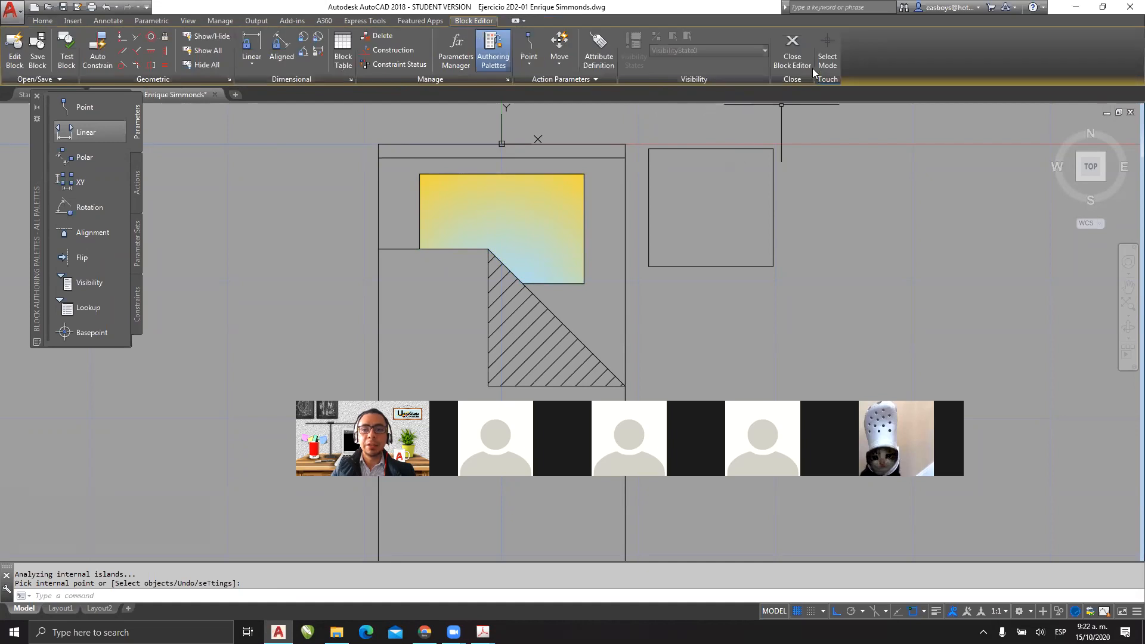
pyautogui.click(791, 51)
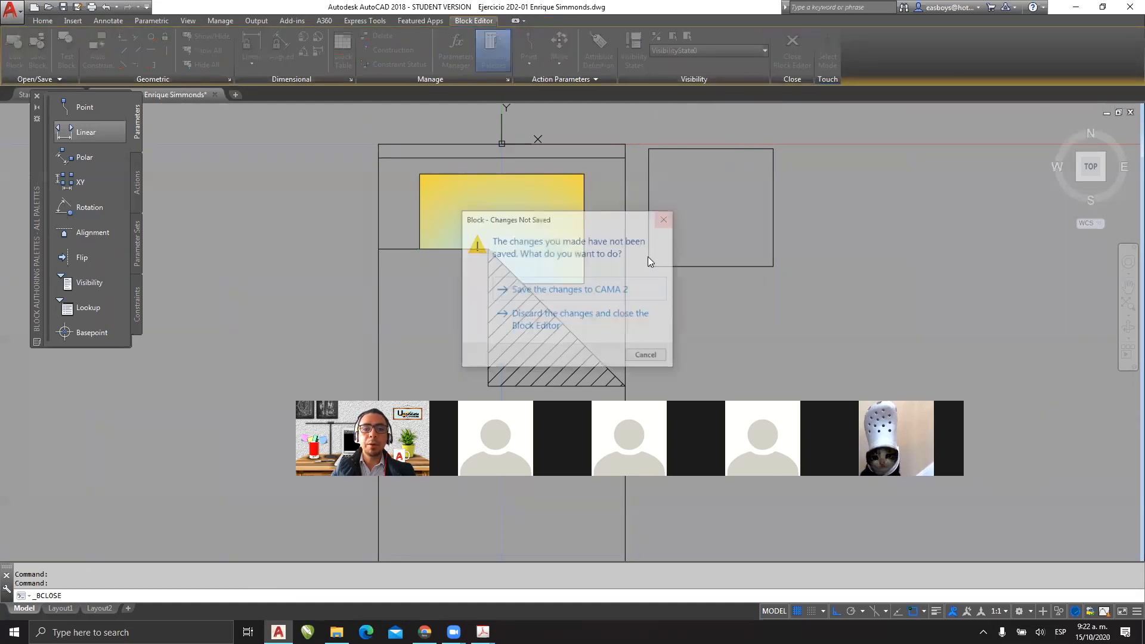
pyautogui.click(568, 290)
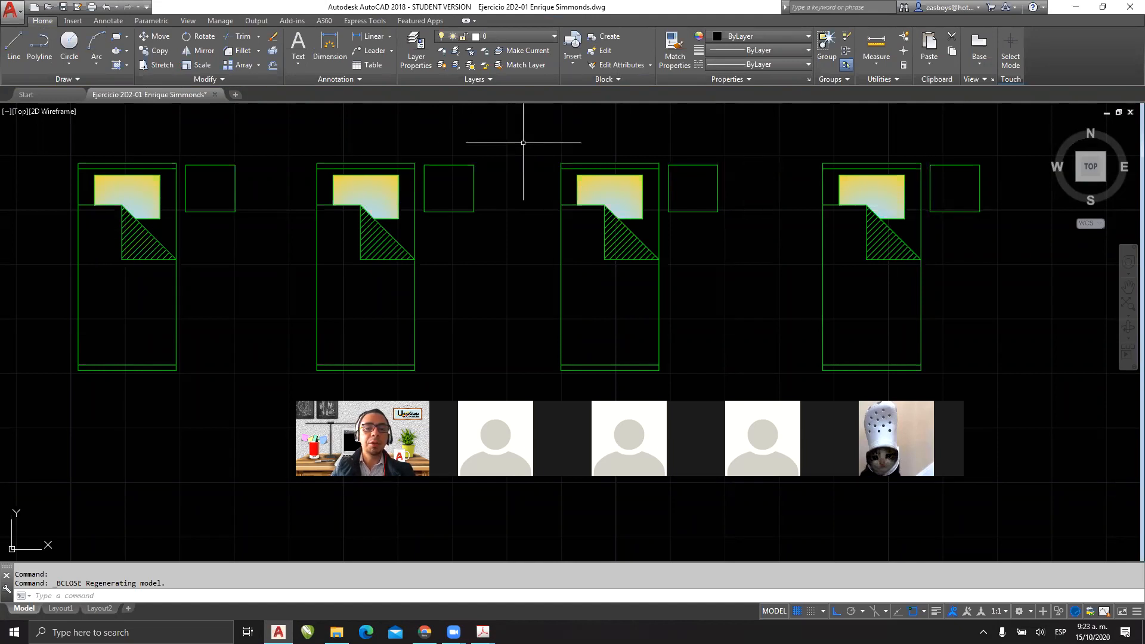
# Step: Reopen the CAMA 2 definition in the Block Editor from the second bed copy in the row
pyautogui.click(364, 165)
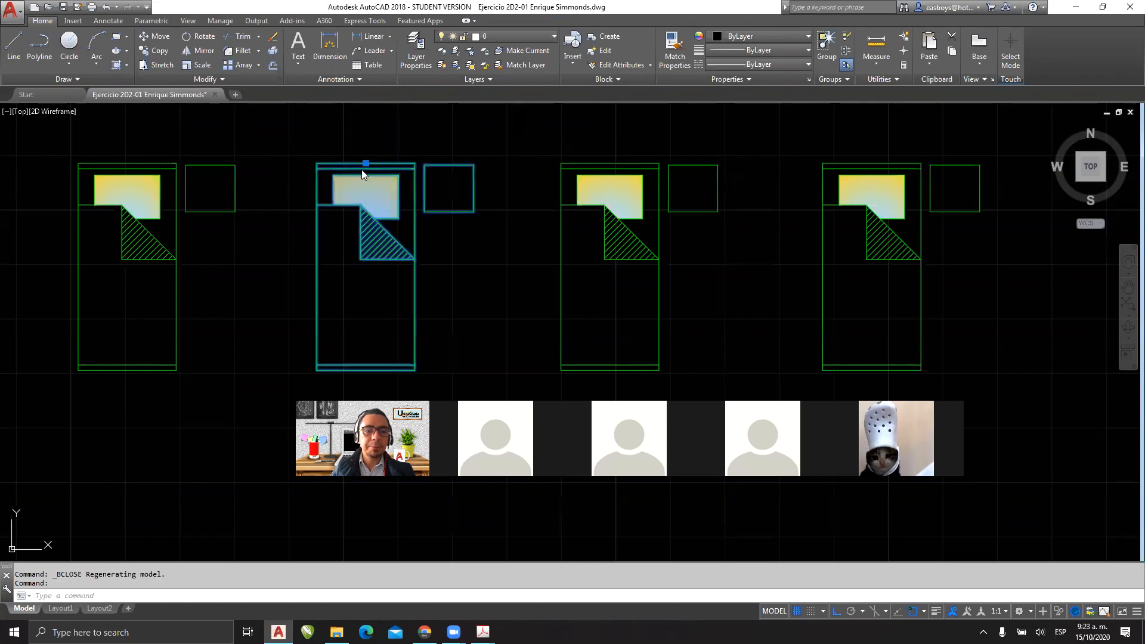
pyautogui.doubleClick(361, 169)
pyautogui.click(246, 298)
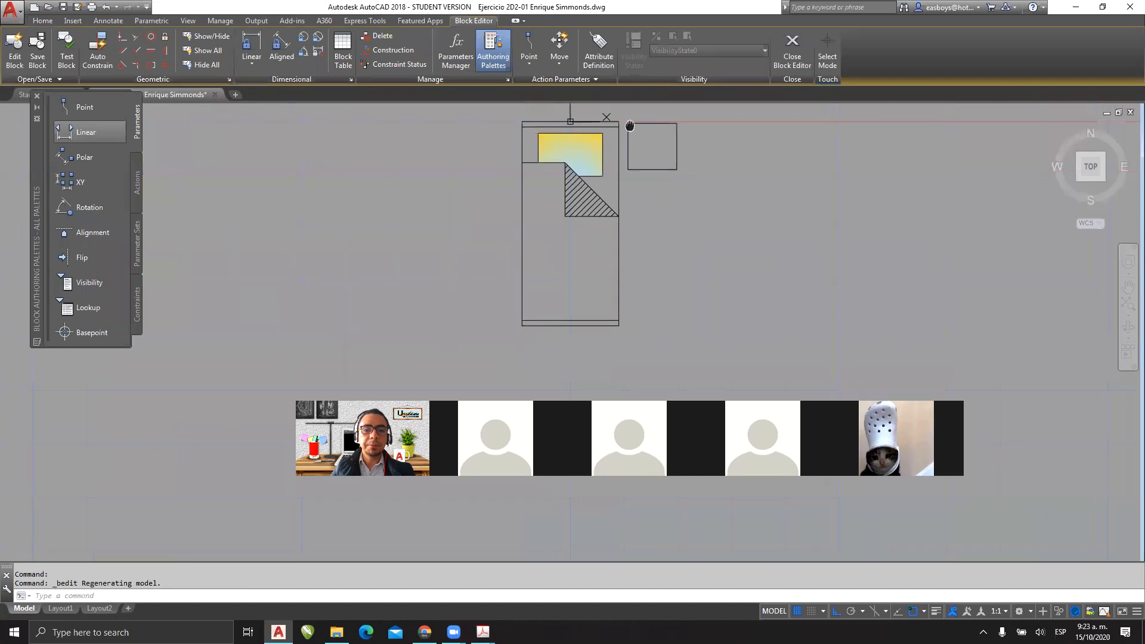
# Step: Stretch the bed outline's left side horizontally by about 1.1 to make the bed wider
pyautogui.click(50, 24)
pyautogui.click(531, 162)
pyautogui.press('Escape')
pyautogui.click(160, 65)
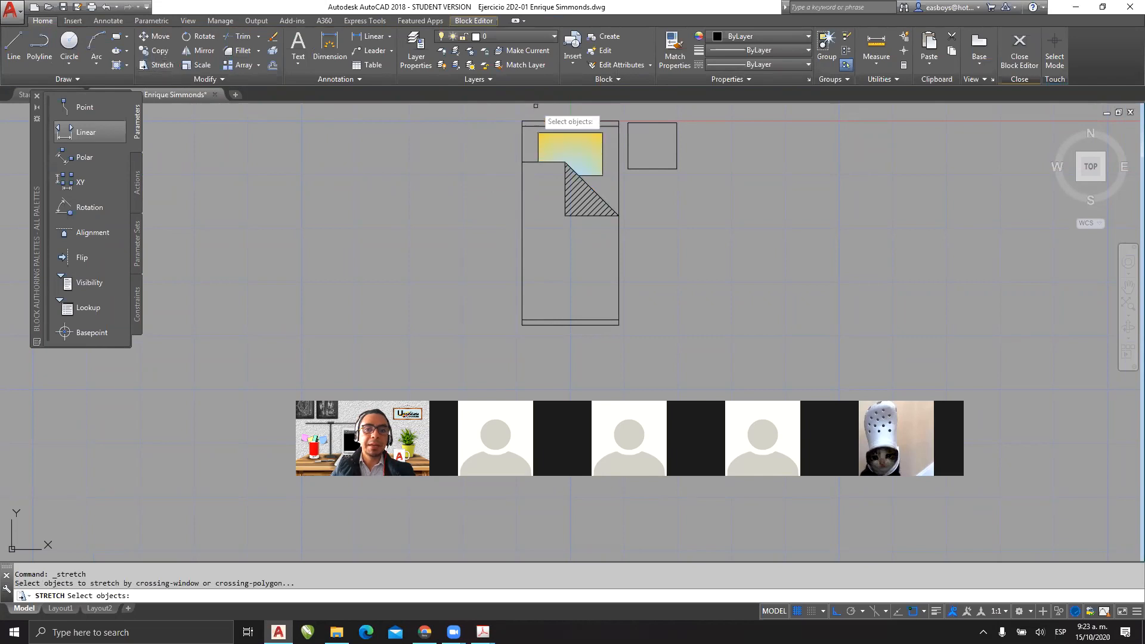
pyautogui.click(532, 106)
pyautogui.click(464, 385)
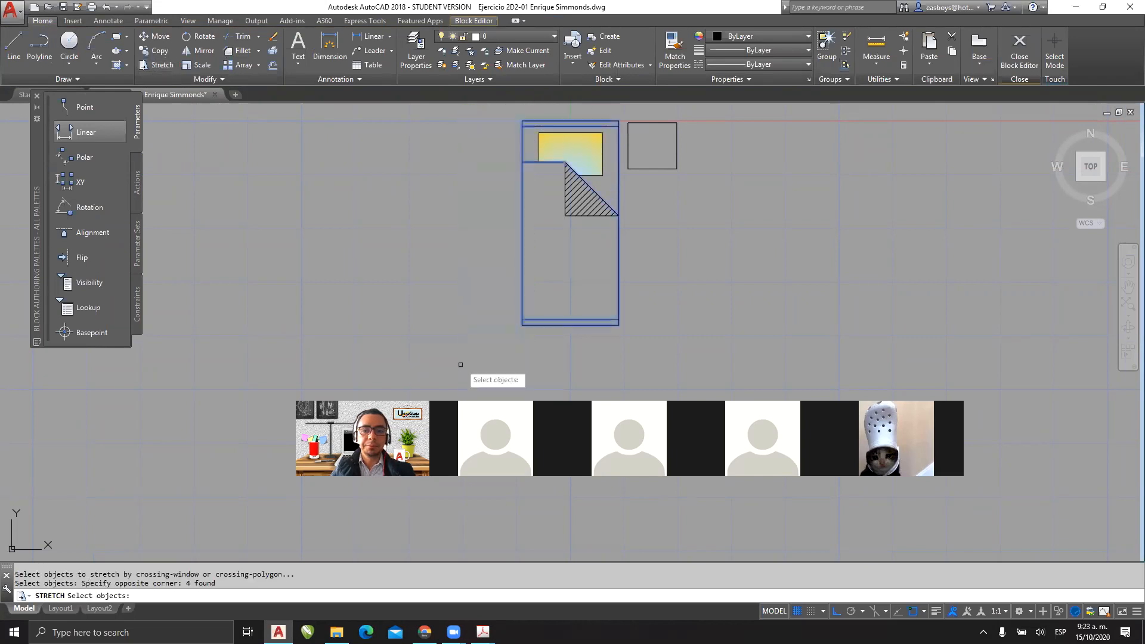
pyautogui.press('Return')
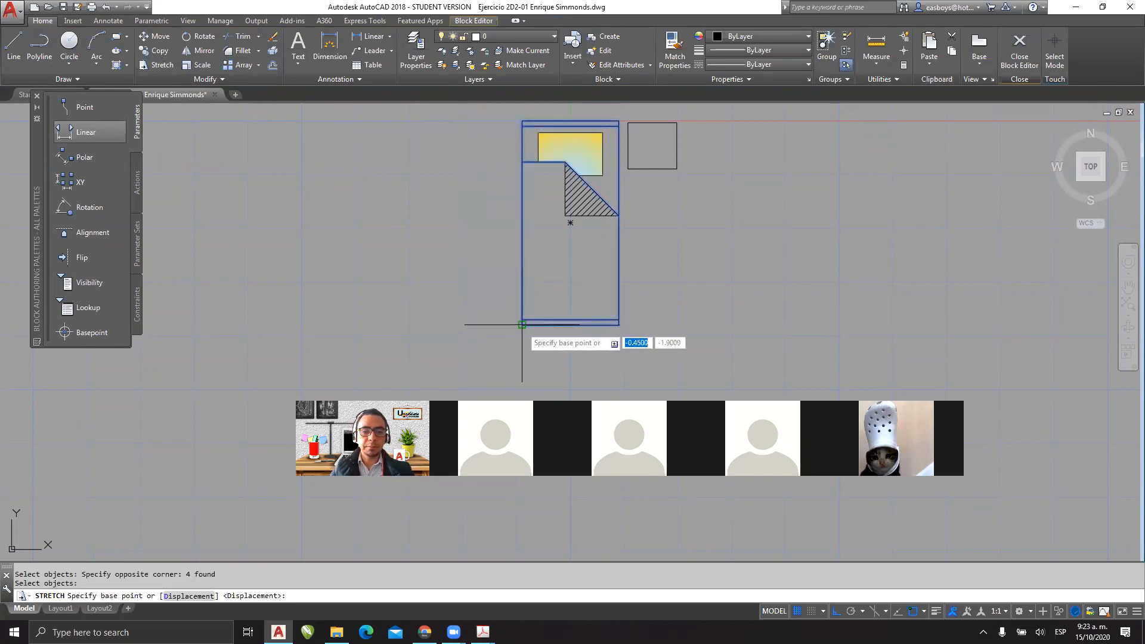
pyautogui.click(522, 324)
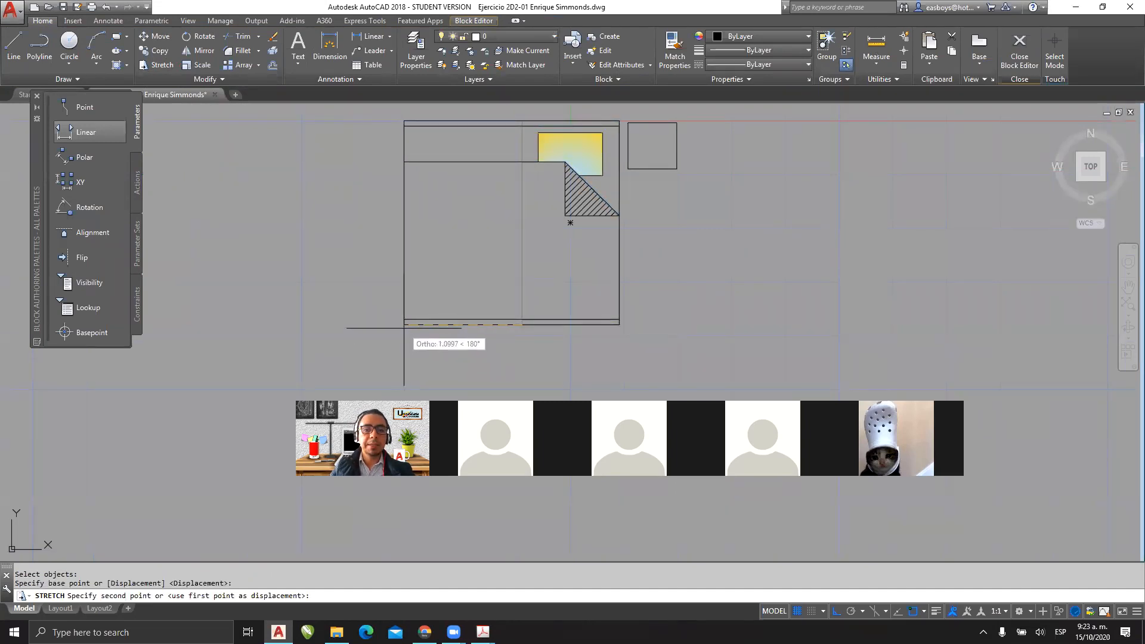
pyautogui.press('Escape')
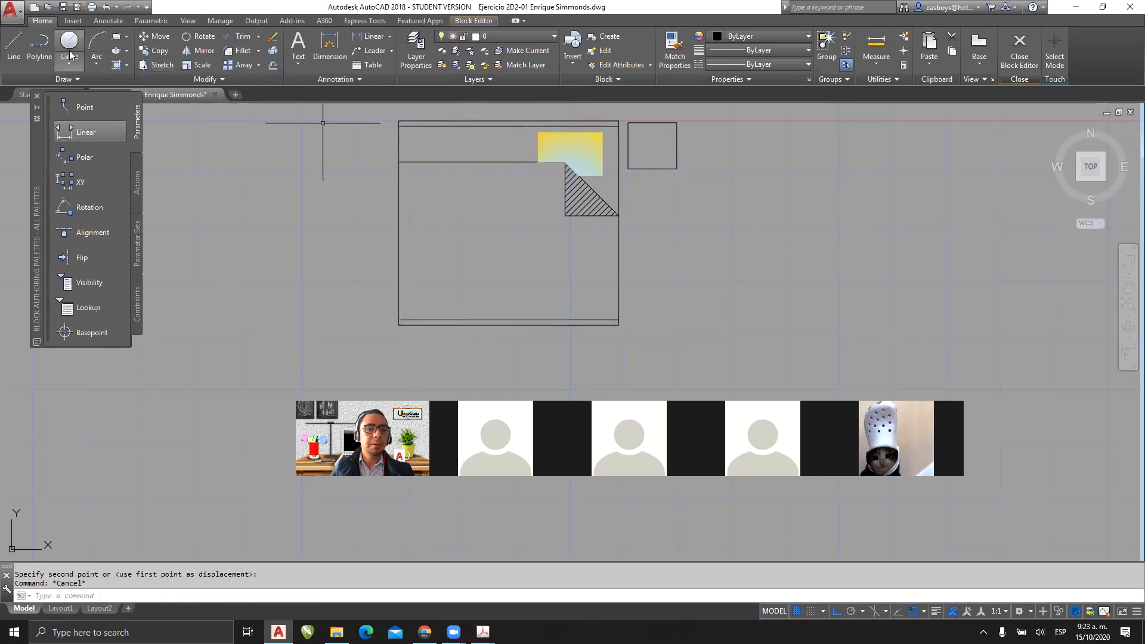
# Step: With object snap off, draw a three-sided polyline pillow about 0.26 high on the sheet line in the widened part of the bed
pyautogui.click(40, 46)
pyautogui.scroll(4, 409, 136)
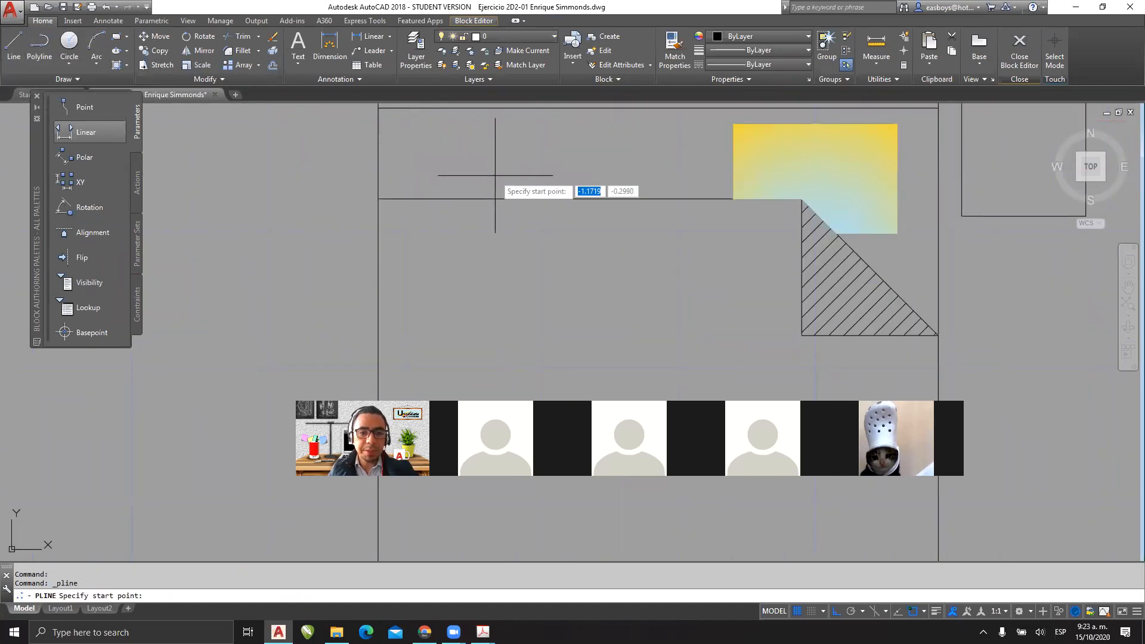
pyautogui.press('F3')
pyautogui.click(446, 199)
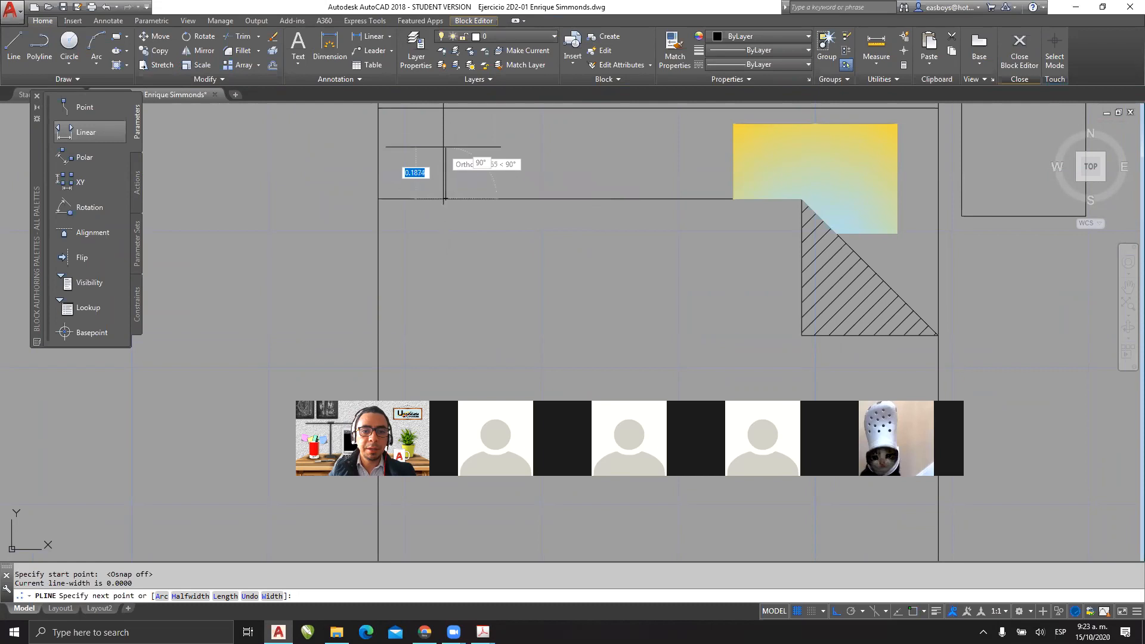
pyautogui.click(446, 131)
pyautogui.click(632, 130)
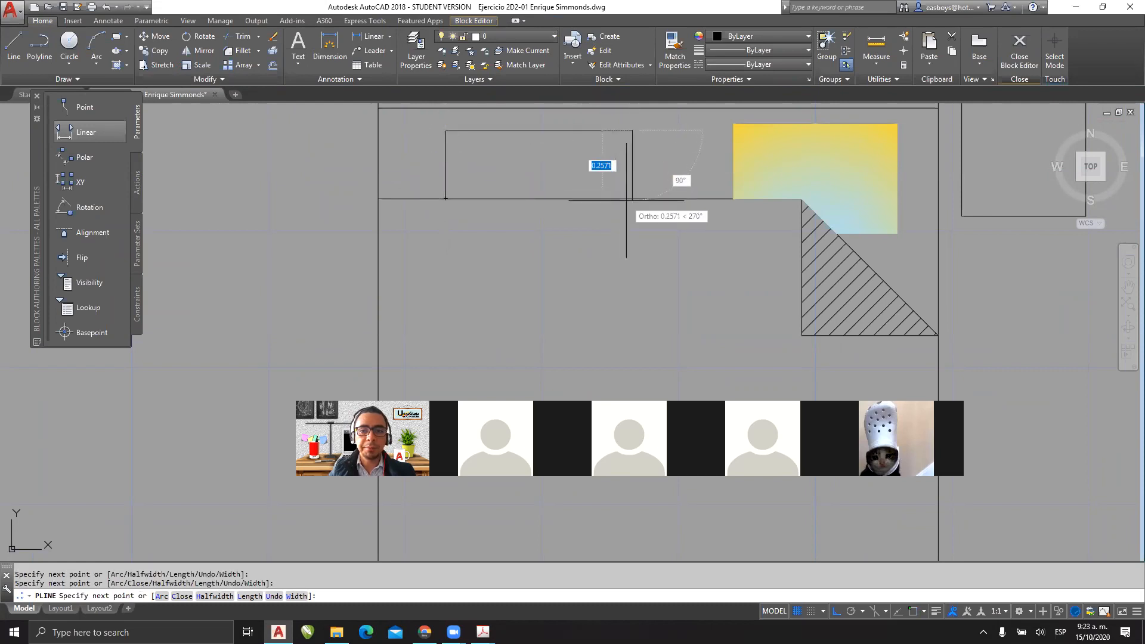
pyautogui.press('Escape')
pyautogui.scroll(-2, 626, 203)
pyautogui.moveTo(662, 209); pyautogui.dragTo(573, 197, button='middle')
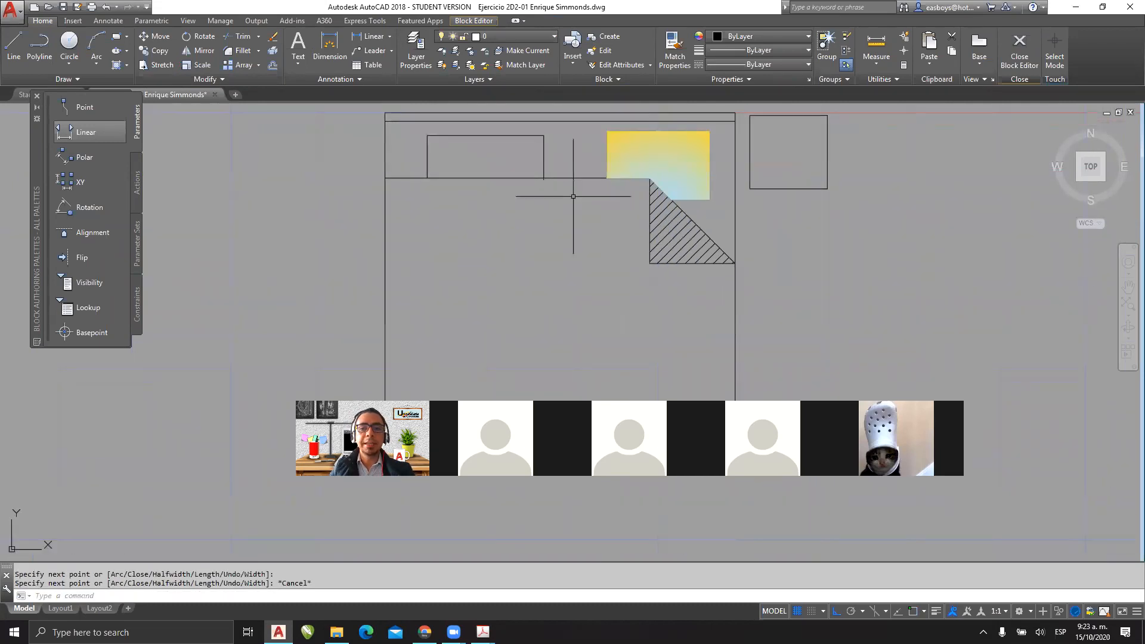
# Step: Copy the nightstand square horizontally to the opposite side of the bed
pyautogui.scroll(-1, 573, 196)
pyautogui.click(758, 128)
pyautogui.click(701, 216)
pyautogui.write('co')
pyautogui.press('Return')
pyautogui.click(710, 119)
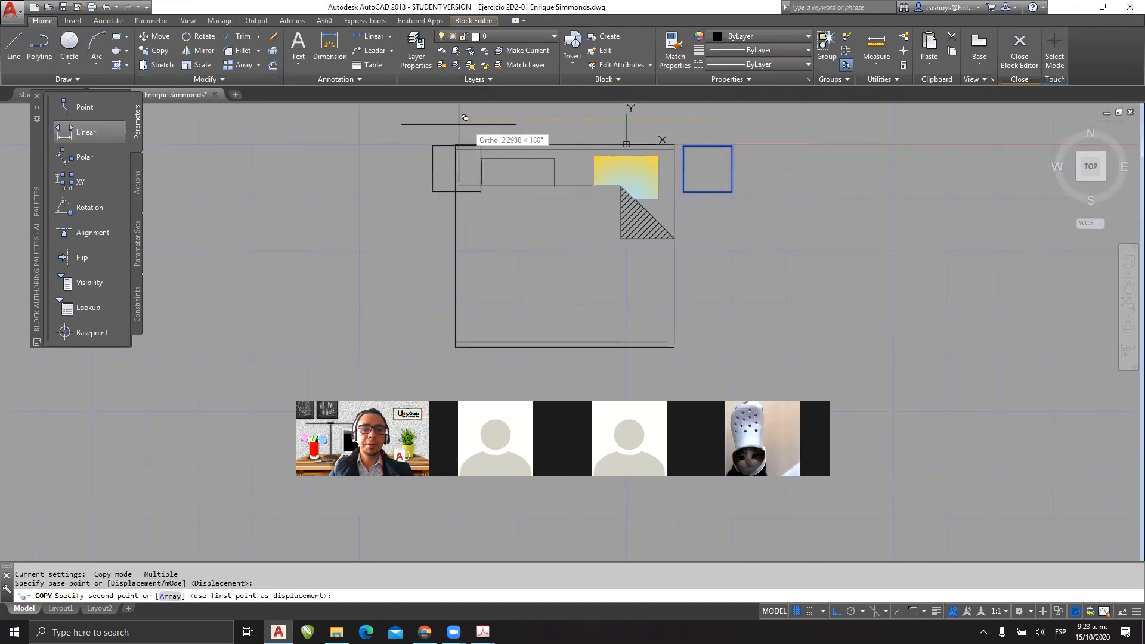
pyautogui.click(418, 118)
pyautogui.press('Escape')
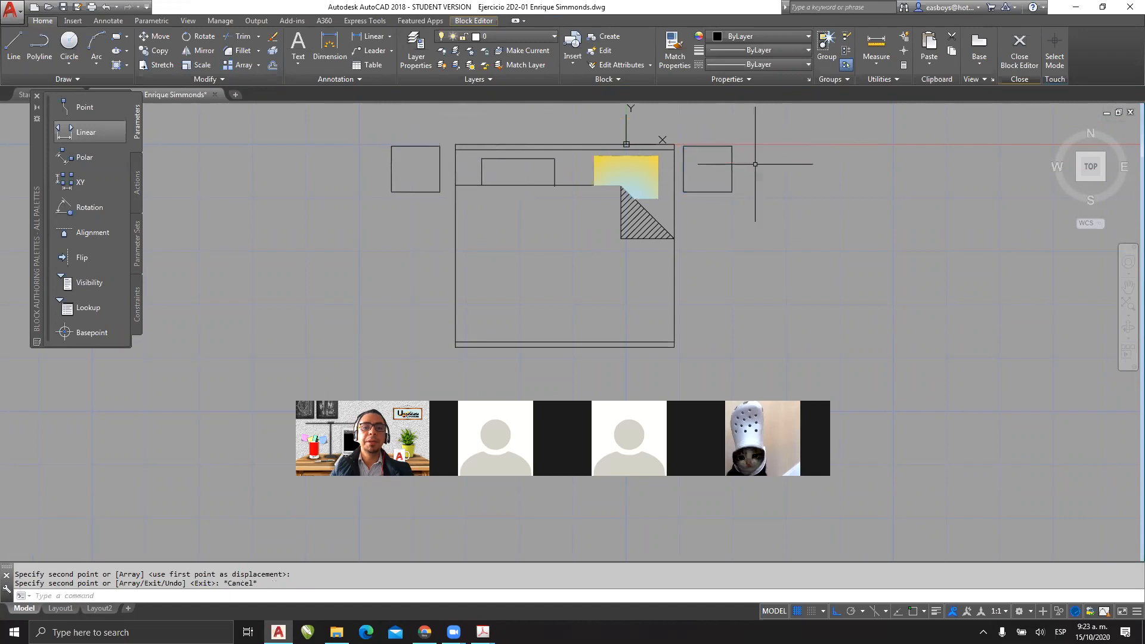
pyautogui.press('Escape')
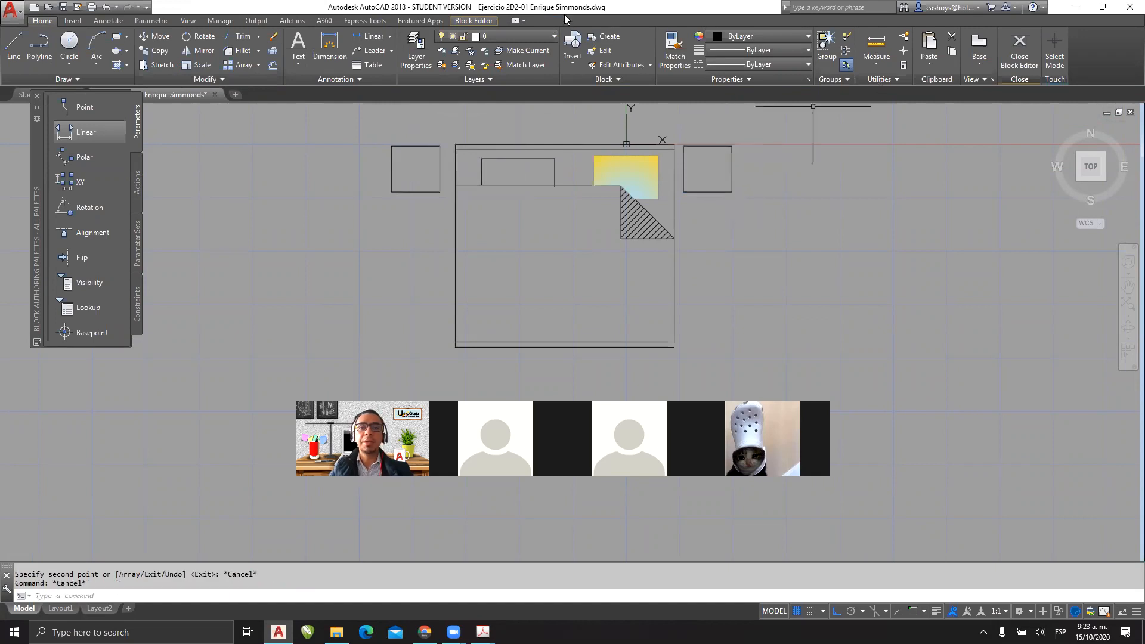
# Step: Save the widened bed to the CAMA 2 definition and leave the Block Editor
pyautogui.click(469, 21)
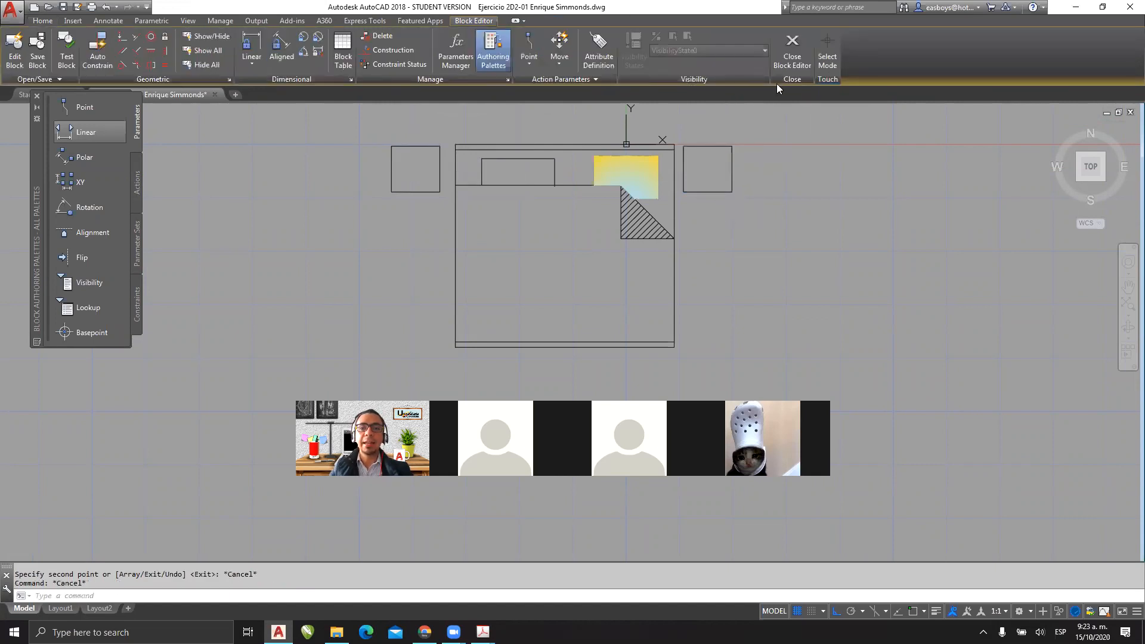
pyautogui.click(789, 47)
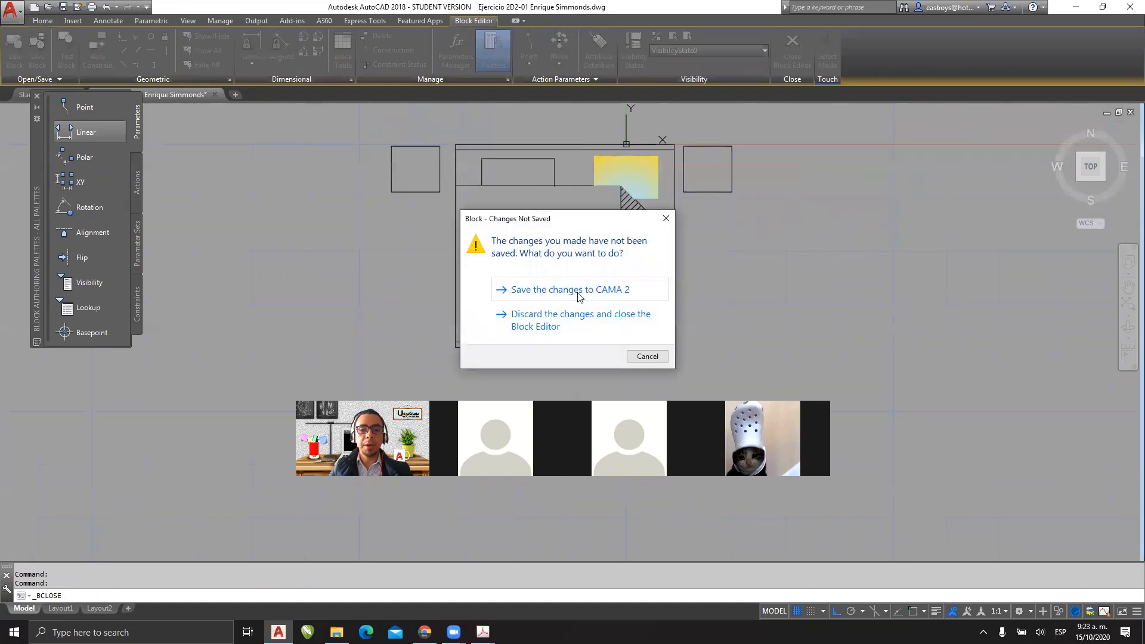
pyautogui.click(578, 293)
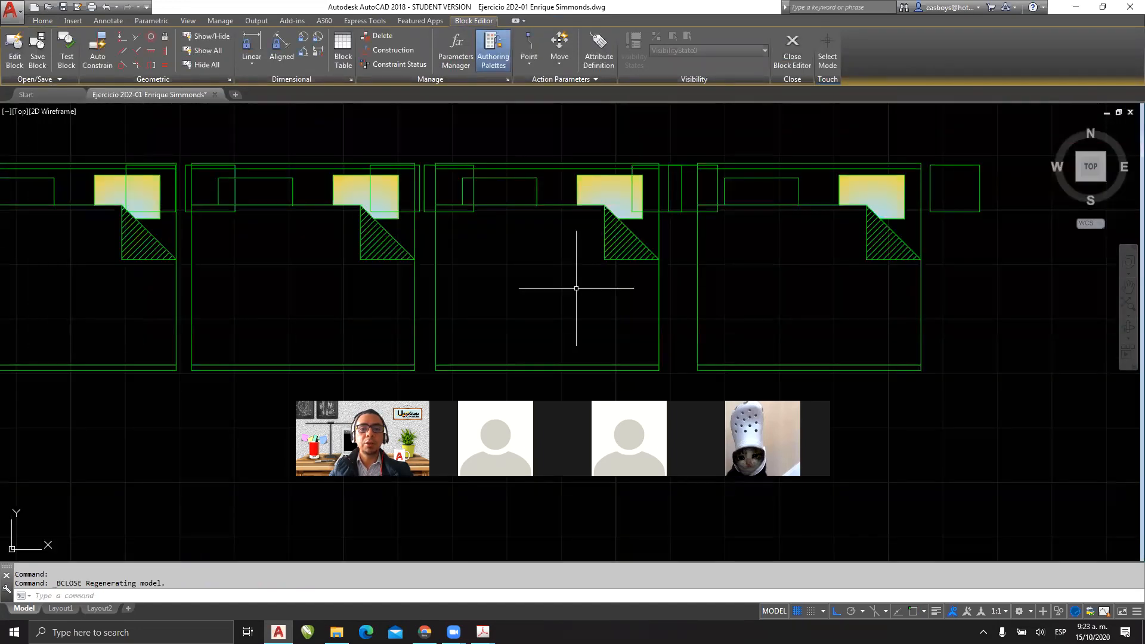
# Step: Move the rightmost bed block horizontally to the right, well clear of the other beds in the row
pyautogui.click(654, 269)
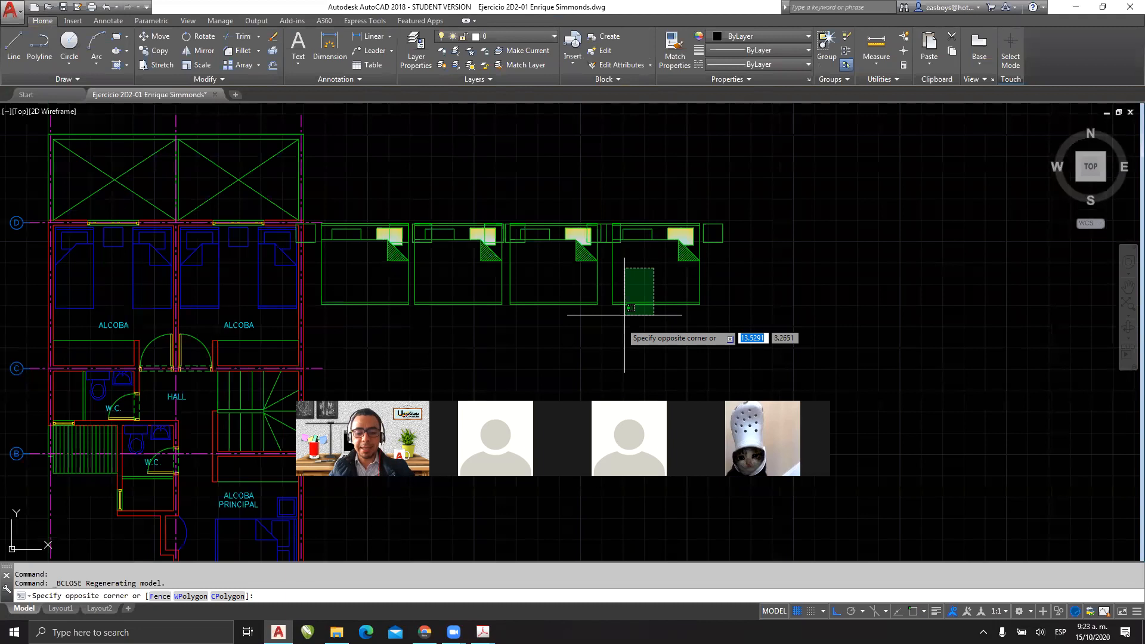
pyautogui.click(598, 335)
pyautogui.write('m')
pyautogui.press('Return')
pyautogui.click(598, 335)
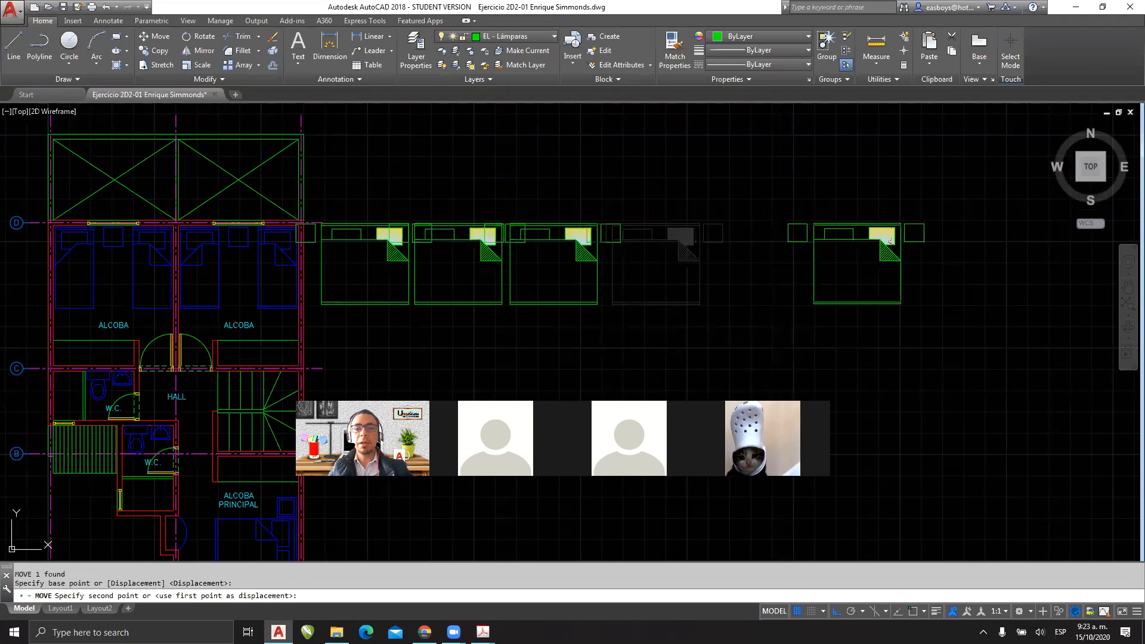
pyautogui.click(800, 335)
# Step: Move the third bed block to the right so it no longer overlaps its neighbour
pyautogui.click(620, 335)
pyautogui.click(529, 254)
pyautogui.press('Return')
pyautogui.click(553, 358)
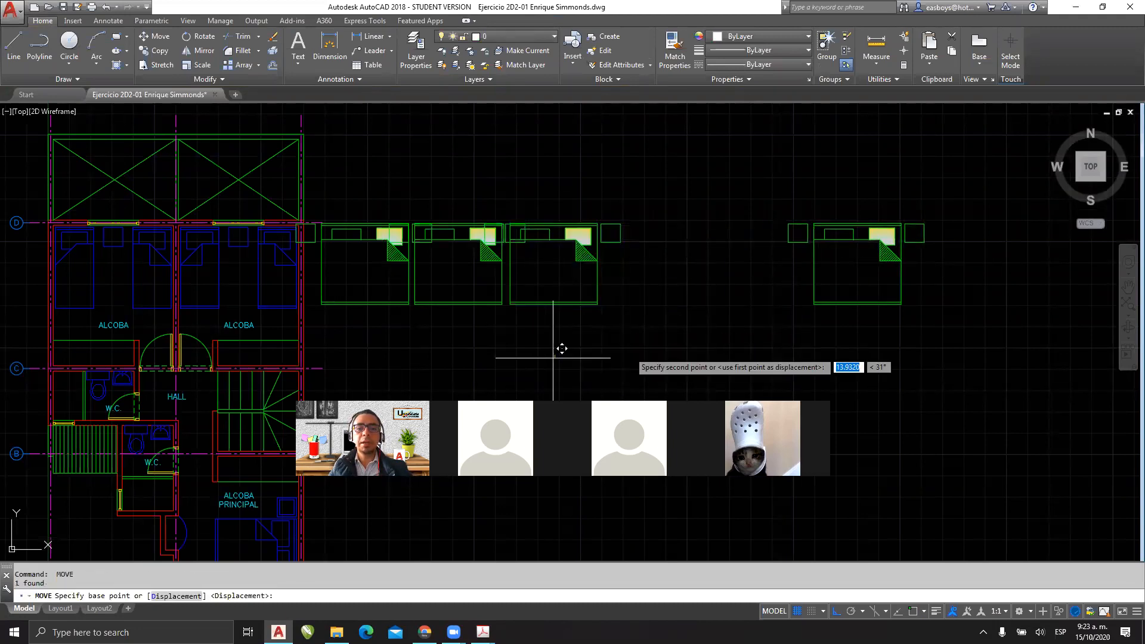
pyautogui.click(692, 352)
# Step: Move the second bed block to the right, into the gap between the first and third beds
pyautogui.click(542, 338)
pyautogui.click(473, 274)
pyautogui.write('m')
pyautogui.press('Return')
pyautogui.click(487, 340)
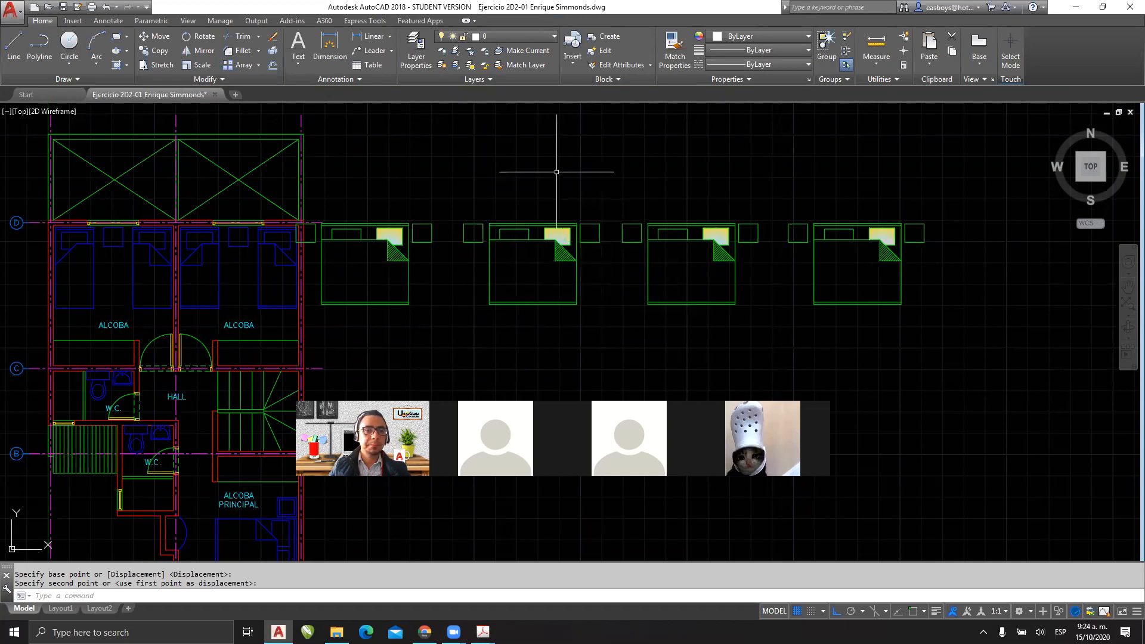
# Step: Switch to Acrobat and review the guide GUÍA DE ESTUDIO XI - Bloques from its cover through the pages on creating, inserting and modifying blocks
pyautogui.moveTo(483, 633)
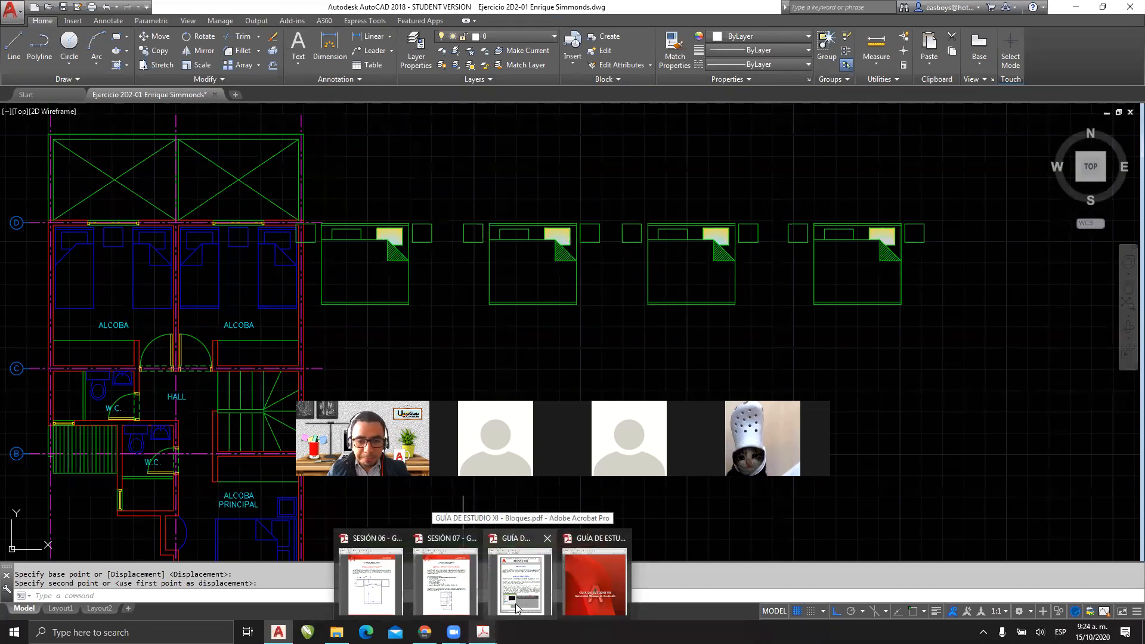
pyautogui.click(516, 607)
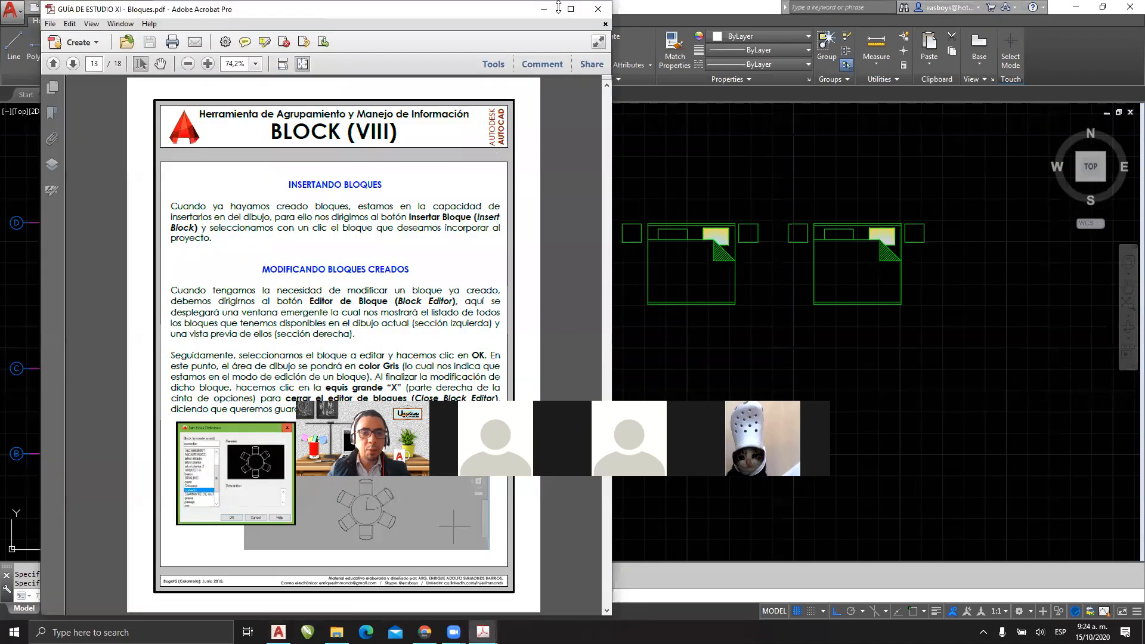
pyautogui.click(571, 9)
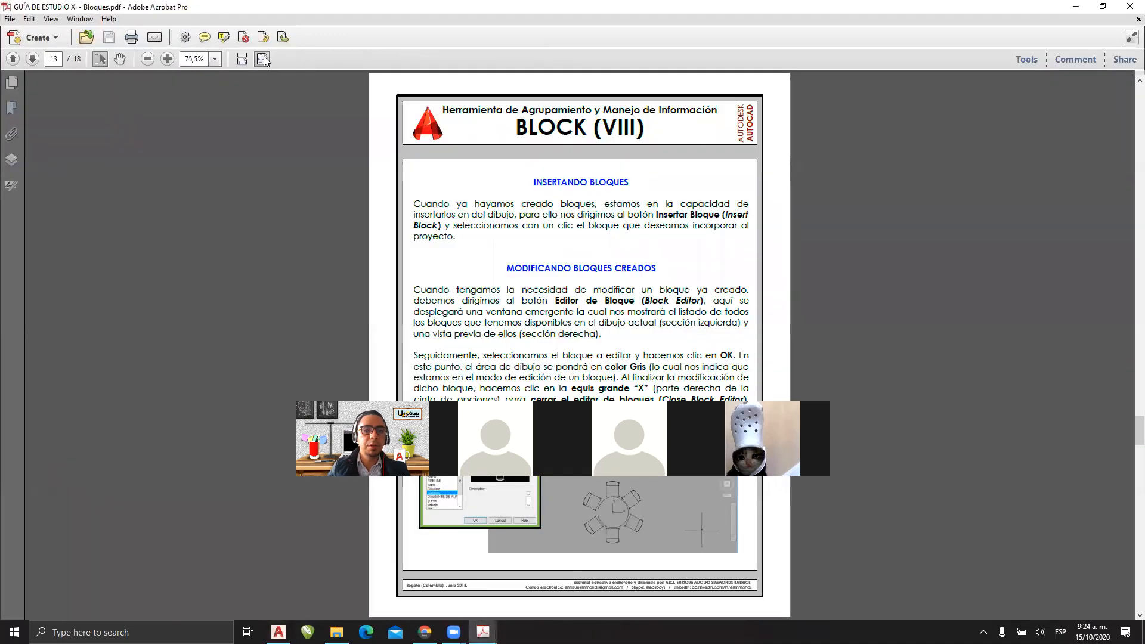
pyautogui.press('Home')
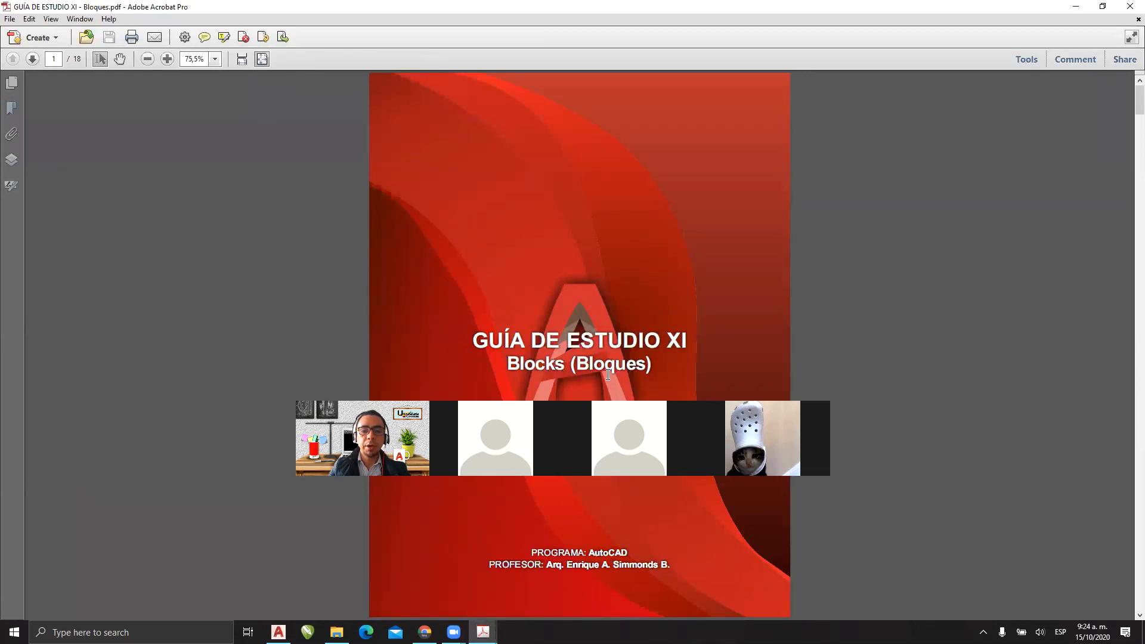
pyautogui.scroll(-5, 610, 374)
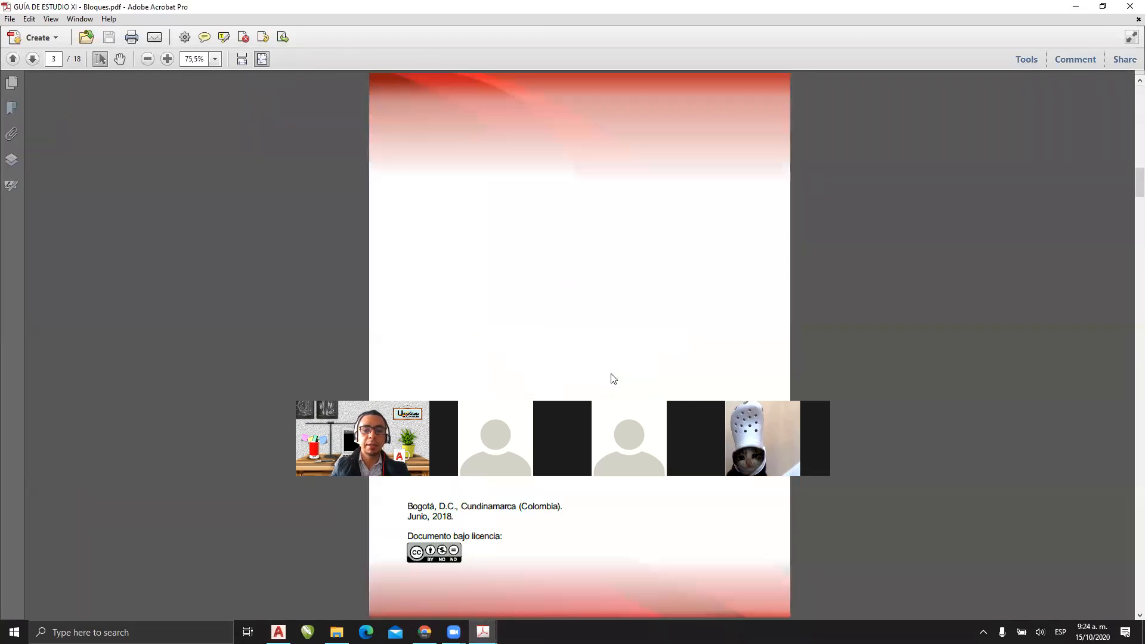
pyautogui.scroll(-2, 610, 374)
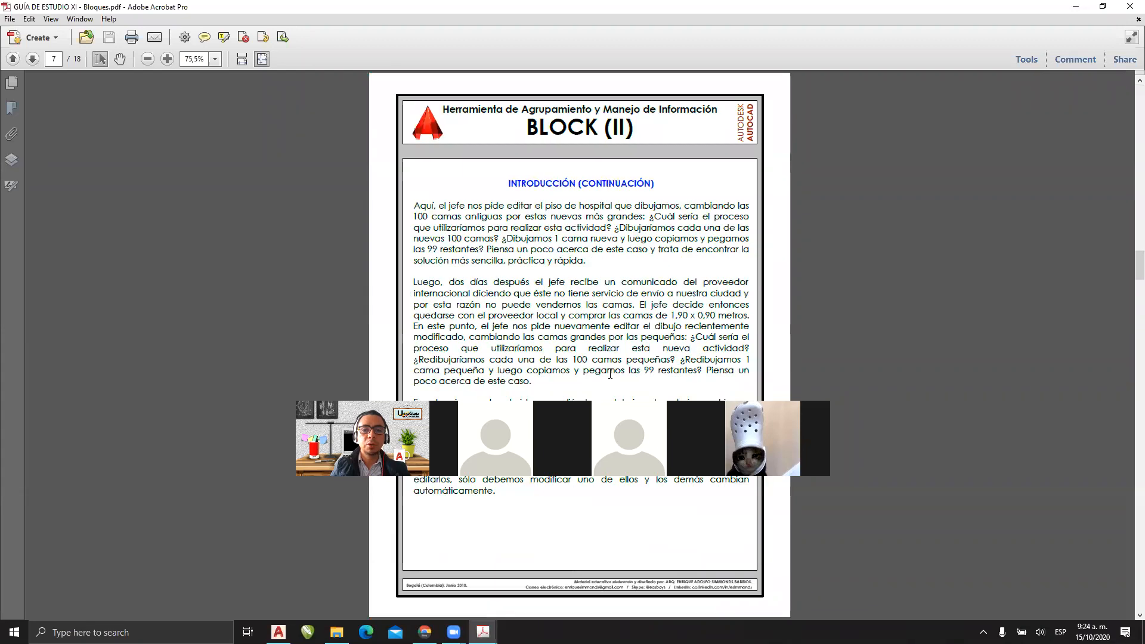
pyautogui.scroll(-2, 613, 378)
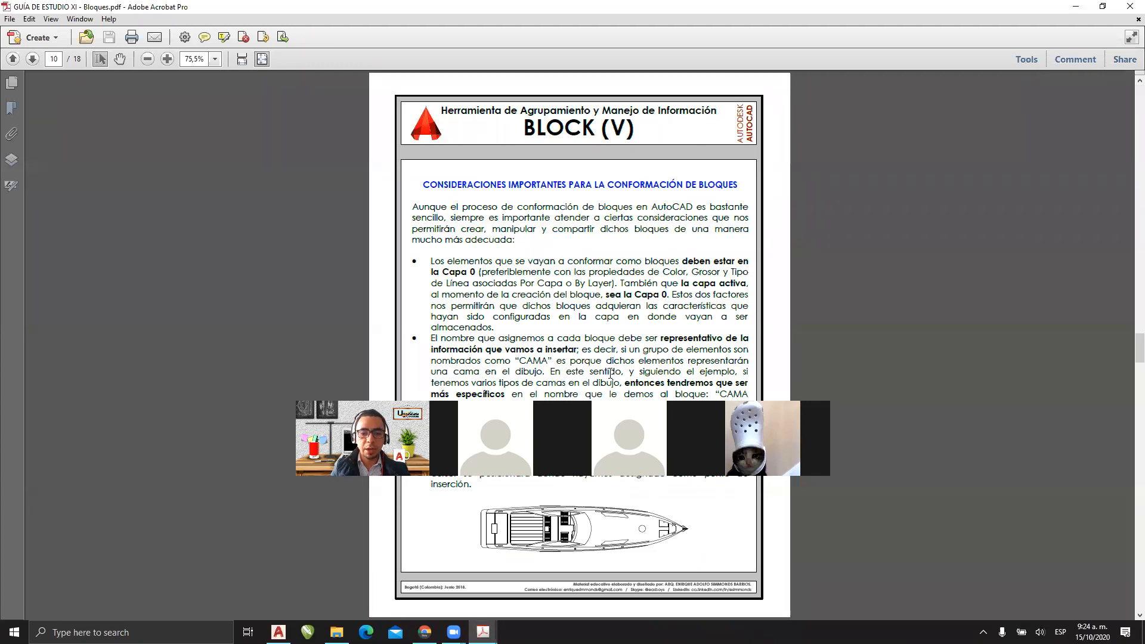
pyautogui.scroll(-1, 606, 372)
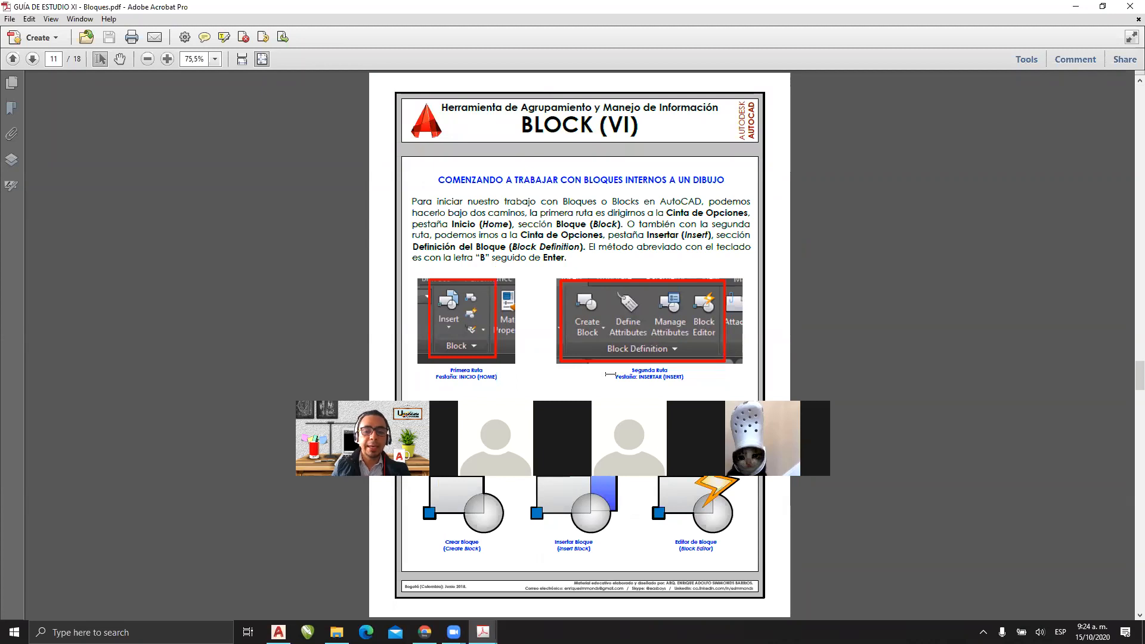
pyautogui.scroll(-1, 609, 374)
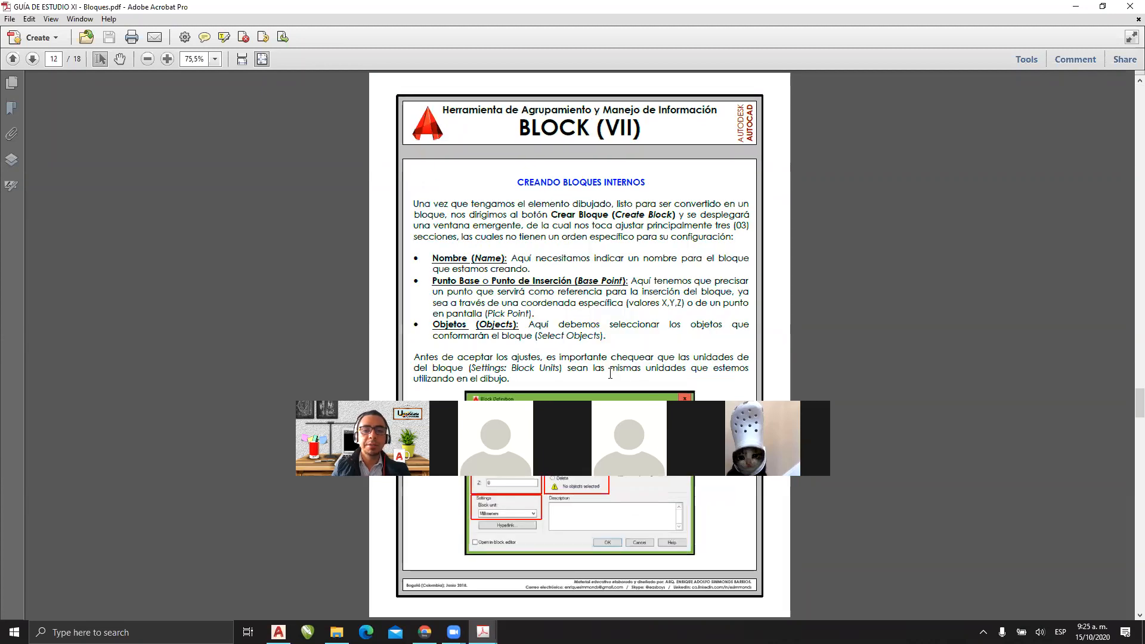
pyautogui.scroll(-1, 610, 373)
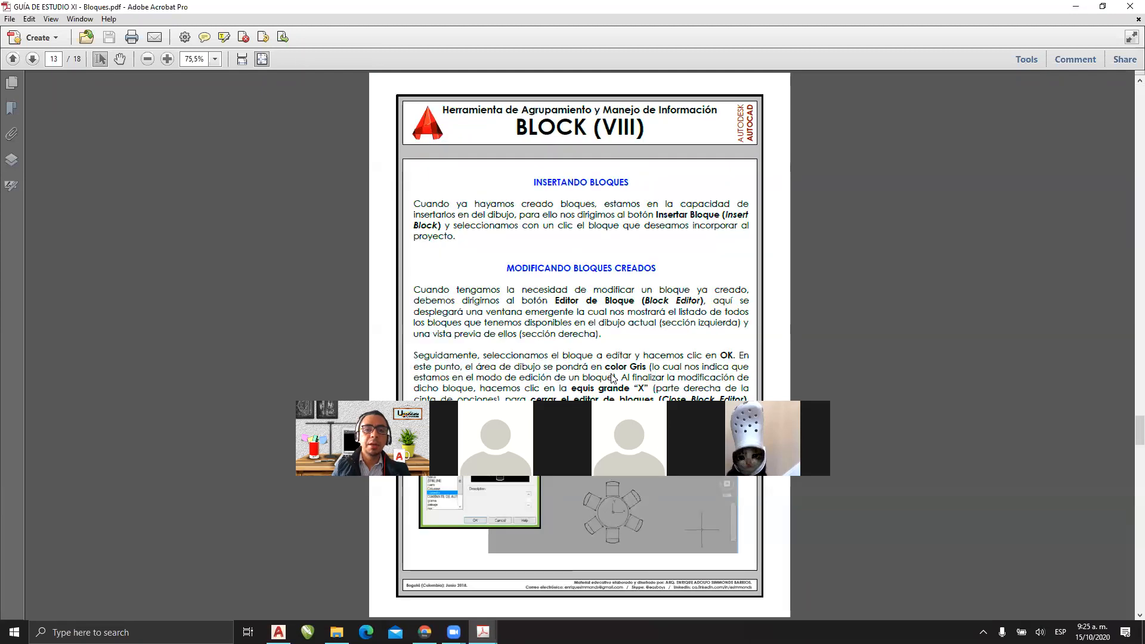
pyautogui.scroll(-3, 611, 374)
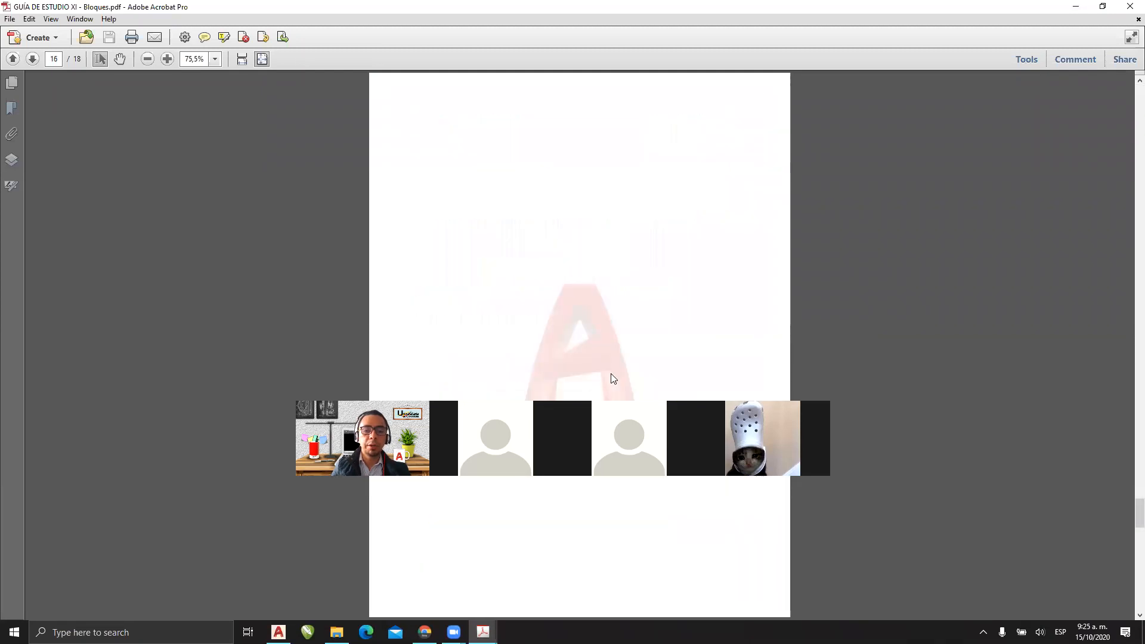
# Step: Examine the web links for downloading free AutoCAD blocks and the site logos on page 15 of the guide
pyautogui.scroll(1, 610, 373)
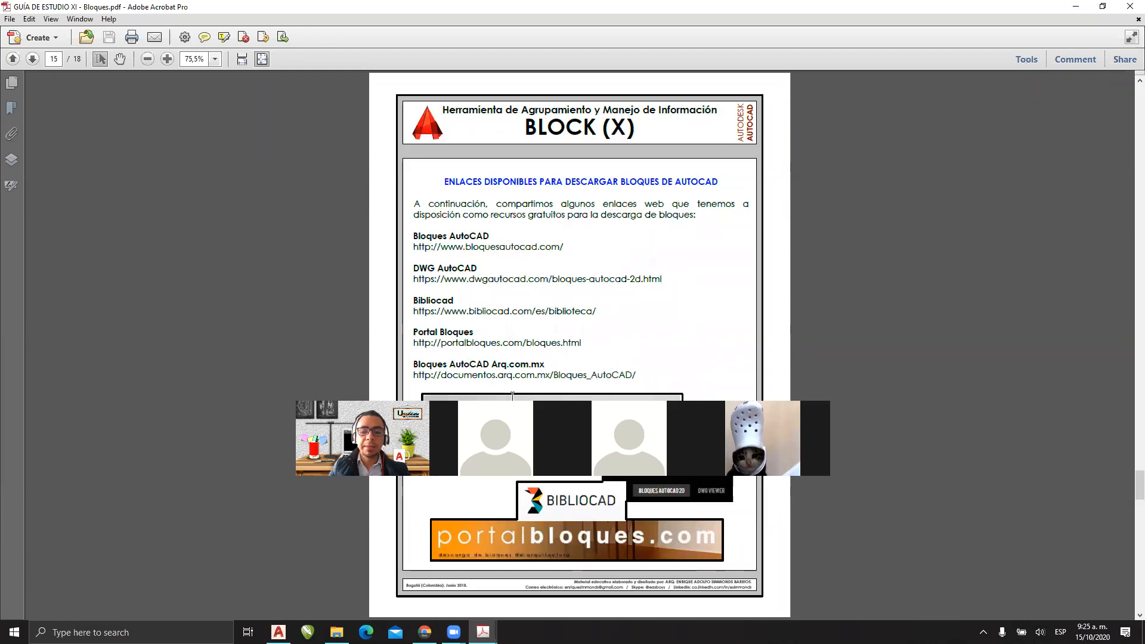
pyautogui.keyDown('ctrl'); pyautogui.scroll(2, 461, 269); pyautogui.keyUp('ctrl')
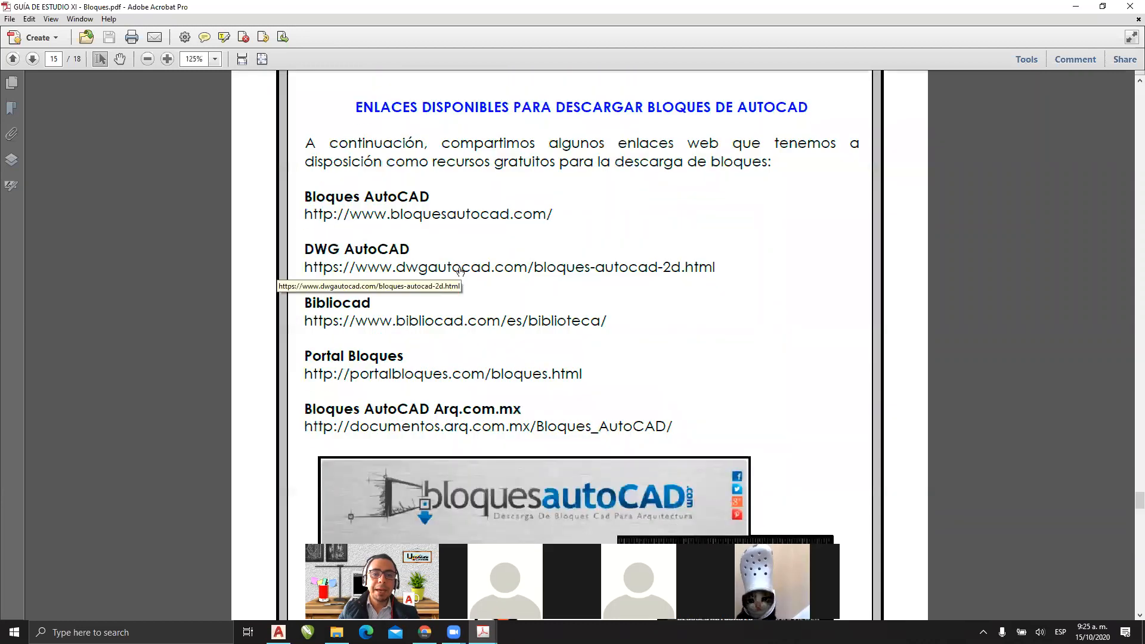
pyautogui.scroll(-1, 459, 269)
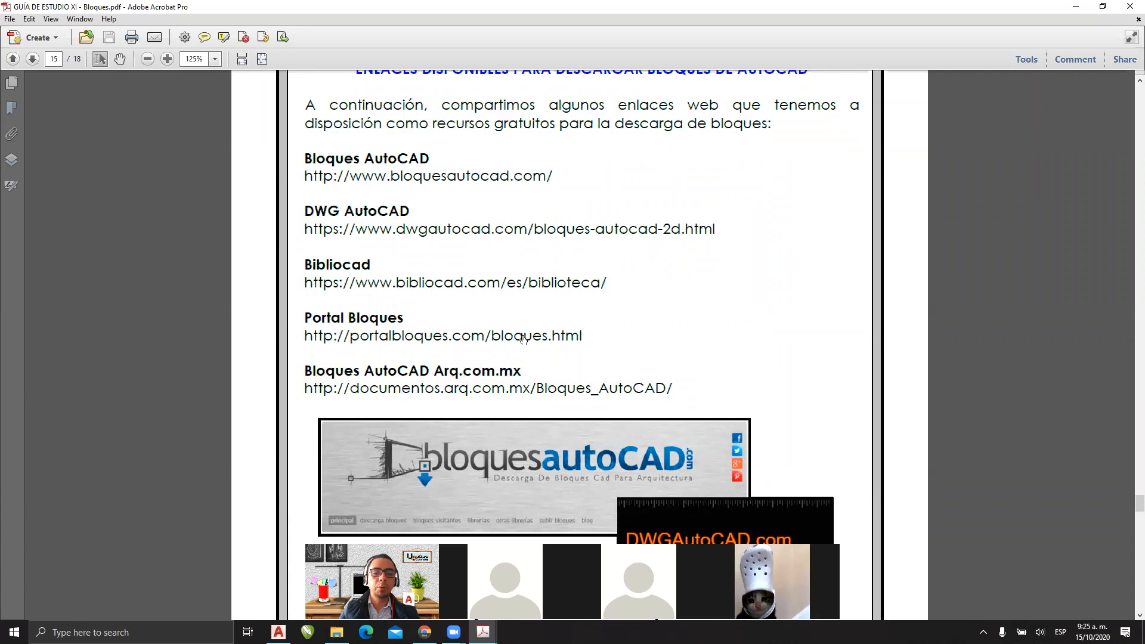
pyautogui.scroll(-10, 523, 339)
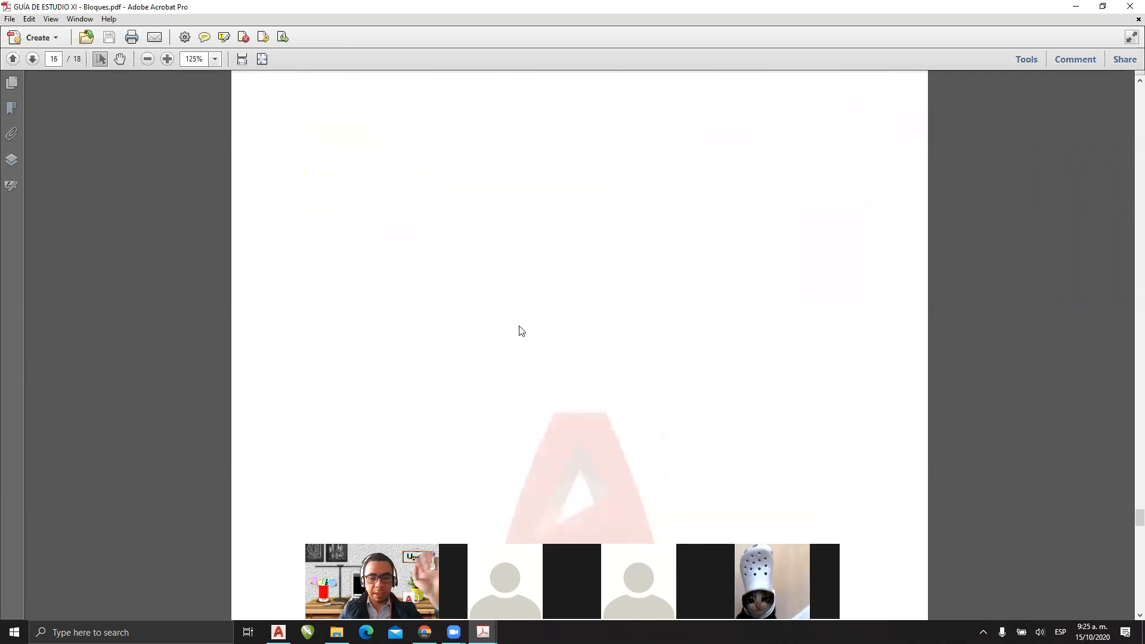
pyautogui.scroll(5, 520, 331)
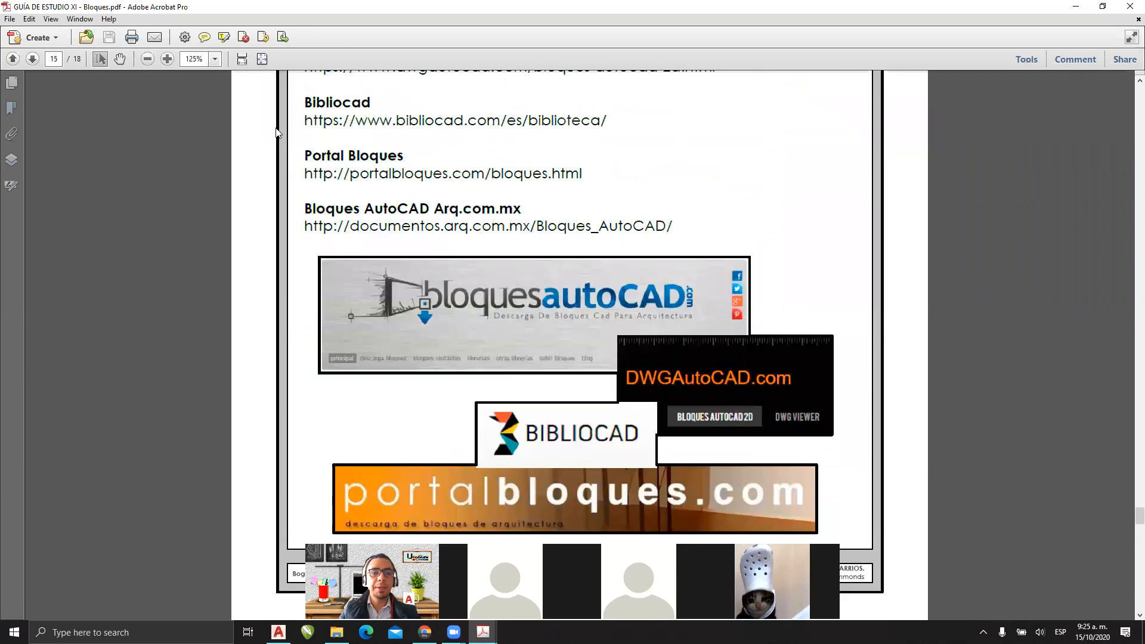
pyautogui.click(242, 59)
pyautogui.scroll(-5, 409, 232)
pyautogui.scroll(3, 409, 232)
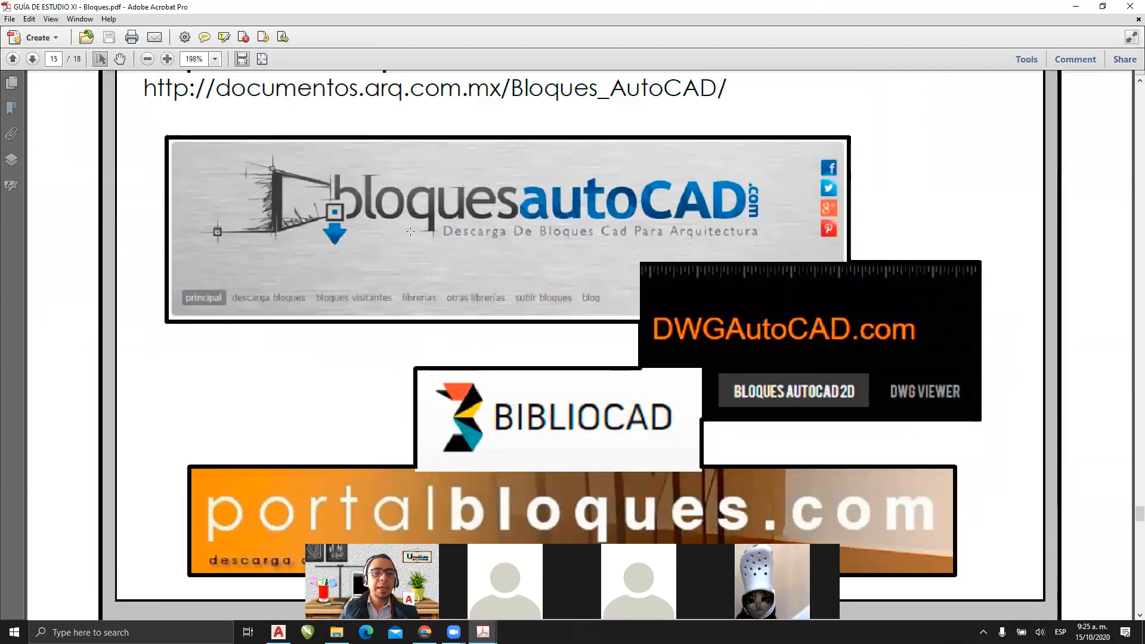
pyautogui.click(262, 59)
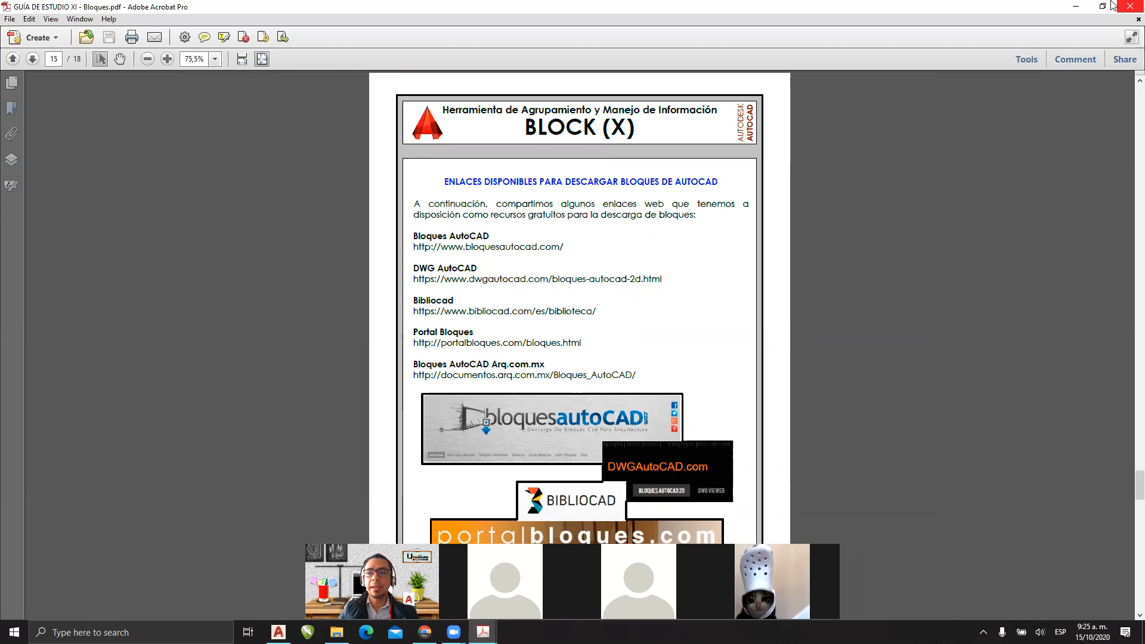
# Step: Switch back to AutoCAD and view the whole floor plan together with the row of bed blocks
pyautogui.click(1076, 7)
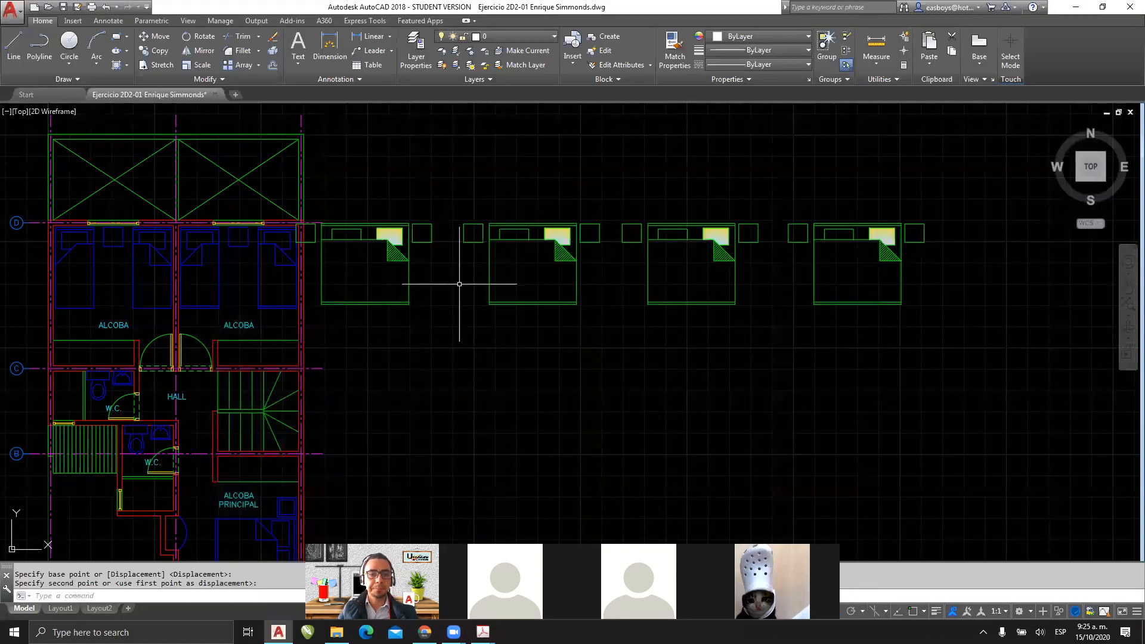
pyautogui.scroll(-4, 504, 358)
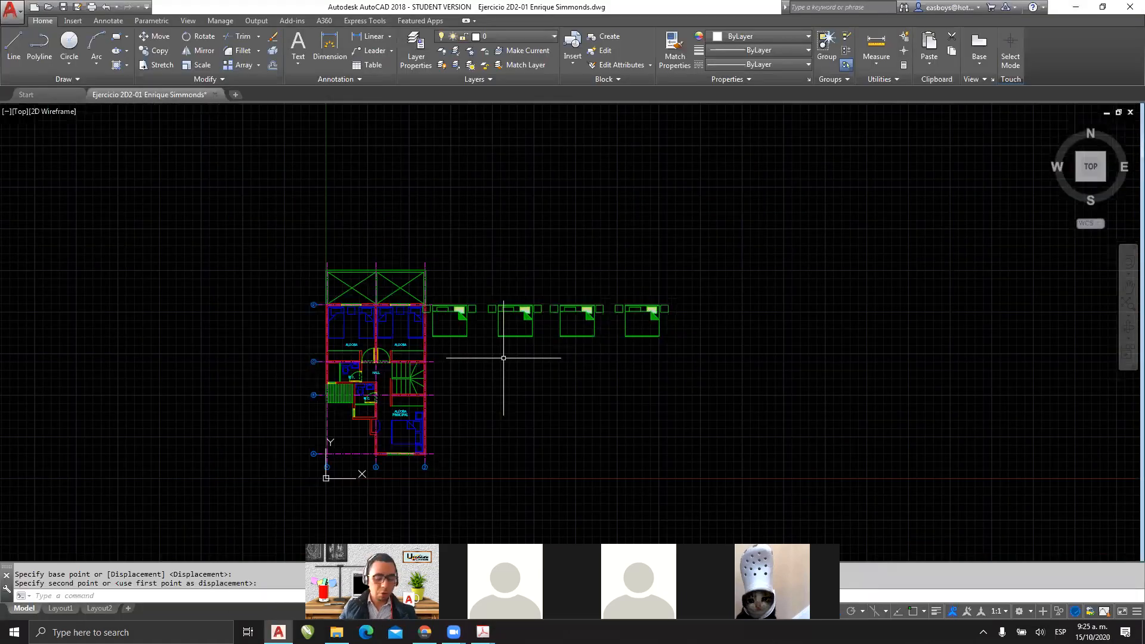
pyautogui.moveTo(503, 358); pyautogui.dragTo(484, 310, button='middle')
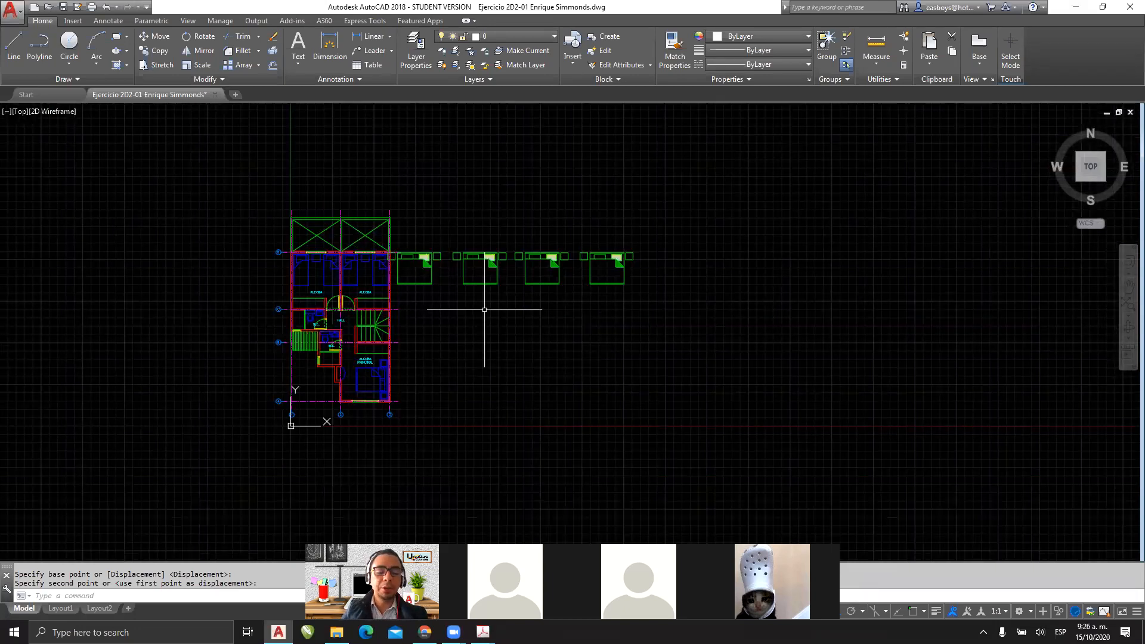
pyautogui.moveTo(506, 299); pyautogui.dragTo(385, 258, button='middle')
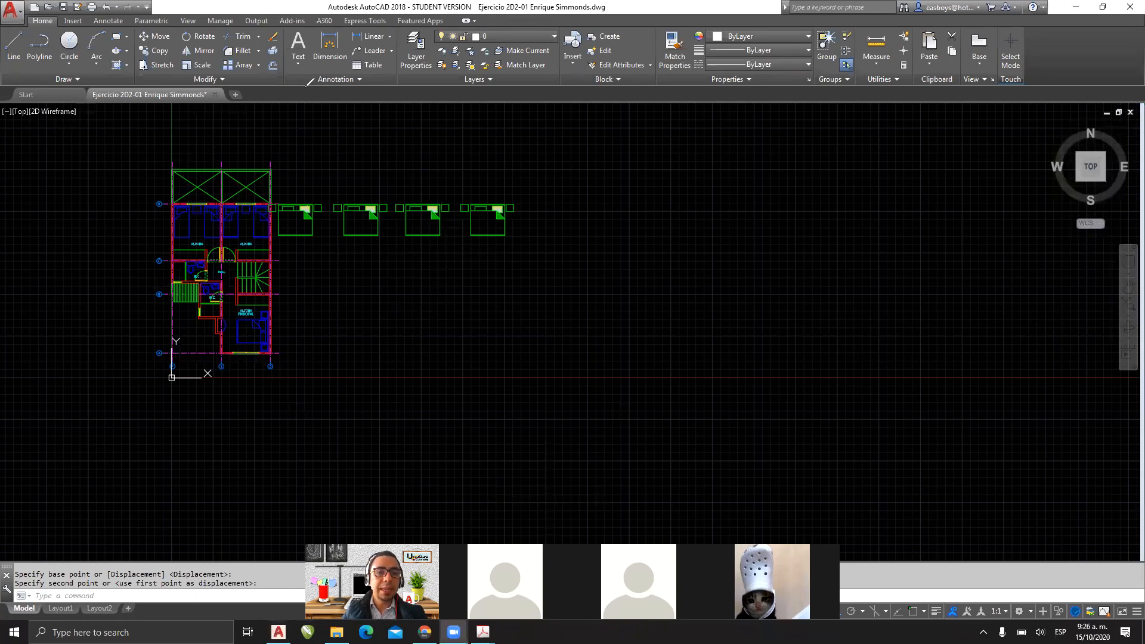
# Step: Examine the basic annotation tools and the full sets of text and dimension tools, and return to the general drawing tools
pyautogui.moveTo(298, 90); pyautogui.dragTo(384, 90)
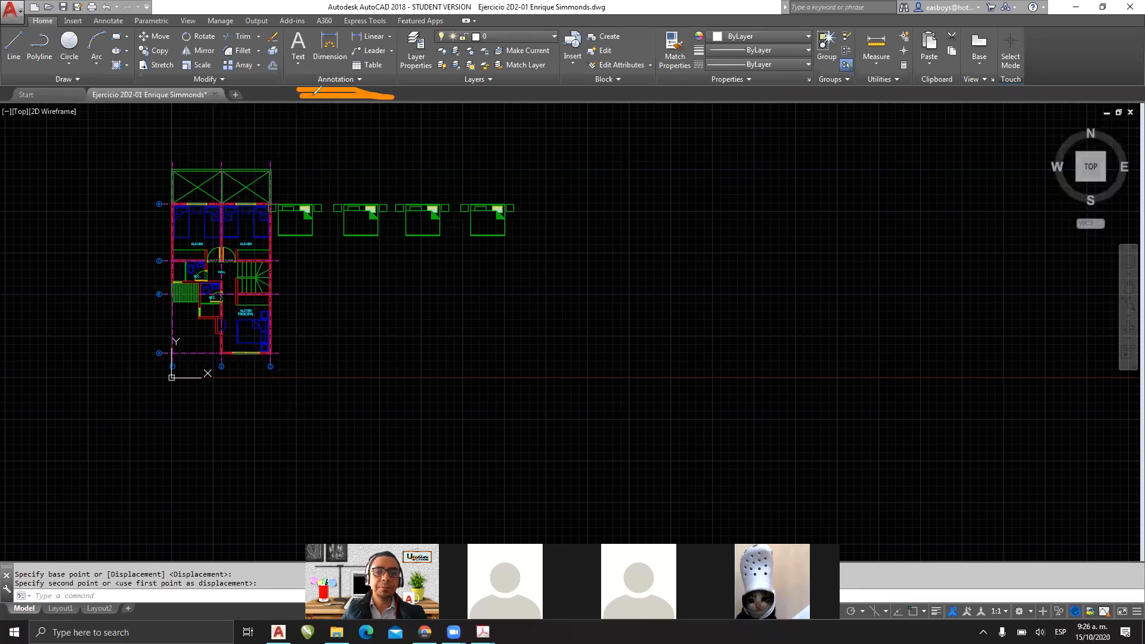
pyautogui.moveTo(318, 80)
pyautogui.mouseDown()
pyautogui.moveTo(269, 8)
pyautogui.moveTo(428, 25)
pyautogui.moveTo(382, 89)
pyautogui.mouseUp()
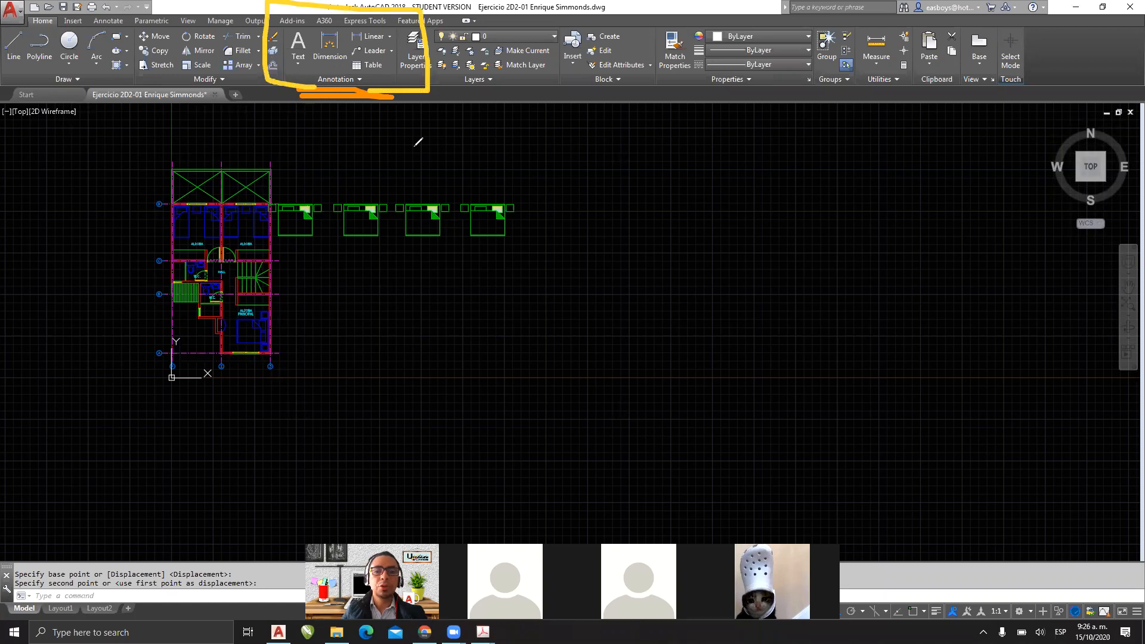
pyautogui.click(676, 89)
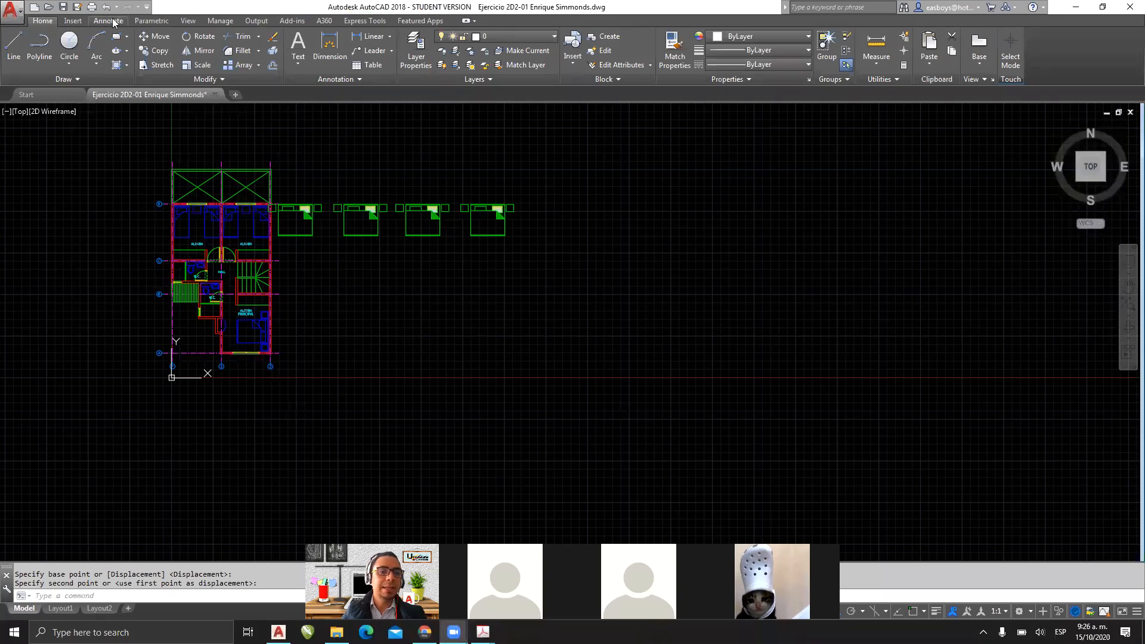
pyautogui.click(106, 21)
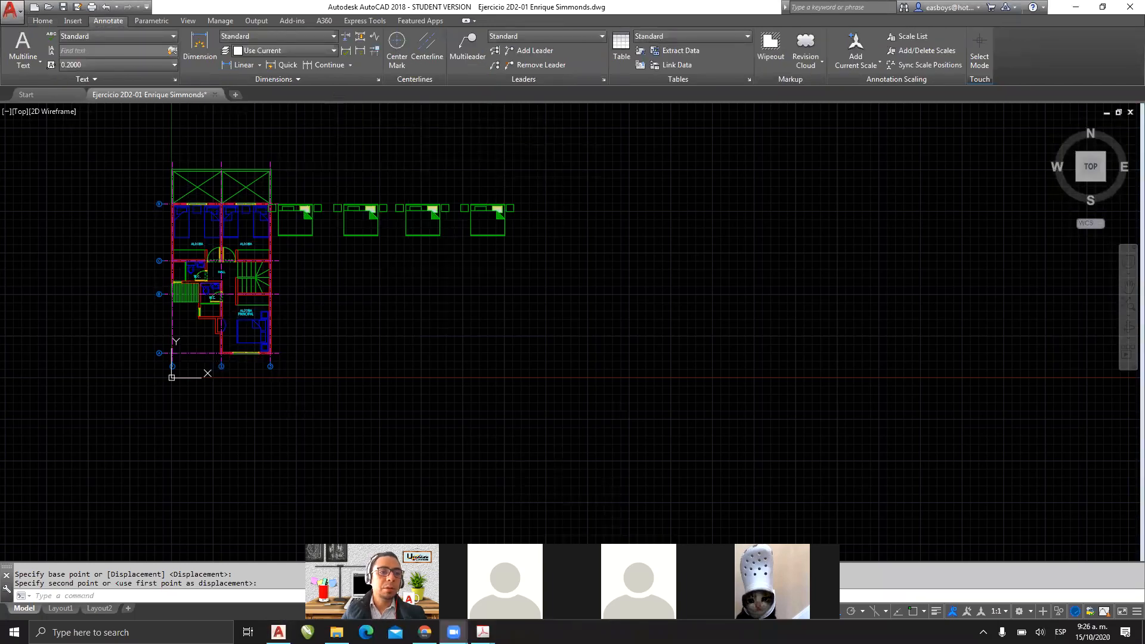
pyautogui.moveTo(139, 101)
pyautogui.mouseDown()
pyautogui.moveTo(26, 17)
pyautogui.moveTo(9, 70)
pyautogui.mouseUp()
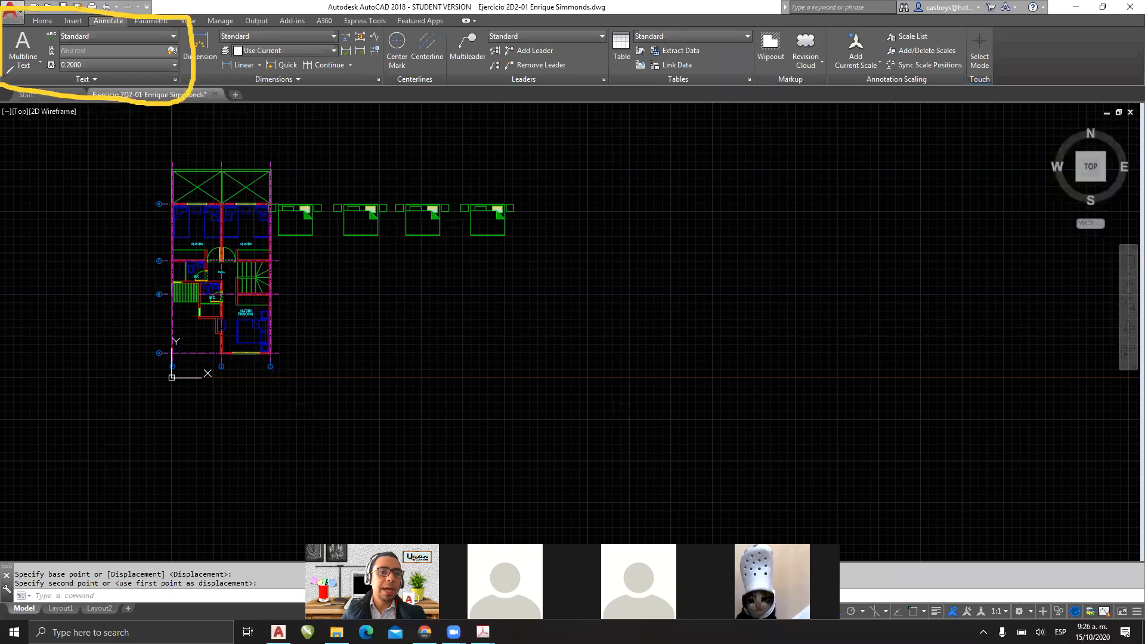
pyautogui.moveTo(196, 17)
pyautogui.mouseDown()
pyautogui.moveTo(189, 64)
pyautogui.moveTo(367, 90)
pyautogui.moveTo(385, 36)
pyautogui.moveTo(190, 10)
pyautogui.moveTo(188, 26)
pyautogui.mouseUp()
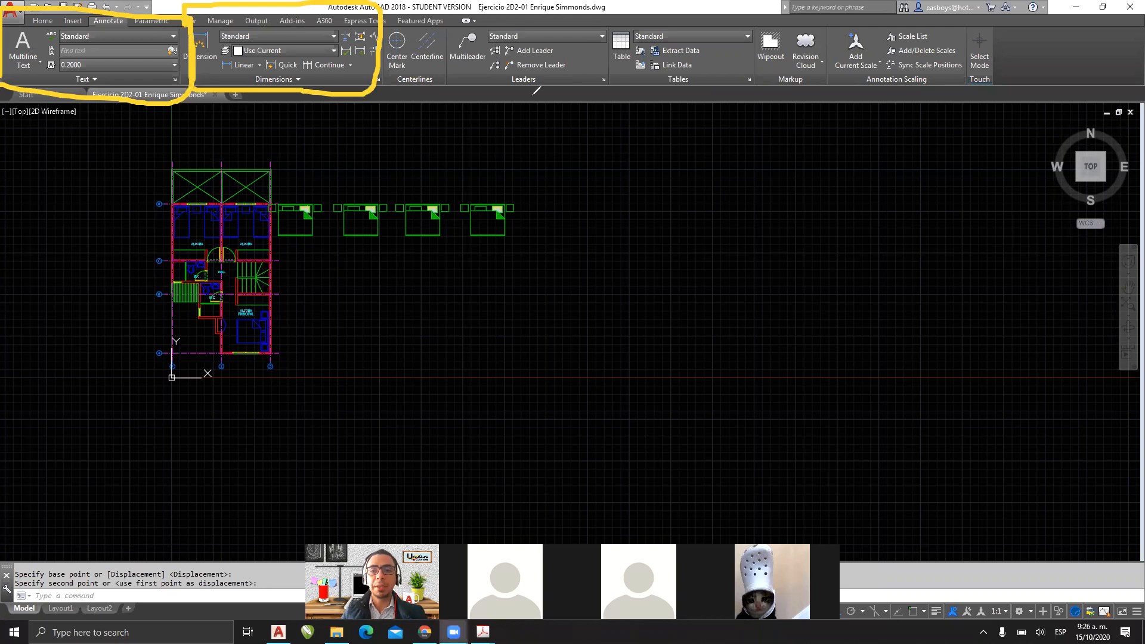
pyautogui.click(748, 121)
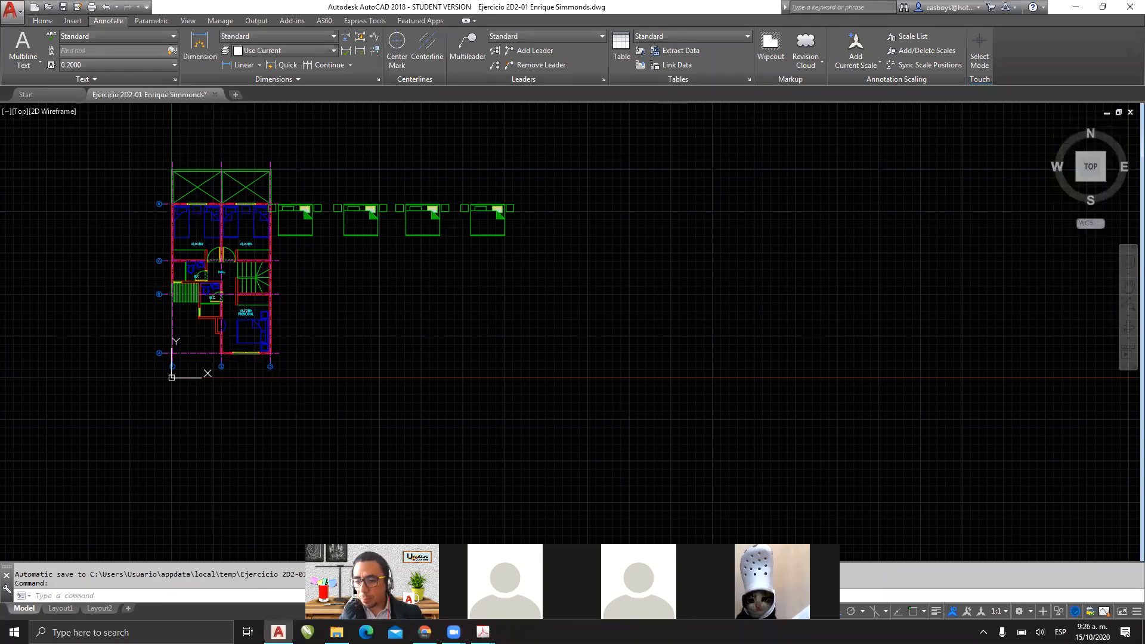
pyautogui.moveTo(382, 577); pyautogui.dragTo(391, 462)
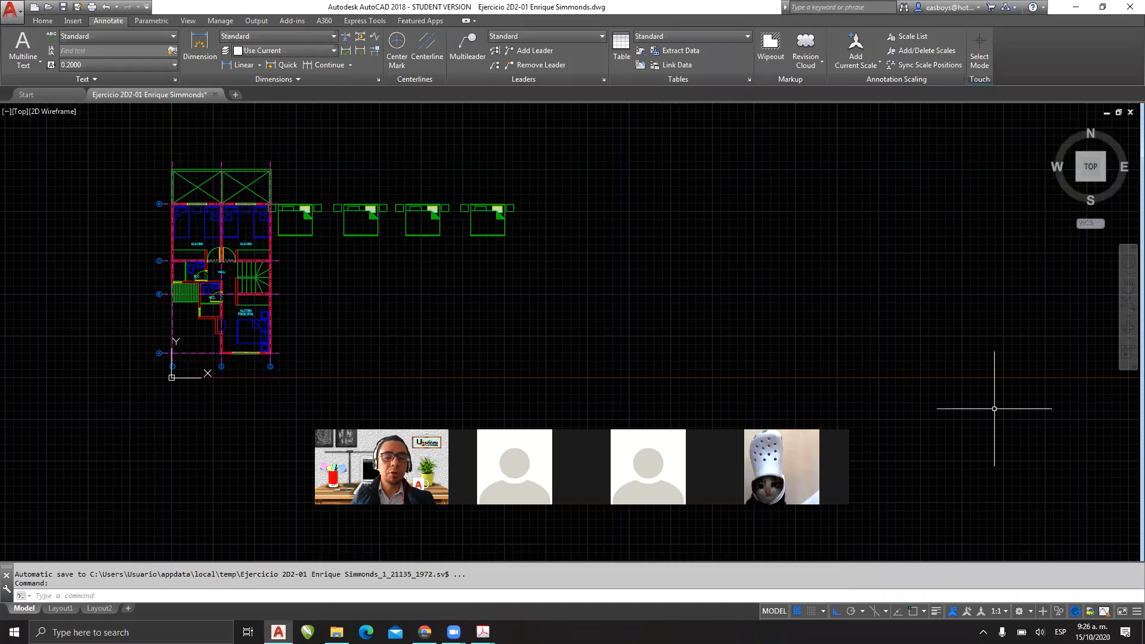
pyautogui.click(43, 20)
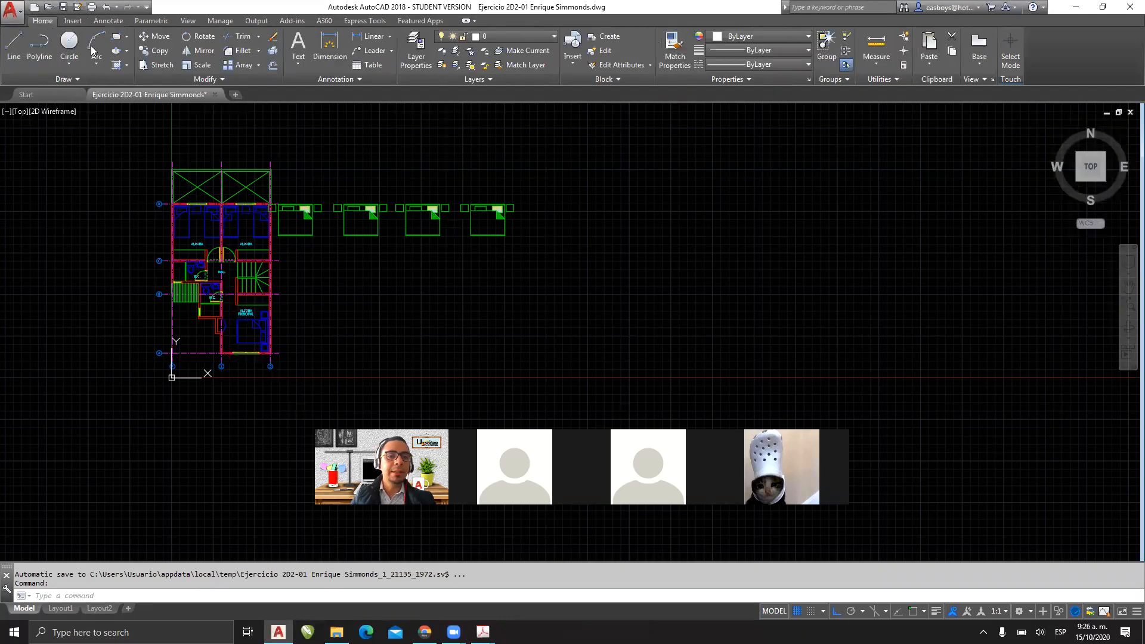
# Step: Switch to the Acrobat guide GUÍA DE ESTUDIO VIII - Comandos Básicos de Anotación and fit one full page in the window
pyautogui.moveTo(483, 632)
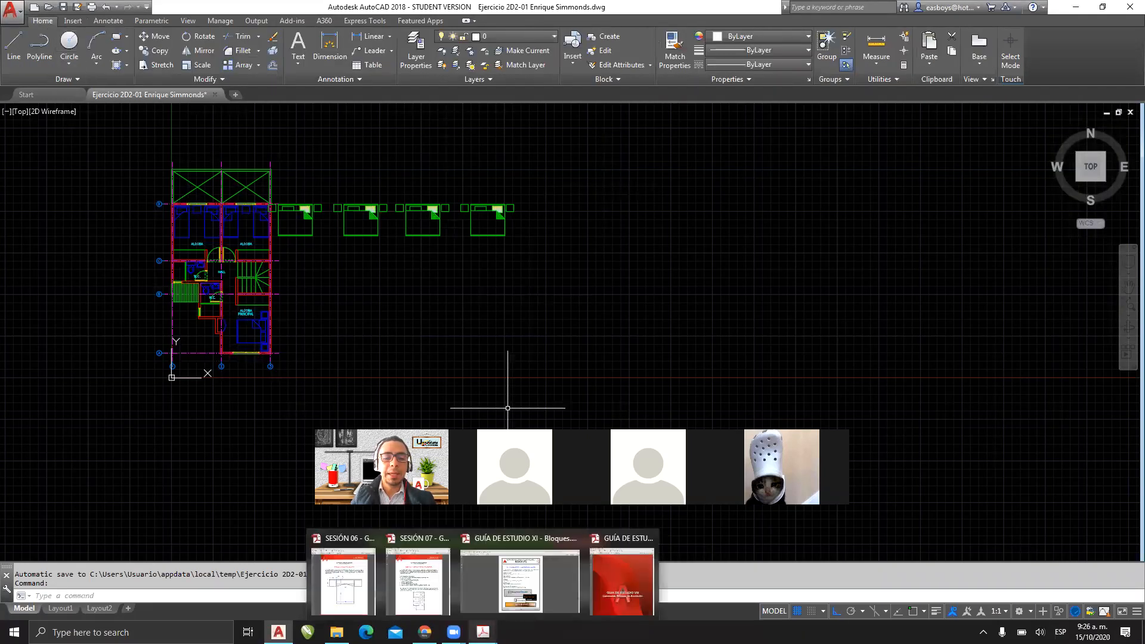
pyautogui.click(617, 597)
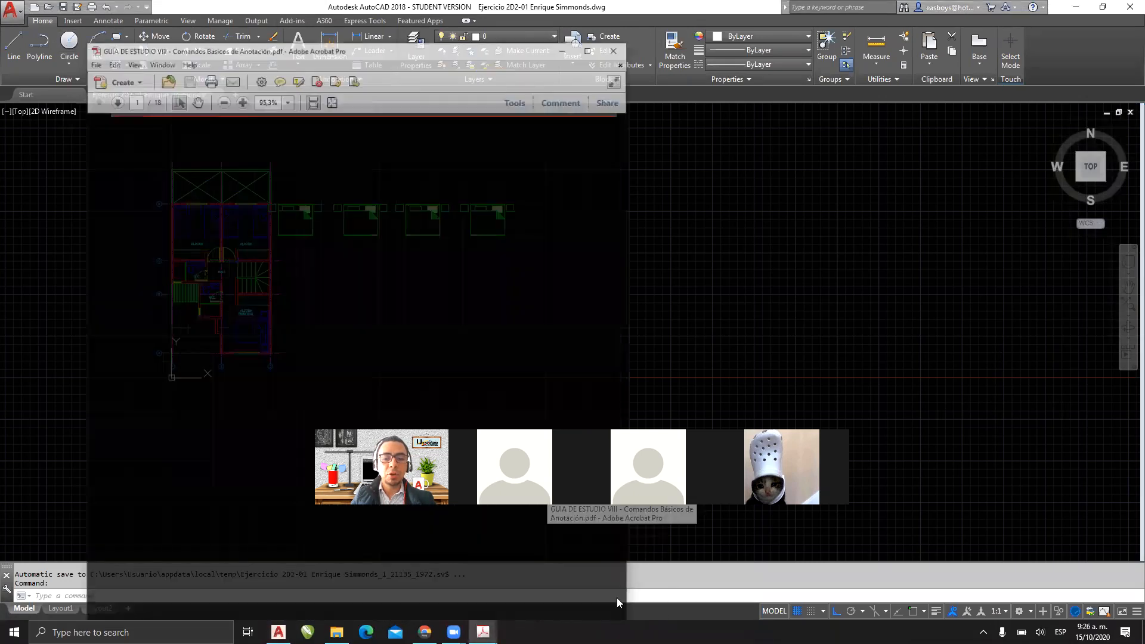
pyautogui.scroll(-3, 506, 352)
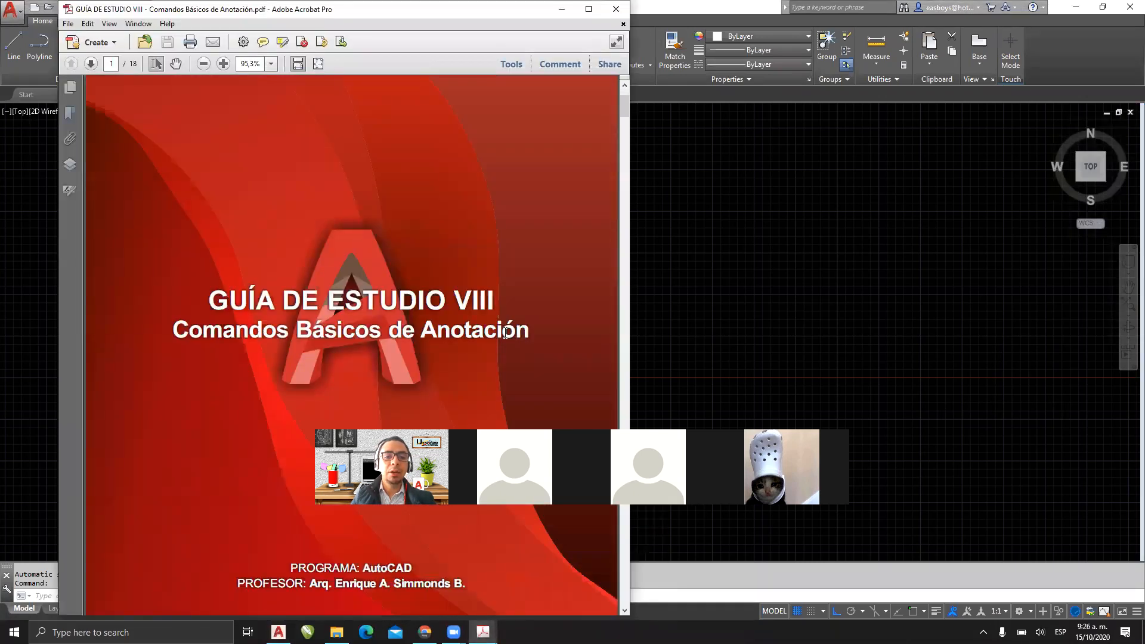
pyautogui.scroll(-2, 507, 333)
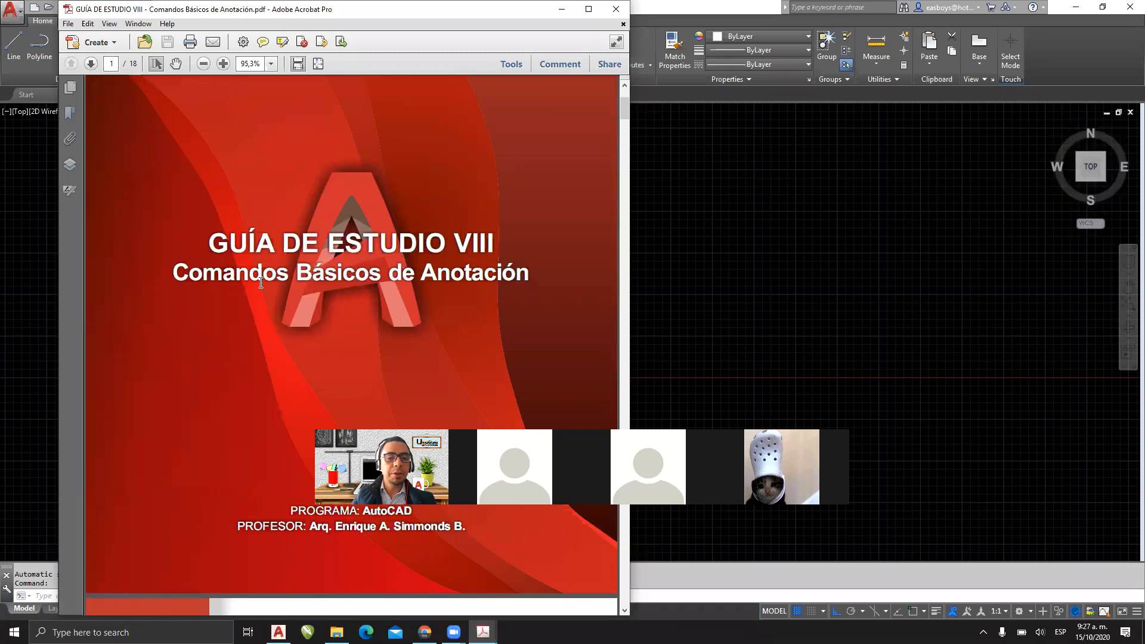
pyautogui.click(318, 64)
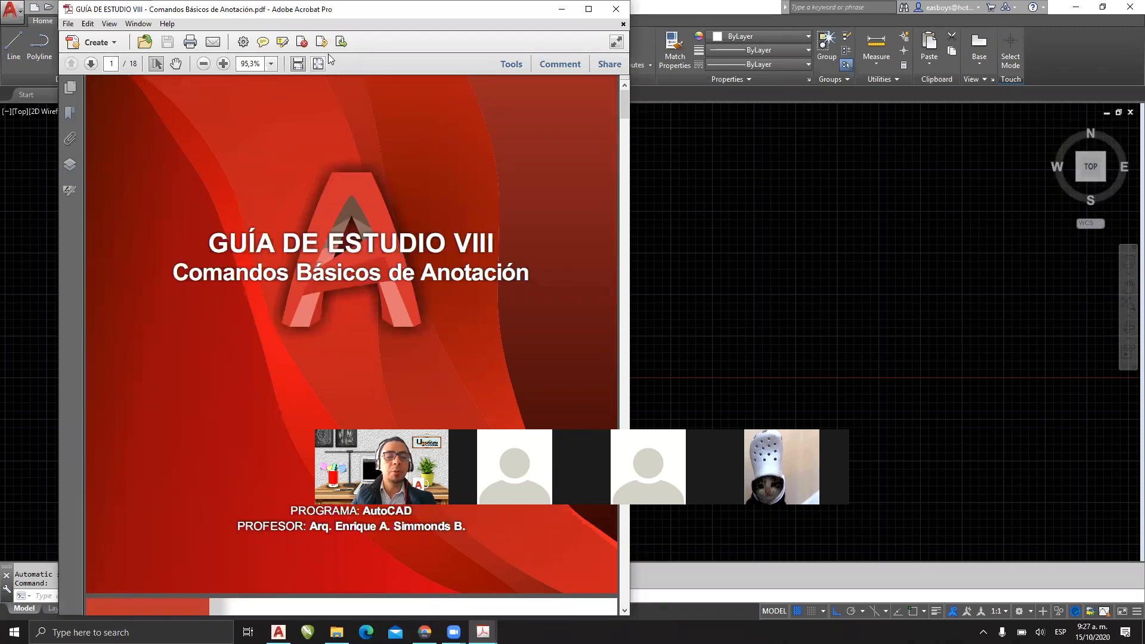
# Step: Maximize the study guide and review its CONTENIDO page, highlighting the Single Line, Multiline, Dimensions and Table entries
pyautogui.click(588, 9)
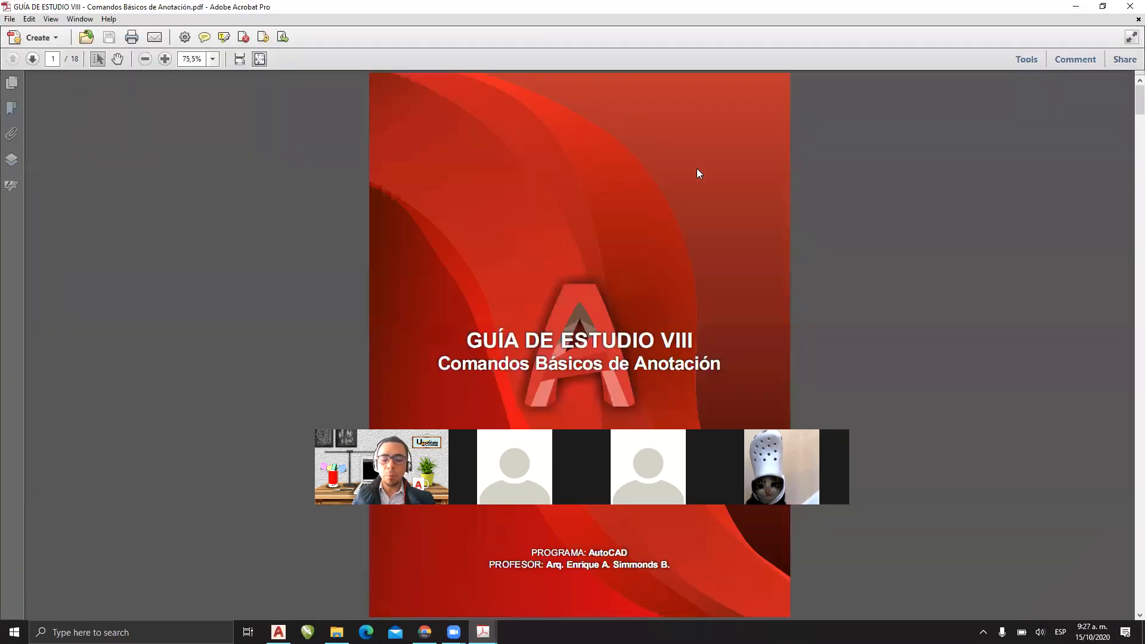
pyautogui.scroll(-4, 698, 173)
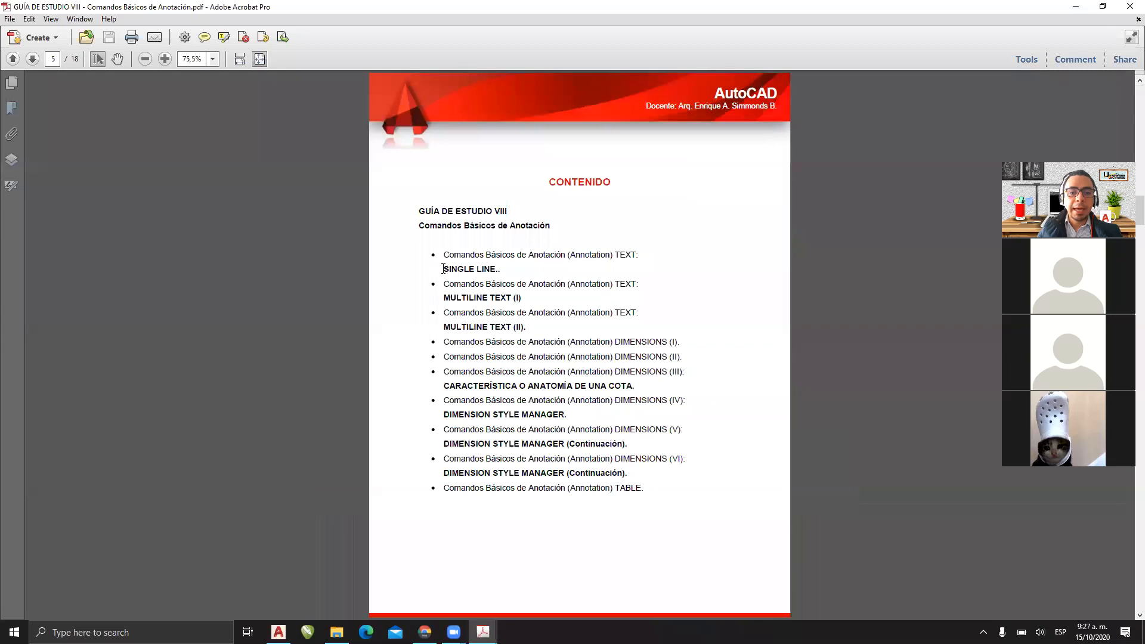
pyautogui.moveTo(444, 269); pyautogui.dragTo(502, 268)
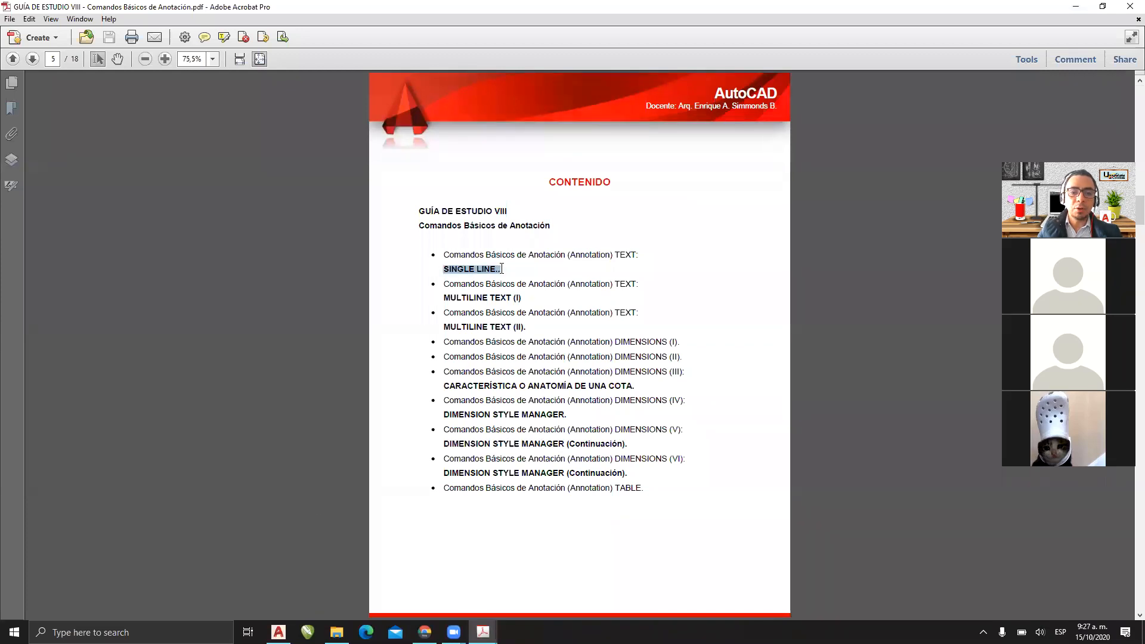
pyautogui.moveTo(638, 284); pyautogui.dragTo(529, 285)
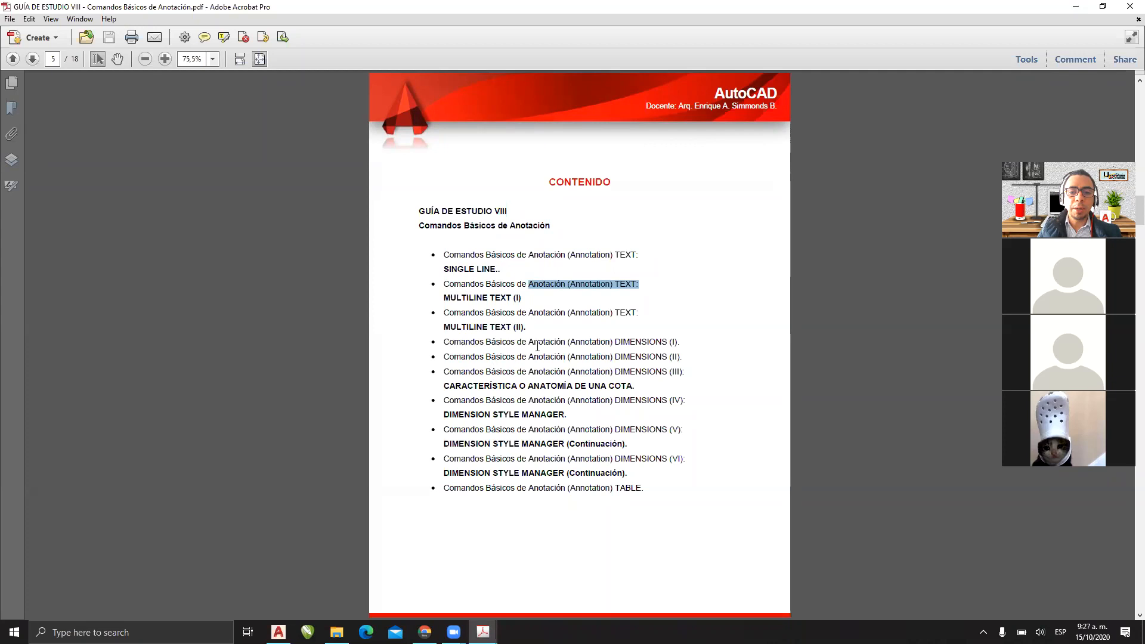
pyautogui.moveTo(517, 343); pyautogui.dragTo(646, 341)
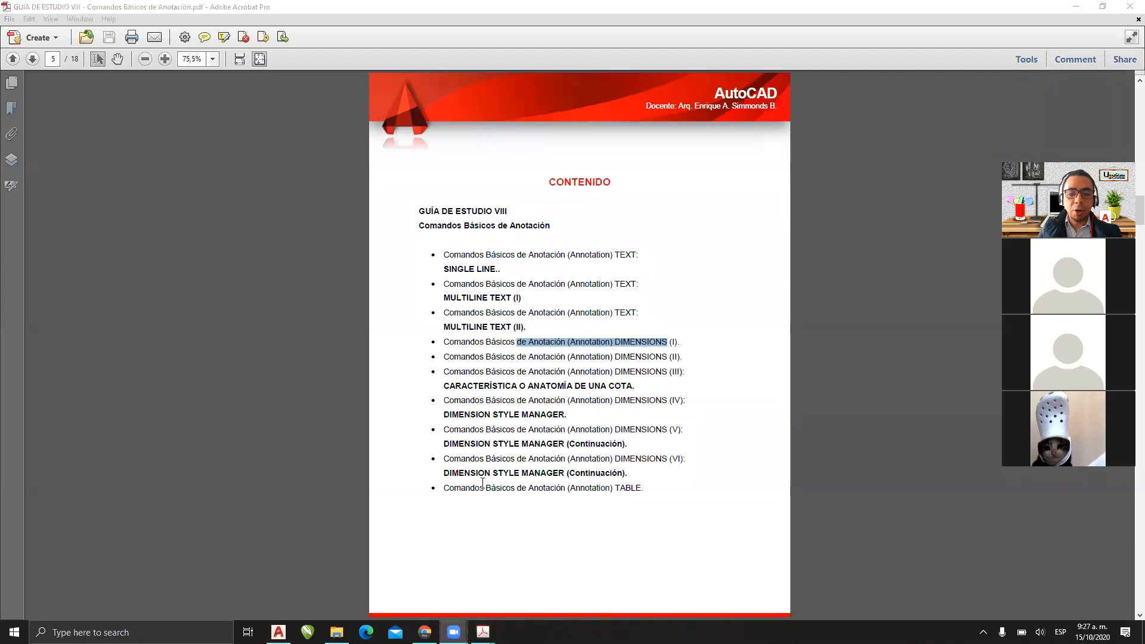
pyautogui.moveTo(529, 488)
pyautogui.mouseDown()
pyautogui.moveTo(519, 488)
pyautogui.moveTo(643, 477)
pyautogui.mouseUp()
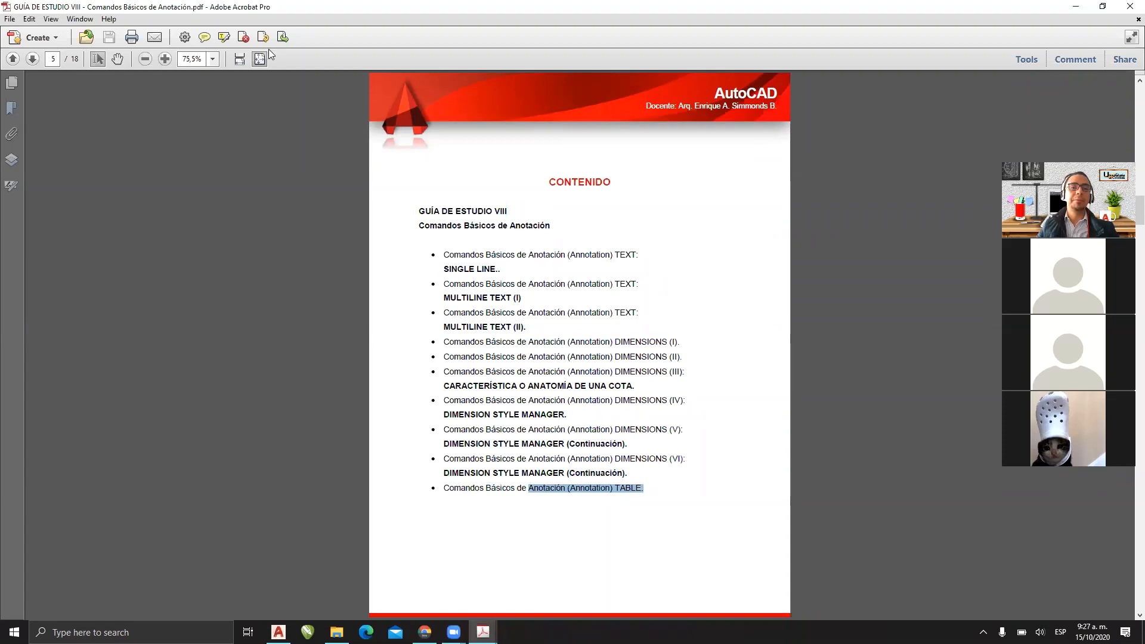
pyautogui.click(224, 232)
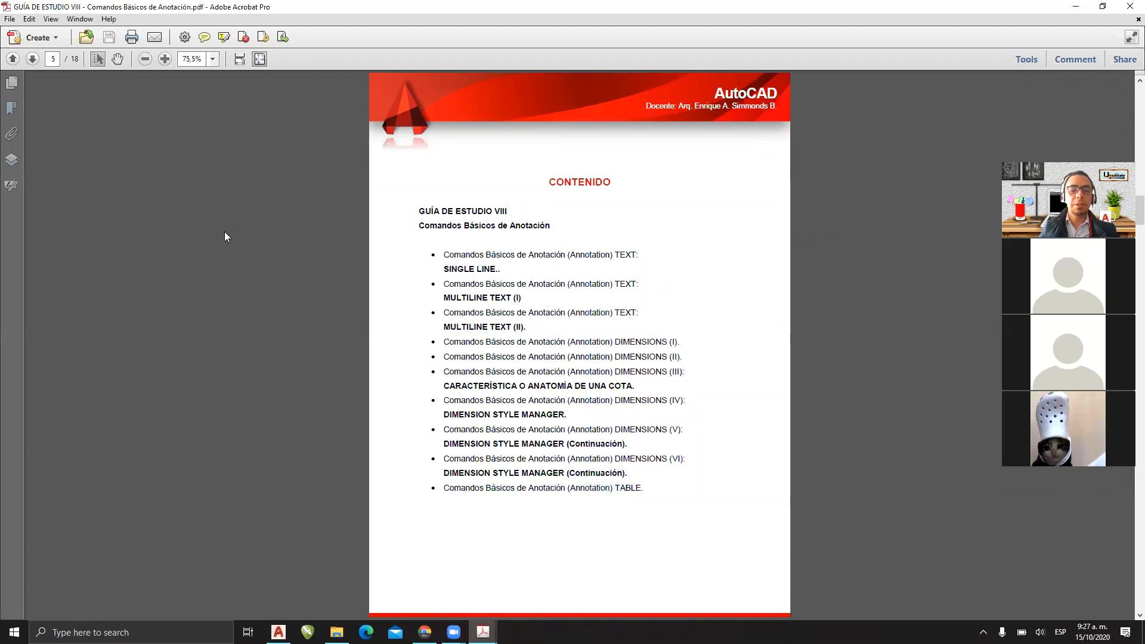
# Step: Page through the guide from TEXT: SINGLE LINE across the Multiline Text and Dimensions pages to the TABLE page
pyautogui.scroll(-2, 224, 232)
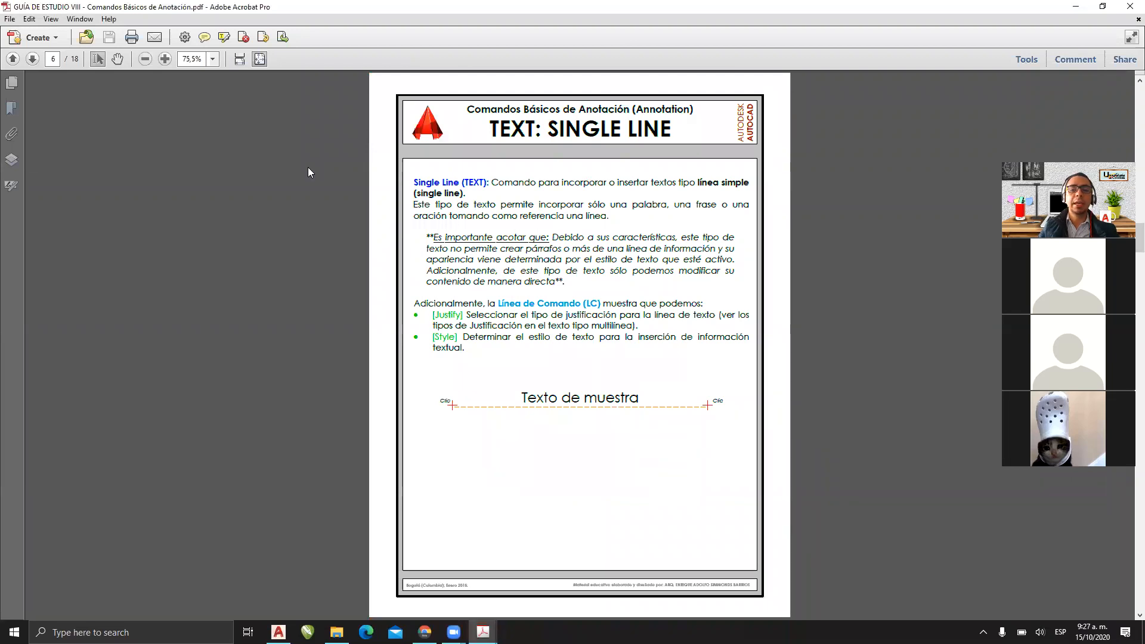
pyautogui.click(923, 161)
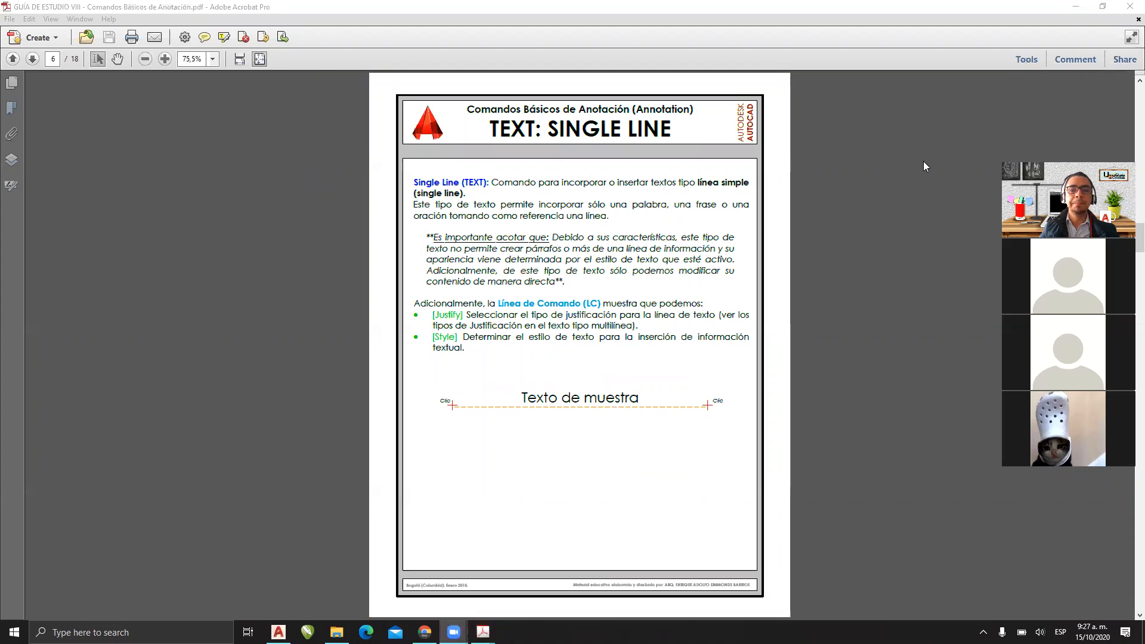
pyautogui.click(267, 11)
pyautogui.press('pagedown')
pyautogui.press('pagedown')
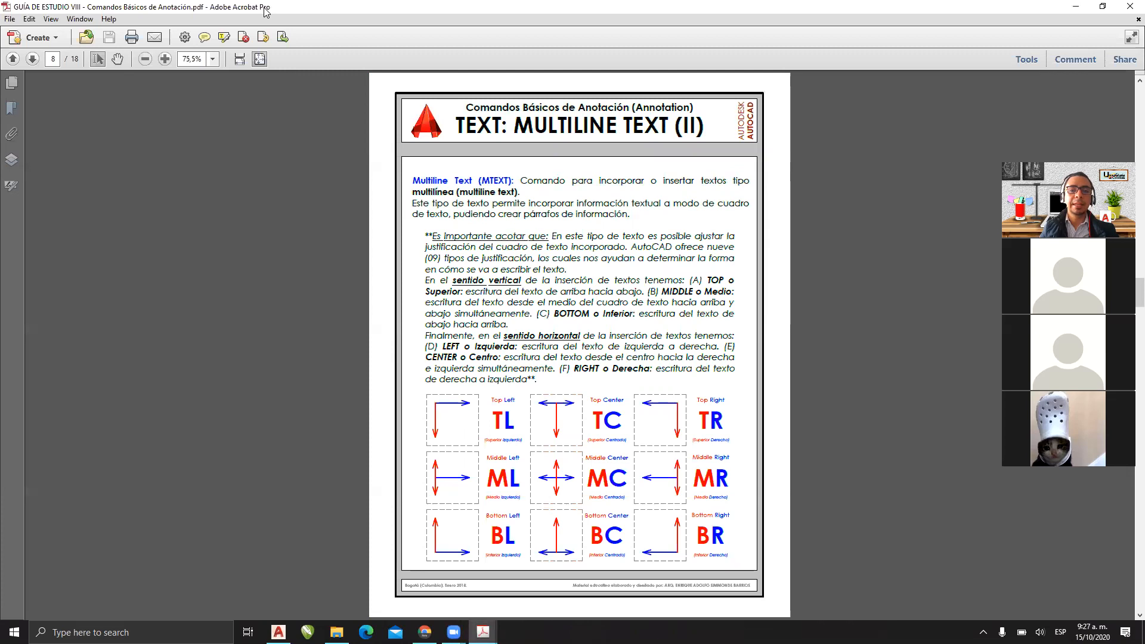
pyautogui.press('pagedown')
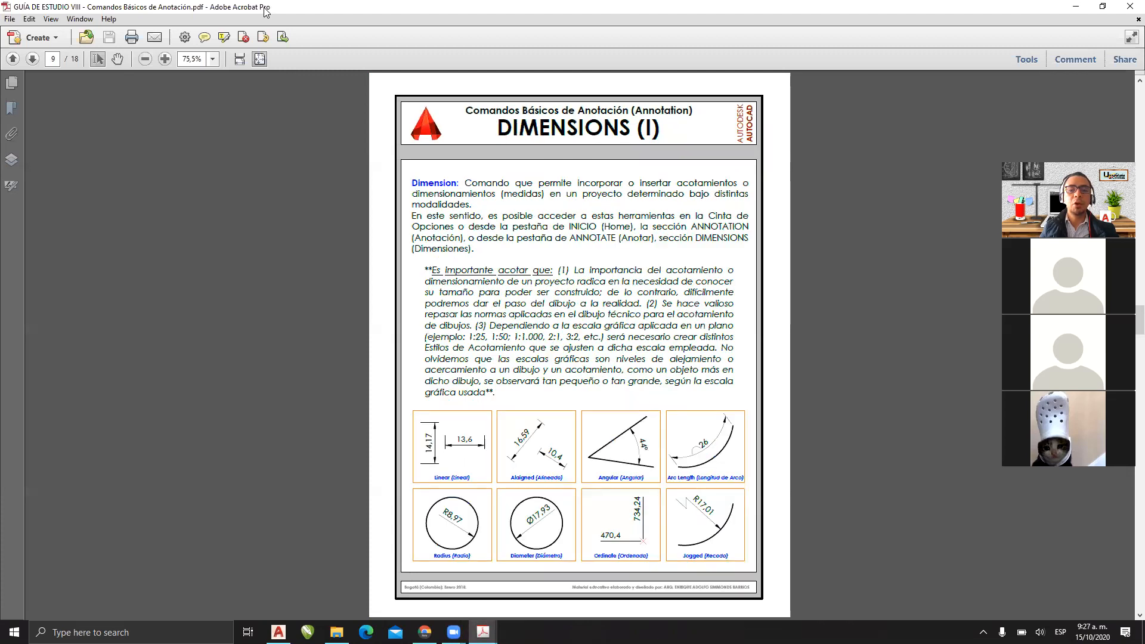
pyautogui.press('pagedown')
pyautogui.press('pagedown')
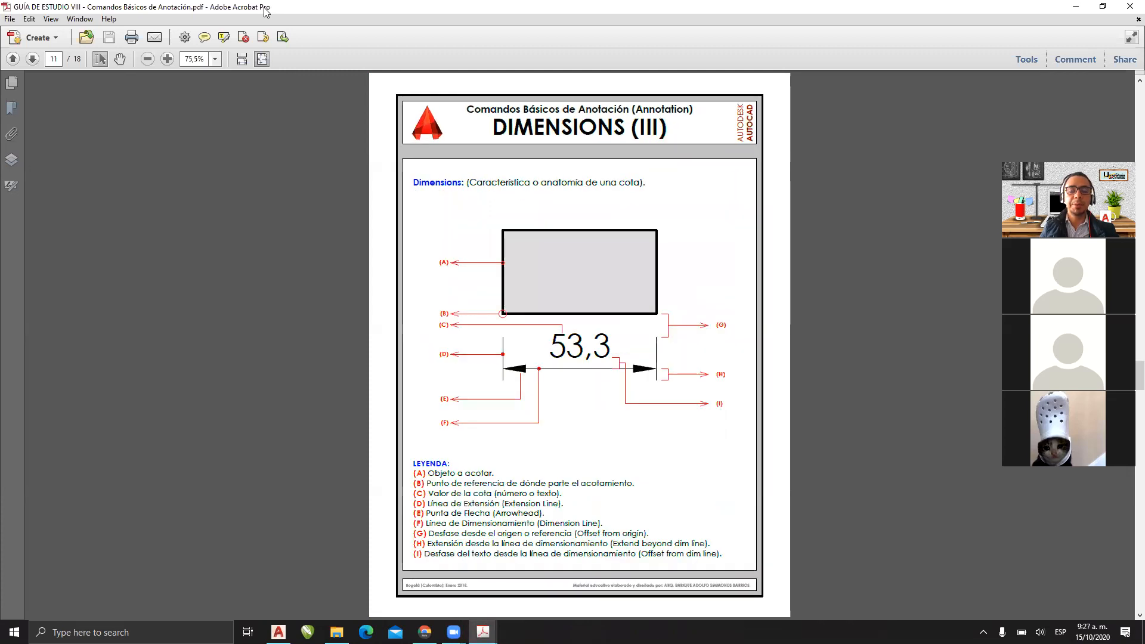
pyautogui.press('pagedown')
pyautogui.press('pagedown')
pyautogui.press('pagedown')
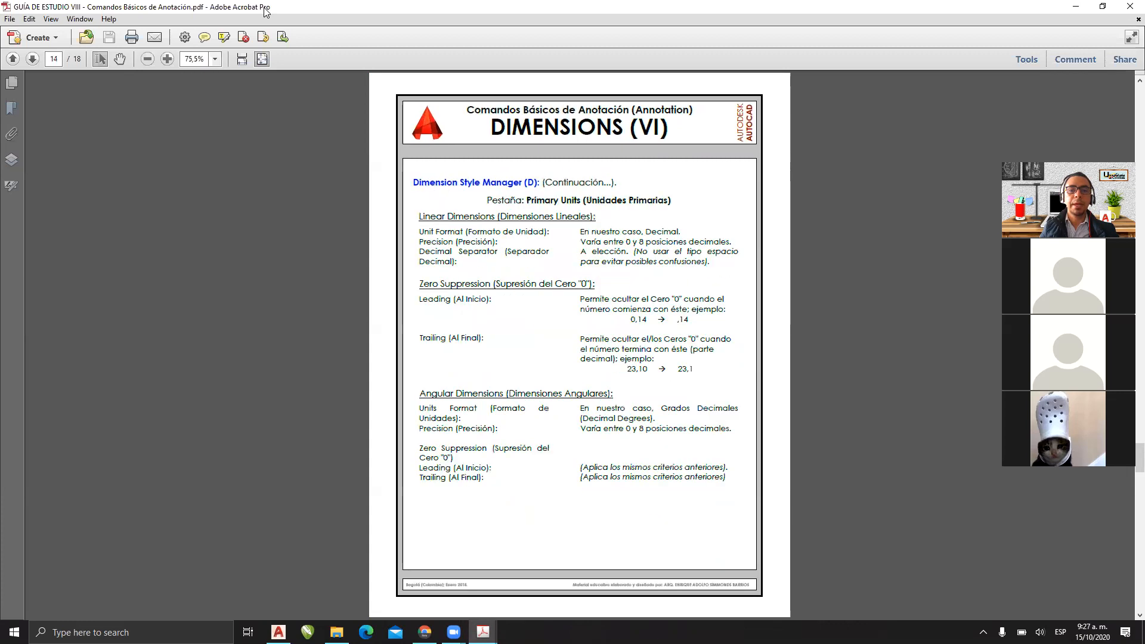
pyautogui.press('pagedown')
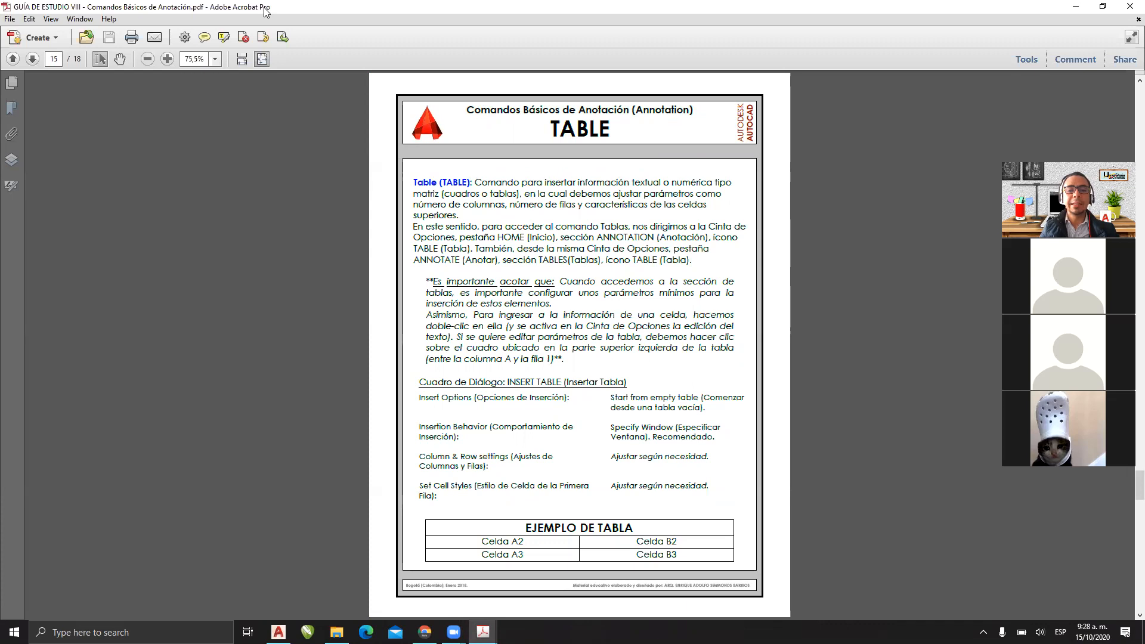
# Step: Go back through the guide to the TEXT: SINGLE LINE page
pyautogui.press('pageup')
pyautogui.press('pageup')
pyautogui.press('pageup')
pyautogui.press('pageup')
pyautogui.press('pageup')
pyautogui.press('pageup')
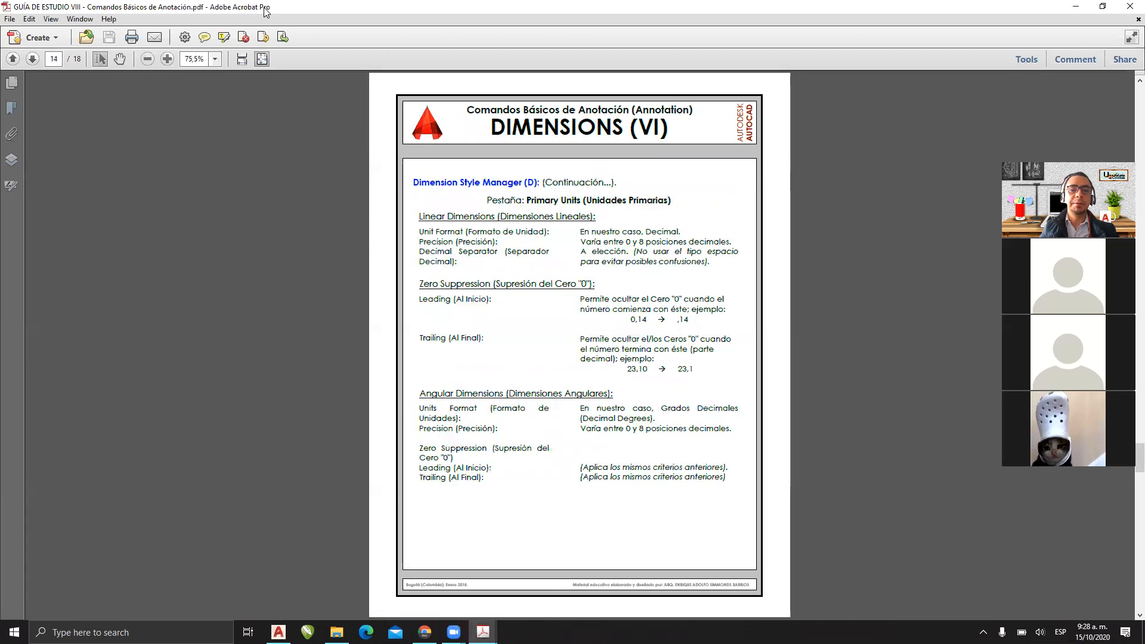
pyautogui.press('pageup')
pyautogui.press('pageup')
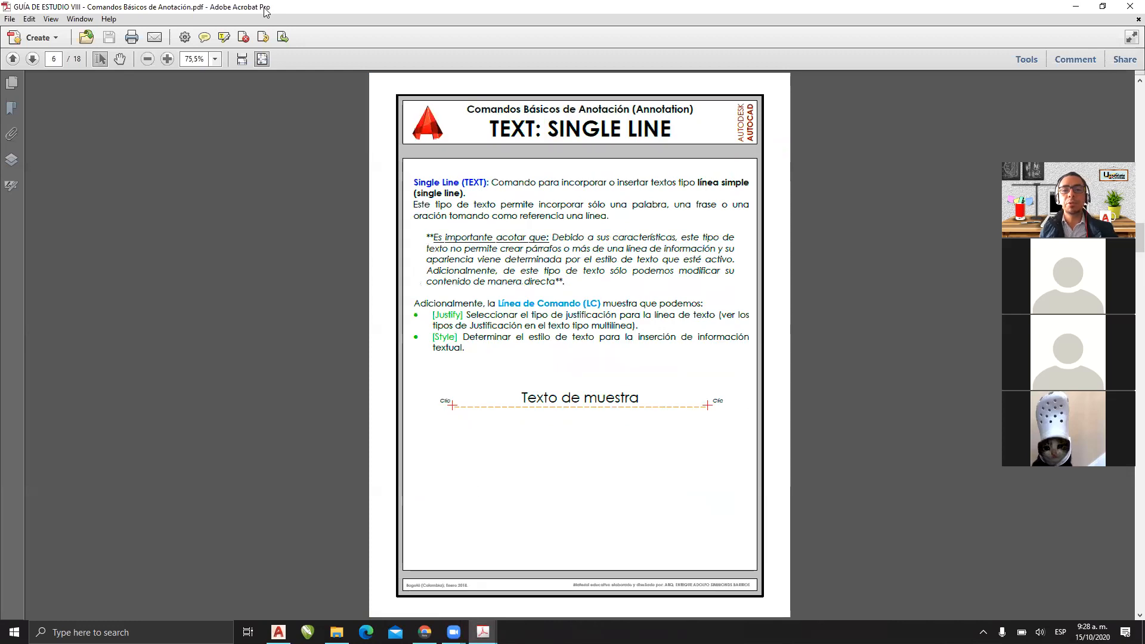
pyautogui.press('pageup')
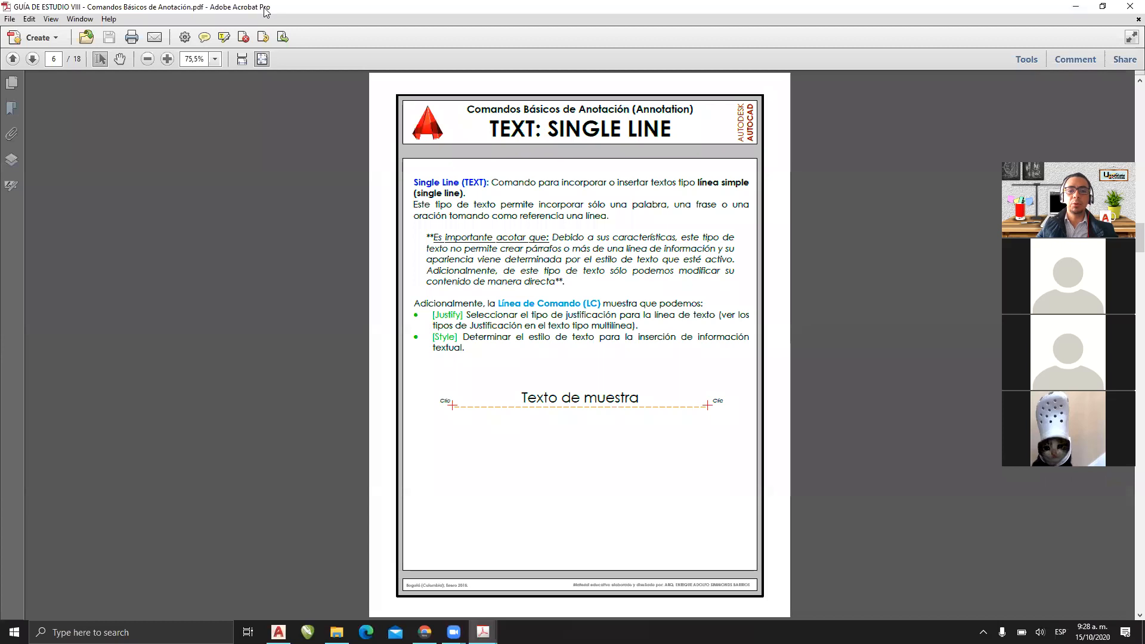
# Step: Switch the guide to scrolling page view at 125% and examine the Single Line definition with its sample text
pyautogui.click(241, 58)
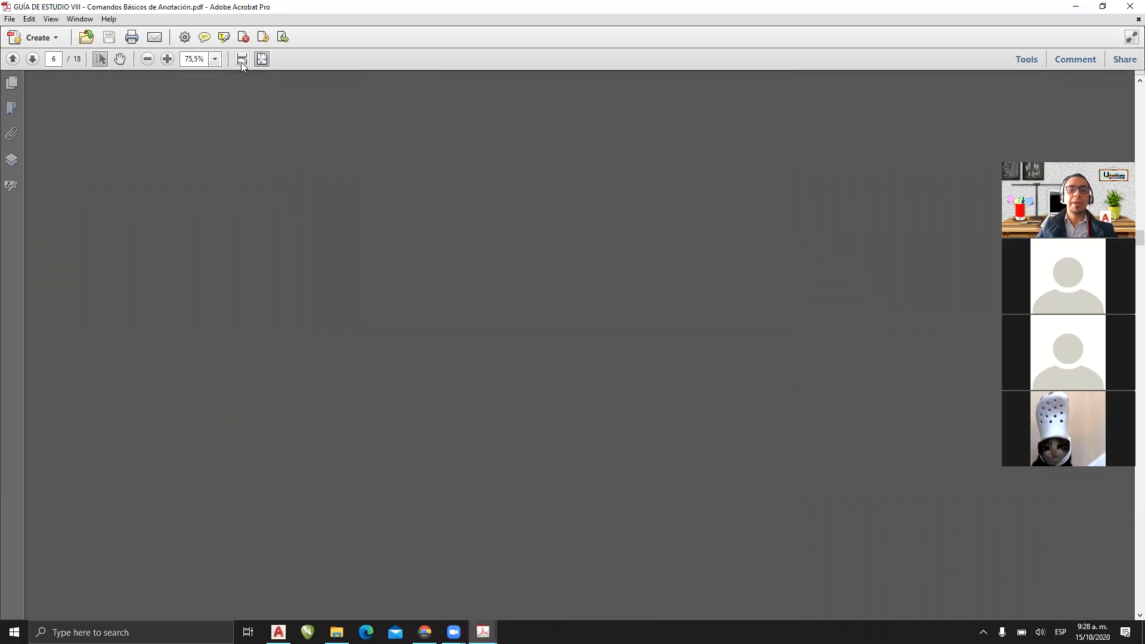
pyautogui.keyDown('ctrl'); pyautogui.scroll(-1, 434, 297); pyautogui.keyUp('ctrl')
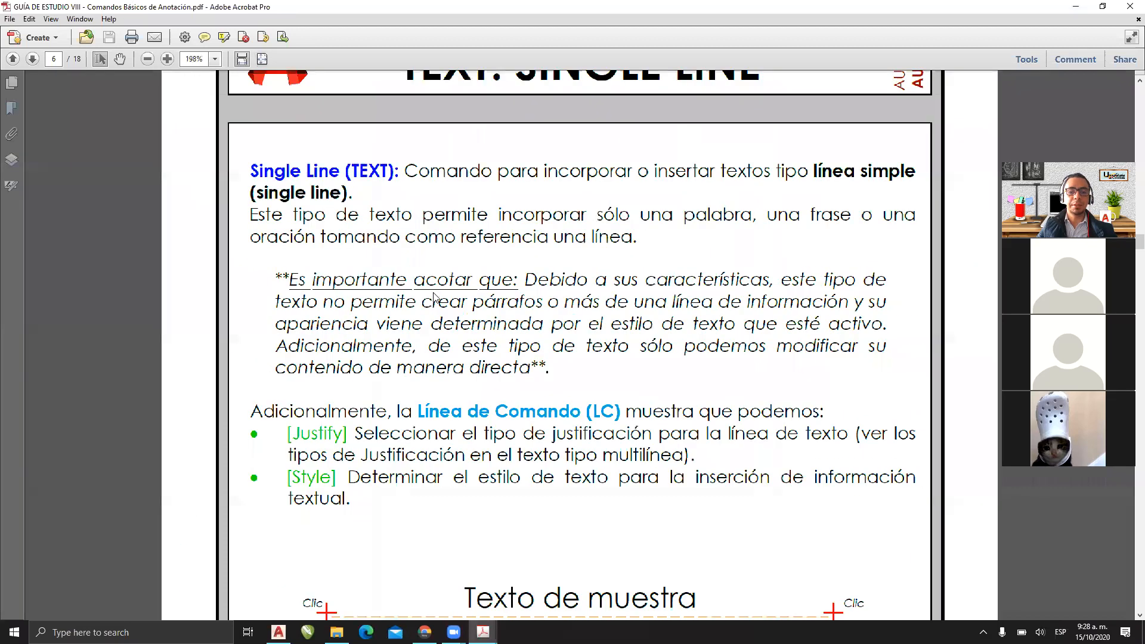
pyautogui.keyDown('ctrl'); pyautogui.scroll(-1, 433, 291); pyautogui.keyUp('ctrl')
pyautogui.scroll(2, 433, 290)
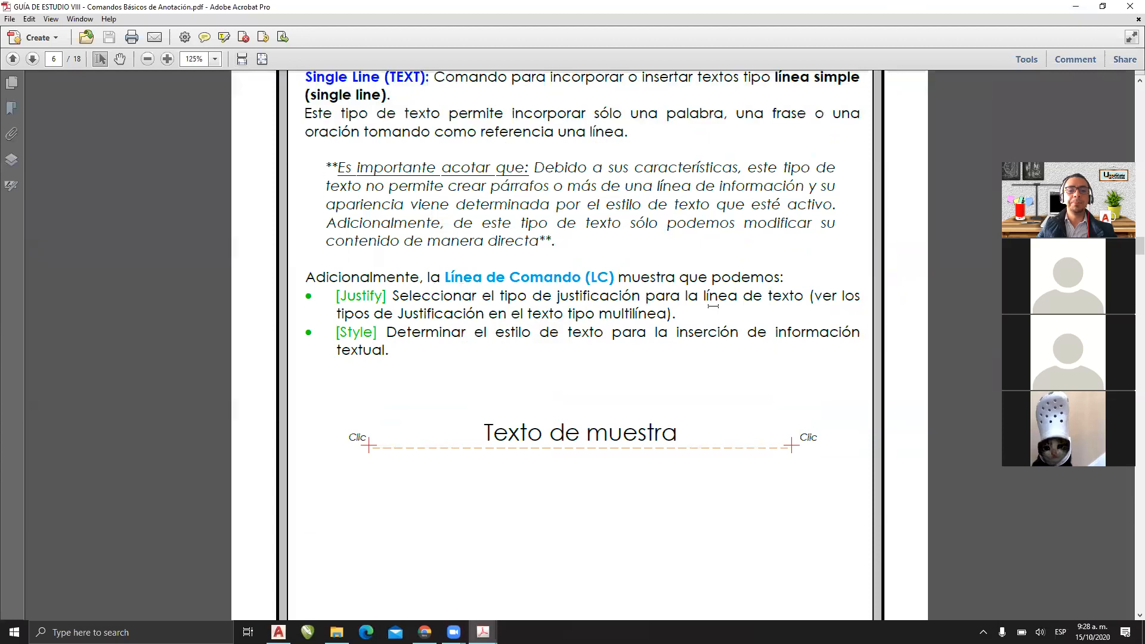
pyautogui.scroll(2, 669, 312)
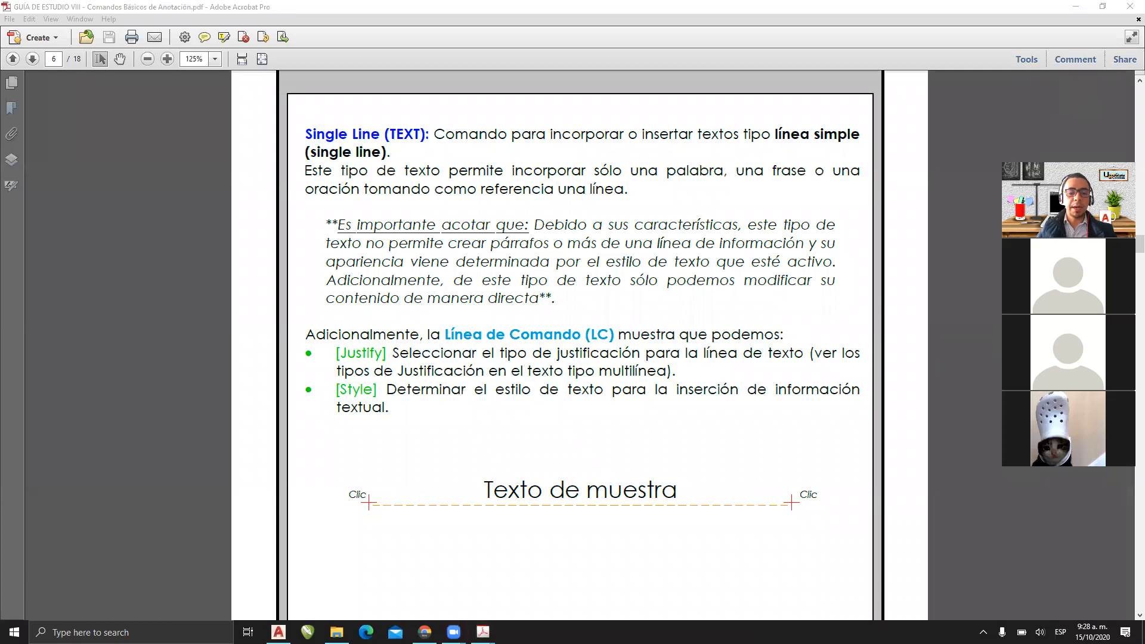
# Step: Annotate the area below the single-line sample with a horizontal yellow line and the text "TEXTO TEXTO TEXTO TEXTO" on it
pyautogui.moveTo(344, 581); pyautogui.dragTo(795, 582)
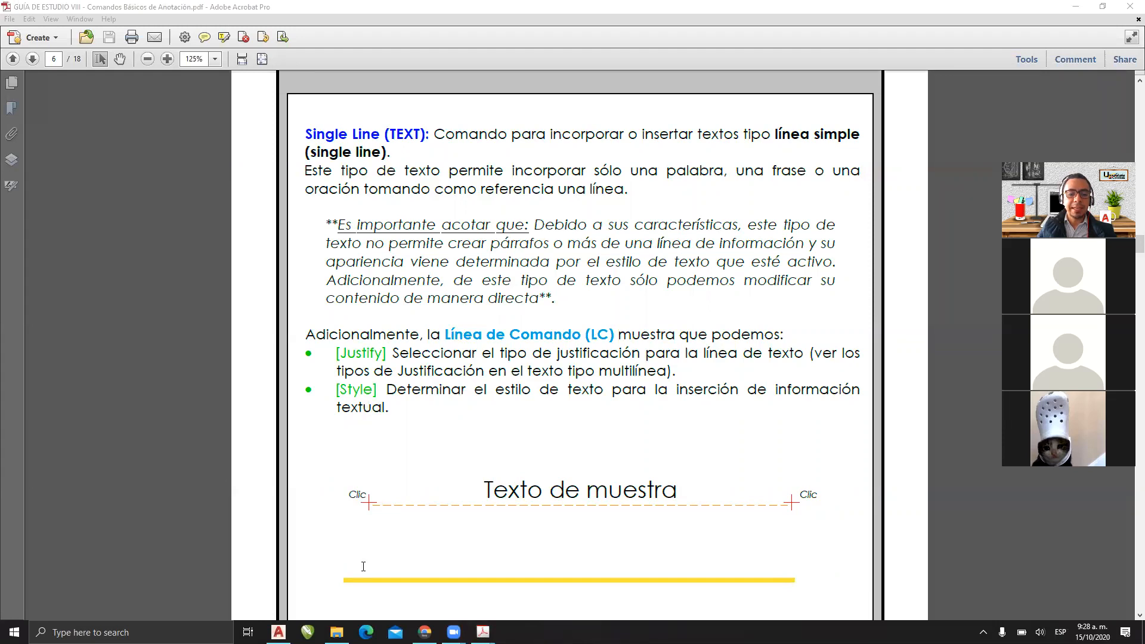
pyautogui.click(365, 571)
pyautogui.write('TEXTO TEXTO TEXTO TEXTO')
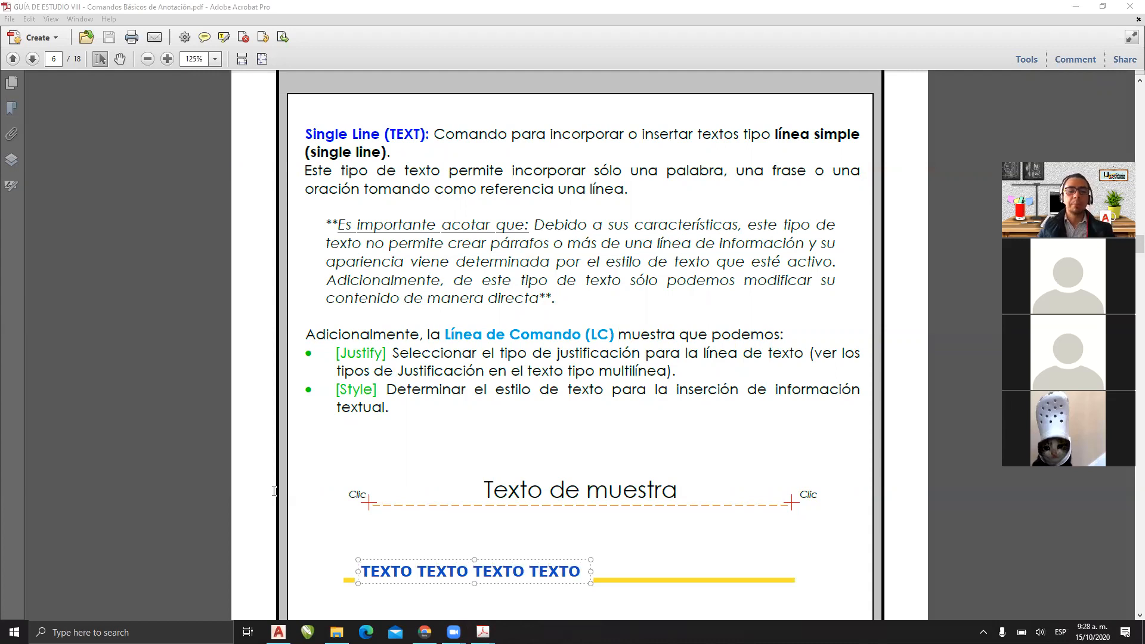
pyautogui.click(138, 447)
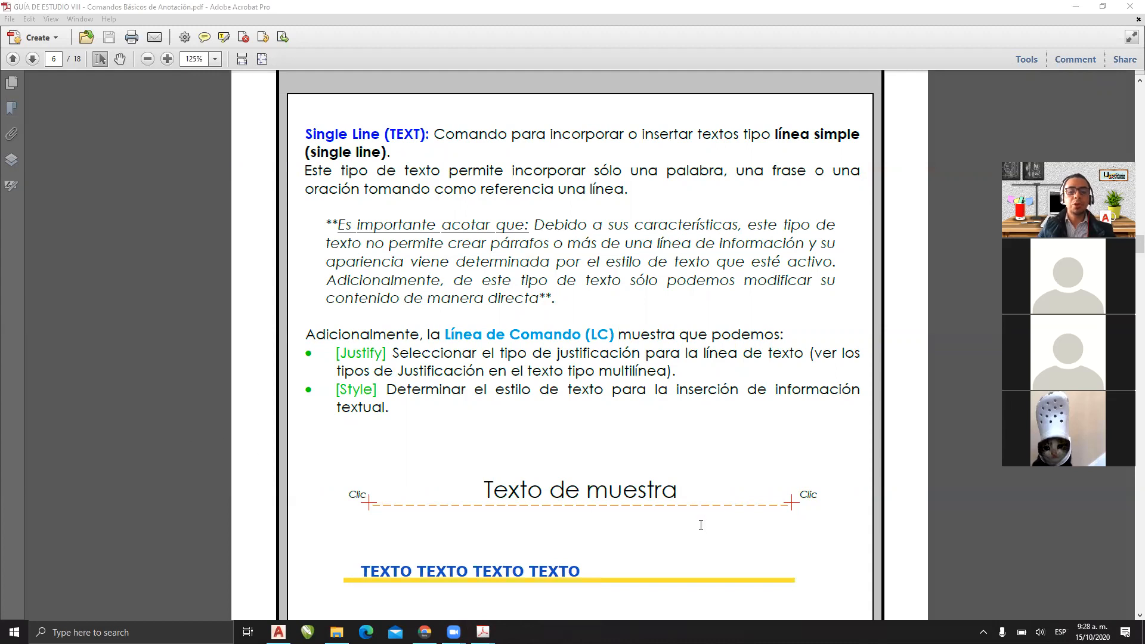
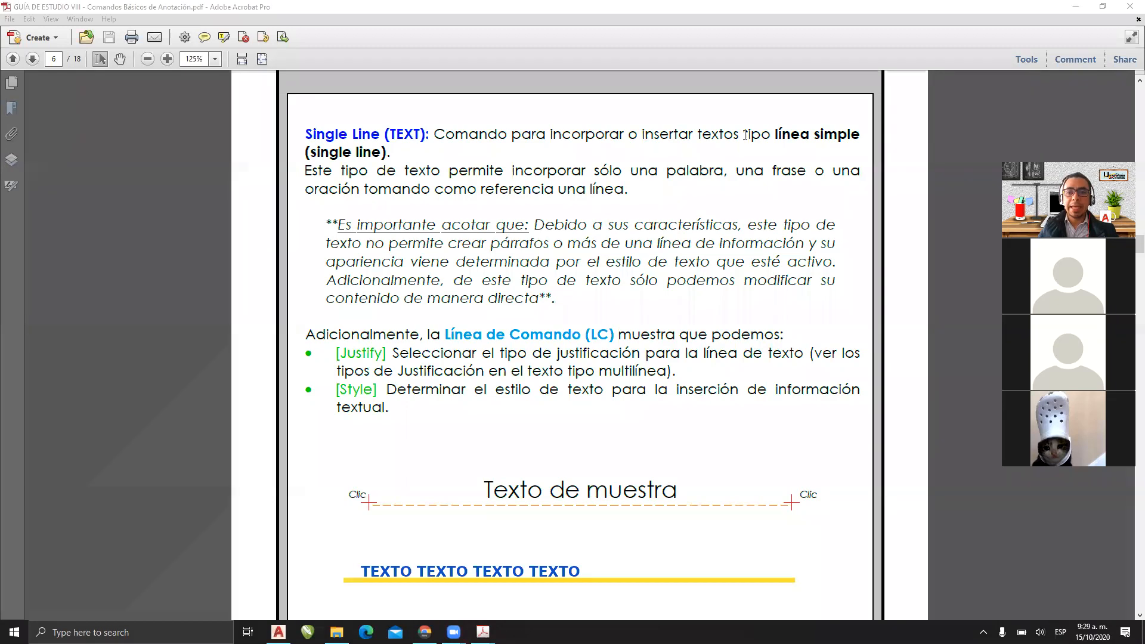
# Step: Advance to the TEXT: MULTILINE TEXT (I) page and examine the sample paragraph box at its end
pyautogui.click(311, 6)
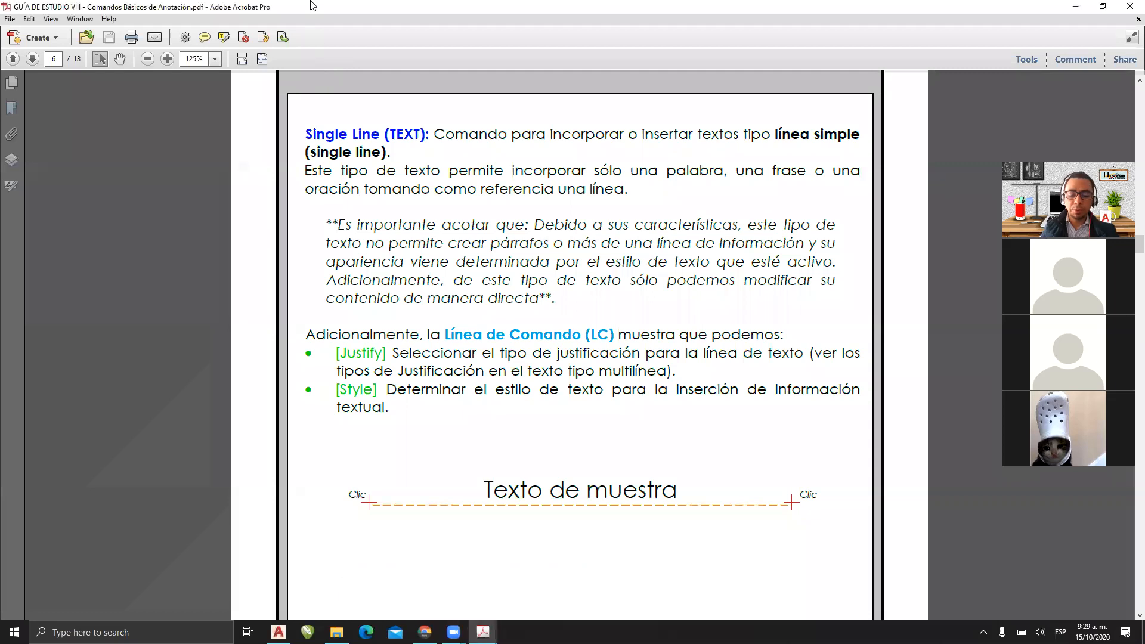
pyautogui.press('Right')
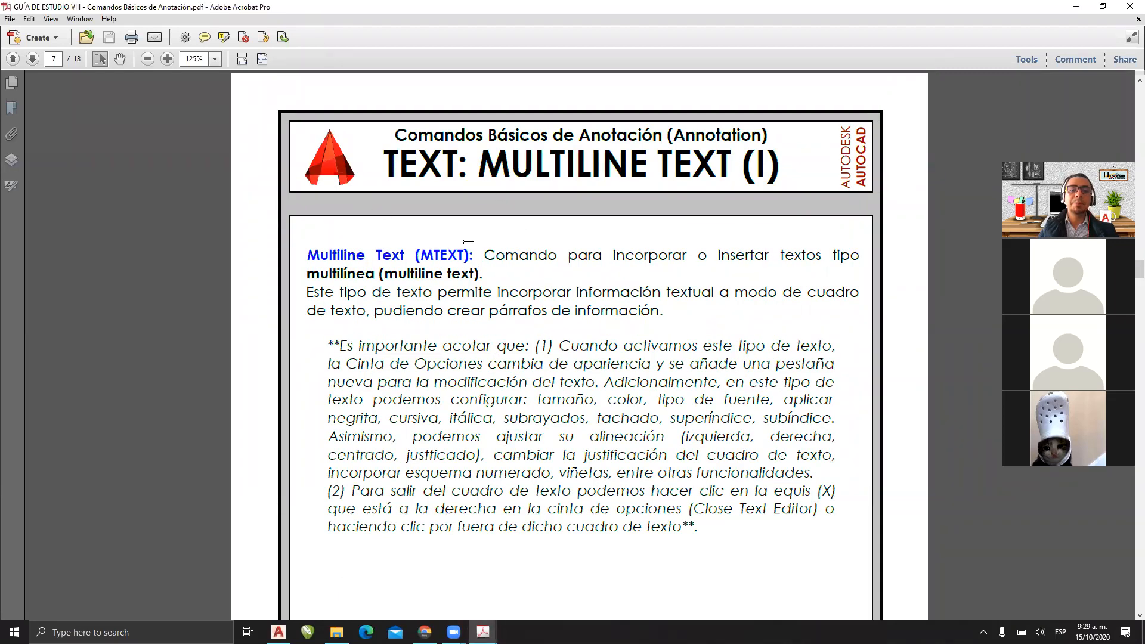
pyautogui.scroll(-3, 499, 278)
pyautogui.scroll(-3, 499, 277)
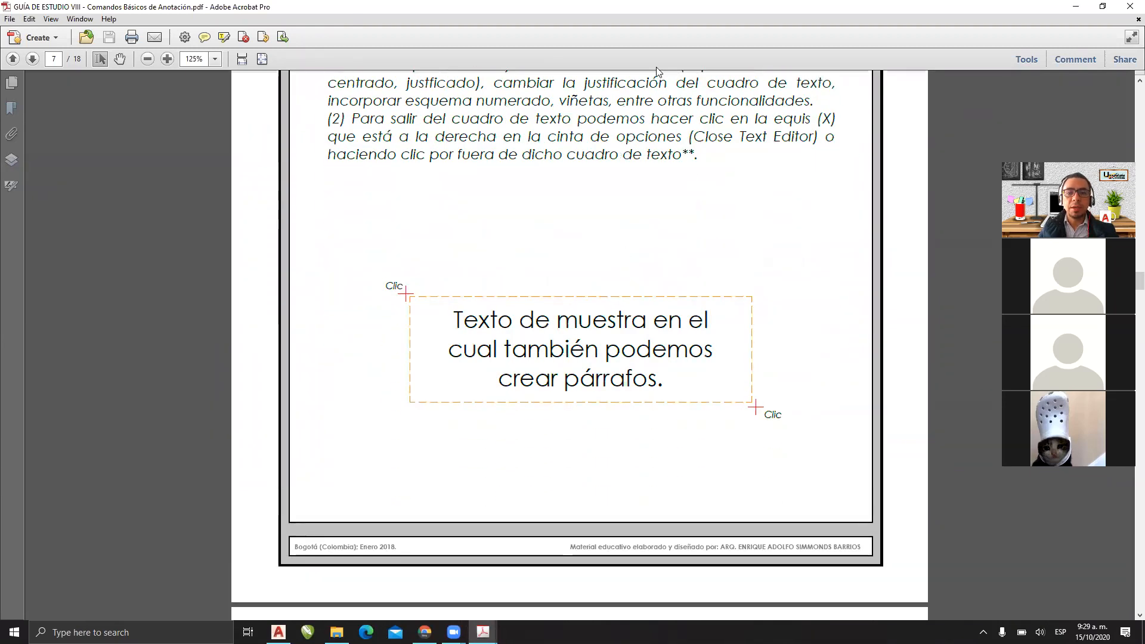
# Step: Mark the first corner point of the multiline sample in yellow and draw a pink rectangle around the sample paragraph
pyautogui.click(721, 68)
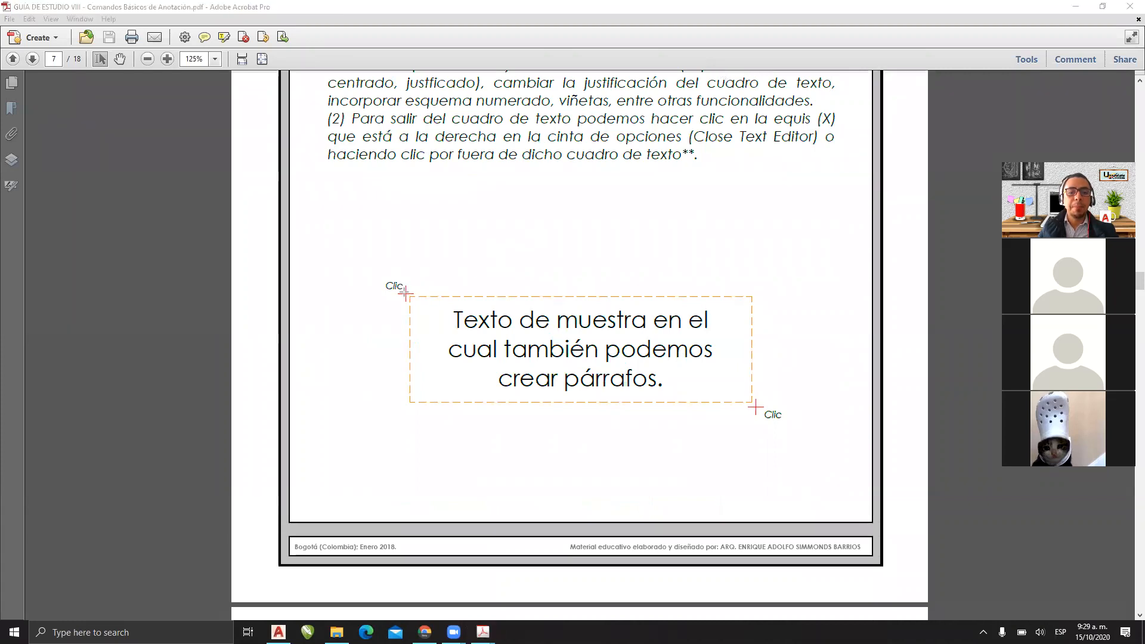
pyautogui.moveTo(404, 292); pyautogui.dragTo(411, 292)
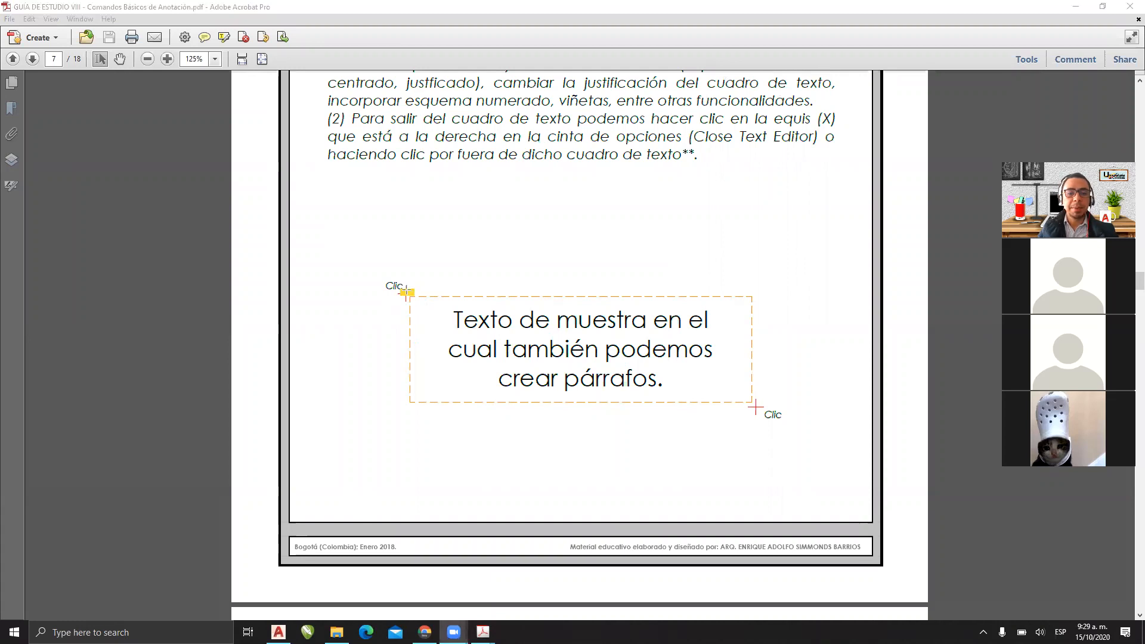
pyautogui.moveTo(408, 291); pyautogui.dragTo(765, 413)
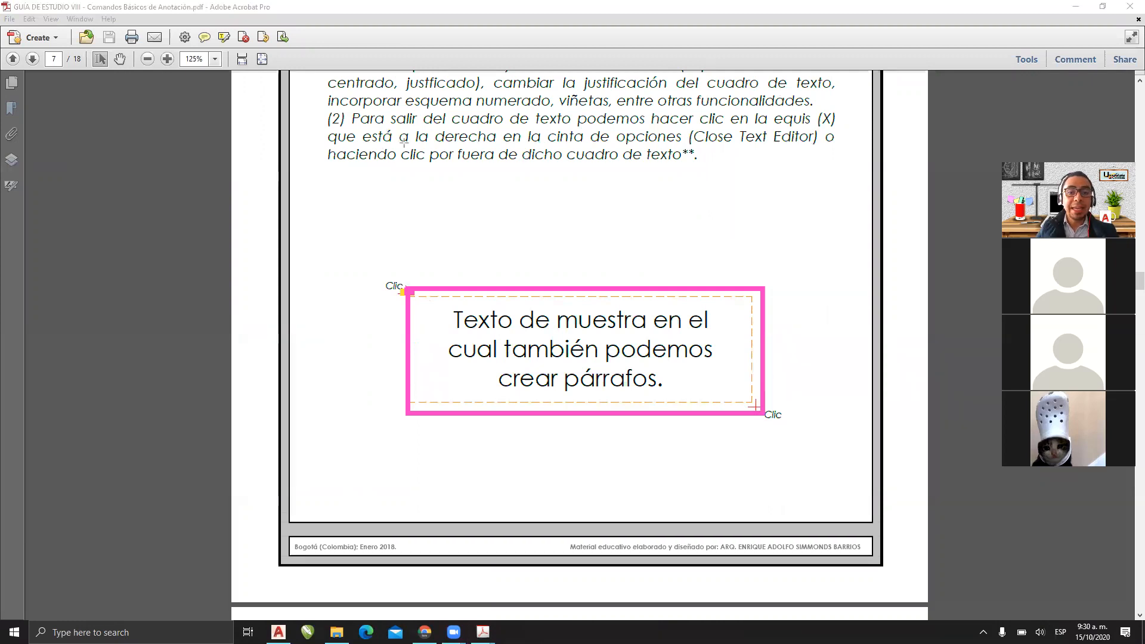
# Step: Add a blue text annotation reading "BLA BLA BLA" inside the multiline sample box
pyautogui.doubleClick(450, 313)
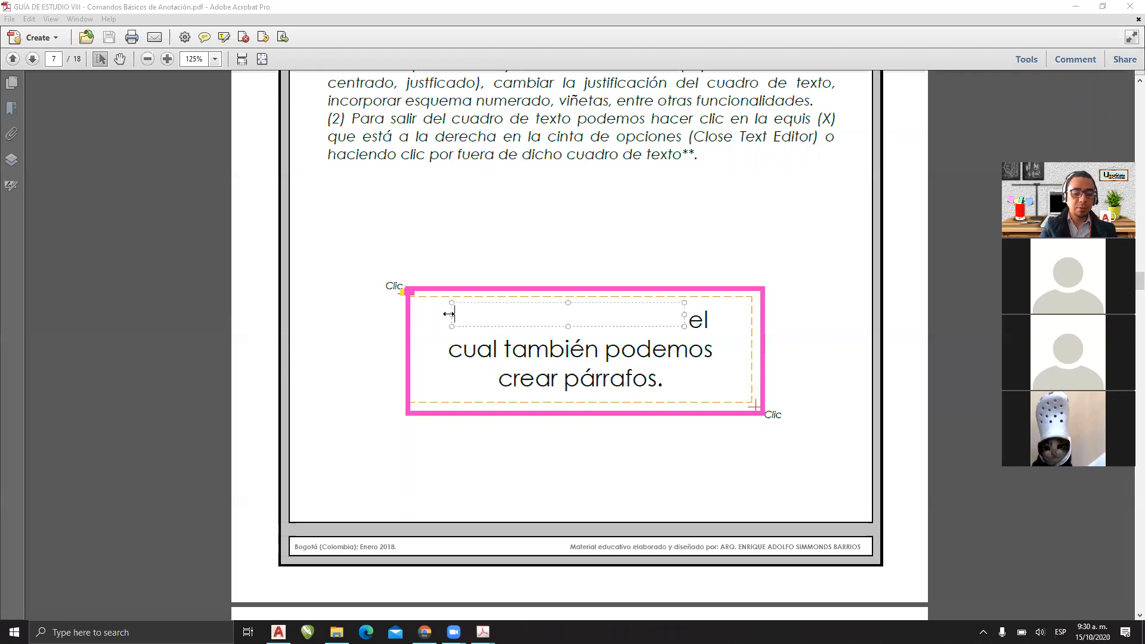
pyautogui.write('BLA B')
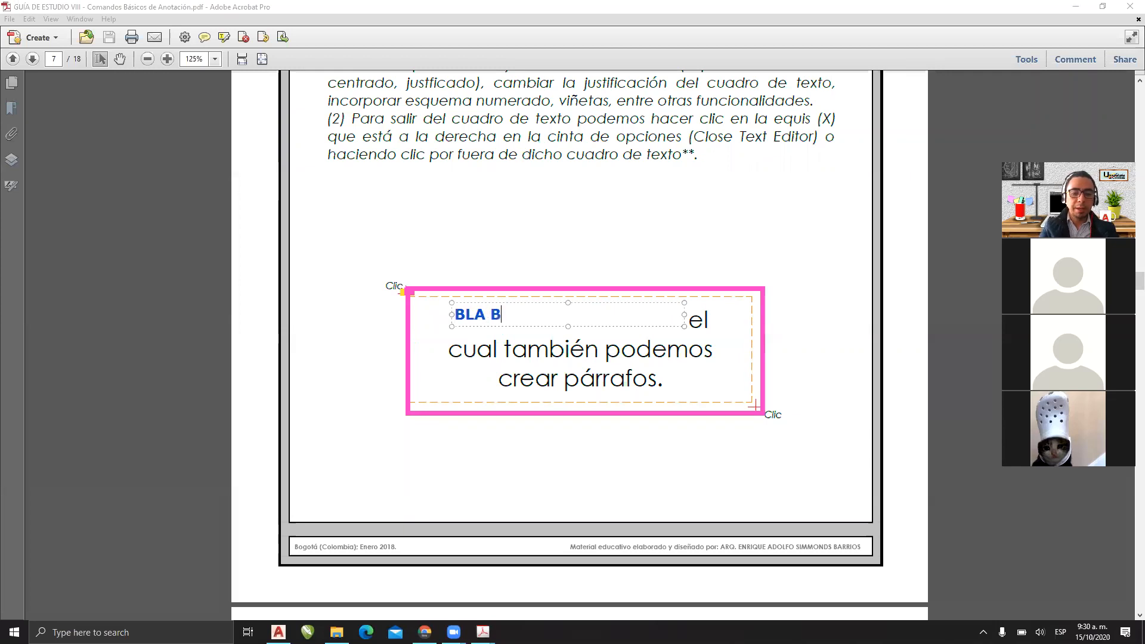
pyautogui.write('LA BLA')
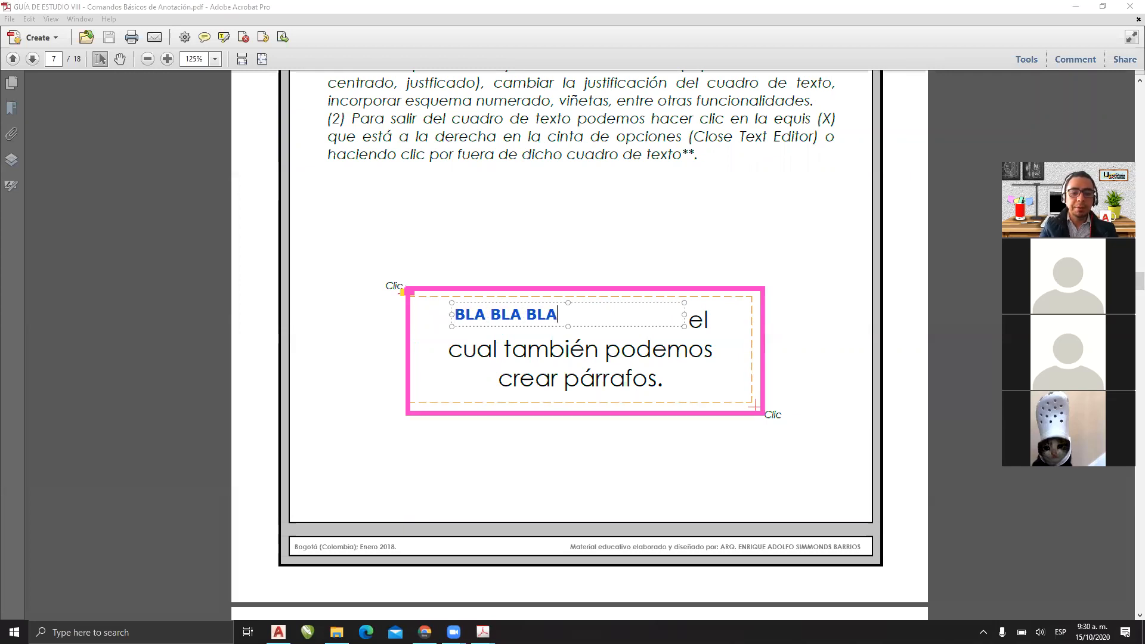
# Step: Duplicate the "BLA BLA BLA" text repeatedly within its annotation until it fills four lines over the sample paragraph
pyautogui.hotkey('ctrl', 'a')
pyautogui.hotkey('ctrl', 'c')
pyautogui.hotkey('ctrl', 'v')
pyautogui.hotkey('ctrl', 'v')
pyautogui.hotkey('ctrl', 'v')
pyautogui.hotkey('ctrl', 'v')
pyautogui.hotkey('ctrl', 'v')
pyautogui.hotkey('ctrl', 'v')
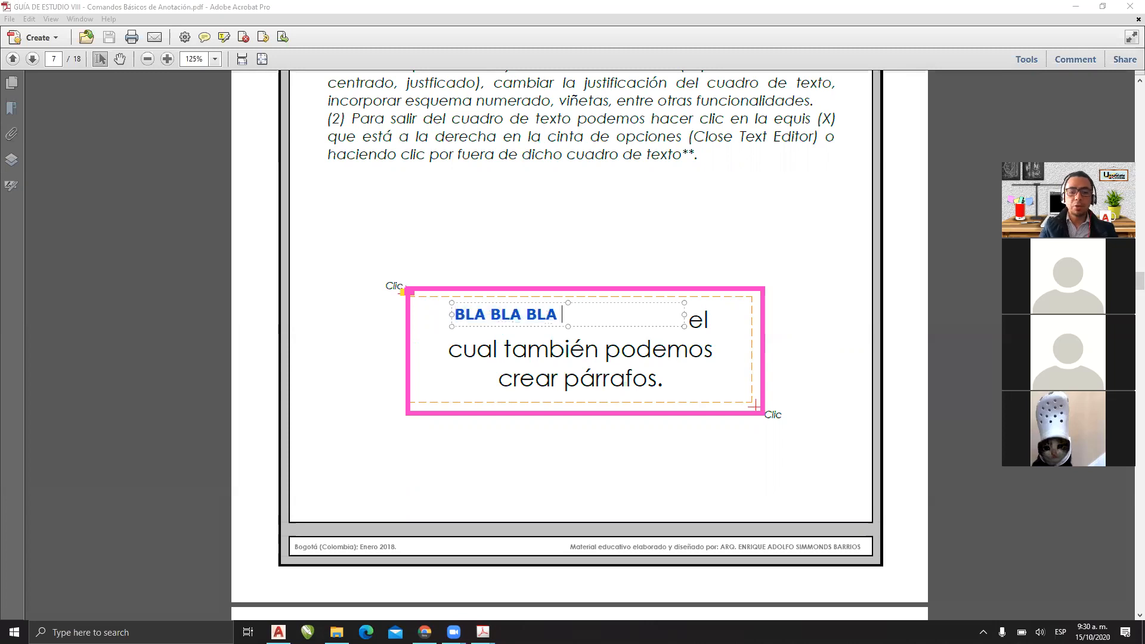
pyautogui.hotkey('ctrl', 'v')
pyautogui.hotkey('ctrl', 'v')
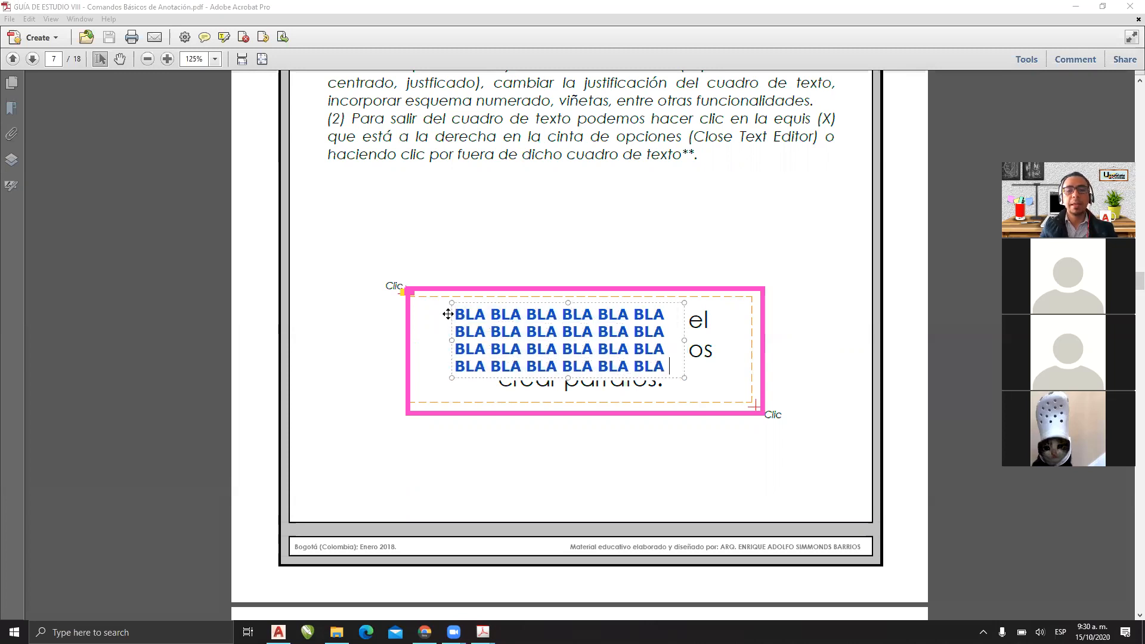
pyautogui.click(538, 223)
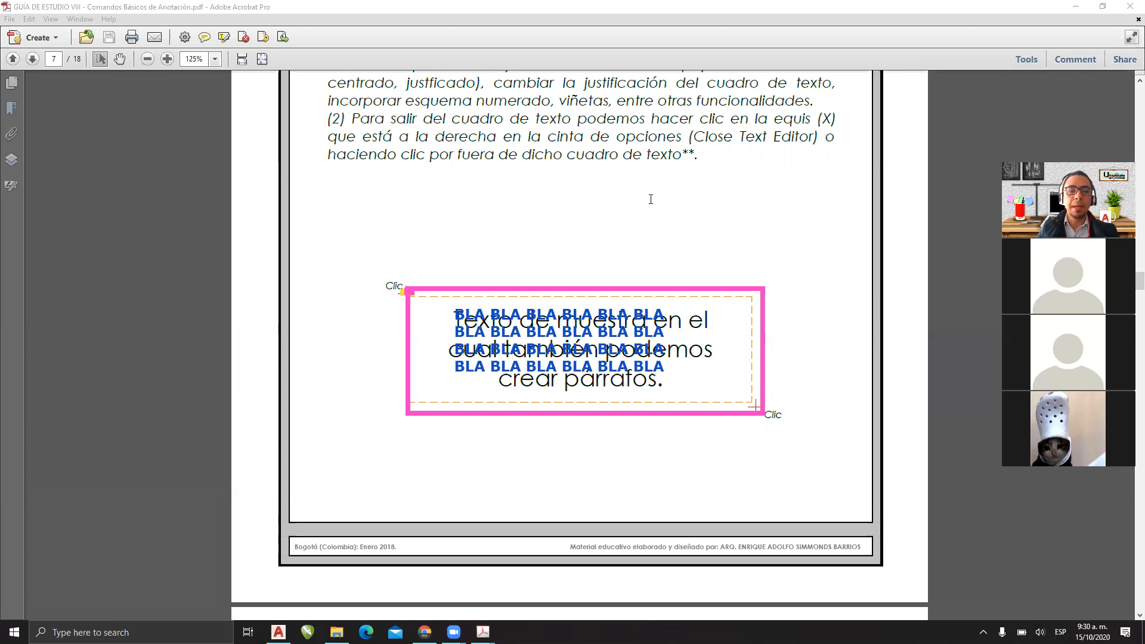
# Step: Resize the pink rectangle around the sample paragraph, narrowing it to about half its width and then widening it
pyautogui.click(461, 292)
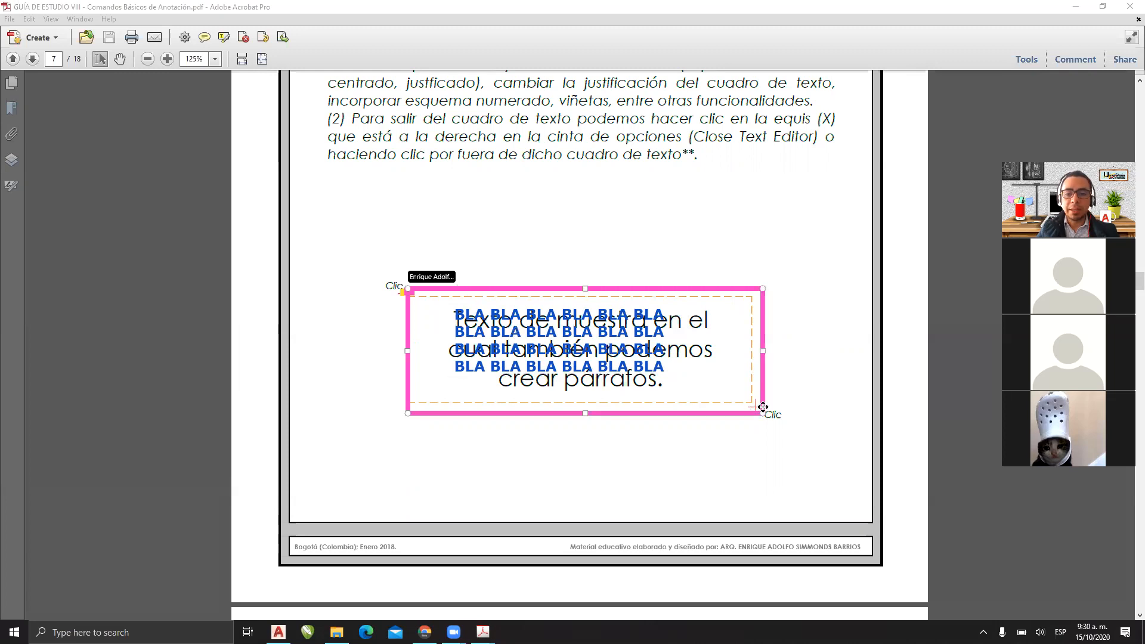
pyautogui.moveTo(763, 349); pyautogui.dragTo(577, 356)
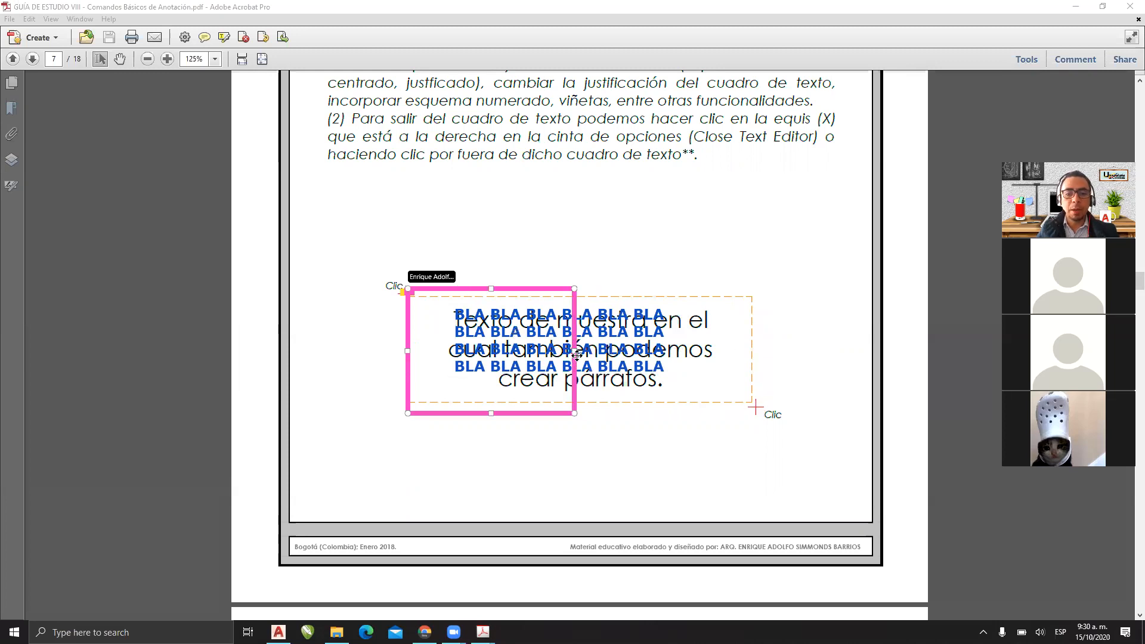
pyautogui.moveTo(700, 355); pyautogui.dragTo(842, 353)
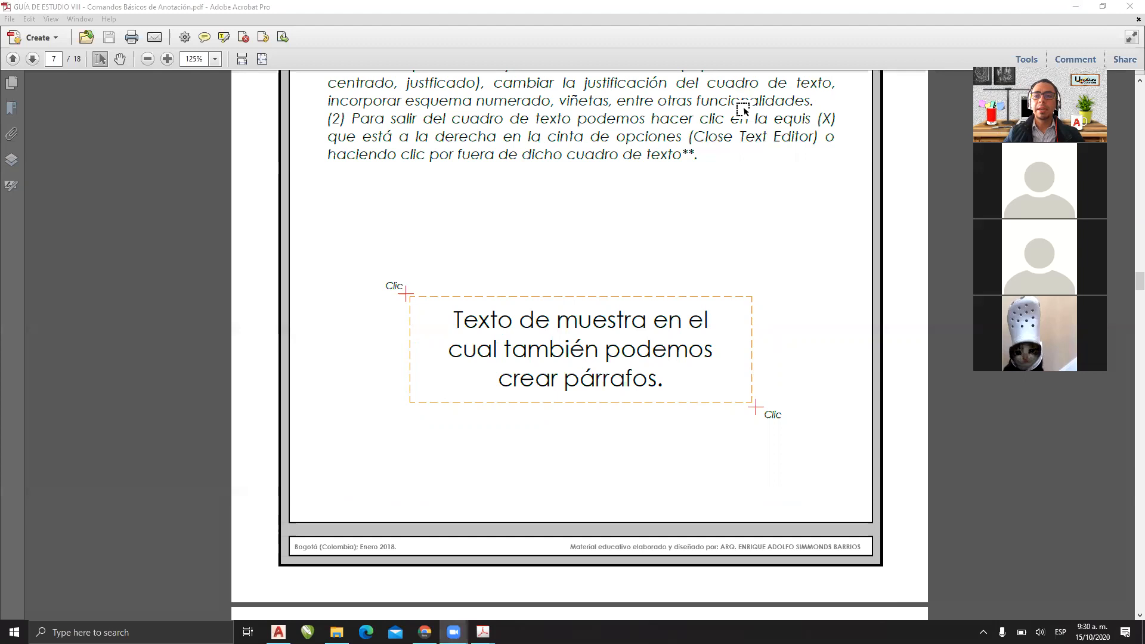
# Step: Switch to the AutoCAD floor plan drawing and outline the Annotation command group and the Home heading with pink rectangles
pyautogui.click(1076, 7)
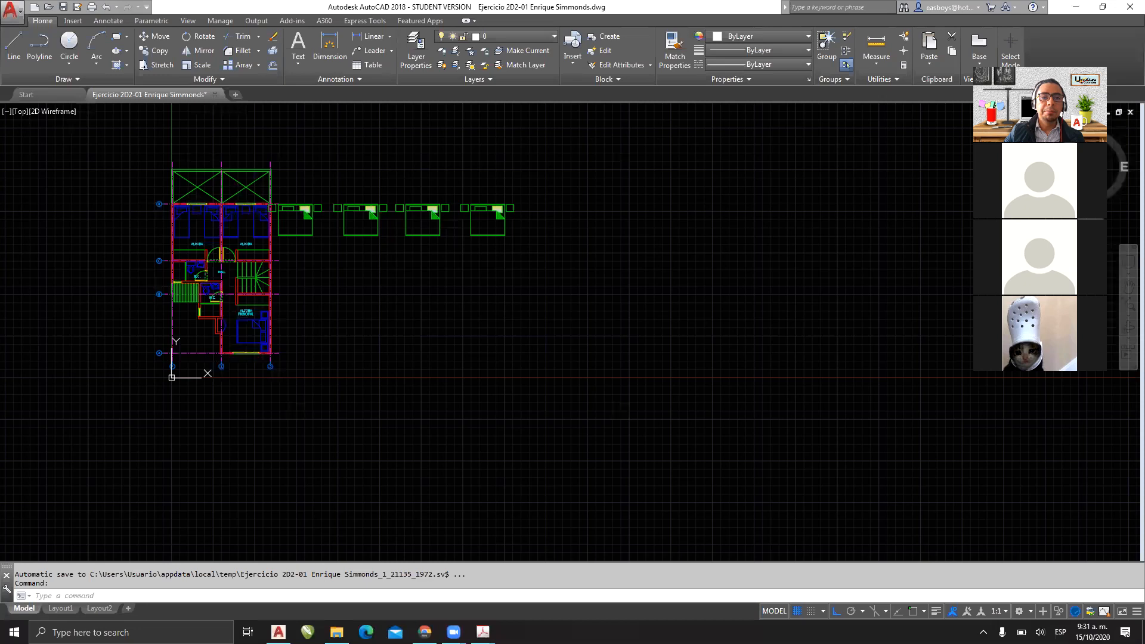
pyautogui.moveTo(276, 16)
pyautogui.mouseDown()
pyautogui.moveTo(379, 64)
pyautogui.moveTo(401, 90)
pyautogui.mouseUp()
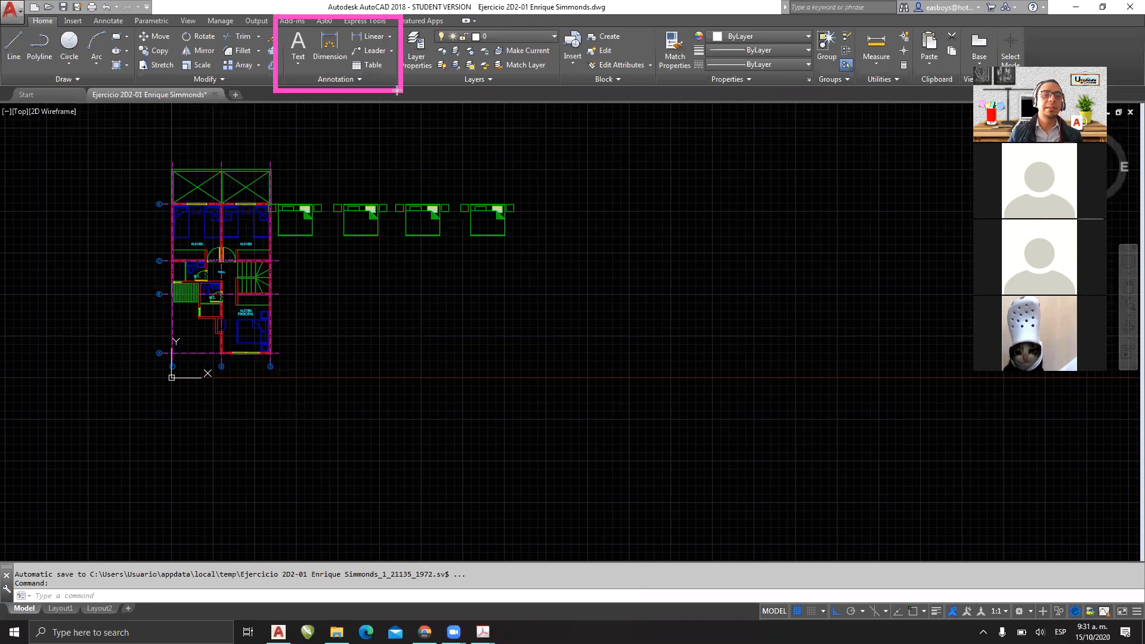
pyautogui.moveTo(11, 9); pyautogui.dragTo(64, 28)
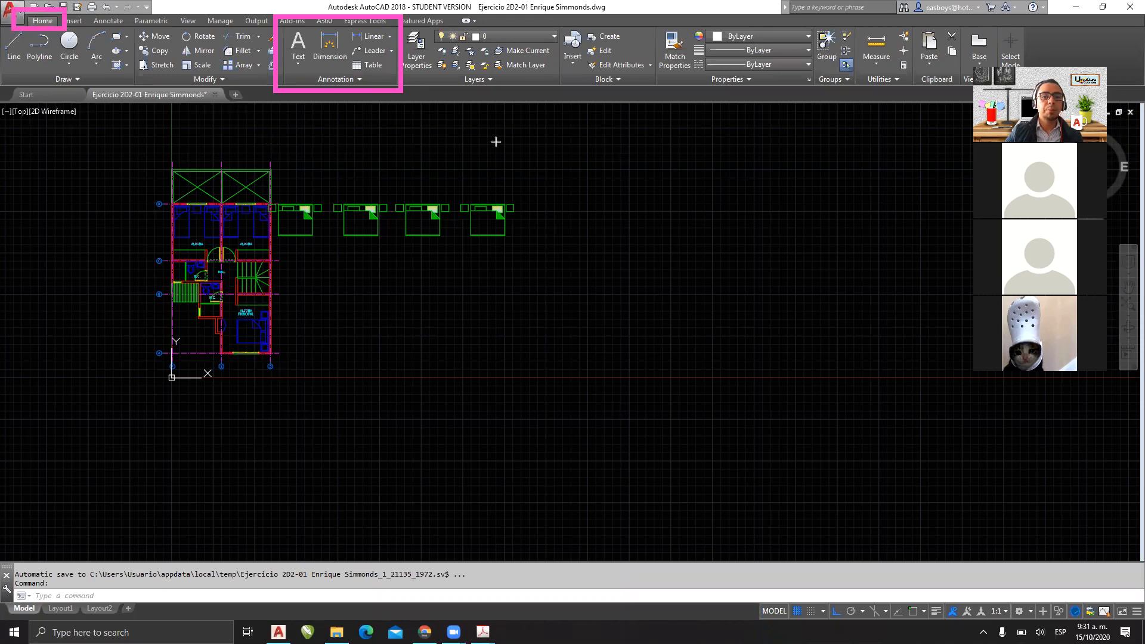
# Step: Draw pink arrows to the outlined Home heading and Annotation group, and number them "1°" and "2°"
pyautogui.moveTo(194, 134)
pyautogui.mouseDown()
pyautogui.moveTo(265, 102)
pyautogui.moveTo(273, 121)
pyautogui.mouseUp()
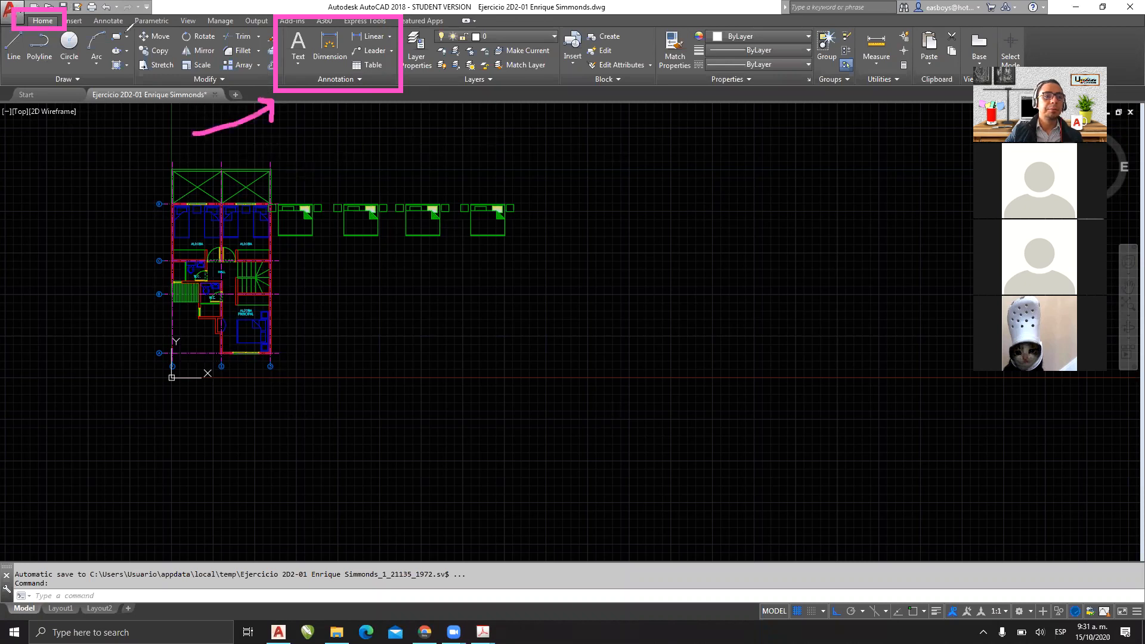
pyautogui.moveTo(68, 106); pyautogui.dragTo(63, 53)
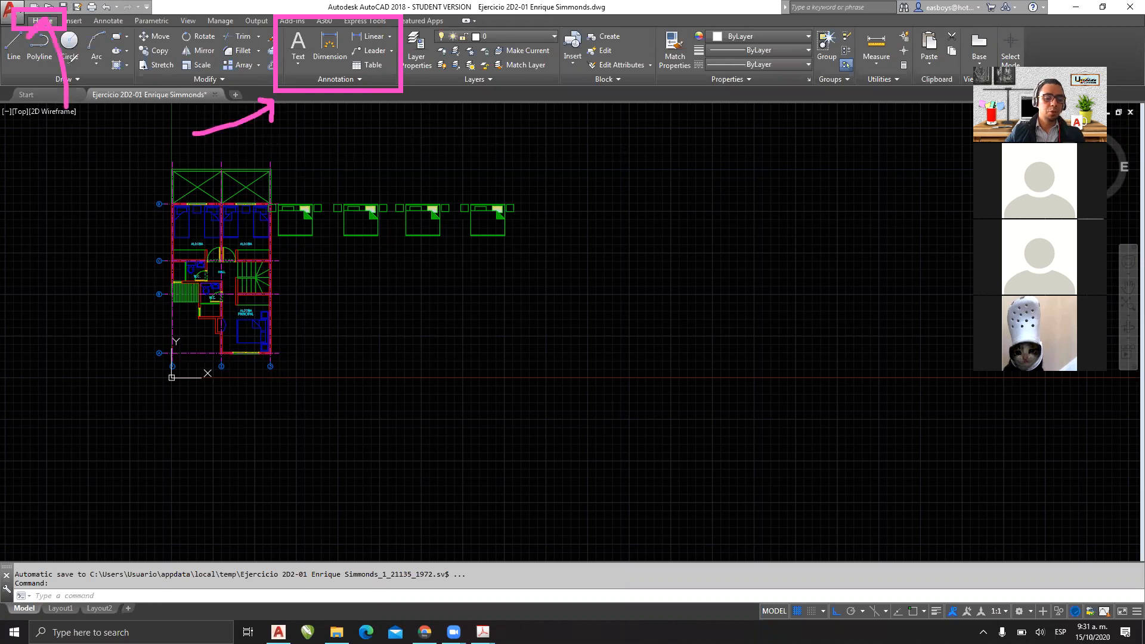
pyautogui.moveTo(57, 165)
pyautogui.mouseDown()
pyautogui.moveTo(37, 35)
pyautogui.moveTo(26, 45)
pyautogui.mouseUp()
pyautogui.moveTo(28, 206)
pyautogui.mouseDown()
pyautogui.moveTo(48, 256)
pyautogui.moveTo(68, 253)
pyautogui.mouseUp()
pyautogui.moveTo(58, 174)
pyautogui.mouseDown()
pyautogui.moveTo(48, 186)
pyautogui.moveTo(60, 177)
pyautogui.mouseUp()
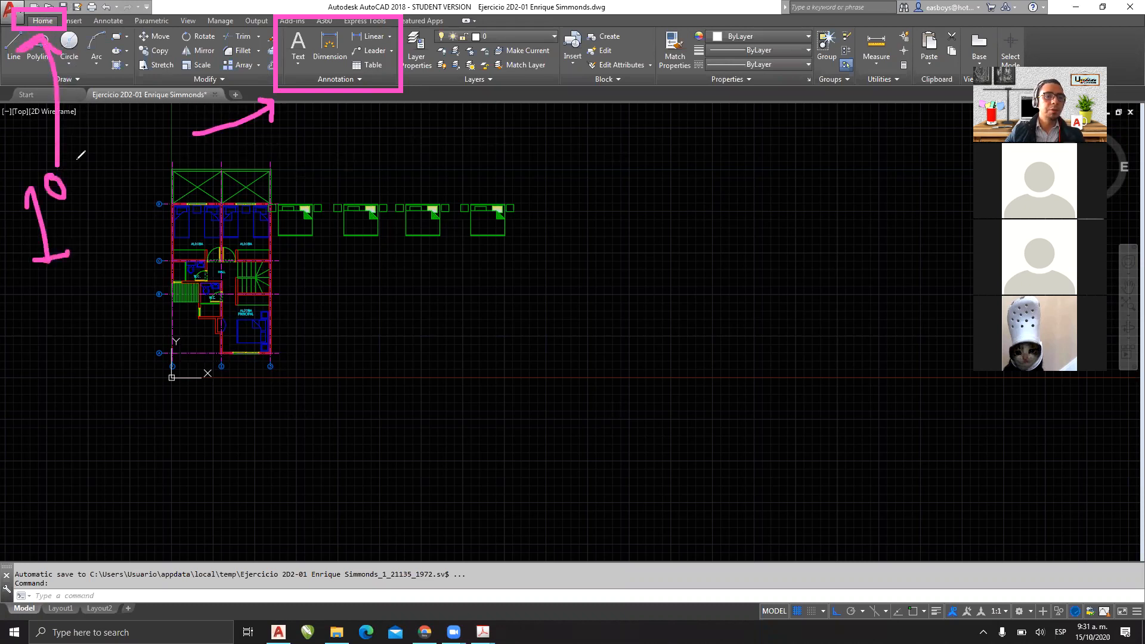
pyautogui.moveTo(134, 124); pyautogui.dragTo(164, 155)
pyautogui.moveTo(164, 111); pyautogui.dragTo(163, 113)
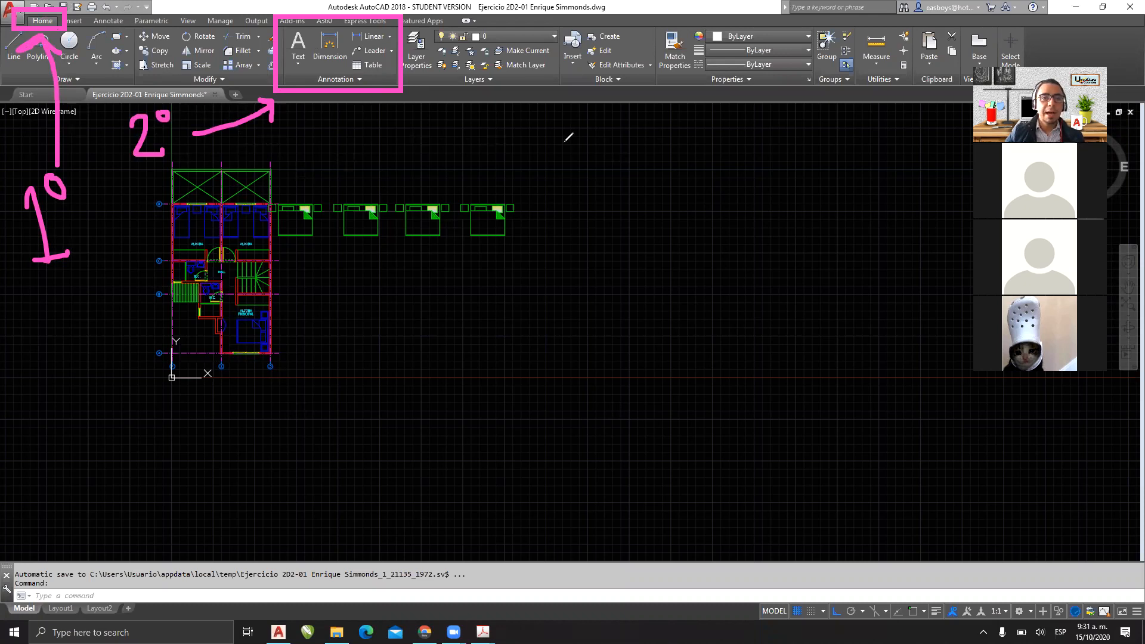
pyautogui.moveTo(305, 26)
pyautogui.mouseDown()
pyautogui.moveTo(283, 49)
pyautogui.moveTo(308, 70)
pyautogui.moveTo(321, 43)
pyautogui.moveTo(301, 28)
pyautogui.mouseUp()
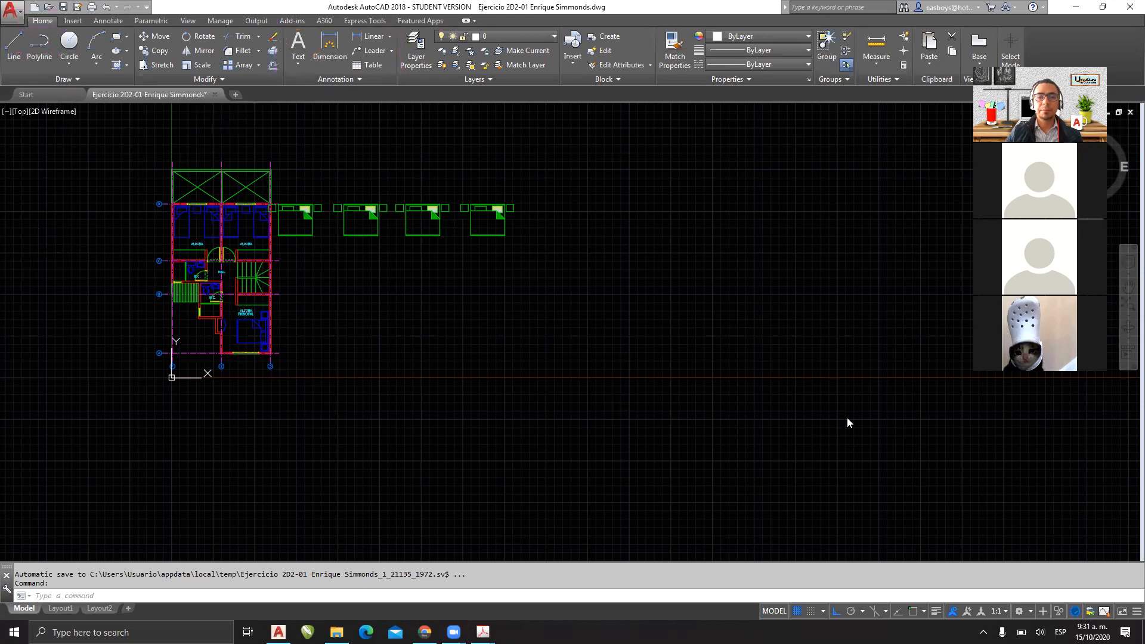
# Step: Show the Annotate commands, circle the Annotate heading in orange, outline the text commands in red, and point a green arrow at Multiline Text
pyautogui.click(109, 22)
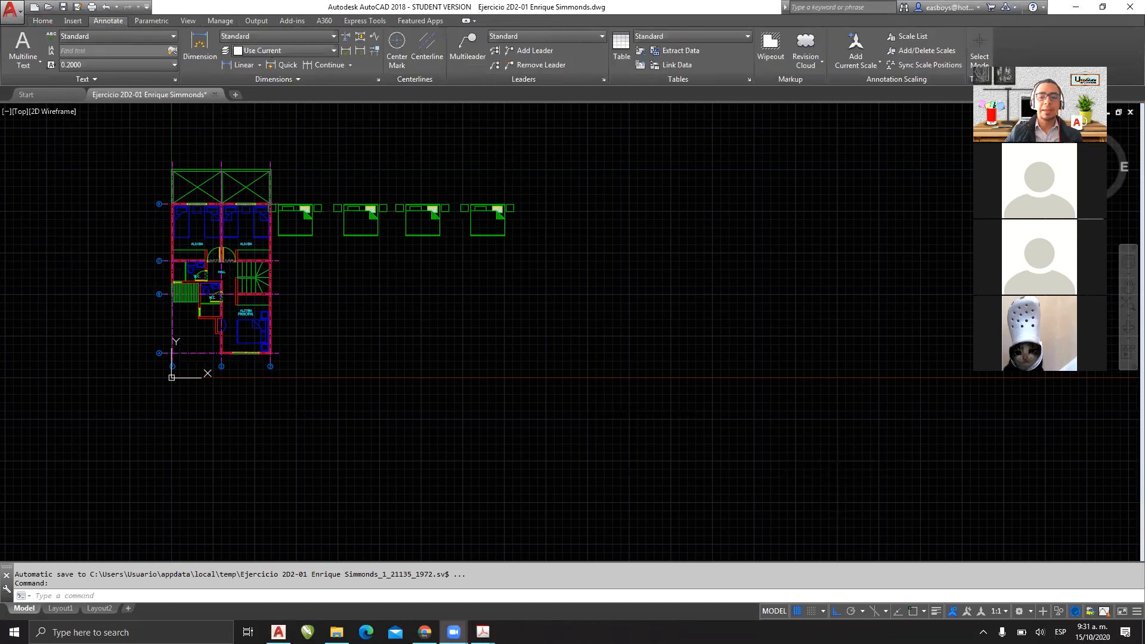
pyautogui.moveTo(124, 9)
pyautogui.mouseDown()
pyautogui.moveTo(85, 29)
pyautogui.moveTo(135, 13)
pyautogui.mouseUp()
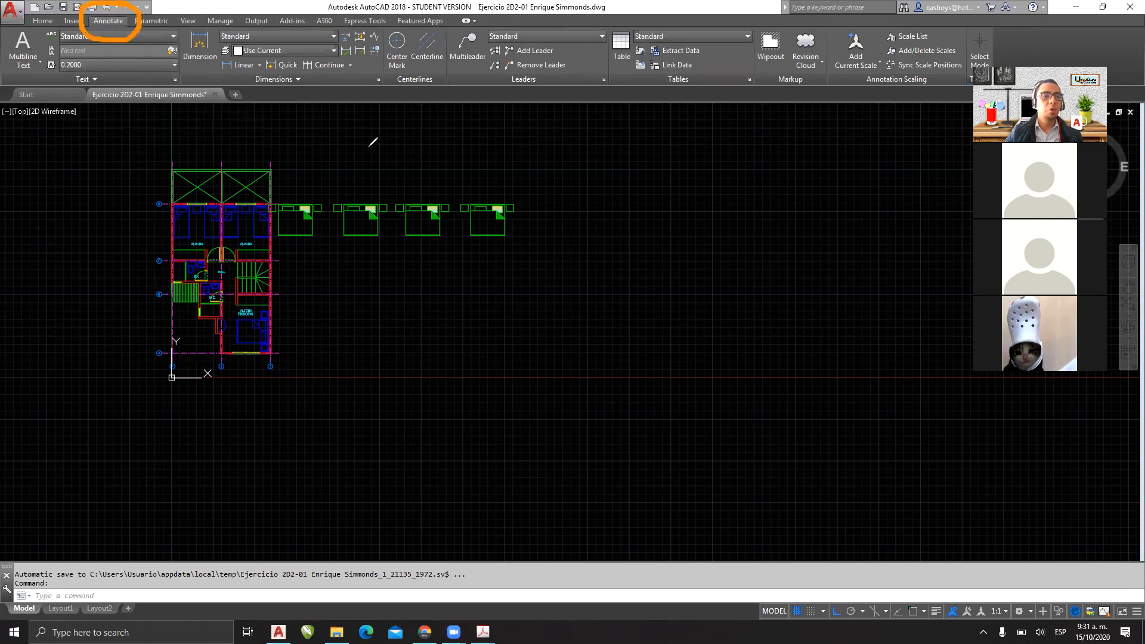
pyautogui.moveTo(56, 24)
pyautogui.mouseDown()
pyautogui.moveTo(6, 24)
pyautogui.moveTo(1, 101)
pyautogui.mouseUp()
pyautogui.moveTo(144, 108)
pyautogui.mouseDown()
pyautogui.moveTo(229, 54)
pyautogui.moveTo(161, 15)
pyautogui.moveTo(119, 21)
pyautogui.mouseUp()
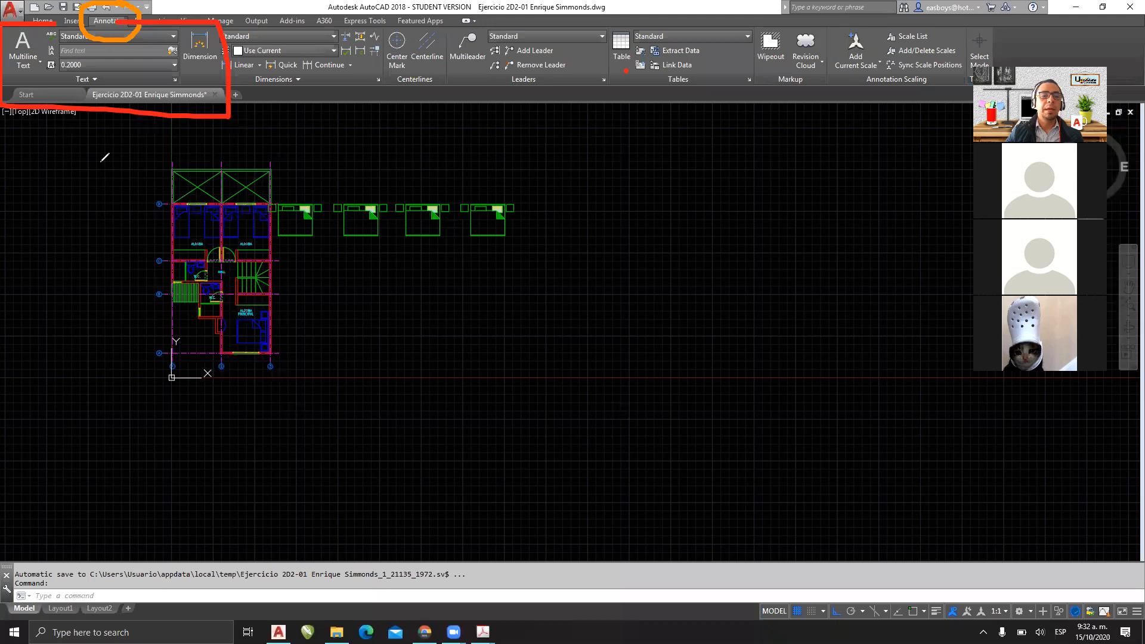
pyautogui.moveTo(39, 188)
pyautogui.mouseDown()
pyautogui.moveTo(9, 76)
pyautogui.moveTo(33, 94)
pyautogui.mouseUp()
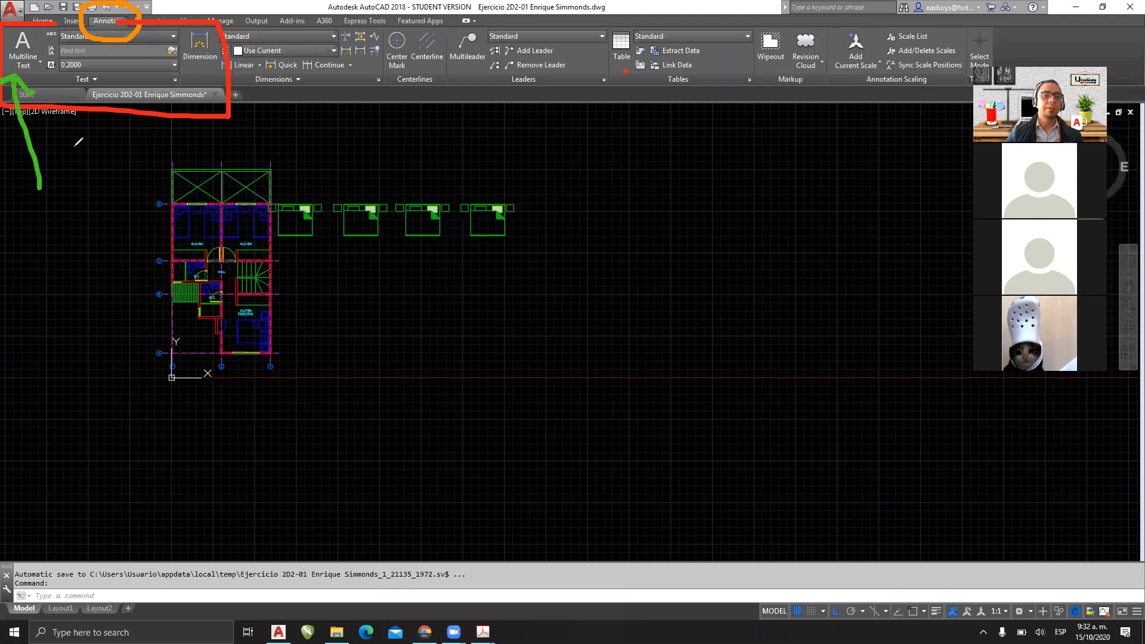
pyautogui.click(621, 157)
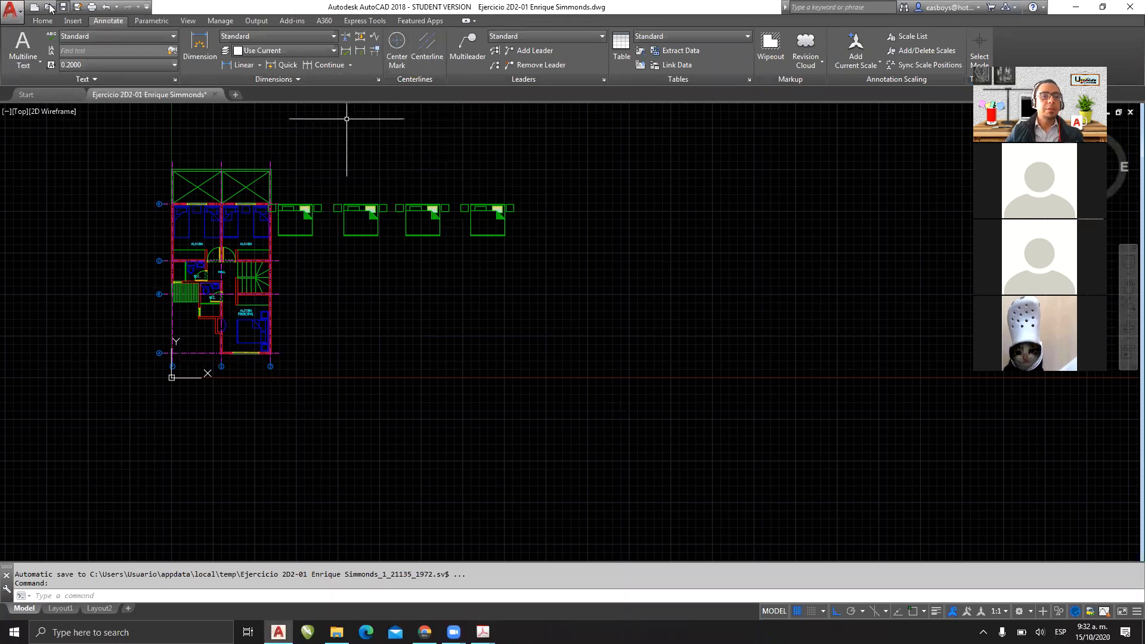
# Step: Place the single-line text "Texto de muestra" beside the floor plan with a picked height of about 15 and a rotation of 0
pyautogui.click(38, 21)
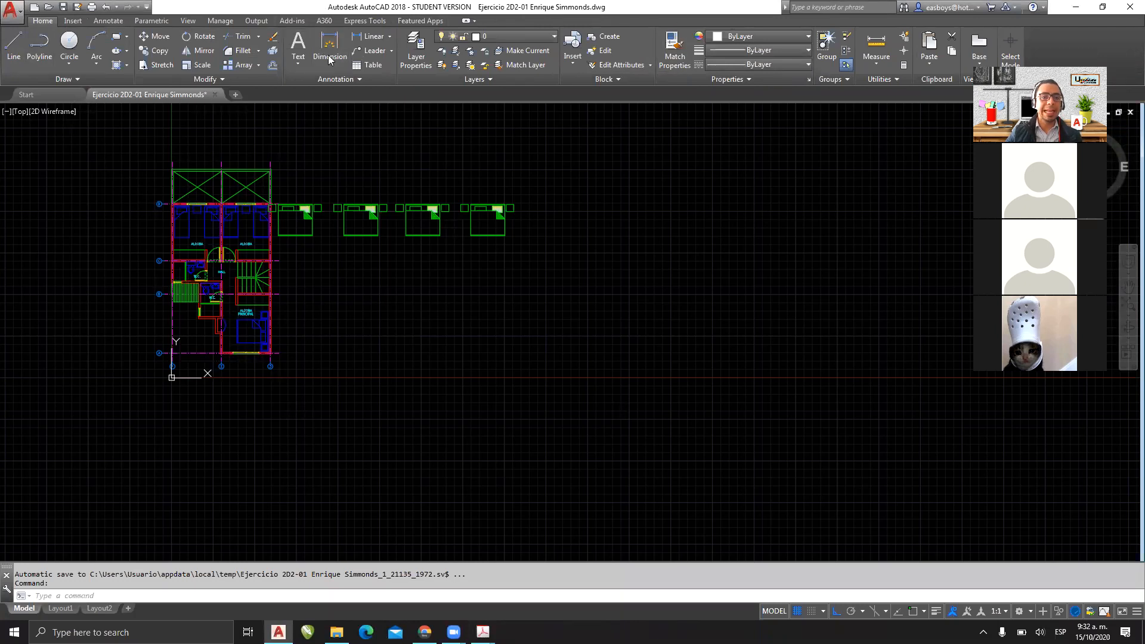
pyautogui.click(299, 63)
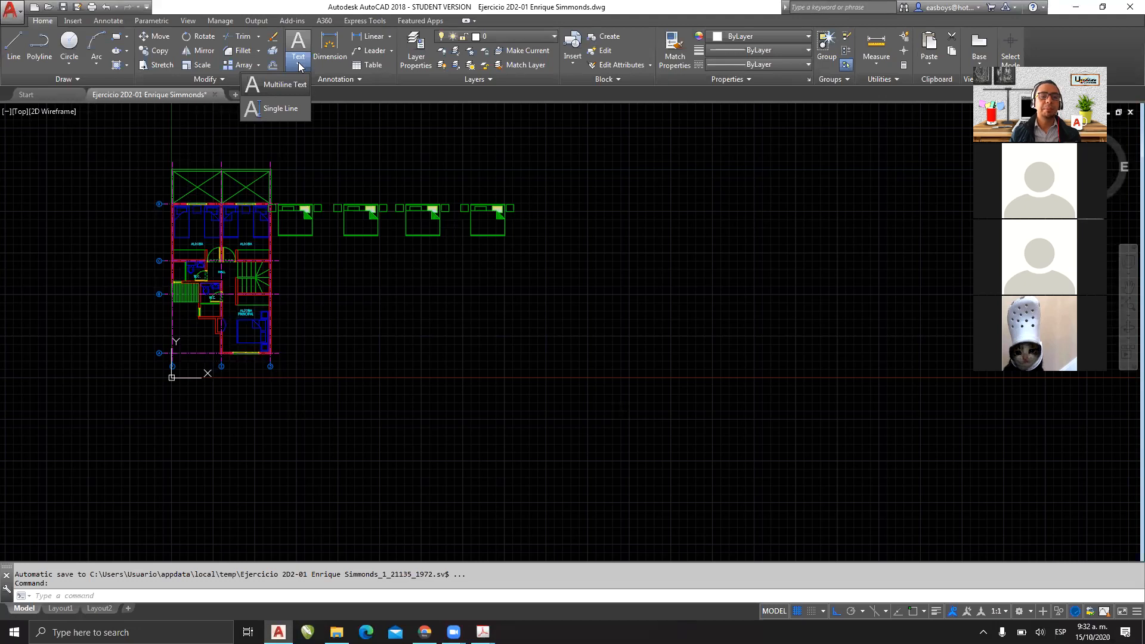
pyautogui.click(273, 106)
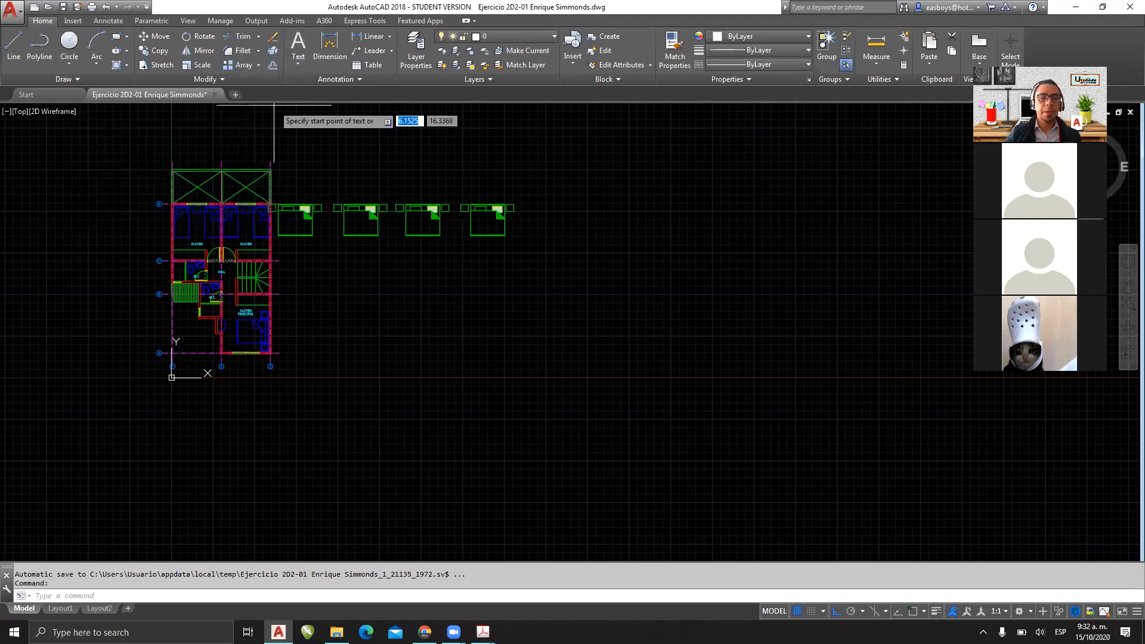
pyautogui.moveTo(460, 286); pyautogui.dragTo(458, 244, button='middle')
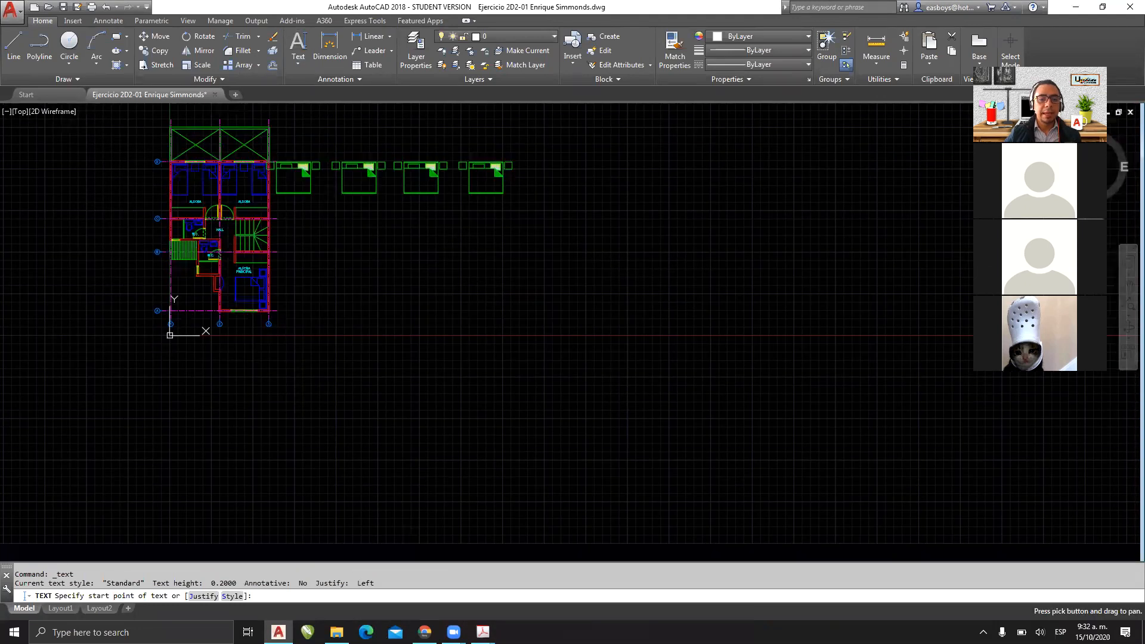
pyautogui.click(349, 290)
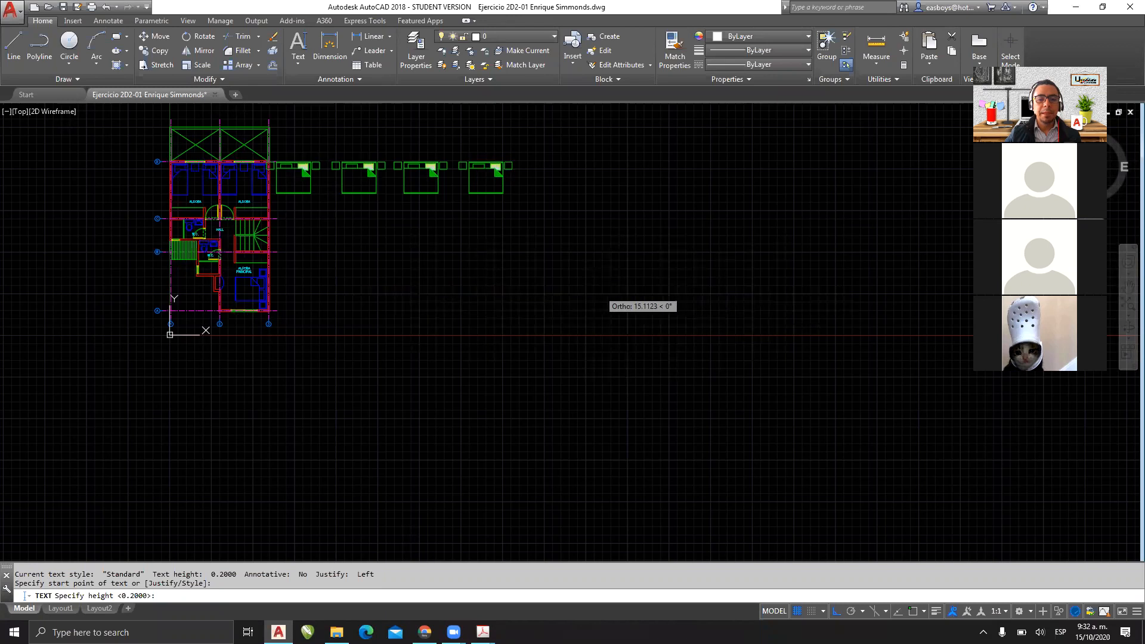
pyautogui.click(599, 290)
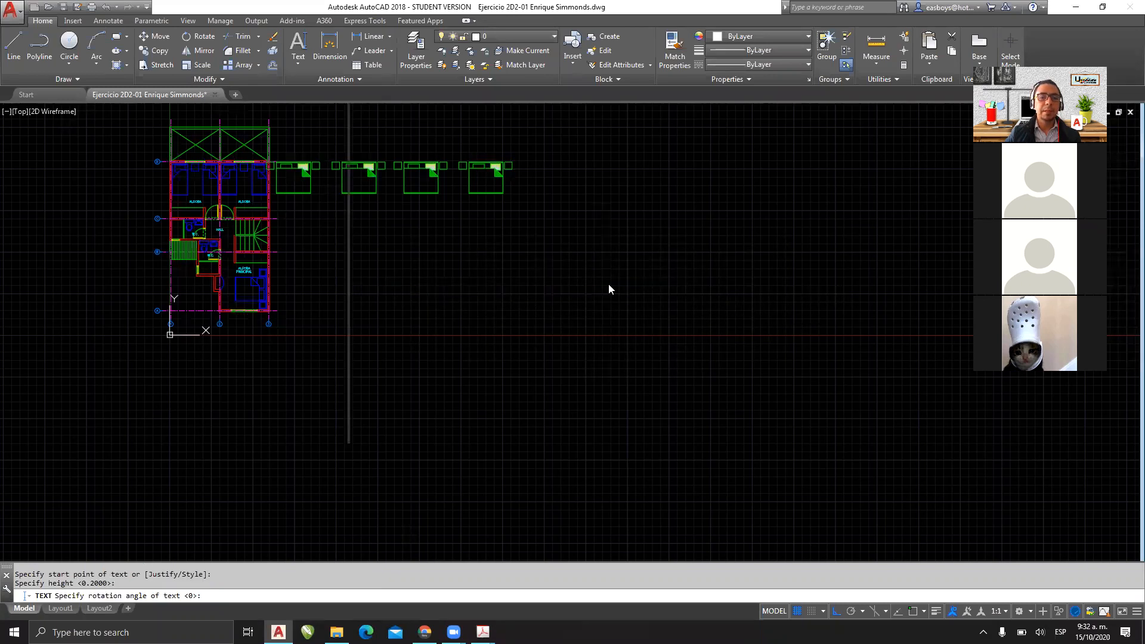
pyautogui.scroll(-2, 406, 285)
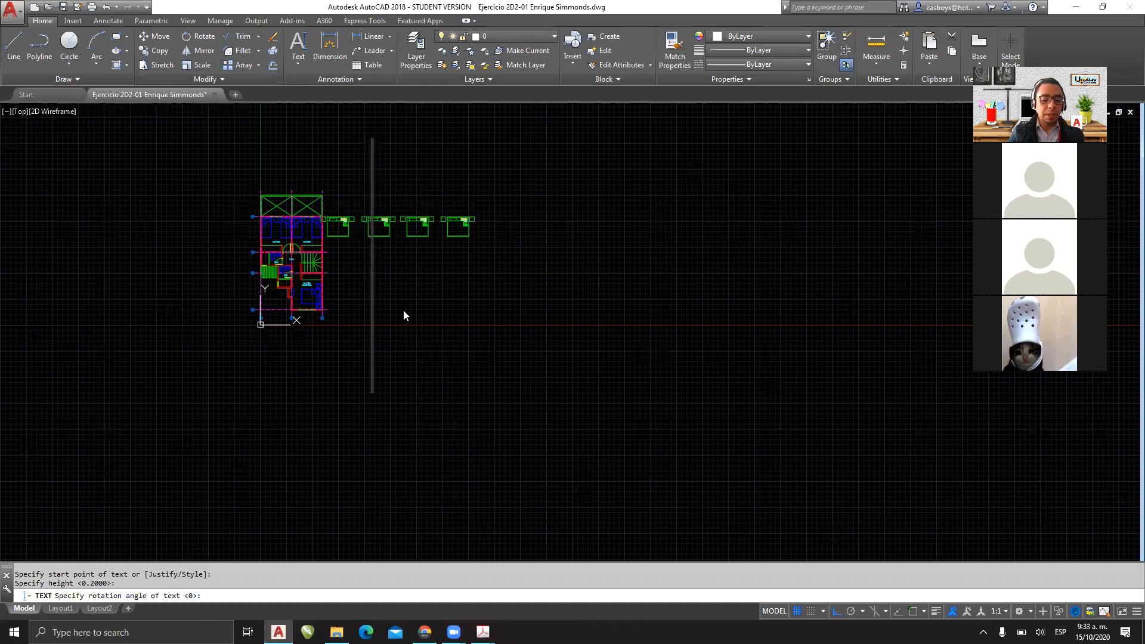
pyautogui.write('Texto de')
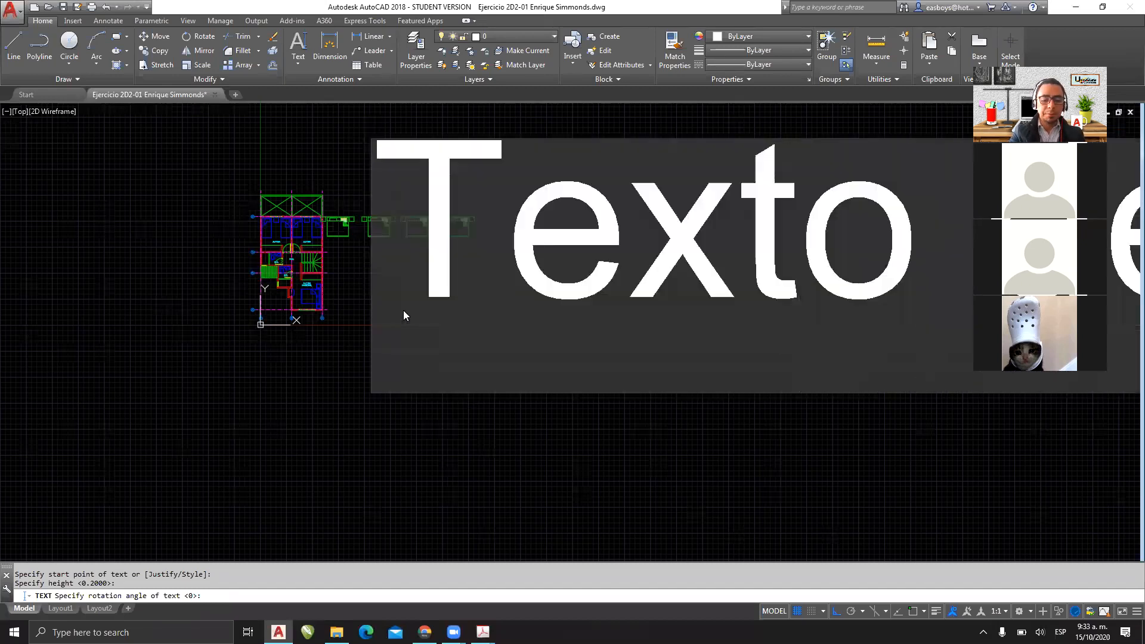
pyautogui.click(328, 388)
pyautogui.click(239, 408)
pyautogui.press('Escape')
pyautogui.press('Escape')
pyautogui.press('Escape')
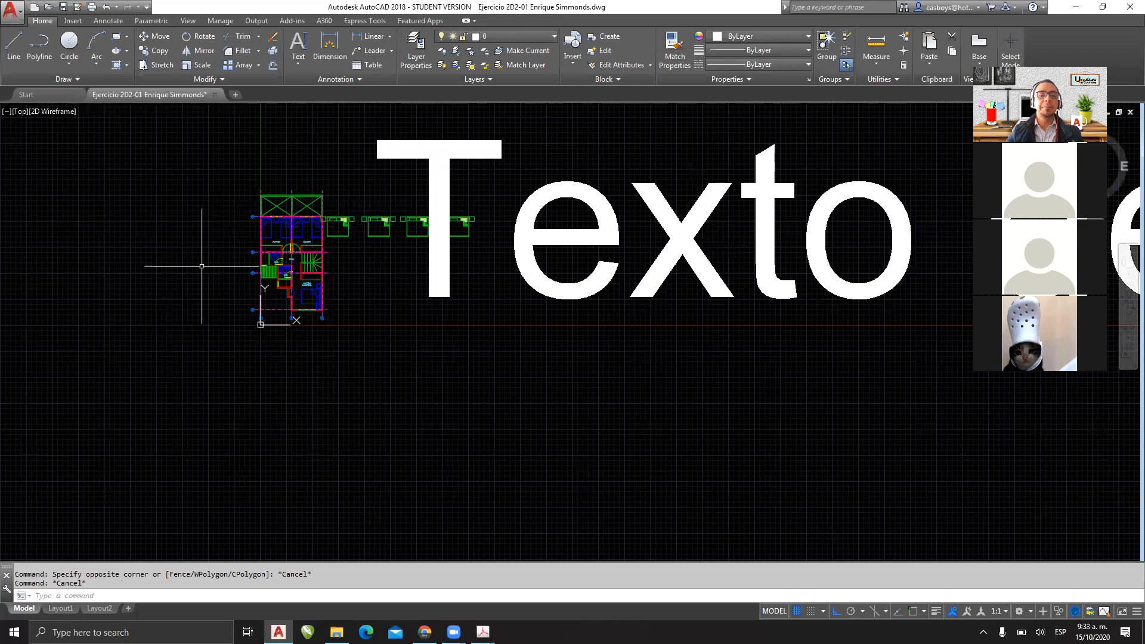
# Step: Edit the single-line text beside the floor plan to read "Texto de muestra en AutoCAD"
pyautogui.scroll(-4, 276, 249)
pyautogui.moveTo(383, 291); pyautogui.dragTo(229, 325, button='middle')
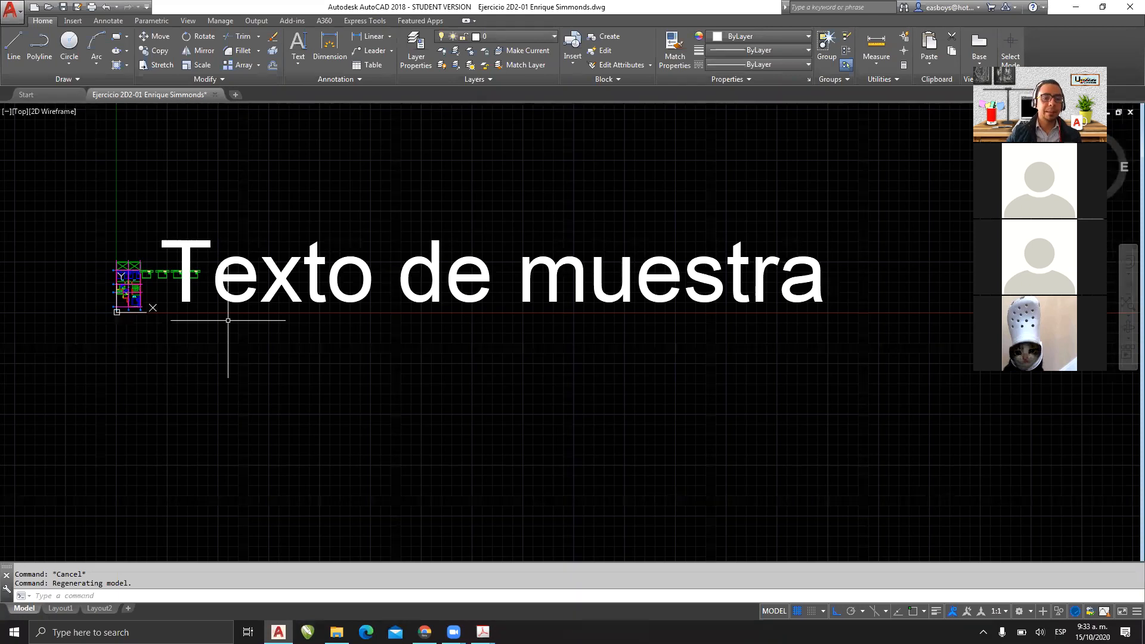
pyautogui.click(414, 262)
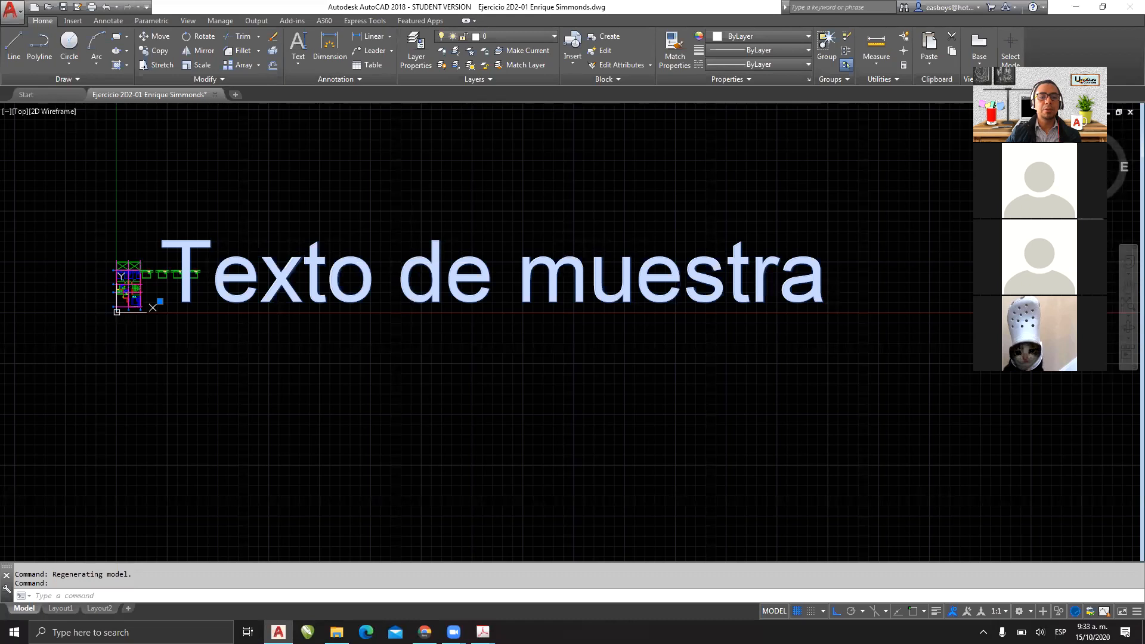
pyautogui.doubleClick(414, 262)
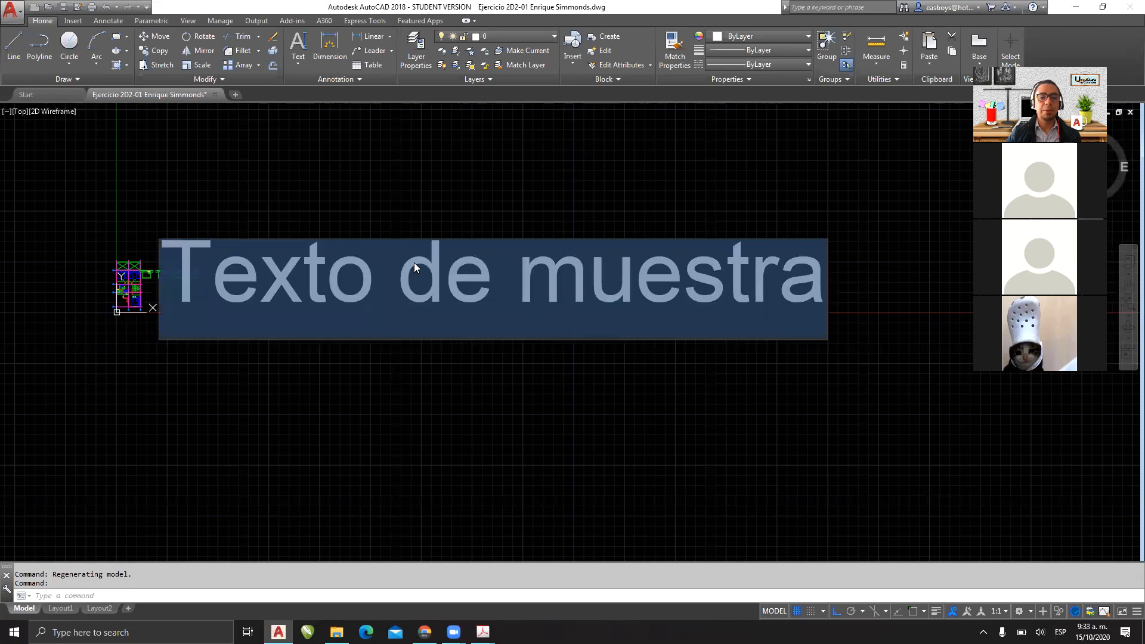
pyautogui.click(561, 291)
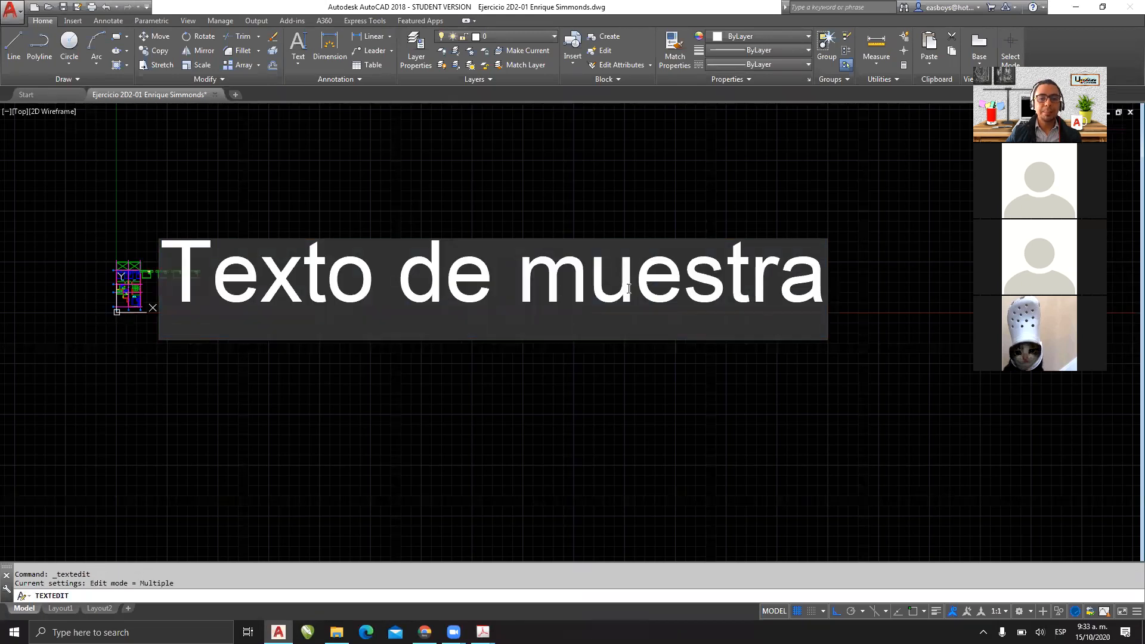
pyautogui.moveTo(522, 287); pyautogui.dragTo(842, 292)
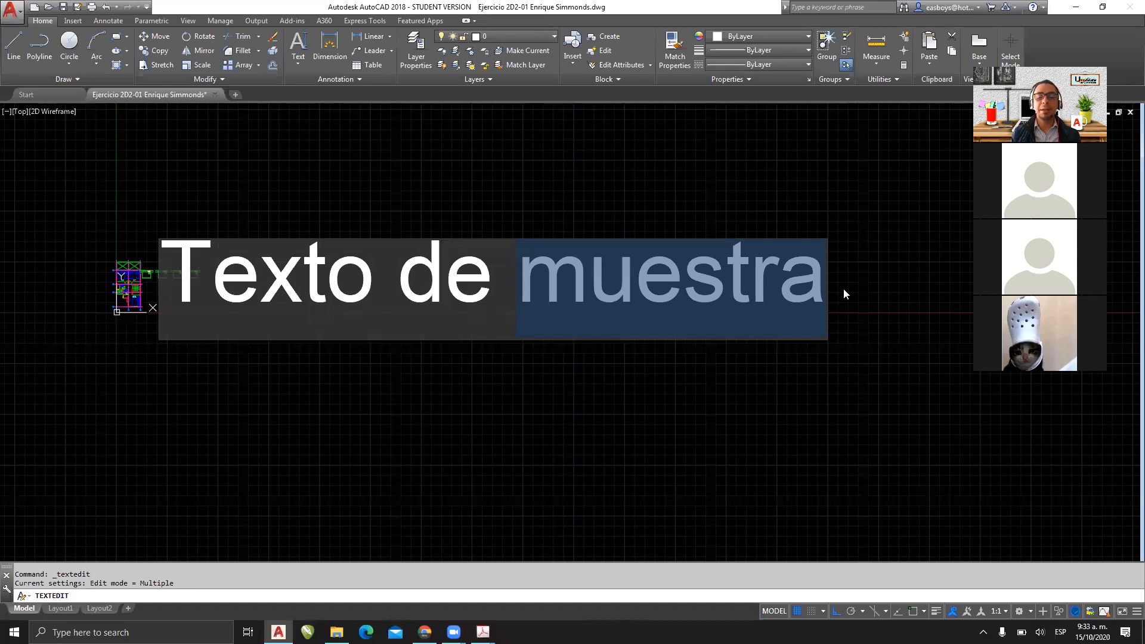
pyautogui.press('Right')
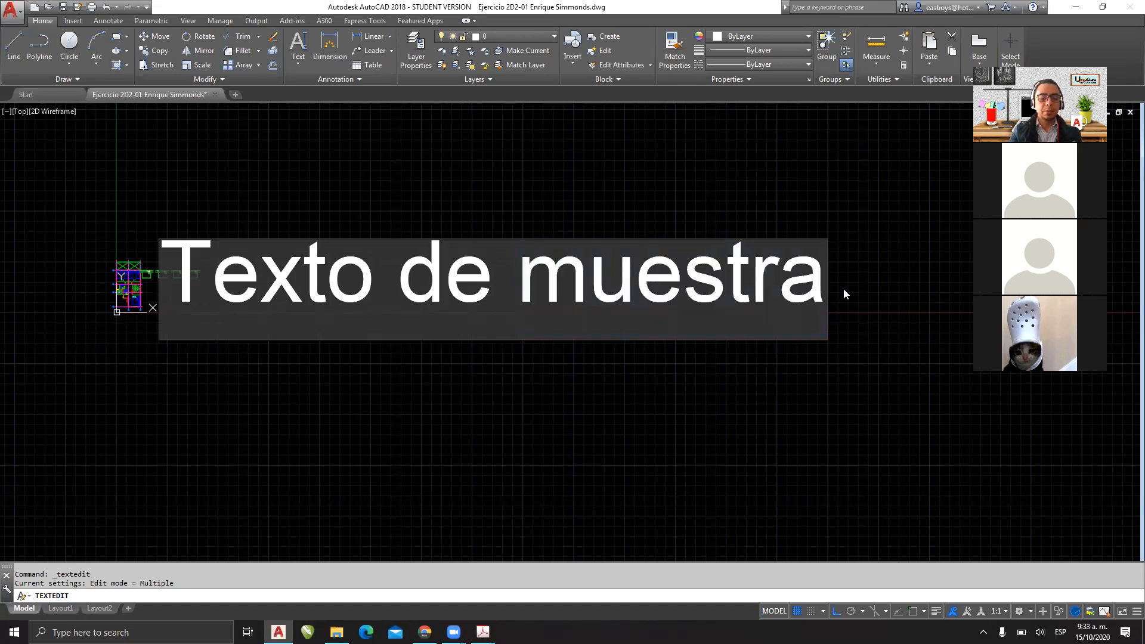
pyautogui.write('en AutoCAD')
pyautogui.click(459, 392)
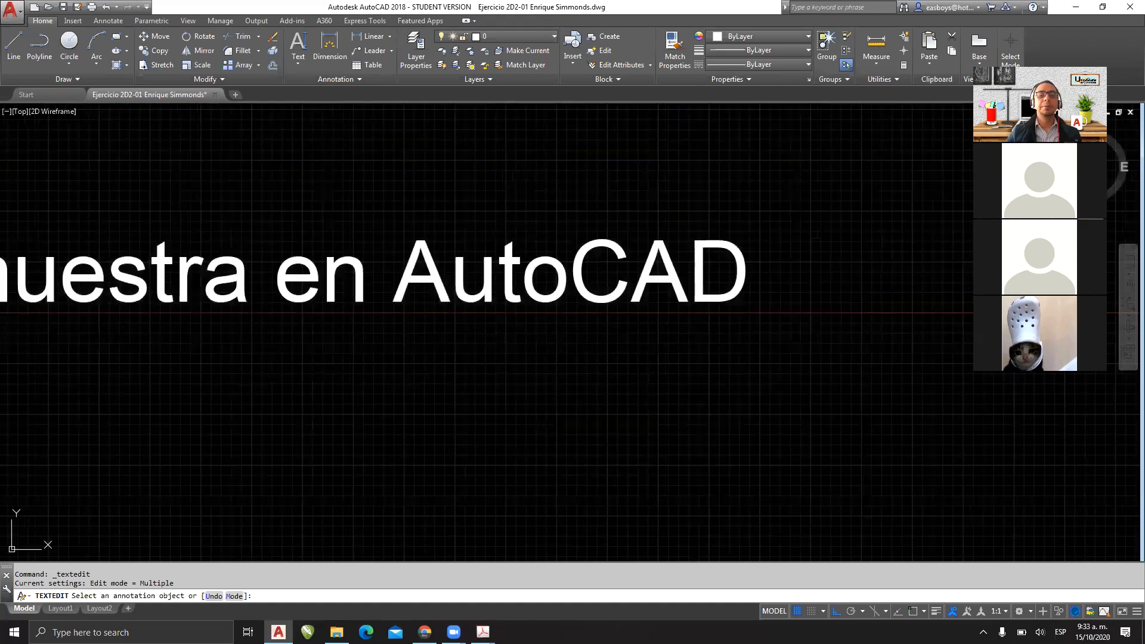
pyautogui.scroll(-2, 577, 354)
pyautogui.moveTo(511, 353); pyautogui.dragTo(679, 343, button='middle')
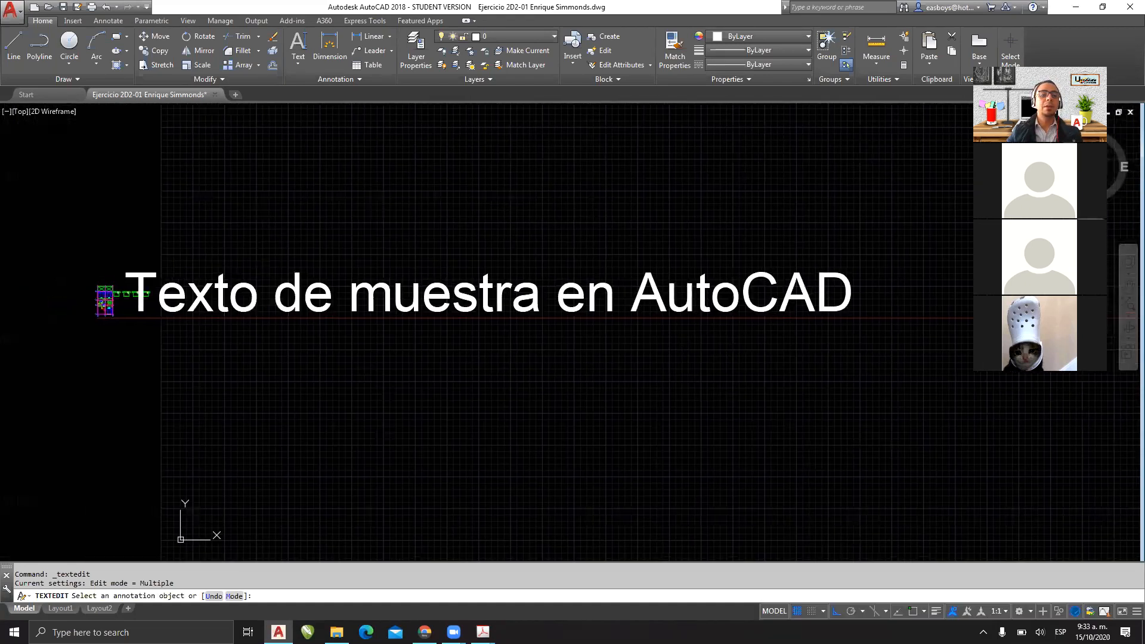
pyautogui.press('Escape')
# Step: Move the sample text freely, with Ortho off, to an empty area above the floor plan
pyautogui.click(289, 287)
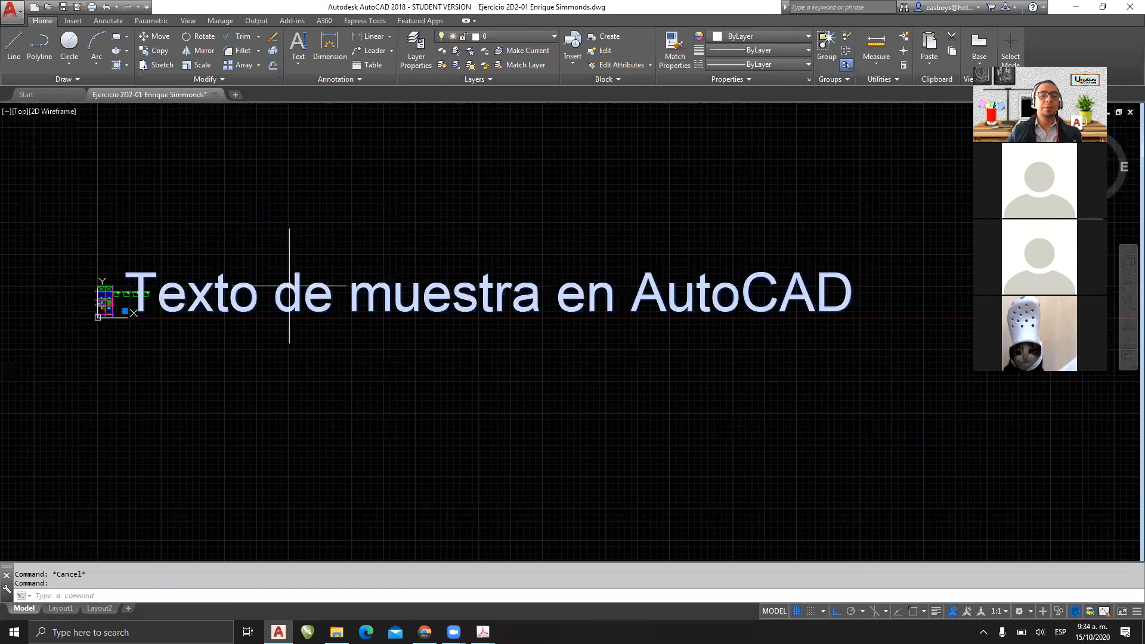
pyautogui.write('m')
pyautogui.press('Return')
pyautogui.click(300, 293)
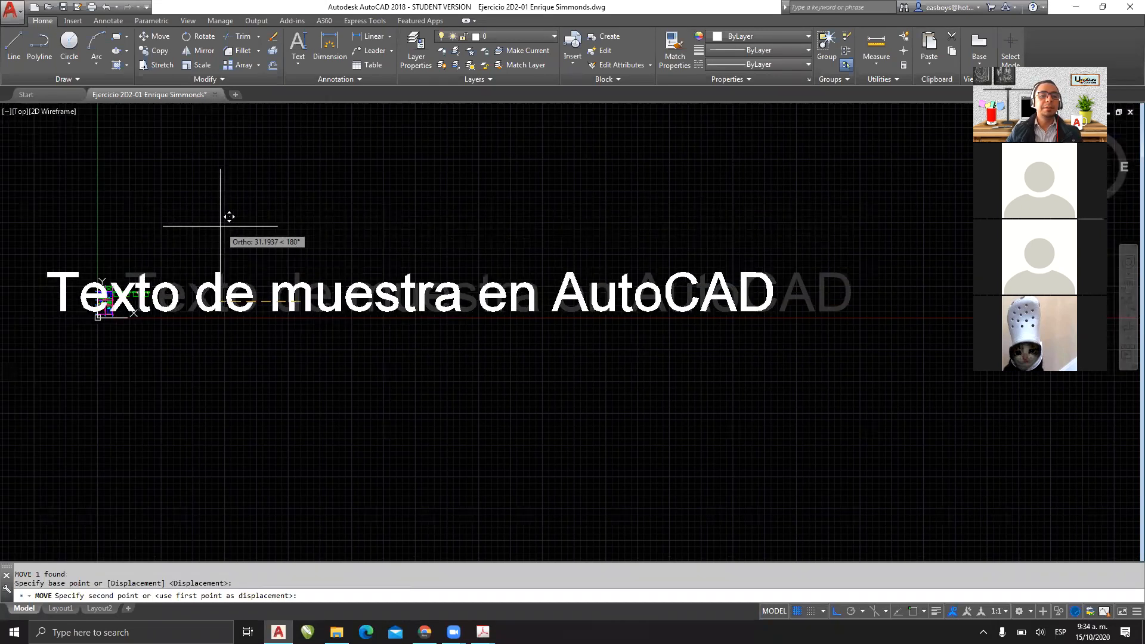
pyautogui.press('F8')
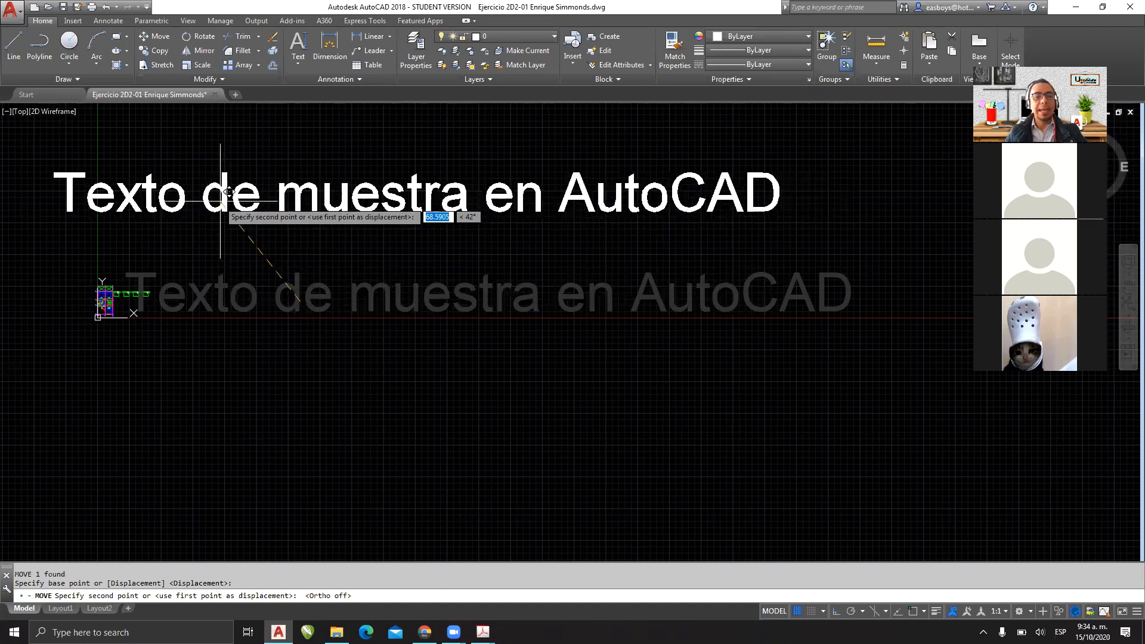
pyautogui.press('Escape')
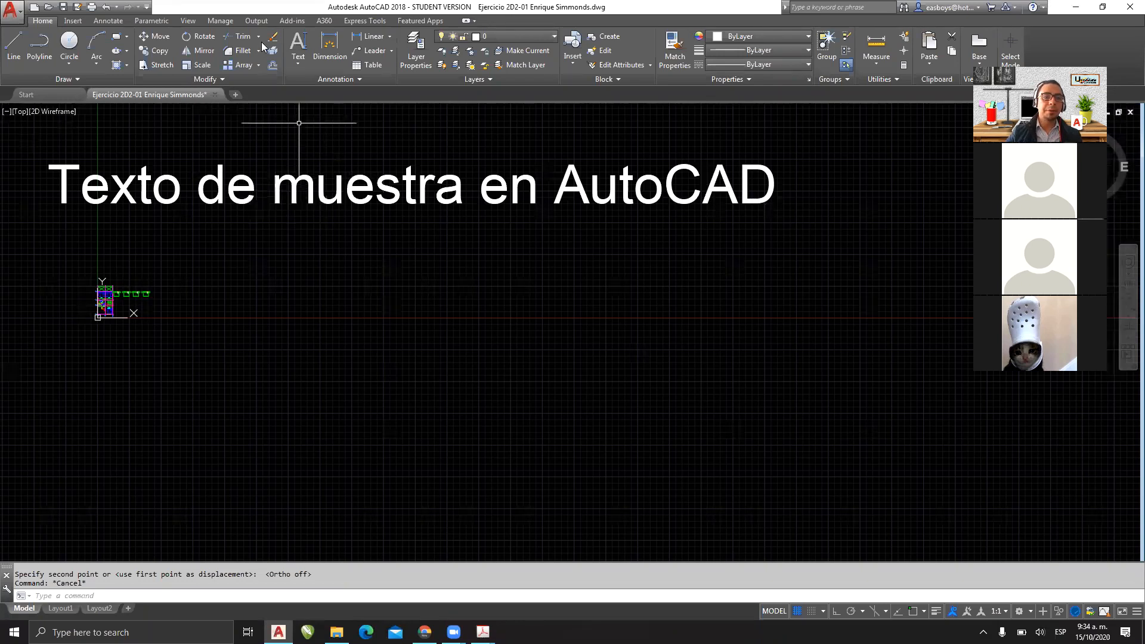
# Step: Show the available text commands and examine the description of Multiline Text
pyautogui.click(296, 60)
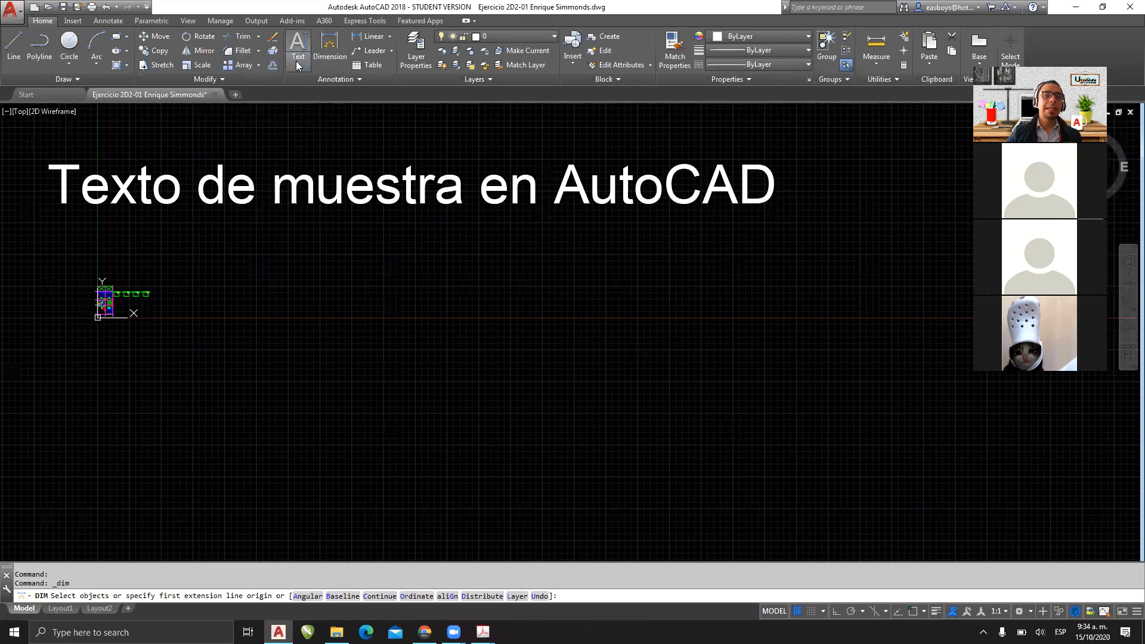
pyautogui.click(296, 61)
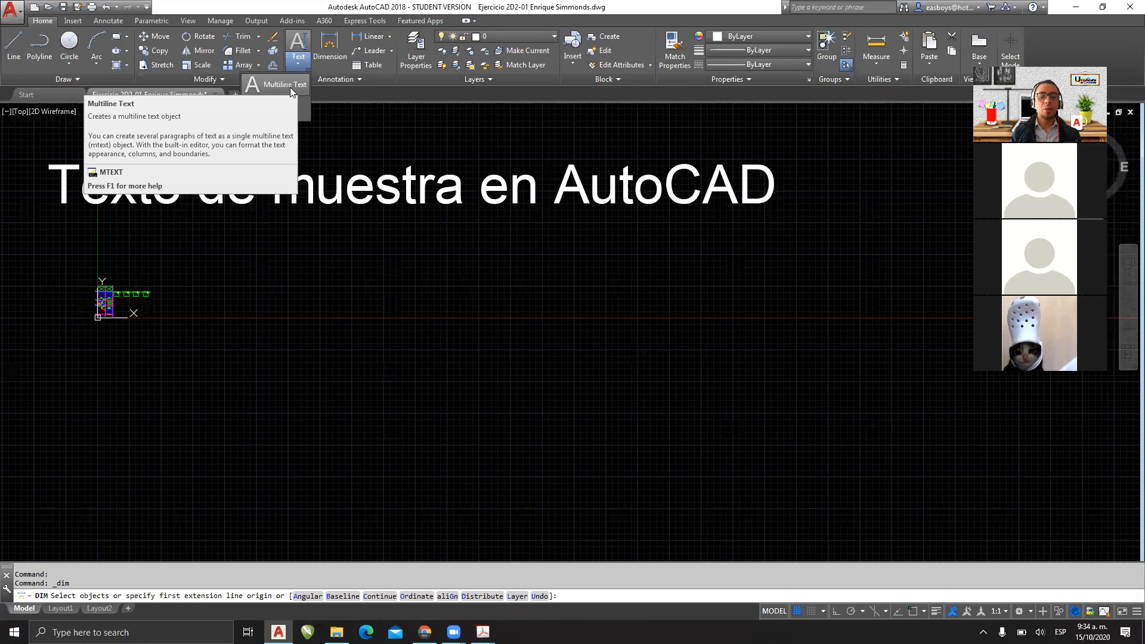
pyautogui.click(700, 417)
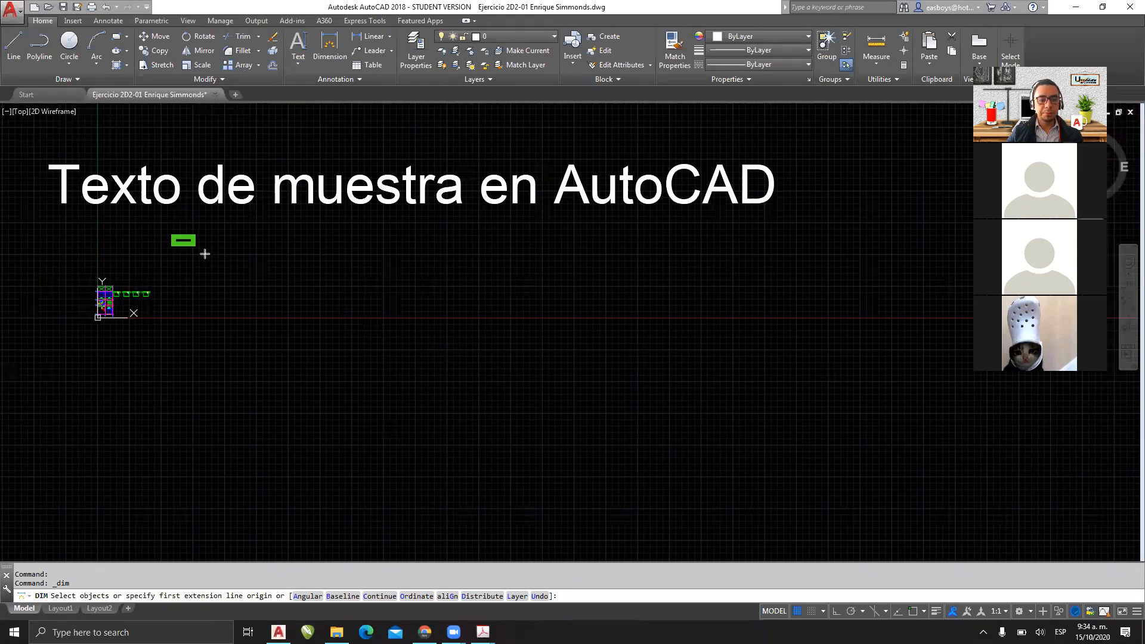
# Step: Draw a green annotation rectangle below the sample text and write "sgfarwgawrgfag" inside it
pyautogui.moveTo(204, 261); pyautogui.dragTo(514, 386)
pyautogui.click(411, 148)
pyautogui.click(227, 280)
pyautogui.write('sgfa')
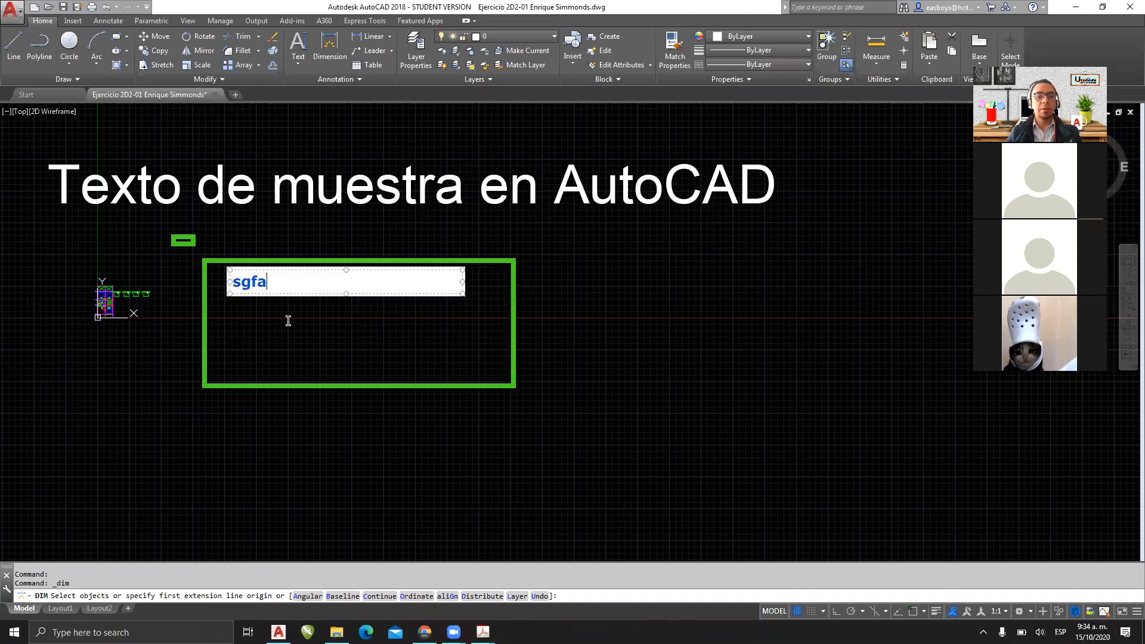
pyautogui.write('rwgawrgfag')
pyautogui.click(618, 317)
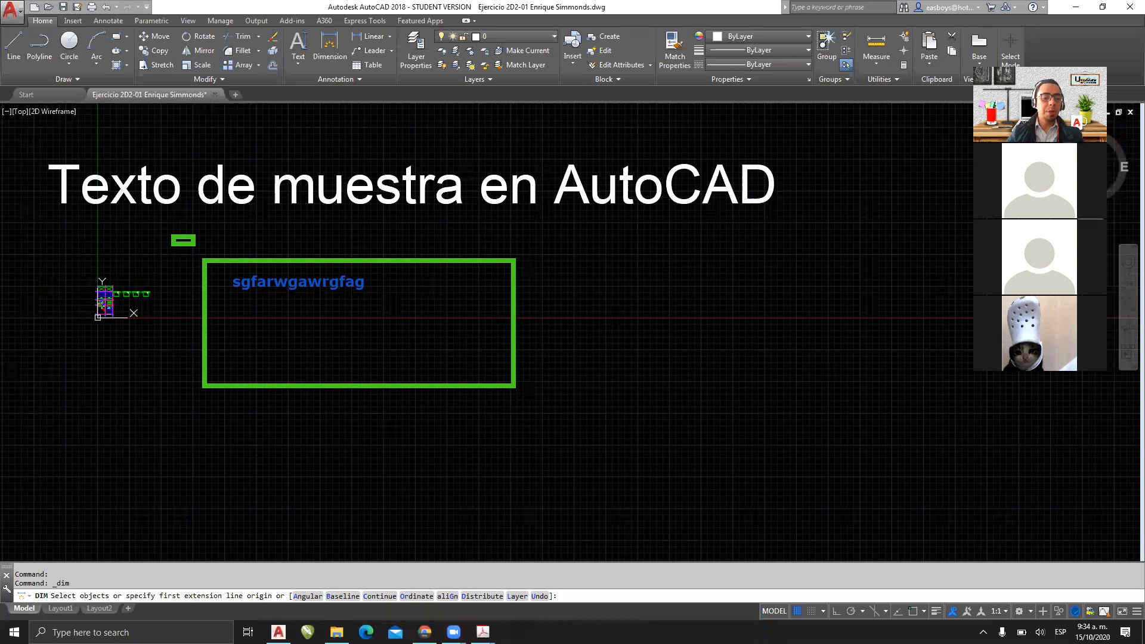
# Step: Open PowerPoint, dismiss the activation notice, create a blank presentation and maximize its window
pyautogui.press('super')
pyautogui.write('powe')
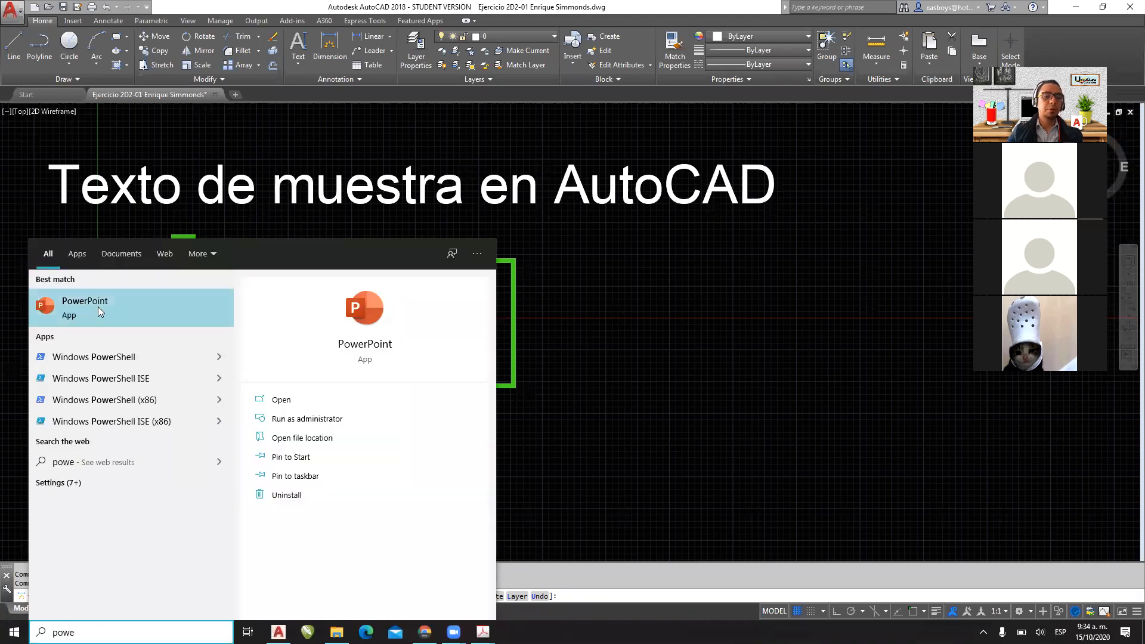
pyautogui.click(98, 307)
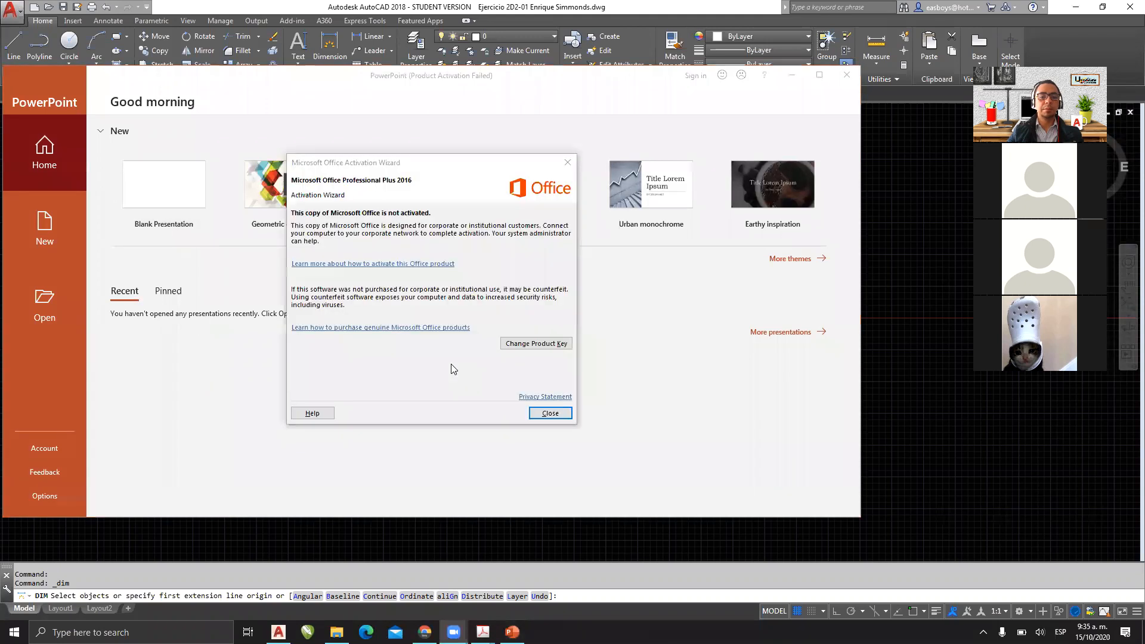
pyautogui.click(550, 413)
pyautogui.click(186, 199)
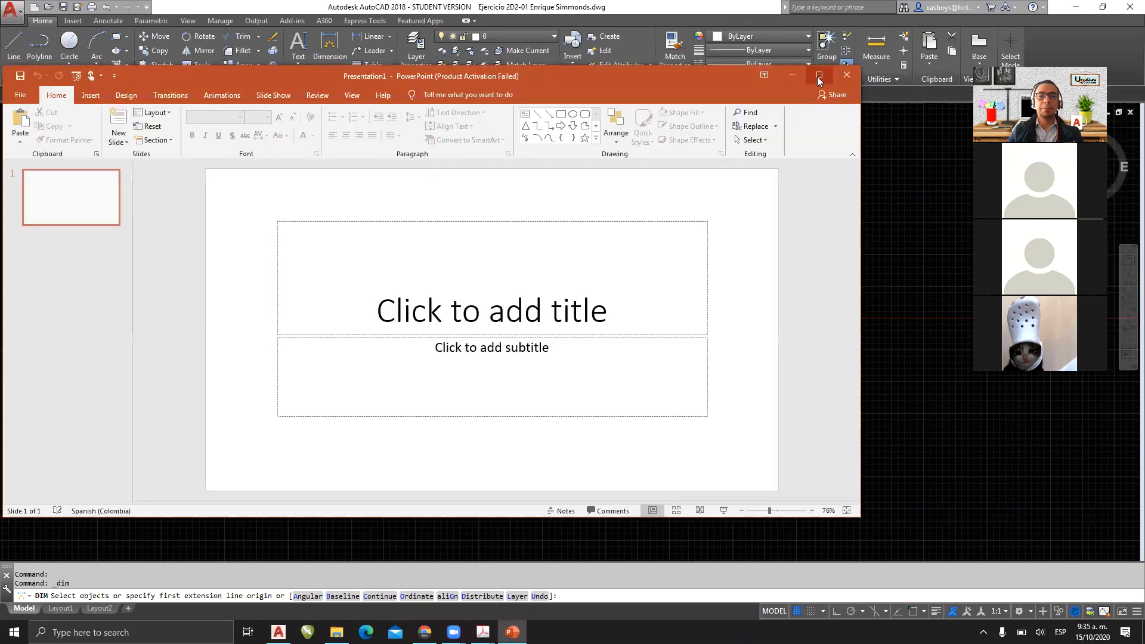
pyautogui.click(819, 74)
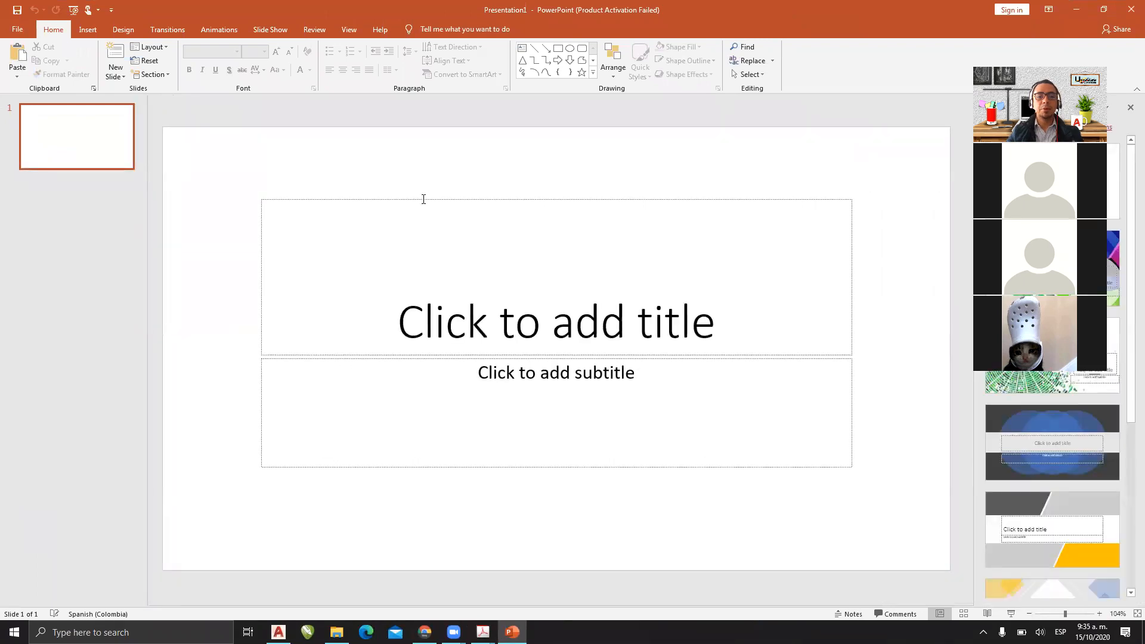
# Step: Delete the title and subtitle placeholders from the slide
pyautogui.click(421, 201)
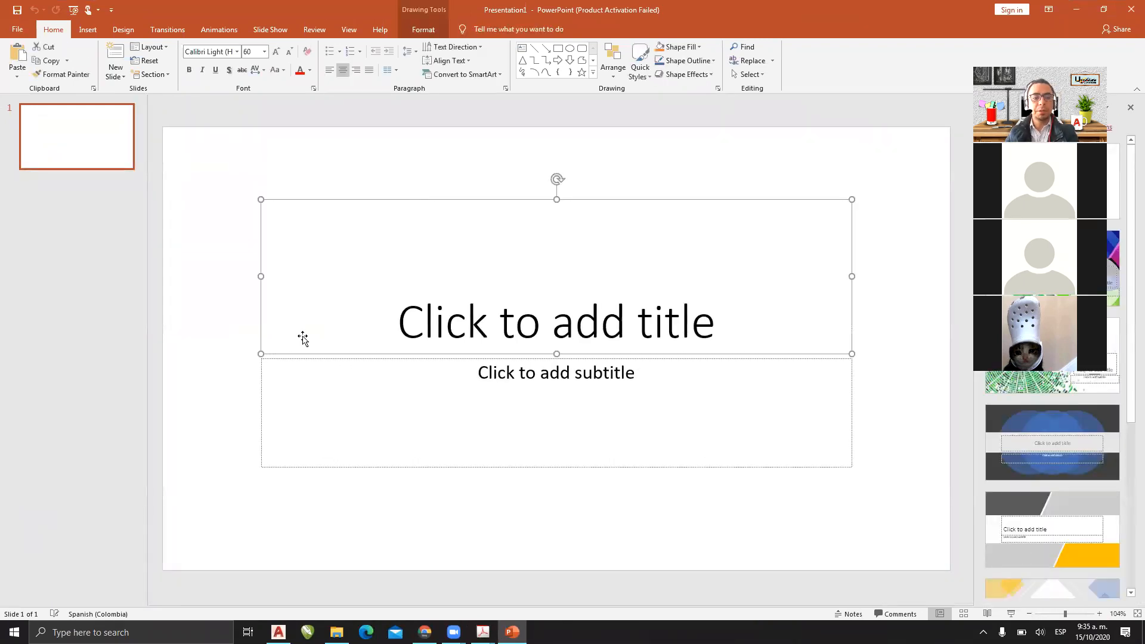
pyautogui.press('Delete')
pyautogui.click(285, 360)
pyautogui.press('Delete')
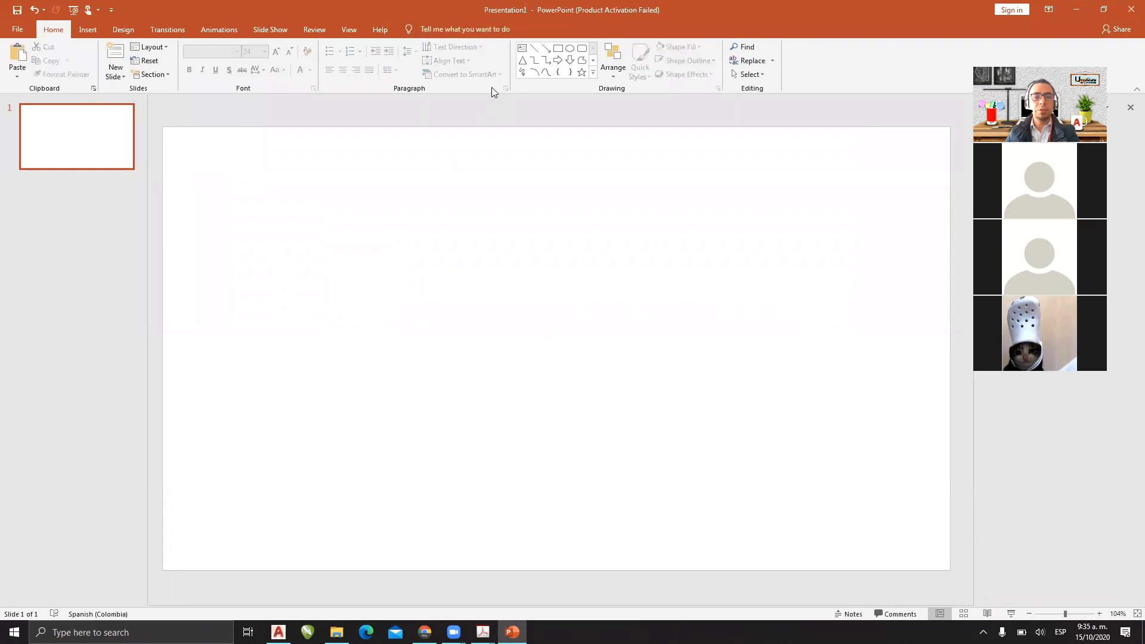
# Step: Add a text box in the upper part of the slide with the lines "dcDCADFADGAAG", "ADAF" and "DDFDFSDGSH"
pyautogui.click(522, 50)
pyautogui.click(261, 177)
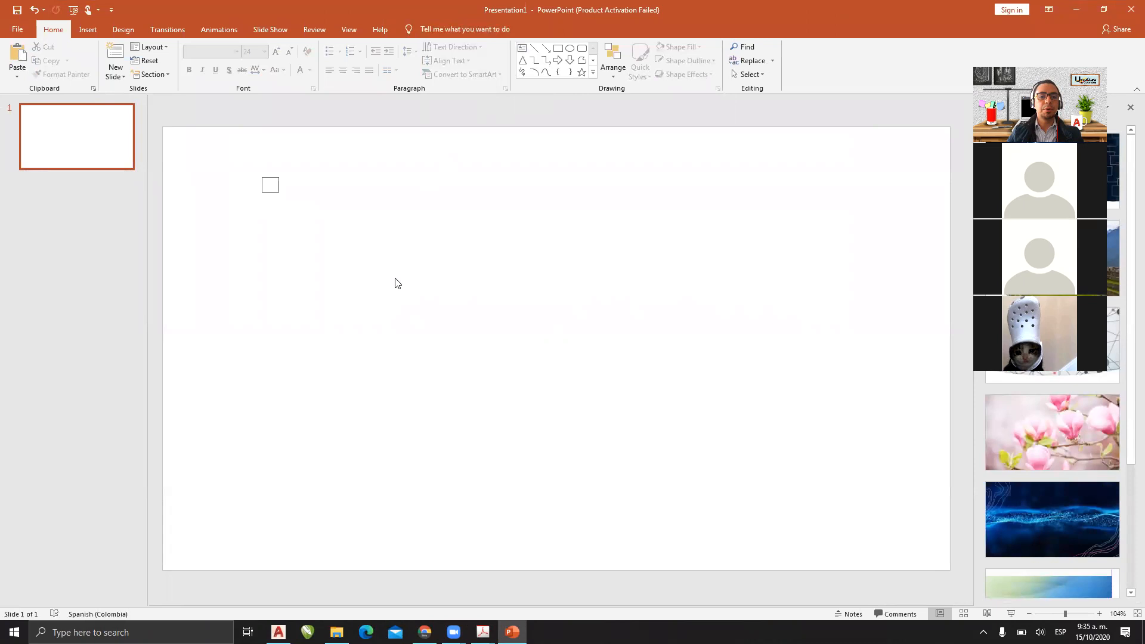
pyautogui.moveTo(277, 201); pyautogui.dragTo(557, 342)
pyautogui.write('dcDCADFADGAAG')
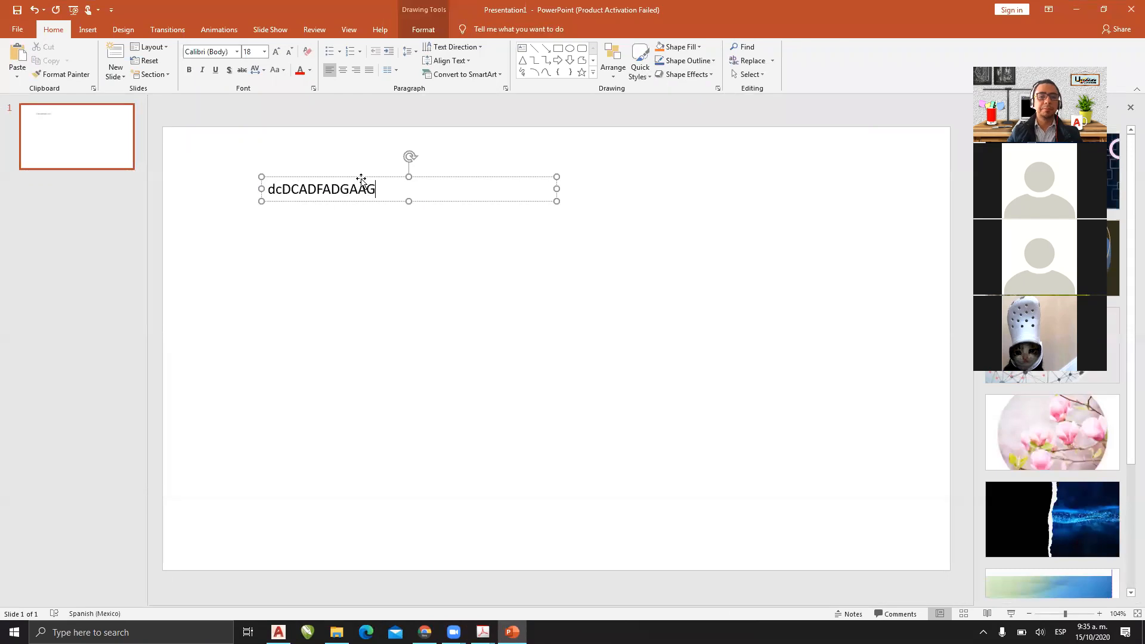
pyautogui.press('Return')
pyautogui.write('ADAF')
pyautogui.press('Return')
pyautogui.write('DDFDFSDGH')
pyautogui.press('Return')
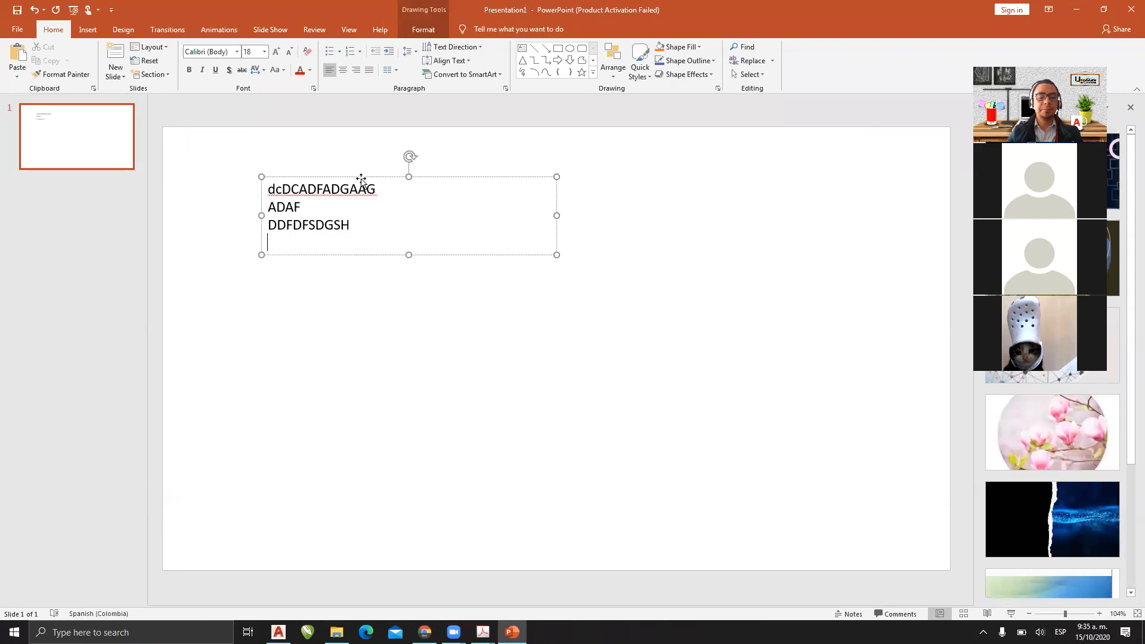
# Step: Switch back to AutoCAD, create a Multiline Text box beside the floor plan and enter the letter "A"
pyautogui.click(1077, 10)
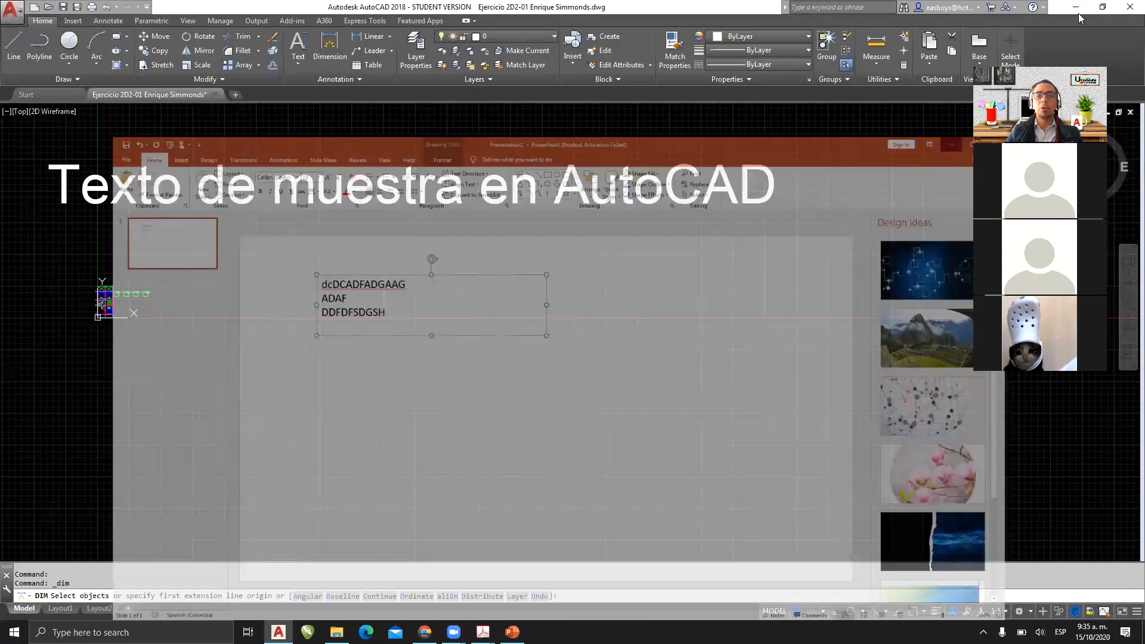
pyautogui.click(299, 63)
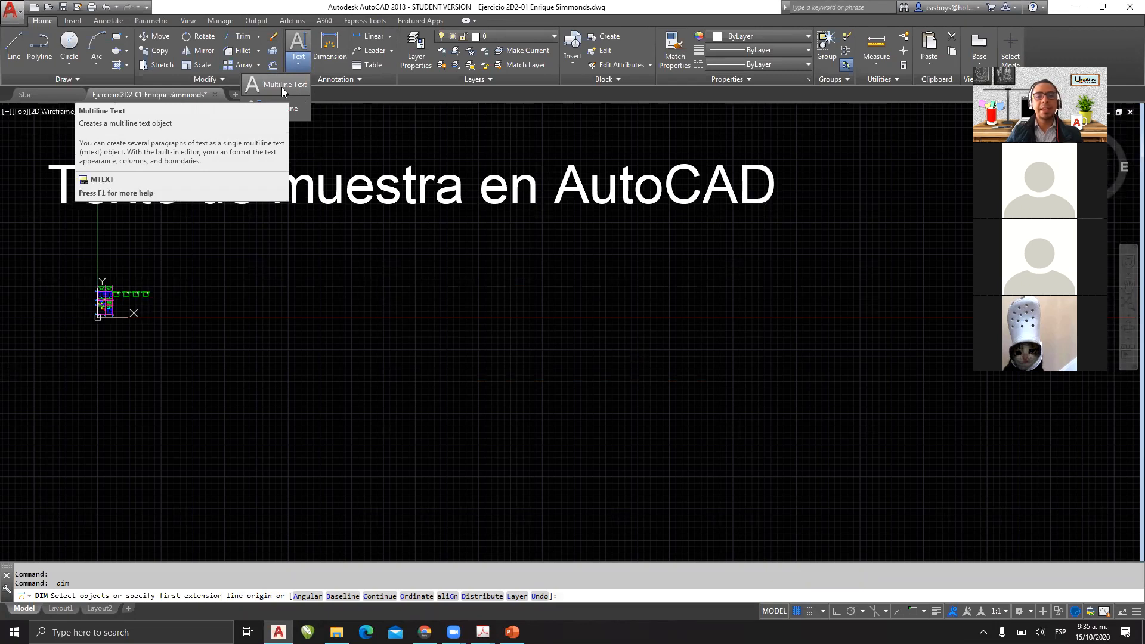
pyautogui.click(272, 86)
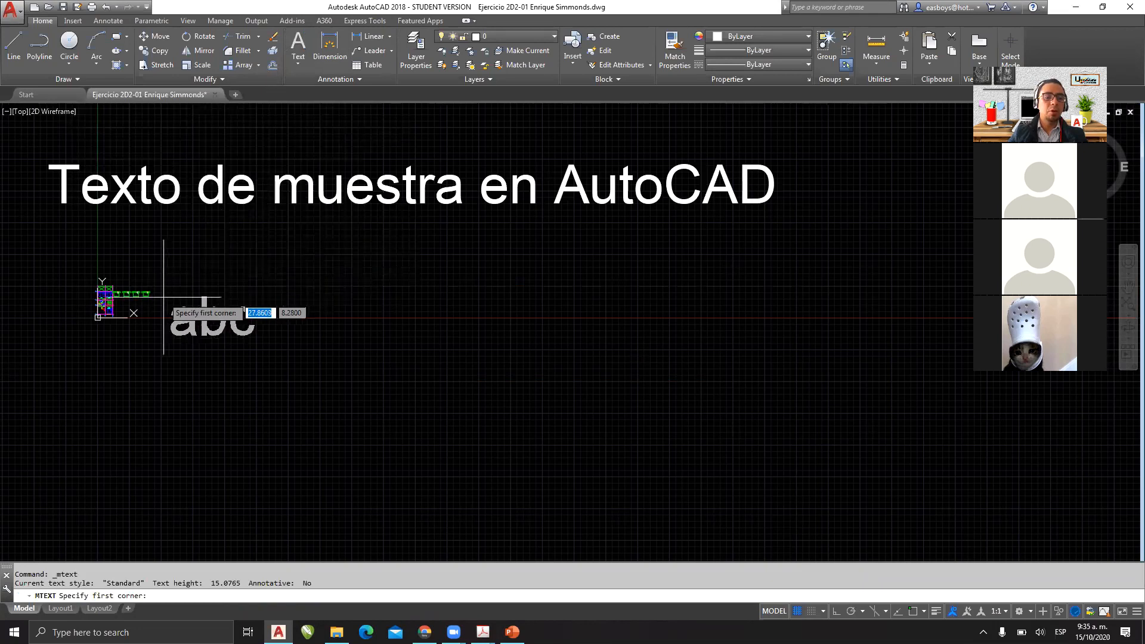
pyautogui.scroll(5, 150, 313)
pyautogui.moveTo(176, 296)
pyautogui.mouseDown(button='middle')
pyautogui.moveTo(379, 278)
pyautogui.moveTo(386, 247)
pyautogui.mouseUp(button='middle')
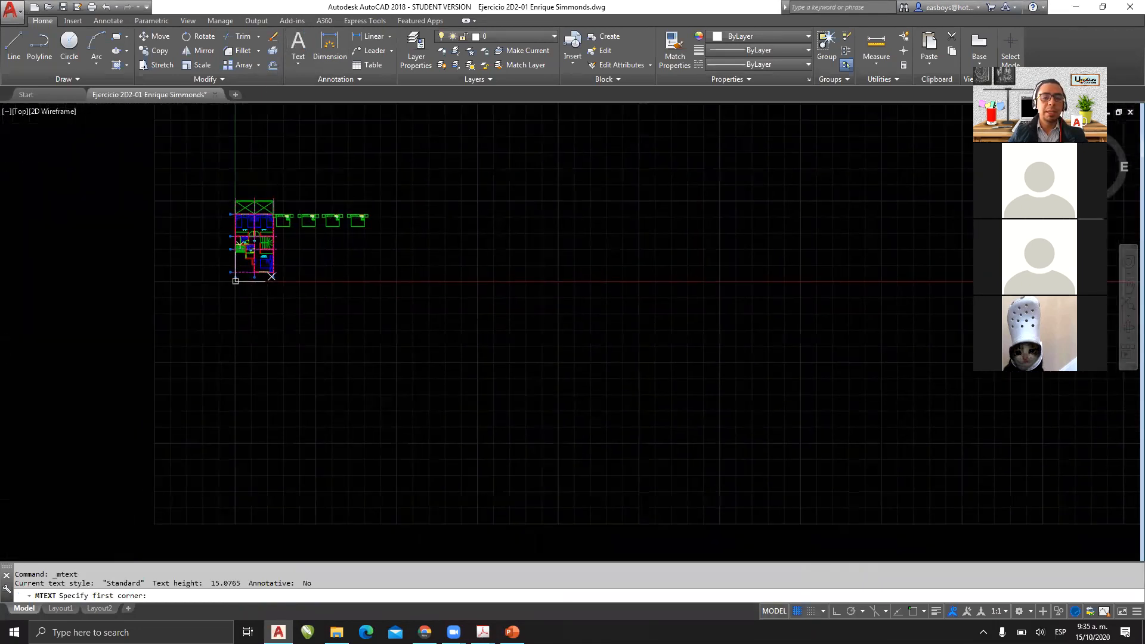
pyautogui.click(400, 164)
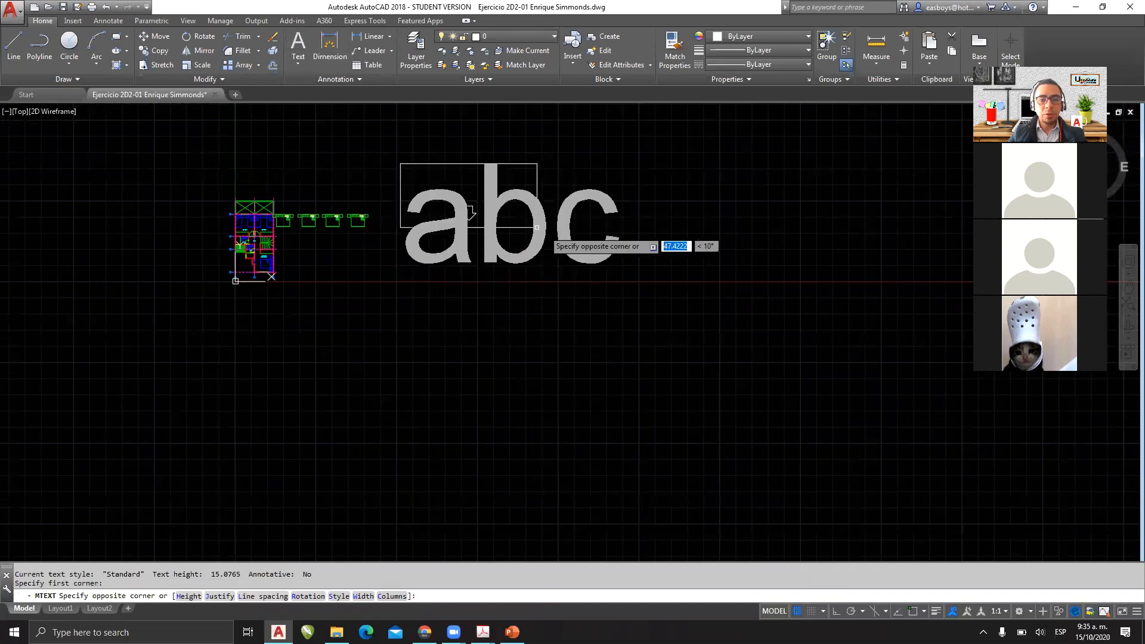
pyautogui.click(669, 282)
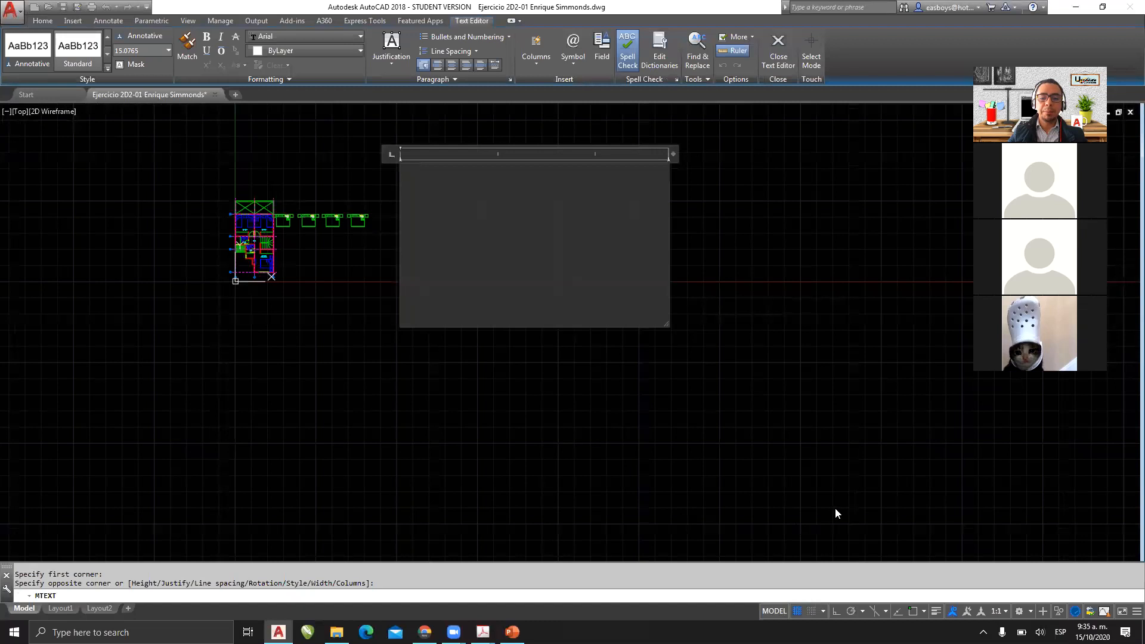
pyautogui.write('A')
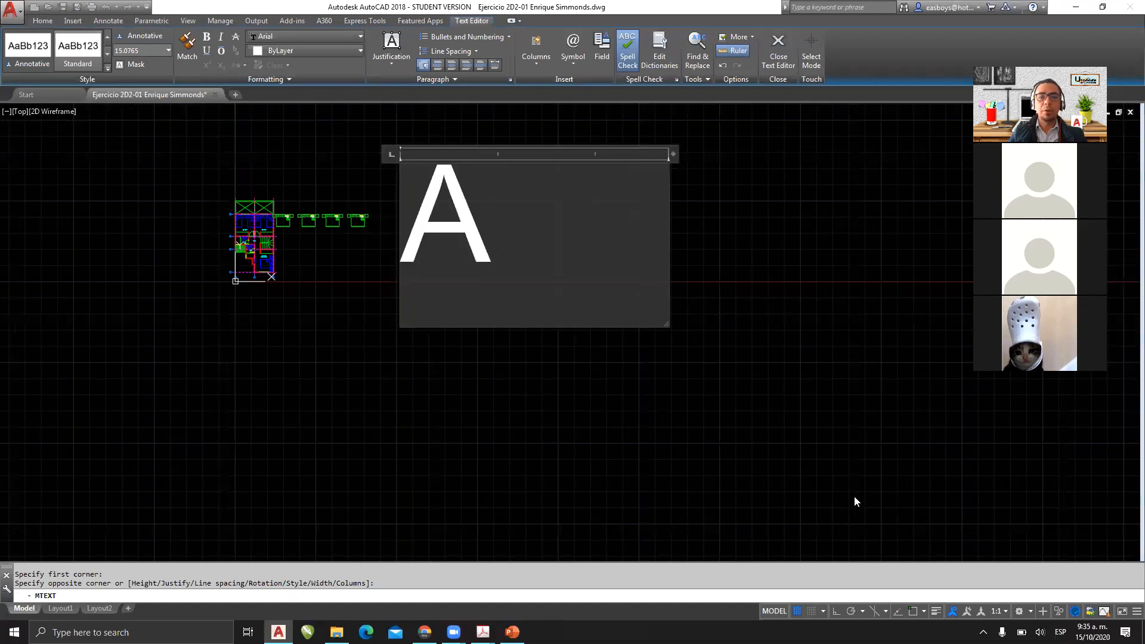
# Step: Circle the Text Editor heading in green and draw a curved pink arrow between it and the drawing area
pyautogui.moveTo(480, 4)
pyautogui.mouseDown()
pyautogui.moveTo(471, 37)
pyautogui.moveTo(495, 8)
pyautogui.mouseUp()
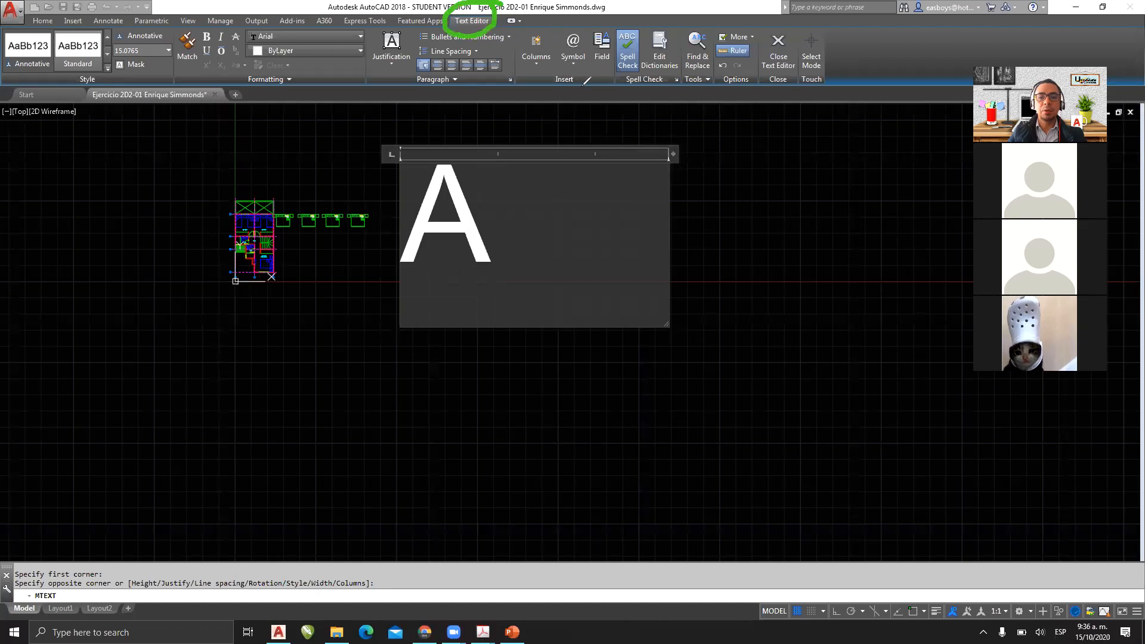
pyautogui.moveTo(489, 8)
pyautogui.mouseDown()
pyautogui.moveTo(456, 9)
pyautogui.moveTo(443, 31)
pyautogui.moveTo(486, 40)
pyautogui.moveTo(504, 5)
pyautogui.moveTo(771, 186)
pyautogui.mouseUp()
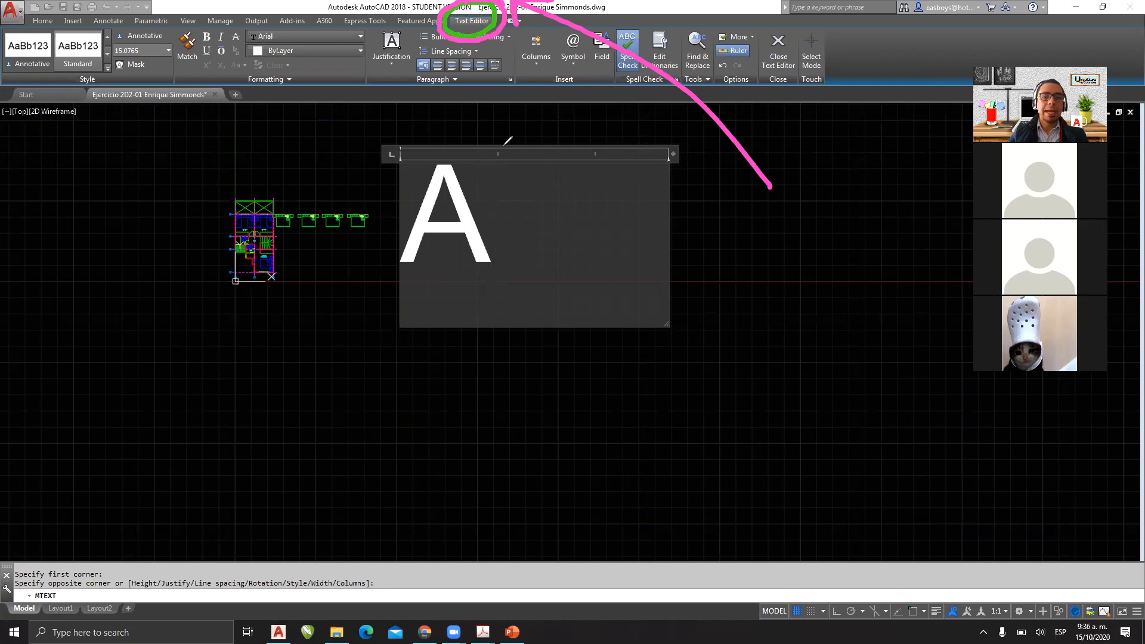
# Step: Outline the text height, character formatting, font, color and Justification controls in pink, and clear the marks
pyautogui.moveTo(111, 57)
pyautogui.mouseDown()
pyautogui.moveTo(153, 59)
pyautogui.moveTo(176, 41)
pyautogui.moveTo(112, 38)
pyautogui.moveTo(110, 58)
pyautogui.mouseUp()
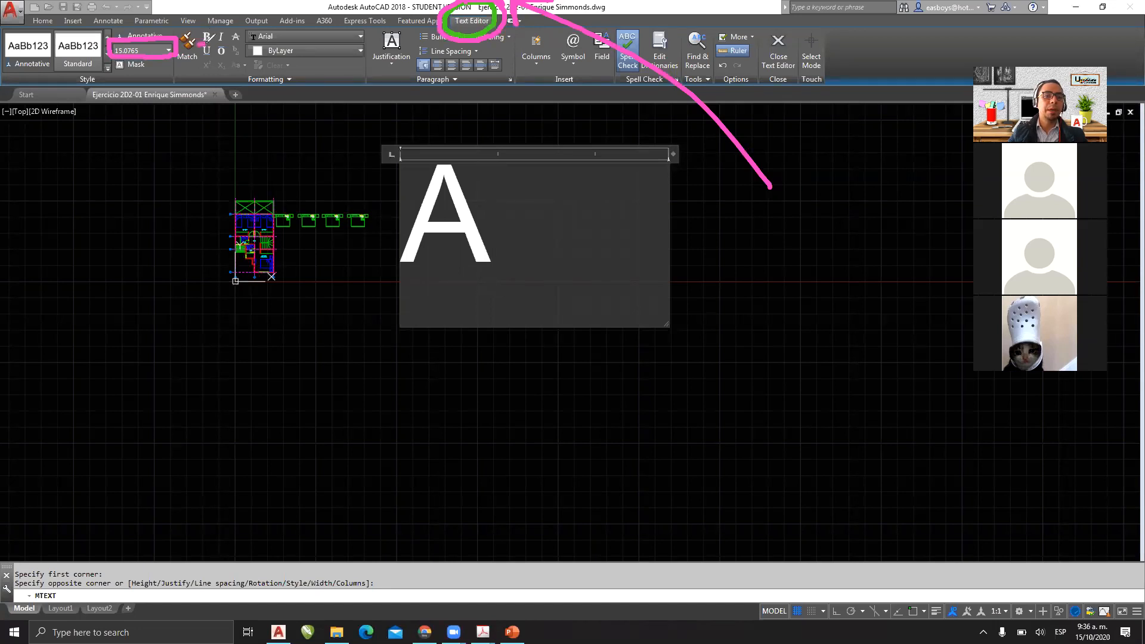
pyautogui.moveTo(215, 44); pyautogui.dragTo(240, 42)
pyautogui.moveTo(216, 75)
pyautogui.mouseDown()
pyautogui.moveTo(278, 41)
pyautogui.moveTo(375, 30)
pyautogui.moveTo(244, 29)
pyautogui.moveTo(245, 59)
pyautogui.moveTo(342, 59)
pyautogui.moveTo(351, 37)
pyautogui.mouseUp()
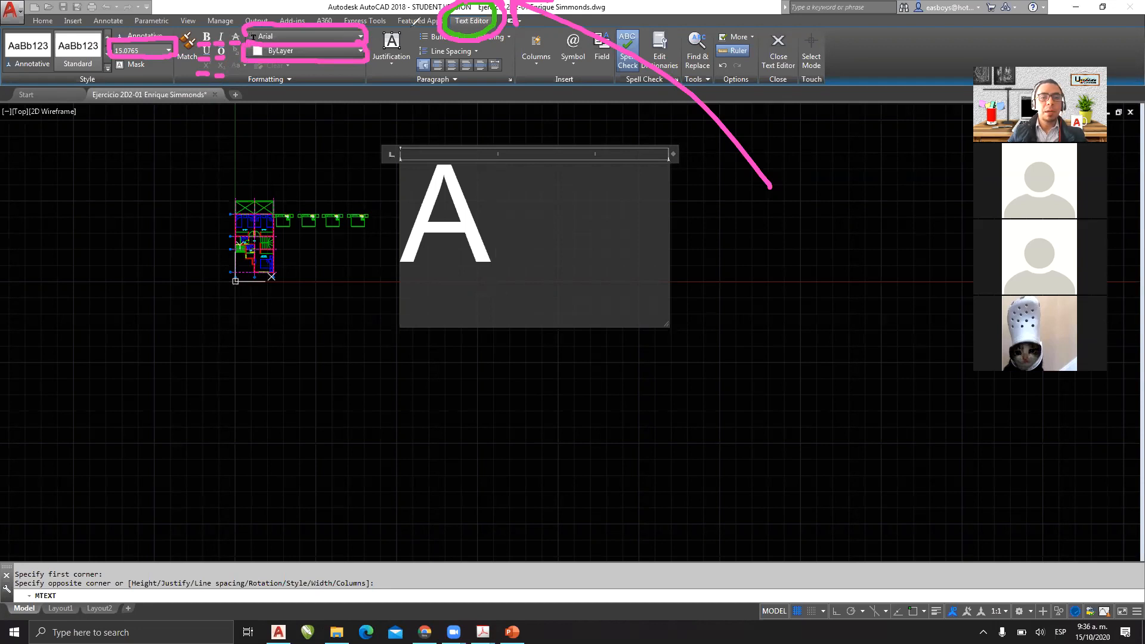
pyautogui.moveTo(406, 13)
pyautogui.mouseDown()
pyautogui.moveTo(367, 49)
pyautogui.moveTo(423, 39)
pyautogui.moveTo(371, 24)
pyautogui.moveTo(362, 39)
pyautogui.mouseUp()
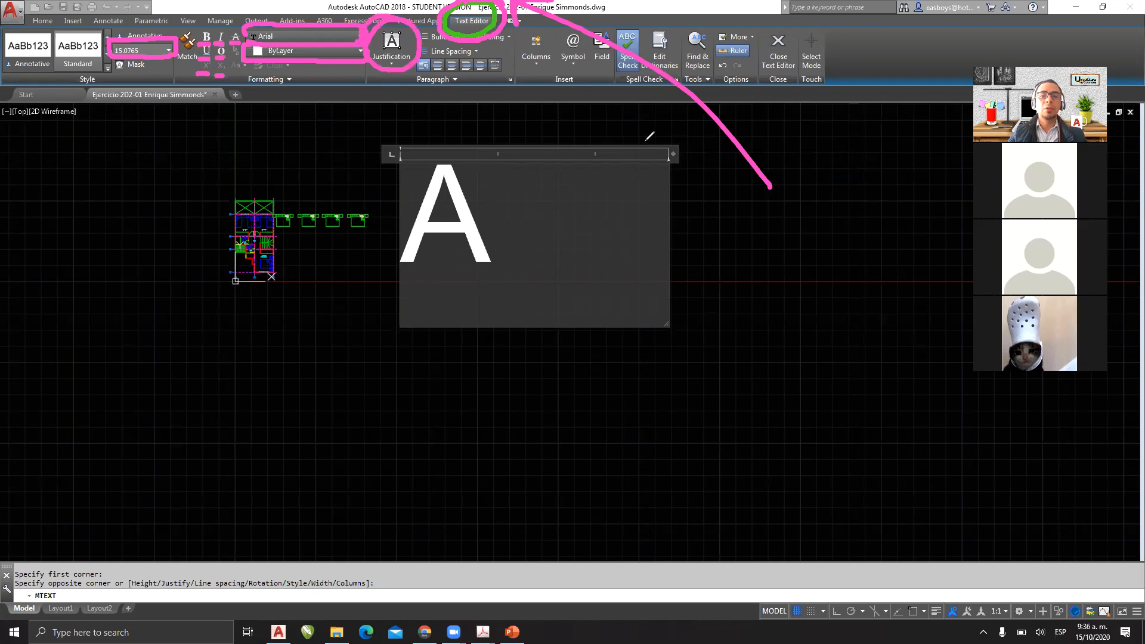
pyautogui.click(674, 148)
# Step: Outline the paragraph alignment, line spacing, Spell Check and Edit Dictionaries controls in pink, and clear the marks
pyautogui.moveTo(433, 50)
pyautogui.mouseDown()
pyautogui.moveTo(418, 57)
pyautogui.moveTo(427, 73)
pyautogui.moveTo(513, 69)
pyautogui.moveTo(508, 54)
pyautogui.moveTo(425, 52)
pyautogui.mouseUp()
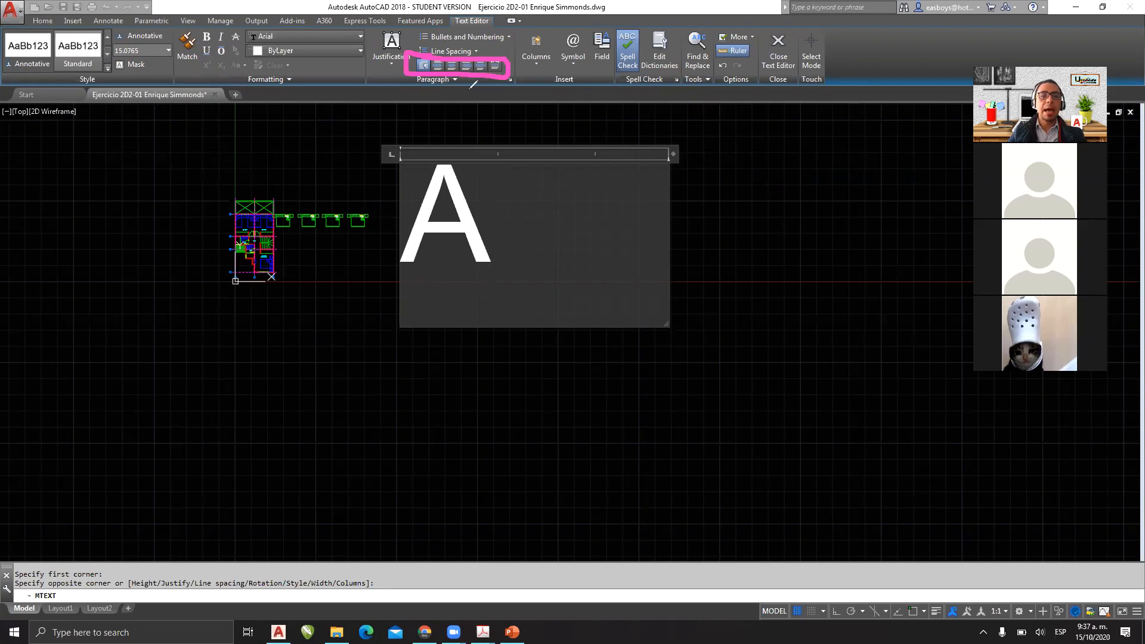
pyautogui.moveTo(412, 46)
pyautogui.mouseDown()
pyautogui.moveTo(513, 42)
pyautogui.moveTo(434, 22)
pyautogui.moveTo(412, 22)
pyautogui.moveTo(412, 42)
pyautogui.mouseUp()
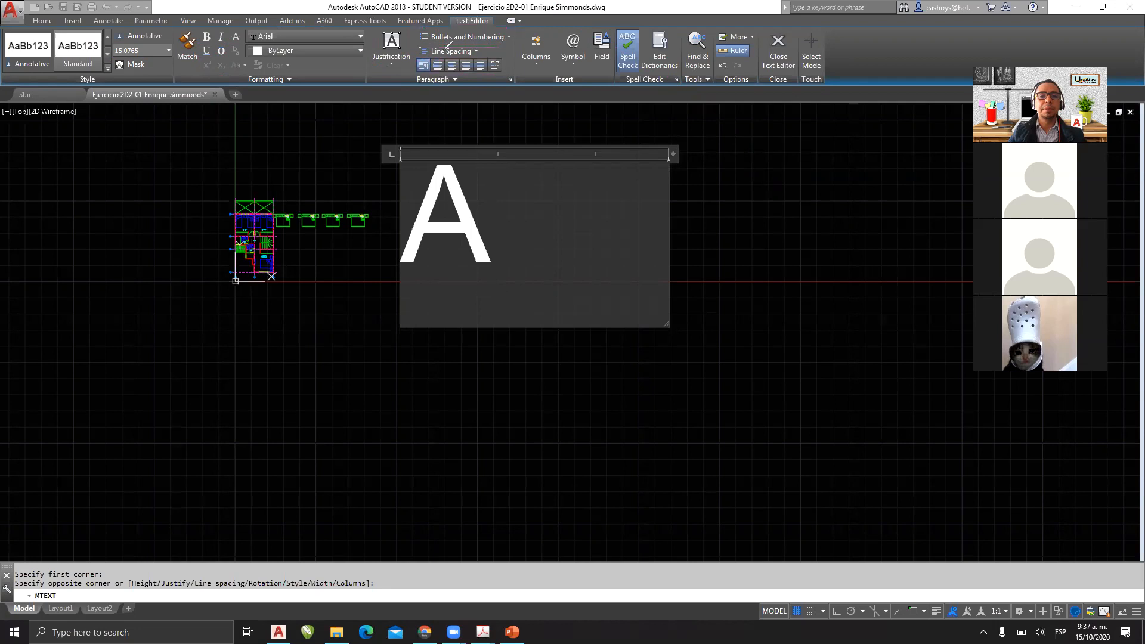
pyautogui.moveTo(417, 57)
pyautogui.mouseDown()
pyautogui.moveTo(488, 47)
pyautogui.moveTo(425, 40)
pyautogui.moveTo(412, 45)
pyautogui.moveTo(415, 62)
pyautogui.mouseUp()
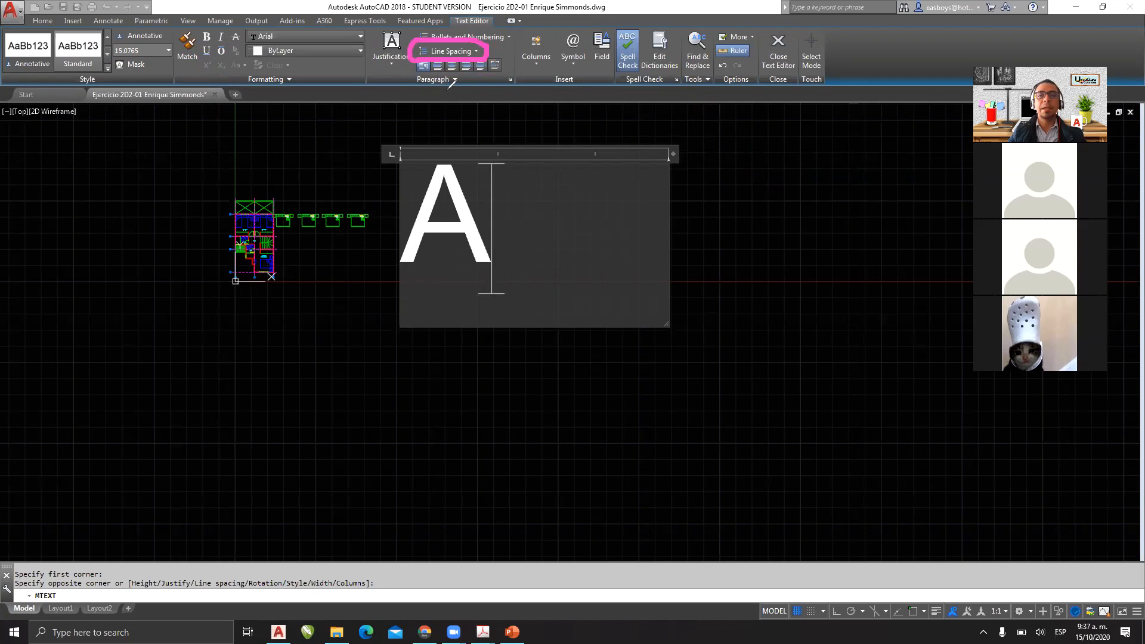
pyautogui.moveTo(631, 17)
pyautogui.mouseDown()
pyautogui.moveTo(607, 57)
pyautogui.moveTo(623, 82)
pyautogui.moveTo(644, 36)
pyautogui.moveTo(621, 18)
pyautogui.moveTo(682, 21)
pyautogui.moveTo(697, 90)
pyautogui.moveTo(636, 74)
pyautogui.moveTo(644, 85)
pyautogui.mouseUp()
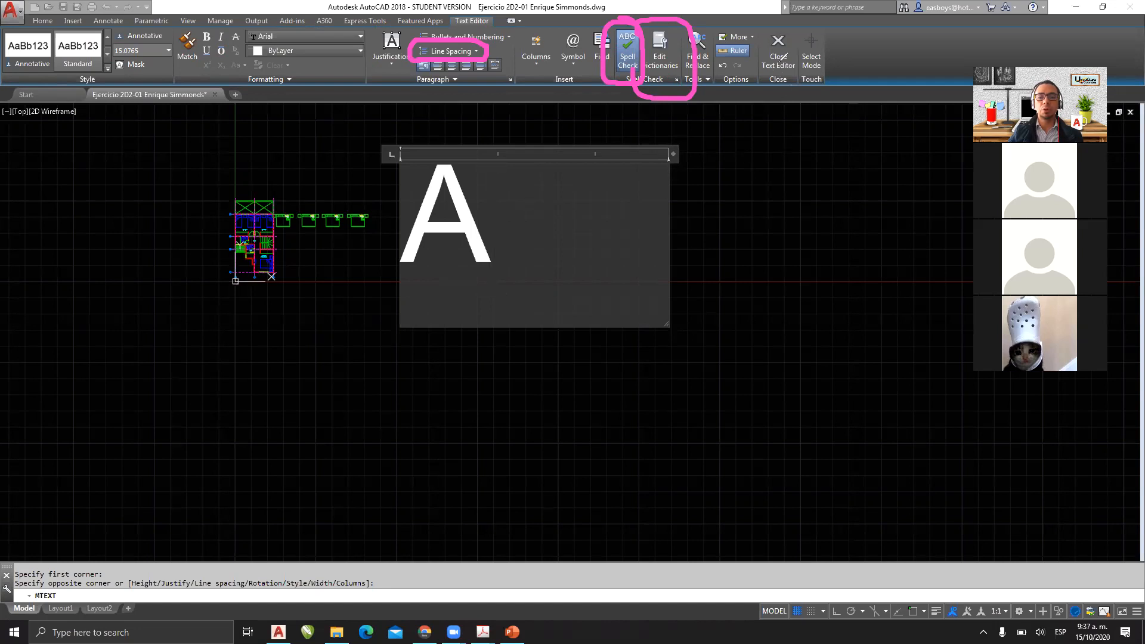
pyautogui.click(679, 147)
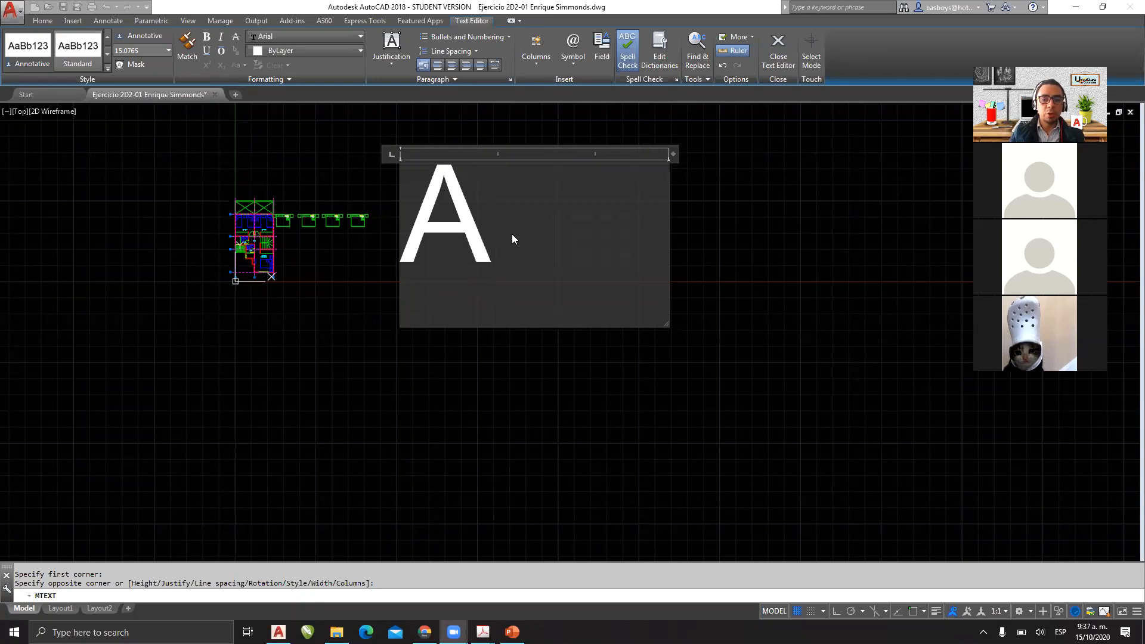
# Step: Replace the letter "A" in the multiline text box with "PLANTA DE ARQUITECTURA"
pyautogui.press('BackSpace')
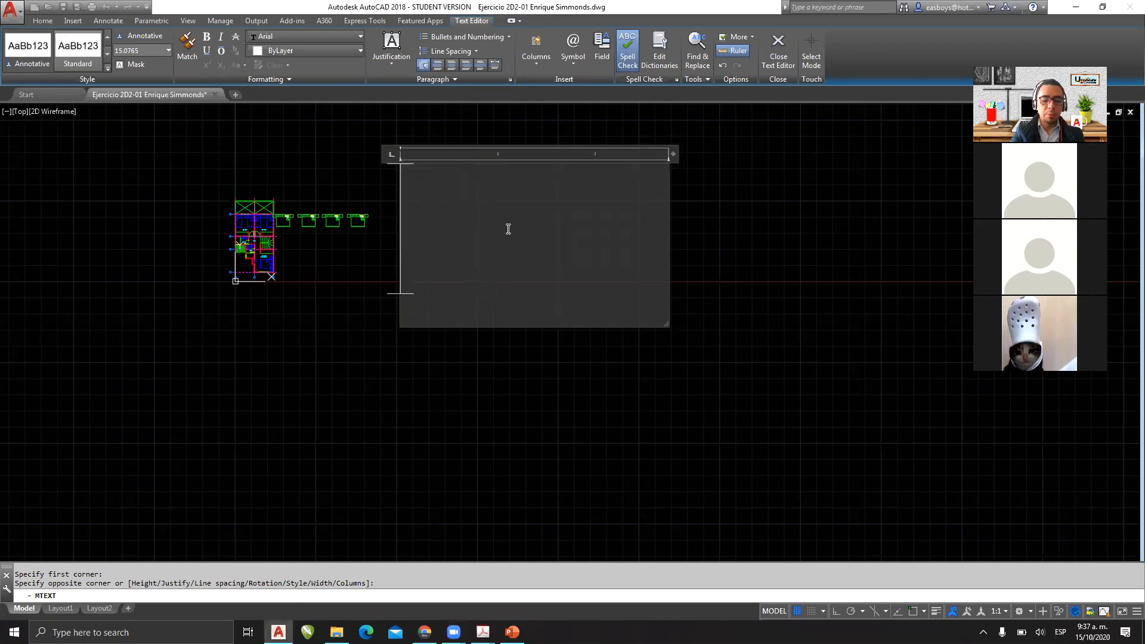
pyautogui.write('PLANTA DE AR')
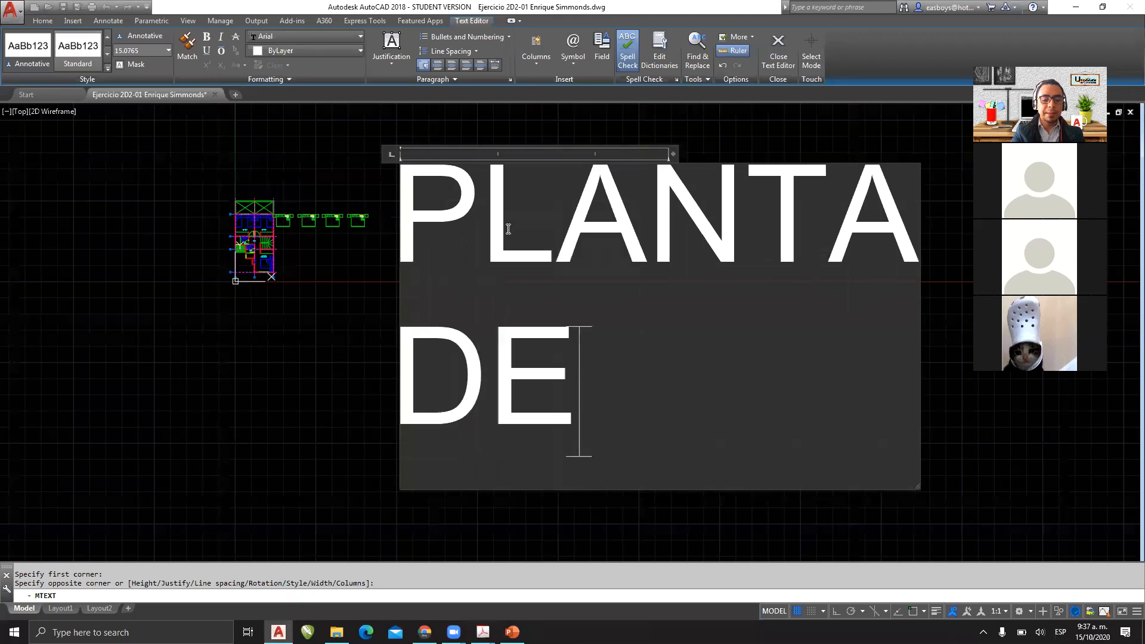
pyautogui.write('QUITECTURA')
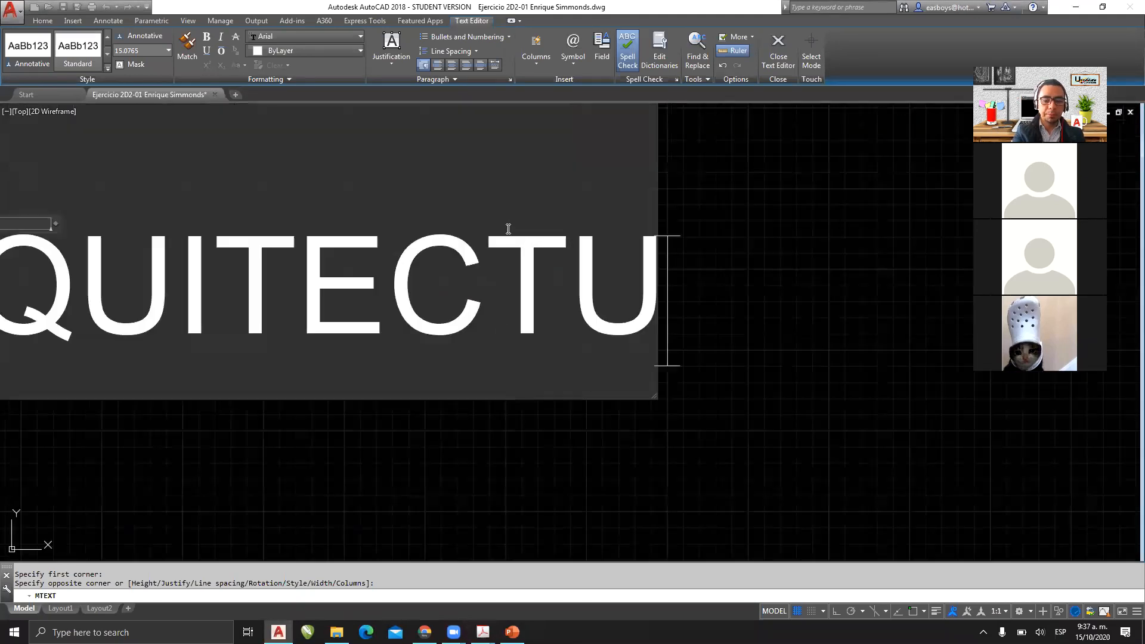
pyautogui.scroll(-4, 464, 220)
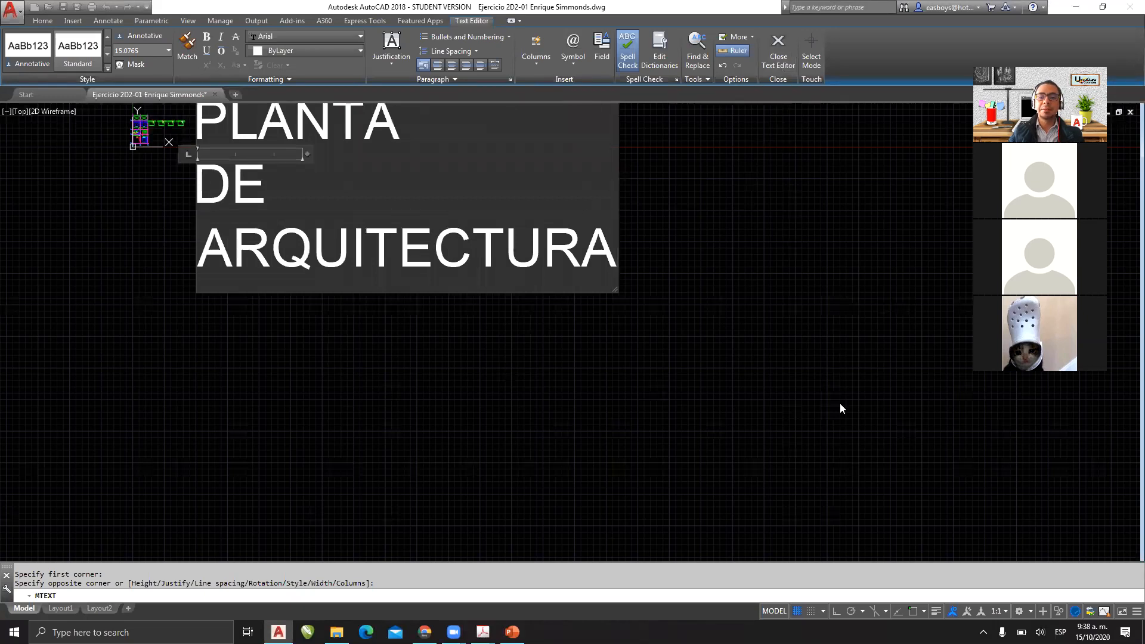
# Step: Circle the Close Text Editor command in pink, clear the mark and finish editing the multiline text
pyautogui.moveTo(828, 75)
pyautogui.mouseDown()
pyautogui.moveTo(787, 8)
pyautogui.moveTo(749, 38)
pyautogui.moveTo(727, 95)
pyautogui.mouseUp()
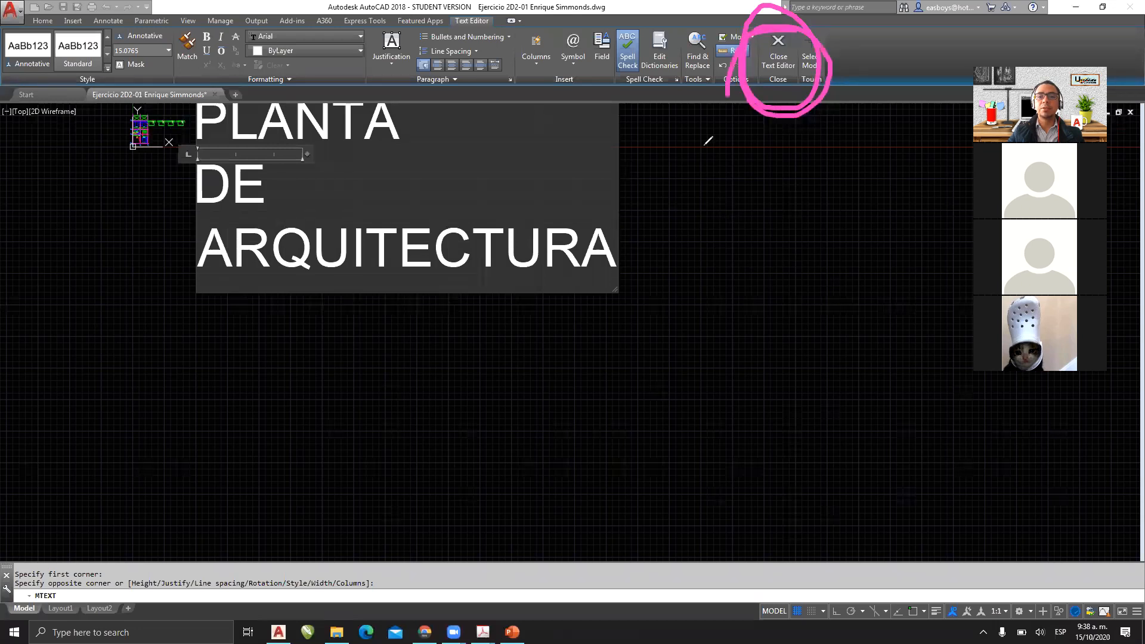
pyautogui.click(853, 407)
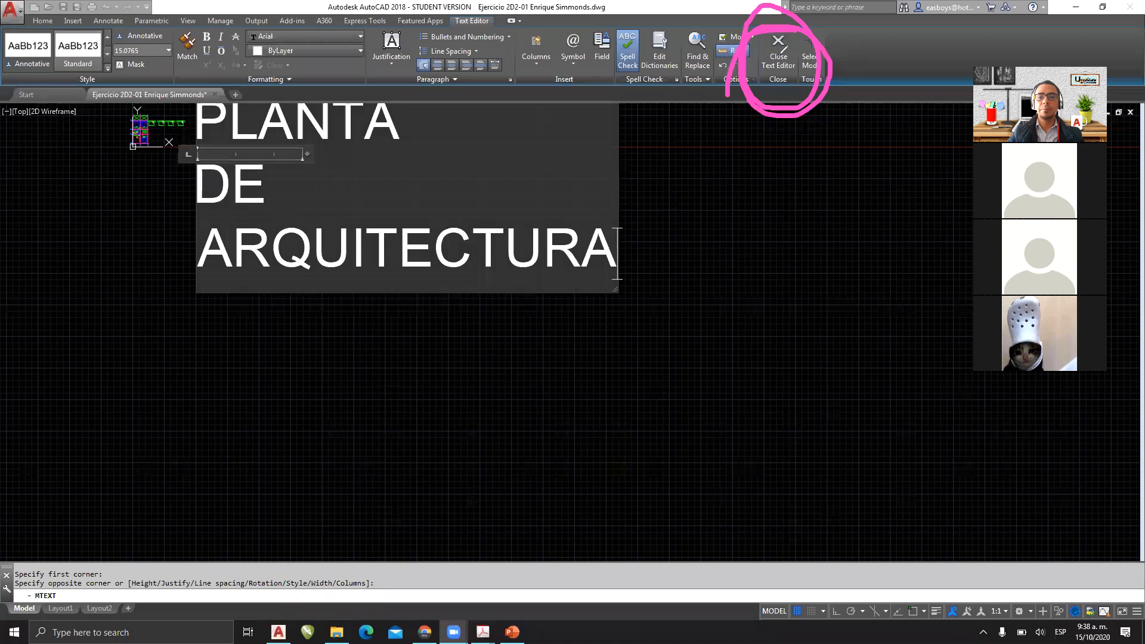
pyautogui.click(781, 55)
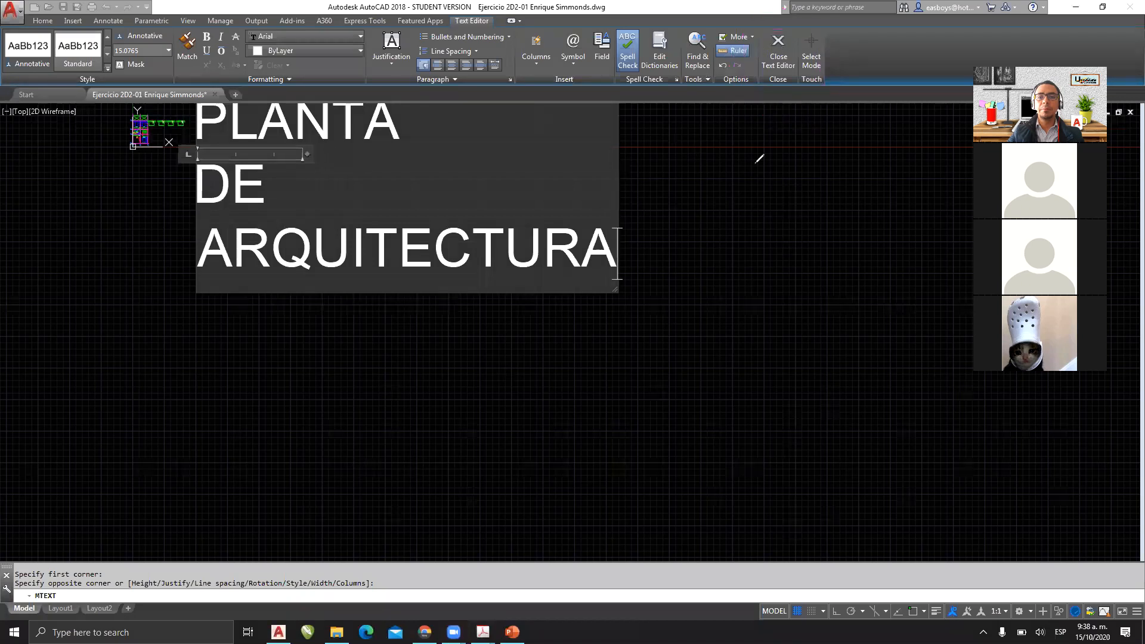
pyautogui.click(781, 48)
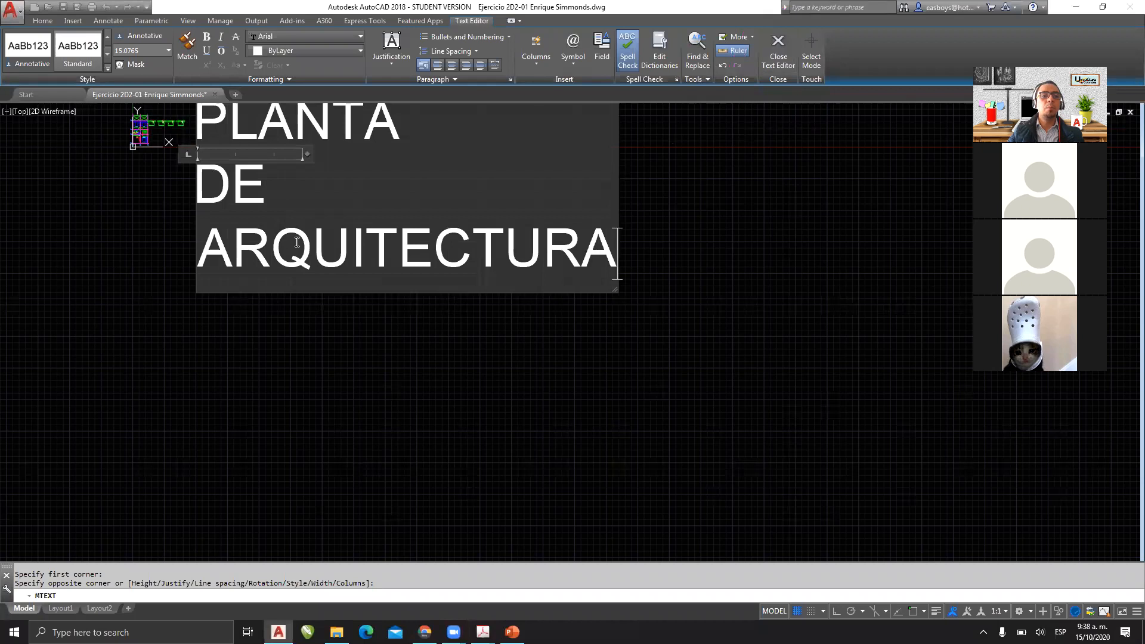
pyautogui.click(776, 56)
# Step: Compare the multiline text's size with the floor plan and check which editing commands the selected text offers
pyautogui.moveTo(371, 254); pyautogui.dragTo(442, 322, button='middle')
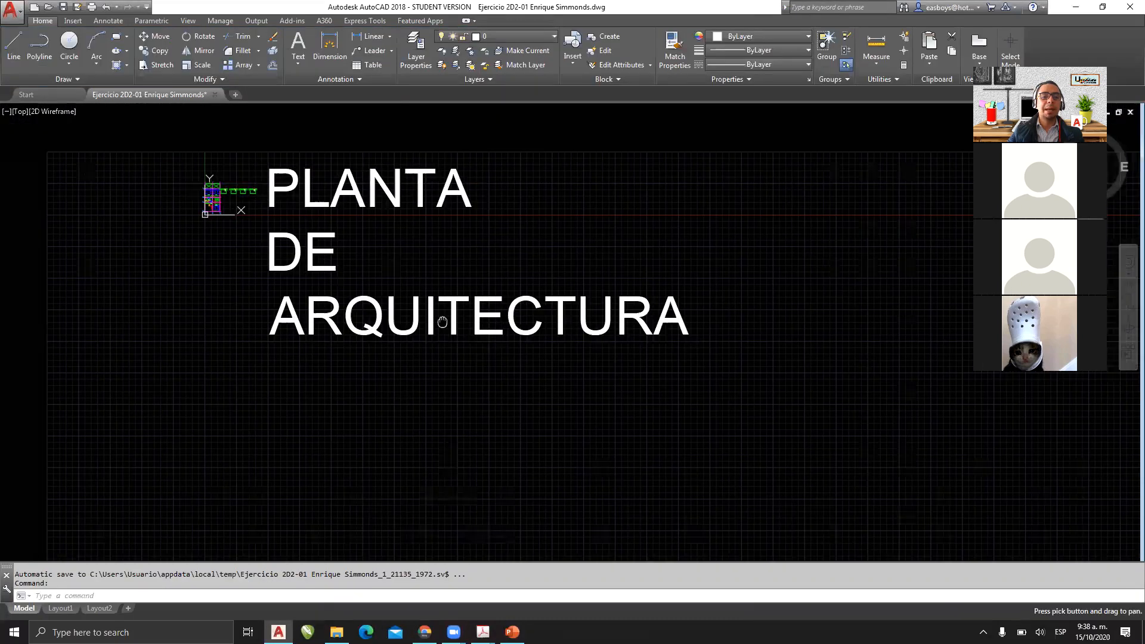
pyautogui.scroll(5, 287, 179)
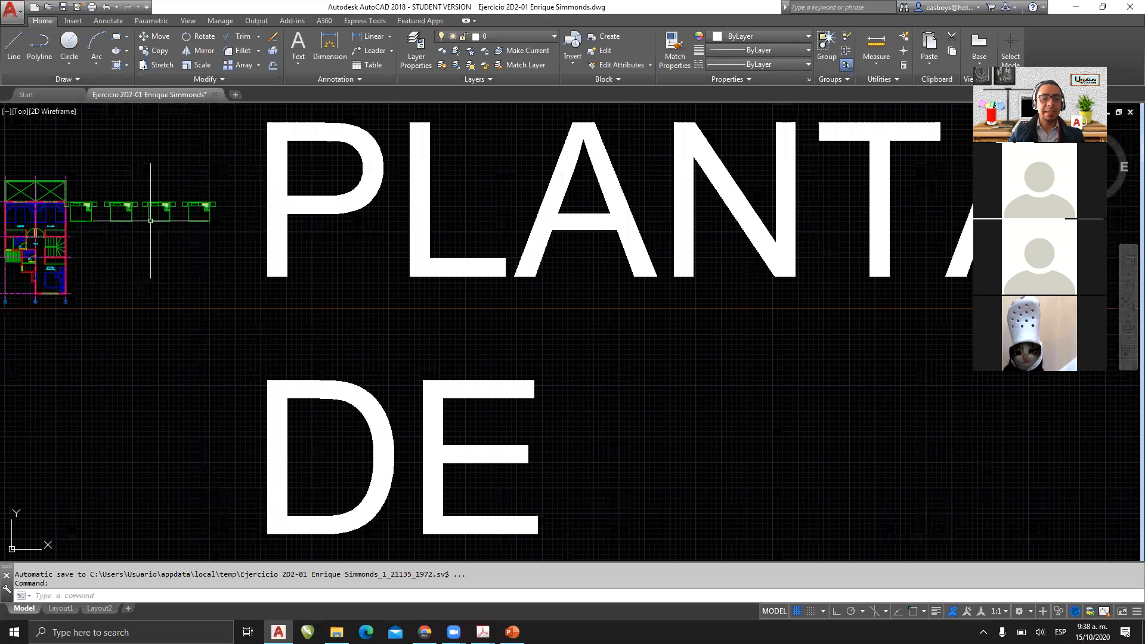
pyautogui.scroll(-4, 291, 201)
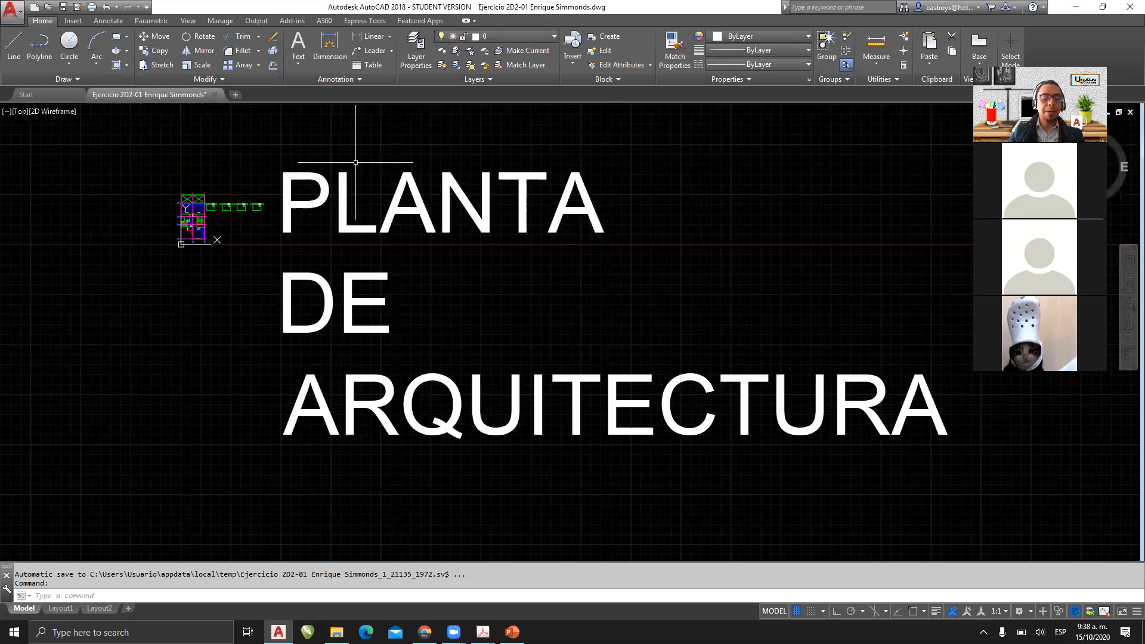
pyautogui.scroll(-2, 394, 250)
pyautogui.scroll(-1, 370, 255)
pyautogui.scroll(3, 371, 256)
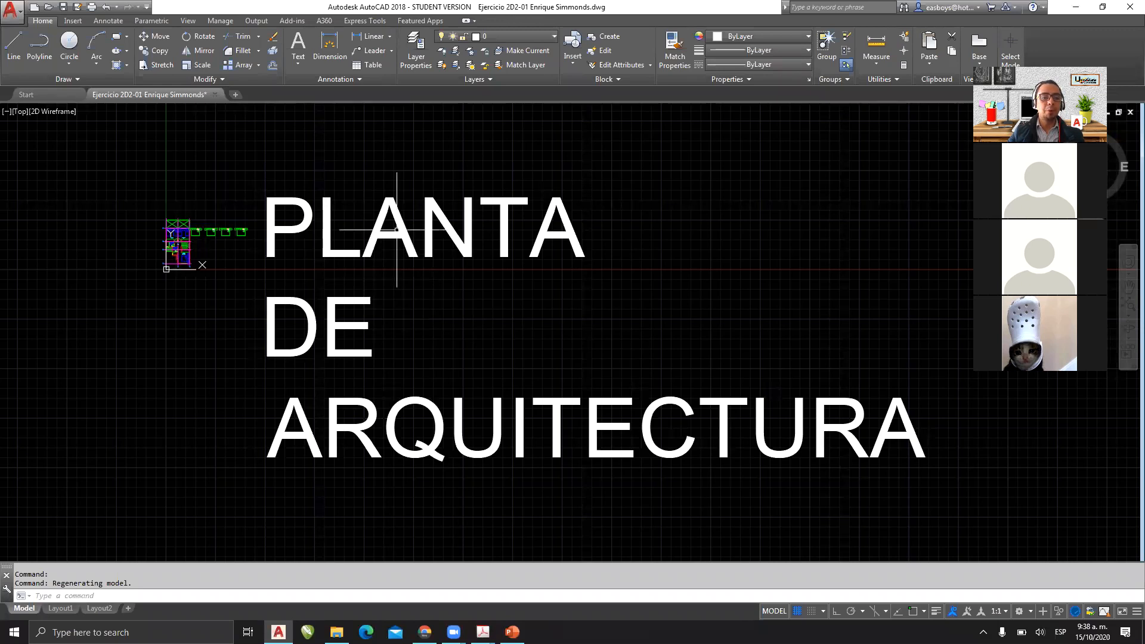
pyautogui.click(454, 162)
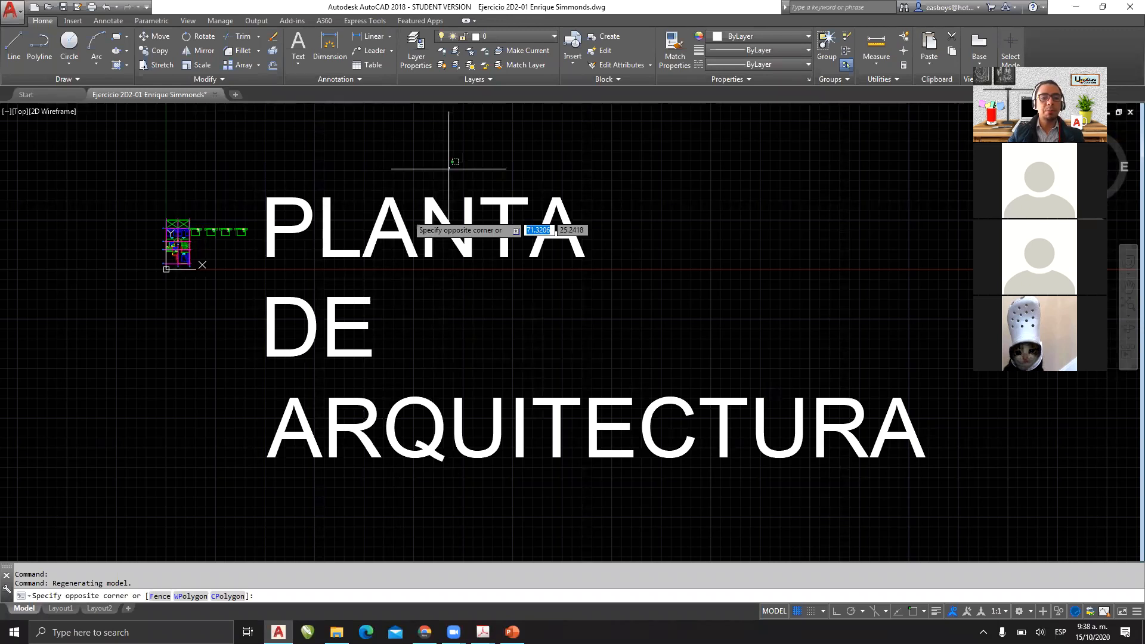
pyautogui.click(361, 287)
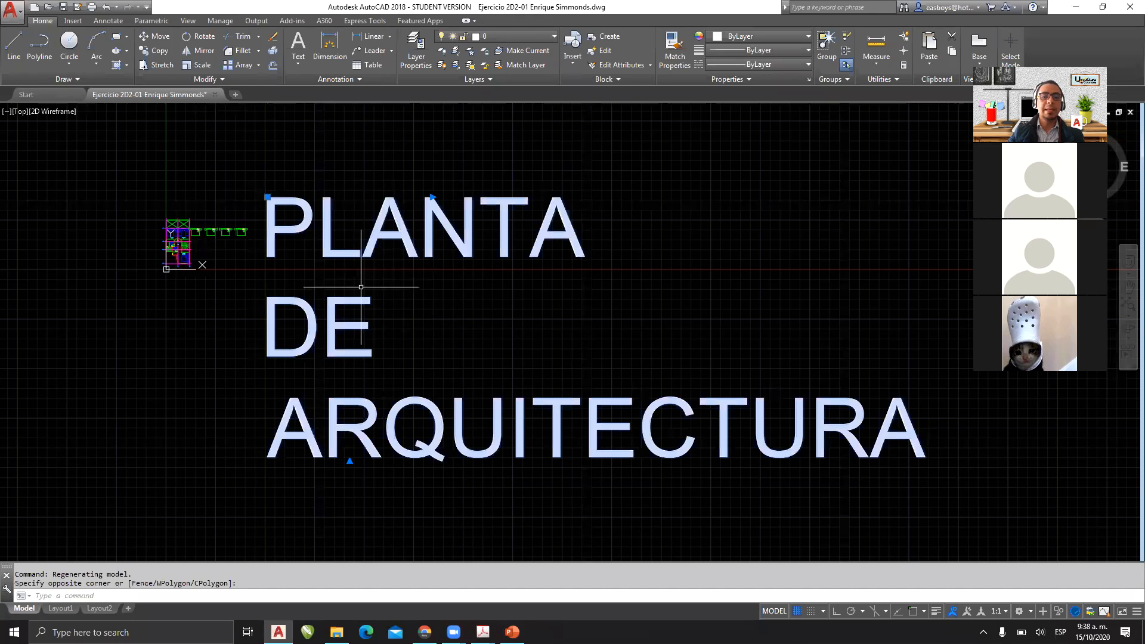
pyautogui.rightClick(376, 224)
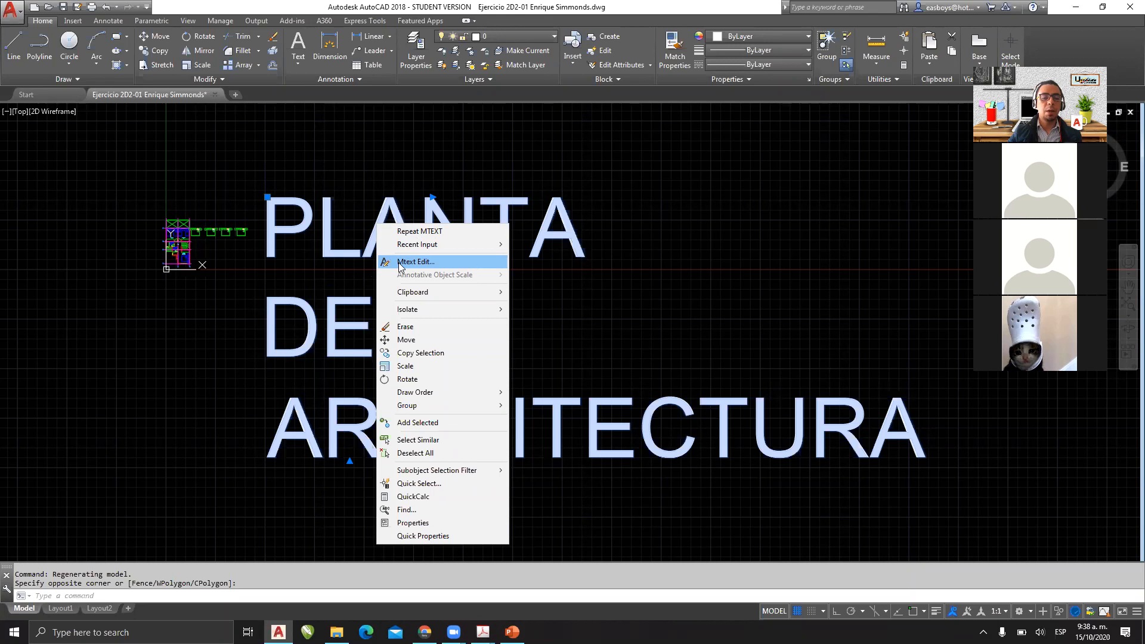
pyautogui.press('Escape')
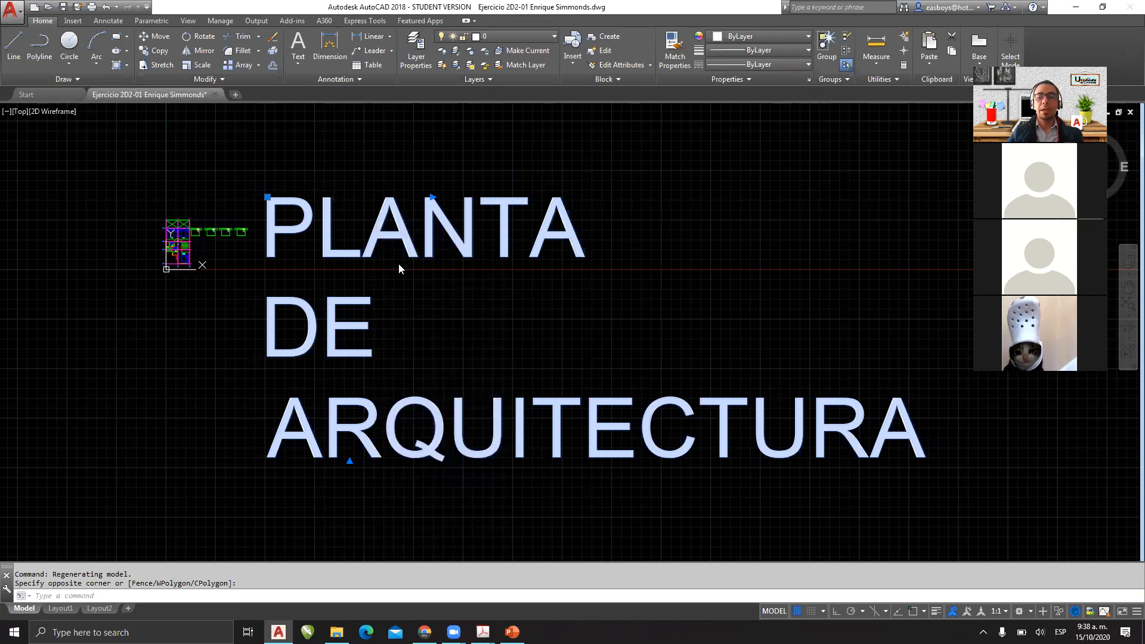
# Step: Set the height of the whole "PLANTA DE ARQUITECTURA" multiline text to 5 and close the editor
pyautogui.doubleClick(399, 264)
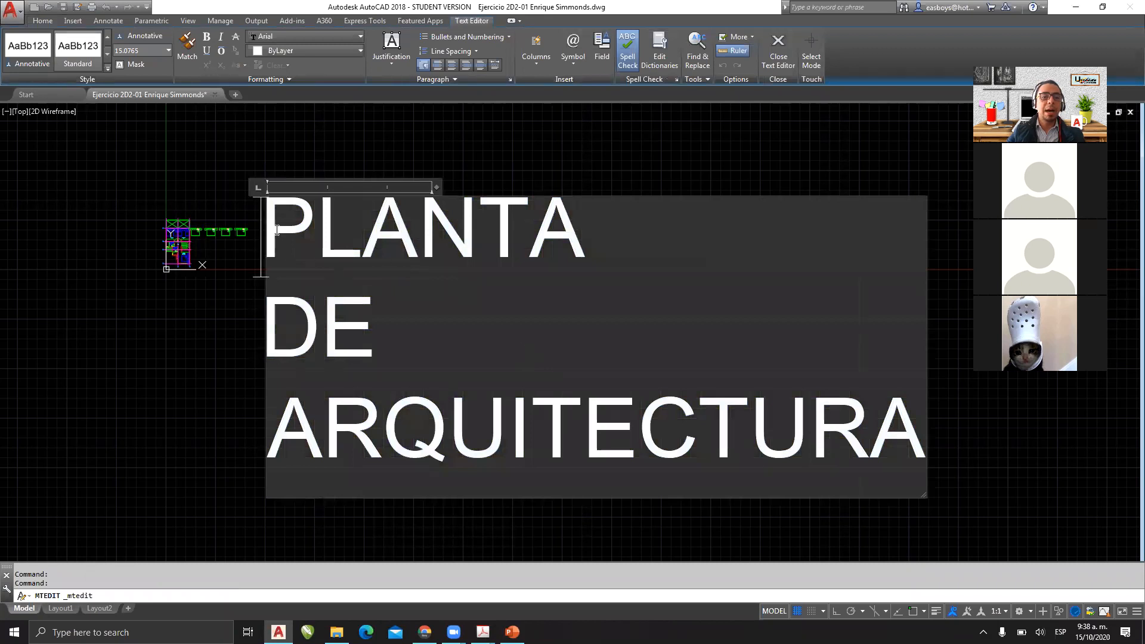
pyautogui.moveTo(272, 229); pyautogui.dragTo(885, 416)
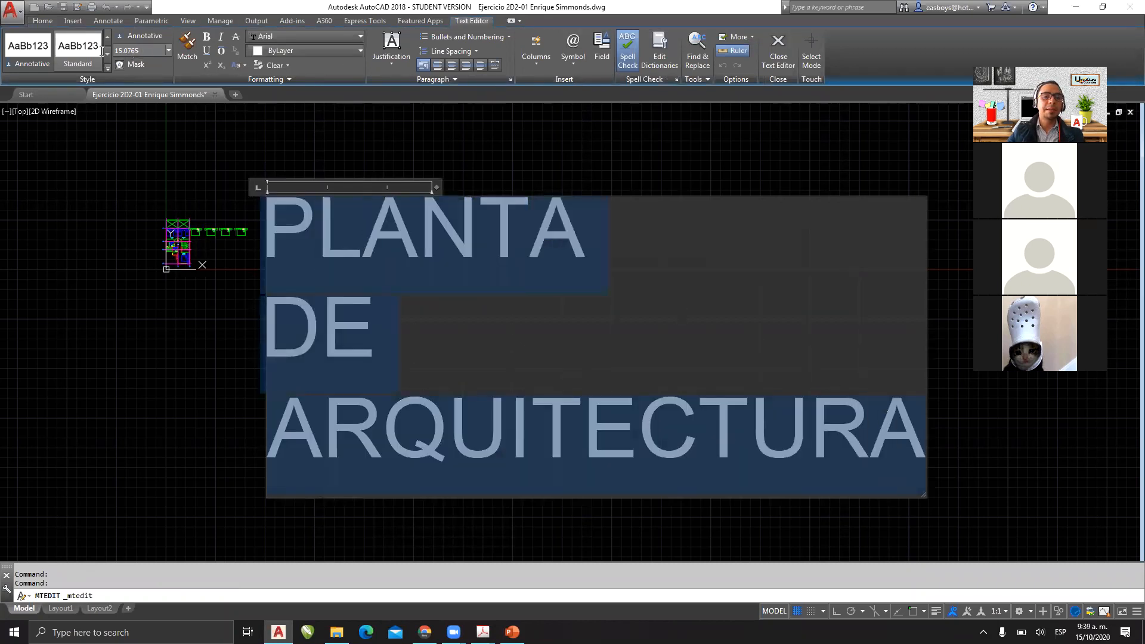
pyautogui.moveTo(148, 51); pyautogui.dragTo(115, 48)
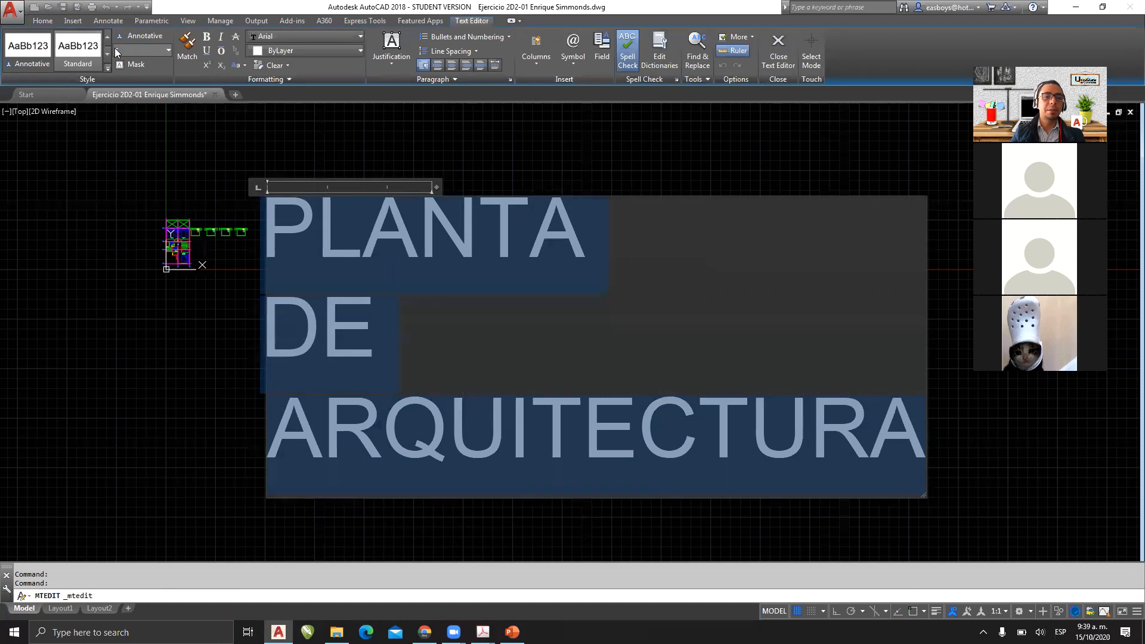
pyautogui.write('5')
pyautogui.press('Return')
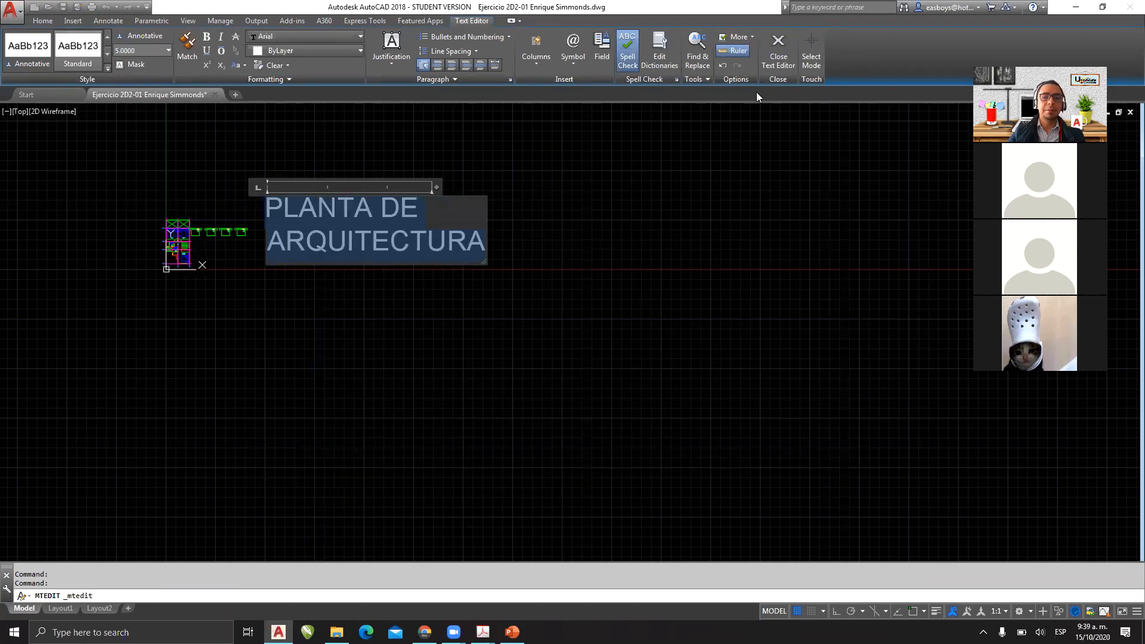
pyautogui.click(779, 48)
# Step: Reopen the "PLANTA DE ARQUITECTURA" multiline text, set its height to 1.0 and close the editor
pyautogui.scroll(2, 221, 243)
pyautogui.moveTo(250, 242); pyautogui.dragTo(337, 288, button='middle')
pyautogui.click(482, 190)
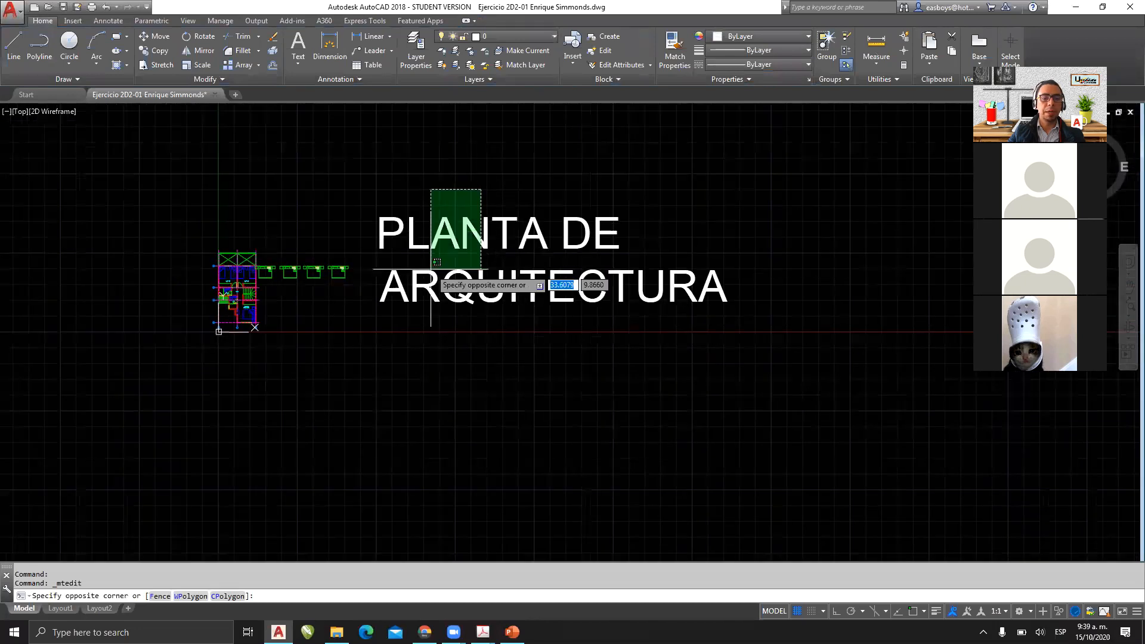
pyautogui.click(431, 269)
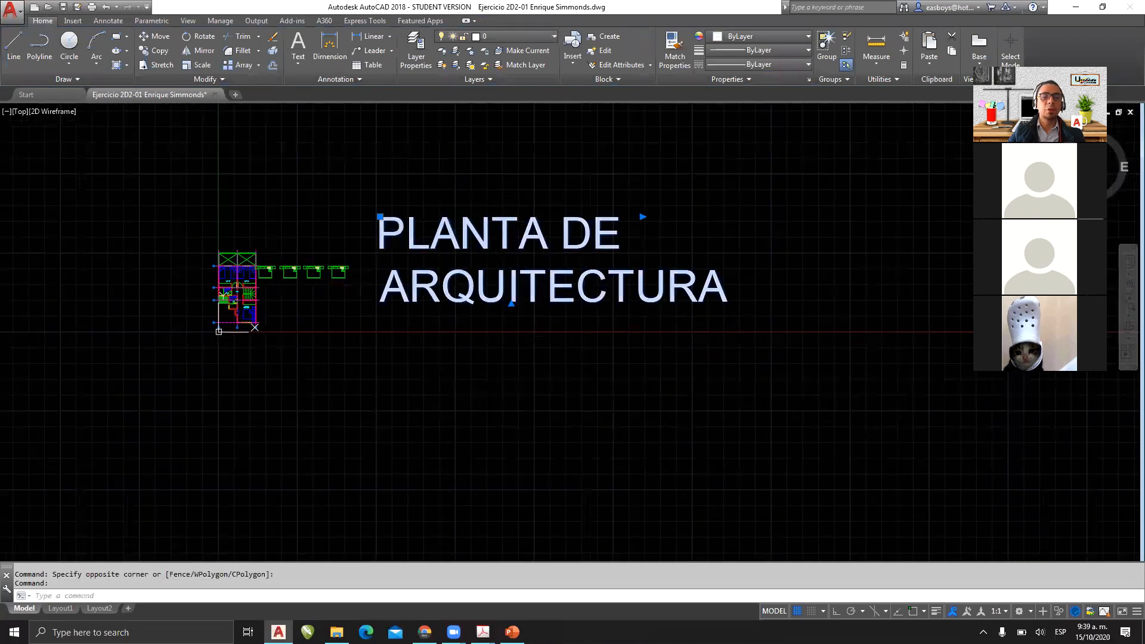
pyautogui.doubleClick(446, 233)
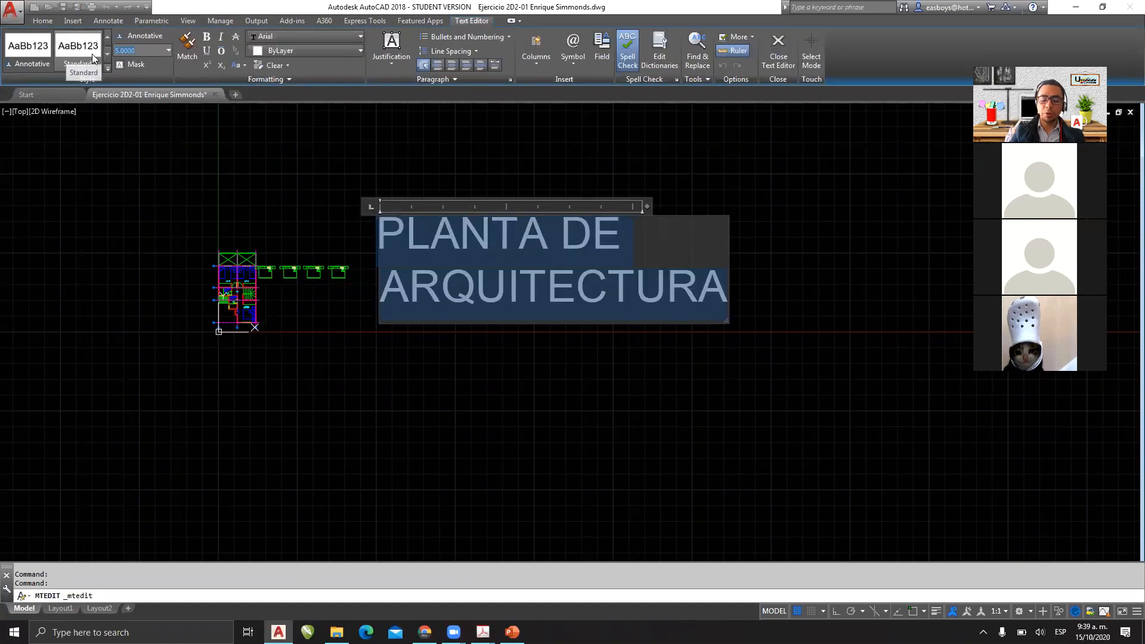
pyautogui.write('1.0')
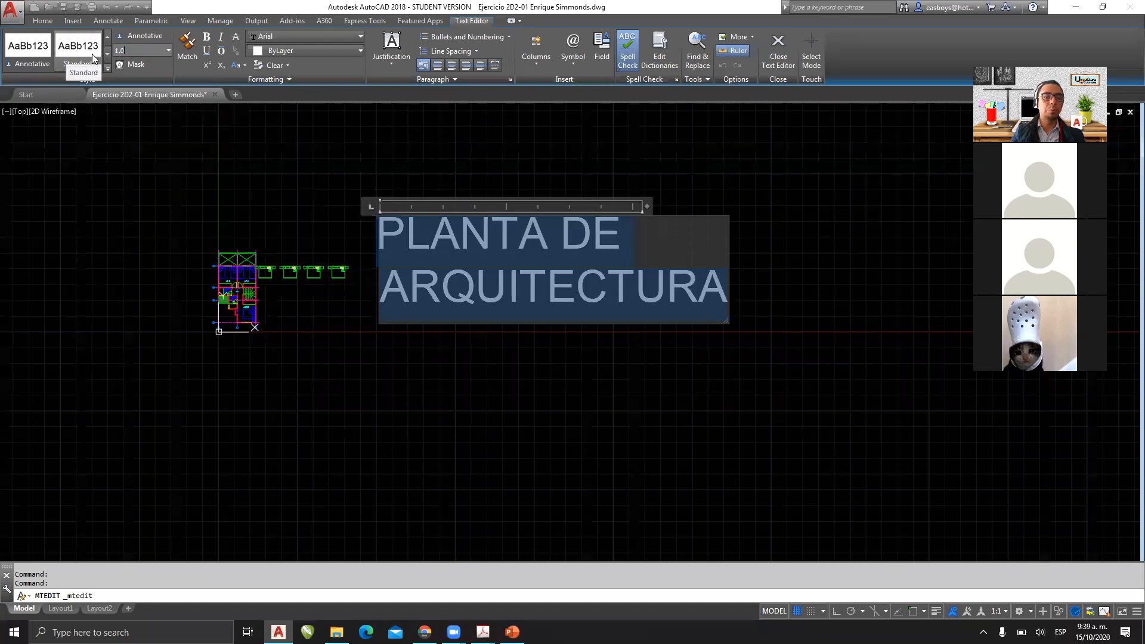
pyautogui.press('Return')
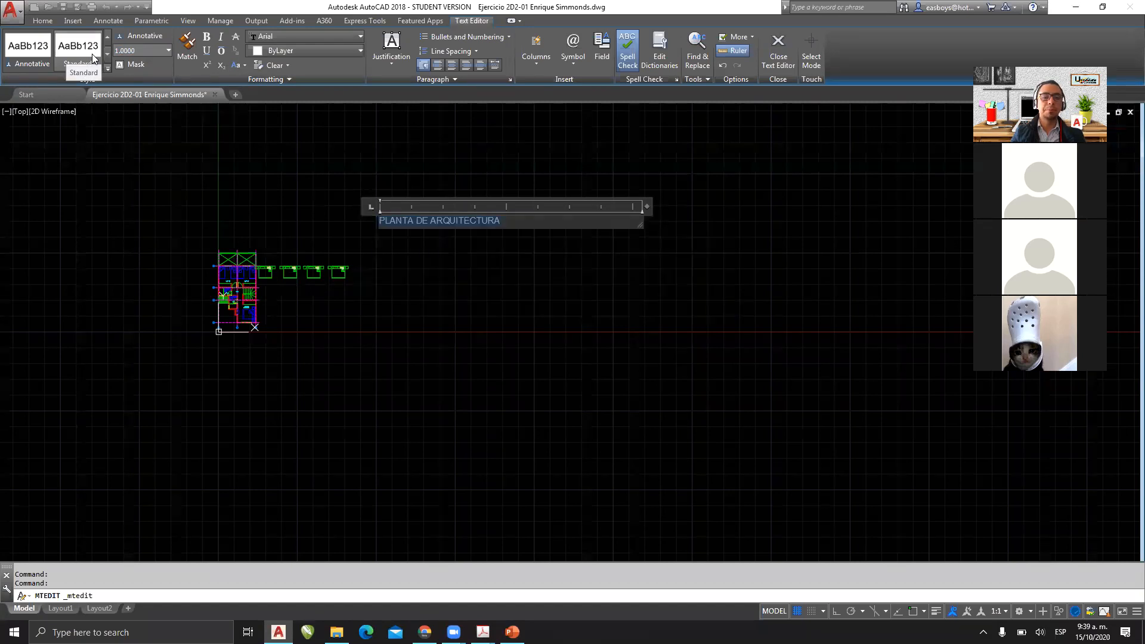
pyautogui.click(778, 47)
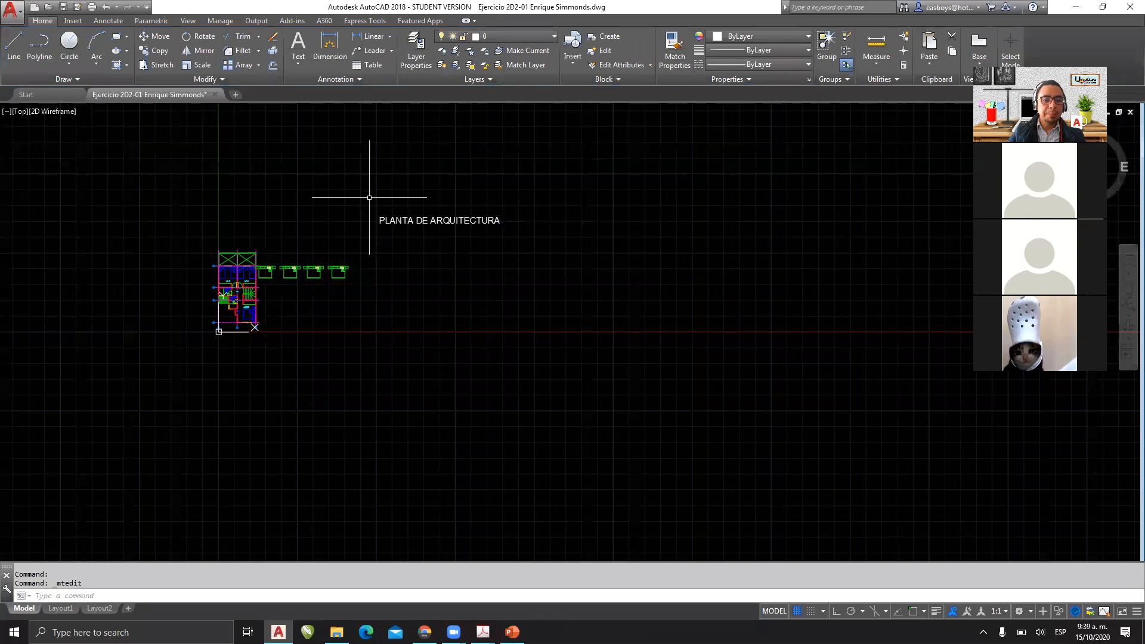
# Step: Move the "PLANTA DE ARQUITECTURA" text to just below the floor plan
pyautogui.scroll(2, 369, 221)
pyautogui.click(516, 200)
pyautogui.click(507, 246)
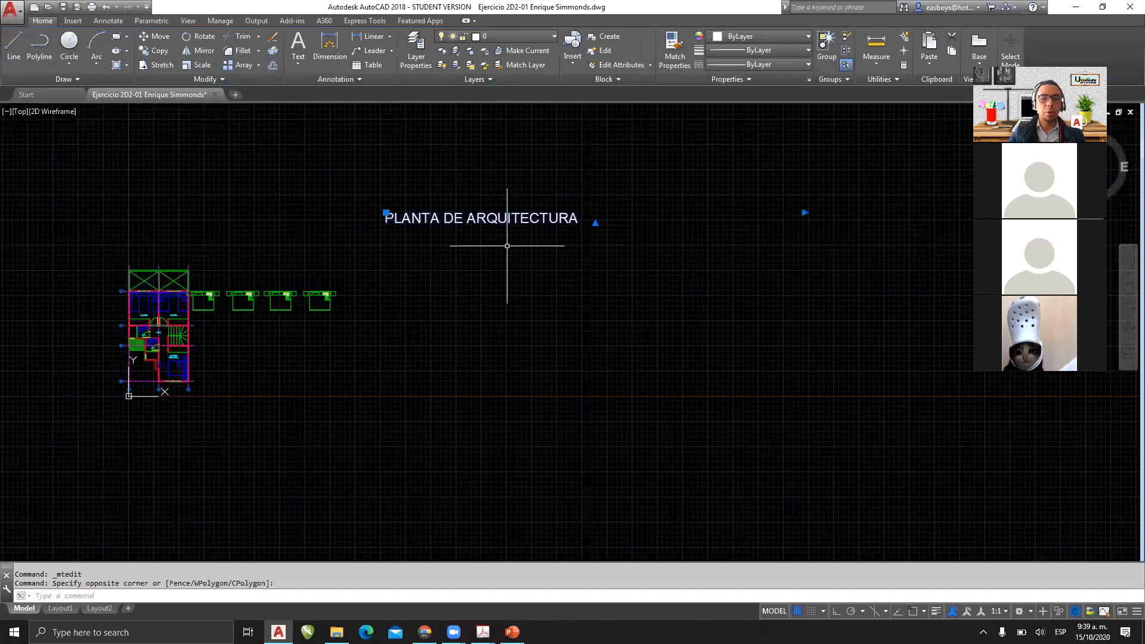
pyautogui.write('m')
pyautogui.press('Return')
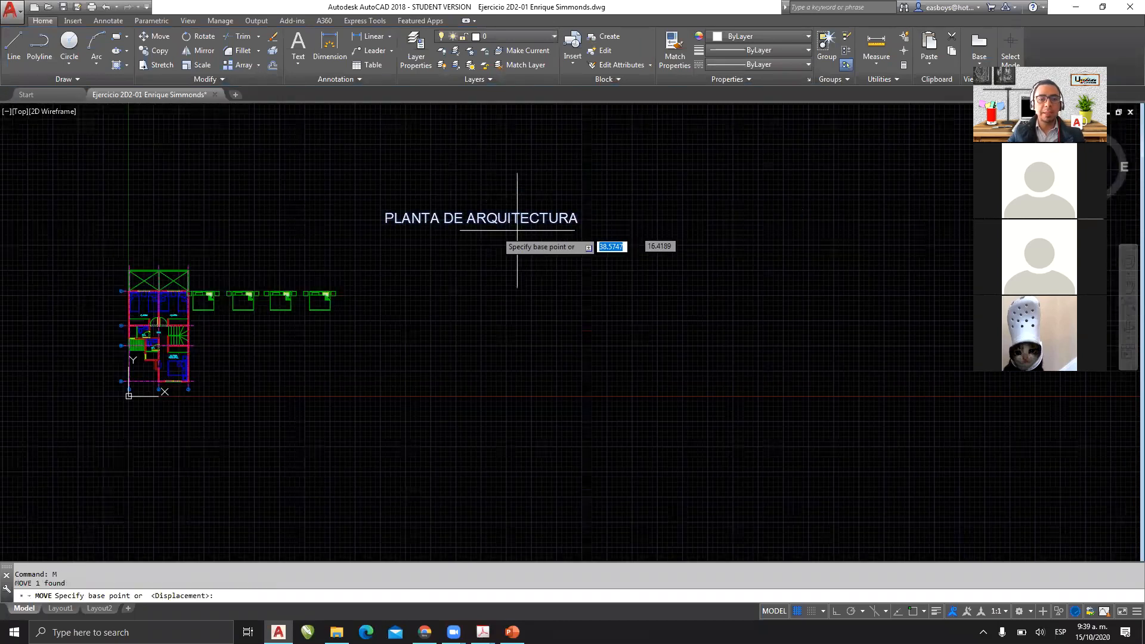
pyautogui.click(497, 232)
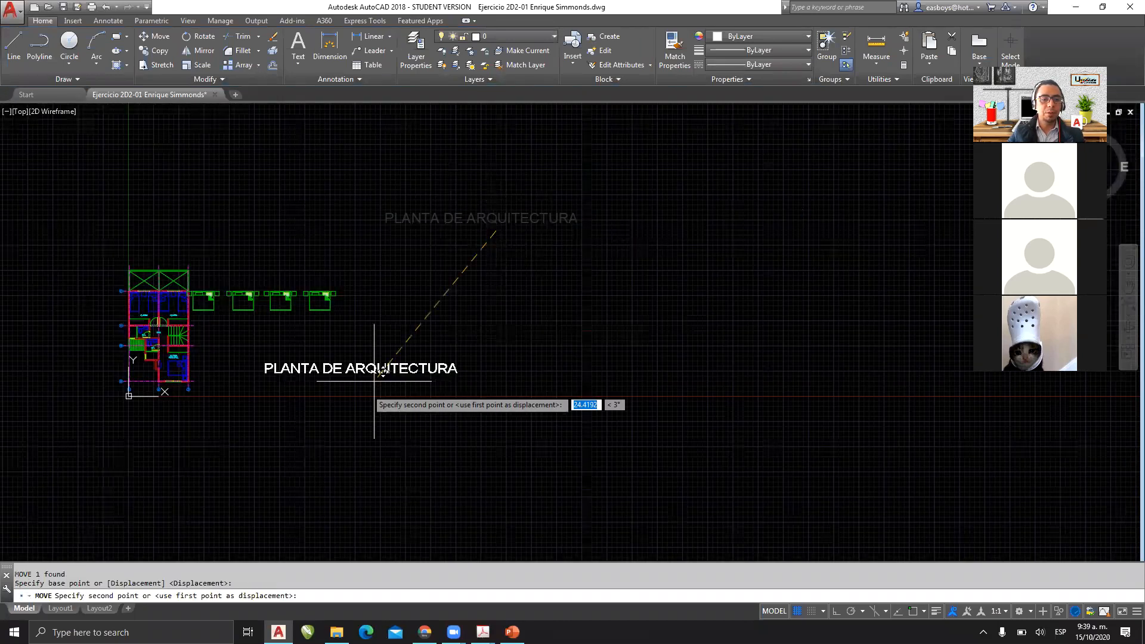
pyautogui.click(226, 415)
pyautogui.press('Escape')
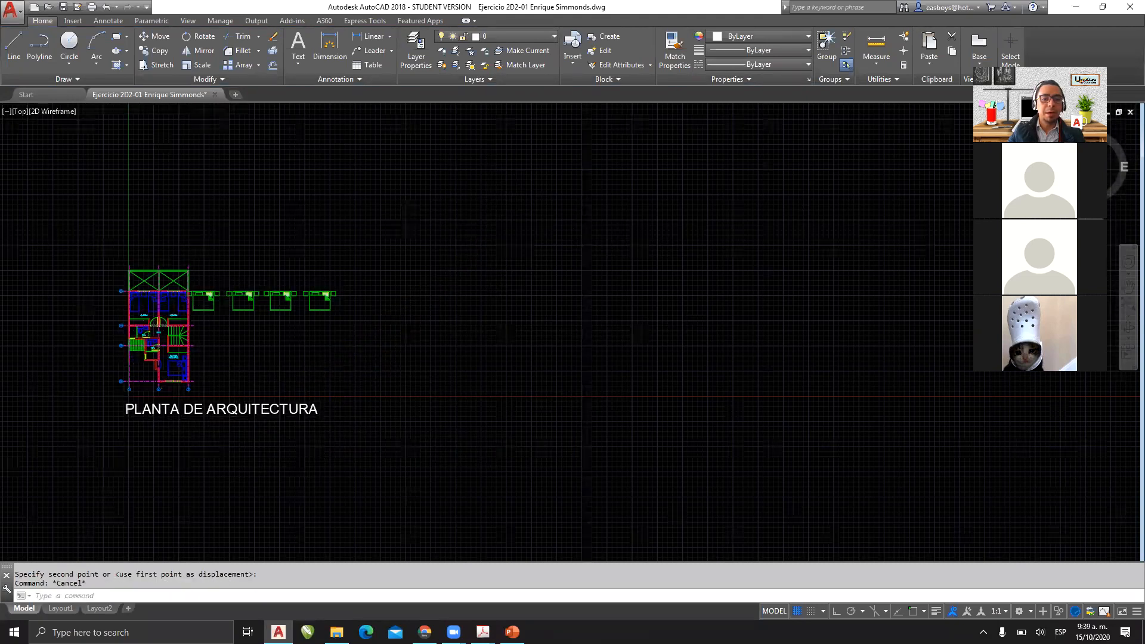
# Step: Set the height of the "PLANTA DE ARQUITECTURA" multiline text to 0.3 and close the editor
pyautogui.scroll(4, 101, 393)
pyautogui.moveTo(324, 436); pyautogui.dragTo(344, 393, button='middle')
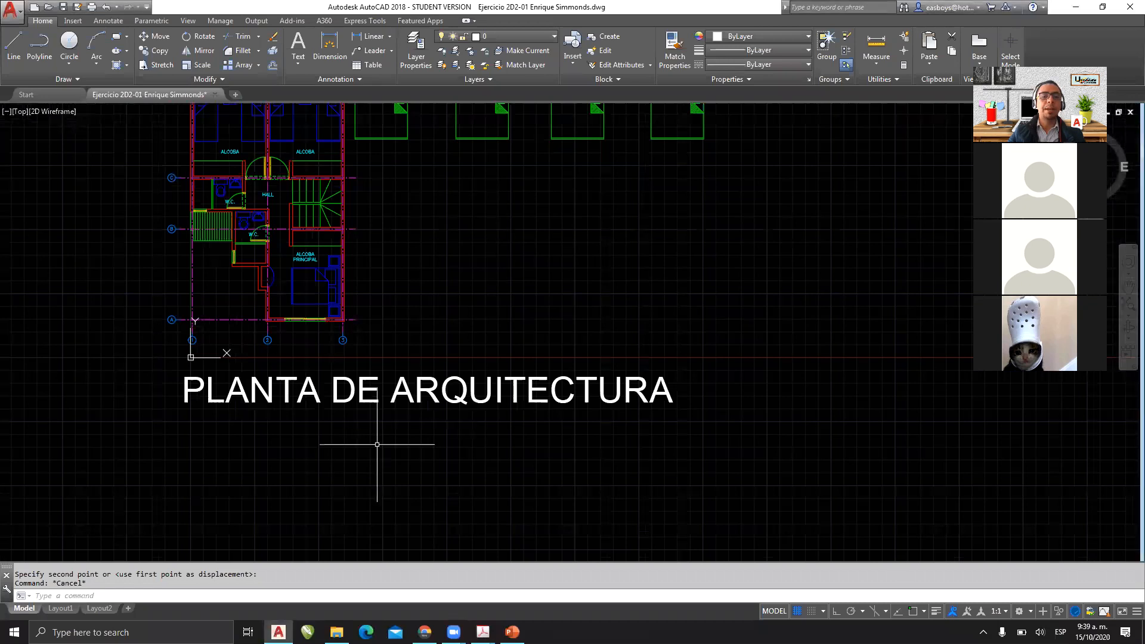
pyautogui.moveTo(355, 421); pyautogui.dragTo(368, 450, button='middle')
pyautogui.scroll(2, 368, 454)
pyautogui.scroll(-2, 422, 420)
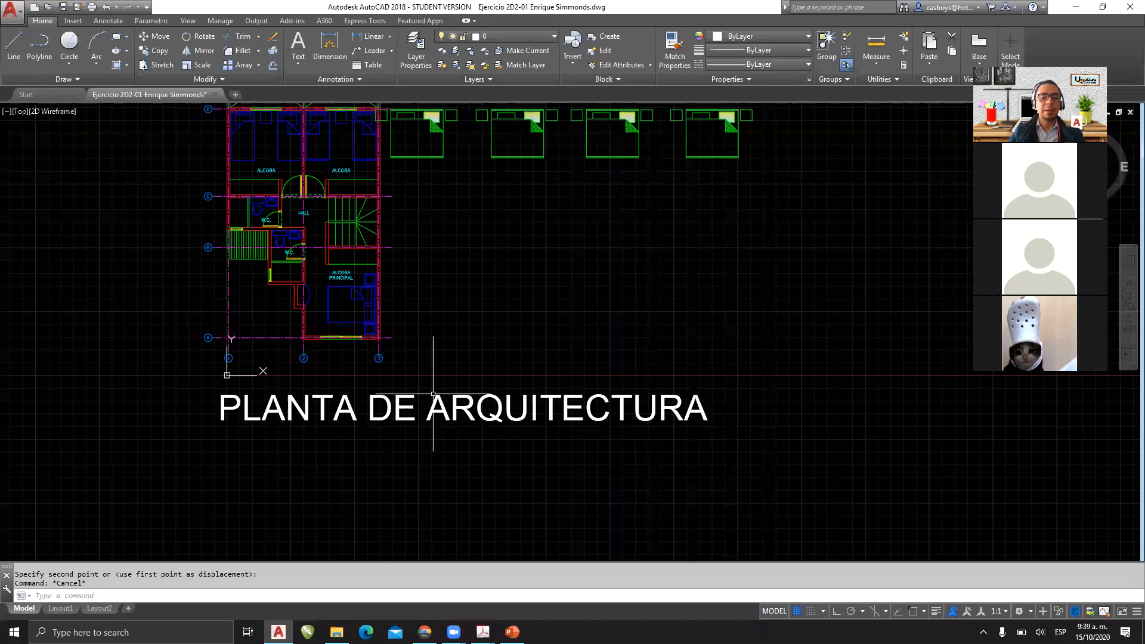
pyautogui.click(414, 389)
pyautogui.click(383, 417)
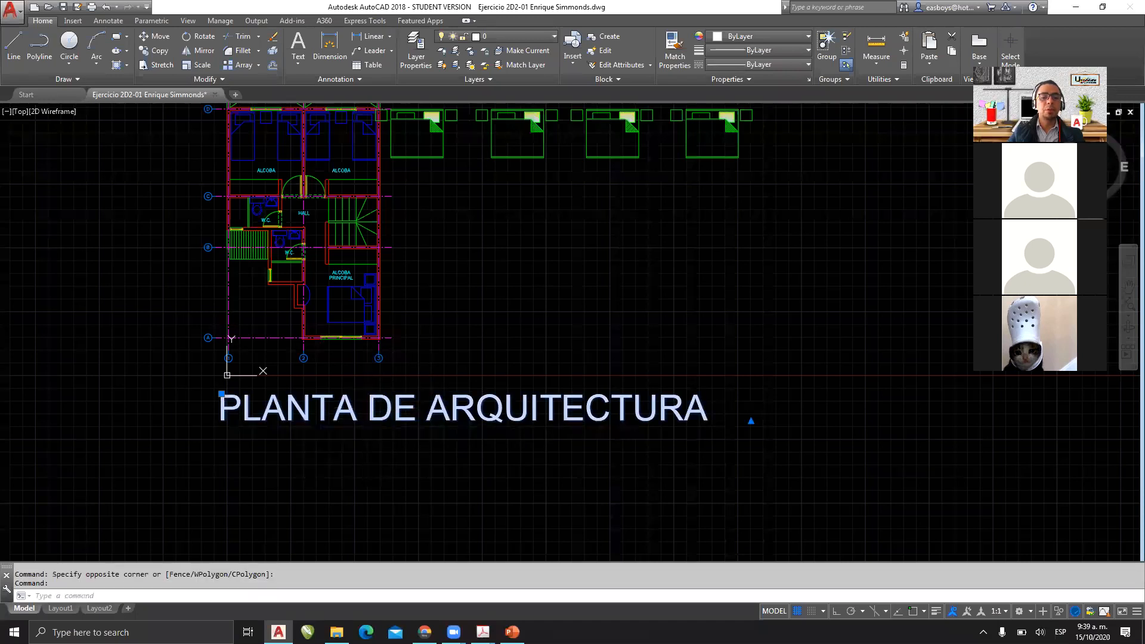
pyautogui.doubleClick(662, 410)
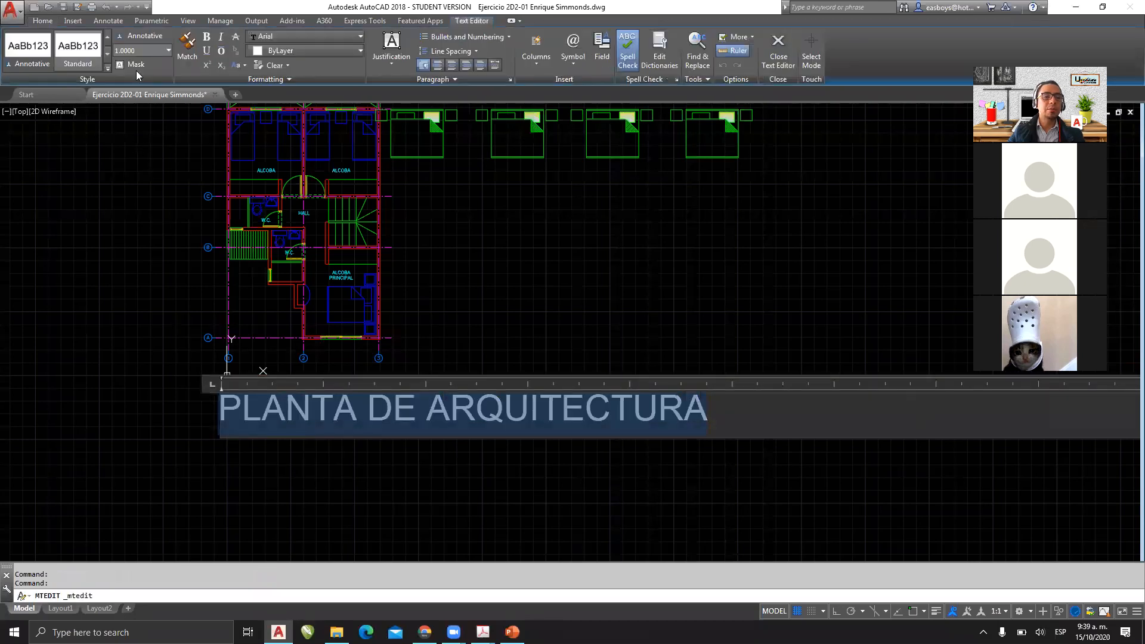
pyautogui.click(142, 49)
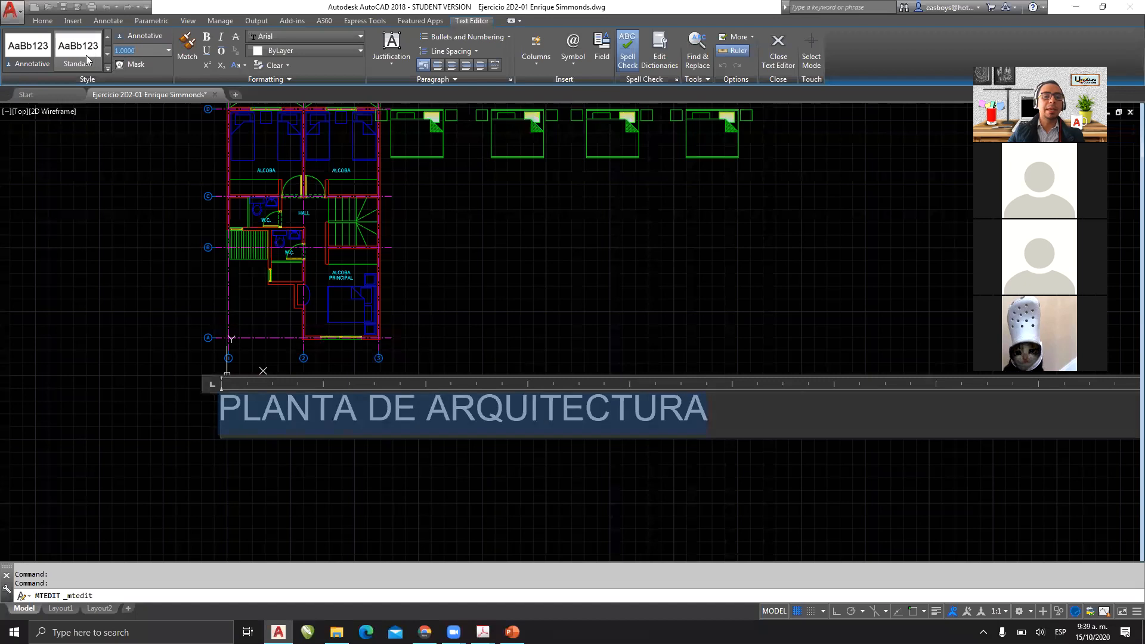
pyautogui.write('0.3')
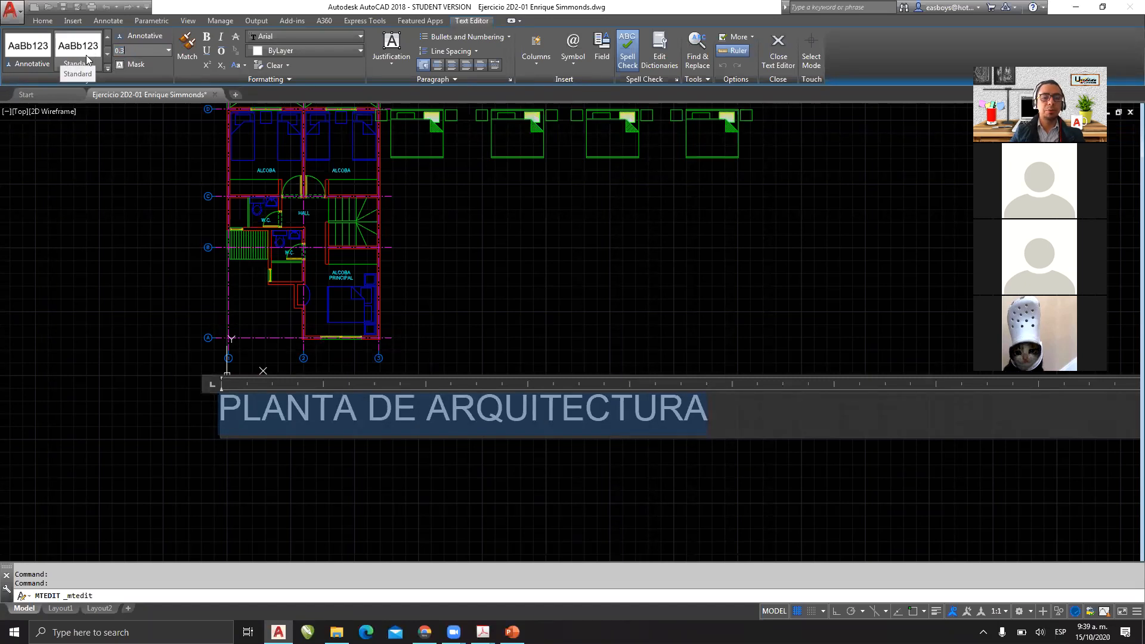
pyautogui.press('Return')
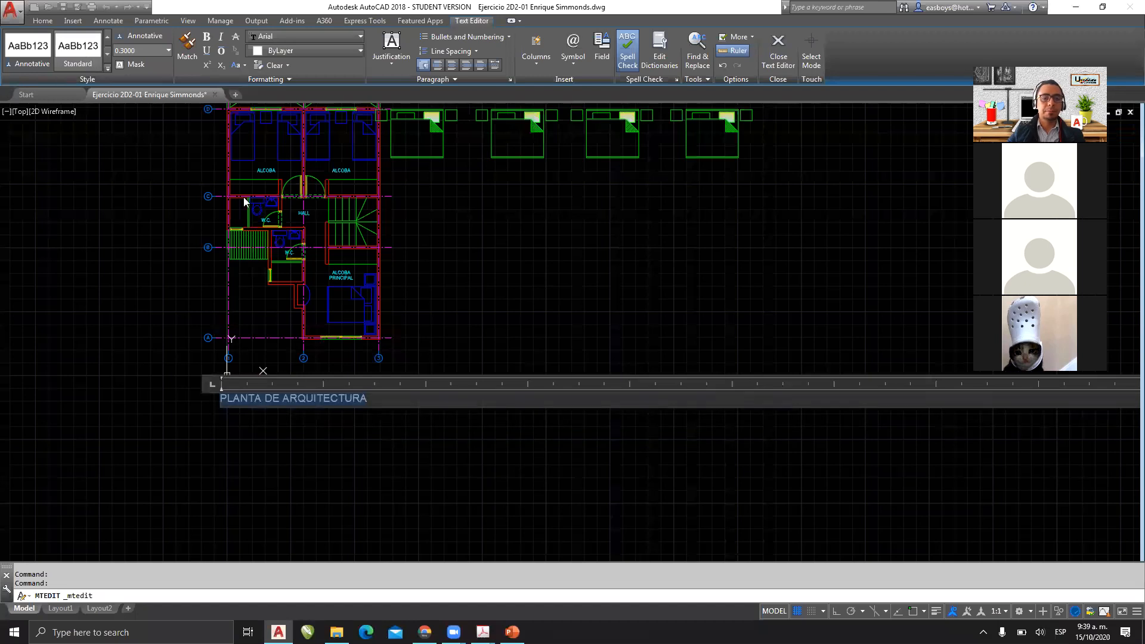
pyautogui.click(779, 47)
# Step: Reopen the multiline text below the floor plan and make the whole "PLANTA DE ARQUITECTURA" line bold
pyautogui.scroll(2, 309, 410)
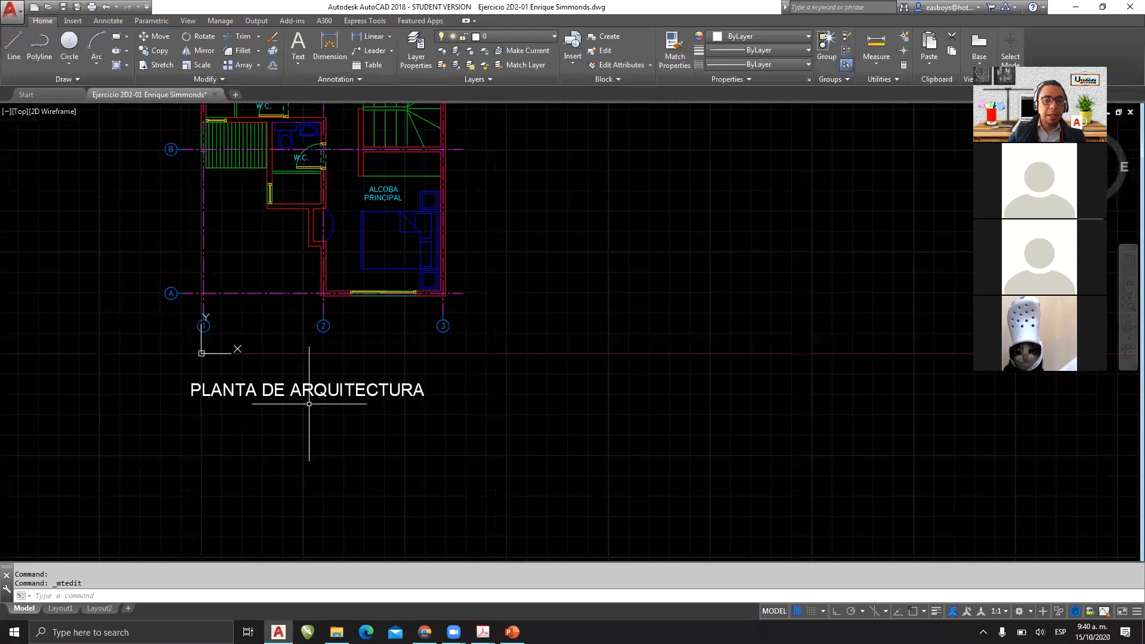
pyautogui.moveTo(330, 410); pyautogui.dragTo(483, 423, button='middle')
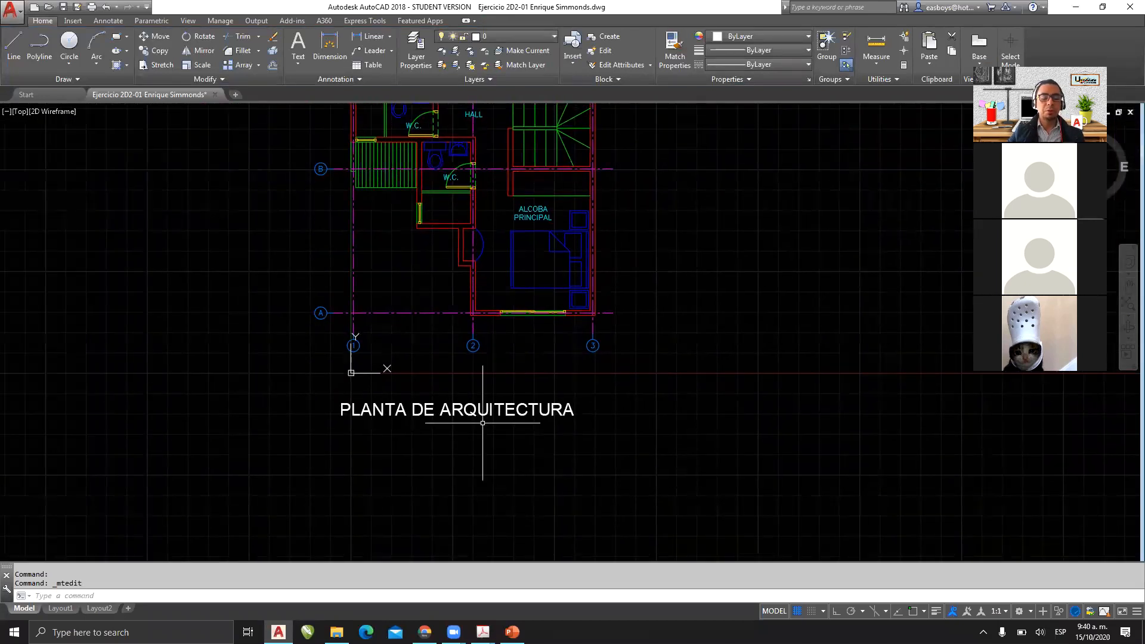
pyautogui.scroll(-3, 482, 423)
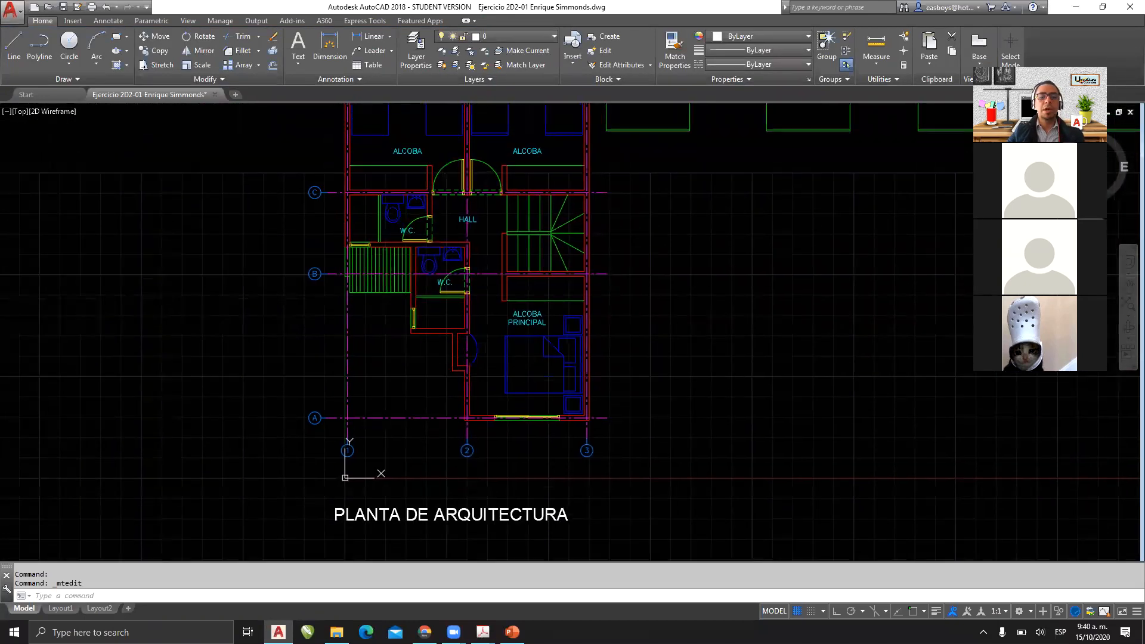
pyautogui.scroll(2, 457, 429)
pyautogui.moveTo(465, 470)
pyautogui.mouseDown(button='middle')
pyautogui.moveTo(448, 374)
pyautogui.moveTo(376, 324)
pyautogui.moveTo(346, 331)
pyautogui.mouseUp(button='middle')
pyautogui.scroll(2, 449, 374)
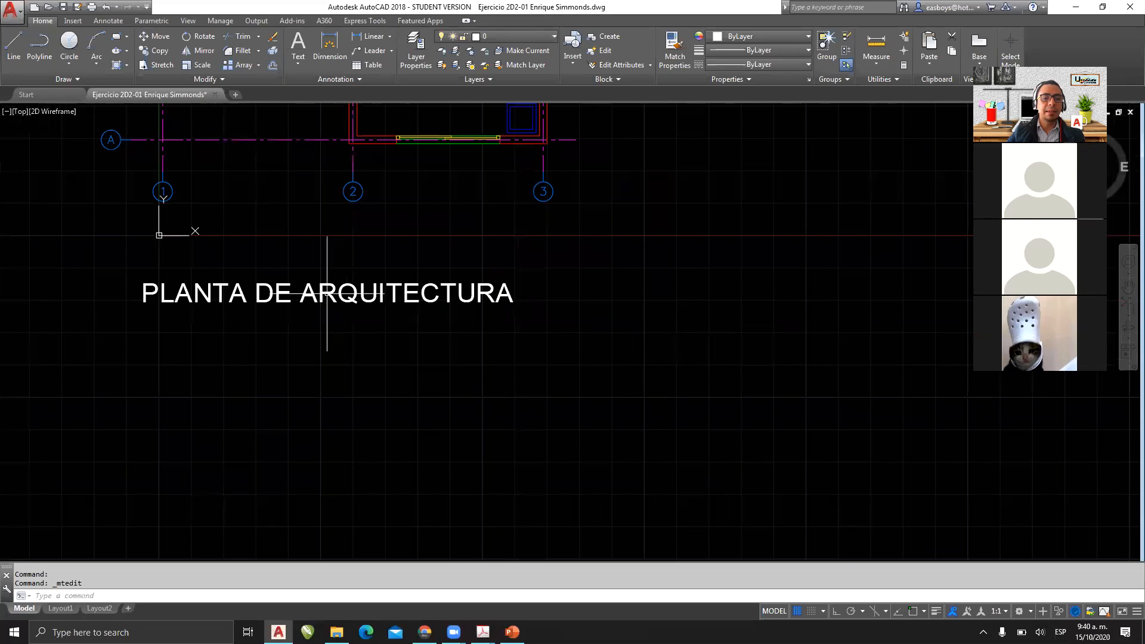
pyautogui.click(326, 293)
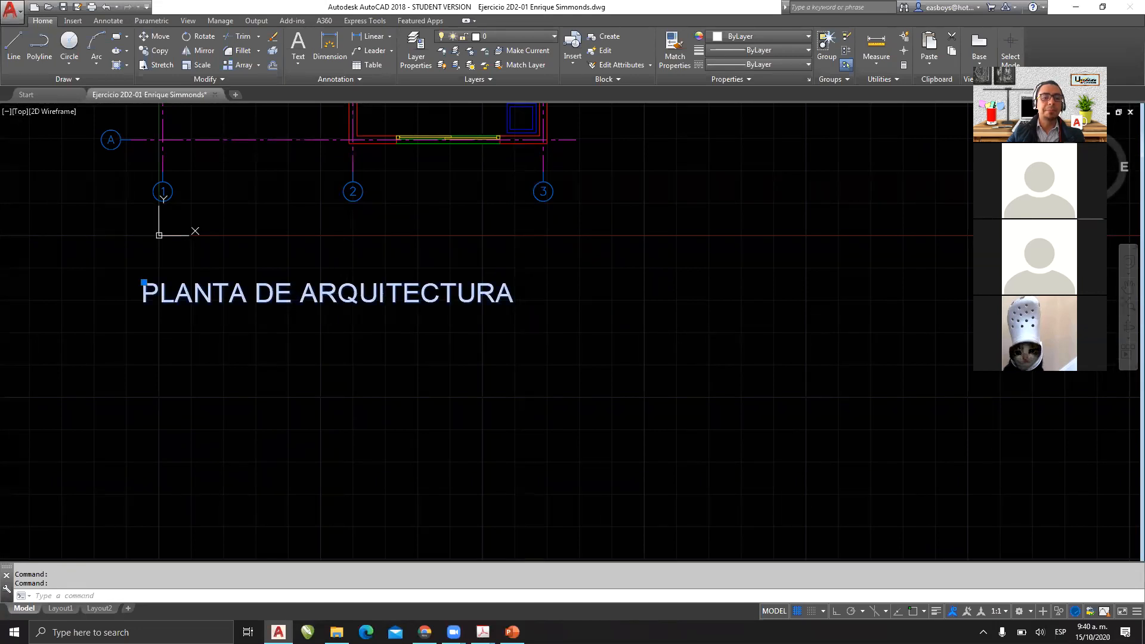
pyautogui.doubleClick(328, 295)
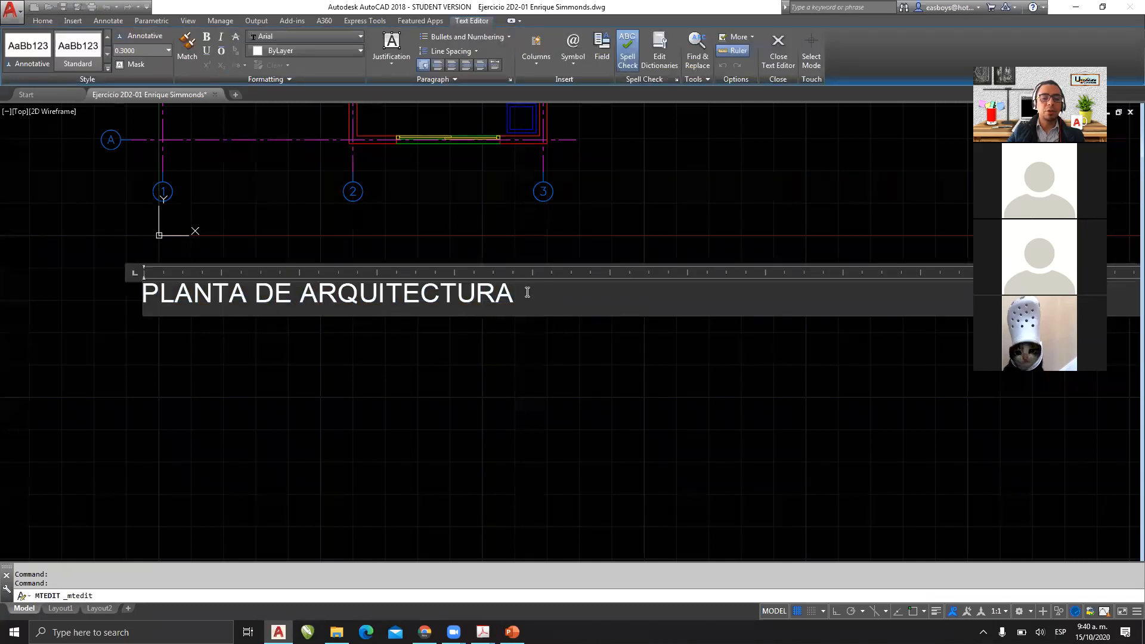
pyautogui.moveTo(533, 293); pyautogui.dragTo(106, 294)
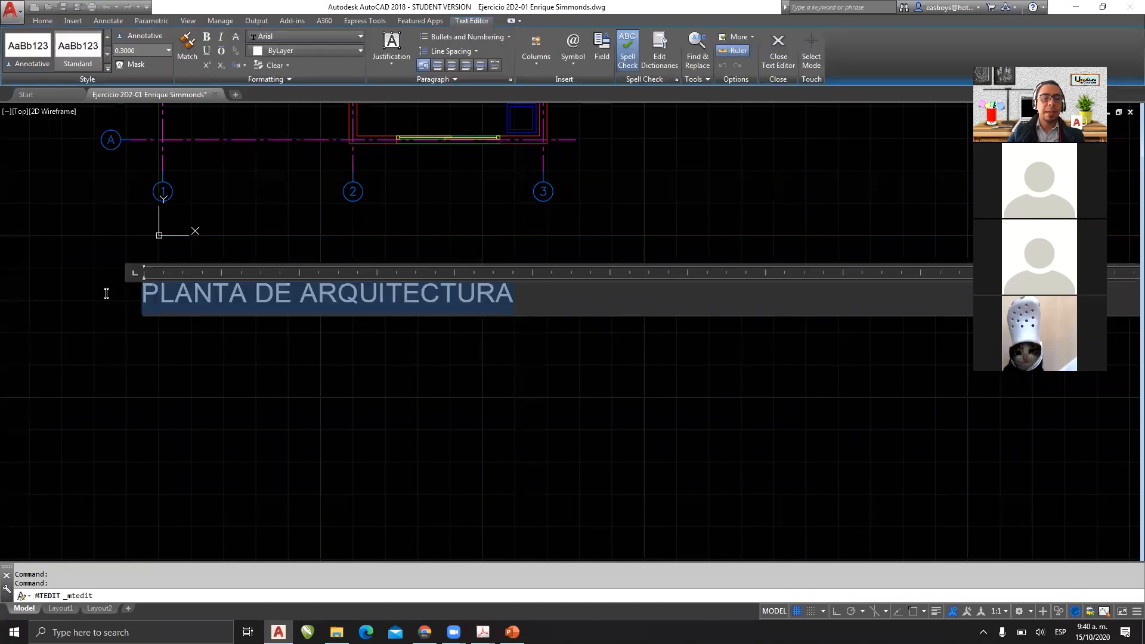
pyautogui.click(205, 38)
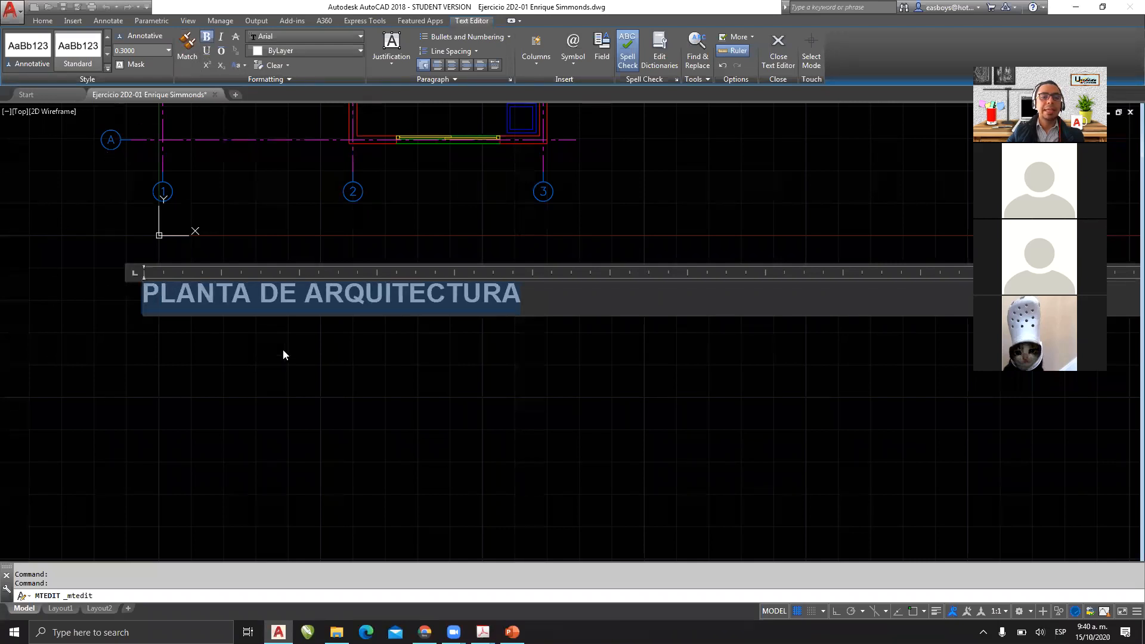
# Step: Add a second line reading "Escala 1:50" under the "PLANTA DE ARQUITECTURA" title
pyautogui.click(539, 294)
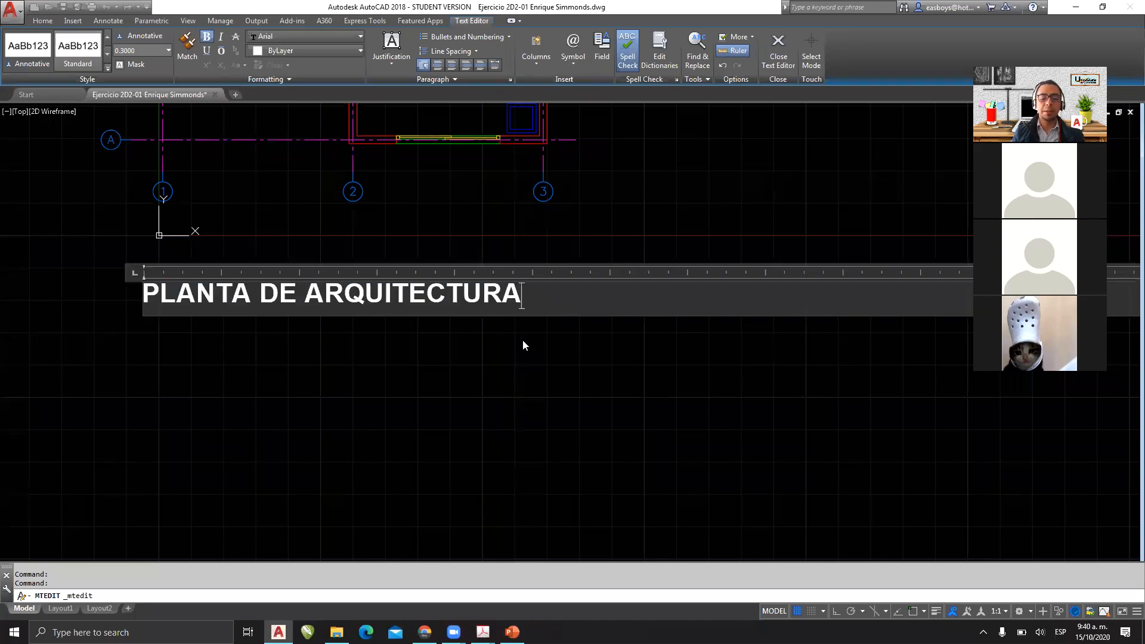
pyautogui.press('Return')
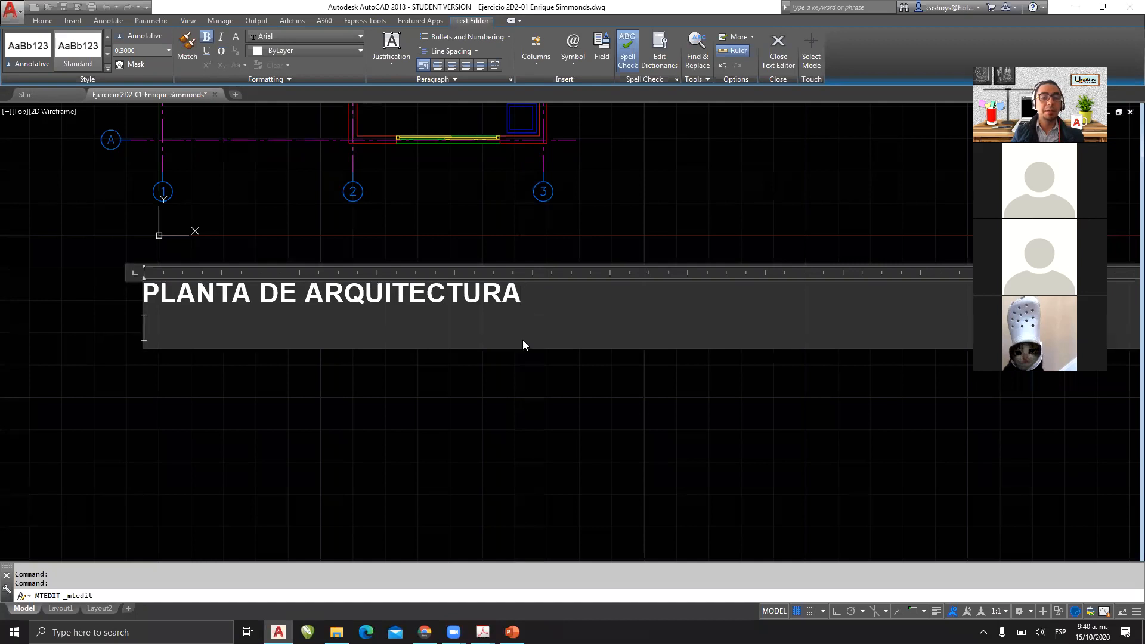
pyautogui.write('Esca')
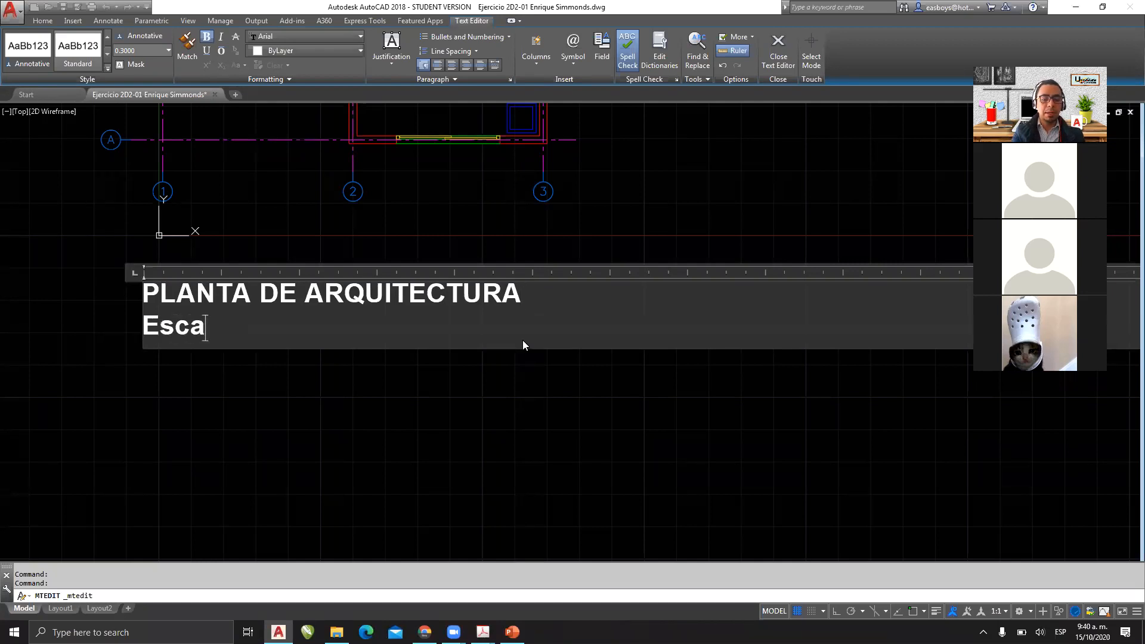
pyautogui.write('la 1:50')
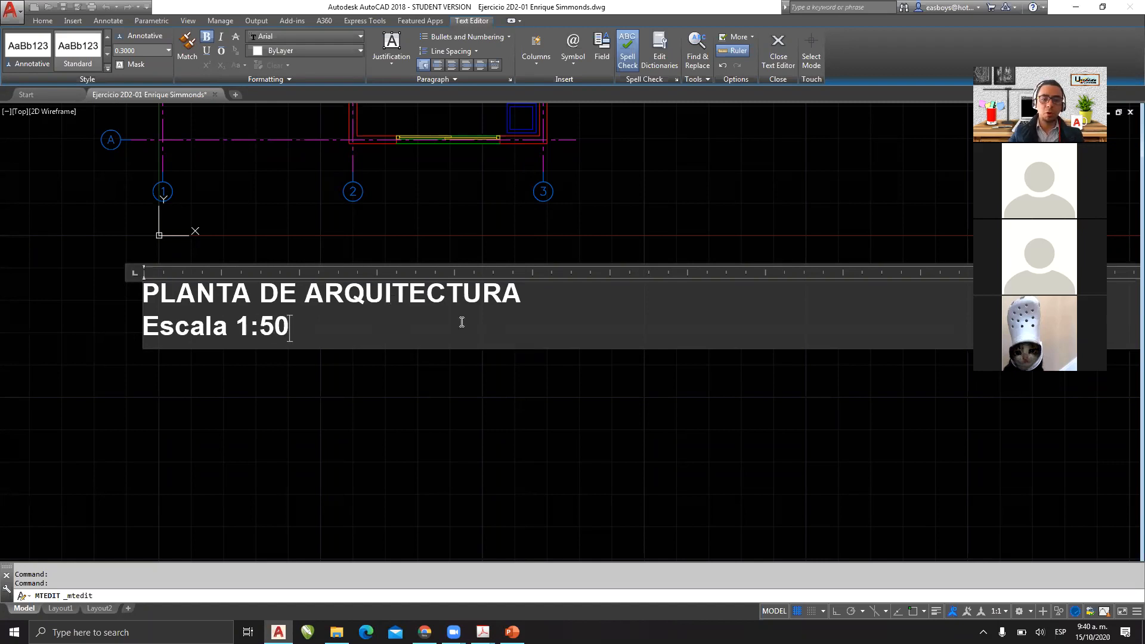
# Step: Remove the bold from the "Escala 1:50" line and make it italic
pyautogui.moveTo(293, 325); pyautogui.dragTo(143, 333)
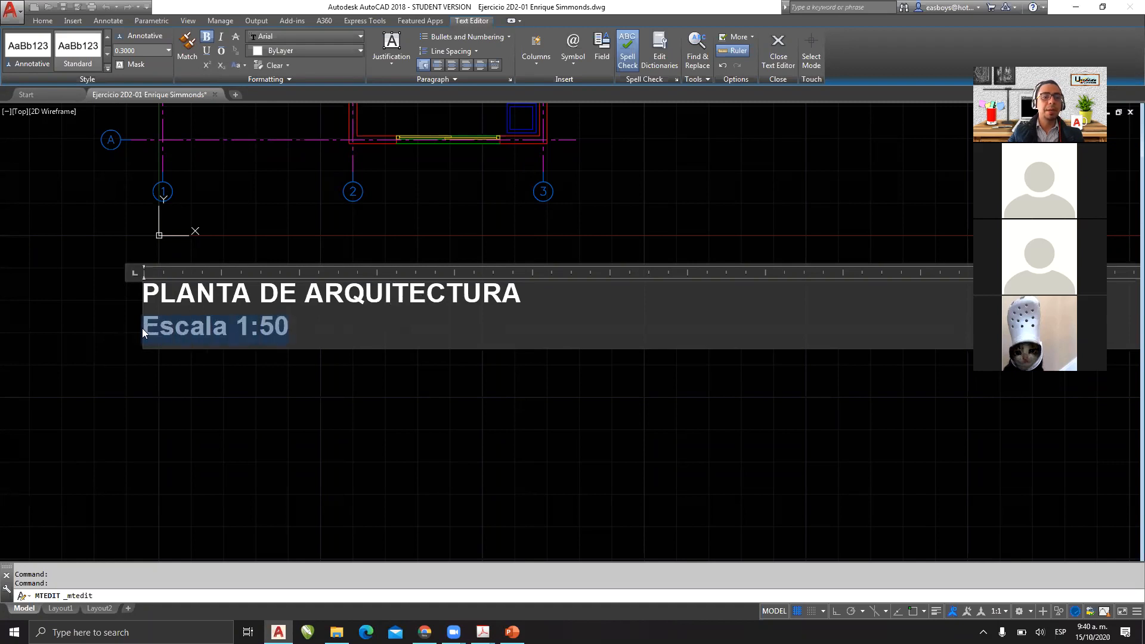
pyautogui.click(207, 40)
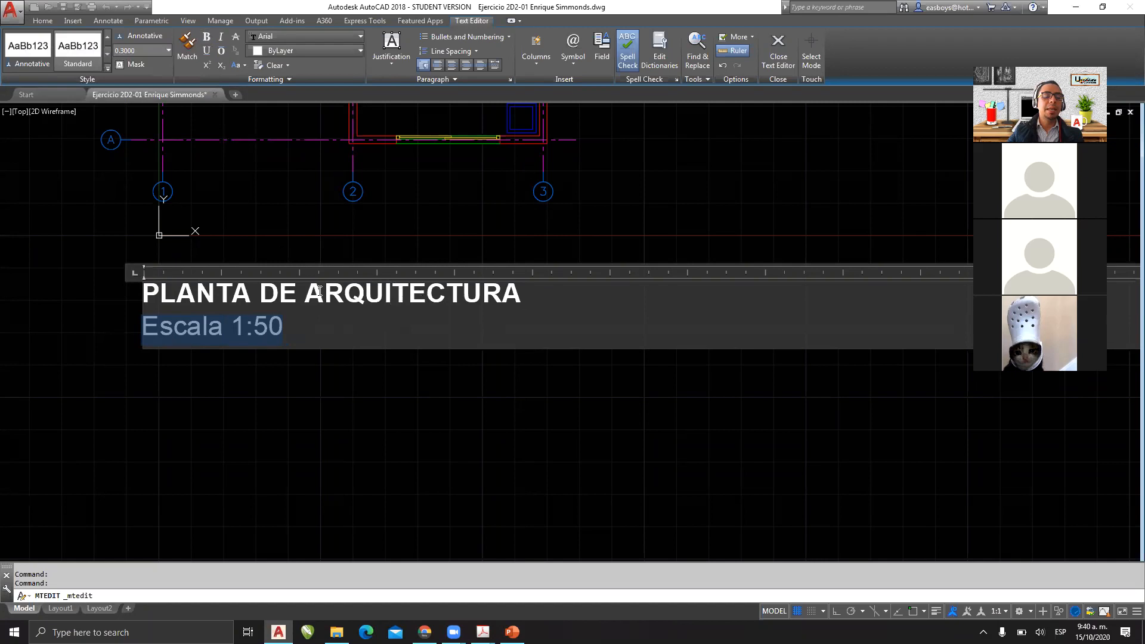
pyautogui.click(220, 38)
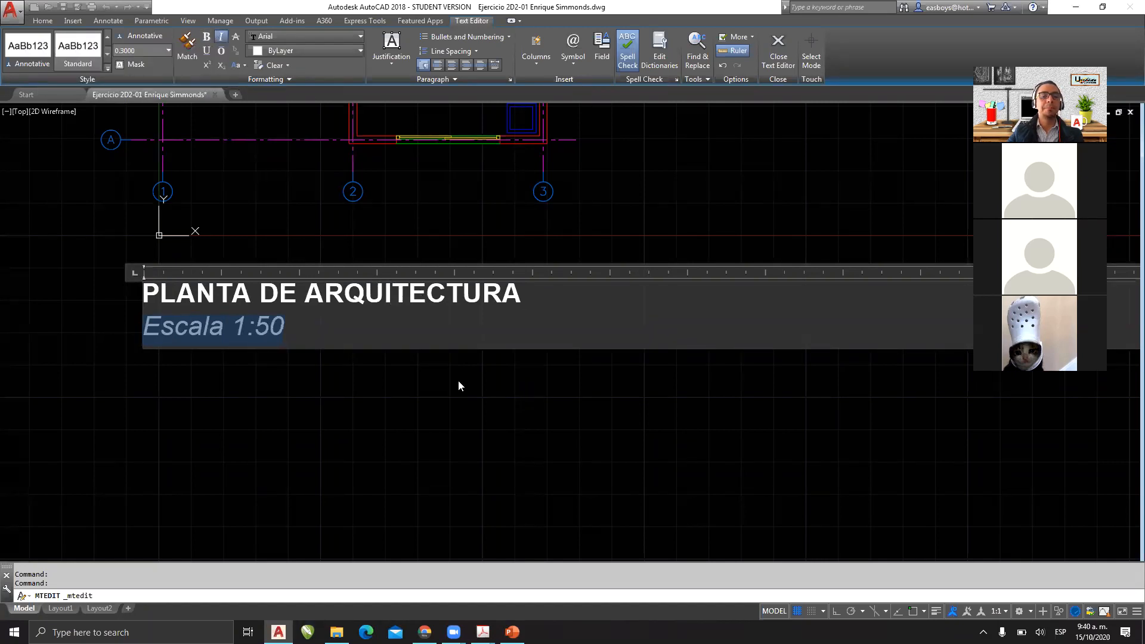
# Step: Insert two line breaks after "Escala 1:50" to leave a blank line and start a new one
pyautogui.click(298, 328)
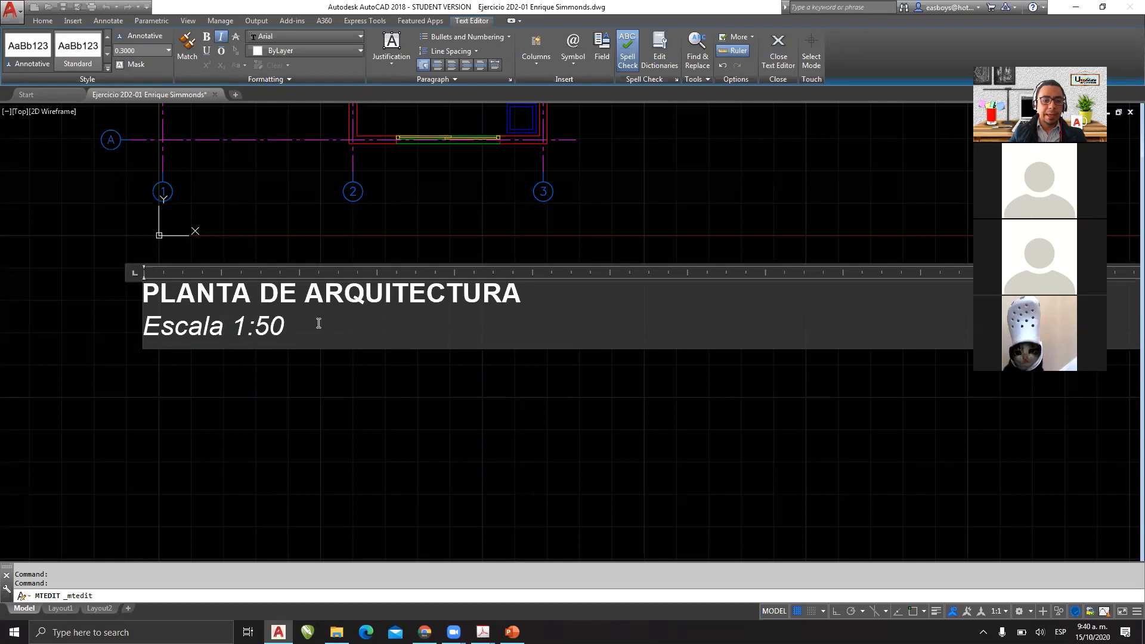
pyautogui.press('Return')
pyautogui.press('Return')
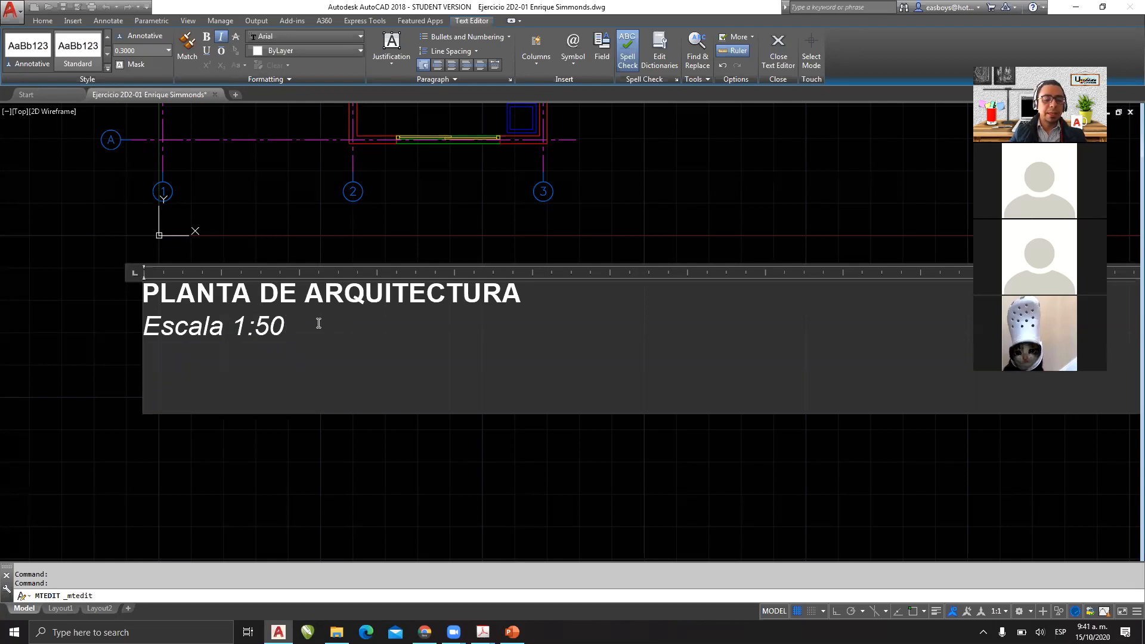
pyautogui.write('In')
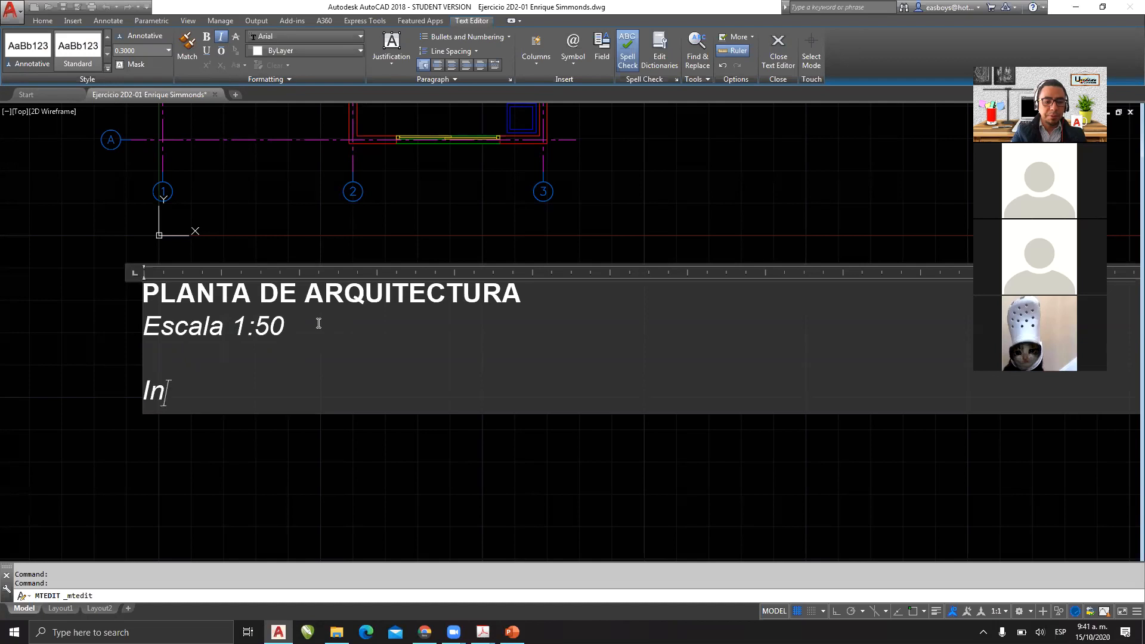
pyautogui.write('formación ')
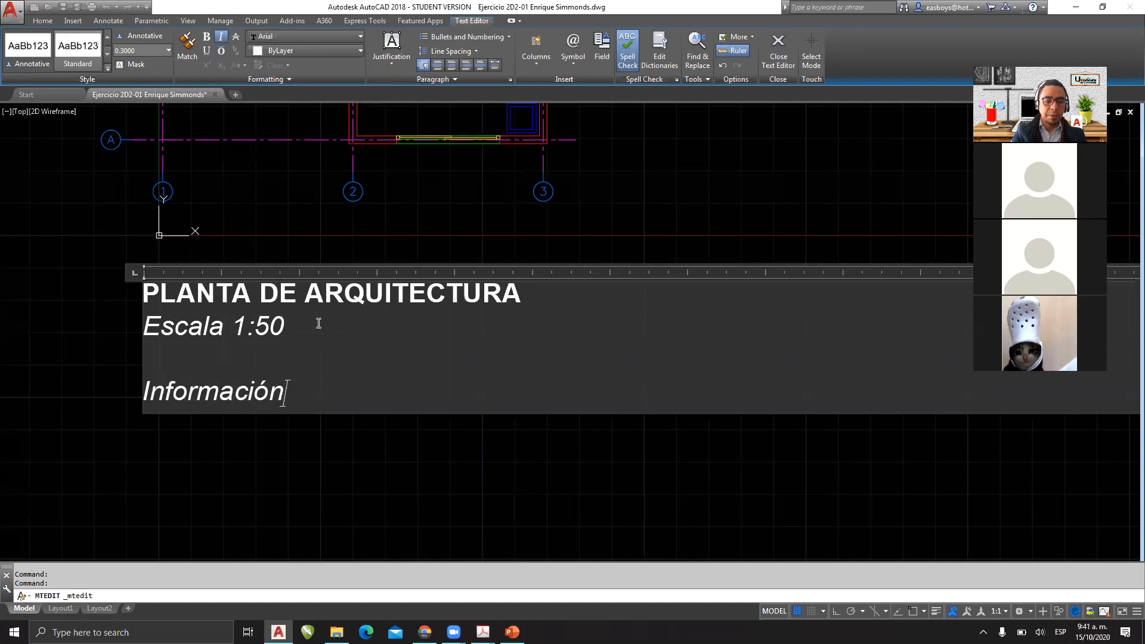
pyautogui.write('d')
pyautogui.hotkey('shift', 'Home')
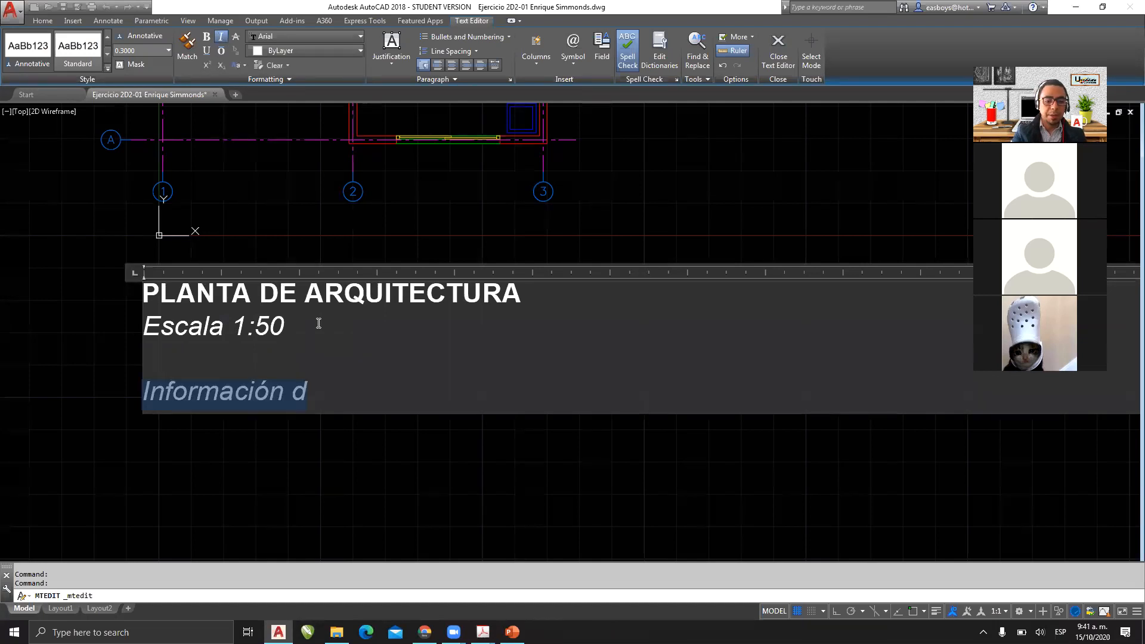
# Step: Write "Área neta: 75m2" as the last line of the multiline text and select that line
pyautogui.write('Área')
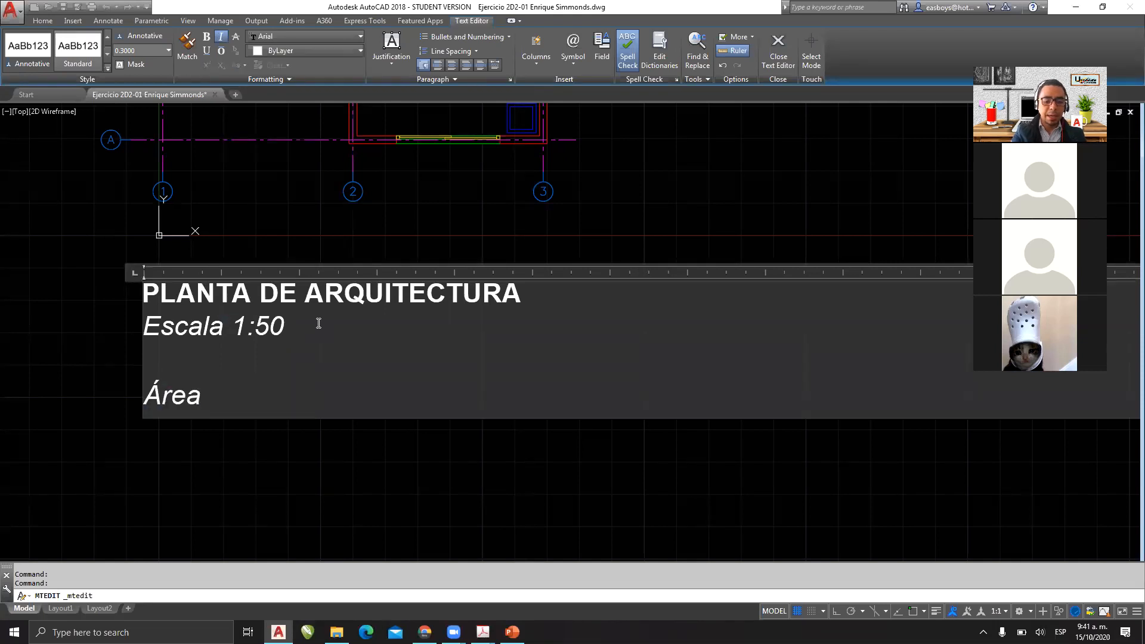
pyautogui.write(' neta: ')
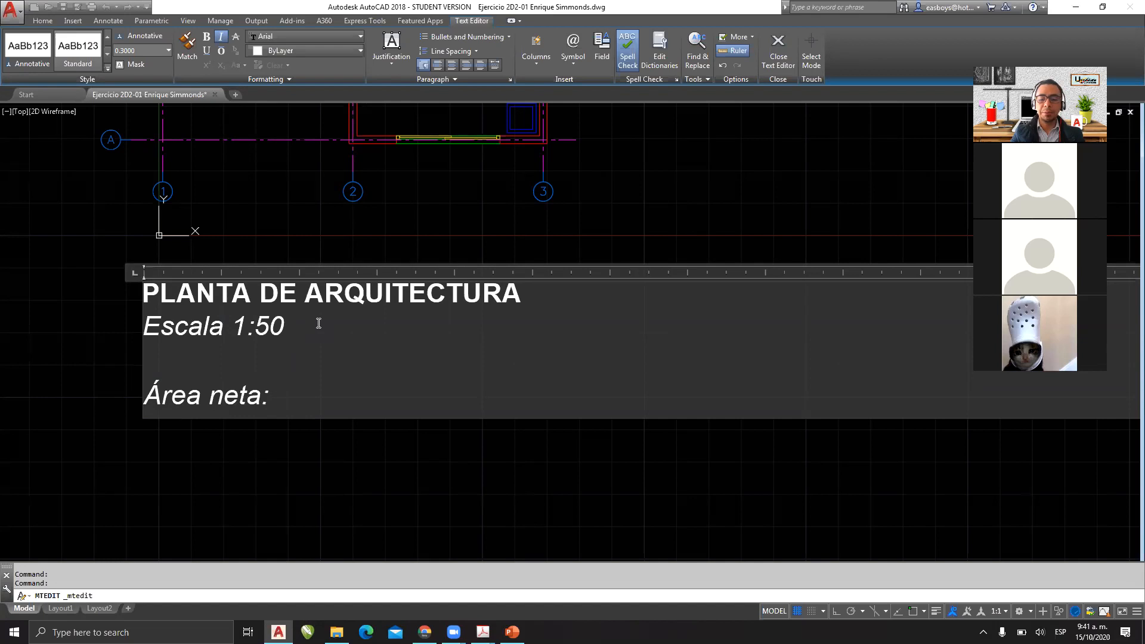
pyautogui.write('75m2')
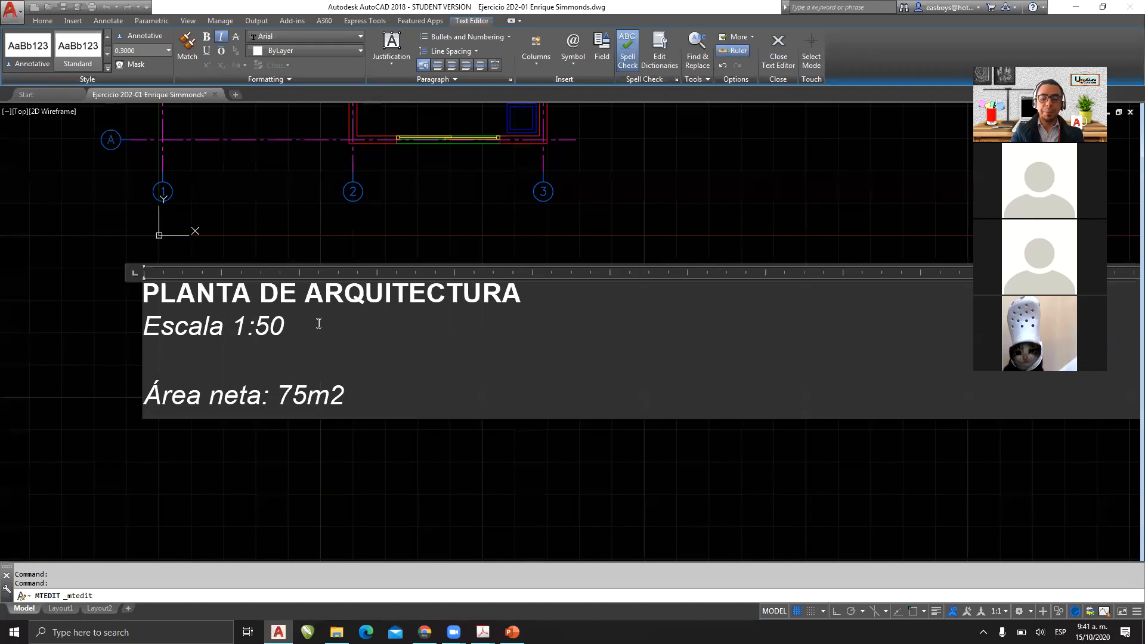
pyautogui.hotkey('shift', 'Home')
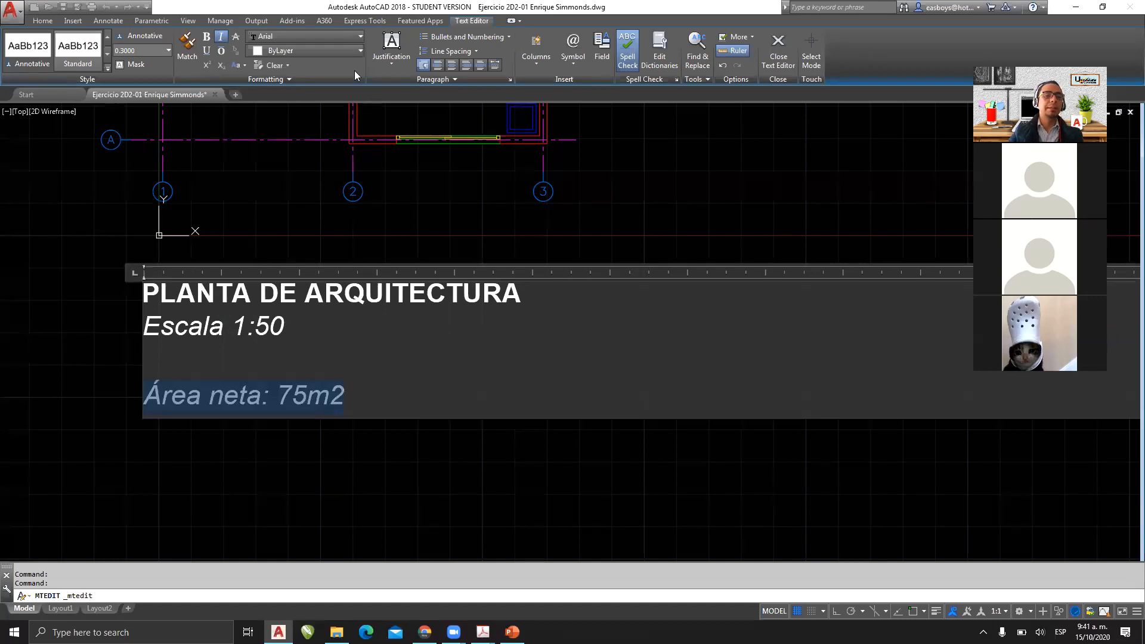
# Step: Remove the italics from the "Área neta: 75m2" line and set its text height to 0.2
pyautogui.click(221, 37)
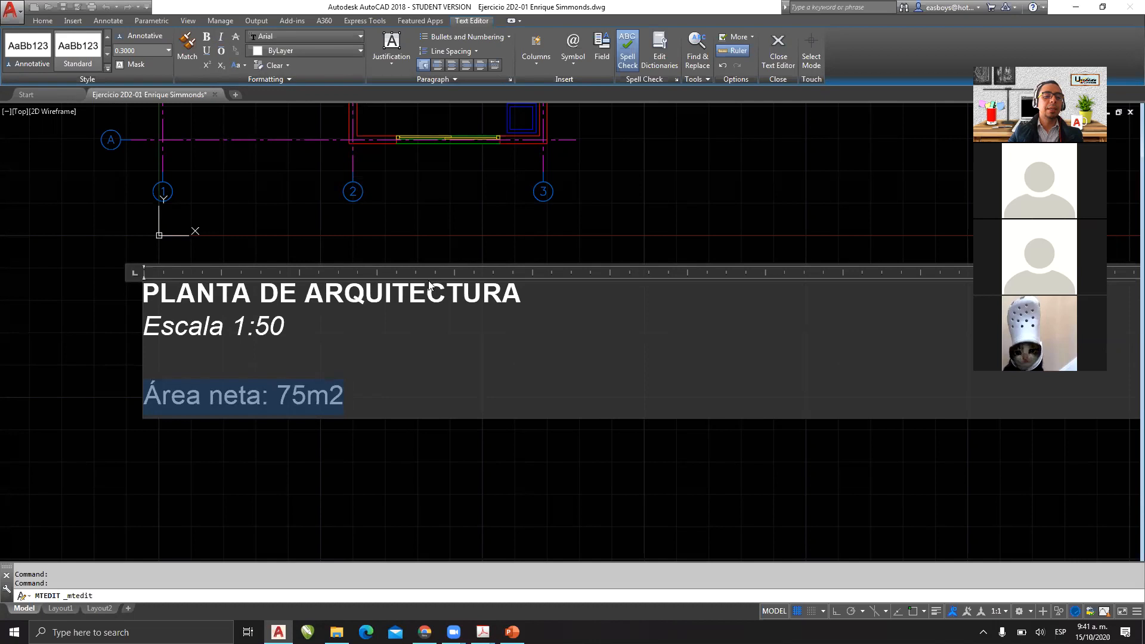
pyautogui.click(146, 51)
pyautogui.click(147, 52)
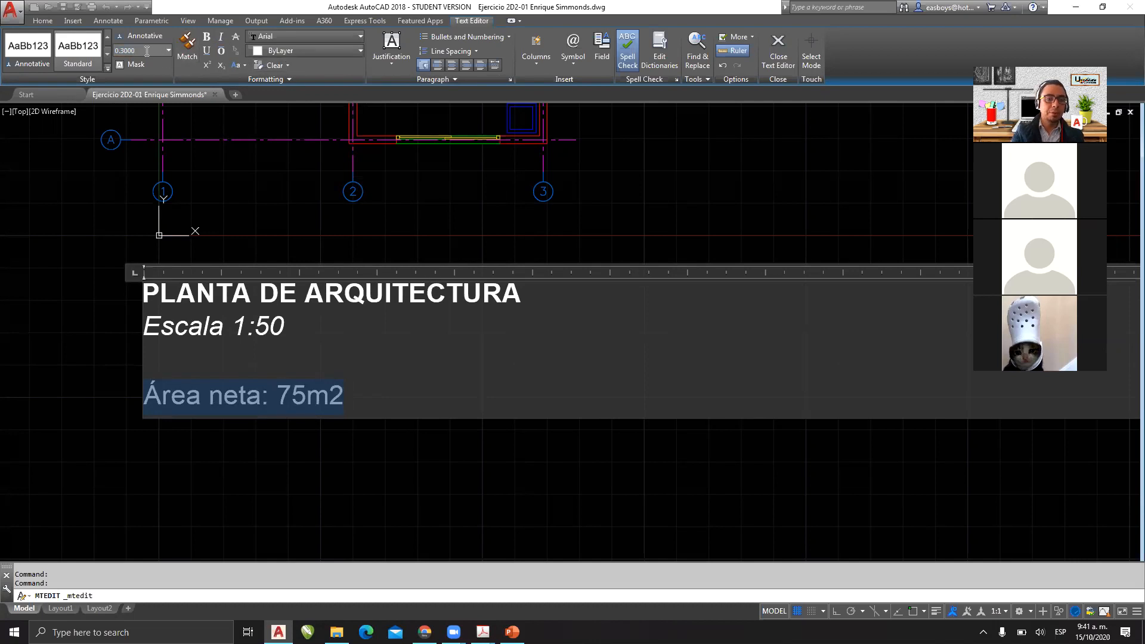
pyautogui.write('2')
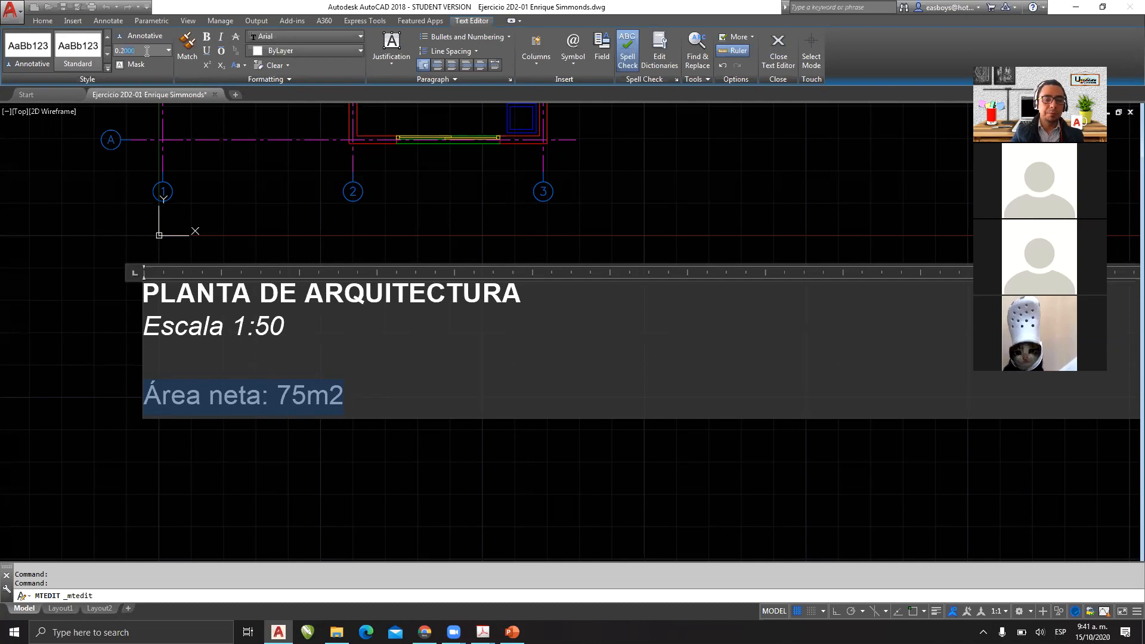
pyautogui.press('Return')
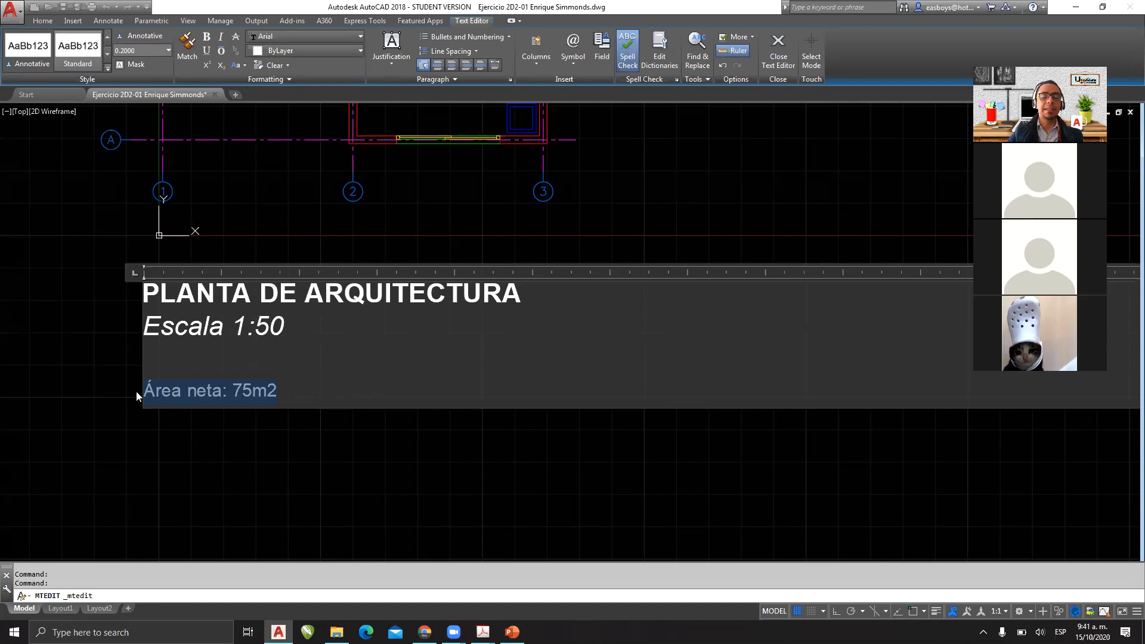
# Step: Make the 2 in "75m2" a superscript
pyautogui.scroll(2, 150, 388)
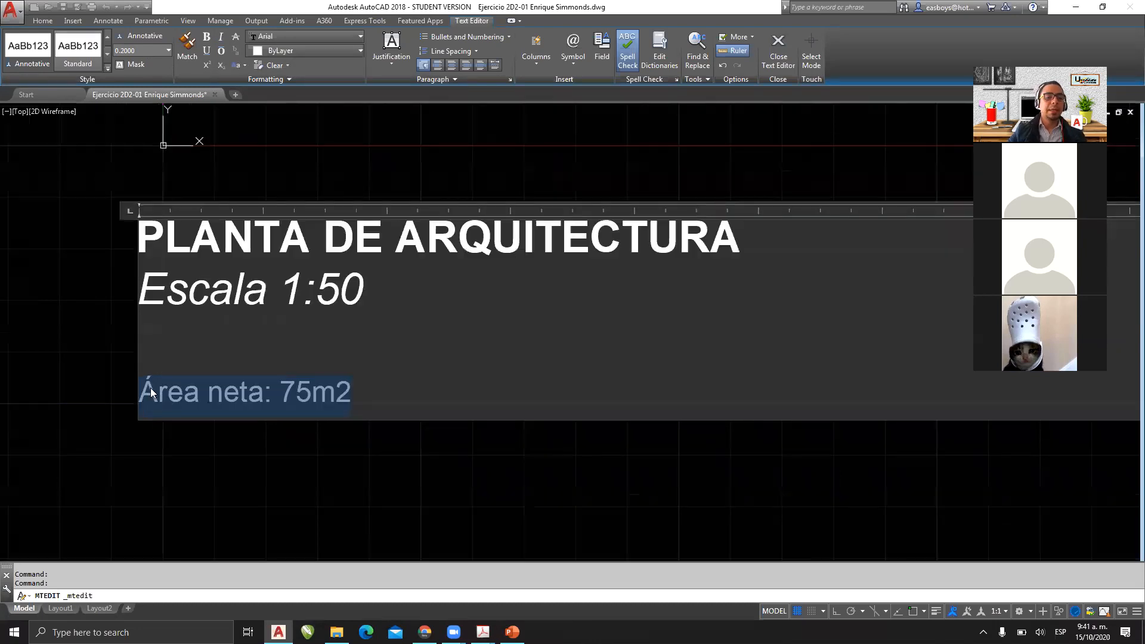
pyautogui.click(308, 395)
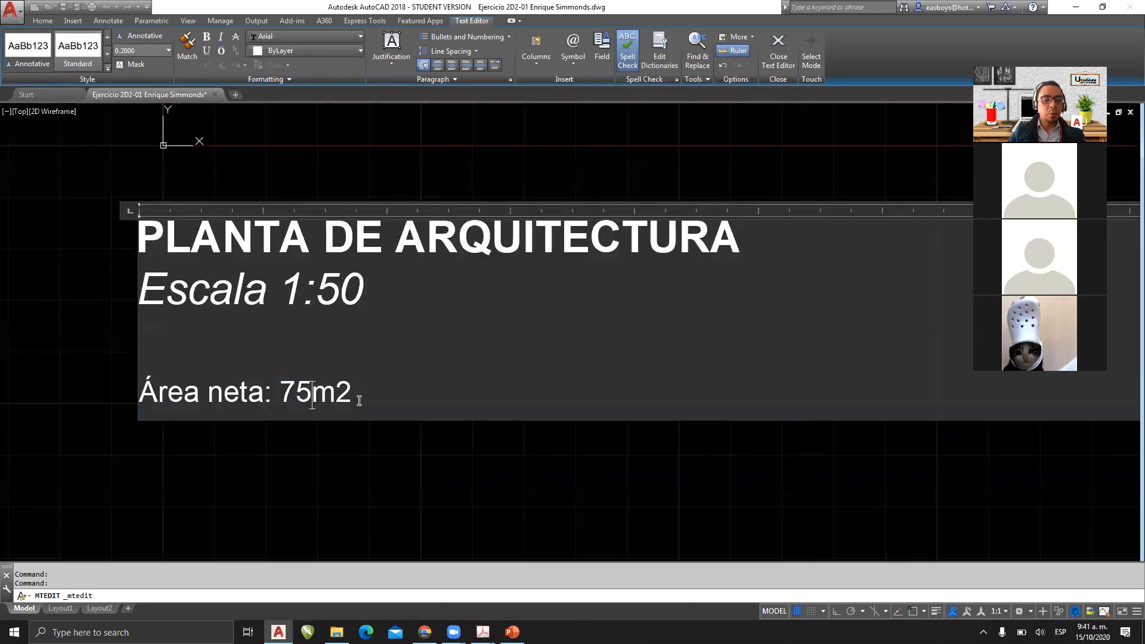
pyautogui.moveTo(336, 394); pyautogui.dragTo(353, 393)
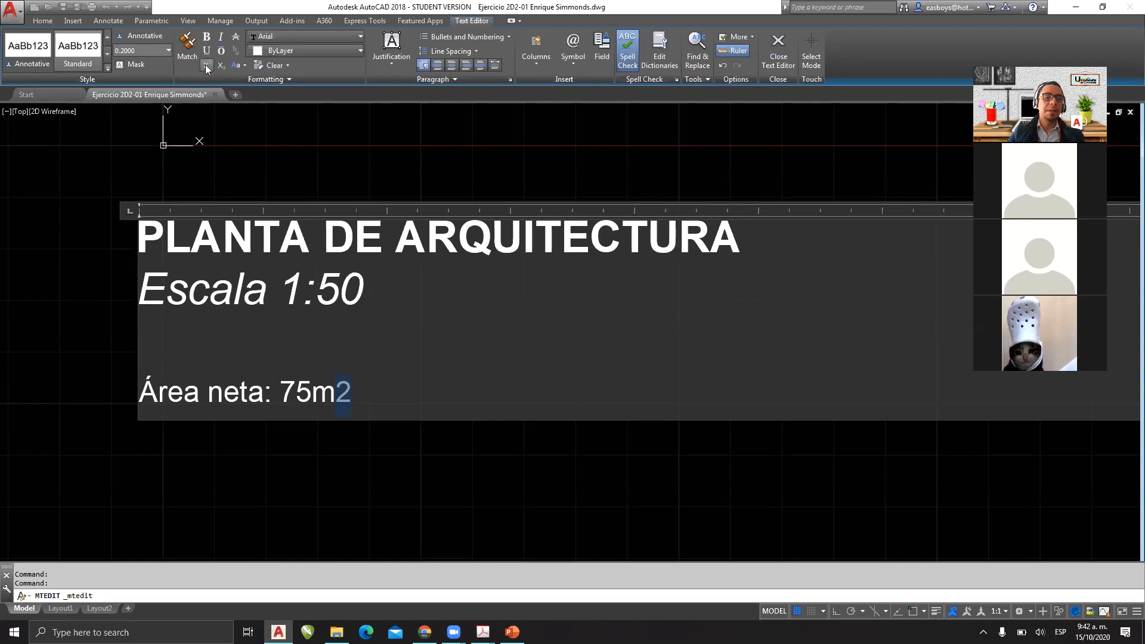
pyautogui.click(206, 66)
pyautogui.click(367, 392)
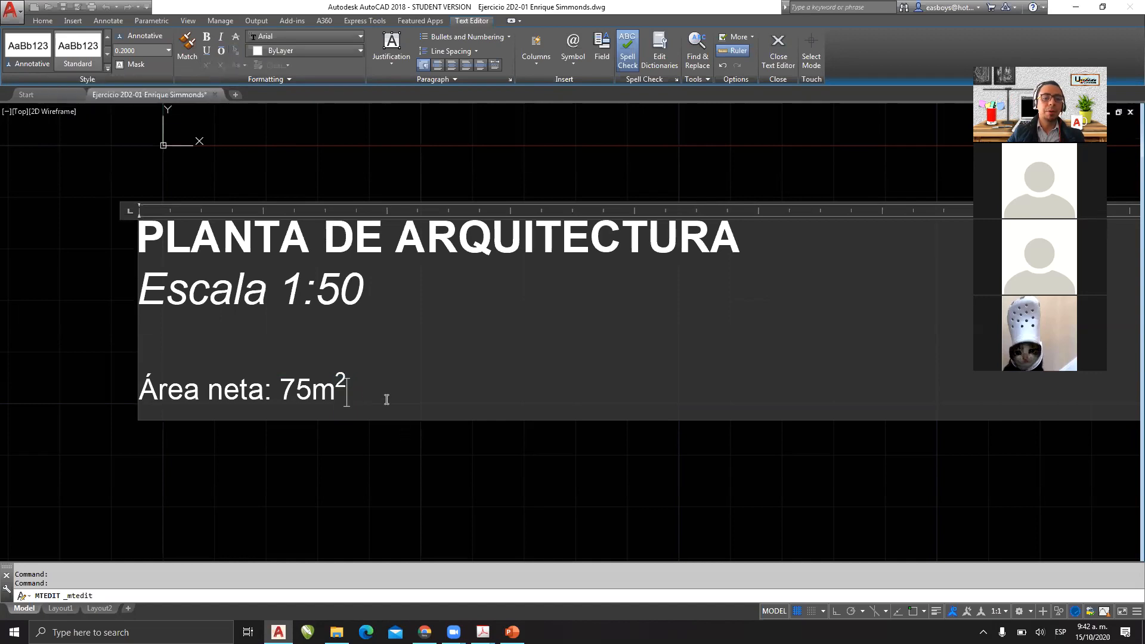
# Step: Insert a space between "75" and "m²" and finish editing the multiline text
pyautogui.press('Left')
pyautogui.press('Left')
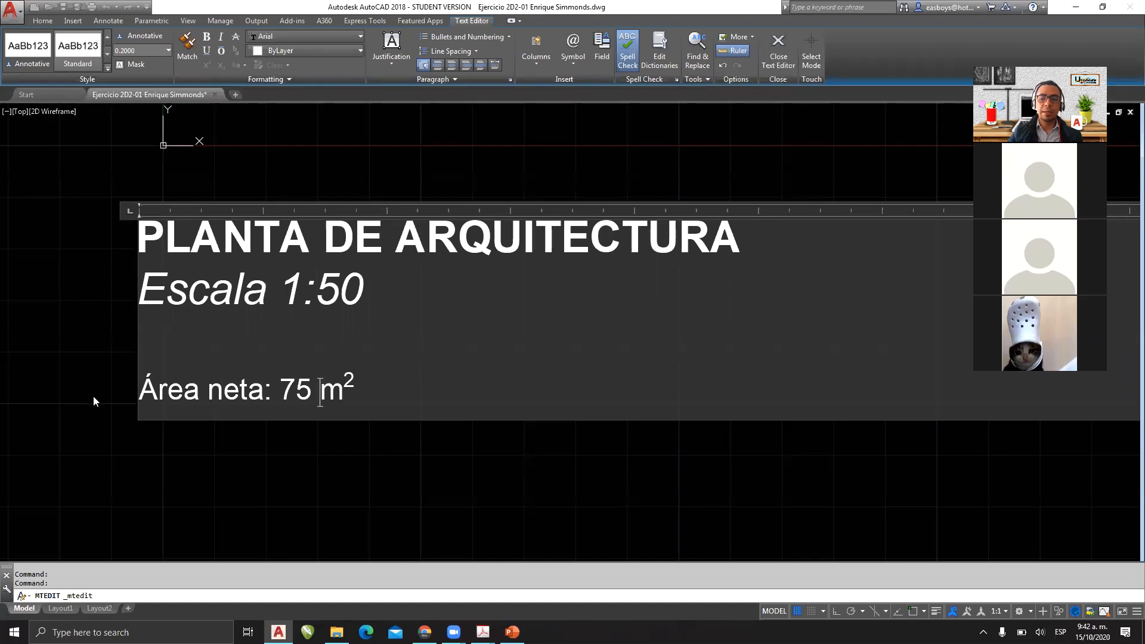
pyautogui.click(104, 475)
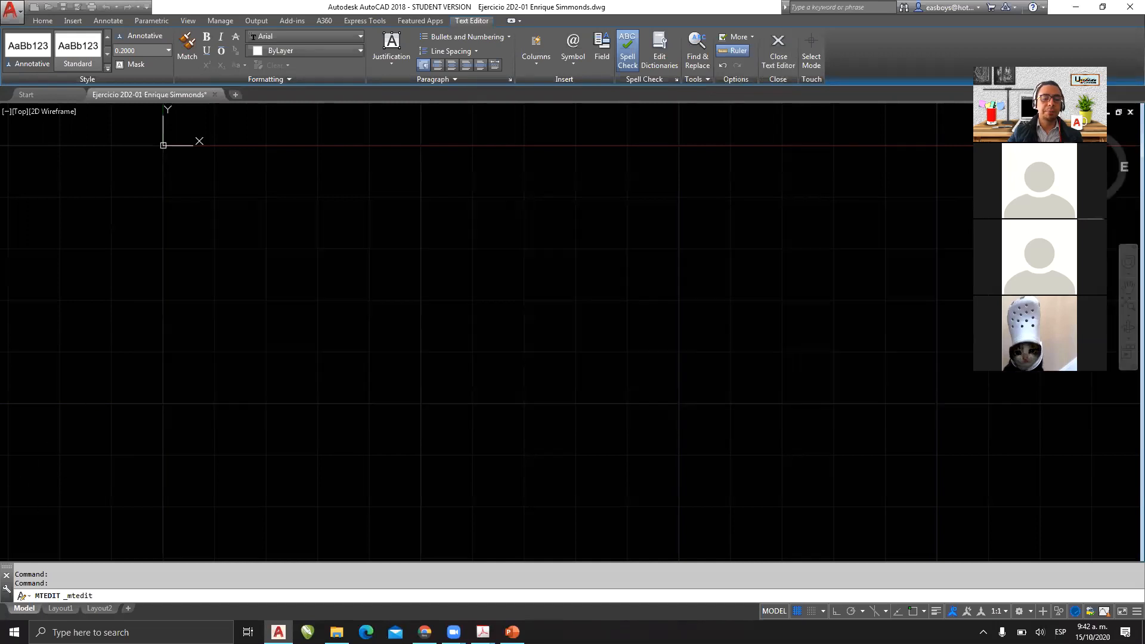
pyautogui.scroll(-2, 271, 361)
pyautogui.scroll(-4, 271, 361)
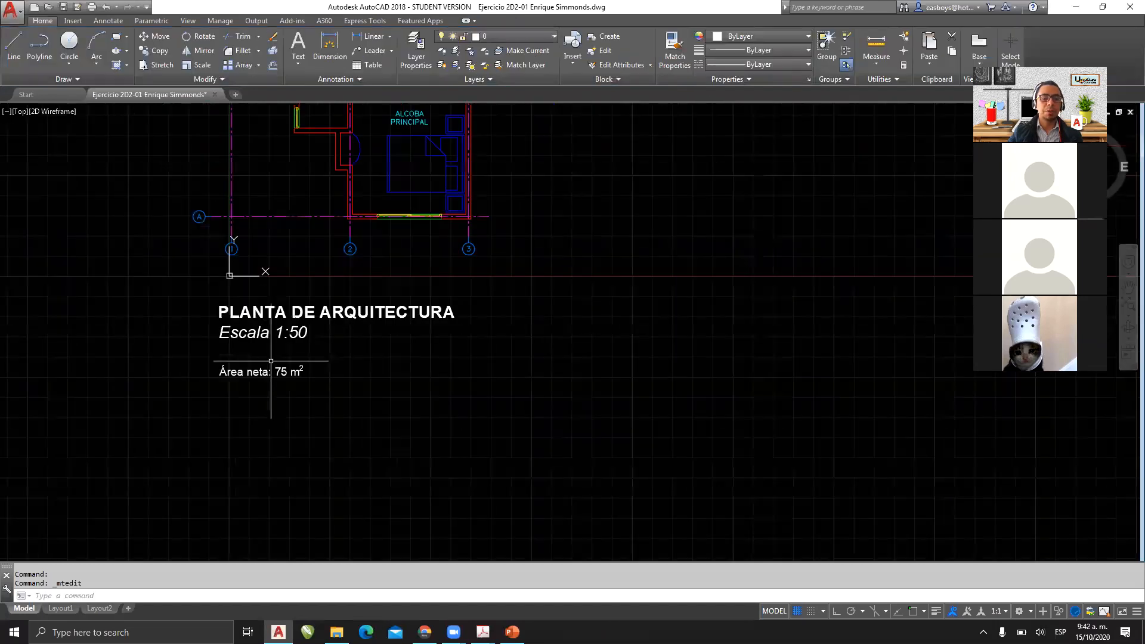
pyautogui.scroll(2, 271, 361)
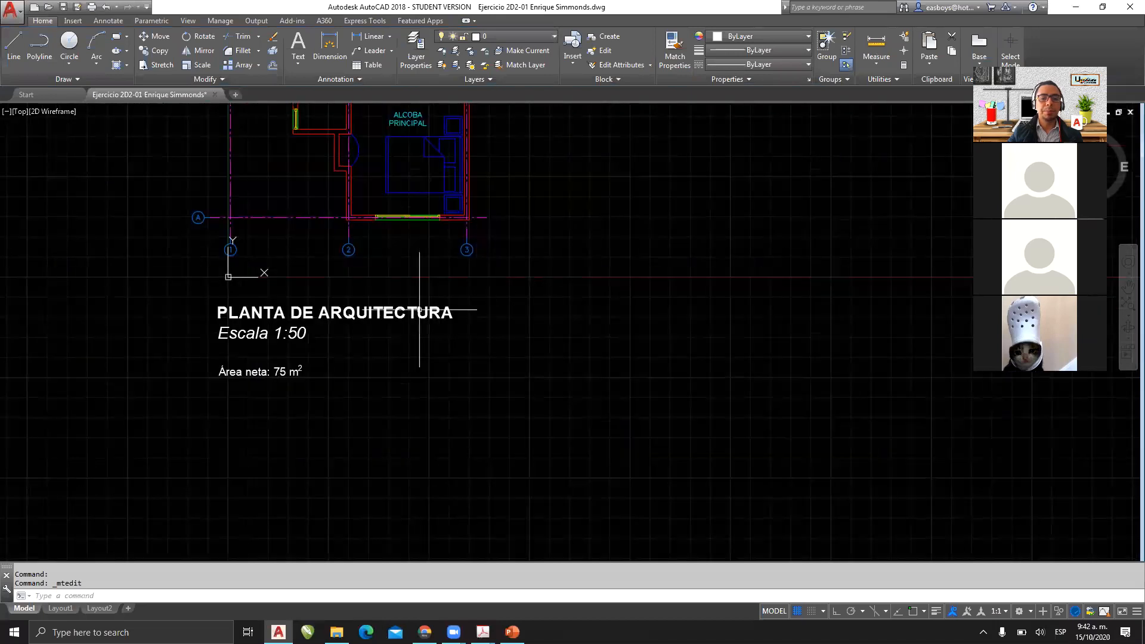
pyautogui.moveTo(417, 313); pyautogui.dragTo(345, 321, button='middle')
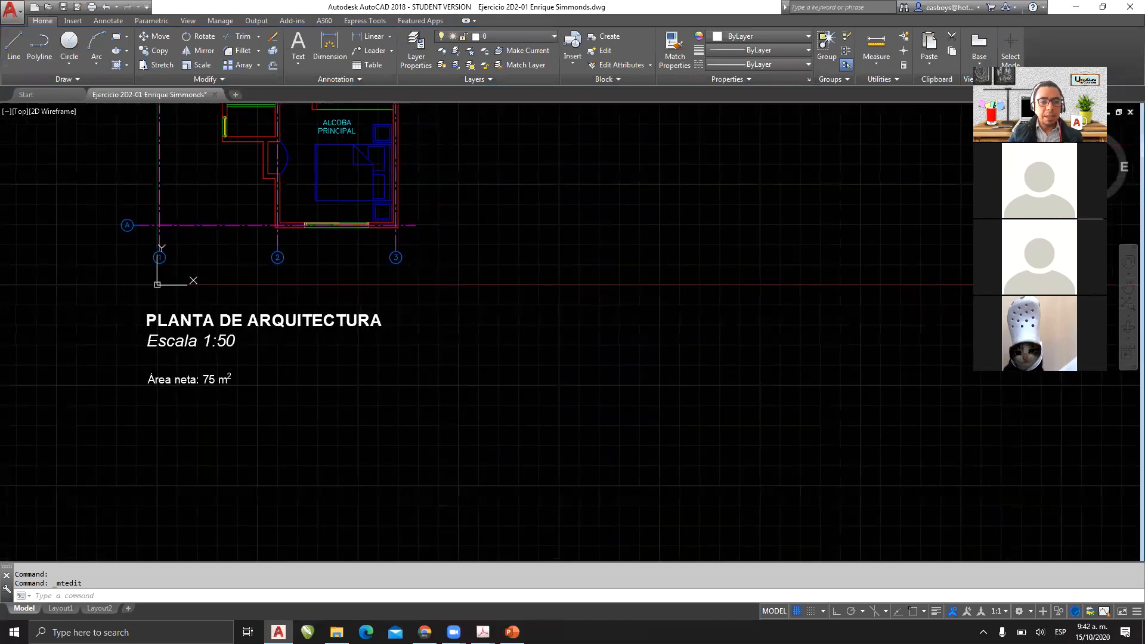
# Step: Select the multiline text and shorten its overly wide frame to end slightly beyond the "PLANTA DE ARQUITECTURA" title
pyautogui.click(343, 318)
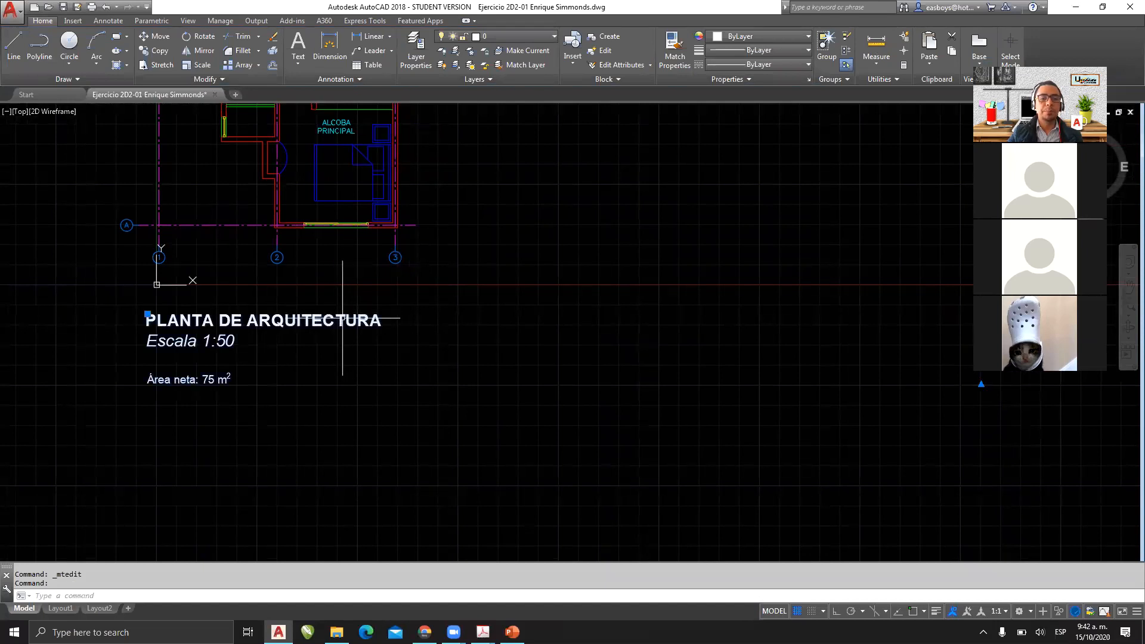
pyautogui.scroll(-2, 311, 348)
pyautogui.moveTo(445, 388); pyautogui.dragTo(352, 380, button='middle')
pyautogui.scroll(-4, 352, 379)
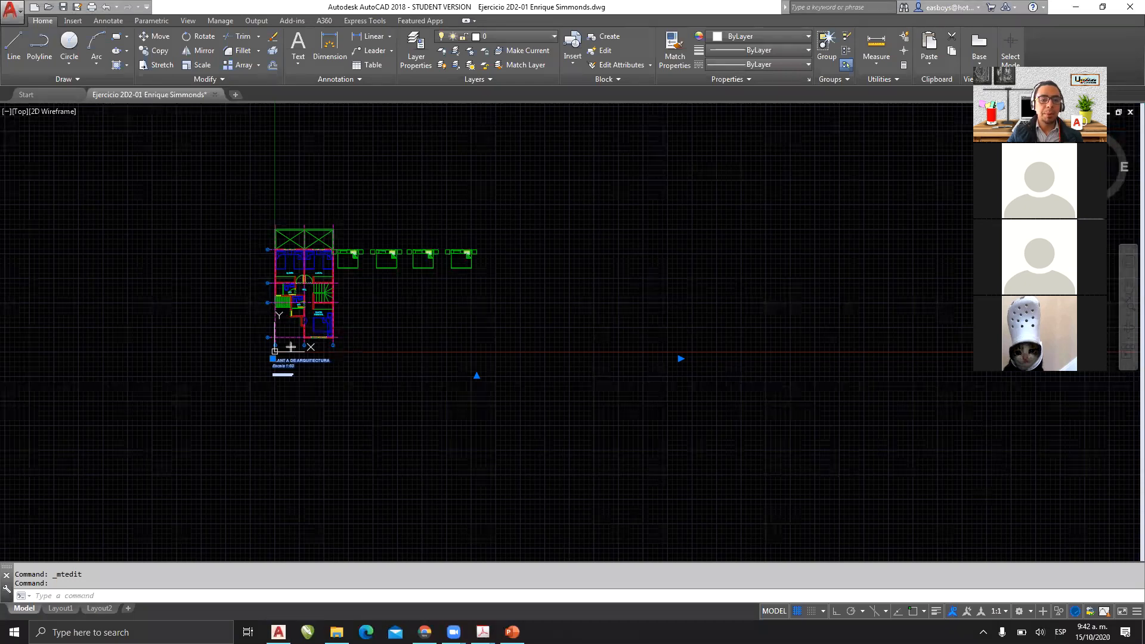
pyautogui.moveTo(312, 366)
pyautogui.mouseDown()
pyautogui.moveTo(666, 378)
pyautogui.moveTo(685, 408)
pyautogui.mouseUp()
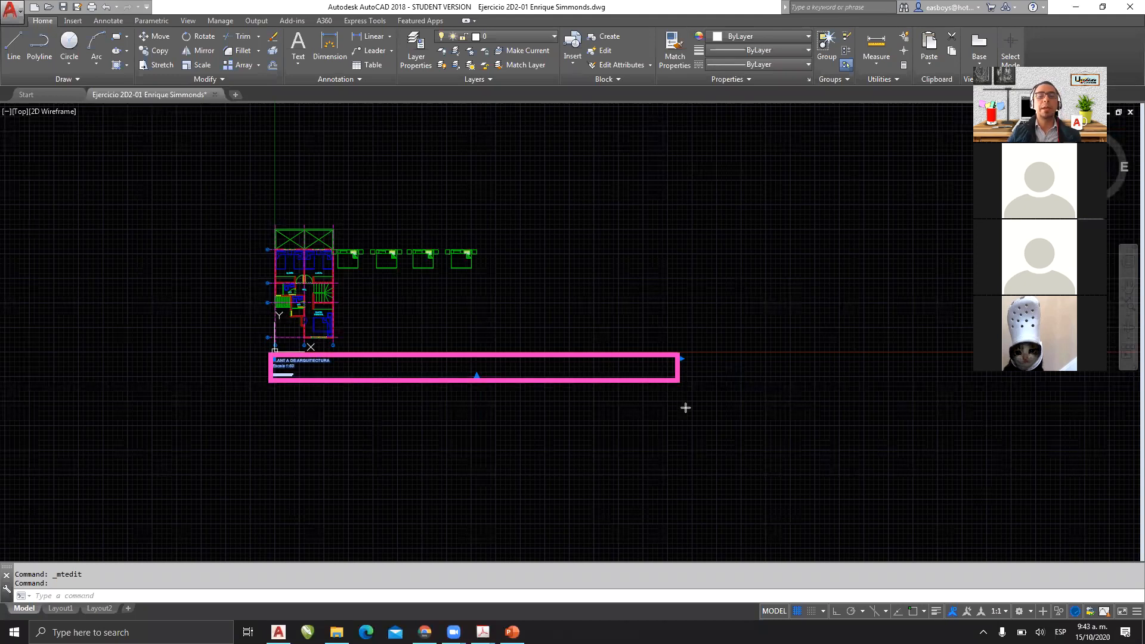
pyautogui.click(672, 165)
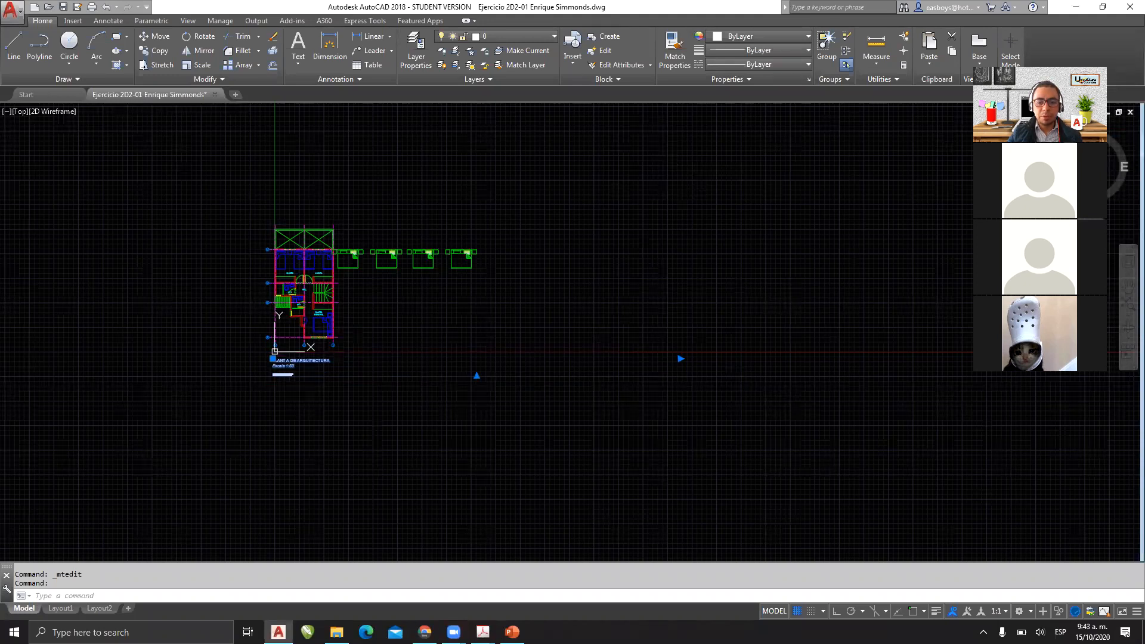
pyautogui.click(682, 359)
pyautogui.click(680, 358)
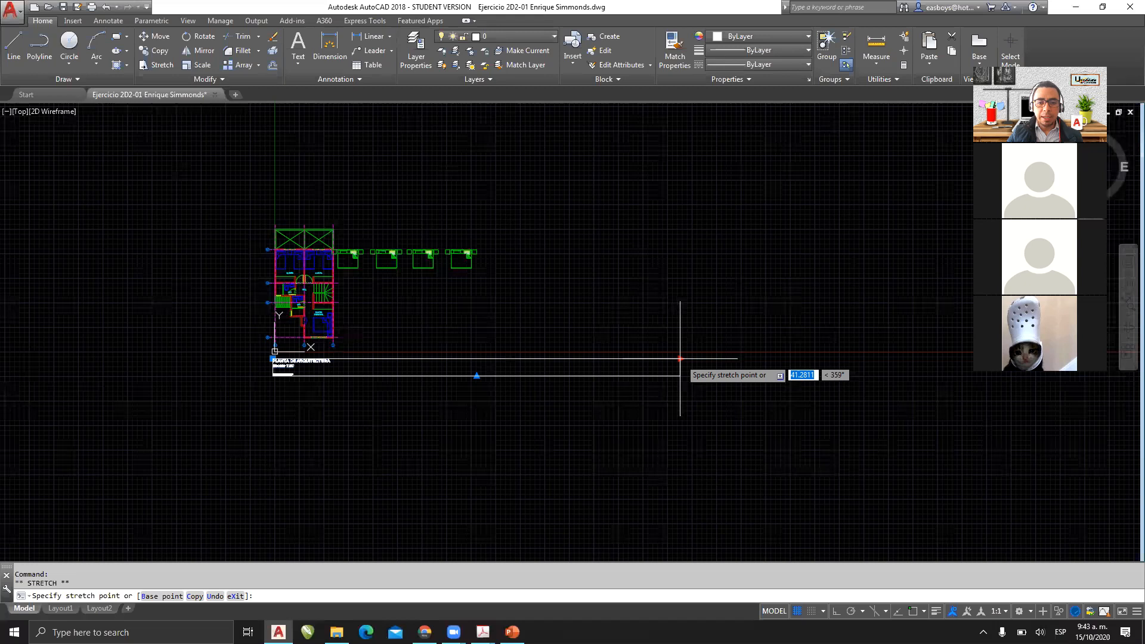
pyautogui.click(353, 358)
pyautogui.scroll(6, 257, 371)
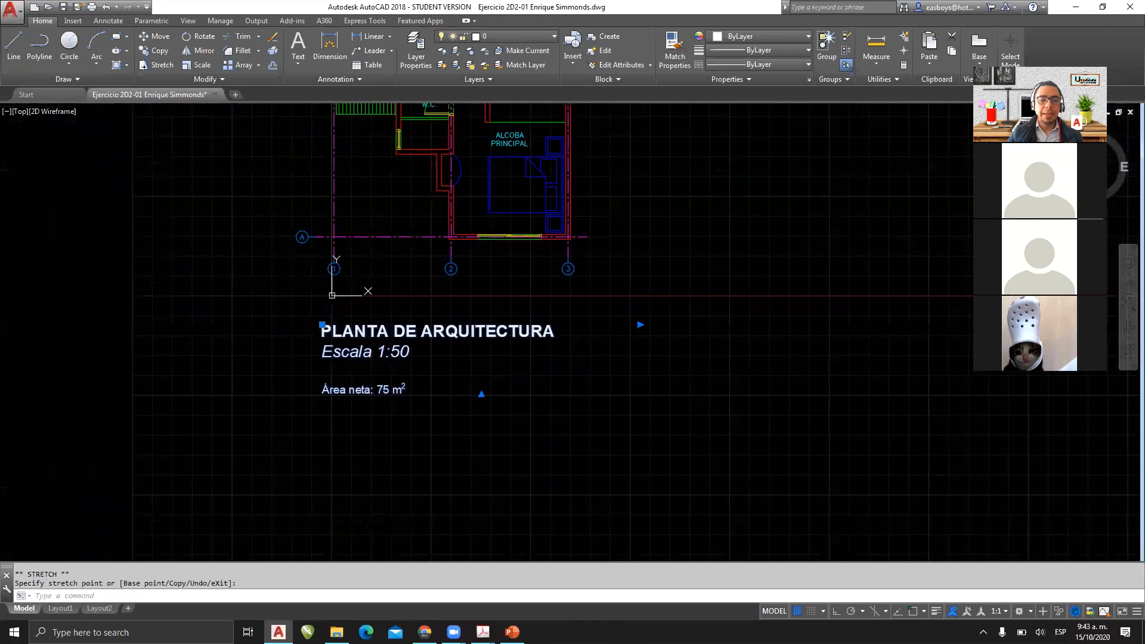
pyautogui.scroll(3, 475, 388)
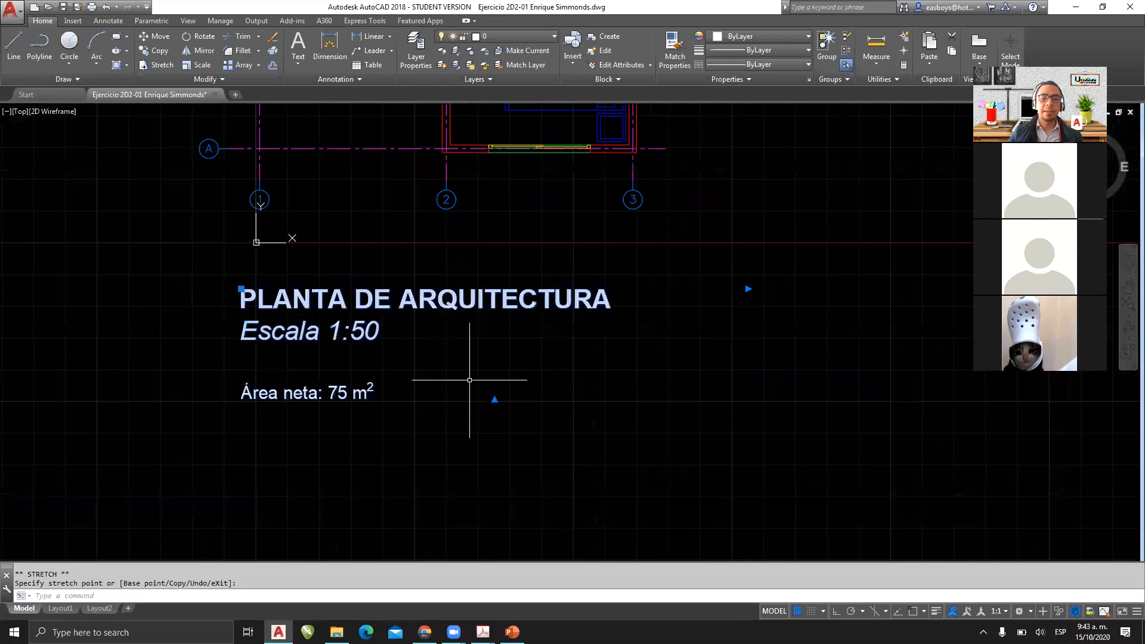
# Step: Narrow the text frame until the title wraps, and widen it again just enough to fit the title on one line
pyautogui.click(748, 288)
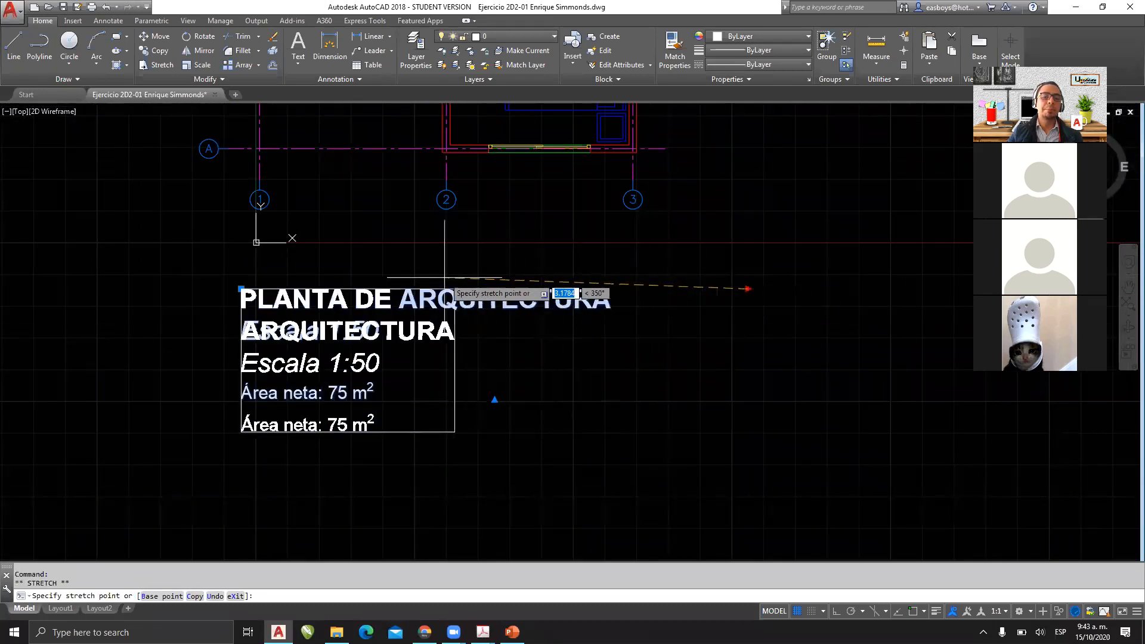
pyautogui.click(376, 279)
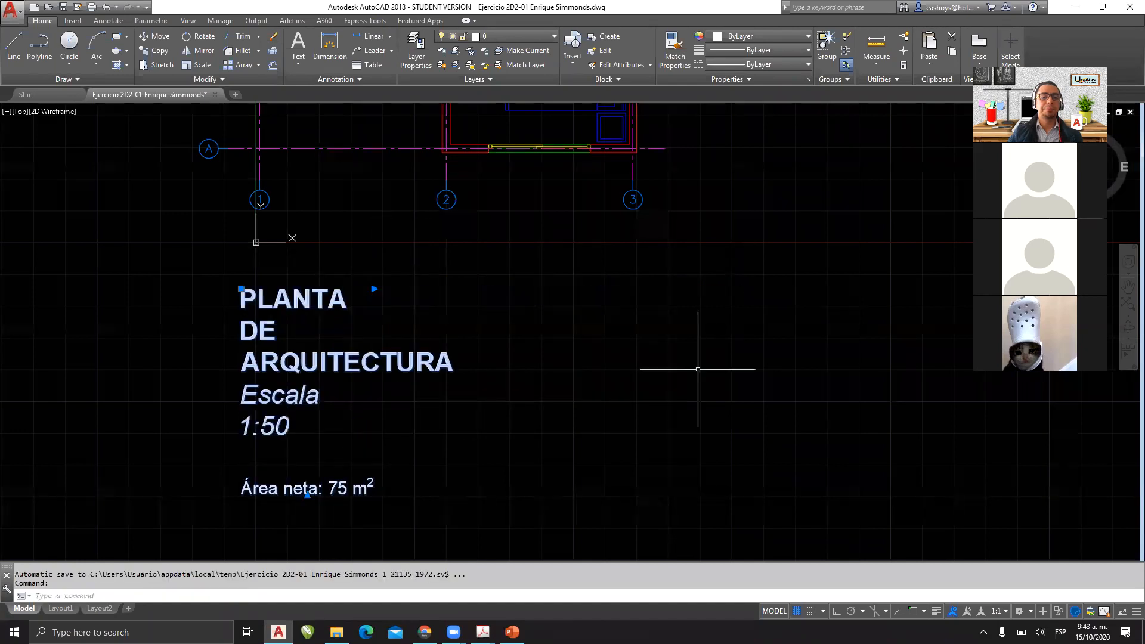
pyautogui.click(374, 289)
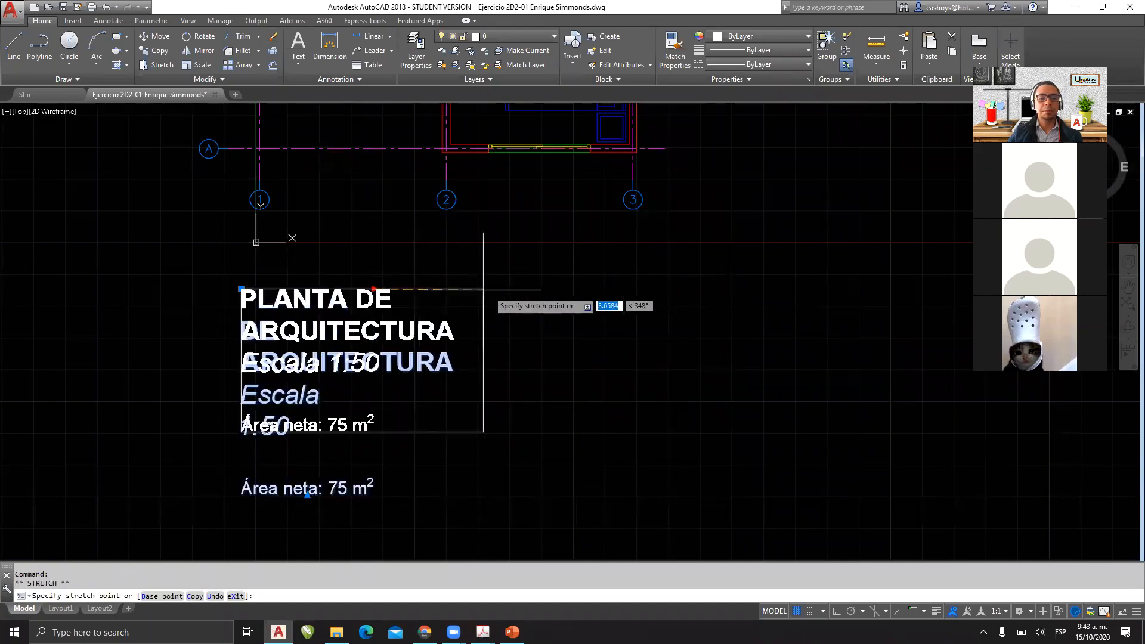
pyautogui.click(639, 286)
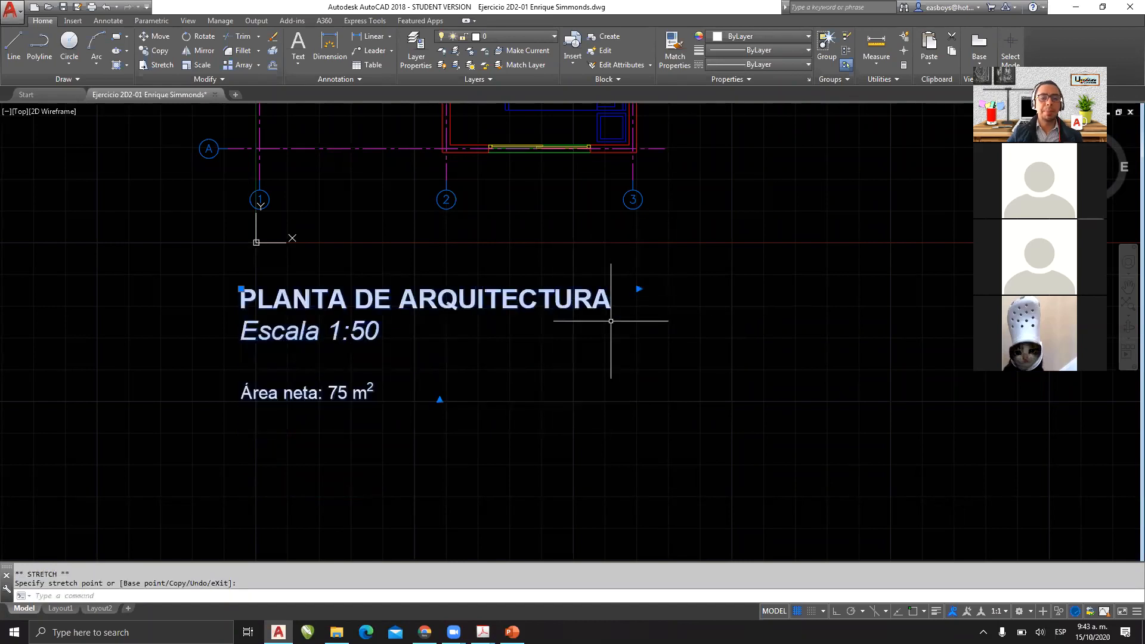
# Step: Try center, right, justified and distributed alignment on all of the multiline text, and set it to left alignment
pyautogui.doubleClick(452, 296)
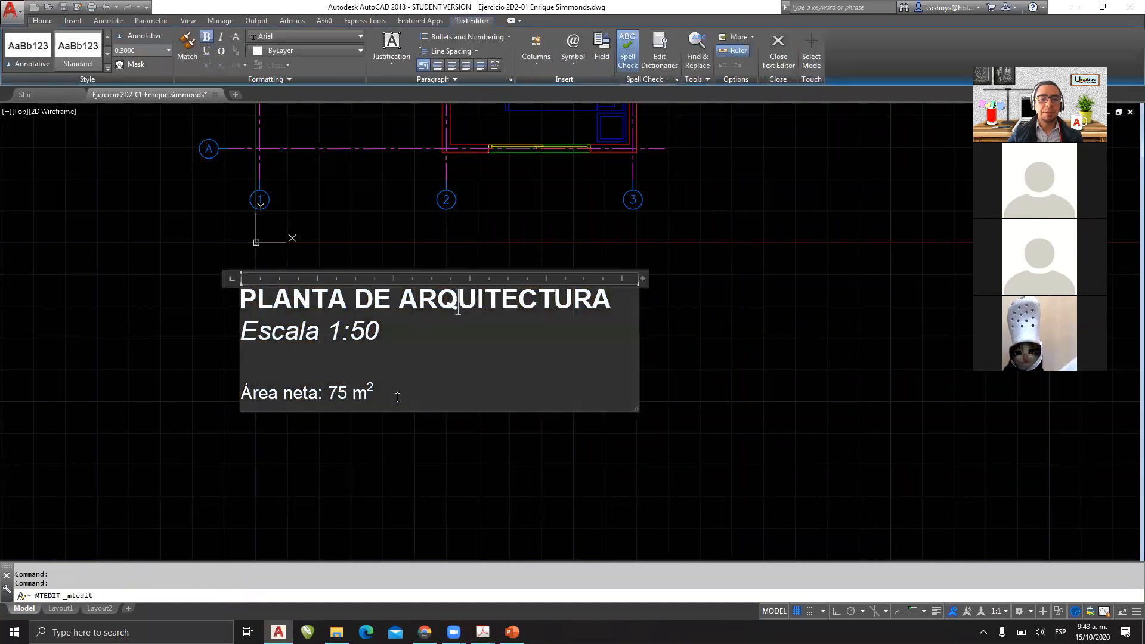
pyautogui.hotkey('ctrl', 'a')
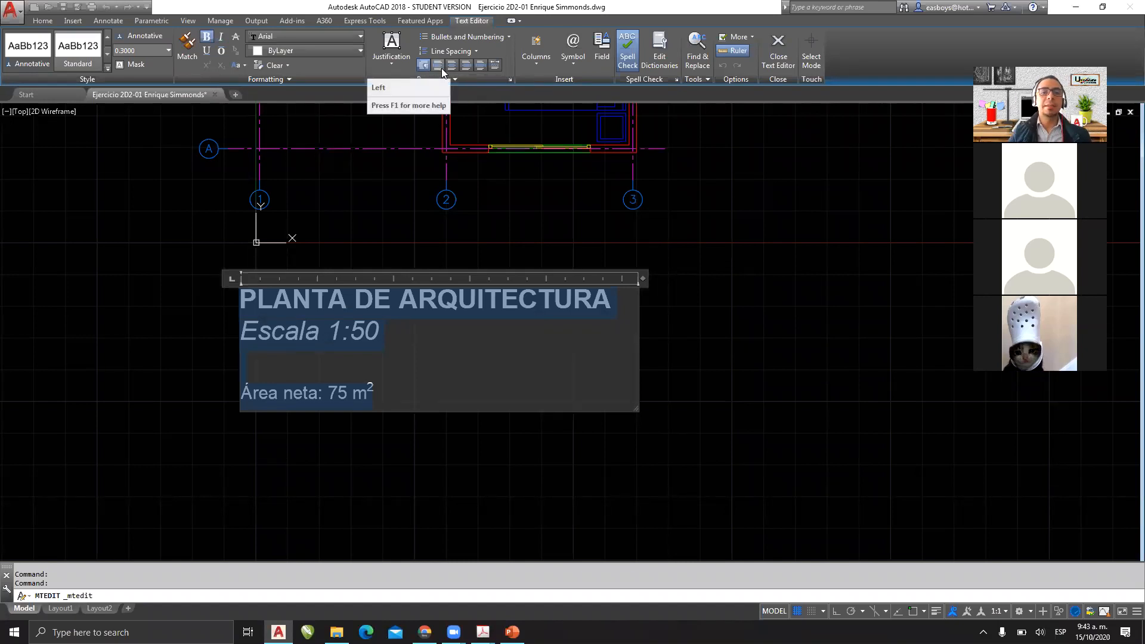
pyautogui.click(456, 66)
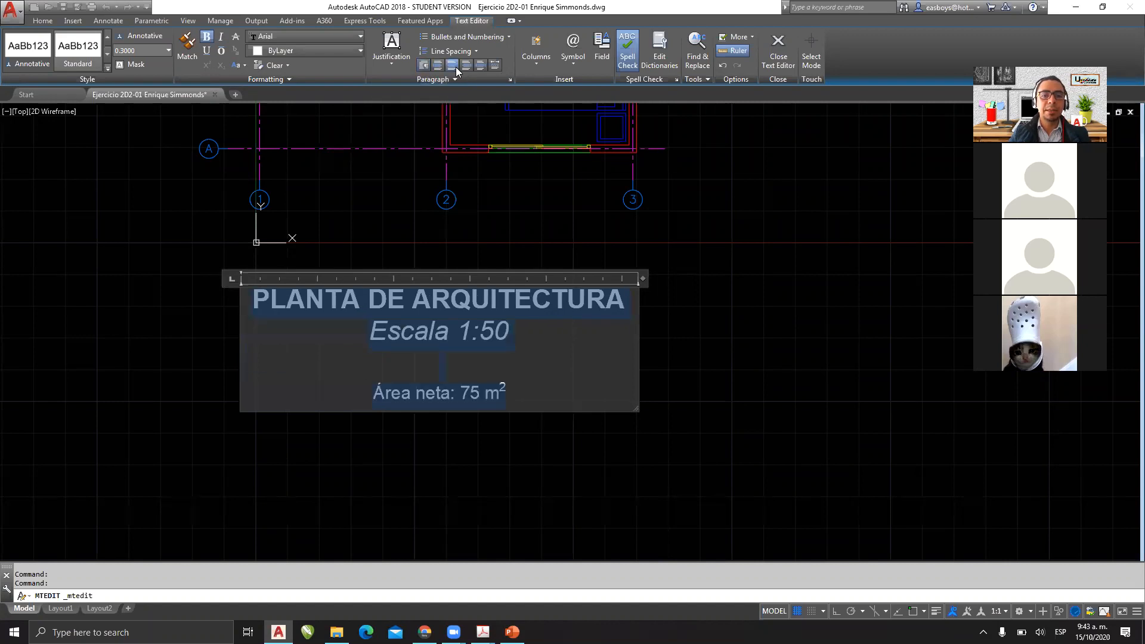
pyautogui.click(467, 66)
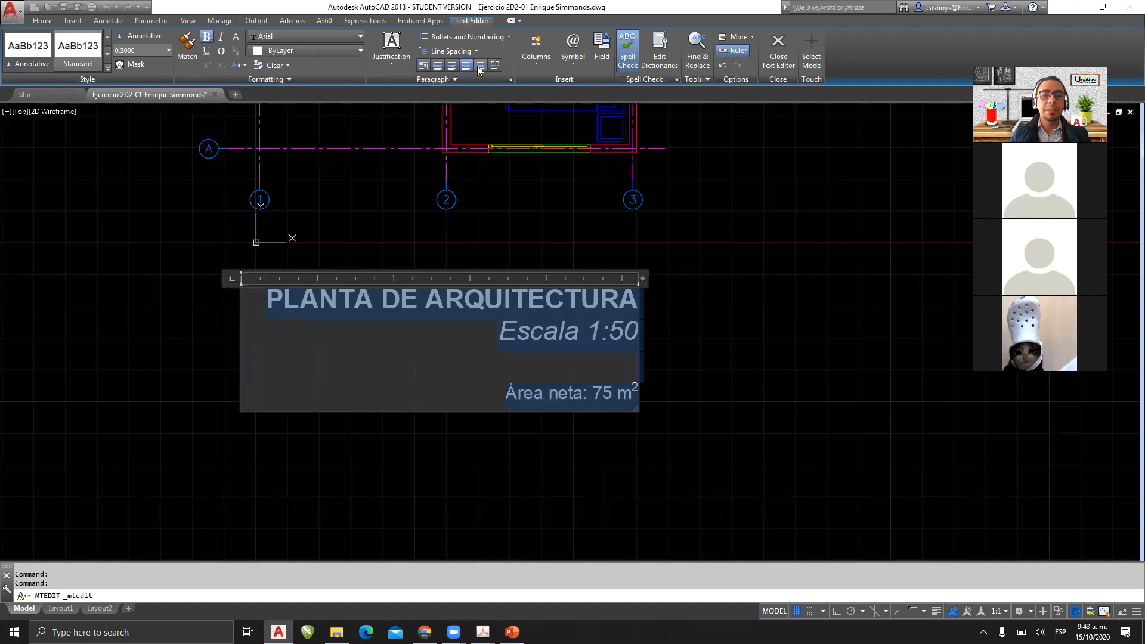
pyautogui.click(477, 67)
pyautogui.click(498, 66)
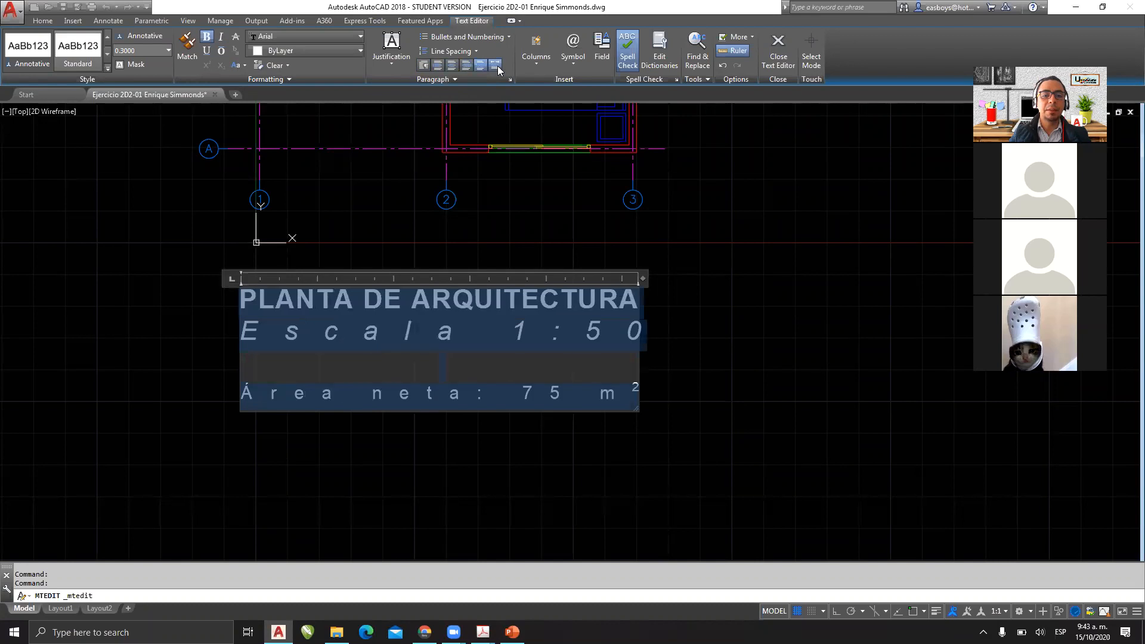
pyautogui.click(437, 69)
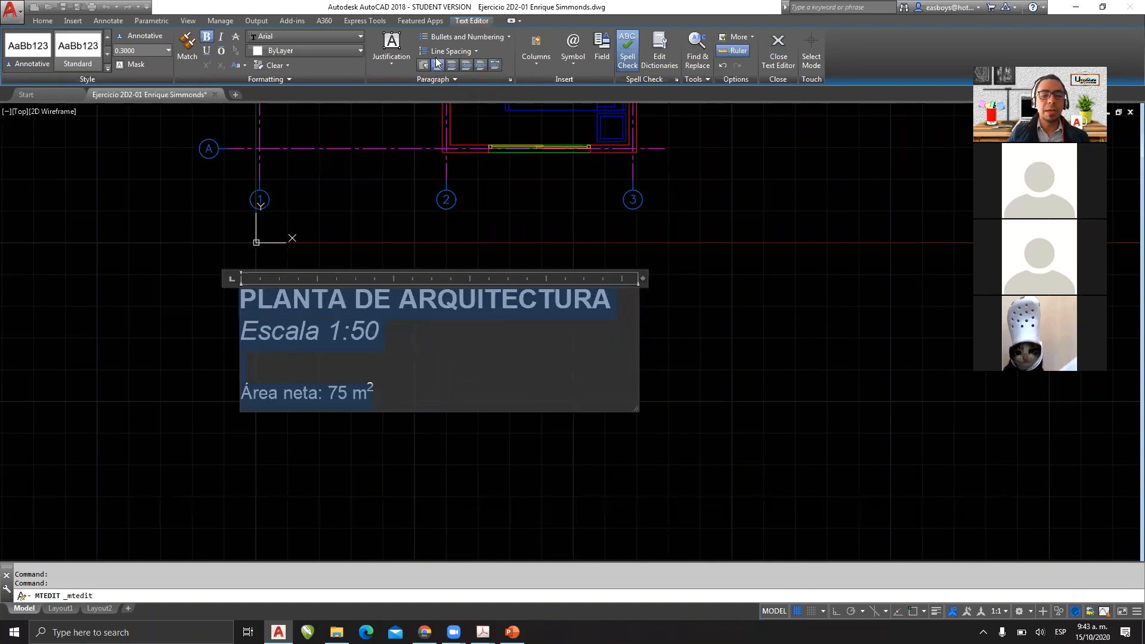
# Step: Try the numbered and bulleted list formats on the selected text without applying either
pyautogui.click(507, 37)
pyautogui.click(440, 67)
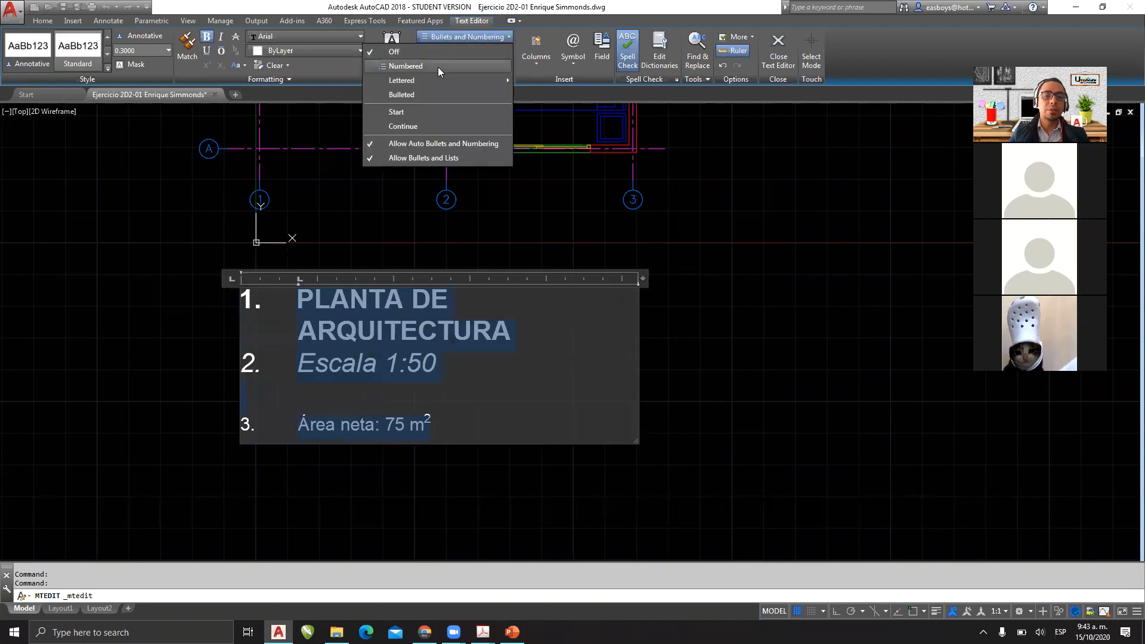
pyautogui.click(437, 74)
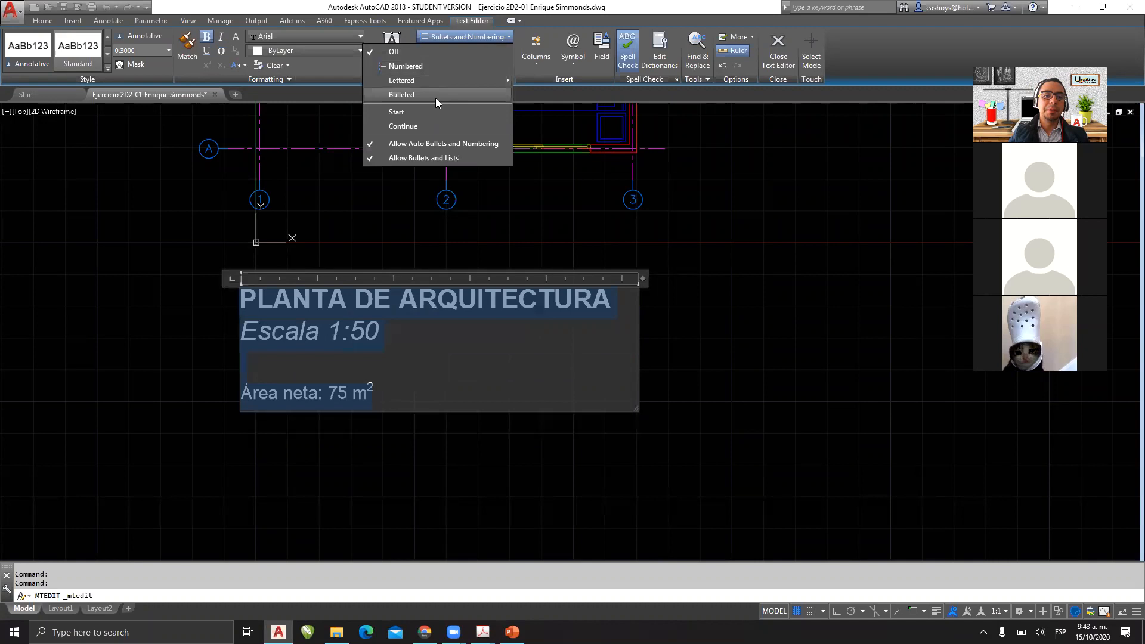
pyautogui.click(435, 96)
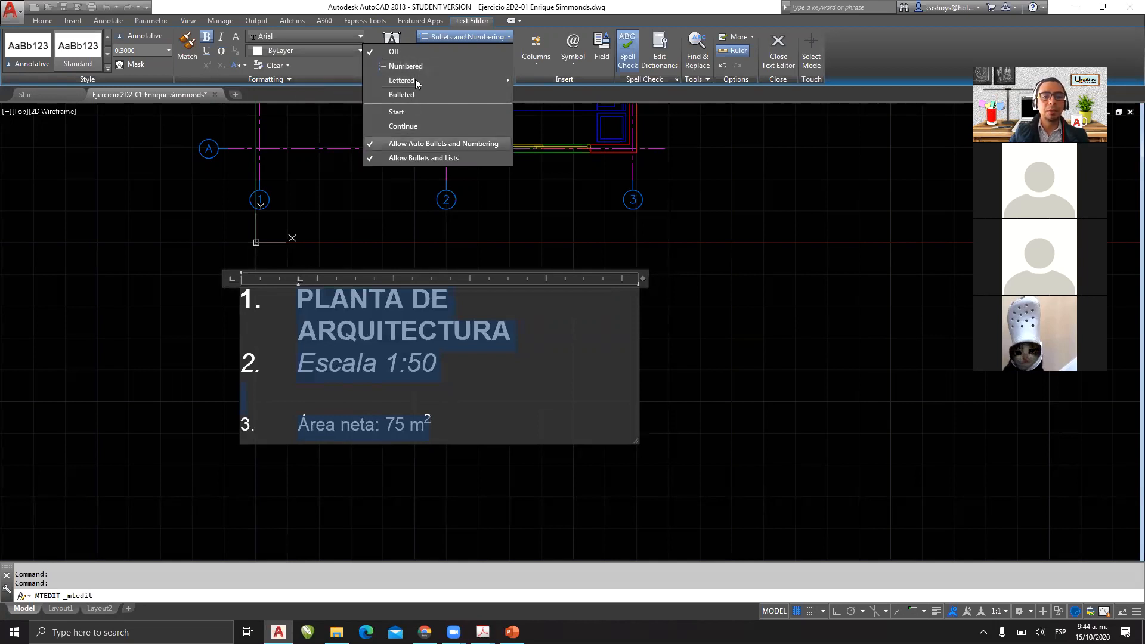
pyautogui.moveTo(459, 76)
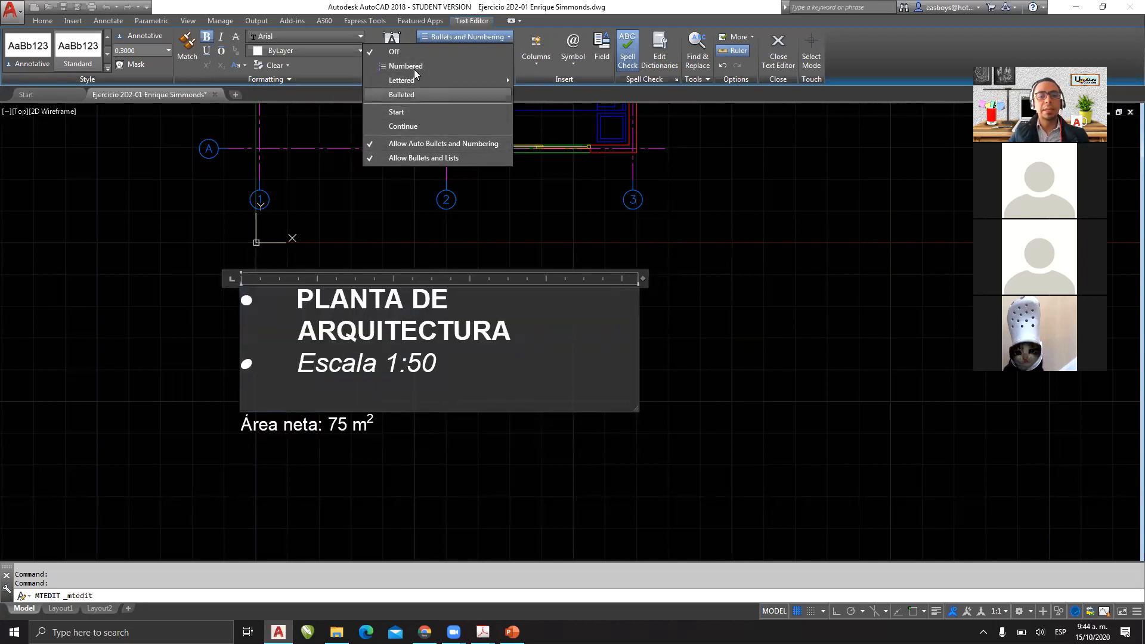
pyautogui.click(73, 208)
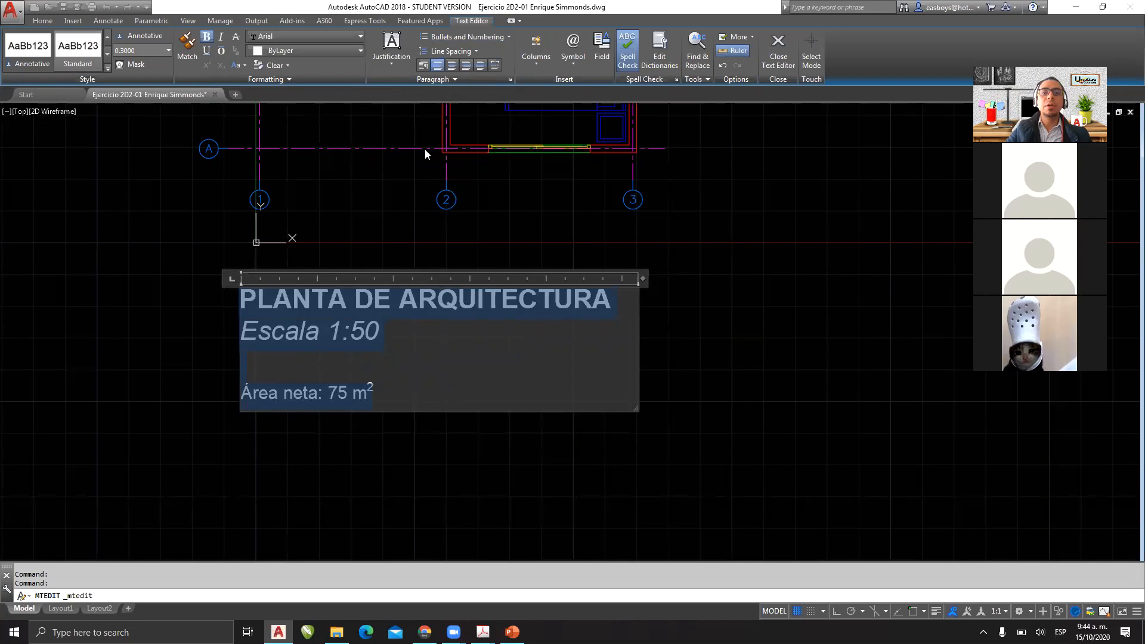
# Step: List the text justification options, switch to GUÍA DE ESTUDIO VIII in Adobe Acrobat, and examine the diagram of the nine justifications on page 8
pyautogui.click(387, 66)
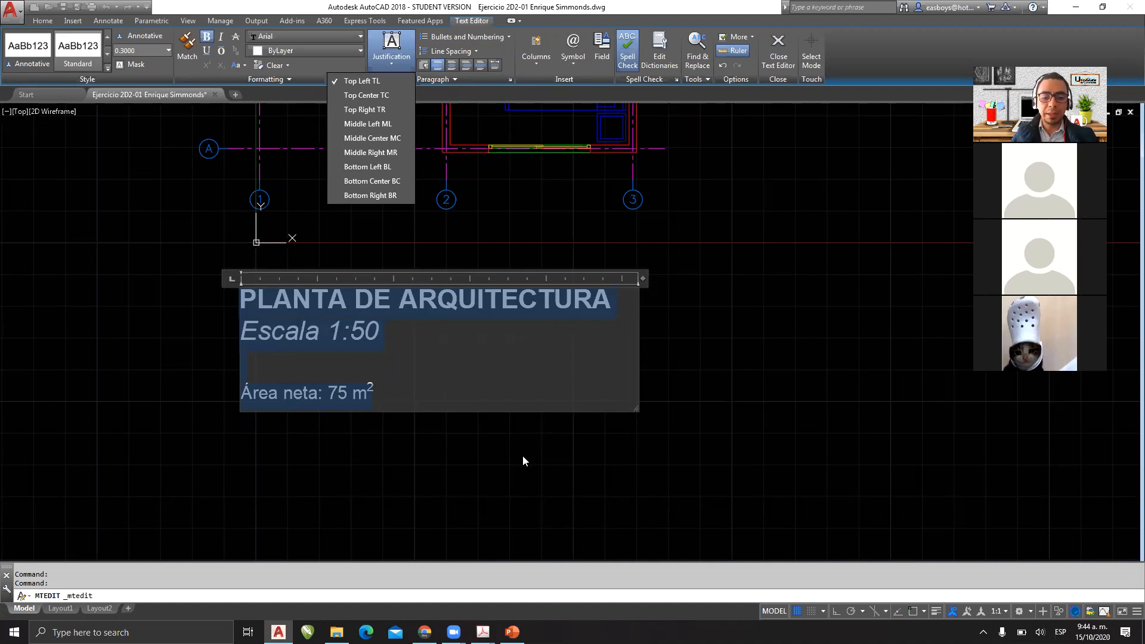
pyautogui.moveTo(483, 632)
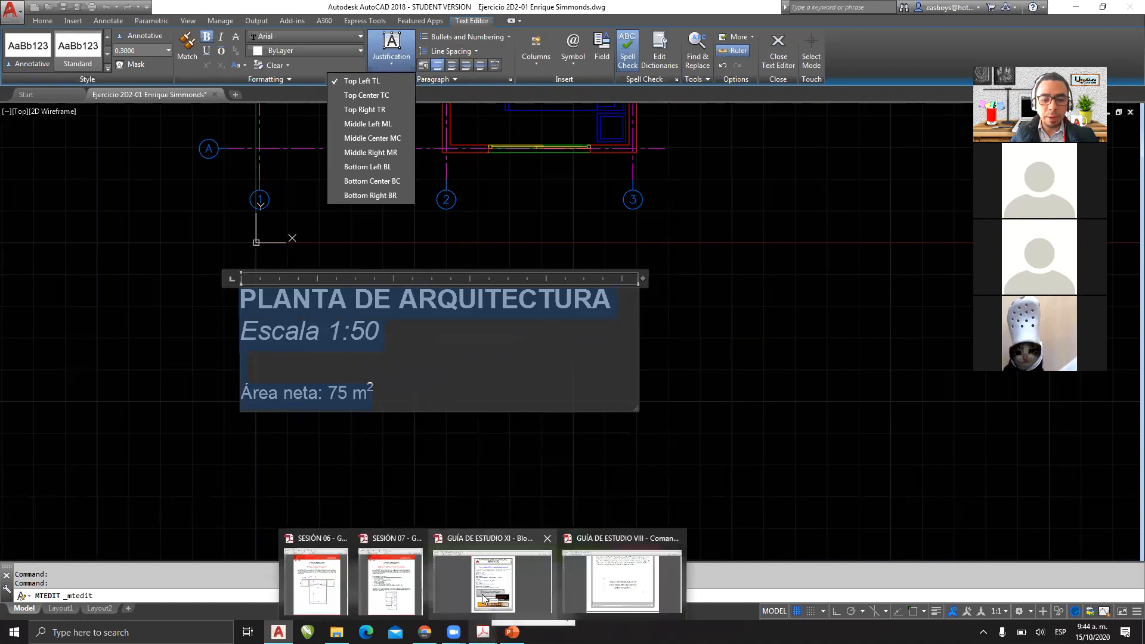
pyautogui.click(599, 576)
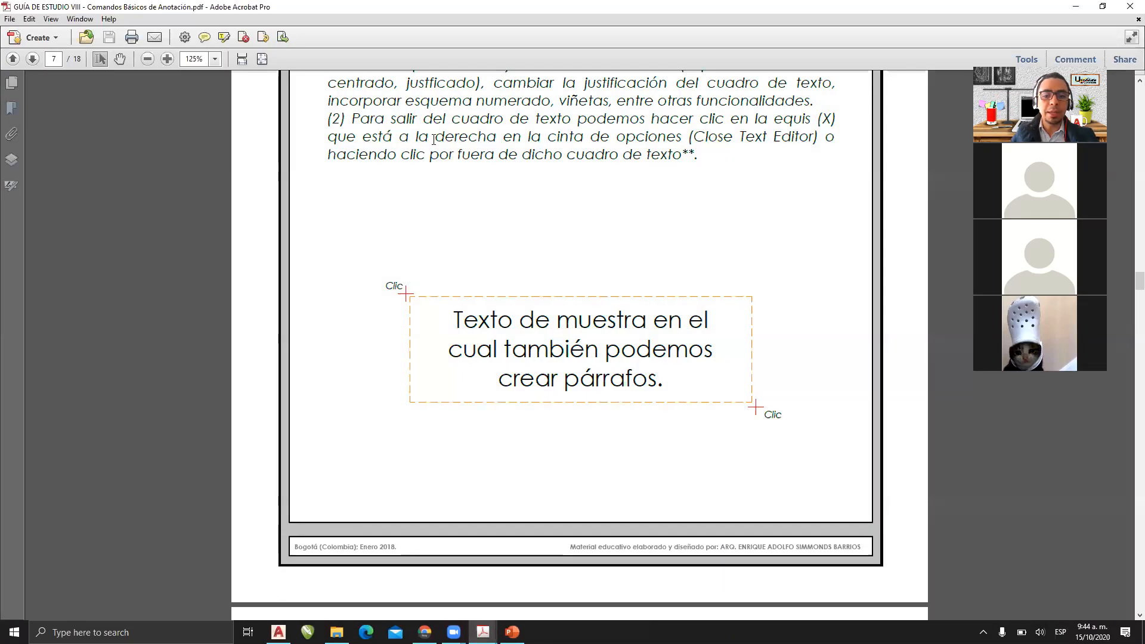
pyautogui.scroll(-1, 433, 139)
pyautogui.scroll(-6, 595, 217)
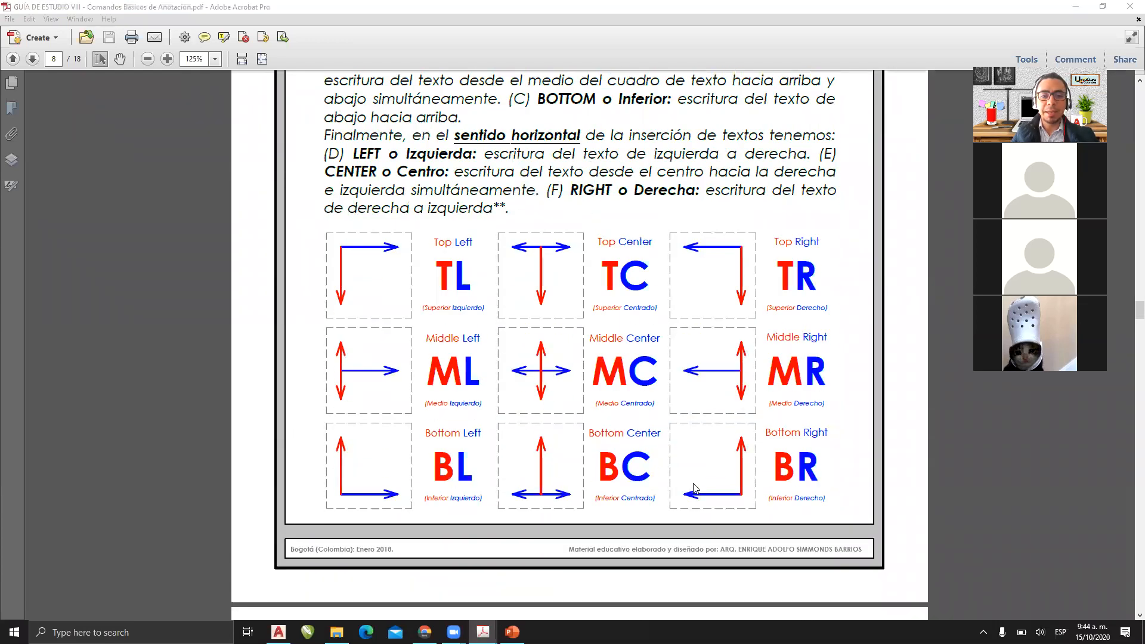
pyautogui.keyDown('ctrl'); pyautogui.scroll(1, 662, 361); pyautogui.keyUp('ctrl')
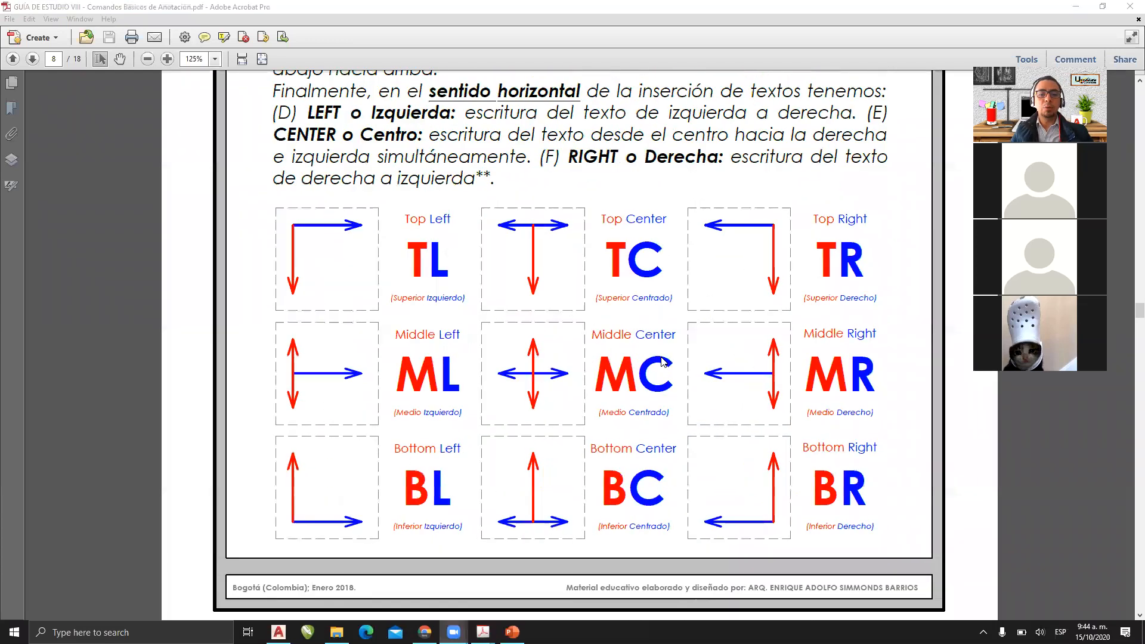
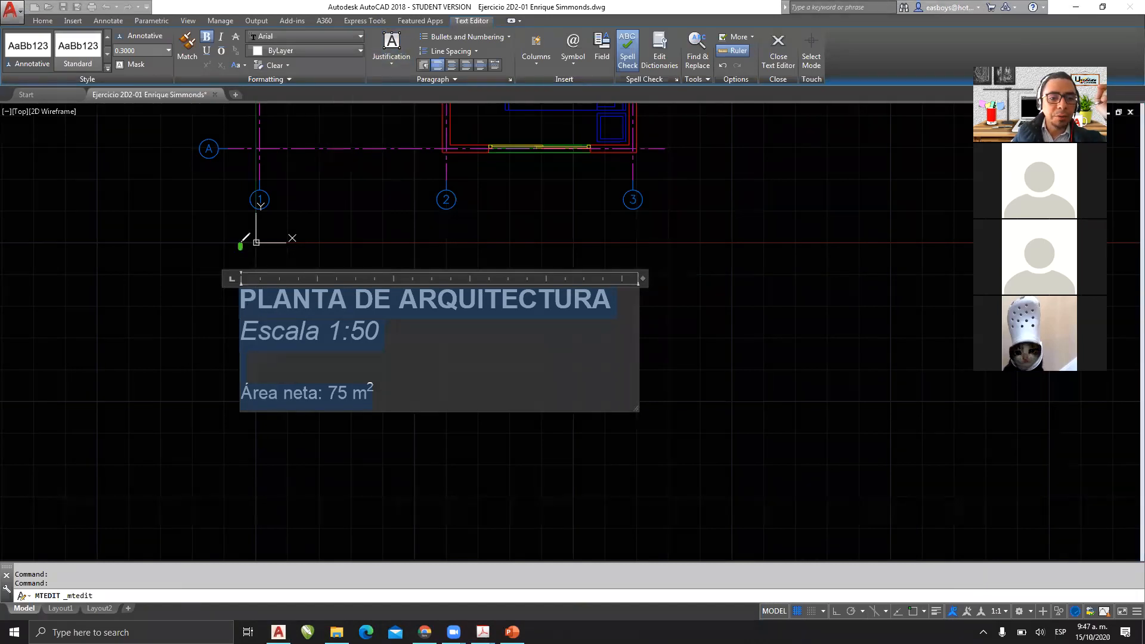
# Step: Draw a green arrow pointing right above the AutoCAD text frame and another pointing down beside it to illustrate Top Left writing direction
pyautogui.moveTo(240, 254)
pyautogui.mouseDown()
pyautogui.moveTo(456, 239)
pyautogui.moveTo(443, 230)
pyautogui.moveTo(437, 261)
pyautogui.mouseUp()
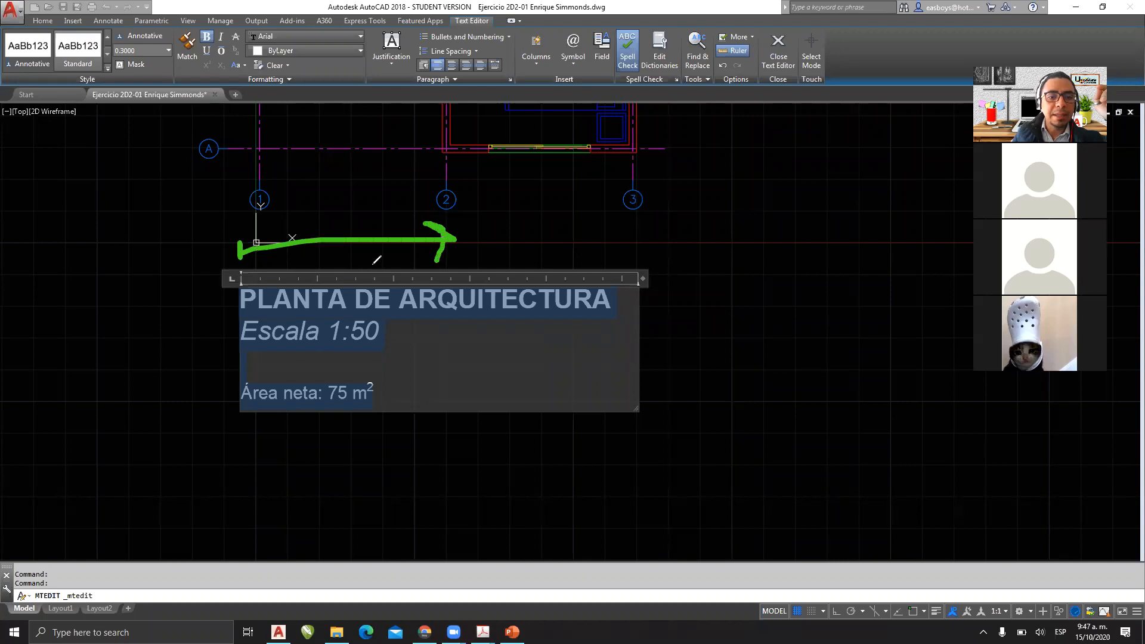
pyautogui.moveTo(216, 257)
pyautogui.mouseDown()
pyautogui.moveTo(213, 385)
pyautogui.moveTo(233, 360)
pyautogui.mouseUp()
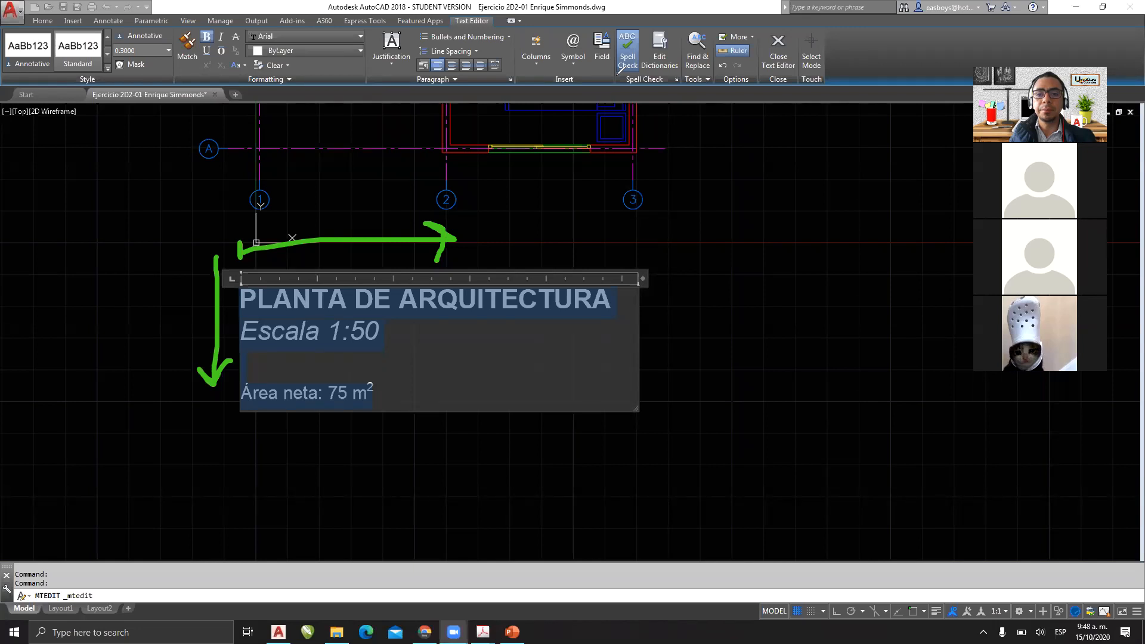
# Step: Set the multiline text's justification to Bottom Right and align all of its lines to the right
pyautogui.click(388, 60)
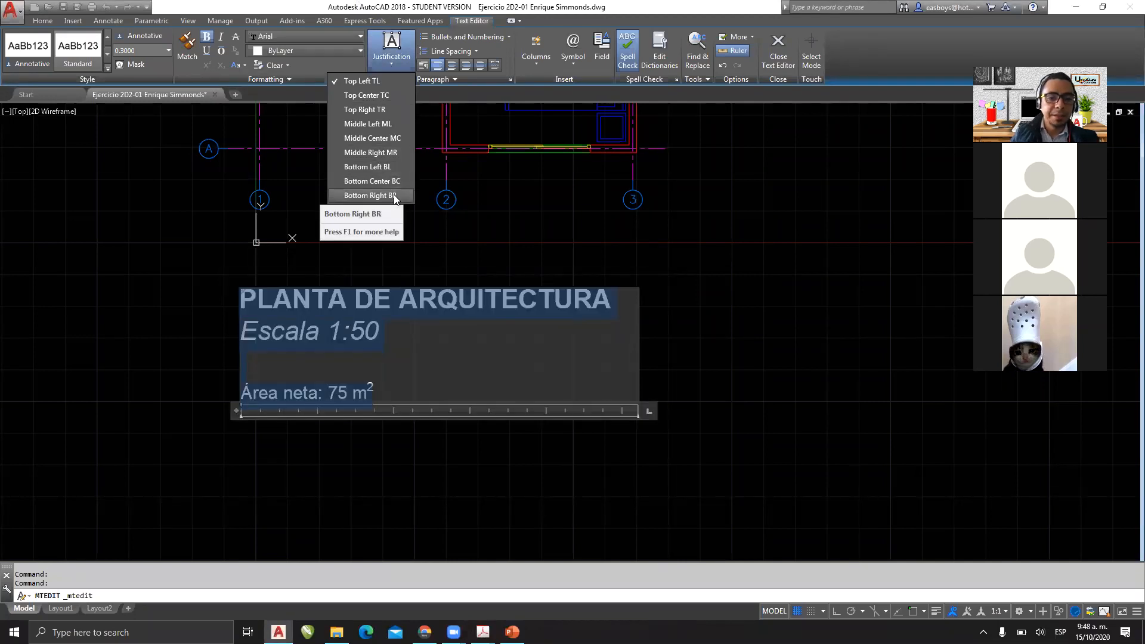
pyautogui.click(370, 195)
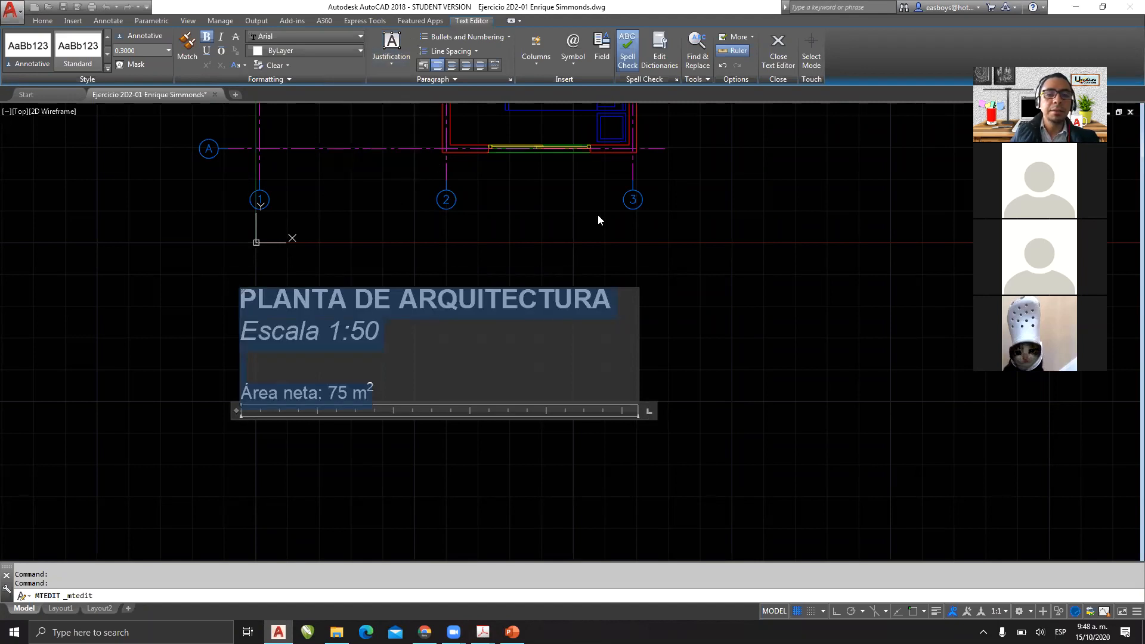
pyautogui.click(466, 66)
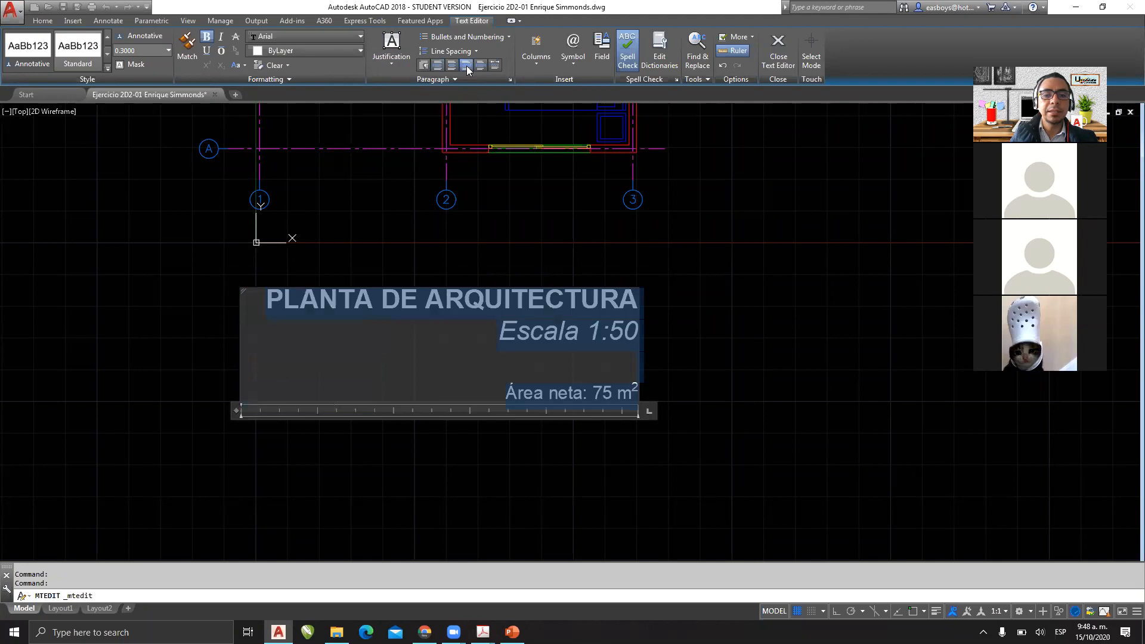
# Step: Replace the whole text with many lines of random filler beginning "ñasldjassjd", including blank lines, to test the Bottom Right justification
pyautogui.click(556, 329)
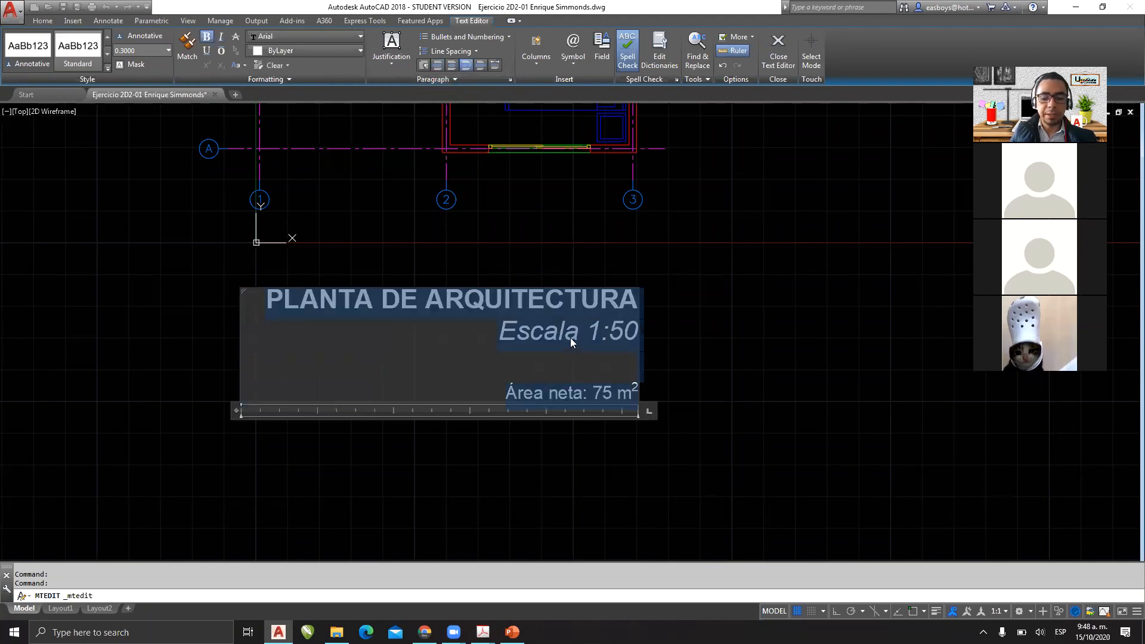
pyautogui.hotkey('ctrl', 'a')
pyautogui.press('Delete')
pyautogui.write('ñasl')
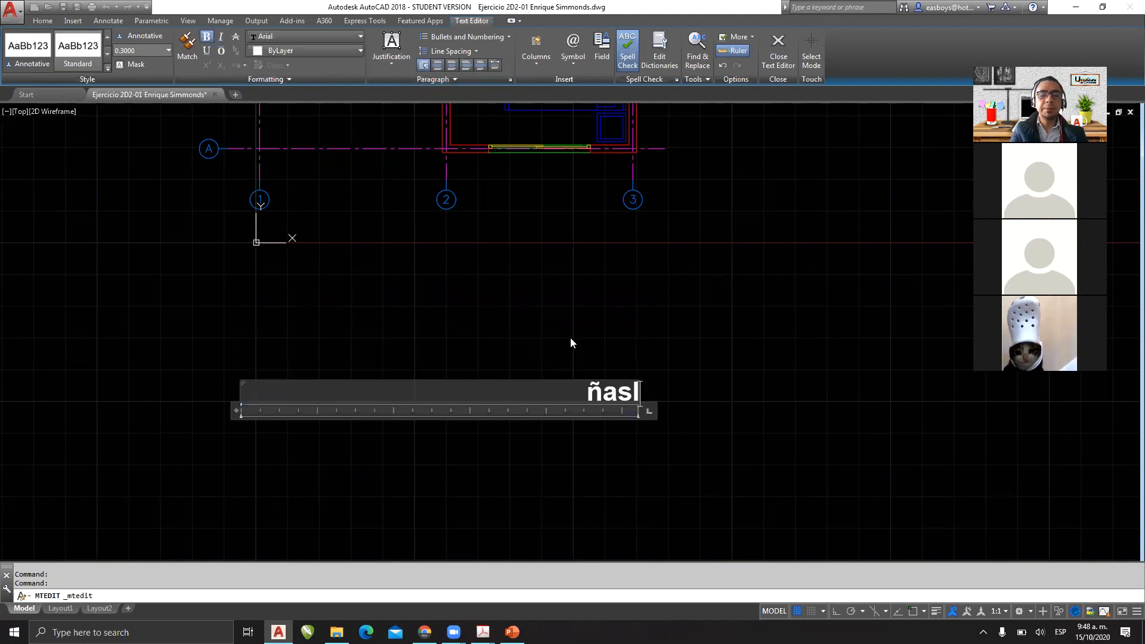
pyautogui.write('djassjd SD{KD KAD ÑLDK')
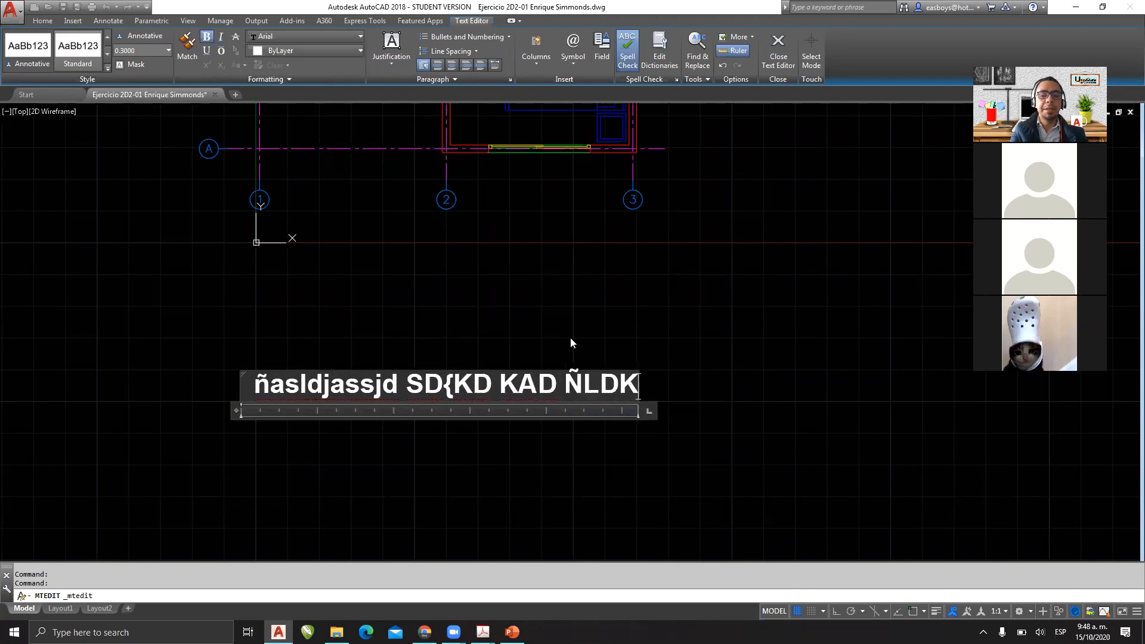
pyautogui.write(' KADÑ ALDÑKADK KKL')
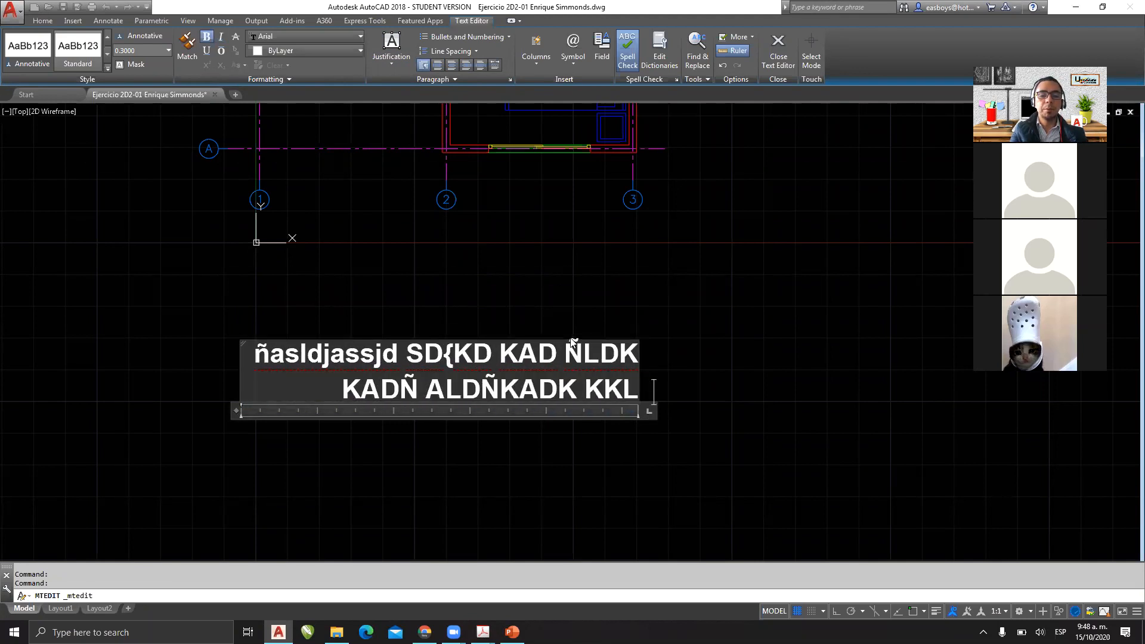
pyautogui.write(' WOKDwlkd kd dwkkd')
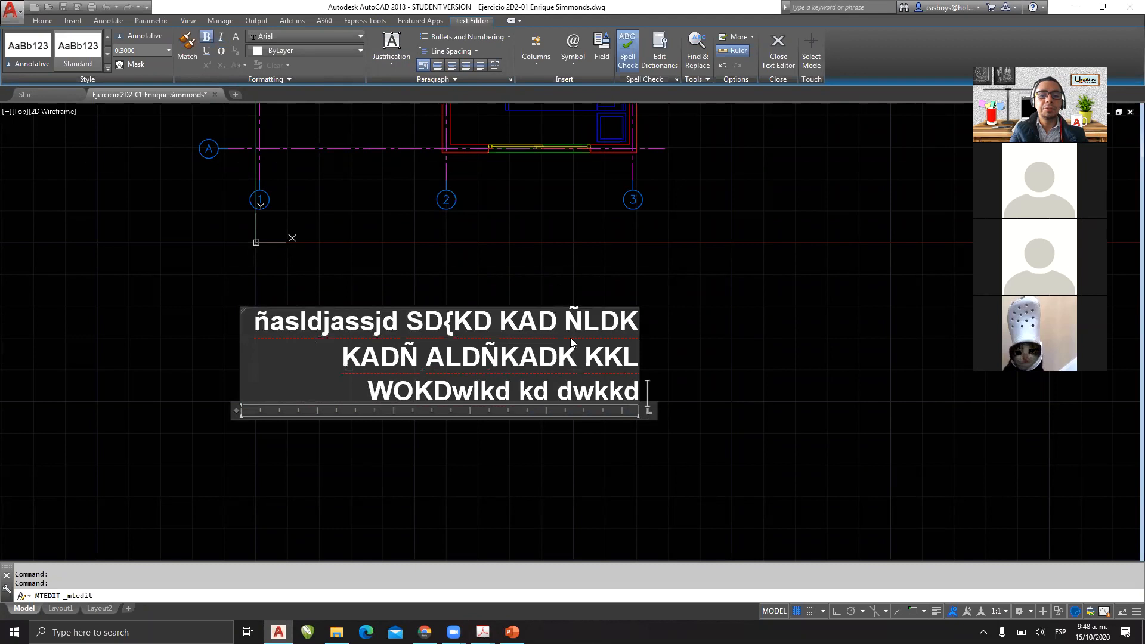
pyautogui.write(' dk wkd WDK ´WDKP´dw')
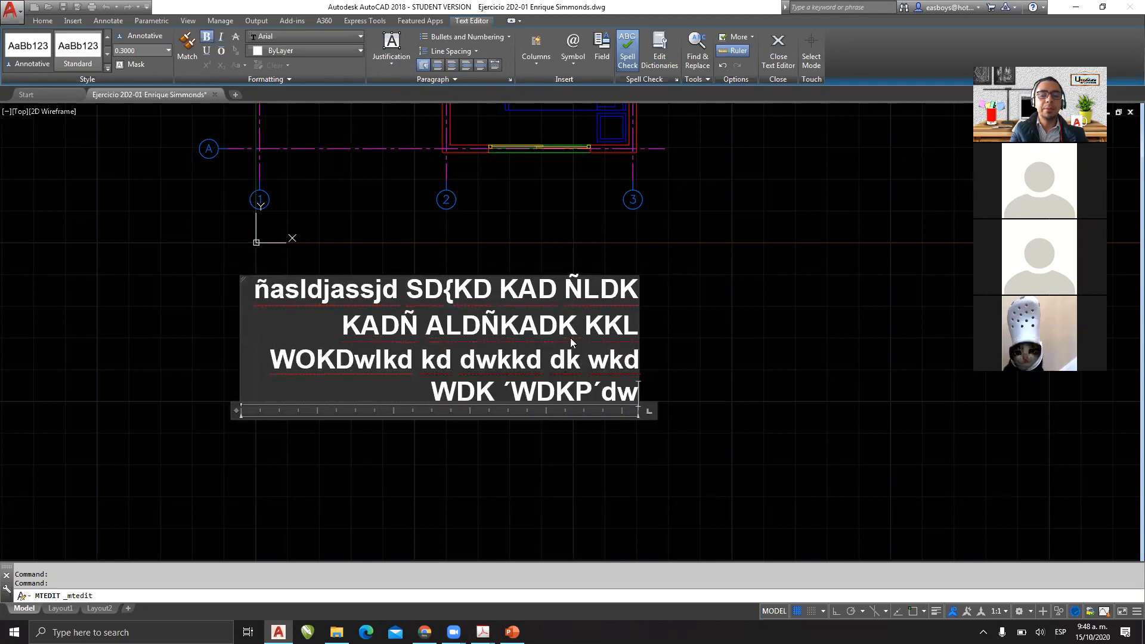
pyautogui.write(' kWD wkdWKDW K')
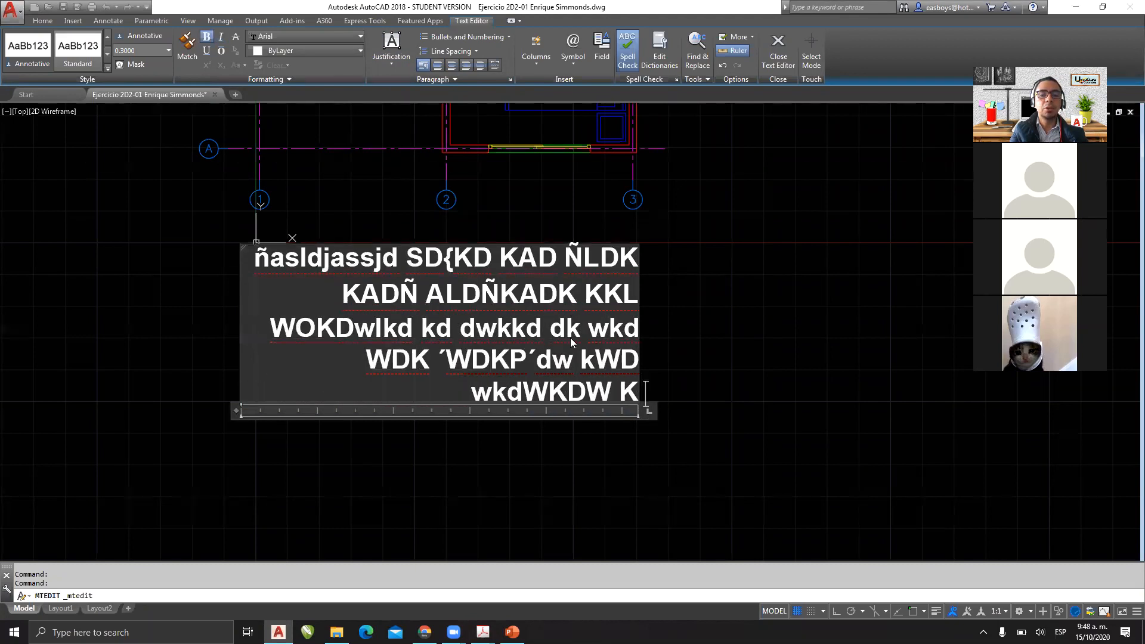
pyautogui.write(' ´SDK KD´WKD KD´dpk')
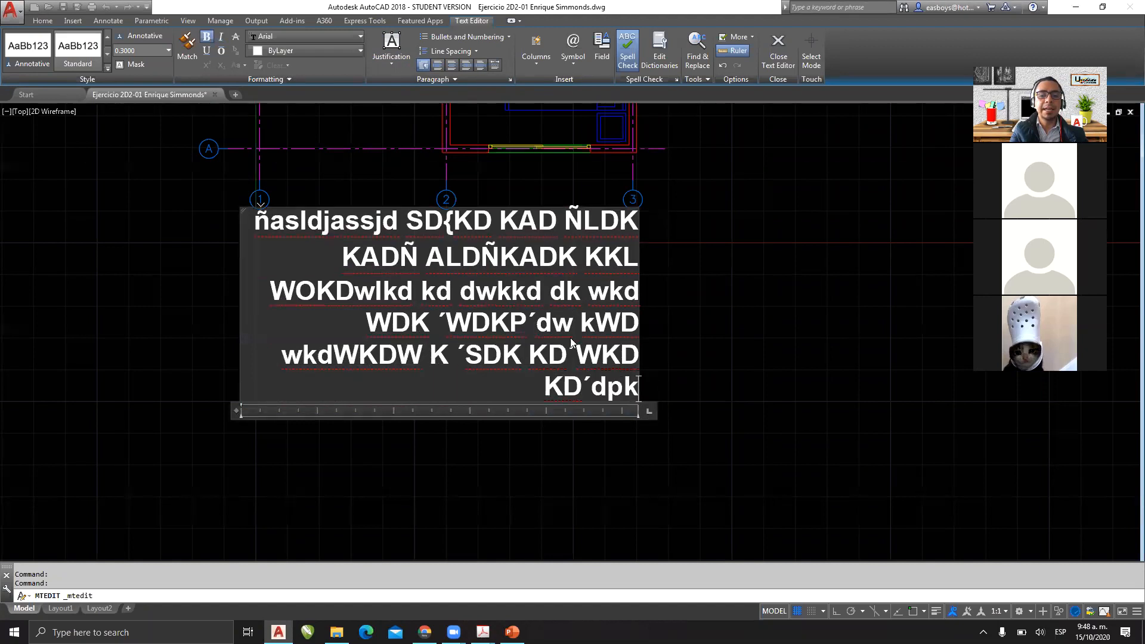
pyautogui.write('W P PWKD wdpDK WddkWKWd ´wkd')
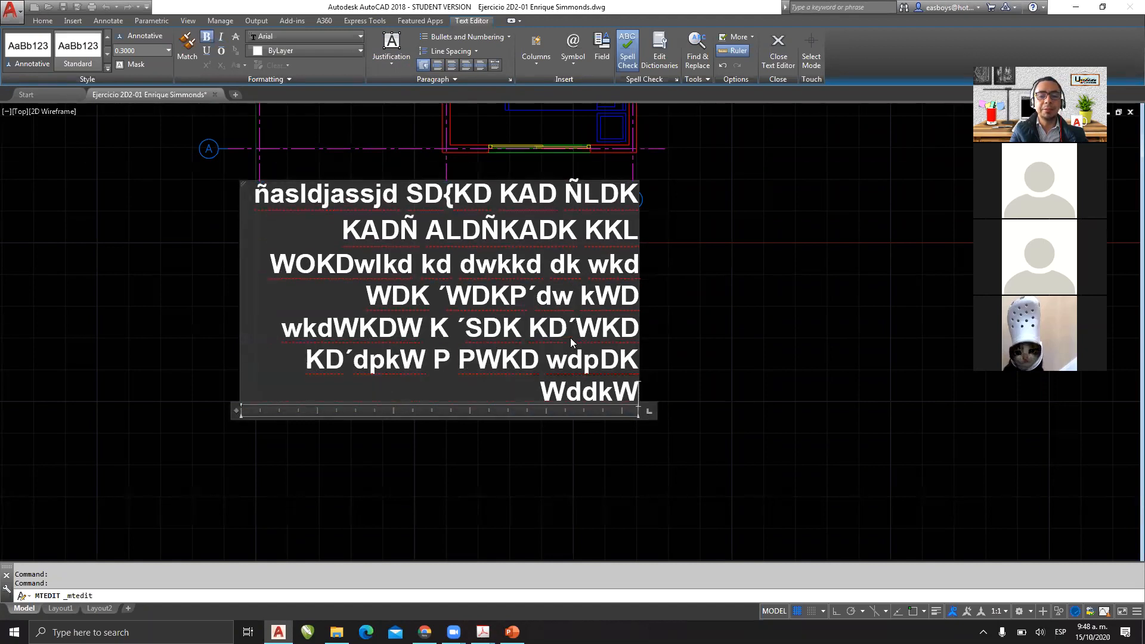
pyautogui.press('Return')
pyautogui.write('ñwdñwLDÑSD')
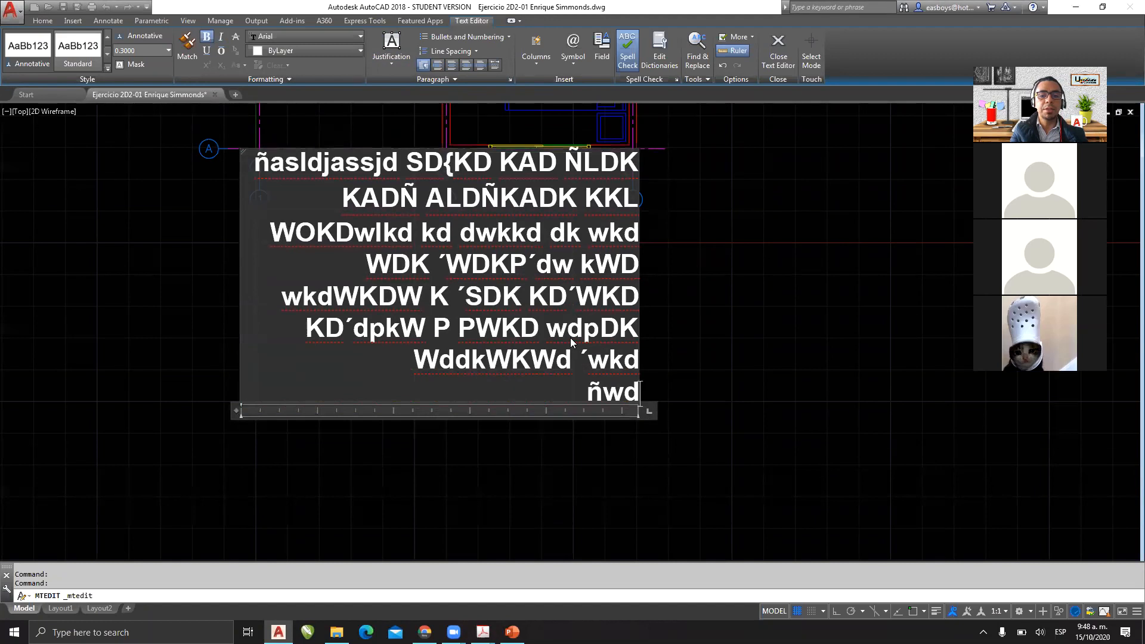
pyautogui.press('Return')
pyautogui.press('Return')
pyautogui.press('Return')
pyautogui.write('ÑLKDKDSDLSDLLKSLDKS')
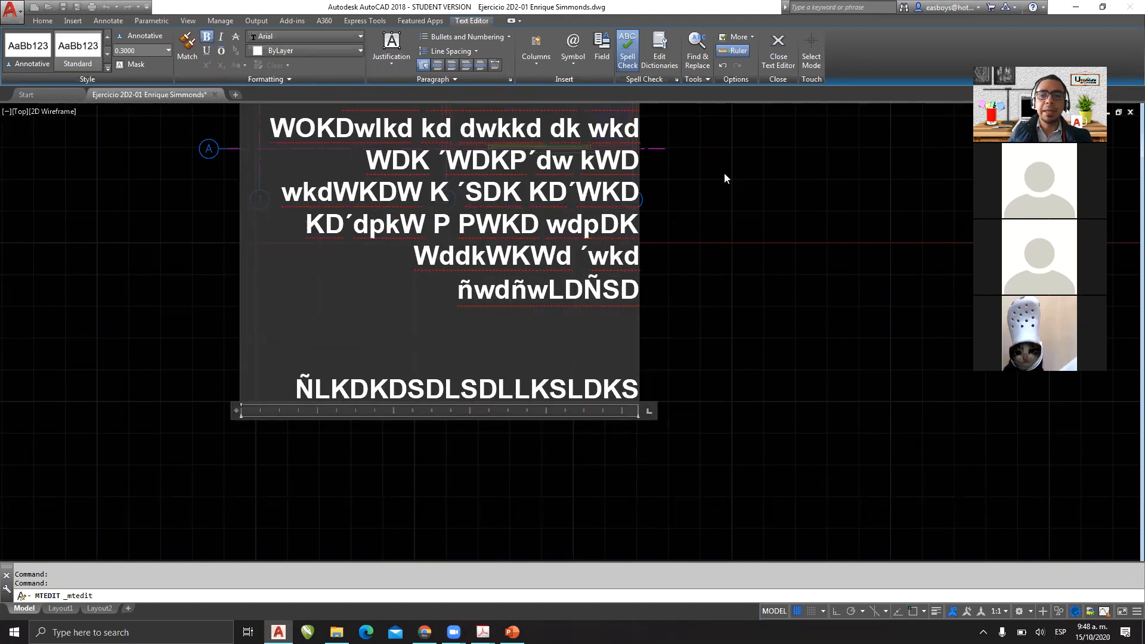
# Step: Undo the filler typing to restore the "PLANTA DE ARQUITECTURA" title with its scale and area lines
pyautogui.hotkey('ctrl', 'z')
pyautogui.hotkey('ctrl', 'z')
pyautogui.hotkey('ctrl', 'z')
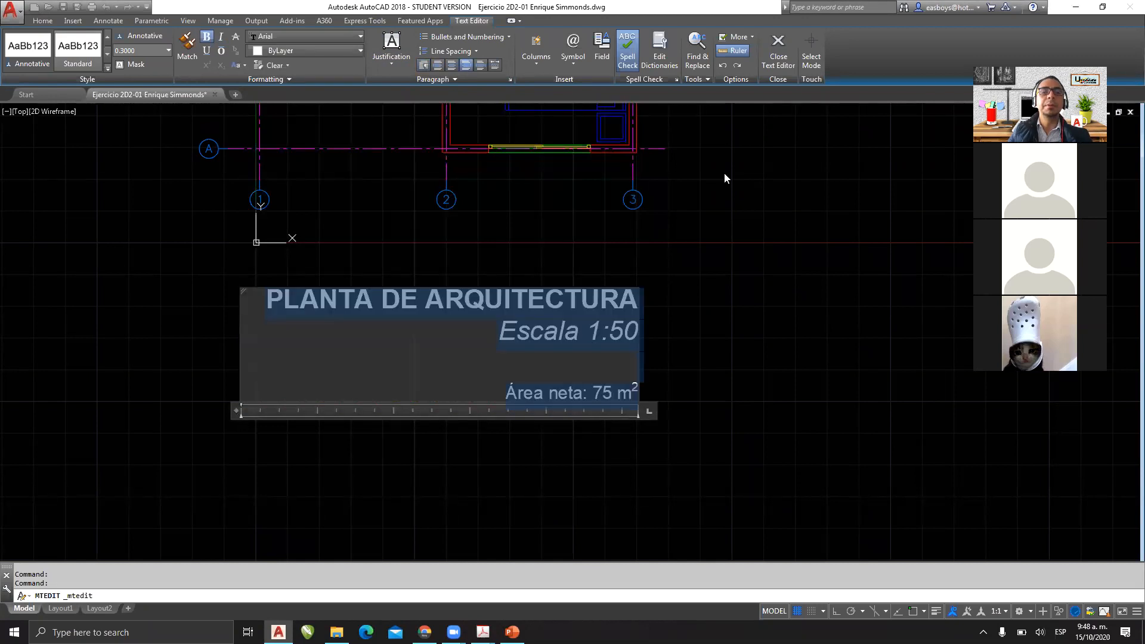
# Step: Set the multiline text's justification to Middle Center and center all of its lines
pyautogui.click(386, 61)
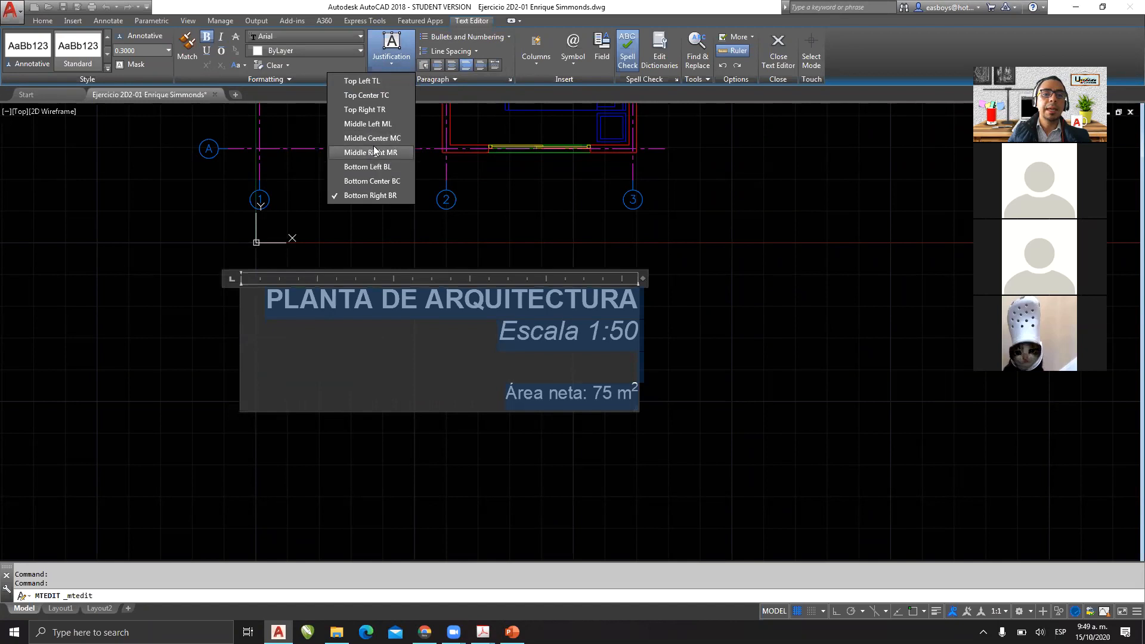
pyautogui.click(384, 138)
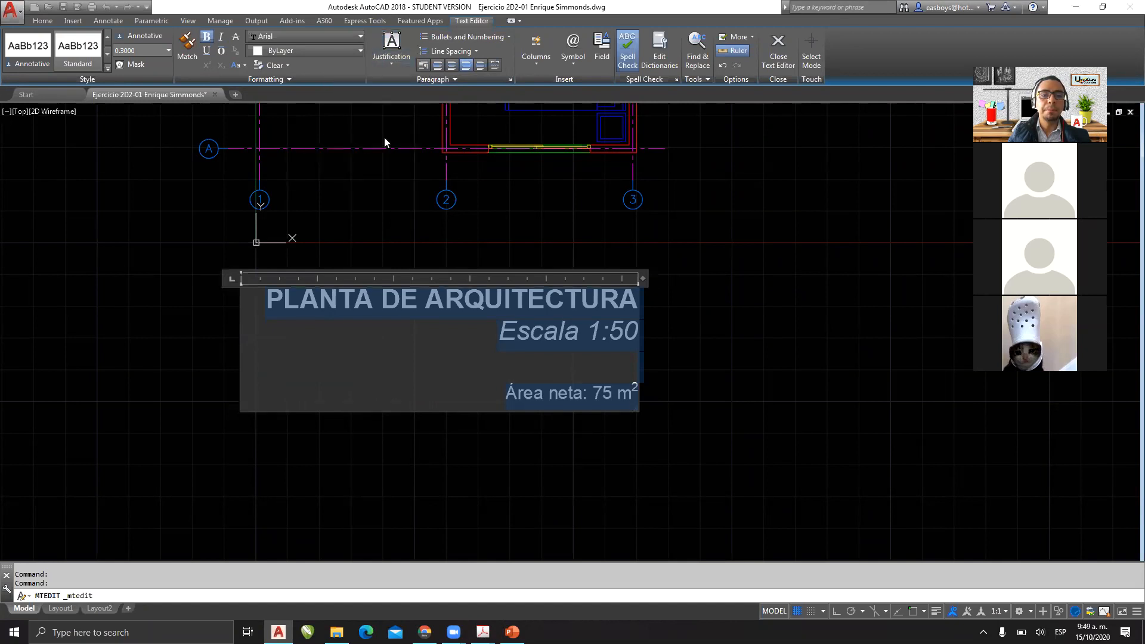
pyautogui.click(449, 67)
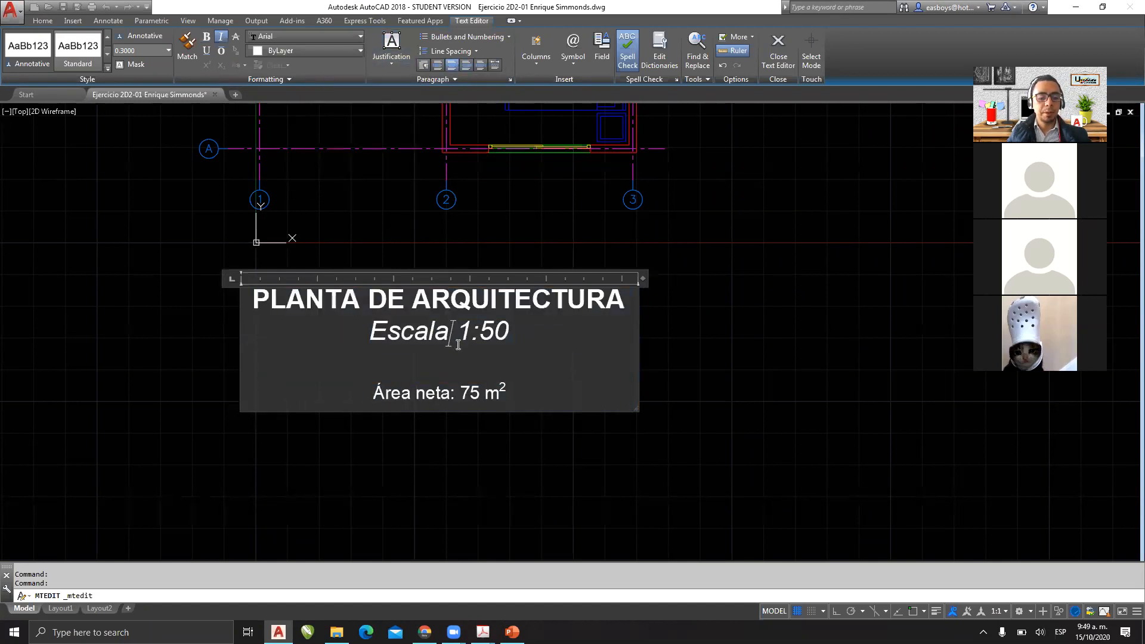
# Step: Replace the centered text with several lines of random filler beginning "dfSFÑLKADF DLW KWD" to test the Middle Center justification
pyautogui.write('dfSFÑLKADF ')
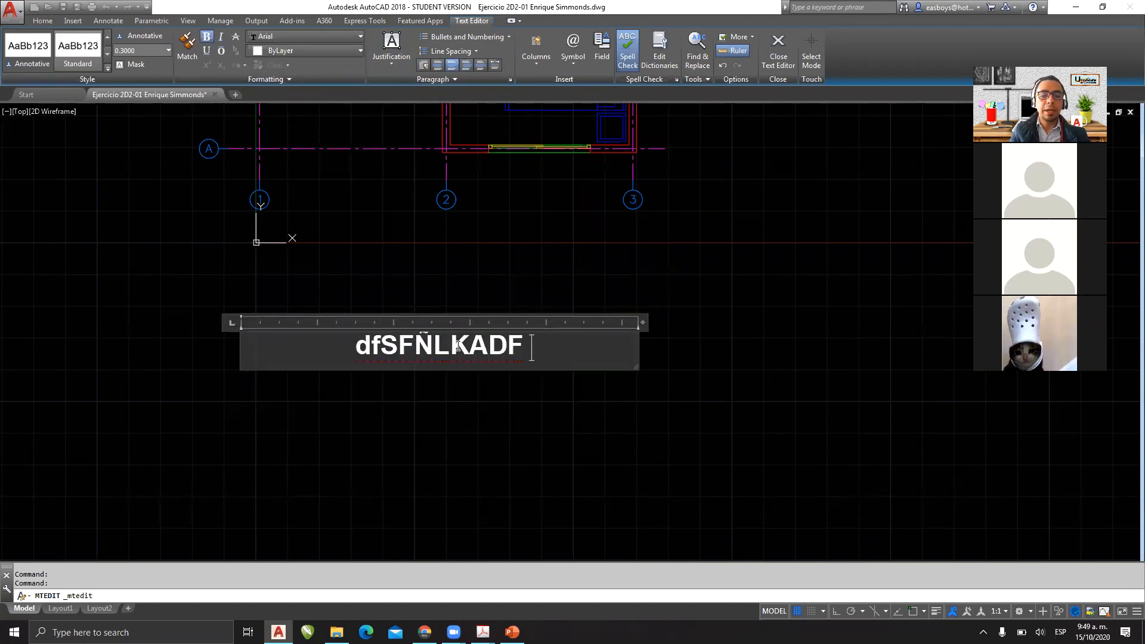
pyautogui.write('DLW KWD ODJwdo w')
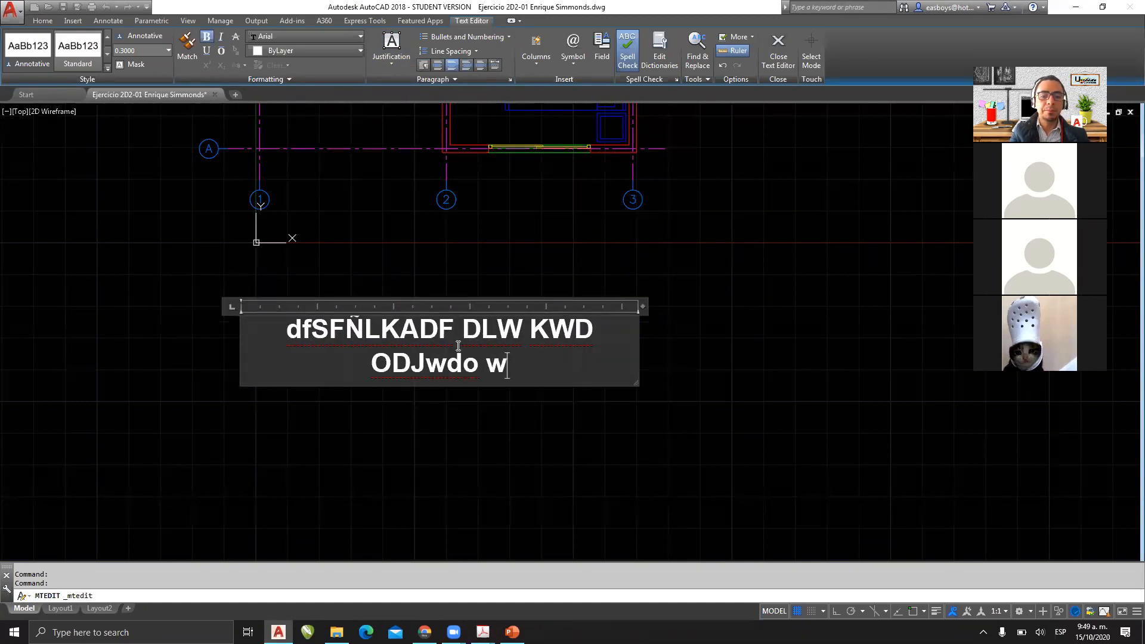
pyautogui.write('doJWOD WKDowjdJ qwpofjPOJOJA')
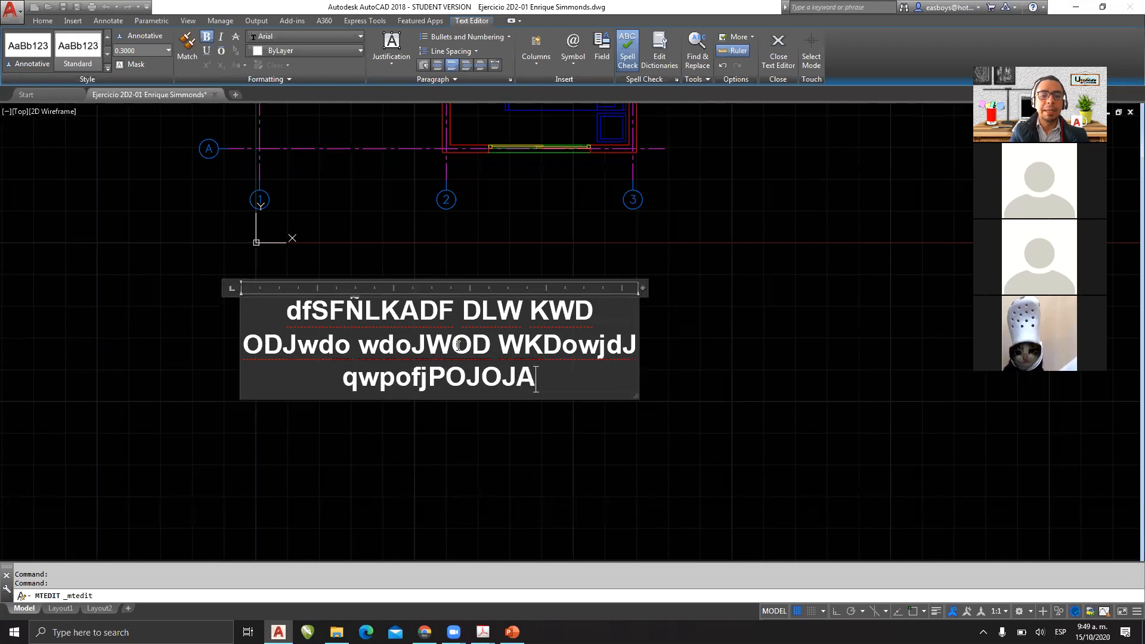
pyautogui.write('D OWJDPOJWQD JWODwdo ówd')
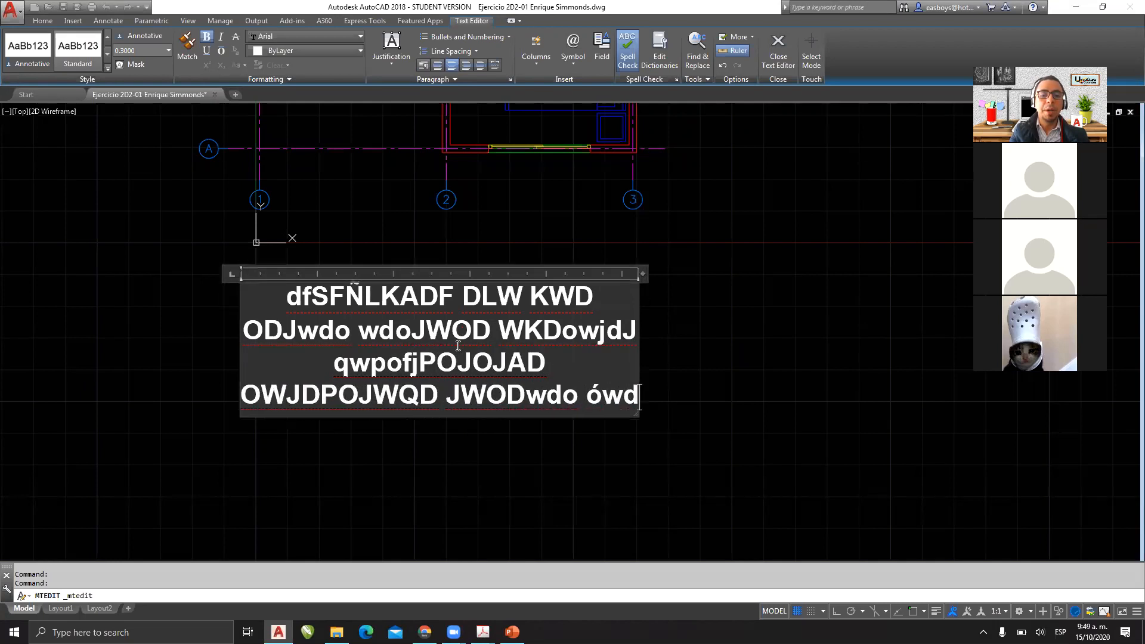
pyautogui.write('´wod qWODKód owkDÓW OdówdOJF OFFOÑFJ')
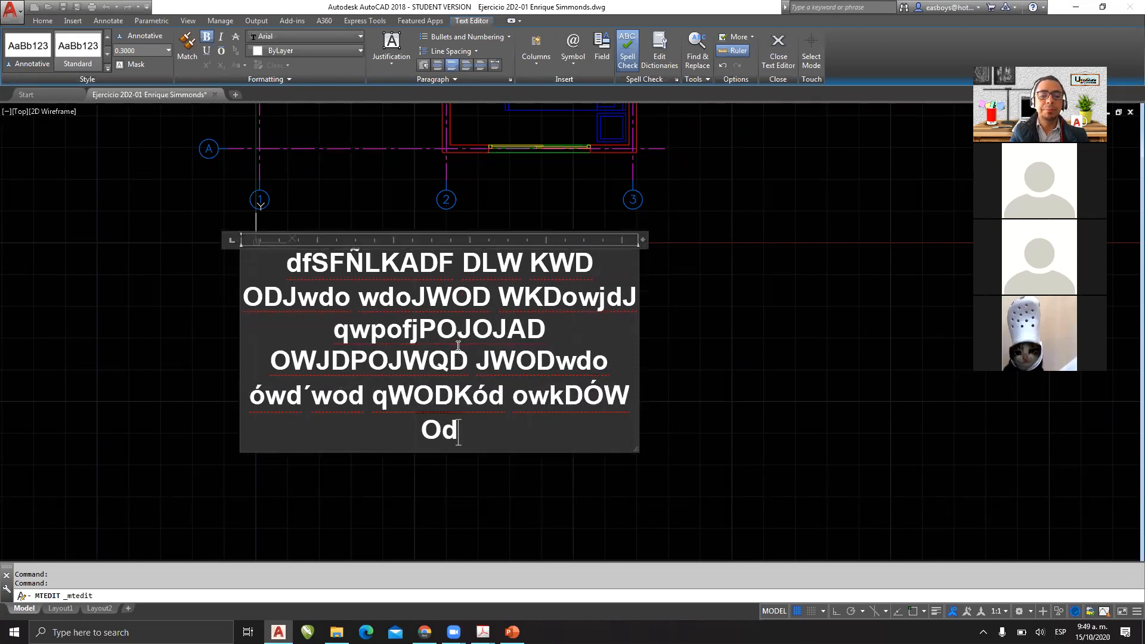
pyautogui.write('i QOFQOI´WQI qeofe qoe´flE')
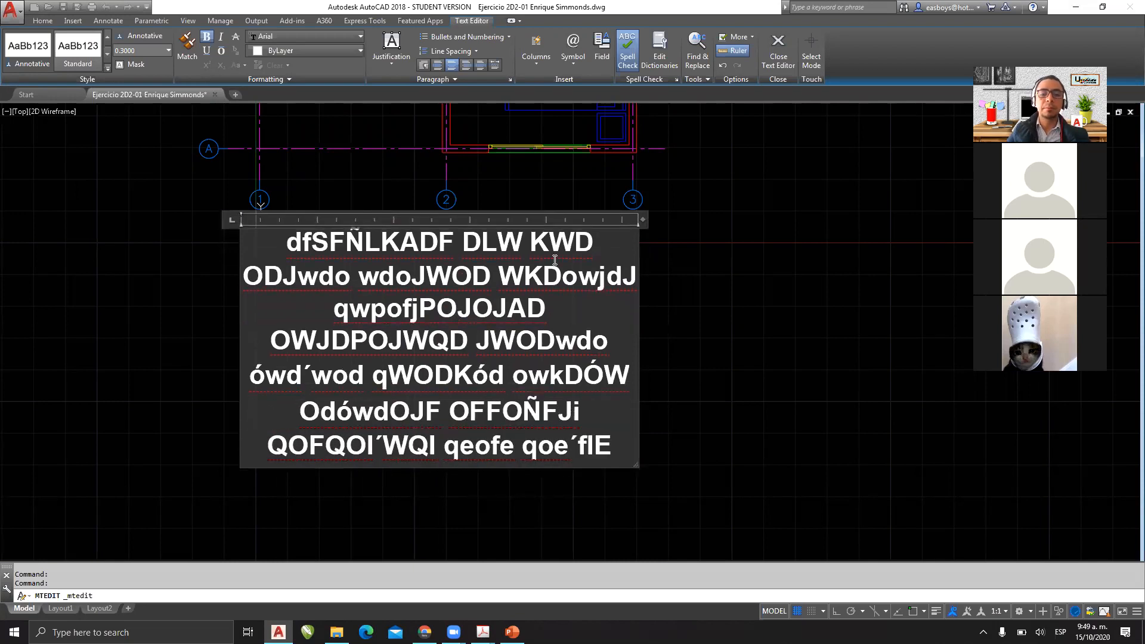
# Step: Close the text editor, select the filler text to show its grips, and undo the whole multiline text edit
pyautogui.click(755, 328)
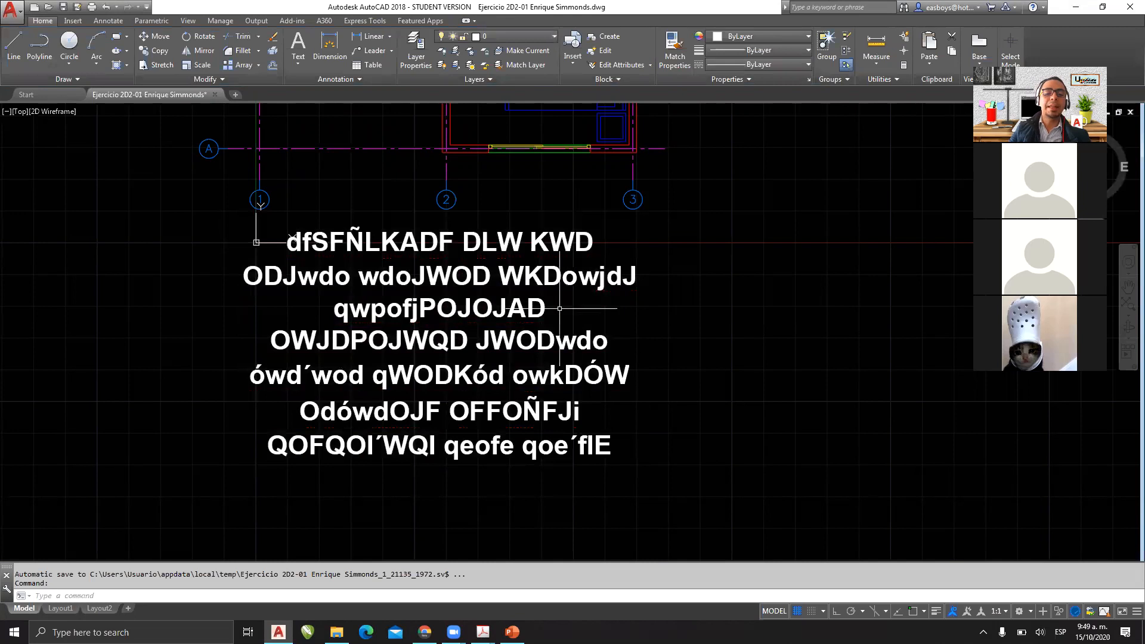
pyautogui.click(514, 284)
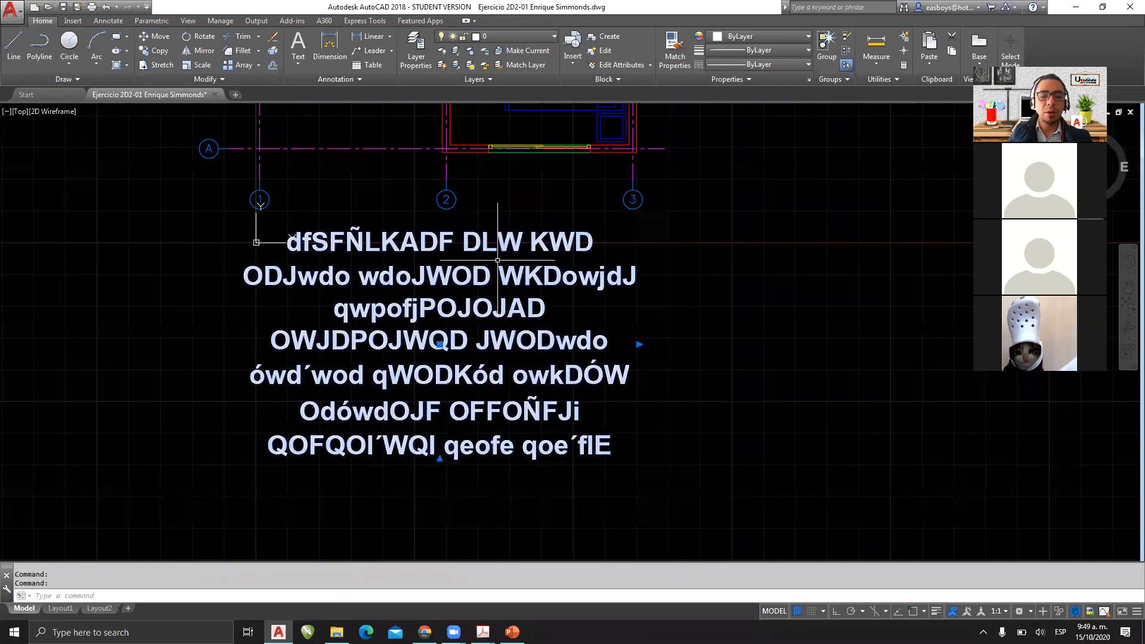
pyautogui.hotkey('ctrl', 'z')
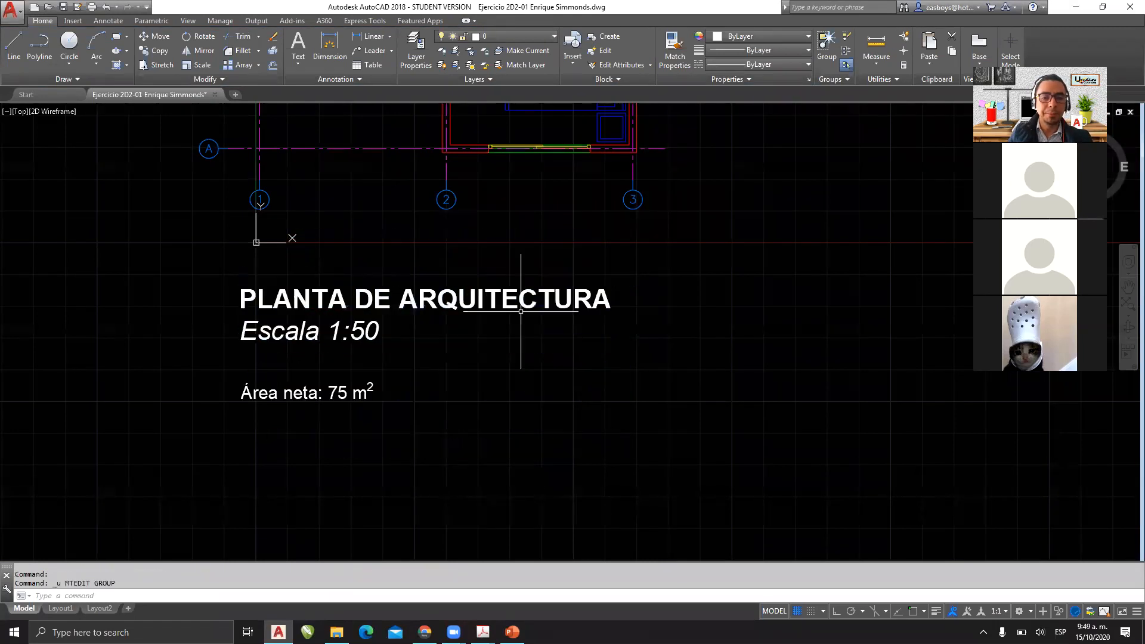
# Step: Try to erase the four loose bed blocks beside the floor plan along with the selected title, and undo the deletion
pyautogui.scroll(-4, 417, 327)
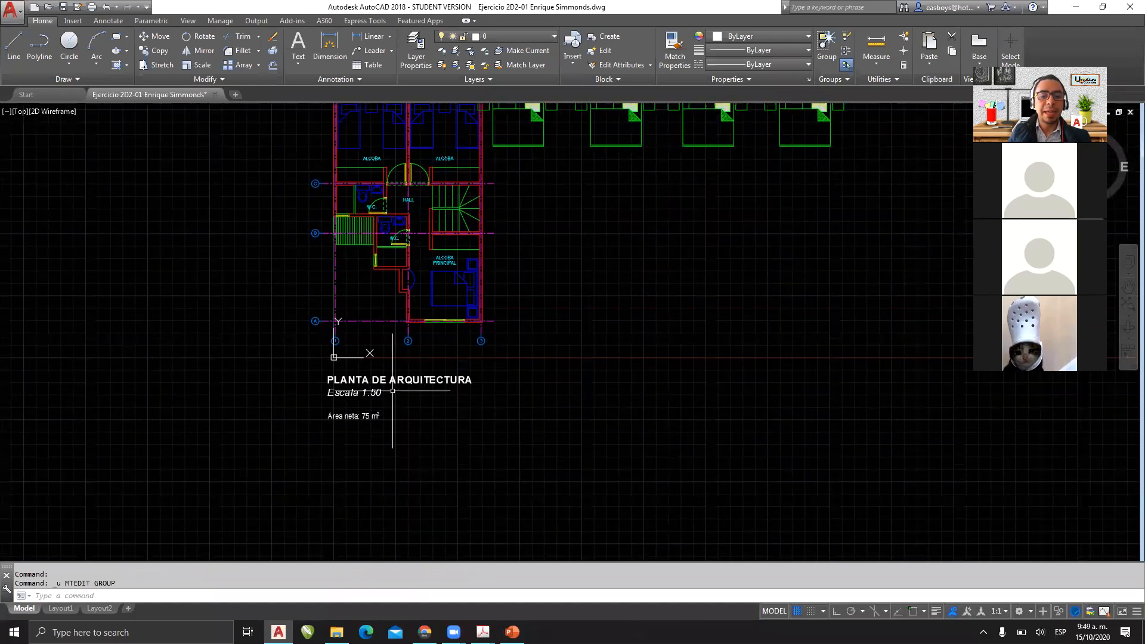
pyautogui.click(415, 376)
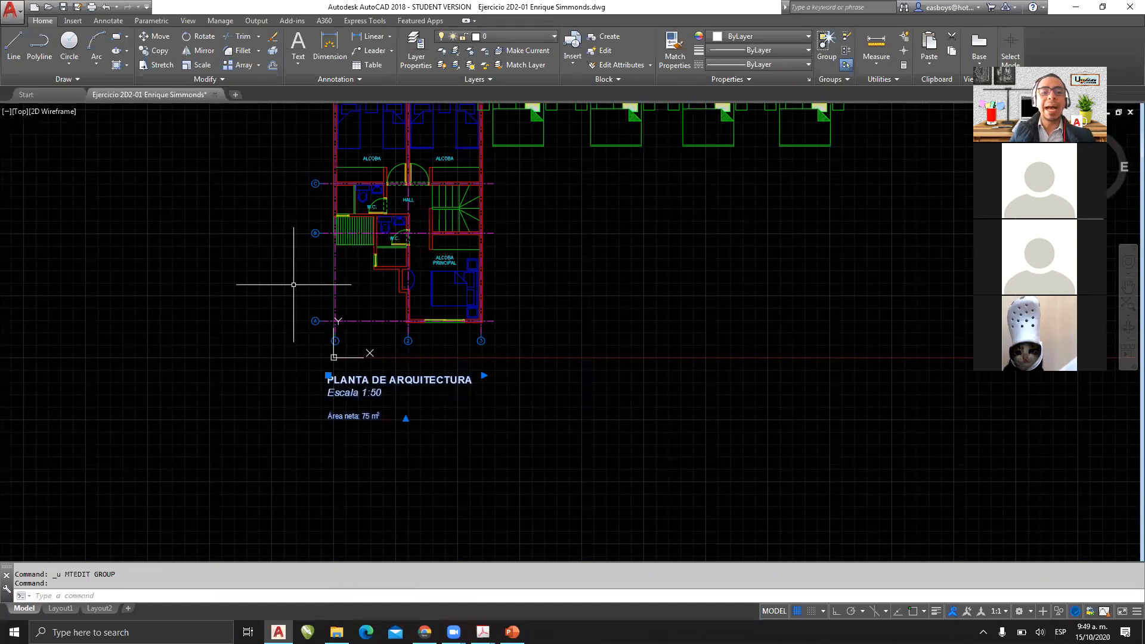
pyautogui.scroll(8, 369, 255)
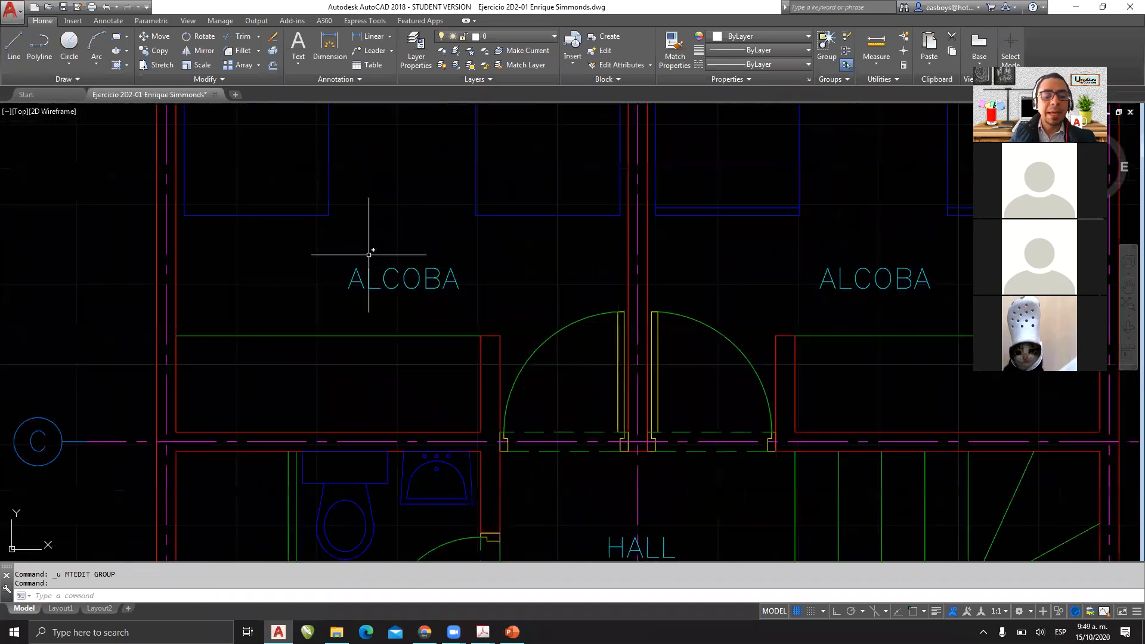
pyautogui.scroll(-8, 370, 268)
pyautogui.moveTo(439, 287)
pyautogui.mouseDown(button='middle')
pyautogui.moveTo(515, 290)
pyautogui.moveTo(401, 291)
pyautogui.mouseUp(button='middle')
pyautogui.click(788, 183)
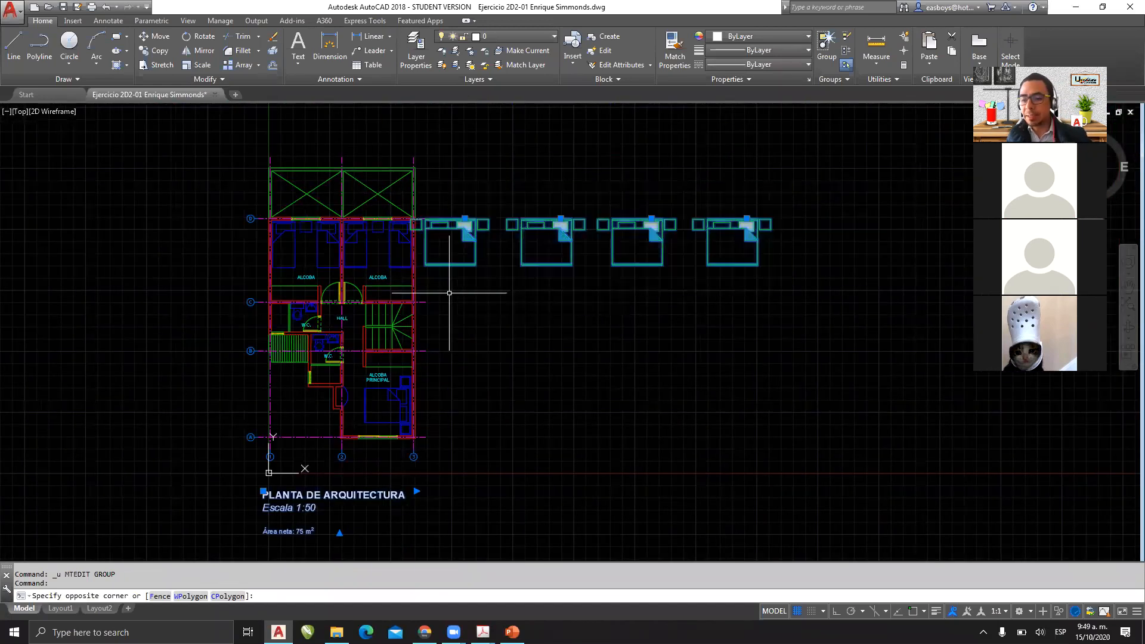
pyautogui.click(449, 293)
pyautogui.press('Delete')
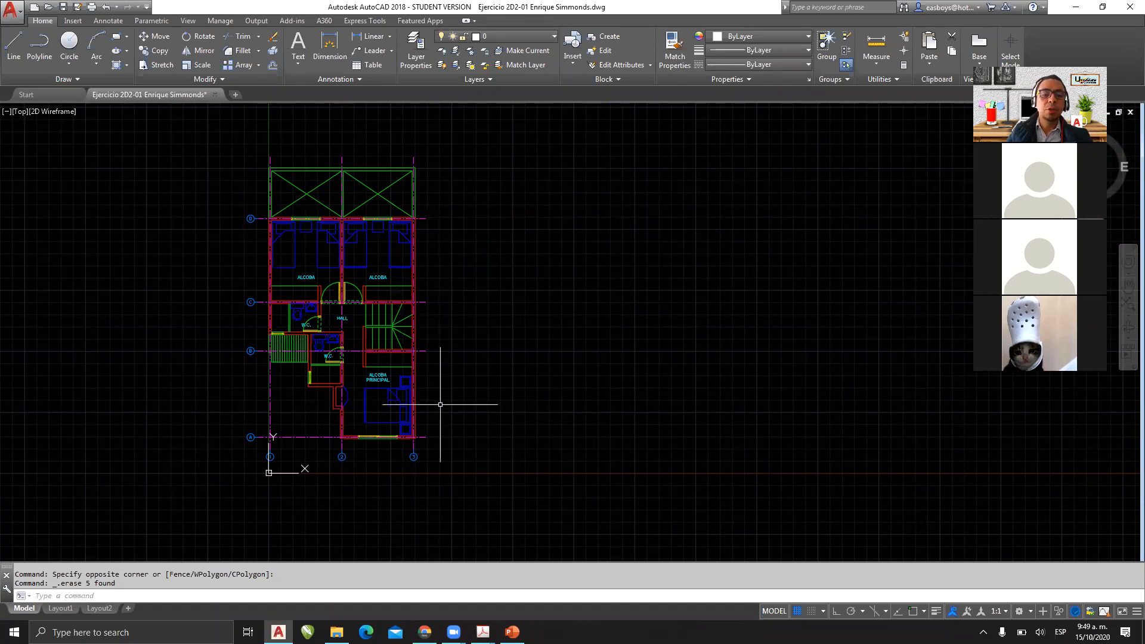
pyautogui.hotkey('ctrl', 'z')
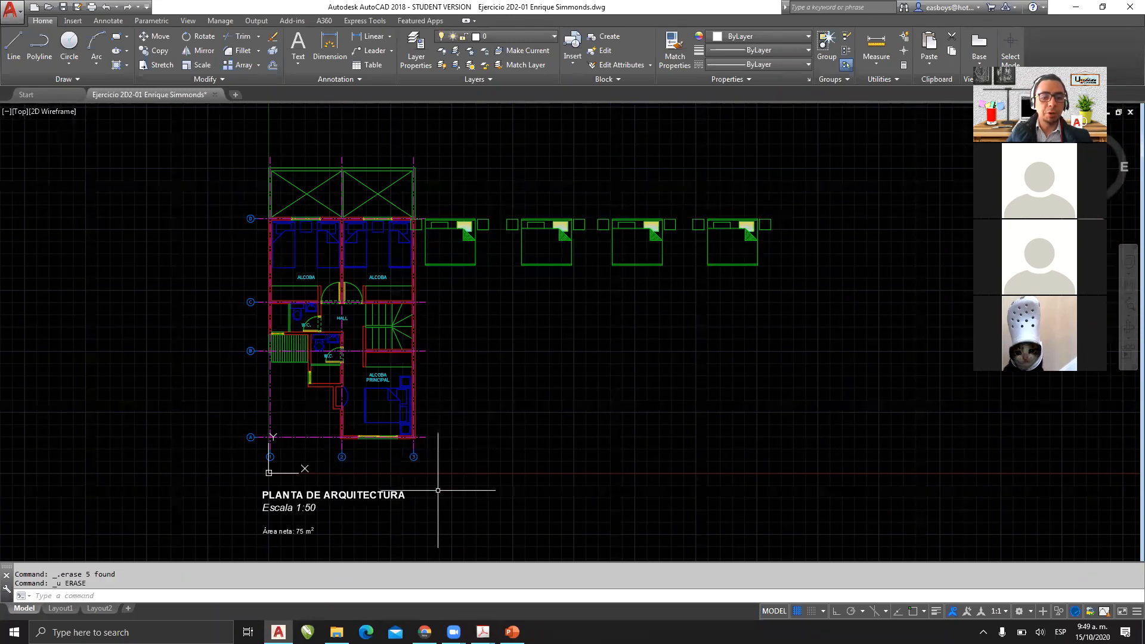
# Step: Open the "PLANTA DE ARQUITECTURA" multiline text for editing and set the font of all its lines to Times New Roman
pyautogui.scroll(10, 375, 387)
pyautogui.moveTo(375, 387); pyautogui.dragTo(375, 406, button='middle')
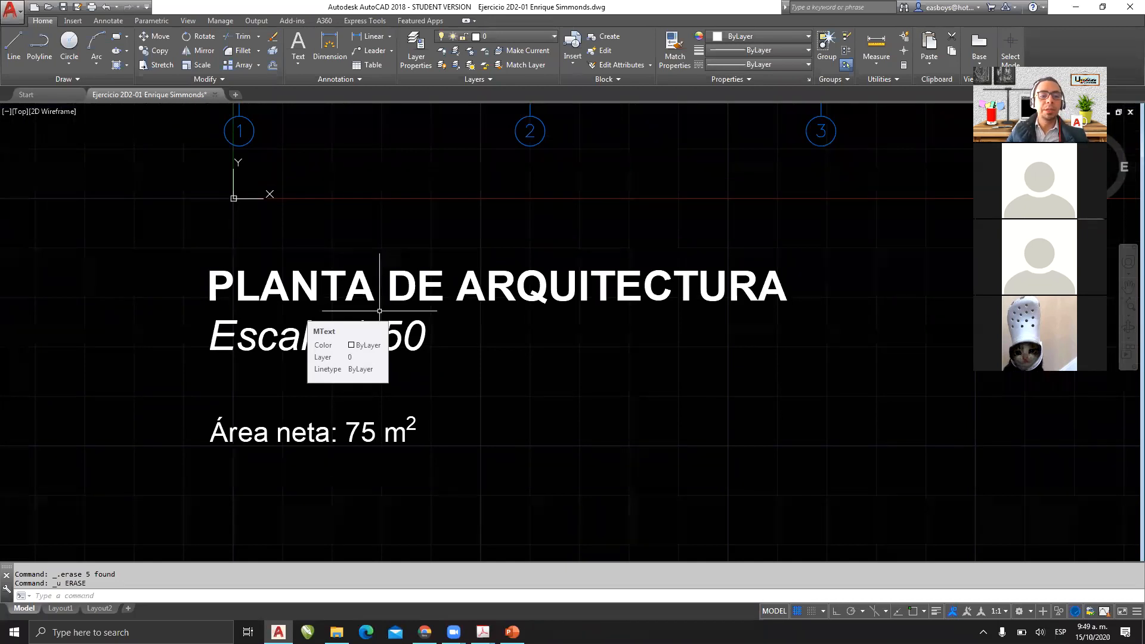
pyautogui.click(353, 286)
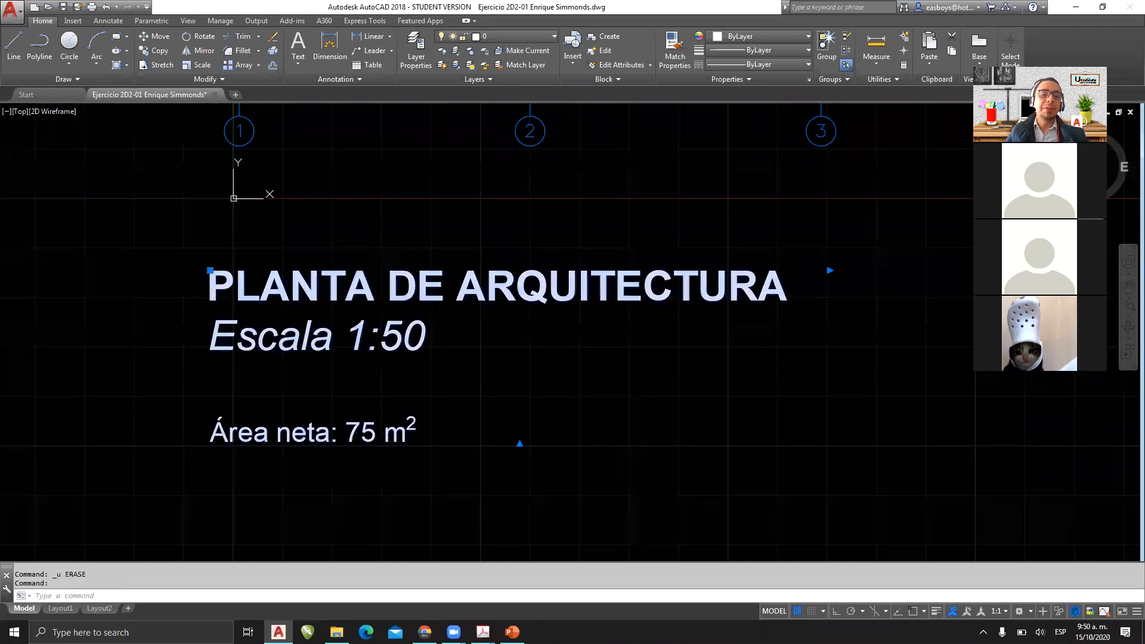
pyautogui.doubleClick(381, 303)
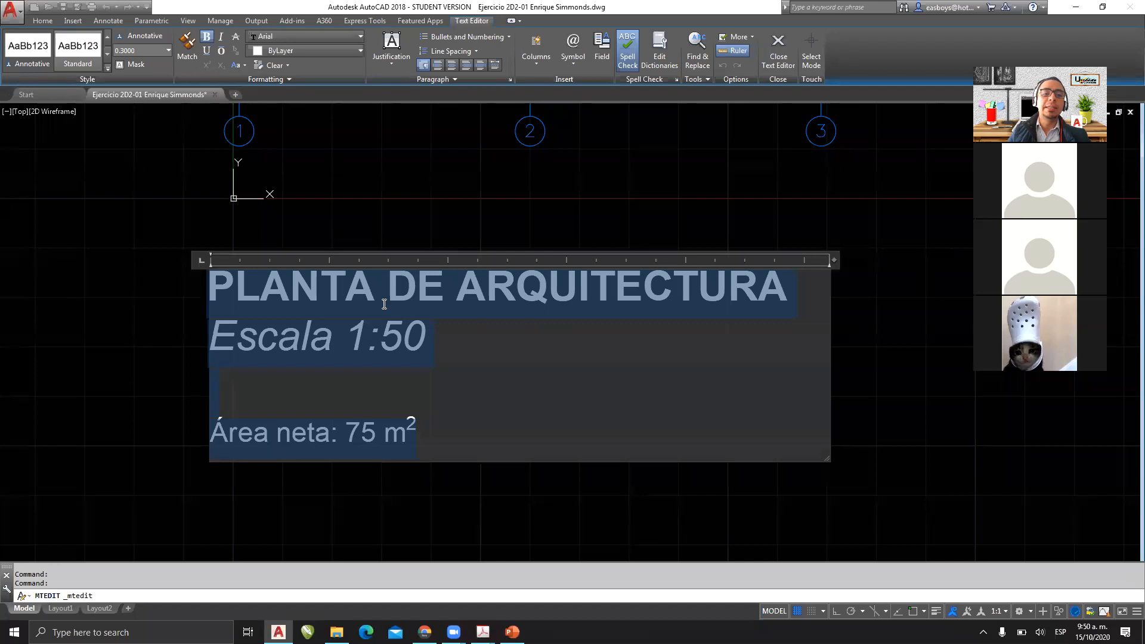
pyautogui.click(352, 37)
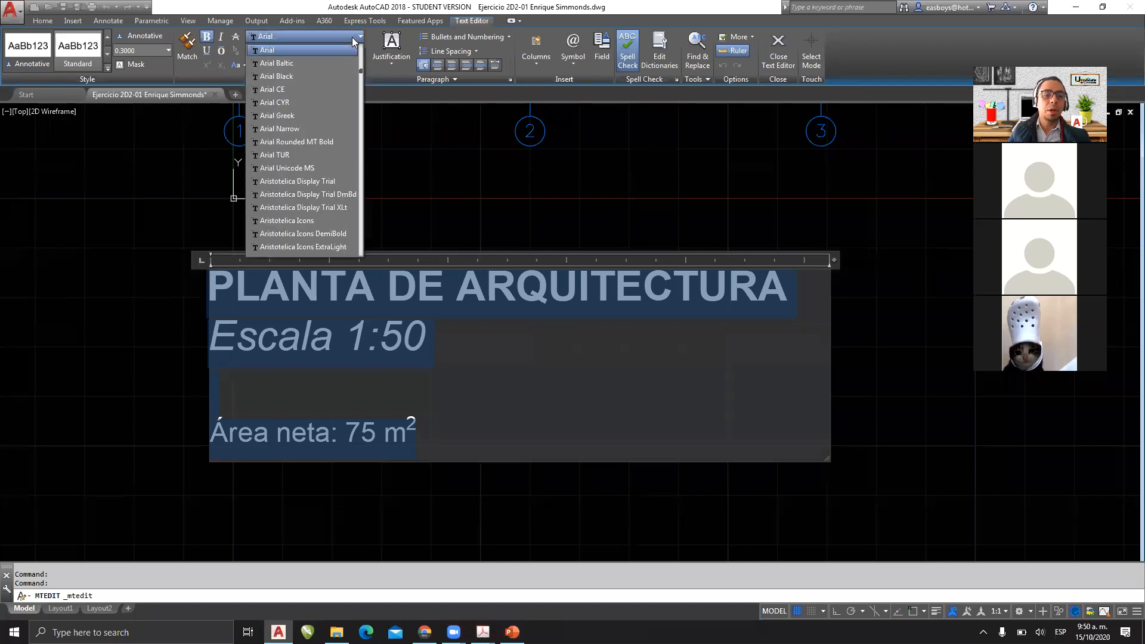
pyautogui.write('ti')
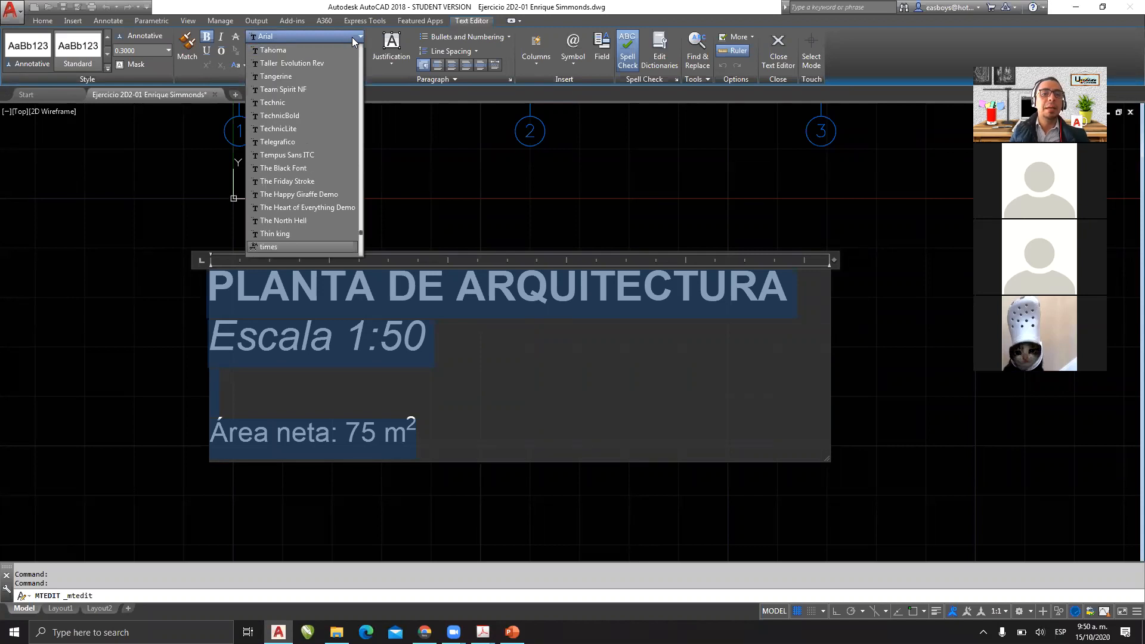
pyautogui.scroll(-1, 312, 138)
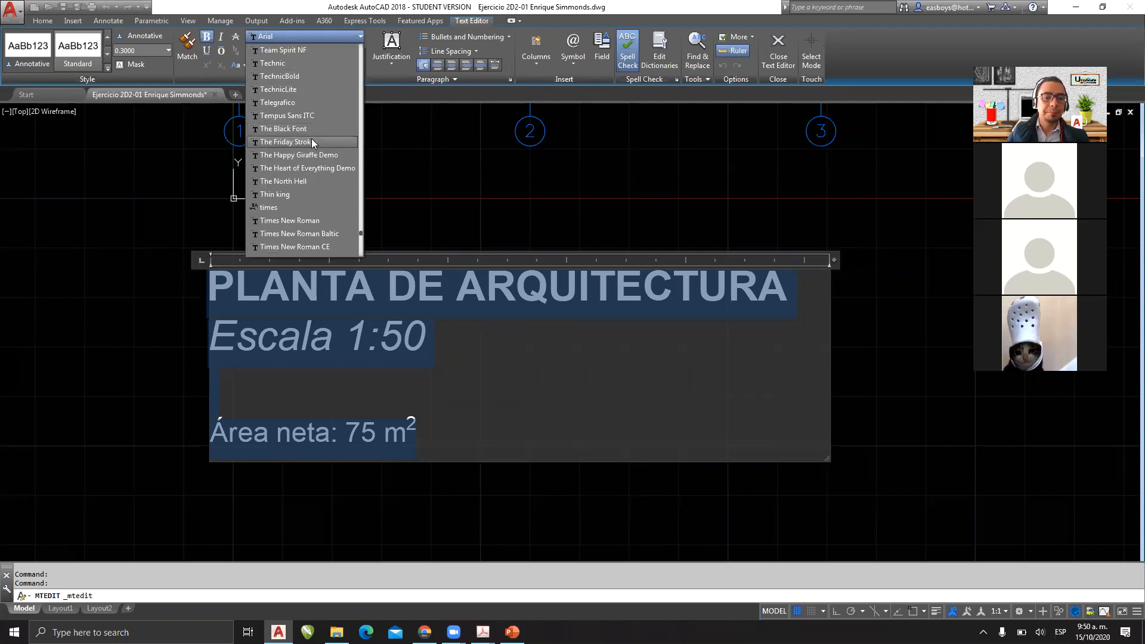
pyautogui.click(300, 220)
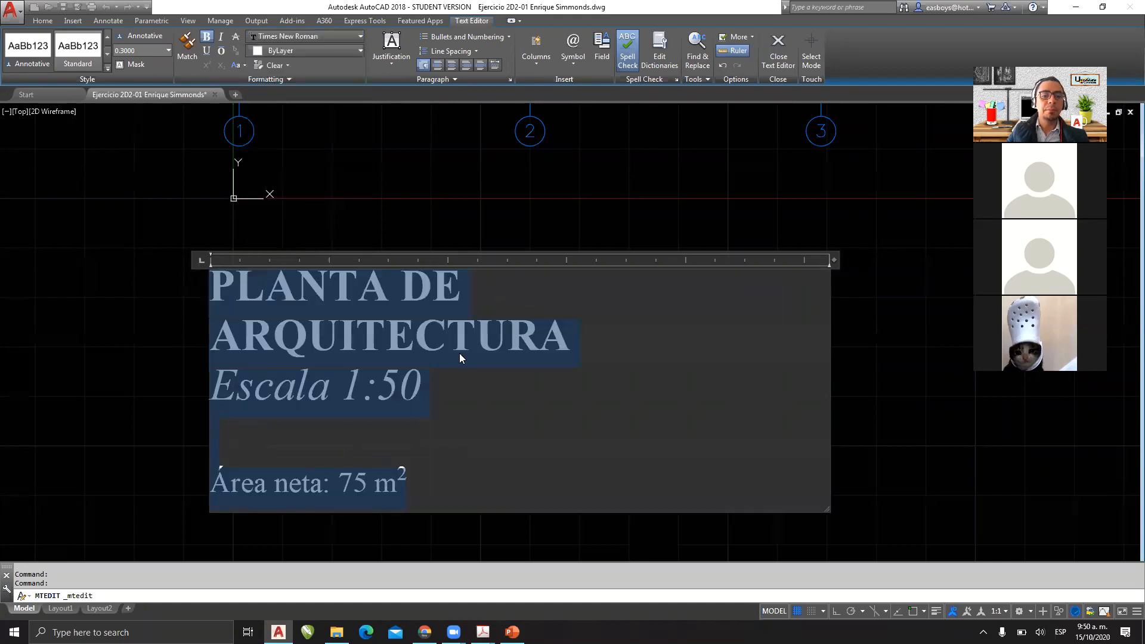
# Step: Set the font of all the title's lines to TOMMY HILFIGER AF and close the text editor
pyautogui.click(350, 37)
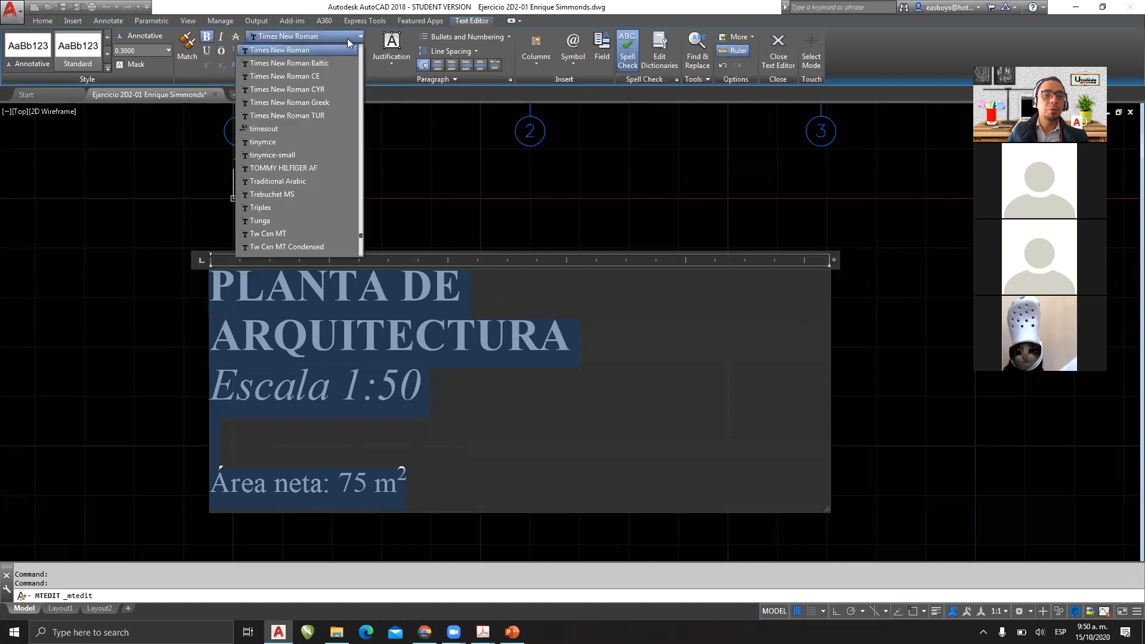
pyautogui.click(297, 169)
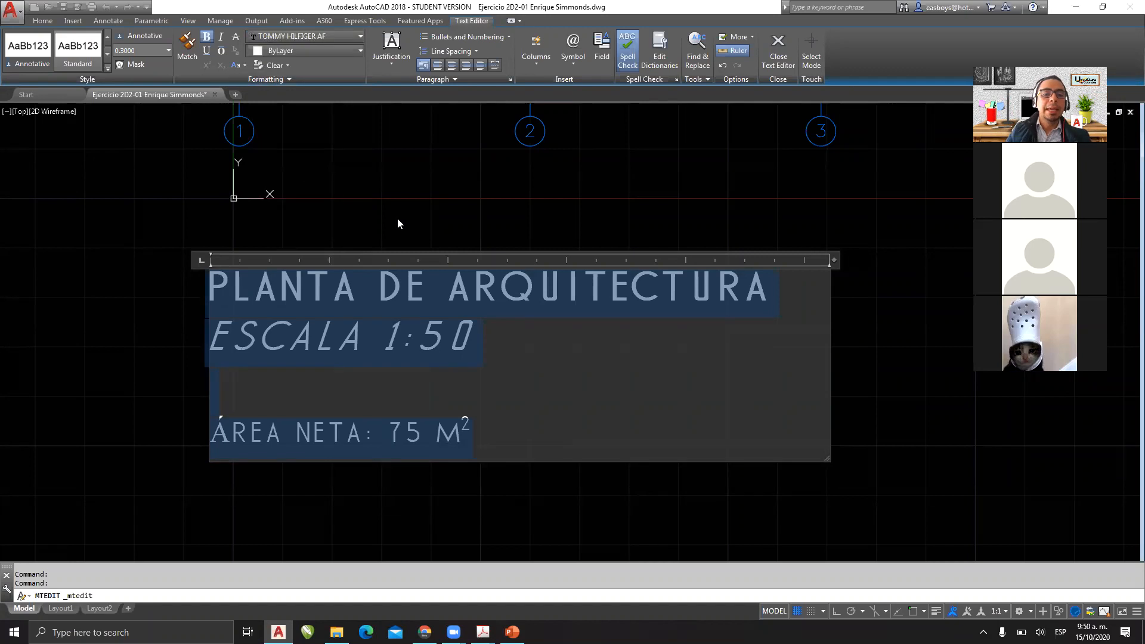
pyautogui.click(166, 331)
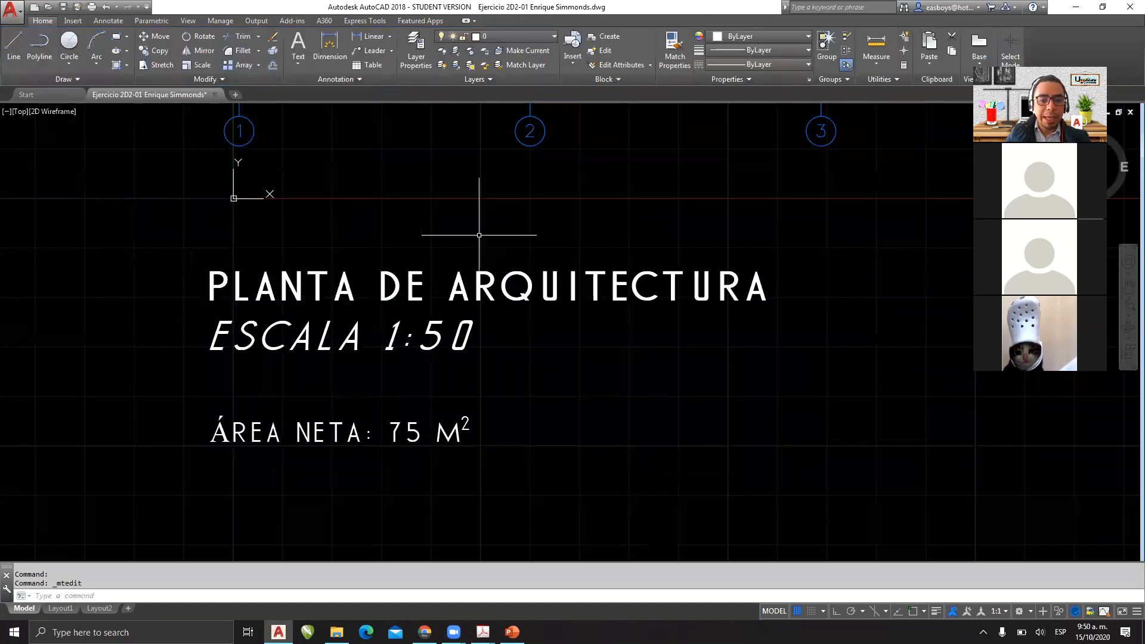
# Step: Reopen the title text for editing, and switch to the Windows Control Panel to show the installed Fonts list in a maximized window
pyautogui.click(396, 289)
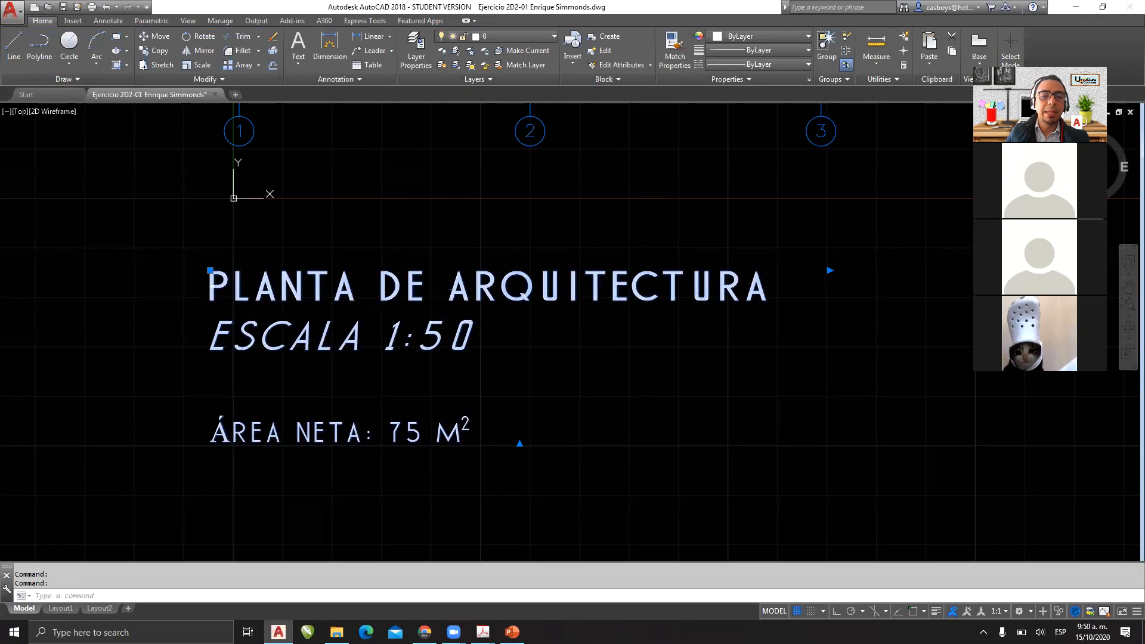
pyautogui.doubleClick(408, 295)
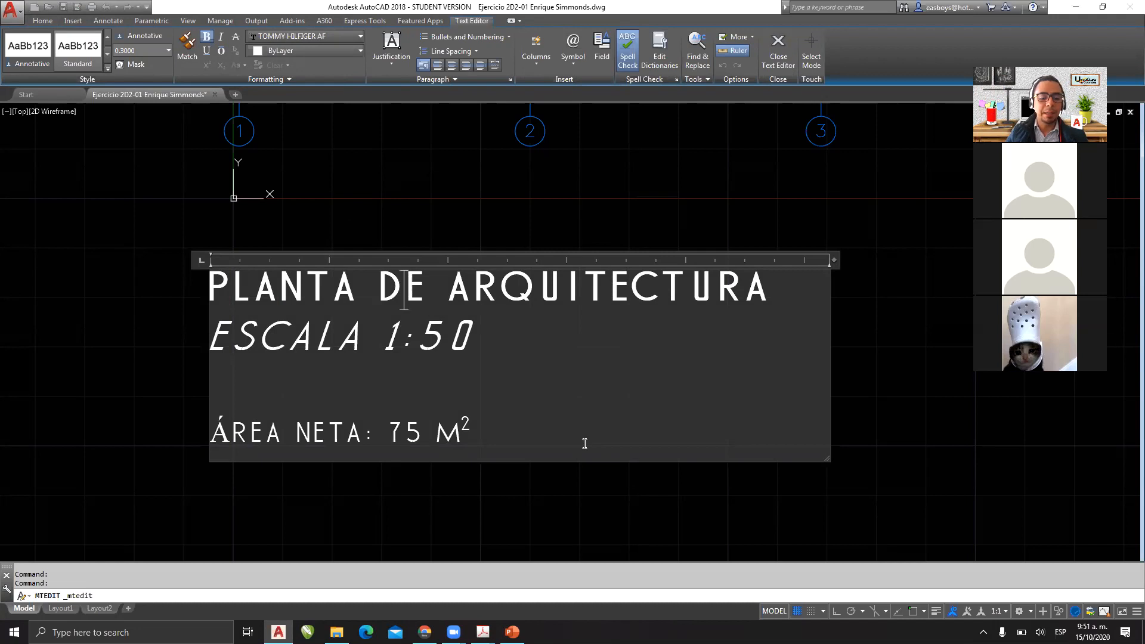
pyautogui.press('super')
pyautogui.write('PANEL')
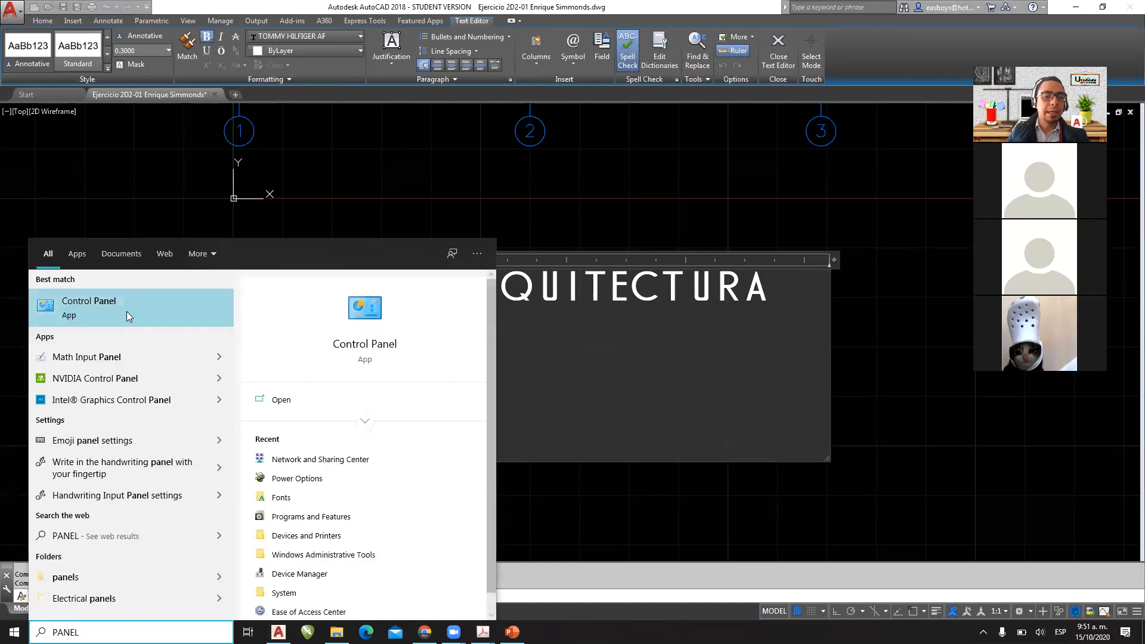
pyautogui.click(127, 312)
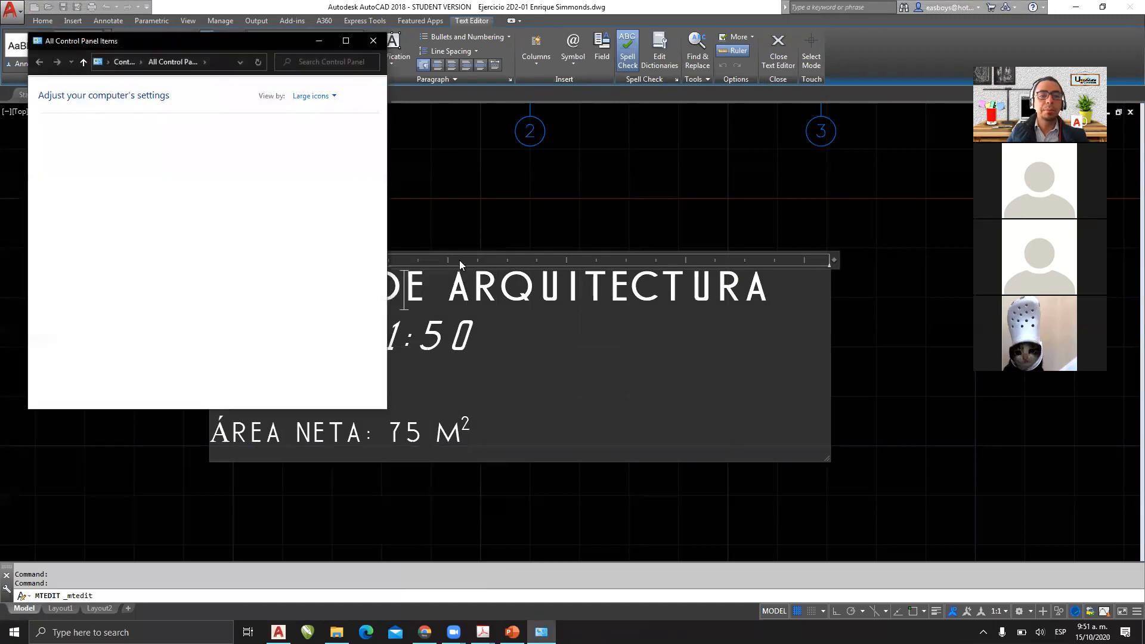
pyautogui.click(345, 42)
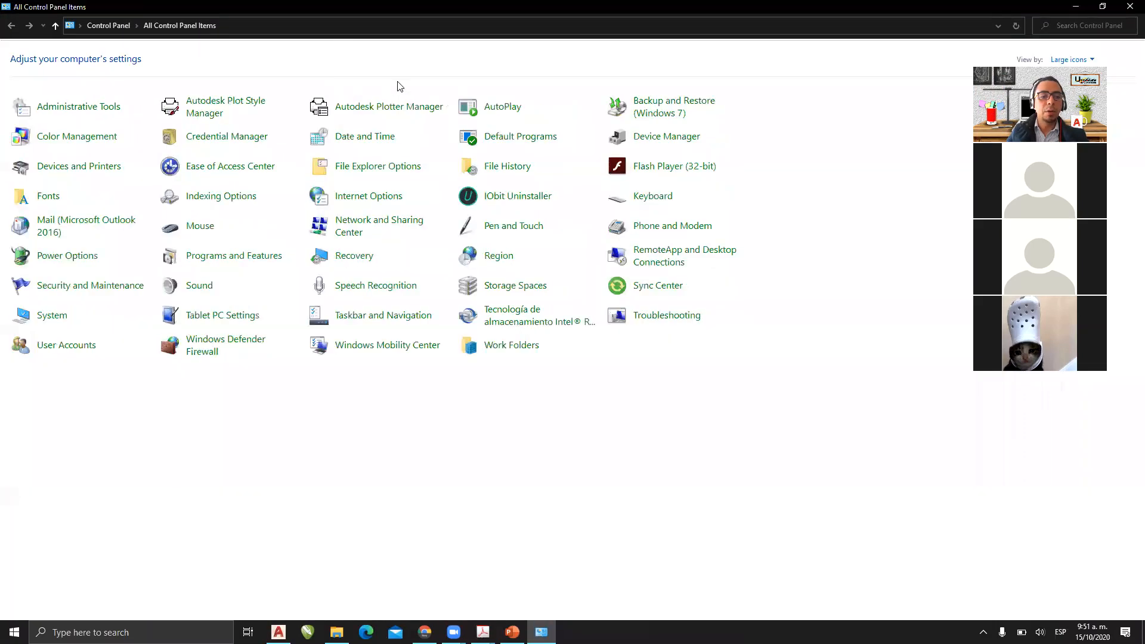
pyautogui.click(51, 199)
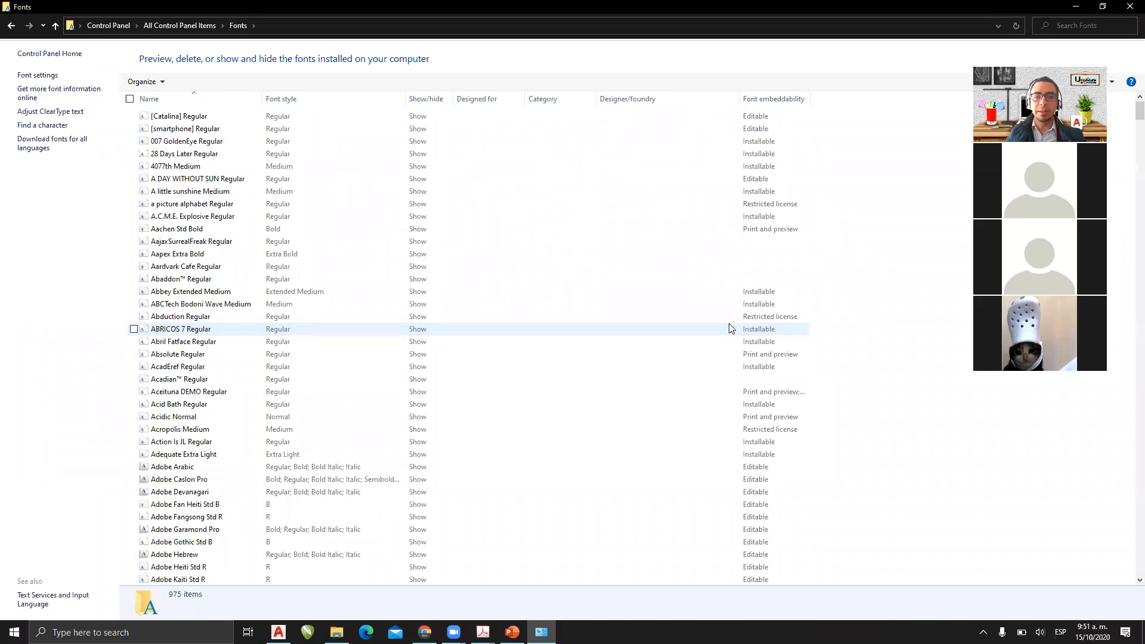
# Step: Minimize the Fonts window to return to AutoCAD and leave the title's text editor without changes
pyautogui.click(1077, 8)
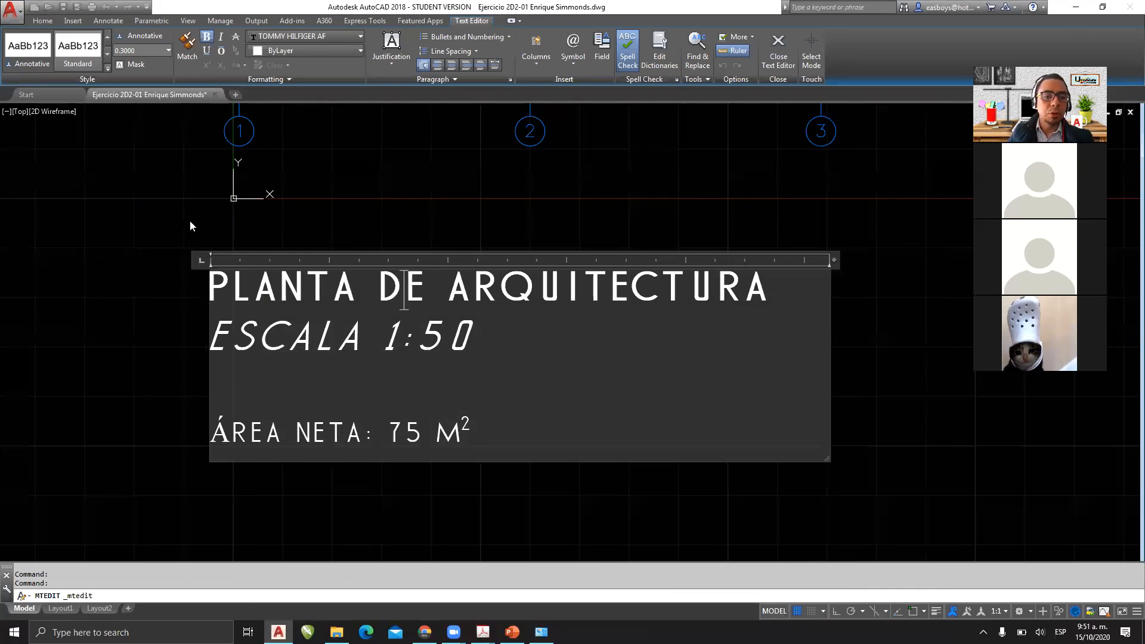
pyautogui.click(255, 221)
pyautogui.press('Escape')
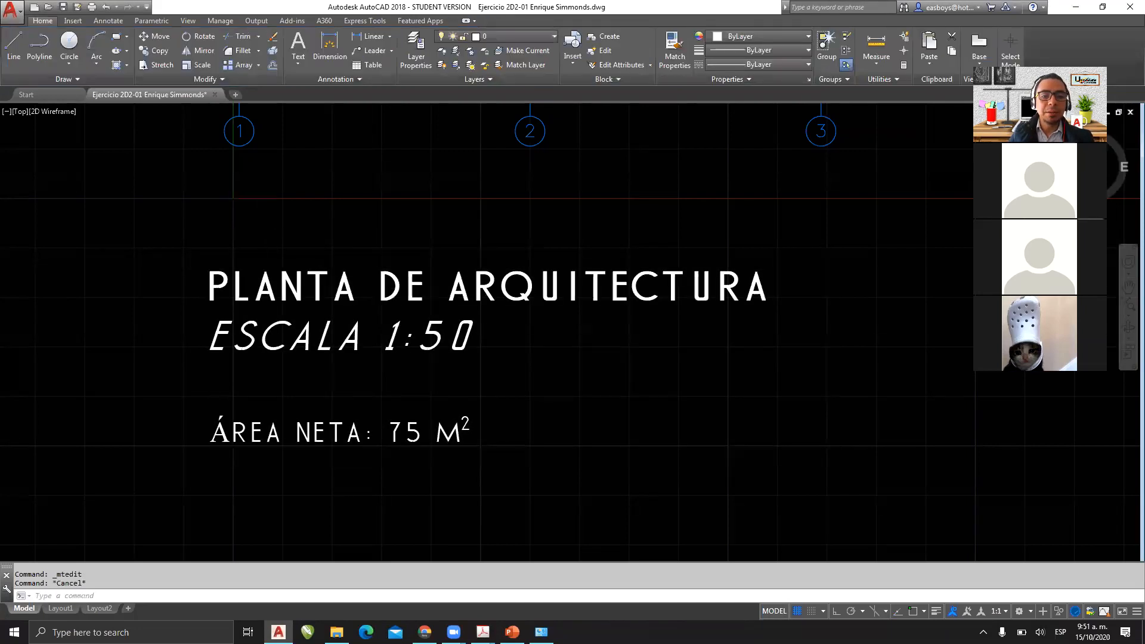
pyautogui.scroll(-4, 430, 334)
pyautogui.scroll(-2, 435, 323)
pyautogui.moveTo(434, 323)
pyautogui.mouseDown(button='middle')
pyautogui.moveTo(381, 410)
pyautogui.moveTo(381, 384)
pyautogui.mouseUp(button='middle')
pyautogui.scroll(4, 380, 410)
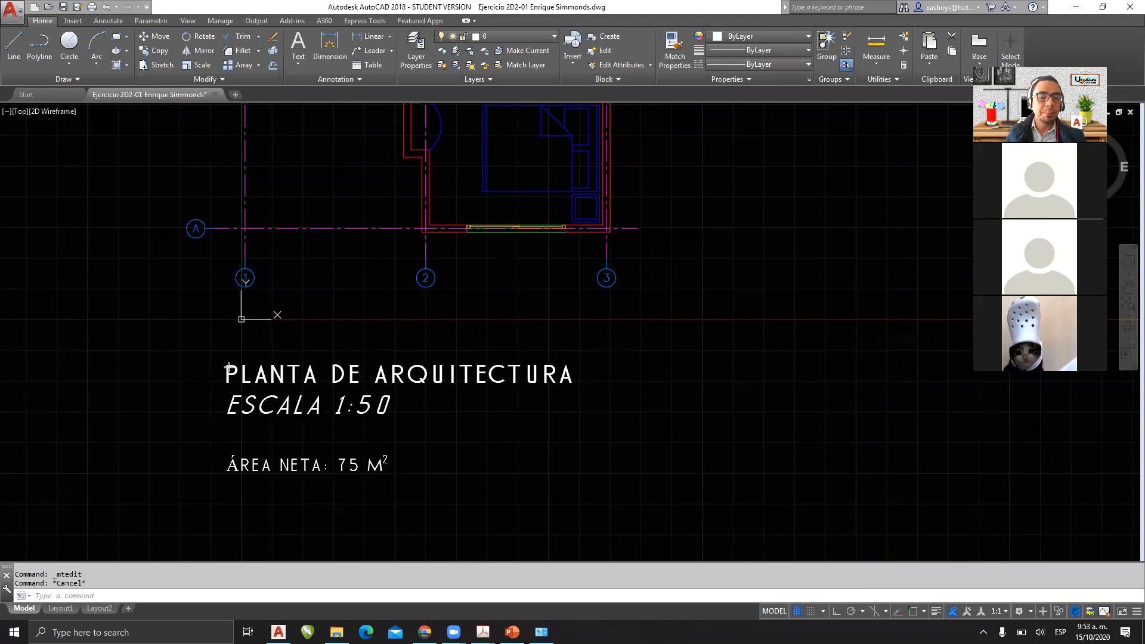
pyautogui.moveTo(221, 362)
pyautogui.mouseDown()
pyautogui.moveTo(243, 392)
pyautogui.moveTo(287, 394)
pyautogui.moveTo(289, 363)
pyautogui.moveTo(324, 393)
pyautogui.moveTo(512, 394)
pyautogui.mouseUp()
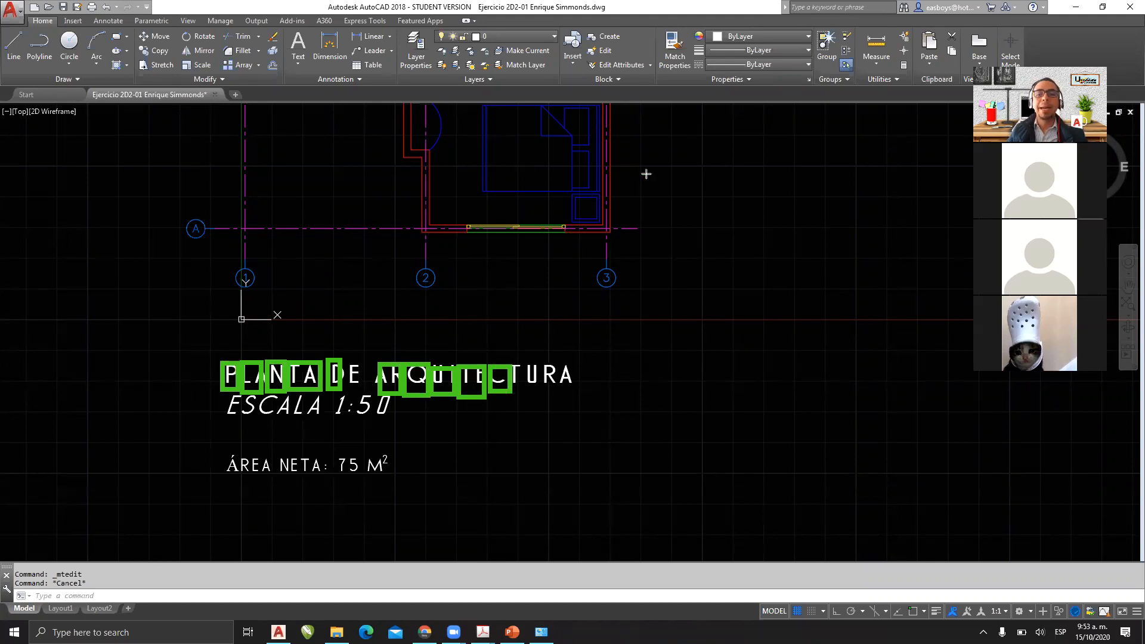
pyautogui.click(664, 157)
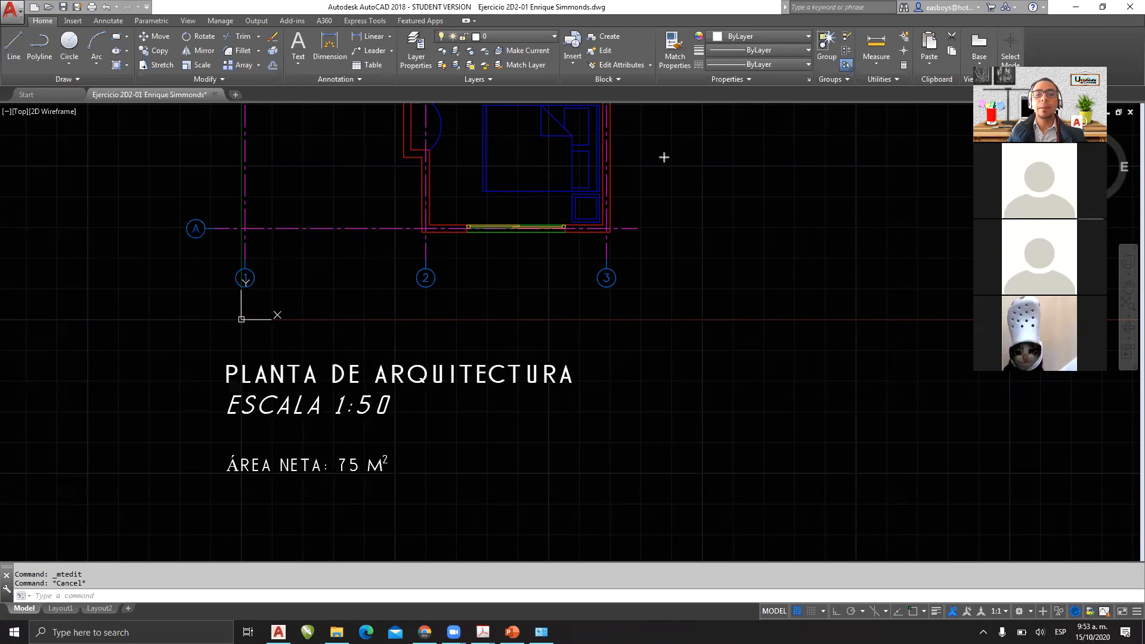
pyautogui.click(651, 428)
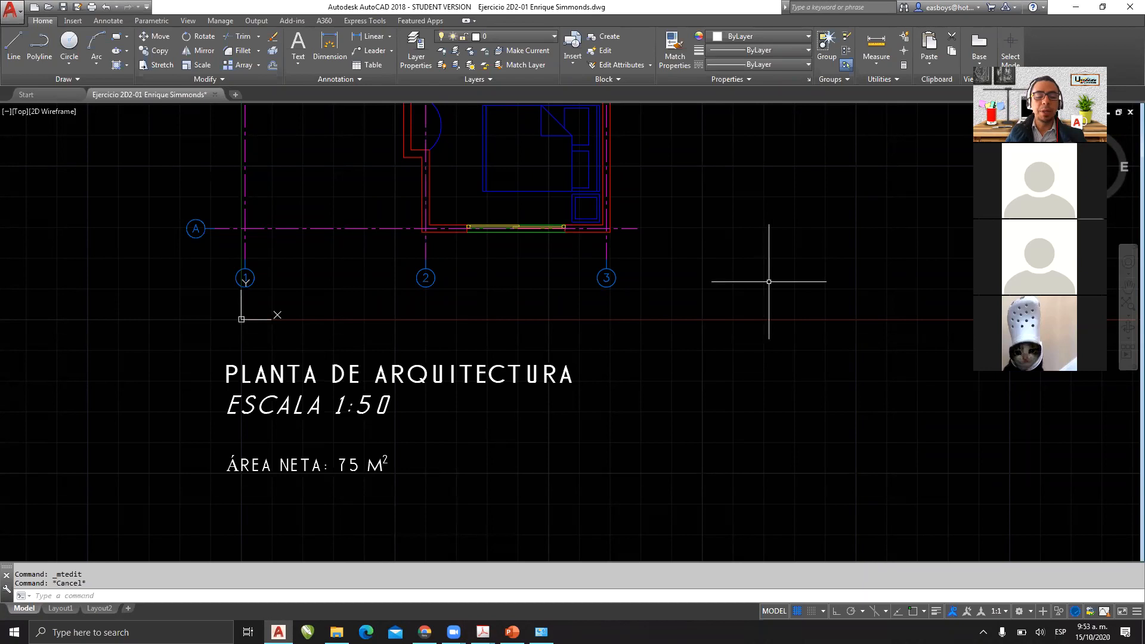
# Step: Minimize AutoCAD, restore the Fonts window and dock it on half of the screen beside the desktop
pyautogui.click(1075, 7)
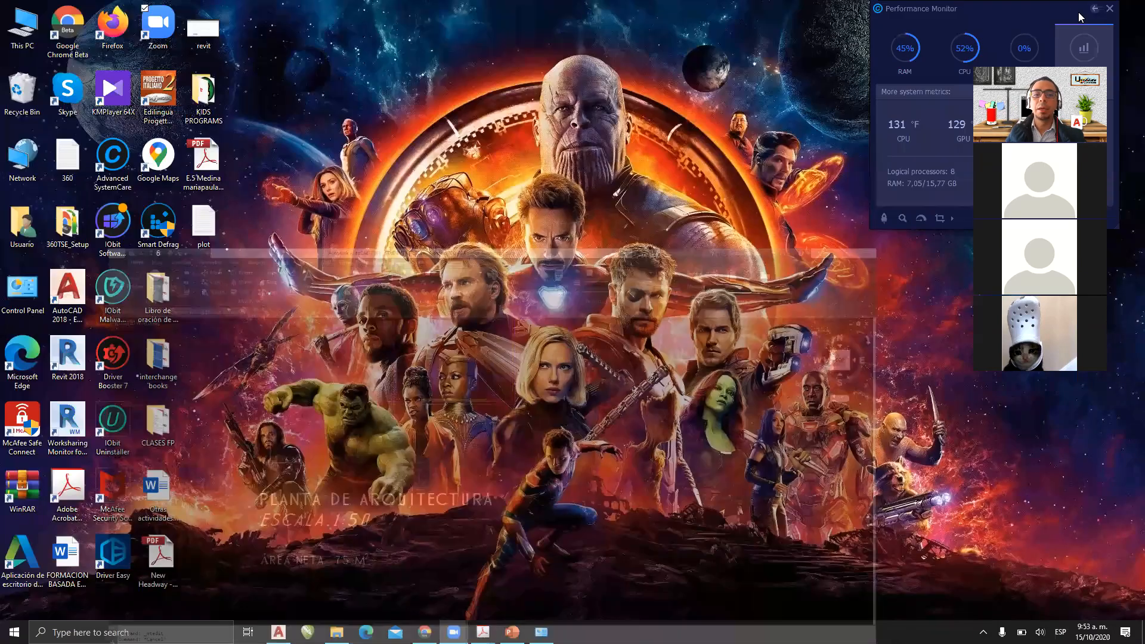
pyautogui.click(542, 632)
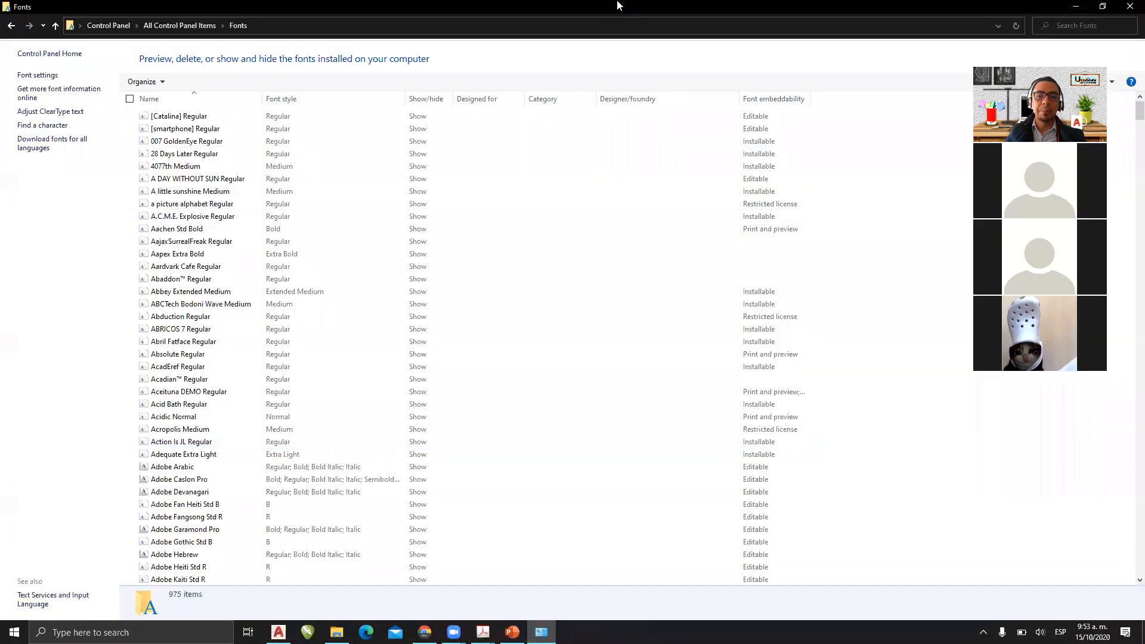
pyautogui.press('super+Right')
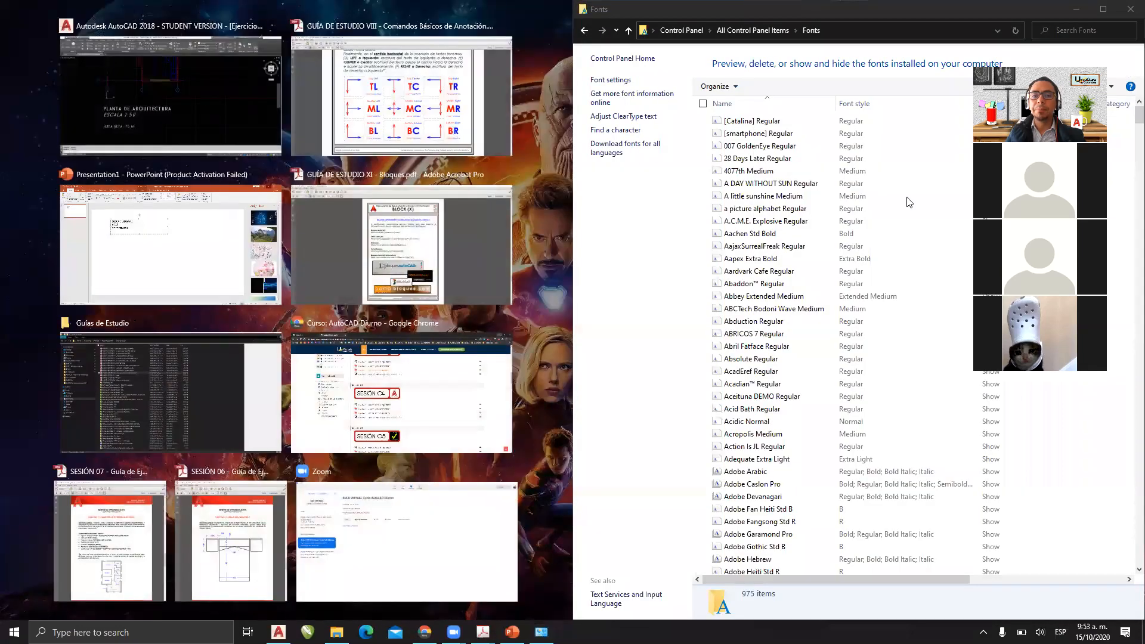
pyautogui.click(909, 206)
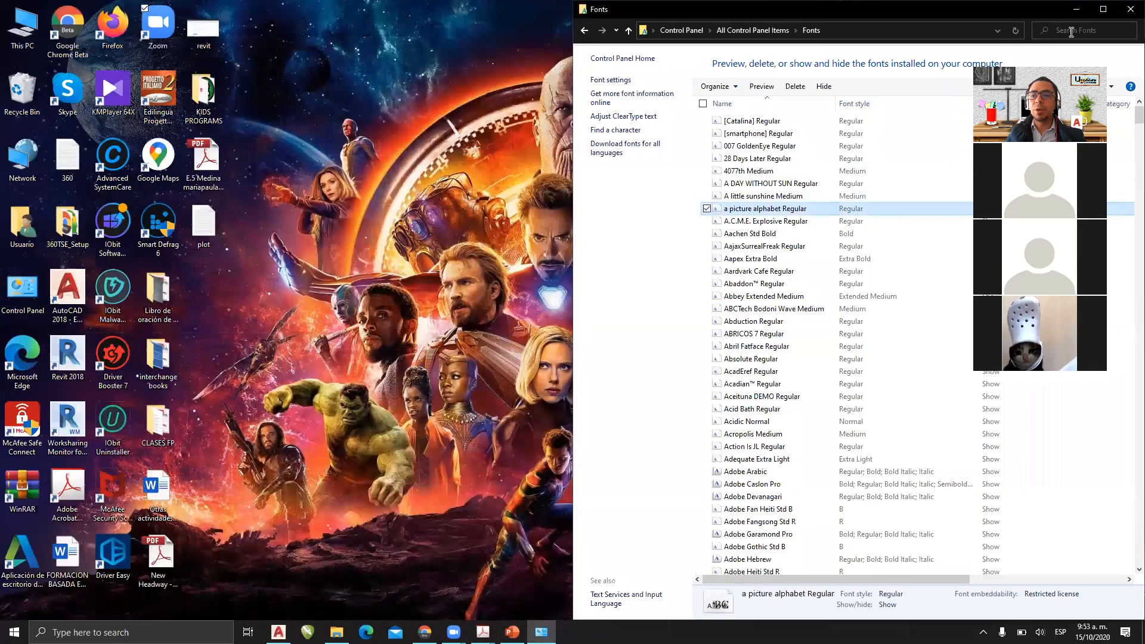
# Step: Search the installed fonts for "TOMMY" and select TOMMY HILFIGER AF Regular
pyautogui.click(1077, 31)
pyautogui.write('TOMMY')
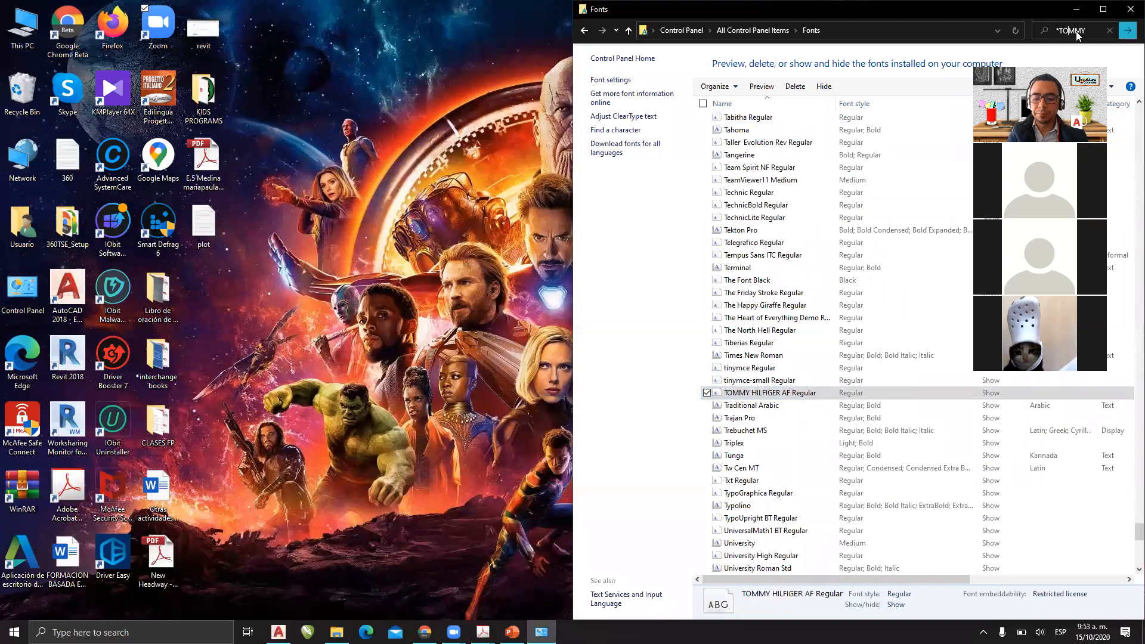
pyautogui.click(1125, 31)
pyautogui.click(796, 87)
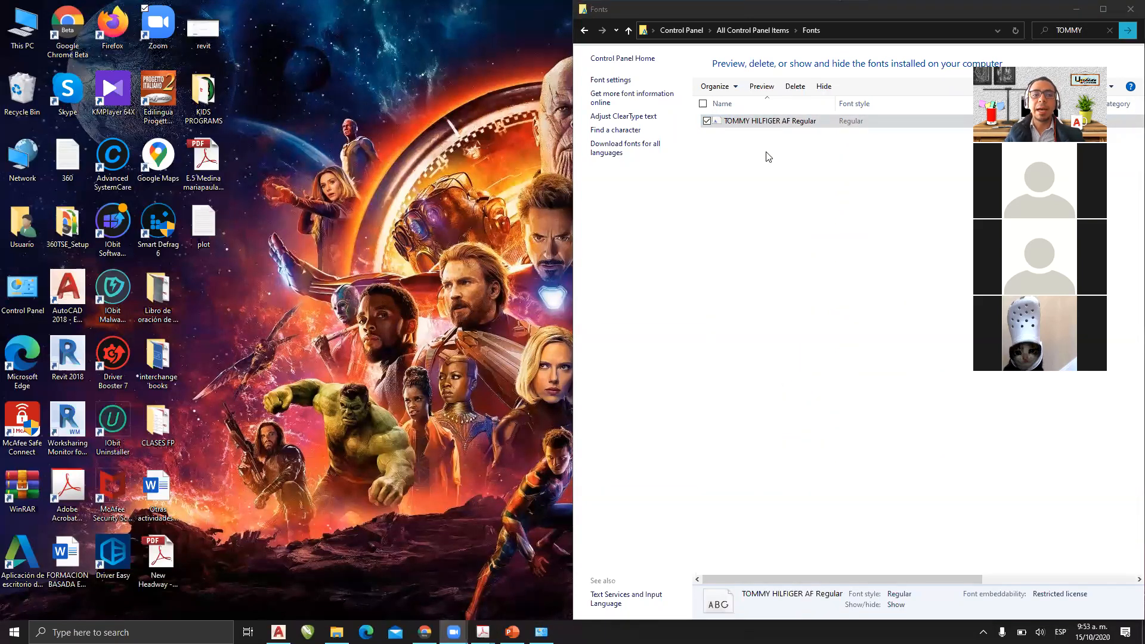
pyautogui.click(752, 126)
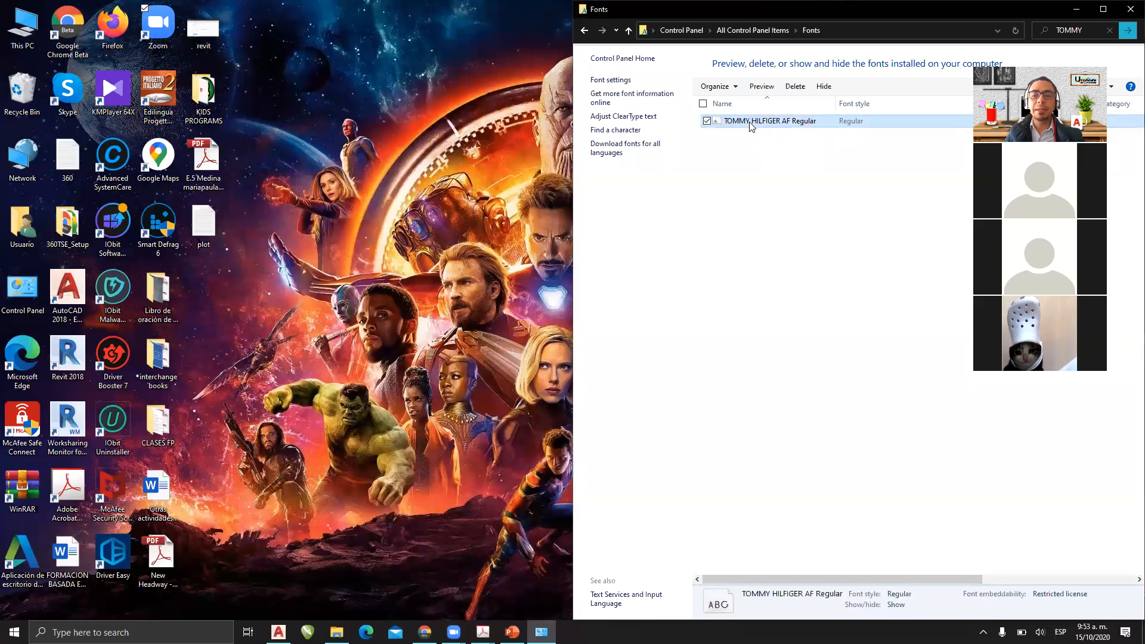
# Step: Copy the TOMMY HILFIGER AF Regular font file from the Fonts folder to the desktop
pyautogui.rightClick(751, 126)
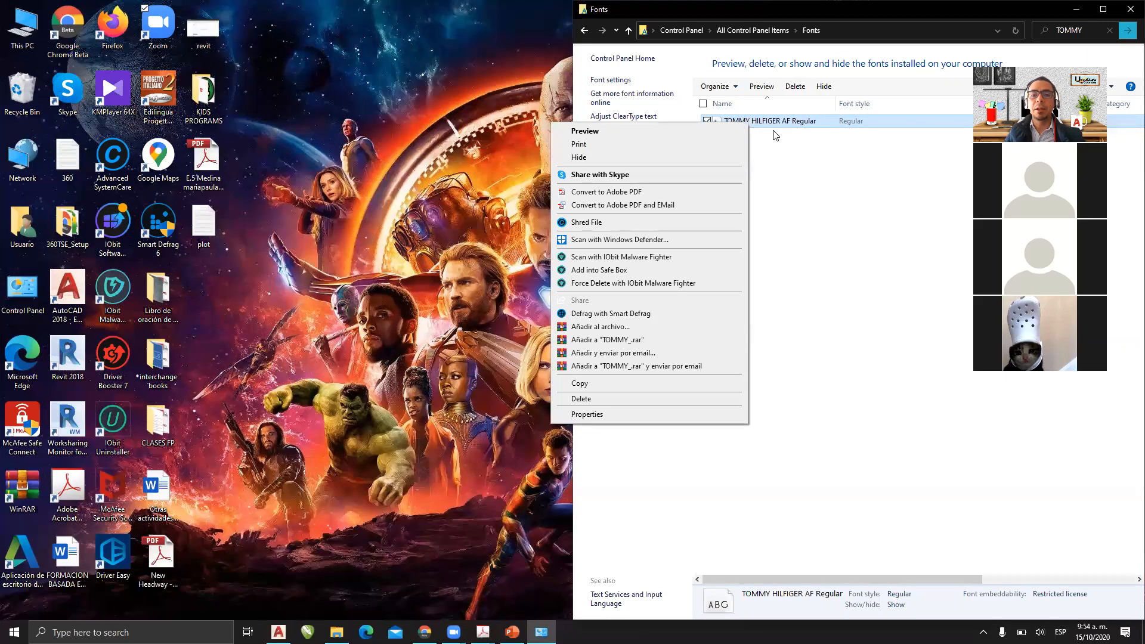
pyautogui.click(773, 135)
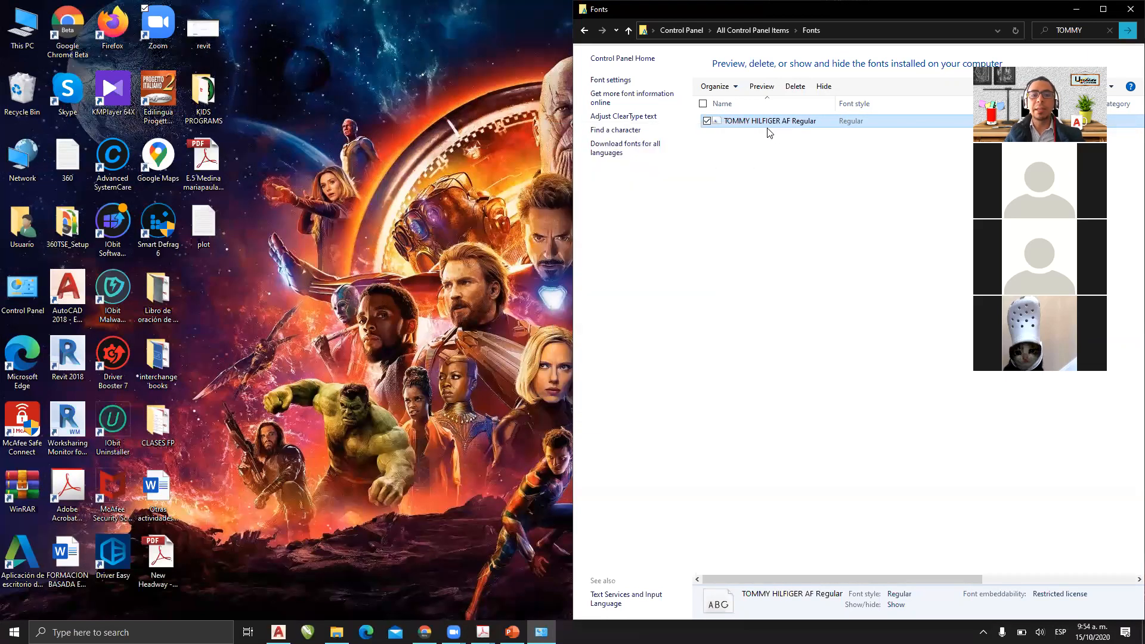
pyautogui.click(237, 290)
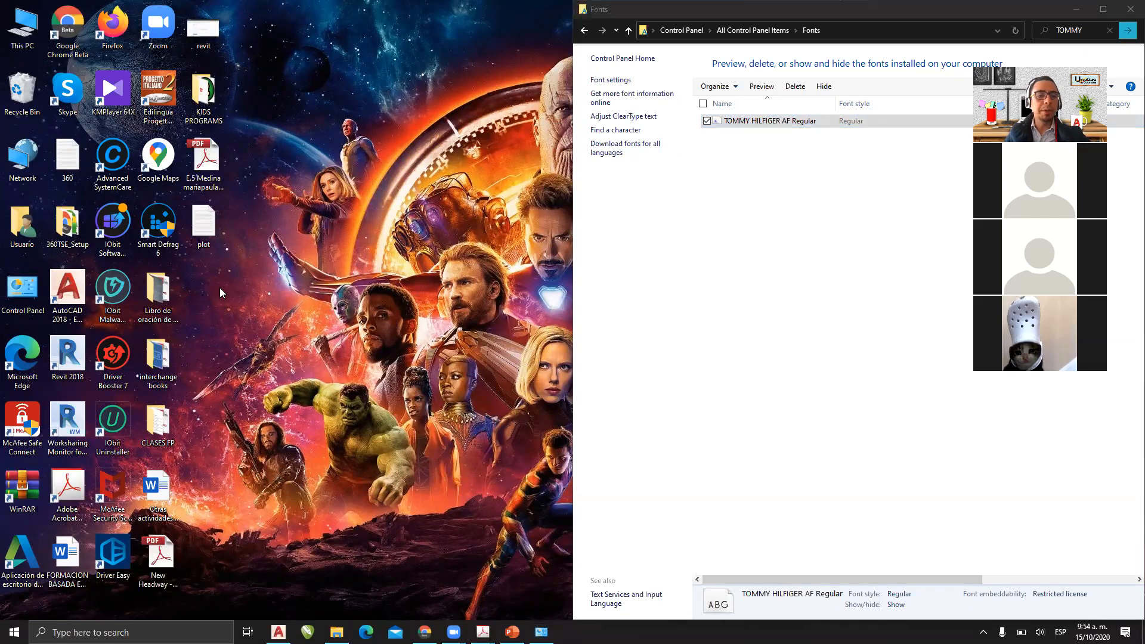
pyautogui.hotkey('ctrl', 'v')
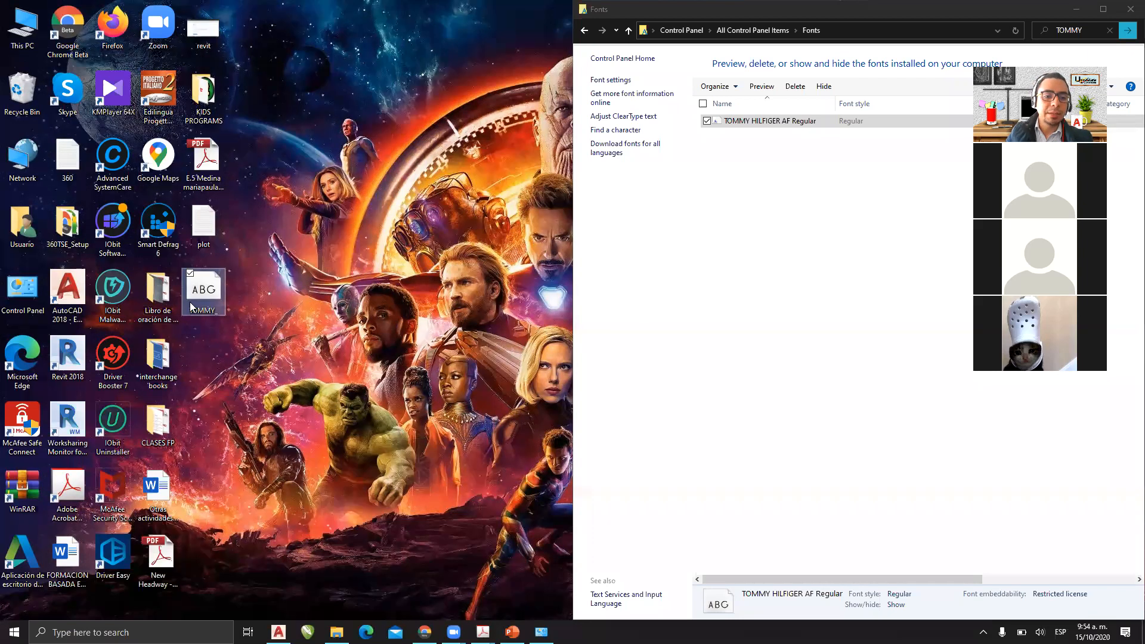
# Step: Install the desktop copy of the TOMMY font into the Fonts folder, replacing the existing font, and switch back to AutoCAD
pyautogui.moveTo(212, 289); pyautogui.dragTo(824, 171)
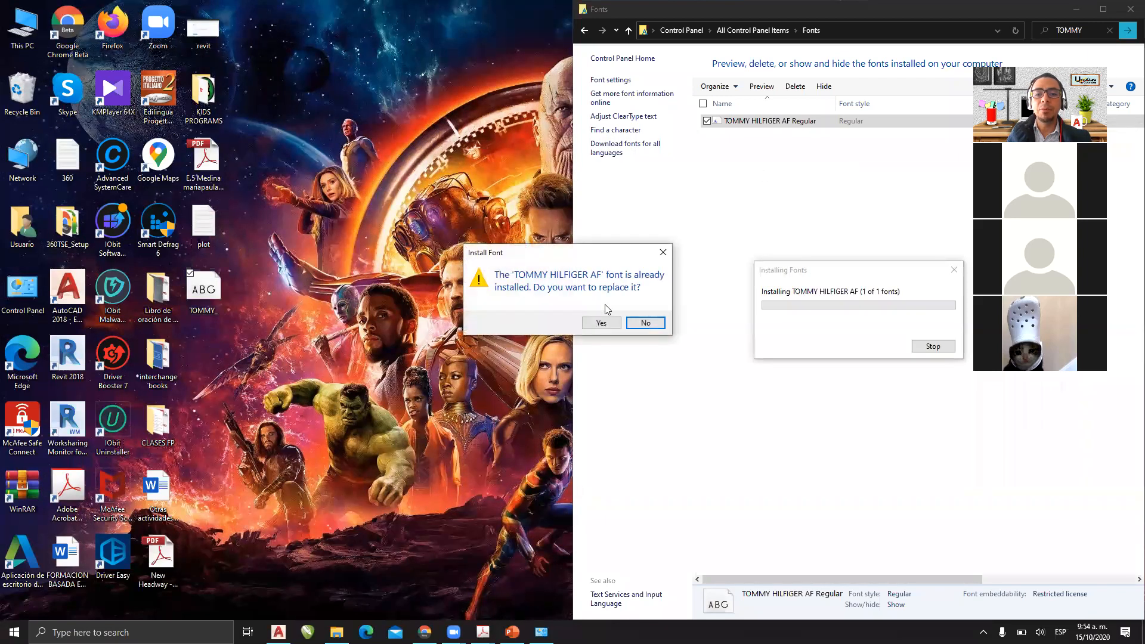
pyautogui.click(602, 322)
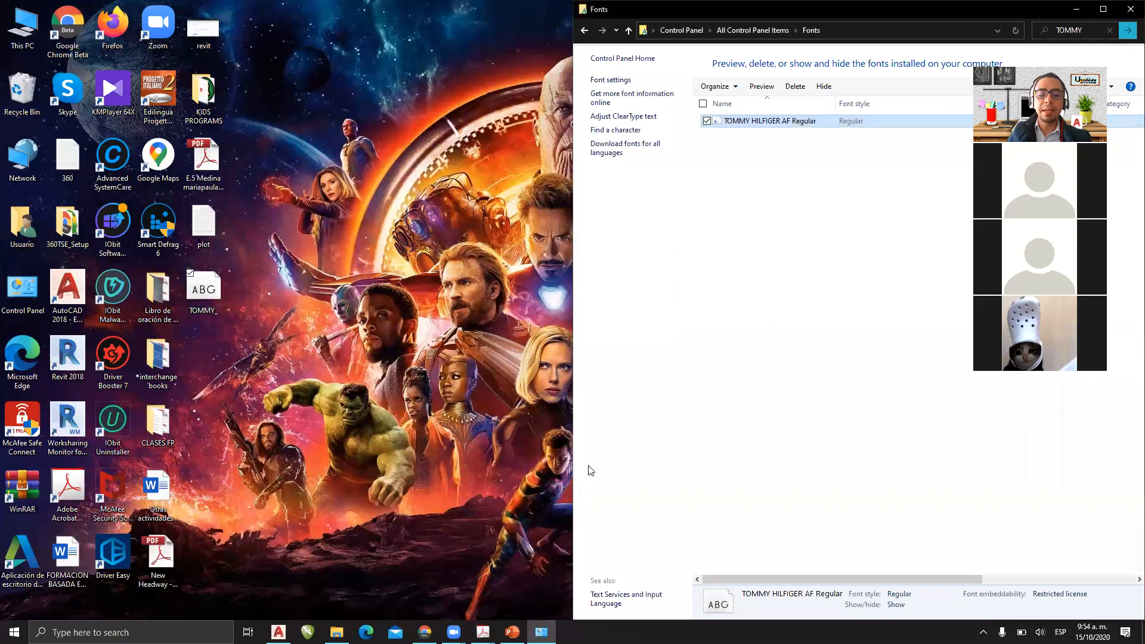
pyautogui.click(278, 632)
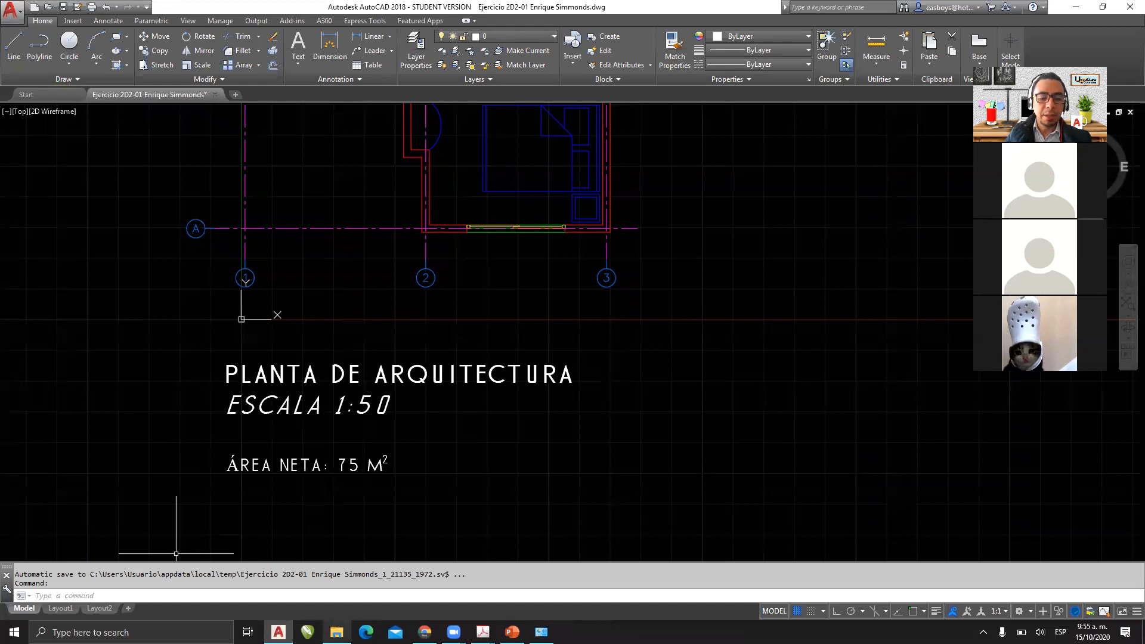
# Step: Switch to Chrome and search the web for "DOCUMENTO DE ESTUDIO" in a new tab
pyautogui.moveTo(425, 633)
pyautogui.click(425, 581)
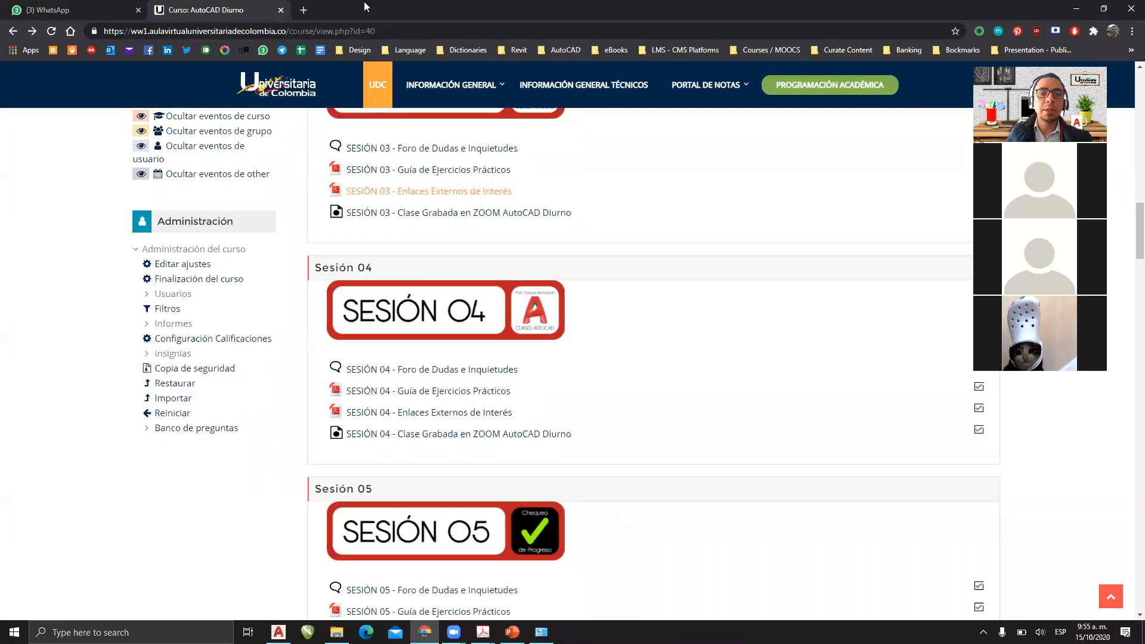
pyautogui.hotkey('ctrl', 't')
pyautogui.click(360, 31)
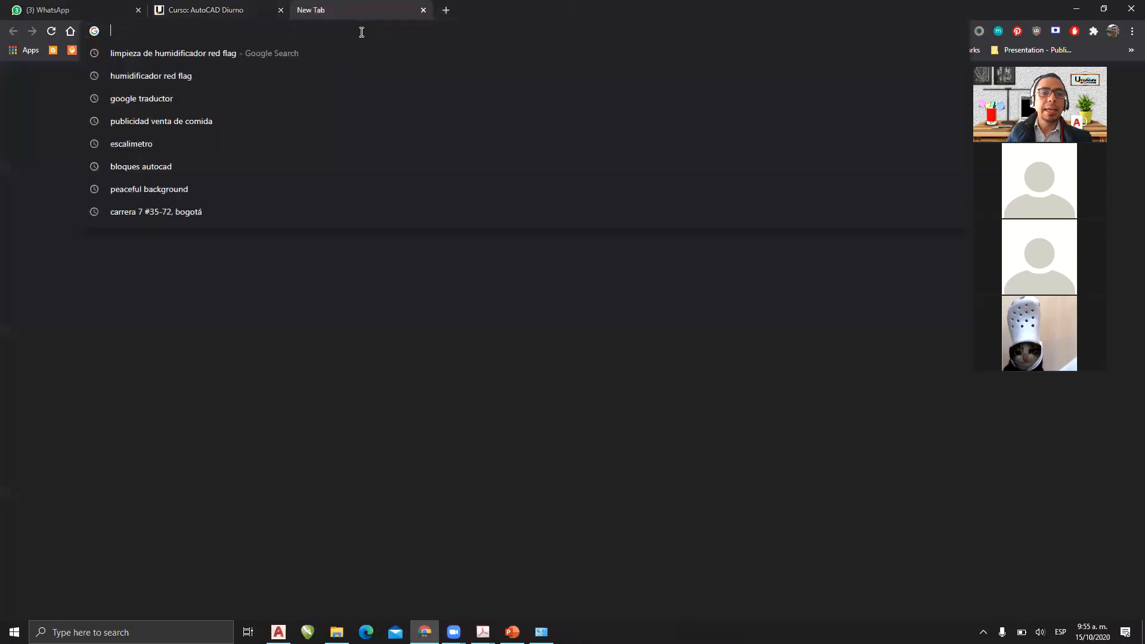
pyautogui.write('DOCUMENTO')
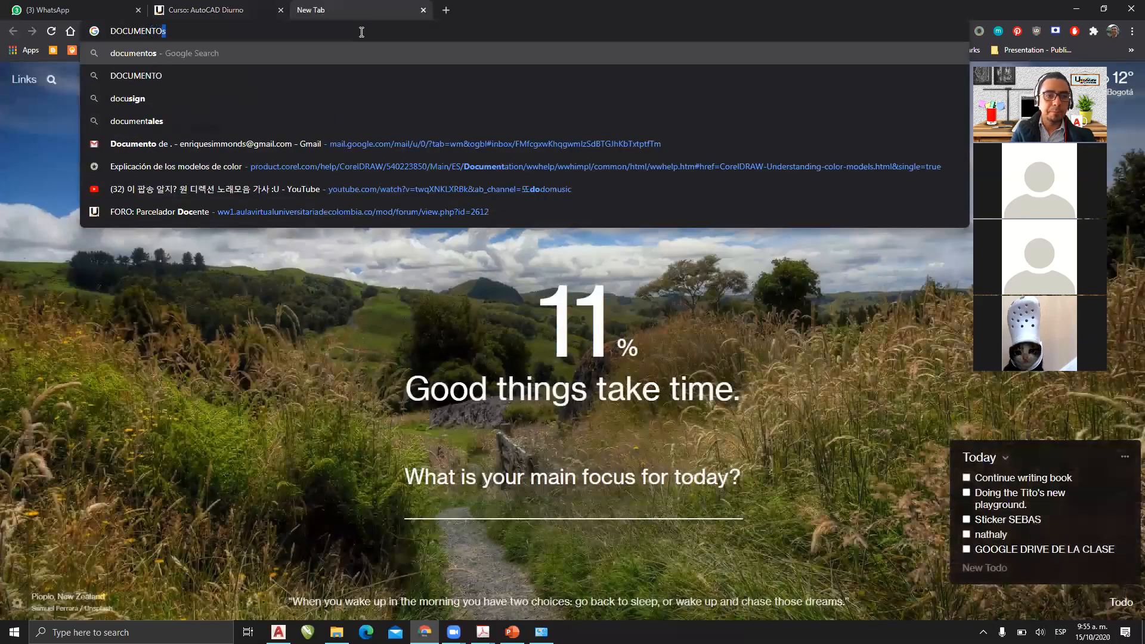
pyautogui.write(' DE ESTUDIO')
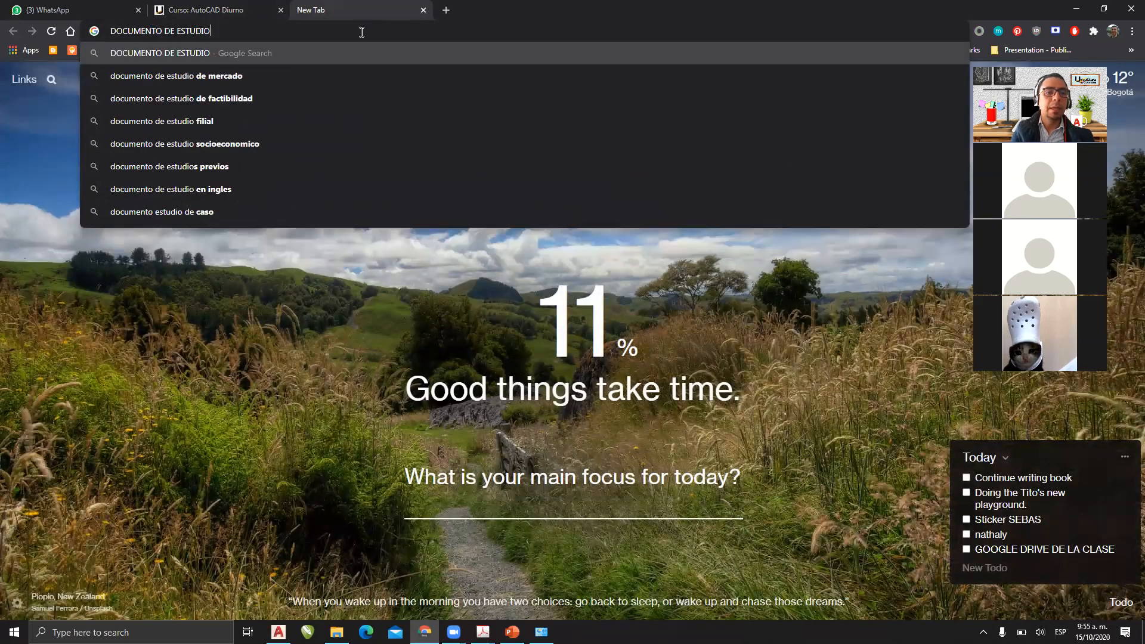
pyautogui.press('Return')
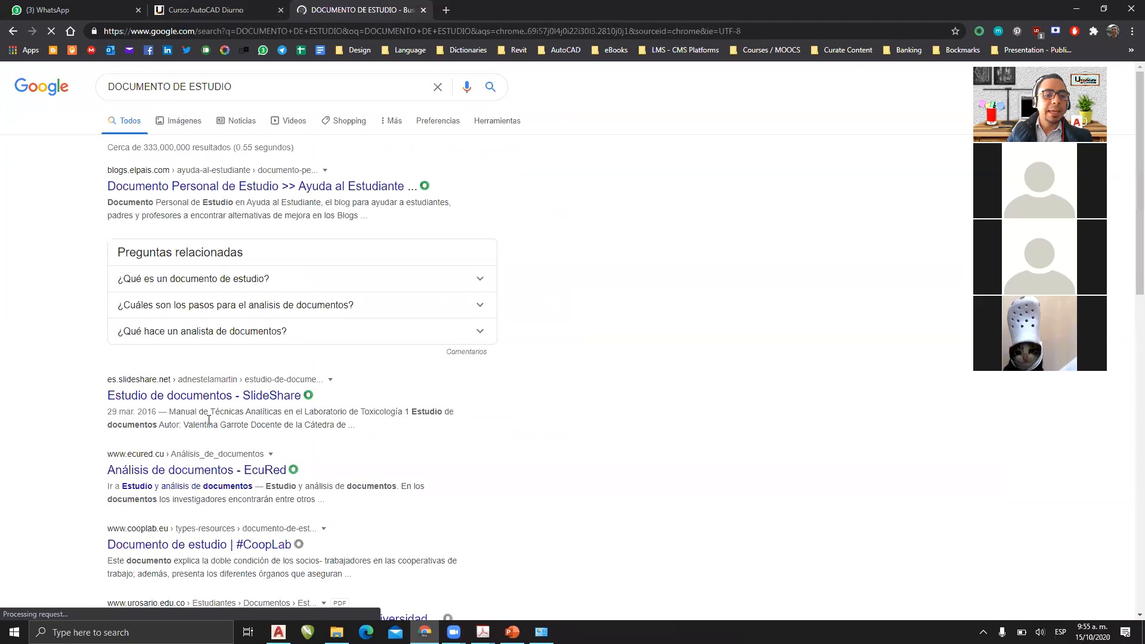
# Step: Open the "Documento de estudio | #CoopLab" page from the search results
pyautogui.scroll(-1, 185, 472)
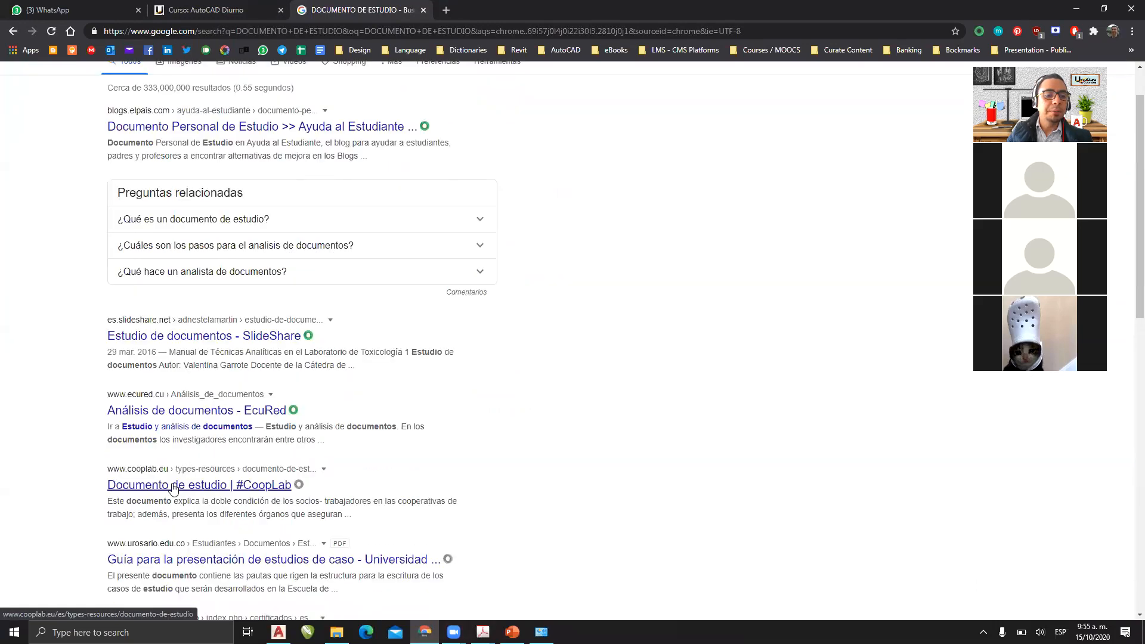
pyautogui.scroll(-2, 162, 439)
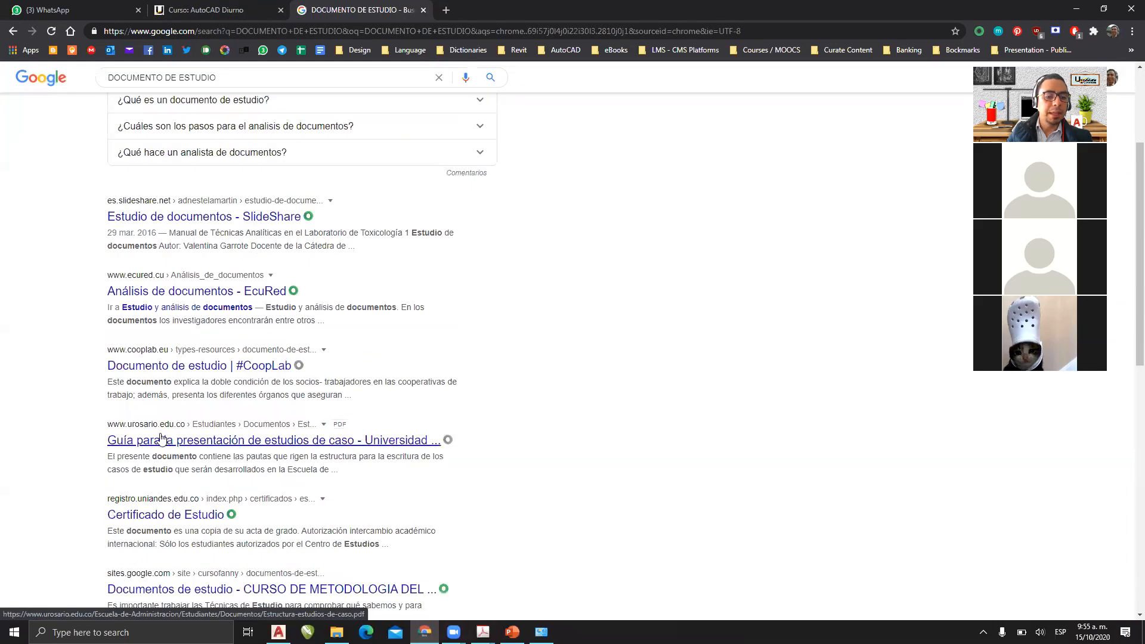
pyautogui.click(146, 366)
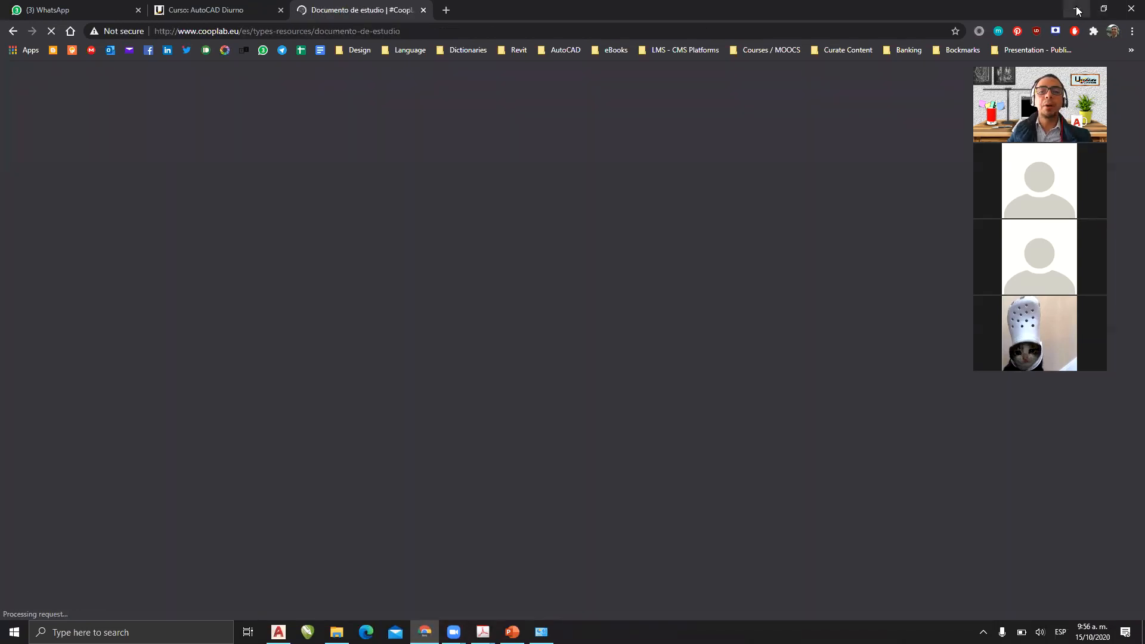
# Step: Select and copy the page's text from the first document description through the "Buenas razones para cooperar" description
pyautogui.scroll(-8, 600, 274)
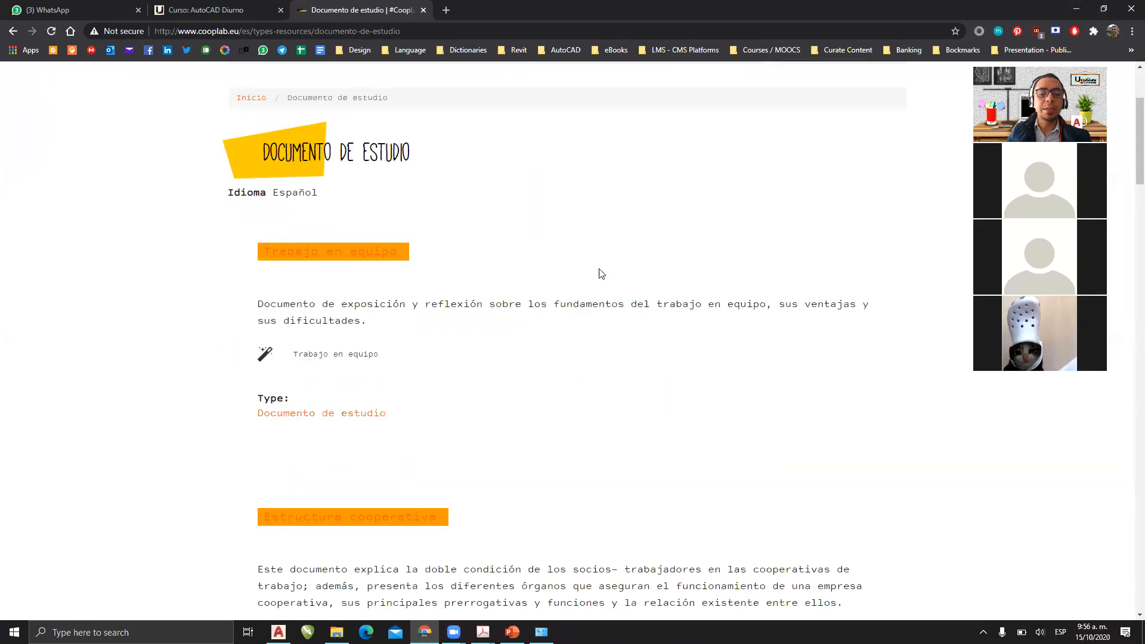
pyautogui.scroll(2, 374, 194)
pyautogui.moveTo(258, 115); pyautogui.dragTo(541, 216)
pyautogui.scroll(-9, 525, 200)
pyautogui.scroll(-20, 533, 213)
pyautogui.scroll(-14, 533, 213)
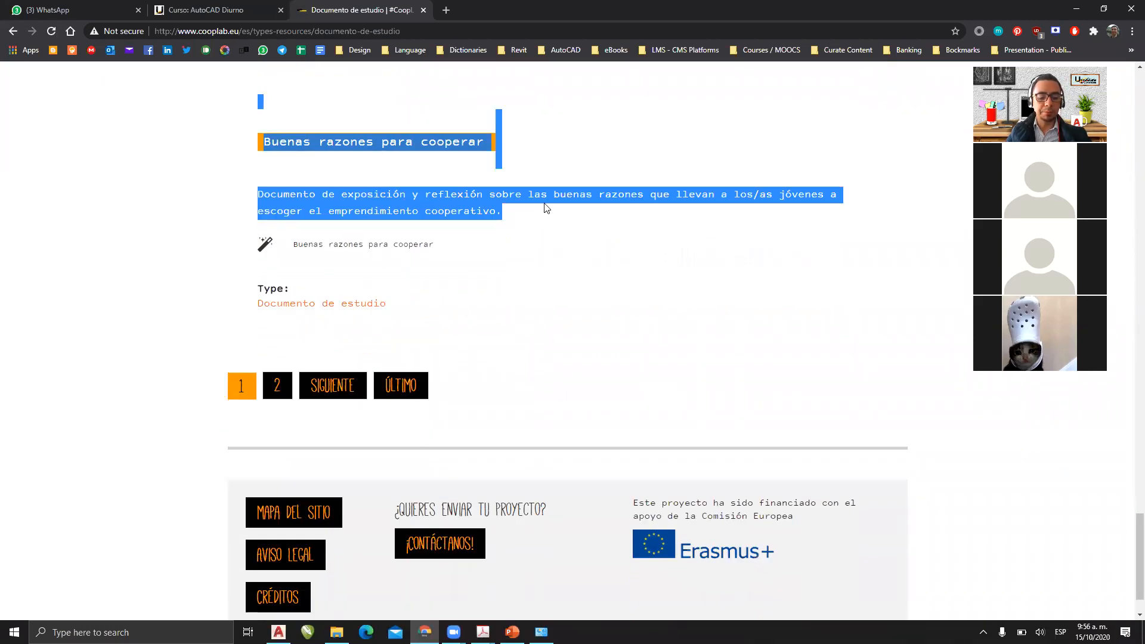
# Step: Open Notepad, paste the web text to strip its formatting, select and copy all of it, and minimize the window
pyautogui.press('super')
pyautogui.write('BLO')
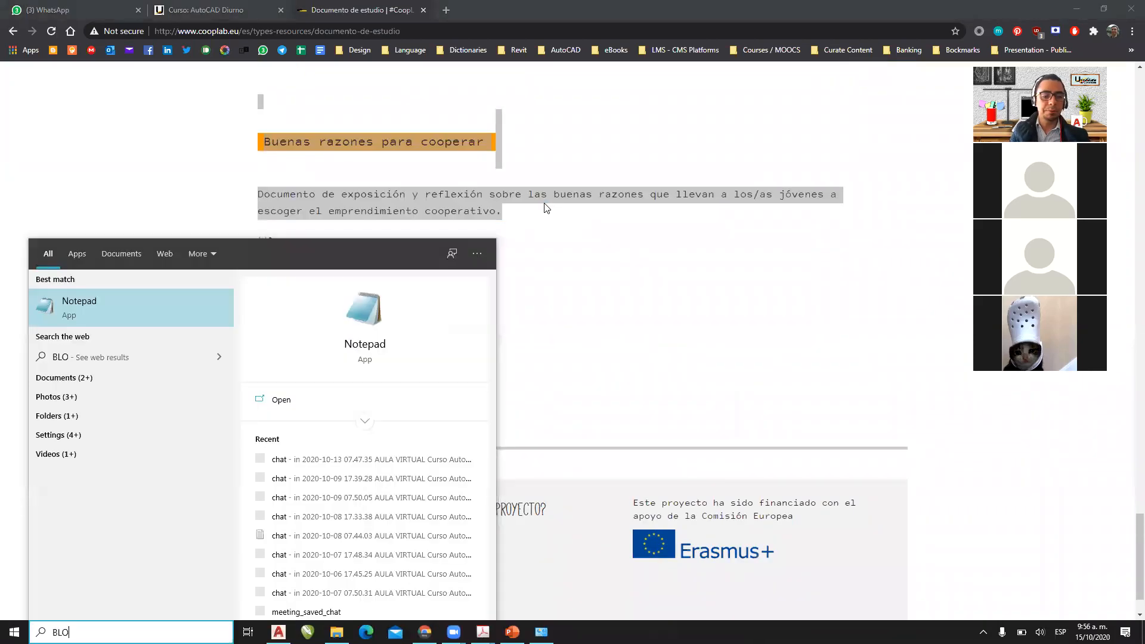
pyautogui.press('Return')
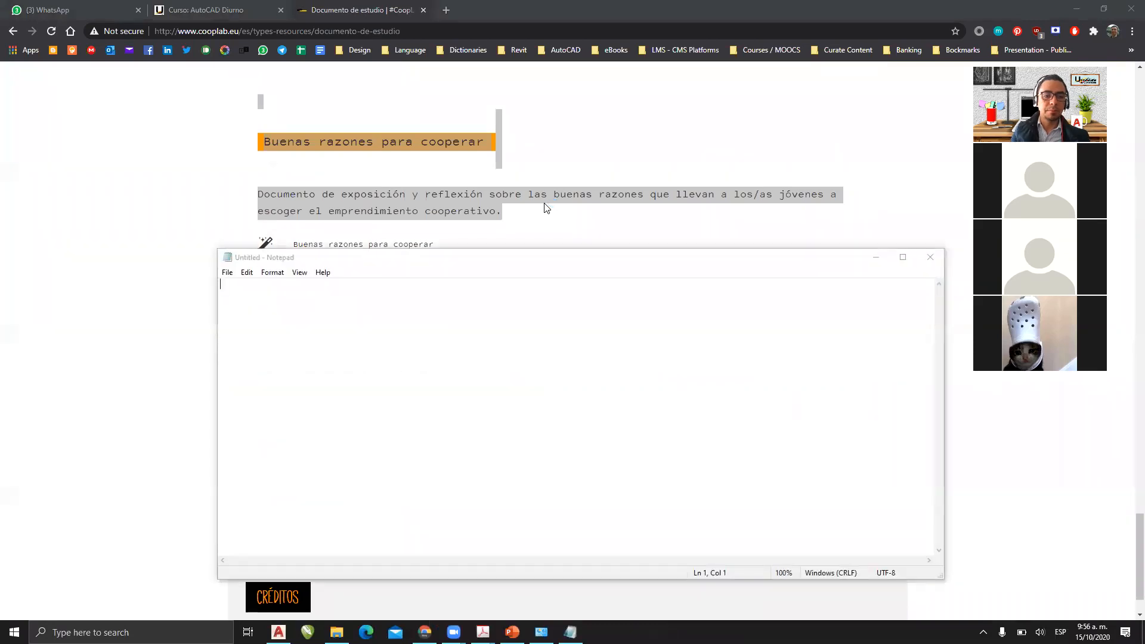
pyautogui.hotkey('ctrl', 'v')
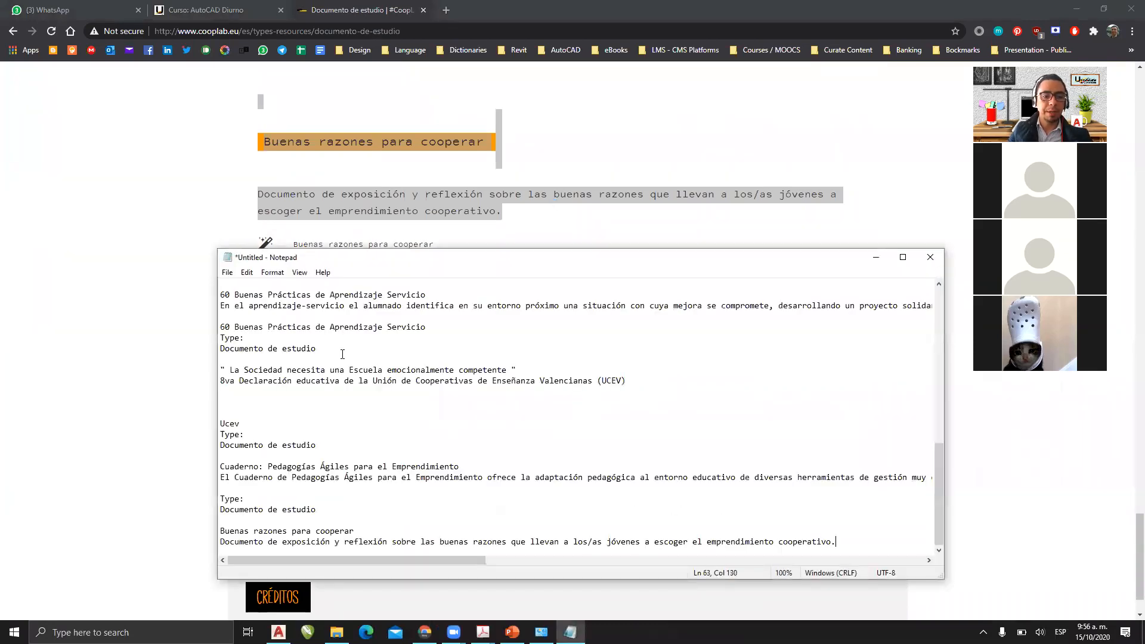
pyautogui.hotkey('ctrl', 'a')
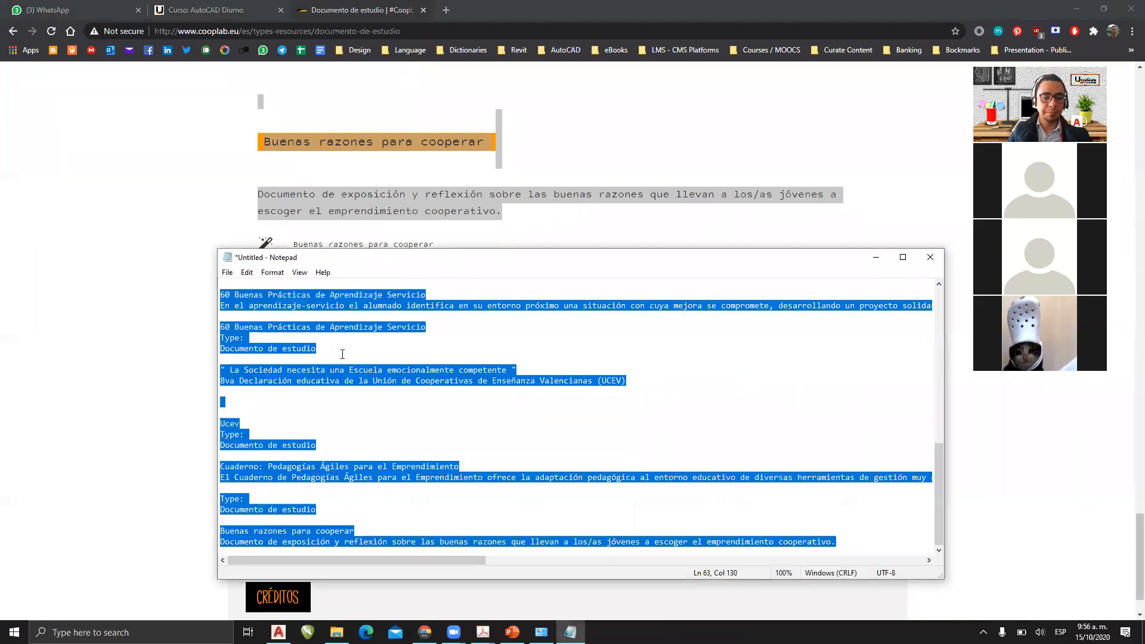
pyautogui.click(879, 260)
# Step: Return to AutoCAD and copy the PLANTA DE ARQUITECTURA title block into the empty area to the left of the floor plan
pyautogui.hotkey('alt', 'Tab')
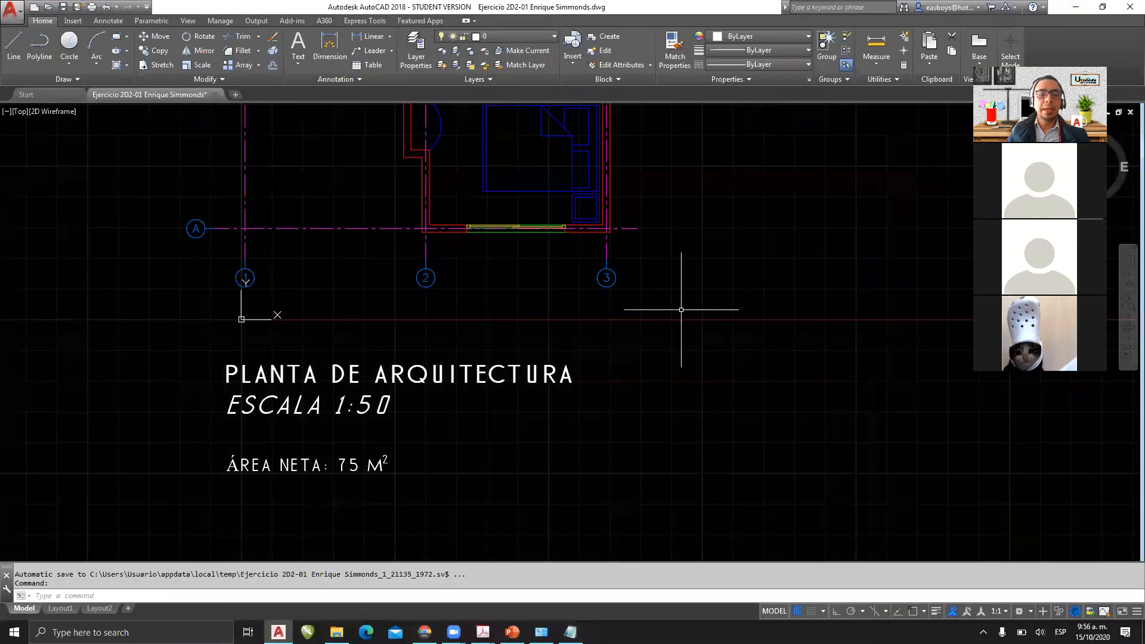
pyautogui.click(407, 378)
pyautogui.write('CP')
pyautogui.press('Return')
pyautogui.click(406, 382)
pyautogui.moveTo(146, 258); pyautogui.dragTo(444, 390, button='middle')
pyautogui.click(378, 223)
pyautogui.press('Escape')
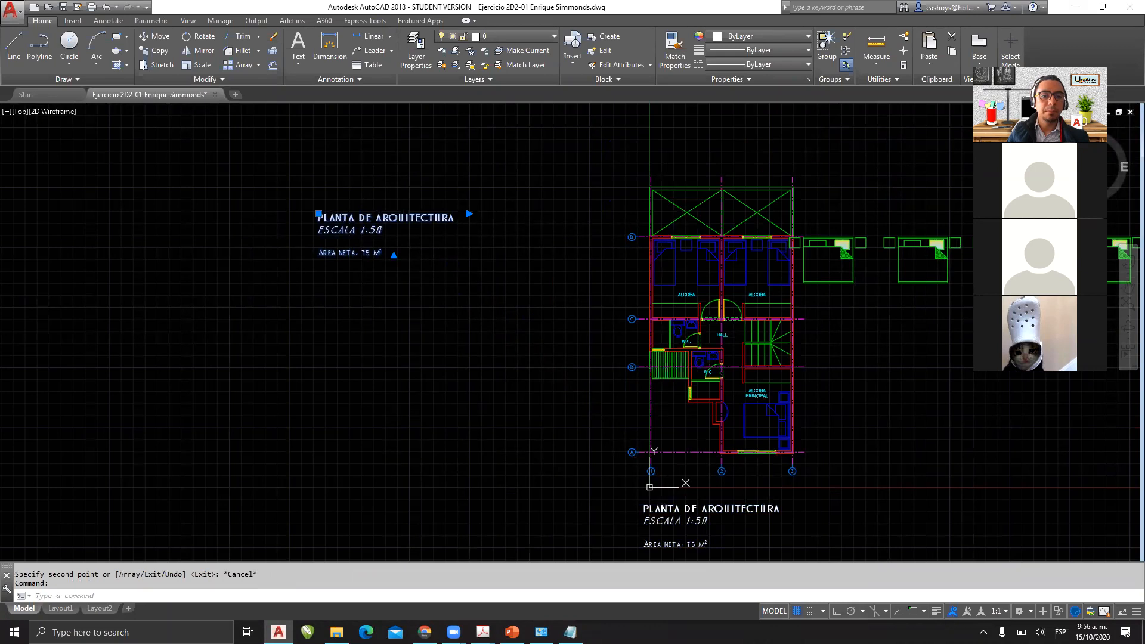
# Step: Replace the entire content of the duplicated title with the plain text copied from Notepad and close the text editor
pyautogui.doubleClick(399, 218)
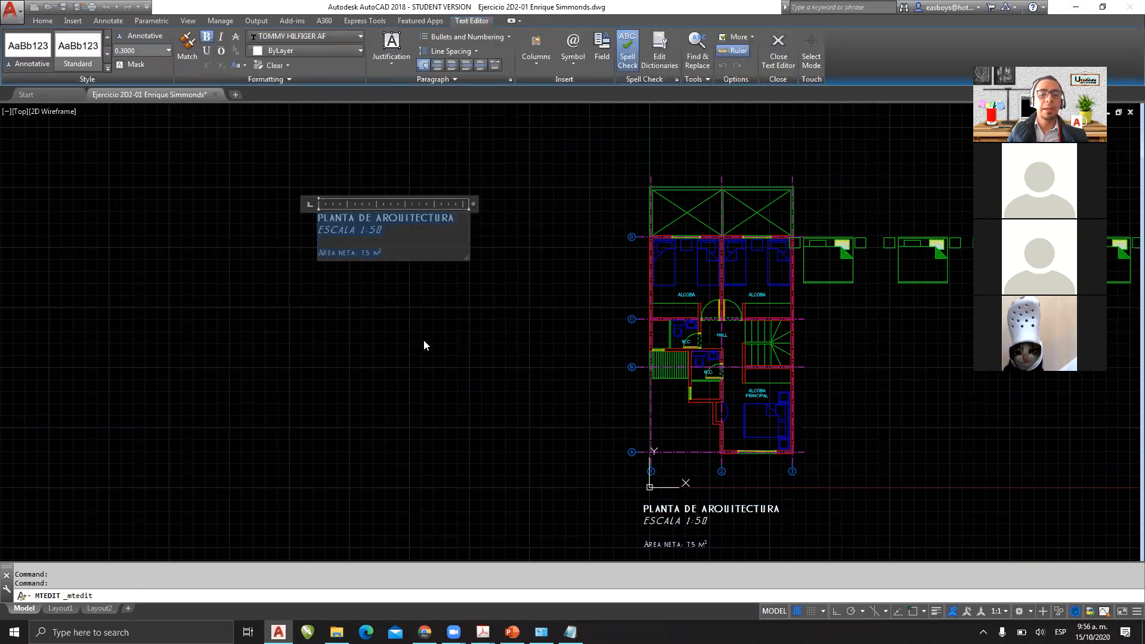
pyautogui.click(570, 633)
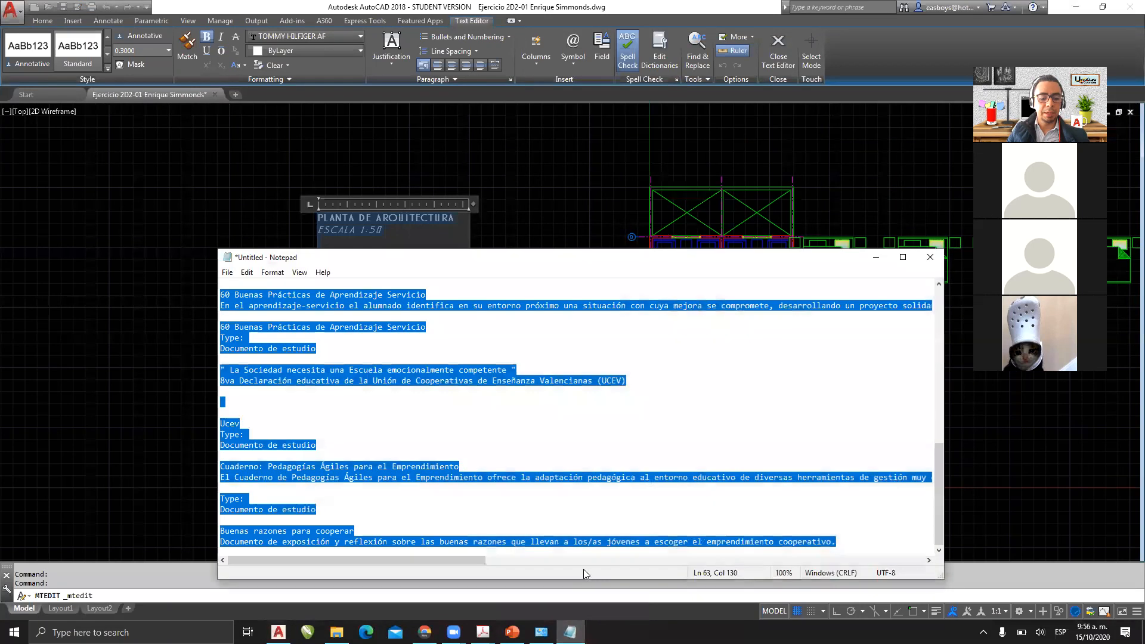
pyautogui.click(396, 233)
pyautogui.hotkey('ctrl', 'v')
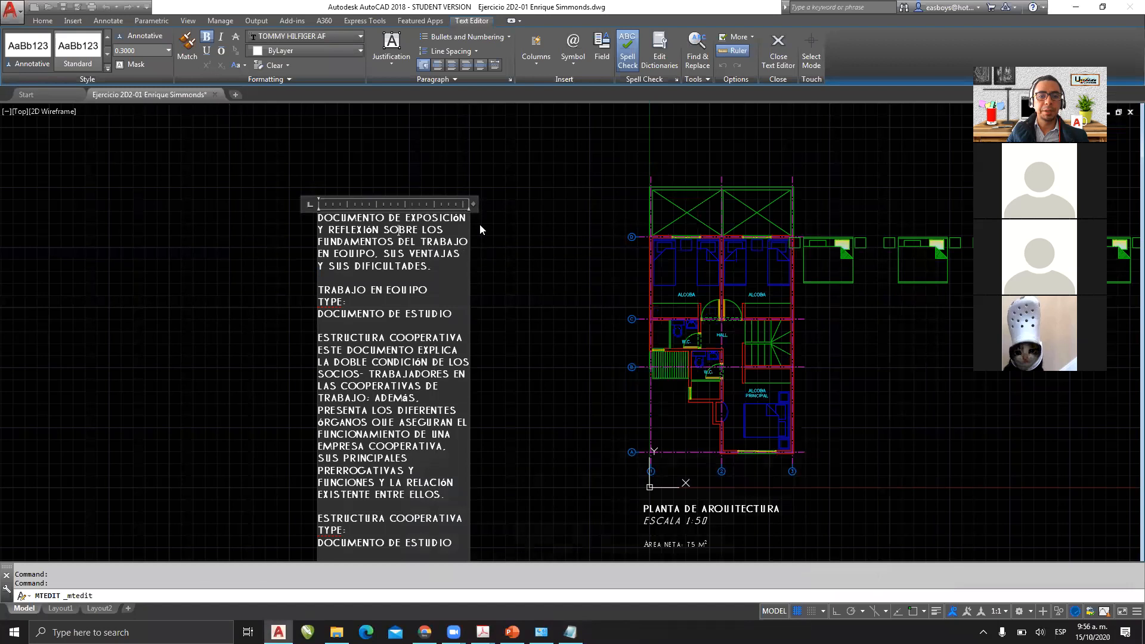
pyautogui.scroll(-5, 430, 246)
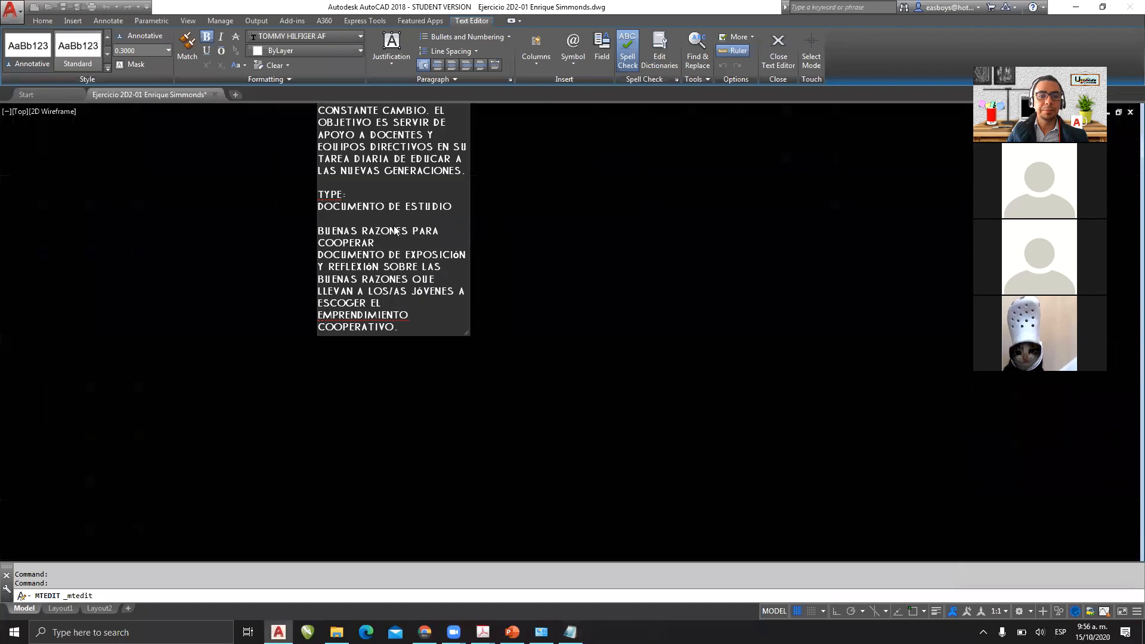
pyautogui.click(501, 253)
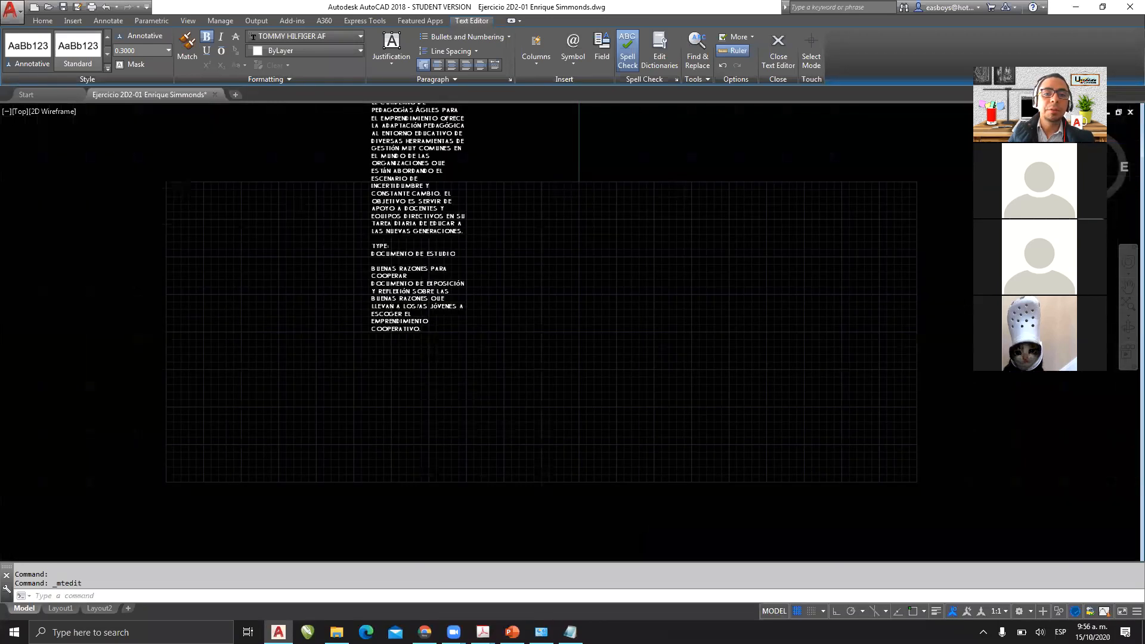
# Step: Select the long pasted text and stretch its column width to nearly twice as wide, ending short of the floor plan
pyautogui.moveTo(452, 240)
pyautogui.mouseDown(button='middle')
pyautogui.moveTo(421, 341)
pyautogui.moveTo(473, 336)
pyautogui.mouseUp(button='middle')
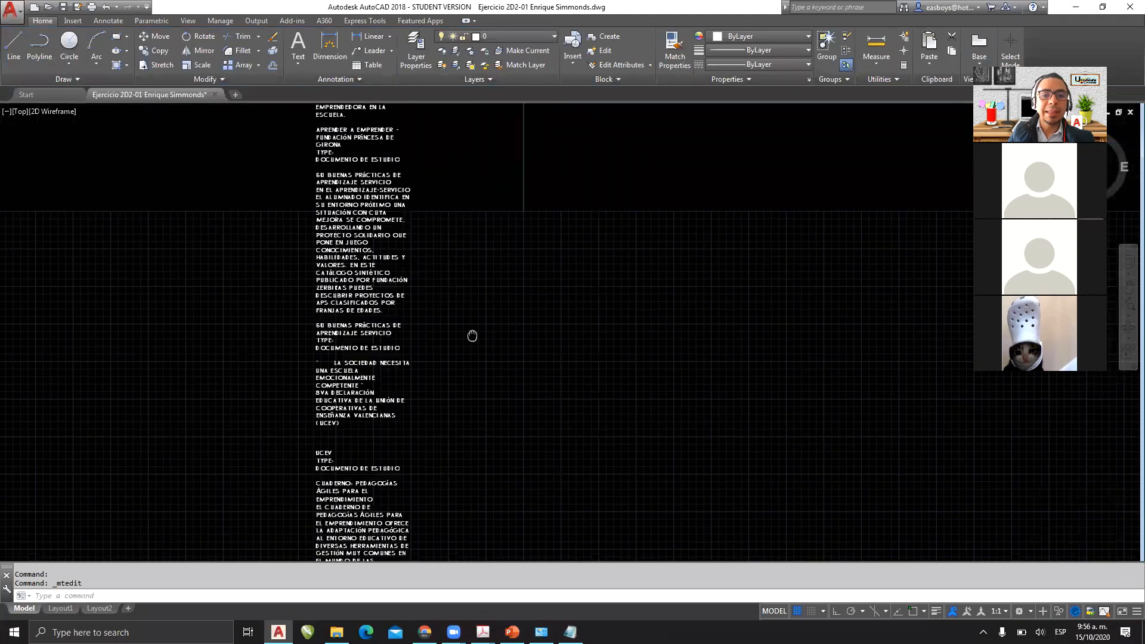
pyautogui.scroll(-8, 482, 288)
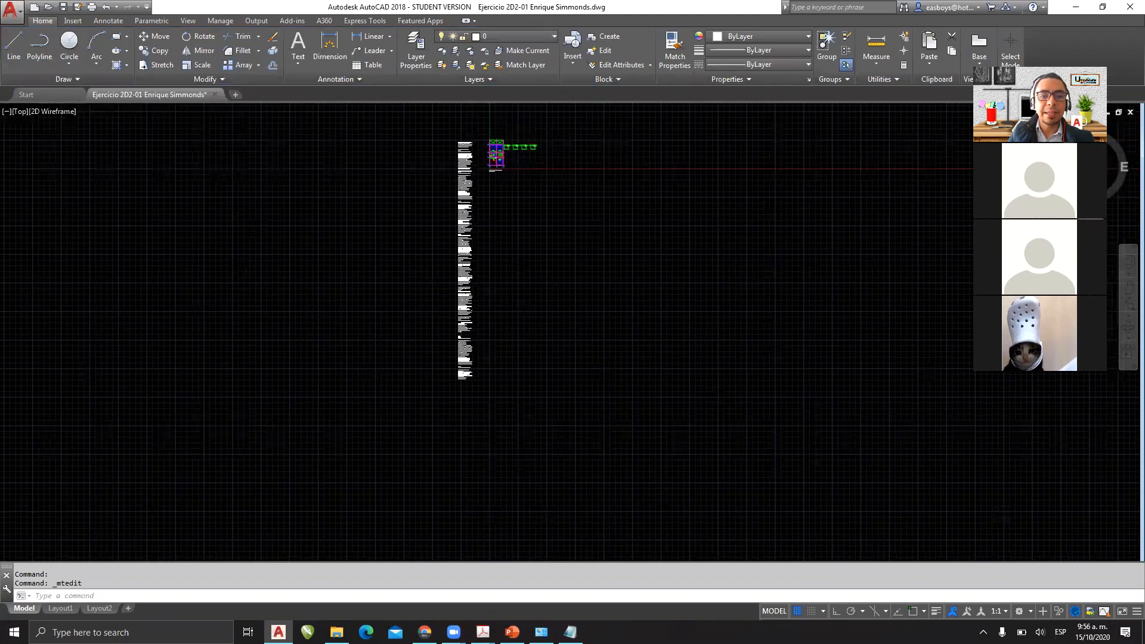
pyautogui.scroll(5, 472, 161)
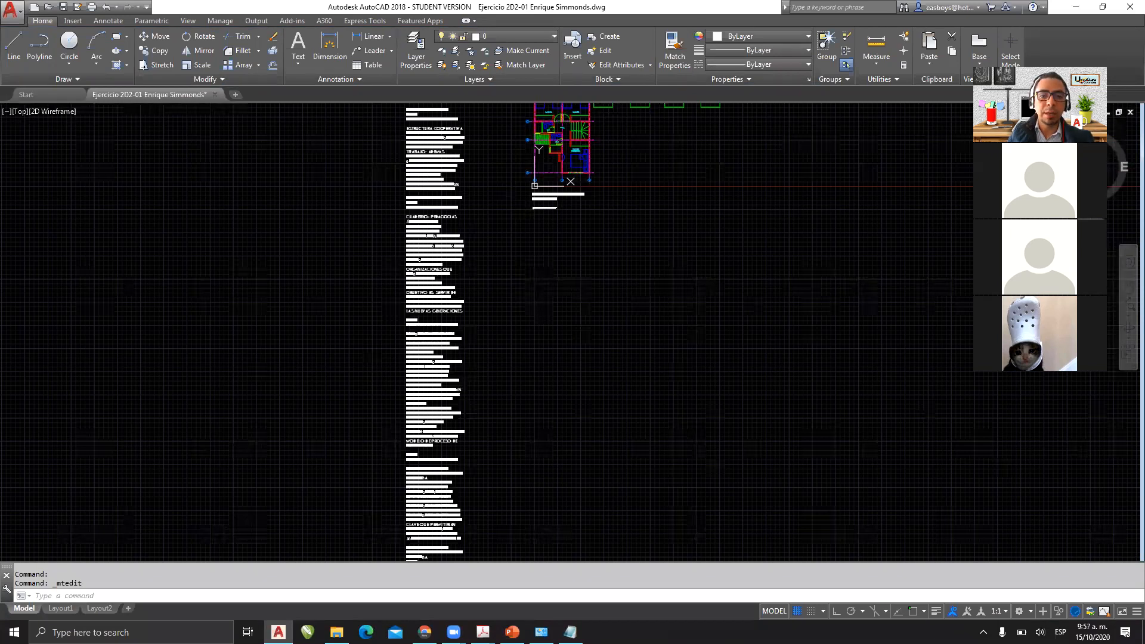
pyautogui.click(480, 128)
pyautogui.click(451, 155)
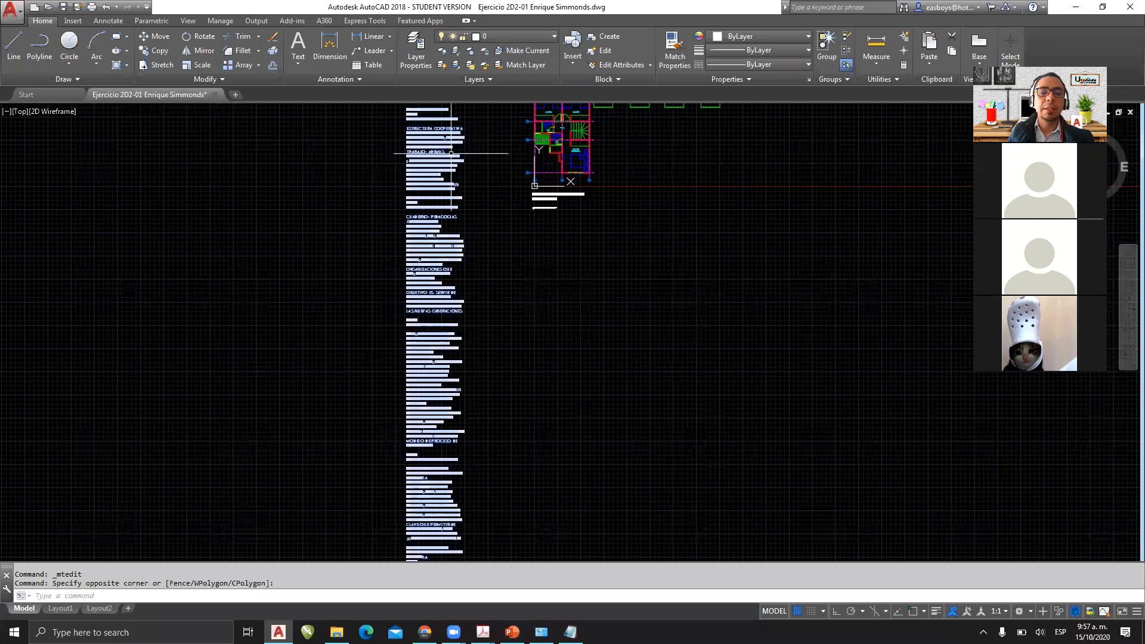
pyautogui.moveTo(463, 166); pyautogui.dragTo(446, 262, button='middle')
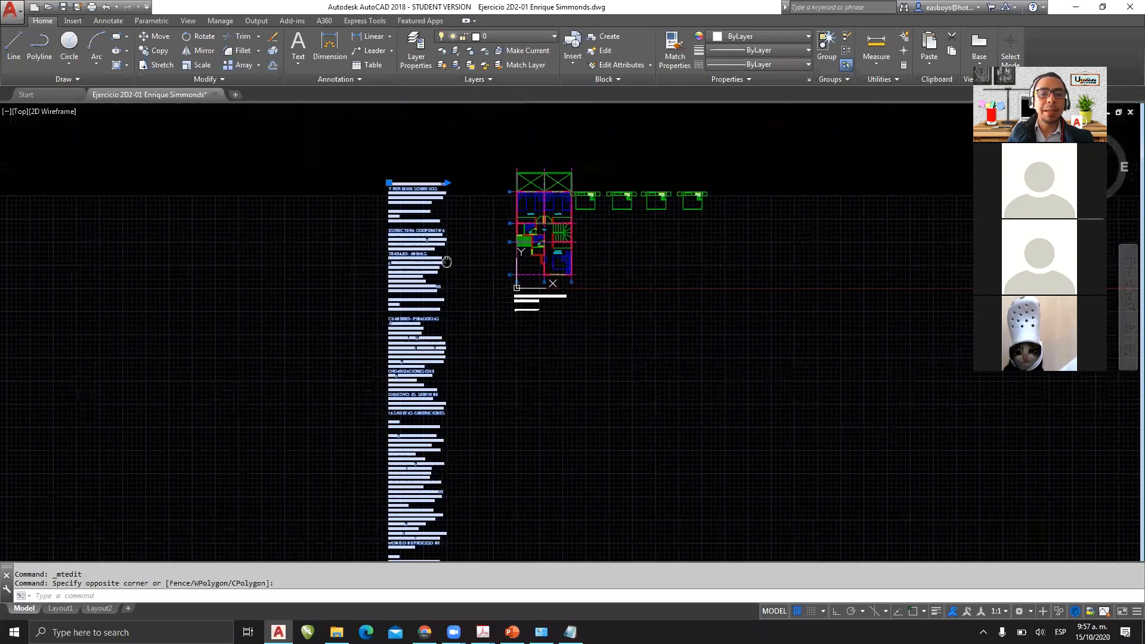
pyautogui.scroll(4, 454, 173)
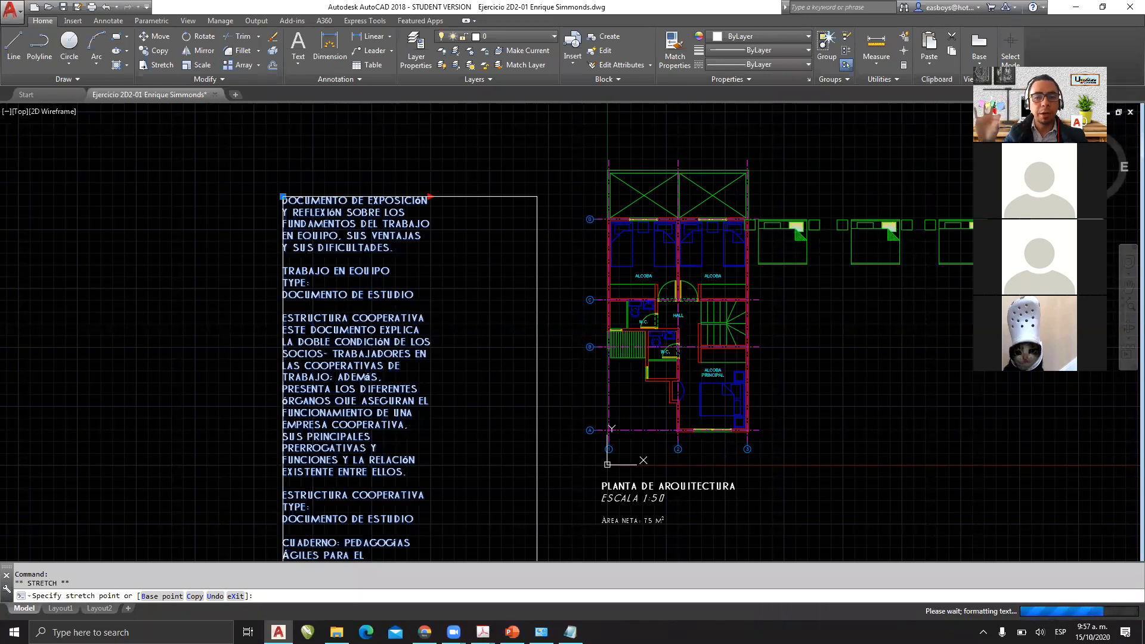
pyautogui.click(537, 200)
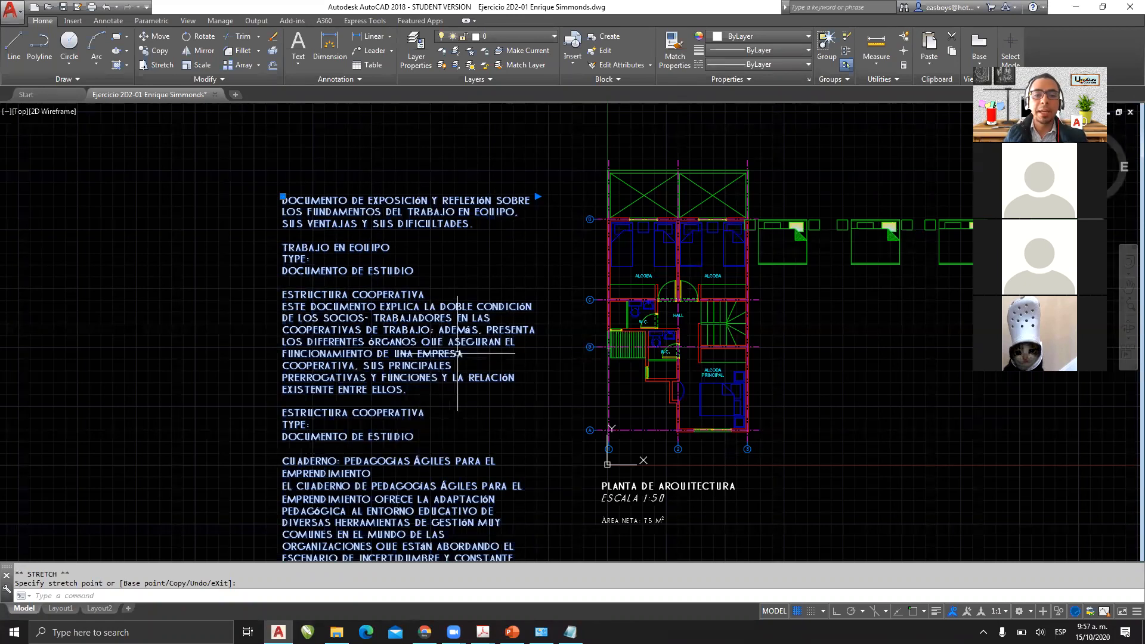
# Step: Clear the selection and erase the long pasted text beside the floor plan
pyautogui.press('Escape')
pyautogui.press('Escape')
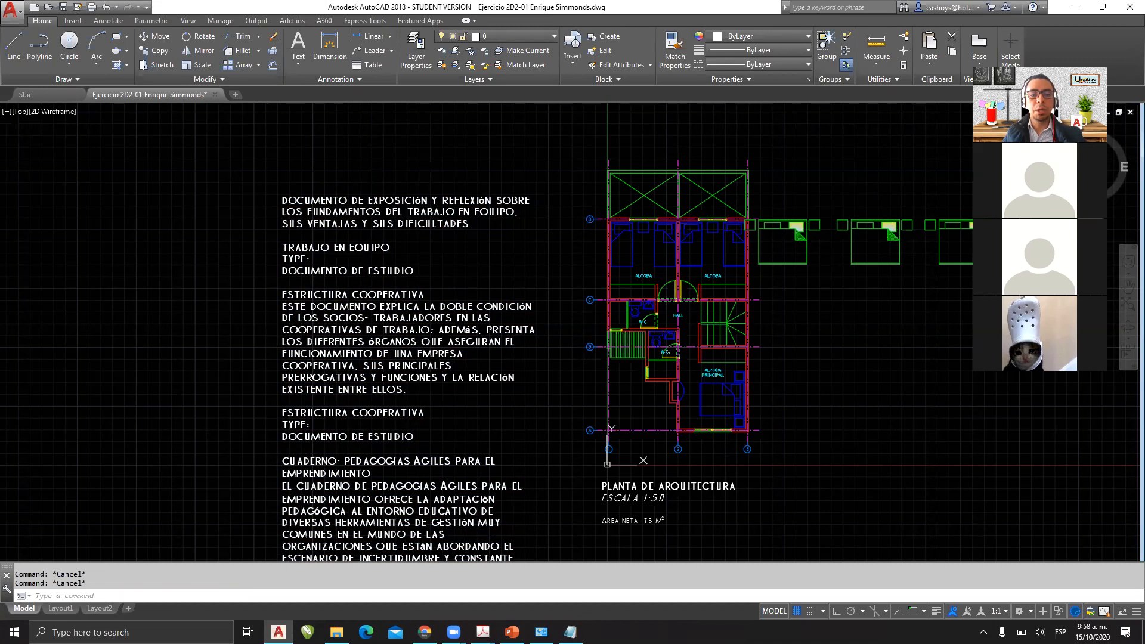
pyautogui.click(33, 234)
pyautogui.press('Delete')
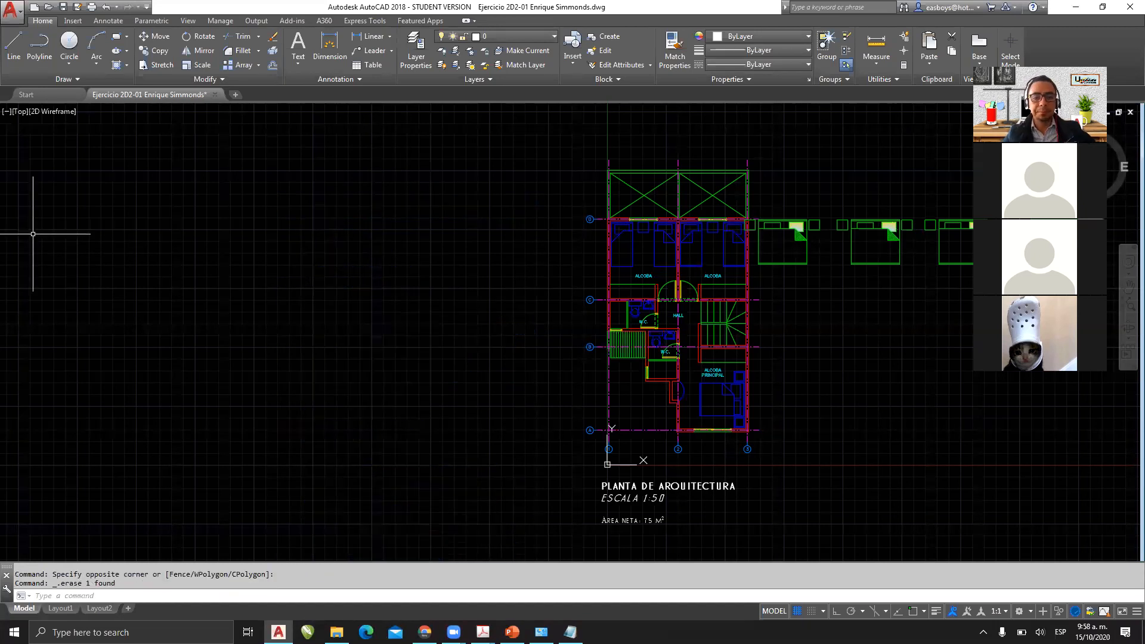
# Step: Assign the PLANTA DE ARQUITECTURA title block below the floor plan to the Texto layer and deselect it
pyautogui.scroll(-4, 320, 248)
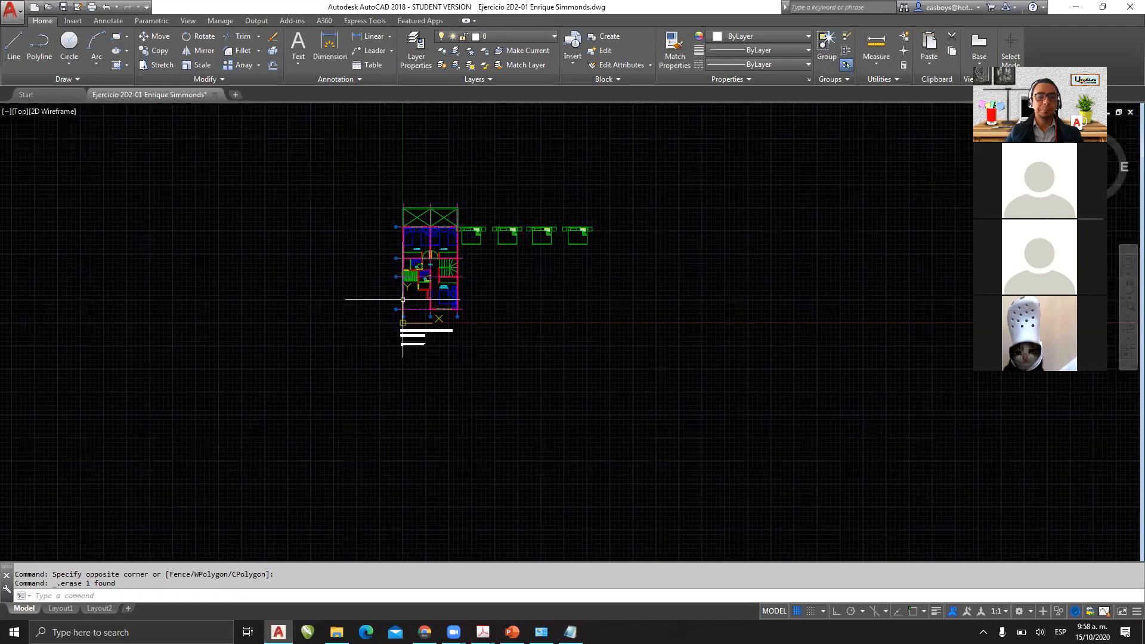
pyautogui.scroll(5, 402, 300)
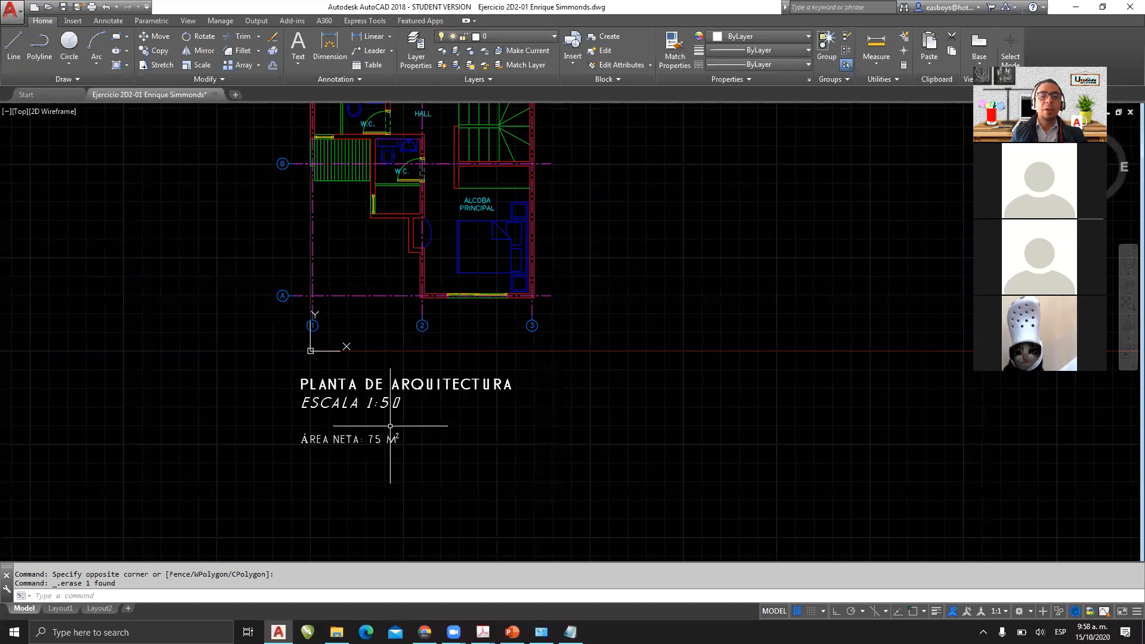
pyautogui.click(448, 393)
pyautogui.click(352, 424)
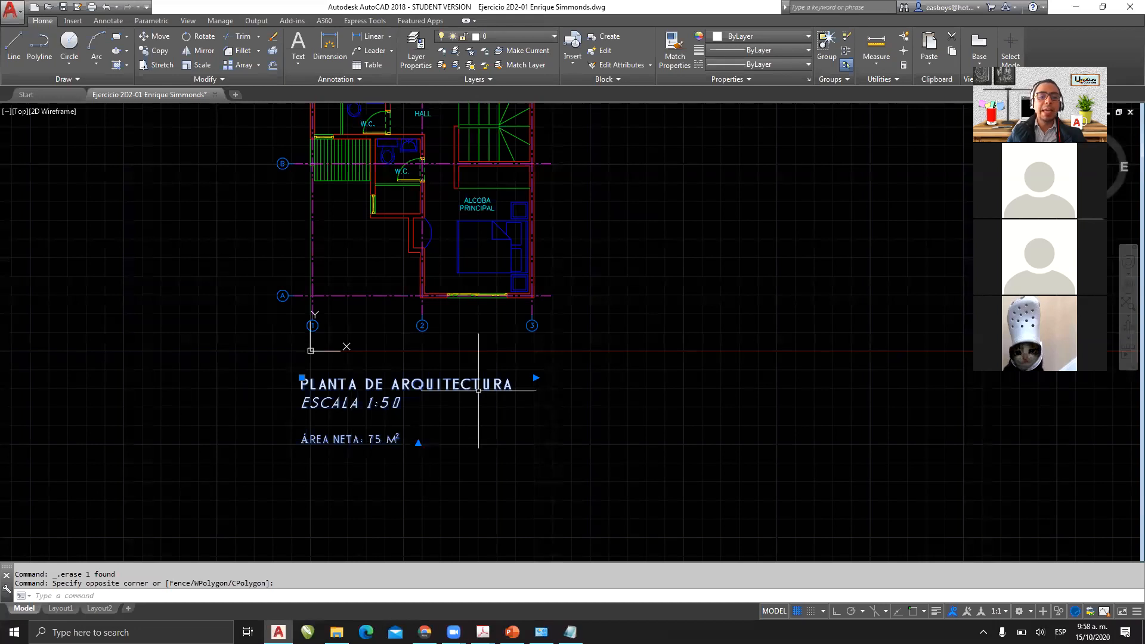
pyautogui.click(527, 36)
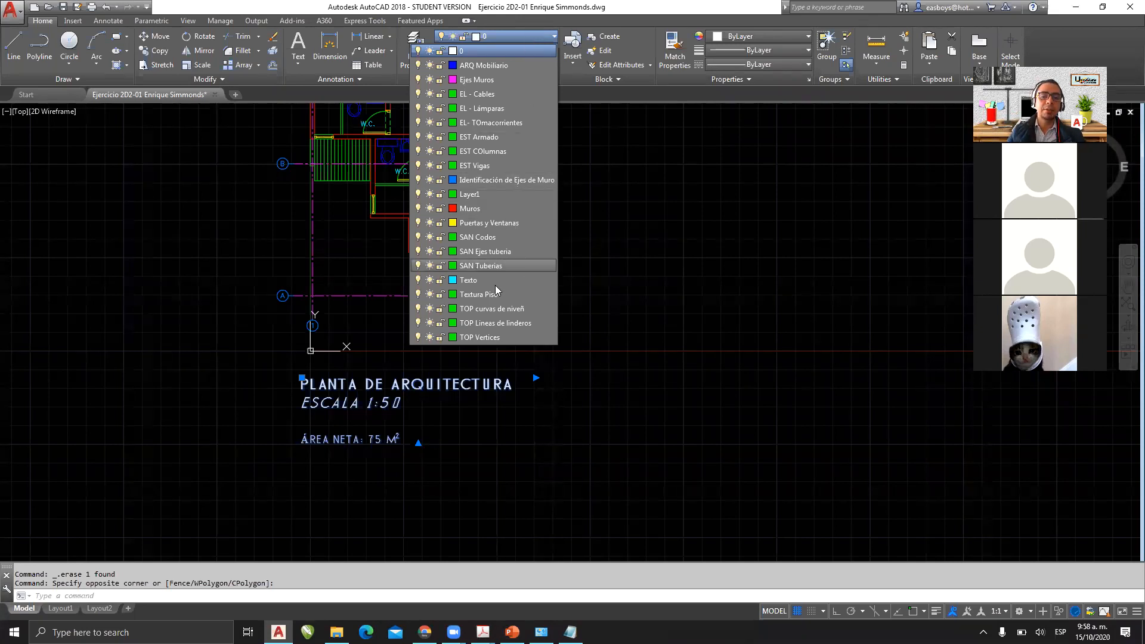
pyautogui.click(465, 284)
pyautogui.press('Escape')
pyautogui.press('Escape')
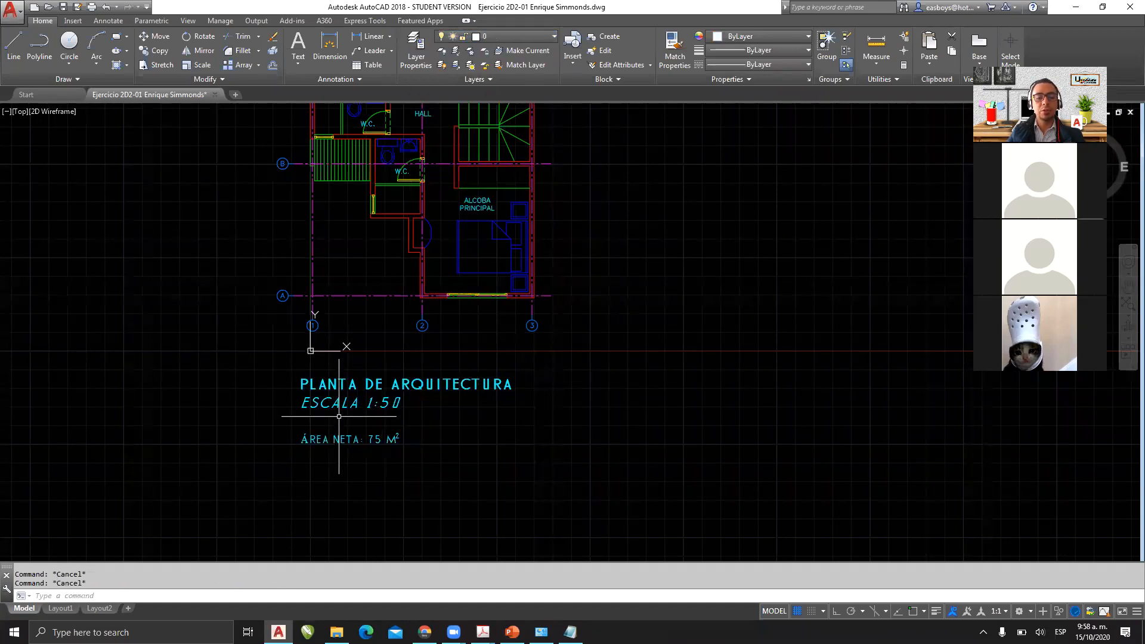
# Step: Switch to Adobe Acrobat Pro and show the SESIÓN 06 practical exercise guide in a maximized window
pyautogui.moveTo(570, 632)
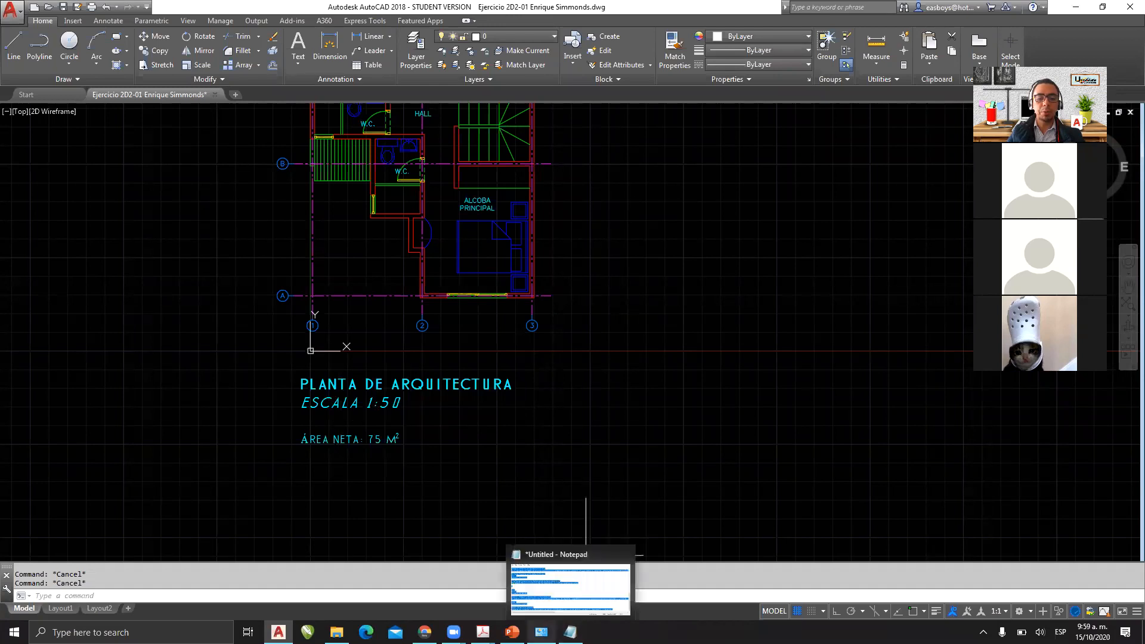
pyautogui.moveTo(483, 632)
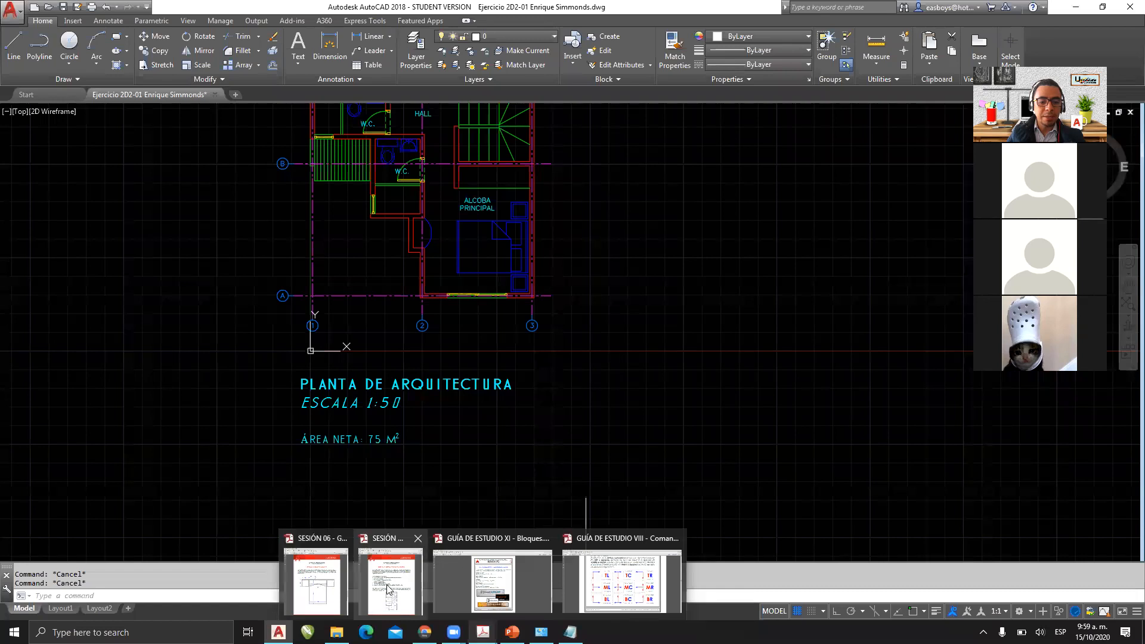
pyautogui.click(373, 589)
pyautogui.moveTo(483, 632)
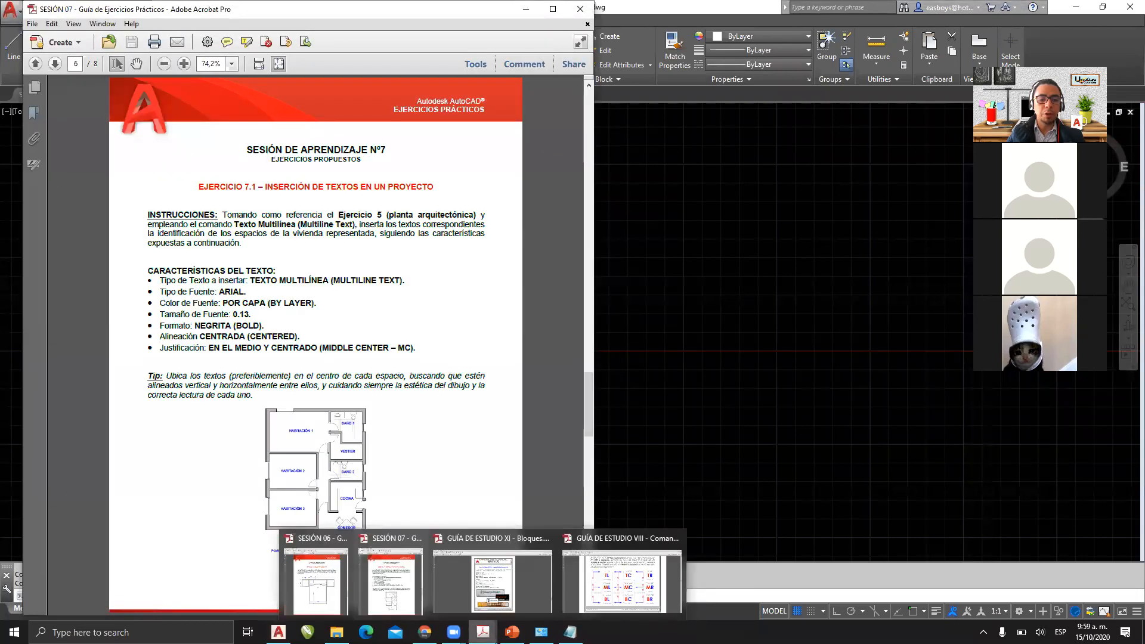
pyautogui.click(325, 591)
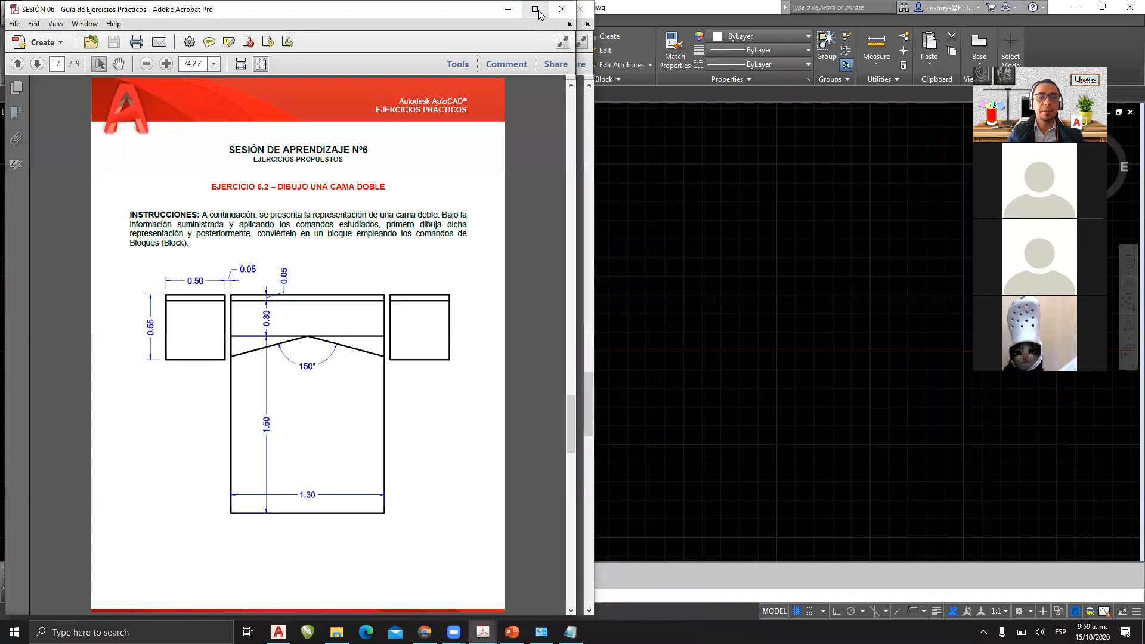
pyautogui.click(535, 8)
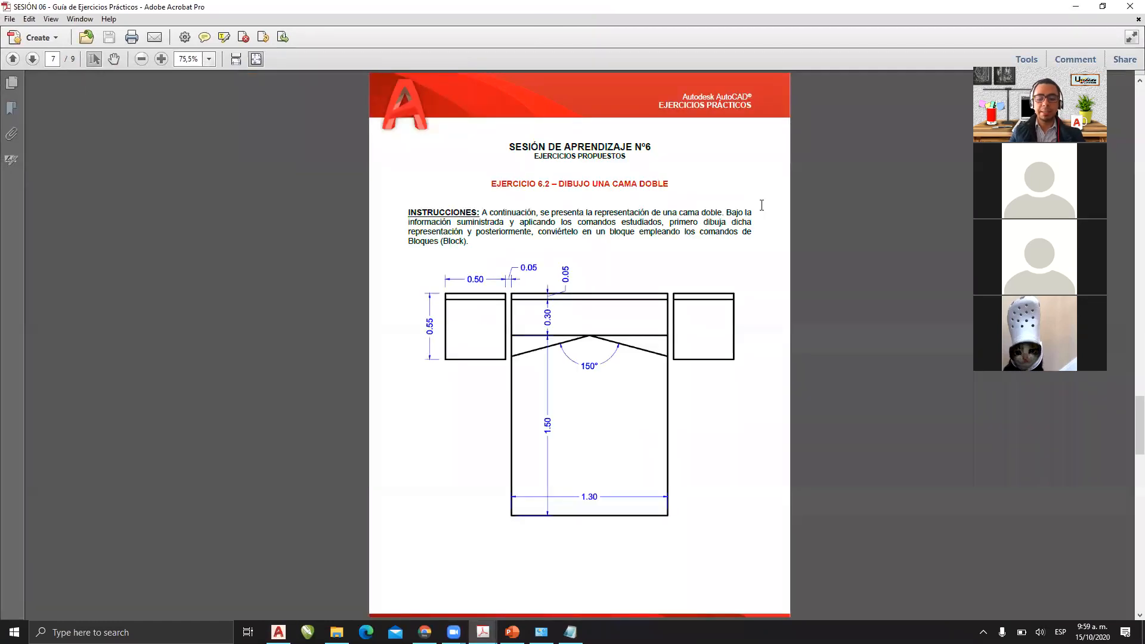
# Step: Examine Exercise 6.1 on creating internal blocks, enlarged to page width, through its furniture, door, window and sanitary fixture drawings
pyautogui.scroll(2, 762, 204)
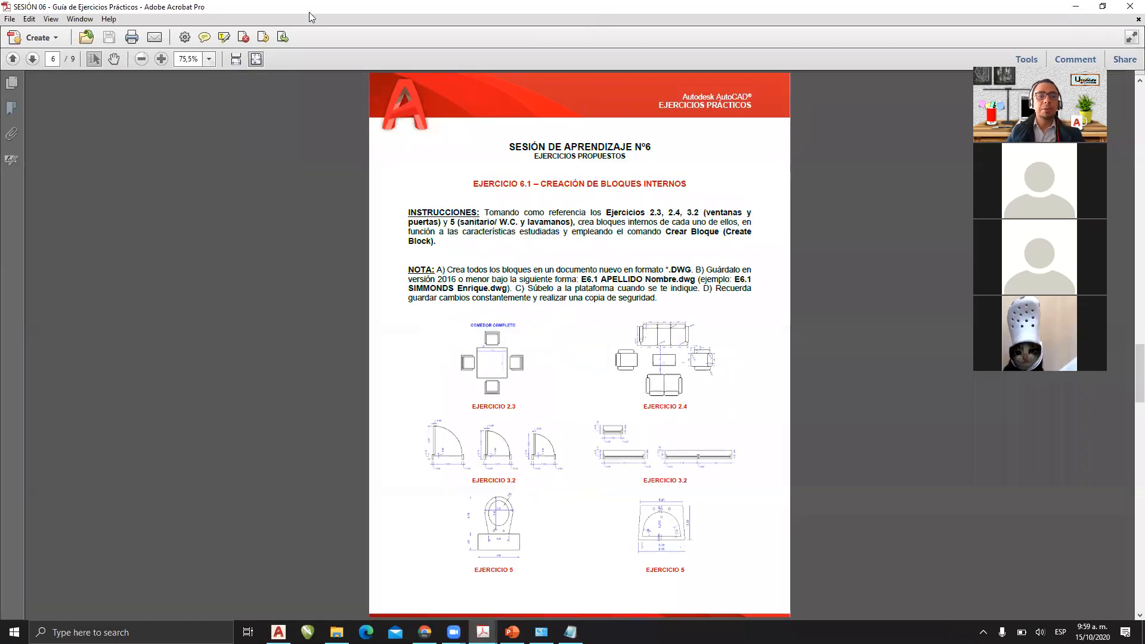
pyautogui.click(236, 59)
pyautogui.scroll(-10, 541, 241)
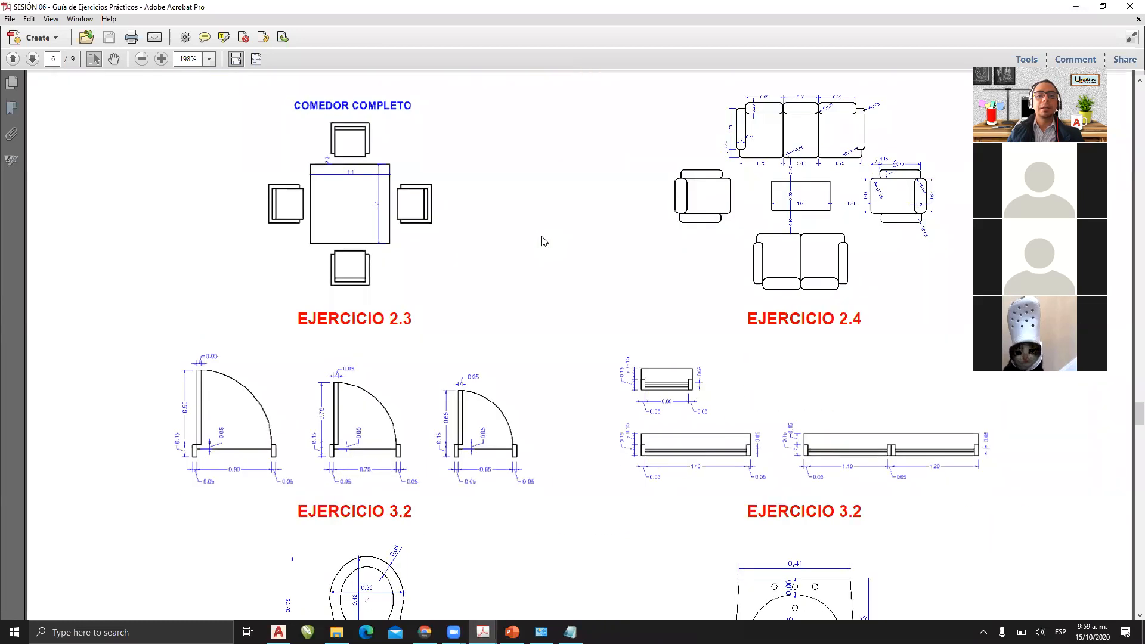
pyautogui.scroll(-1, 544, 241)
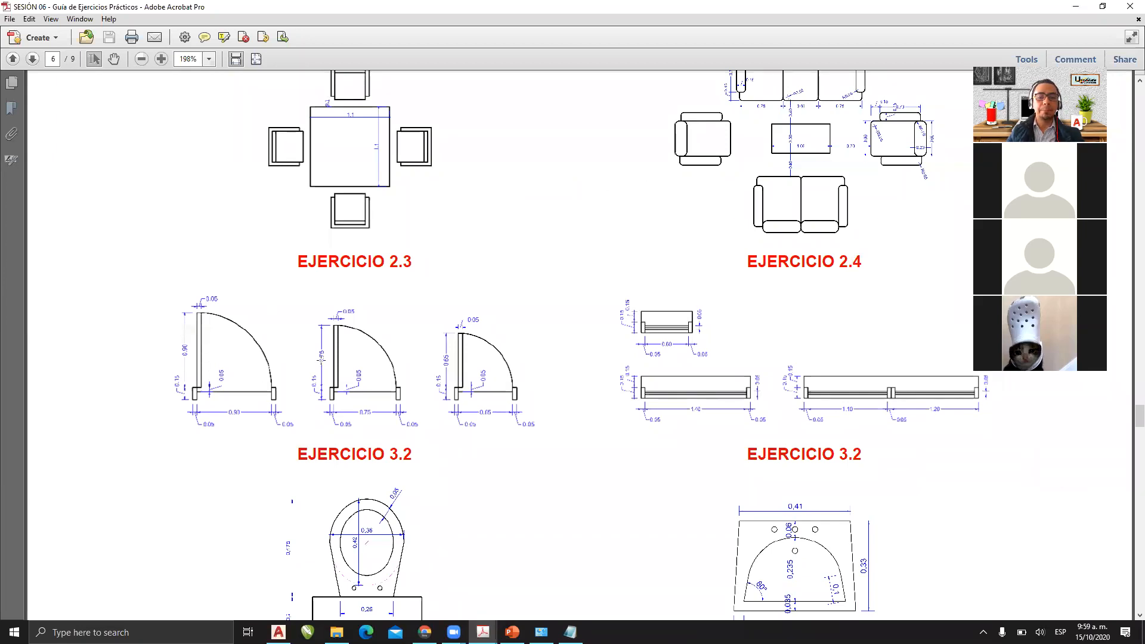
pyautogui.scroll(-1, 702, 391)
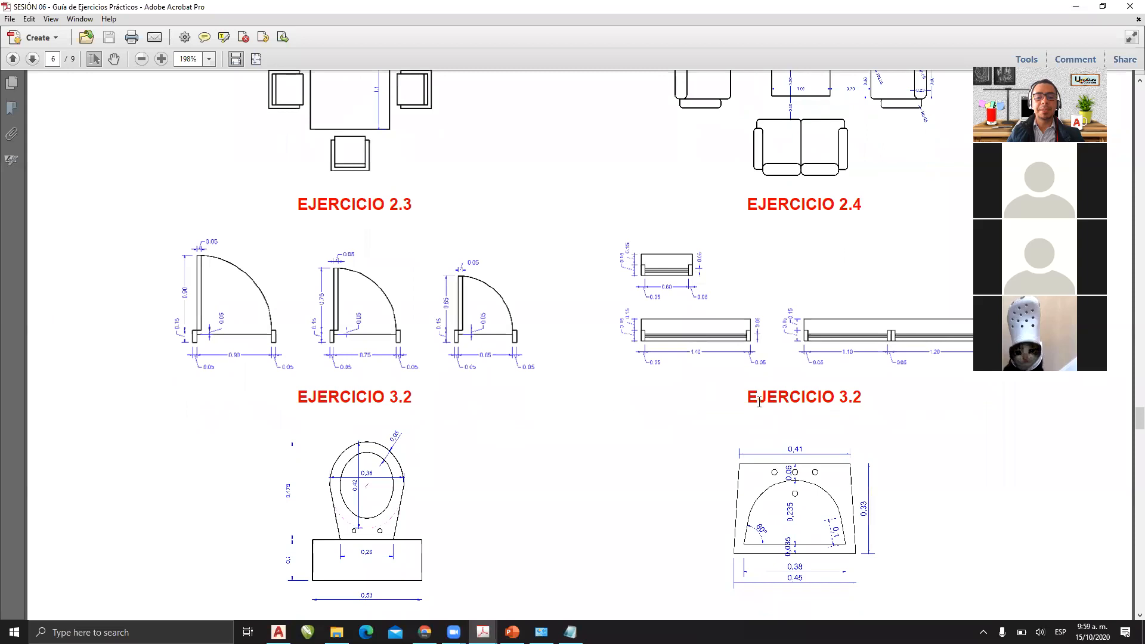
pyautogui.scroll(1, 643, 373)
pyautogui.scroll(1, 643, 374)
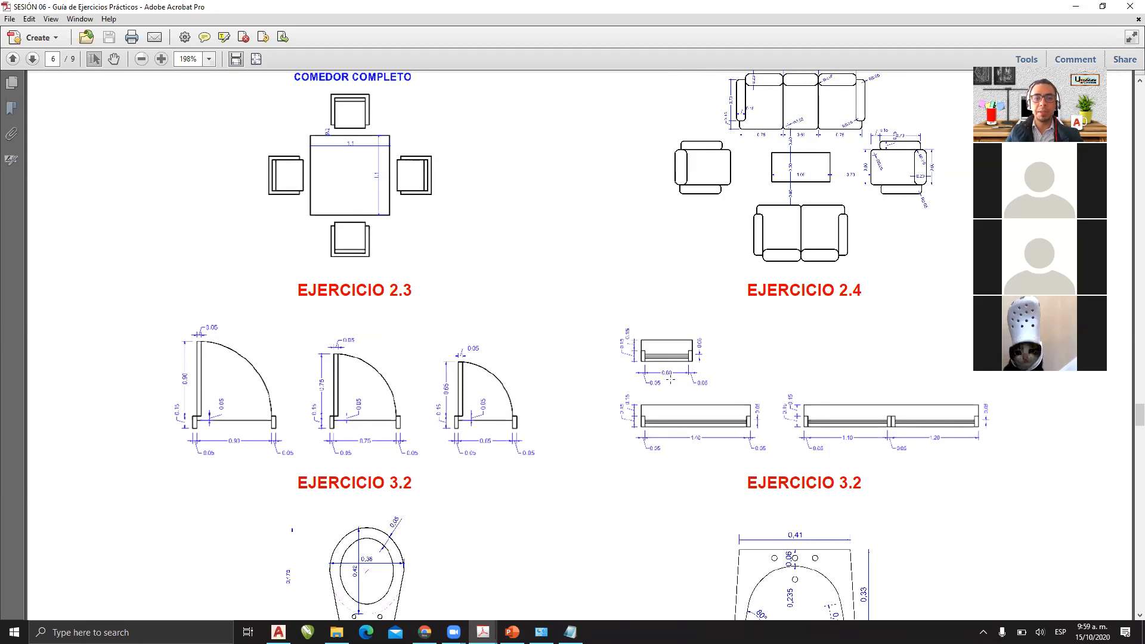
pyautogui.scroll(-3, 668, 376)
pyautogui.scroll(-3, 512, 156)
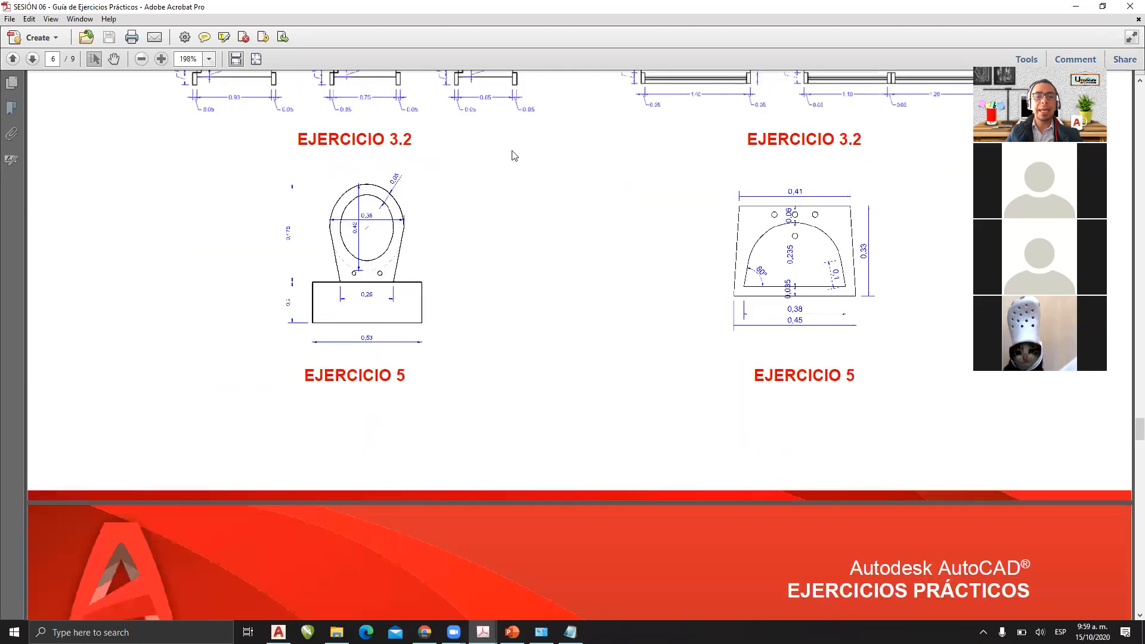
# Step: Return to full-page view and examine the double bed drawing of Exercise 6.2 and the mechanical part of Exercise 6.3
pyautogui.click(256, 59)
pyautogui.scroll(-2, 618, 365)
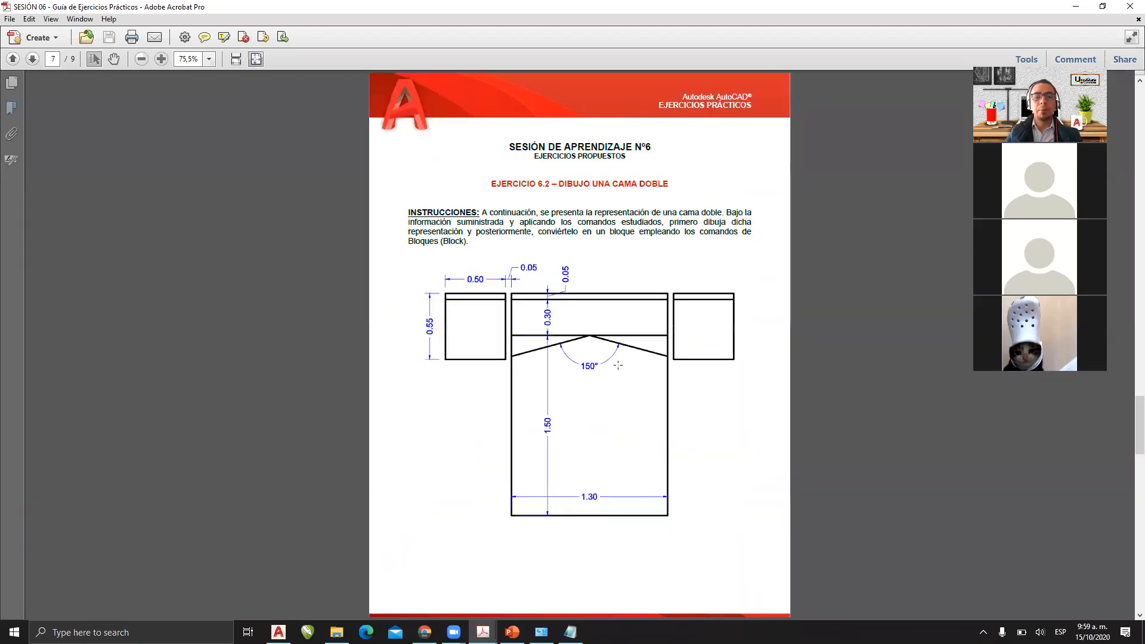
pyautogui.keyDown('ctrl'); pyautogui.scroll(2, 599, 409); pyautogui.keyUp('ctrl')
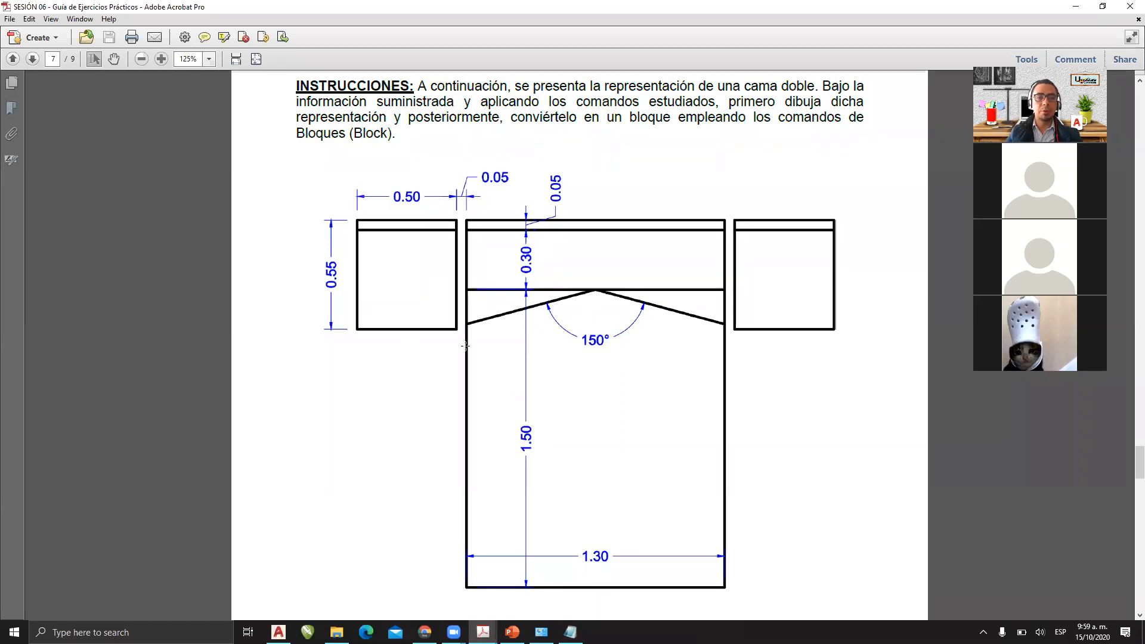
pyautogui.click(256, 59)
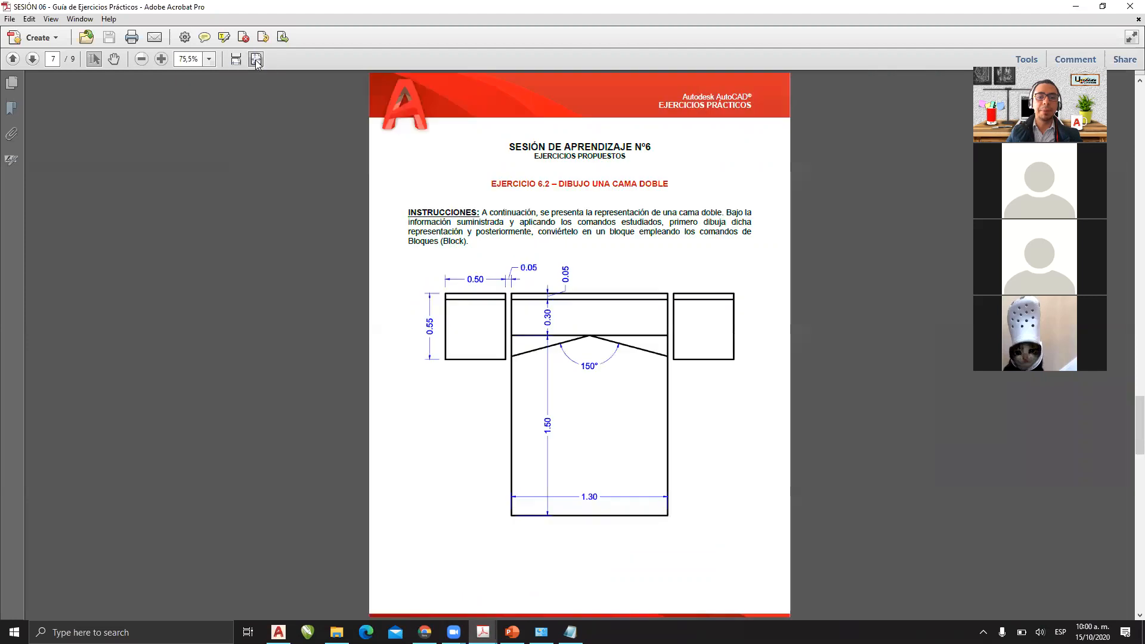
pyautogui.press('pagedown')
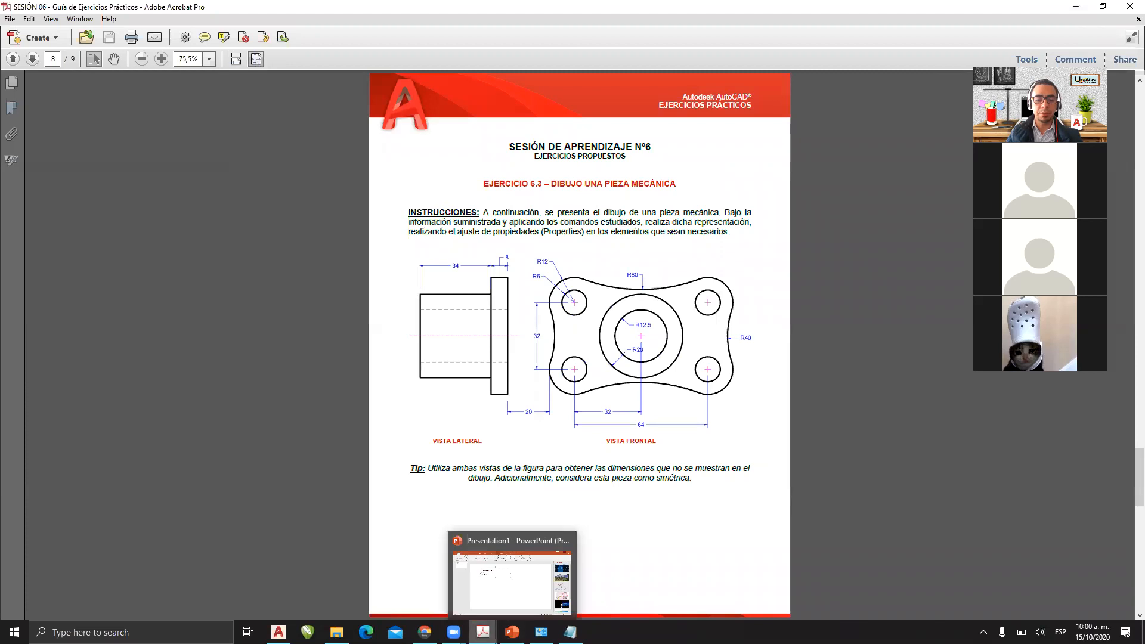
# Step: Bring up the SESIÓN 07 guide maximized and examine Exercise 7.1's text characteristics and labelled floor plan
pyautogui.moveTo(483, 632)
pyautogui.click(418, 578)
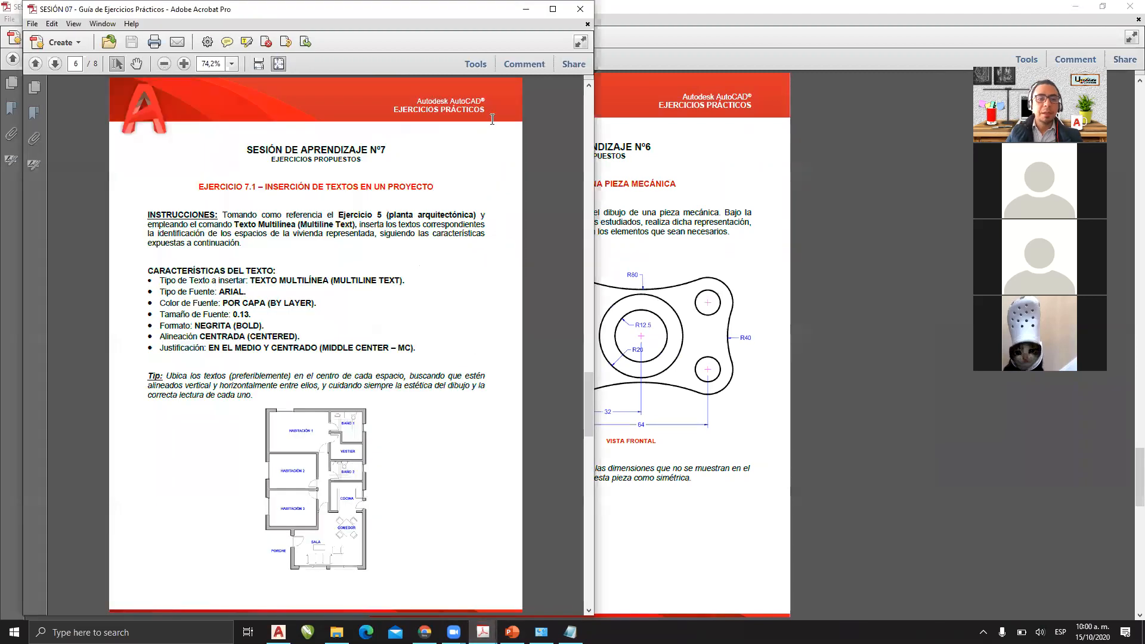
pyautogui.click(560, 8)
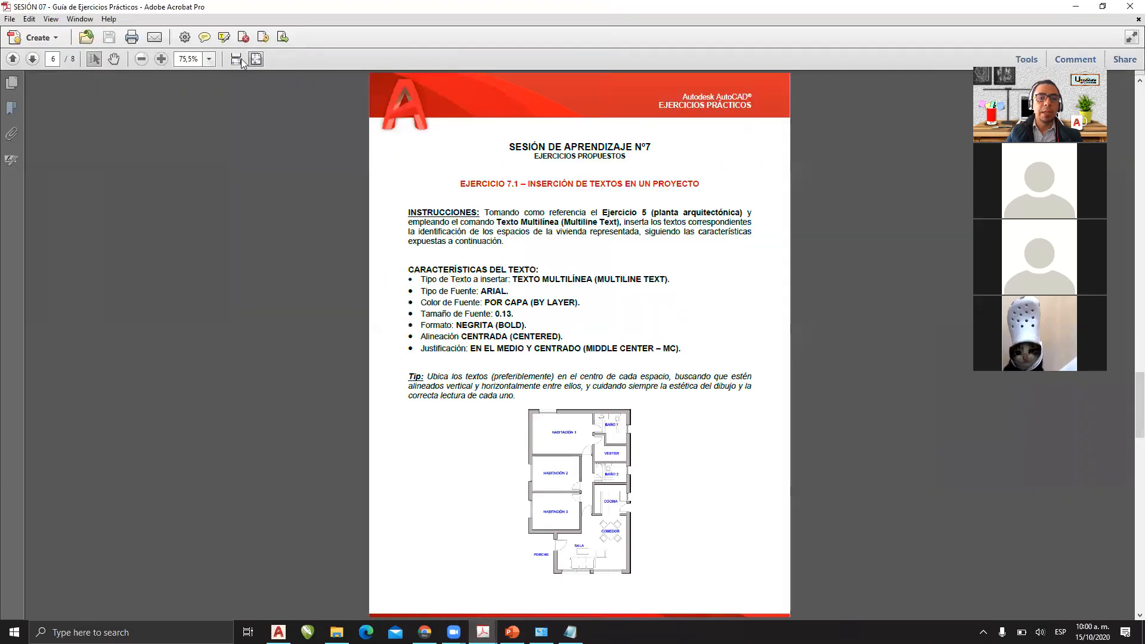
pyautogui.keyDown('ctrl'); pyautogui.scroll(5, 579, 293); pyautogui.keyUp('ctrl')
pyautogui.scroll(-6, 608, 365)
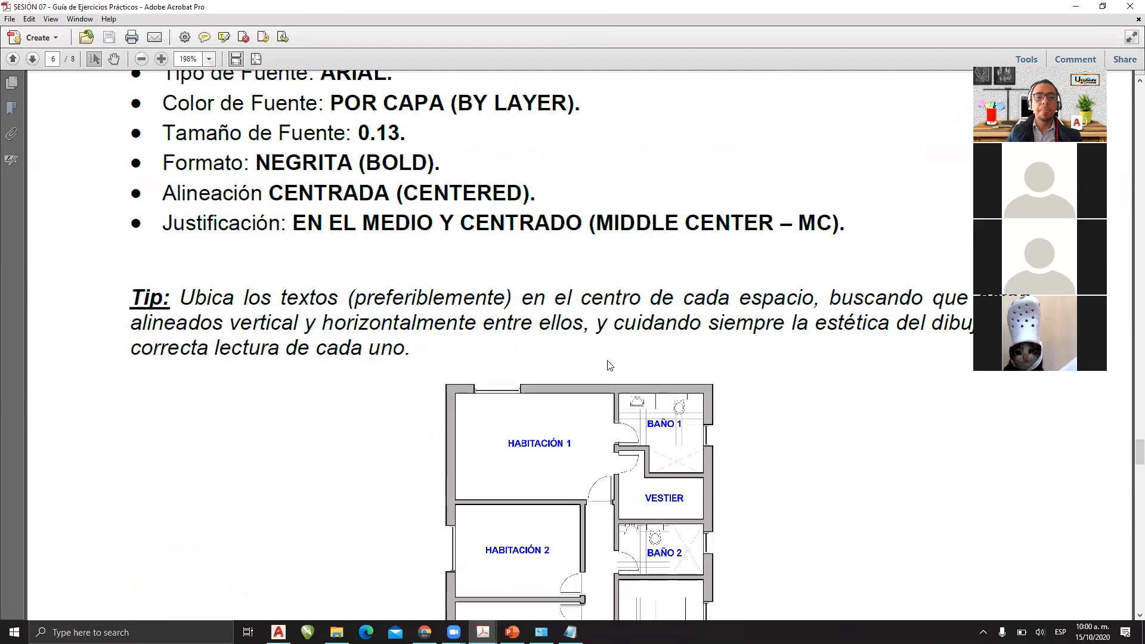
pyautogui.scroll(-8, 609, 365)
pyautogui.scroll(2, 606, 360)
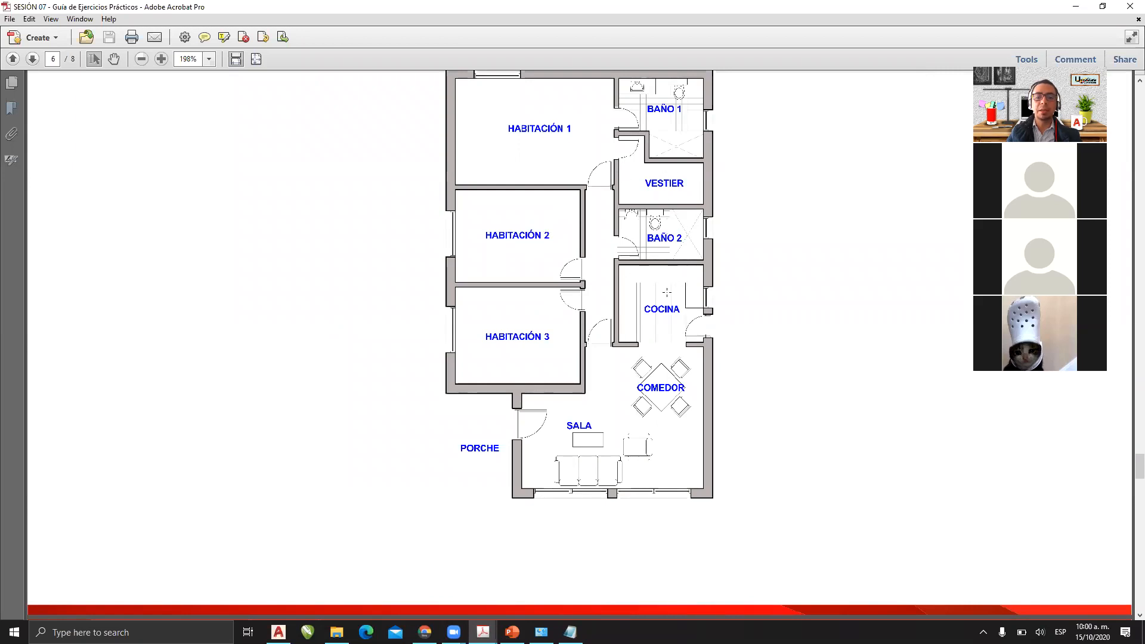
pyautogui.scroll(3, 471, 325)
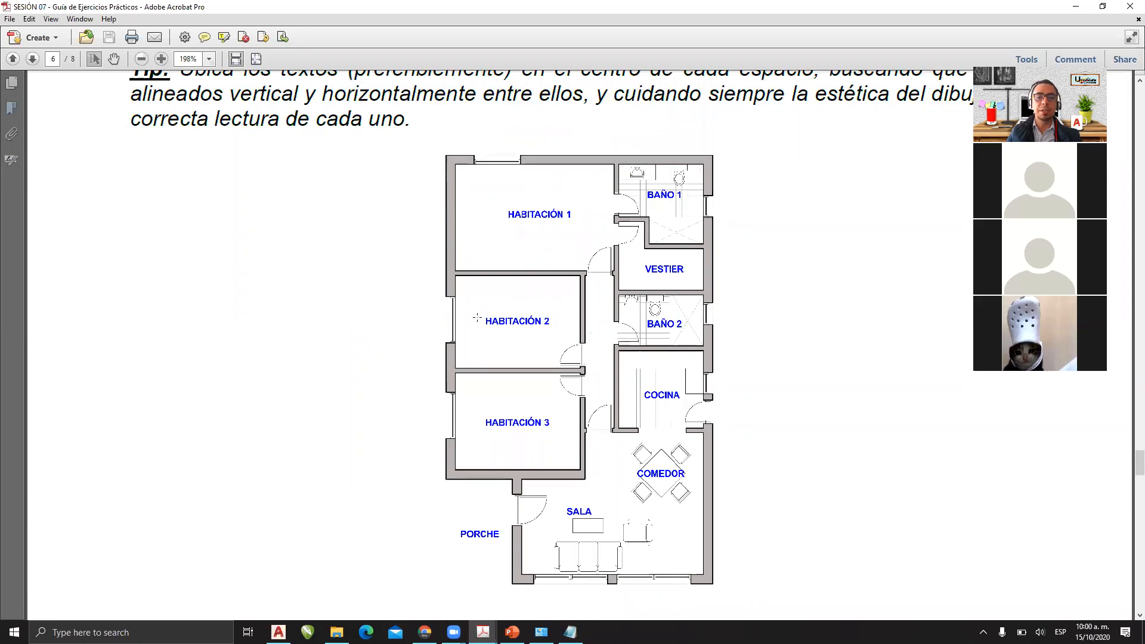
pyautogui.scroll(10, 478, 318)
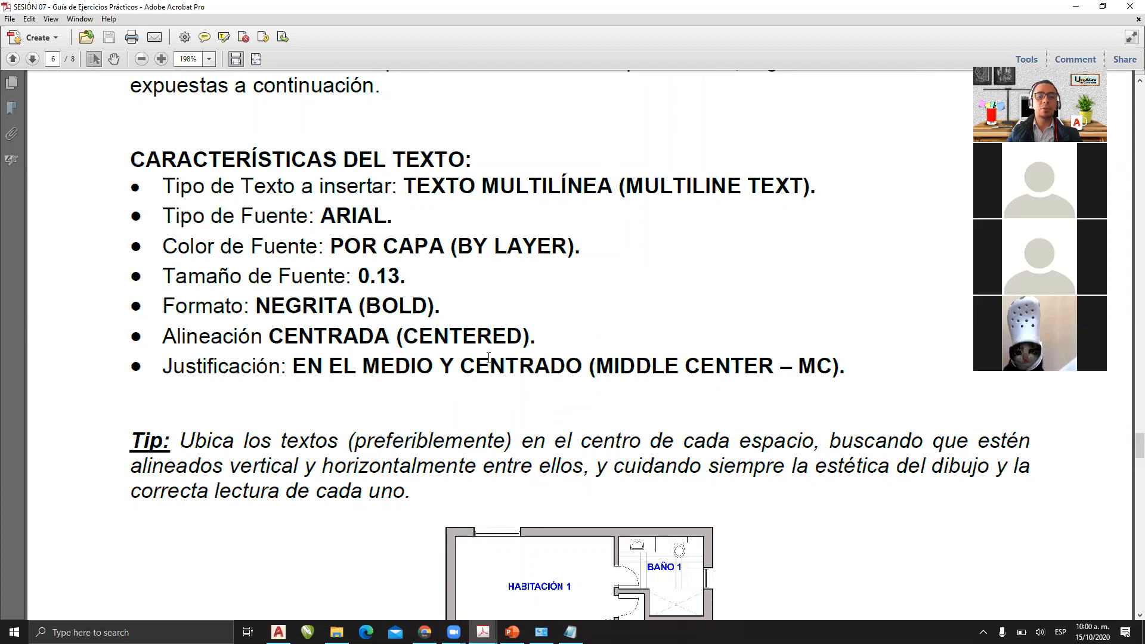
# Step: Examine Exercise 7.2 in the SESIÓN 07 guide, covering its text characteristics and the dimensioned padlock drawing
pyautogui.keyDown('ctrl'); pyautogui.scroll(-2, 502, 337); pyautogui.keyUp('ctrl')
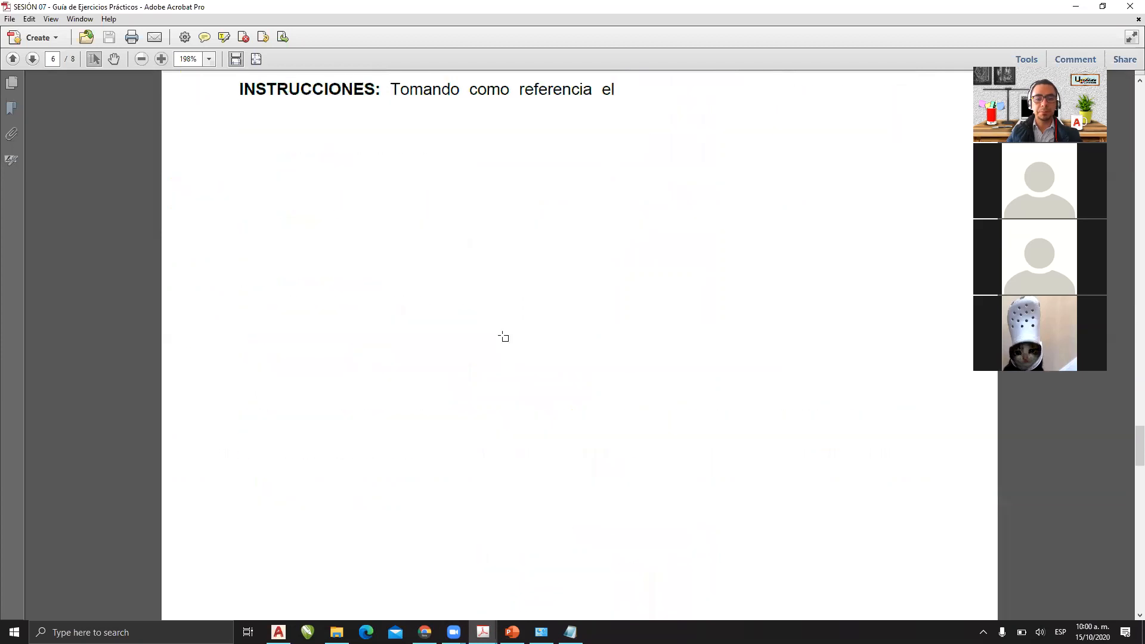
pyautogui.scroll(-10, 511, 329)
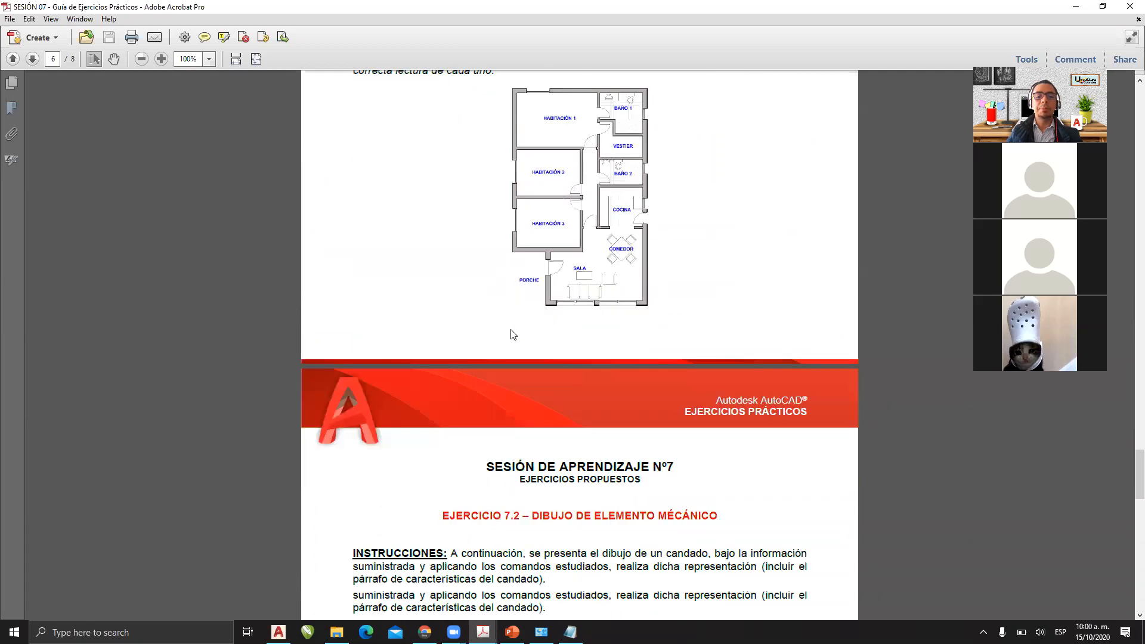
pyautogui.scroll(9, 511, 267)
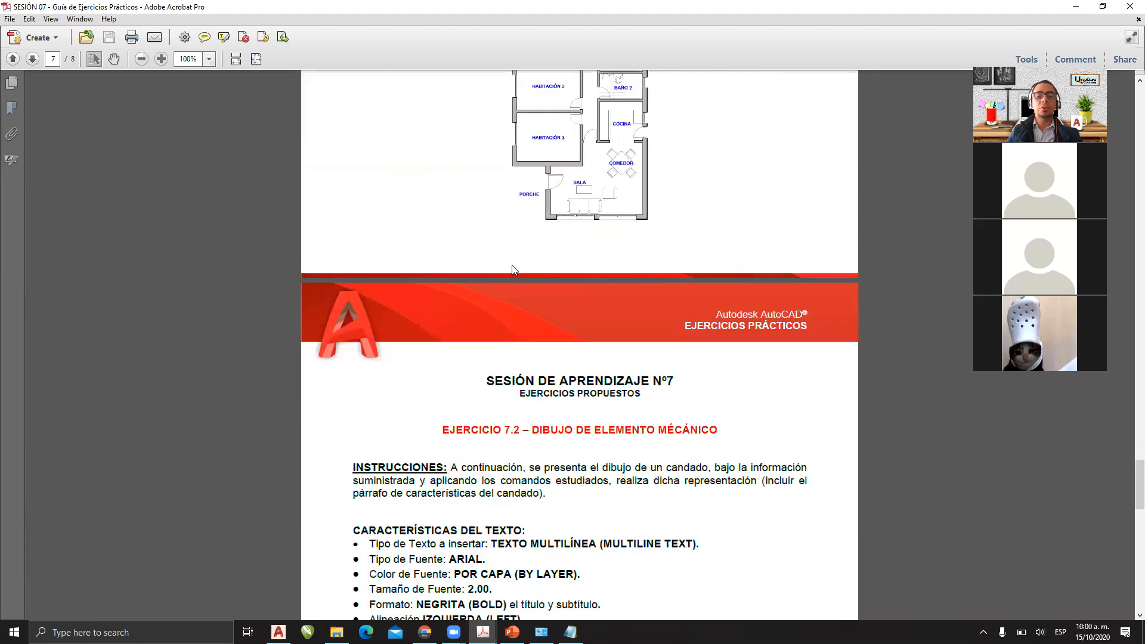
pyautogui.scroll(-16, 609, 270)
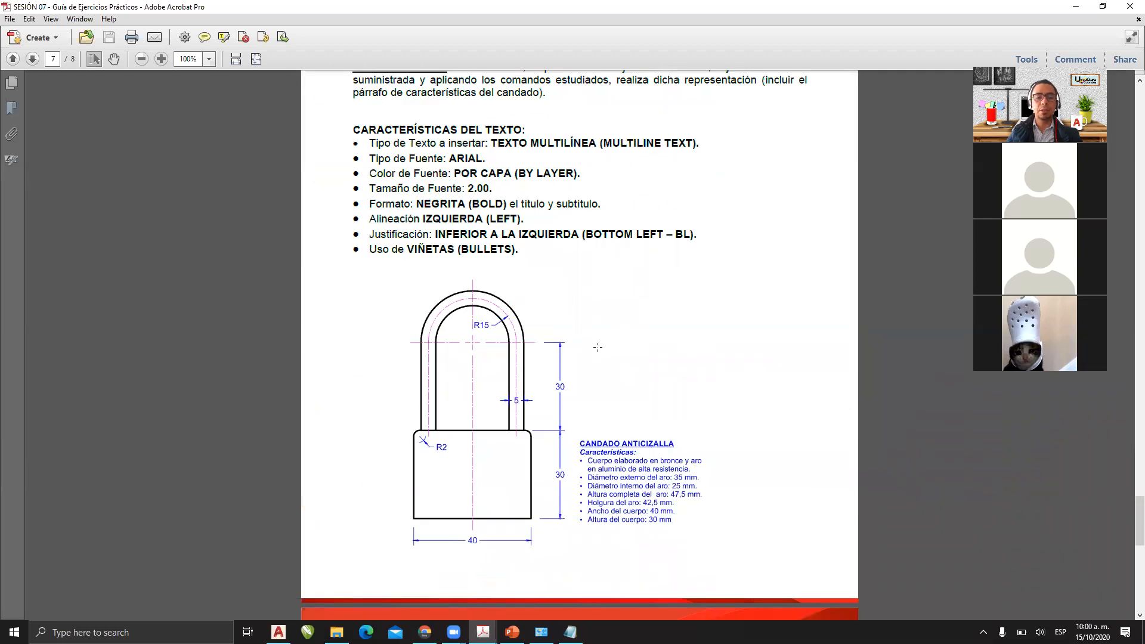
pyautogui.keyDown('ctrl'); pyautogui.scroll(1, 598, 346); pyautogui.keyUp('ctrl')
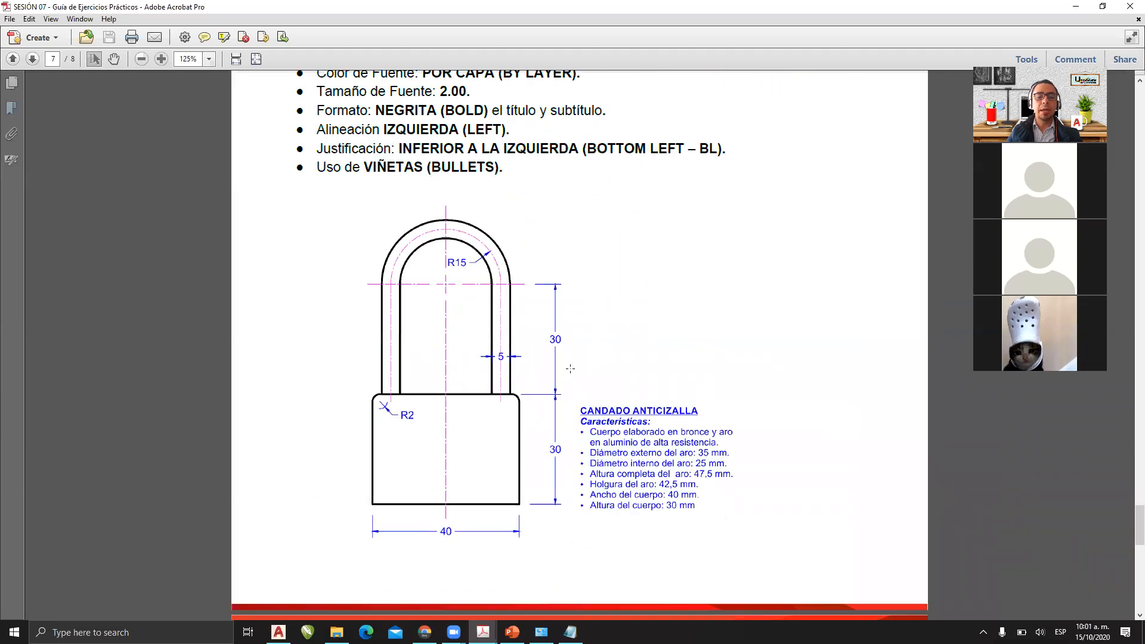